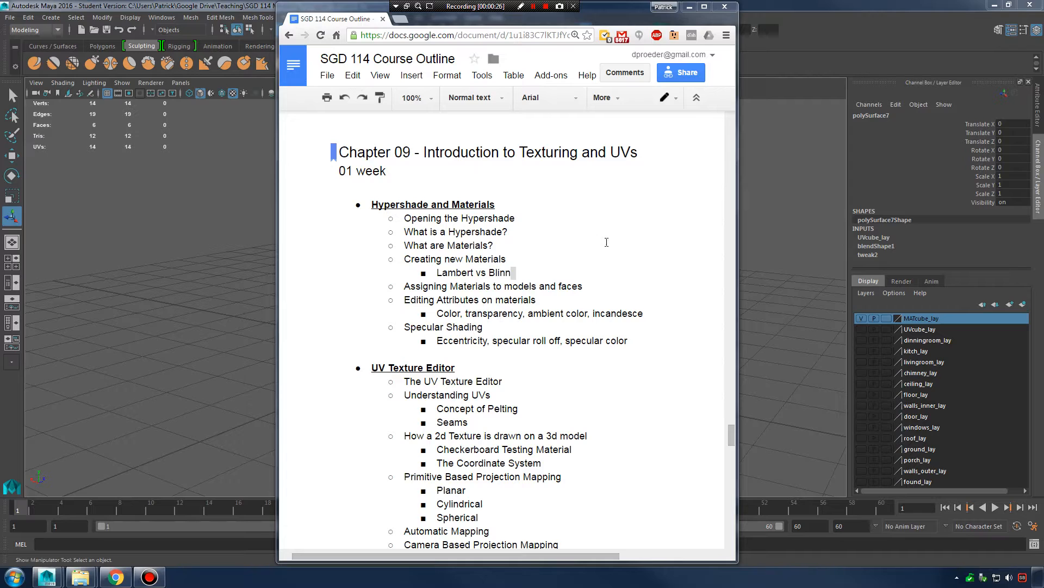
Move the course outline document out of the way and open the Hypershade in Maya.
left_click(535, 219)
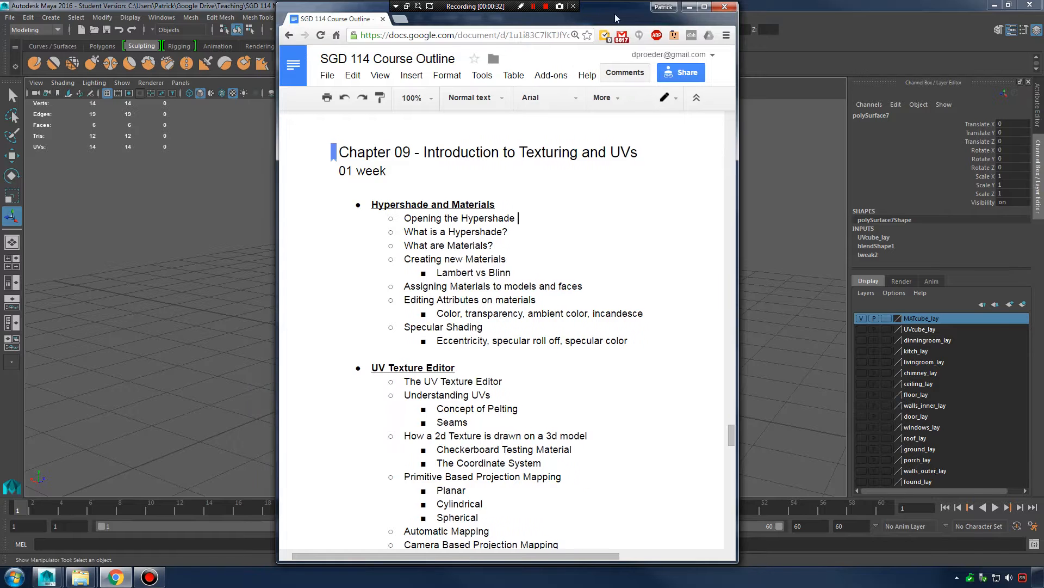
left_click_drag(616, 15, 1043, 36)
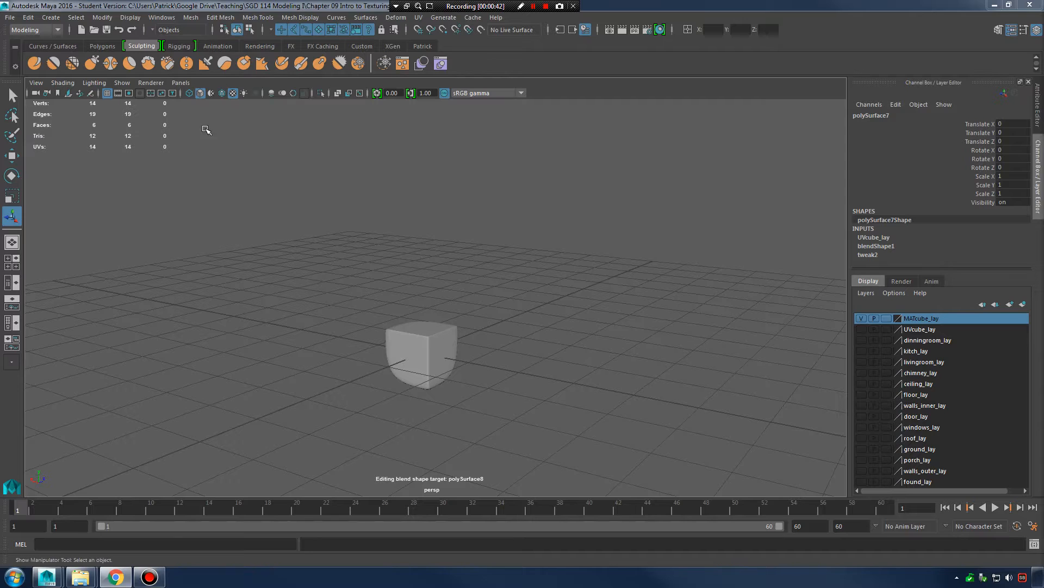
left_click(160, 16)
mouse_move(199, 68)
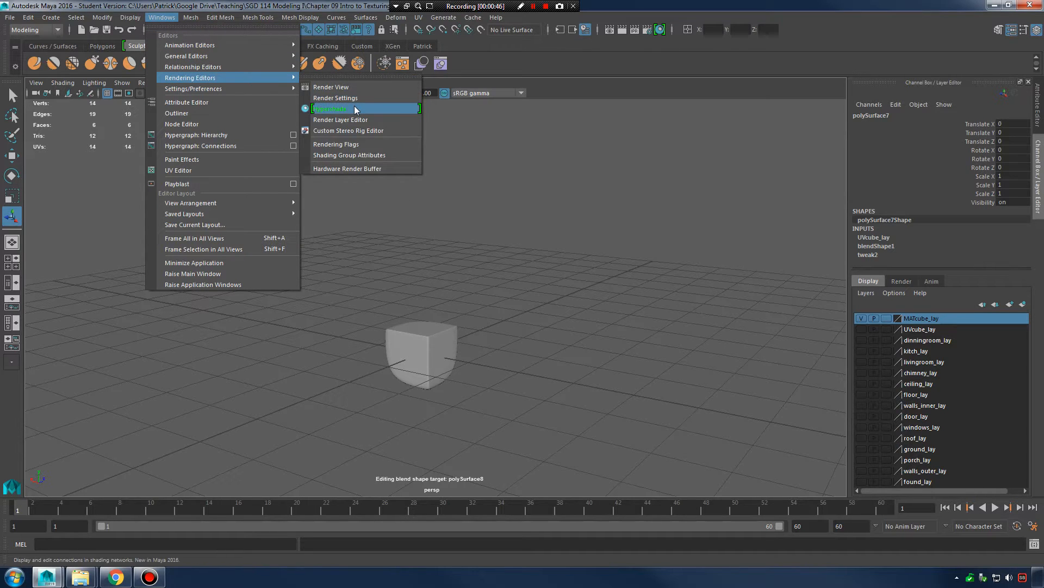
left_click(359, 109)
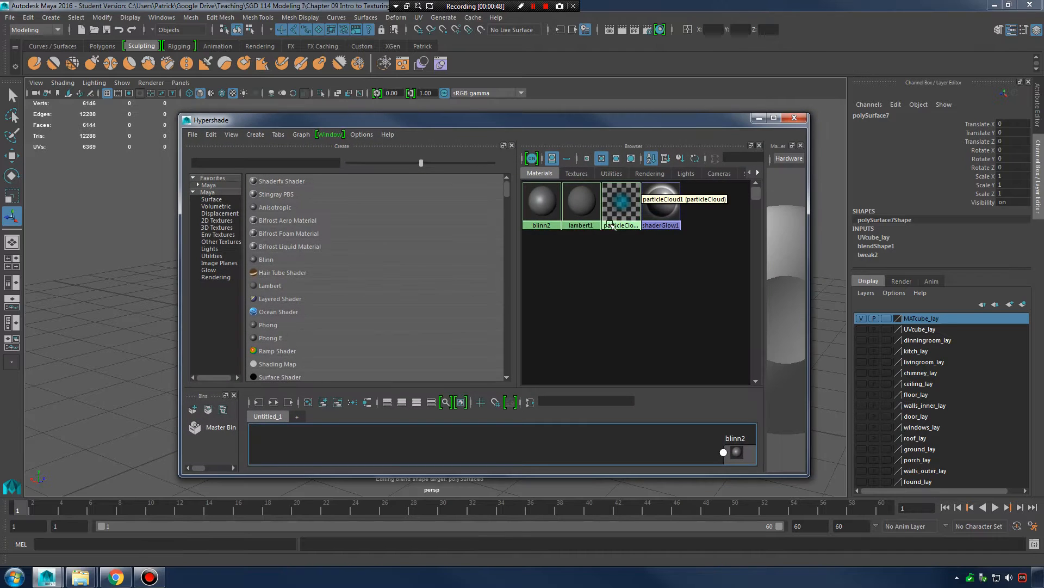
Delete the blinn2 material from the Hypershade.
left_click(544, 201)
key("Delete")
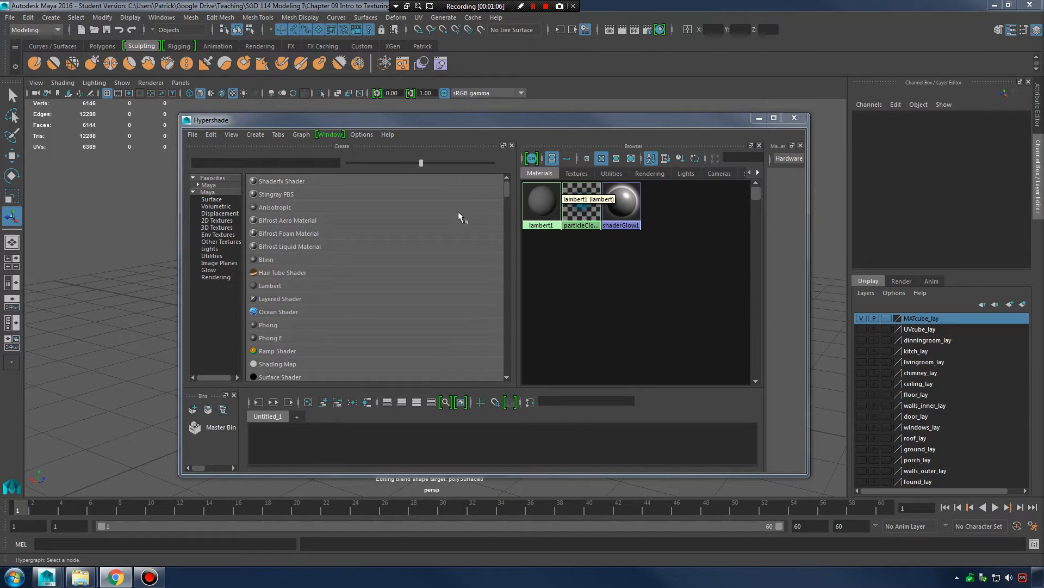
mouse_move(394, 121)
left_mouse_down()
mouse_move(405, 107)
mouse_move(384, 123)
mouse_move(392, 127)
left_mouse_up()
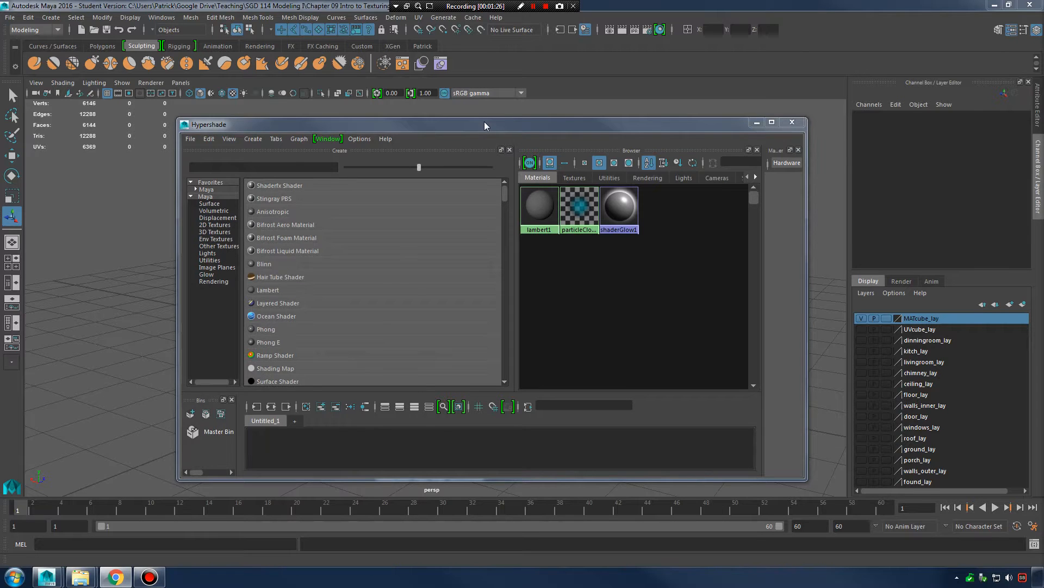
Place the Hypershade window beside a close-up view of the cube and narrow it to fit on the screen.
left_click_drag(484, 122, 766, 115)
middle_click_drag(355, 299, 265, 256, "alt")
right_click_drag(265, 256, 500, 307, "alt")
middle_click_drag(303, 305, 377, 299, "alt")
right_click_drag(218, 312, 364, 321, "alt")
middle_click_drag(365, 321, 430, 317, "alt")
right_click_drag(430, 317, 310, 317, "alt")
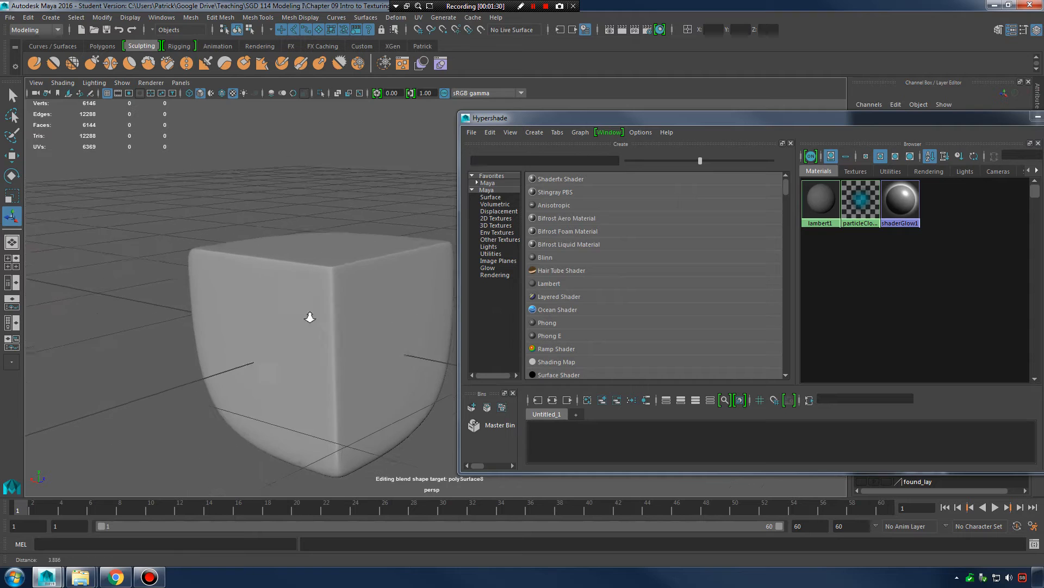
left_click_drag(310, 317, 347, 305, "alt")
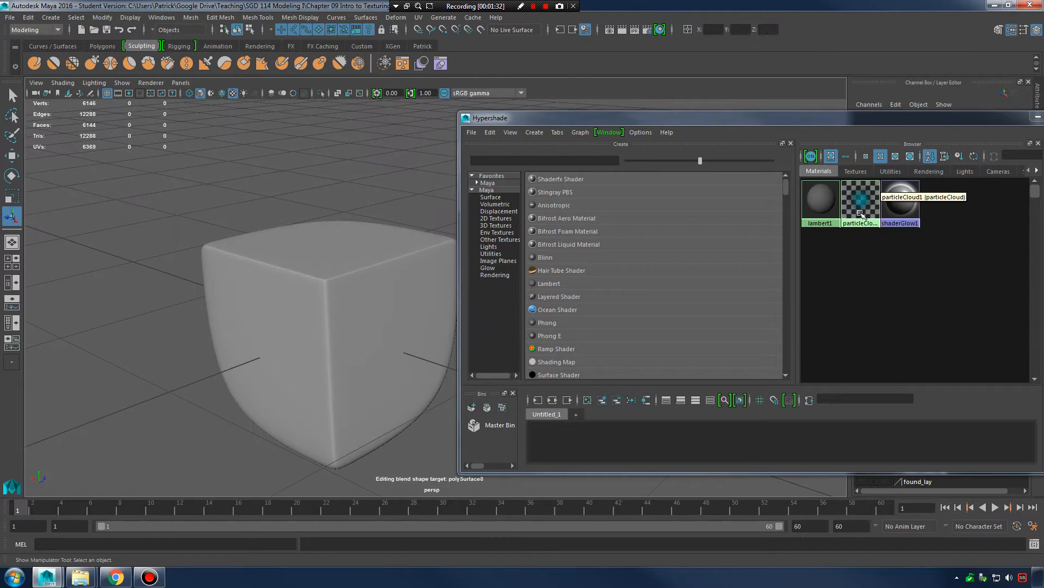
mouse_move(1043, 209)
left_mouse_down()
mouse_move(1009, 210)
mouse_move(1031, 210)
left_mouse_up()
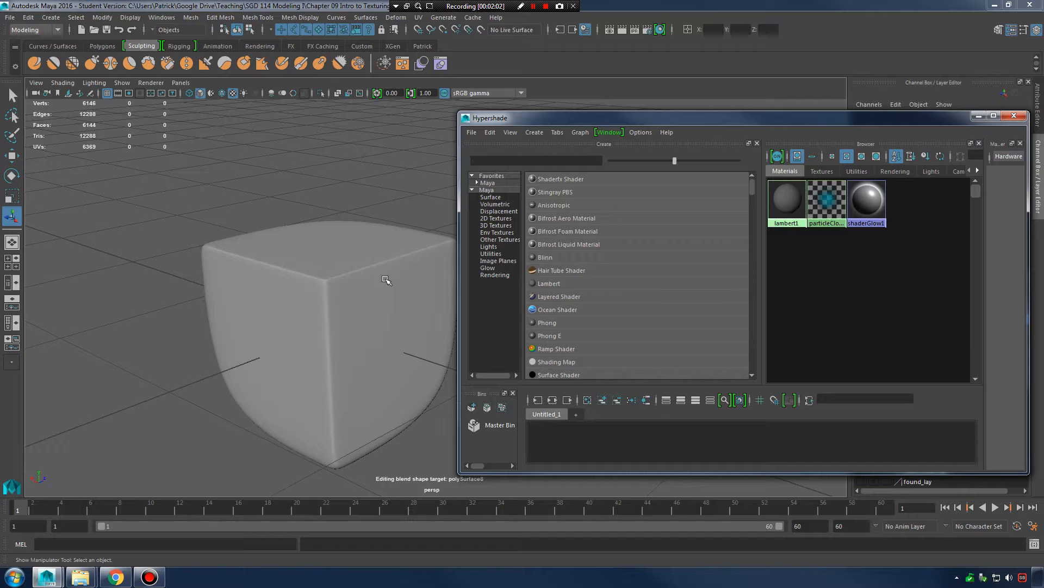
Create a new Lambert material and a new Blinn material in the Hypershade.
left_click_drag(355, 303, 307, 281, "alt")
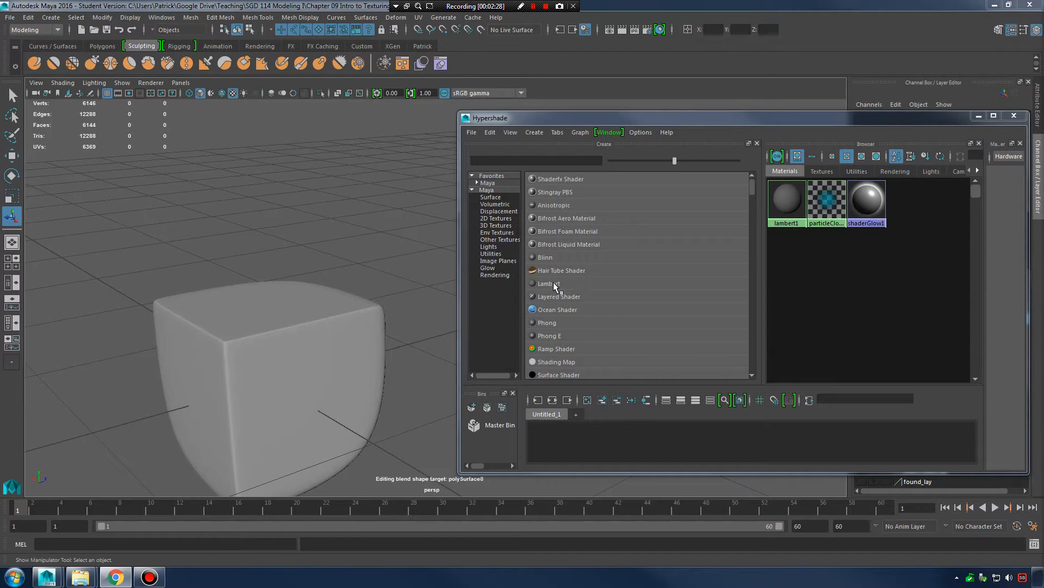
left_click(581, 283)
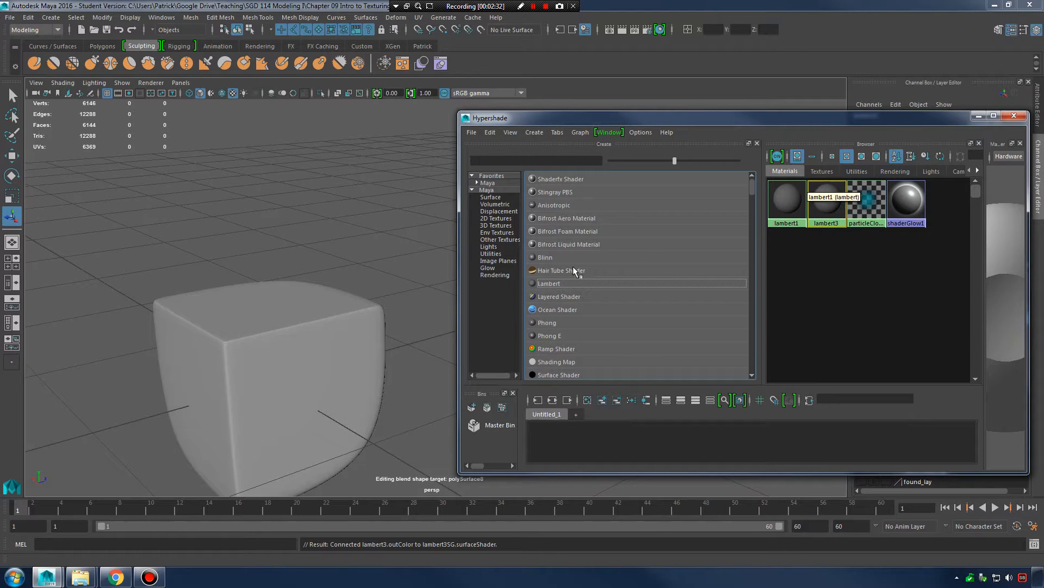
left_click(547, 257)
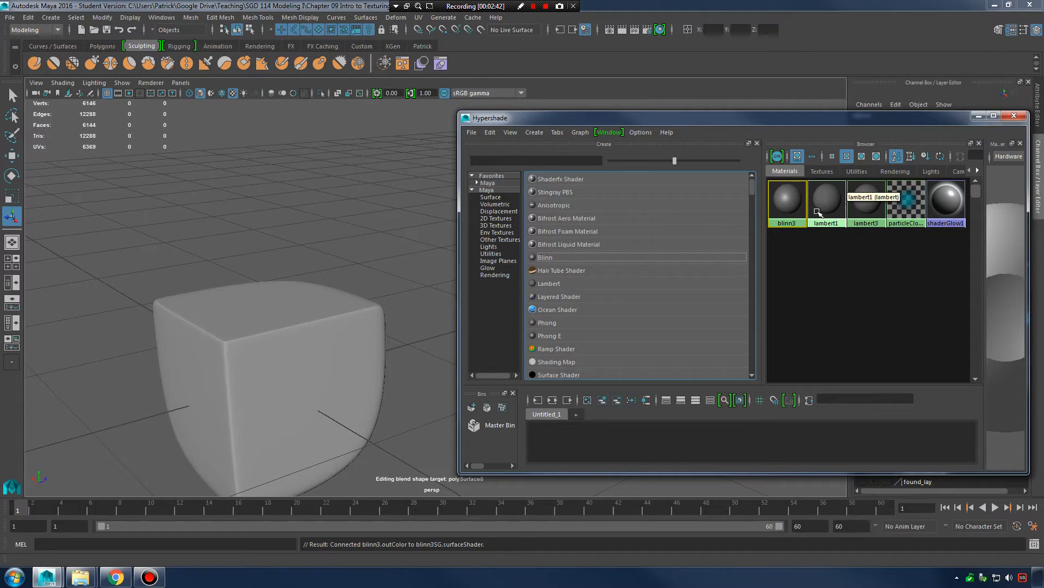
Duplicate the rounded cube and place the copy beside the original.
left_click(319, 366)
middle_click_drag(356, 353, 272, 244, "alt")
left_click_drag(342, 288, 326, 291, "alt")
key("w")
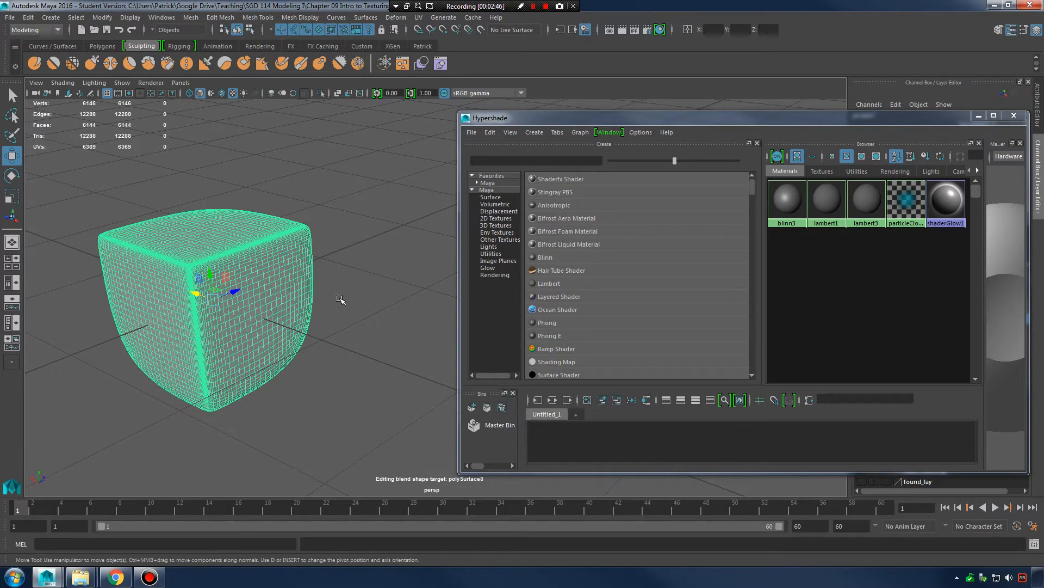
left_click_drag(211, 299, 358, 345, "alt")
key("ctrl+d")
left_click_drag(288, 350, 303, 347, "alt")
scroll(303, 347, "down", 2)
left_click(327, 244)
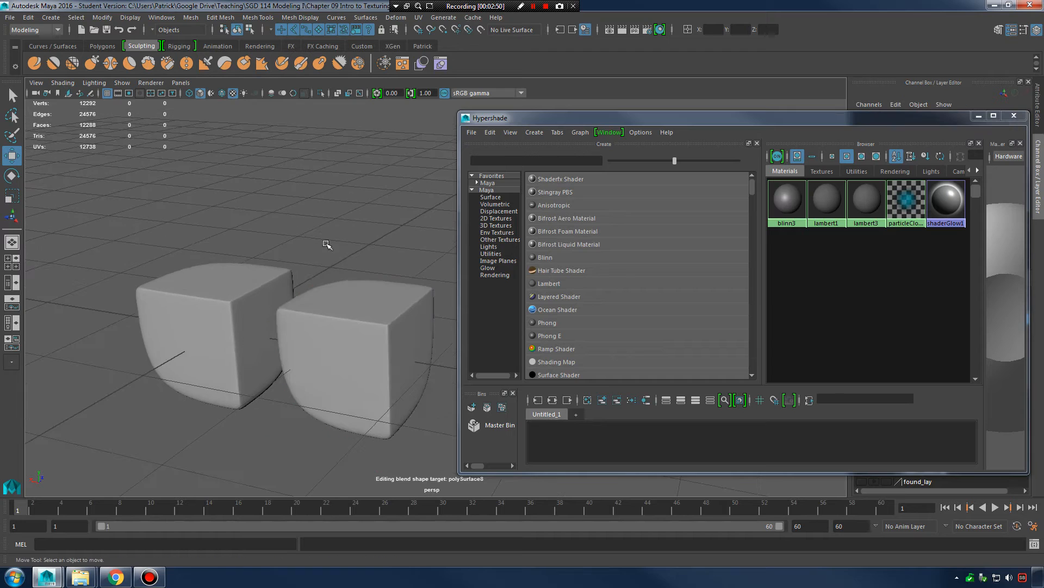
Assign the blinn3 material to the left cube in the perspective view.
middle_click_drag(351, 345, 365, 294, "alt")
left_click_drag(365, 294, 351, 300, "alt")
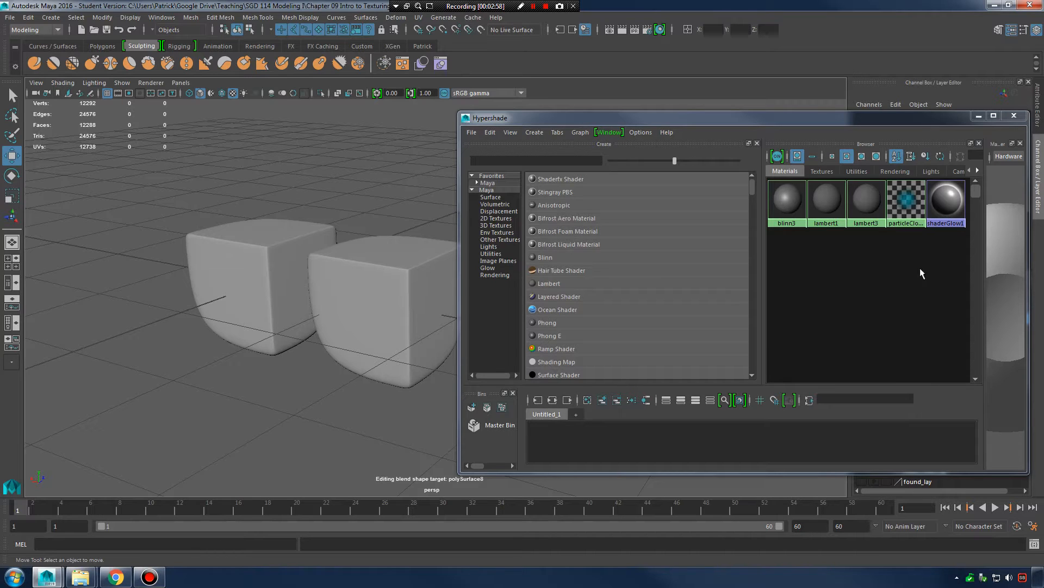
middle_click_drag(789, 187, 385, 291)
left_click_drag(389, 318, 285, 312, "alt")
right_click_drag(286, 313, 422, 305, "alt")
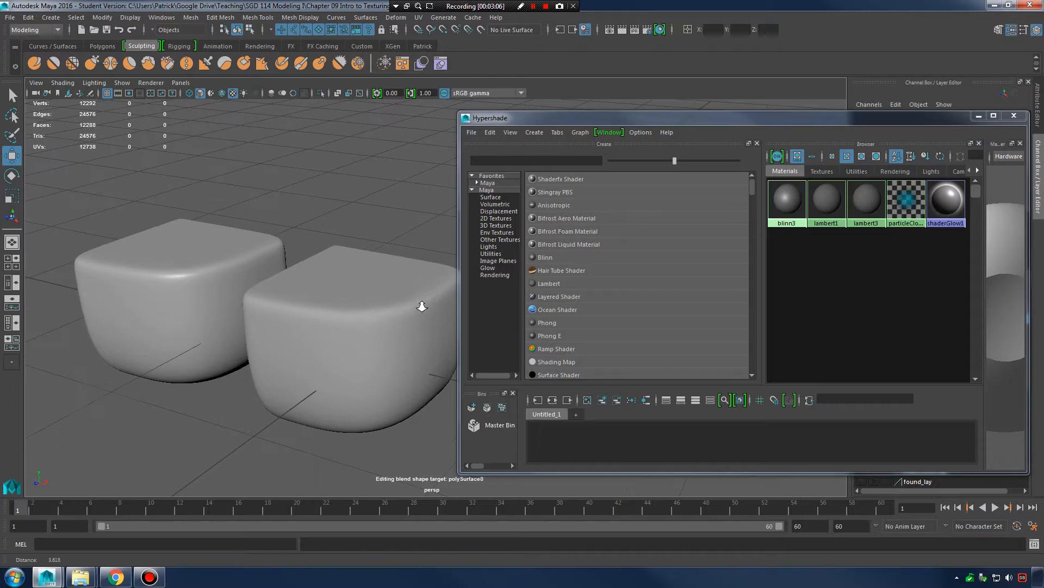
left_click_drag(422, 305, 357, 331, "alt")
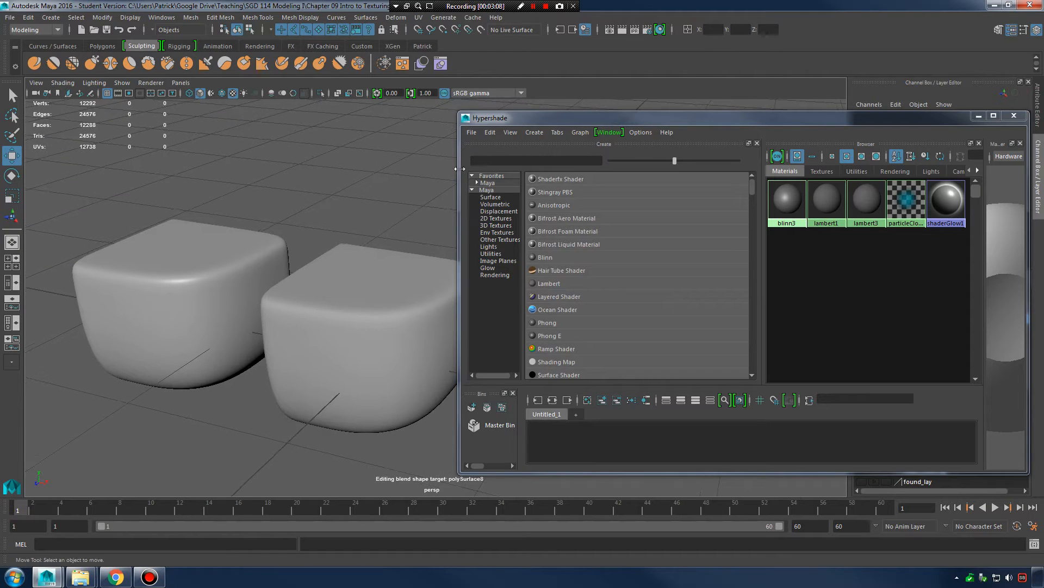
Narrow the Hypershade window so that both cubes fit in the open part of the viewport.
left_click_drag(460, 172, 577, 172)
right_click_drag(368, 281, 491, 283, "alt")
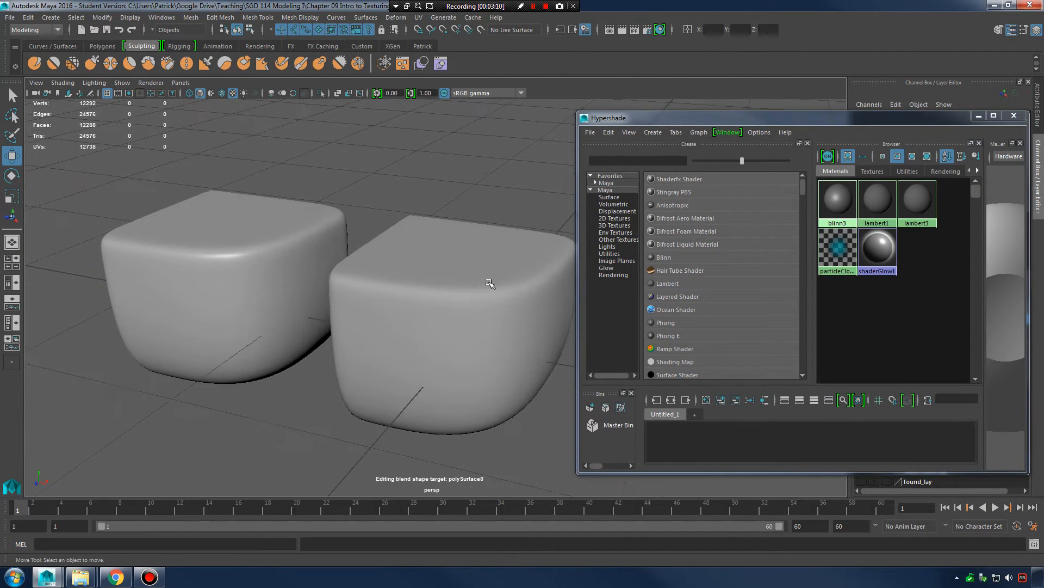
middle_click_drag(492, 282, 465, 285, "alt")
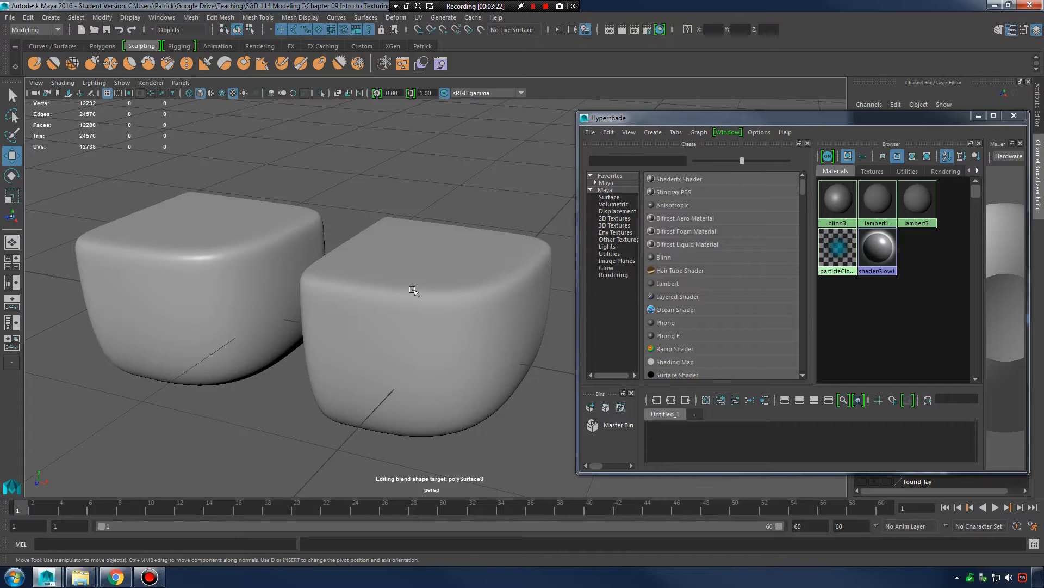
Assign the default lambert1 material to the left cube.
left_click(414, 292)
left_click(482, 174)
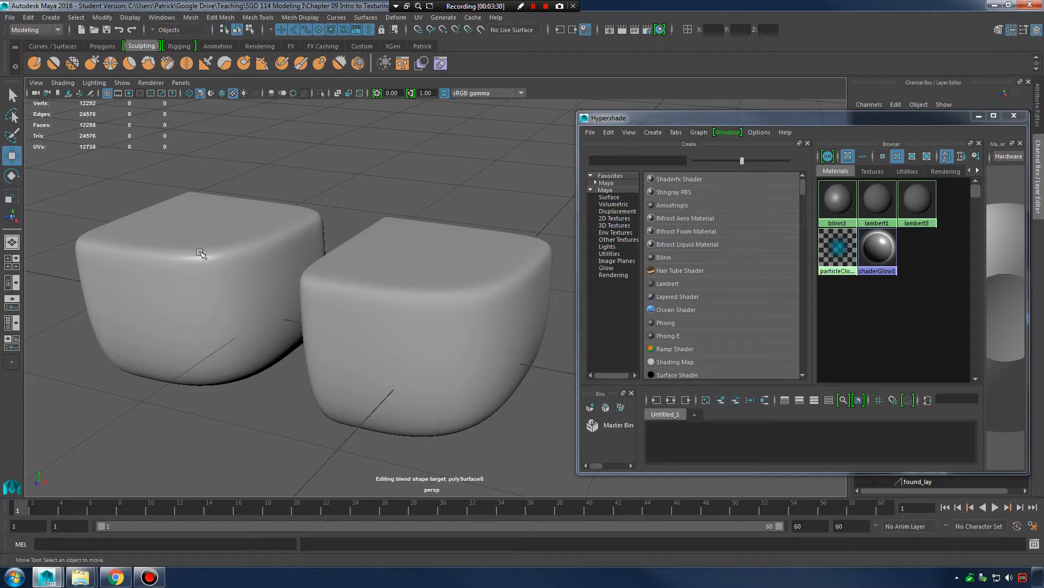
left_click(172, 290)
left_click(354, 228)
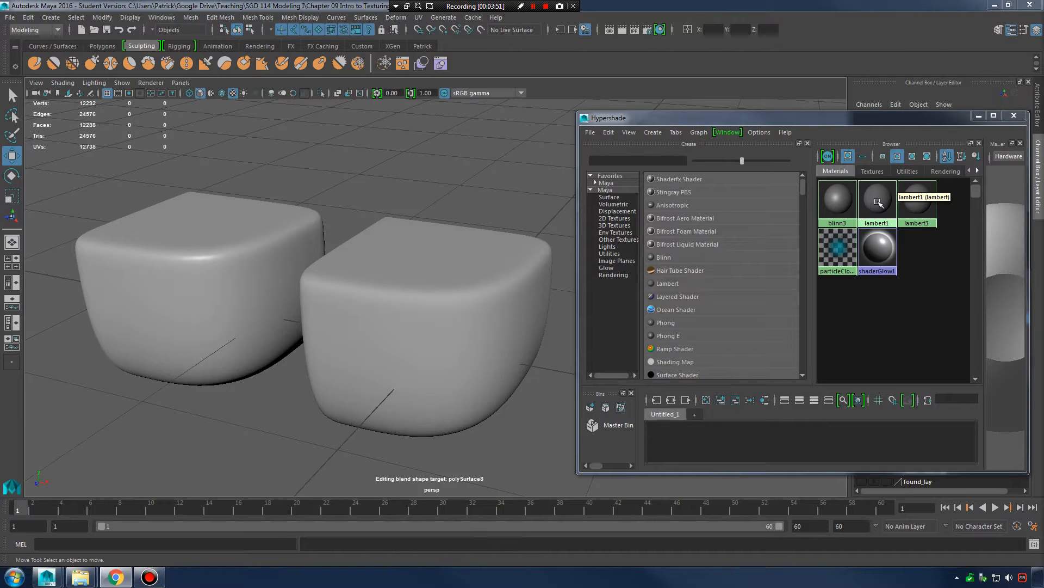
middle_click_drag(876, 201, 214, 271)
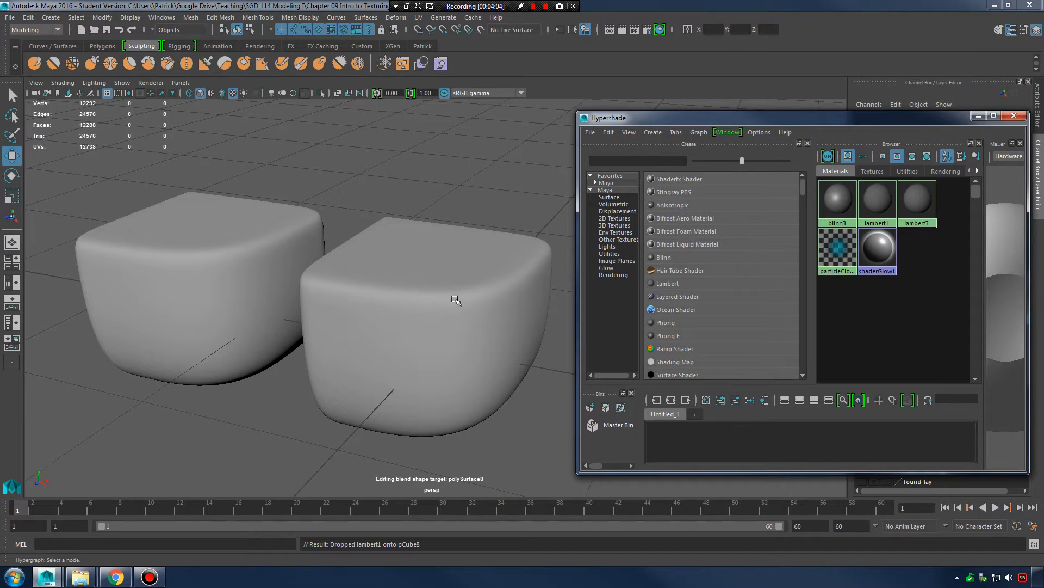
Select the right cube and assign the blinn3 material to the selection.
left_click(424, 301)
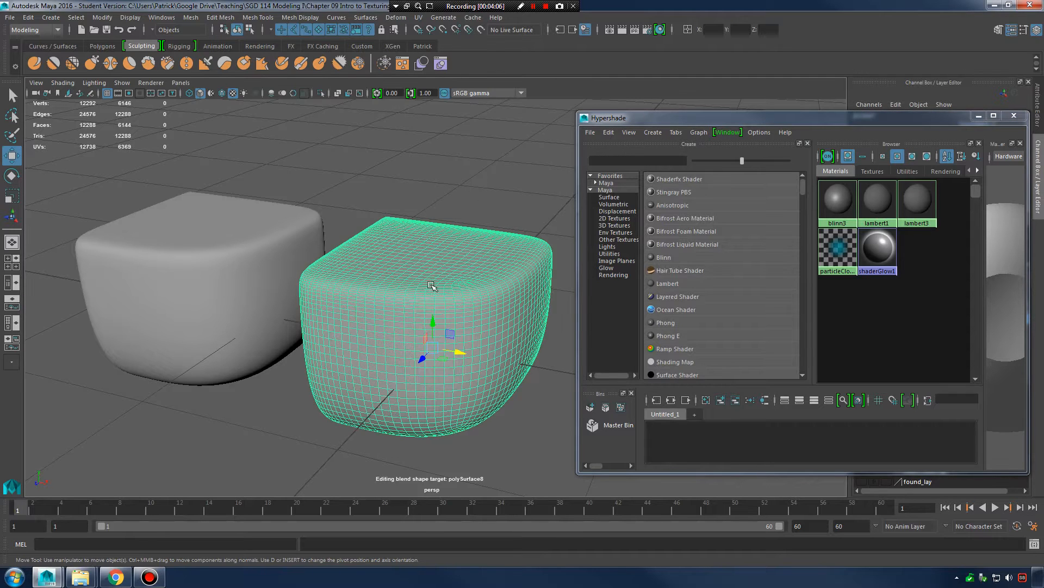
left_click(477, 170)
left_click(447, 283)
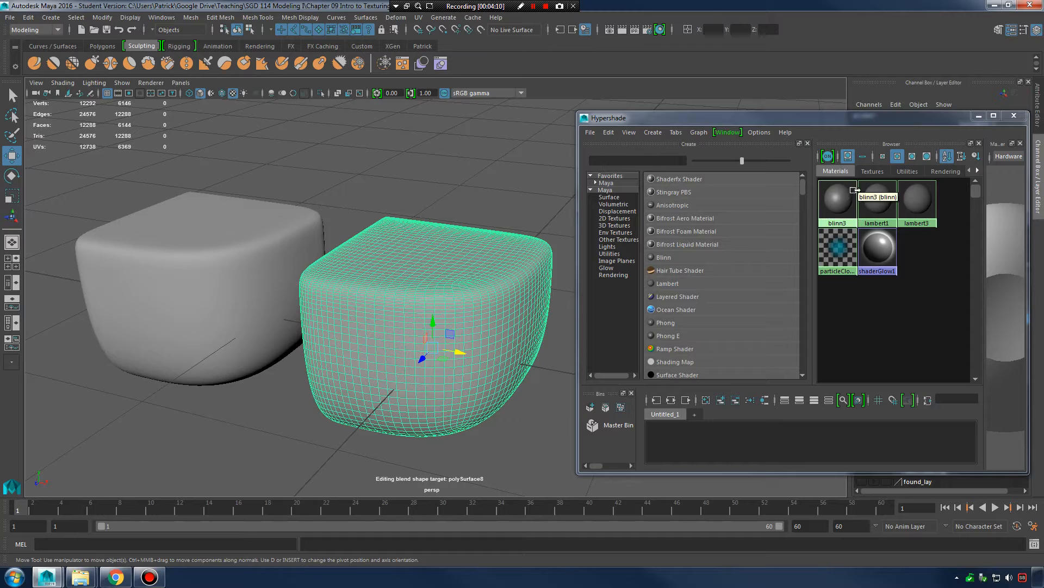
right_click(840, 208)
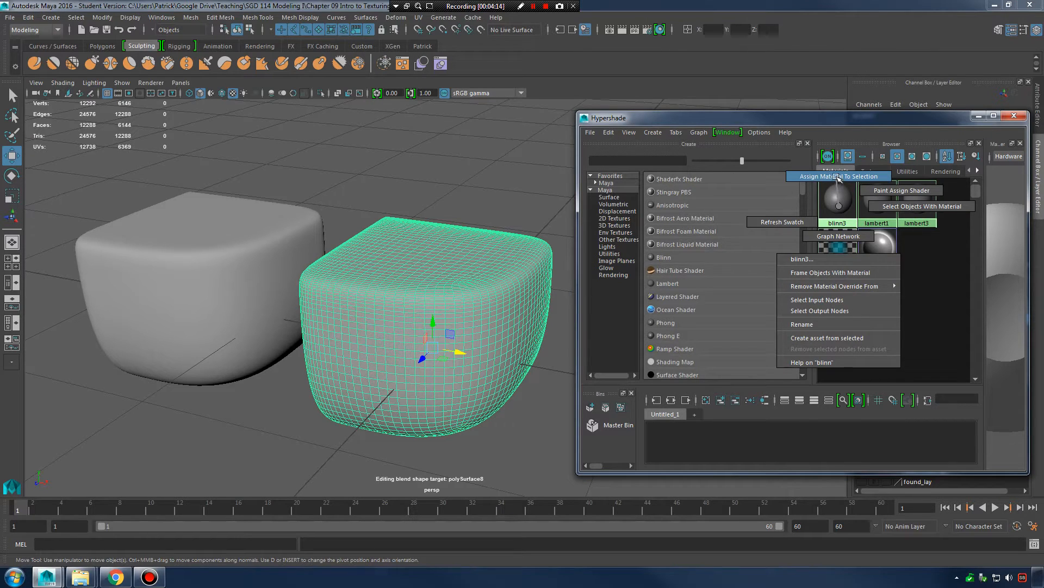
left_click(838, 176)
left_click(520, 208)
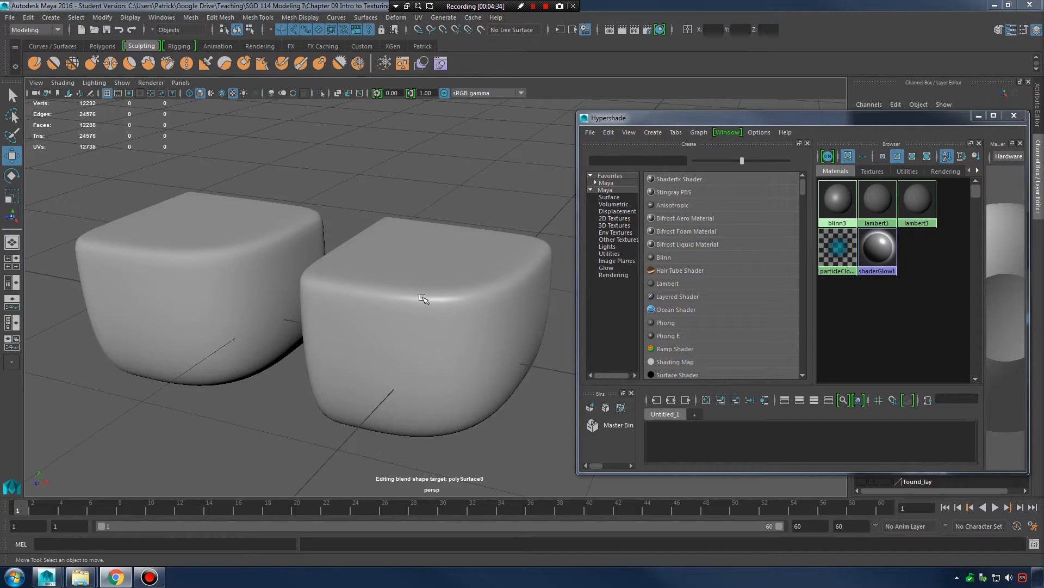
Assign the lambert3 material to the left cube, keeping the Hypershade clear of it.
left_click_drag(781, 118, 594, 128)
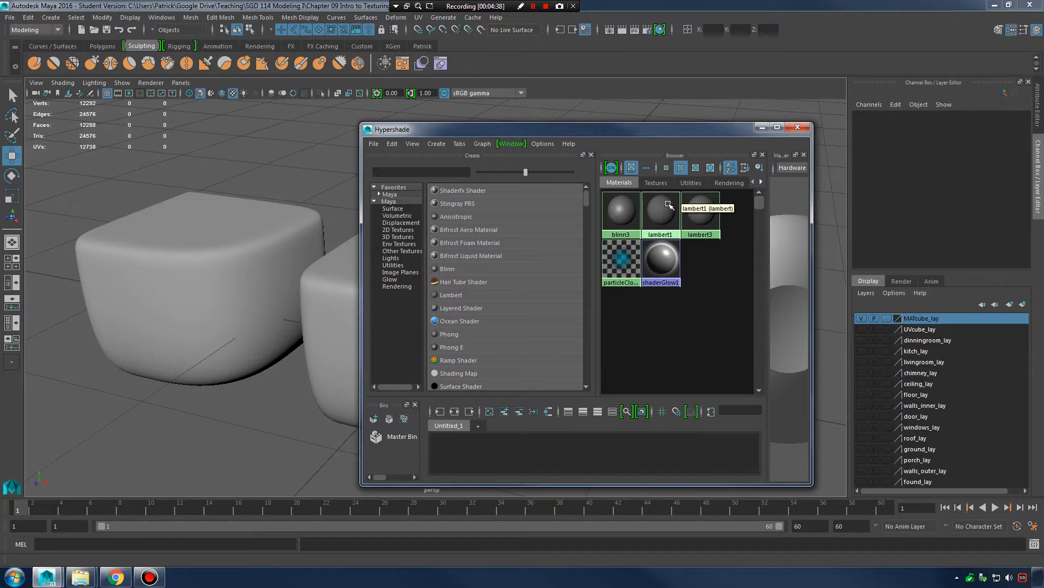
left_click_drag(692, 129, 868, 108)
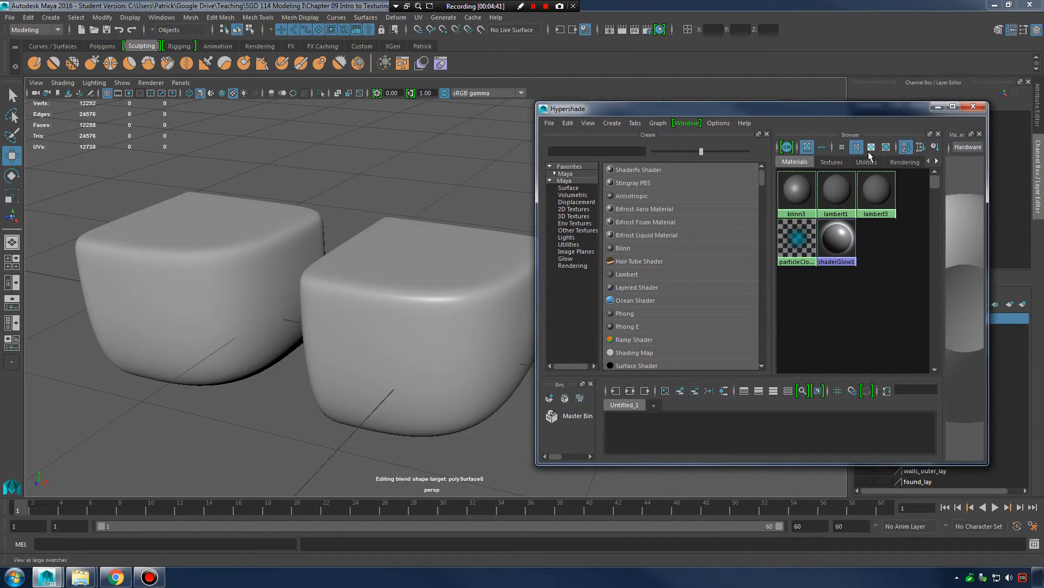
left_click(886, 190)
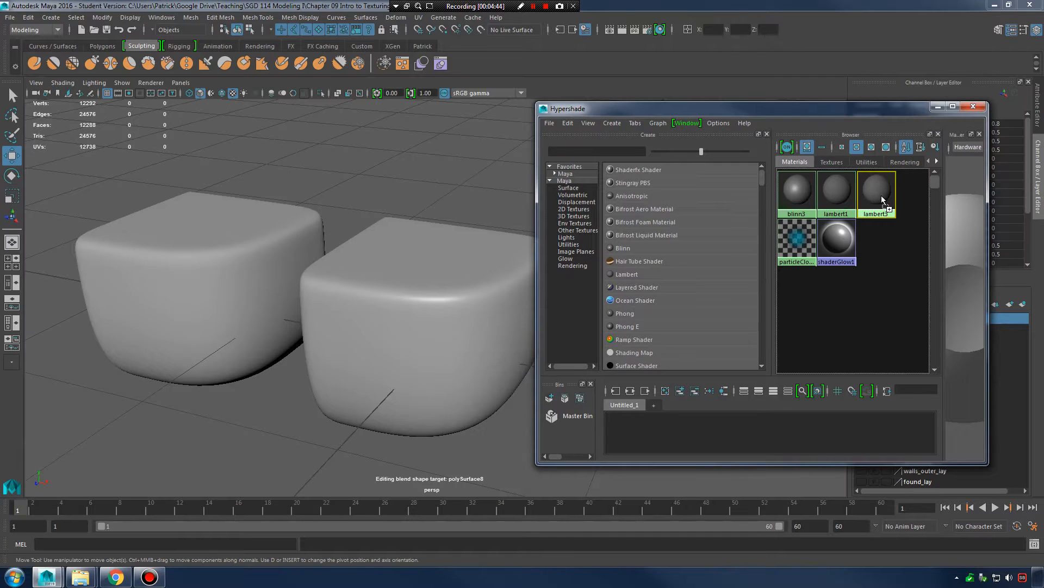
middle_click_drag(881, 195, 604, 241)
middle_click_drag(211, 267, 207, 269)
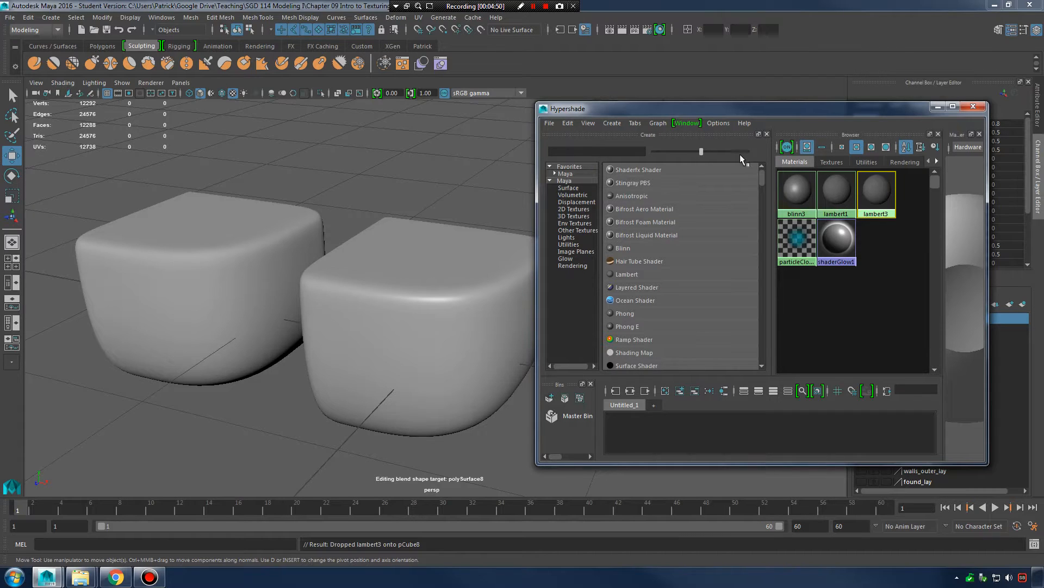
Open the attributes of the lambert3 material and move the Hypershade window clear of the Attribute Editor.
left_click_drag(816, 106, 703, 123)
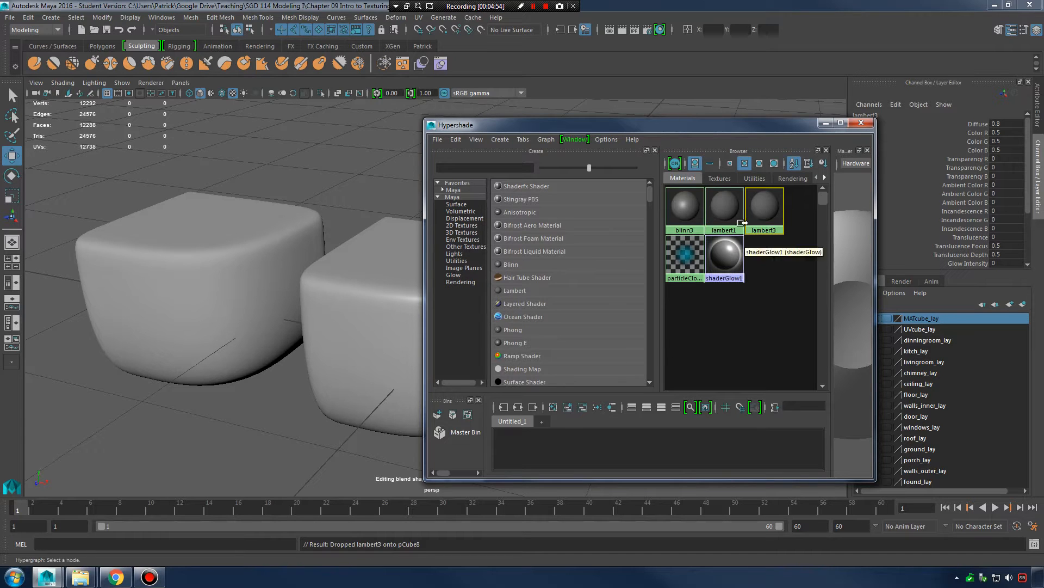
double_click(771, 210)
left_click_drag(775, 134, 681, 145)
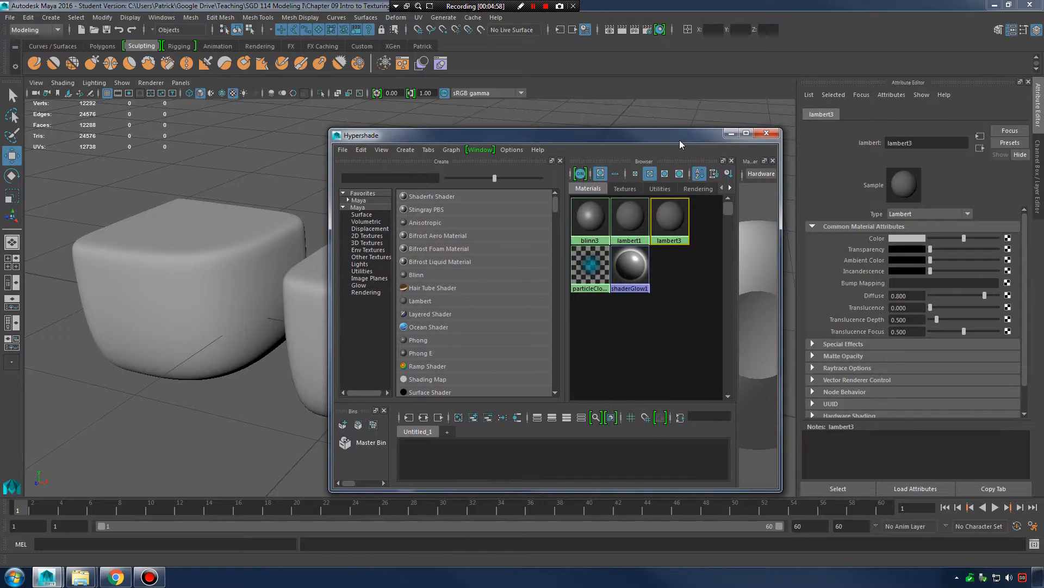
Toggle the Attribute Editor off and on several times, leaving it shown with the lambert3 attributes.
left_click(1013, 30)
left_click(1012, 31)
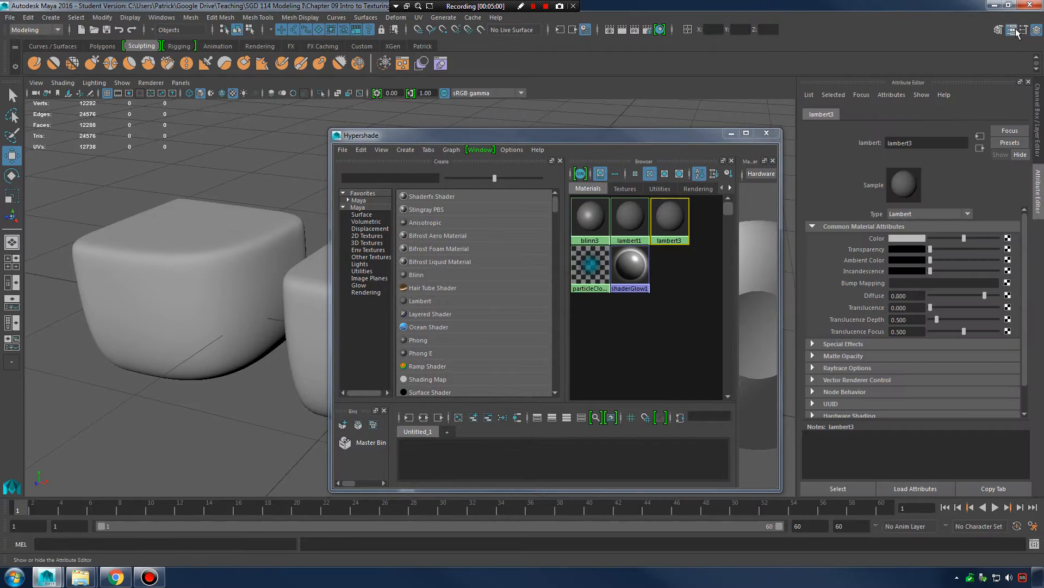
left_click(1013, 31)
left_click(1013, 30)
left_click(1013, 31)
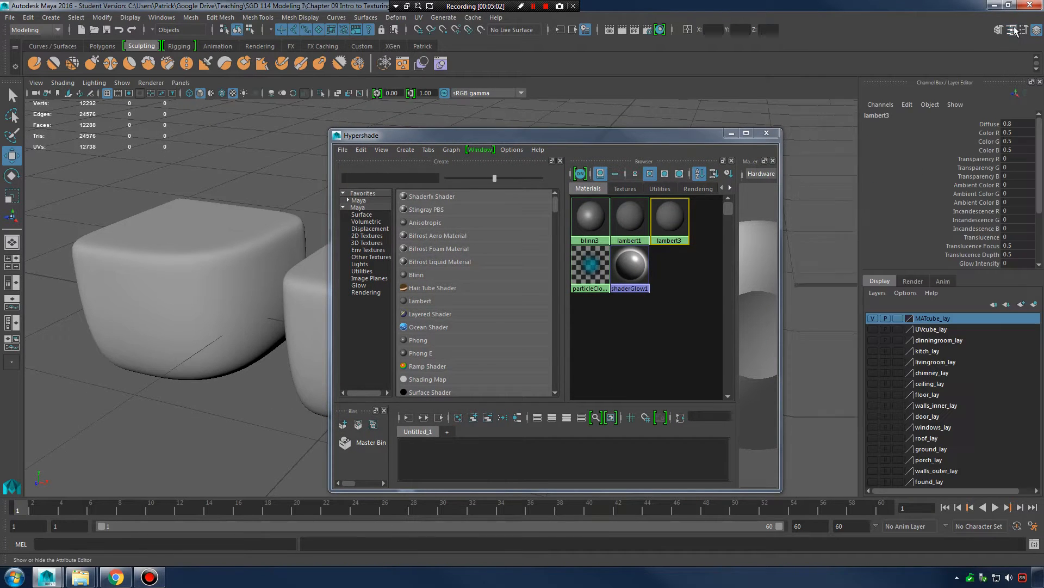
left_click(1013, 31)
left_click(1013, 30)
left_click(1013, 30)
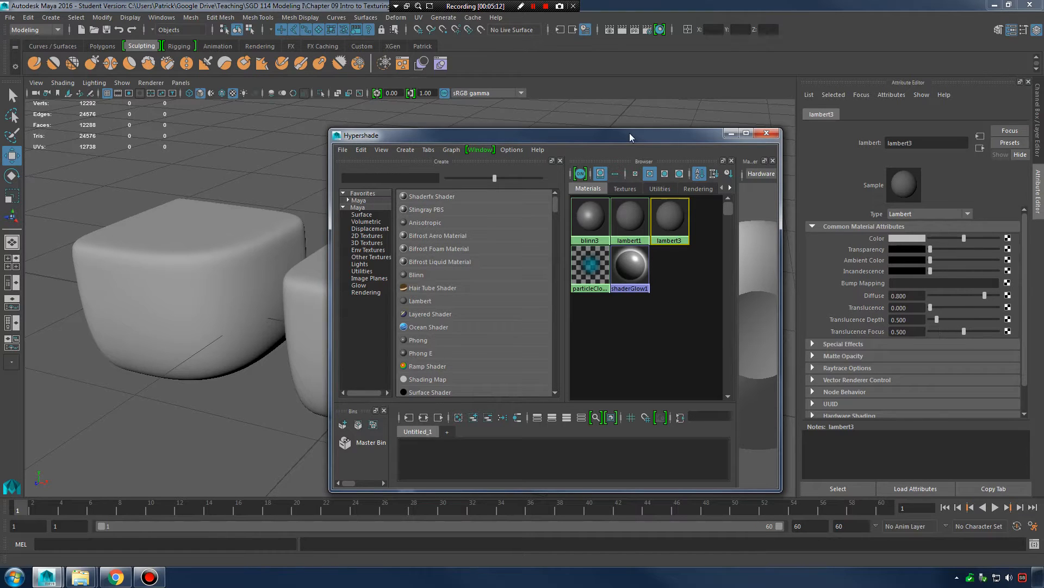
Try the green, yellow, red and blue swatches as lambert3's Color and settle on a custom muted salmon red.
left_click_drag(627, 135, 662, 124)
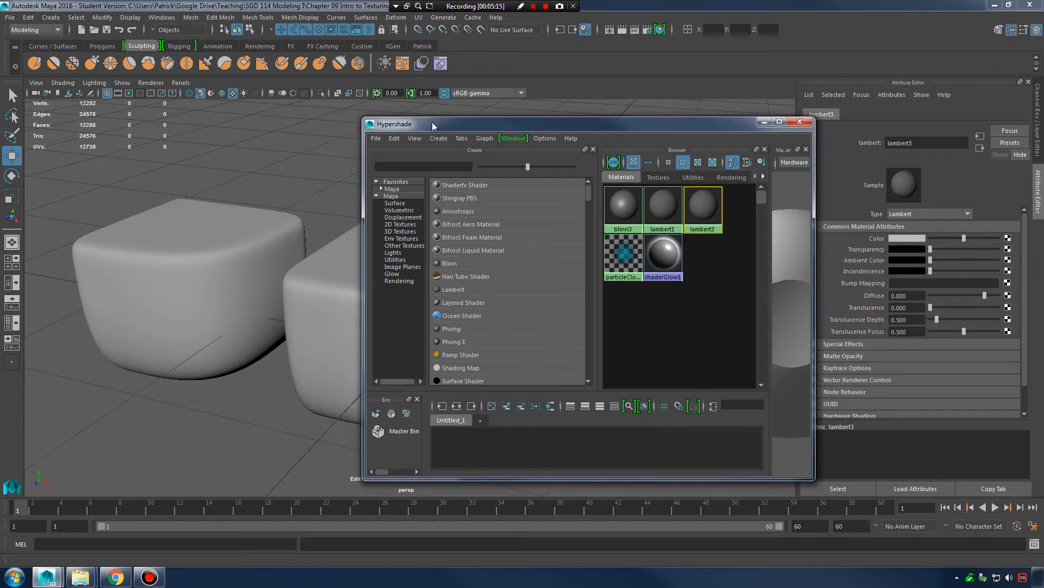
left_click_drag(290, 279, 215, 252, "alt")
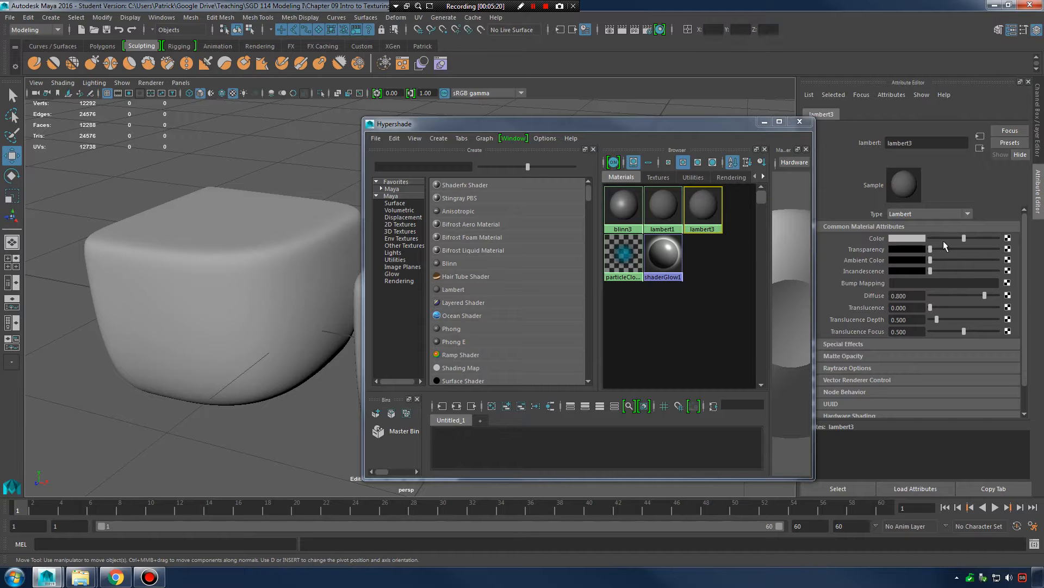
mouse_move(963, 242)
left_mouse_down()
mouse_move(940, 243)
mouse_move(979, 243)
mouse_move(914, 244)
mouse_move(999, 243)
mouse_move(919, 243)
mouse_move(999, 243)
mouse_move(927, 245)
mouse_move(998, 243)
mouse_move(935, 242)
mouse_move(980, 242)
mouse_move(969, 243)
left_mouse_up()
left_click(912, 238)
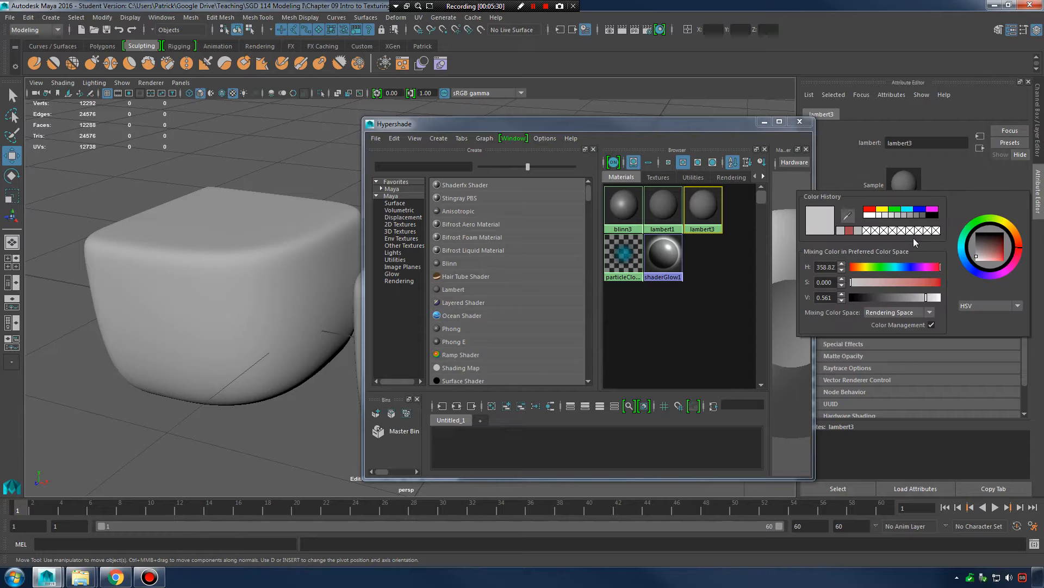
left_click(896, 210)
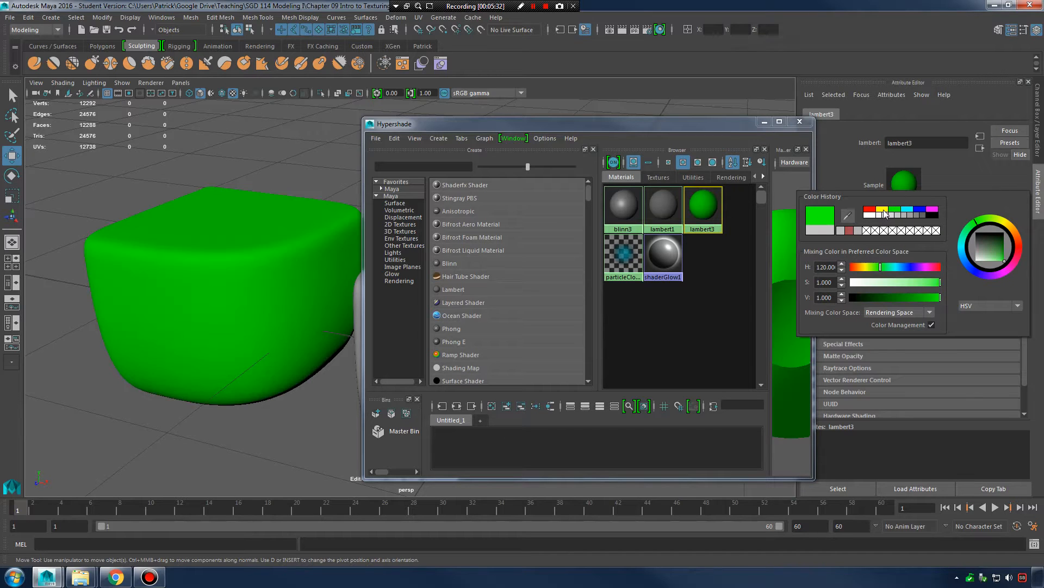
left_click(884, 210)
left_click(870, 210)
left_click(895, 210)
left_click(919, 210)
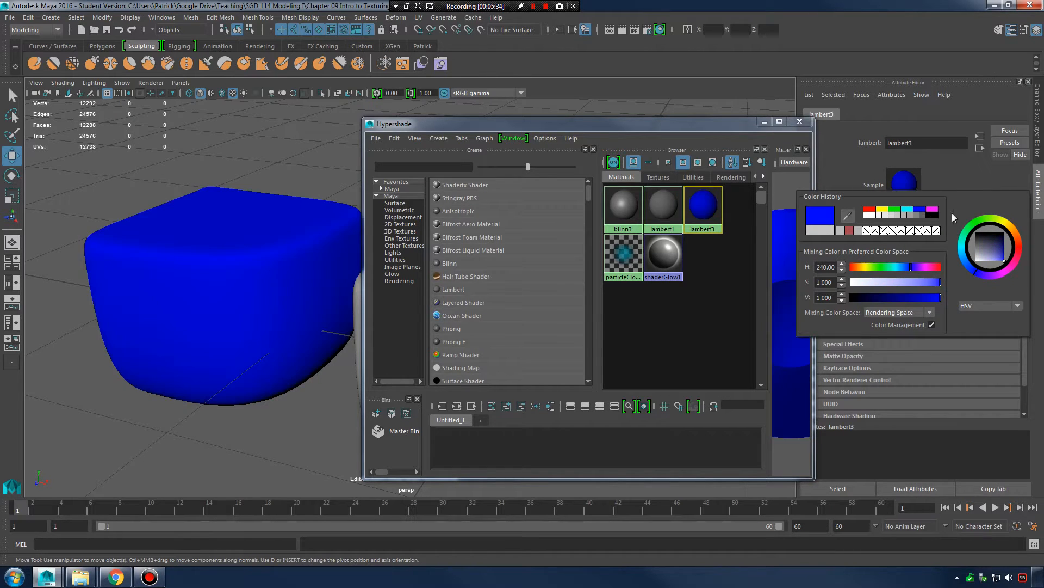
left_click_drag(1018, 240, 995, 257)
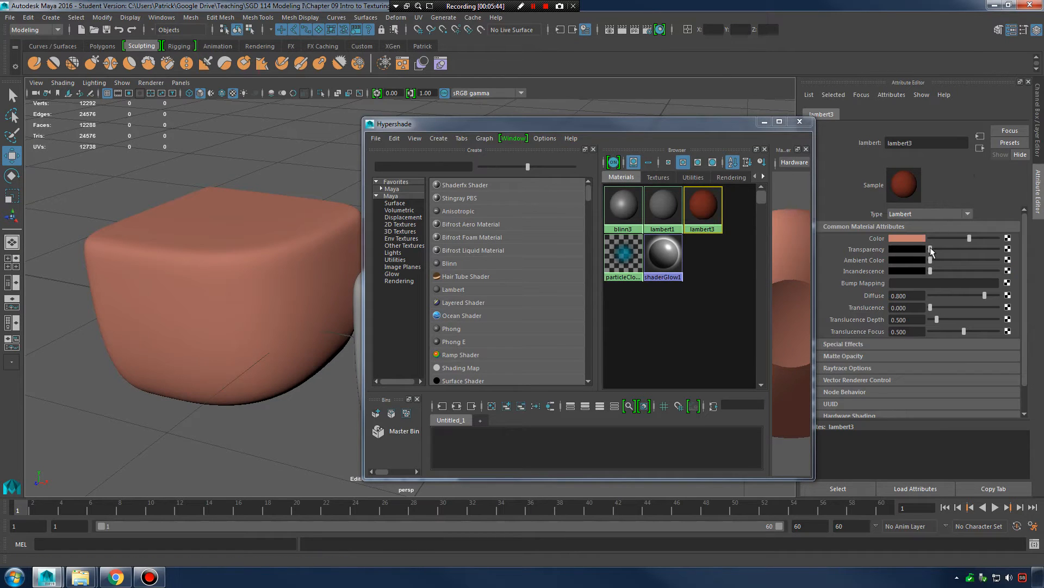
Try raising lambert3's Transparency to near white and its Ambient Color to white, returning both to black.
left_click_drag(931, 249, 1011, 255)
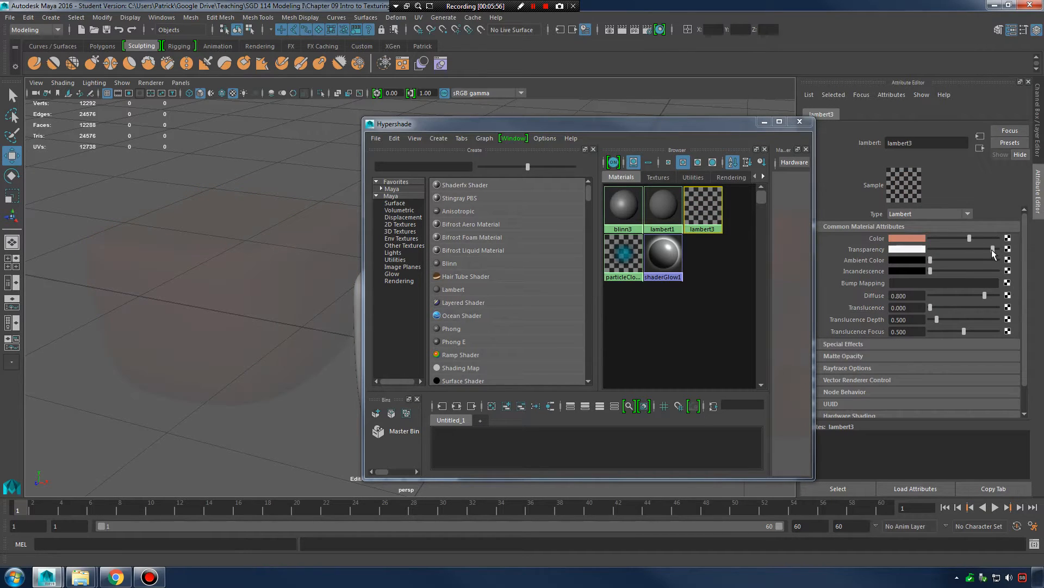
left_click_drag(991, 249, 961, 261)
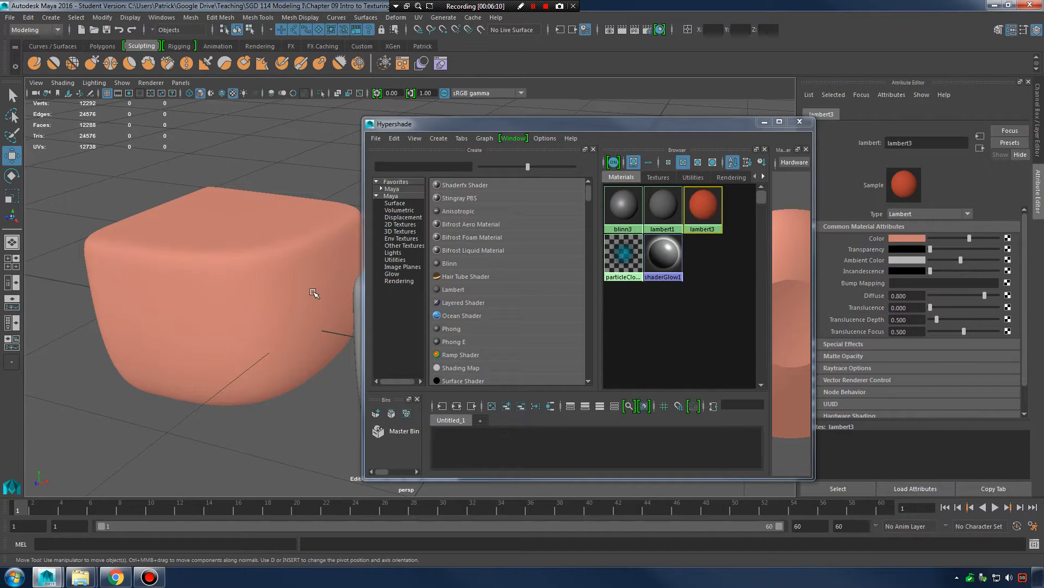
left_click_drag(962, 260, 999, 261)
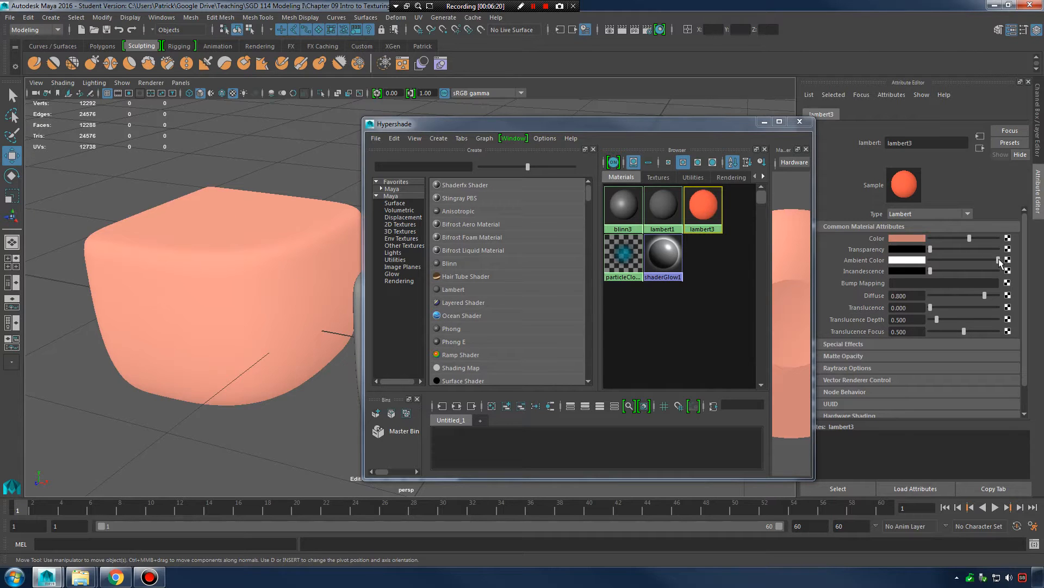
left_click_drag(1000, 261, 918, 273)
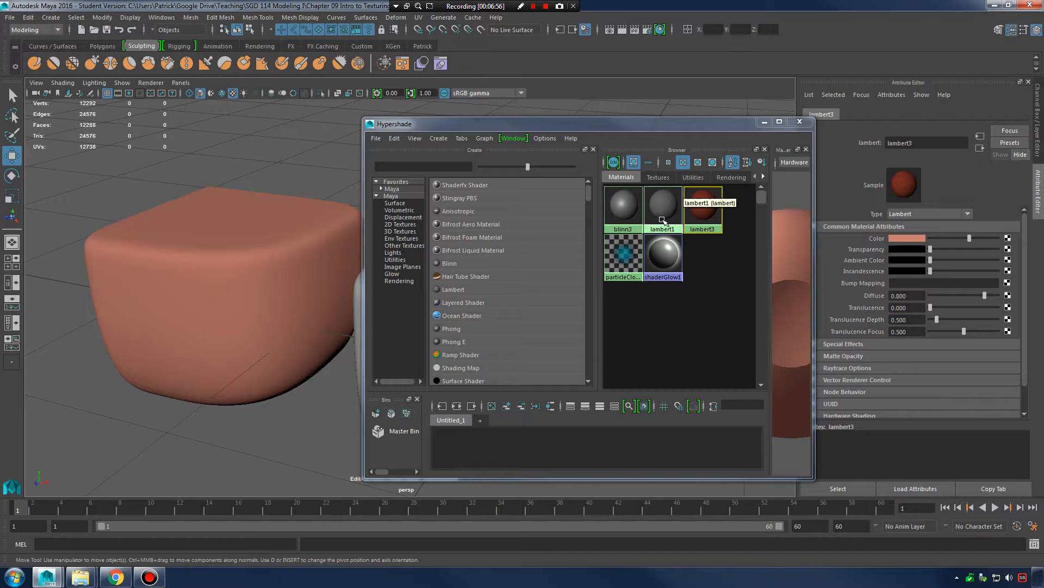
Open the blinn3 material's attributes, bring its cube into view and narrow and shift the Hypershade window to uncover it.
left_click(626, 209)
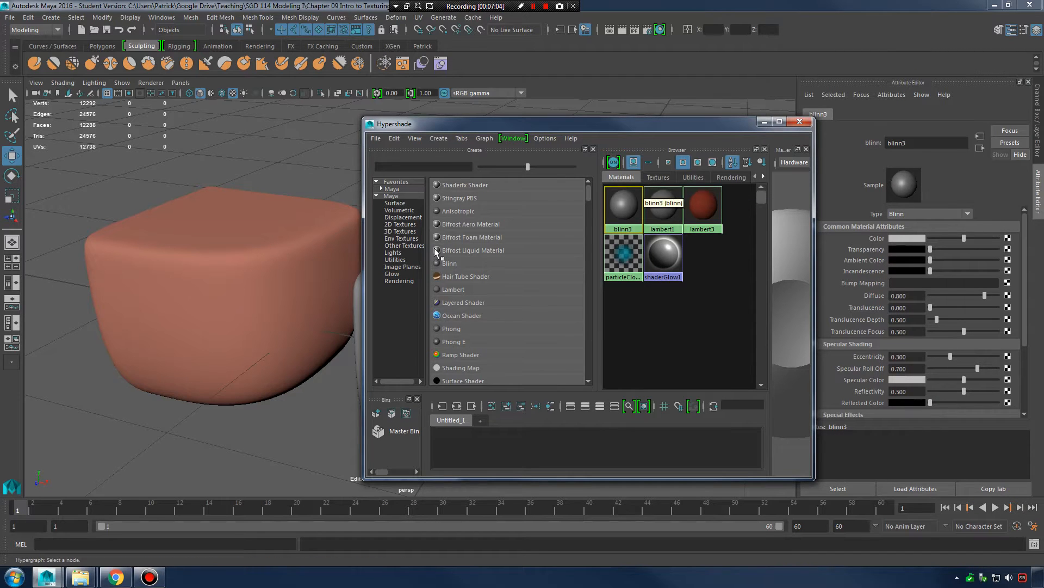
middle_click_drag(320, 254, 184, 234, "alt")
left_click_drag(184, 234, 239, 245, "alt")
left_click_drag(209, 290, 248, 322, "alt")
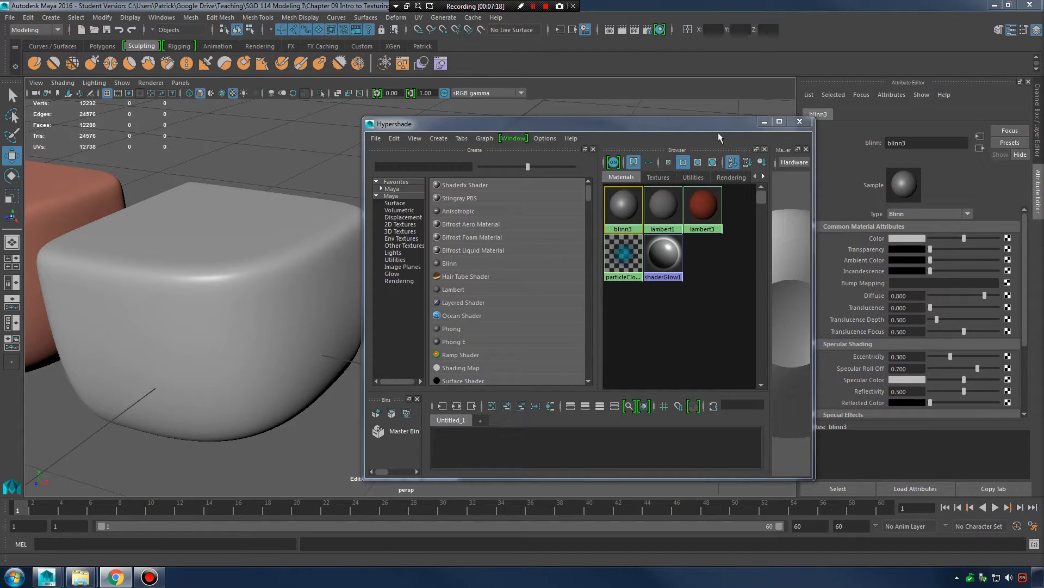
mouse_move(722, 128)
left_mouse_down()
mouse_move(699, 128)
mouse_move(715, 128)
left_mouse_up()
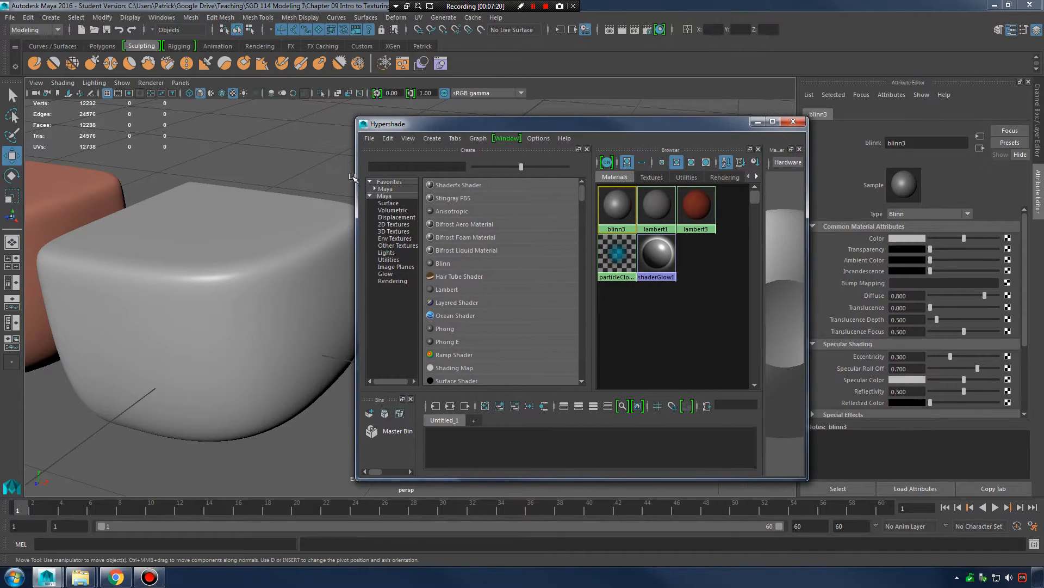
left_click_drag(356, 177, 390, 180)
left_click_drag(702, 124, 692, 122)
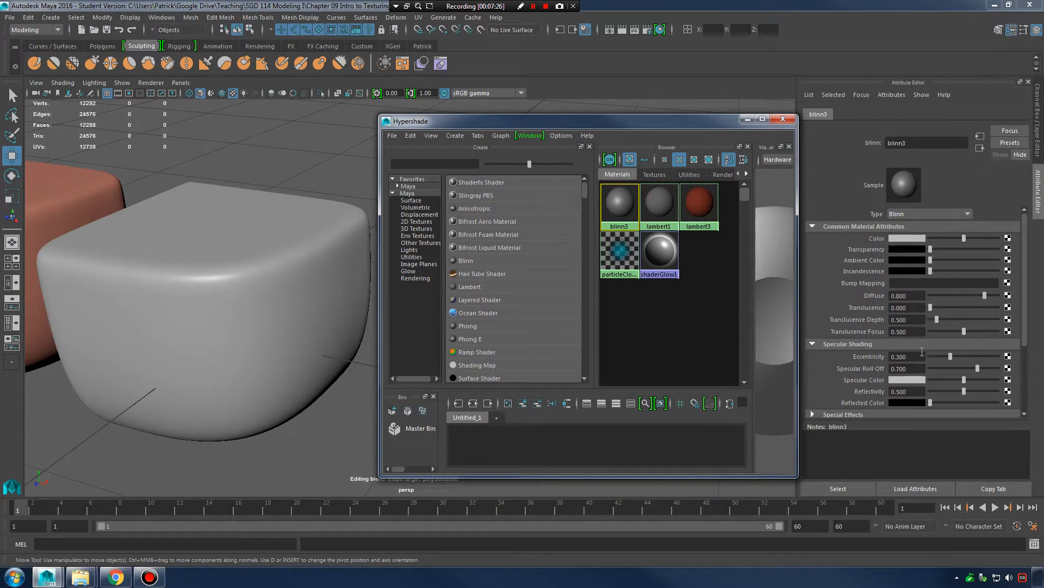
Raise blinn3's Eccentricity to about 0.577, checking the broader highlight on its cube up close.
scroll(911, 353, "down", 2)
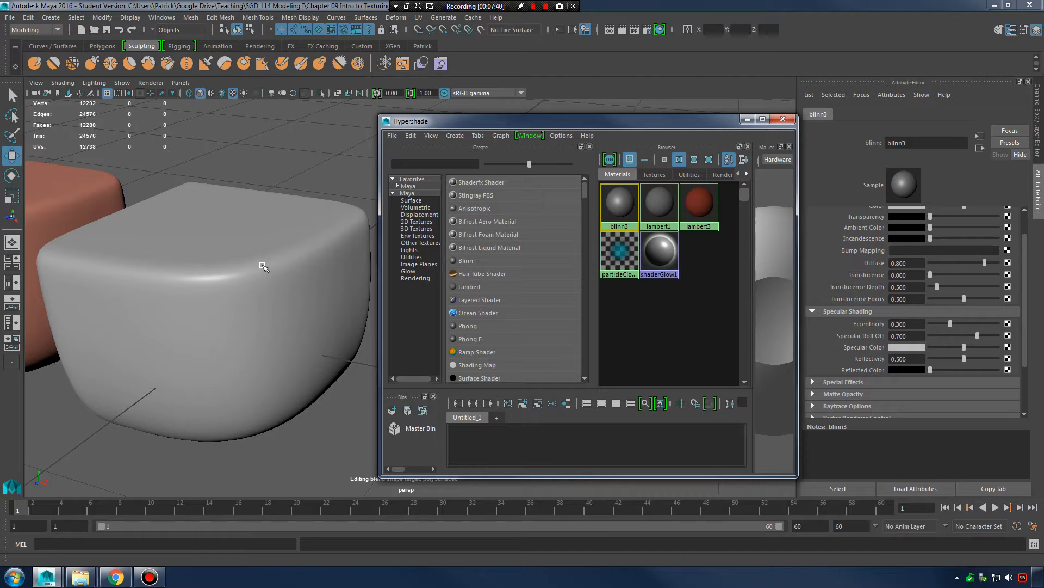
left_click_drag(273, 289, 304, 329, "alt")
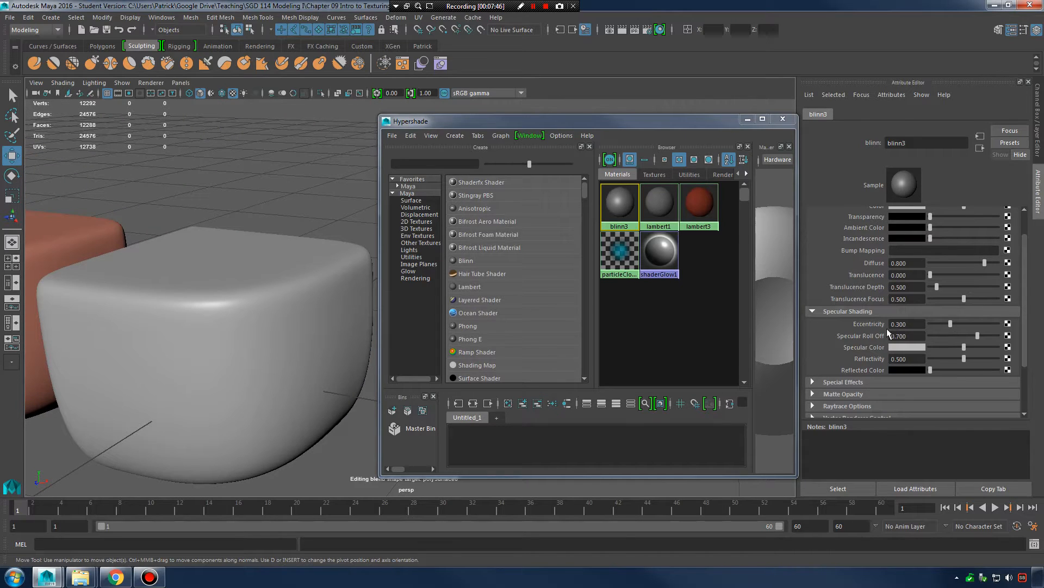
mouse_move(952, 324)
left_mouse_down()
mouse_move(981, 326)
mouse_move(945, 327)
mouse_move(975, 329)
mouse_move(946, 328)
mouse_move(967, 325)
left_mouse_up()
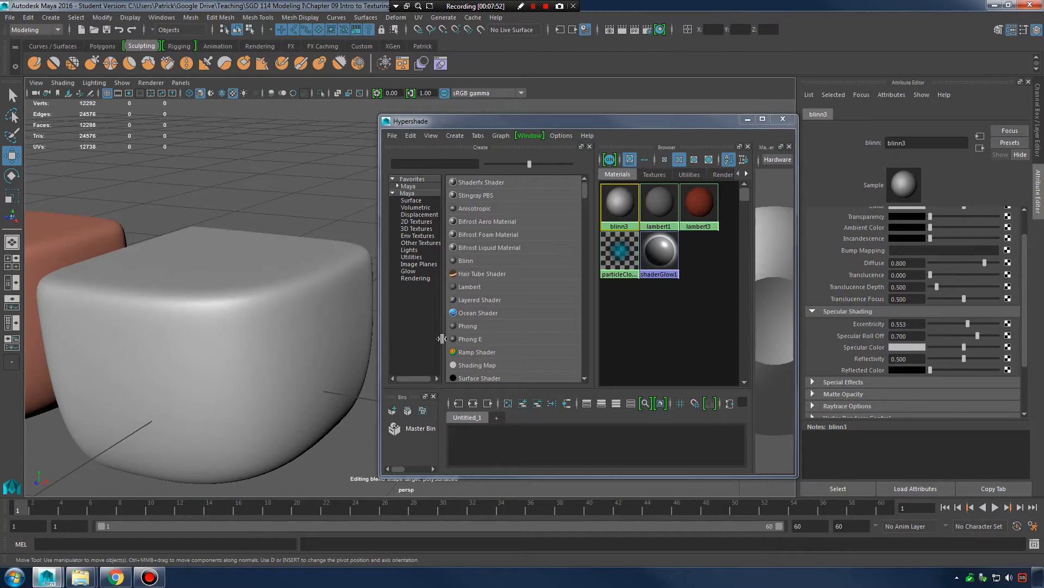
left_click_drag(273, 350, 233, 323, "alt")
middle_click_drag(233, 324, 238, 326, "alt")
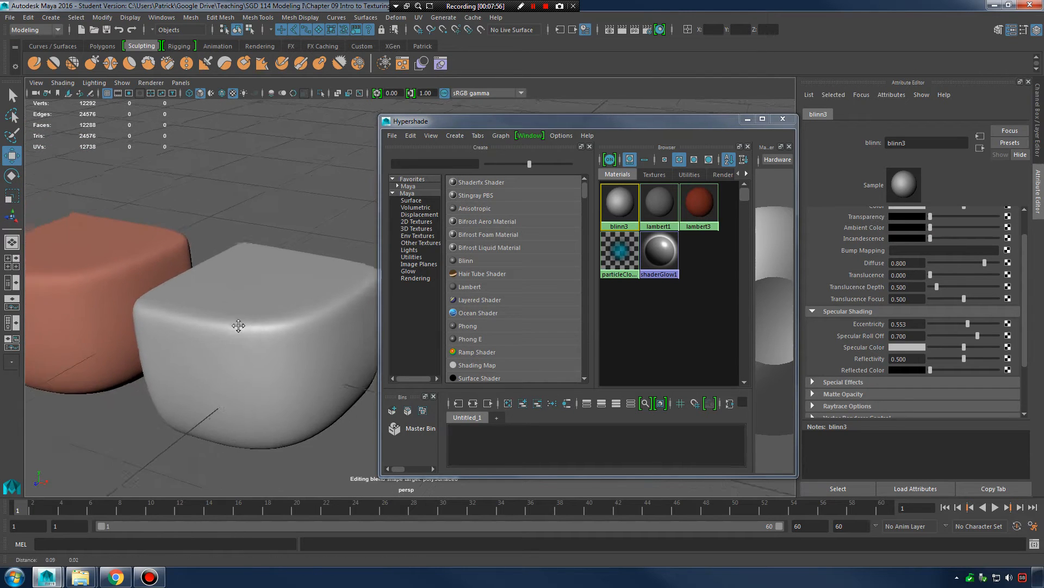
right_click_drag(238, 326, 348, 333, "alt")
left_click_drag(347, 333, 357, 288, "alt")
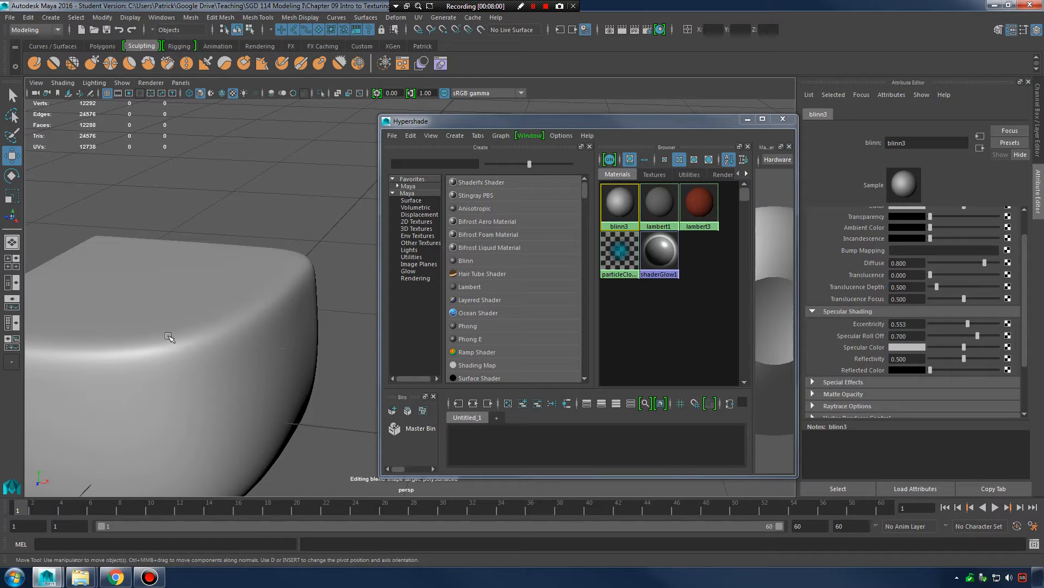
right_click_drag(324, 330, 235, 335, "alt")
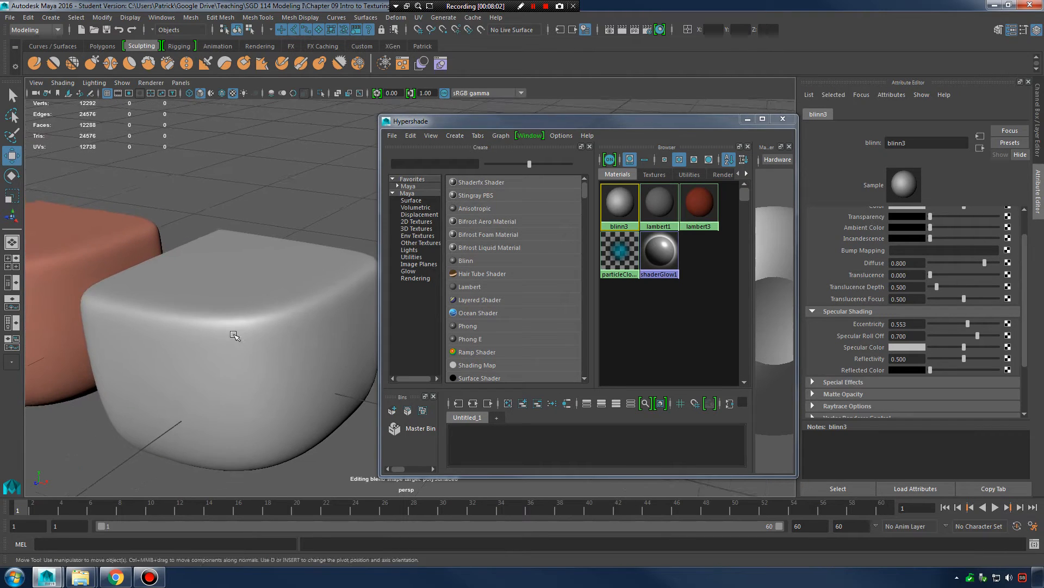
left_click_drag(234, 335, 264, 333, "alt")
mouse_move(971, 324)
left_mouse_down()
mouse_move(957, 318)
mouse_move(981, 320)
mouse_move(942, 321)
mouse_move(980, 318)
mouse_move(939, 314)
mouse_move(997, 317)
mouse_move(901, 311)
mouse_move(991, 313)
mouse_move(970, 323)
left_mouse_up()
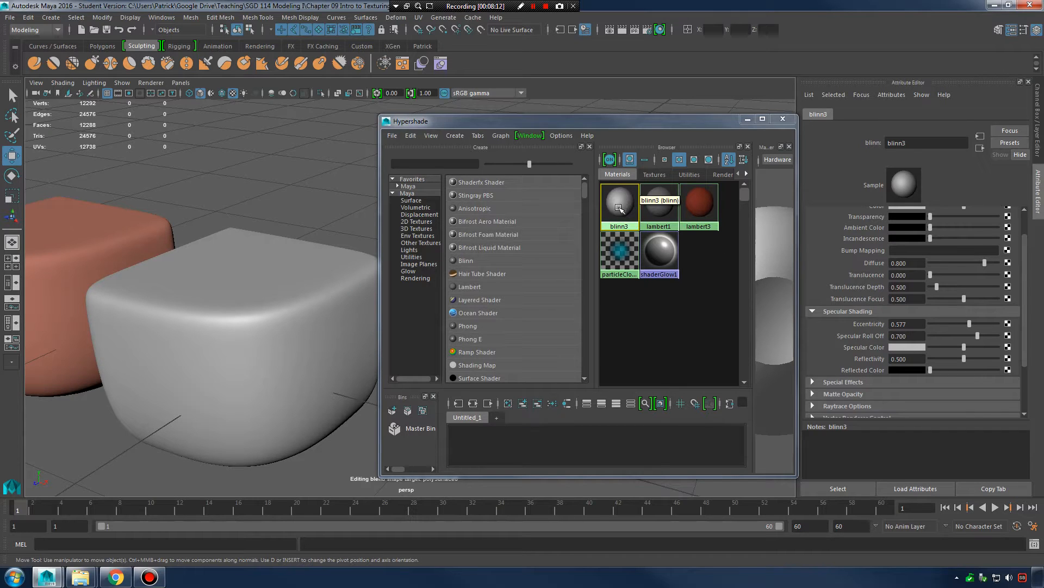
Set blinn3's Eccentricity to about 0.219 and its Specular Roll Off to about 0.862 for a tighter, brighter highlight.
mouse_move(971, 323)
left_mouse_down()
mouse_move(961, 325)
mouse_move(974, 335)
mouse_move(952, 336)
mouse_move(994, 337)
mouse_move(960, 326)
mouse_move(940, 336)
mouse_move(997, 334)
mouse_move(936, 336)
mouse_move(973, 325)
mouse_move(940, 325)
mouse_move(981, 336)
mouse_move(985, 325)
mouse_move(916, 319)
mouse_move(951, 320)
left_mouse_up()
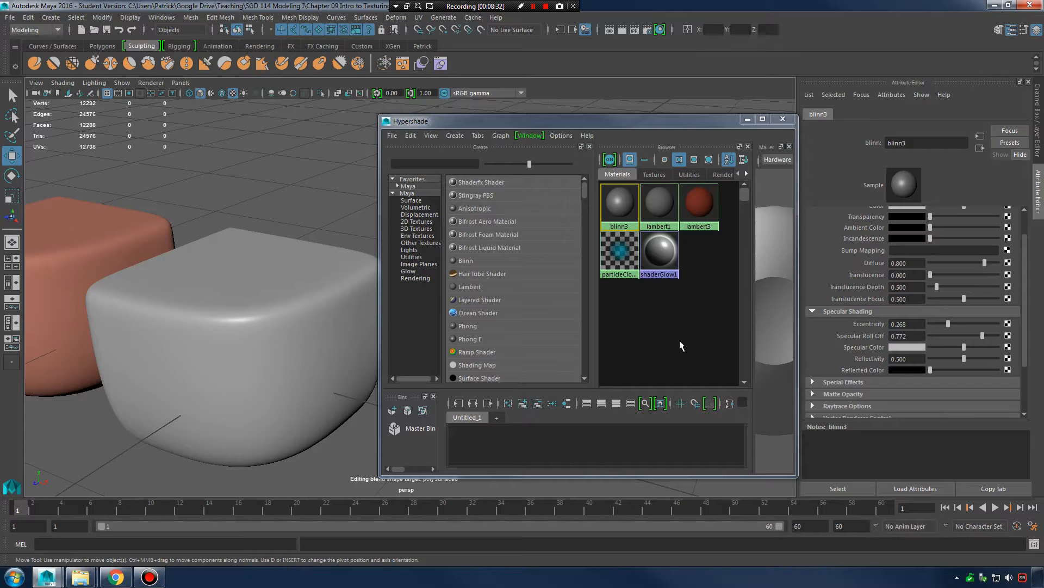
left_click_drag(982, 336, 1013, 343)
right_click_drag(222, 320, 373, 328, "alt")
middle_click_drag(271, 326, 333, 326, "alt")
left_click_drag(333, 327, 282, 298, "alt")
left_click_drag(991, 337, 945, 324)
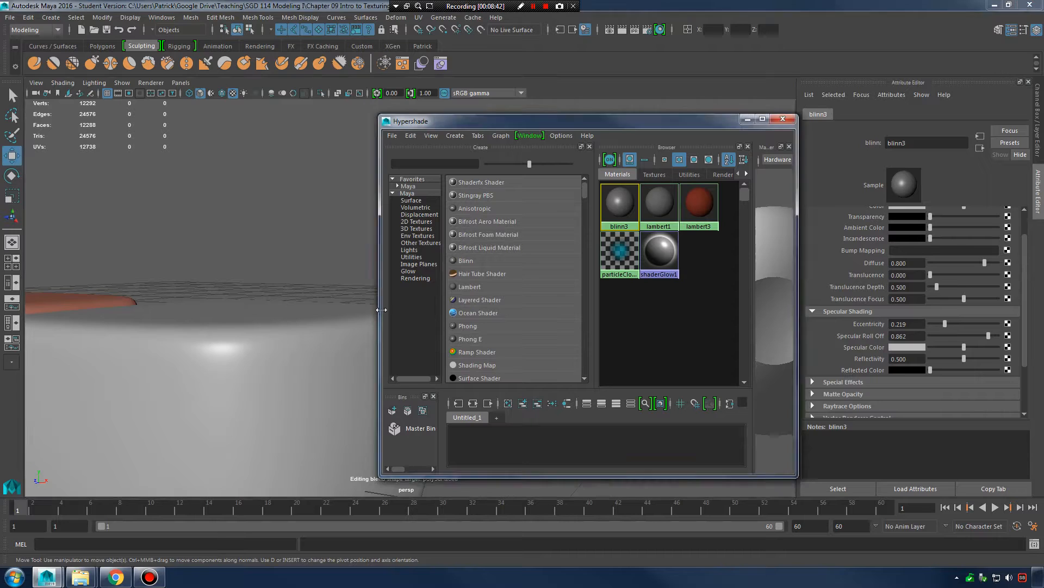
left_click_drag(325, 307, 302, 331, "alt")
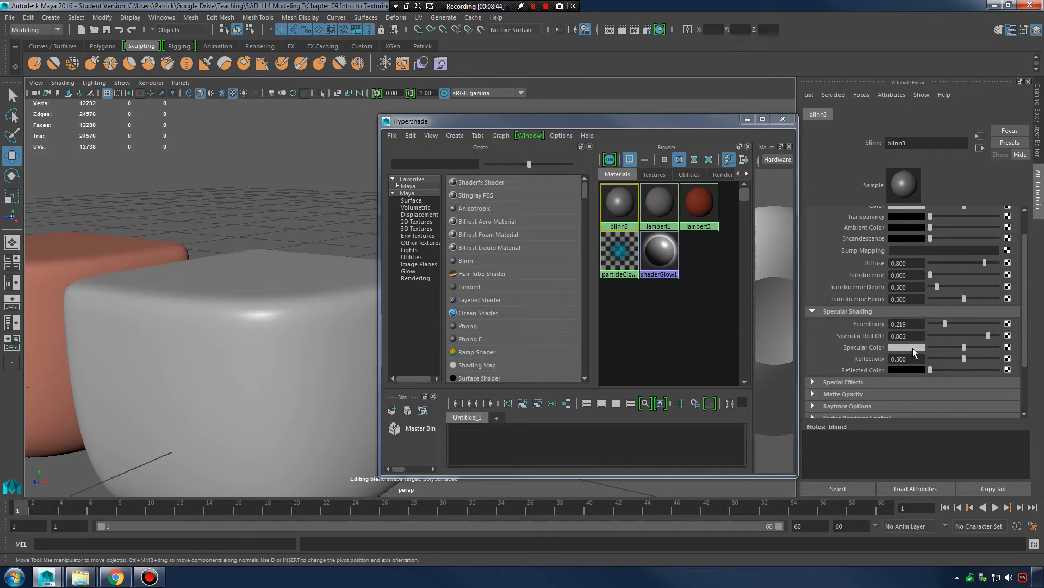
Change blinn3's Specular Color, trying magenta and blue before settling on the bright cyan swatch.
left_click(914, 348)
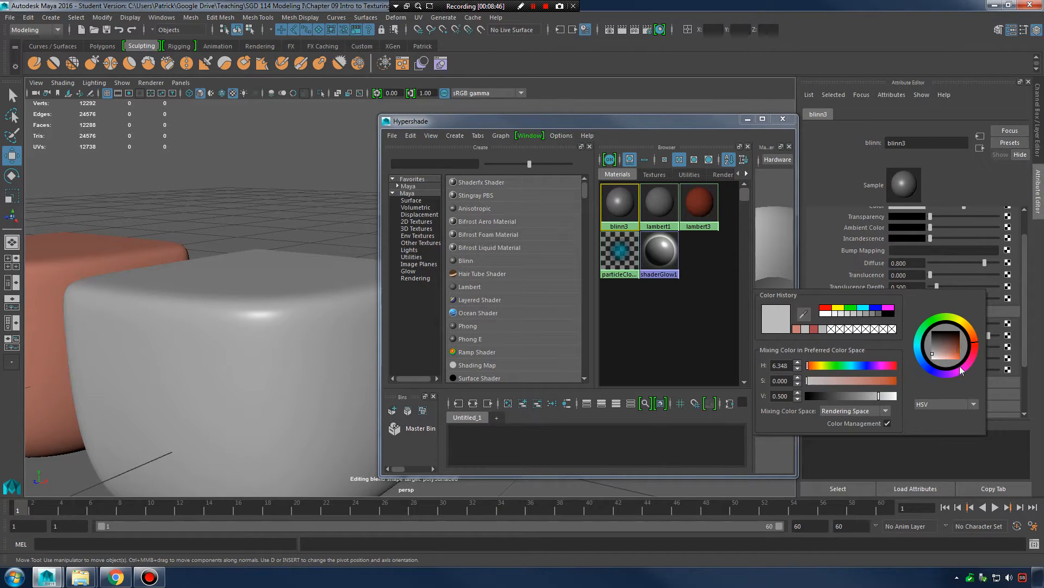
left_click(977, 350)
mouse_move(954, 343)
left_mouse_down()
mouse_move(965, 346)
mouse_move(956, 370)
mouse_move(969, 364)
left_mouse_up()
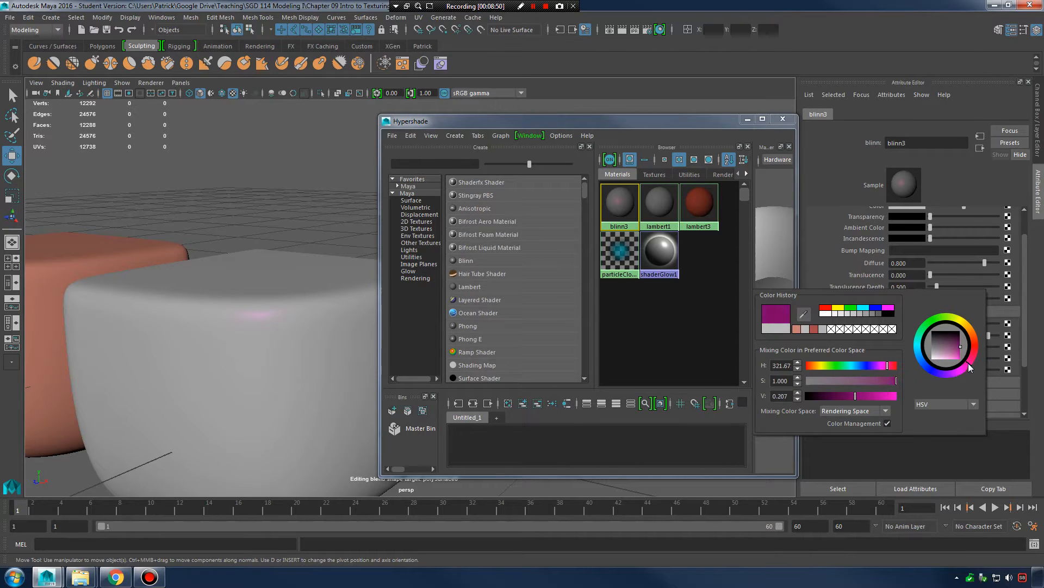
left_click(873, 308)
left_click(864, 308)
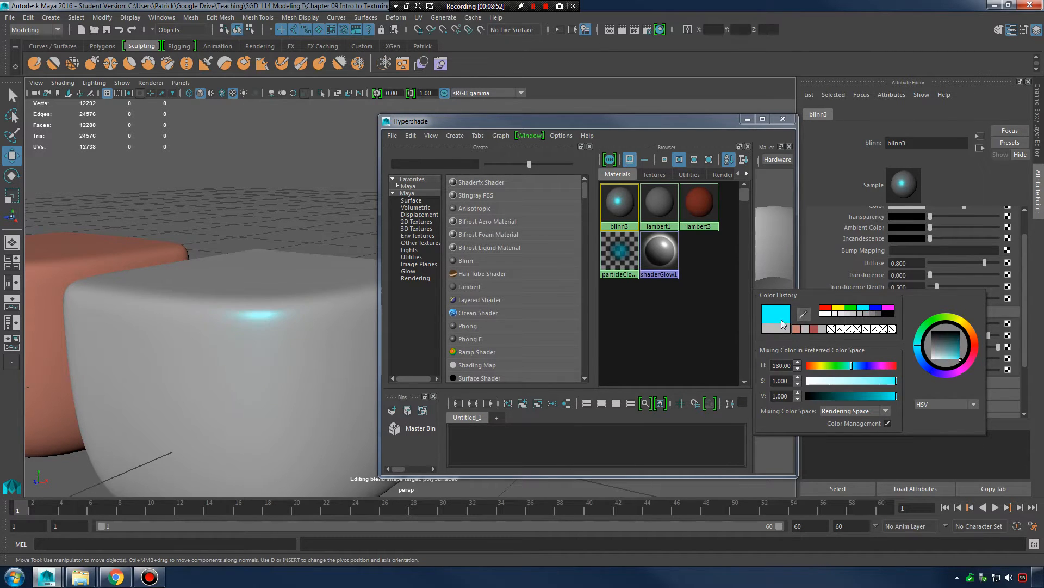
left_click_drag(958, 350, 965, 367)
Examine the cyan specular highlight on the blinn3 cube from several angles and review the material's common attributes.
left_click_drag(292, 344, 283, 323, "alt")
middle_click_drag(284, 324, 266, 293, "alt")
left_click_drag(266, 294, 157, 331, "alt")
middle_click_drag(158, 332, 147, 375, "alt")
left_click_drag(148, 375, 248, 322, "alt")
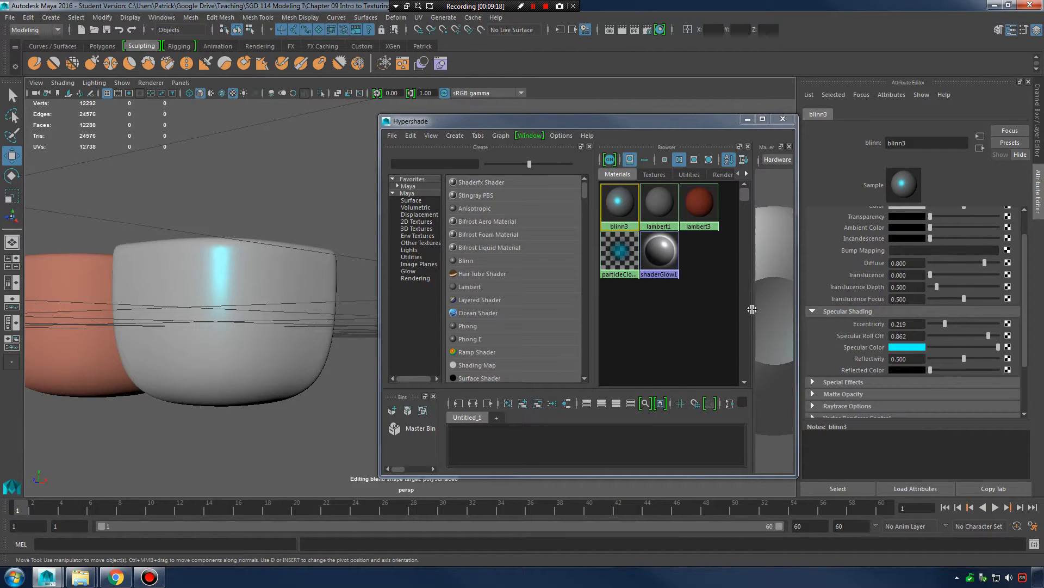
scroll(899, 309, "up", 2)
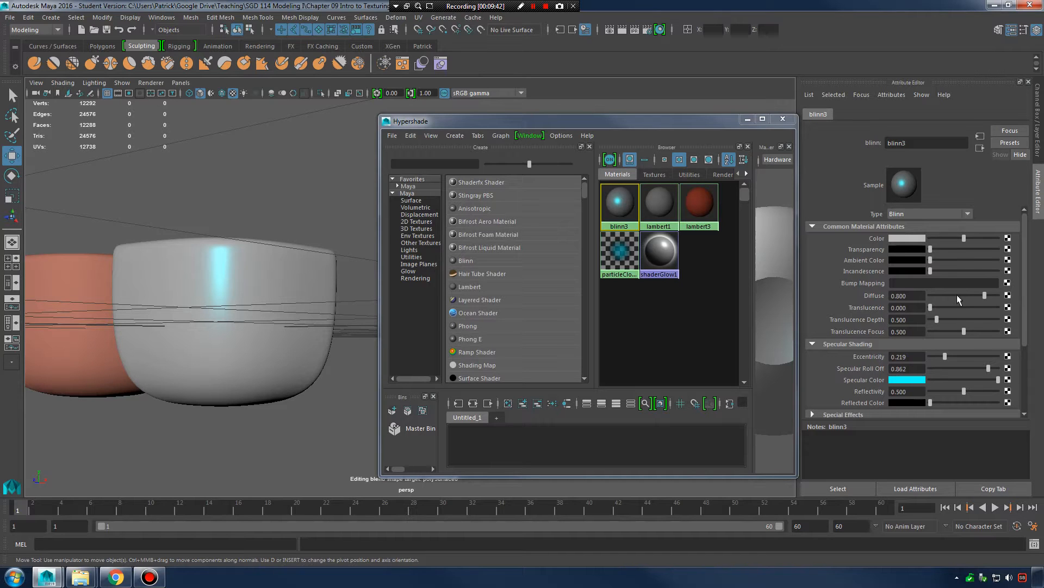
left_click_drag(280, 341, 250, 326, "alt")
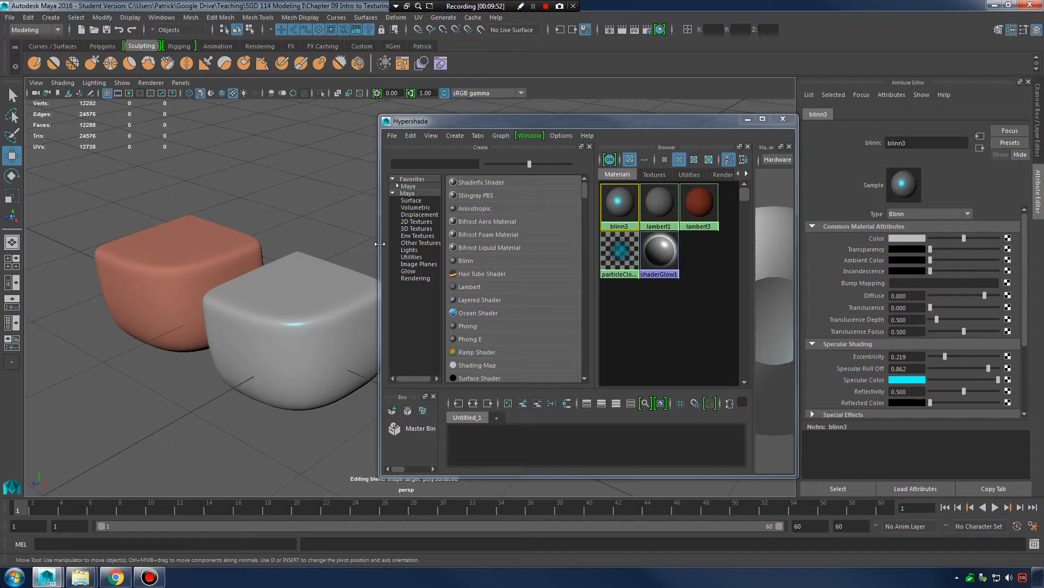
Dismiss the Hypershade window, select the blinn3 cube and show the Channel Box and Layer Editor instead of the Attribute Editor.
left_click(783, 119)
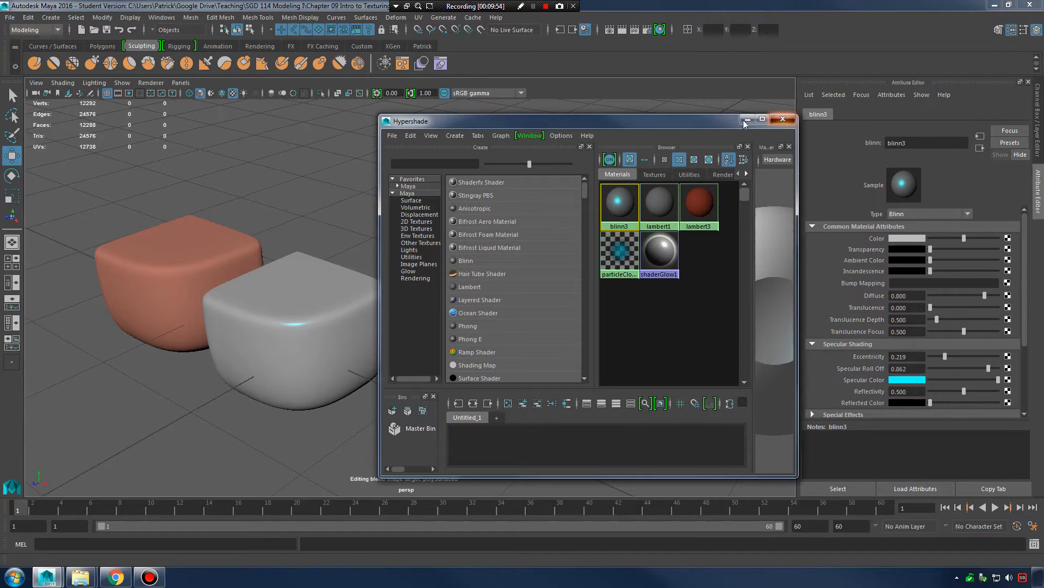
left_click(326, 324)
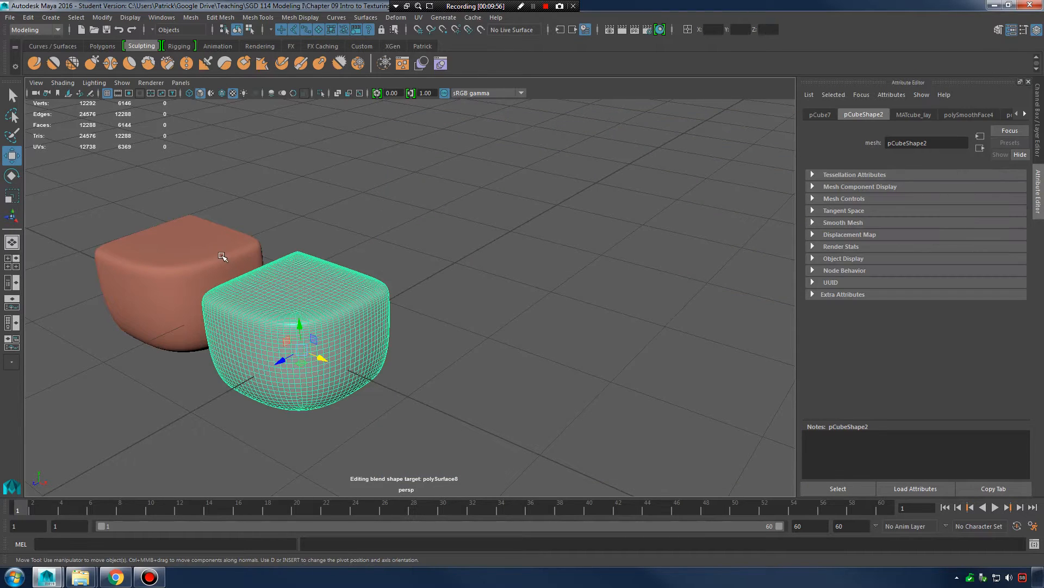
left_click(1036, 31)
left_click(1036, 31)
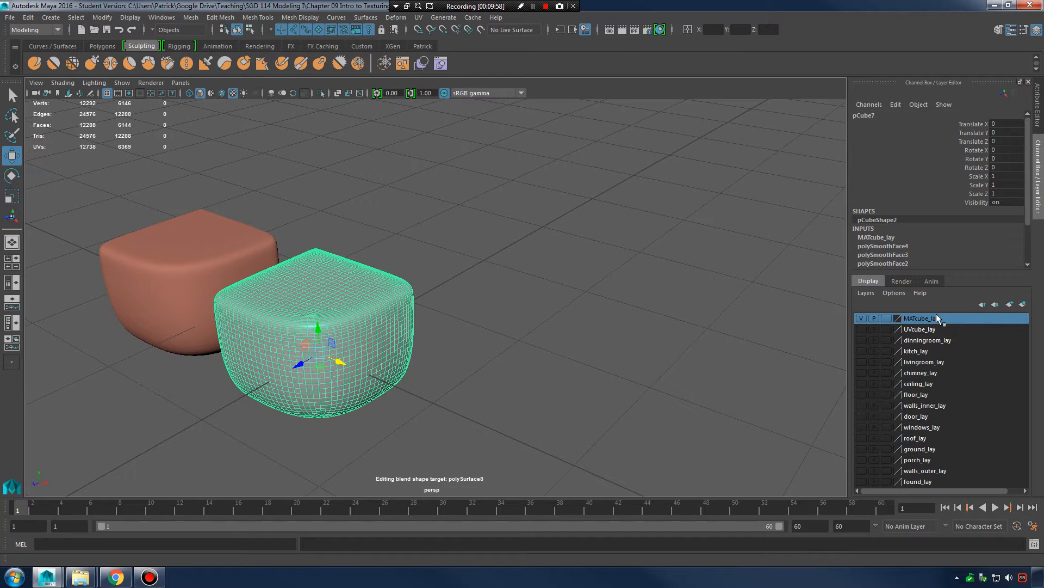
Hide the MATcube_lay layer and make the UVcube_lay layer visible.
left_click(862, 318)
left_click(861, 330)
left_click_drag(837, 333, 592, 299, "alt")
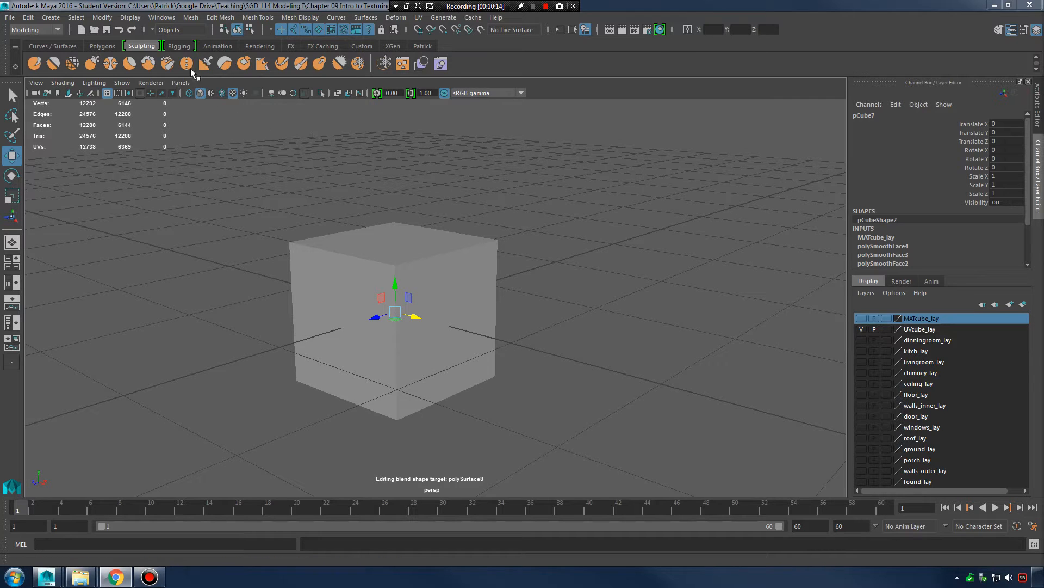
Open the UV Editor, place it beside the cube and bring its whole grid into view.
left_click(156, 18)
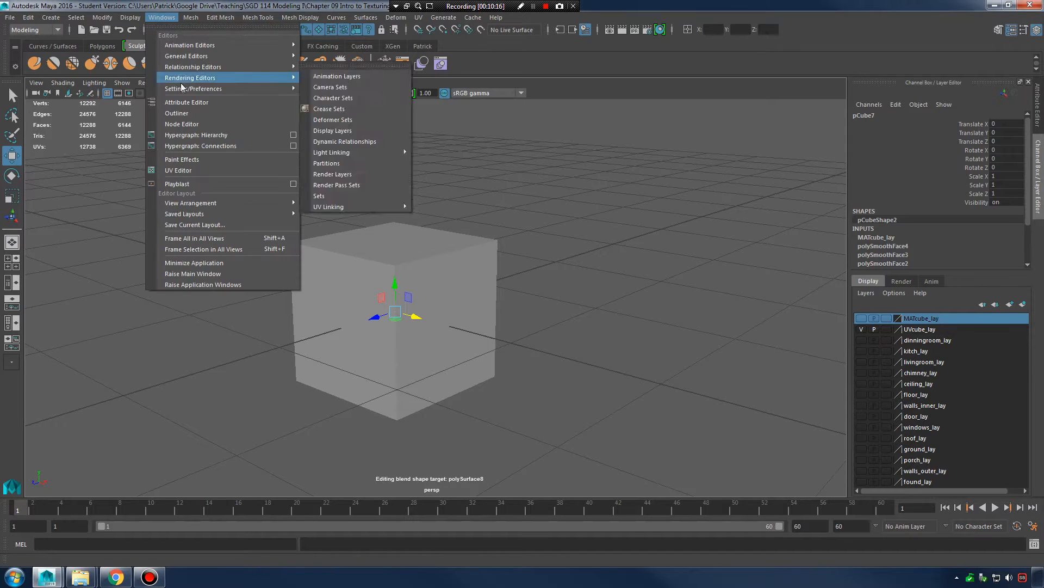
left_click(199, 172)
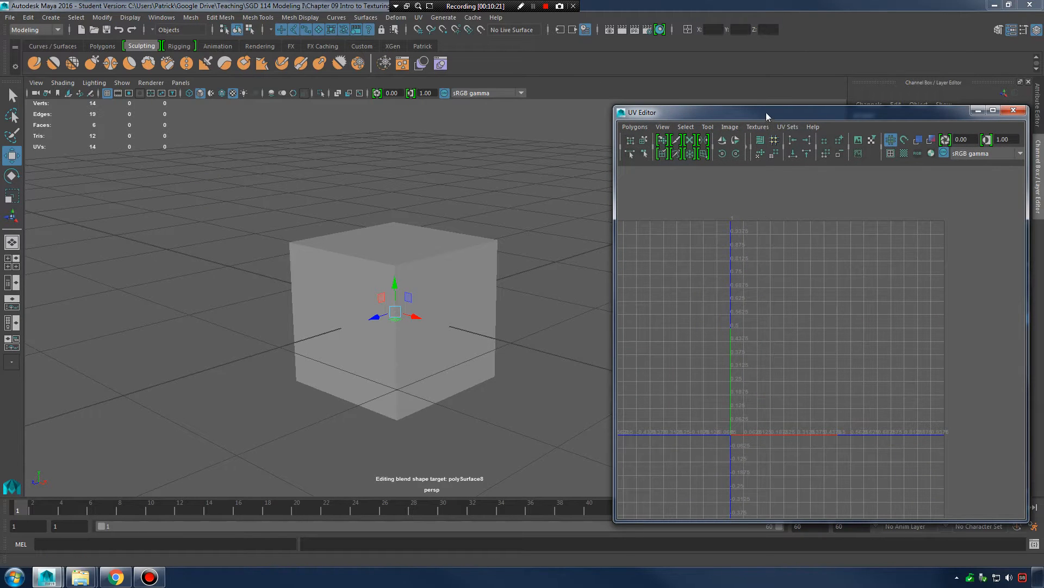
left_click_drag(766, 112, 750, 104)
scroll(800, 266, "down", 1)
scroll(794, 320, "down", 1)
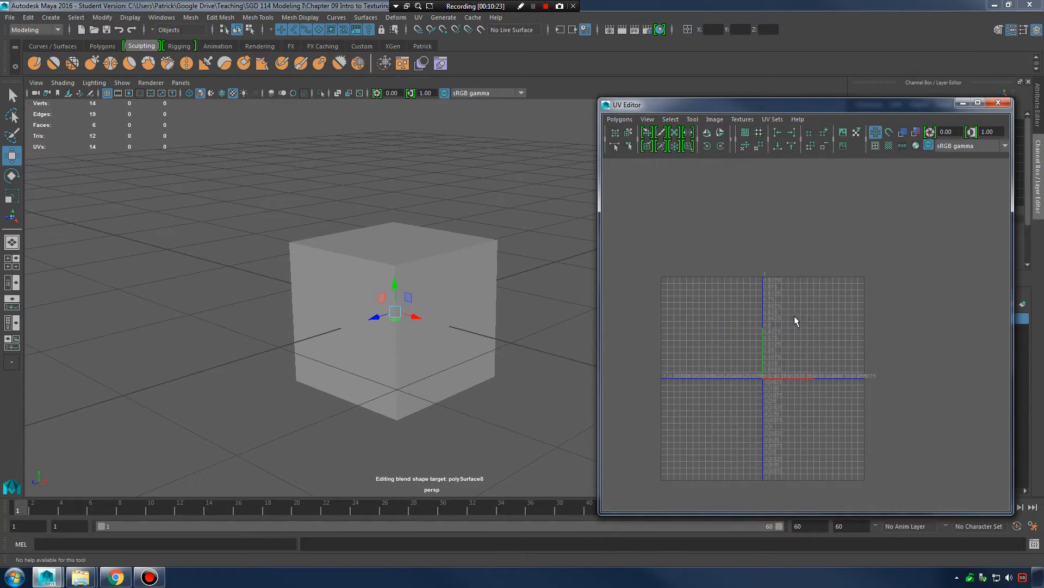
Examine the empty UV grid, including its origin, U and V axes and the 0 to 1 area.
right_click_drag(782, 303, 886, 359, "alt")
middle_click_drag(750, 373, 800, 300, "alt")
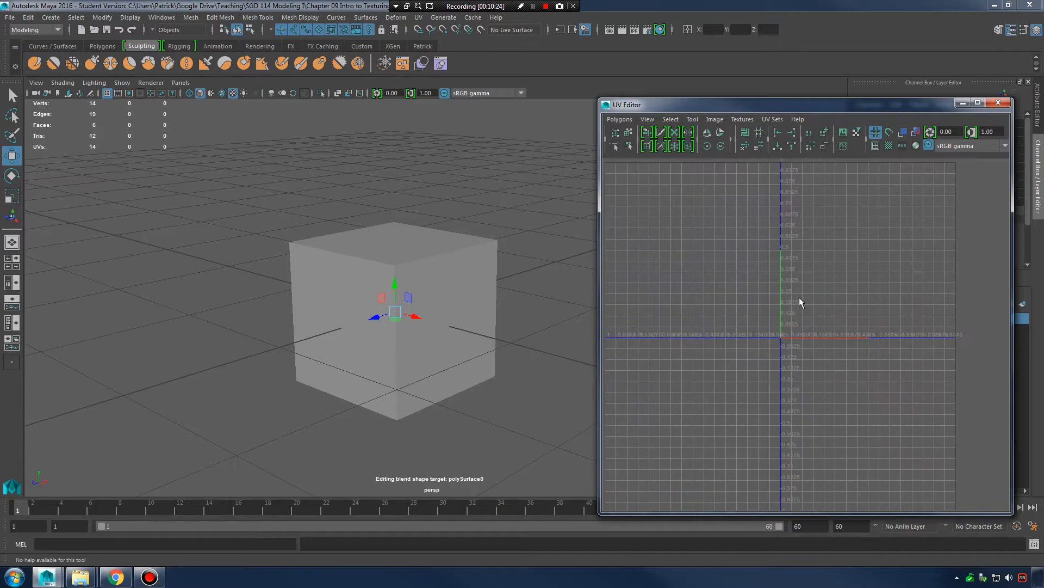
right_click_drag(799, 301, 765, 296, "alt")
middle_click_drag(764, 296, 760, 304, "alt")
right_click_drag(760, 304, 851, 284, "alt")
middle_click_drag(851, 284, 835, 311, "alt")
right_click_drag(835, 311, 819, 288, "alt")
middle_click_drag(861, 363, 888, 340, "alt")
right_click_drag(889, 339, 835, 319, "alt")
middle_click_drag(839, 318, 832, 315, "alt")
mouse_move(832, 316)
right_mouse_down("alt")
mouse_move(893, 321)
mouse_move(838, 321)
right_mouse_up("alt")
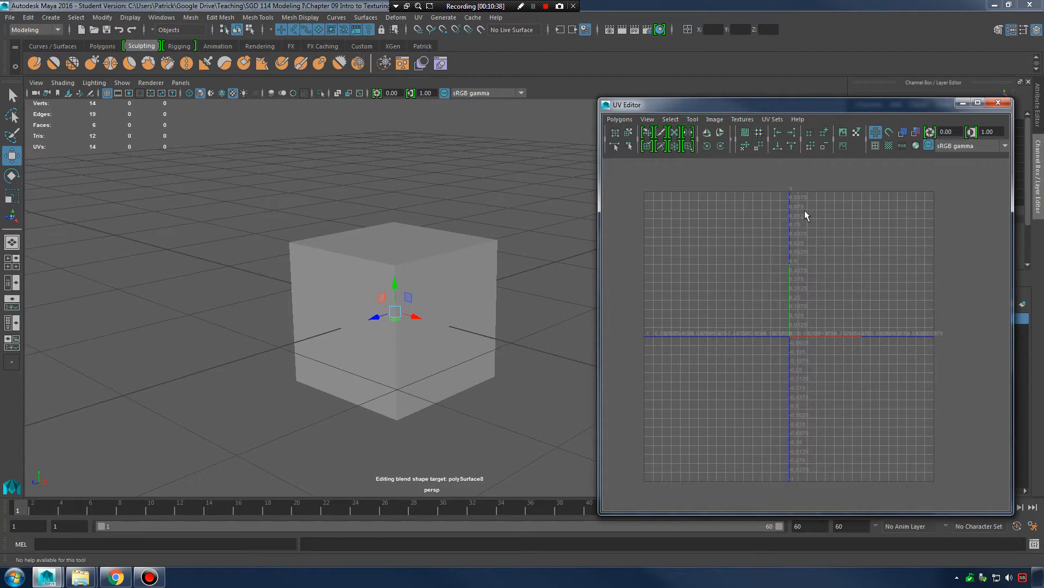
right_click_drag(777, 278, 820, 257, "alt")
middle_click_drag(820, 257, 794, 310, "alt")
right_click_drag(794, 310, 858, 308, "alt")
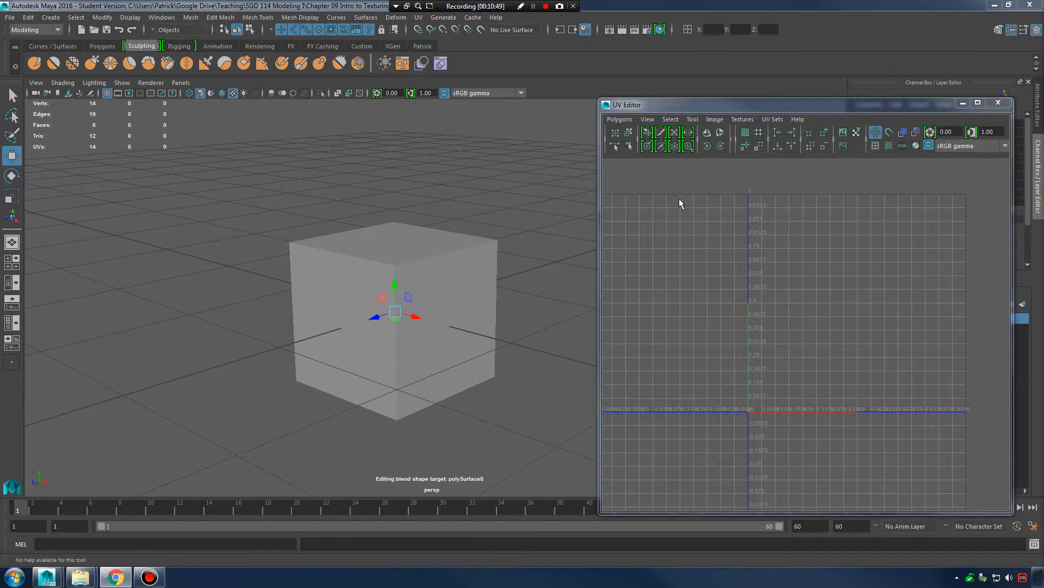
Select the cube to display its UV layout and look at it from below.
left_click(442, 270)
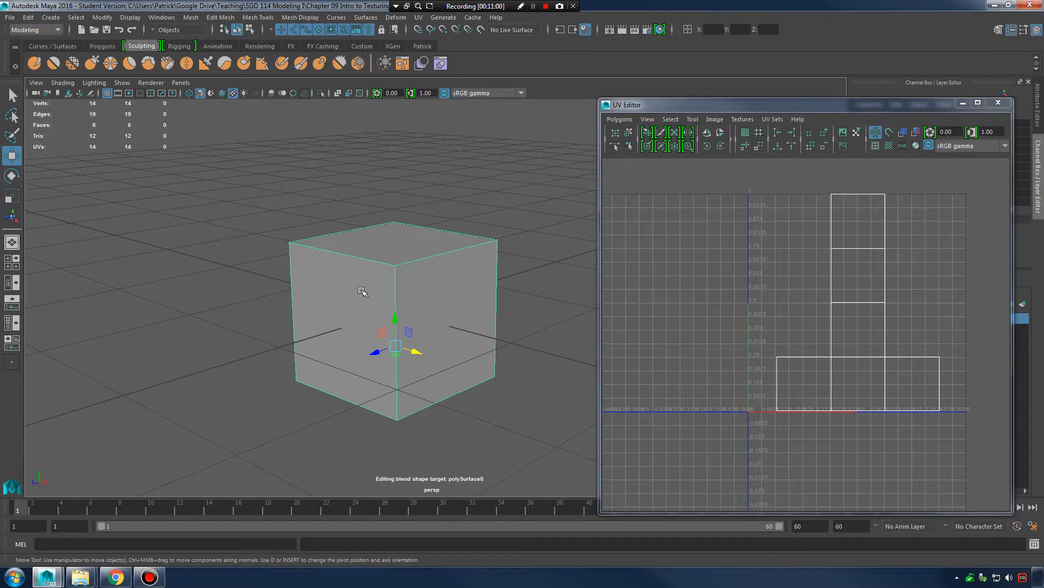
mouse_move(480, 308)
left_mouse_down("alt")
mouse_move(439, 323)
mouse_move(429, 279)
mouse_move(469, 303)
left_mouse_up("alt")
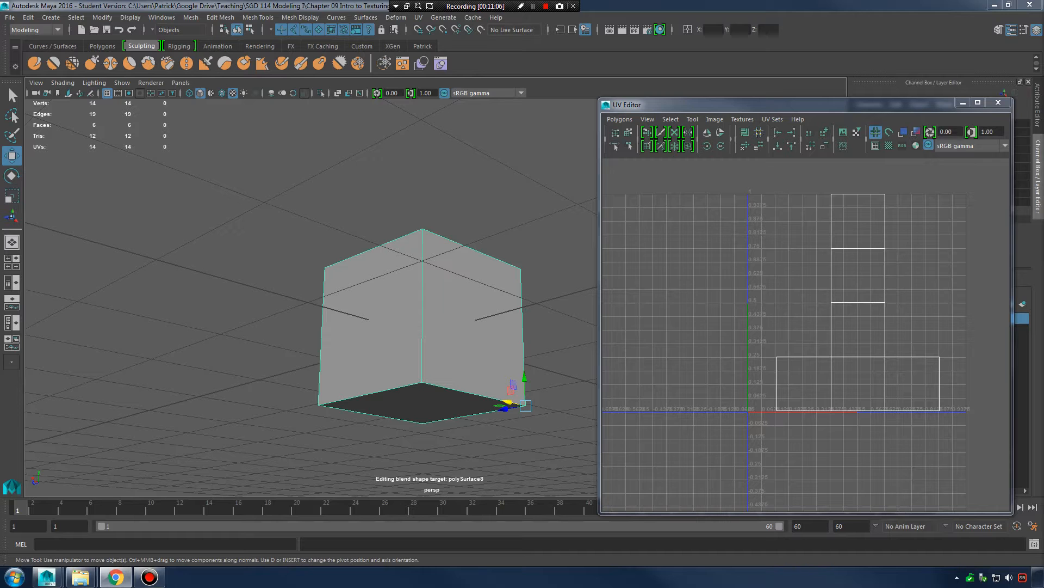
Bring the browser's bear skin rug image into view twice and compare its flattened shape with the cube and its UV layout.
left_click_drag(1043, 21, 451, 21)
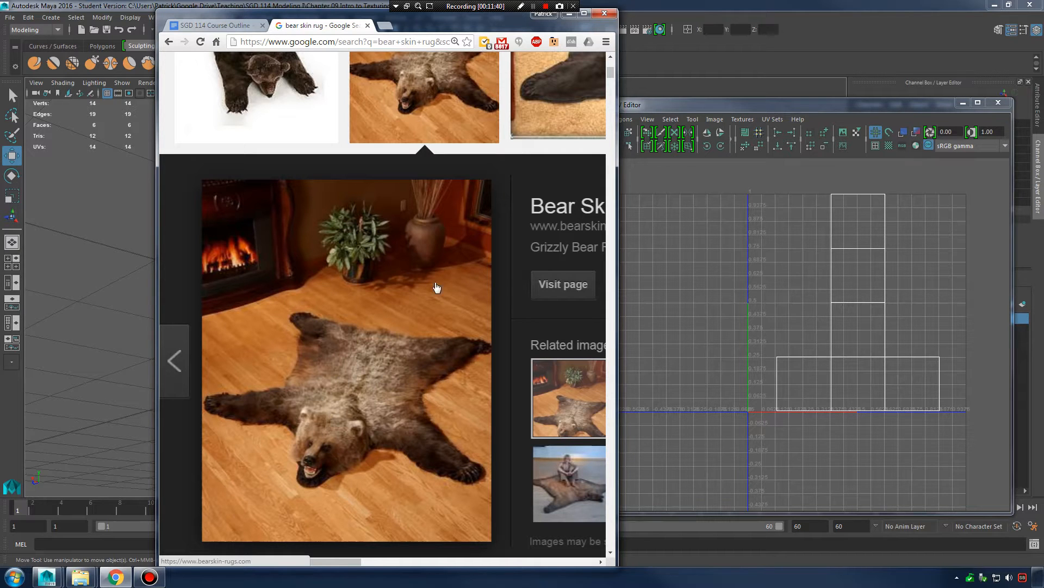
left_click_drag(472, 28, 1043, 30)
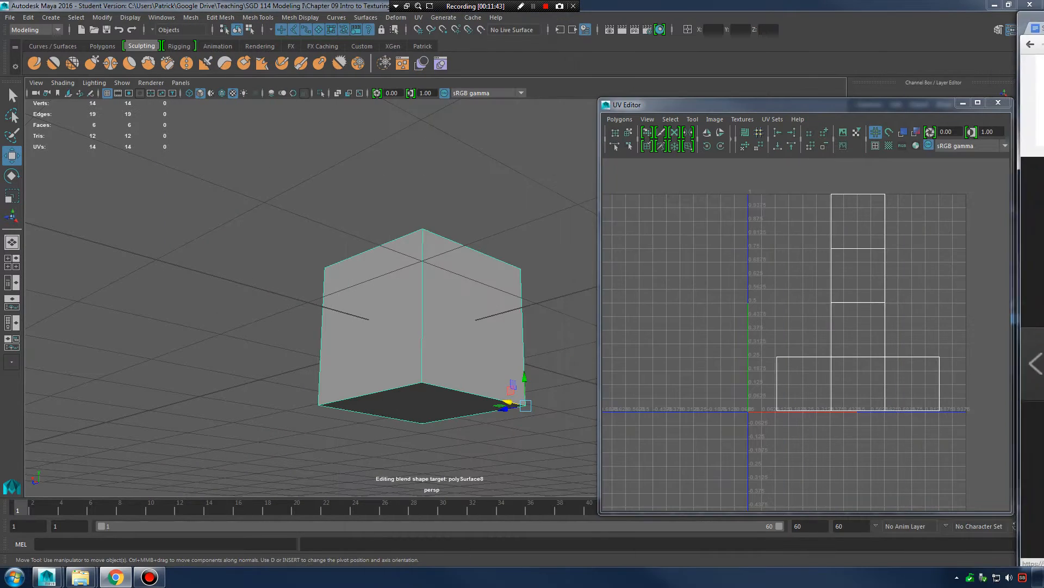
left_click_drag(477, 226, 450, 231, "alt")
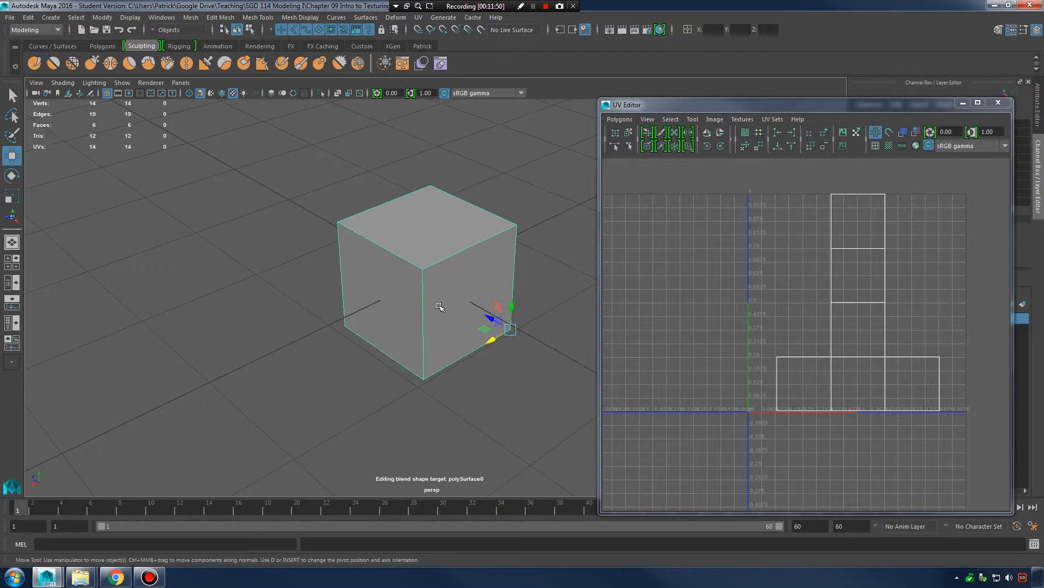
middle_click_drag(433, 273, 421, 306, "alt")
left_click_drag(421, 306, 424, 290, "alt")
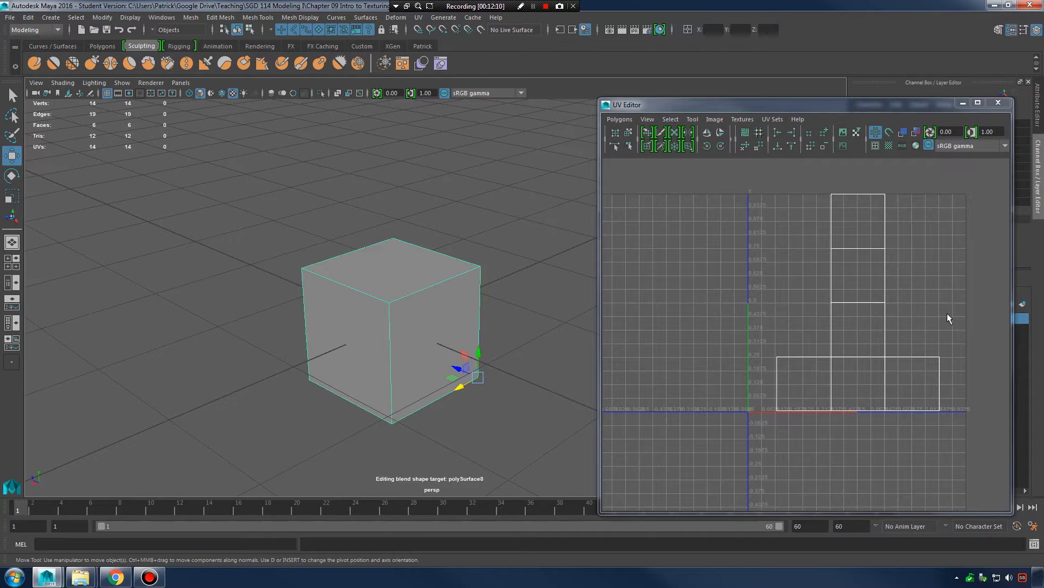
left_click_drag(1043, 33, 419, 34)
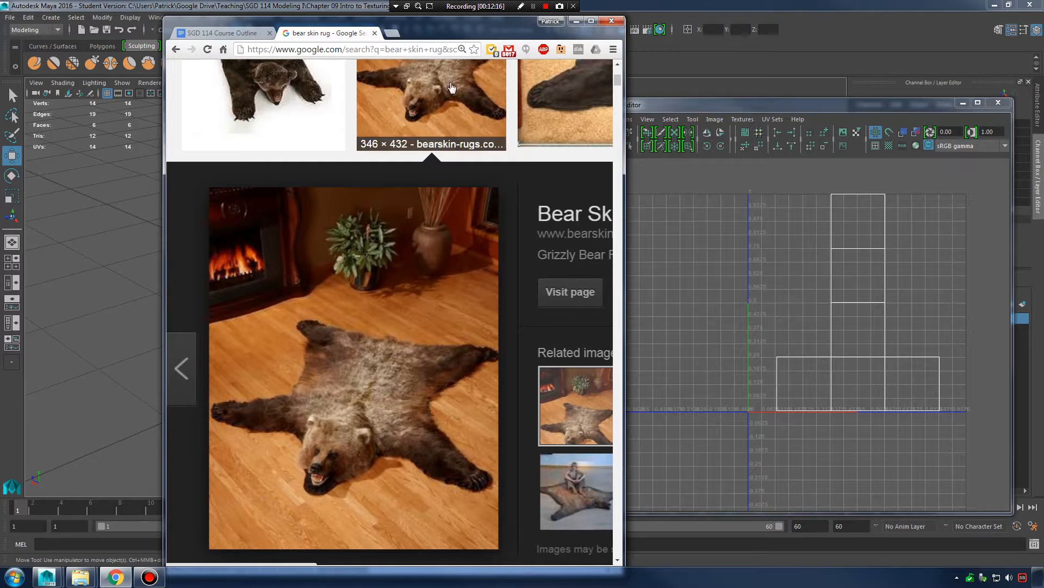
left_click_drag(452, 25, 1043, 35)
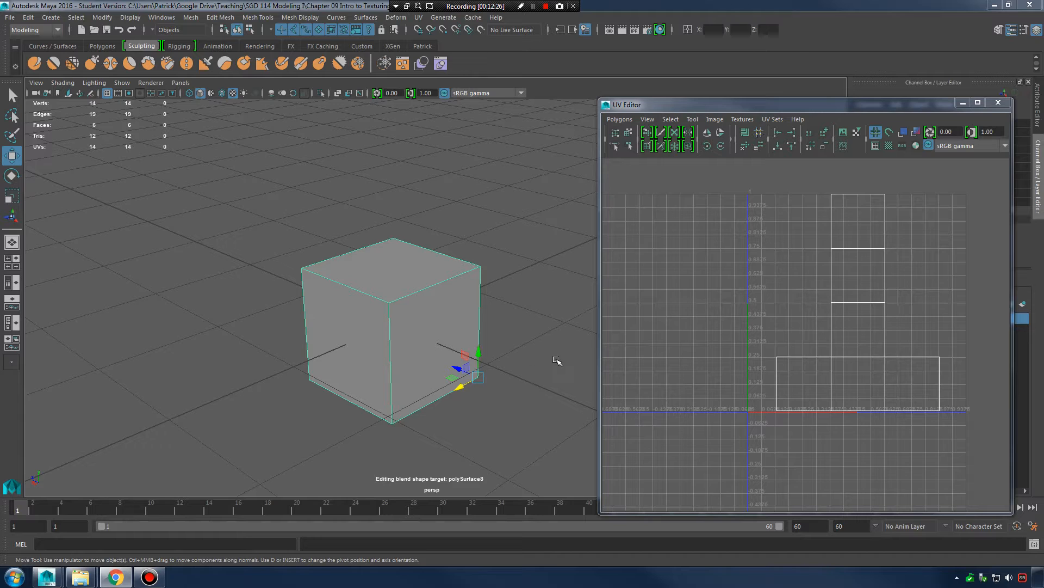
Move the UV Editor clear of the playback controls and watch the cube's unfolding animation from several angles.
left_click_drag(786, 103, 784, 84)
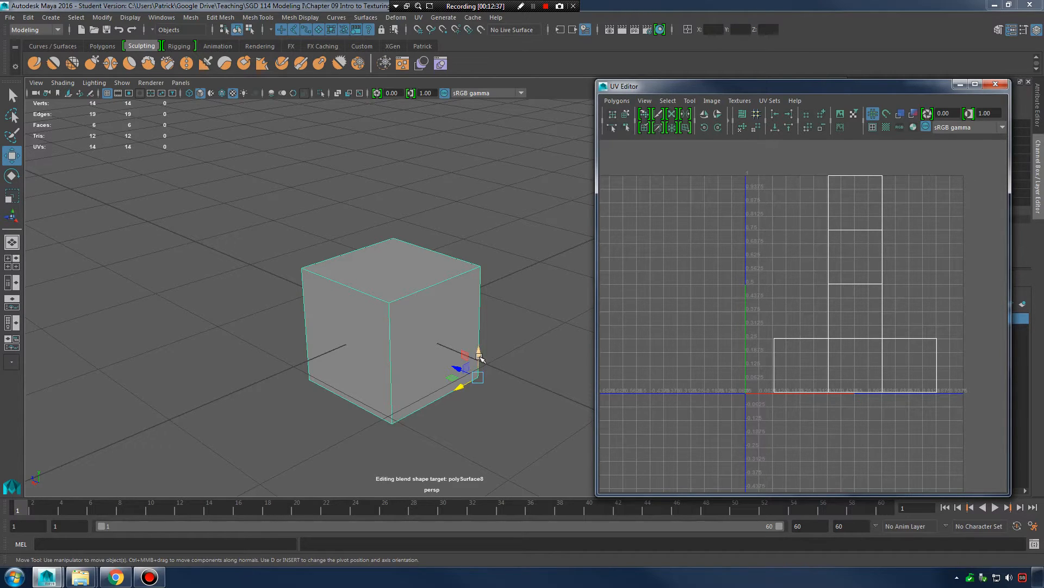
scroll(411, 292, "down", 3)
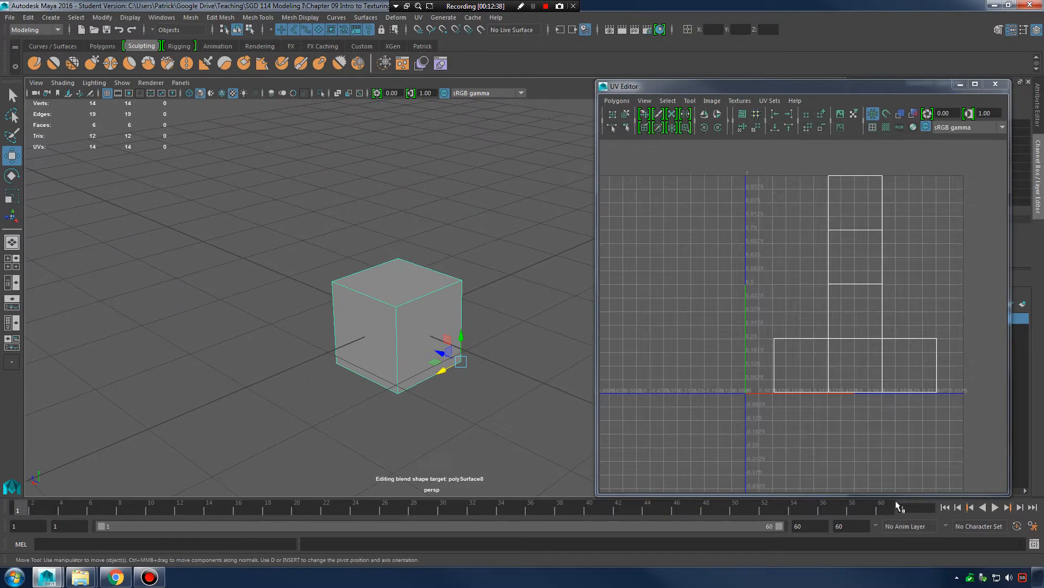
left_click(995, 507)
left_click_drag(494, 342, 390, 350, "alt")
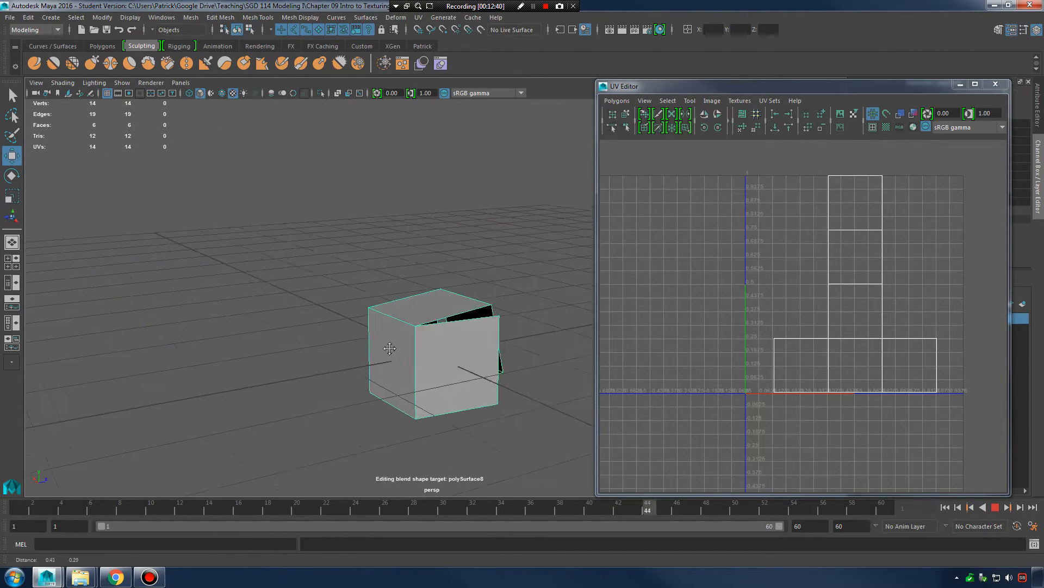
right_click_drag(389, 350, 359, 343, "alt")
left_click_drag(360, 343, 422, 357, "alt")
right_click_drag(422, 357, 466, 369, "alt")
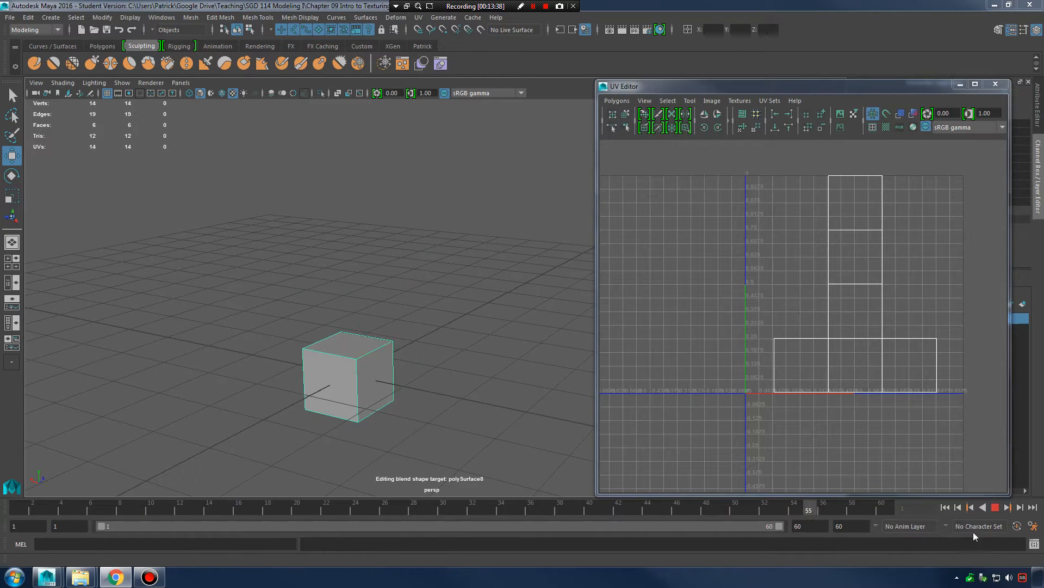
Stop the animation, return the timeline to frame 1 and inspect the closed cube up close.
left_click(997, 508)
left_click_drag(335, 511, 19, 506)
right_click_drag(233, 353, 455, 380, "alt")
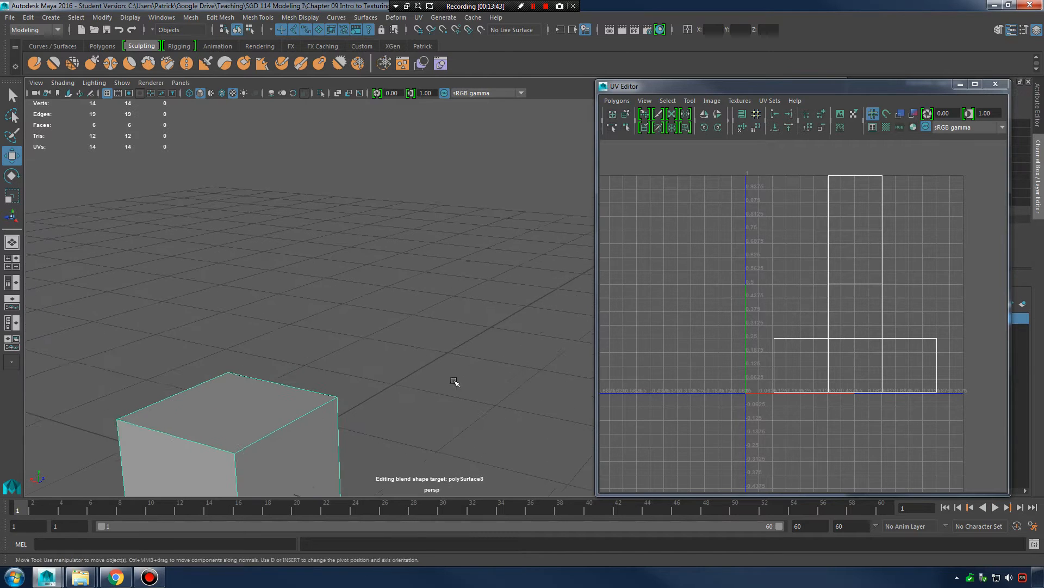
middle_click_drag(389, 385, 459, 310, "alt")
right_click_drag(422, 326, 494, 354, "alt")
middle_click_drag(473, 364, 529, 322, "alt")
right_click_drag(484, 326, 554, 329, "alt")
left_click_drag(493, 291, 464, 312, "alt")
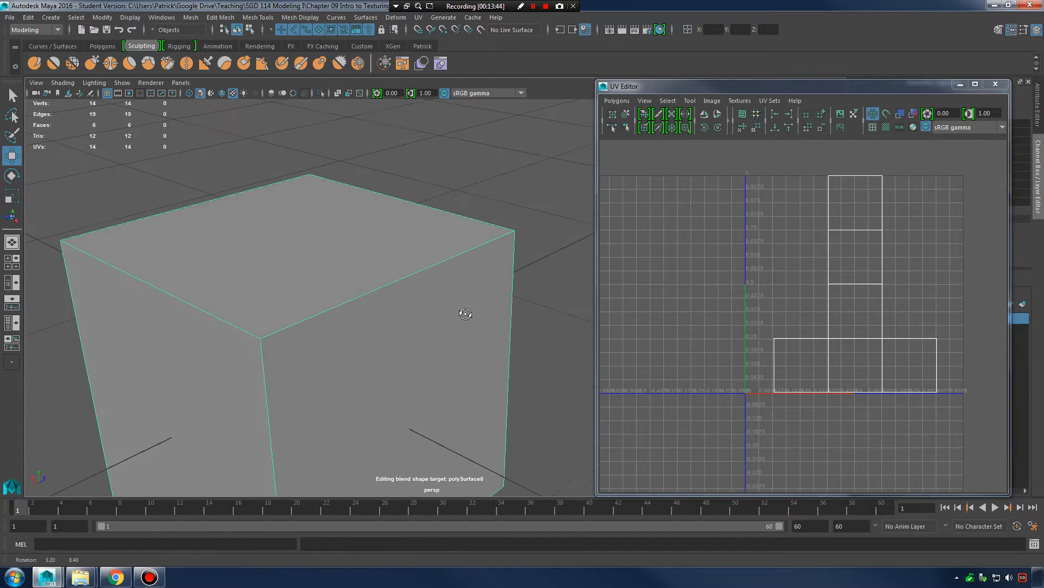
right_click_drag(464, 321, 501, 328, "alt")
left_click_drag(367, 376, 376, 361, "alt")
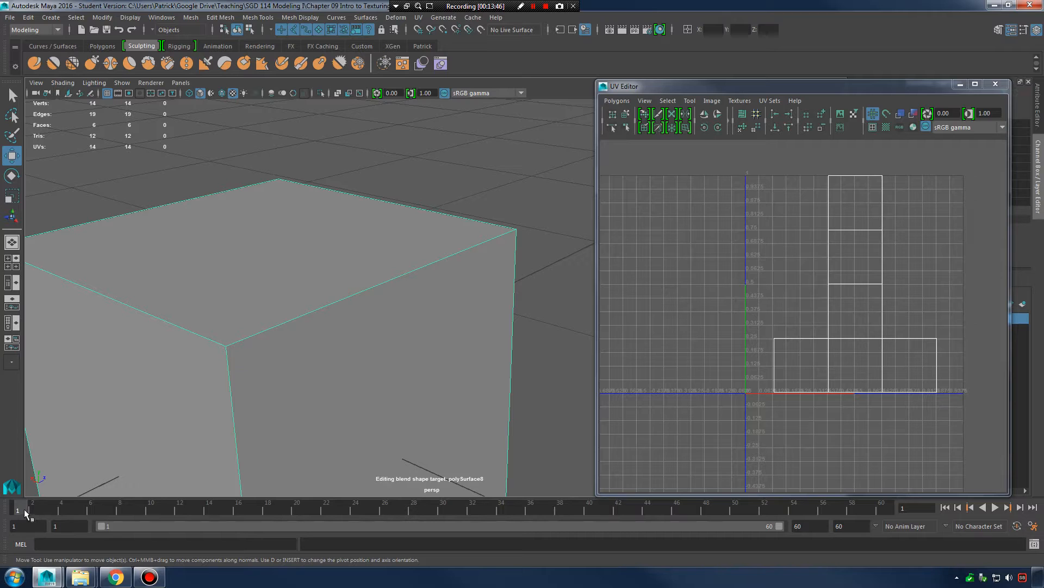
mouse_move(24, 508)
left_mouse_down()
mouse_move(119, 511)
mouse_move(17, 510)
left_mouse_up()
right_click_drag(196, 361, 12, 54, "alt")
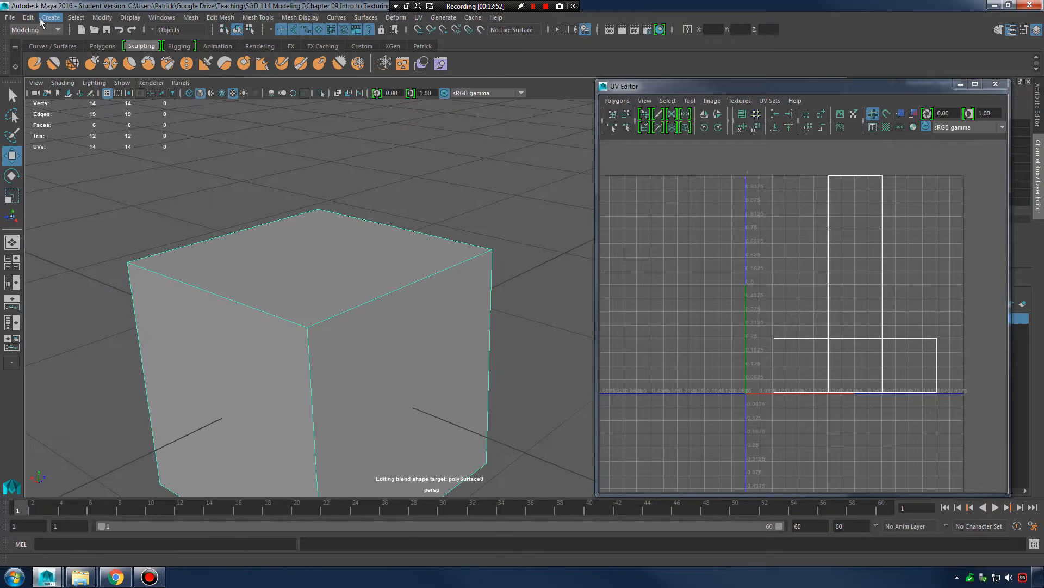
Create a new polygon cube and move it clear of the original cube.
left_click(51, 17)
mouse_move(121, 57)
left_click(220, 75)
right_click_drag(362, 277, 294, 276, "alt")
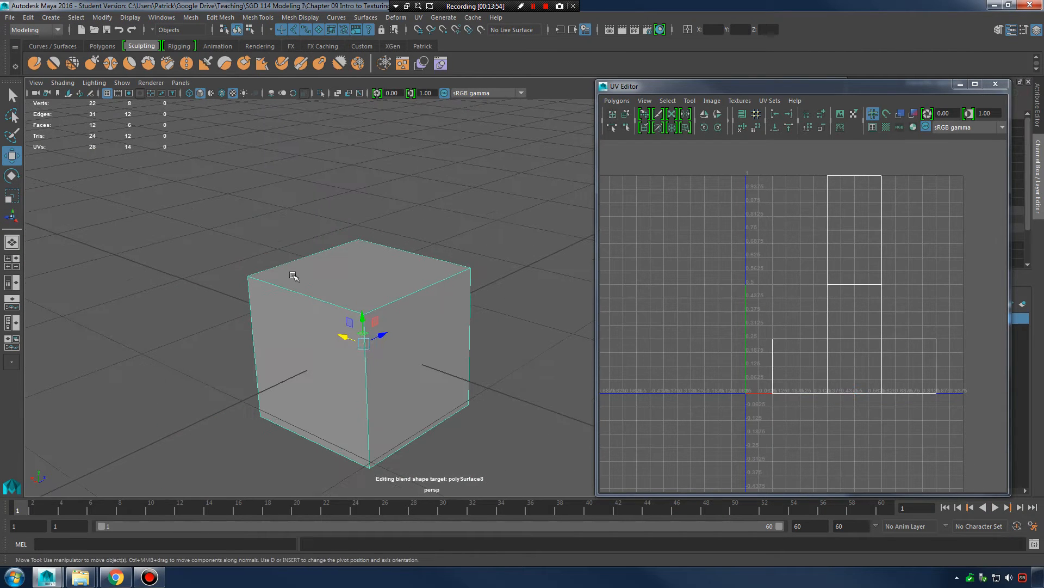
left_click_drag(346, 336, 155, 271)
Try pulling a top corner vertex of the new cube upward, undo the move and return to object selection.
middle_click_drag(281, 287, 365, 317, "alt")
scroll(366, 317, "up", 2)
right_click_drag(289, 266, 239, 266)
left_click(318, 221)
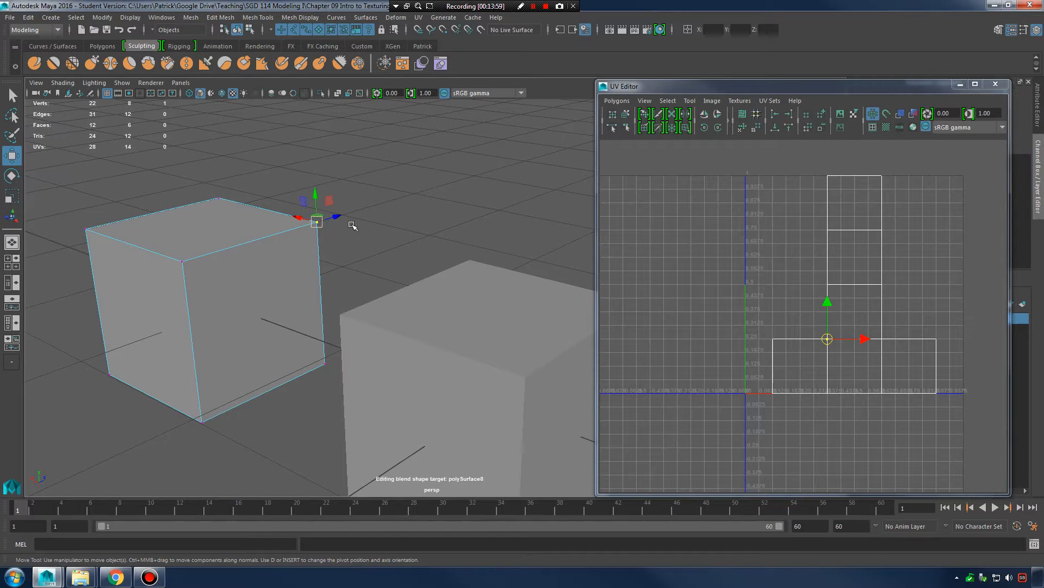
left_click_drag(314, 207, 314, 160)
left_click_drag(325, 208, 345, 157)
key("ctrl+z")
right_click_drag(254, 263, 273, 247)
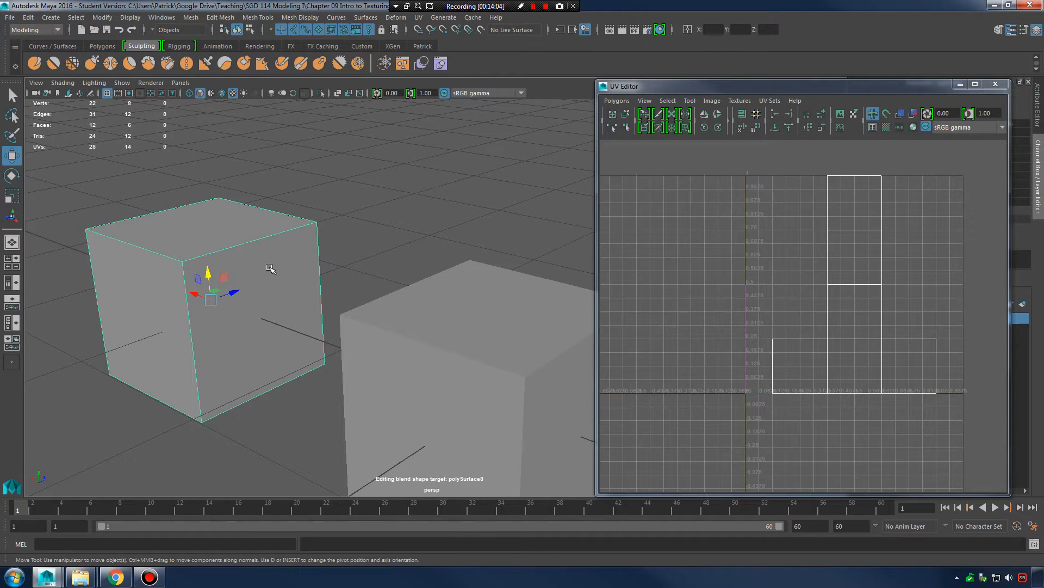
Scrub the timeline to frame 9 and back to frame 7, examining how the original cube's top edges split apart.
middle_click_drag(492, 333, 392, 308, "alt")
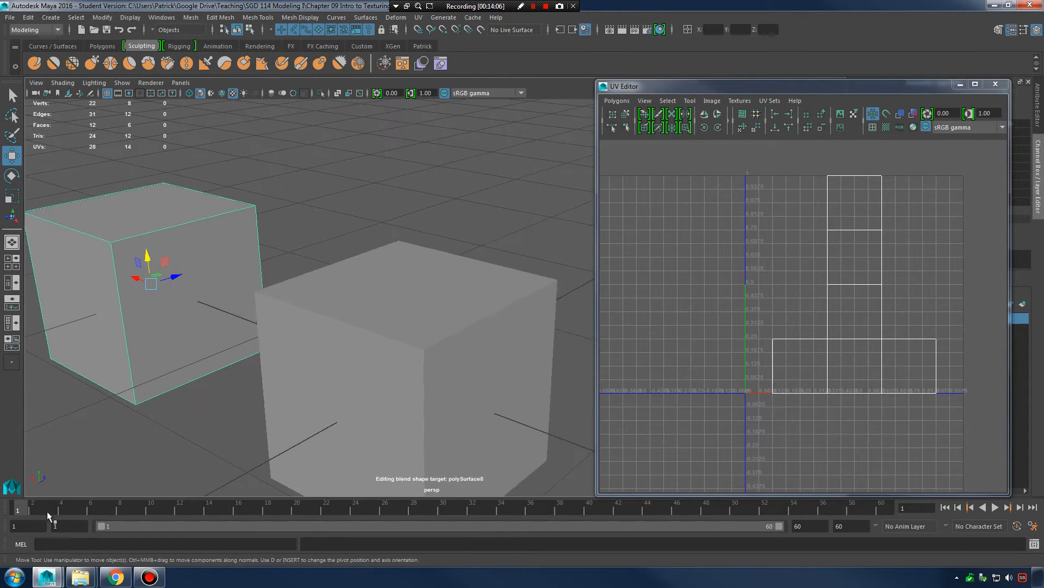
left_click_drag(27, 511, 134, 513)
left_click_drag(229, 446, 495, 264, "alt")
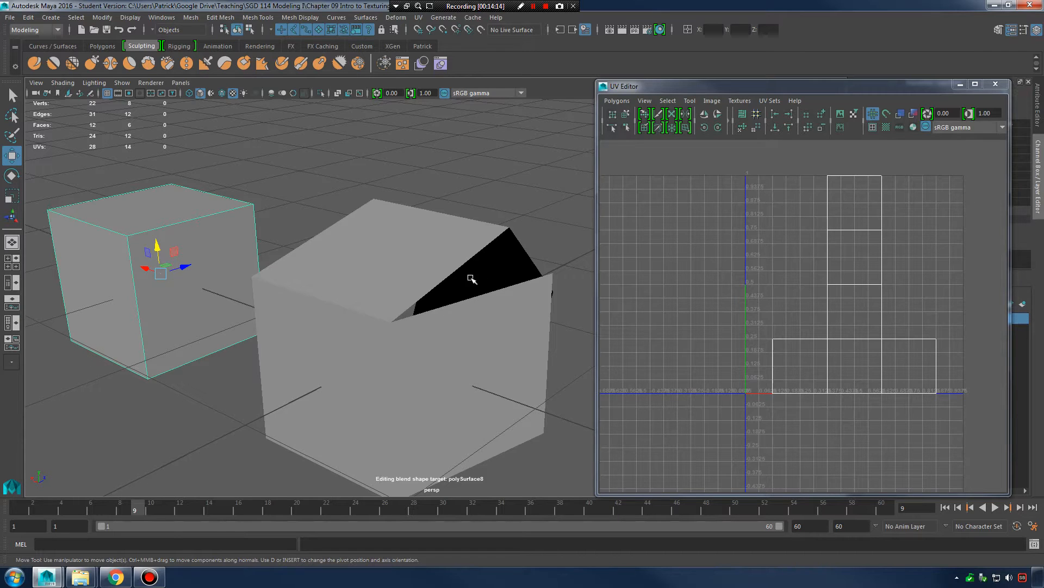
left_click_drag(144, 499, 105, 510)
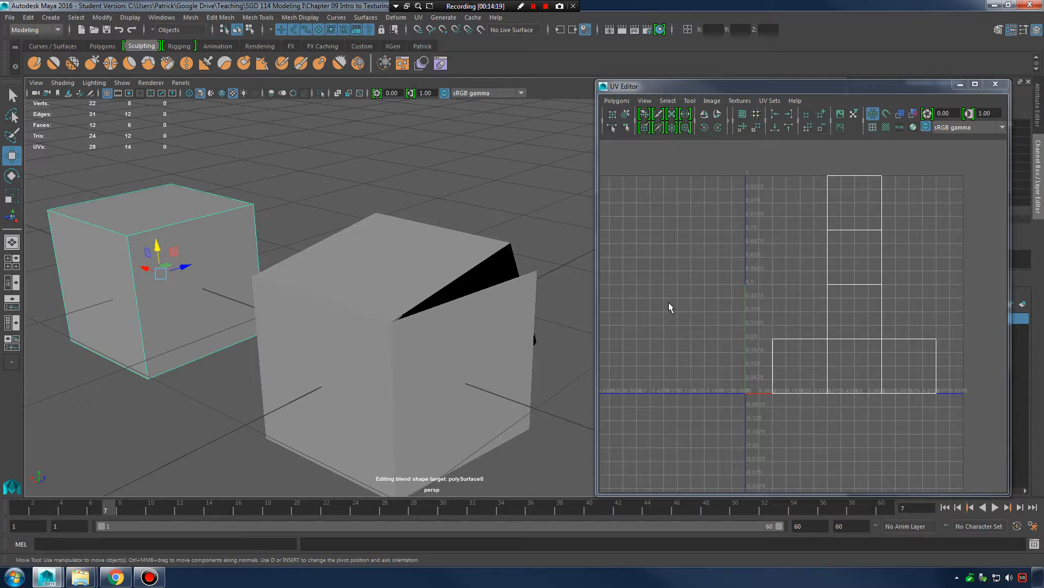
Return to frame 1, select the original cube's coincident top edges in edge mode and check them briefly in wireframe.
right_click_drag(419, 261, 417, 226)
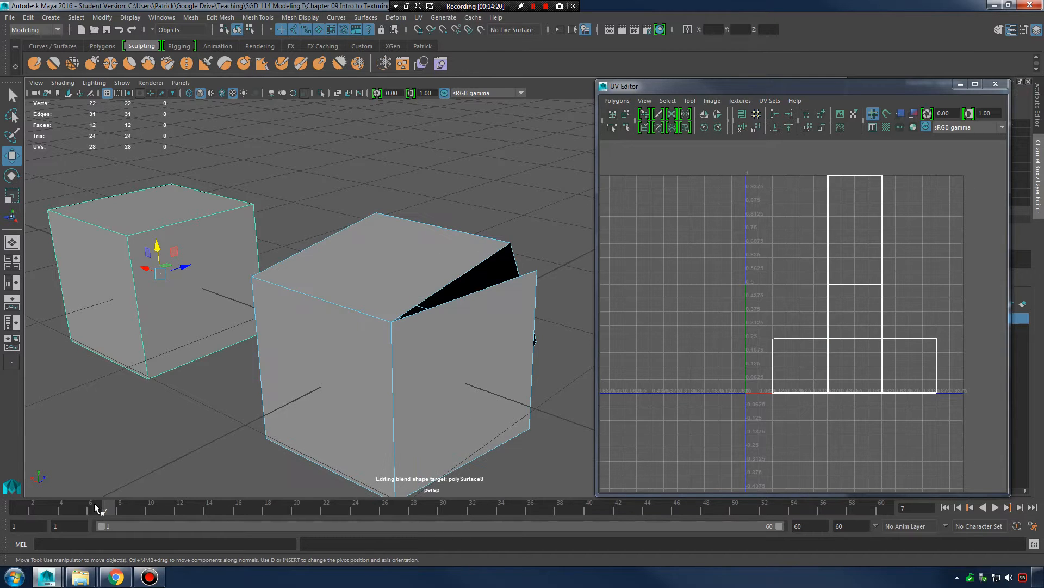
left_click_drag(96, 507, 17, 508)
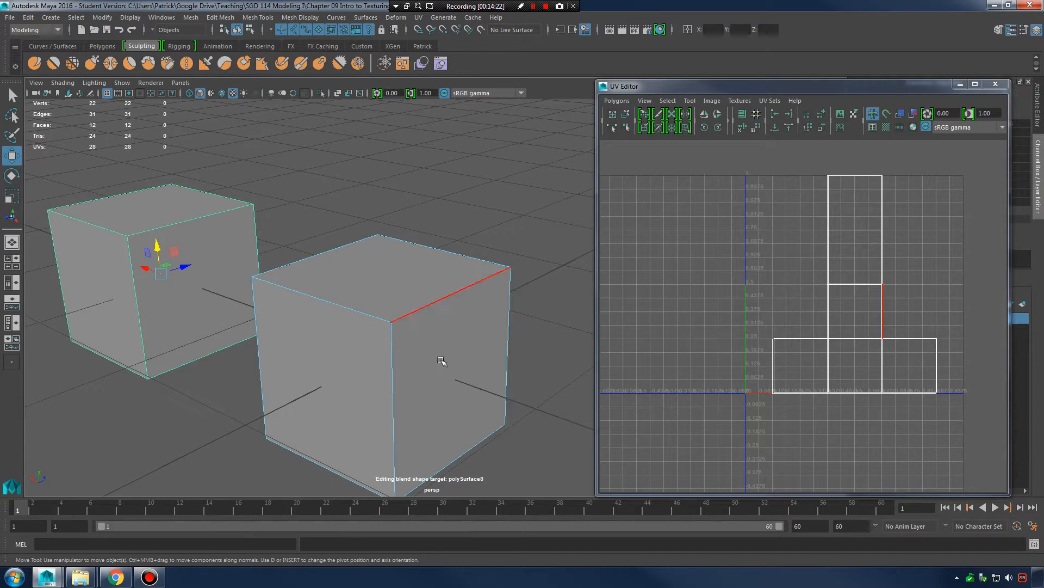
left_click(444, 287)
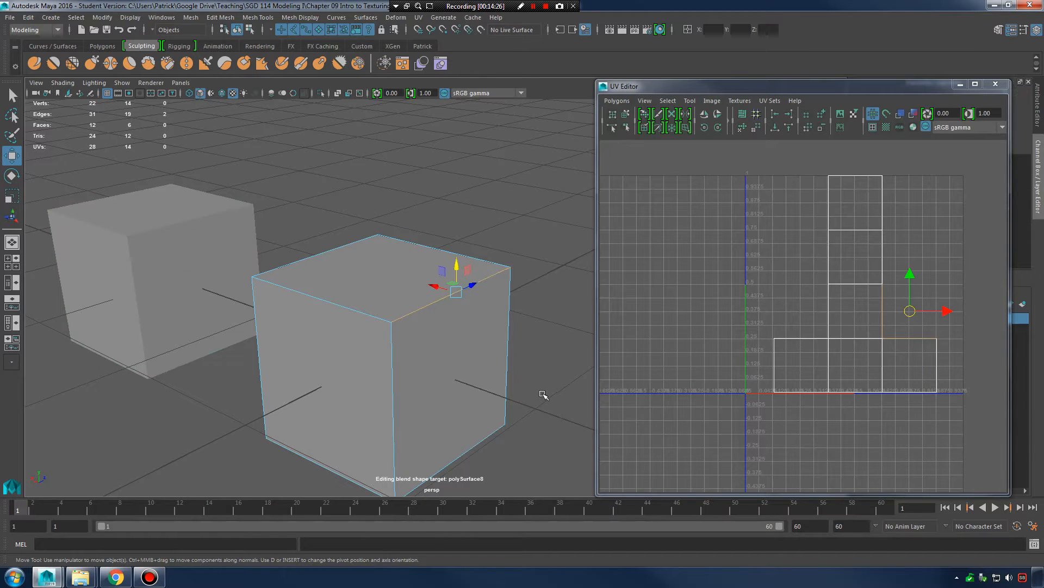
key("4")
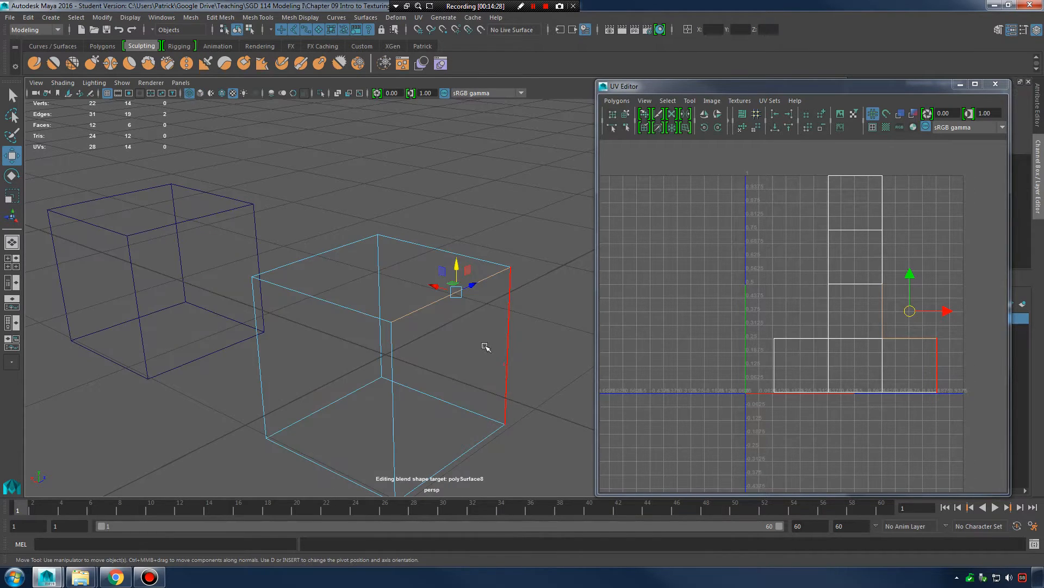
key("5")
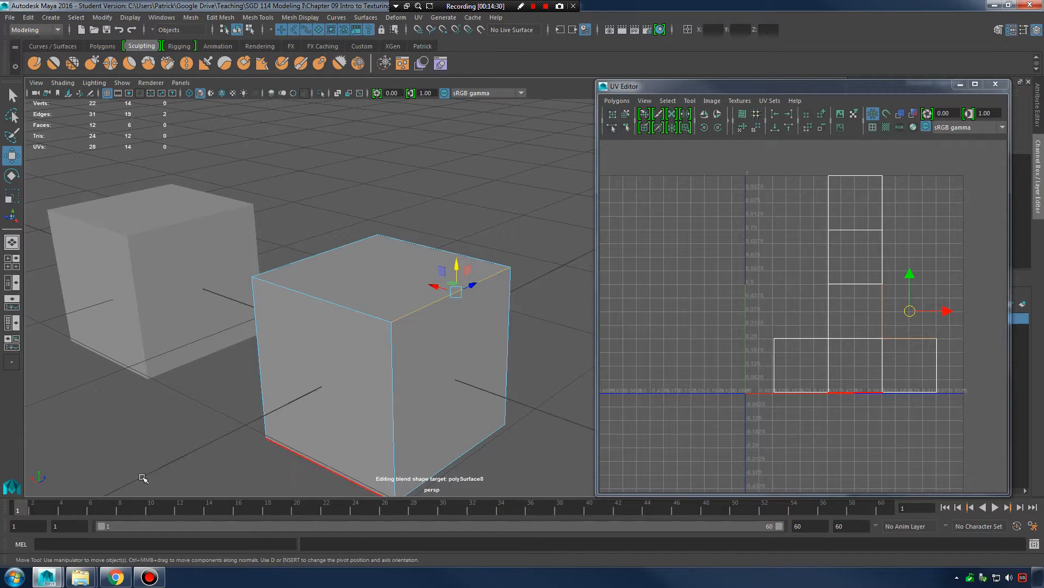
Scrub the timeline to frame 7 and display the cubes in wireframe to examine the two separated edges.
mouse_move(24, 508)
left_mouse_down()
mouse_move(155, 503)
mouse_move(105, 506)
left_mouse_up()
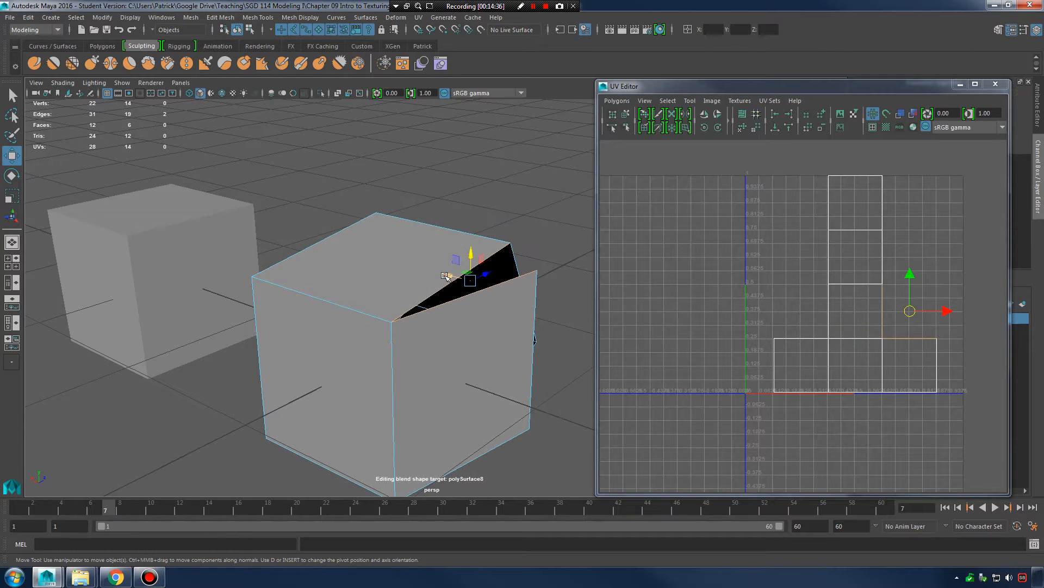
key("4")
mouse_move(427, 322)
left_mouse_down("alt")
mouse_move(454, 312)
mouse_move(446, 316)
left_mouse_up("alt")
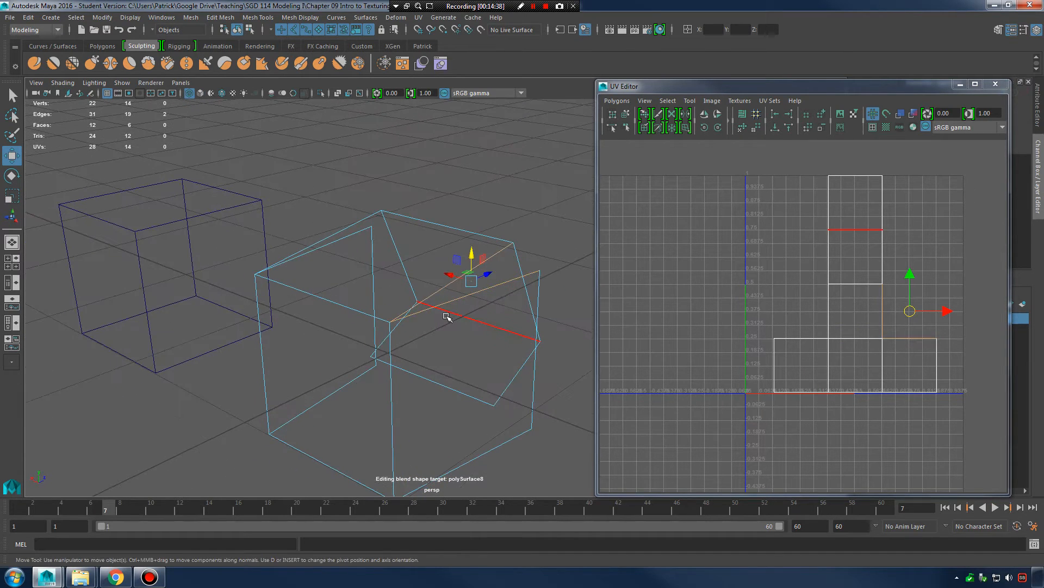
Return to shaded display and examine the UV positions of the original cube's two split edges in the UV Editor.
key("5")
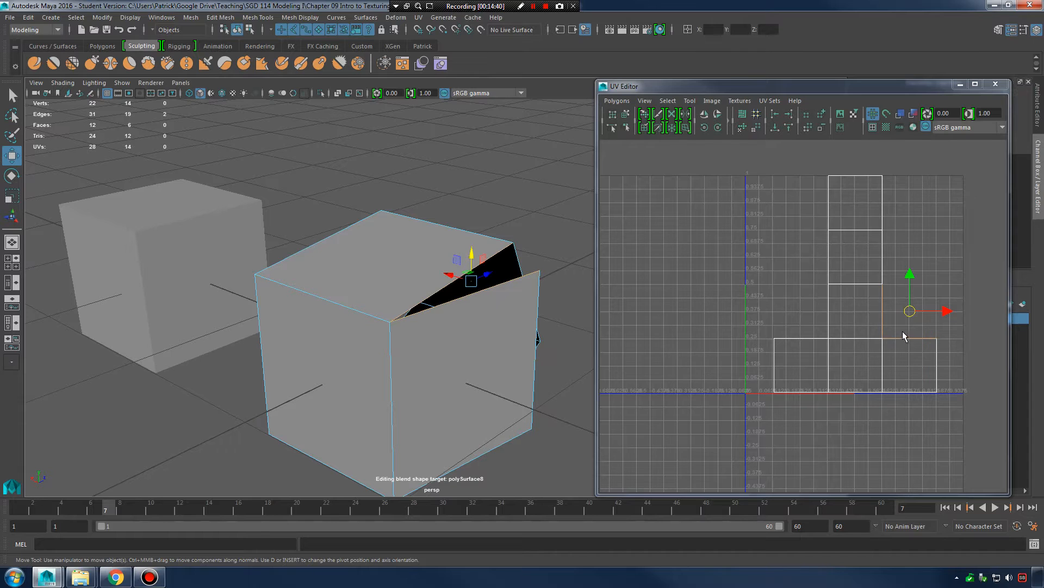
scroll(901, 333, "up", 5)
middle_click_drag(899, 336, 582, 329, "alt")
scroll(725, 339, "up", 3)
middle_click_drag(725, 340, 921, 340, "alt")
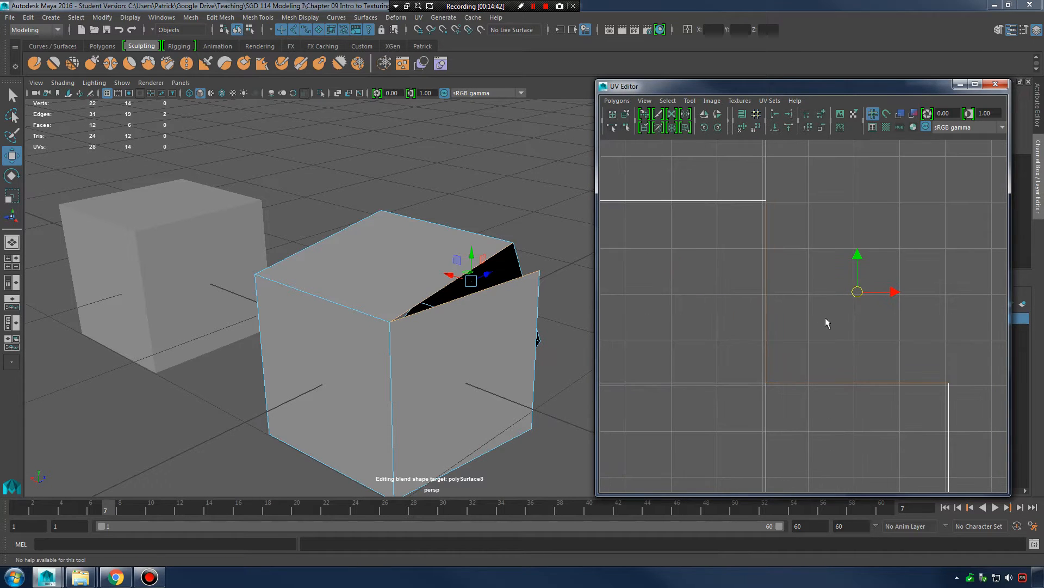
left_click_drag(826, 281, 826, 280)
left_click_drag(831, 373, 848, 432)
scroll(819, 308, "down", 3)
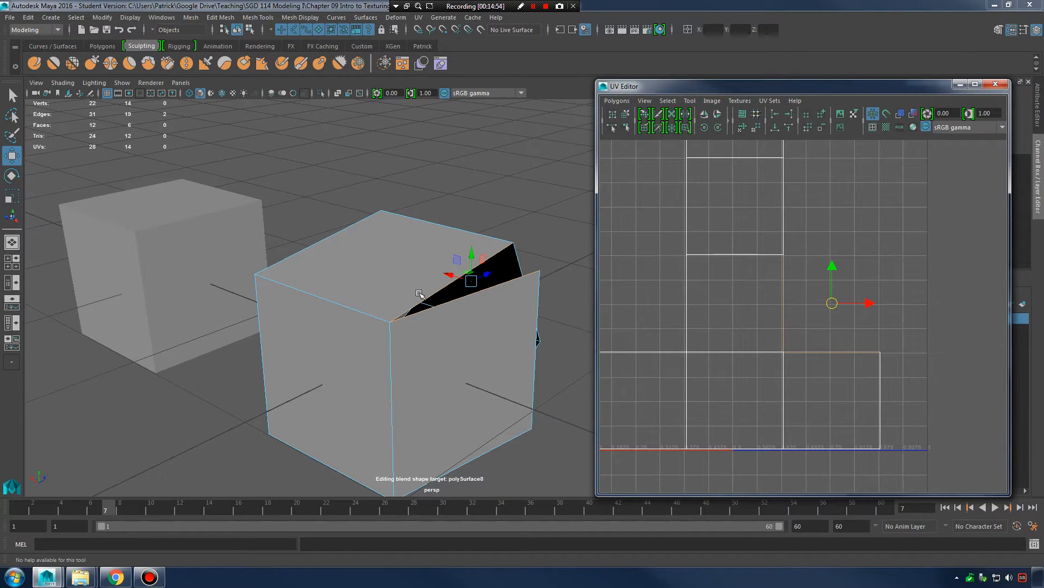
Play the animation briefly and select the new cube's near top edge to examine where it lies in the UV layout.
left_click(216, 227)
middle_click_drag(229, 250, 345, 265, "alt")
right_click_drag(346, 265, 265, 243, "alt")
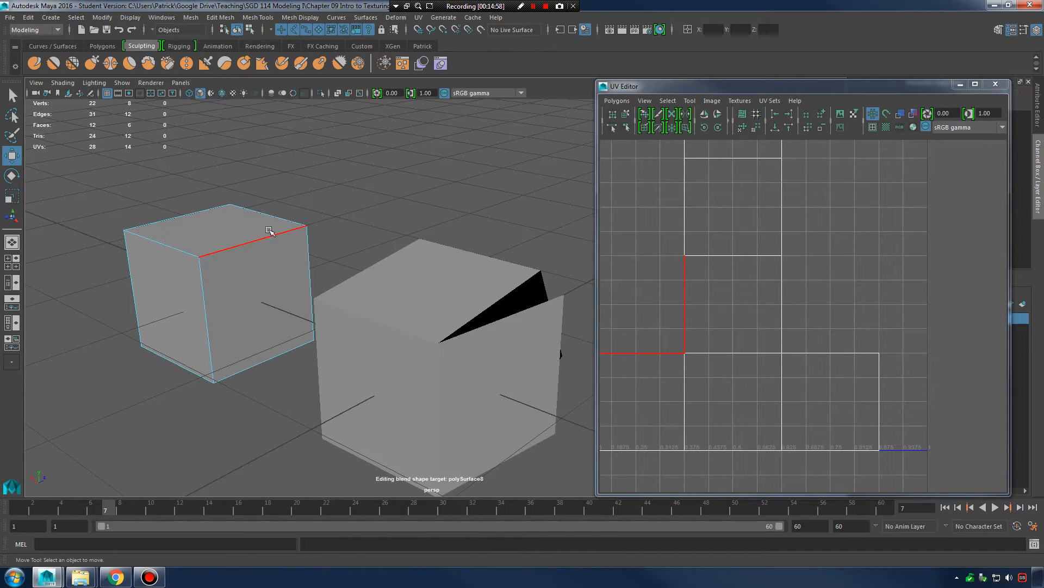
key("alt+v")
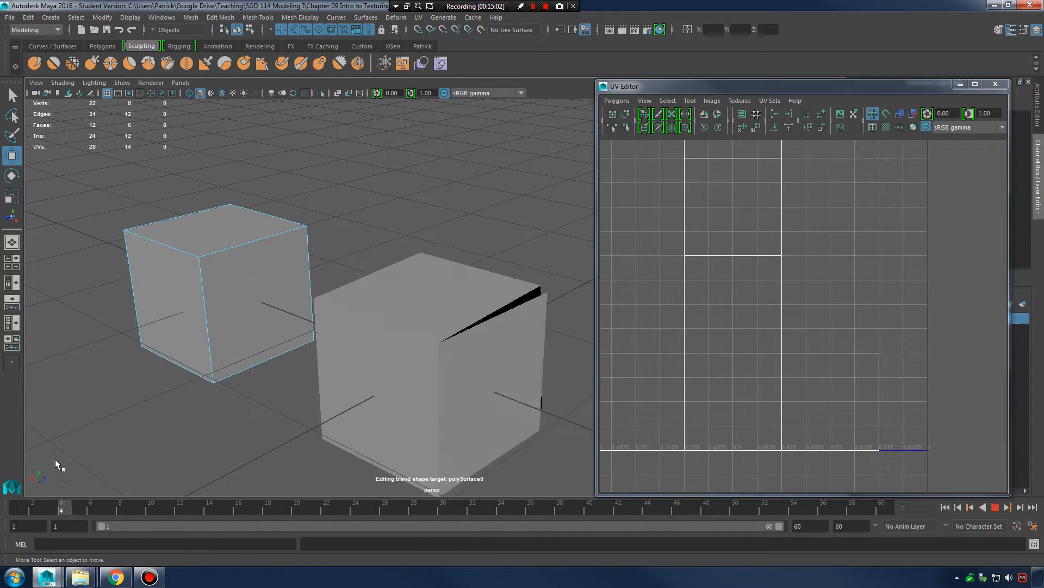
key("alt+v")
left_click(248, 245)
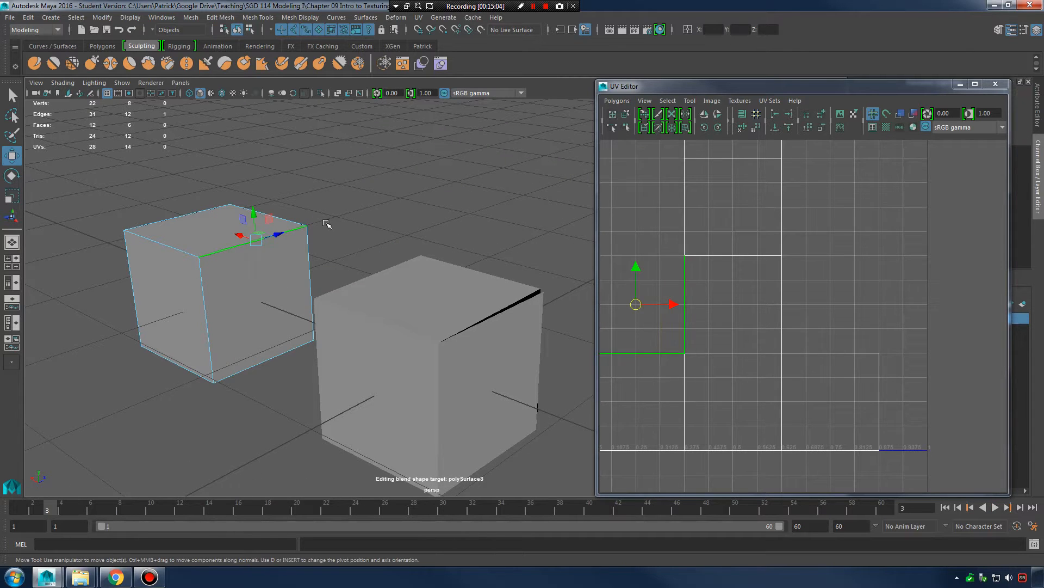
left_click(367, 203)
left_click(299, 231)
middle_click_drag(776, 356, 851, 334, "alt")
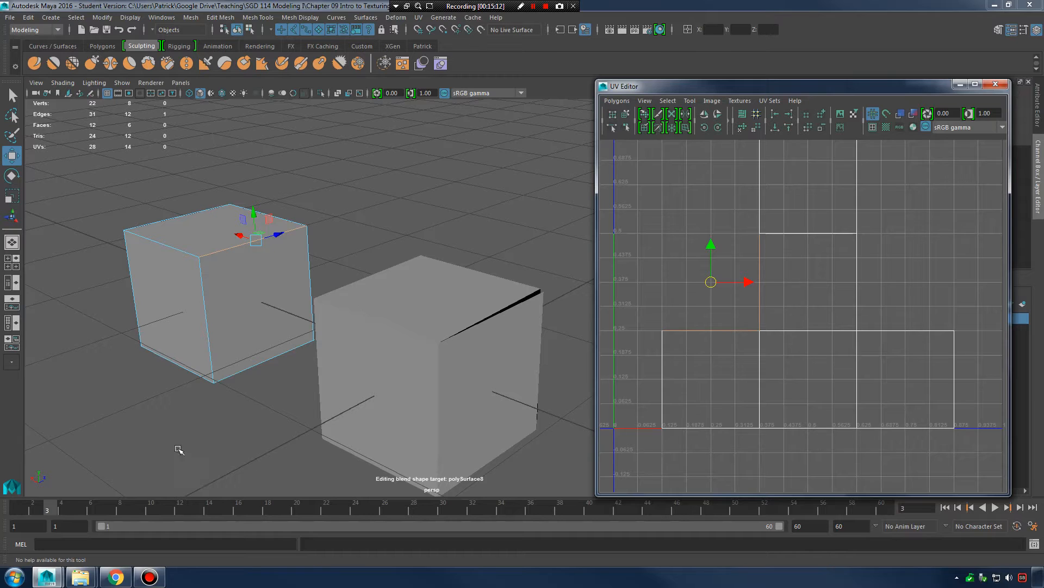
Scrub the timeline to frame 7 and back to frame 1, comparing the splitting cube with the new cube's selected edge.
mouse_move(54, 507)
left_mouse_down()
mouse_move(22, 508)
mouse_move(163, 514)
mouse_move(105, 513)
left_mouse_up()
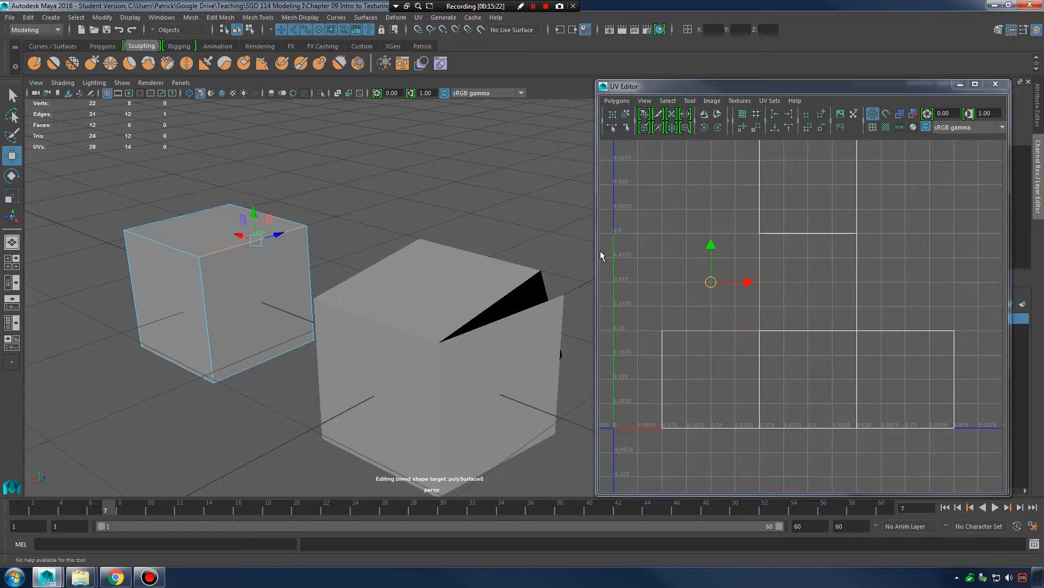
left_click(263, 269)
left_click(255, 241)
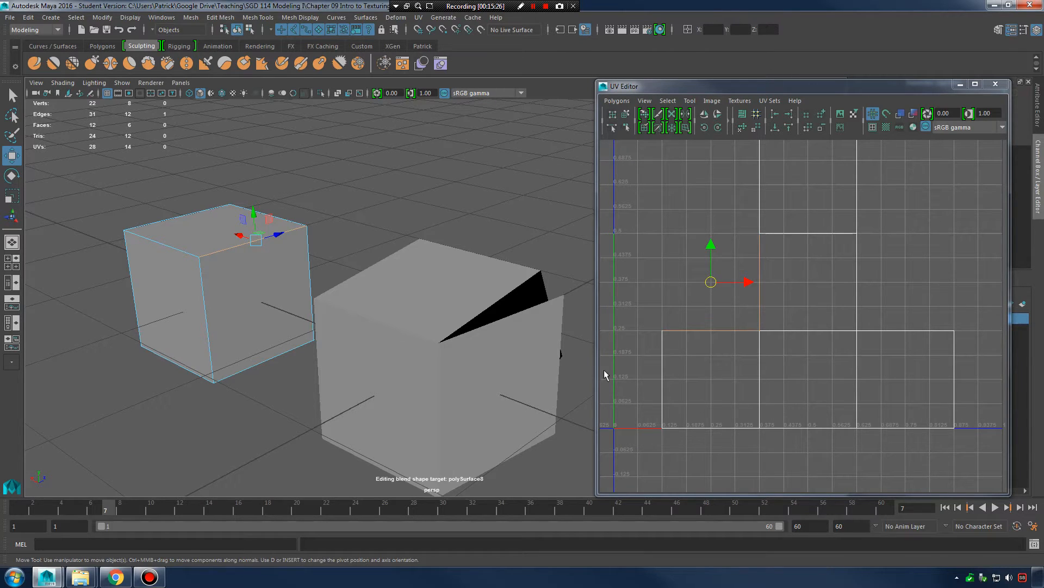
left_click_drag(117, 511, 17, 511)
Select the original cube's coincident top edges in edge mode, then scrub to frame 3 and back to frame 1.
left_click(499, 318)
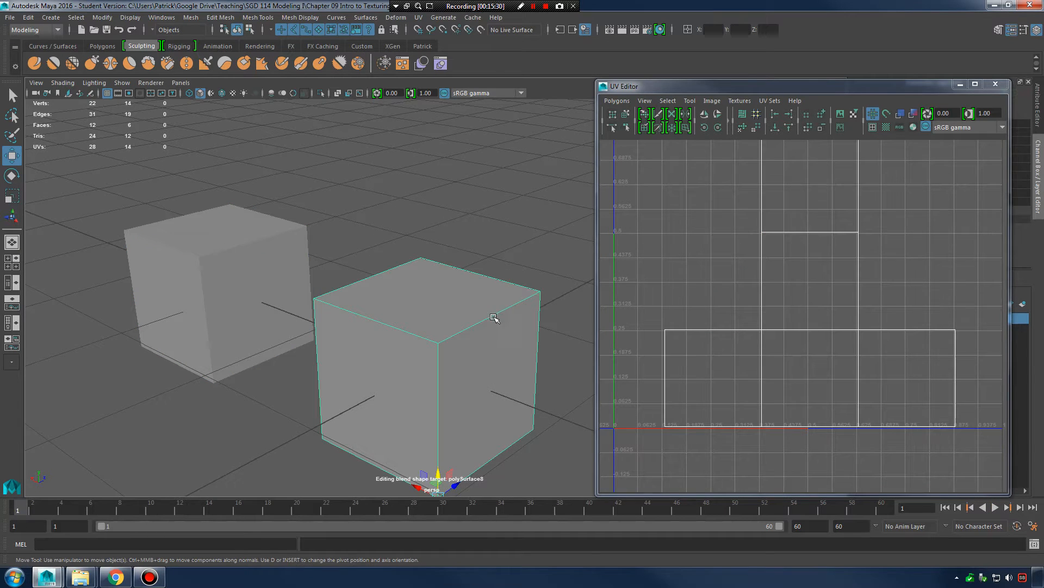
right_click_drag(494, 317, 493, 243)
left_click(496, 304)
left_click(49, 510)
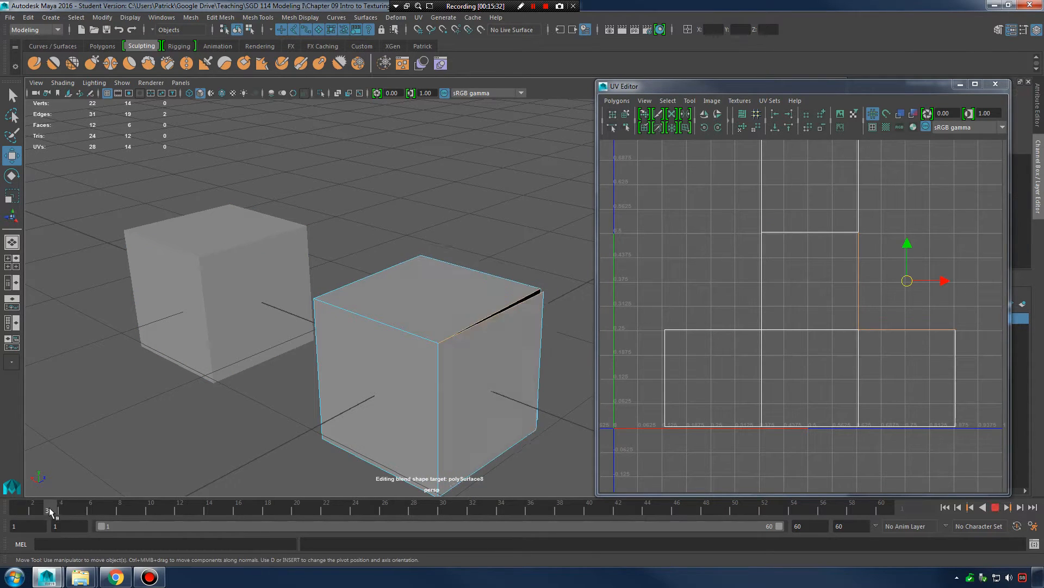
left_click_drag(49, 511, 8, 501)
Examine the selected top edges of the original cube against its complete UV layout.
scroll(97, 483, "down", 2)
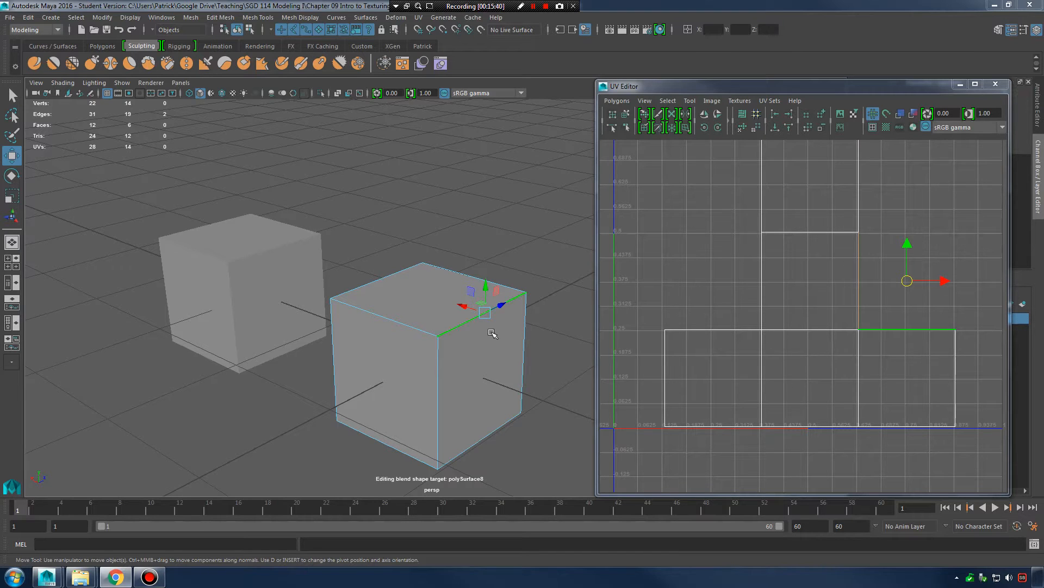
right_click_drag(885, 284, 781, 282, "alt")
middle_click_drag(780, 283, 778, 364, "alt")
right_click_drag(779, 364, 887, 304, "alt")
middle_click_drag(861, 336, 863, 320, "alt")
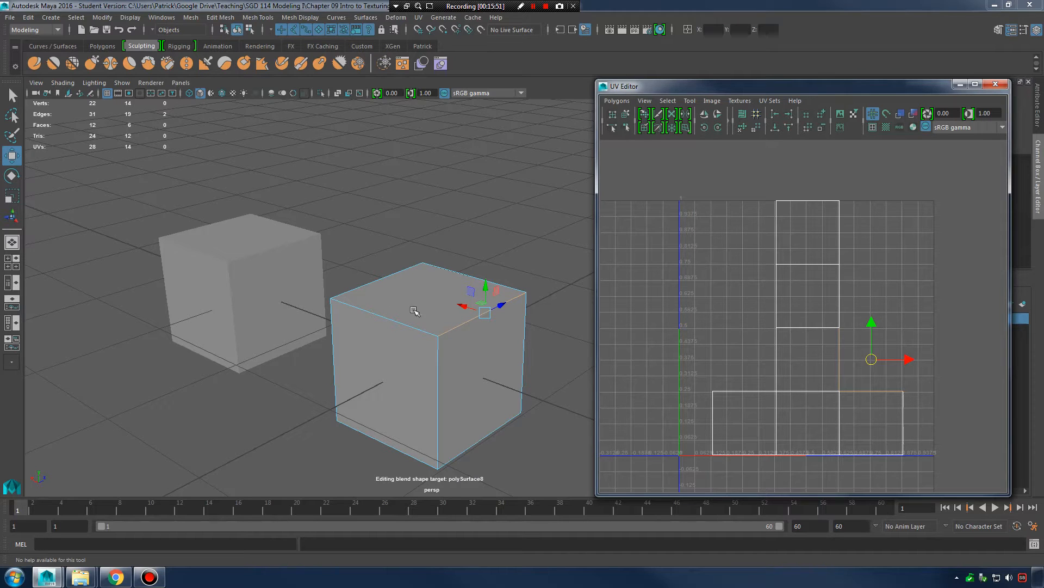
middle_click_drag(415, 311, 361, 302, "alt")
right_click_drag(361, 302, 434, 278, "alt")
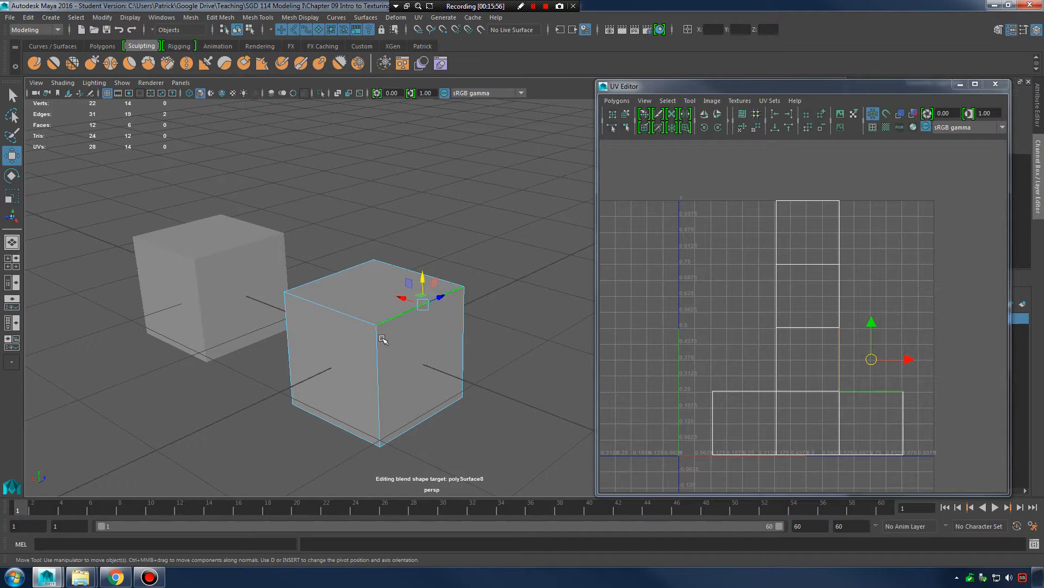
Open the Hypershade and delete the blinn3 and lambert3 materials.
left_click(162, 17)
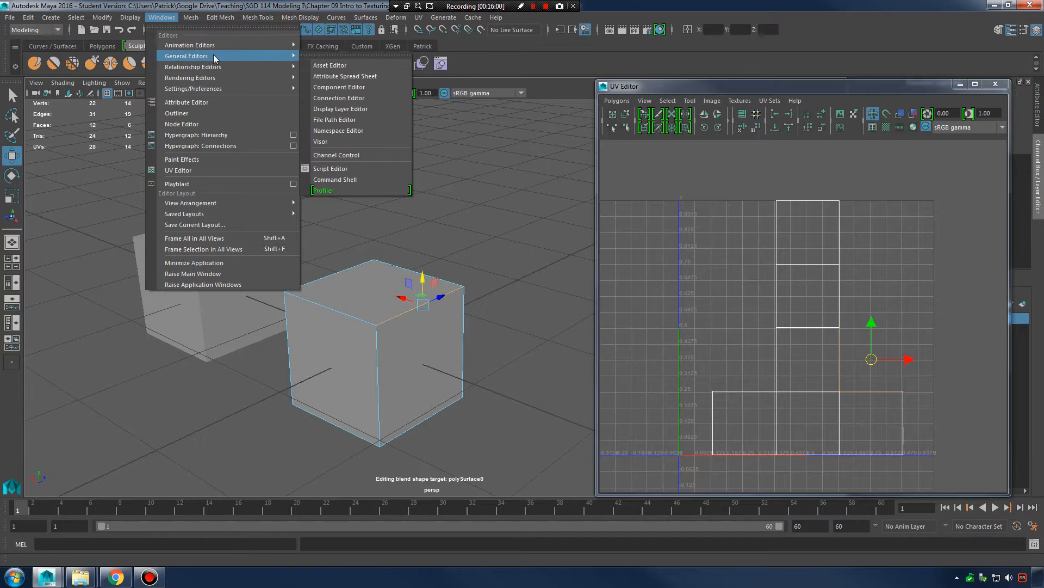
left_click(348, 110)
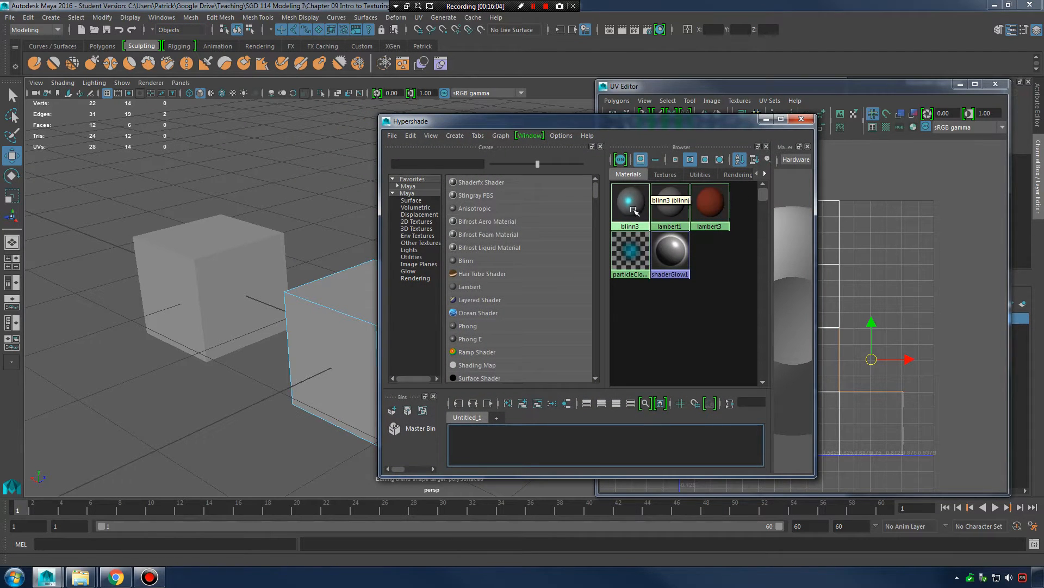
left_click(639, 204)
key("Delete")
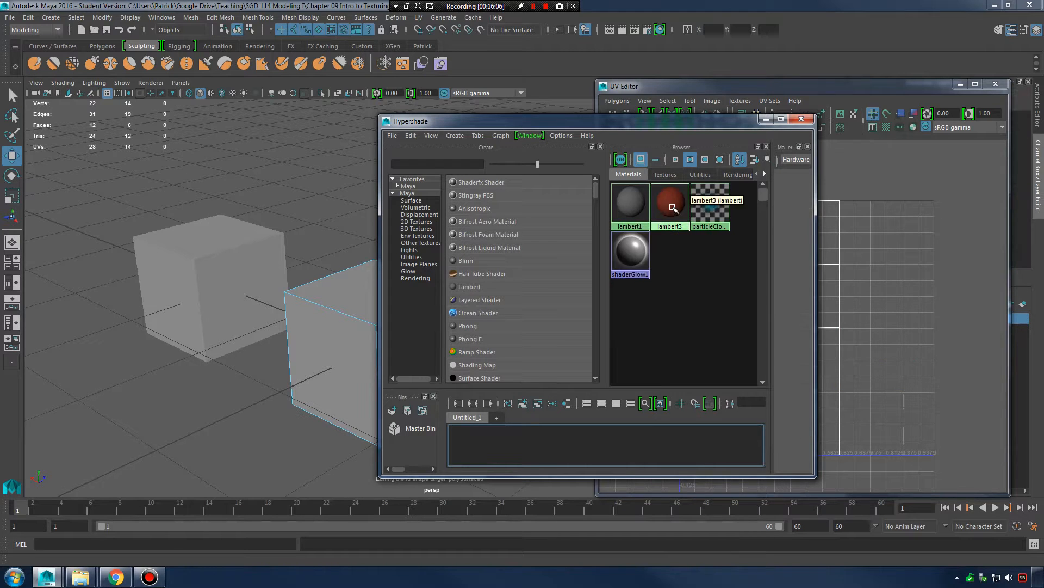
left_click(672, 205)
key("Delete")
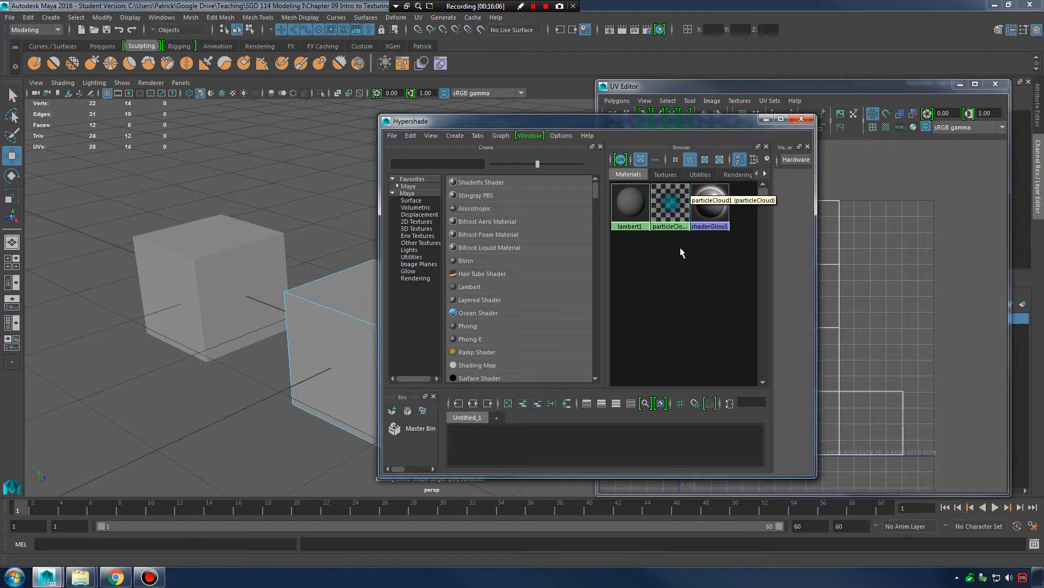
Create a new Lambert material and rename it checkerboard_mat, moving the UV Editor away from the attributes.
left_click(483, 286)
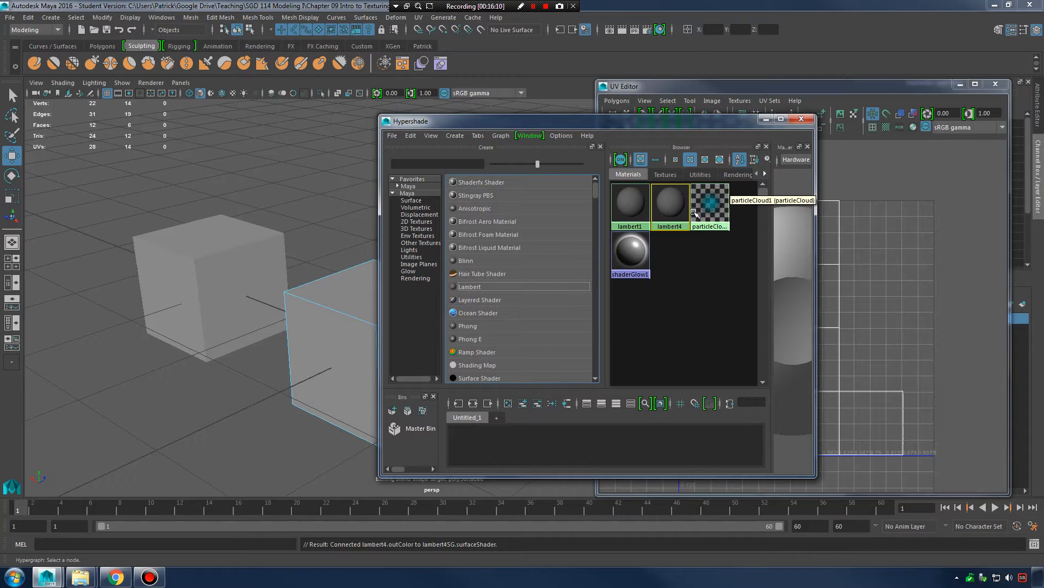
left_click_drag(895, 86, 310, 92)
double_click(675, 203)
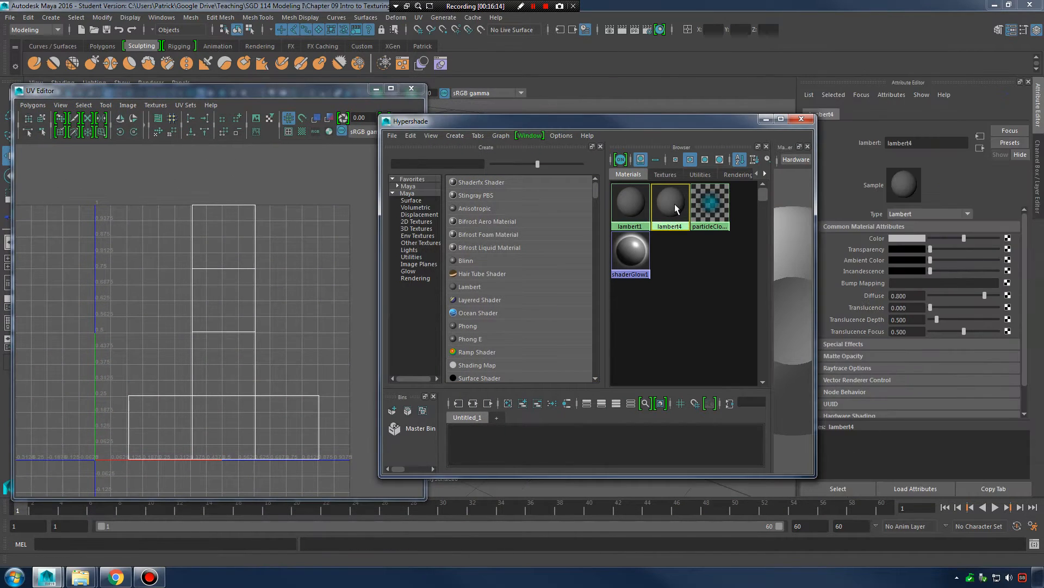
type("checkerboar")
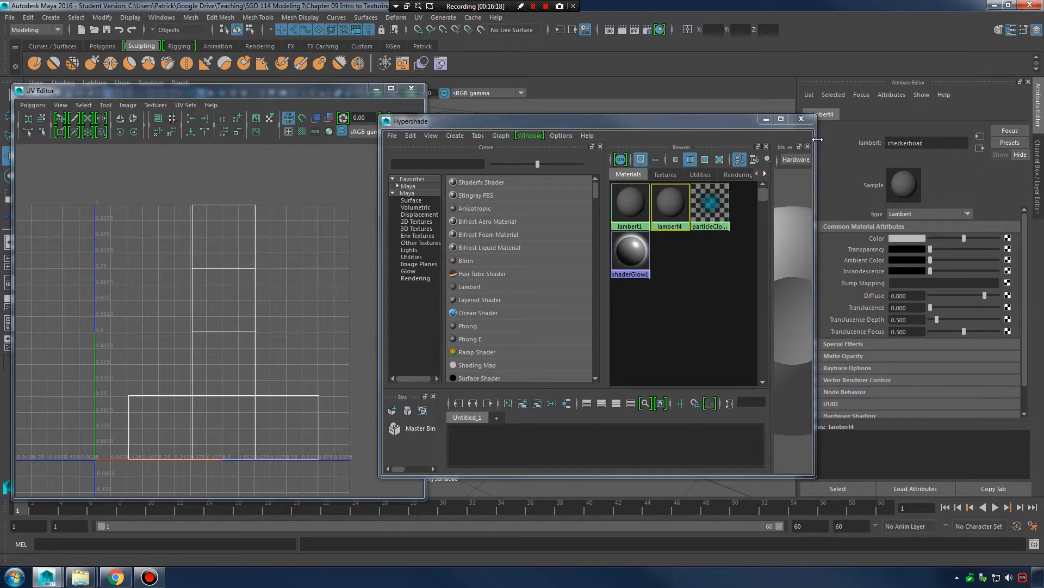
type("d_mat")
key("Return")
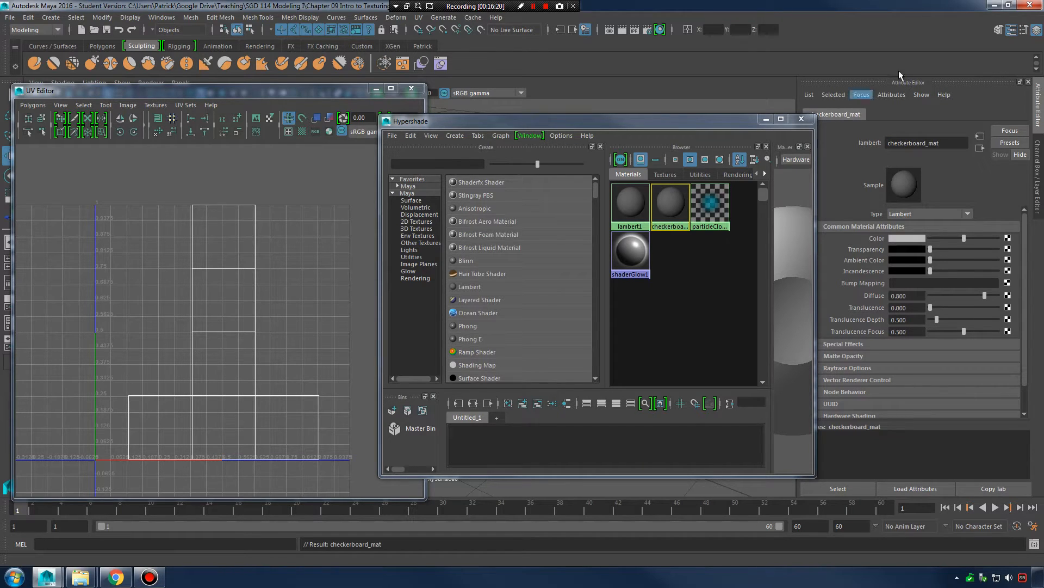
Minimize the UV Editor and map a Checker texture to the Color of checkerboard_mat.
left_click(376, 88)
left_click_drag(702, 124, 701, 122)
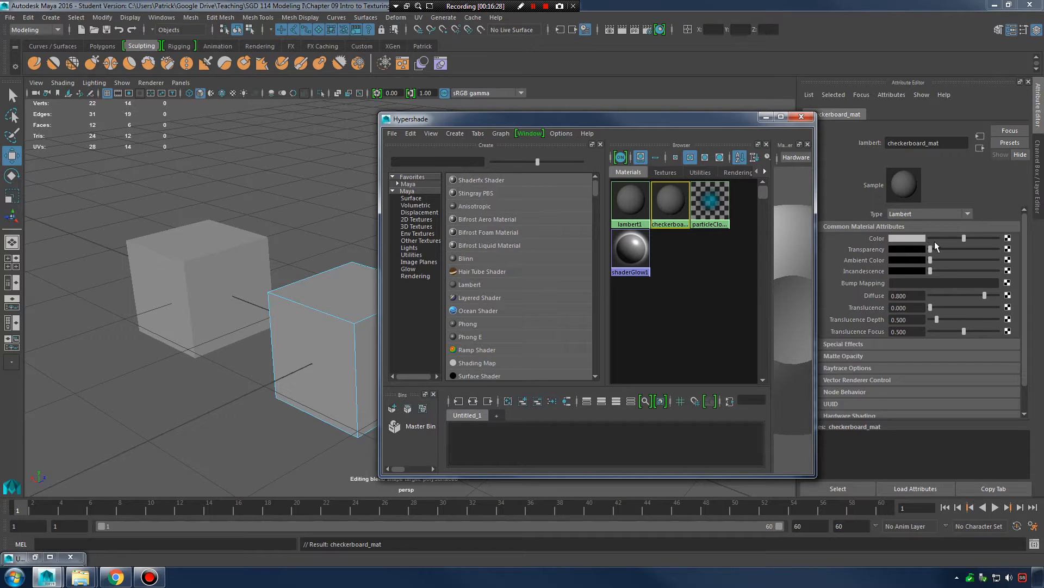
left_click(1009, 239)
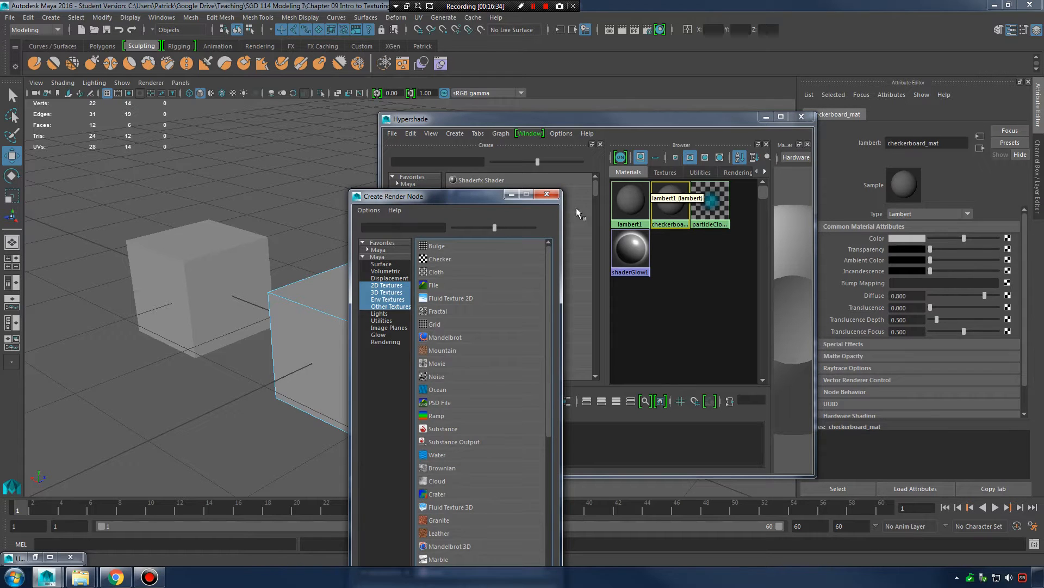
left_click_drag(478, 196, 681, 124)
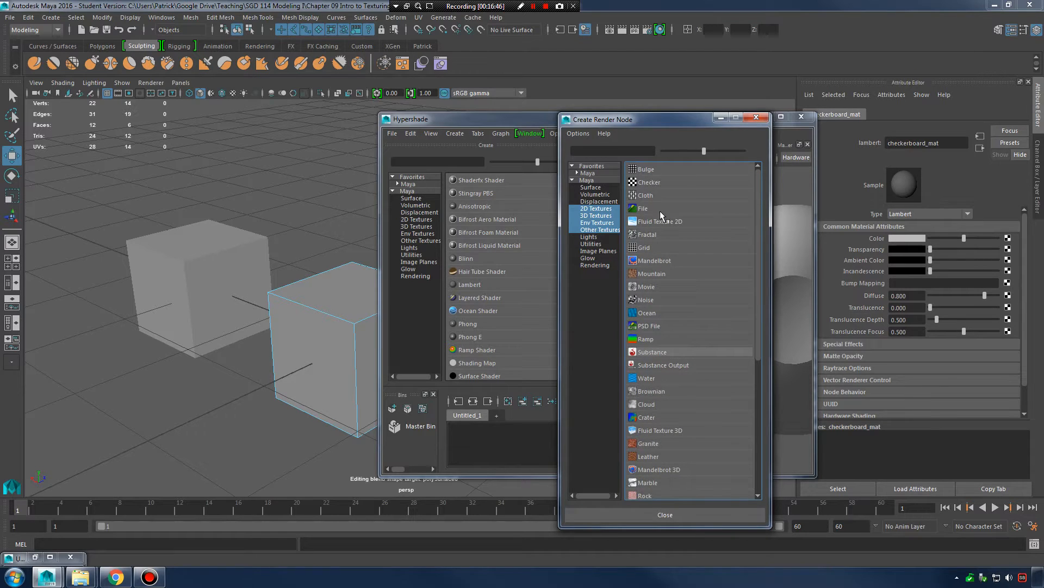
left_click(651, 184)
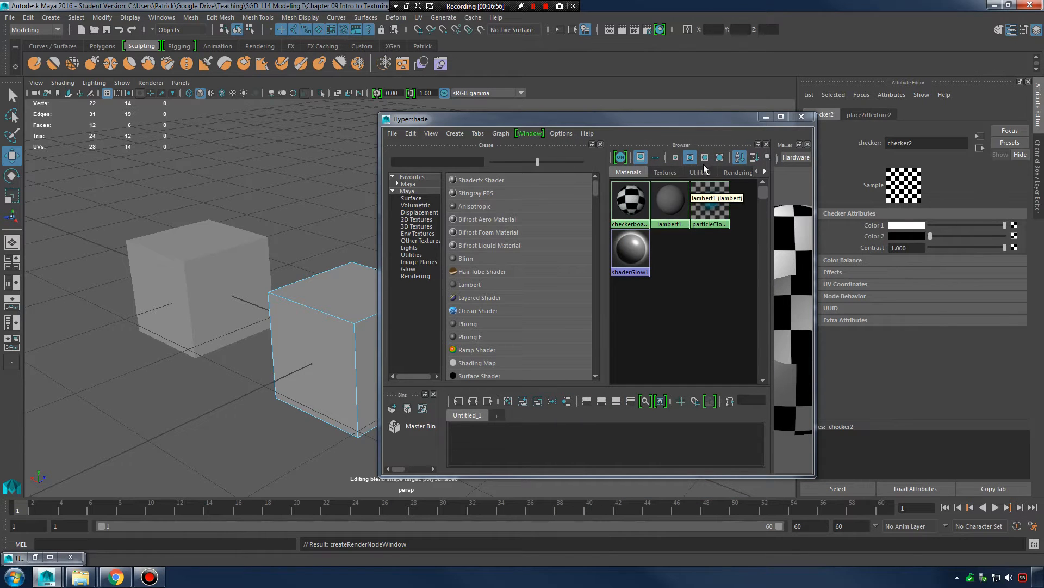
Set the Hypershade material swatches to the largest size and select checkerboard_mat.
left_click(720, 158)
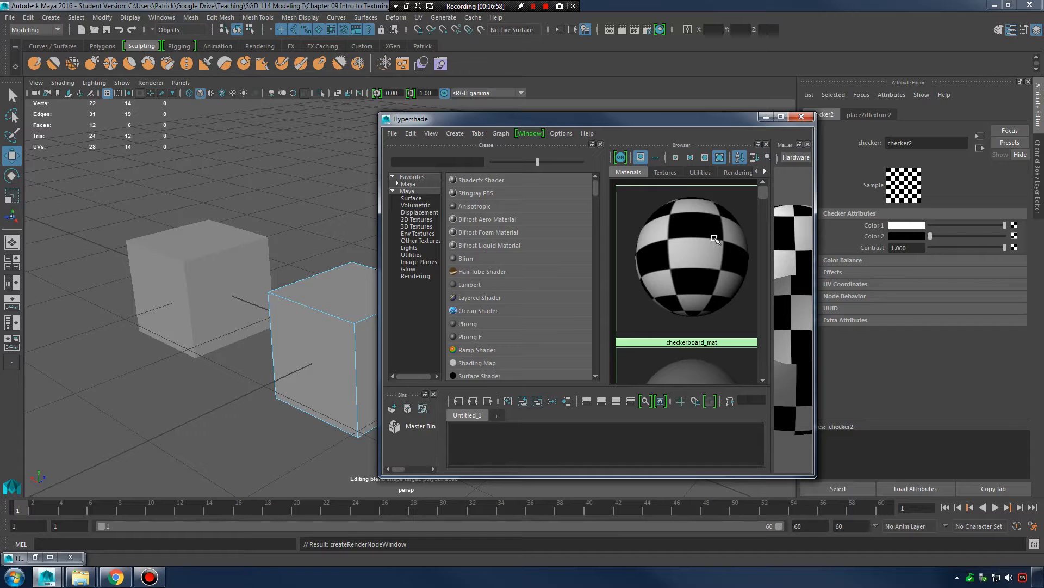
left_click(676, 157)
left_click(719, 157)
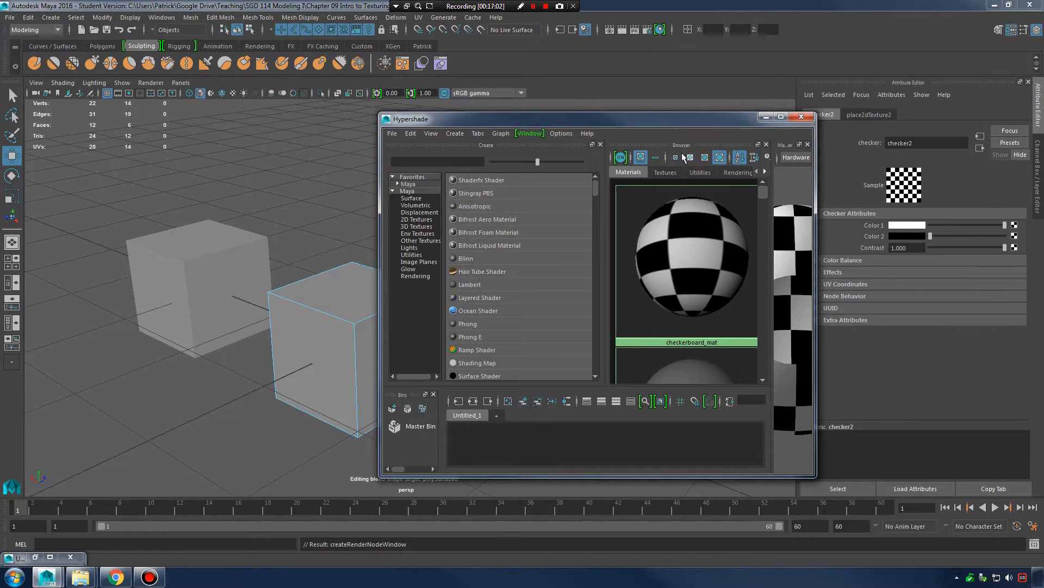
left_click(701, 246)
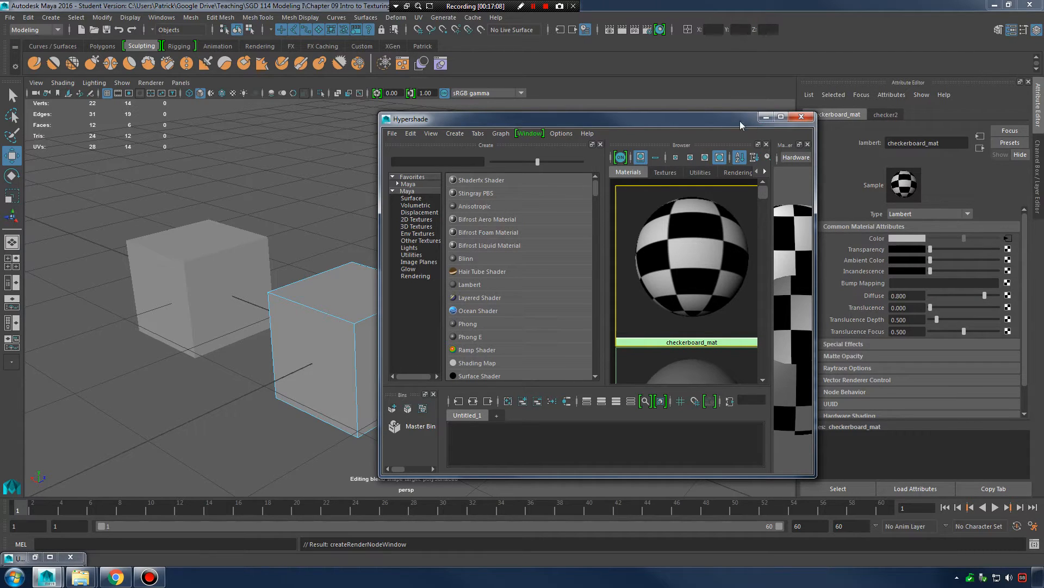
Assign checkerboard_mat to both cubes and turn on textured display in the viewport, keeping the Hypershade clear of the cubes.
left_click_drag(740, 120, 936, 100)
middle_click_drag(892, 231, 380, 315)
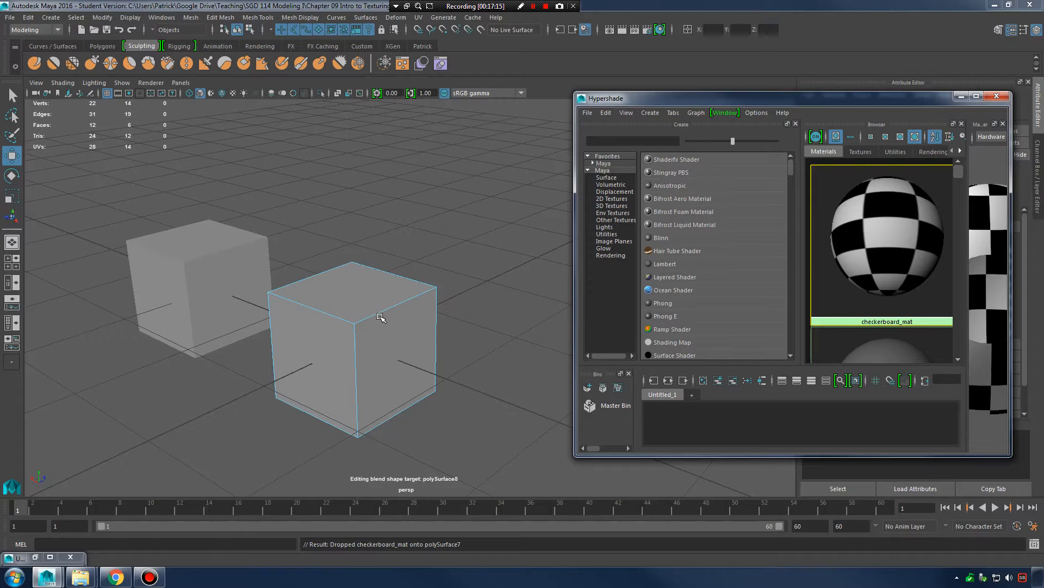
key("6")
middle_click_drag(443, 344, 458, 279, "alt")
right_click_drag(425, 272, 462, 277, "alt")
middle_click_drag(462, 276, 477, 308, "alt")
middle_click_drag(872, 226, 213, 229)
right_click_drag(381, 227, 343, 224, "alt")
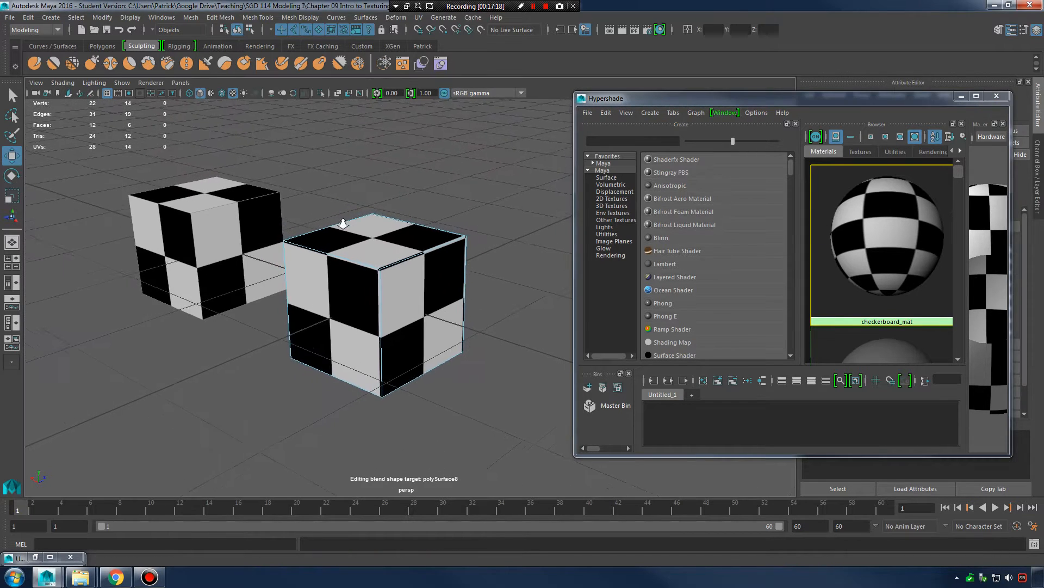
left_click_drag(344, 223, 435, 246, "alt")
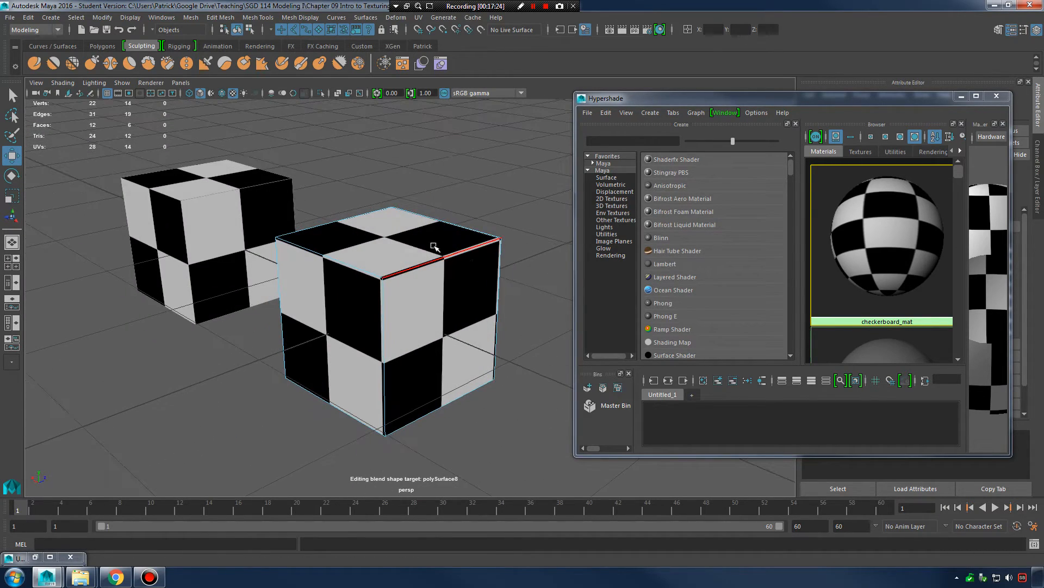
Minimize the Hypershade, restore the UV Editor and place it beside the textured cubes.
left_click(961, 95)
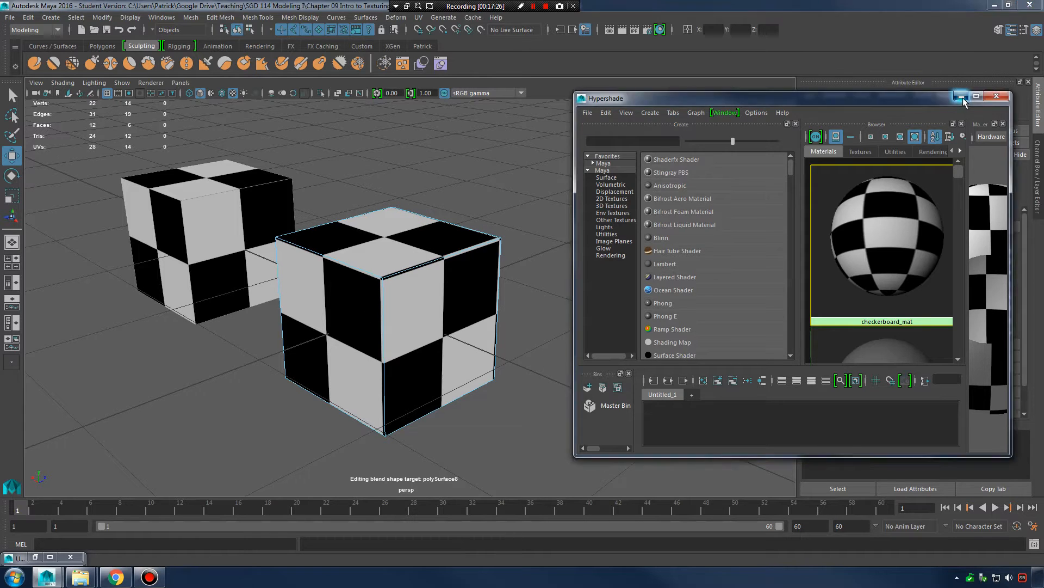
left_click(34, 556)
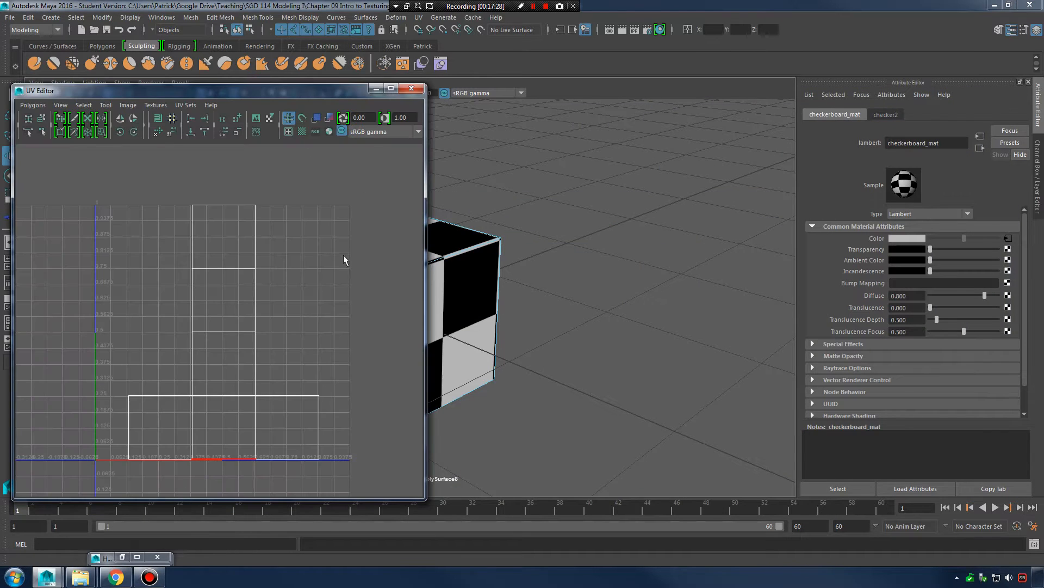
left_click_drag(183, 92, 767, 92)
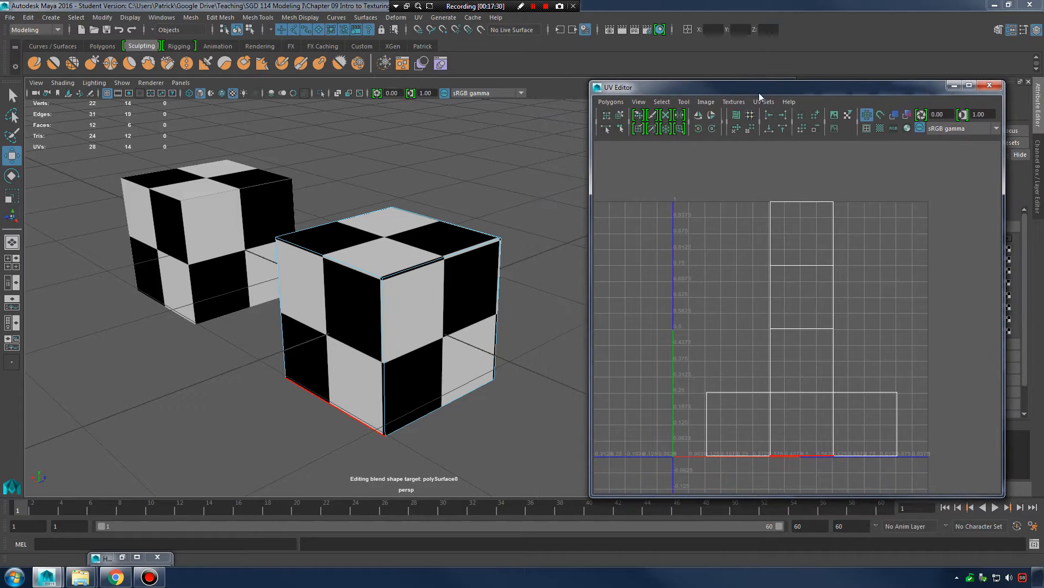
Turn on the texture image display in the UV Editor, leaving its display icon group expanded.
left_click(825, 122)
left_click(825, 122)
left_click(825, 122)
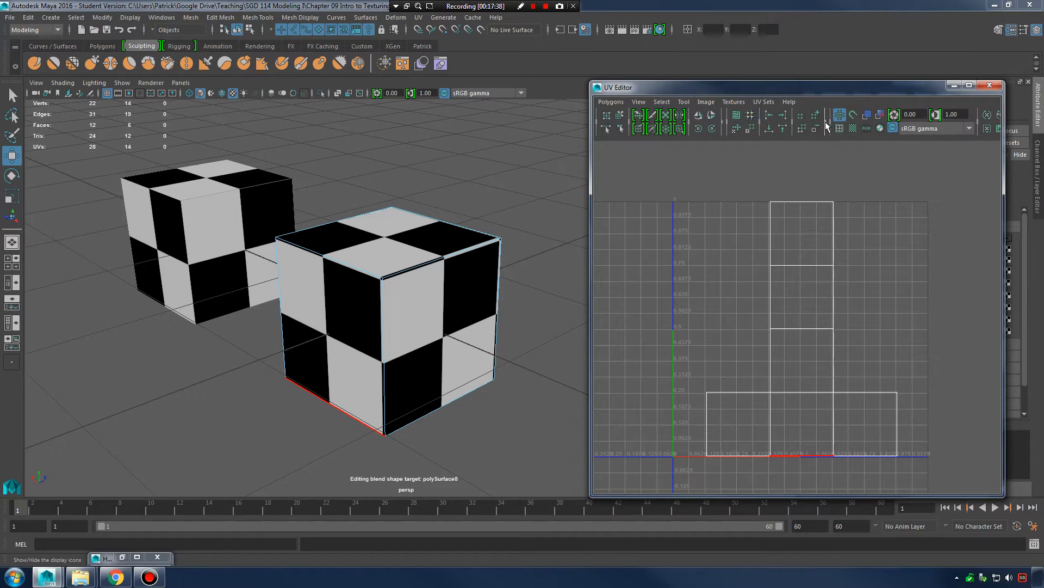
left_click(825, 122)
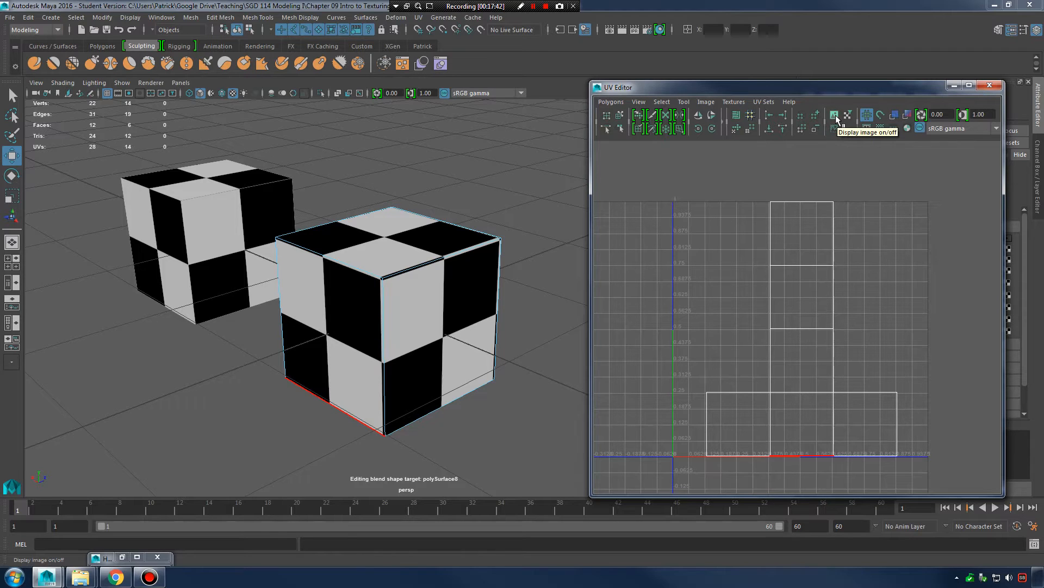
left_click(835, 115)
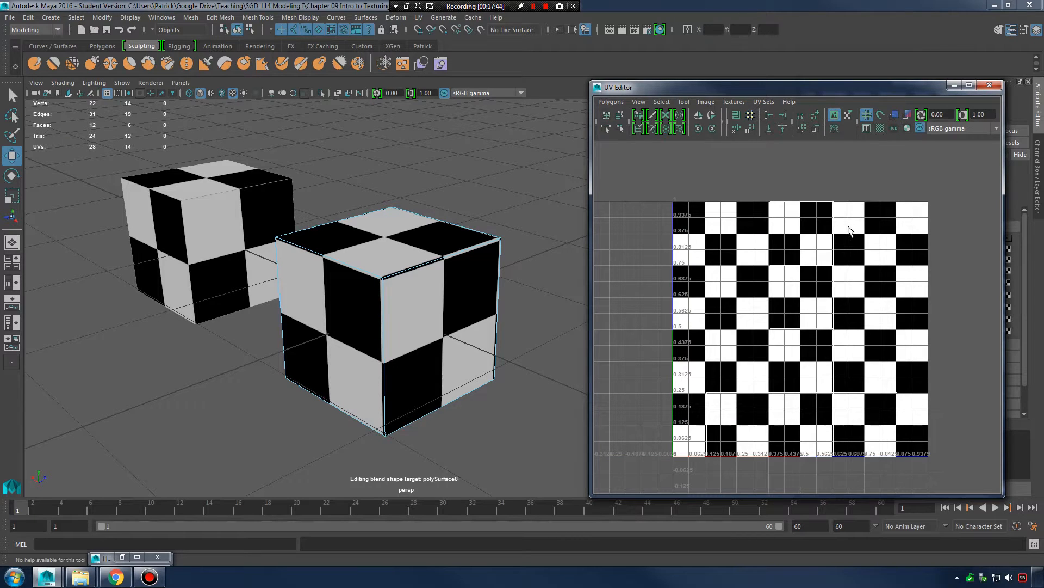
Select all of the unfolding cube's edges and examine its UV layout over the checker image.
left_click_drag(355, 217, 531, 454)
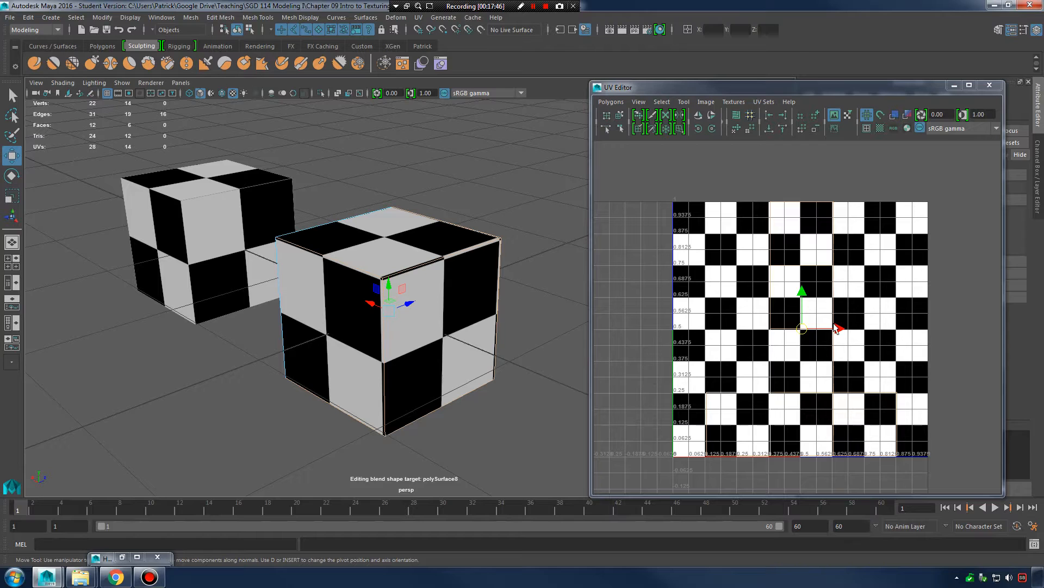
scroll(825, 309, "up", 5)
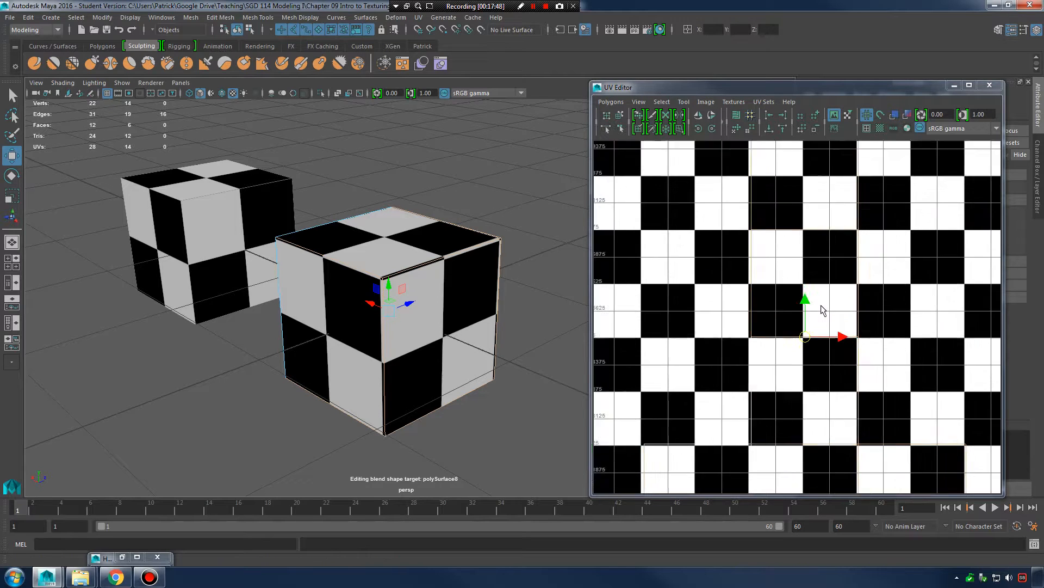
right_click_drag(673, 263, 496, 278, "alt")
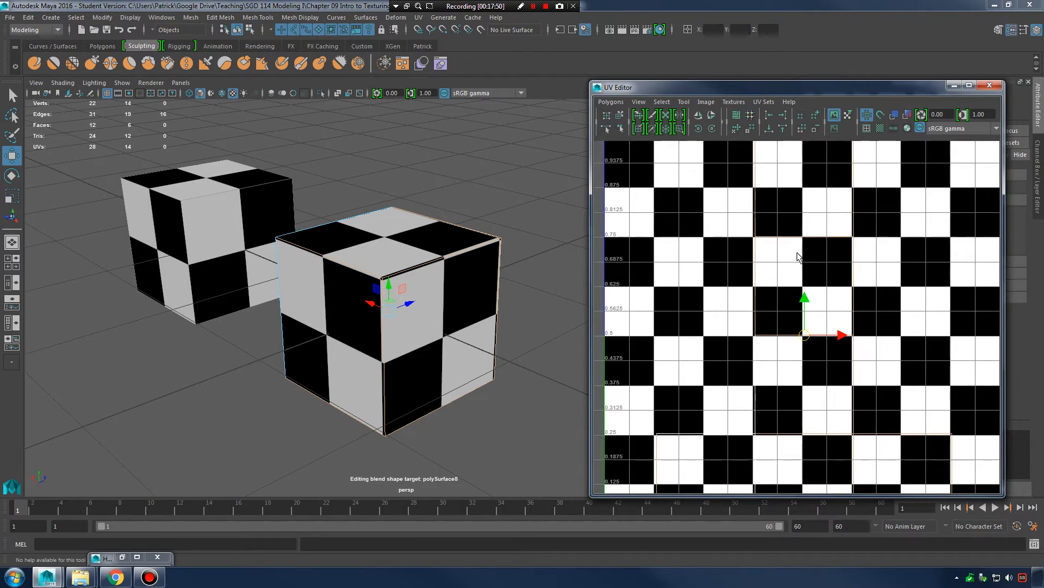
right_click(762, 247)
right_click_drag(762, 247, 734, 231, "alt")
left_click_drag(619, 173, 983, 477)
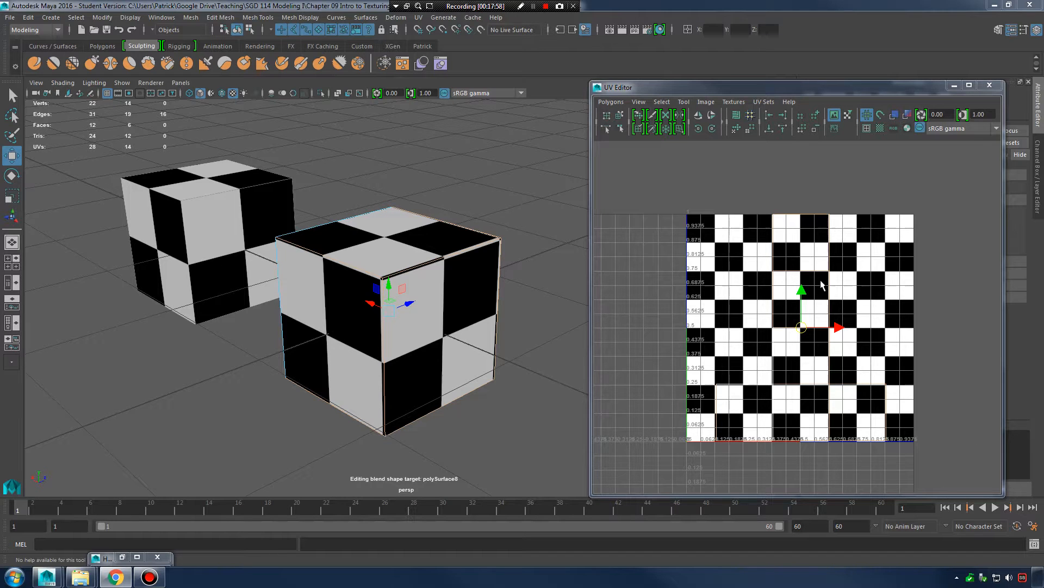
right_click_drag(930, 295, 709, 266, "alt")
Frame the UV layout and toggle the checker image off and on to compare the layout with the textured cube.
left_click(836, 115)
left_click(836, 115)
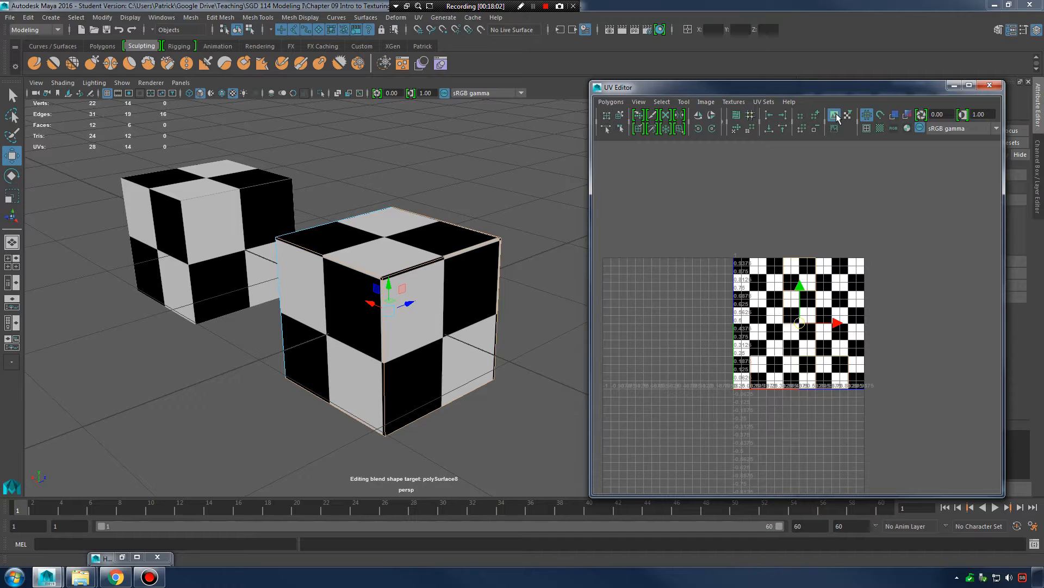
key("f")
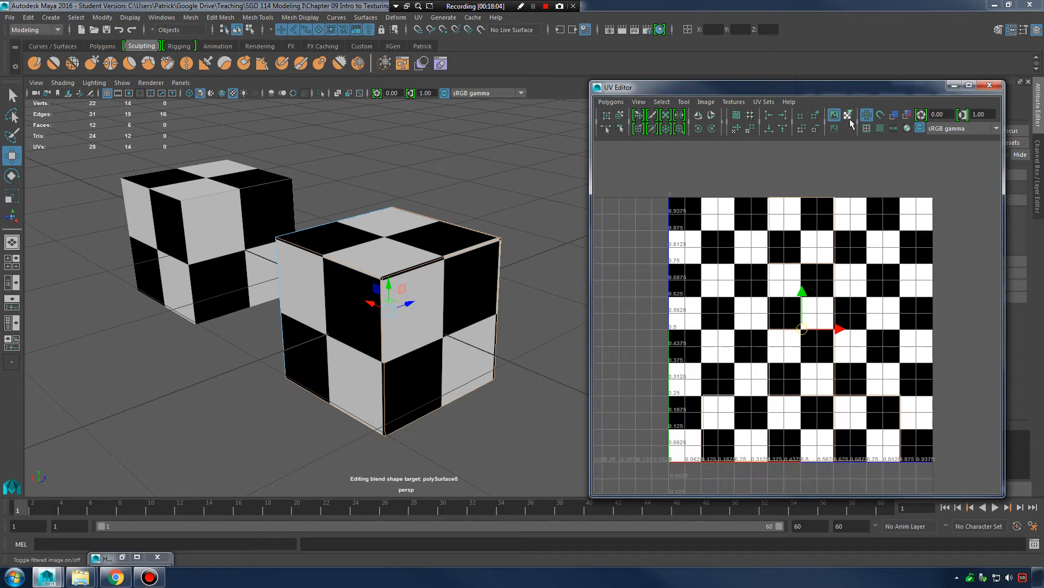
left_click(835, 114)
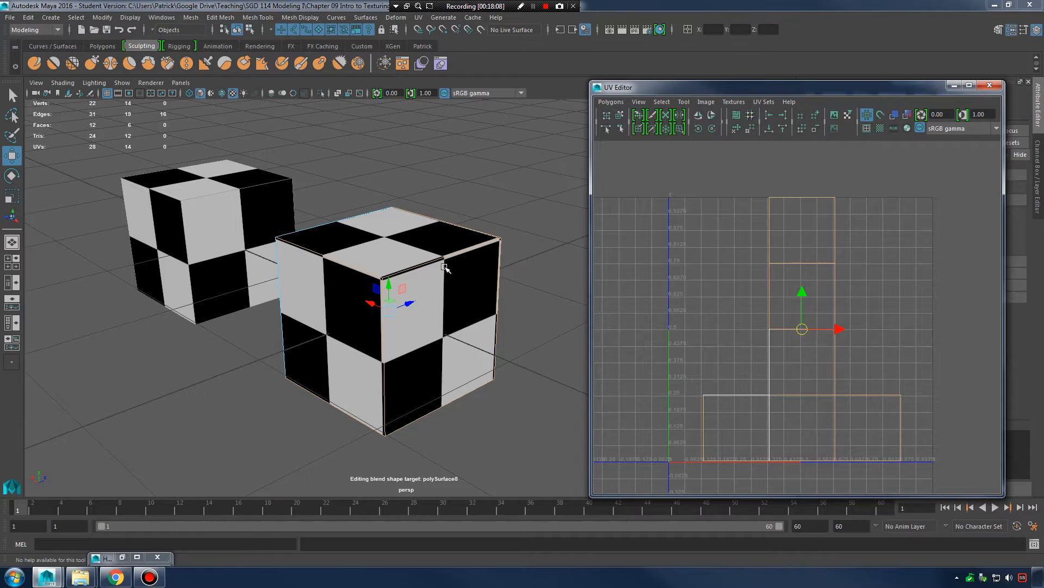
left_click_drag(442, 300, 586, 310, "alt")
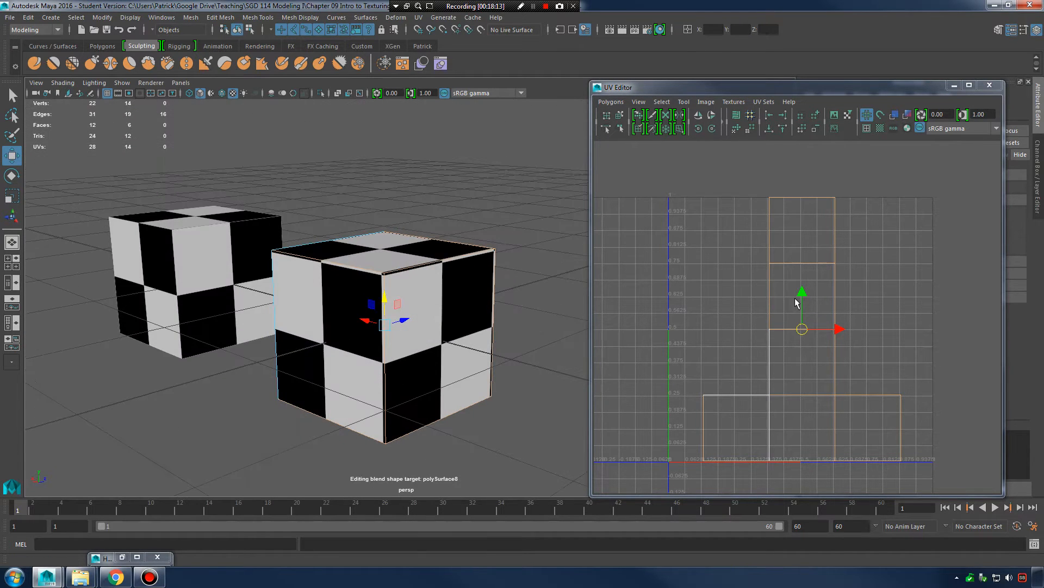
left_click(835, 114)
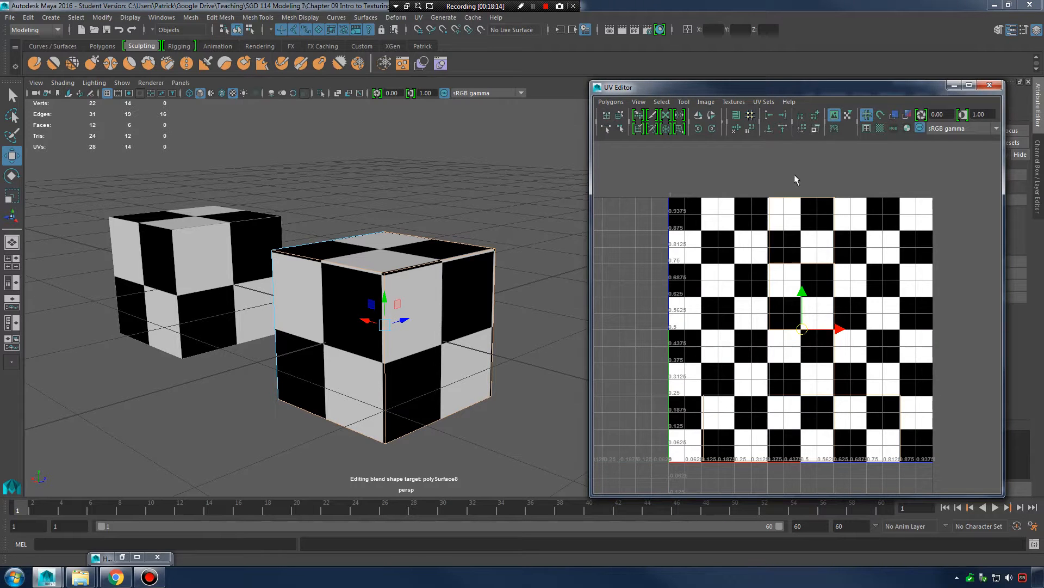
Switch to component selection for the cube's UV layout, shift the layout diagonally across the checker and return it near its starting position.
right_click_drag(793, 293, 742, 276)
left_click(787, 281)
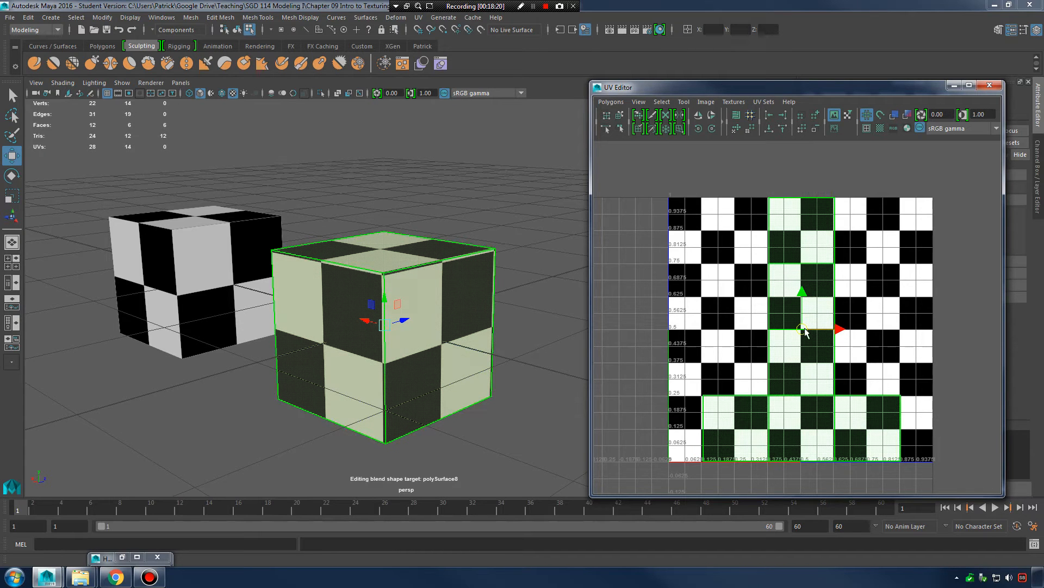
mouse_move(812, 300)
right_mouse_down()
mouse_move(772, 307)
mouse_move(778, 283)
mouse_move(856, 328)
mouse_move(767, 301)
mouse_move(811, 297)
right_mouse_up()
left_click_drag(803, 335, 831, 292)
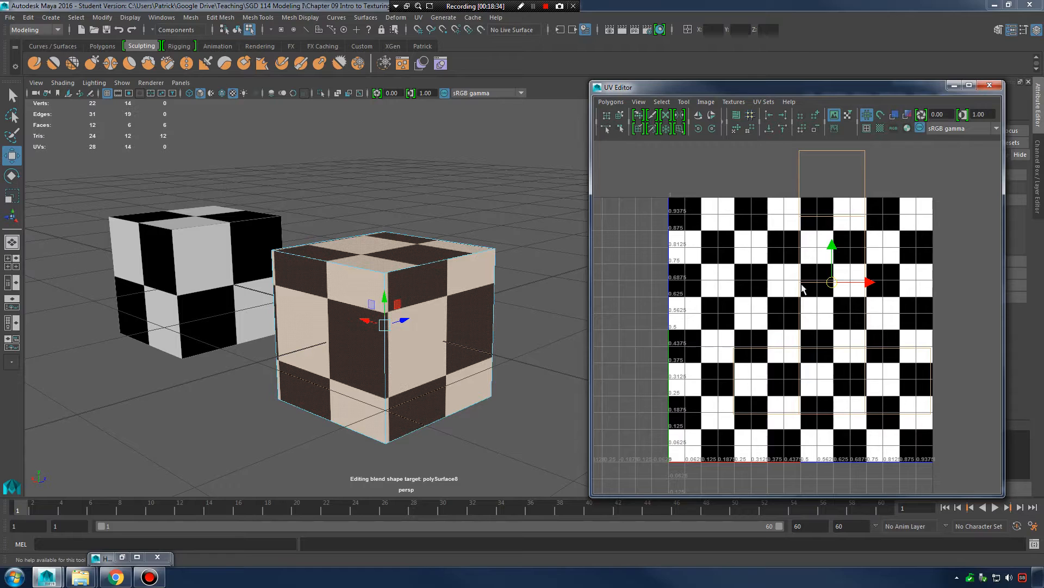
left_click_drag(831, 282, 803, 327)
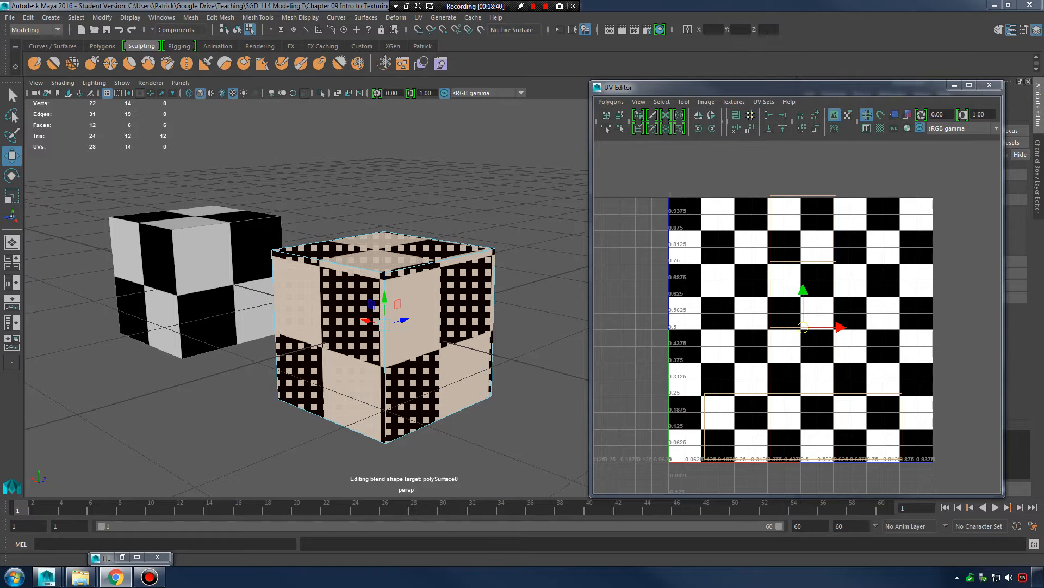
Move the UV layout horizontally off the checker image into the neighbouring negative-U area.
scroll(803, 327, "down", 4)
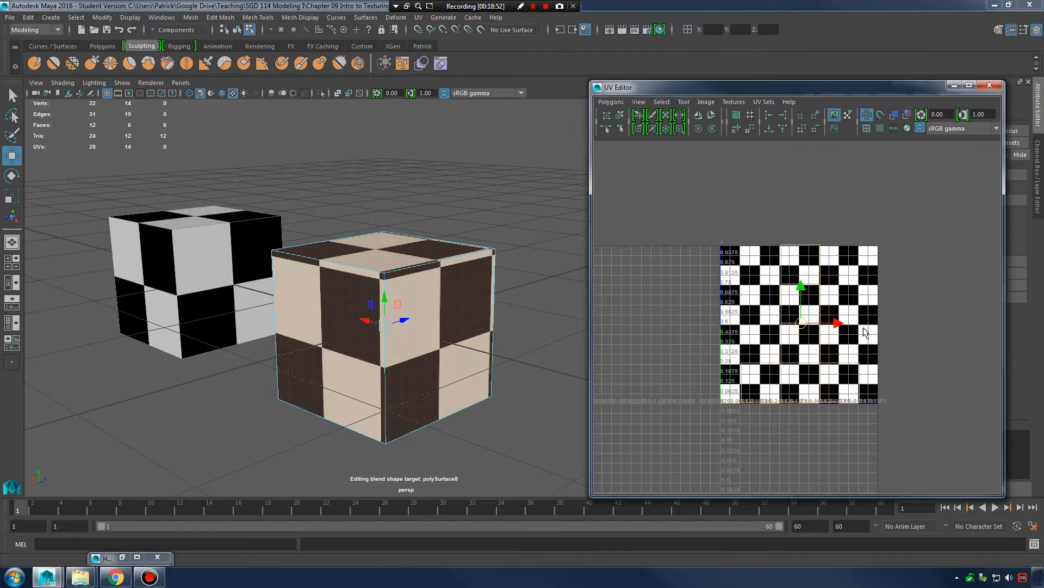
scroll(840, 327, "down", 2)
left_click_drag(841, 325, 714, 323)
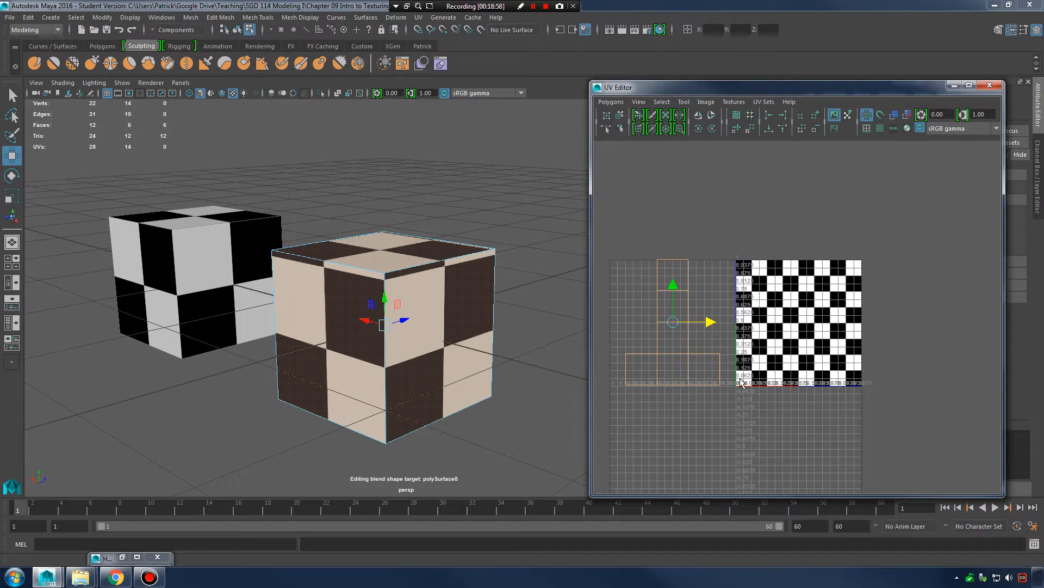
middle_click_drag(741, 383, 759, 368, "alt")
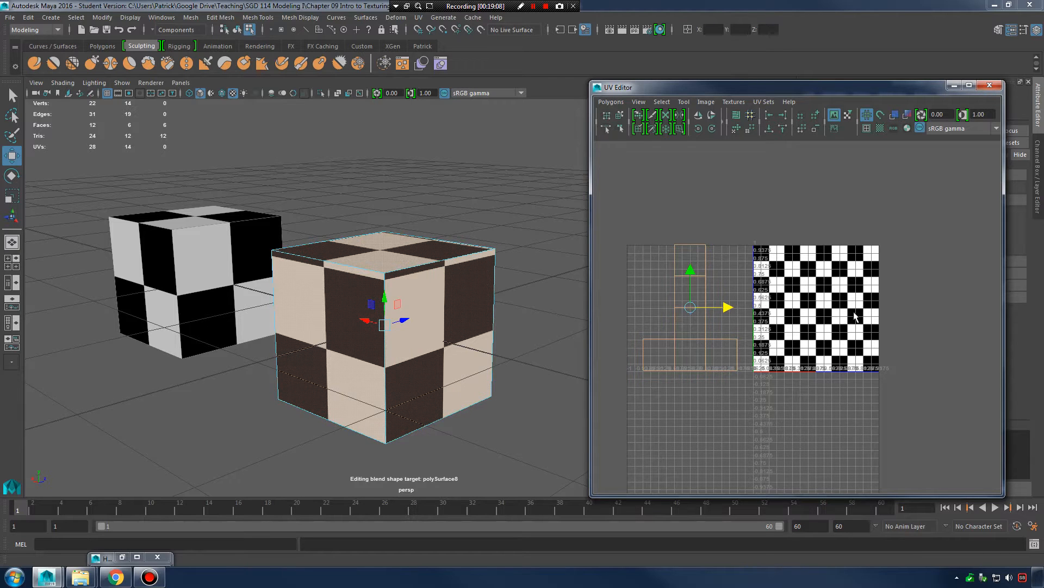
middle_click_drag(796, 400, 810, 334, "alt")
Move the UV layout far below and to the right of the checker image, and bring it back over the image.
left_click_drag(703, 246, 838, 372)
right_click_drag(960, 334, 862, 331, "alt")
middle_click_drag(863, 331, 773, 323, "alt")
left_click_drag(720, 325, 979, 461)
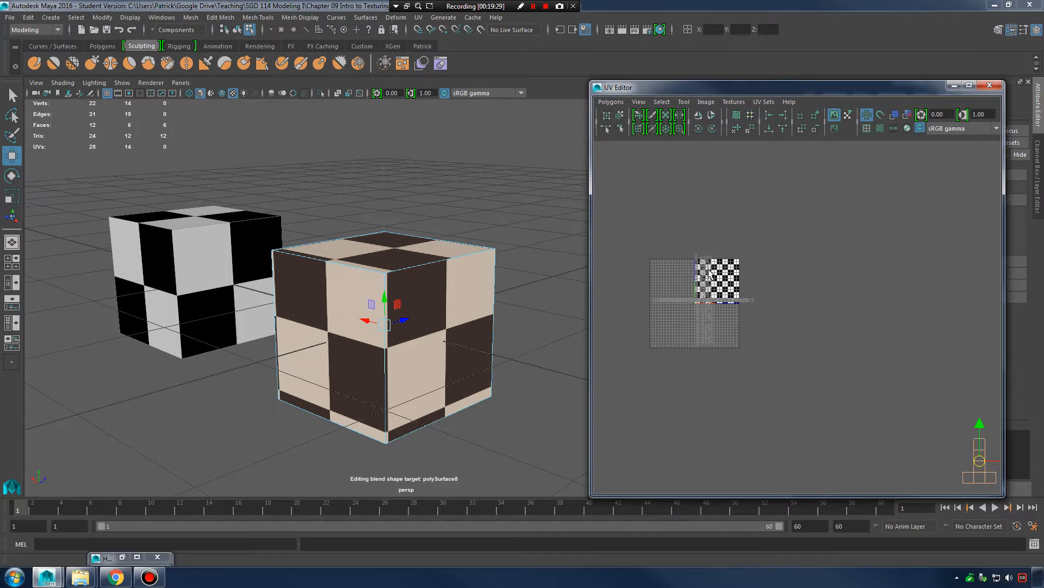
left_click_drag(973, 467, 719, 283)
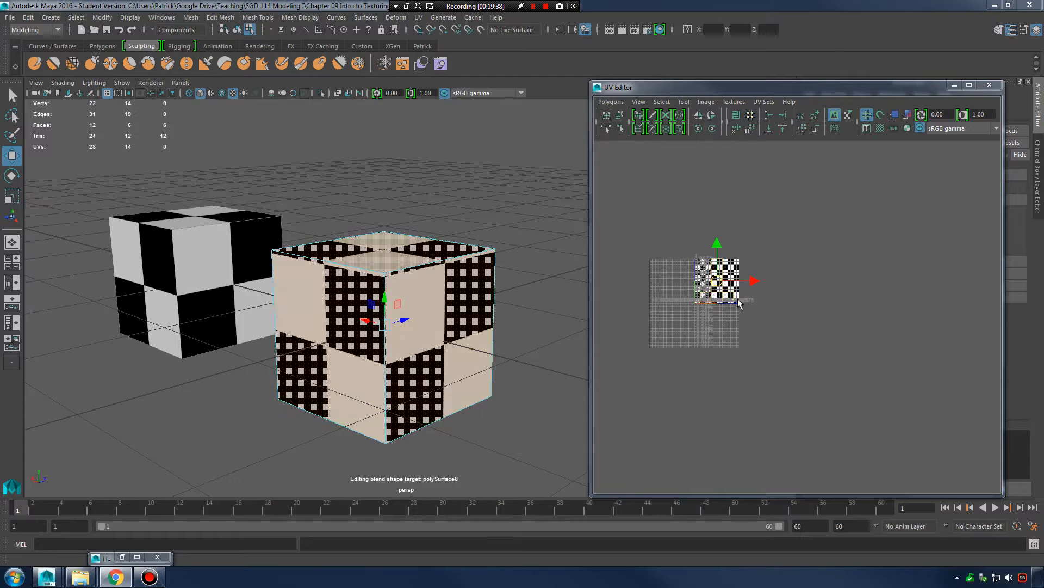
Slide the UV layout off the checker image toward negative U and down below the image.
right_click_drag(823, 338, 903, 358, "alt")
middle_click_drag(756, 291, 956, 370, "alt")
right_click_drag(808, 329, 883, 340, "alt")
middle_click_drag(883, 340, 804, 325, "alt")
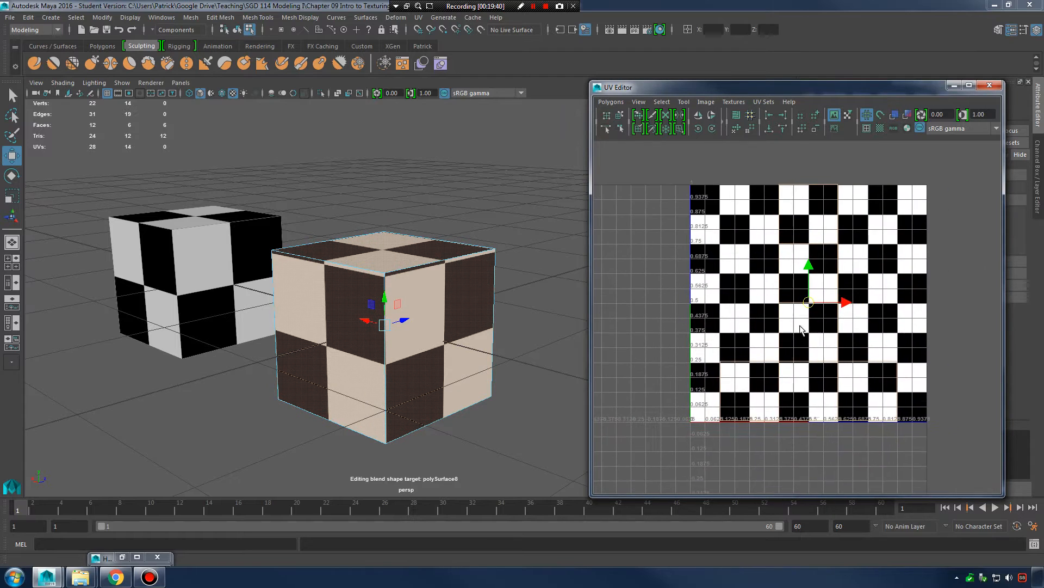
left_click_drag(800, 309, 644, 298)
right_click_drag(800, 290, 684, 300, "alt")
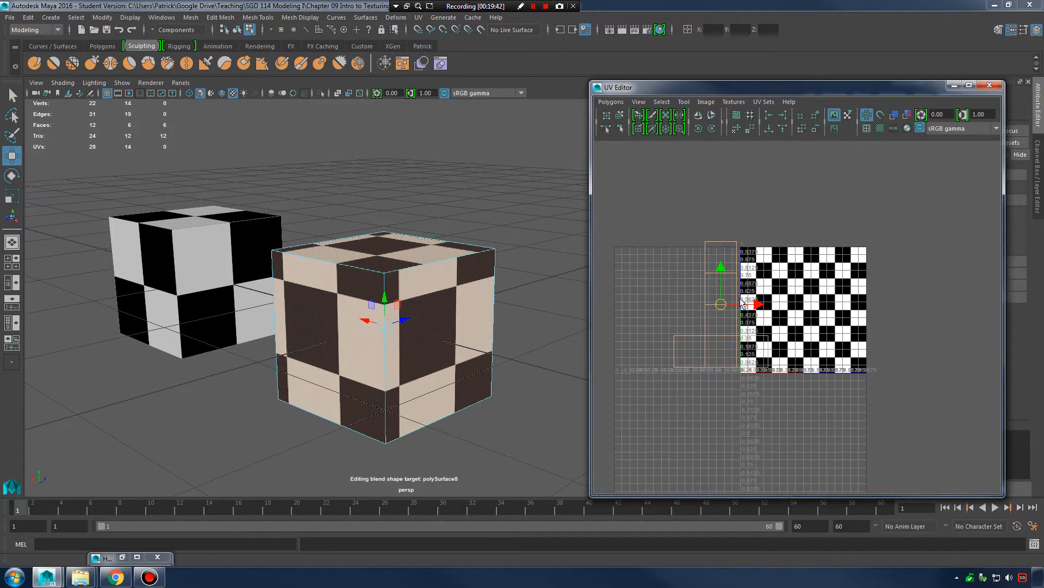
left_click_drag(709, 308, 664, 467)
middle_click_drag(667, 468, 669, 356, "alt")
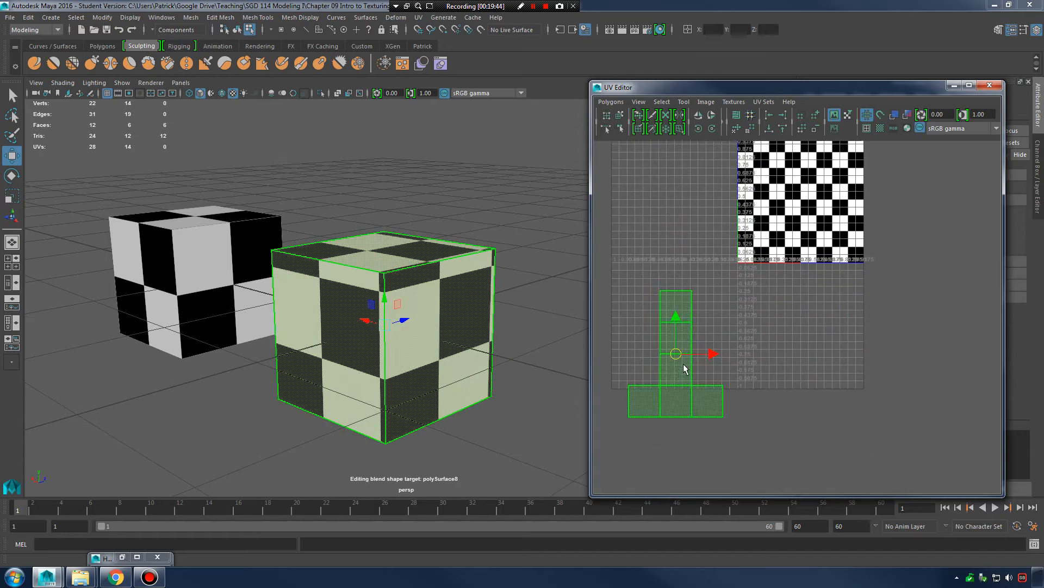
Place the UV layout directly beneath the checker image and return it to the centre of the image.
left_click_drag(690, 359, 808, 334)
middle_click_drag(808, 334, 788, 402, "alt")
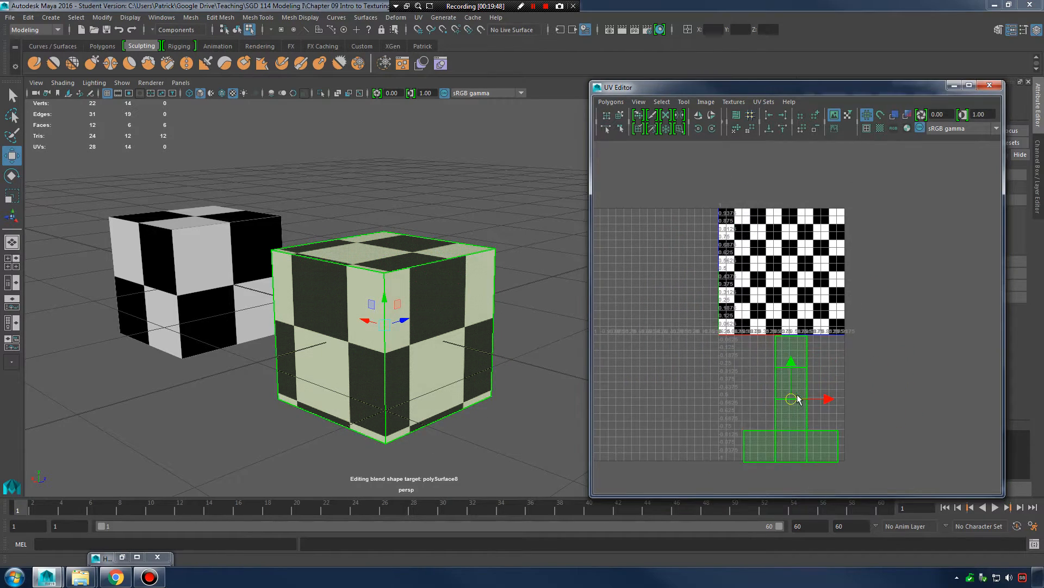
left_click_drag(796, 400, 787, 272)
scroll(788, 272, "up", 3)
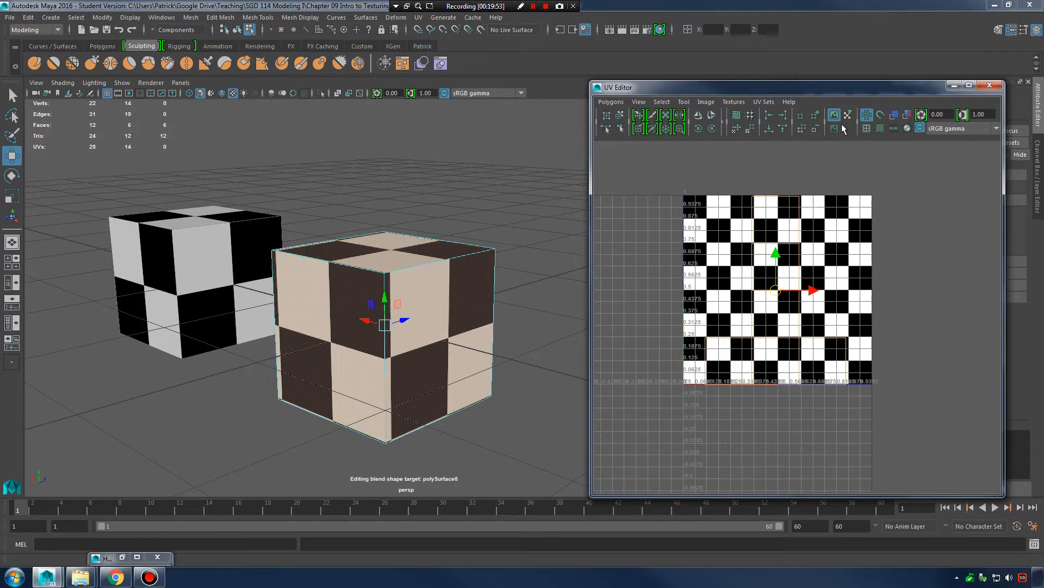
Move the UV layout horizontally into the empty space on the positive-U side of the checker image.
scroll(805, 307, "down", 3)
left_click_drag(819, 296, 962, 303)
middle_click_drag(935, 306, 783, 306, "alt")
right_click_drag(783, 307, 829, 321, "alt")
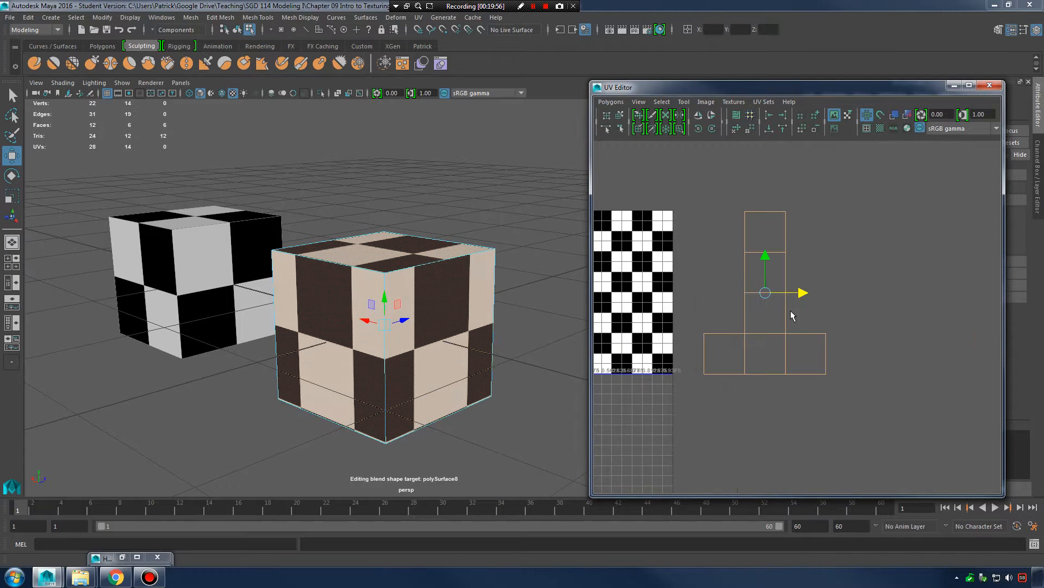
Scale the UV layout uniformly to about half its size while it sits outside the checker image.
key("r")
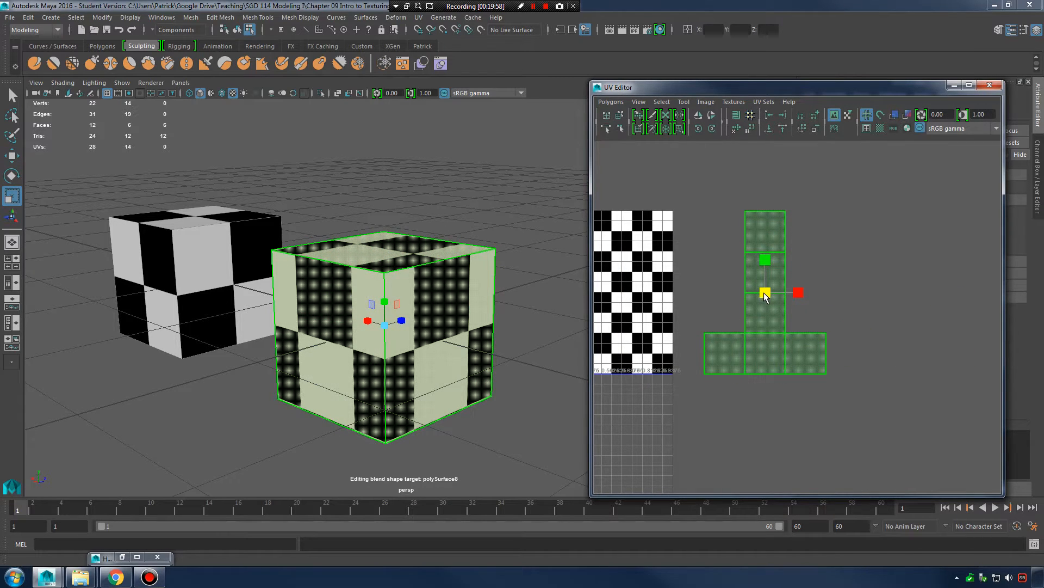
key("w")
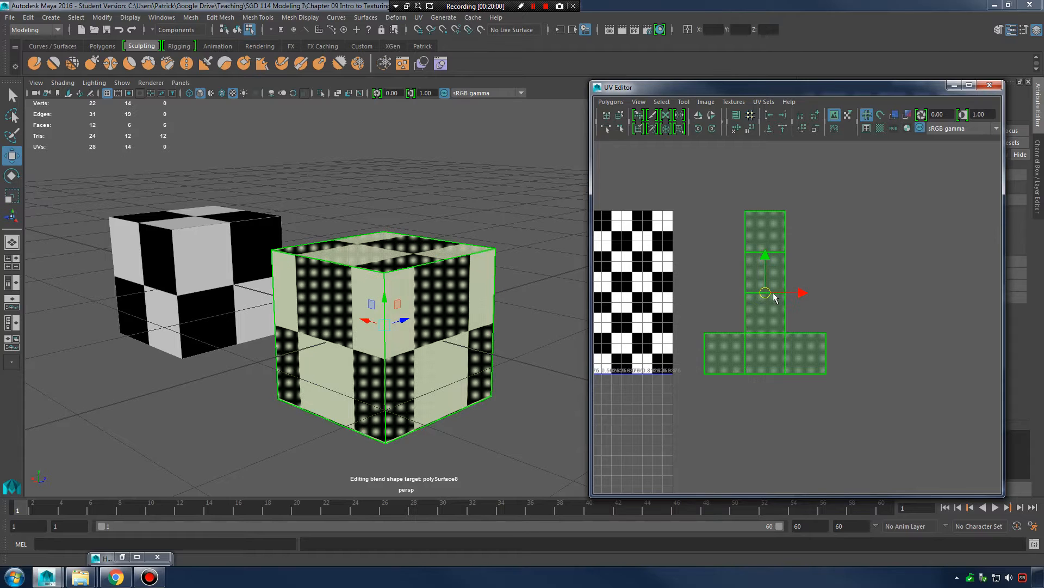
left_click(13, 177)
key("w")
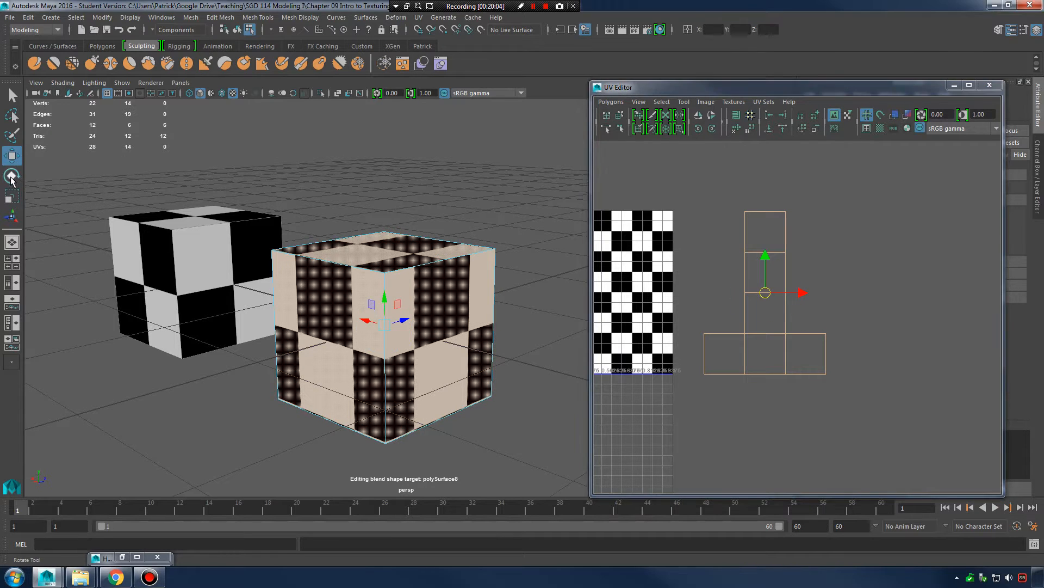
left_click(13, 195)
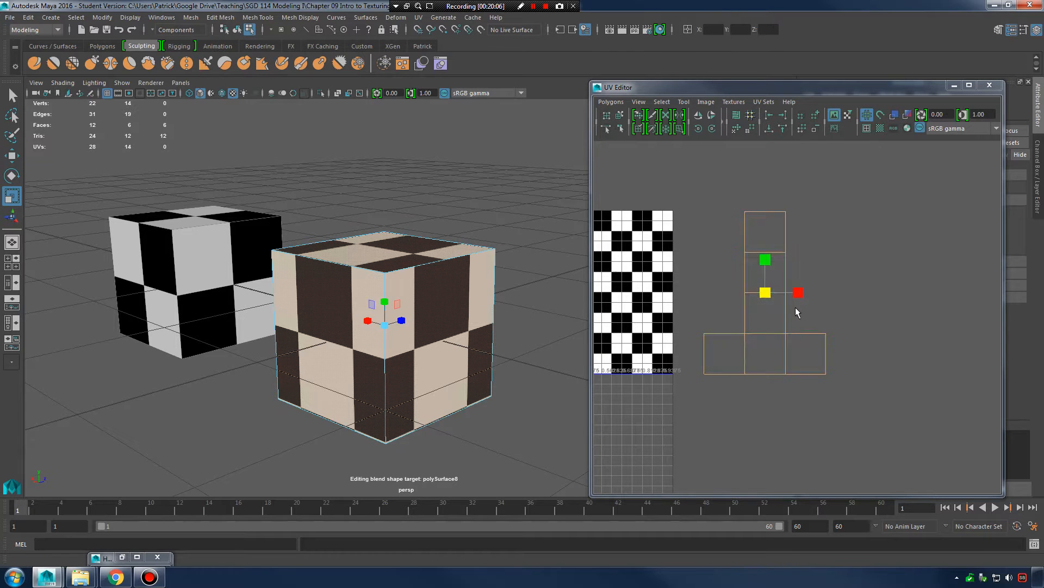
mouse_move(714, 299)
right_mouse_down("alt")
mouse_move(756, 306)
mouse_move(702, 303)
right_mouse_up("alt")
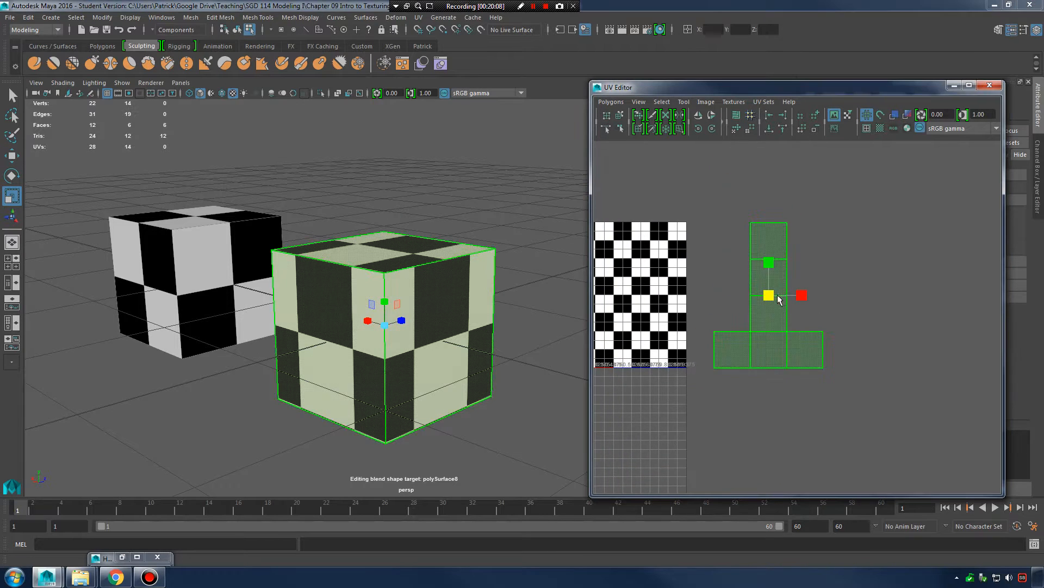
left_click_drag(769, 294, 810, 289)
middle_click_drag(868, 279, 975, 259)
left_click_drag(974, 259, 782, 287)
Move the scaled-down UV layout horizontally back over the middle of the checker image.
middle_click_drag(837, 301, 947, 288, "alt")
scroll(925, 285, "up", 2)
key("w")
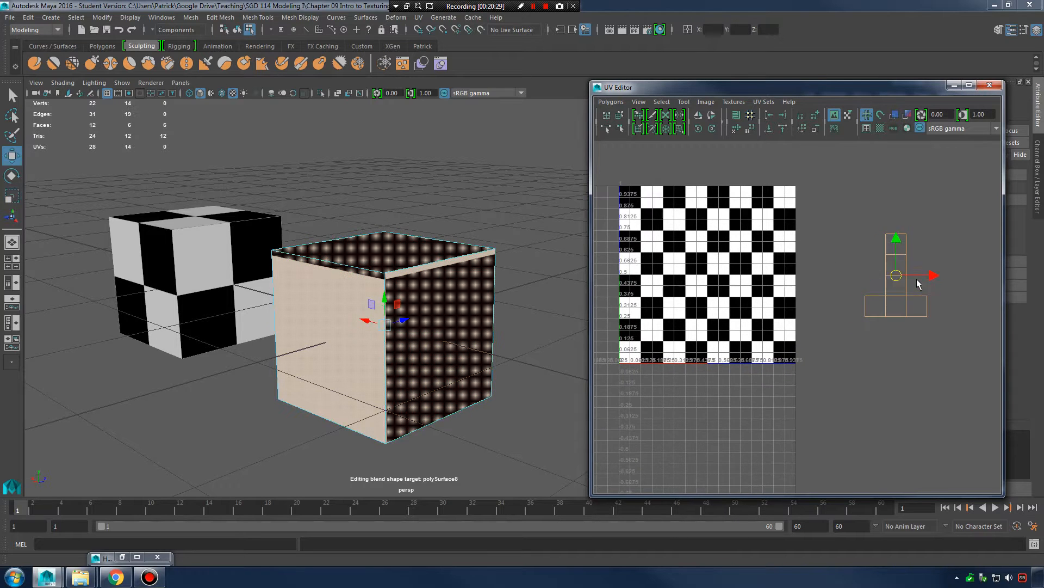
left_click_drag(926, 276, 748, 279)
scroll(806, 286, "up", 4)
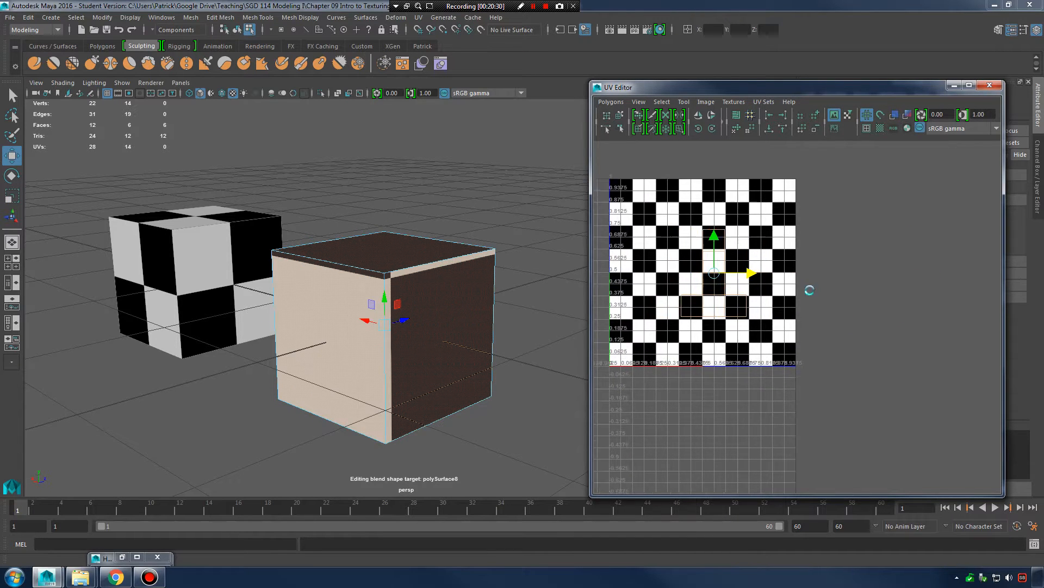
Scale the UV layout down further so its faces are smaller than a single checker square.
middle_click_drag(799, 286, 863, 298, "alt")
key("r")
left_click_drag(736, 265, 710, 266)
scroll(783, 279, "up", 5)
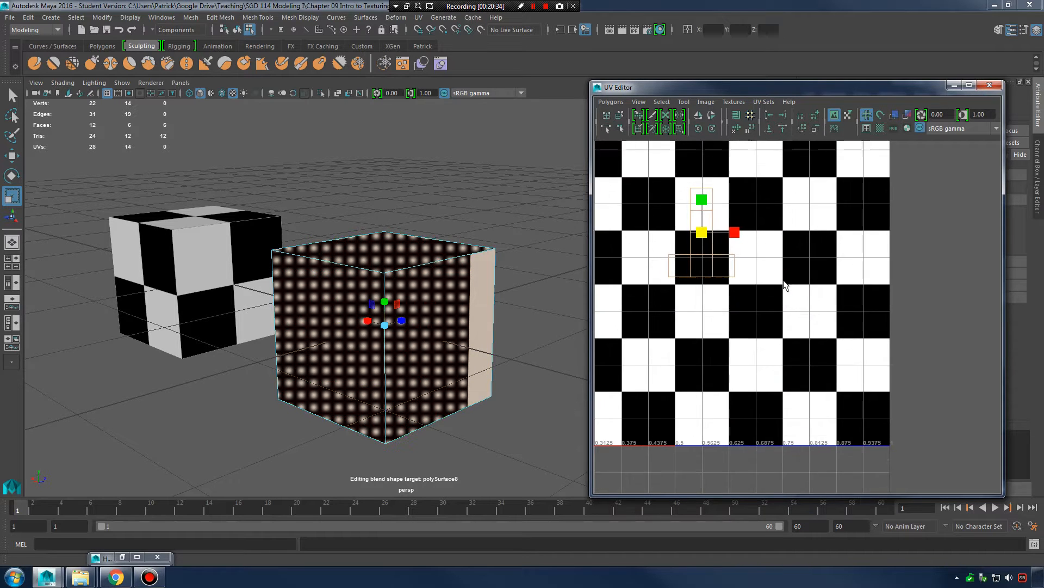
Move the small UV layout downward so it straddles a black checker square and the white square below it.
middle_click_drag(773, 267, 850, 303, "alt")
key("w")
left_click_drag(740, 244, 752, 301)
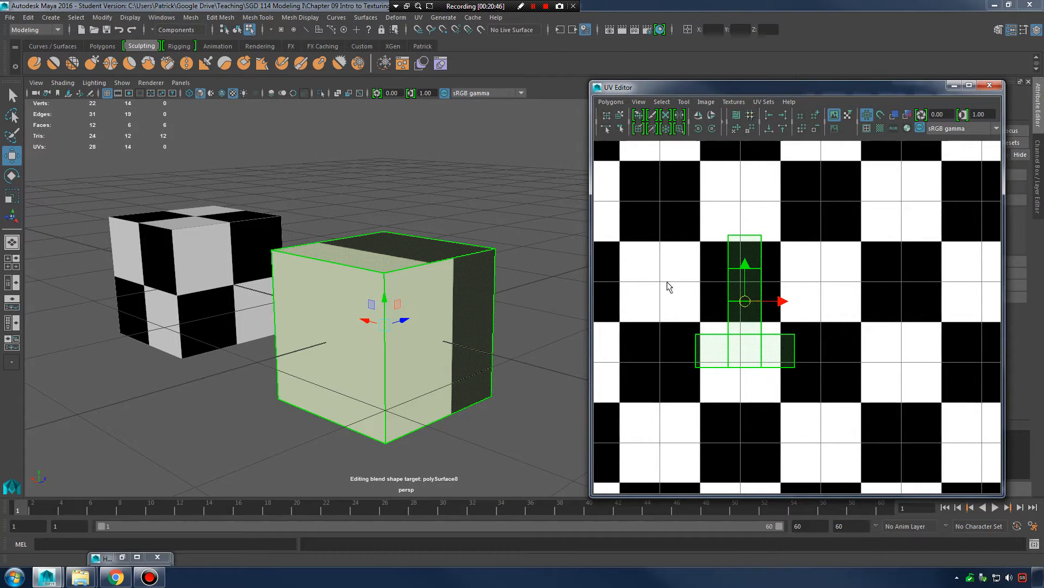
Move the small UV layout slightly left and down so its upper faces sit inside the black checker square.
left_click_drag(489, 305, 477, 392, "alt")
left_click(477, 392)
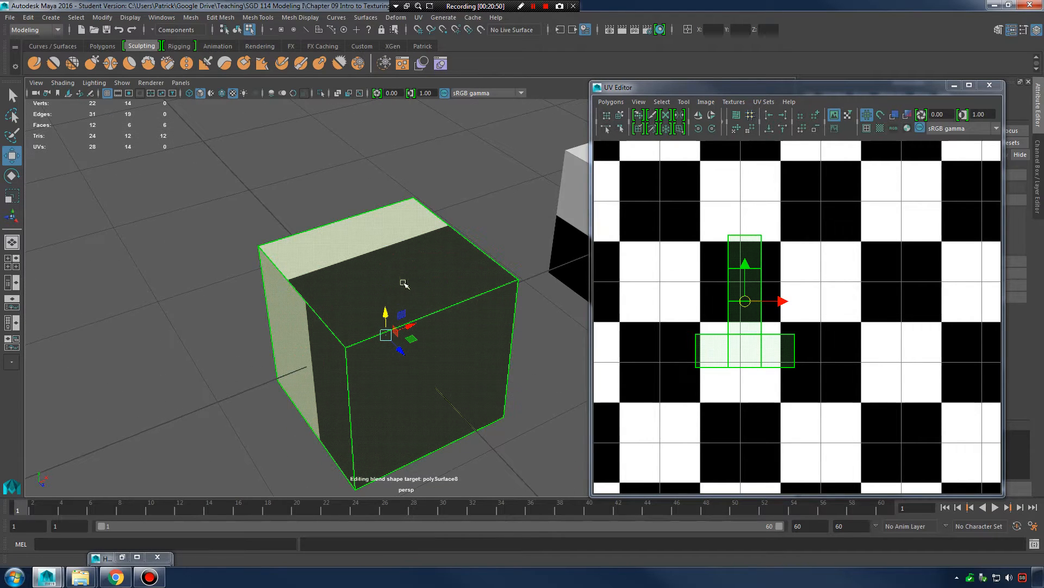
left_click_drag(403, 287, 415, 264, "alt")
left_click_drag(430, 306, 422, 231, "alt")
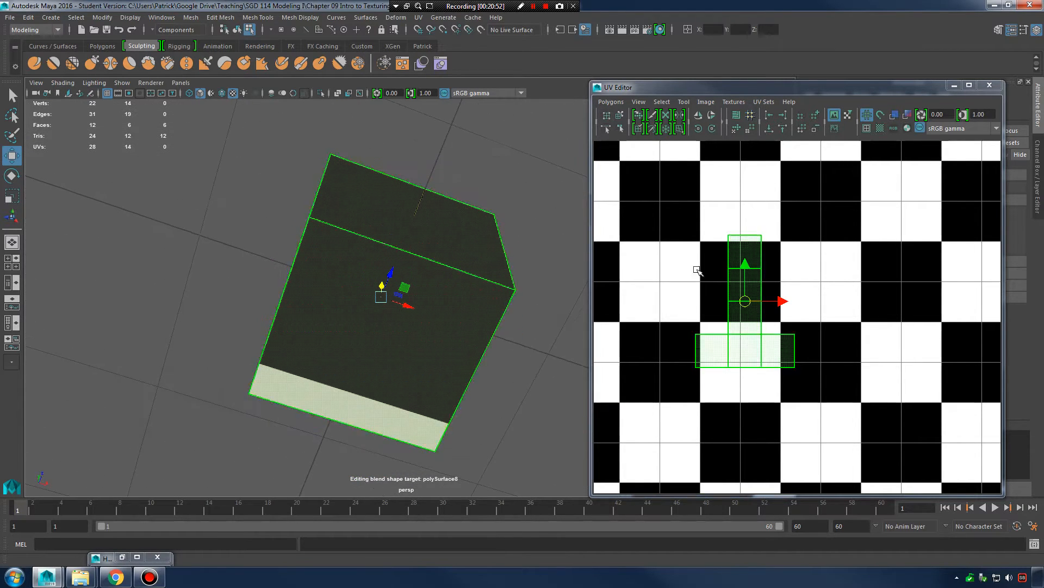
right_click_drag(698, 271, 738, 302)
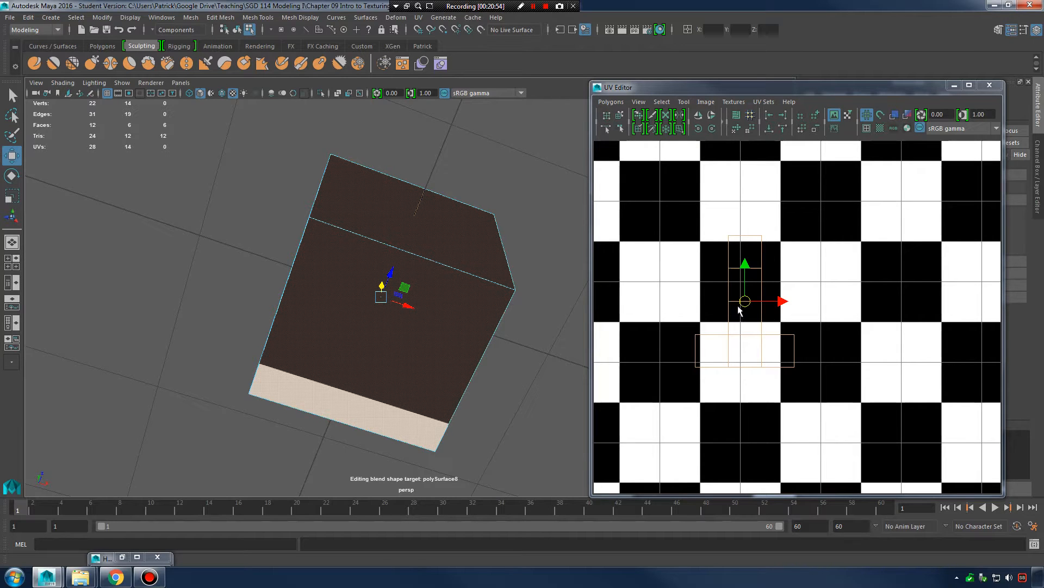
left_click_drag(749, 305, 743, 317)
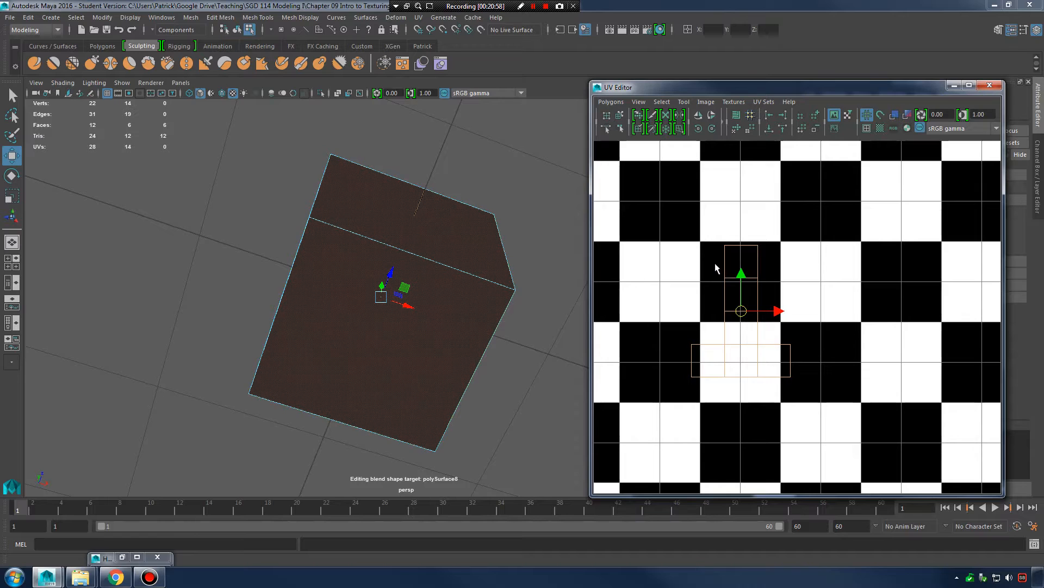
left_click(741, 266)
left_click_drag(391, 318, 566, 343, "alt")
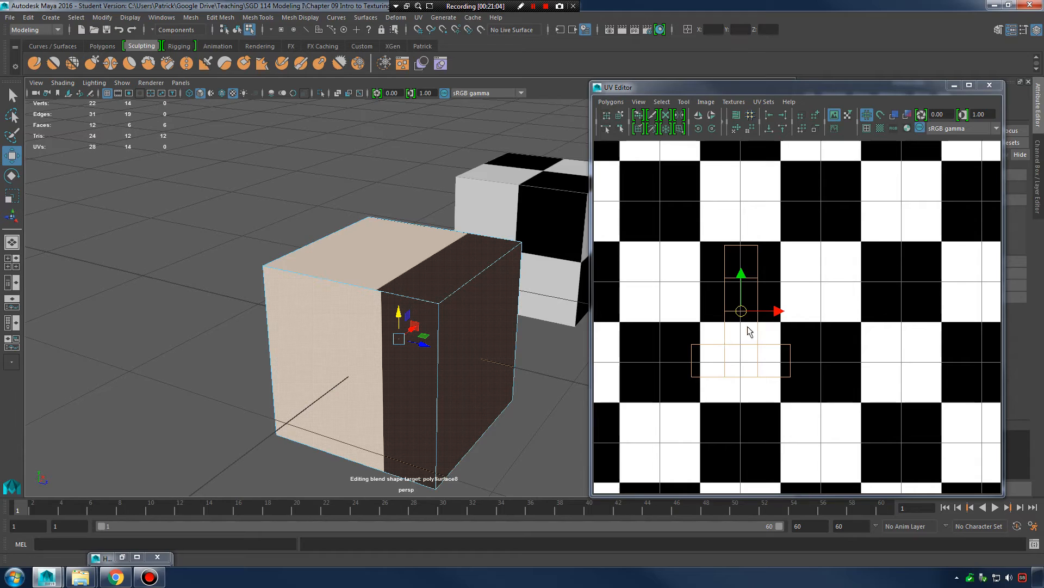
Scale the UV layout up repeatedly until it is many times larger than the checker image.
key("r")
left_click_drag(742, 311, 1034, 305)
right_click_drag(860, 301, 744, 308, "alt")
left_click_drag(779, 315, 861, 306)
right_click_drag(861, 307, 612, 292, "alt")
right_click_drag(827, 304, 788, 306, "alt")
left_click_drag(790, 318, 851, 303)
right_click_drag(840, 296, 685, 279, "alt")
right_click_drag(809, 322, 766, 327, "alt")
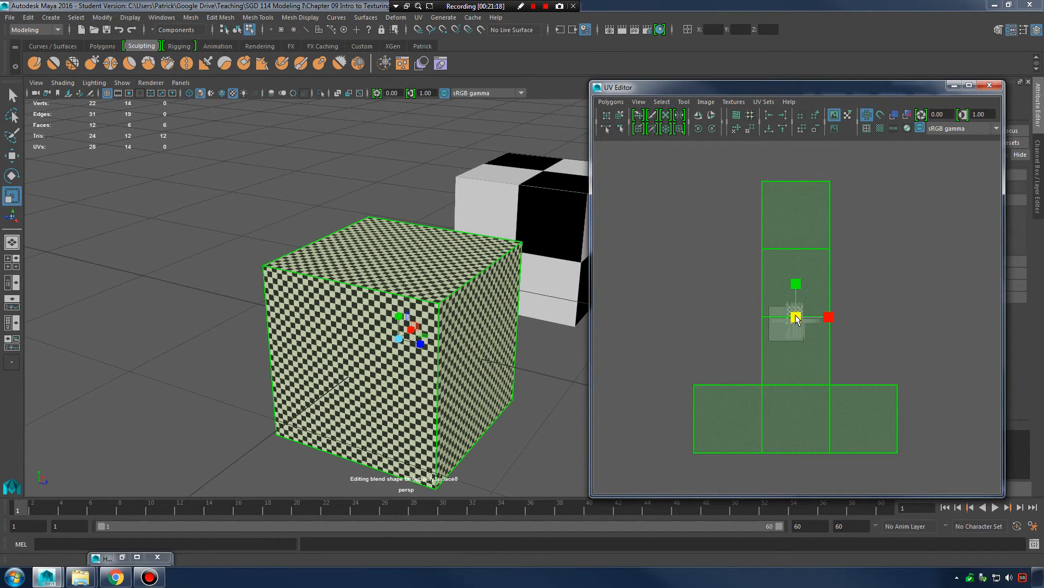
left_click_drag(796, 318, 823, 315)
right_click_drag(304, 348, 353, 340, "alt")
left_click_drag(326, 342, 444, 308, "alt")
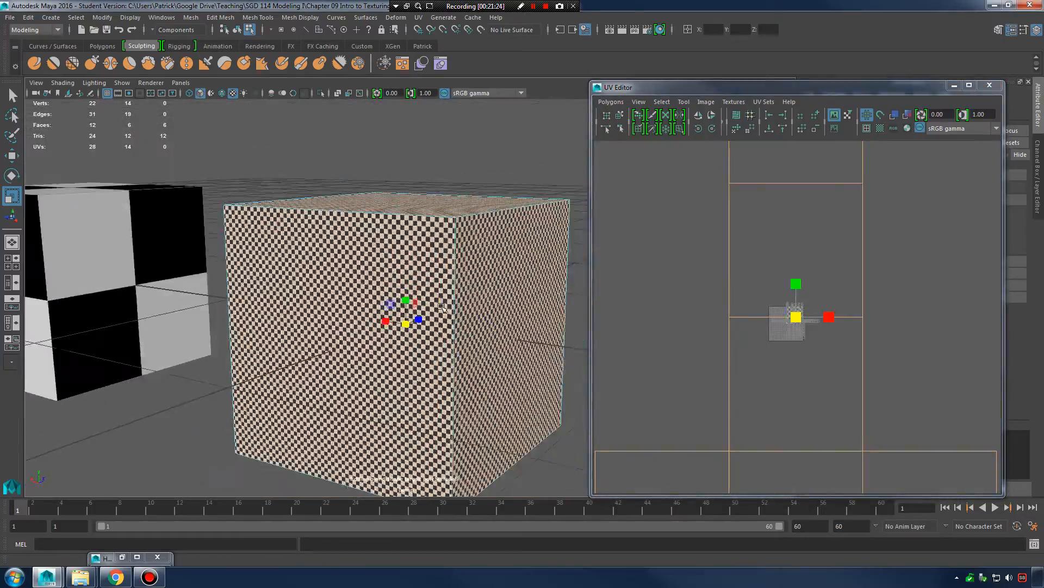
Scale the UV layout back down near the checker image until each face spans about five checker squares.
left_click_drag(796, 318, 764, 324)
right_click_drag(764, 324, 795, 331, "alt")
middle_click_drag(794, 330, 699, 359, "alt")
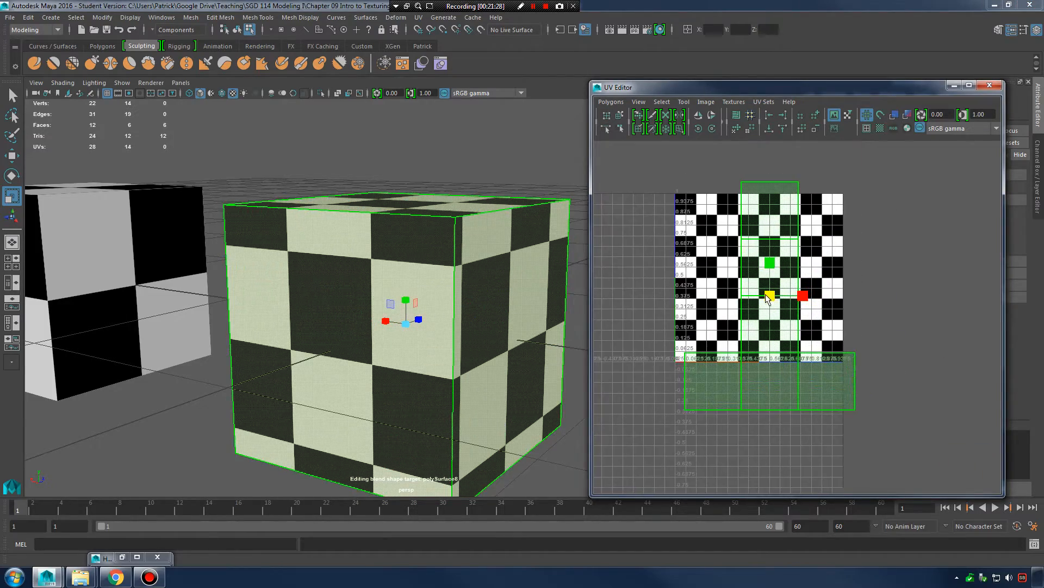
left_click_drag(768, 297, 785, 275)
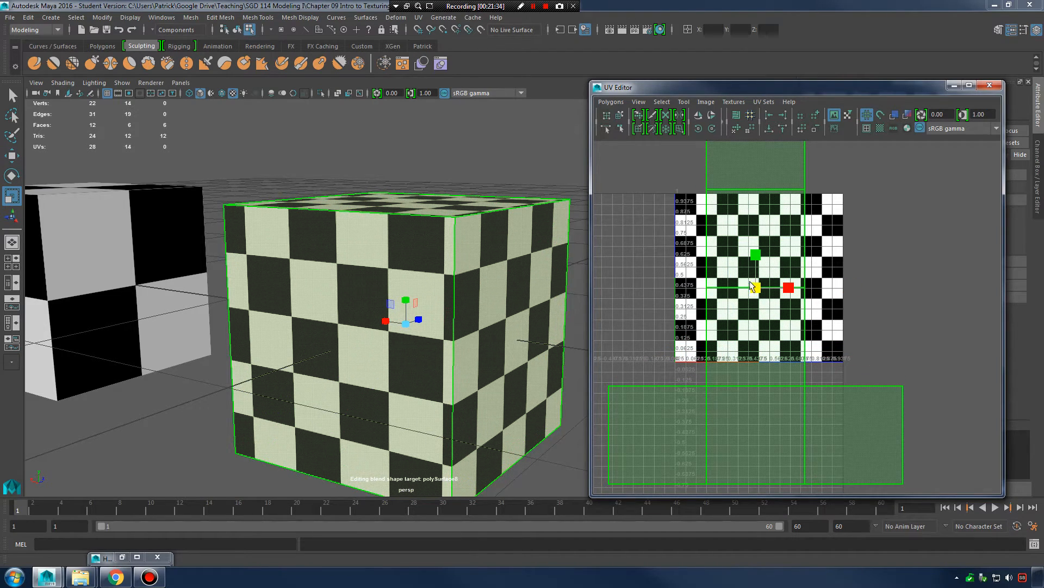
left_click_drag(550, 304, 503, 299, "alt")
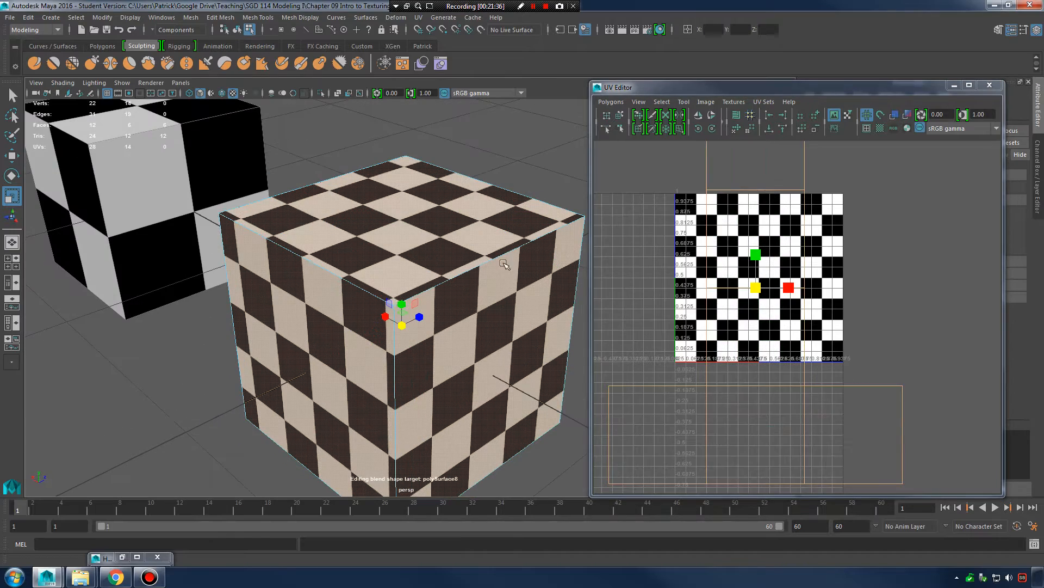
Shrink the UV layout to about two checker squares per face and move it fully inside the checker image.
left_click(730, 289)
mouse_move(760, 292)
left_mouse_down()
mouse_move(733, 299)
mouse_move(758, 282)
left_mouse_up()
key("w")
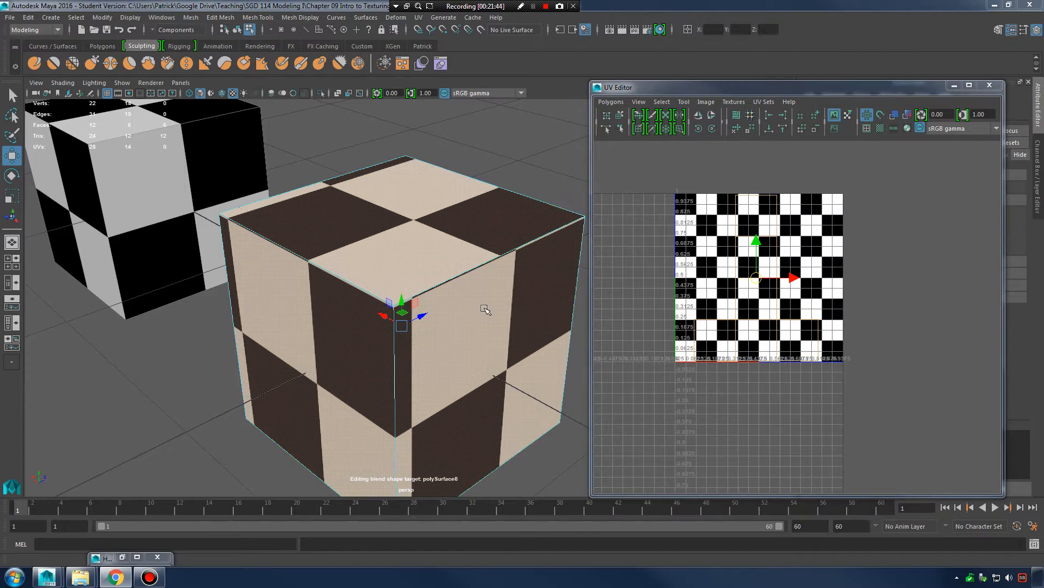
scroll(412, 270, "down", 5)
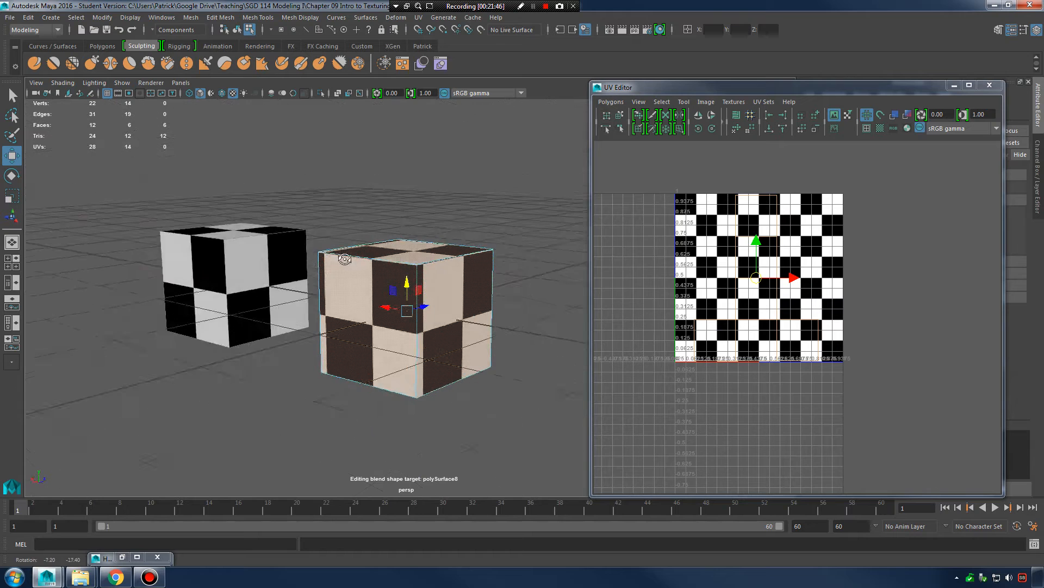
Hide the checker image in the UV Editor and shift the UV layout slightly to the right.
left_click(834, 114)
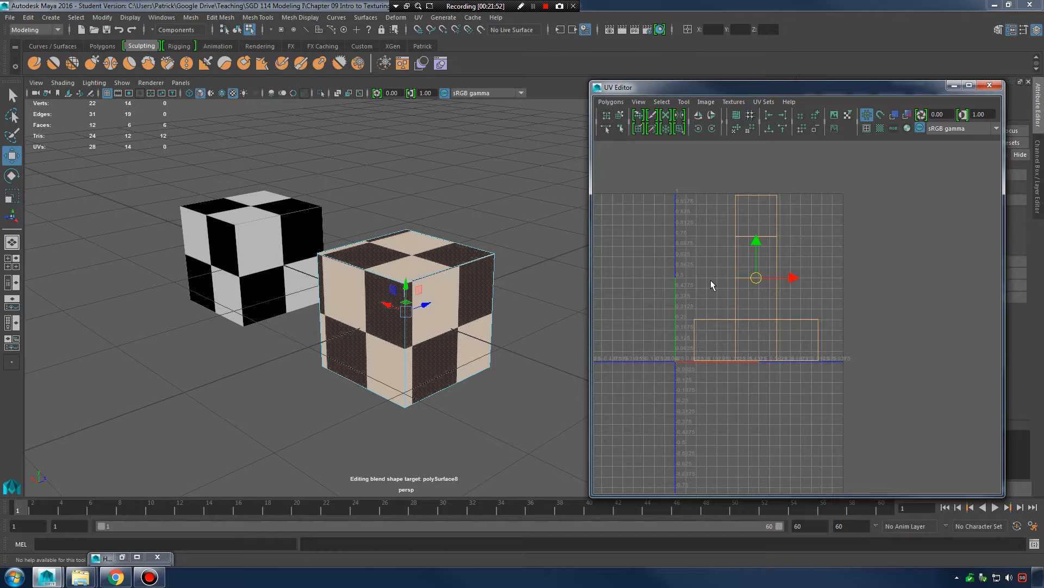
left_click_drag(756, 275, 765, 276)
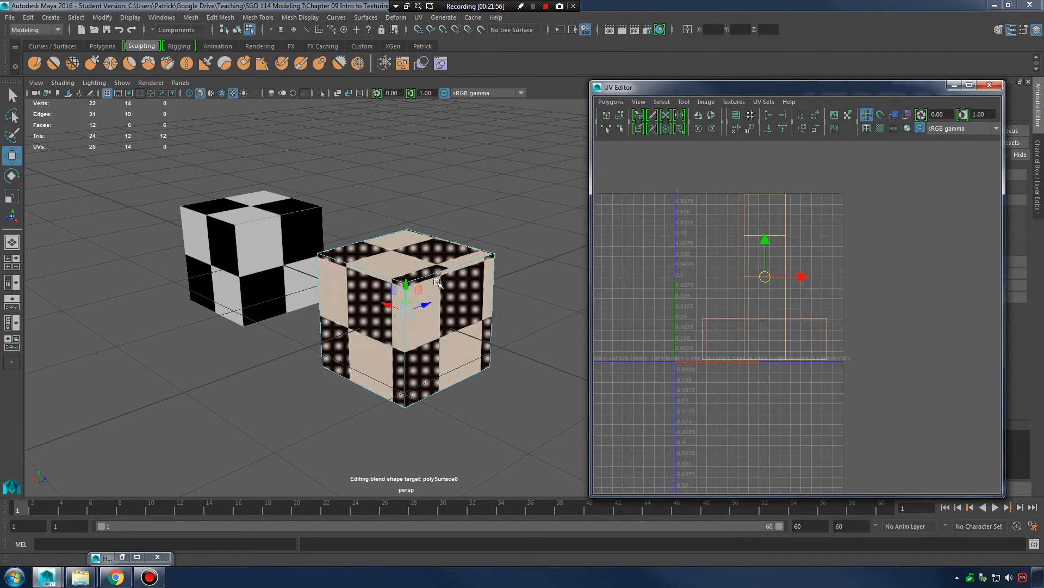
Select the edited cube as an object, select its front face, and show the viewport shaded without textures.
key("F8")
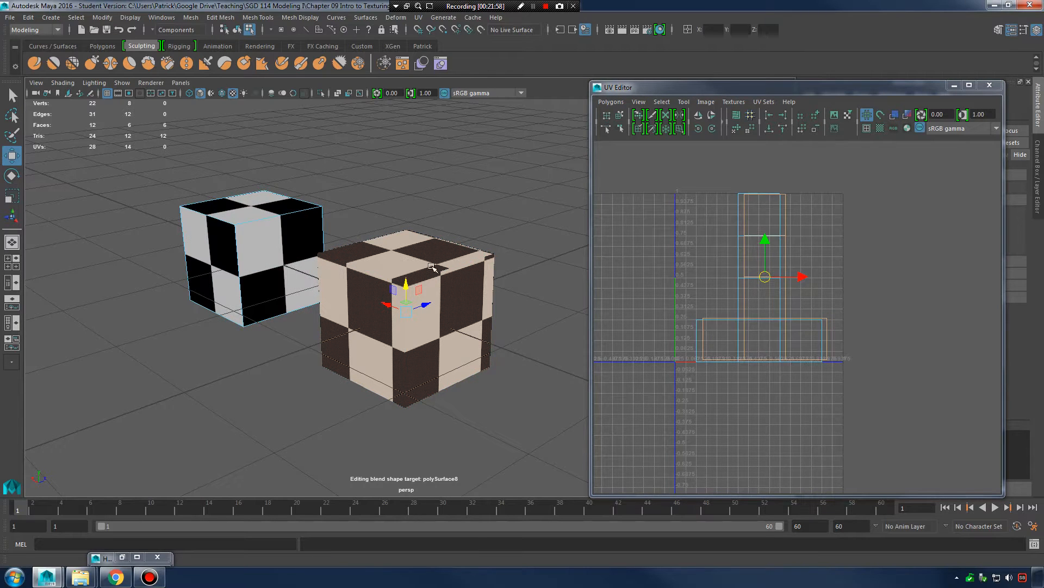
left_click(453, 259)
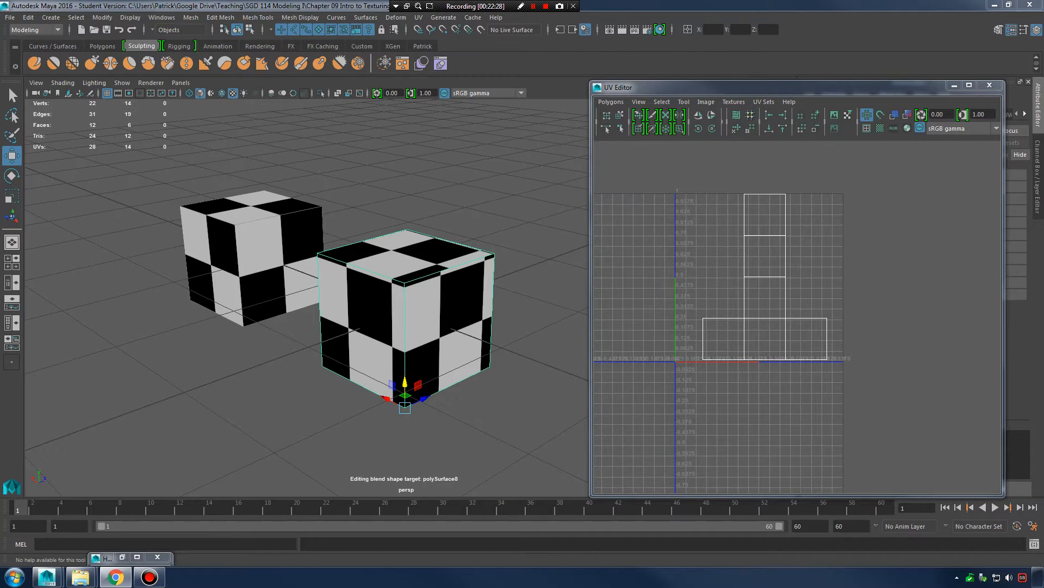
left_click(418, 18)
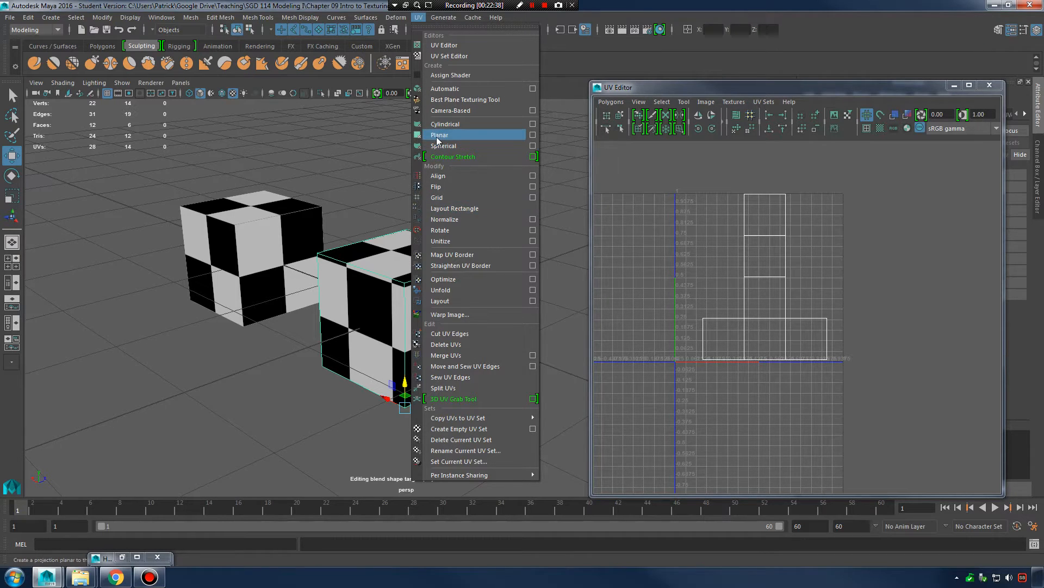
left_click(404, 216)
middle_click_drag(447, 267, 457, 238, "alt")
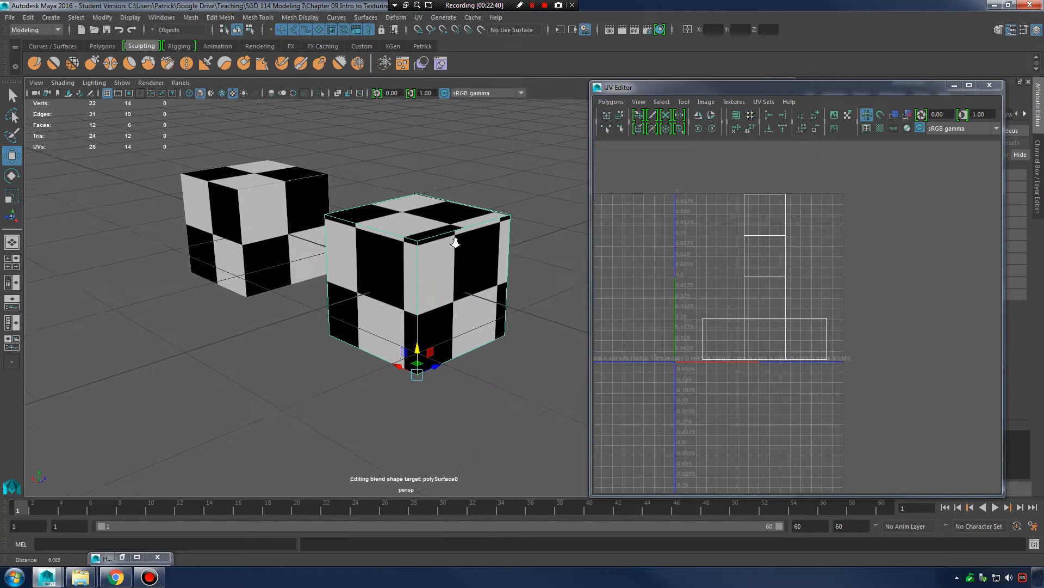
right_click_drag(457, 238, 485, 245, "alt")
left_click_drag(484, 245, 424, 233, "alt")
right_click(415, 234)
left_click(415, 263)
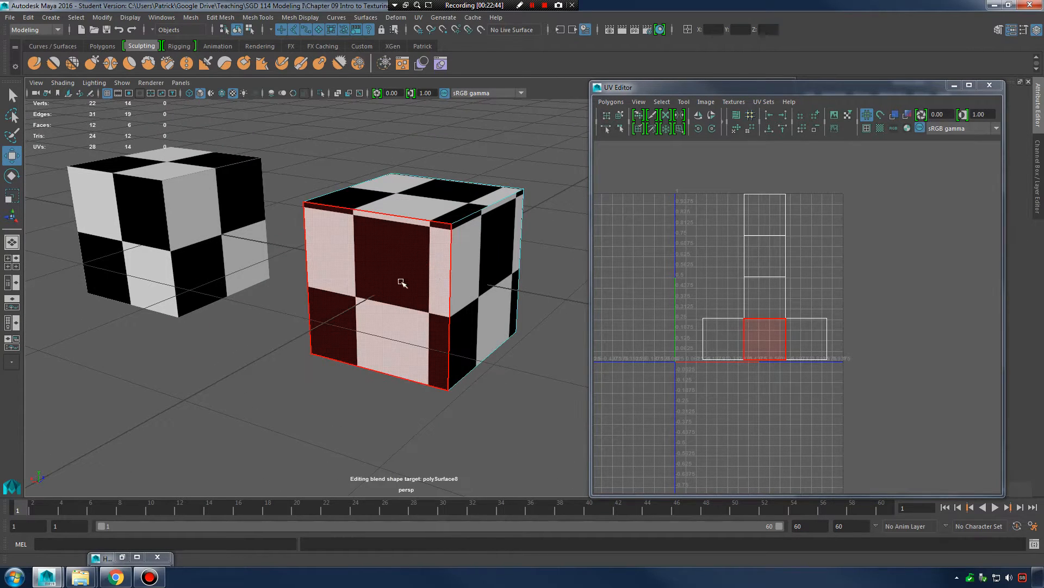
left_click(472, 291)
key("5")
mouse_move(474, 291)
left_mouse_down("alt")
mouse_move(415, 266)
mouse_move(425, 305)
left_mouse_up("alt")
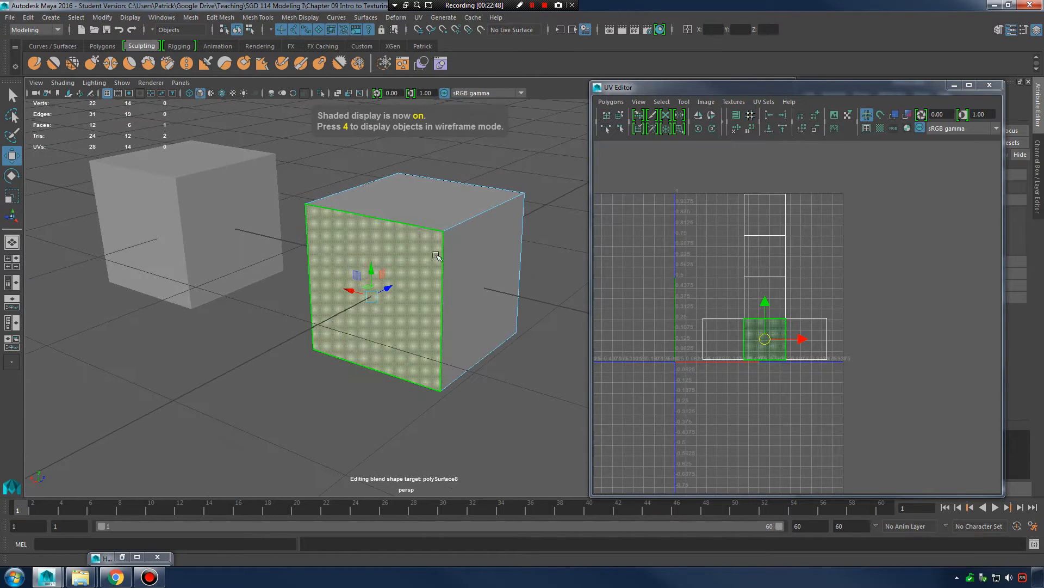
right_click_drag(472, 282, 467, 257, "alt")
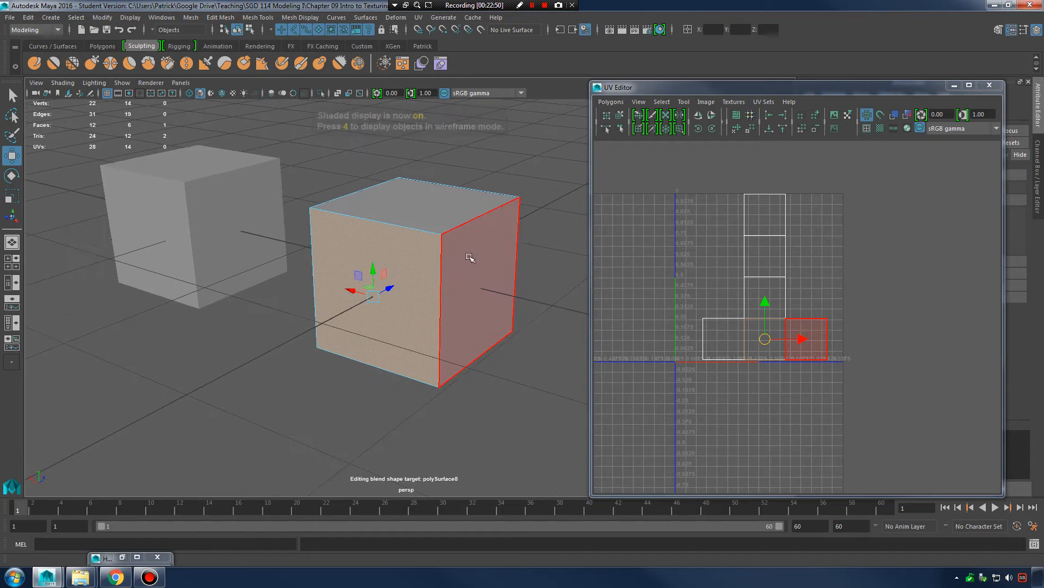
Apply a Planar UV projection to the cube's selected front face.
left_click(418, 17)
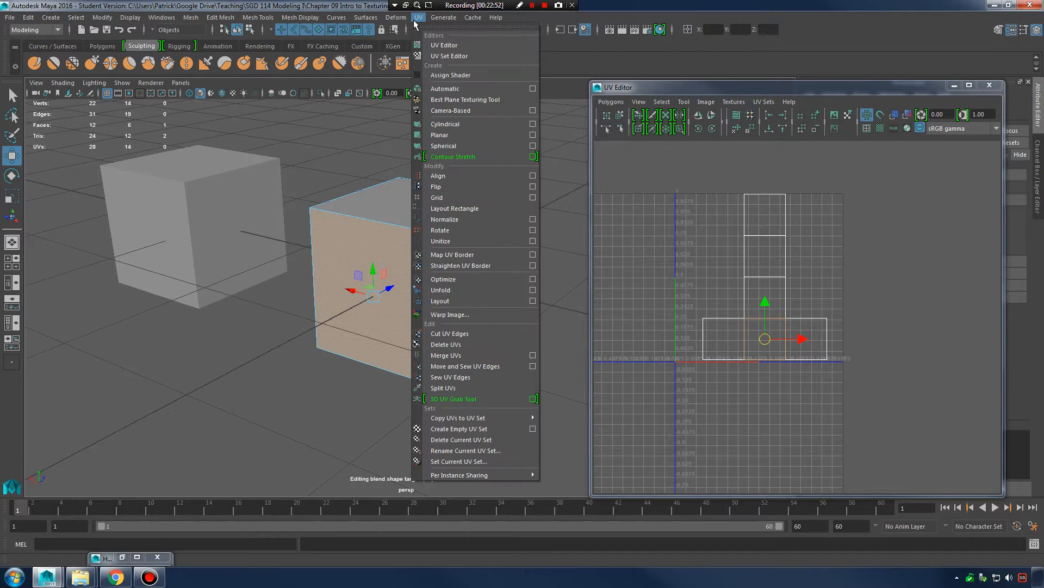
left_click(462, 135)
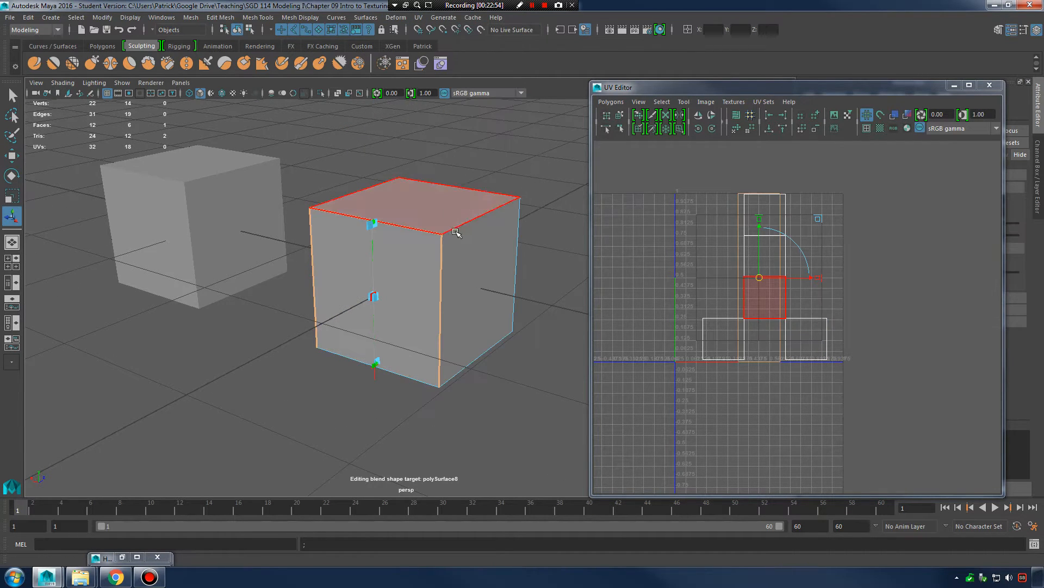
left_click_drag(455, 226, 461, 256, "alt")
right_click_drag(461, 255, 541, 264, "alt")
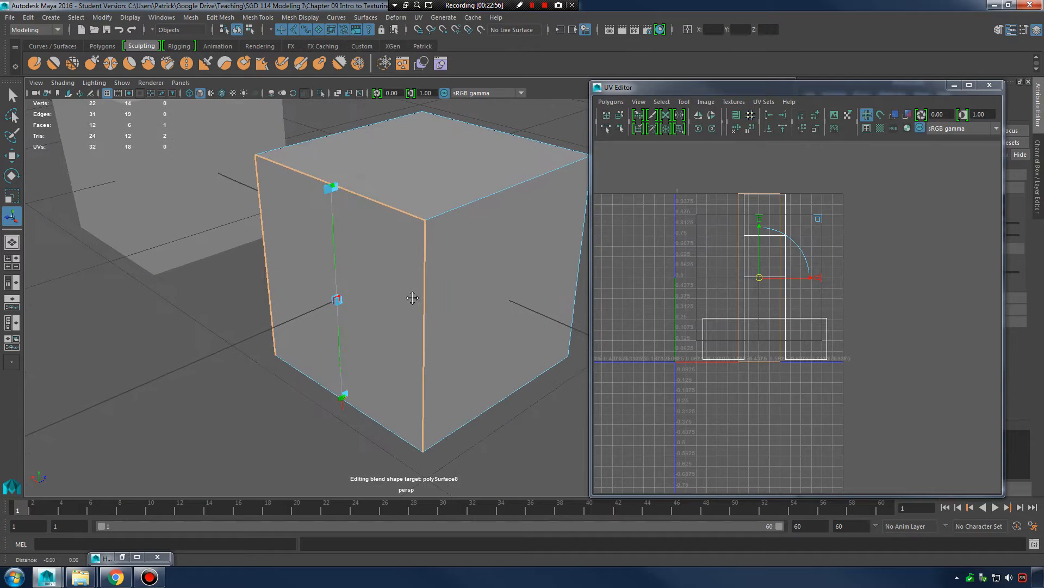
middle_click_drag(415, 297, 460, 273, "alt")
right_click_drag(414, 297, 363, 239, "alt")
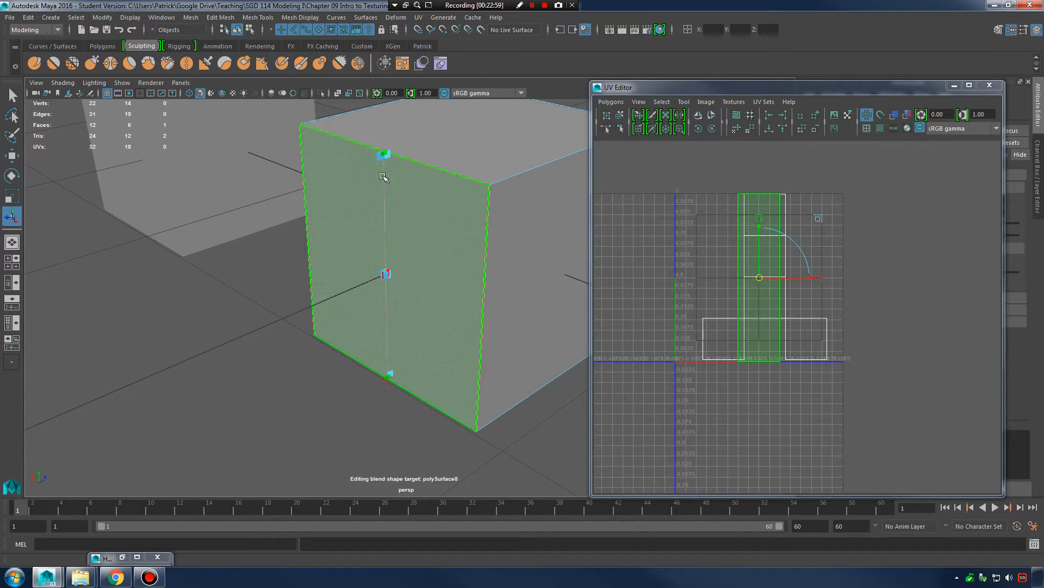
mouse_move(399, 307)
left_mouse_down("alt")
mouse_move(429, 294)
mouse_move(408, 293)
left_mouse_up("alt")
right_click_drag(467, 298, 488, 288, "alt")
left_click_drag(487, 289, 448, 259, "alt")
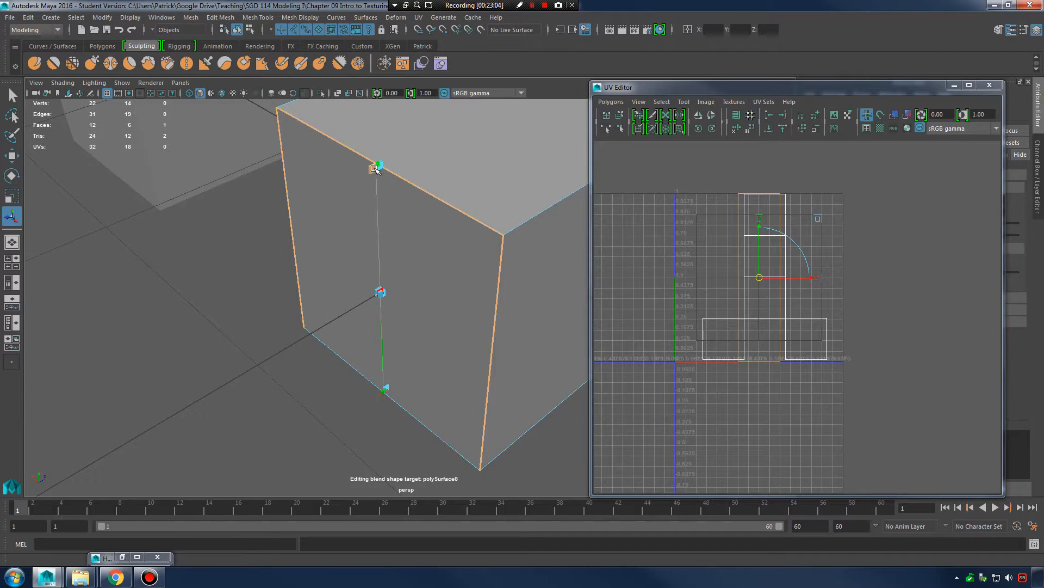
Reduce the height of the planar projection slightly with its upper handle.
left_click_drag(373, 168, 331, 202)
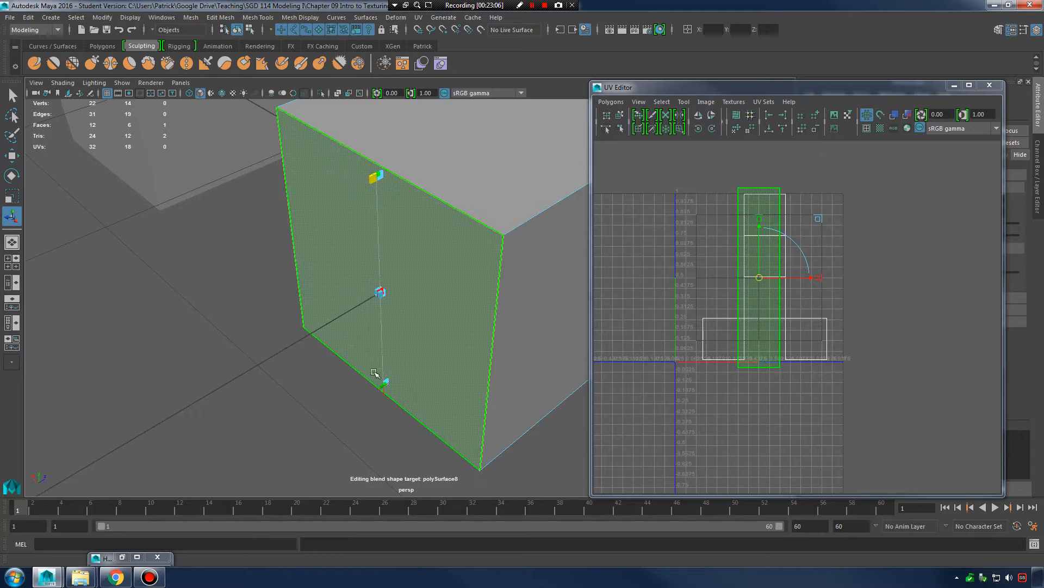
right_click_drag(497, 299, 375, 294, "alt")
left_click_drag(376, 294, 384, 267, "alt")
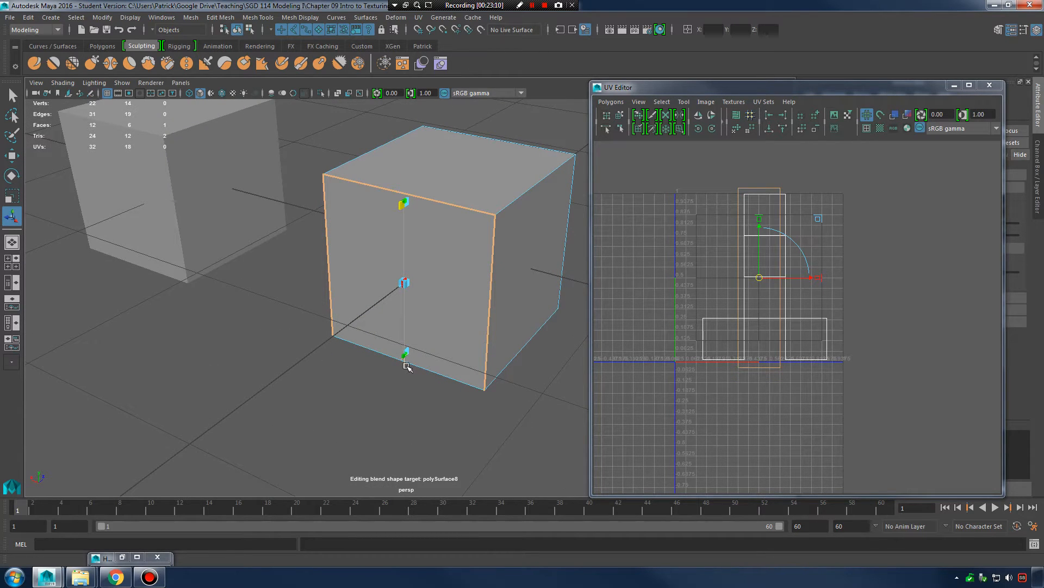
Switch the planar projection manipulator to its combined move, rotate and scale handles.
left_click(404, 358)
left_click(405, 368)
right_click_drag(422, 371, 576, 405, "alt")
middle_click_drag(446, 424, 432, 379, "alt")
left_click(389, 360)
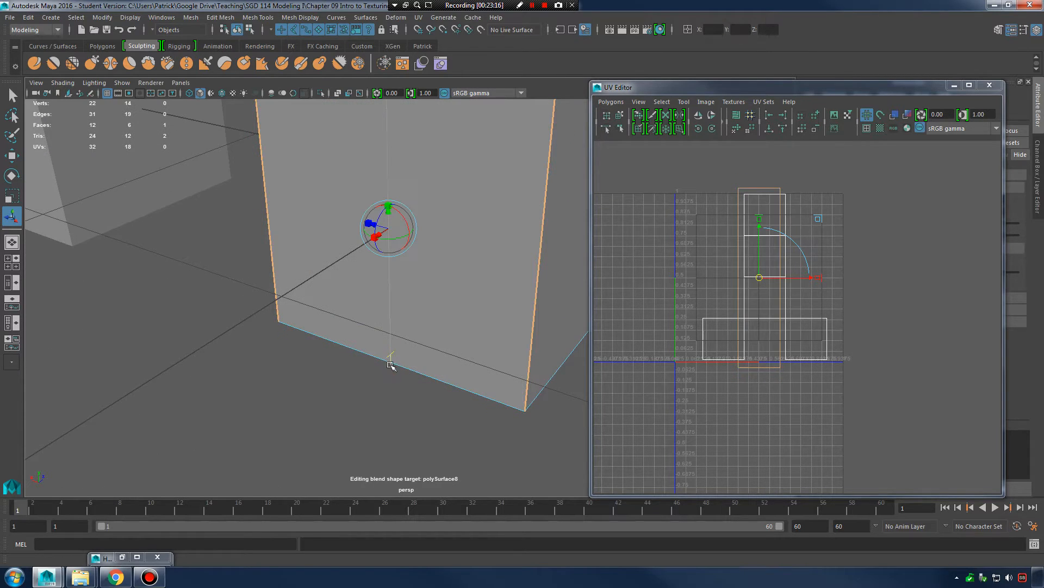
left_click(390, 362)
left_click(392, 355)
Try transforming the planar projection with the combined handles, undoing each change.
left_click_drag(403, 236, 293, 205)
key("ctrl+z")
left_click(388, 205)
key("ctrl+z")
key("ctrl+z")
mouse_move(374, 224)
left_mouse_down()
mouse_move(348, 222)
mouse_move(389, 235)
left_mouse_up()
key("ctrl+z")
right_click_drag(501, 249, 421, 285, "alt")
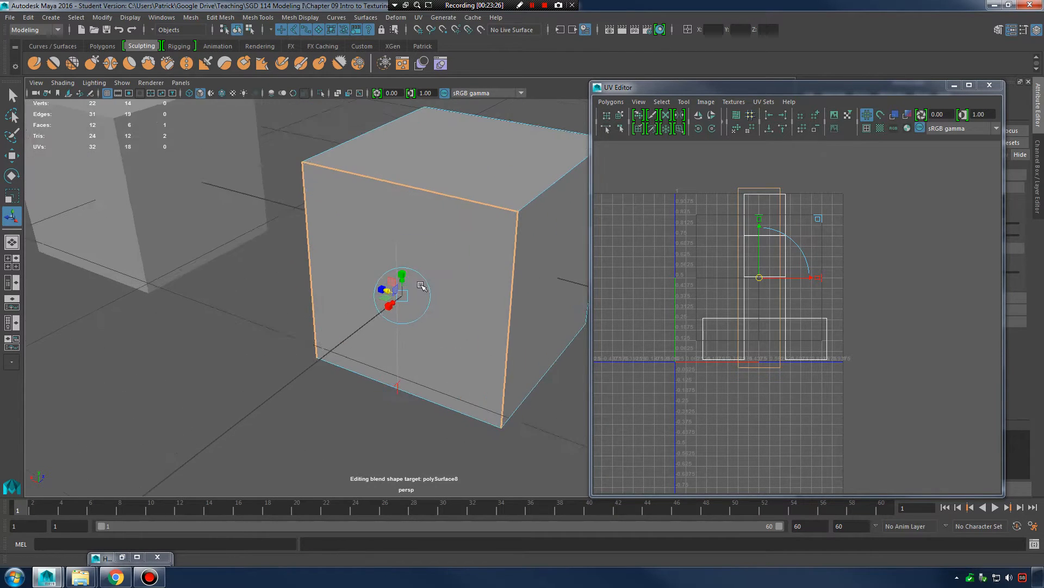
left_click_drag(421, 285, 386, 372, "alt")
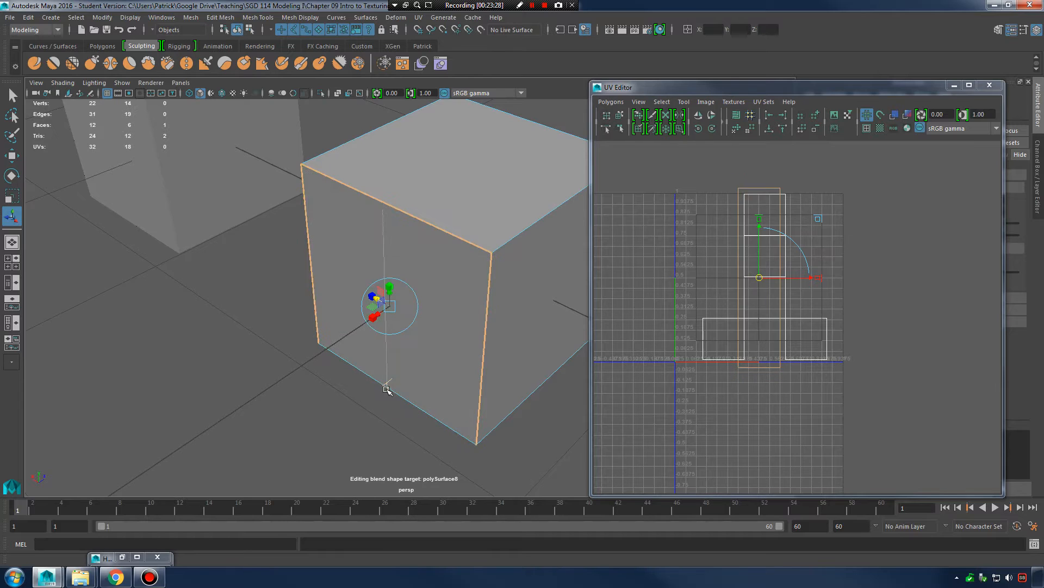
Switch back to the basic planar projection handles, try repositioning and resizing the projection, and undo the changes.
left_click(387, 386)
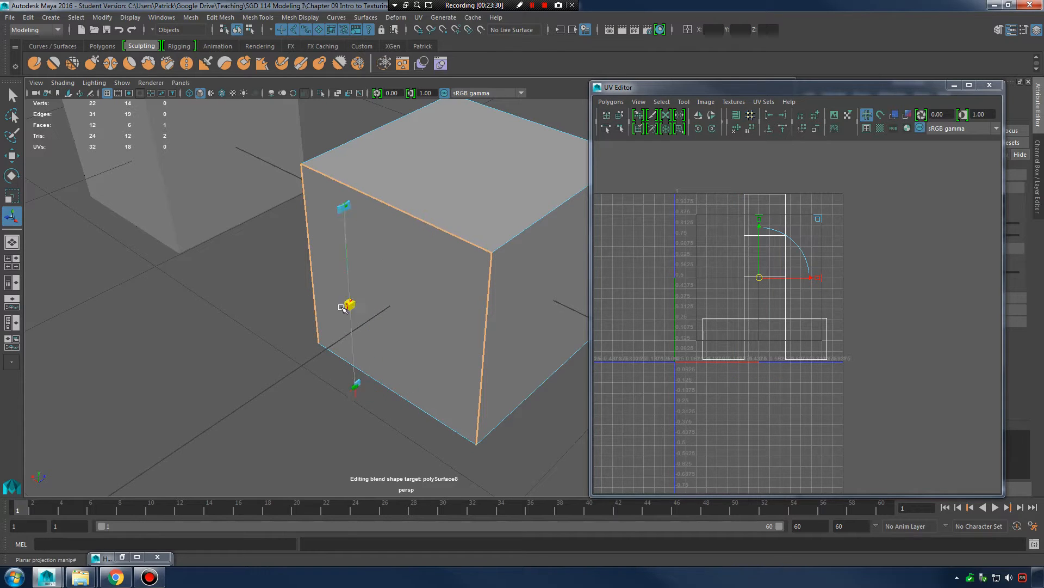
key("ctrl+z")
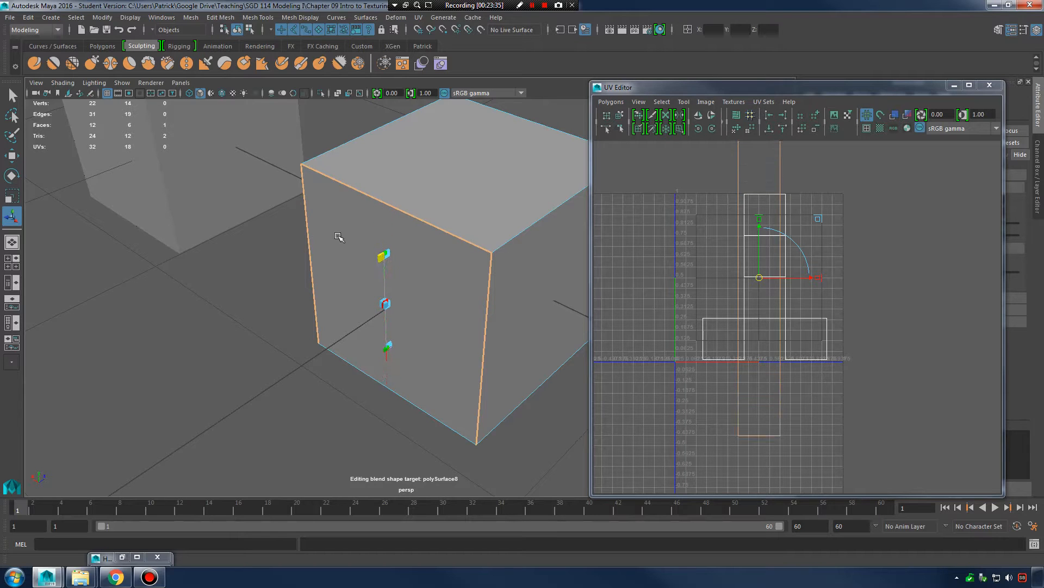
left_click_drag(399, 233, 398, 375, "alt")
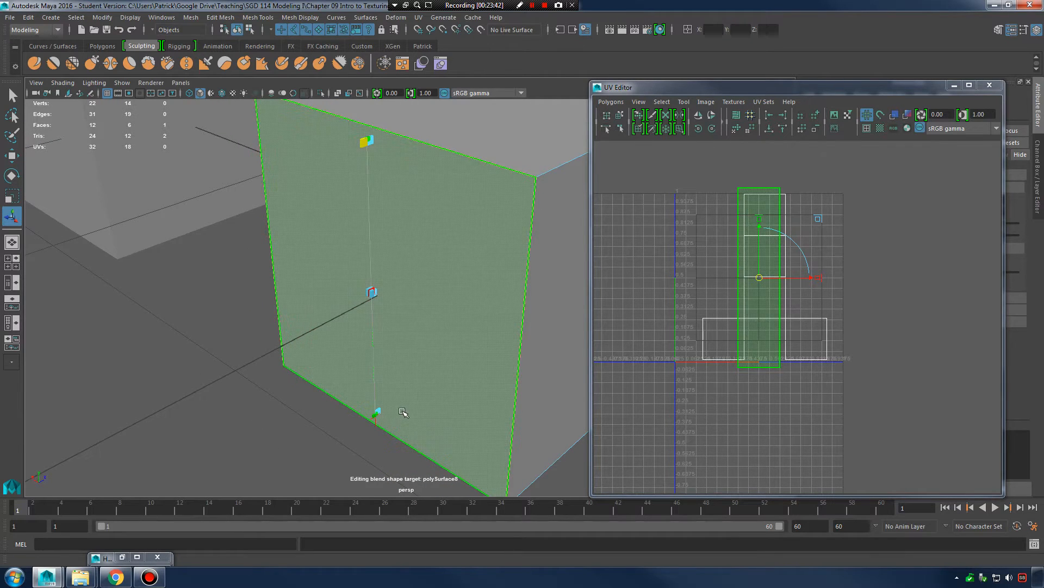
scroll(367, 291, "down", 5)
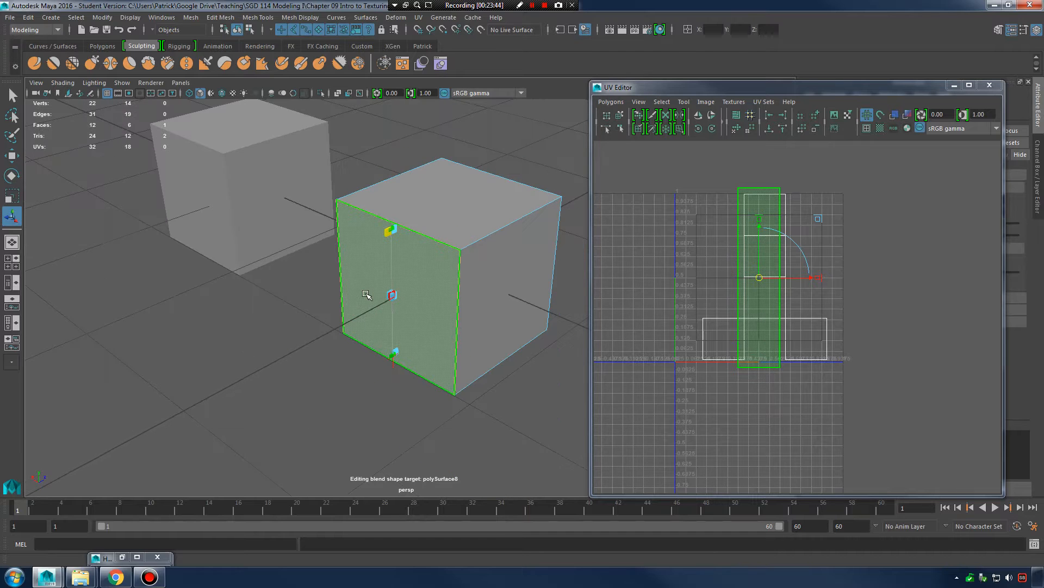
Select the four side faces of the front cube and apply a planar UV projection to them.
left_click(483, 295)
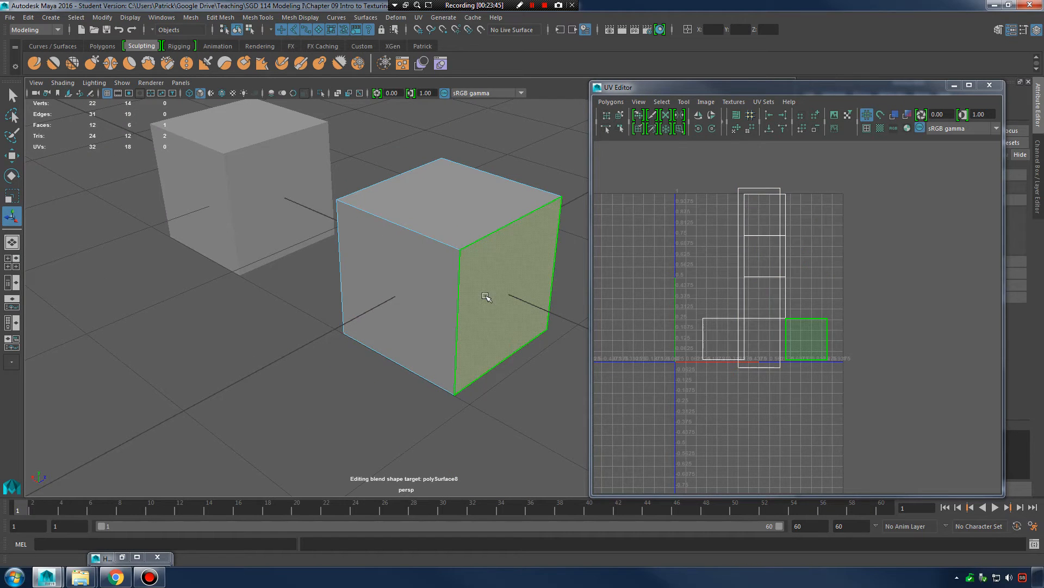
left_click(419, 291, "shift")
mouse_move(483, 343)
left_mouse_down("alt")
mouse_move(490, 337)
mouse_move(403, 347)
mouse_move(417, 326)
mouse_move(473, 334)
left_mouse_up("alt")
left_click_drag(247, 137, 501, 364)
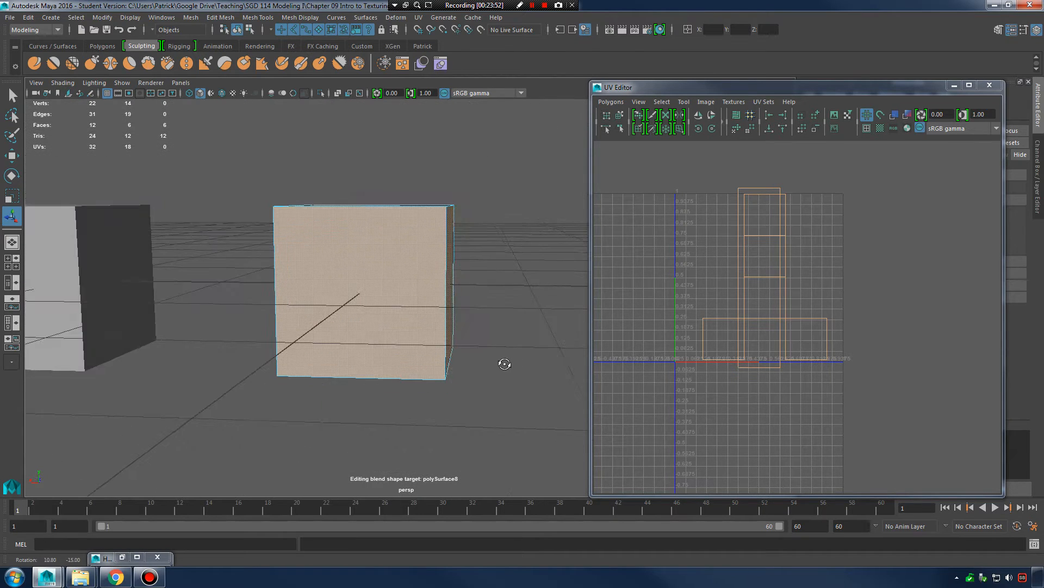
left_click(455, 305)
left_click_drag(530, 315, 542, 319, "alt")
left_click_drag(234, 301, 547, 294)
left_click_drag(544, 297, 533, 326, "alt")
left_click(418, 18)
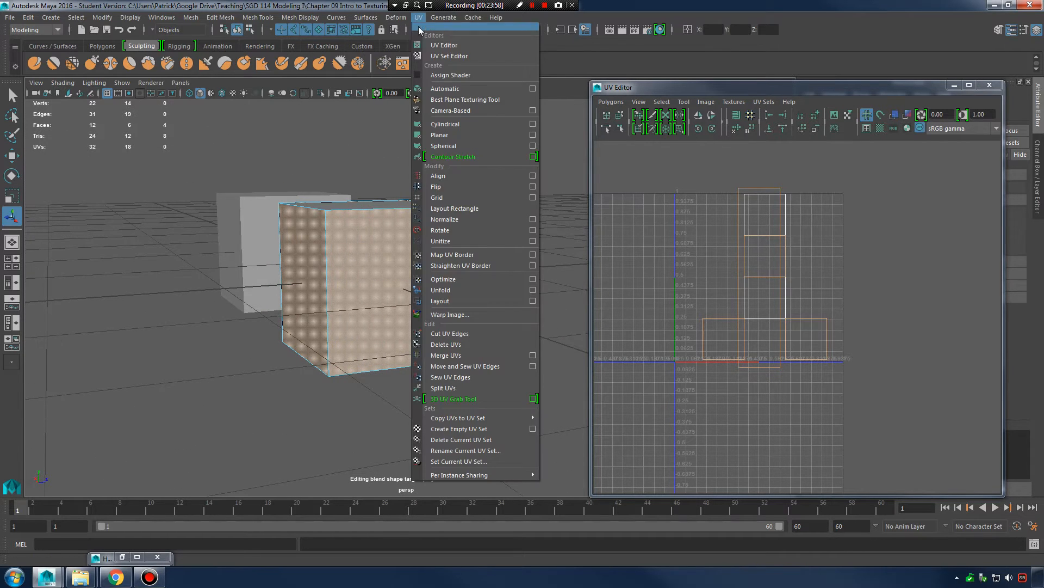
left_click(465, 139)
Move the planar projection away from the cube along one axis and examine its plane against the side faces.
mouse_move(419, 305)
left_mouse_down("alt")
mouse_move(375, 310)
mouse_move(426, 323)
left_mouse_up("alt")
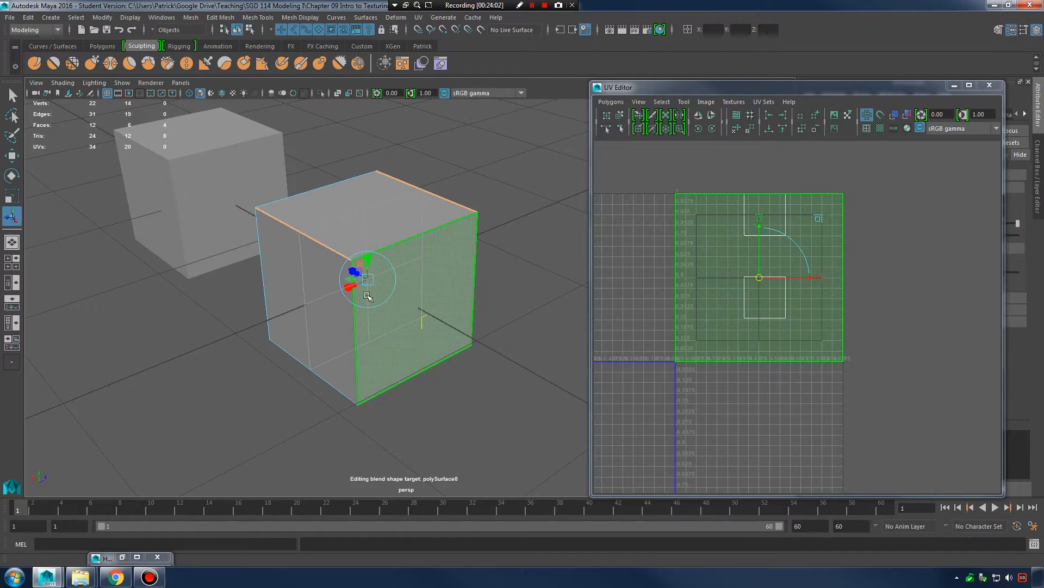
left_click_drag(351, 287, 228, 347)
left_click_drag(299, 327, 226, 349, "alt")
middle_click_drag(226, 348, 318, 312, "alt")
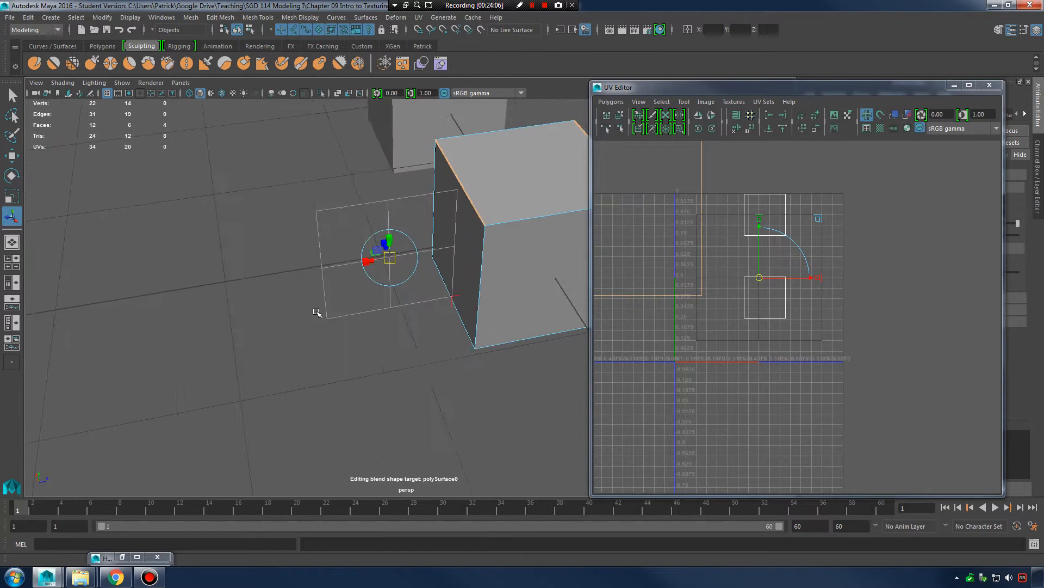
right_click_drag(317, 312, 490, 250, "alt")
middle_click_drag(489, 250, 464, 311, "alt")
left_click_drag(463, 310, 299, 232, "alt")
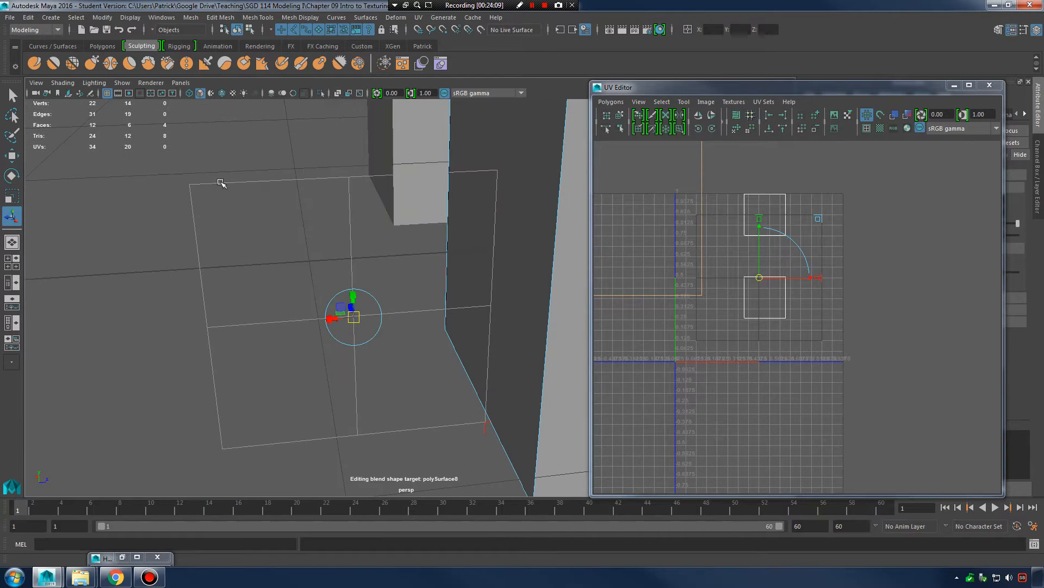
left_click_drag(473, 161, 259, 241, "alt")
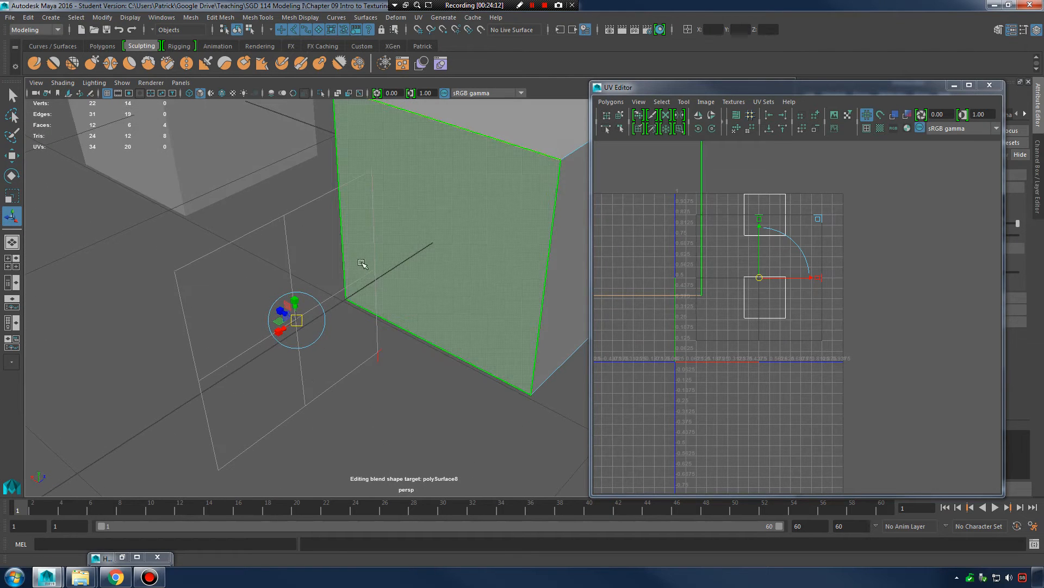
left_click_drag(361, 264, 287, 310, "alt")
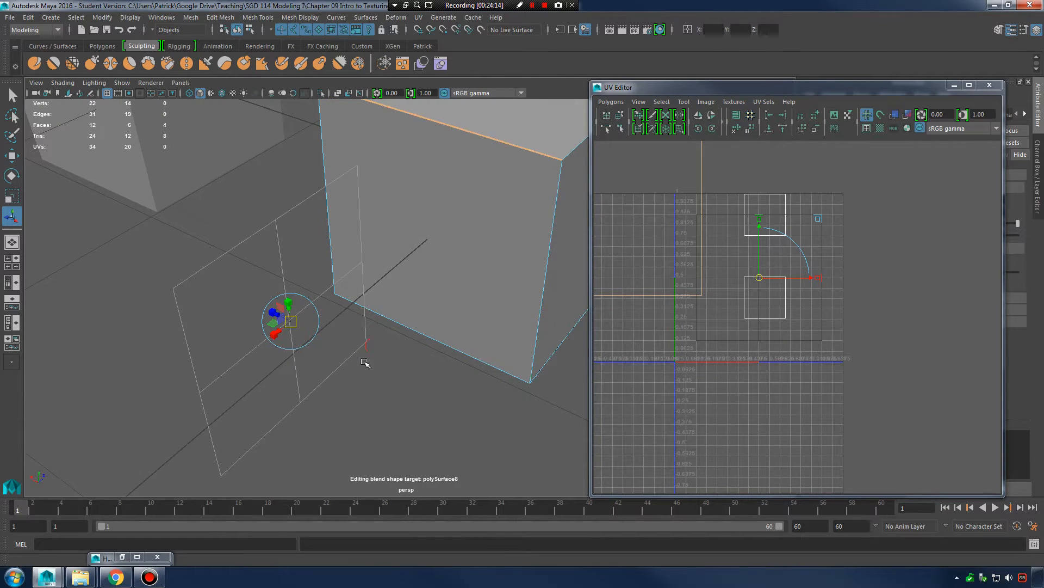
left_click_drag(396, 328, 322, 351, "alt")
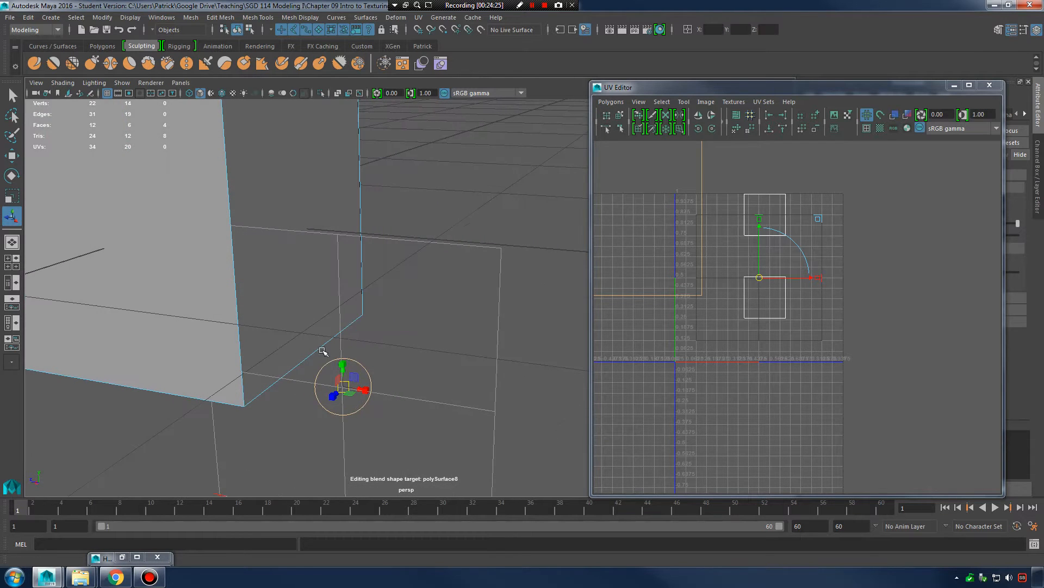
Clear the selection, reselect the cube's four side faces and apply a new planar projection to them.
scroll(478, 306, "down", 5)
left_click_drag(459, 288, 408, 309, "alt")
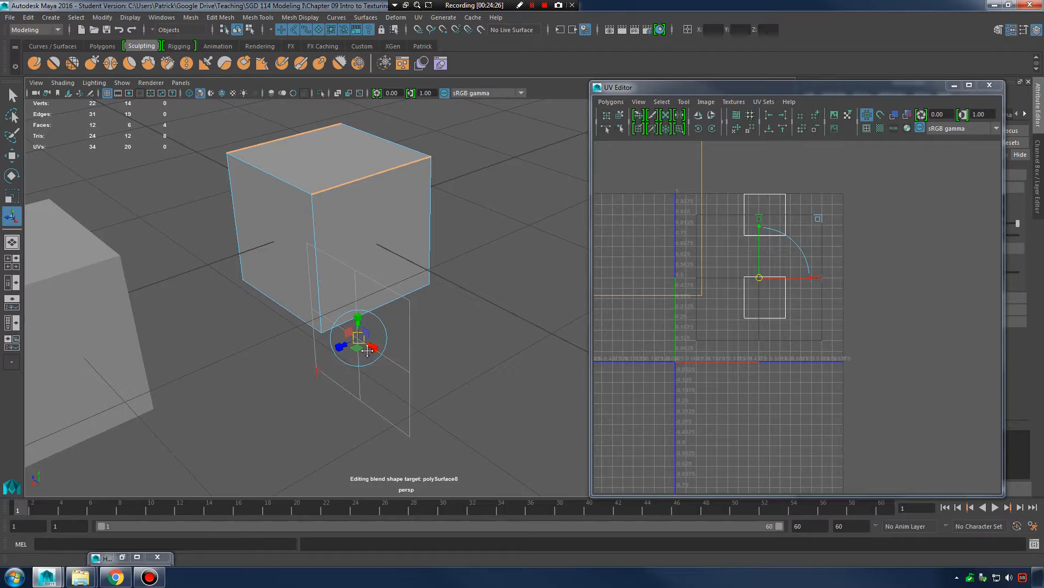
middle_click_drag(368, 351, 396, 331, "alt")
left_click(332, 364)
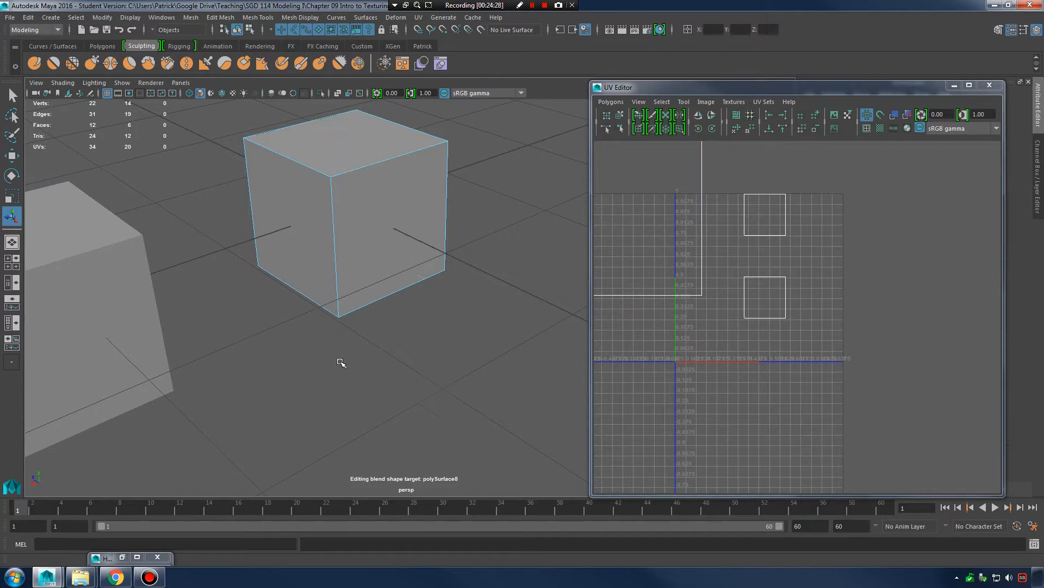
left_click(377, 201)
left_click_drag(393, 218, 375, 212, "alt")
left_click(311, 219, "shift")
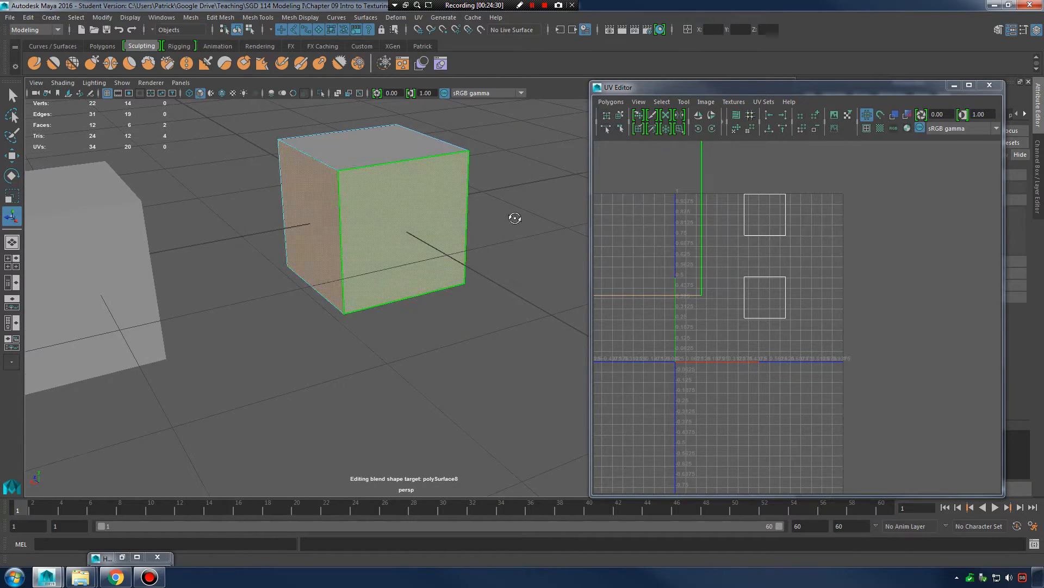
left_click_drag(515, 217, 409, 250, "alt")
left_click(441, 246, "shift")
left_click(422, 17)
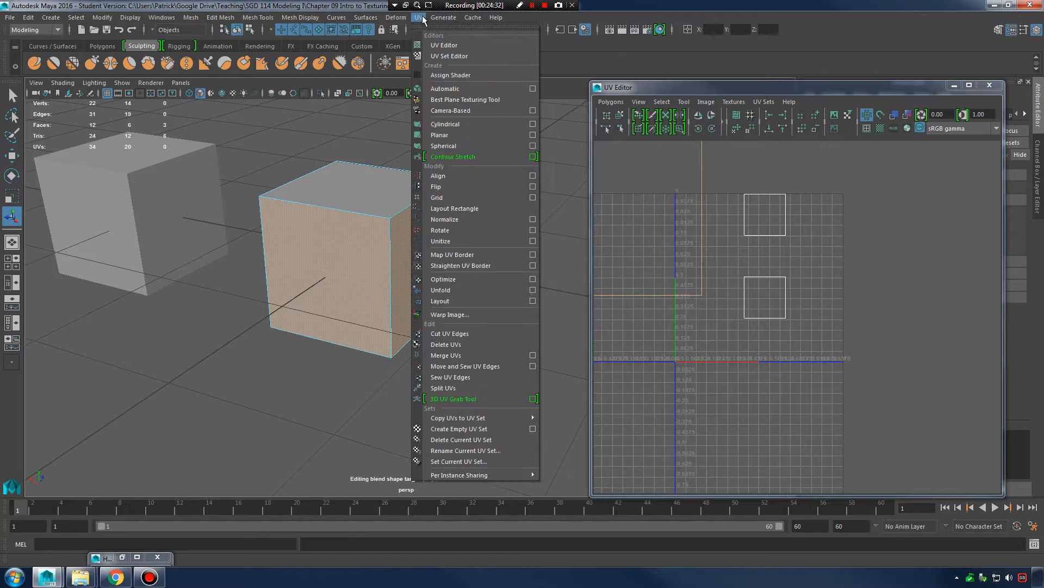
left_click(440, 135)
Move the planar projection outside the cube and rotate it about its vertical axis so it faces the sides at an angle.
left_click_drag(446, 267, 289, 339, "alt")
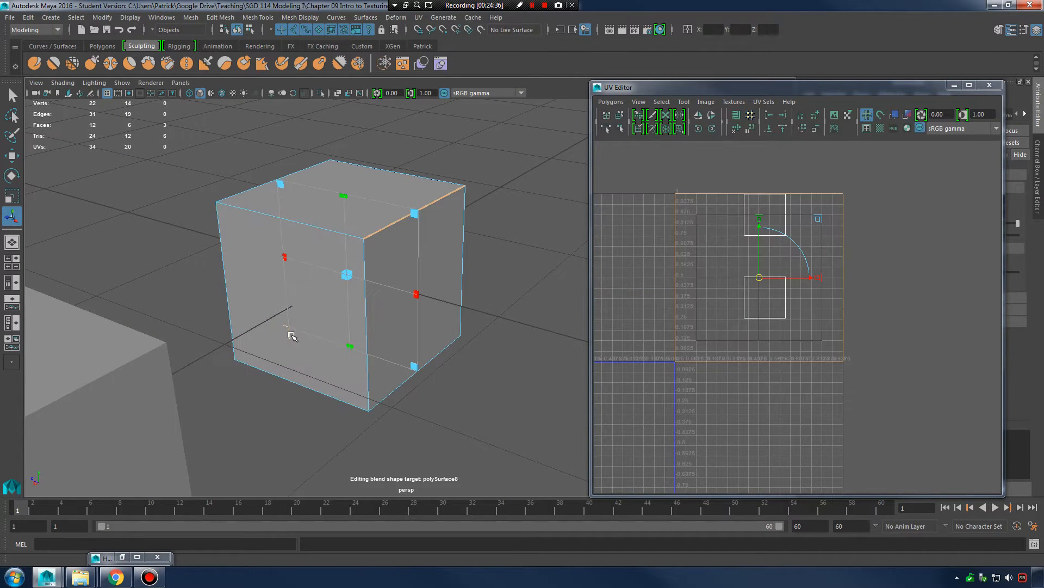
left_click_drag(361, 279, 560, 270)
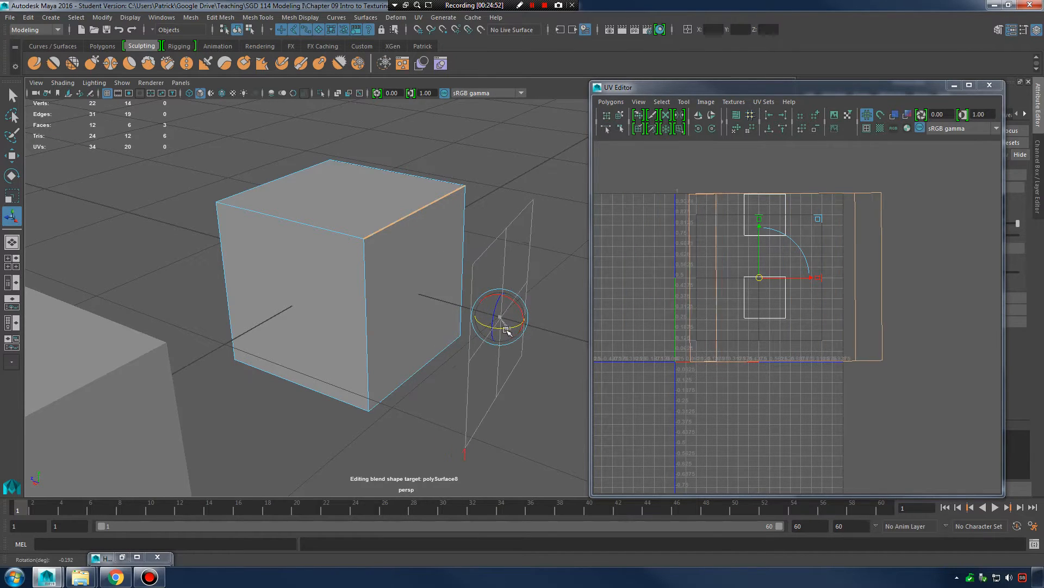
left_click_drag(503, 330, 319, 369)
left_click_drag(318, 369, 405, 305, "alt")
right_click_drag(406, 305, 504, 324, "alt")
middle_click_drag(441, 305, 495, 364, "alt")
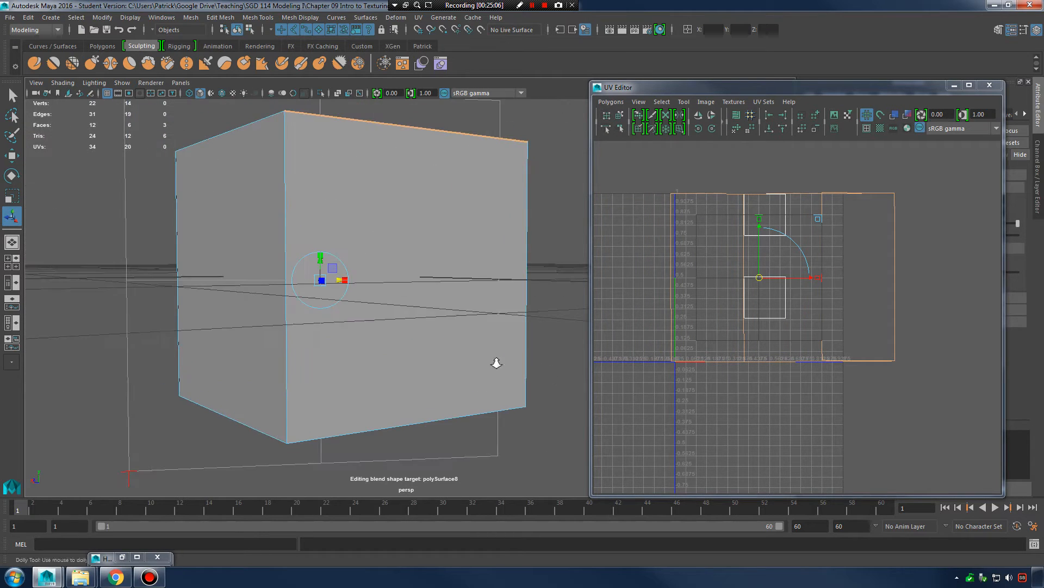
left_click_drag(495, 364, 479, 348, "alt")
middle_click_drag(479, 349, 501, 344, "alt")
left_click_drag(501, 343, 462, 318, "alt")
Select individual side faces of the cube to examine how each one is laid out in UV space.
left_click(470, 317)
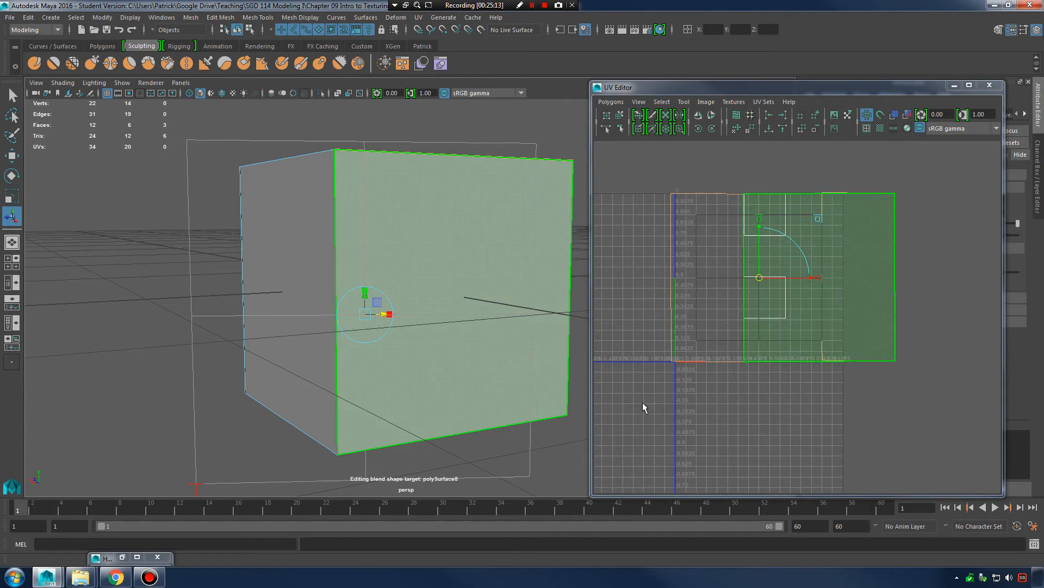
left_click(296, 212)
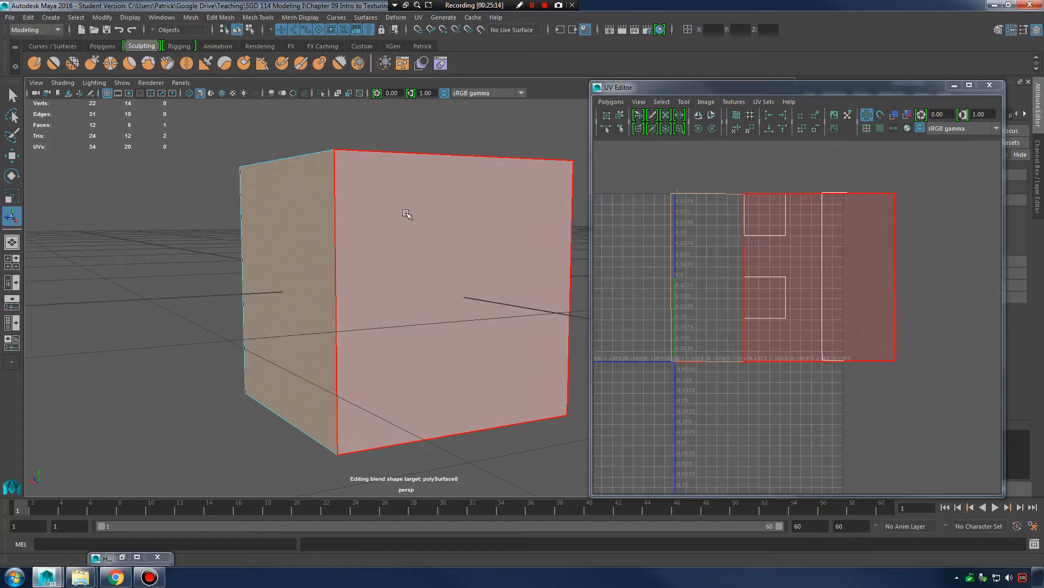
left_click(424, 218)
left_click_drag(567, 305, 470, 277, "alt")
key("ctrl+z")
left_click(419, 247)
Select the cube's four side faces again and apply a planar projection to them.
left_click(335, 279)
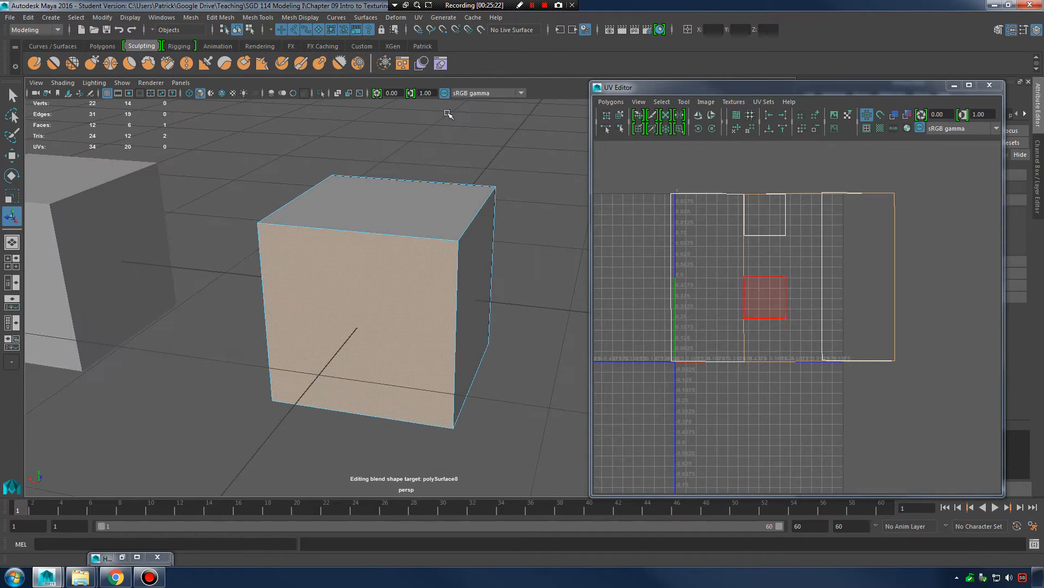
left_click(473, 281, "shift")
left_click_drag(385, 301, 431, 302, "alt")
left_click(377, 293, "shift")
left_click(419, 17)
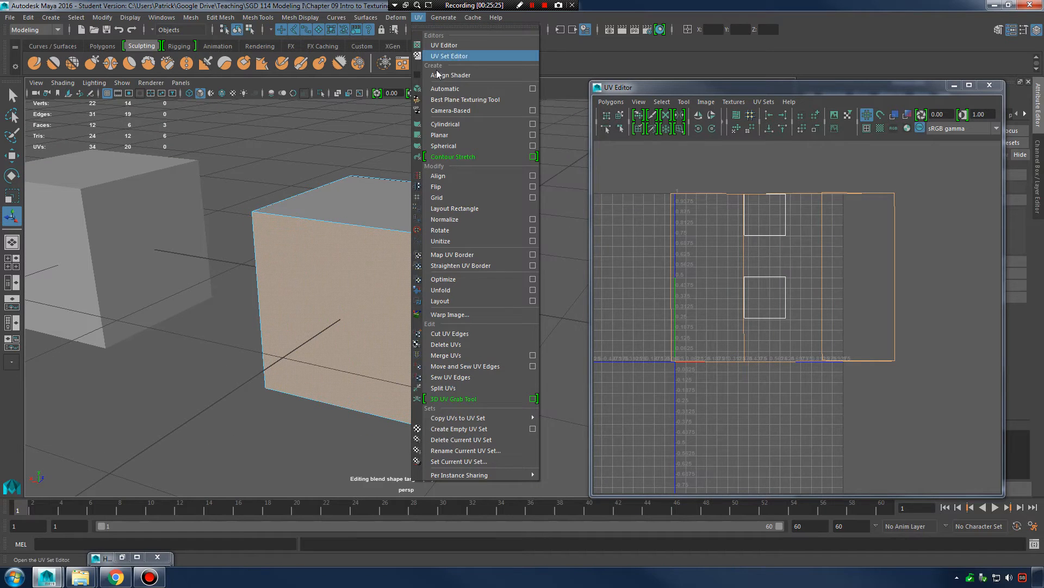
left_click(463, 135)
Try moving the planar projection away from the cube with the combined handles, and undo the changes.
left_click_drag(462, 241, 461, 243, "alt")
left_click(444, 333)
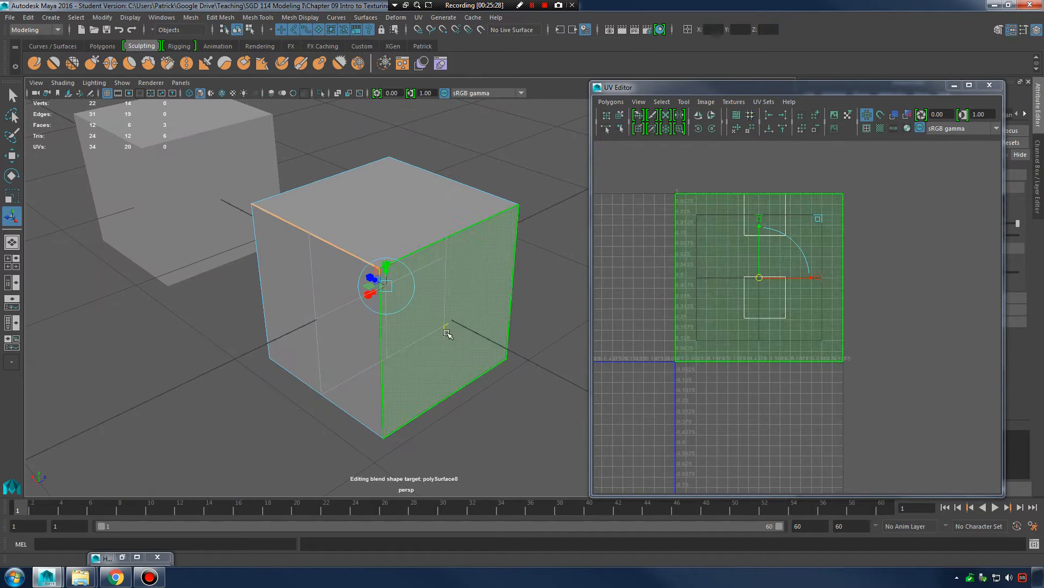
left_click_drag(379, 293, 218, 374)
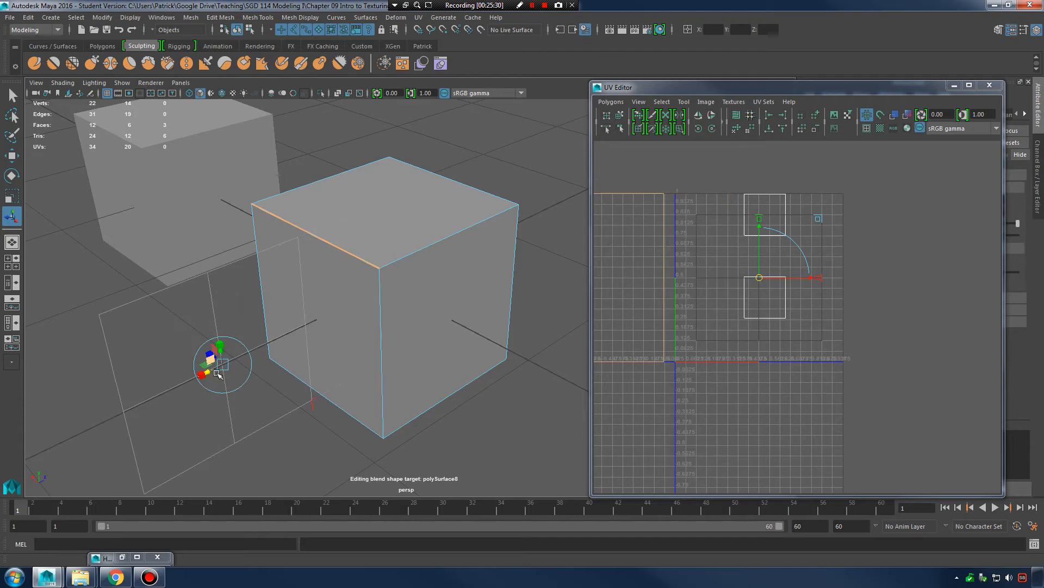
key("e")
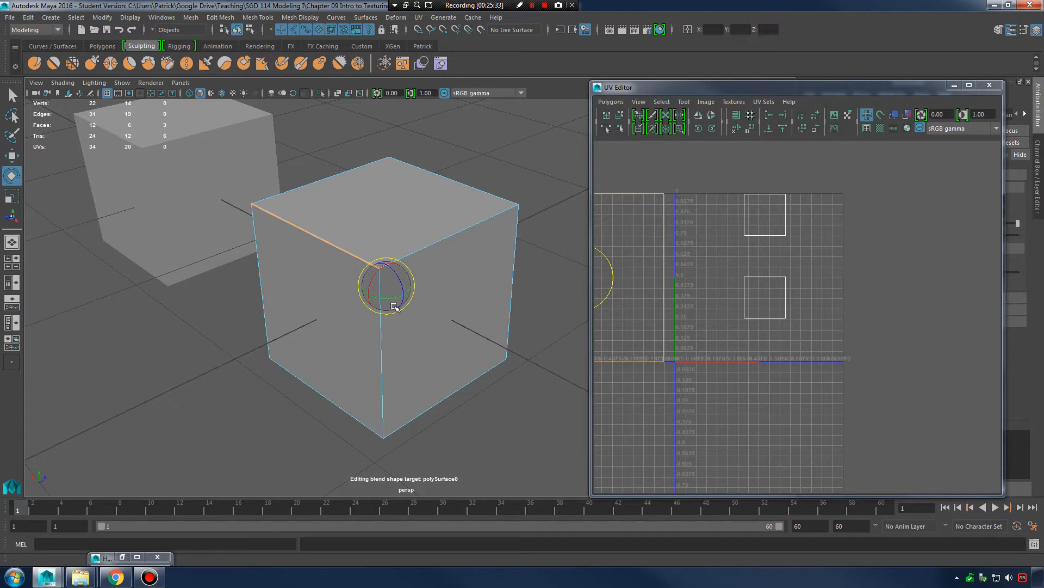
key("ctrl+z")
key("ctrl+z")
Reapply the planar projection to the four side faces, move it outside the cube and rotate it about its vertical axis.
left_click(418, 18)
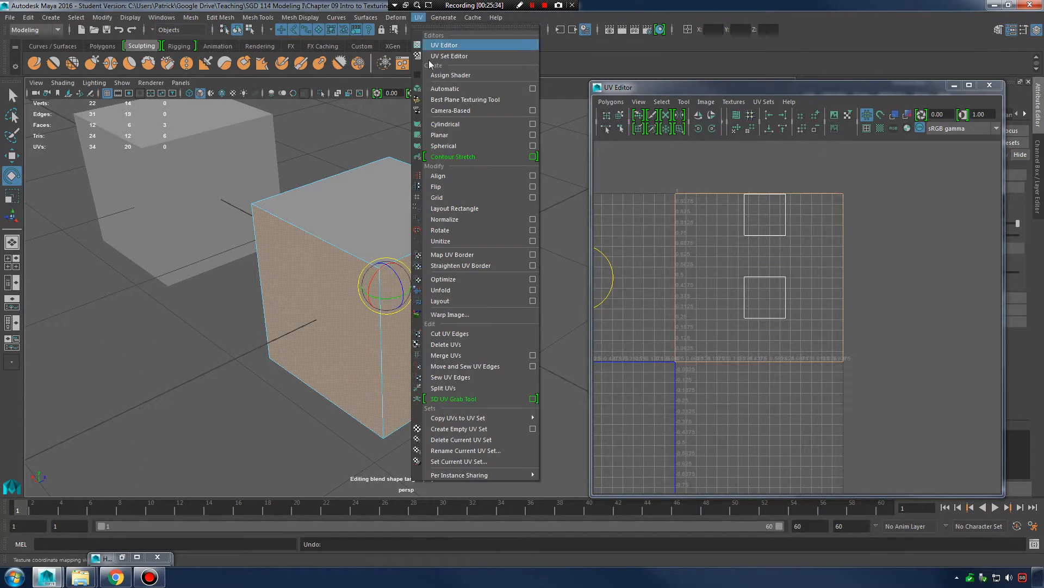
left_click(460, 137)
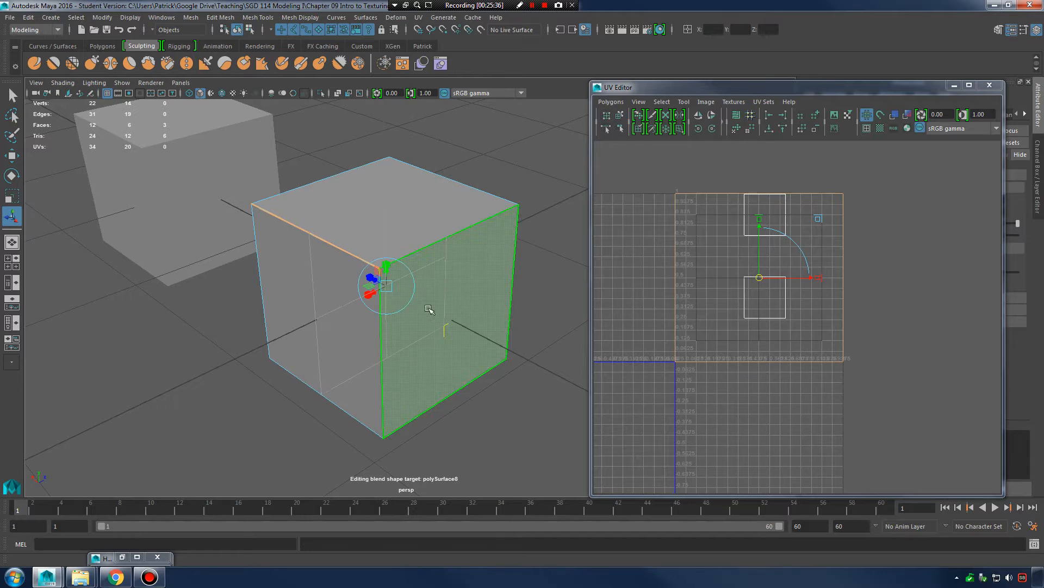
left_click_drag(378, 292, 298, 357)
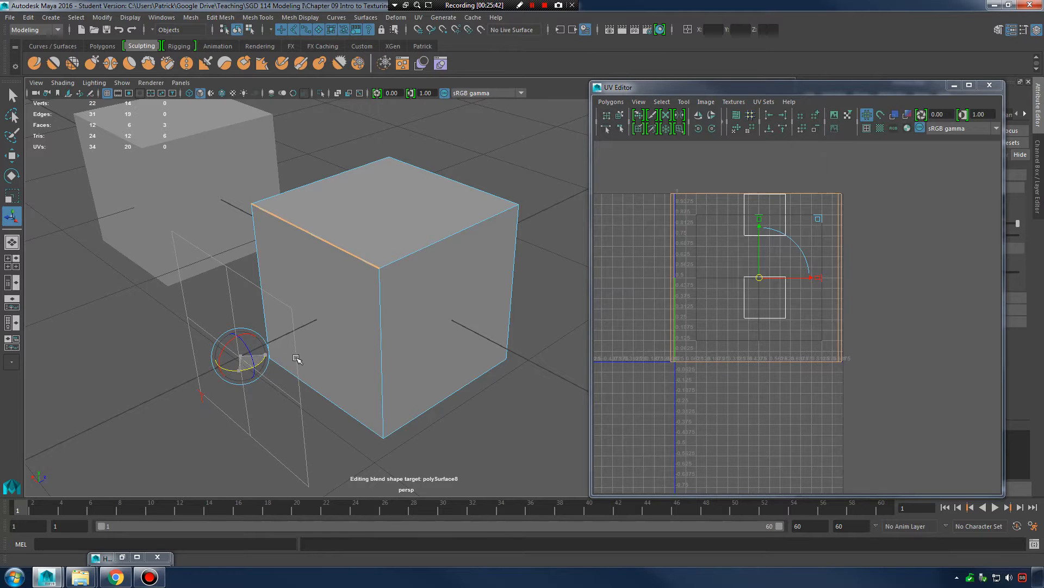
left_click_drag(341, 329, 482, 325, "alt")
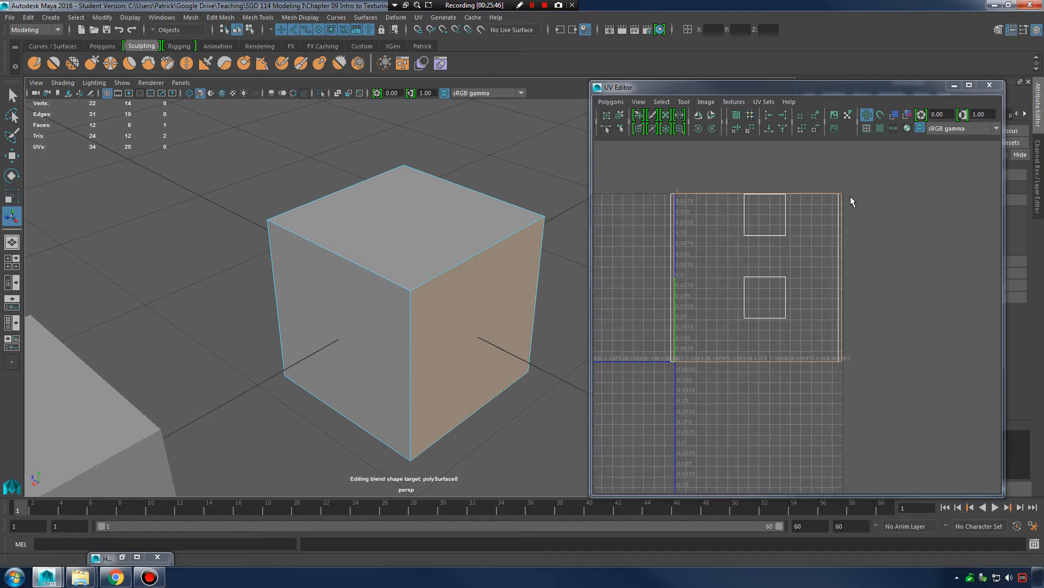
Try moving a corner UV and the overlapping side-face UVs in the UV Editor, undoing each move.
mouse_move(852, 202)
right_mouse_down()
mouse_move(884, 203)
mouse_move(846, 207)
right_mouse_up()
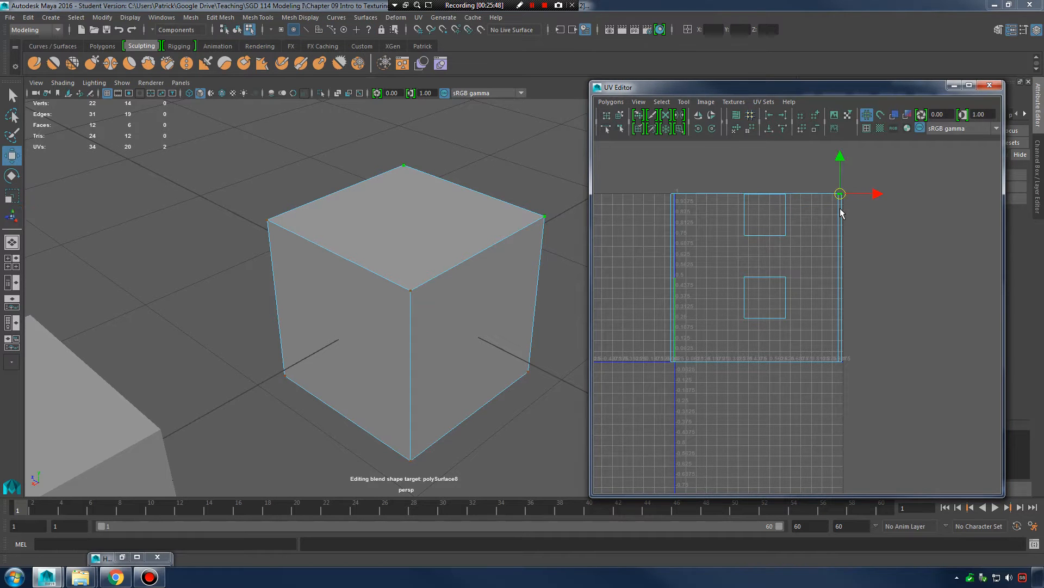
left_click_drag(840, 194, 851, 201)
key("ctrl+z")
right_click_drag(844, 203, 809, 189)
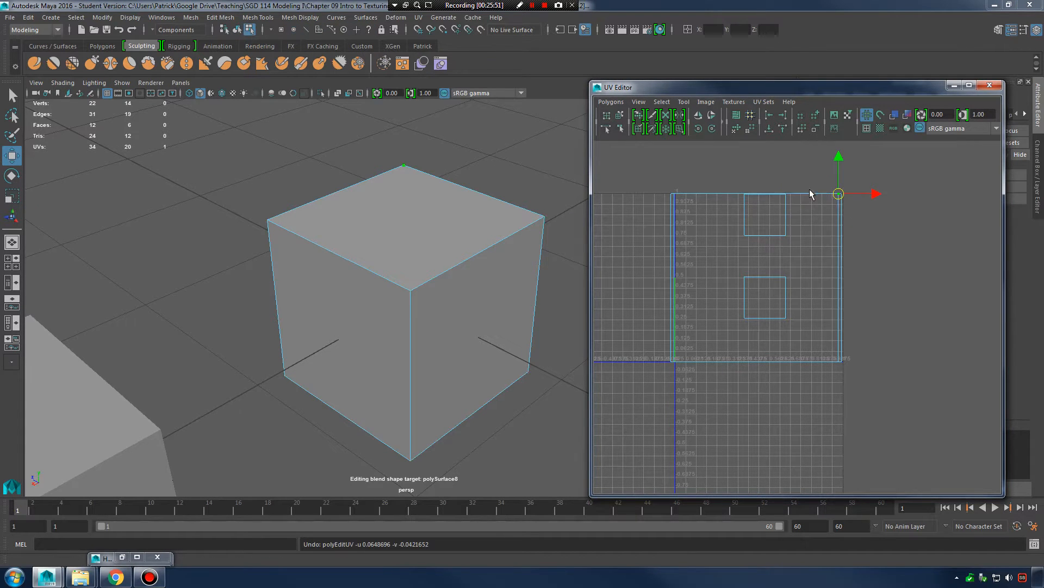
mouse_move(756, 277)
left_mouse_down()
mouse_move(779, 243)
mouse_move(733, 296)
mouse_move(744, 269)
left_mouse_up()
key("ctrl+z")
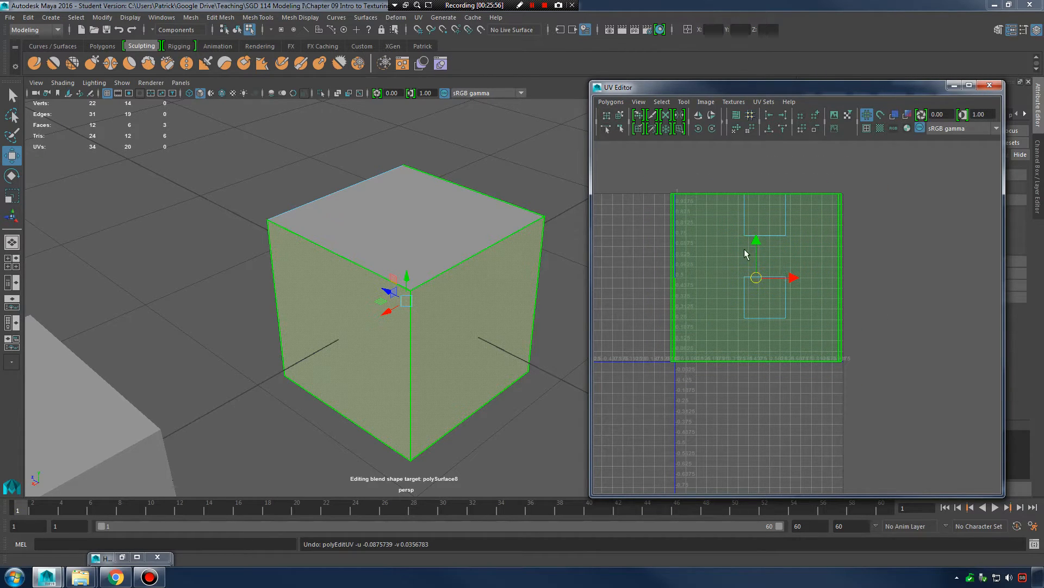
left_click(859, 234)
right_click(859, 234)
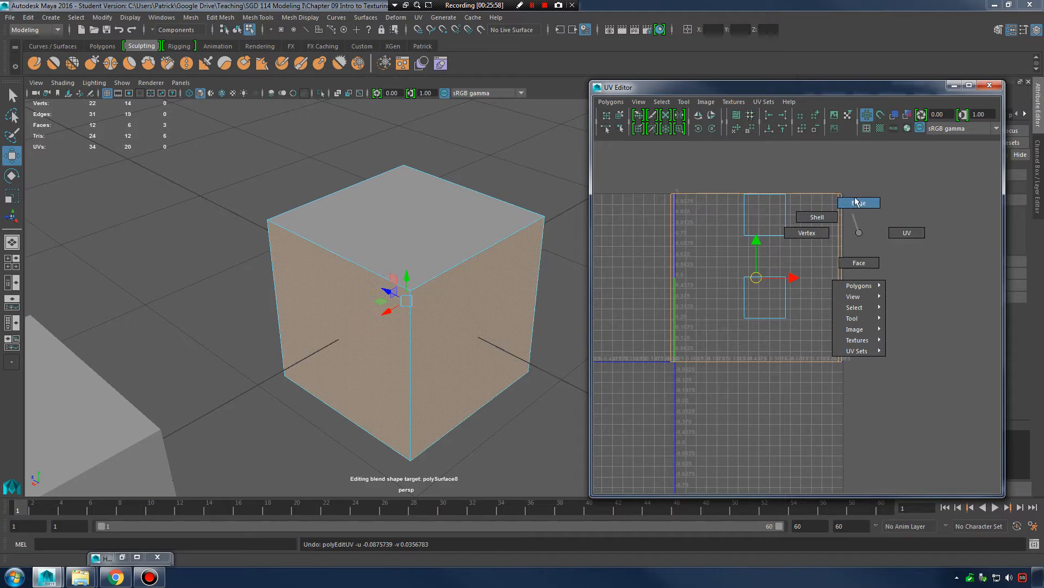
left_click(859, 233)
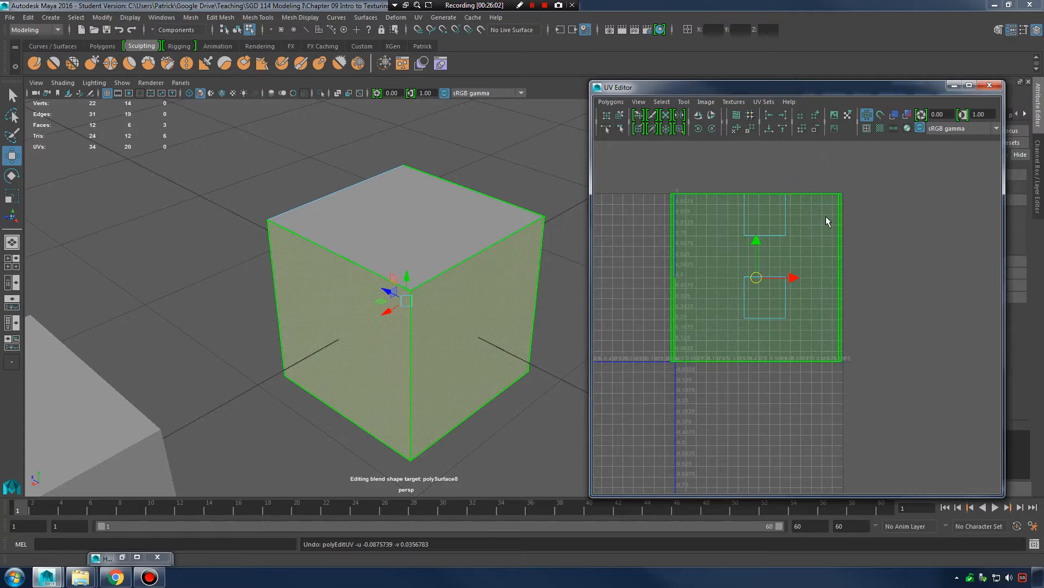
mouse_move(412, 302)
left_mouse_down("alt")
mouse_move(345, 292)
mouse_move(416, 296)
mouse_move(428, 318)
mouse_move(484, 318)
mouse_move(421, 306)
left_mouse_up("alt")
right_click_drag(422, 306, 407, 291, "alt")
left_click_drag(406, 291, 405, 301, "alt")
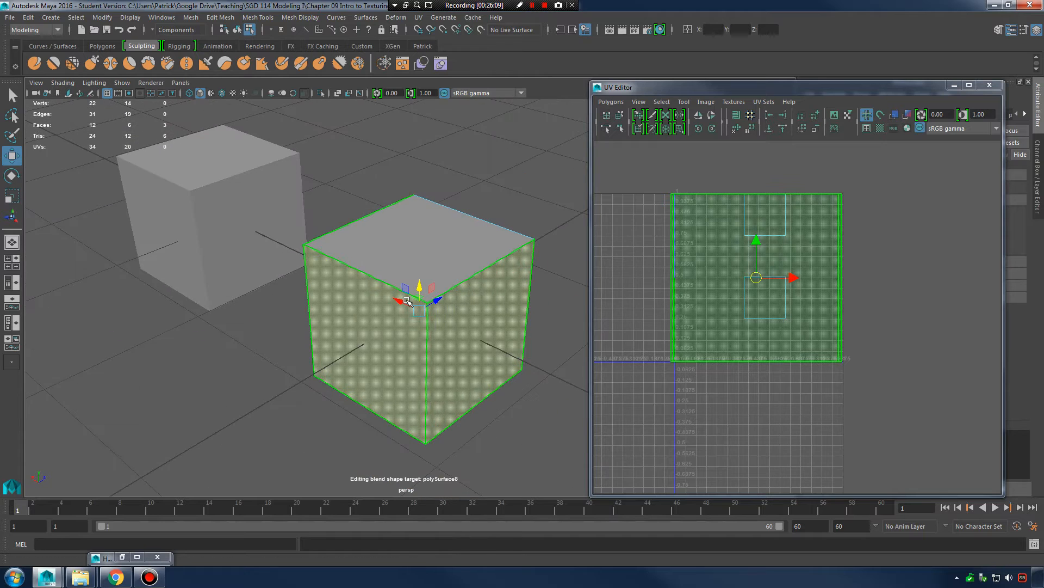
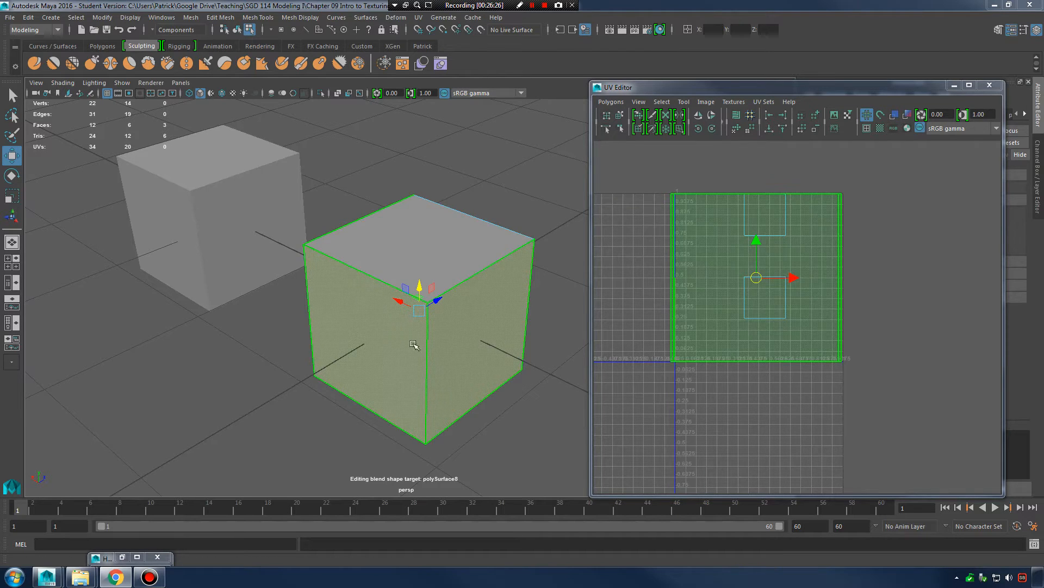
Reselect the cube's four side faces and apply a cylindrical projection to them.
left_click_drag(423, 330, 476, 280, "alt")
left_click_drag(268, 303, 567, 299)
left_click_drag(566, 297, 518, 277, "alt")
key("ctrl+z")
right_click_drag(449, 269, 450, 290)
left_click_drag(287, 289, 590, 287)
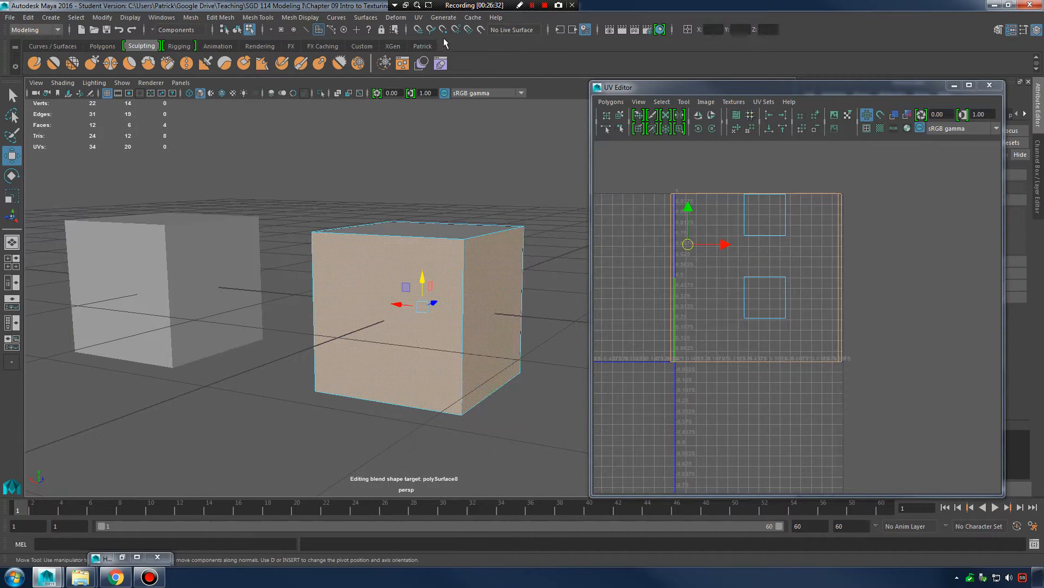
left_click(419, 17)
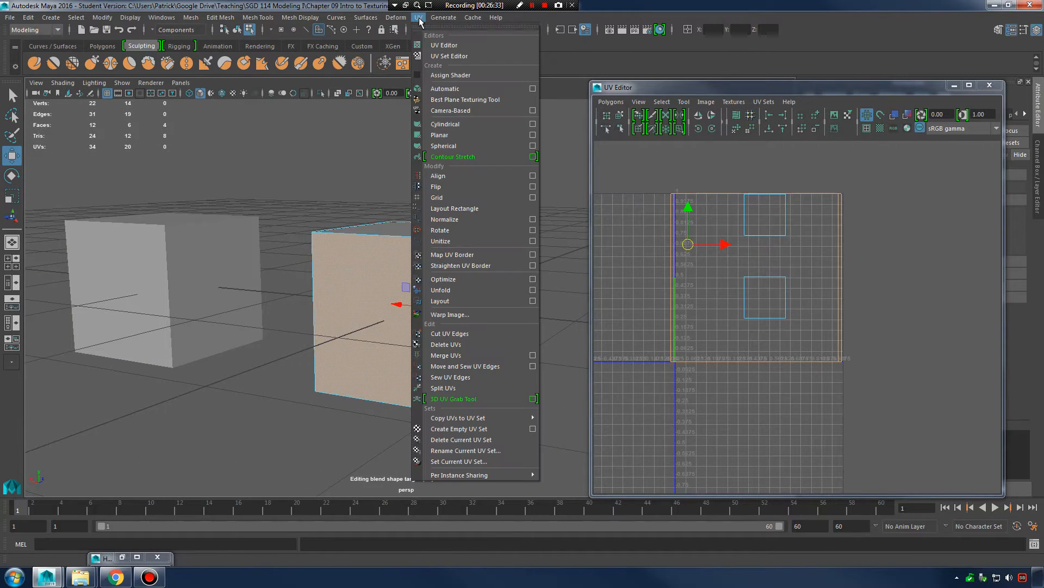
left_click(460, 135)
Try moving the cylindrical projection off its centre to a position outside the cube.
left_click_drag(413, 293, 440, 326, "alt")
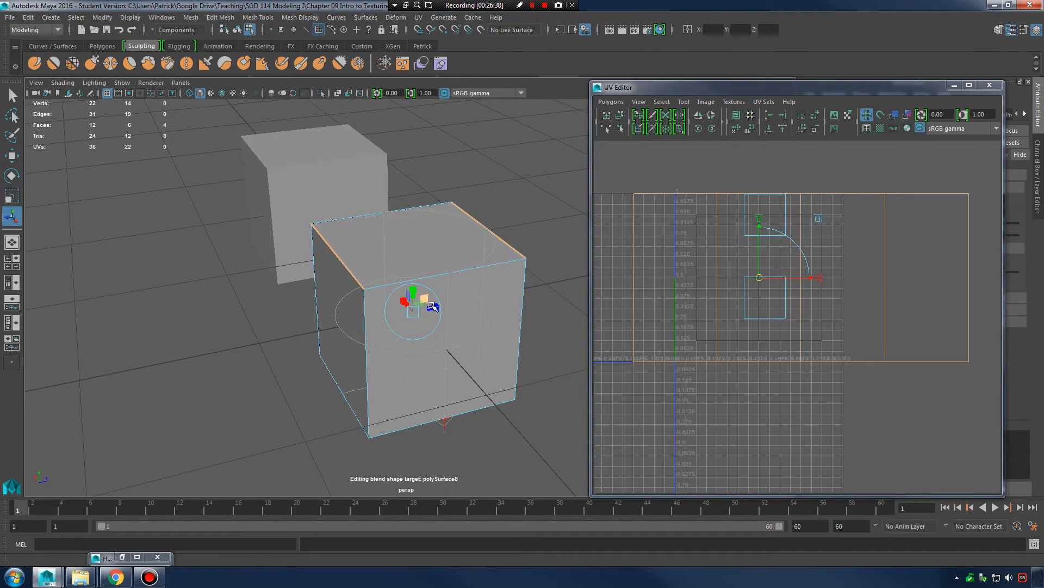
left_click_drag(429, 311, 599, 299)
middle_click_drag(547, 301, 368, 308, "alt")
left_click_drag(427, 310, 375, 318, "alt")
right_click_drag(375, 319, 479, 325, "alt")
left_click_drag(479, 325, 438, 325, "alt")
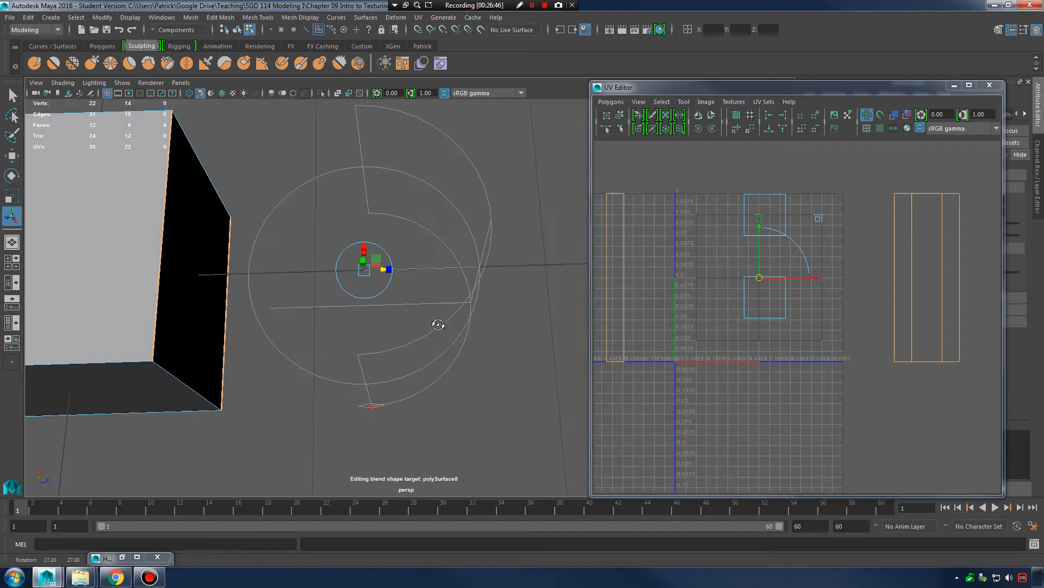
left_click_drag(389, 352, 459, 305, "alt")
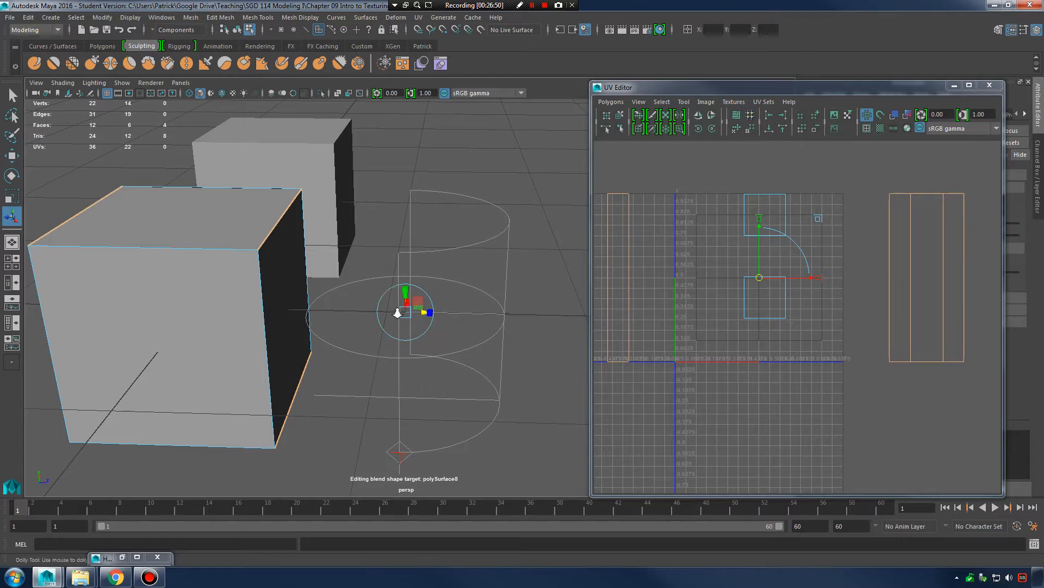
Examine the side-face UVs against the offset projection, and return the projection to the cube's centre.
left_click_drag(398, 313, 471, 313)
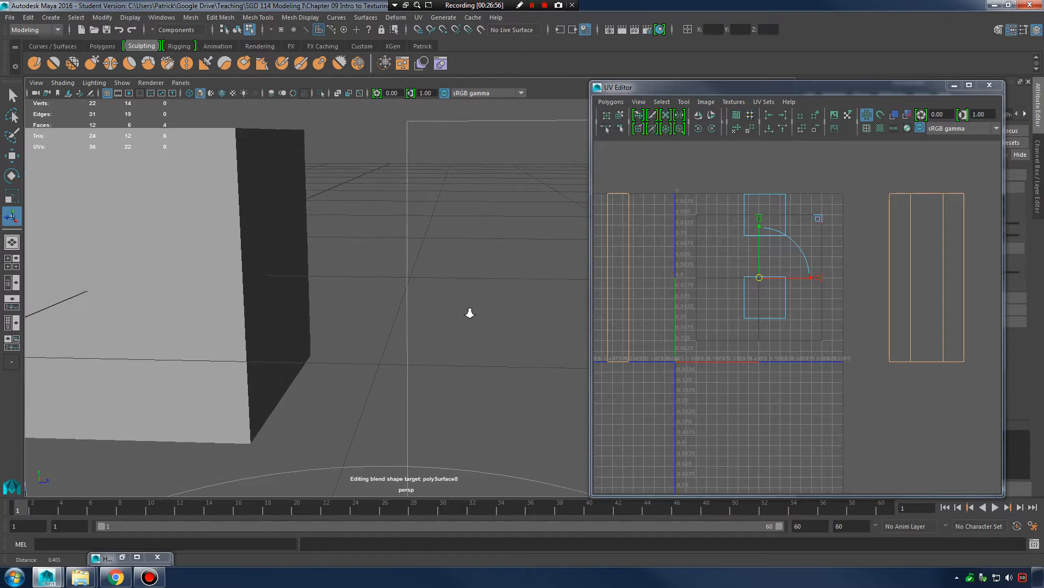
right_click_drag(470, 313, 382, 307, "alt")
left_click_drag(381, 306, 431, 299, "alt")
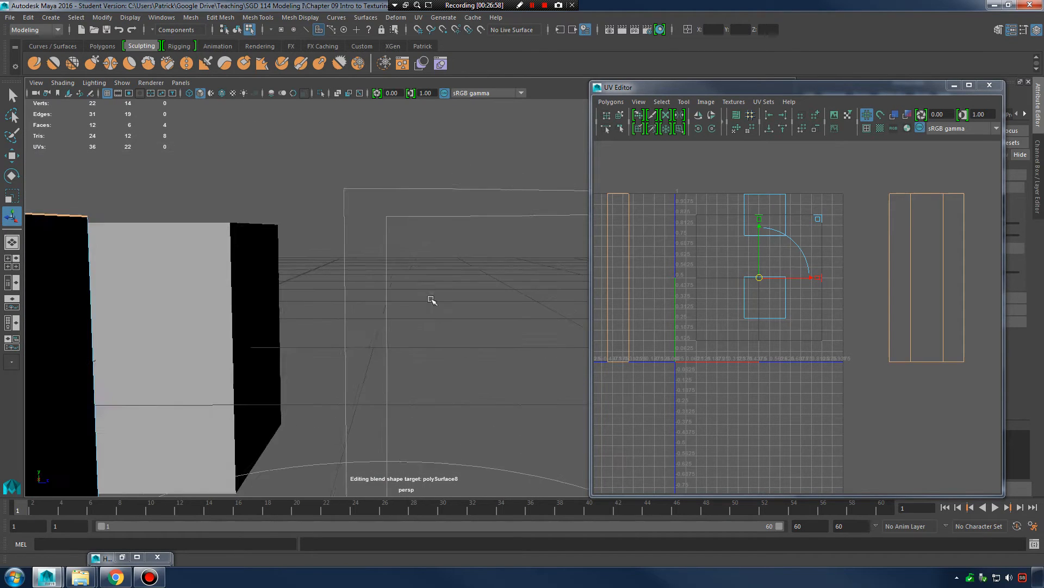
mouse_move(432, 299)
right_mouse_down("alt")
mouse_move(457, 331)
mouse_move(478, 319)
mouse_move(478, 337)
mouse_move(473, 320)
mouse_move(417, 308)
right_mouse_up("alt")
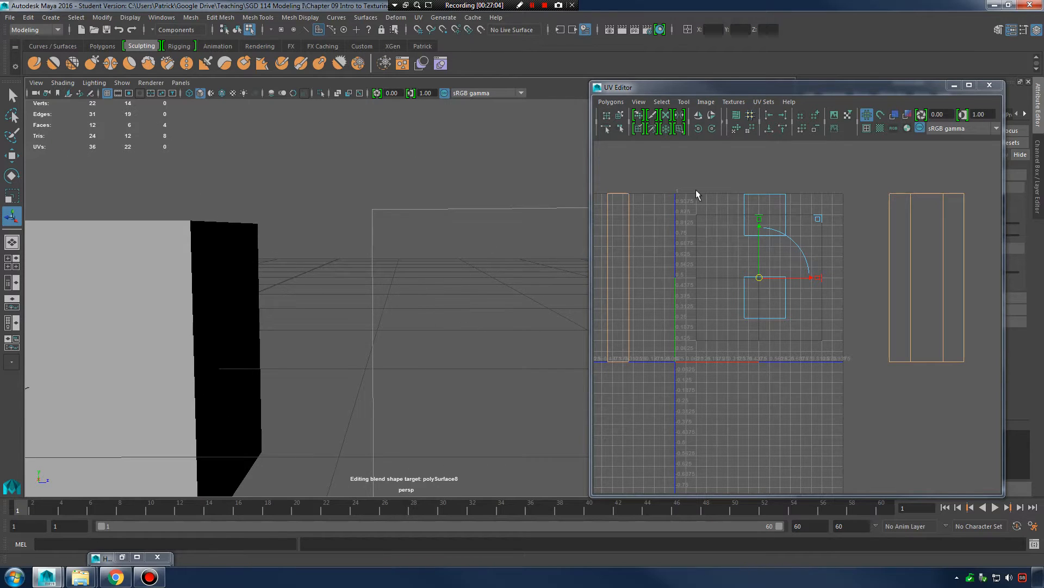
right_click_drag(837, 219, 808, 240, "alt")
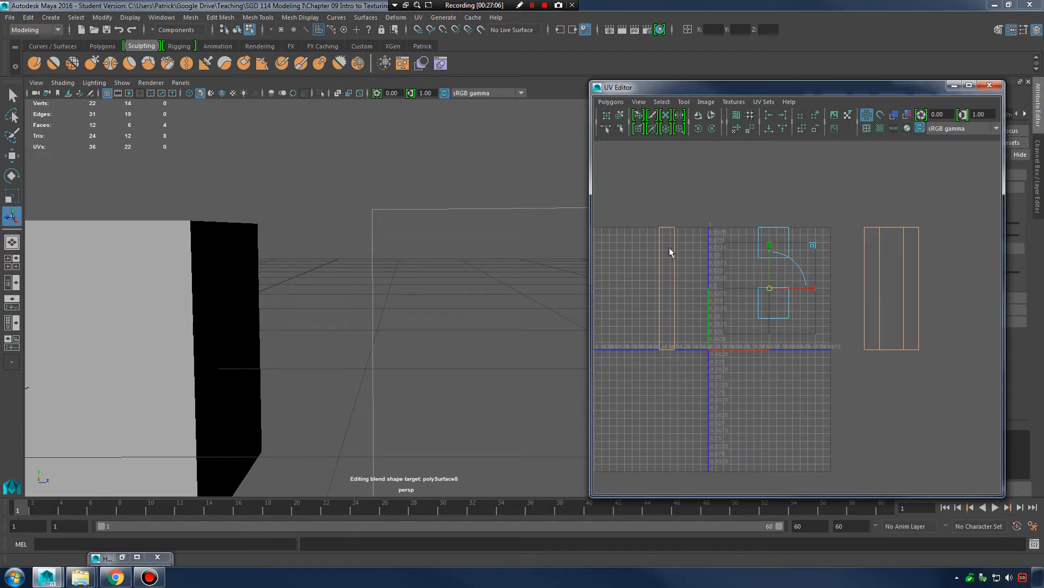
right_click_drag(467, 274, 336, 289, "alt")
left_click_drag(336, 289, 249, 367, "alt")
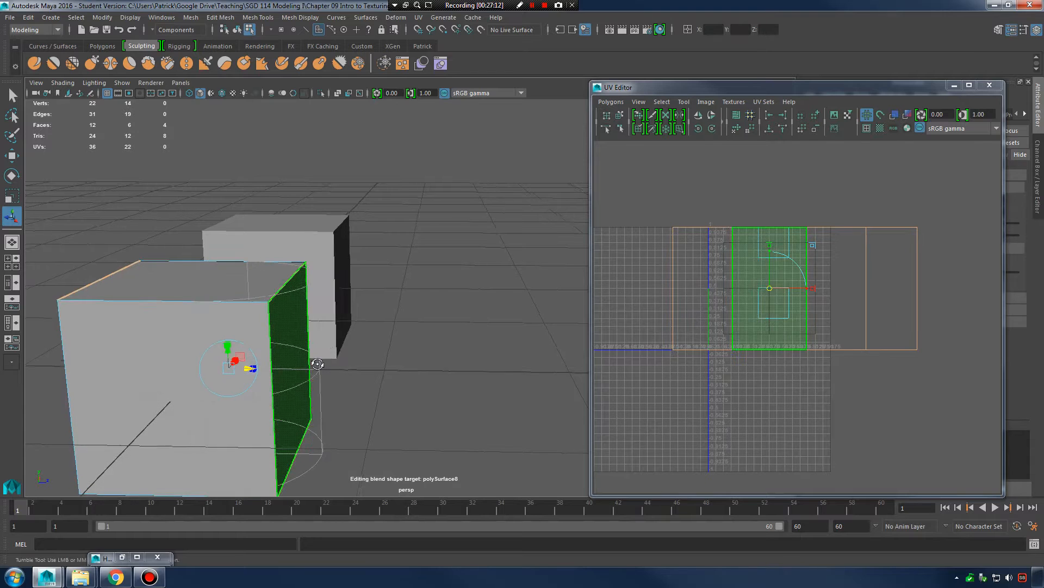
Switch the cylindrical projection's manipulator from the combined transform handles to its individual sweep and scale handles.
left_click_drag(480, 272, 439, 325, "alt")
right_click_drag(438, 324, 475, 329, "alt")
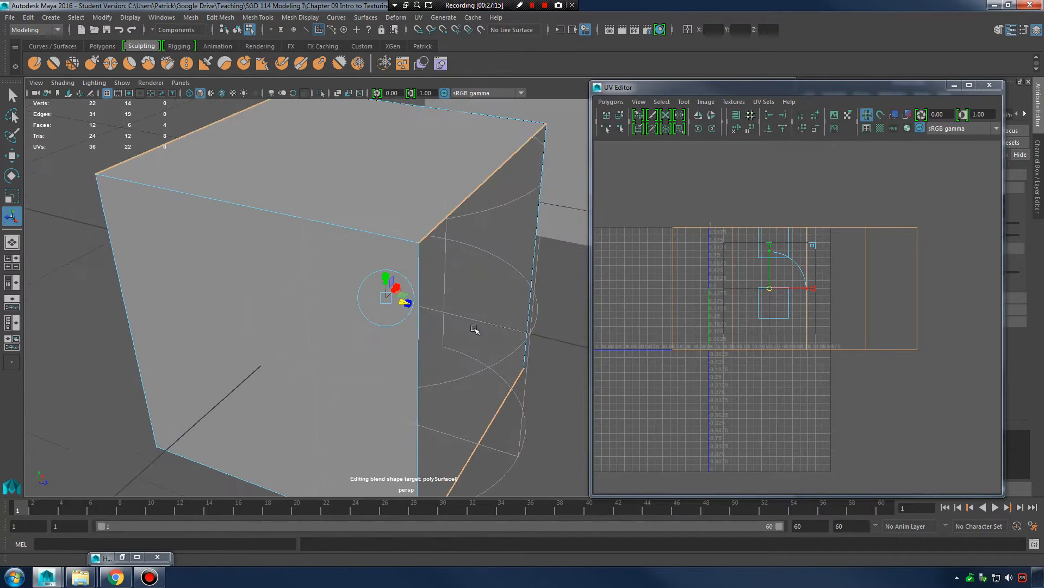
left_click_drag(475, 329, 544, 291, "alt")
left_click_drag(393, 274, 343, 260, "alt")
right_click_drag(343, 260, 478, 267, "alt")
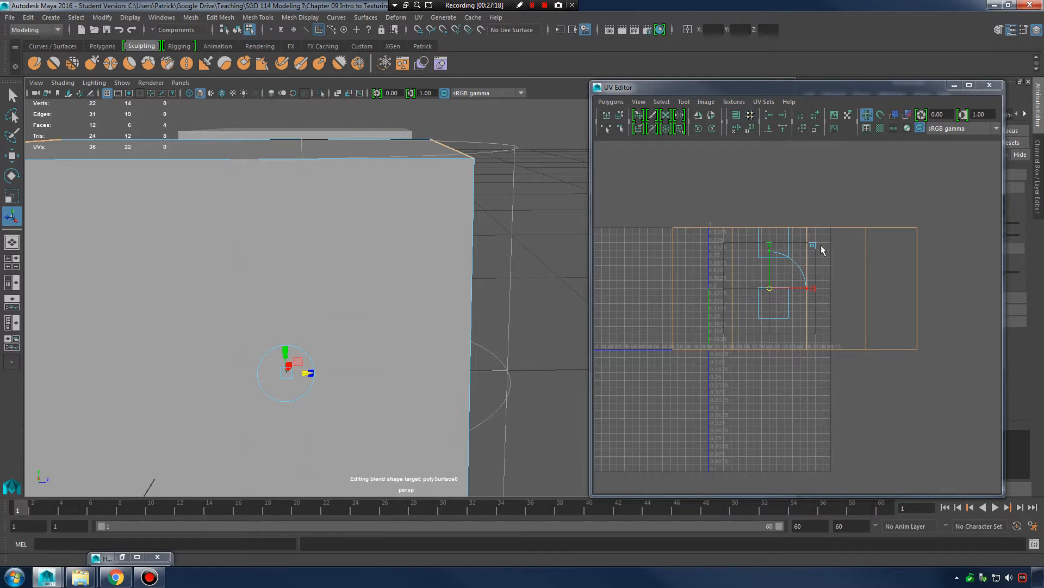
left_click_drag(385, 217, 401, 279, "alt")
left_click_drag(338, 321, 294, 355, "alt")
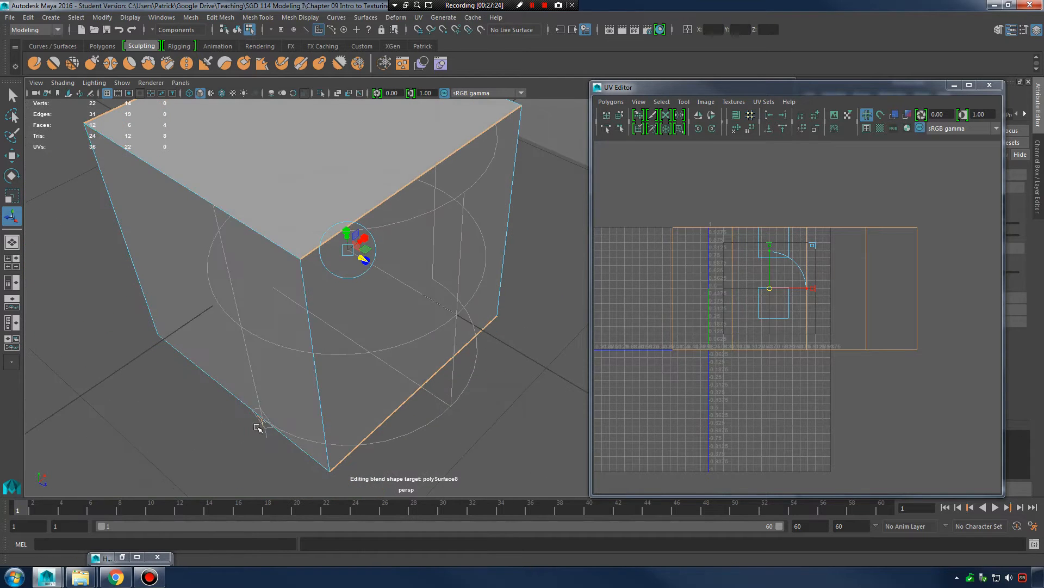
left_click_drag(299, 420, 303, 397, "alt")
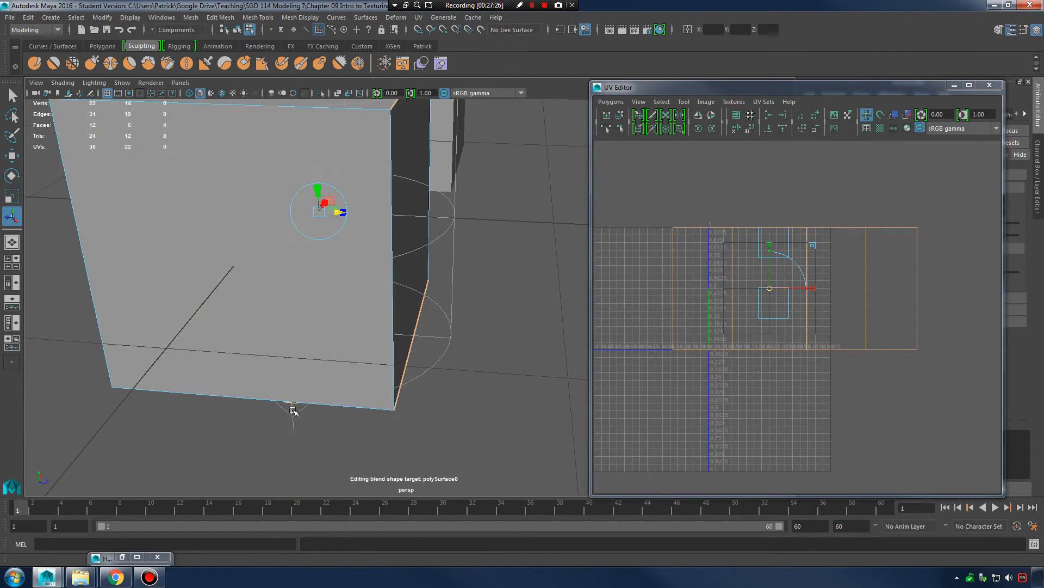
left_click(291, 408)
left_click_drag(478, 249, 452, 302, "alt")
right_click_drag(447, 279, 319, 312, "alt")
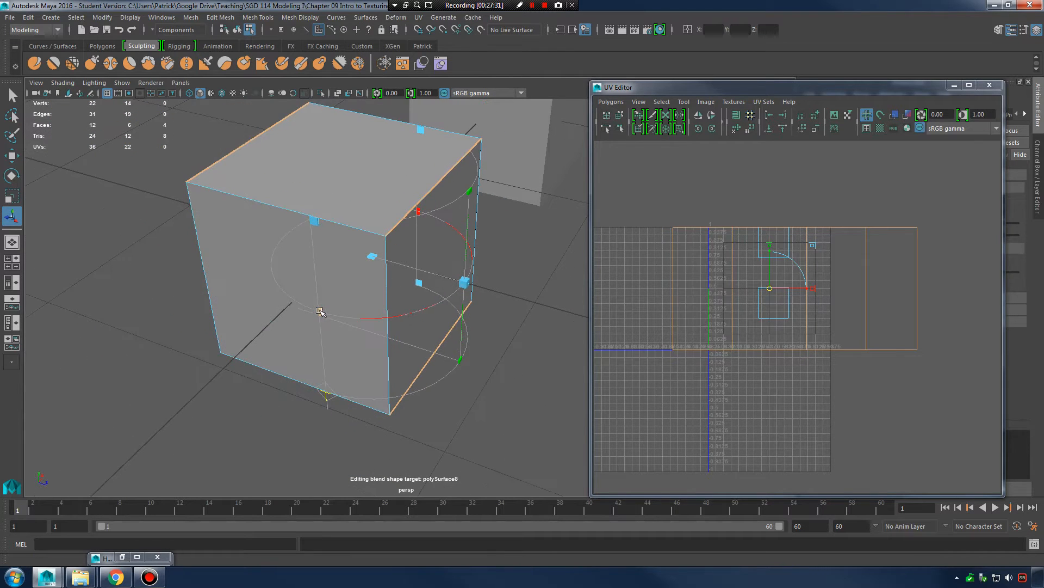
Try different horizontal sweeps for the cylindrical projection, undoing a resize try, and leave the sweep narrower around the cube.
left_click_drag(300, 310, 463, 331)
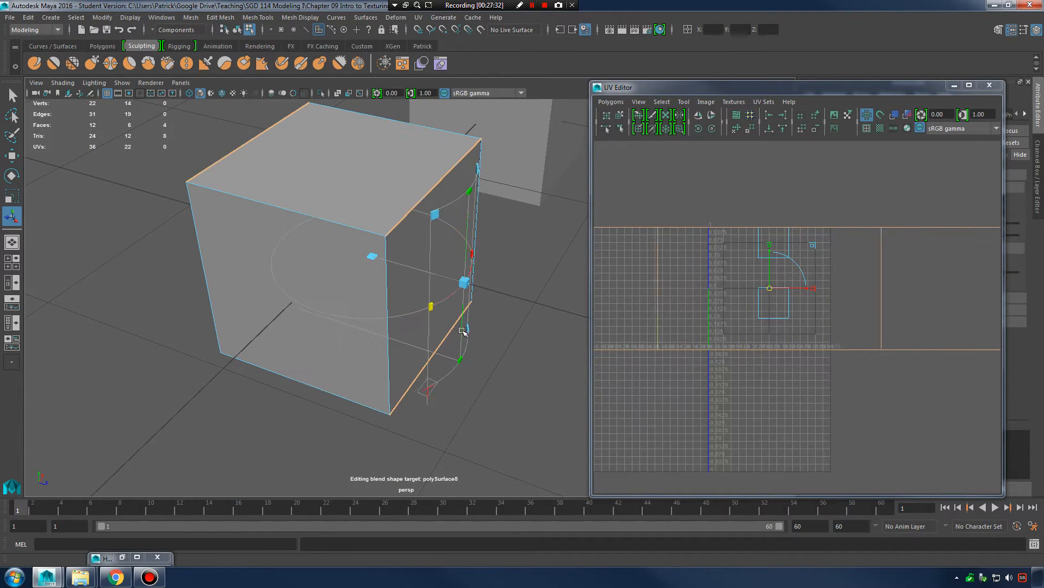
left_click_drag(340, 301, 207, 277)
left_click_drag(78, 278, 345, 280)
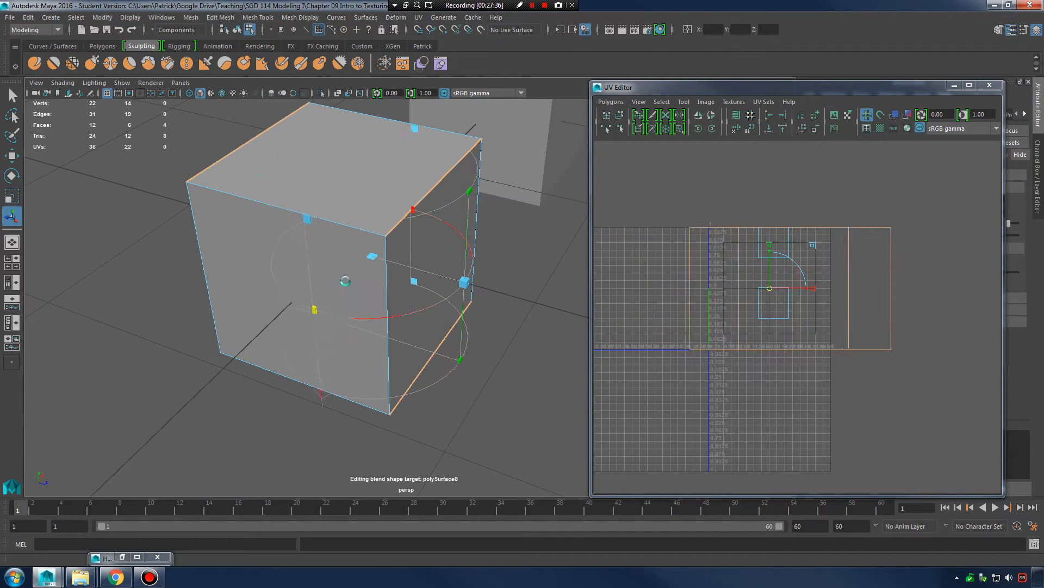
mouse_move(468, 284)
left_mouse_down()
mouse_move(486, 280)
mouse_move(473, 277)
mouse_move(463, 203)
mouse_move(409, 292)
mouse_move(466, 245)
mouse_move(375, 277)
mouse_move(457, 269)
left_mouse_up()
key("ctrl+z")
left_click_drag(312, 222, 312, 244)
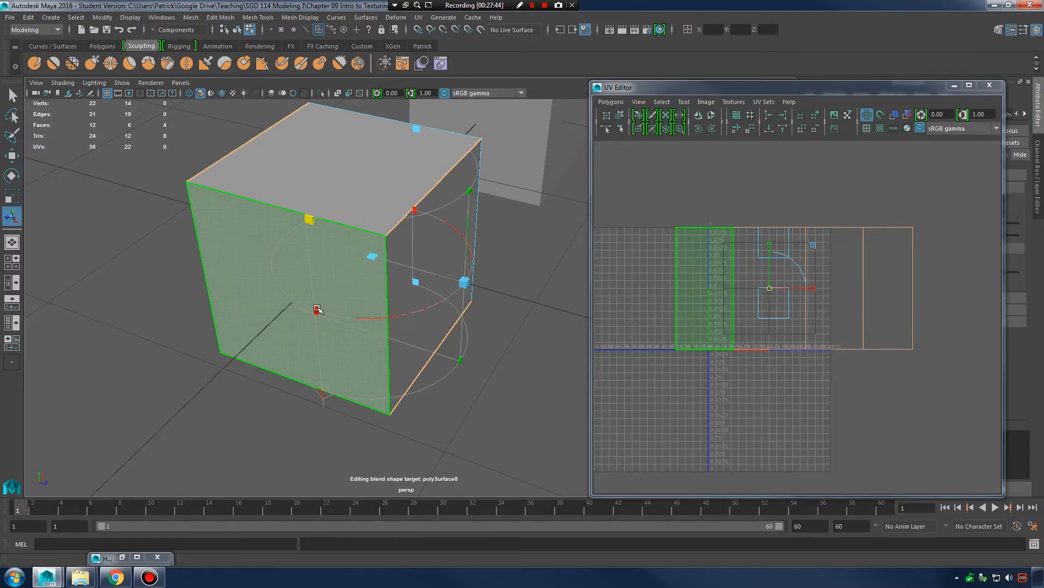
left_click_drag(317, 310, 364, 327)
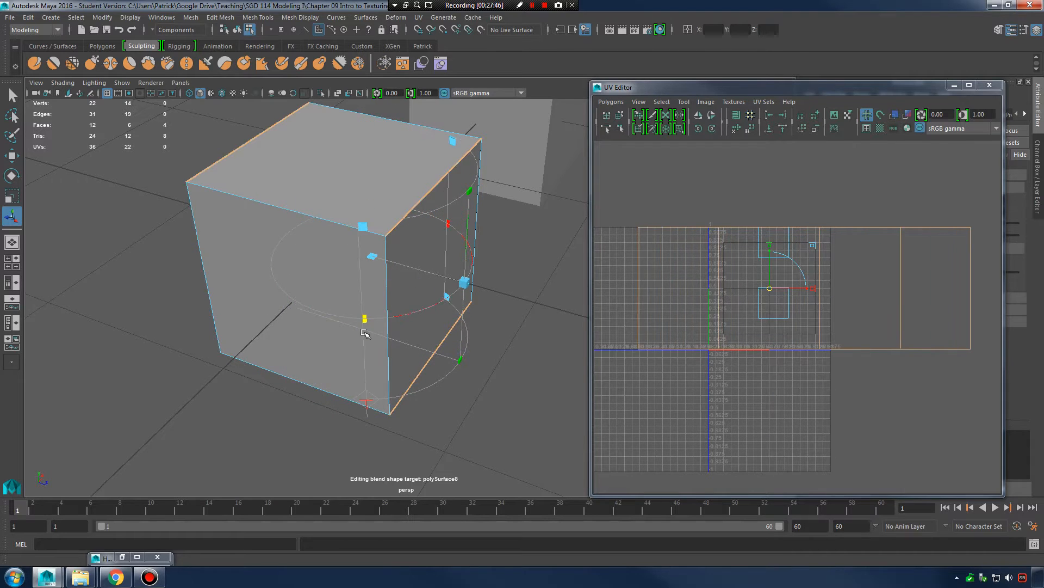
Increase the cylindrical projection's height slightly, then try resizing the whole projection and undo that resize.
left_click(468, 189)
mouse_move(469, 189)
left_mouse_down()
mouse_move(481, 143)
mouse_move(472, 175)
left_mouse_up()
left_click_drag(465, 282, 434, 273)
key("ctrl+z")
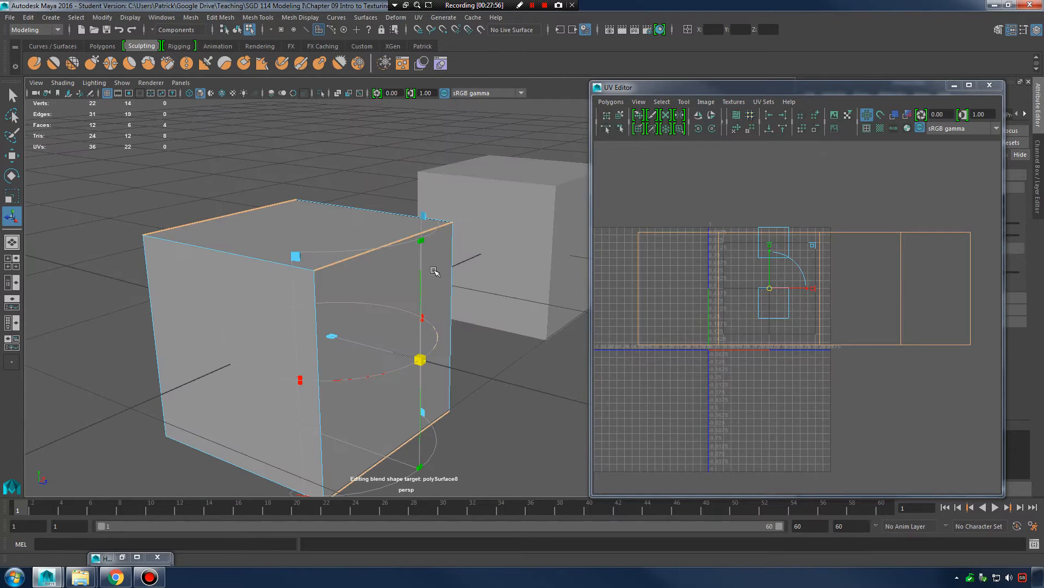
Select the cube's four side faces again and apply a spherical projection to them.
left_click_drag(370, 321, 363, 303, "alt")
right_click_drag(363, 303, 344, 296, "alt")
left_click_drag(344, 296, 361, 282, "alt")
left_click_drag(282, 299, 533, 311)
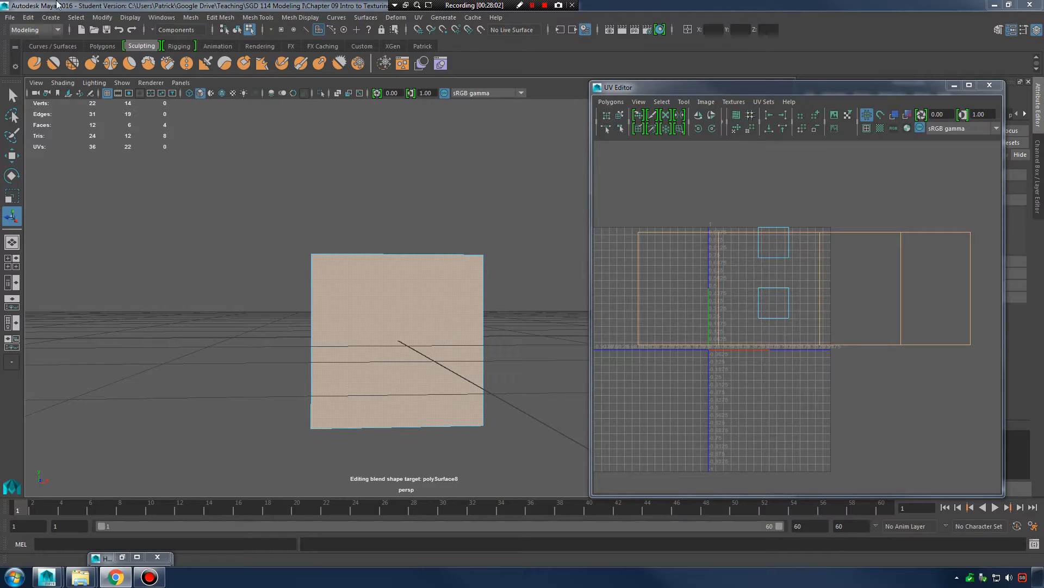
left_click(419, 18)
left_click(471, 135)
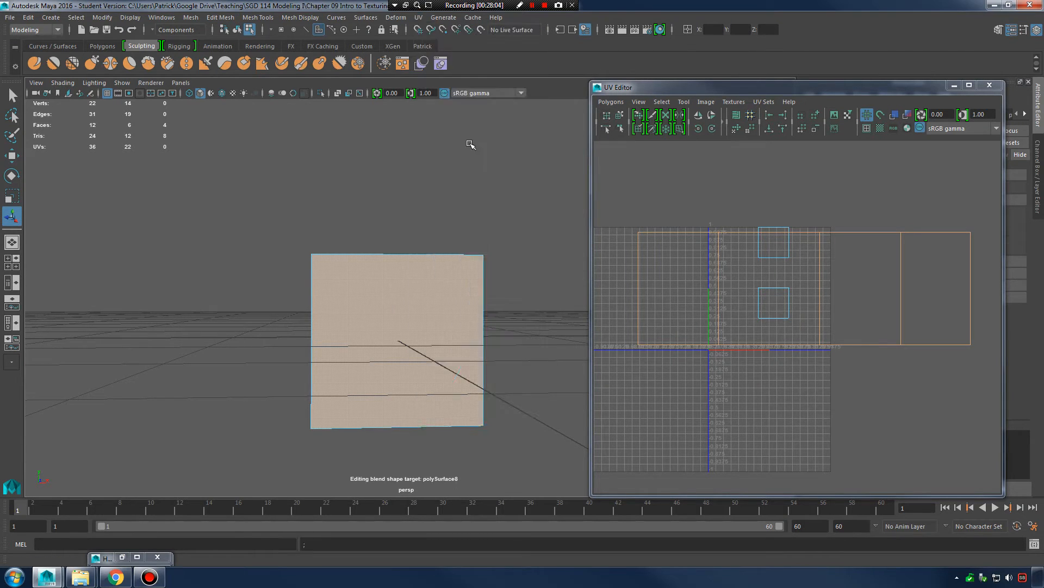
Adjust the spherical projection's horizontal and vertical sweep around the cube's side faces and check it from several angles.
left_click_drag(337, 311, 450, 300, "alt")
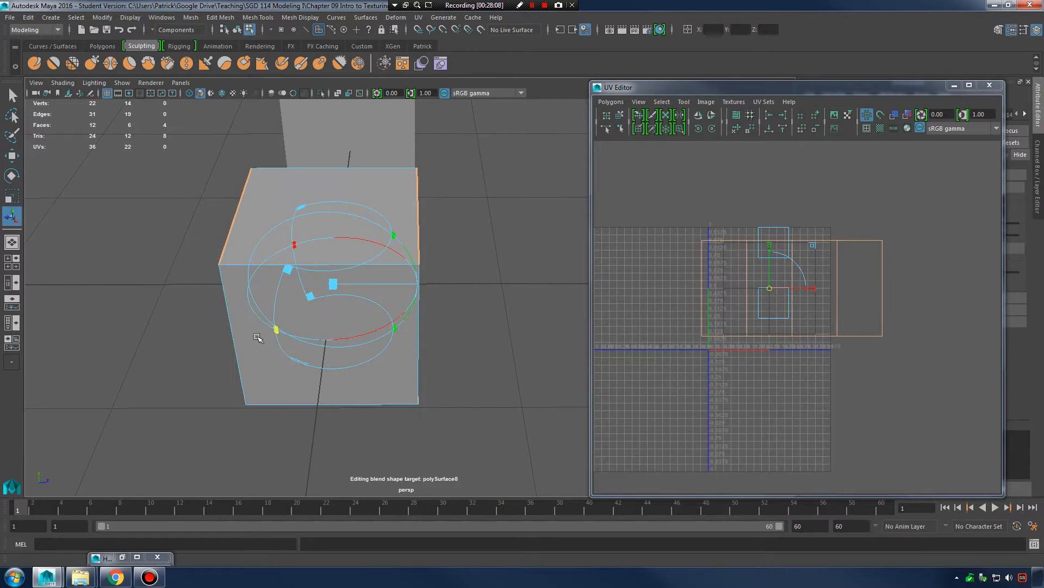
left_click_drag(258, 337, 247, 333)
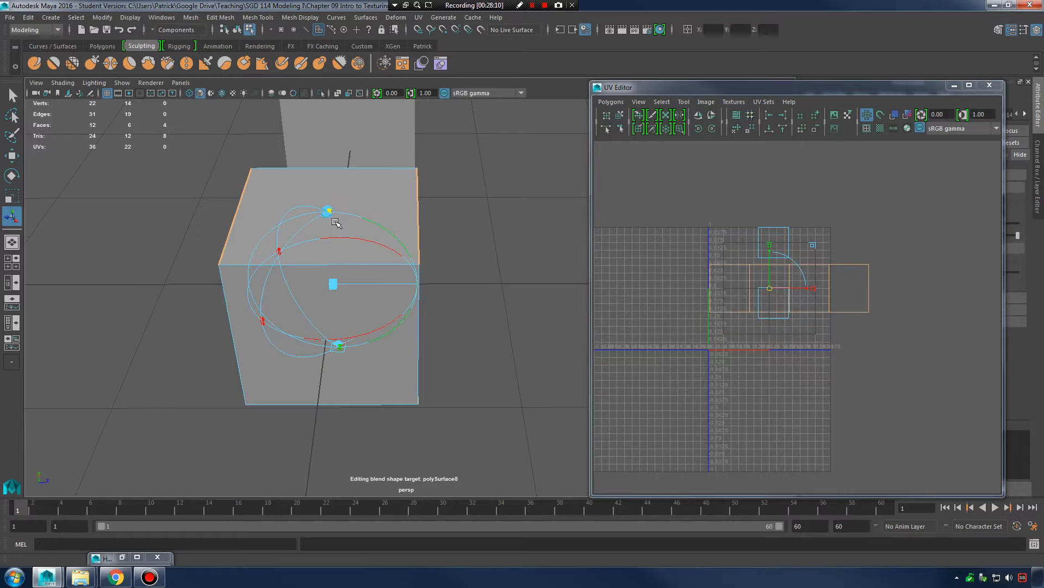
left_click(366, 225)
mouse_move(365, 225)
left_mouse_down("alt")
mouse_move(375, 175)
mouse_move(376, 237)
mouse_move(363, 215)
left_mouse_up("alt")
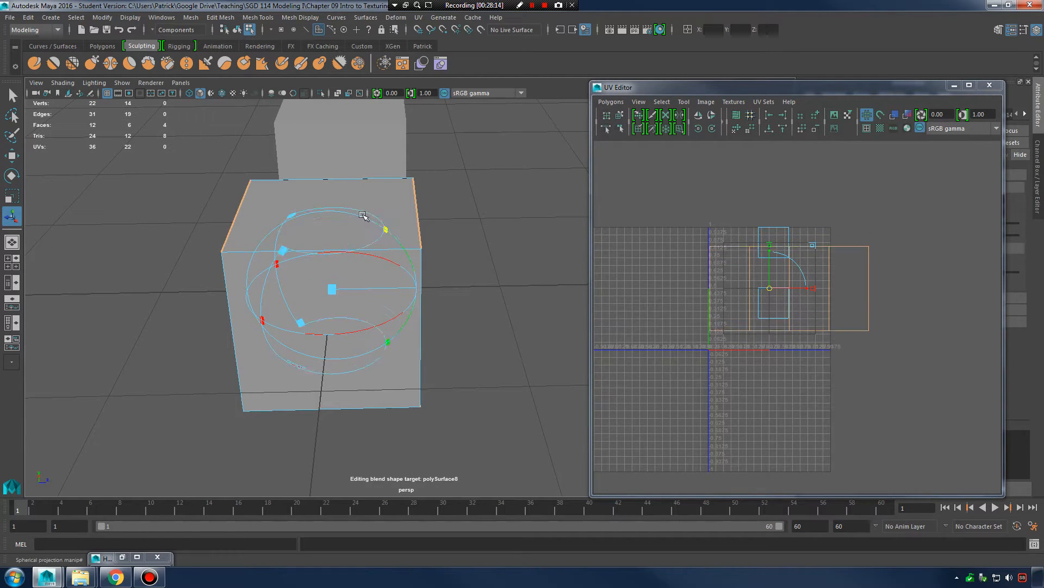
left_click_drag(300, 232, 317, 264)
left_click_drag(375, 337, 379, 285, "alt")
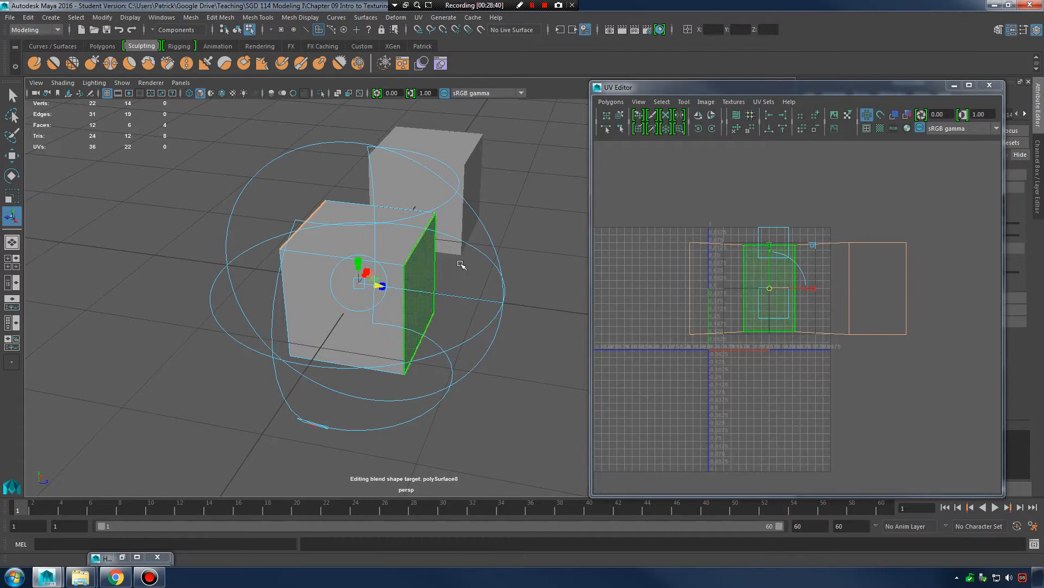
left_click_drag(438, 264, 349, 258, "alt")
right_click_drag(349, 257, 359, 267, "alt")
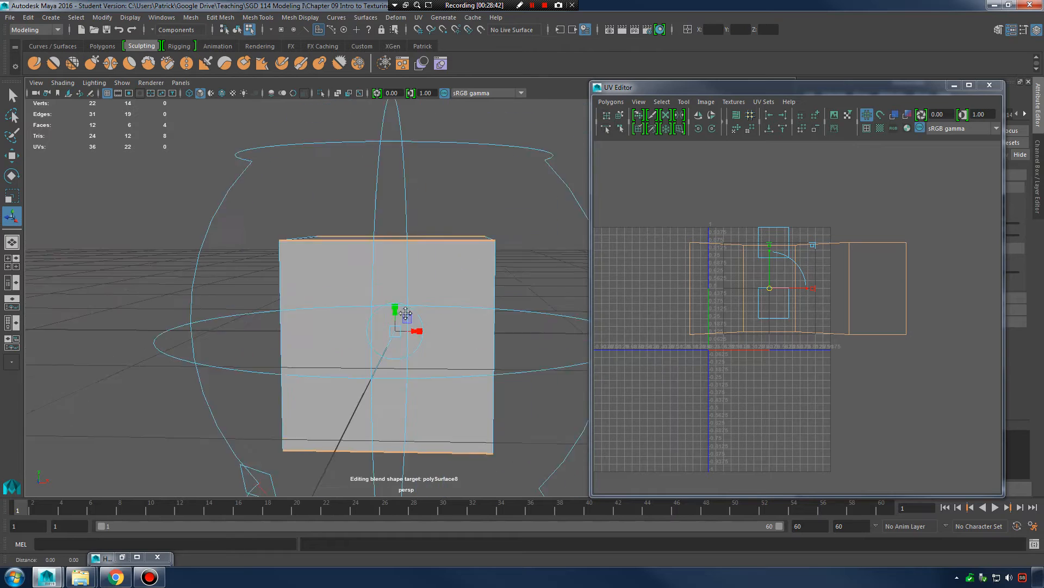
left_click_drag(359, 268, 571, 256, "alt")
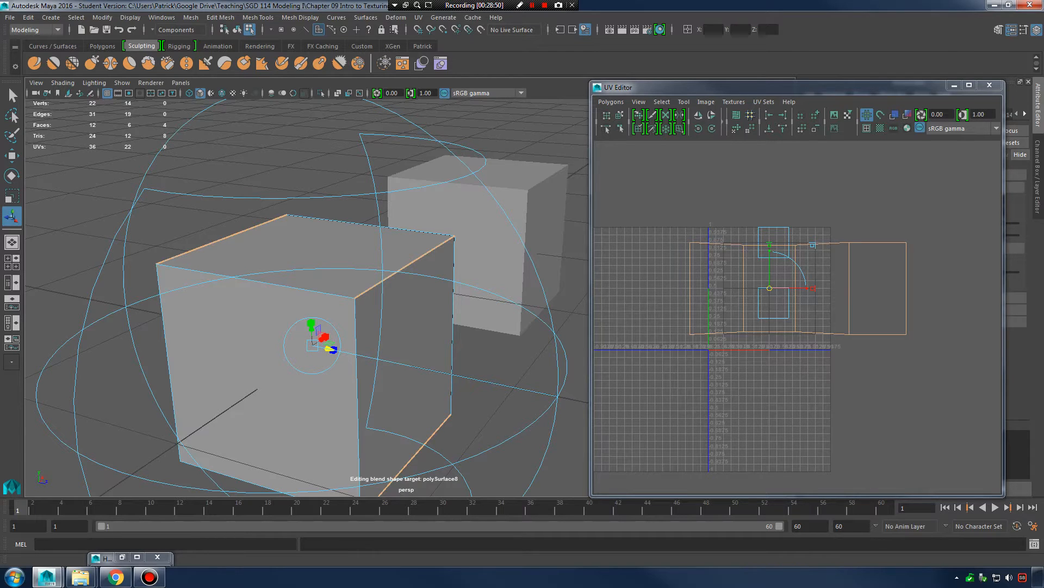
left_click(402, 267)
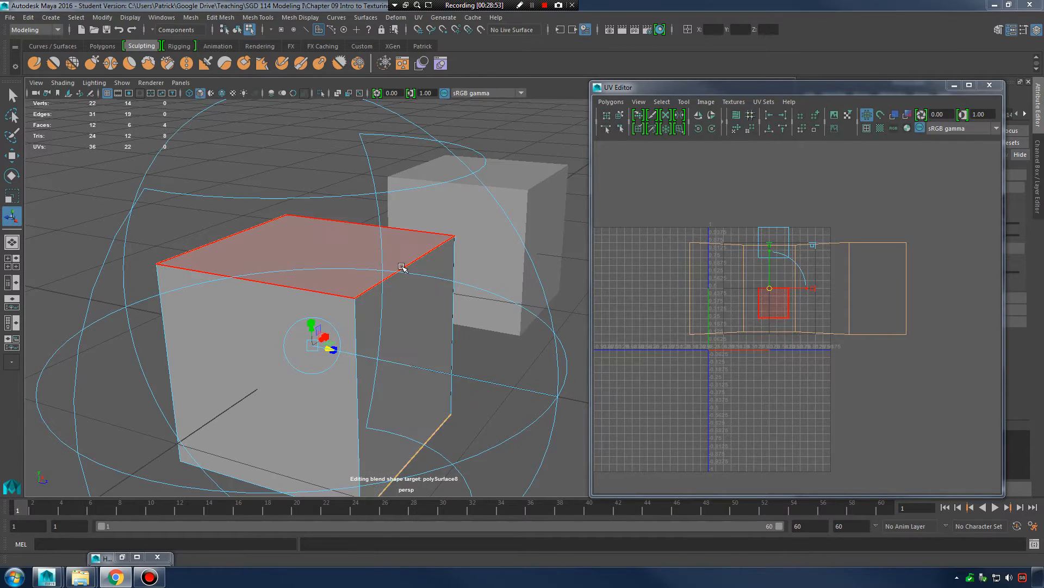
mouse_move(402, 267)
left_mouse_down("alt")
mouse_move(469, 258)
mouse_move(421, 260)
left_mouse_up("alt")
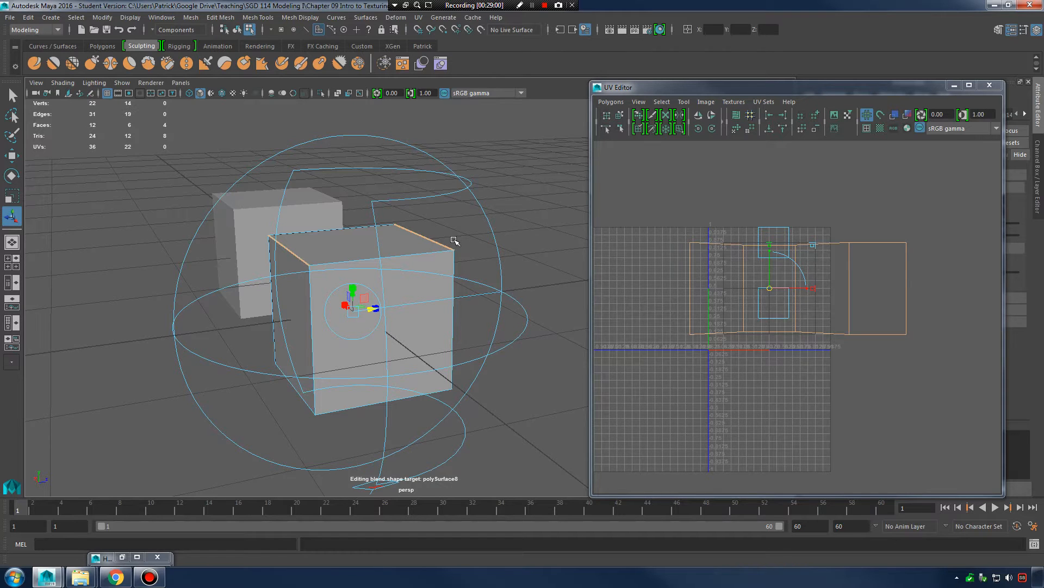
Return to object mode, select the whole cube and try to apply an automatic UV mapping to it.
left_click(537, 218)
right_click_drag(377, 282, 412, 262)
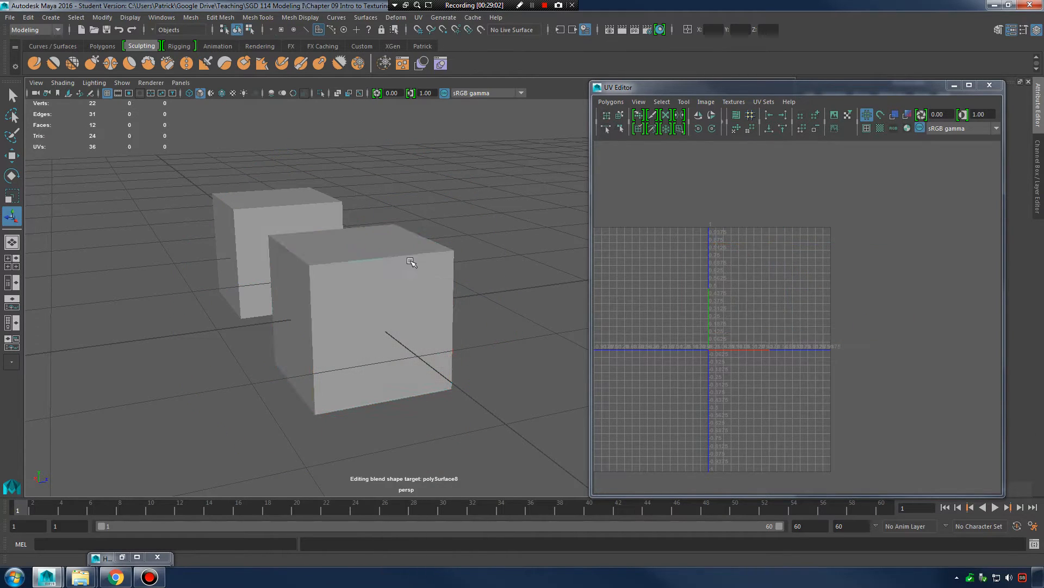
left_click(402, 269)
left_click_drag(429, 291, 479, 280, "alt")
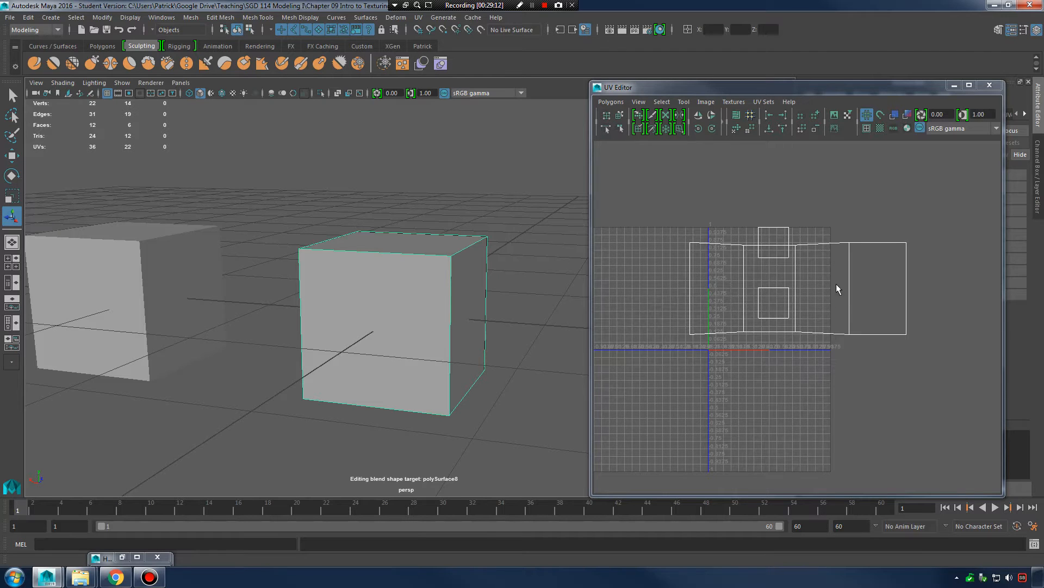
left_click_drag(528, 289, 462, 277, "alt")
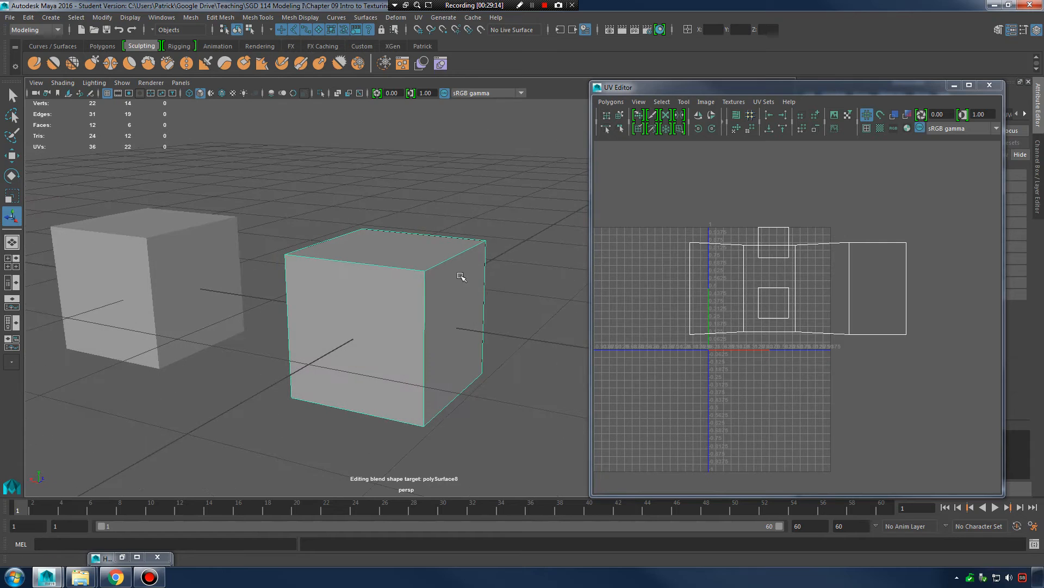
left_click(418, 17)
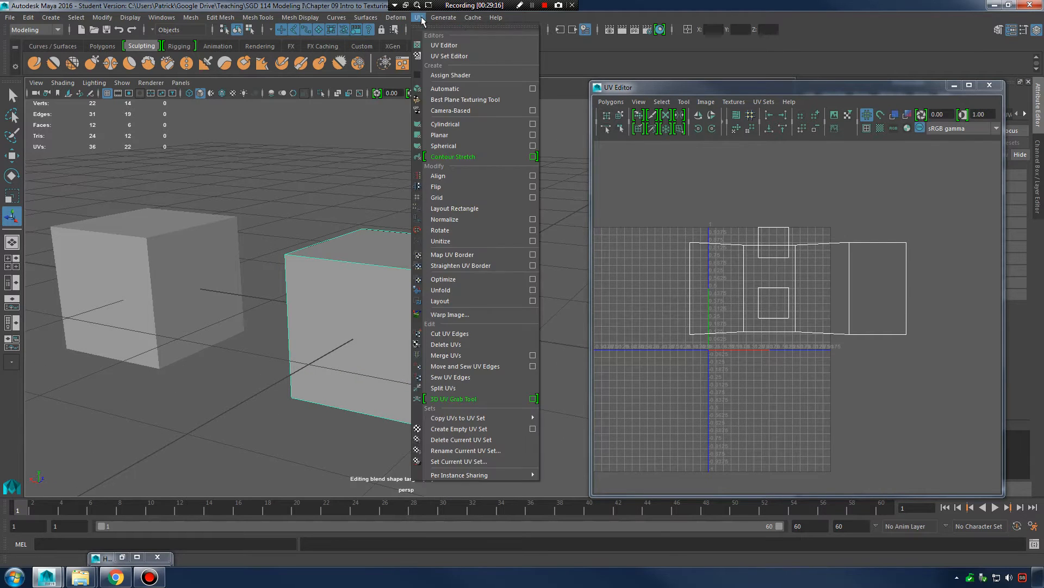
left_click(468, 89)
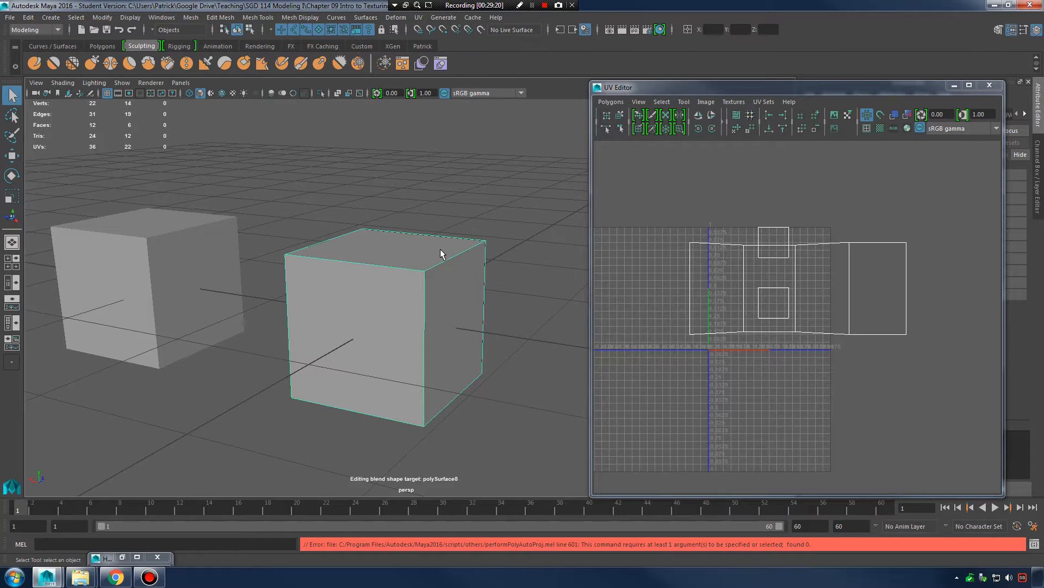
Select all six faces of the cube and open the options for automatic UV mapping.
right_click_drag(435, 250, 389, 269)
left_click(400, 279)
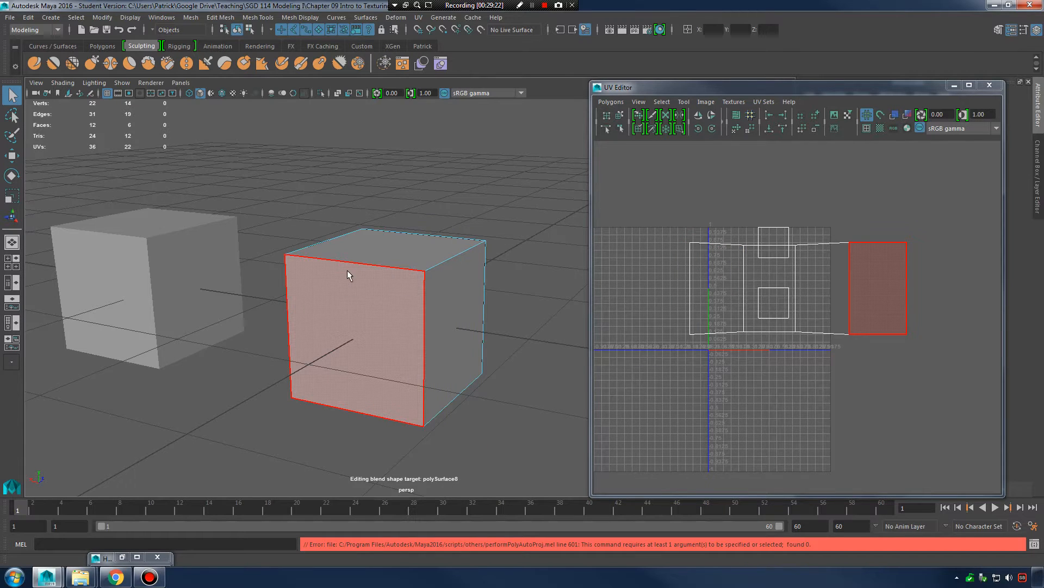
left_click_drag(347, 270, 384, 254, "alt")
left_click_drag(550, 459, 544, 452)
left_click_drag(544, 452, 501, 357, "alt")
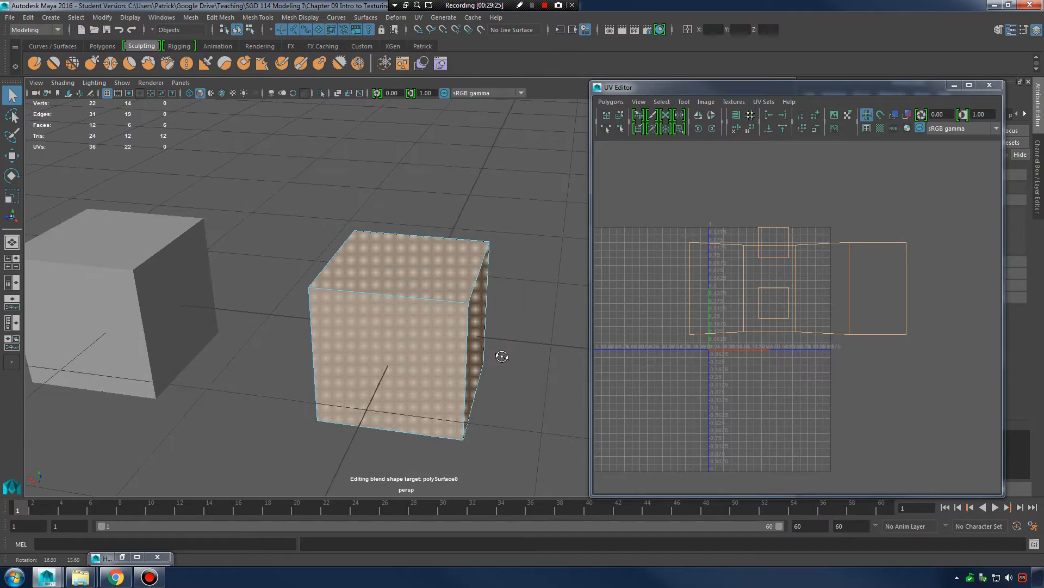
left_click(420, 17)
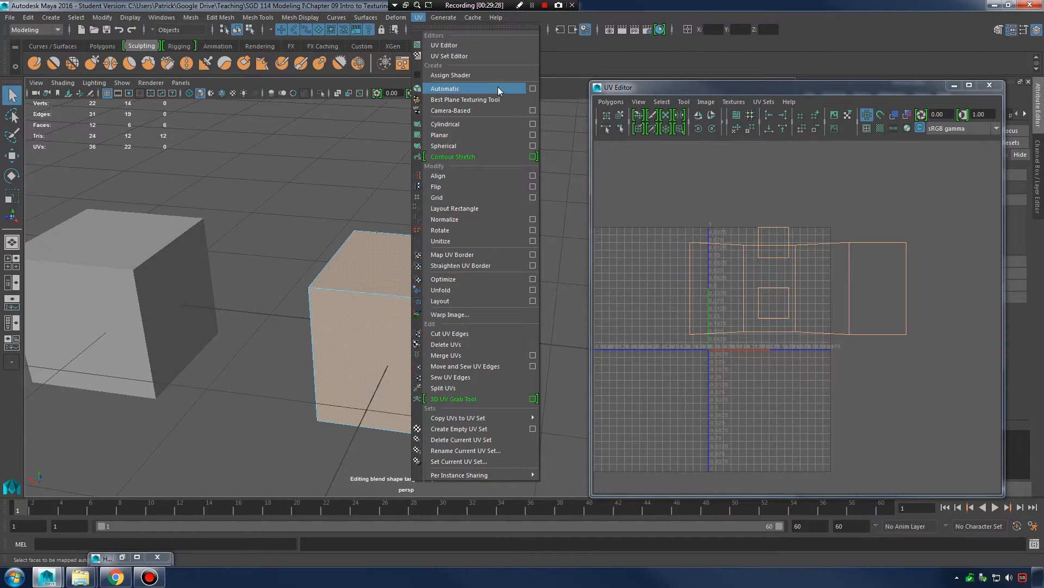
left_click(533, 89)
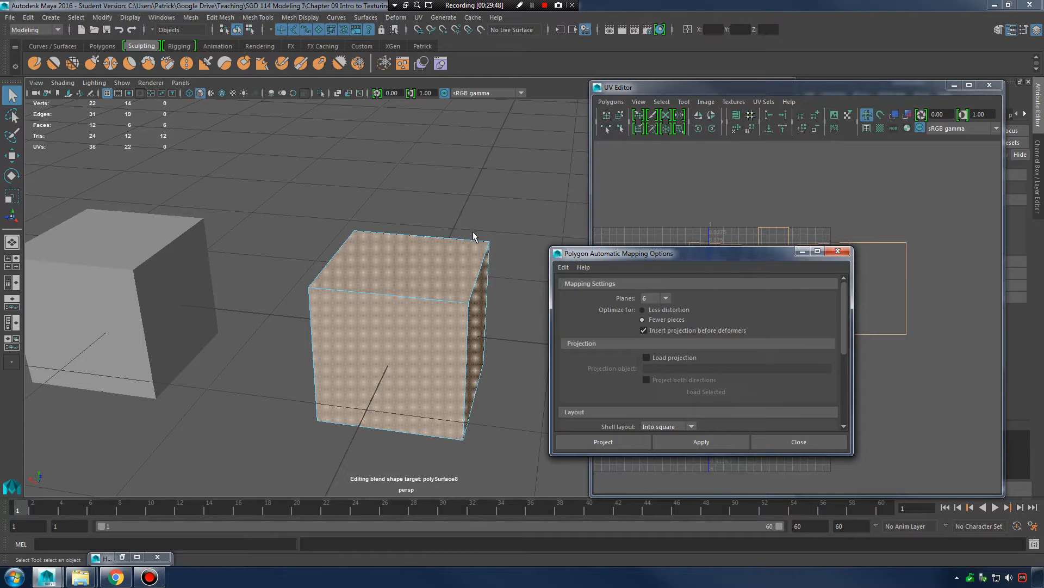
Try 8 and 5 as the number of projection planes for the automatic mapping.
left_click_drag(464, 251, 438, 289, "alt")
left_click(665, 298)
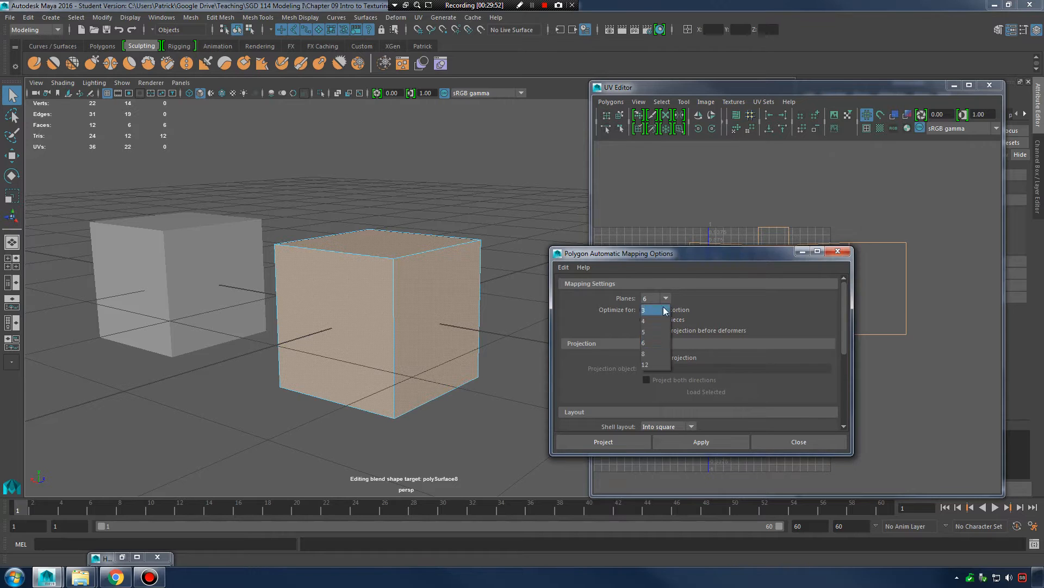
left_click(660, 354)
left_click(666, 299)
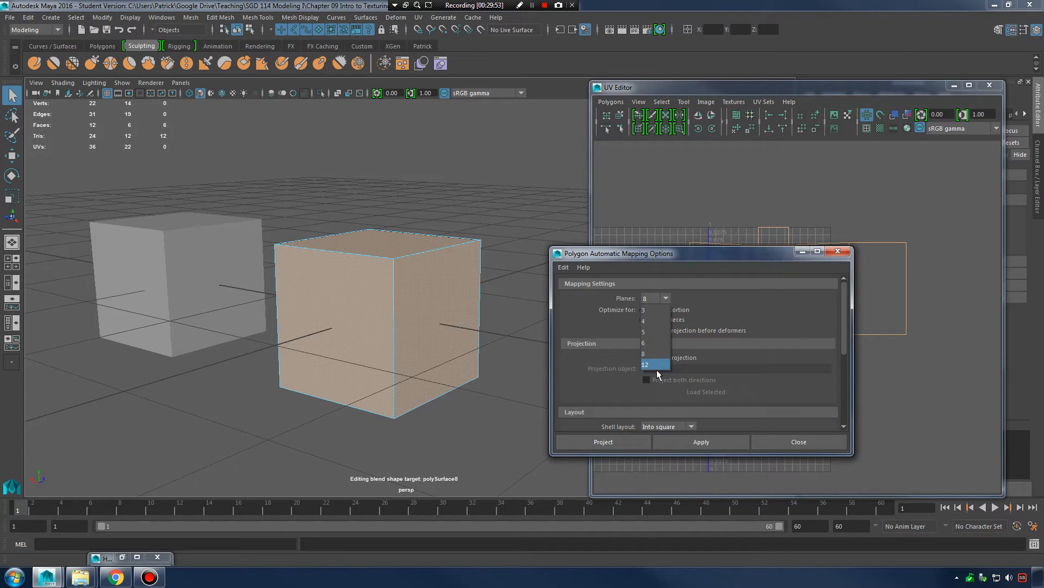
left_click(660, 295)
left_click(652, 332)
left_click_drag(449, 261, 442, 231, "alt")
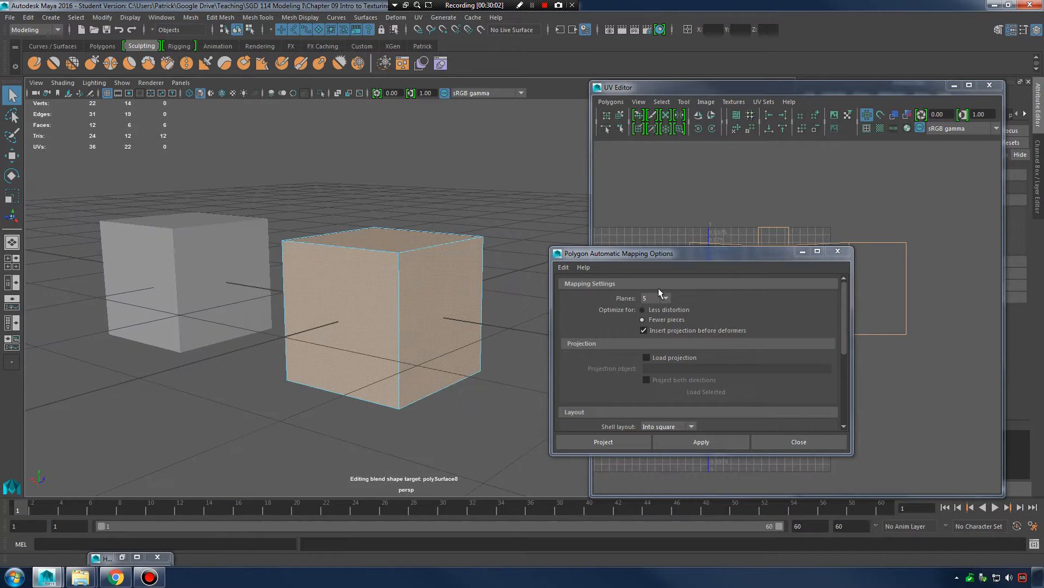
Set the automatic mapping to 6 planes and apply it to the cube's selected faces.
left_click(666, 298)
left_click(657, 345)
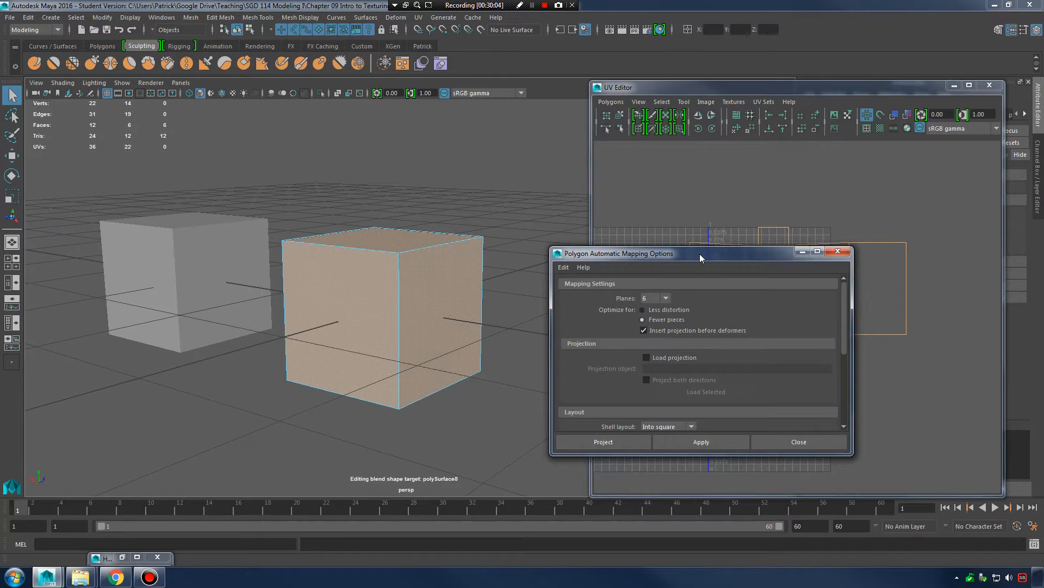
left_click_drag(699, 254, 424, 260)
left_click(427, 449)
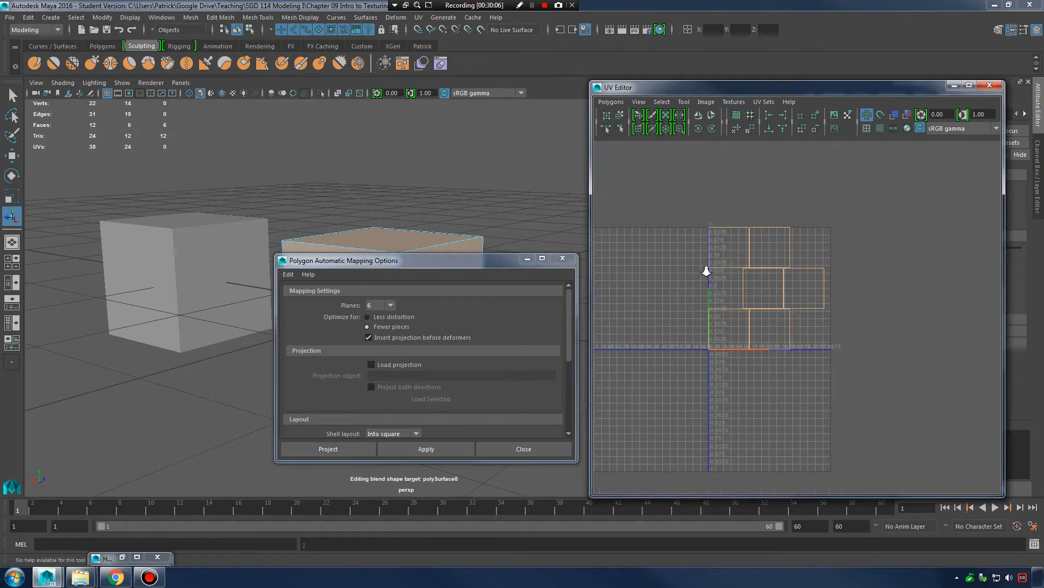
Select the UV shell at the upper right of the new layout and move it away from the other shells.
right_click_drag(706, 271, 741, 272, "alt")
left_click_drag(427, 260, 309, 359)
right_click_drag(419, 265, 436, 271, "alt")
mouse_move(436, 271)
left_mouse_down("alt")
mouse_move(501, 280)
mouse_move(426, 281)
left_mouse_up("alt")
left_click_drag(427, 282, 479, 260, "alt")
left_click_drag(399, 261, 473, 262, "alt")
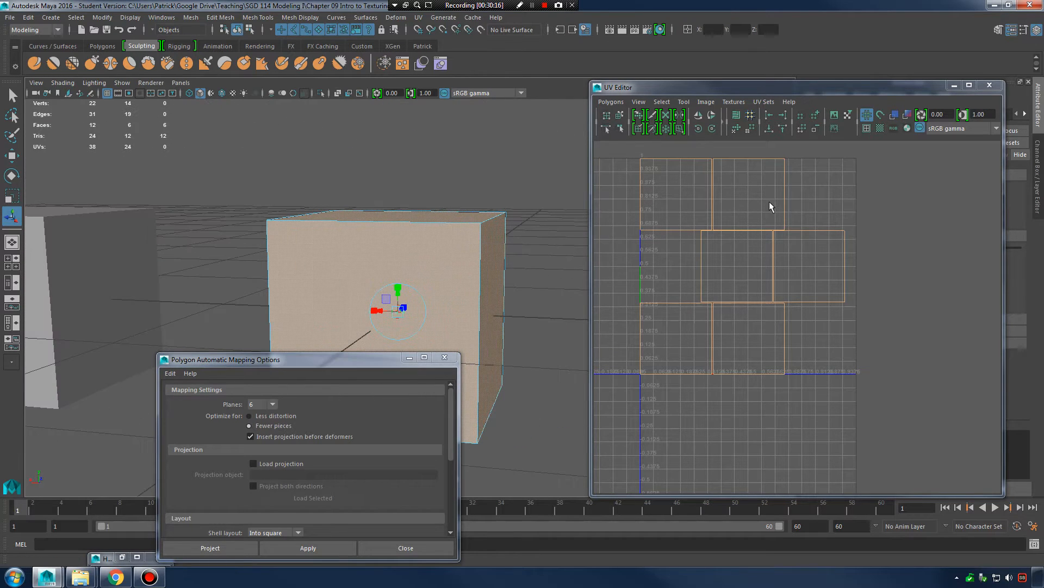
right_click_drag(769, 201, 814, 198)
left_click_drag(770, 154, 792, 177)
right_click_drag(783, 185, 832, 170, "ctrl")
key("w")
left_click_drag(749, 194, 829, 157)
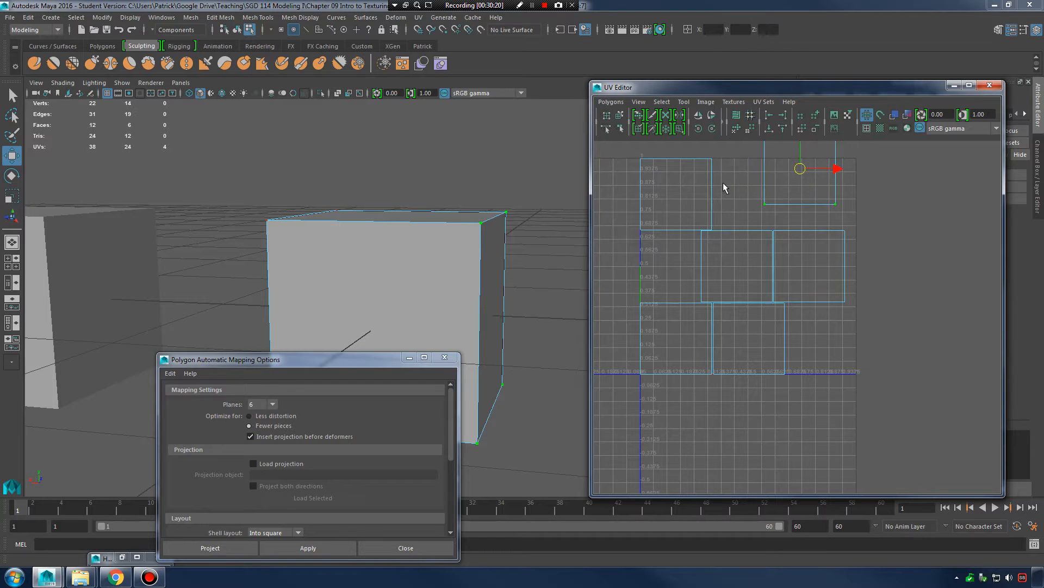
Move the upper-left, both middle and the lower-right face shells apart in the UV Editor, leaving the lower-left one in place.
right_click_drag(691, 185, 664, 171)
left_click(687, 186)
middle_click_drag(684, 183, 700, 252, "alt")
left_click_drag(701, 257, 680, 213)
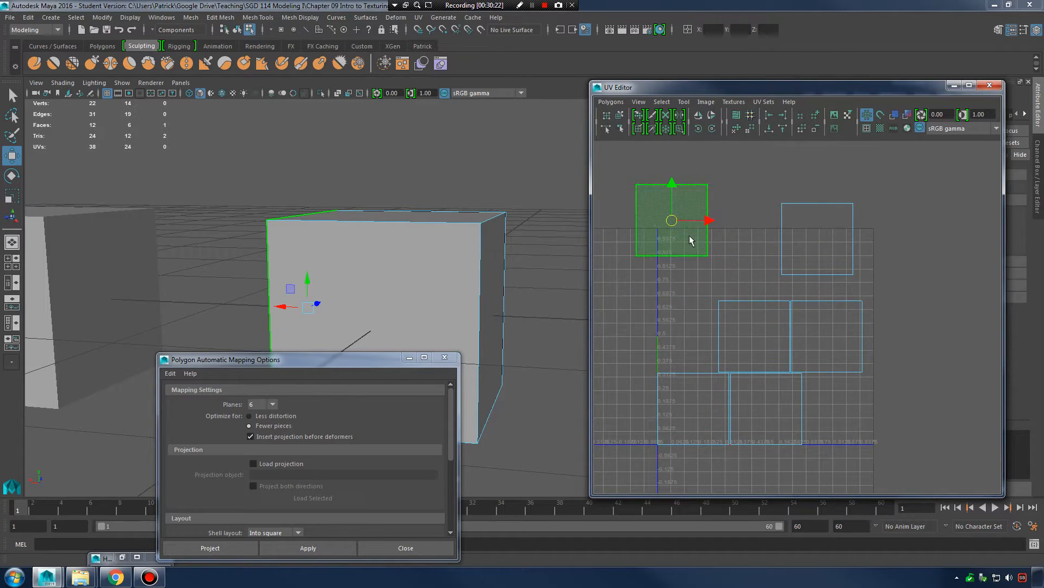
left_click(828, 333)
left_click_drag(827, 337, 916, 308)
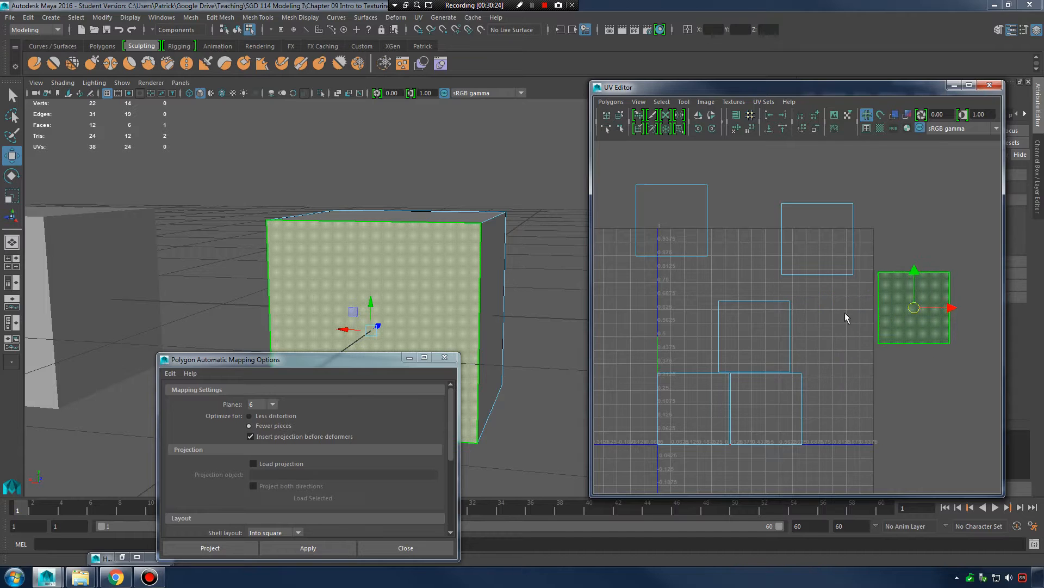
left_click(753, 335)
left_click_drag(753, 334, 641, 304)
left_click(758, 394)
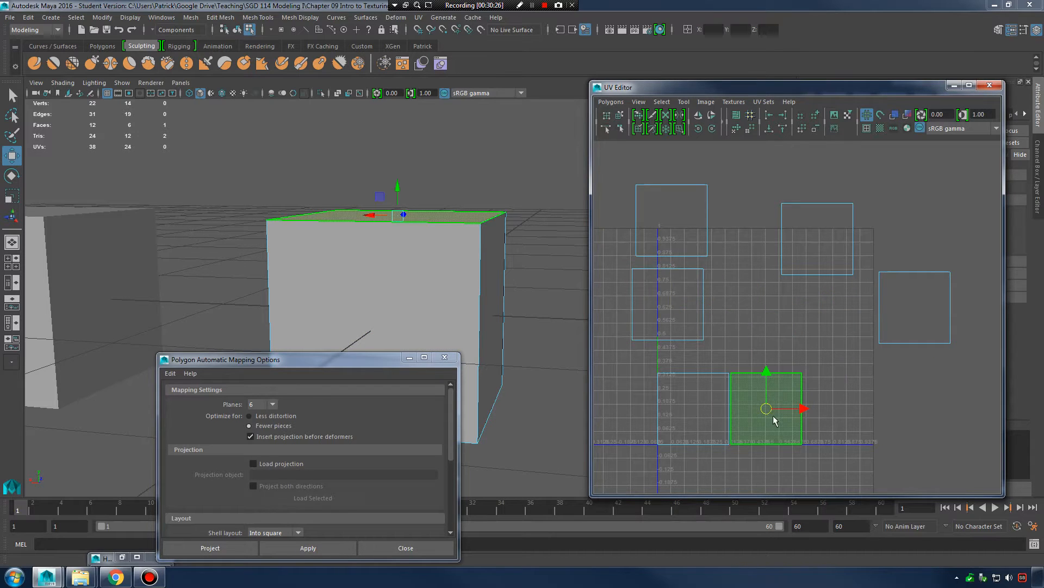
left_click_drag(759, 394, 791, 360)
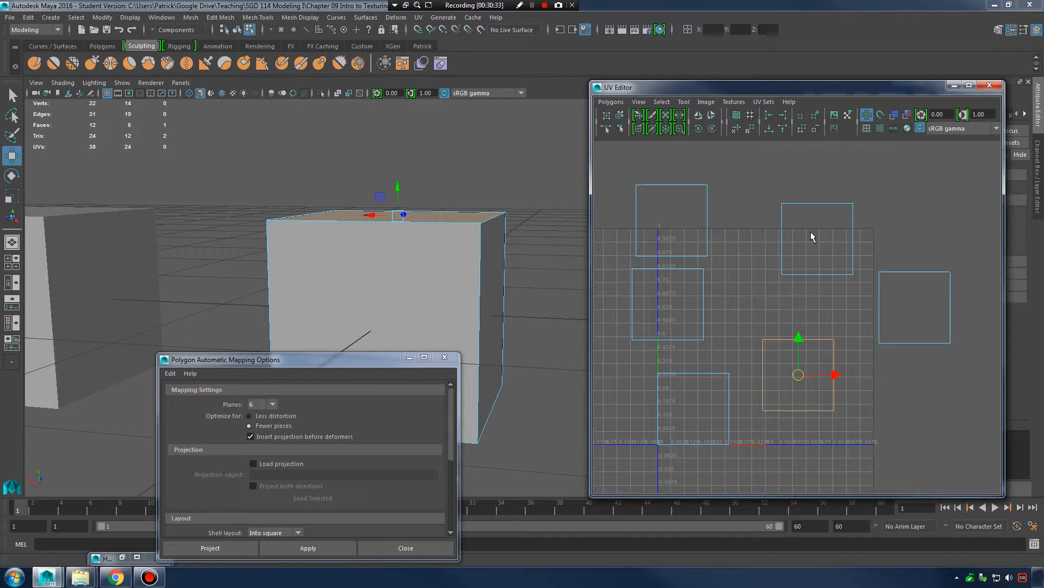
Close the automatic mapping options and return the cube to object mode.
left_click_drag(573, 311, 538, 295, "alt")
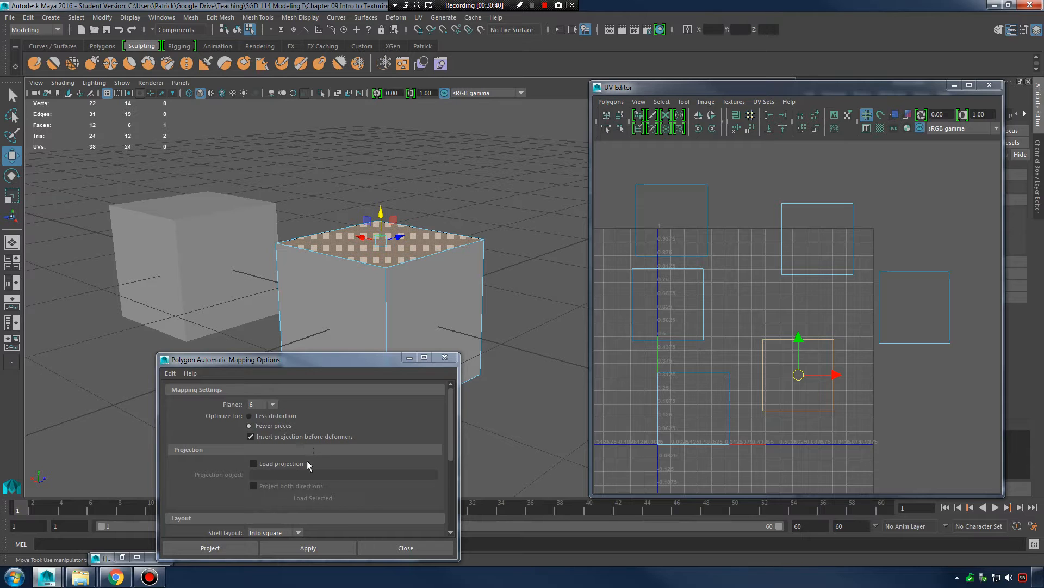
left_click_drag(313, 355, 338, 277)
left_click(435, 477)
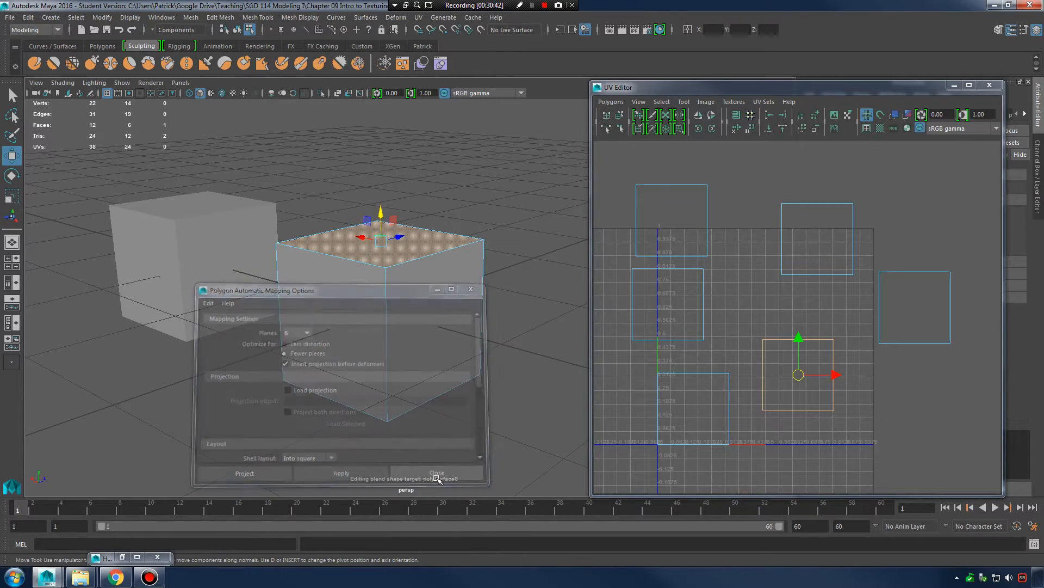
left_click_drag(513, 323, 450, 328, "alt")
left_click(424, 322)
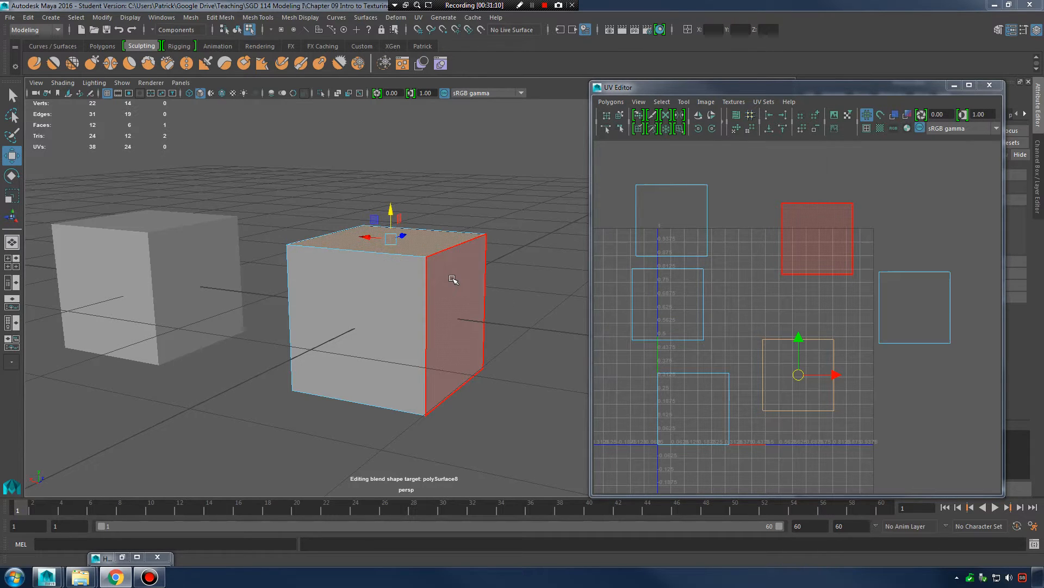
right_click_drag(452, 279, 484, 259)
Switch the cube to face selection and select its top face and the two side faces facing the camera.
mouse_move(460, 263)
left_mouse_down("alt")
mouse_move(449, 269)
mouse_move(503, 267)
mouse_move(415, 271)
mouse_move(375, 285)
mouse_move(460, 282)
mouse_move(502, 262)
mouse_move(446, 263)
left_mouse_up("alt")
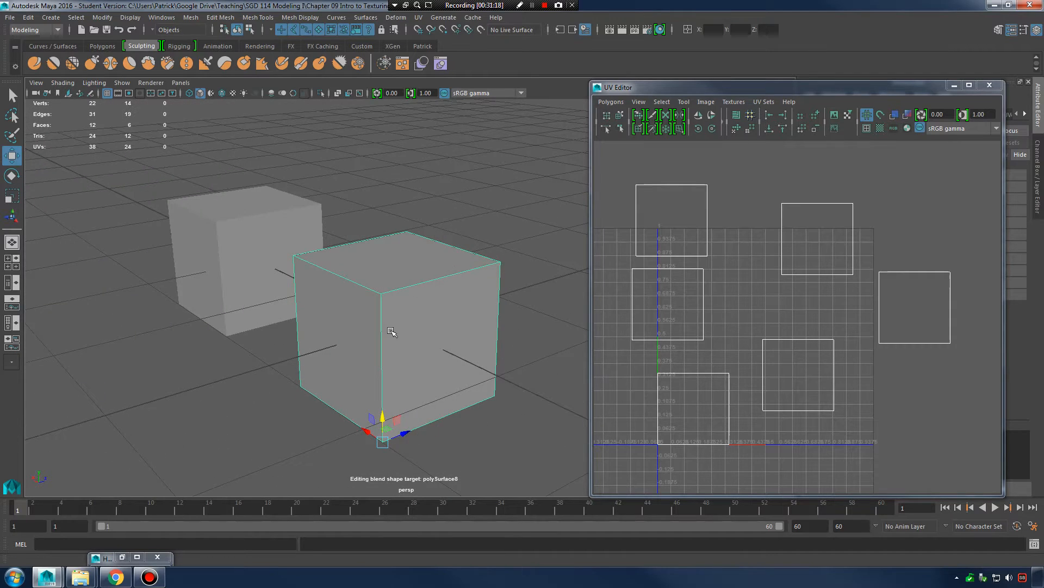
left_click_drag(390, 330, 476, 309, "alt")
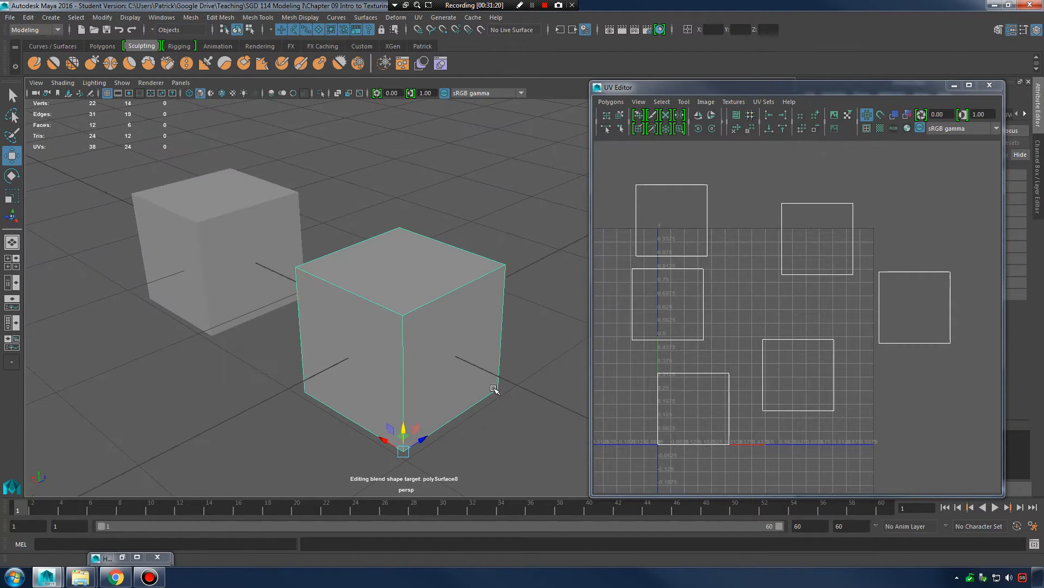
left_click_drag(494, 389, 408, 347, "alt")
left_click_drag(454, 375, 486, 357, "alt")
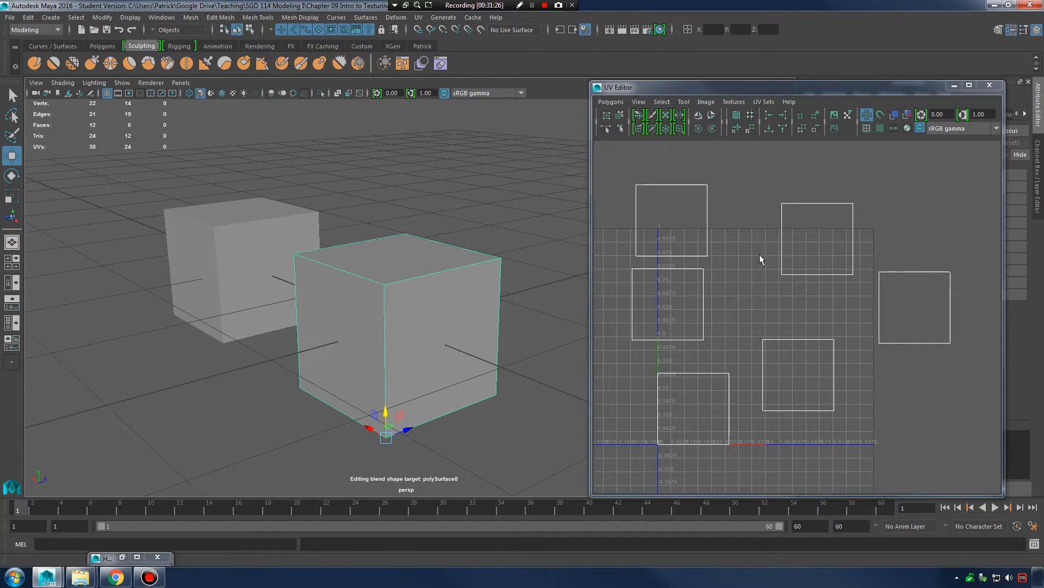
left_click_drag(420, 305, 396, 319, "alt")
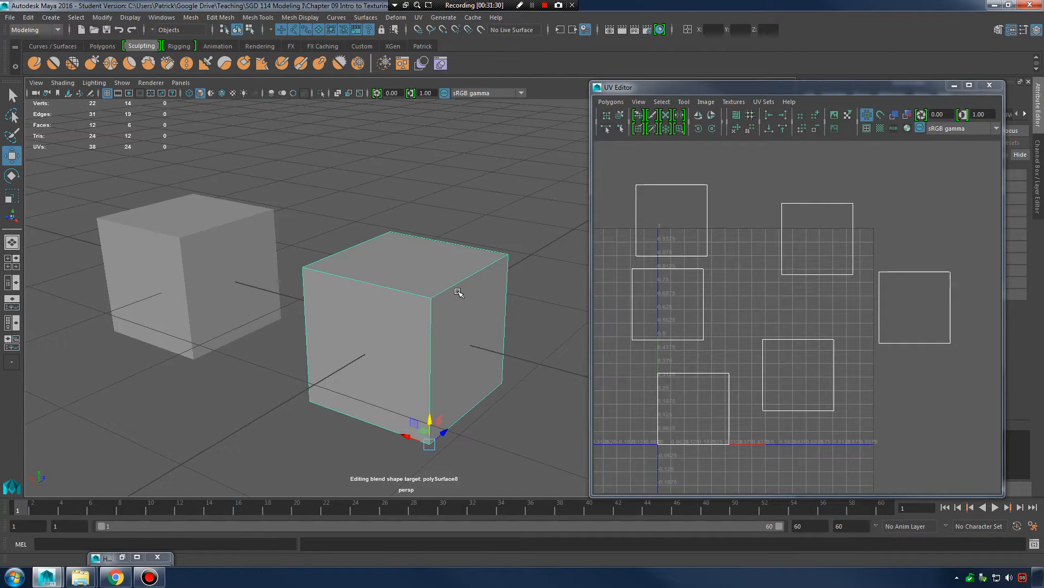
mouse_move(433, 286)
left_mouse_down("alt")
mouse_move(413, 291)
mouse_move(456, 286)
mouse_move(431, 296)
mouse_move(441, 288)
left_mouse_up("alt")
right_click_drag(421, 260, 421, 287)
left_click(423, 266)
left_click(454, 311)
left_click(385, 306, "shift")
left_click(411, 264, "shift")
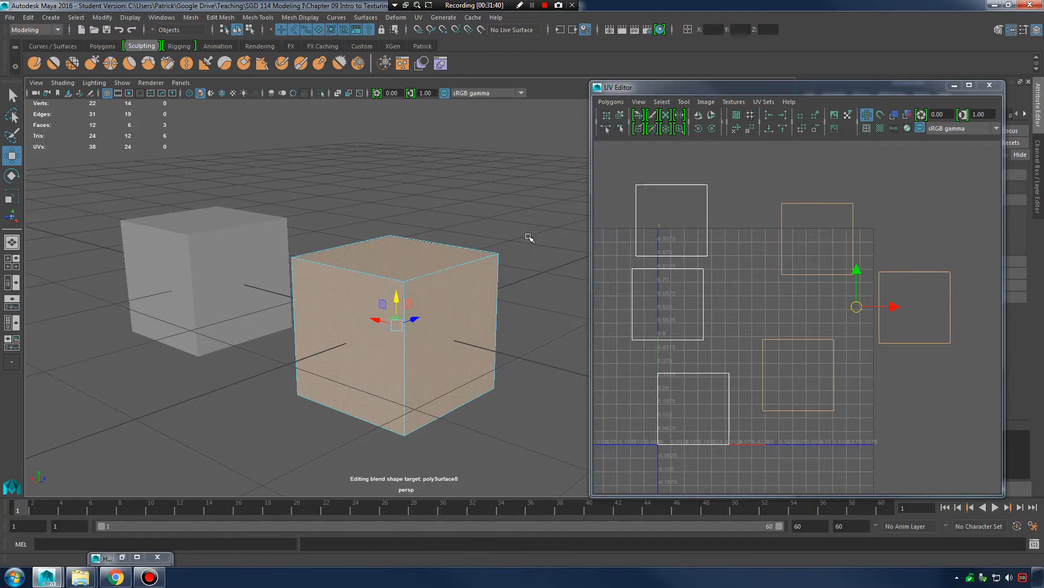
Select all the cube's face shells in the UV Editor and move them together horizontally into negative U.
left_click_drag(529, 235, 484, 229, "alt")
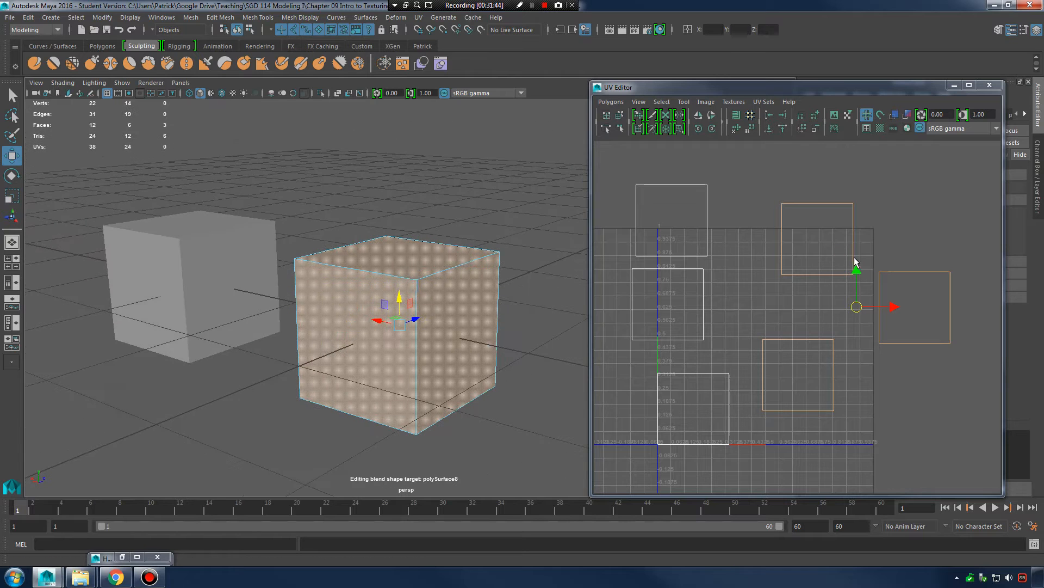
right_click_drag(854, 258, 773, 268, "alt")
left_click_drag(639, 206, 982, 488)
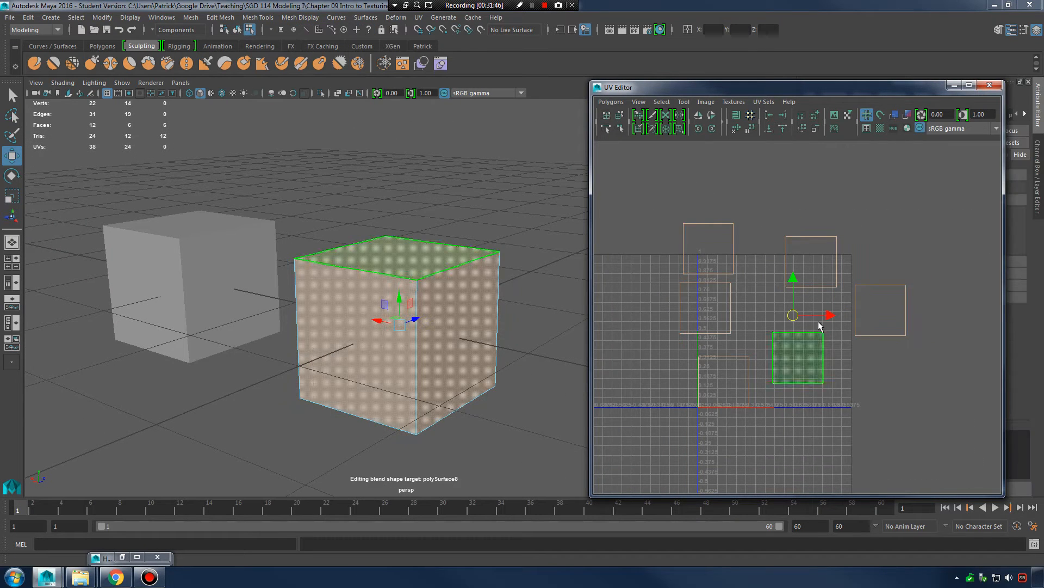
left_click_drag(825, 315, 572, 319)
middle_click_drag(649, 315, 803, 322, "alt")
right_click_drag(804, 322, 726, 319, "alt")
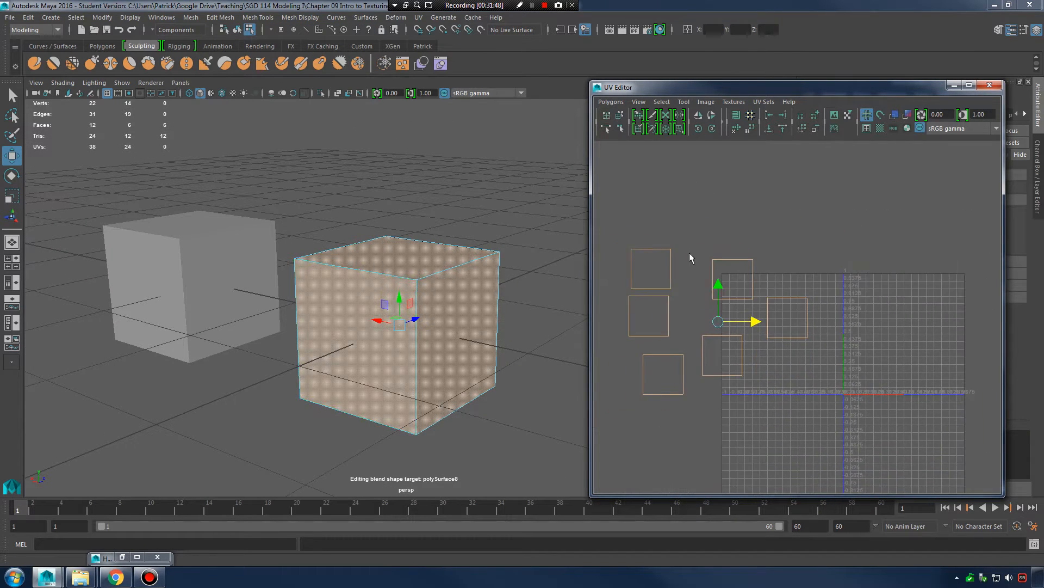
Reselect the cube's top and two visible side faces and apply a camera-based UV projection to them from a raised corner view.
left_click_drag(404, 274, 398, 286, "alt")
mouse_move(456, 354)
left_mouse_down("alt")
mouse_move(462, 279)
mouse_move(464, 348)
left_mouse_up("alt")
left_click(523, 305)
left_click(468, 291)
left_click(403, 337, "shift")
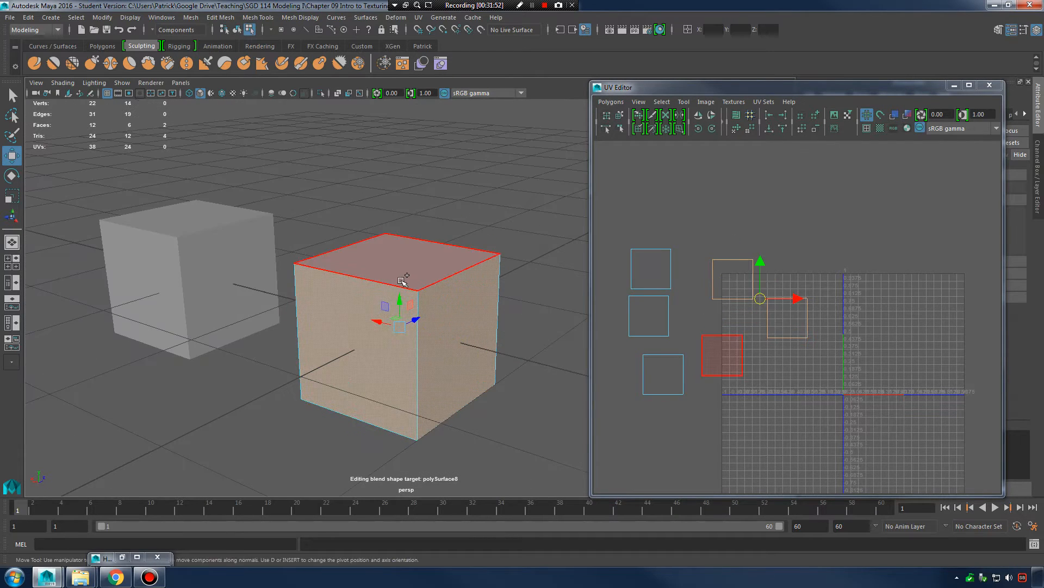
left_click(402, 280, "shift")
left_click_drag(522, 328, 494, 356, "alt")
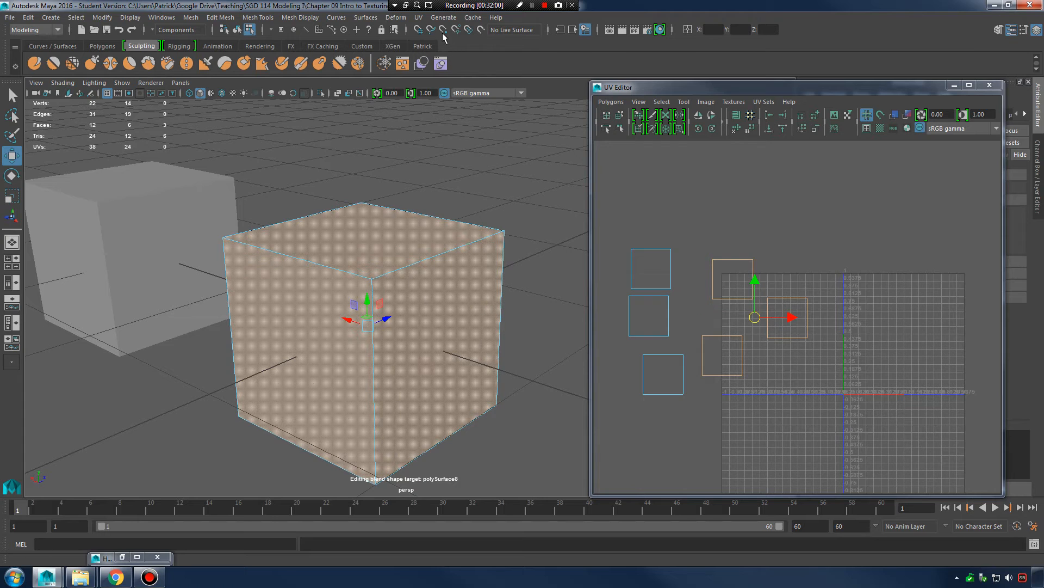
left_click(418, 17)
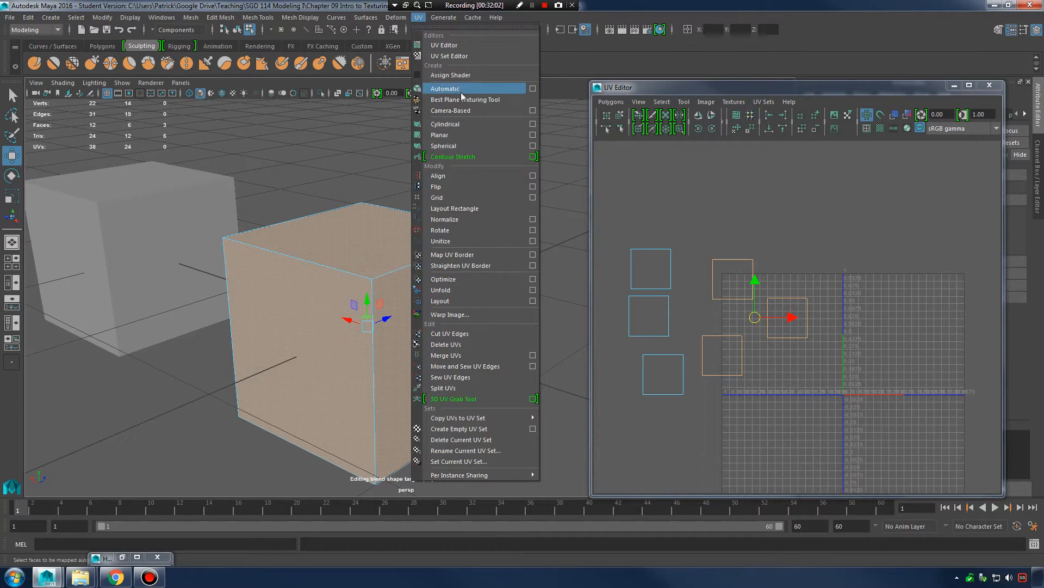
left_click(479, 110)
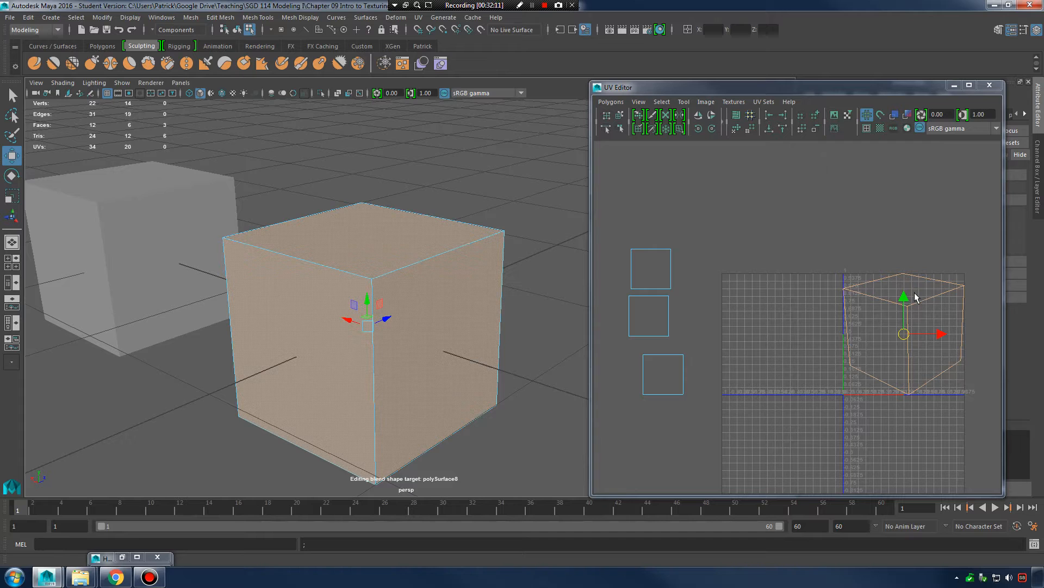
Reapply the camera-based projection to the three selected faces from a lower, more frontal camera angle.
left_click(454, 305)
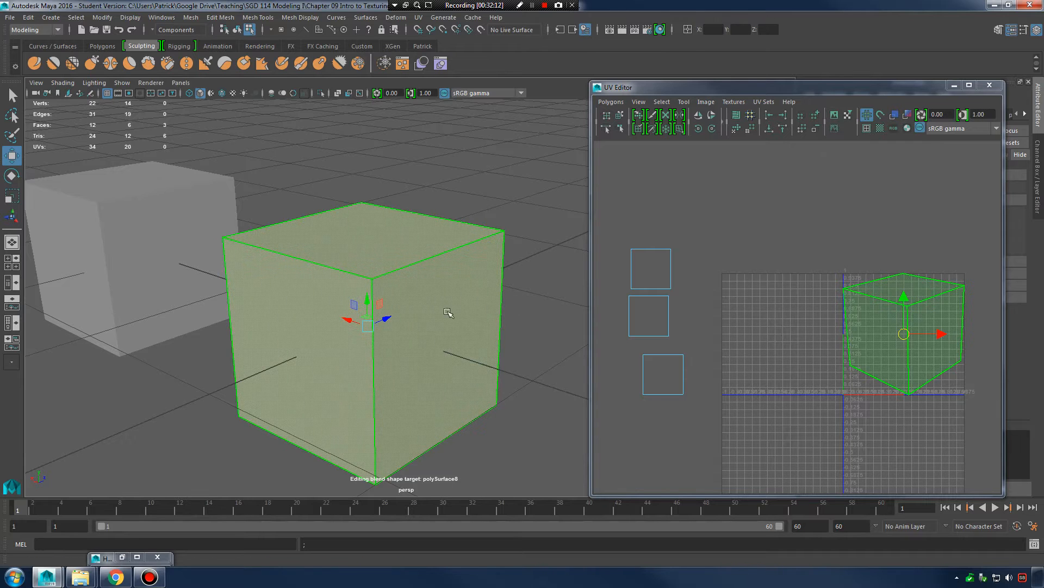
left_click_drag(454, 304, 486, 297, "alt")
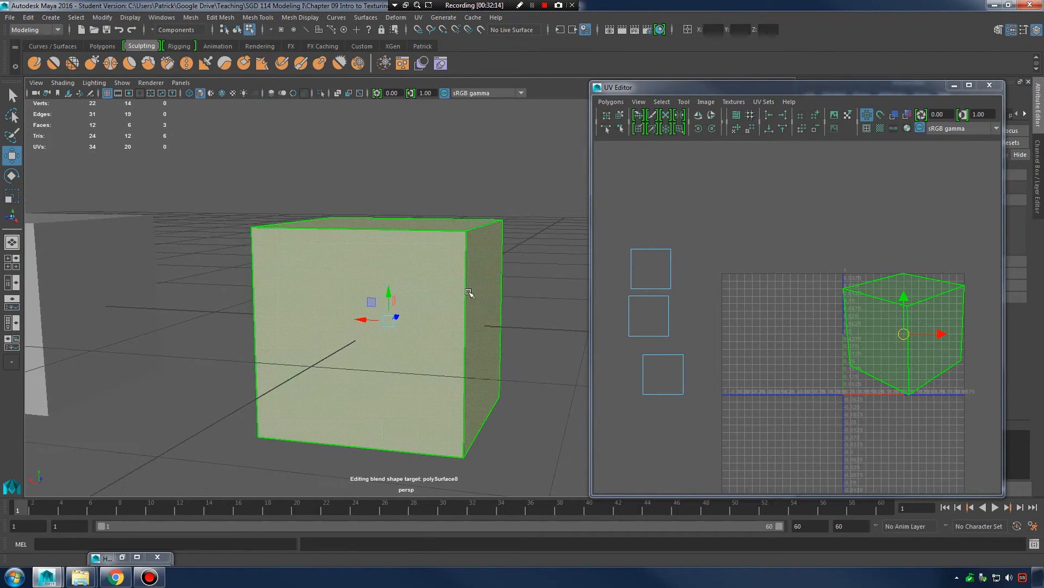
left_click(416, 19)
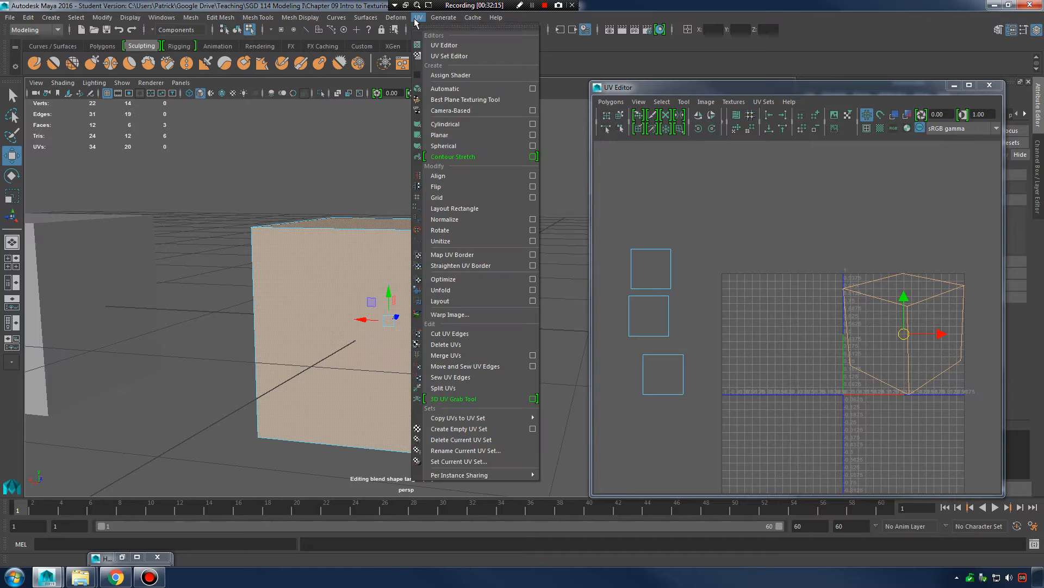
left_click(468, 110)
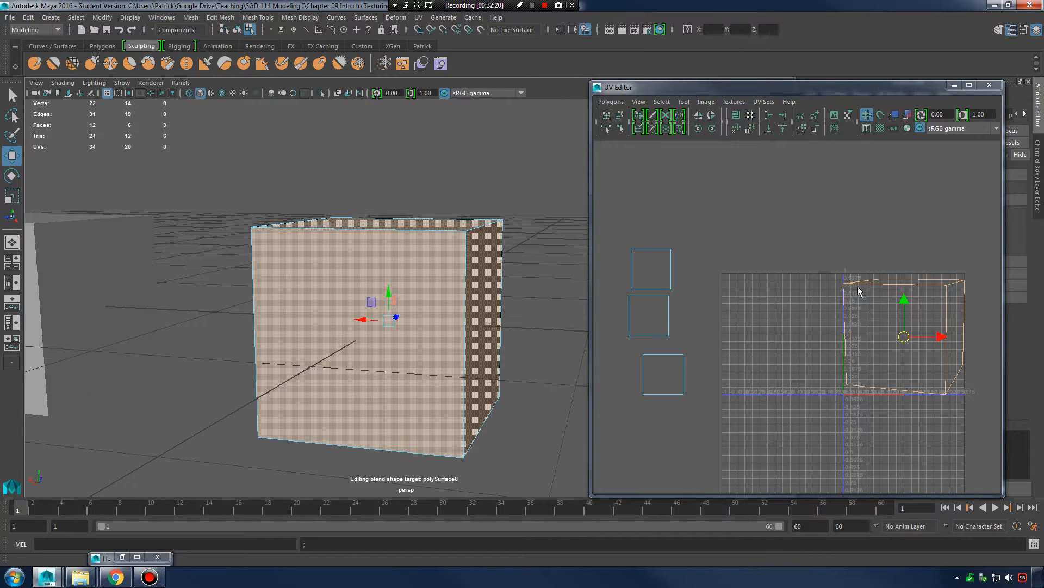
middle_click_drag(838, 327, 834, 331, "alt")
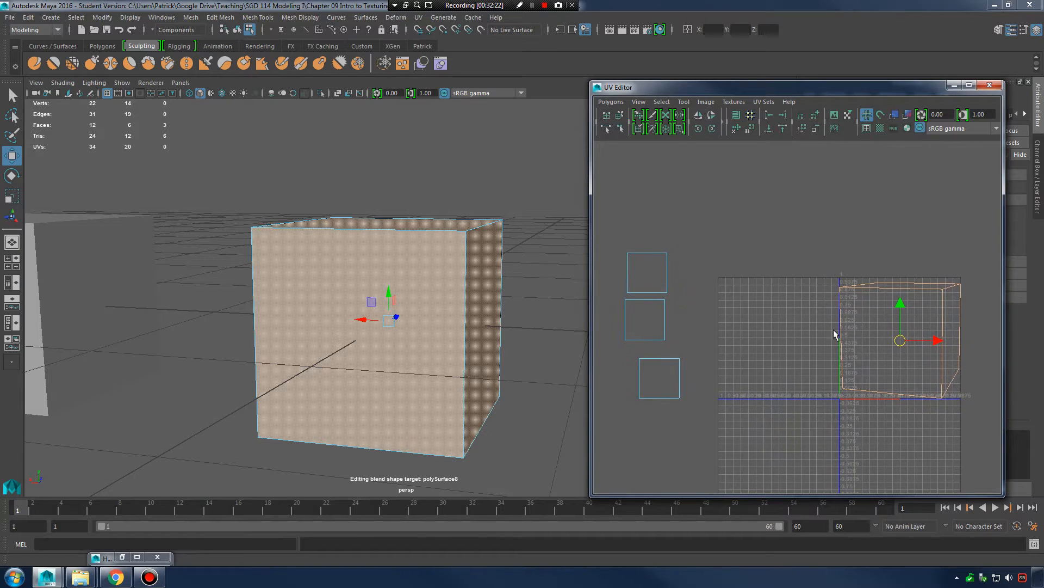
Select all the cube's faces and apply a camera-based UV projection to them from a low corner view.
left_click_drag(458, 308, 258, 277, "alt")
double_click(462, 336)
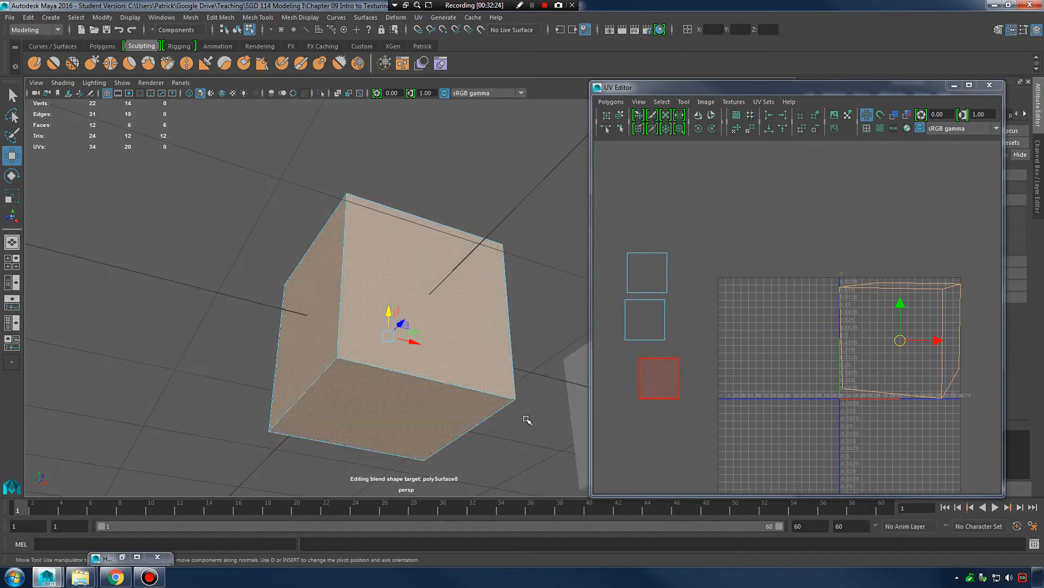
left_click_drag(515, 404, 534, 345, "alt")
left_click(418, 17)
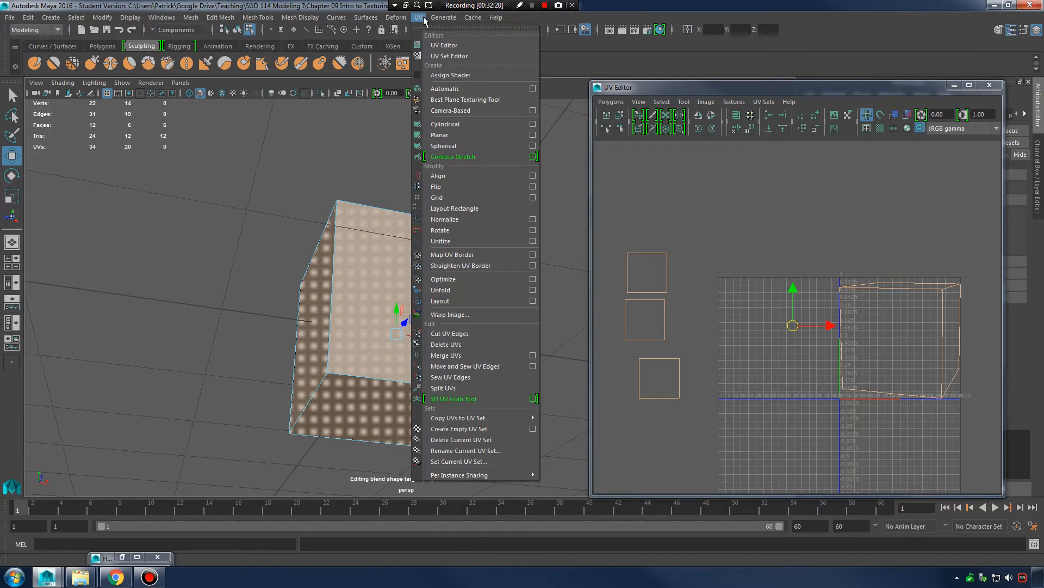
left_click(479, 110)
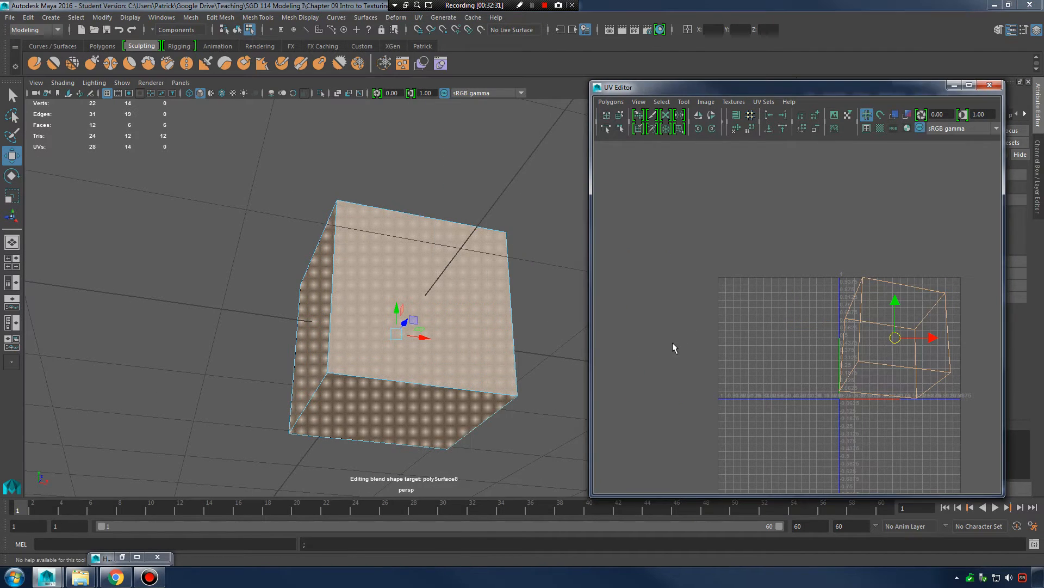
Display the Channel Box / Layer Editor and reposition the UV Editor window beside the perspective view.
left_click_drag(506, 321, 453, 304, "alt")
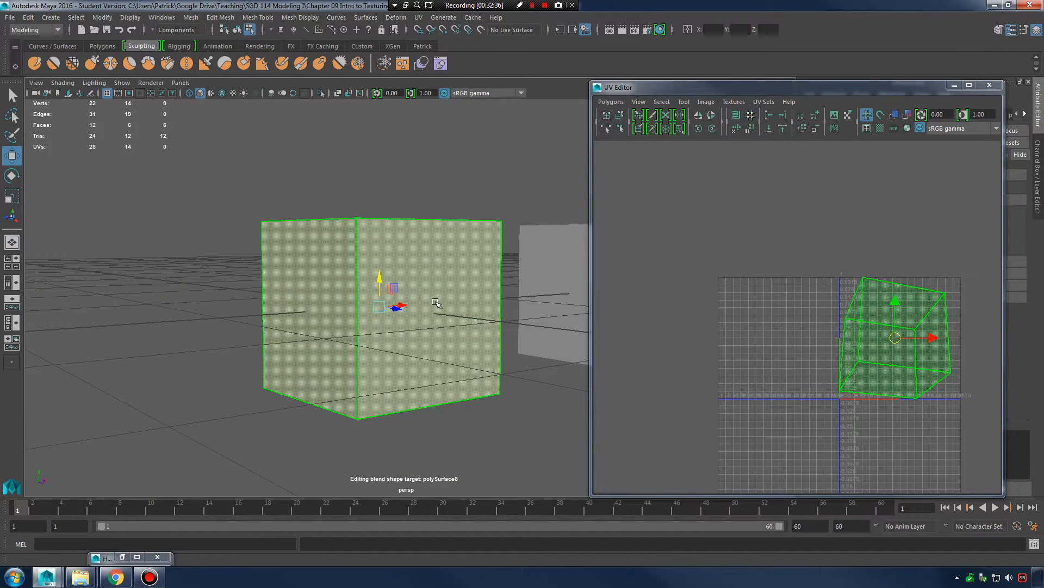
left_click_drag(434, 299, 413, 304, "alt")
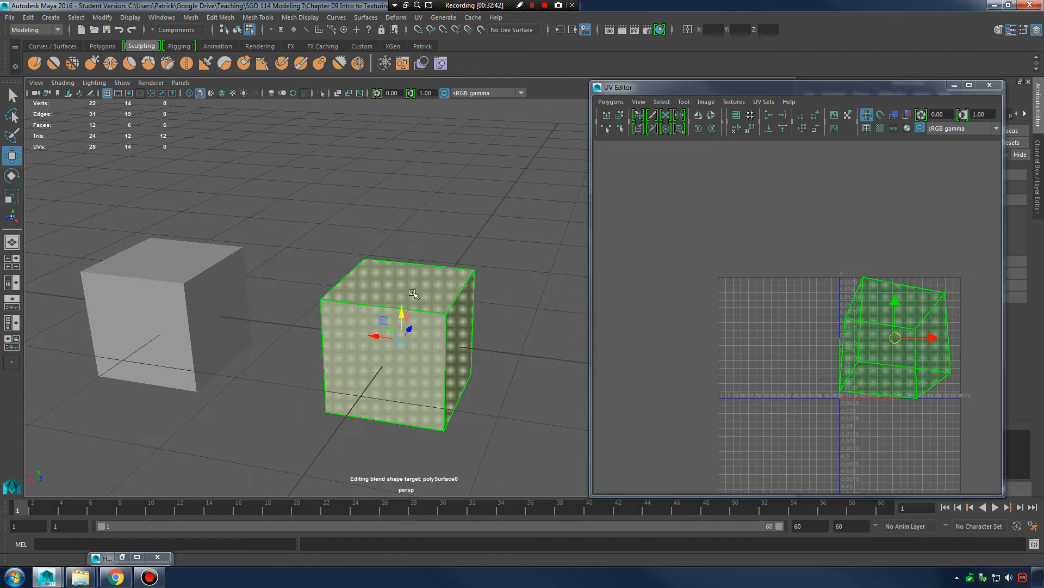
left_click_drag(128, 506, 18, 505)
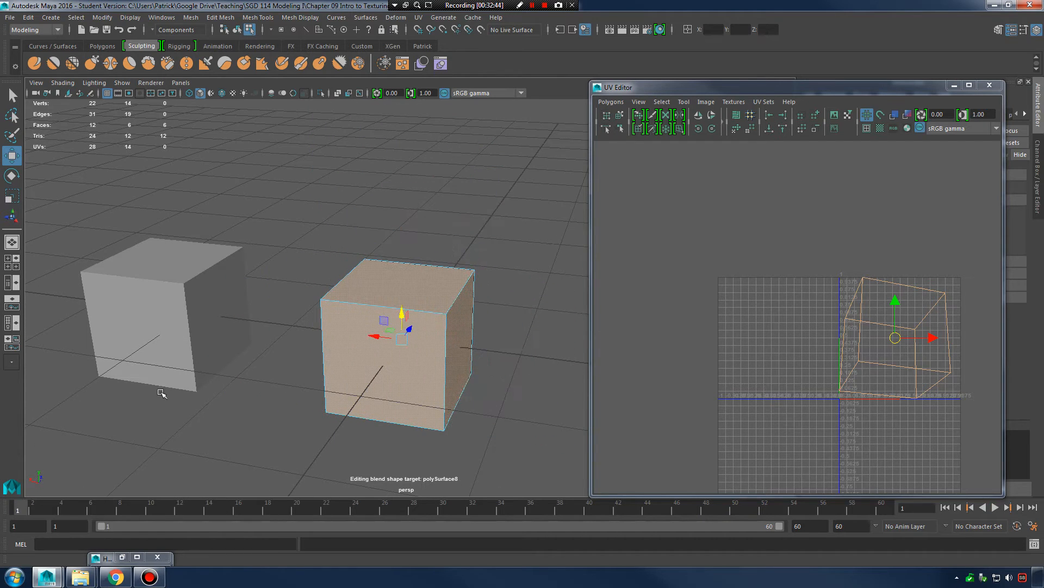
scroll(315, 299, "down", 5)
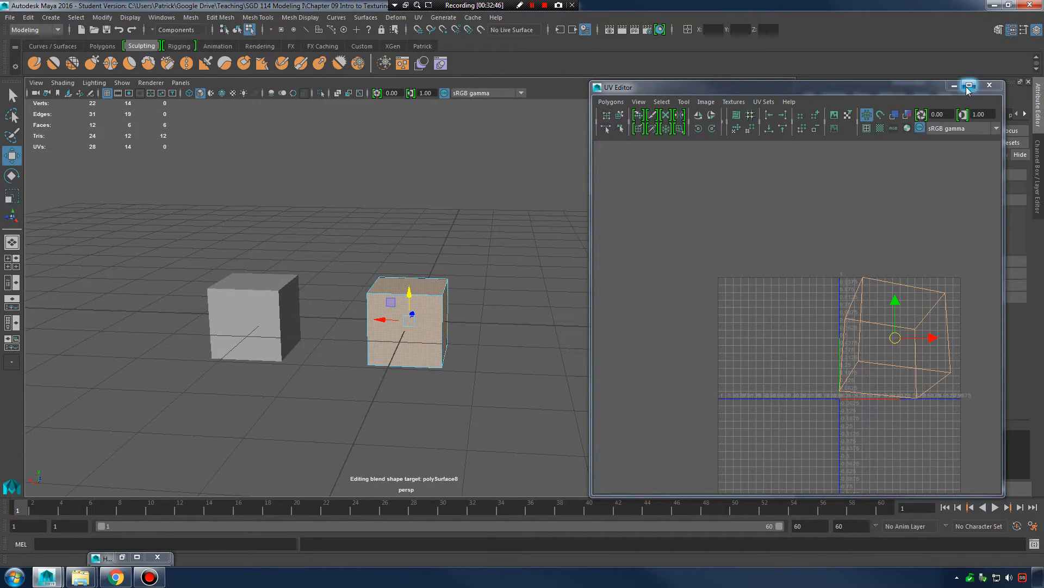
left_click(1036, 31)
left_click(1036, 31)
left_click_drag(772, 85, 863, 103)
Remove both cubes from the scene, switching to object selection for the unprojected one.
left_click(861, 329)
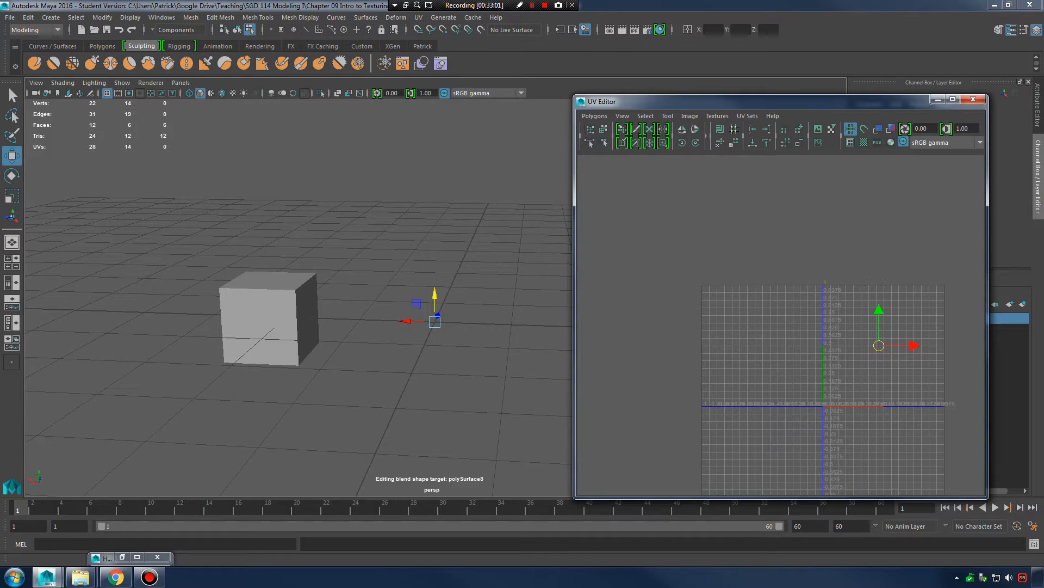
key("alt+Tab")
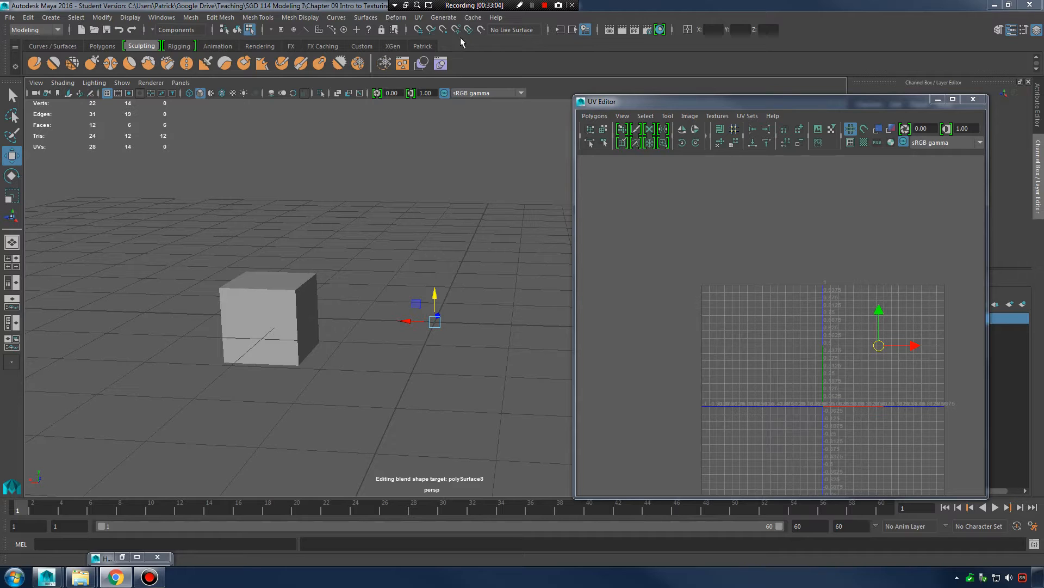
left_click(292, 284)
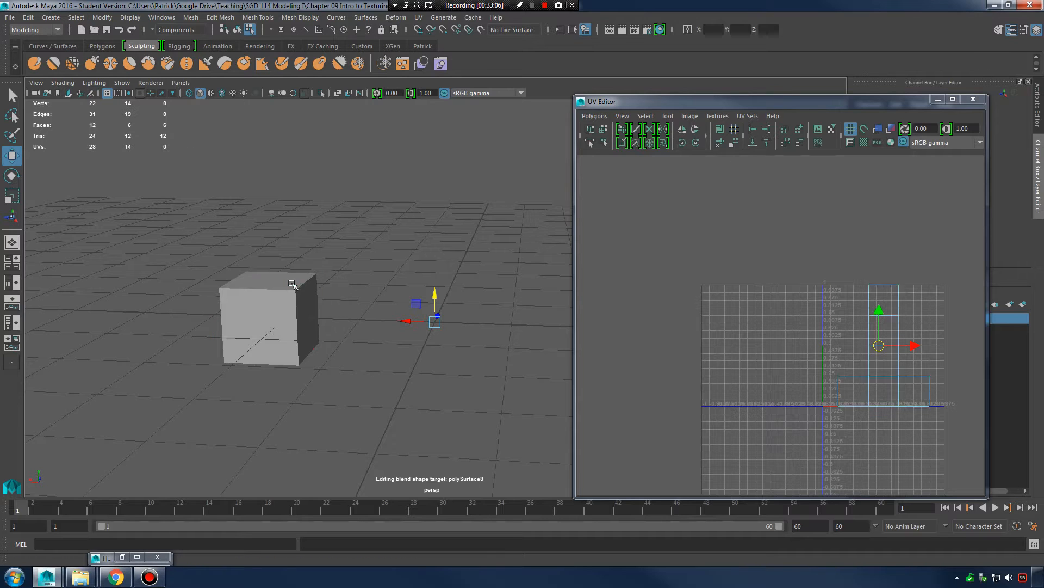
right_click_drag(292, 284, 345, 257)
key("Delete")
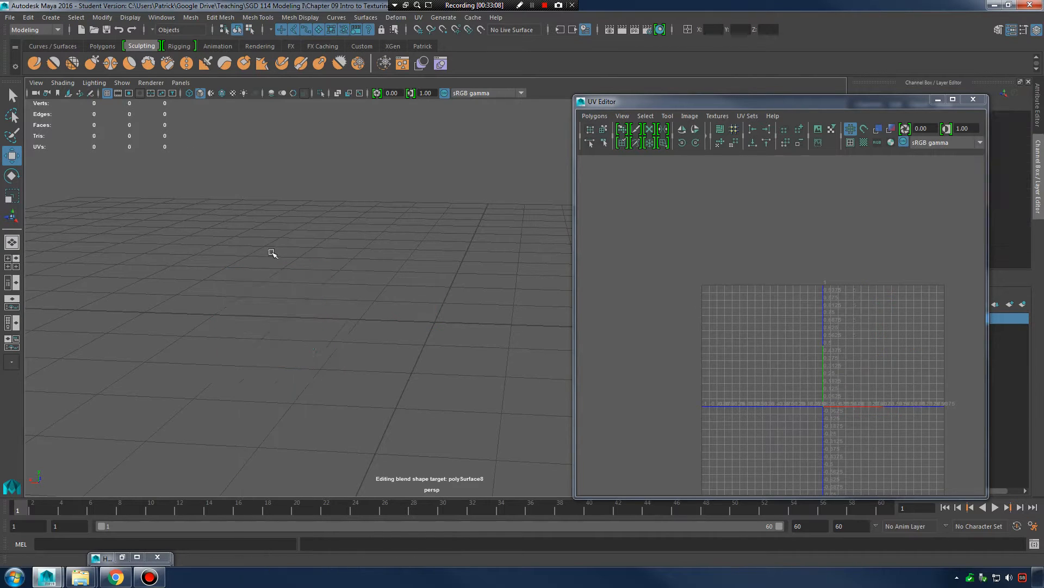
Create a polygon cylinder at the centre of the grid.
left_click(51, 17)
mouse_move(93, 55)
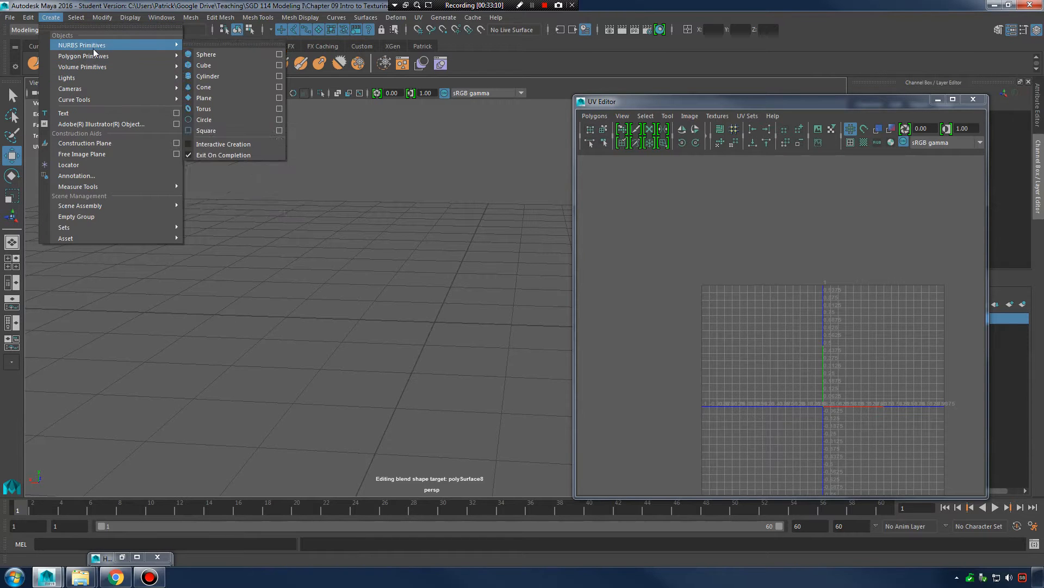
left_click(227, 86)
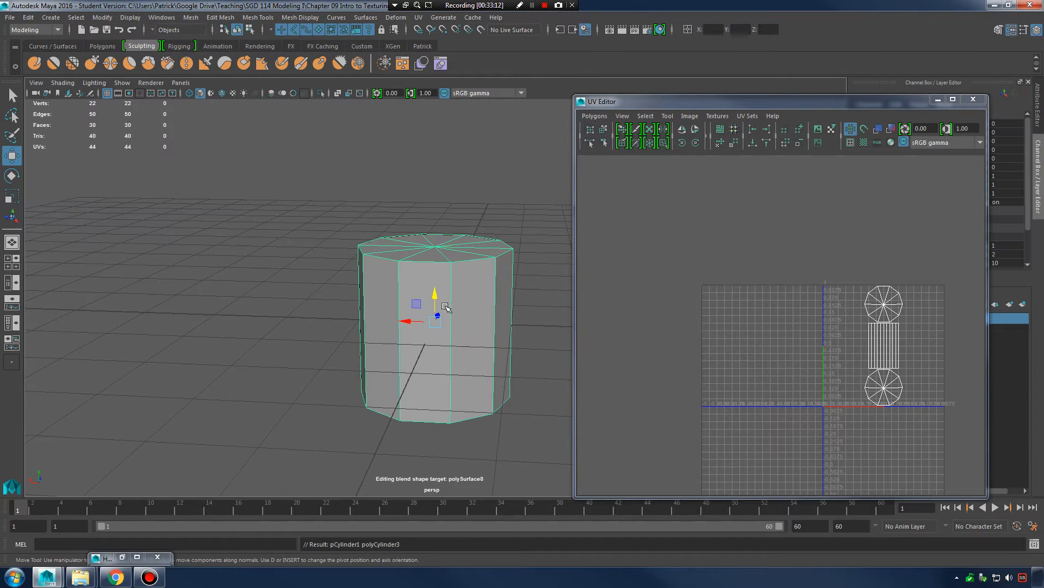
Examine the cylinder's side and cap faces alongside its default UV shells in the UV Editor.
scroll(445, 308, "up", 6)
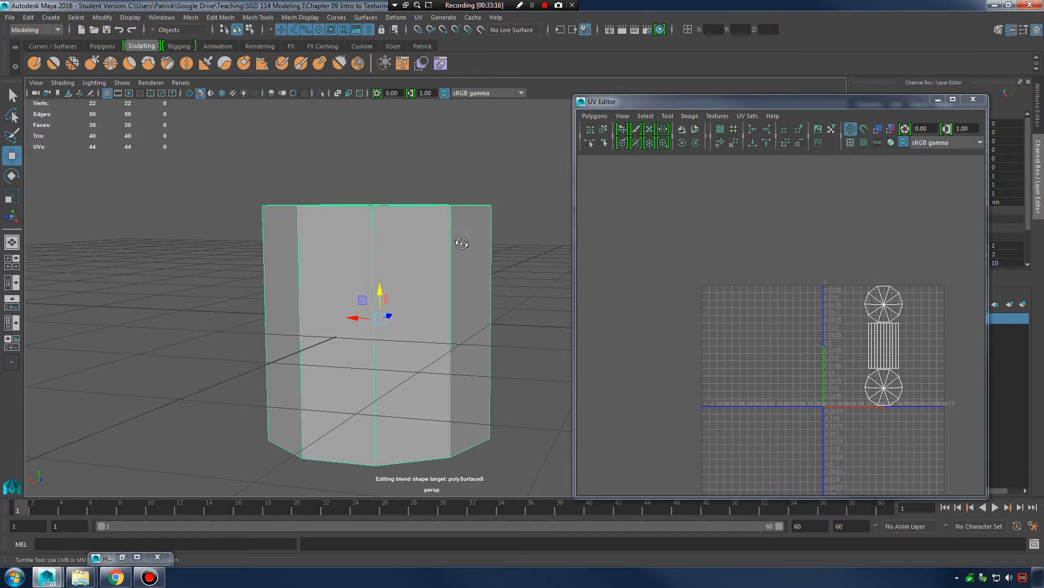
mouse_move(473, 294)
left_mouse_down("alt")
mouse_move(476, 316)
mouse_move(479, 287)
left_mouse_up("alt")
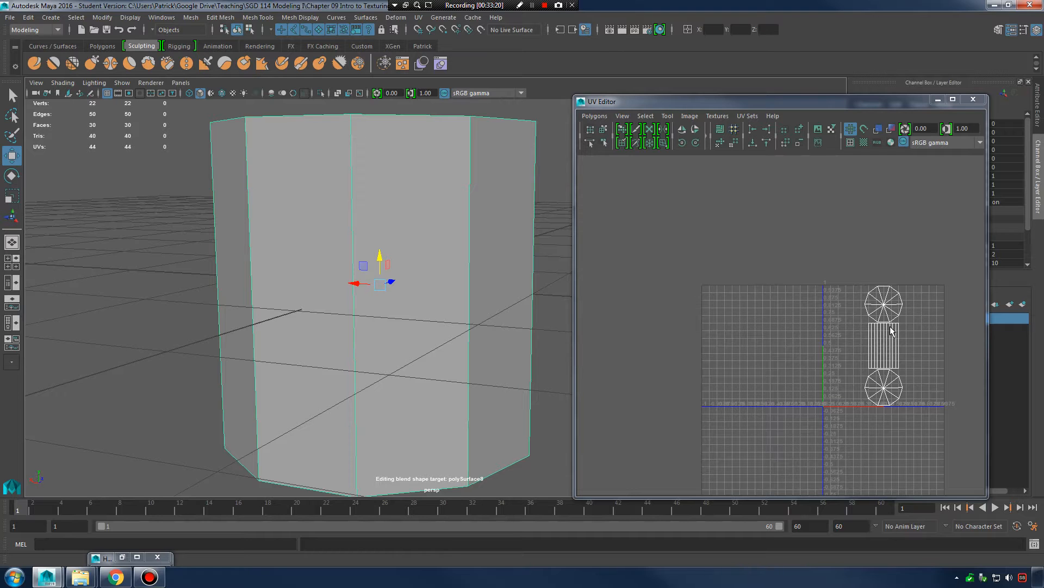
scroll(892, 330, "up", 8)
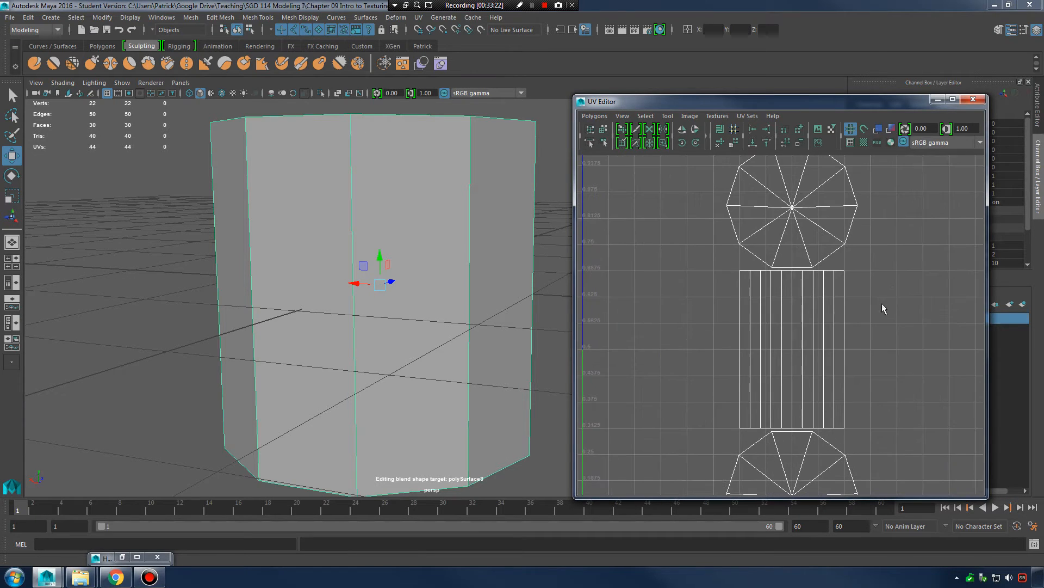
right_click_drag(891, 285, 713, 283, "alt")
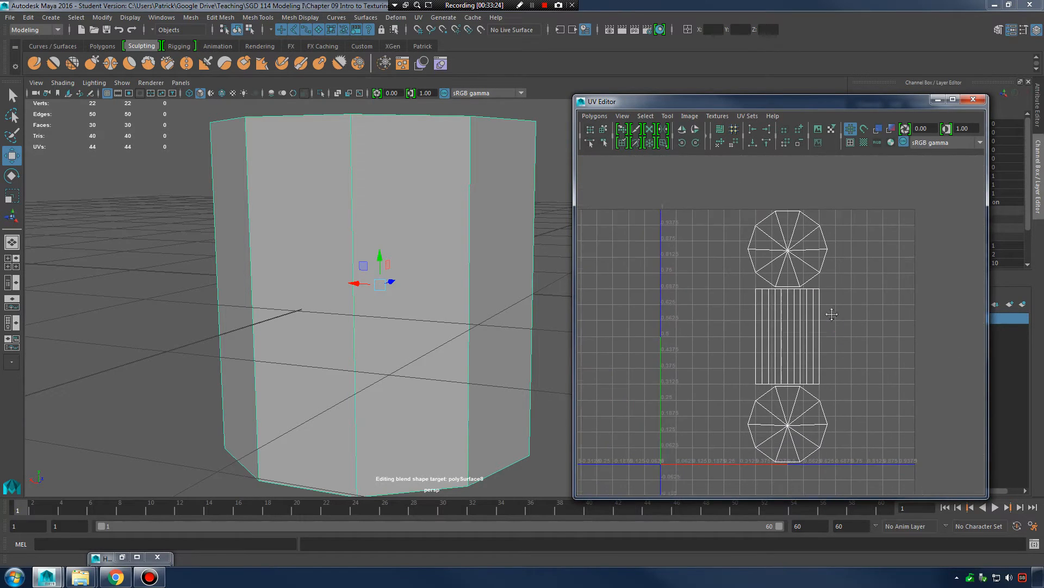
middle_click_drag(823, 327, 816, 302, "alt")
mouse_move(436, 216)
left_mouse_down("alt")
mouse_move(424, 231)
mouse_move(436, 223)
left_mouse_up("alt")
right_click_drag(436, 224, 382, 225, "alt")
left_click_drag(446, 227, 430, 215, "alt")
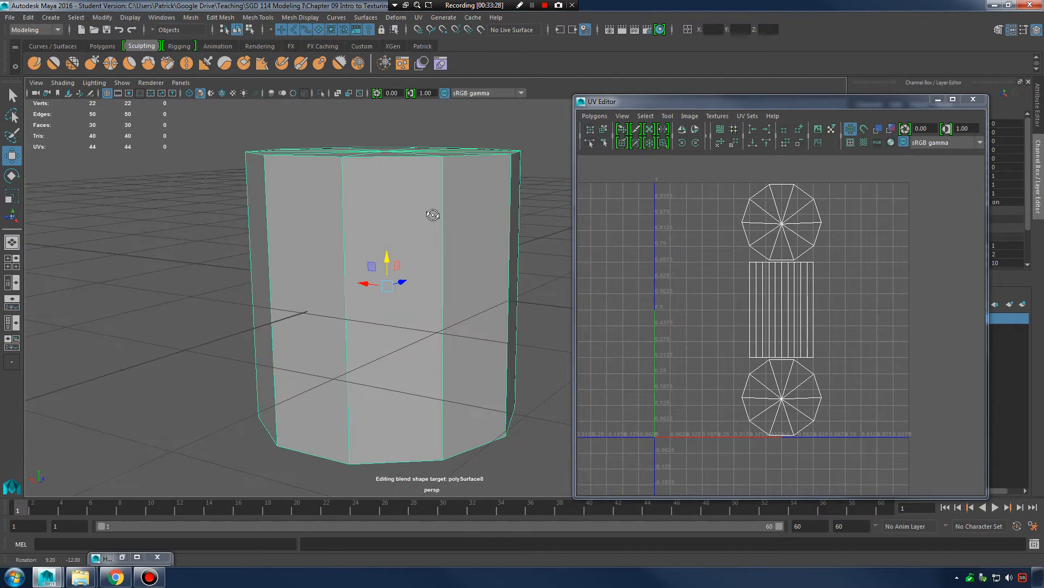
Open the component selection choices for the cylinder's UV shells in the UV Editor.
right_click(804, 242)
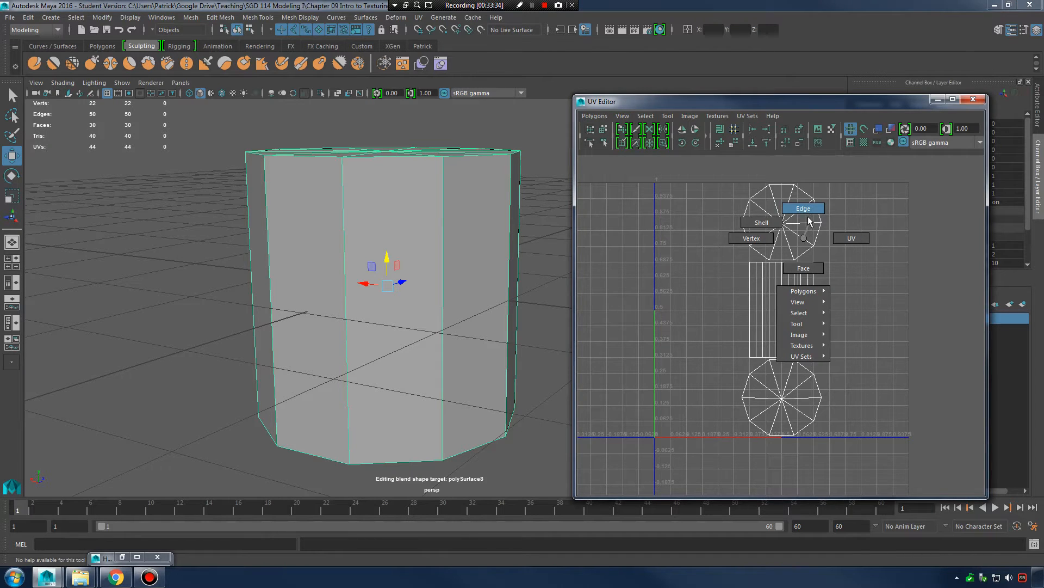
Switch the UV Editor to edge selection and pick individual cap and side edges to compare them with the cylinder.
left_click(804, 209)
left_click(815, 224)
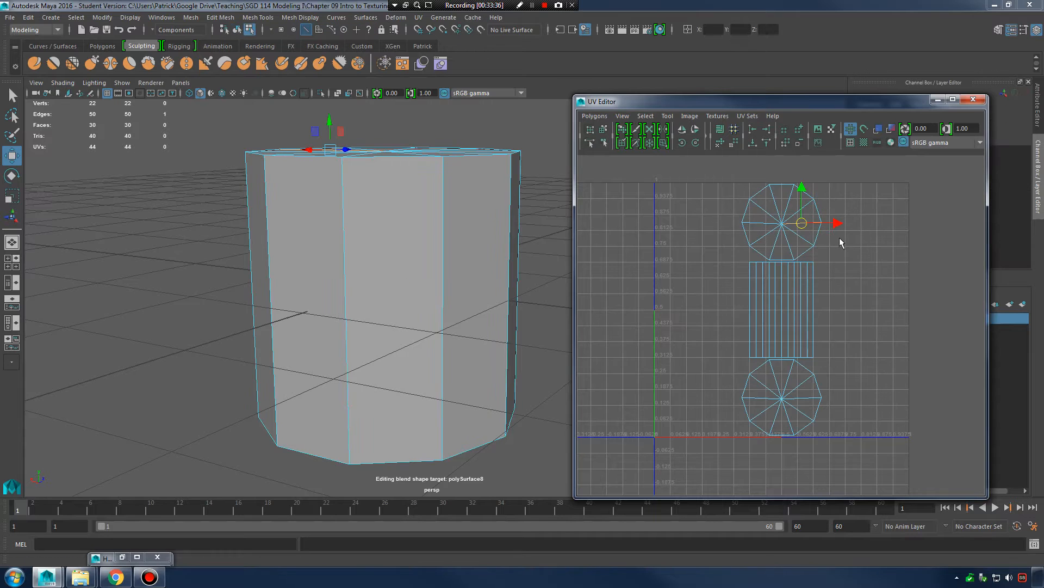
left_click(813, 285)
left_click(800, 296)
left_click(782, 335)
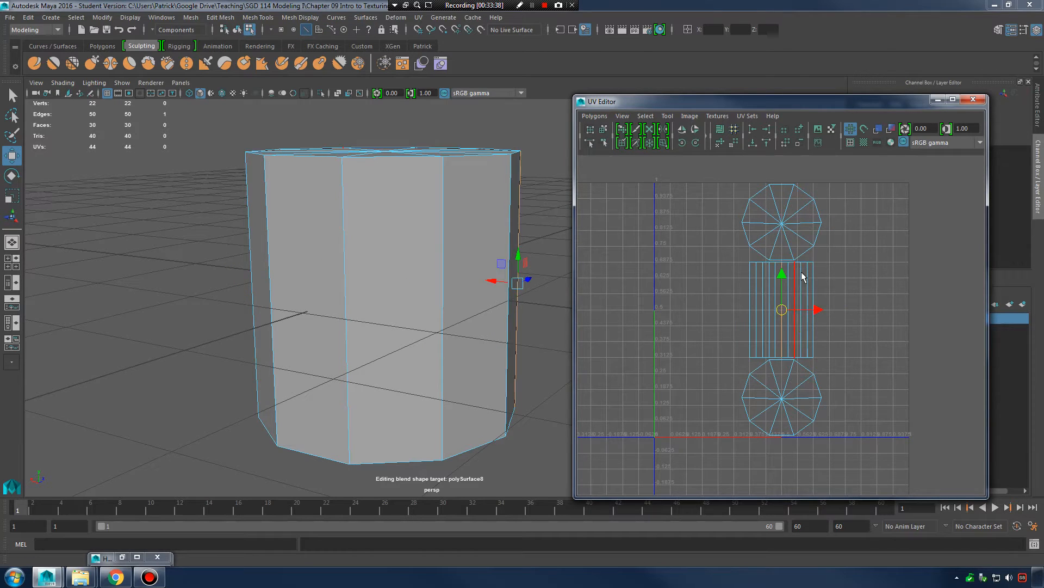
left_click(804, 275)
left_click(805, 241)
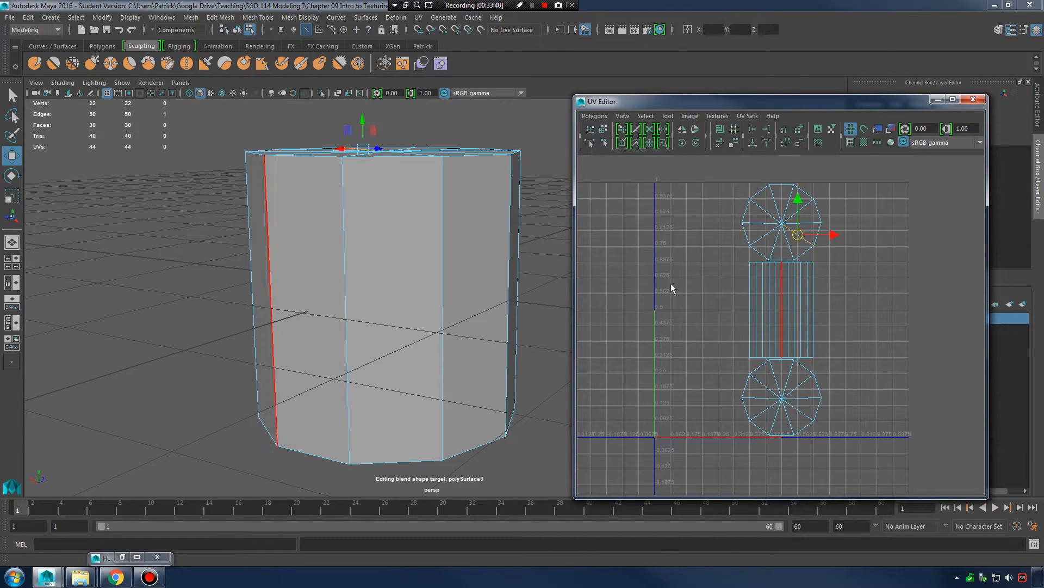
Select a vertical edge of the side strip in the UV layout and examine the matching edge around the cylinder.
left_click_drag(430, 212, 449, 257, "alt")
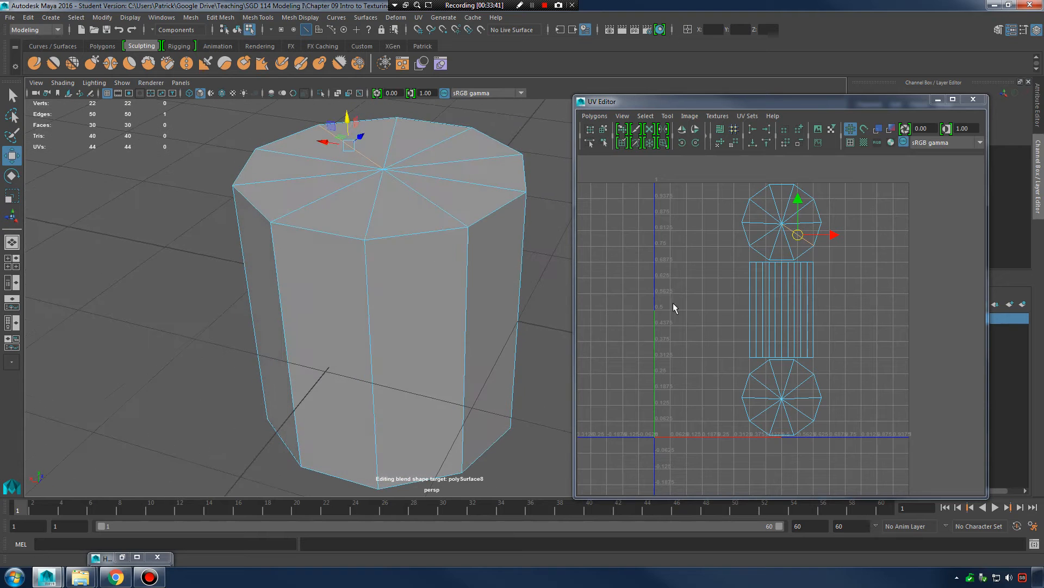
left_click(795, 294)
scroll(452, 297, "up", 5)
left_click_drag(451, 295, 380, 283, "alt")
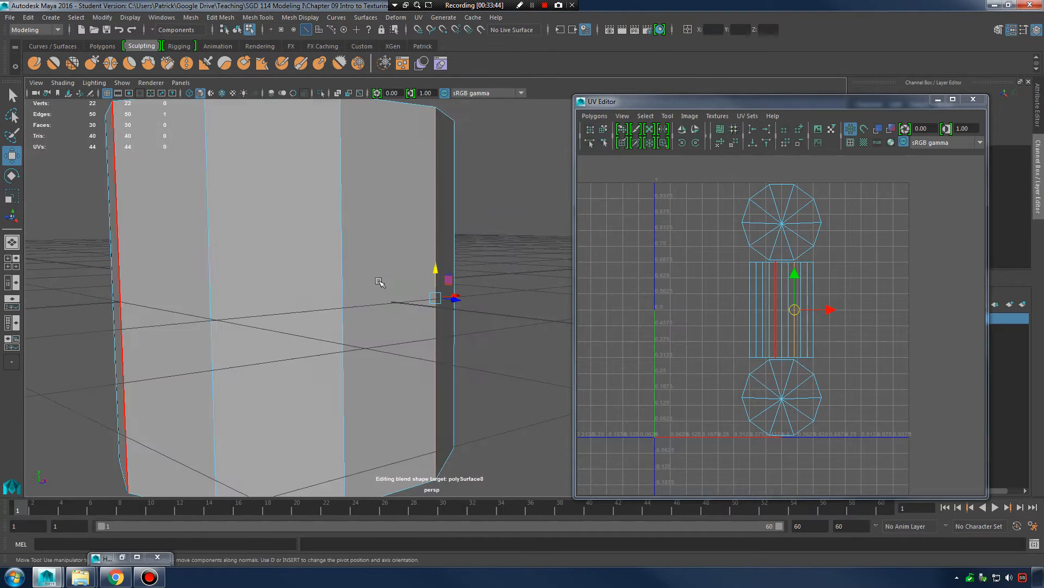
scroll(463, 287, "down", 3)
left_click_drag(501, 288, 436, 297, "alt")
scroll(484, 261, "up", 2)
middle_click_drag(547, 245, 492, 288, "alt")
left_click_drag(473, 262, 459, 283, "alt")
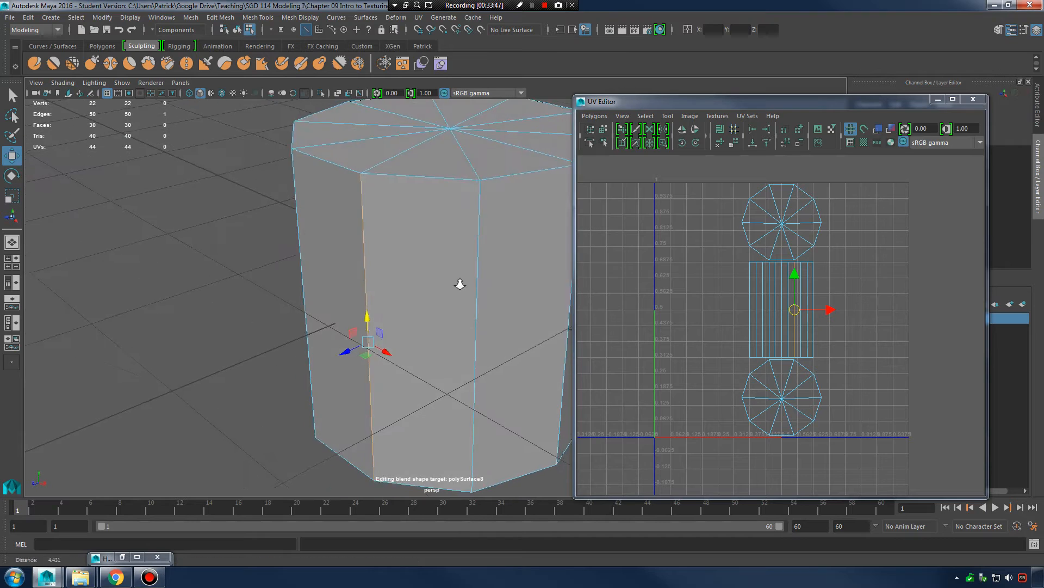
right_click_drag(459, 282, 408, 259, "alt")
left_click_drag(408, 259, 412, 239, "alt")
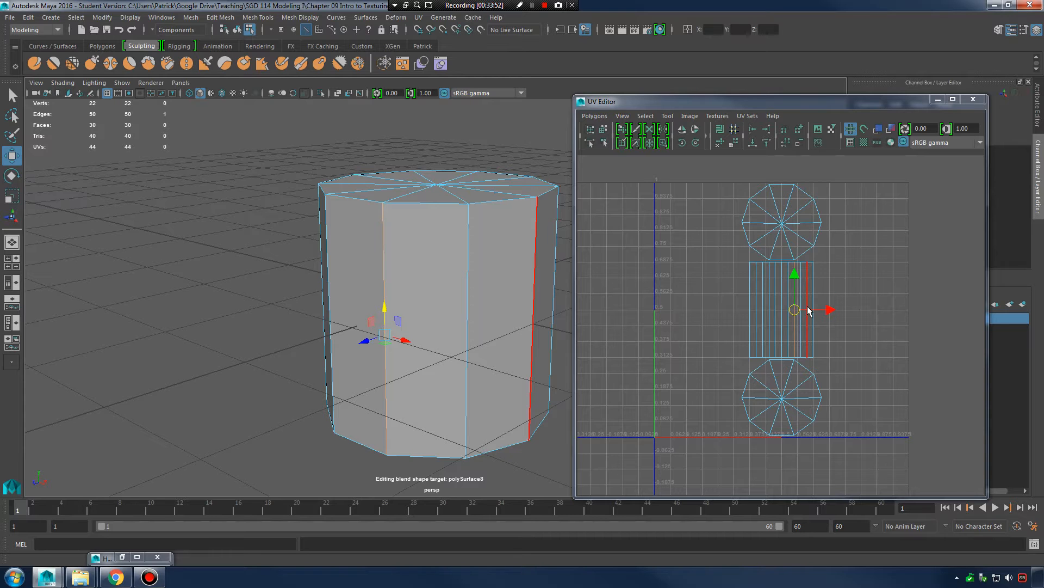
left_click_drag(450, 264, 415, 298, "alt")
middle_click_drag(415, 298, 436, 272, "alt")
right_click_drag(436, 272, 514, 306, "alt")
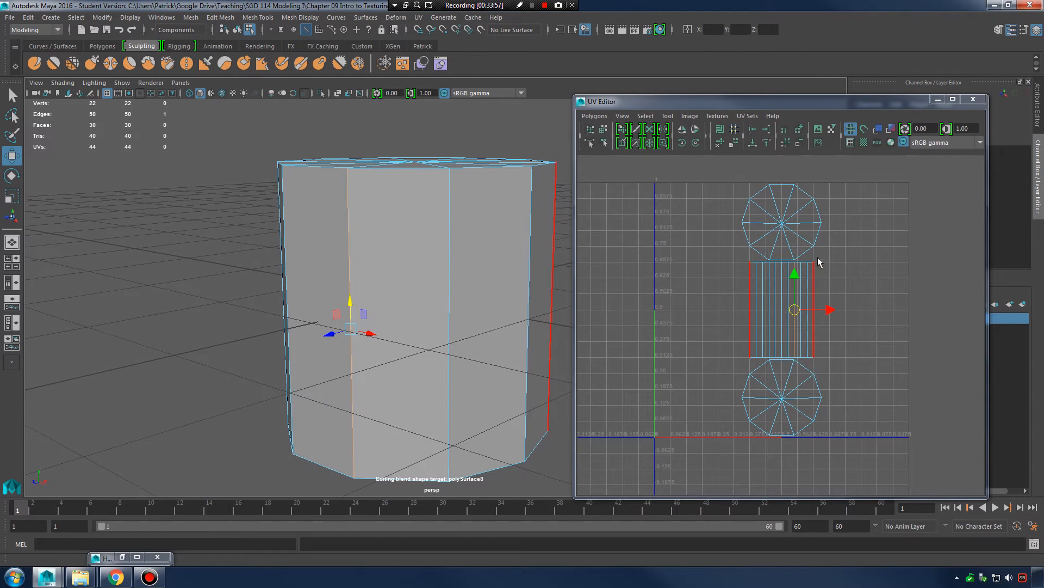
Switch to vertex selection, pick the upper corner of the side strip's UVs, and examine the matching vertex on the cylinder.
right_click(789, 283)
left_click(737, 282)
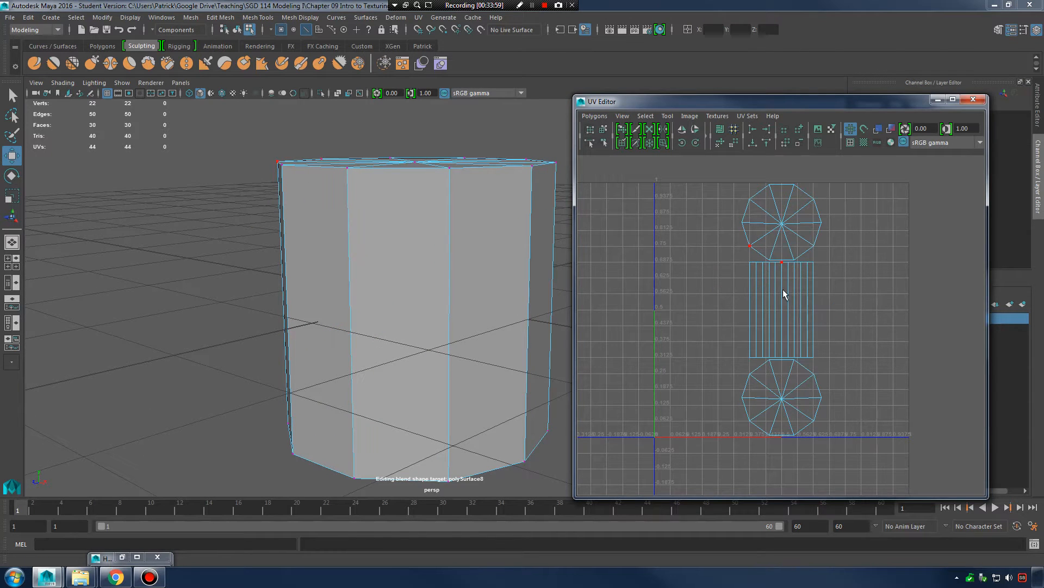
left_click(814, 263)
middle_click_drag(445, 273, 366, 331, "alt")
left_click_drag(367, 331, 401, 342, "alt")
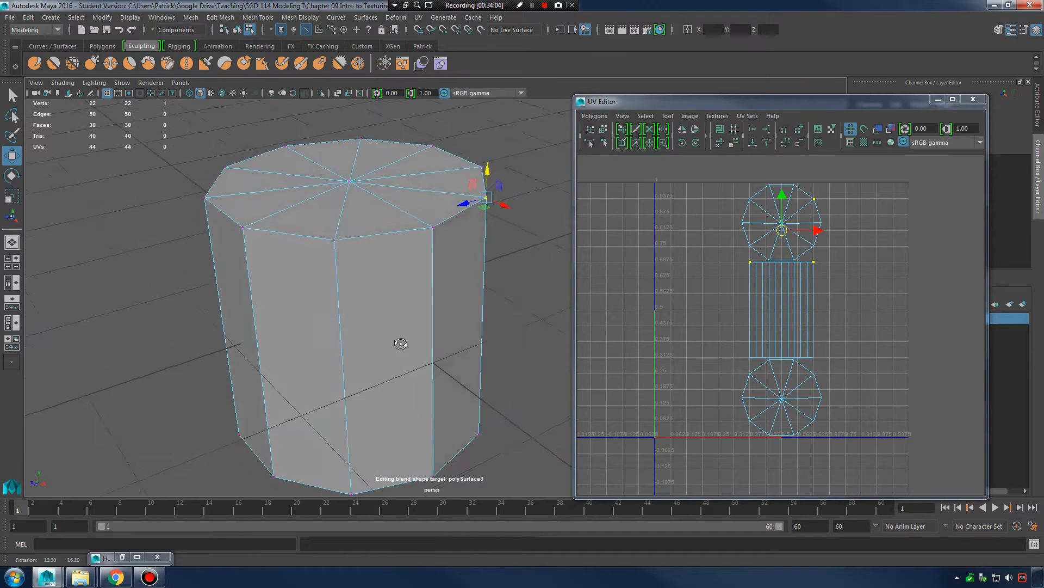
right_click_drag(401, 343, 508, 268, "alt")
middle_click_drag(508, 268, 400, 334, "alt")
right_click_drag(400, 334, 570, 334, "alt")
Reselect the side strip's upper corner vertex and examine its corresponding UV points on the strip and the upper cap.
left_click(814, 260)
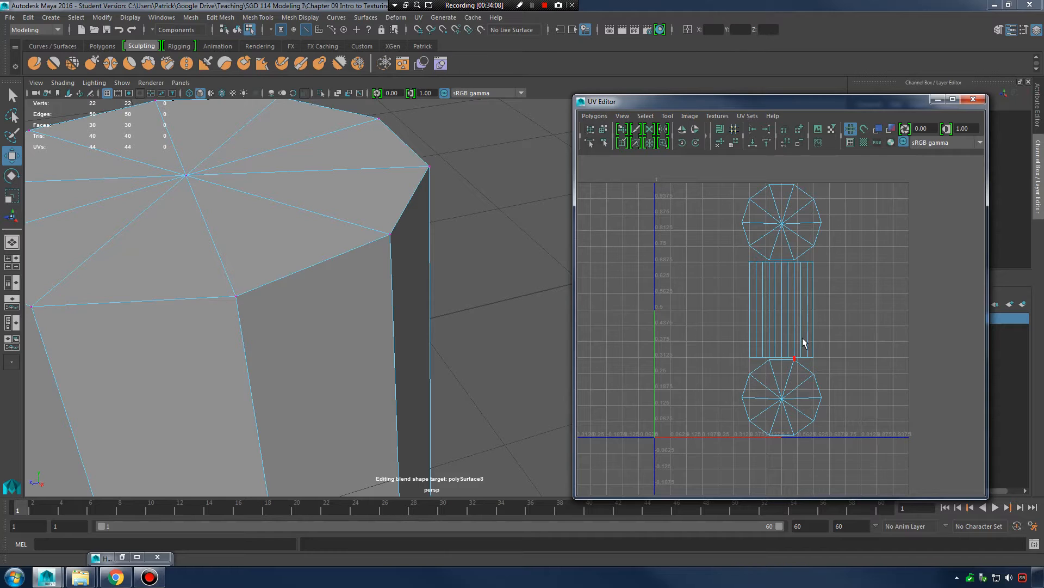
left_click(812, 262)
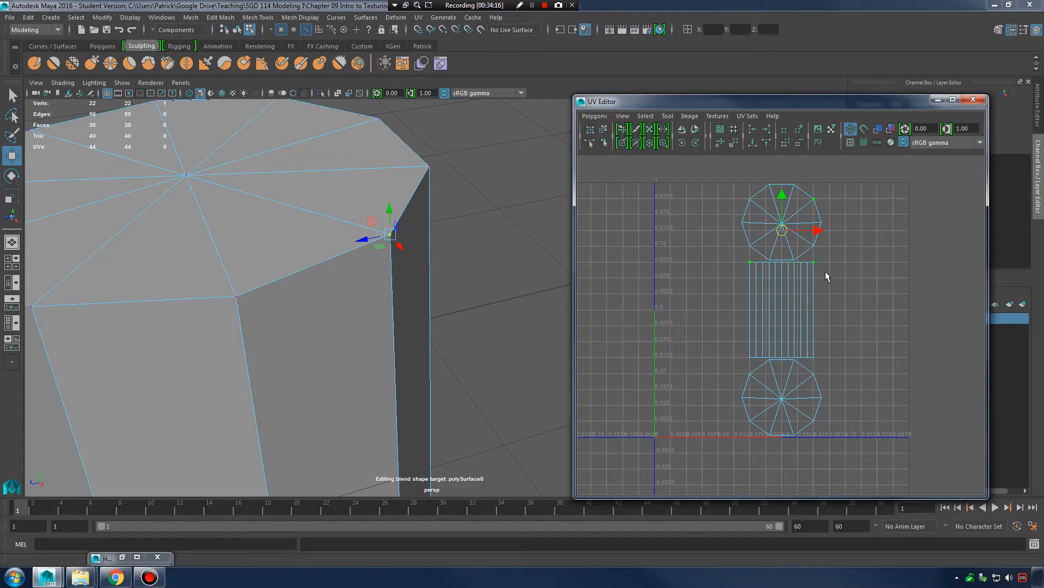
scroll(825, 271, "up", 6)
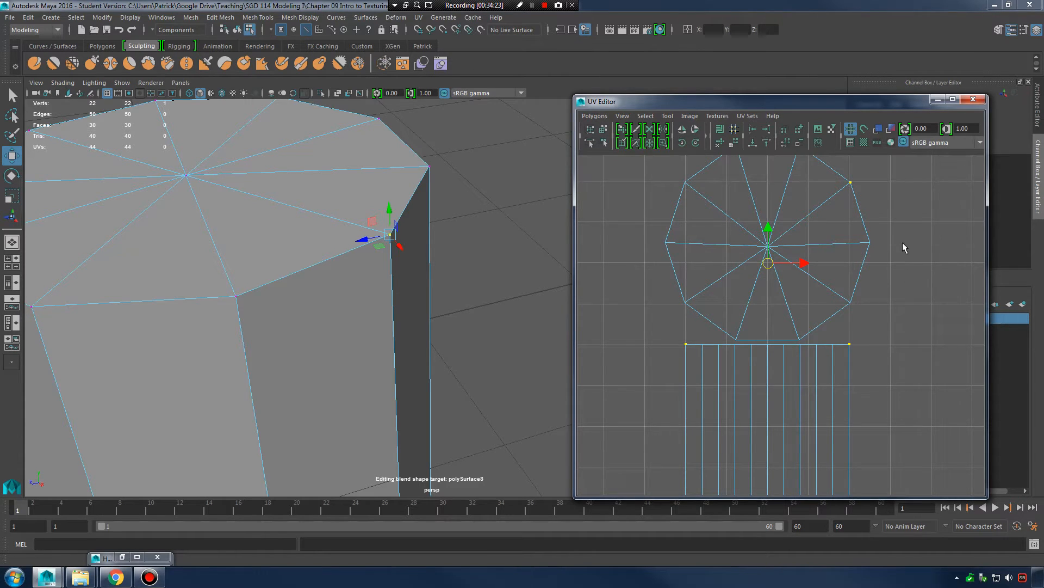
middle_click_drag(903, 243, 903, 259, "alt")
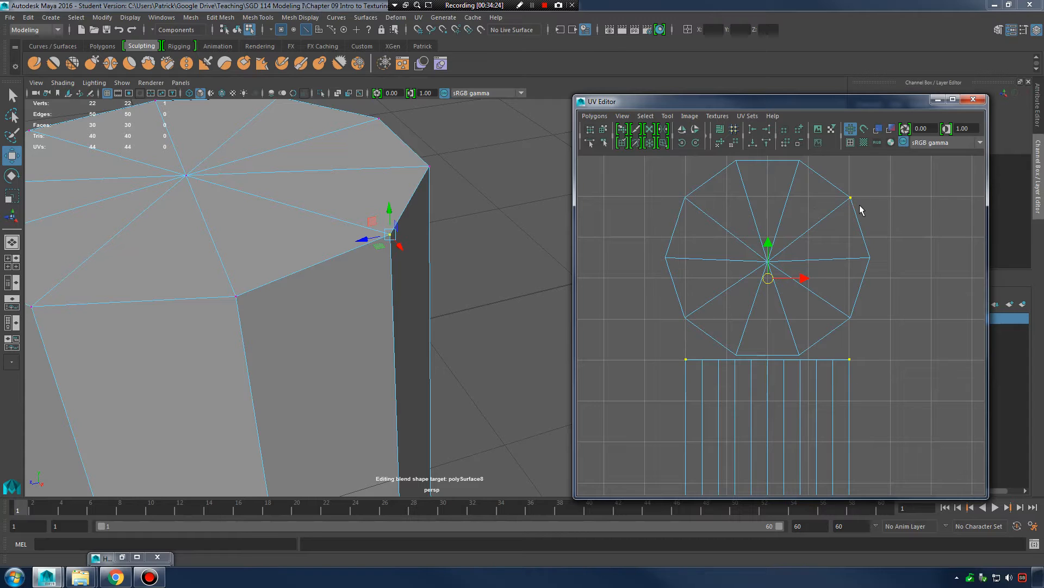
left_click(852, 265)
Make the UVcube_lay layer visible, show the scene in wireframe, and scrub the timeline to frame 4.
left_click_drag(934, 107, 807, 110)
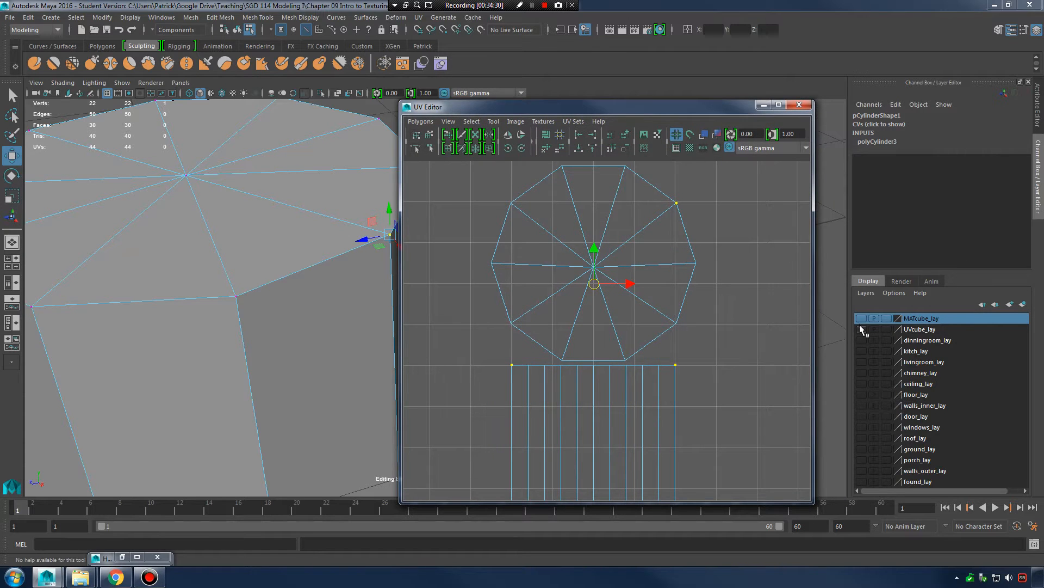
left_click(861, 329)
left_click_drag(646, 106, 896, 94)
scroll(368, 305, "down", 5)
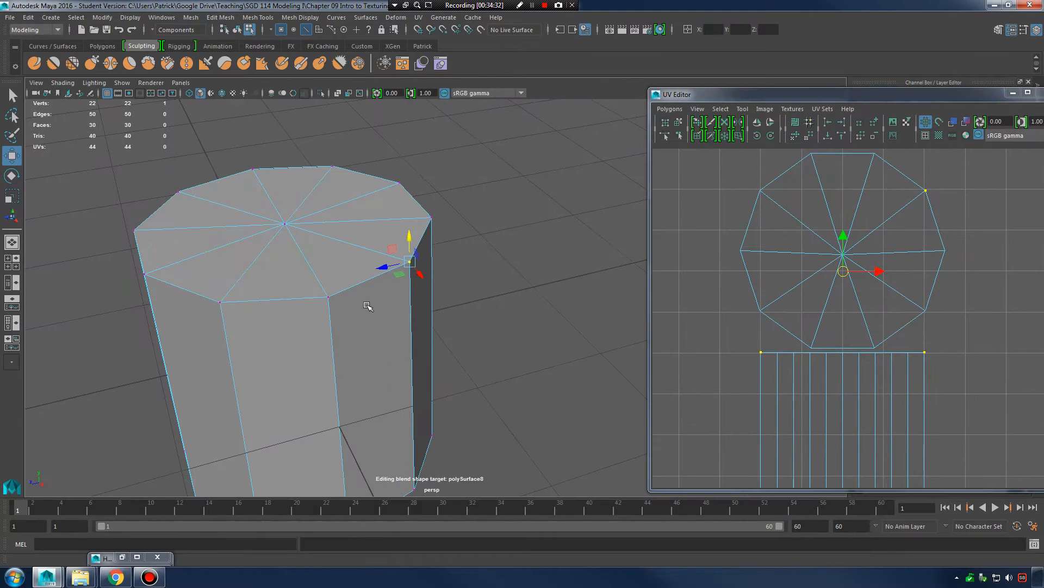
key("4")
mouse_move(218, 512)
left_mouse_down()
mouse_move(381, 506)
mouse_move(61, 495)
left_mouse_up()
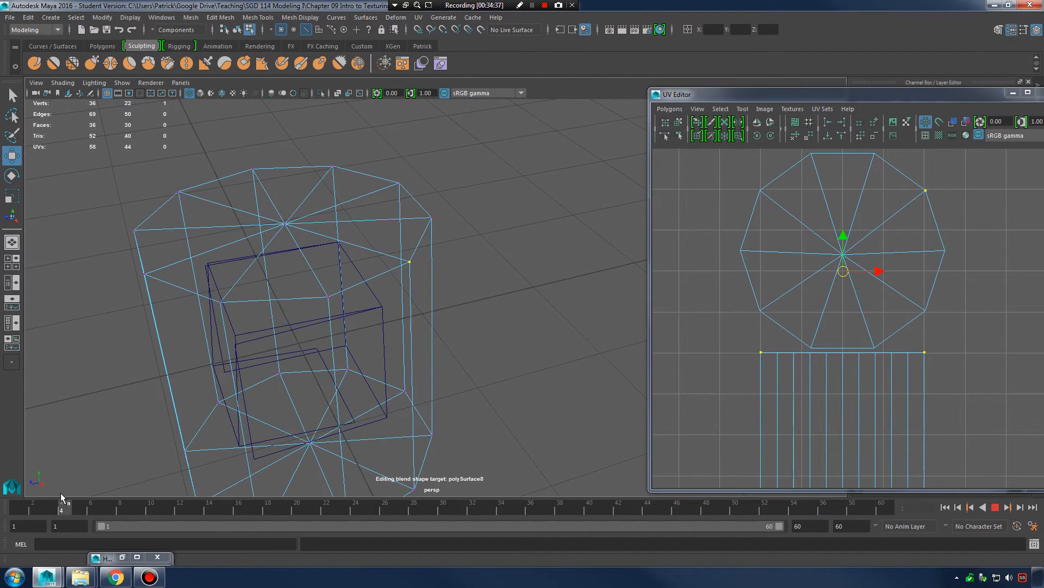
Return the cylinder to object selection and hide it so only the cube is displayed.
right_click_drag(413, 218, 443, 203)
left_click(417, 203)
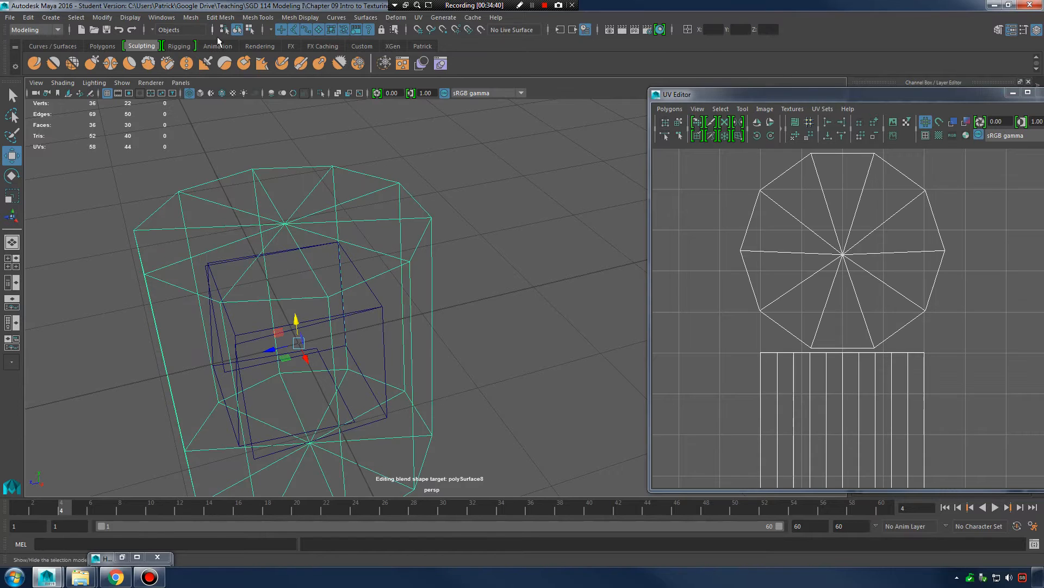
left_click(423, 46)
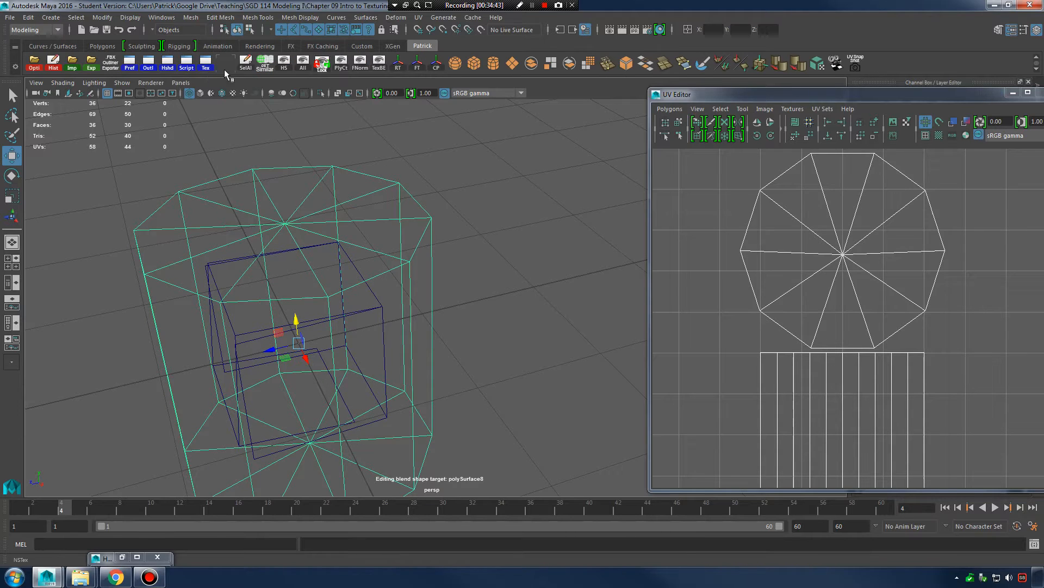
left_click(284, 63)
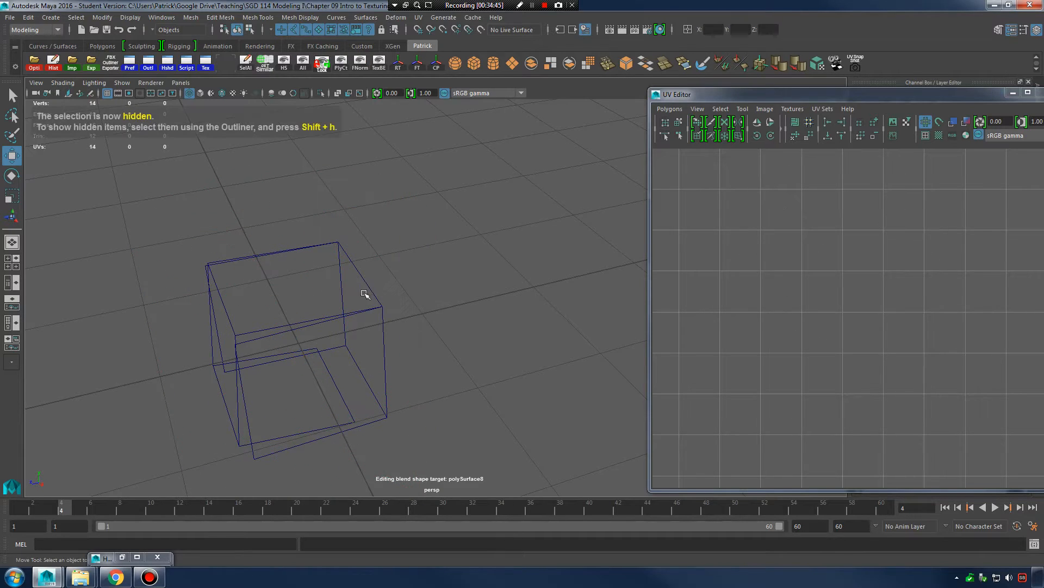
Display the cube shaded and select one of its corner vertices with the unfolding animation at frame 7.
left_click_drag(366, 294, 473, 317, "alt")
key("alt+v")
key("5")
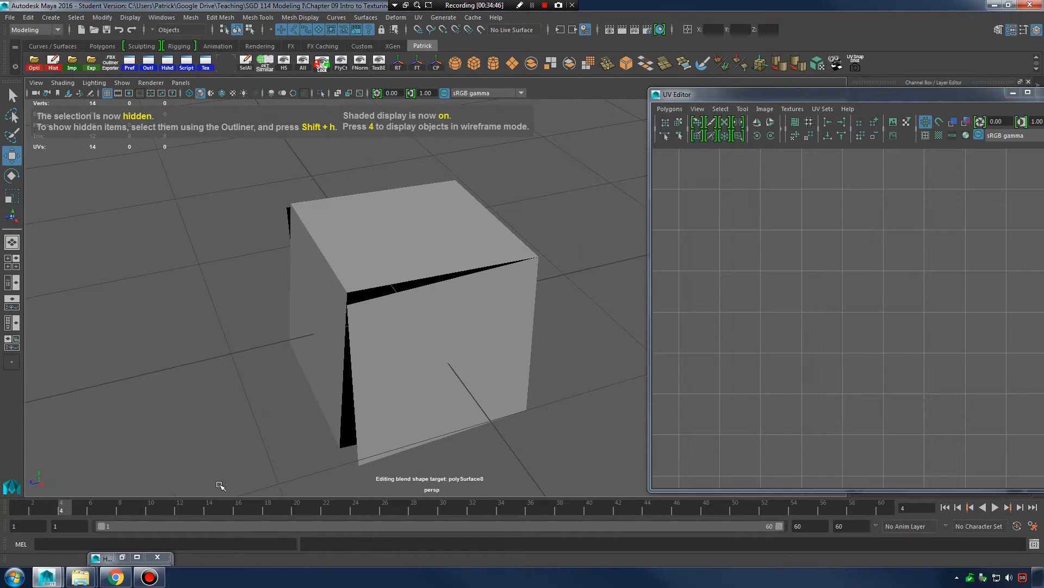
left_click_drag(103, 510, 105, 511)
right_click_drag(380, 274, 336, 263)
left_click(338, 327)
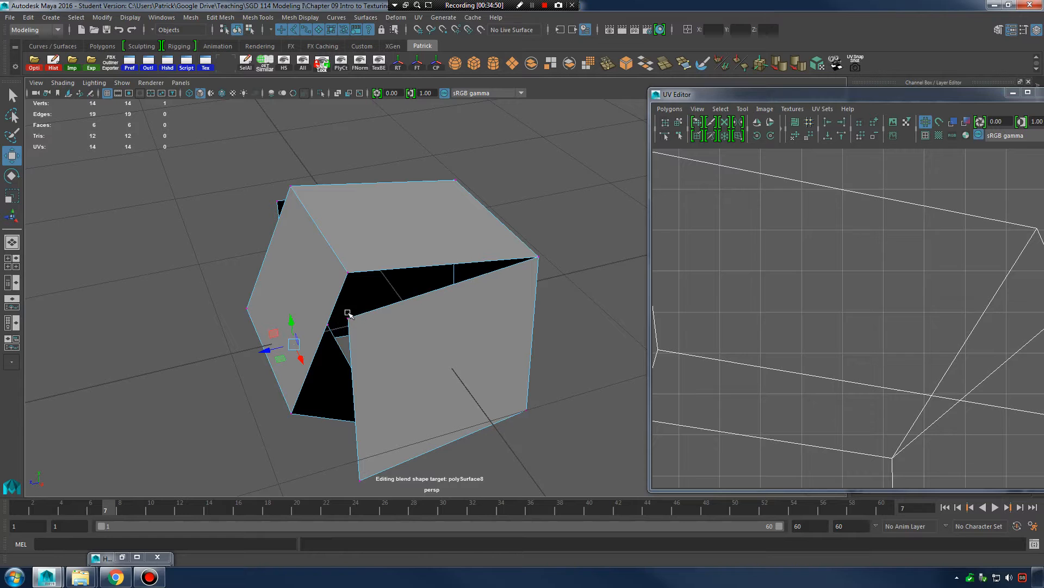
Return the animation to frame 1 and select both overlapping vertices at one corner of the closed cube.
key("alt+v")
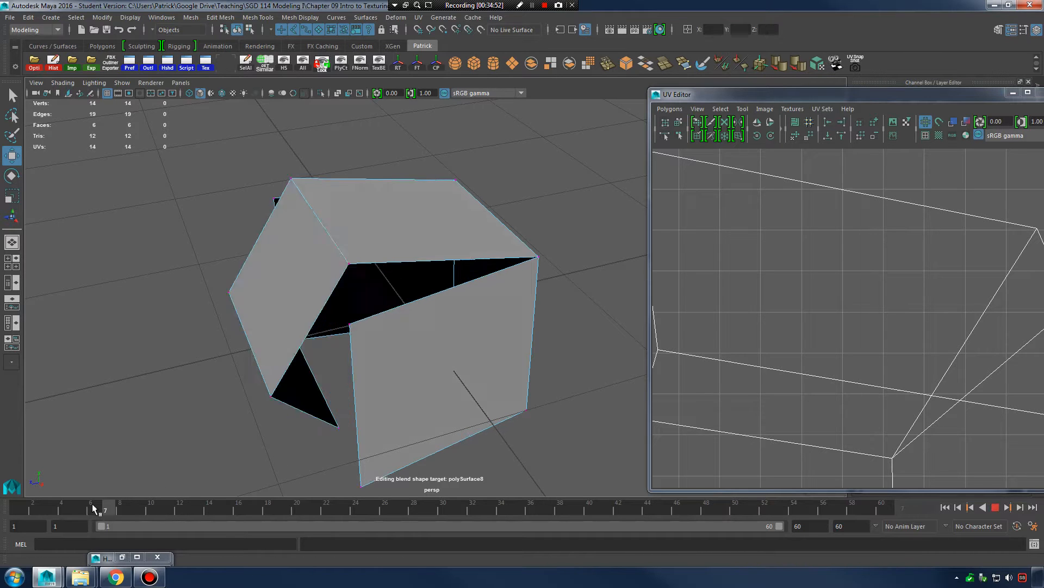
left_click_drag(93, 506, 17, 509)
left_click_drag(236, 427, 526, 362, "alt")
left_click_drag(403, 388, 475, 440)
middle_click_drag(517, 353, 544, 267, "alt")
left_click_drag(569, 327, 504, 348, "alt")
right_click_drag(503, 348, 555, 362, "alt")
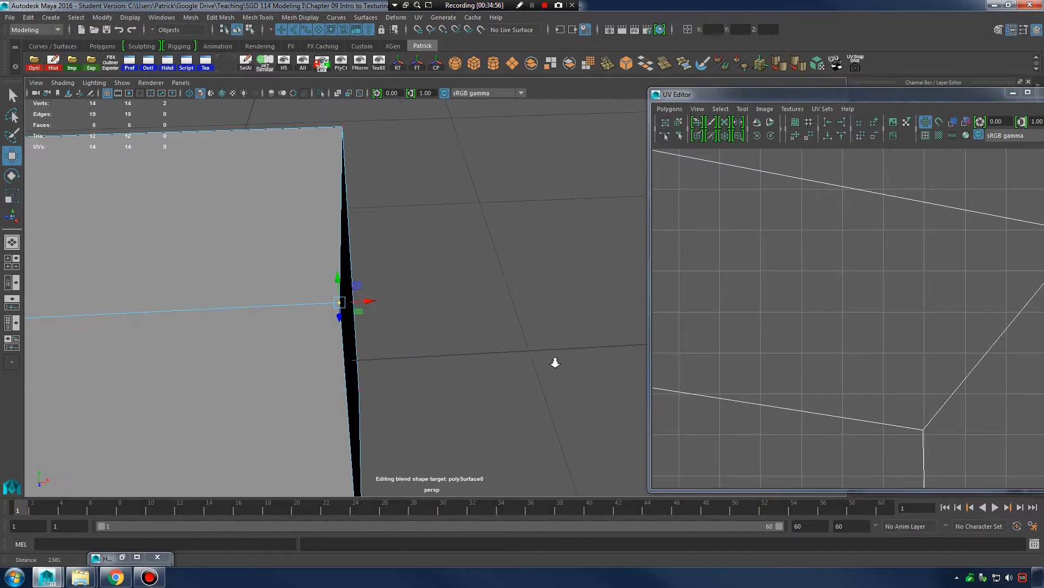
left_click_drag(555, 362, 456, 360, "alt")
Scrub to frame 10 and examine the separated corner vertices on the cube and in its UV layout.
left_click_drag(56, 504, 150, 509)
right_click_drag(522, 305, 457, 283, "alt")
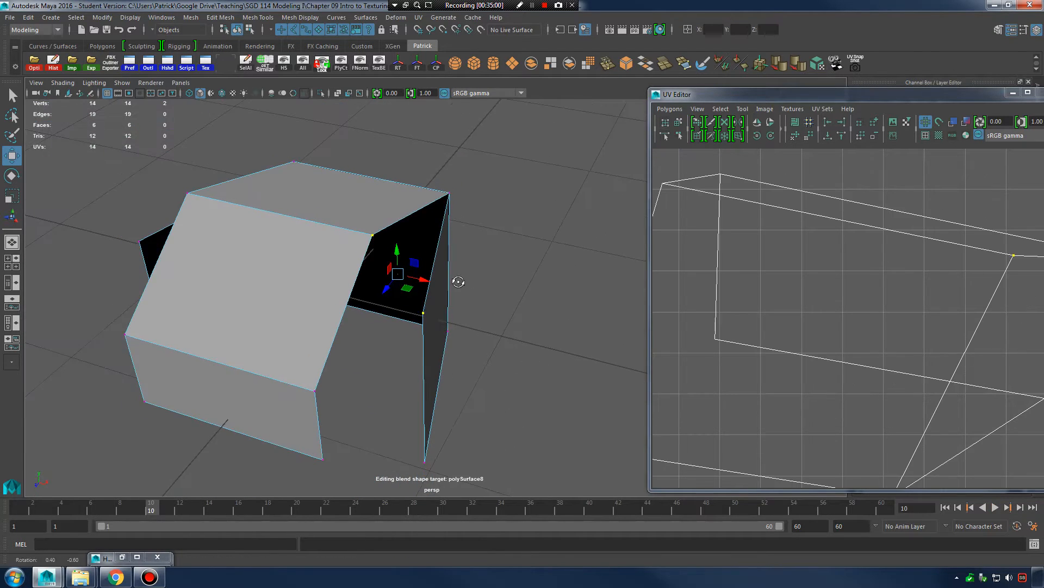
left_click_drag(457, 282, 422, 277, "alt")
right_click_drag(935, 261, 735, 267, "alt")
right_click_drag(972, 294, 874, 326, "alt")
middle_click_drag(874, 327, 844, 308, "alt")
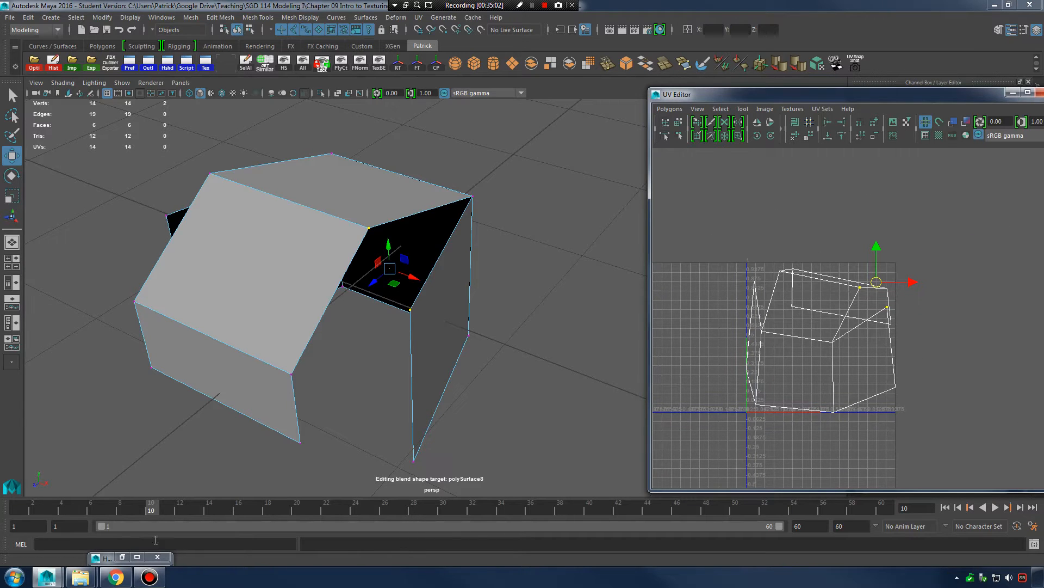
Play and scrub the cube's unfolding through to the last frame, and bring it back to frame 12.
left_click_drag(150, 509, 402, 507)
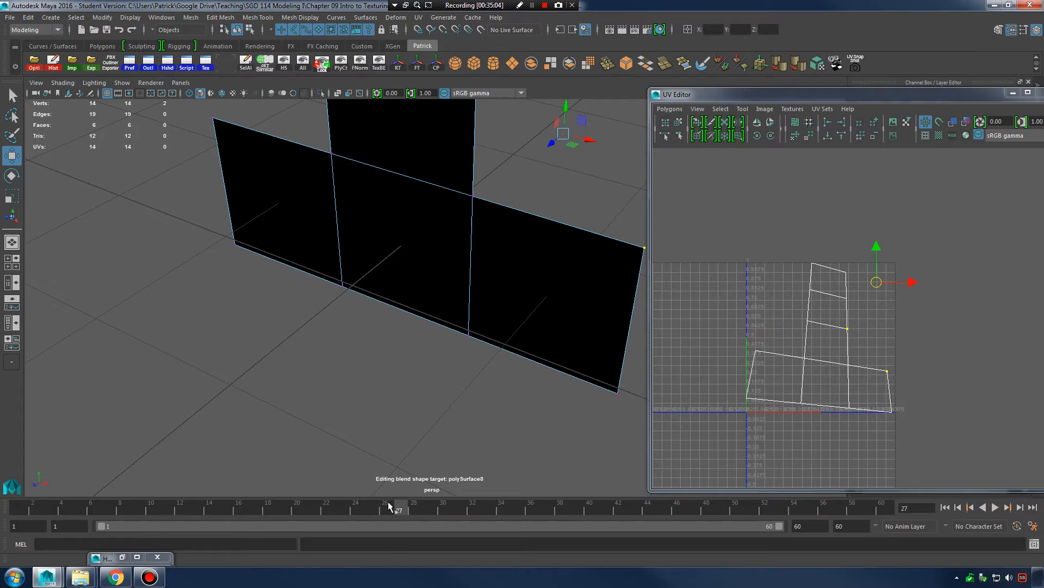
key("alt+v")
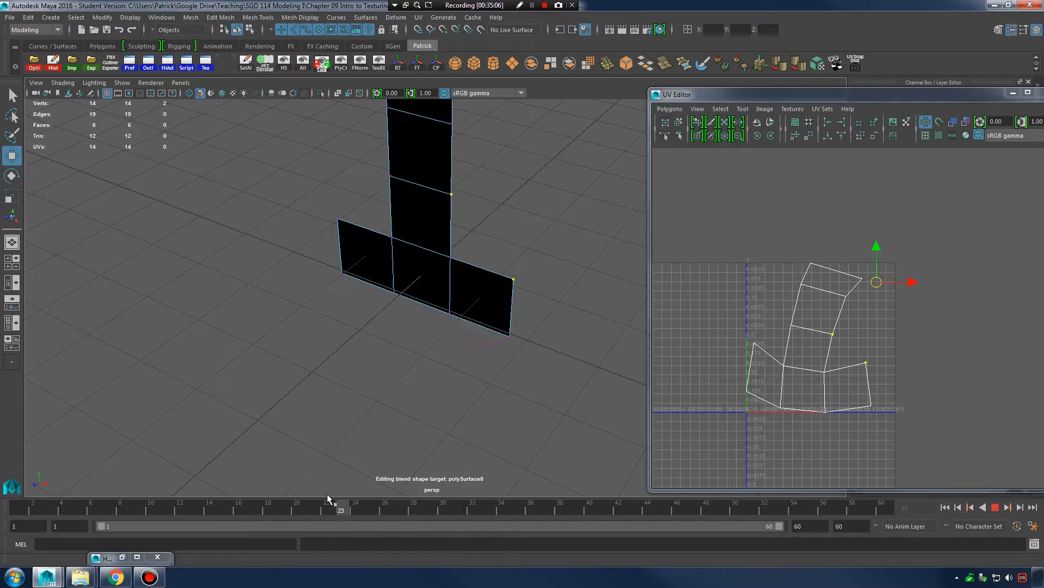
key("alt+v")
left_click_drag(706, 514, 910, 509)
left_click_drag(696, 505, 179, 509)
scroll(283, 431, "up", 3)
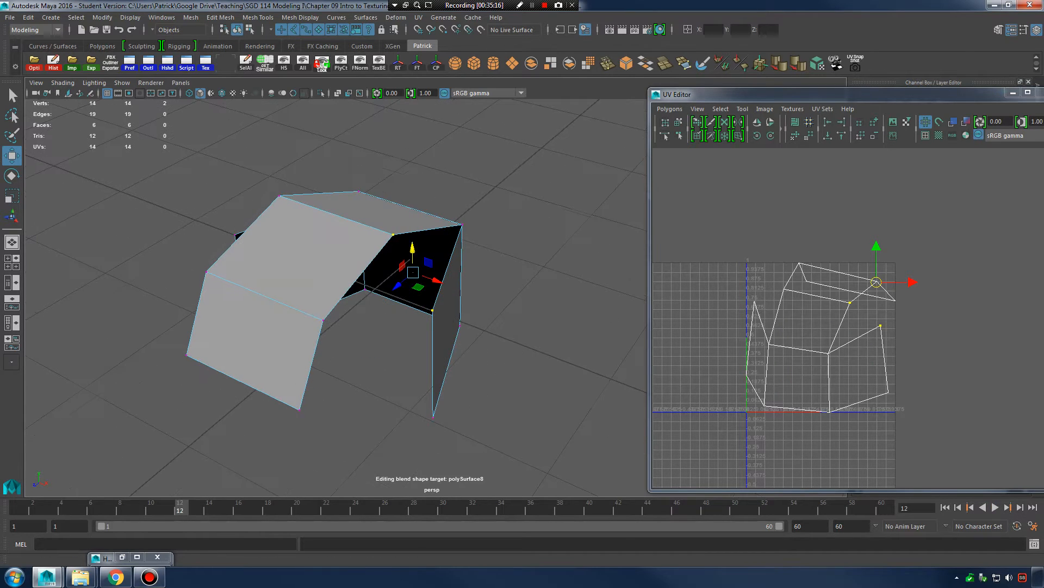
Deselect the vertices, view the cube's UV layout full screen, and minimize the UV Editor.
left_click(658, 163)
left_click(1023, 93)
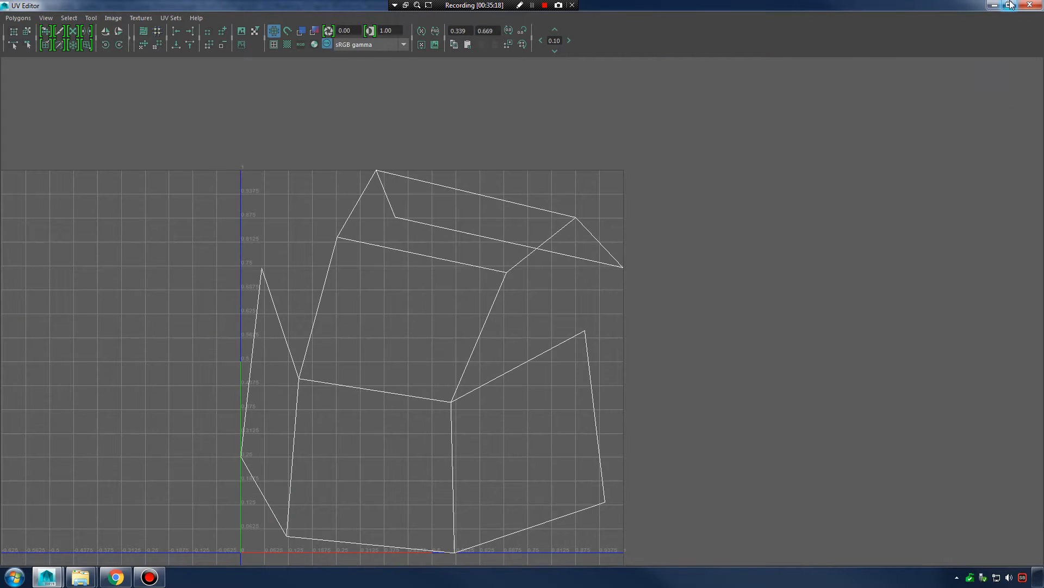
left_click(1009, 5)
left_click(1014, 94)
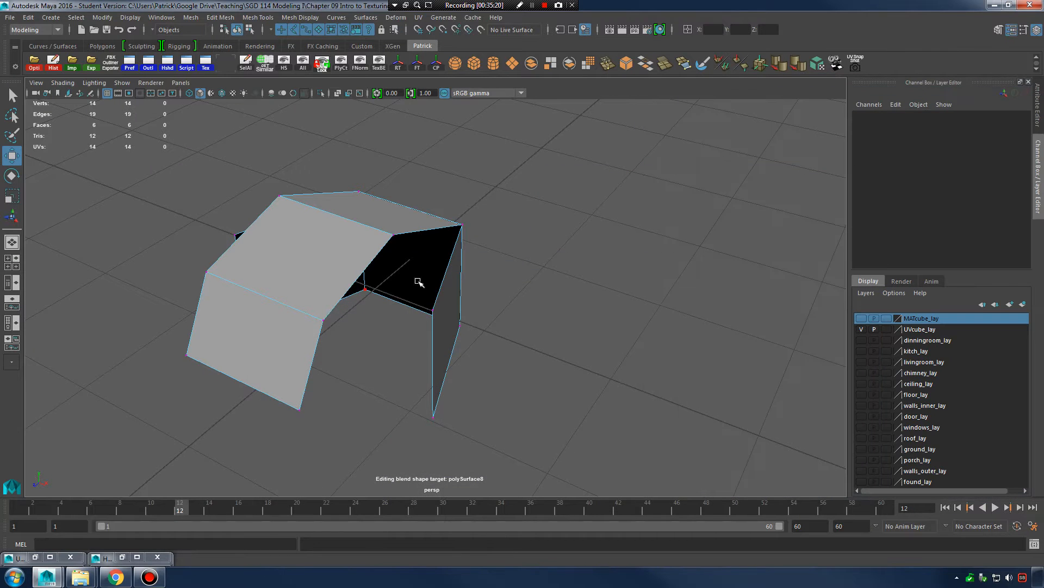
Rewind to frame 1, frame the cube's upper corner, and select the two vertices sharing that corner.
left_click(395, 234)
left_click_drag(185, 505, 17, 506)
key("f")
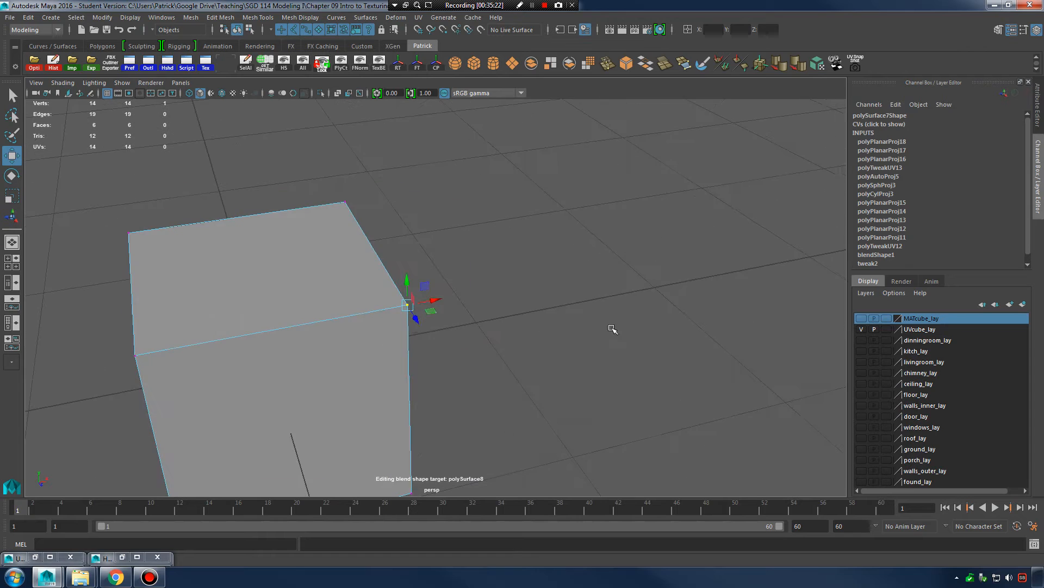
left_click(613, 329)
left_click_drag(612, 329, 538, 338, "alt")
left_click_drag(467, 325, 469, 327)
middle_click_drag(457, 343, 604, 327, "alt")
left_click_drag(604, 326, 503, 368, "alt")
middle_click_drag(504, 368, 544, 361, "alt")
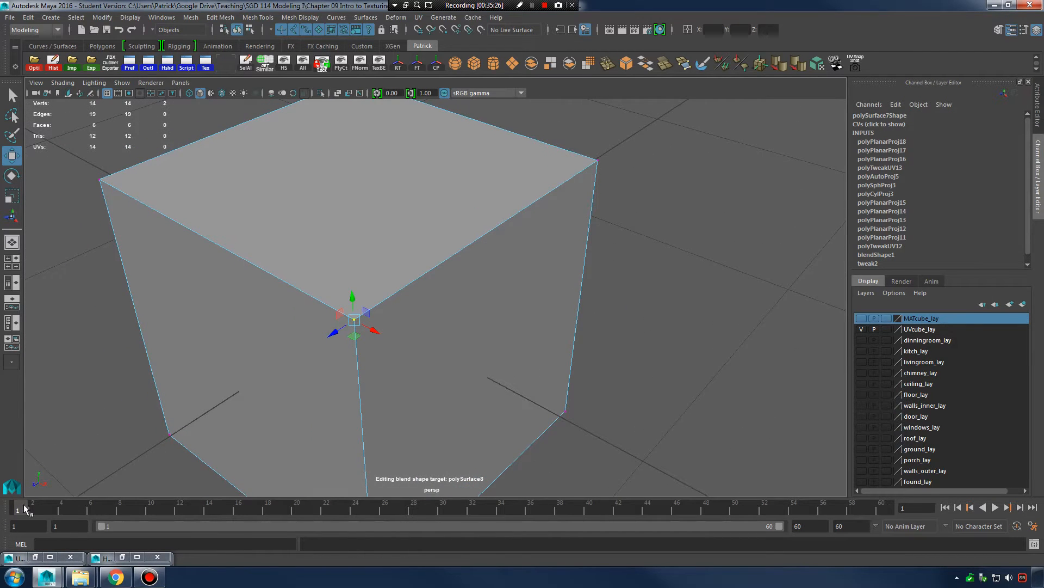
Scrub to frame 7 and examine how the two selected corner vertices separate as the cube opens.
left_click_drag(24, 508, 116, 512)
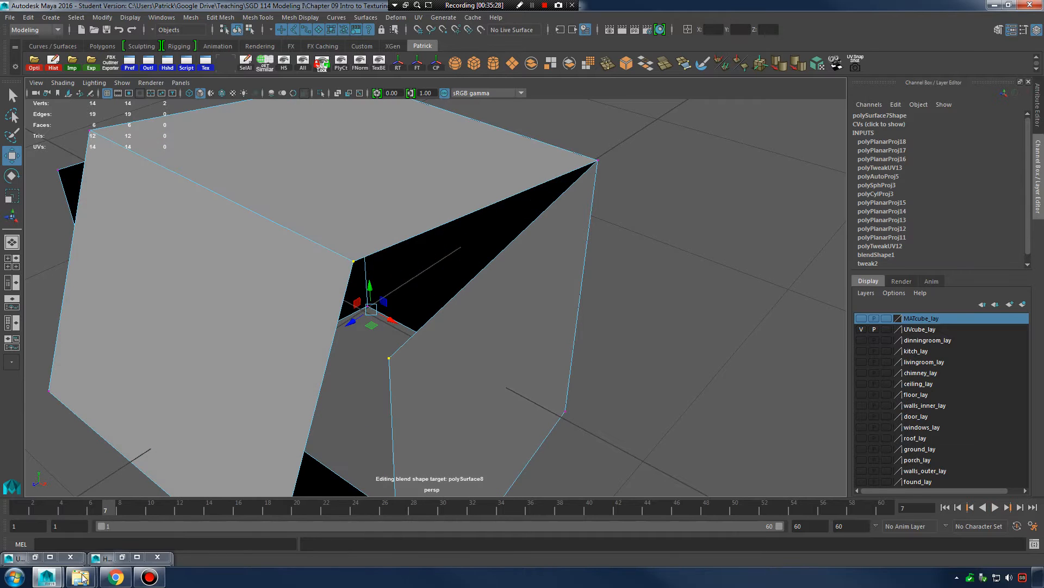
left_click_drag(520, 267, 444, 244, "alt")
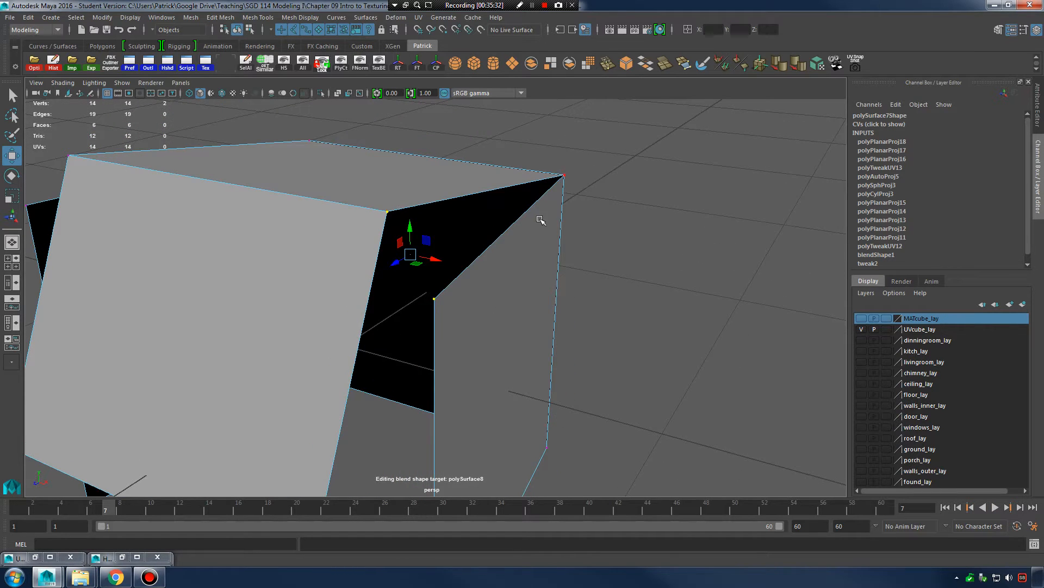
Hide the UVcube_lay layer and bring back the cylinder, with its UV layout displayed in the UV Editor.
left_click(862, 329)
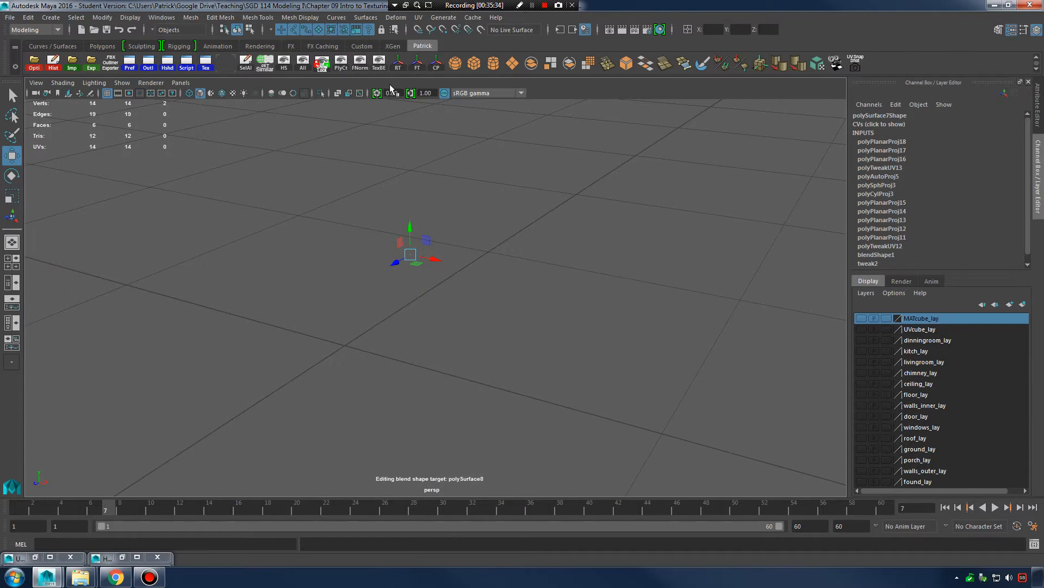
left_click(301, 66)
right_click_drag(645, 259, 452, 283, "alt")
left_click(391, 319)
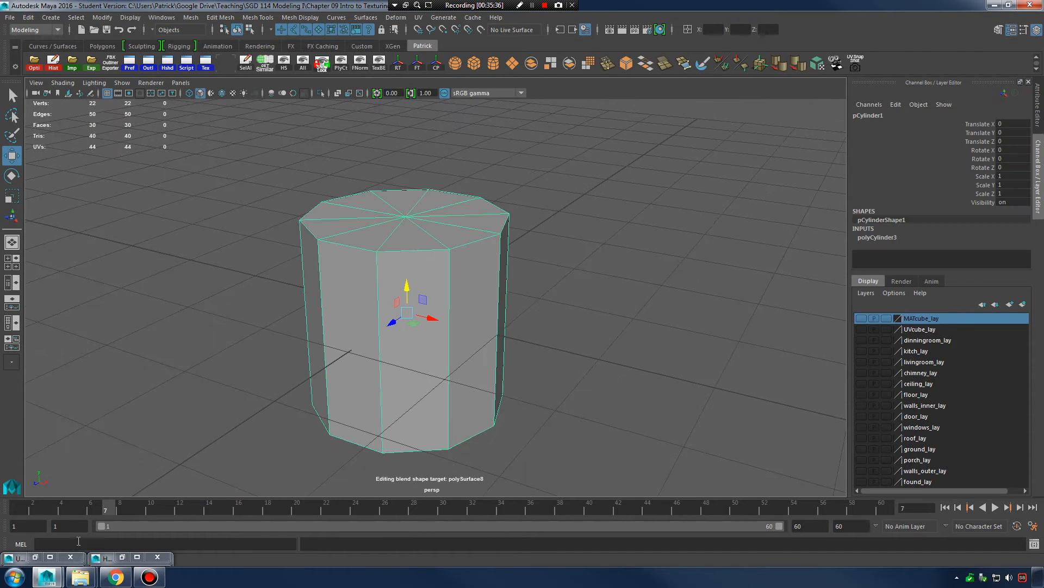
left_click(35, 557)
key("f")
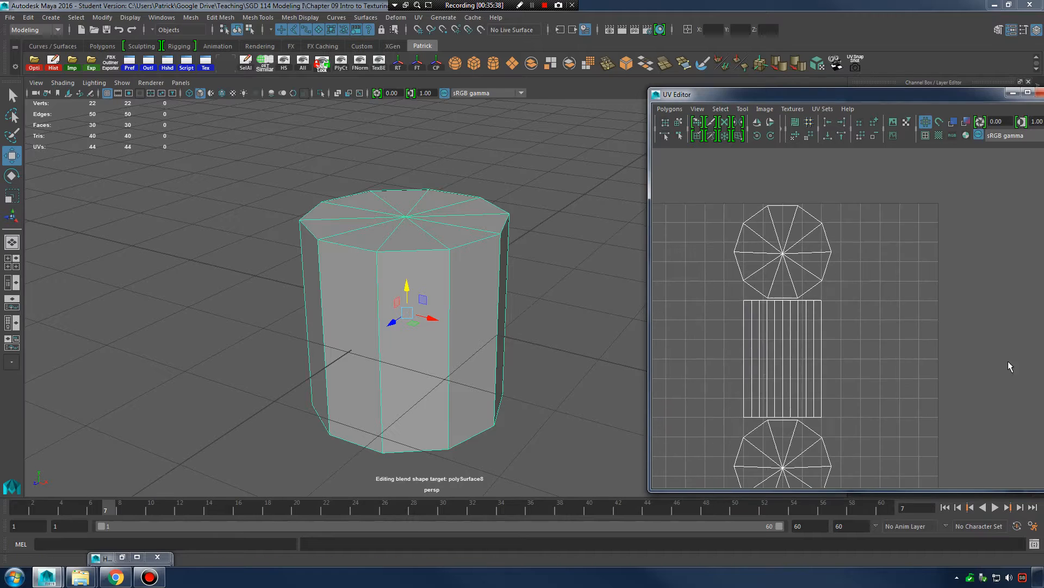
Select side and top-cap faces one at a time in the UV layout to compare them with the cylinder's faces.
right_click(817, 333)
right_click_drag(820, 352, 817, 363)
scroll(815, 294, "up", 1)
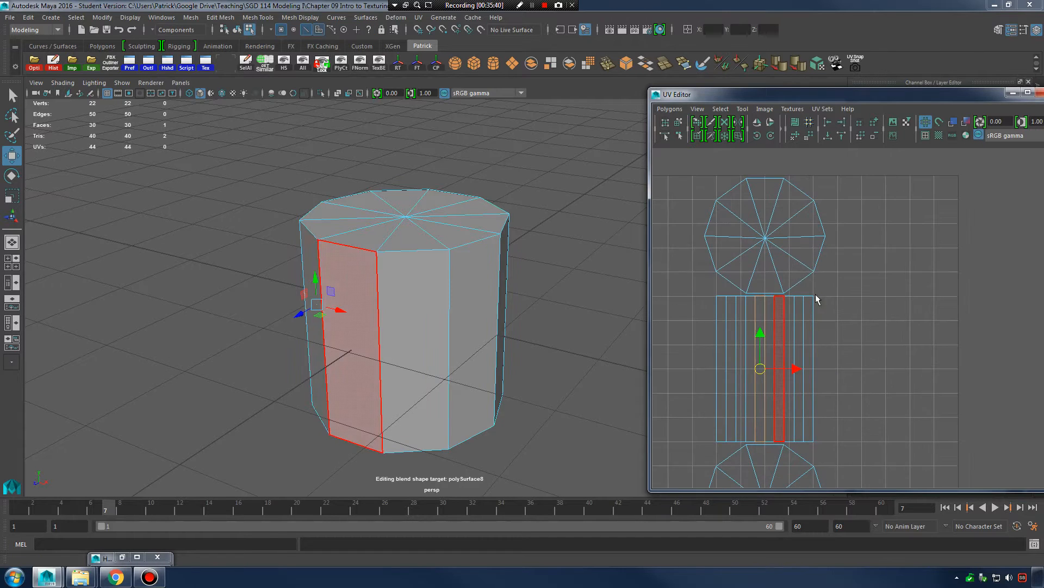
left_click(780, 247)
left_click(802, 225)
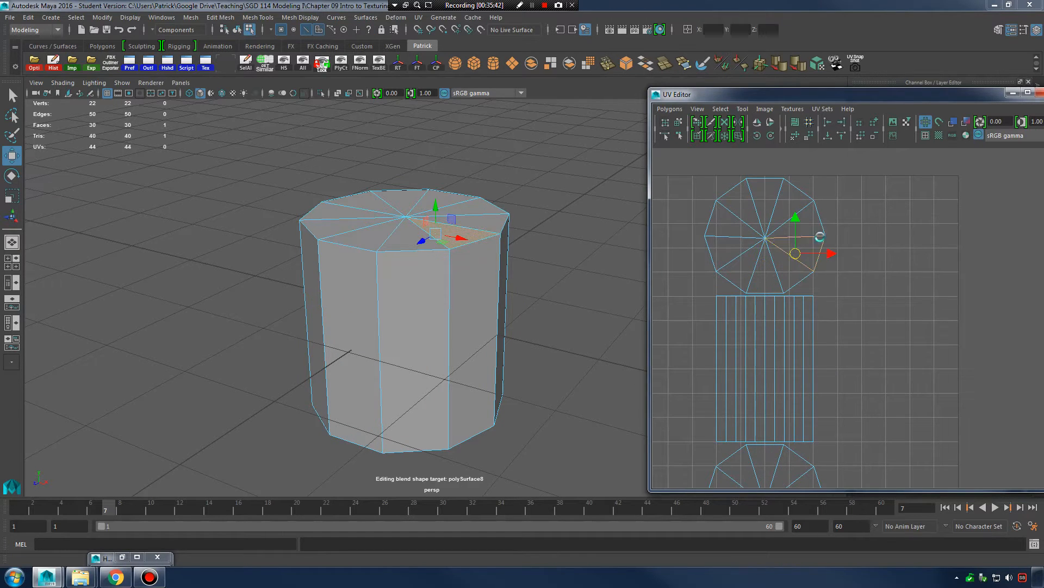
left_click(788, 206)
left_click(765, 197)
left_click(748, 201)
left_click(725, 246)
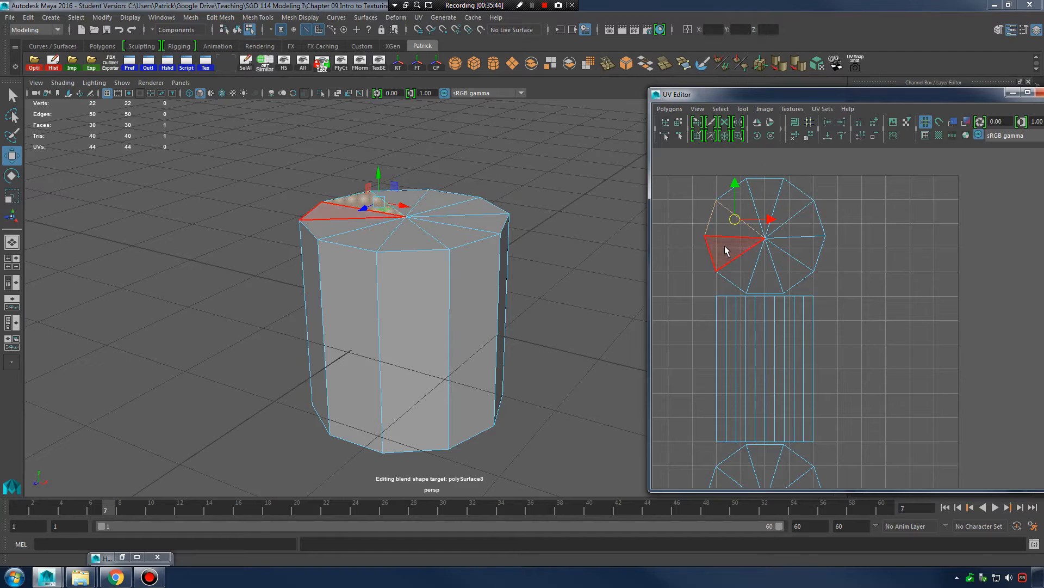
left_click(749, 276)
left_click(794, 275)
left_click(809, 261)
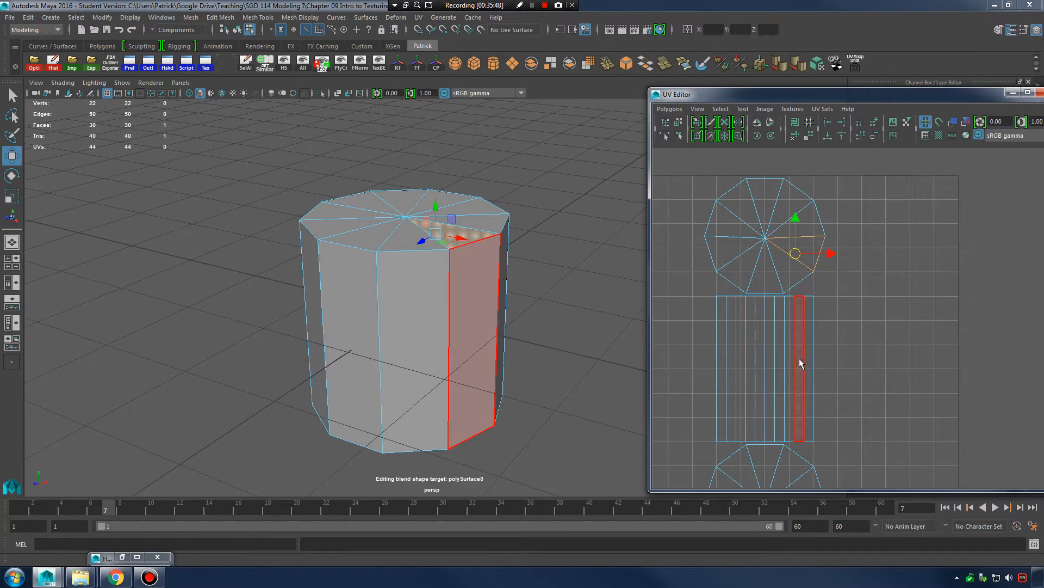
Select the outer vertical border edge of the side shell and examine the matching seam edge on the cylinder.
middle_click_drag(799, 358, 843, 255, "alt")
left_click(843, 258)
mouse_move(844, 259)
right_mouse_down("alt")
mouse_move(936, 304)
mouse_move(824, 259)
right_mouse_up("alt")
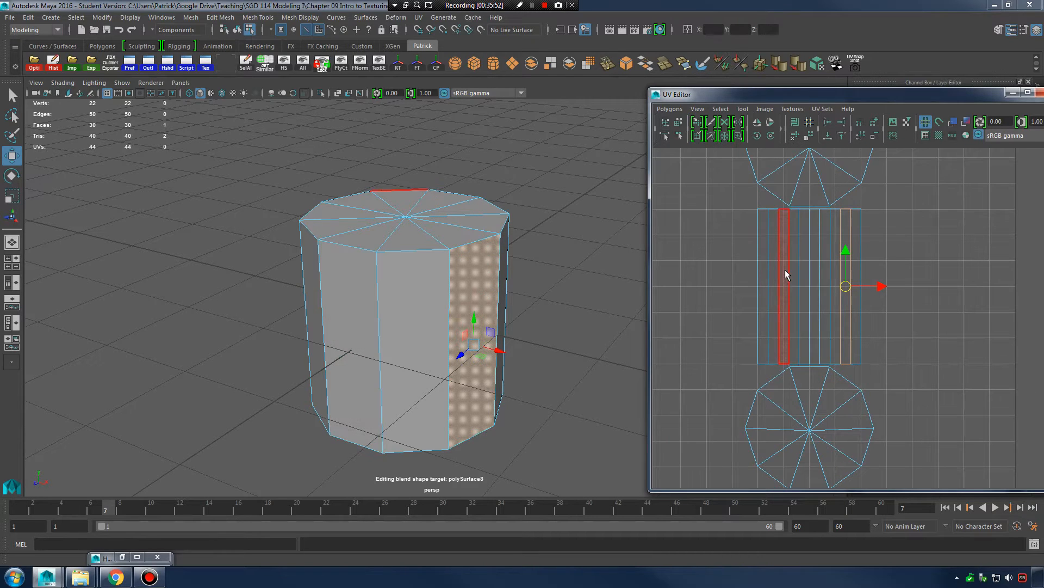
left_click(827, 275)
right_click_drag(829, 277, 828, 218)
left_click(860, 220)
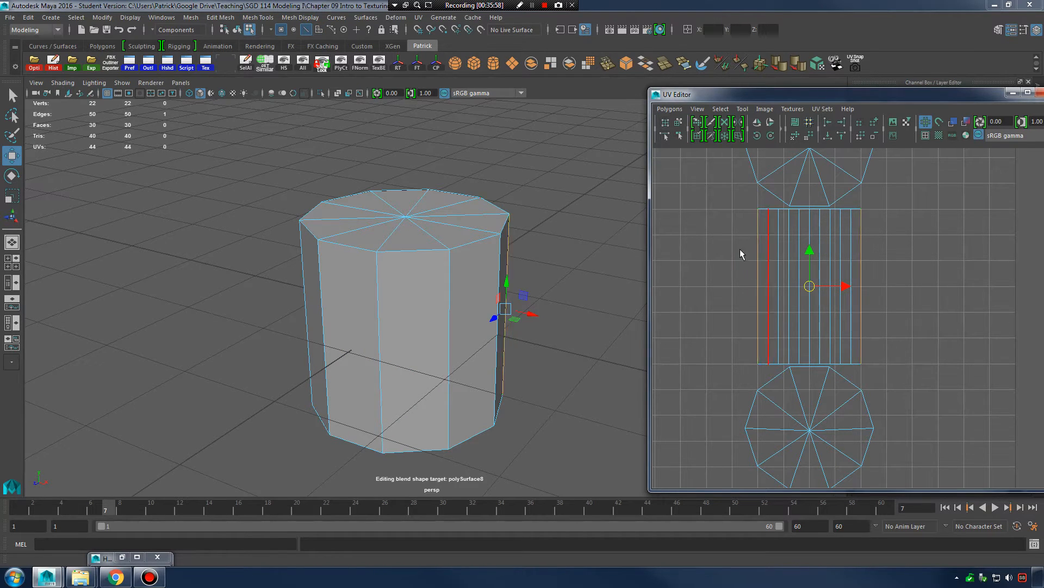
scroll(465, 303, "up", 5)
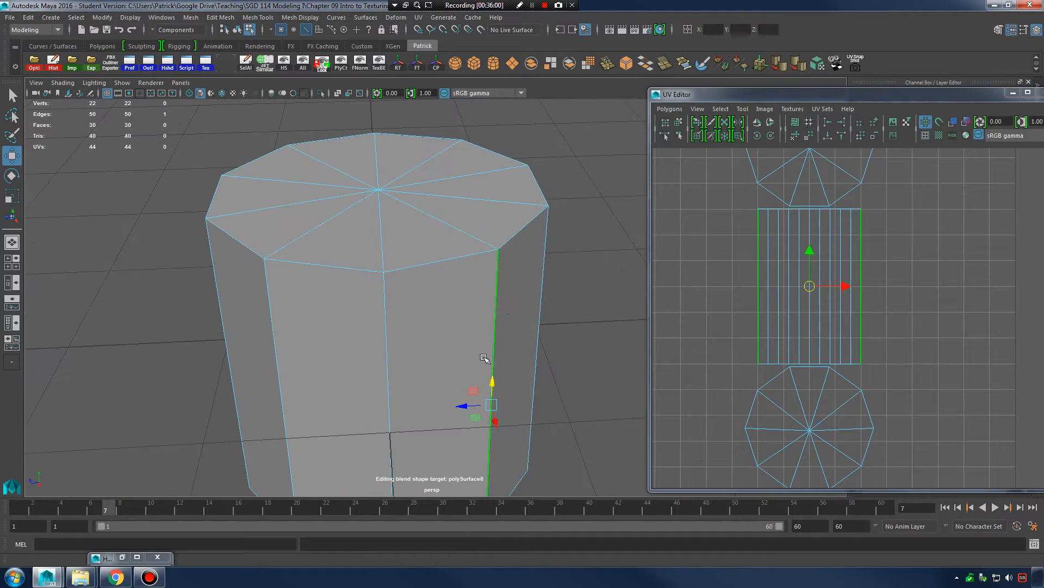
scroll(527, 326, "down", 4)
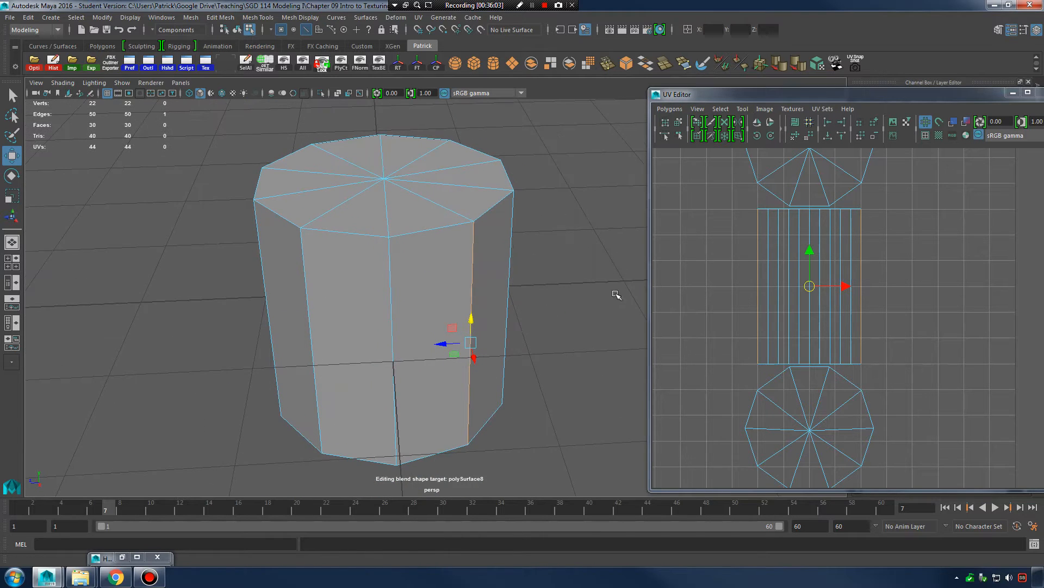
Pick individual side and bottom-cap faces in the UV layout to check where each lies on the cylinder.
right_click_drag(828, 235, 828, 253)
left_click(826, 252)
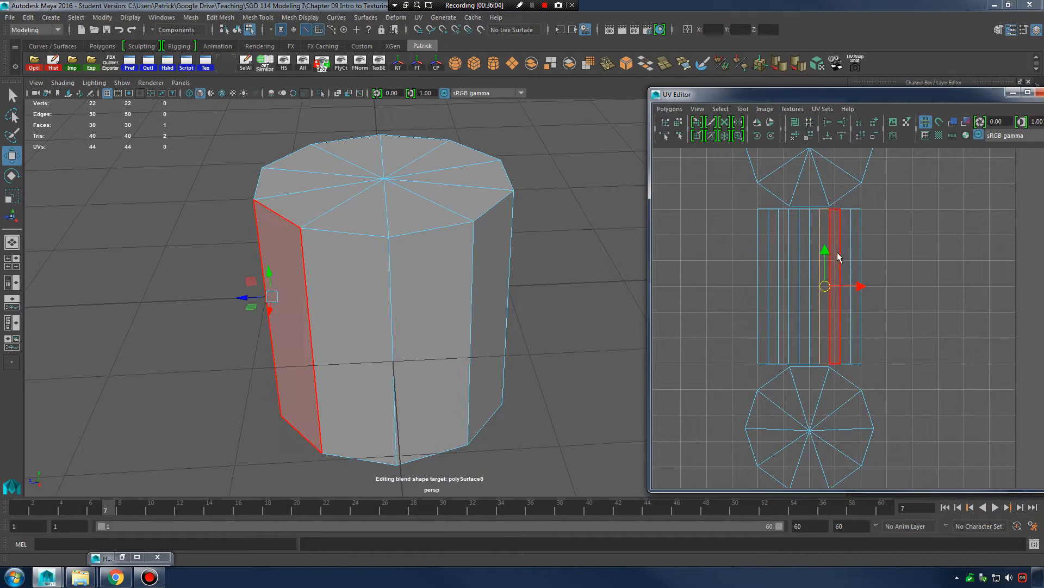
left_click(837, 254)
left_click(763, 311)
left_click(846, 416)
left_click(772, 445)
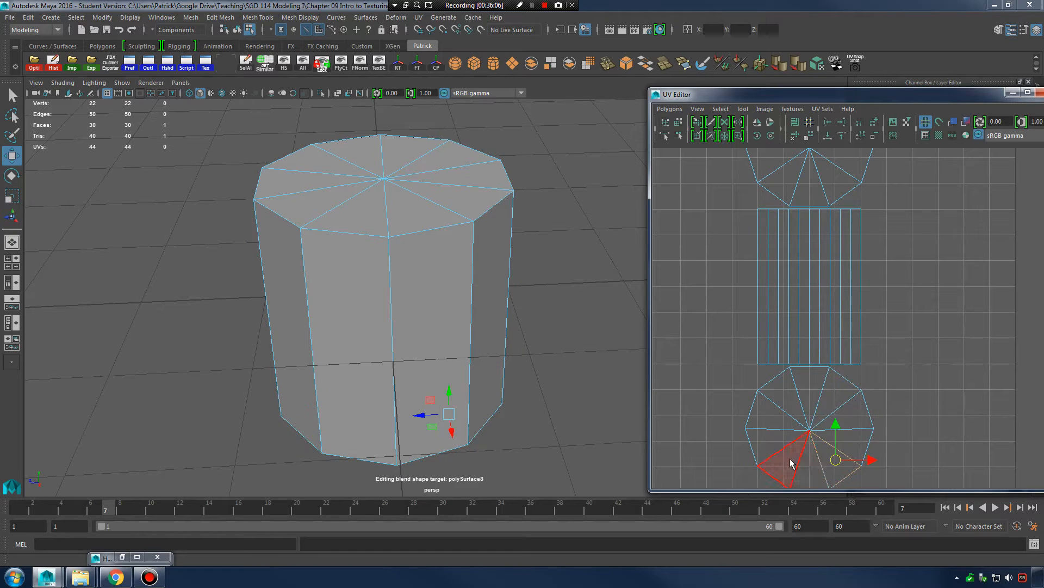
left_click(790, 395)
left_click(844, 402)
left_click(813, 251)
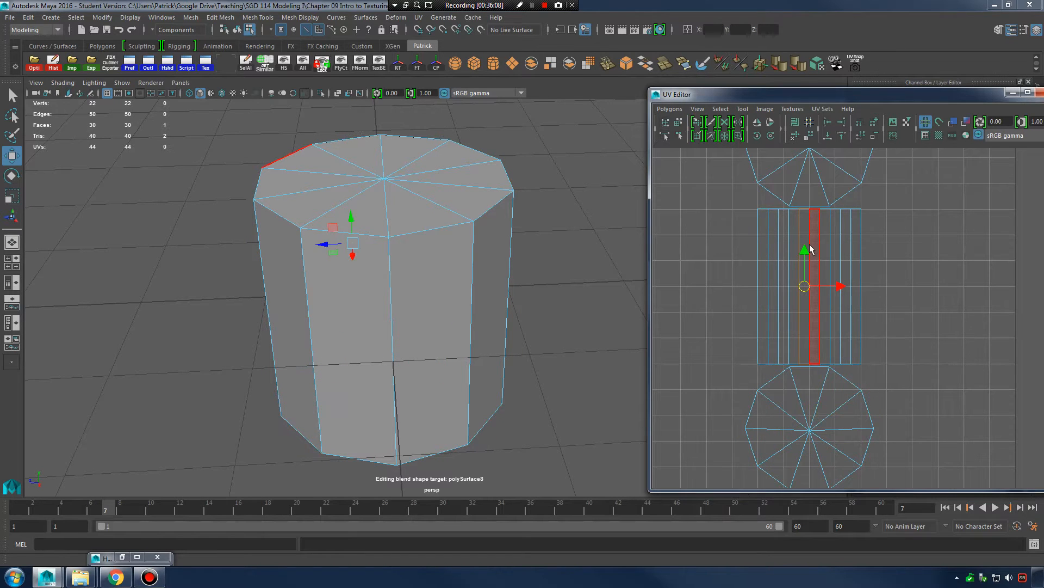
left_click(825, 246)
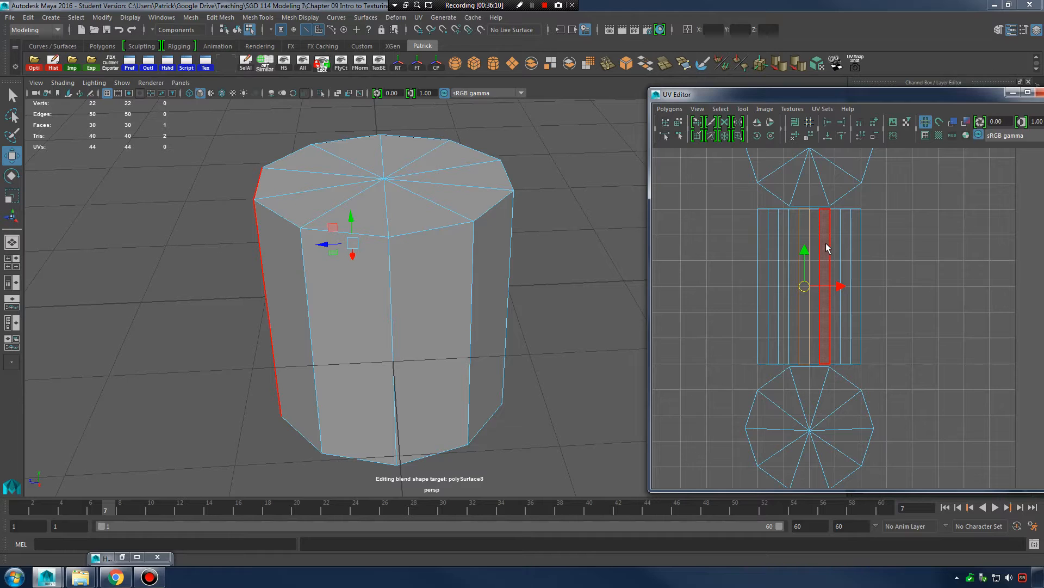
Return the cylinder to object mode and frame its entire UV layout.
right_click_drag(833, 242, 913, 194)
left_click(866, 276)
scroll(867, 277, "down", 2)
right_click_drag(461, 233, 525, 198)
middle_click_drag(898, 223, 879, 254, "alt")
scroll(844, 268, "up", 1)
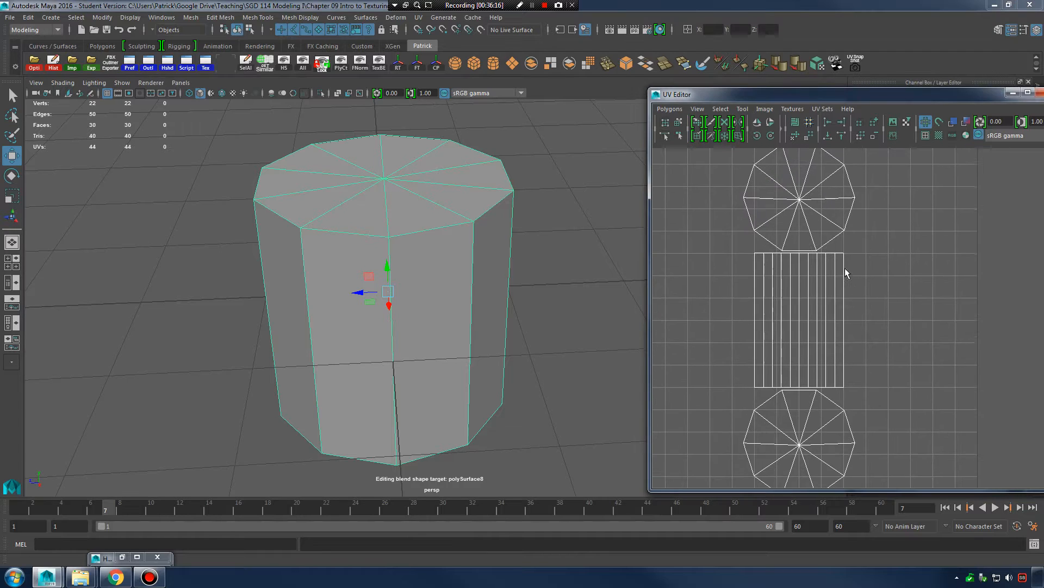
key("a")
Using shell selection, move the side shell out to the right of the caps and the top-cap shell to the left.
right_click_drag(822, 284, 787, 264)
left_click(826, 290)
middle_click_drag(917, 328, 1043, 321, "shift")
left_click(846, 234)
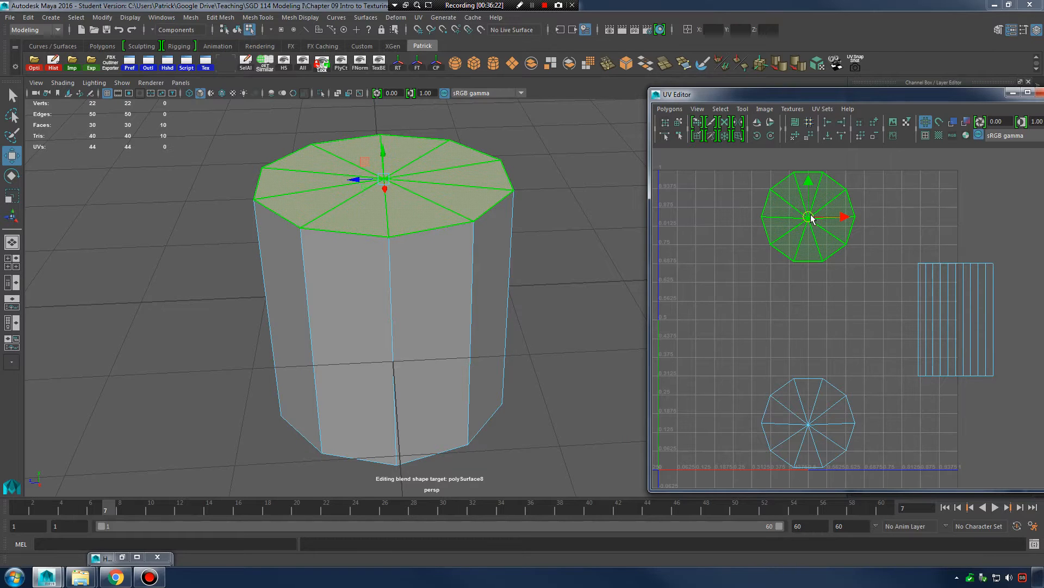
left_click_drag(811, 215, 728, 244)
scroll(730, 242, "down", 2)
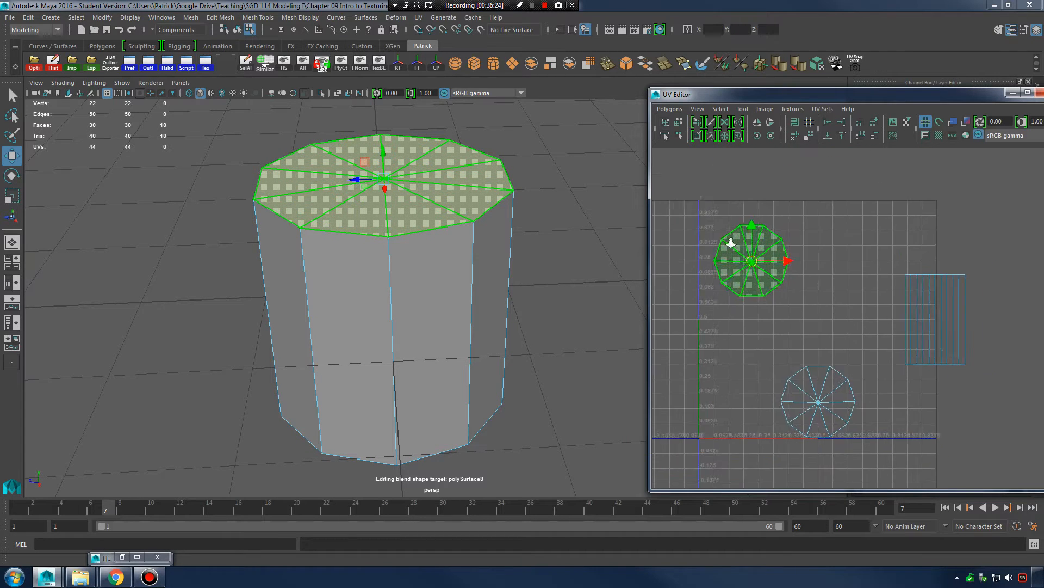
Rearrange the shells inside the UV tile, with the side strip at upper right and the bottom cap below the top cap.
scroll(730, 242, "down", 1)
left_click(823, 393)
mouse_move(817, 398)
left_mouse_down()
mouse_move(746, 410)
mouse_move(807, 405)
left_mouse_up()
left_click(939, 310)
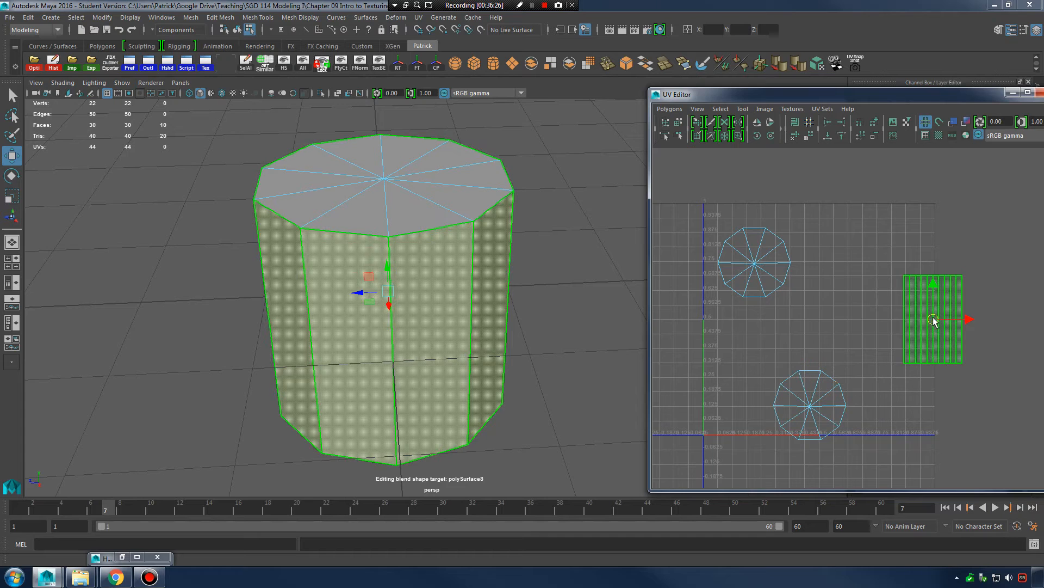
left_click_drag(933, 321, 881, 274)
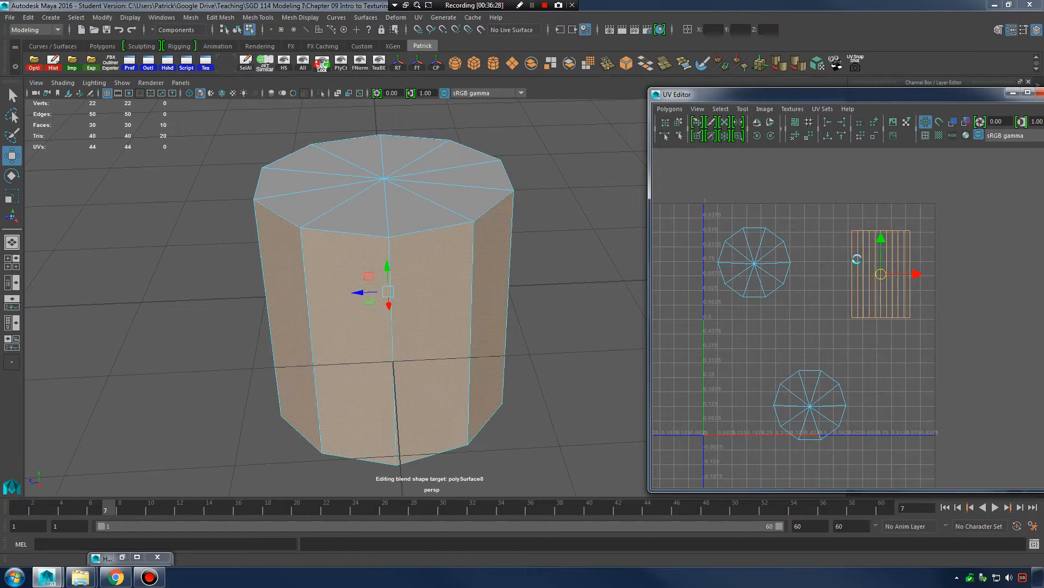
left_click(751, 264)
mouse_move(753, 265)
left_mouse_down()
mouse_move(740, 239)
mouse_move(745, 254)
left_mouse_up()
left_click_drag(810, 406, 763, 381)
Select a UV on the side shell's lower border, and select the matching vertex on the cylinder's bottom rim.
right_click(865, 275)
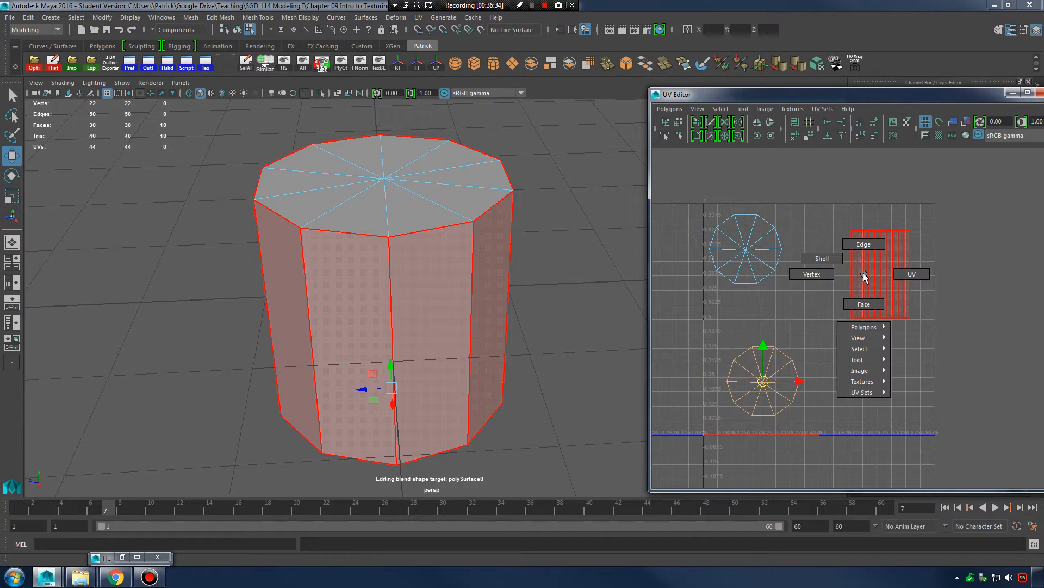
right_click_drag(909, 273, 909, 273)
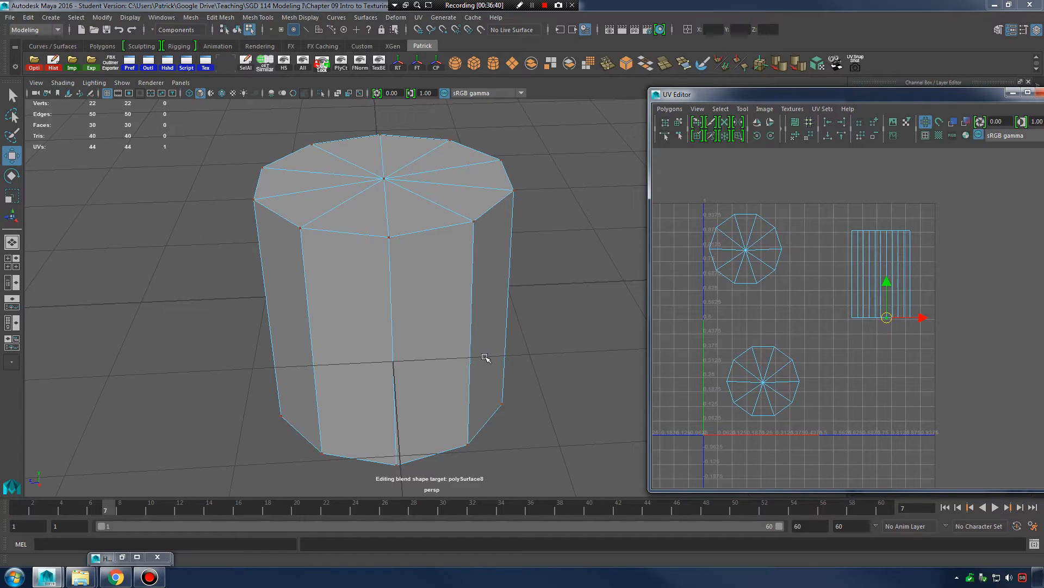
left_click_drag(479, 366, 525, 329, "alt")
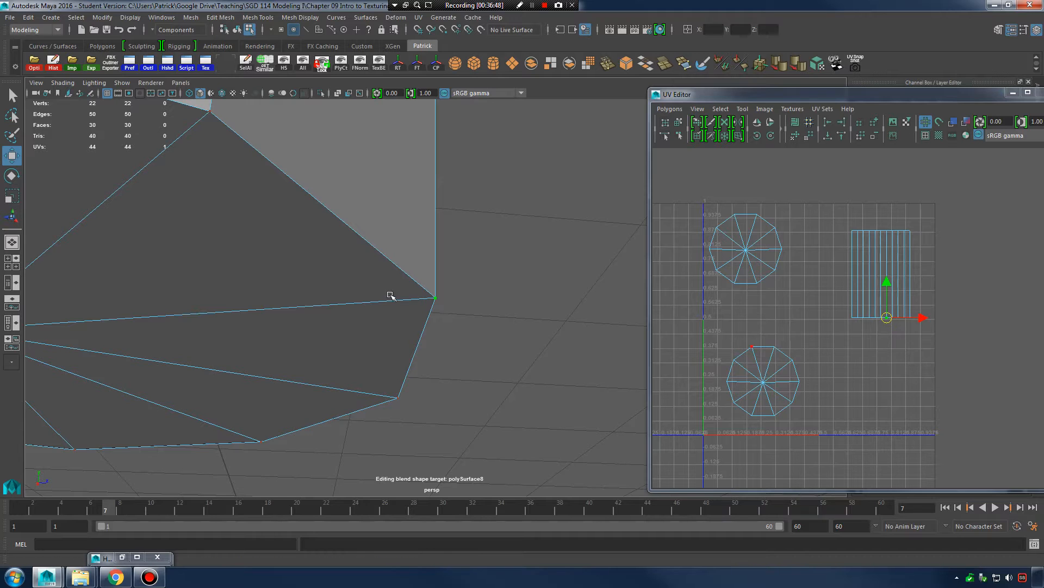
right_click_drag(392, 296, 341, 290)
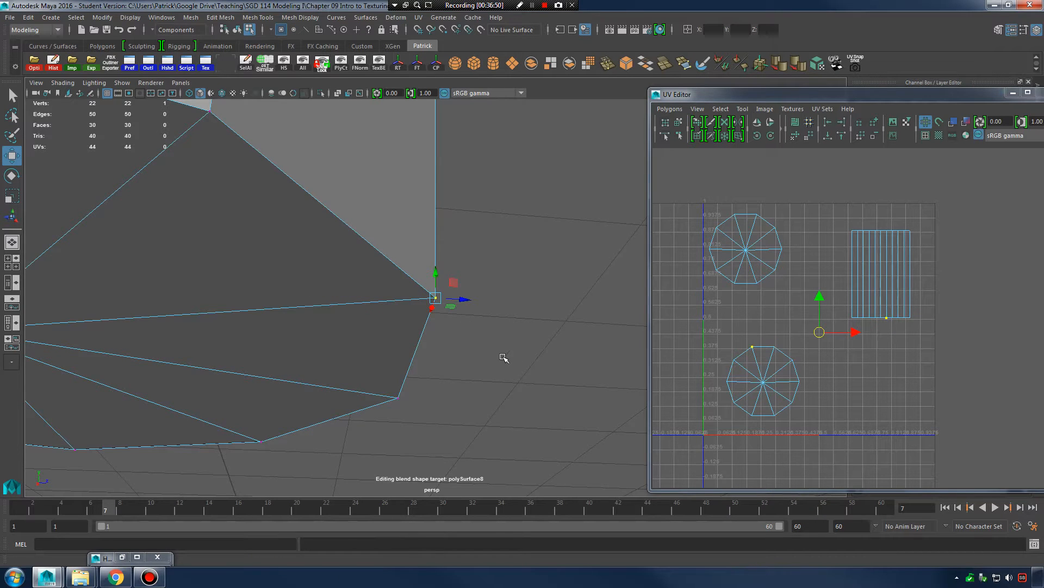
right_click_drag(447, 356, 490, 345, "alt")
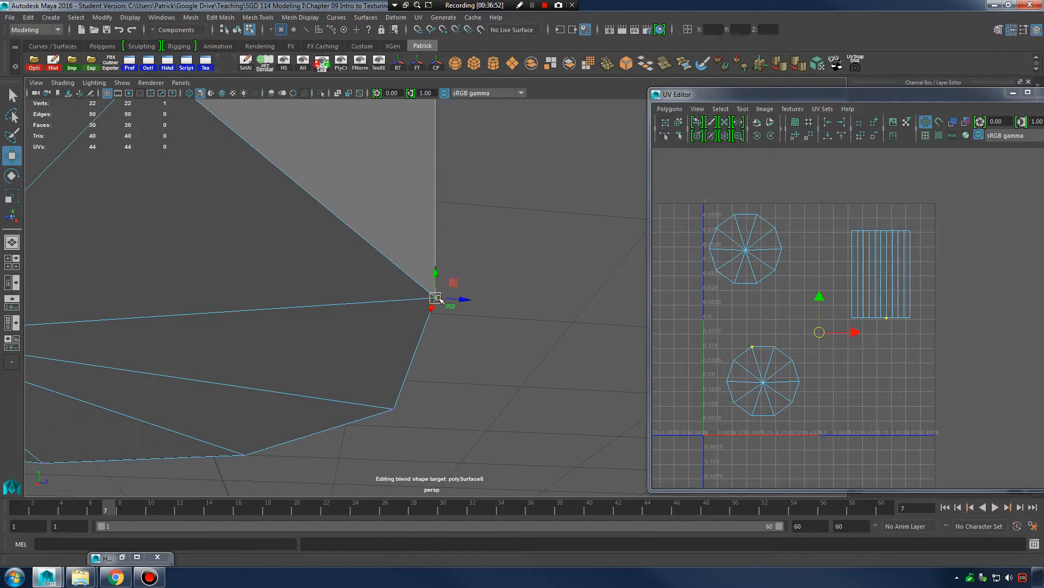
Switch to UV selection and select both UVs that share the bottom-rim vertex on the cylinder.
right_click_drag(434, 298, 508, 258)
right_click_drag(874, 280, 870, 310)
left_click_drag(440, 319, 511, 326, "alt")
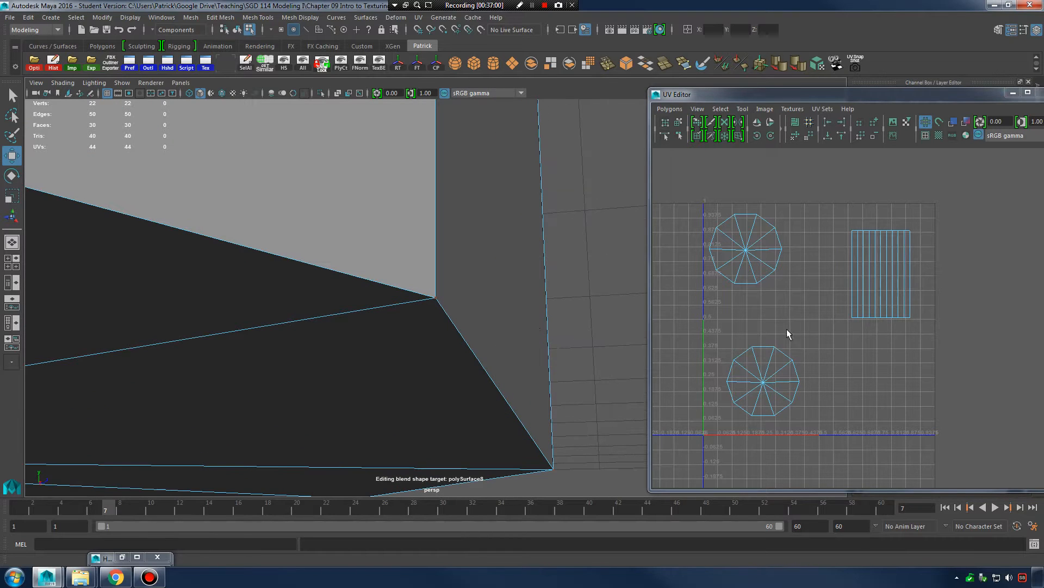
left_click(892, 318)
right_click_drag(434, 303, 478, 287)
left_click_drag(518, 309, 553, 306, "alt")
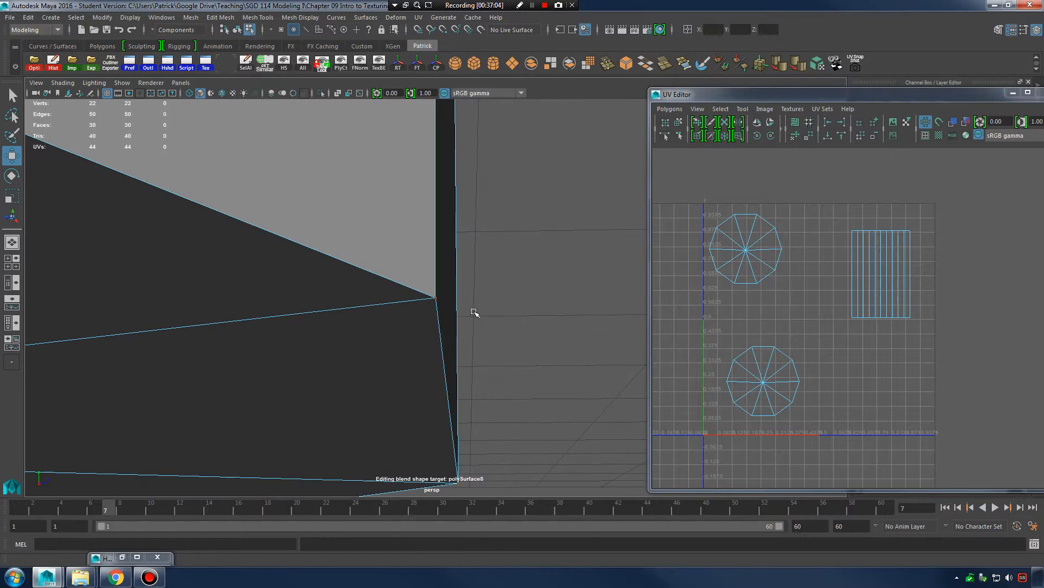
left_click_drag(464, 314, 484, 315, "alt")
left_click_drag(538, 347, 568, 340, "alt")
right_click_drag(553, 312, 344, 308, "alt")
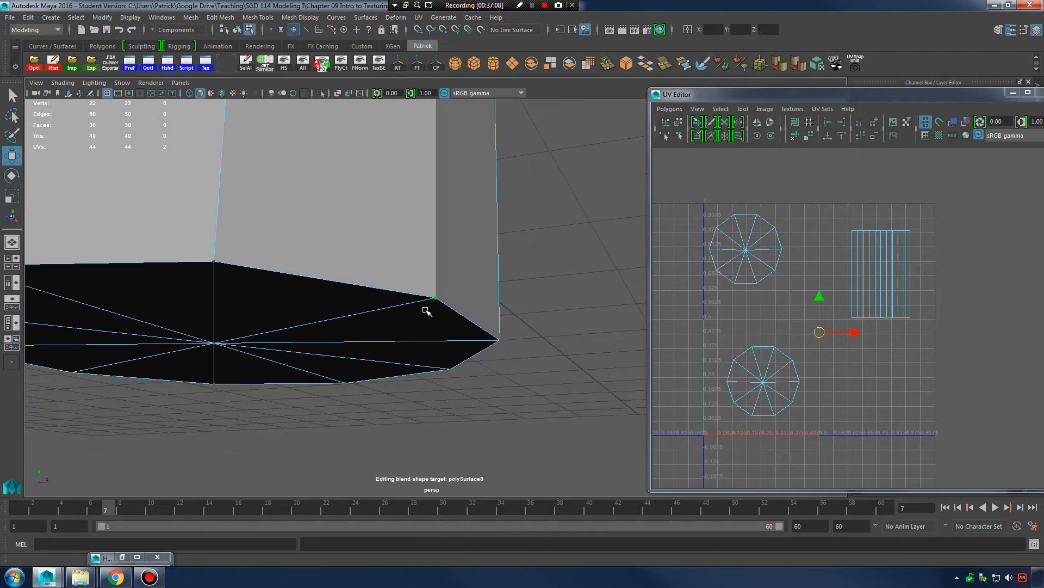
right_click_drag(425, 308, 466, 314, "alt")
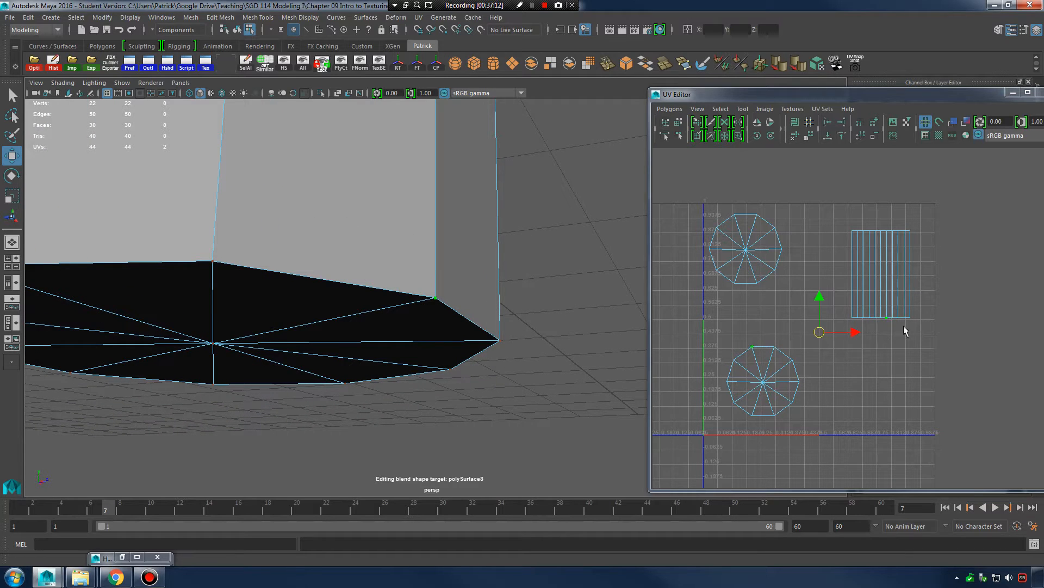
Try moving both corner UVs together and the side shell's UV alone, undoing each move.
mouse_move(819, 332)
left_mouse_down()
mouse_move(833, 350)
mouse_move(806, 339)
mouse_move(821, 344)
left_mouse_up()
key("ctrl+z")
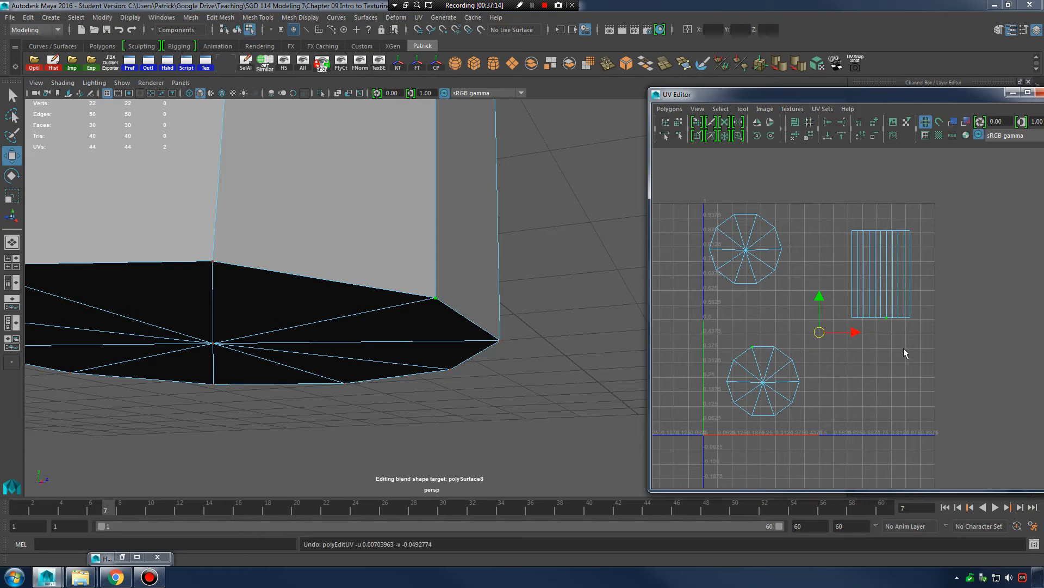
left_click_drag(885, 321, 884, 309)
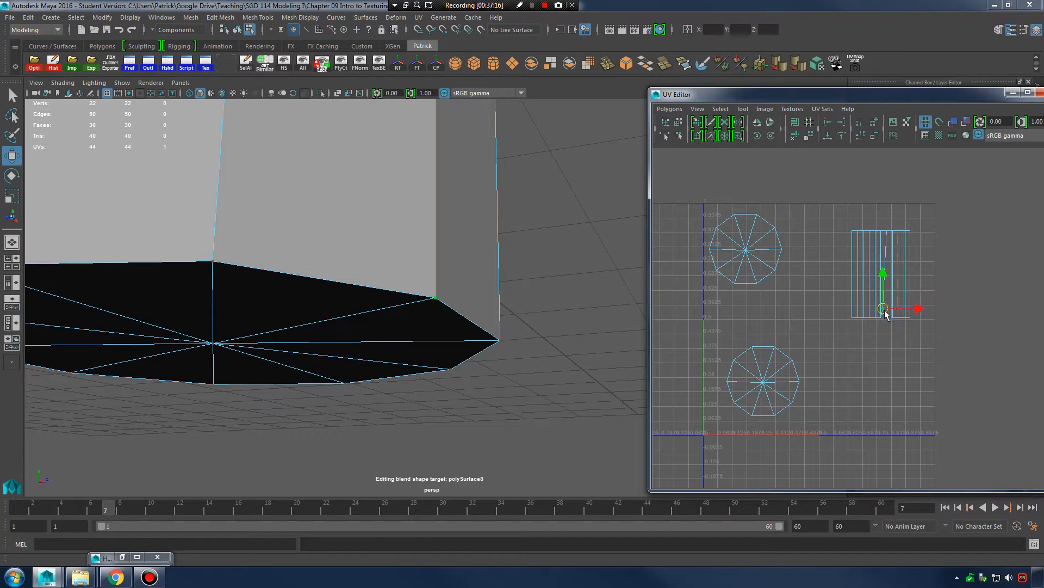
key("ctrl+z")
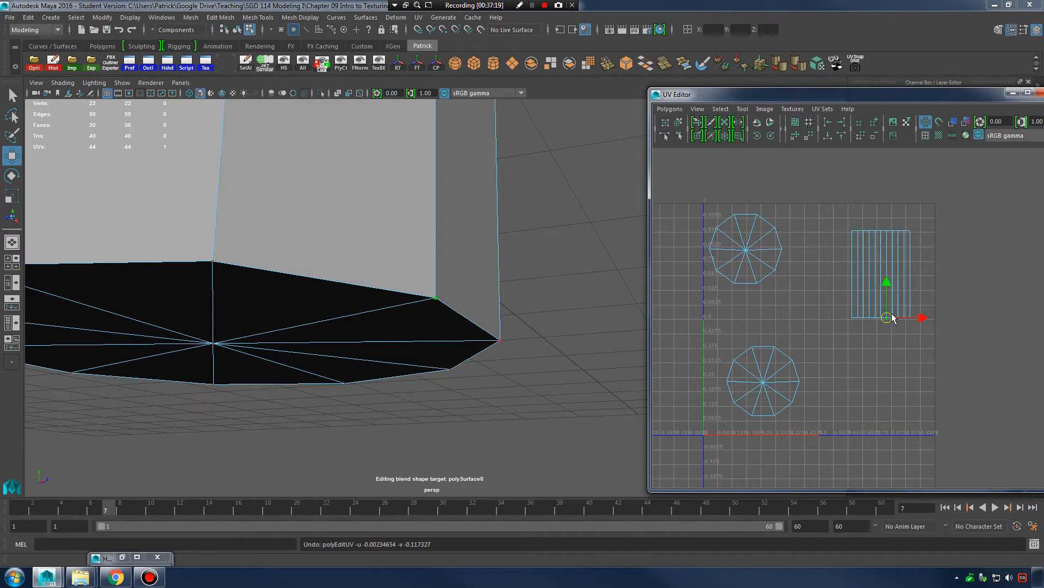
Select the shared bottom-rim vertex and try moving it in the UV Editor and on the model, undoing each move.
right_click_drag(891, 314, 852, 314)
right_click_drag(913, 334, 967, 359, "alt")
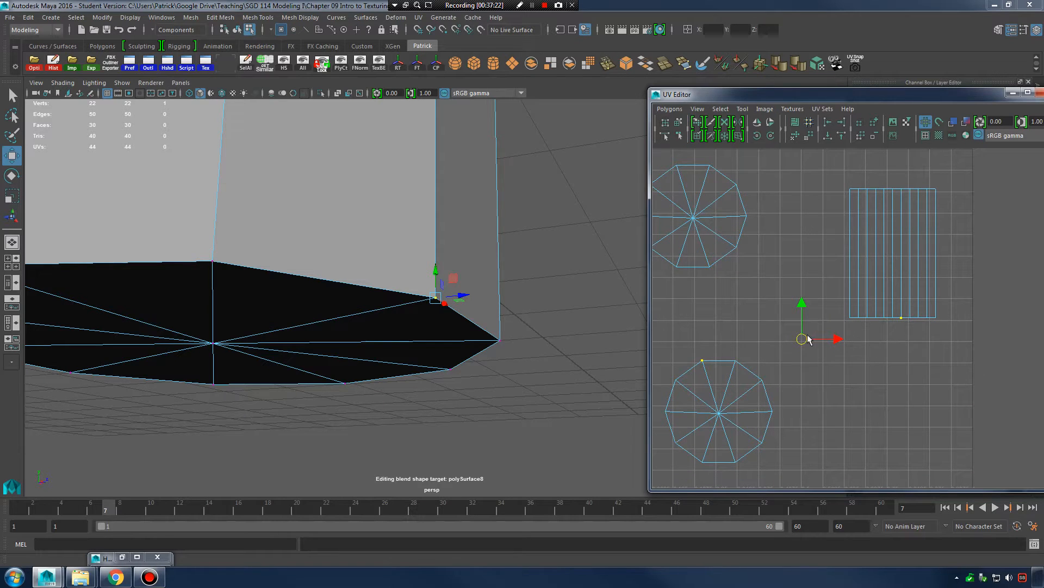
mouse_move(808, 339)
left_mouse_down()
mouse_move(809, 377)
mouse_move(848, 308)
mouse_move(860, 354)
mouse_move(775, 376)
mouse_move(749, 342)
mouse_move(795, 336)
left_mouse_up()
key("ctrl+z")
key("ctrl+z")
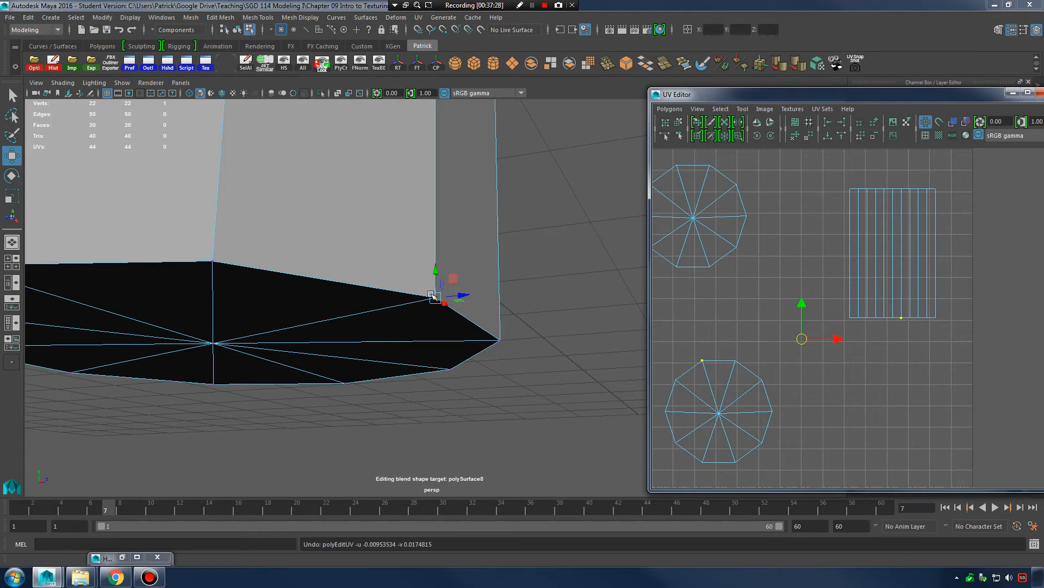
left_click_drag(434, 299, 467, 254)
key("ctrl+z")
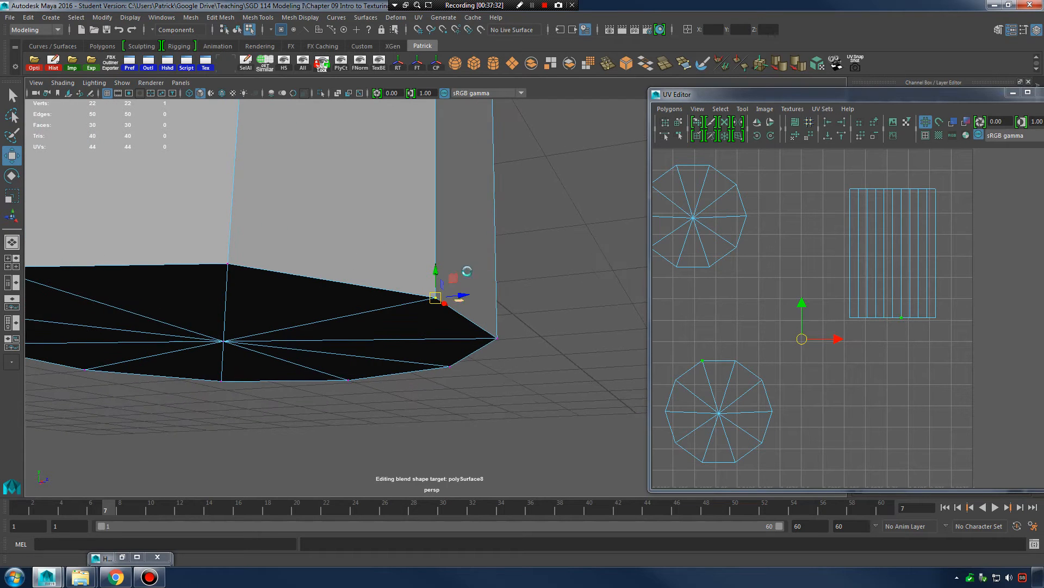
Switch to UV selection and try moving the side shell's bottom-border UV, undoing the move.
right_click_drag(471, 274, 569, 273)
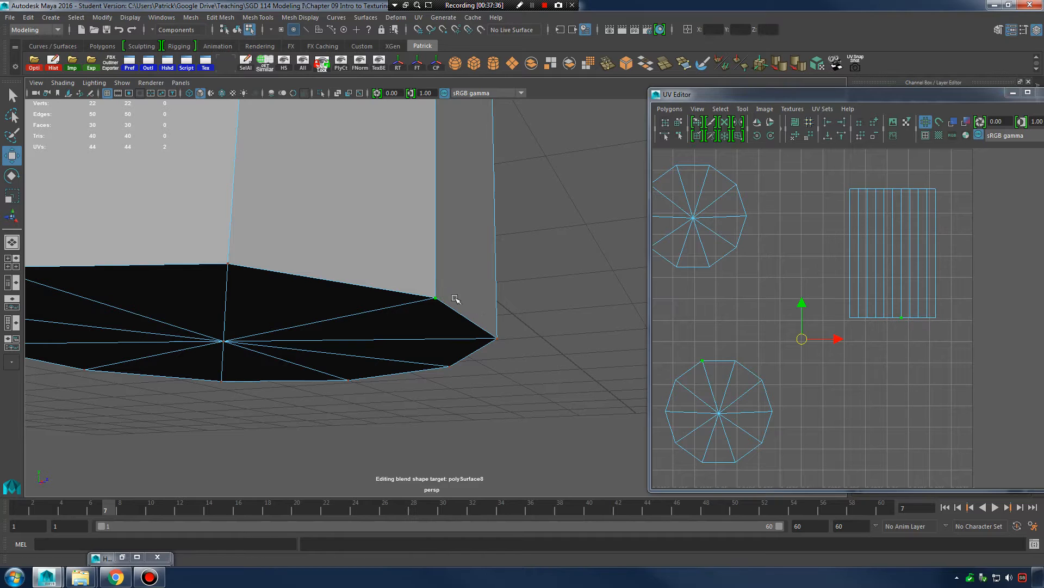
left_click(916, 346)
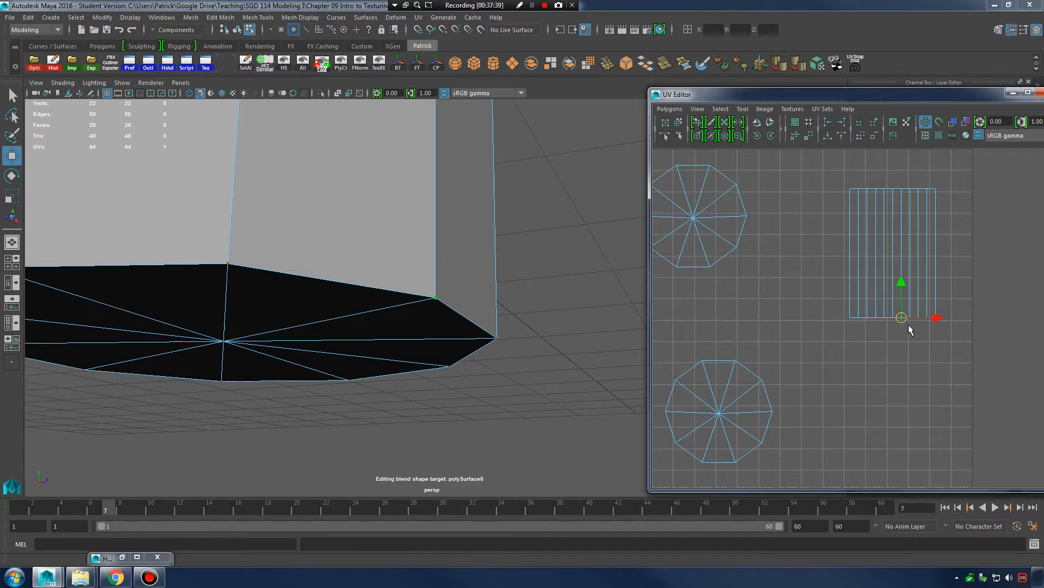
mouse_move(903, 318)
left_mouse_down()
mouse_move(898, 357)
mouse_move(911, 327)
left_mouse_up()
key("ctrl+z")
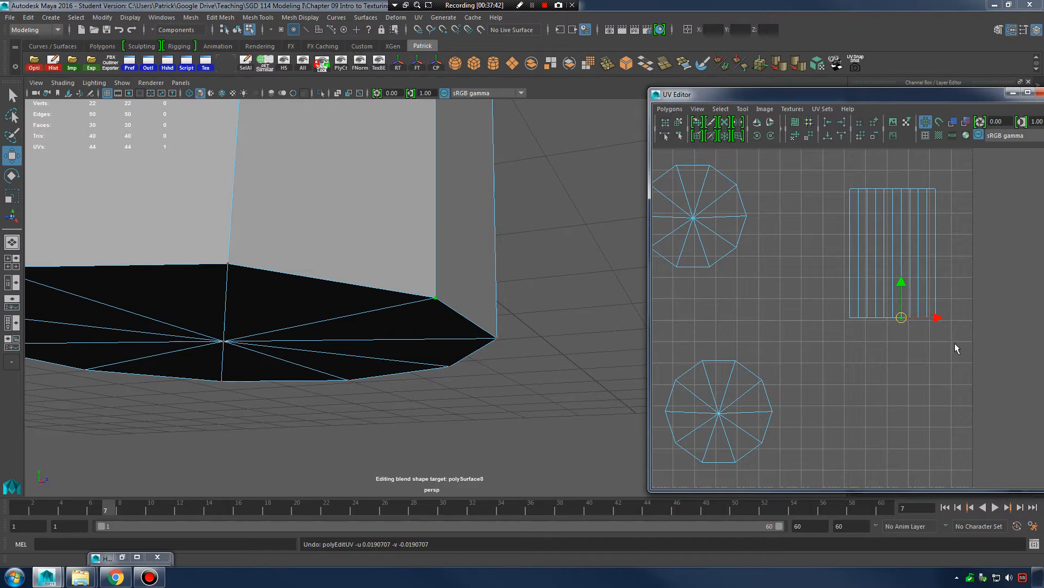
Select the side shell's lower corner UV and try moving it, undoing each move.
left_click(935, 316)
mouse_move(935, 316)
left_mouse_down()
mouse_move(988, 319)
mouse_move(928, 306)
mouse_move(924, 319)
left_mouse_up()
key("ctrl+z")
key("ctrl+z")
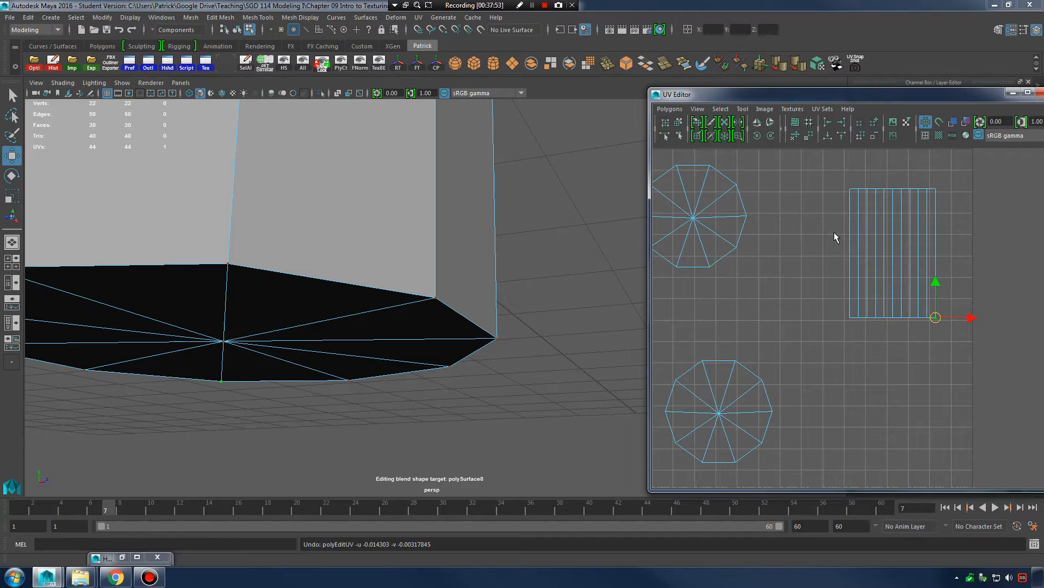
mouse_move(972, 319)
left_mouse_down()
mouse_move(998, 320)
mouse_move(952, 320)
mouse_move(973, 320)
mouse_move(967, 332)
mouse_move(971, 324)
left_mouse_up()
scroll(858, 288, "down", 3)
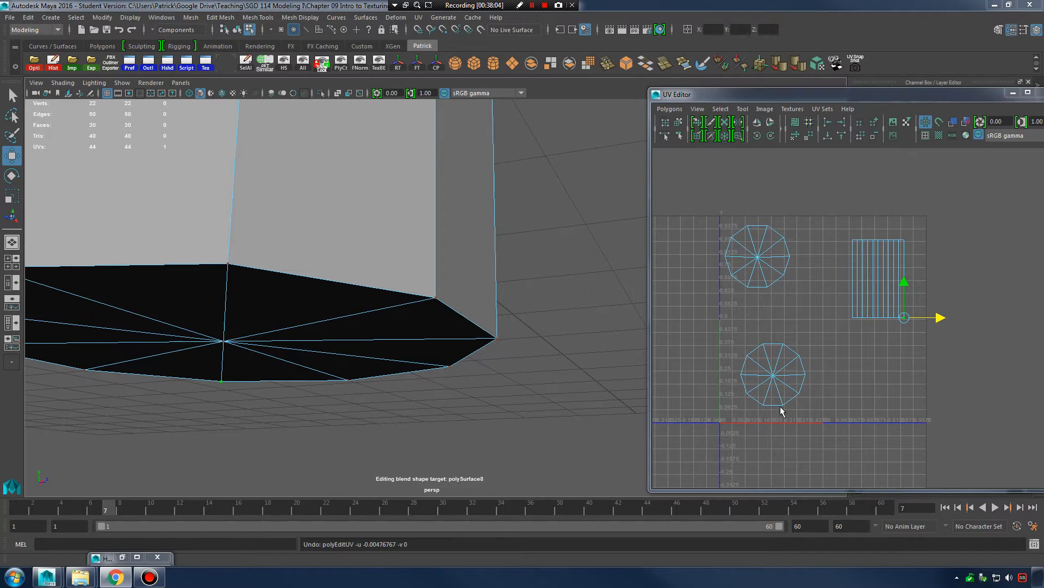
Return to object selection and select the whole cylinder.
right_click_drag(675, 314, 403, 256, "alt")
left_click_drag(497, 248, 499, 346, "alt")
right_click_drag(499, 346, 454, 234, "alt")
middle_click_drag(454, 234, 488, 364, "alt")
right_click_drag(488, 364, 469, 303, "alt")
right_click_drag(440, 272, 488, 240)
left_click(516, 283)
left_click(459, 313)
left_click_drag(490, 326, 460, 315, "alt")
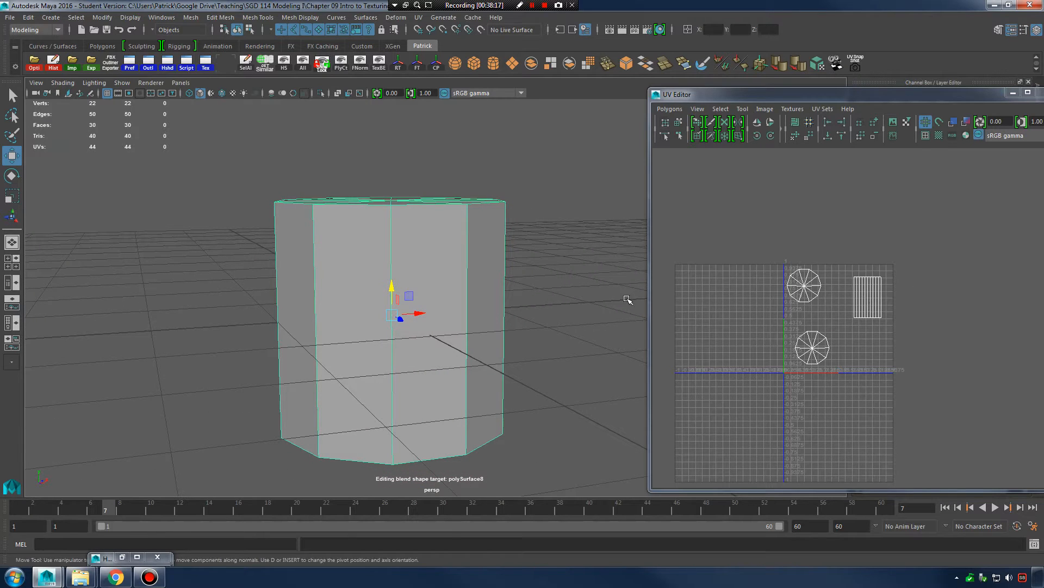
scroll(847, 281, "up", 5)
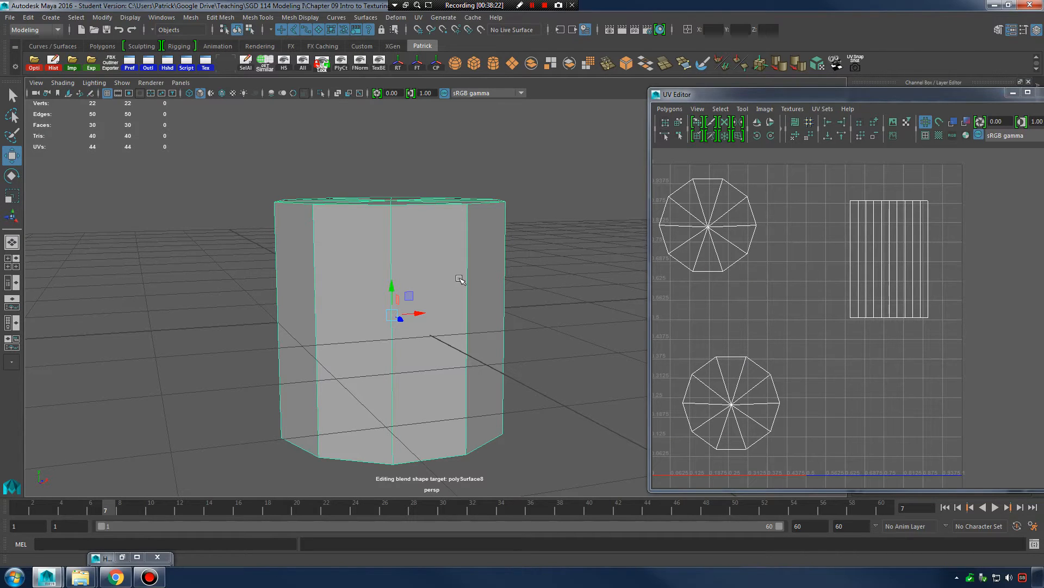
Switch to face selection and select only the cylinder's top and bottom cap faces, excluding the side faces.
right_click_drag(448, 223, 451, 247)
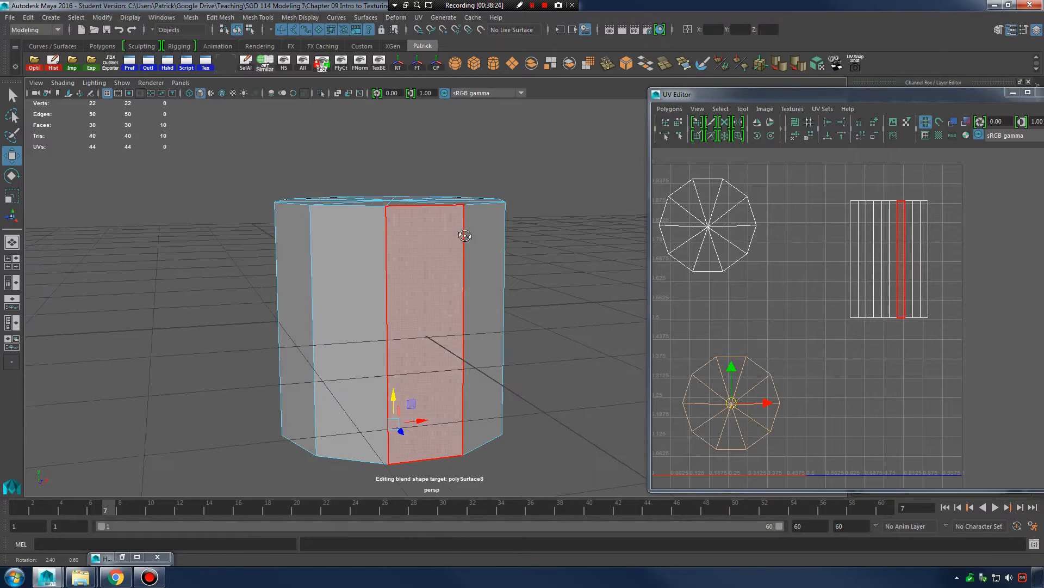
left_click_drag(187, 158, 544, 252)
left_click_drag(536, 258, 544, 239, "alt")
left_click_drag(206, 302, 504, 324, "ctrl")
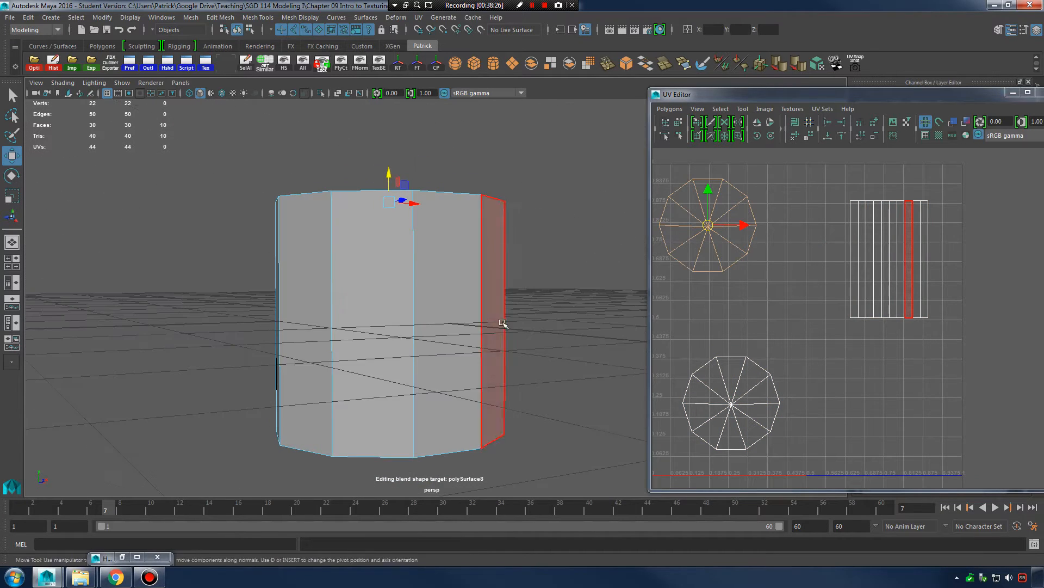
left_click_drag(108, 161, 628, 532)
left_click_drag(144, 286, 466, 326, "ctrl")
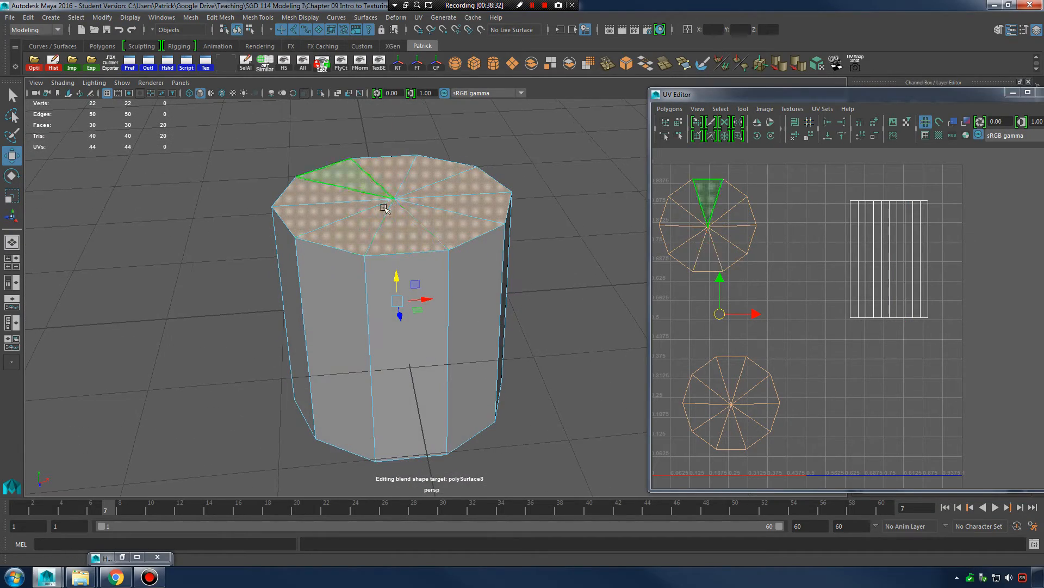
left_click_drag(385, 185, 449, 351, "alt")
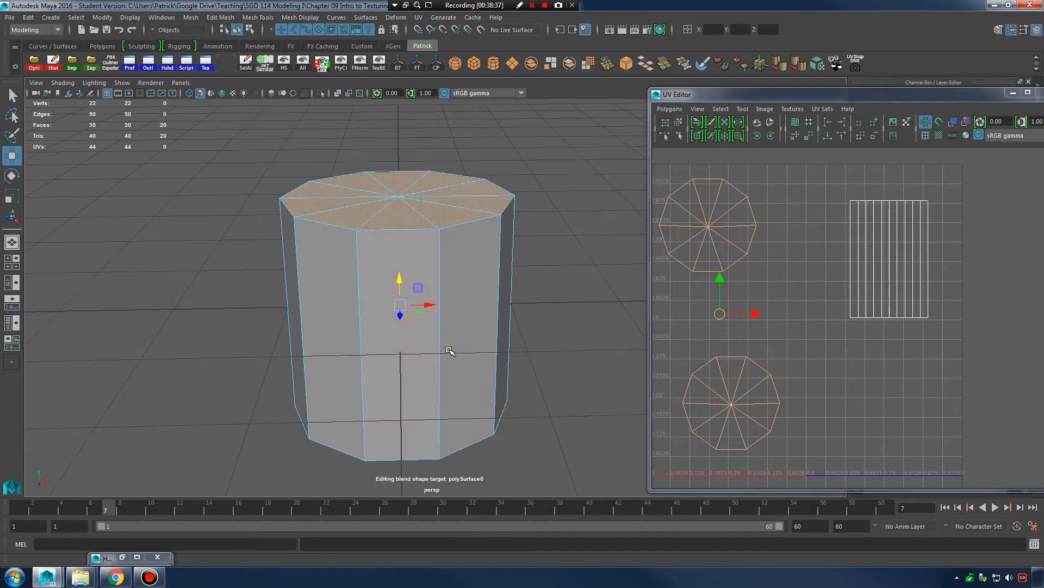
Apply an Automatic UV projection to the selected cap faces.
left_click(418, 16)
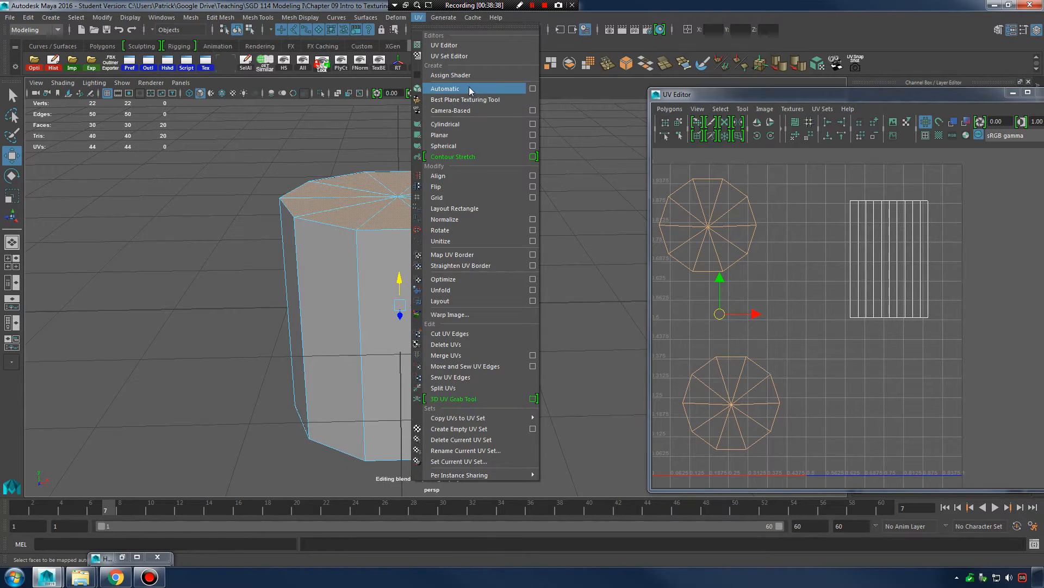
left_click(451, 94)
right_click_drag(854, 280, 742, 286, "alt")
right_click_drag(824, 236, 871, 240)
middle_click_drag(840, 267, 839, 256, "alt")
right_click_drag(840, 255, 838, 278, "alt")
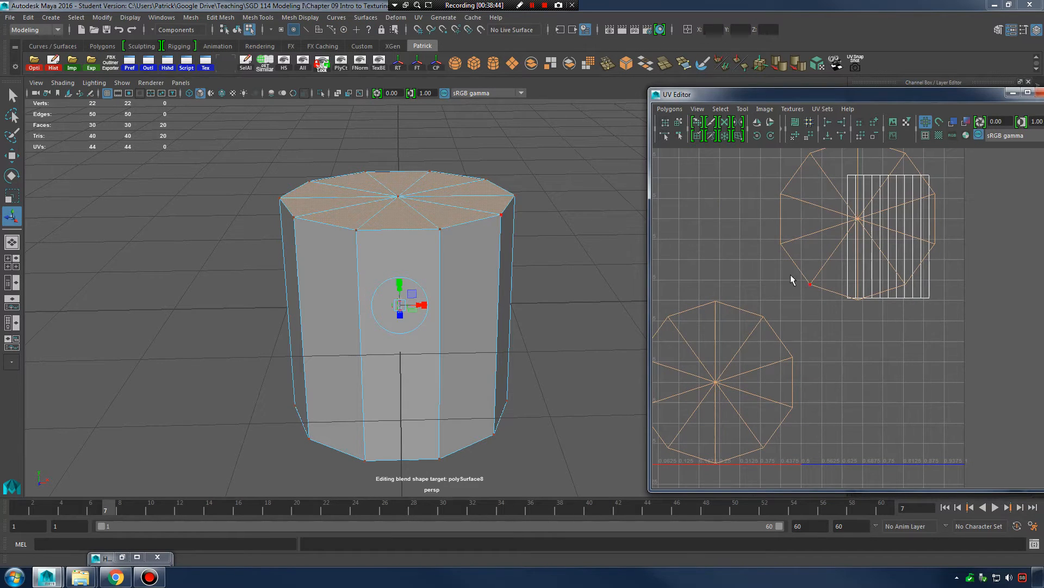
right_click_drag(872, 263, 865, 285, "alt")
Switch to shell selection and move the upper cap's shell off the side shell, directly above the lower cap's shell.
right_click(840, 250)
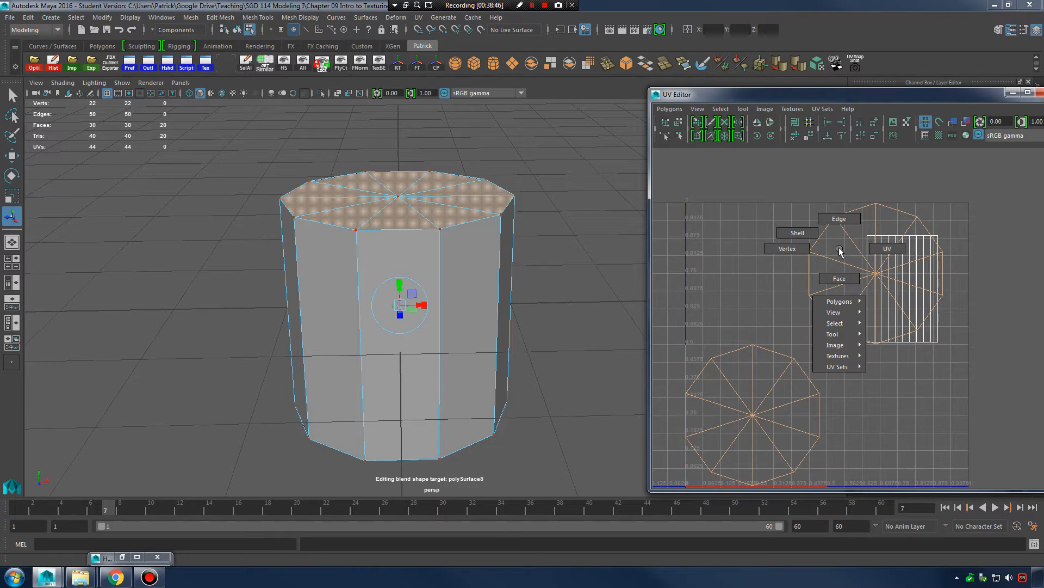
right_click_drag(808, 229, 806, 229)
left_click(860, 251)
key("w")
left_click_drag(877, 275, 753, 264)
scroll(743, 320, "down", 2)
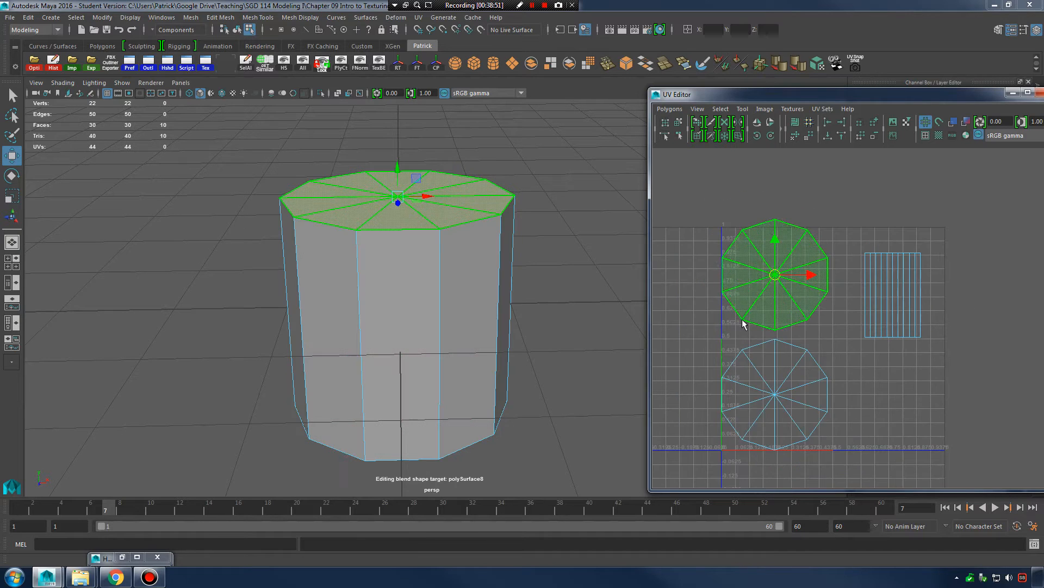
Add the lower cap's shell to the selection and move both cap shells above the 0–1 UV space.
left_click(779, 390, "shift")
left_click_drag(775, 334, 674, 198)
middle_click_drag(674, 198, 784, 326, "alt")
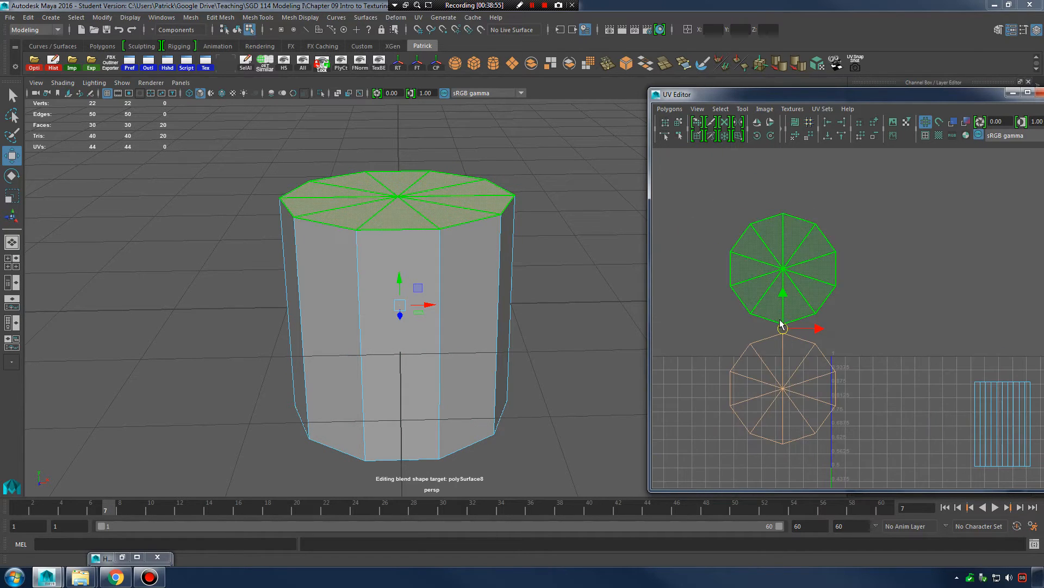
left_click_drag(784, 325, 878, 218)
middle_click_drag(985, 237, 834, 299, "alt")
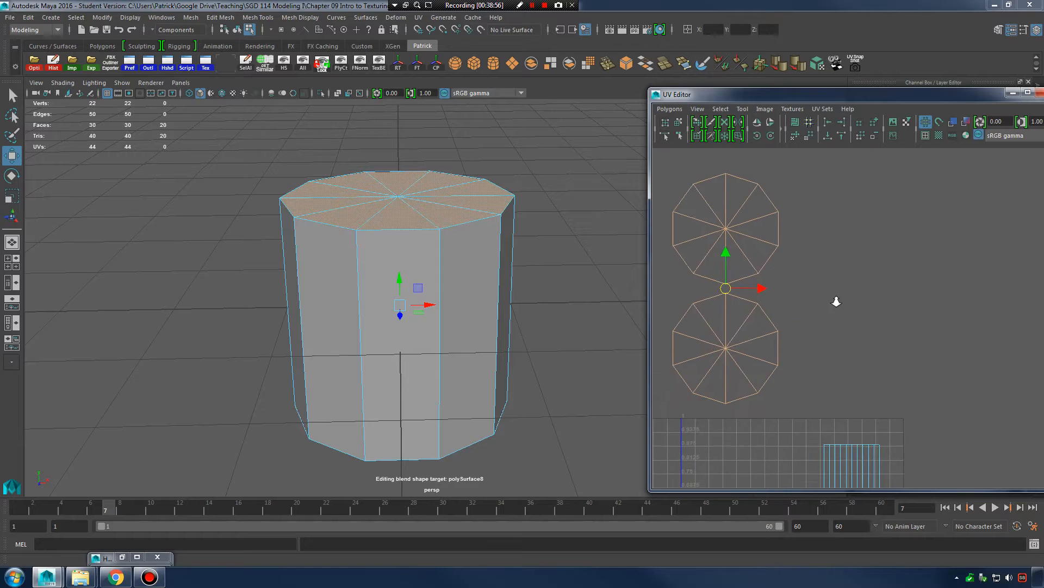
scroll(835, 299, "down", 2)
Try selecting, adding and deselecting the two cap shells individually, finishing with both selected.
left_click_drag(701, 240, 842, 355)
left_click(872, 319)
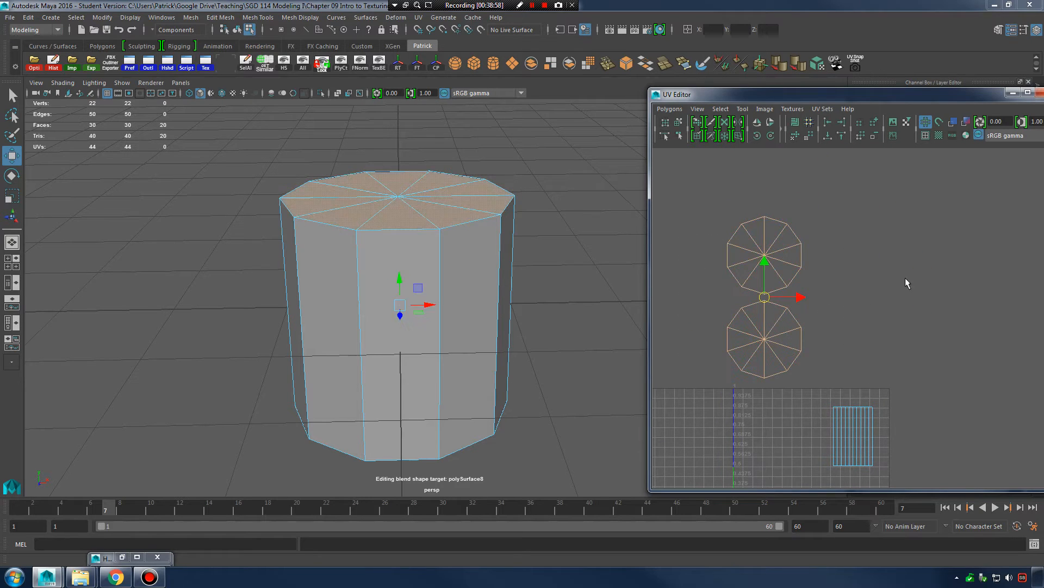
left_click(905, 278)
left_click(753, 255)
left_click(775, 318, "shift")
left_click(792, 247, "ctrl")
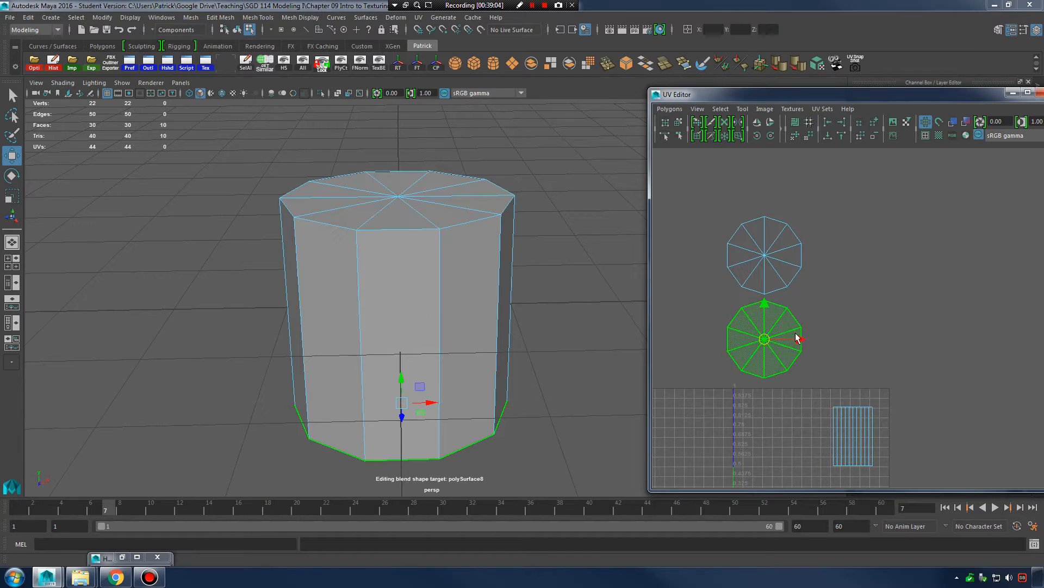
left_click_drag(694, 241, 800, 333, "shift")
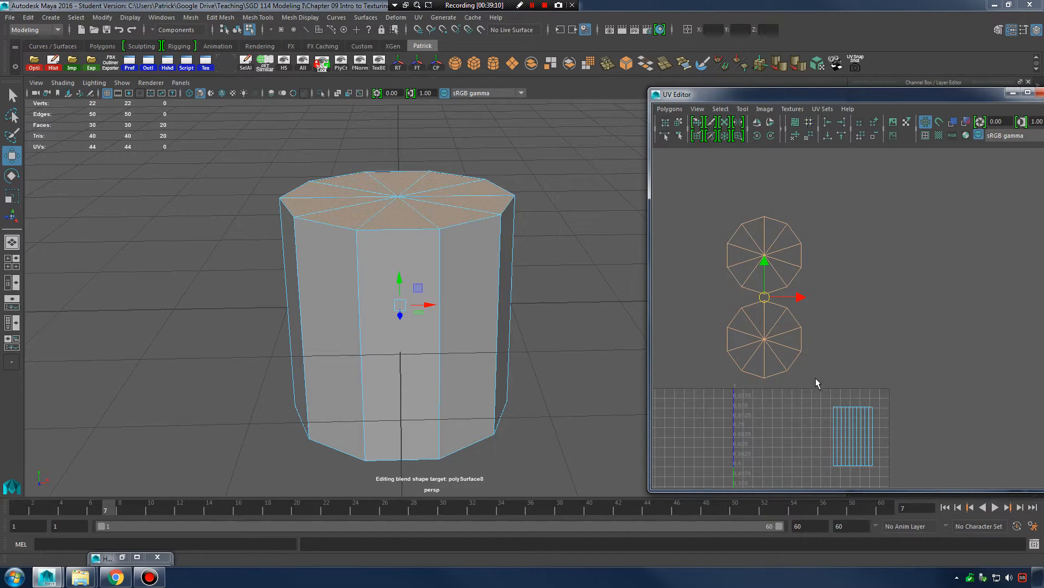
Select the upper cap's shell and nudge it slightly away from the lower cap's shell.
middle_click_drag(765, 359, 816, 316, "alt")
right_click_drag(816, 316, 883, 331, "alt")
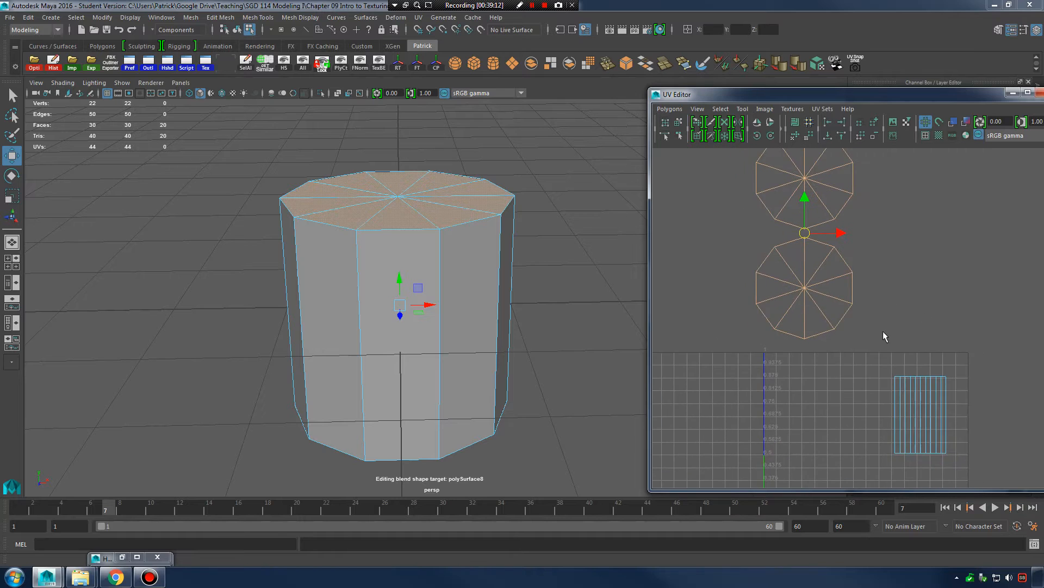
middle_click_drag(882, 332, 839, 311, "alt")
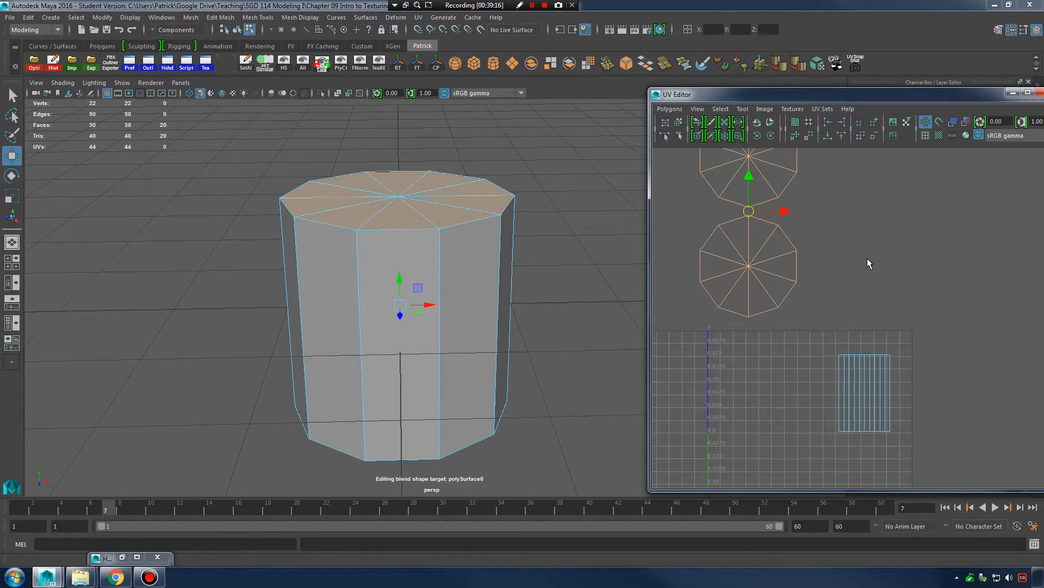
middle_click_drag(800, 248, 813, 294, "alt")
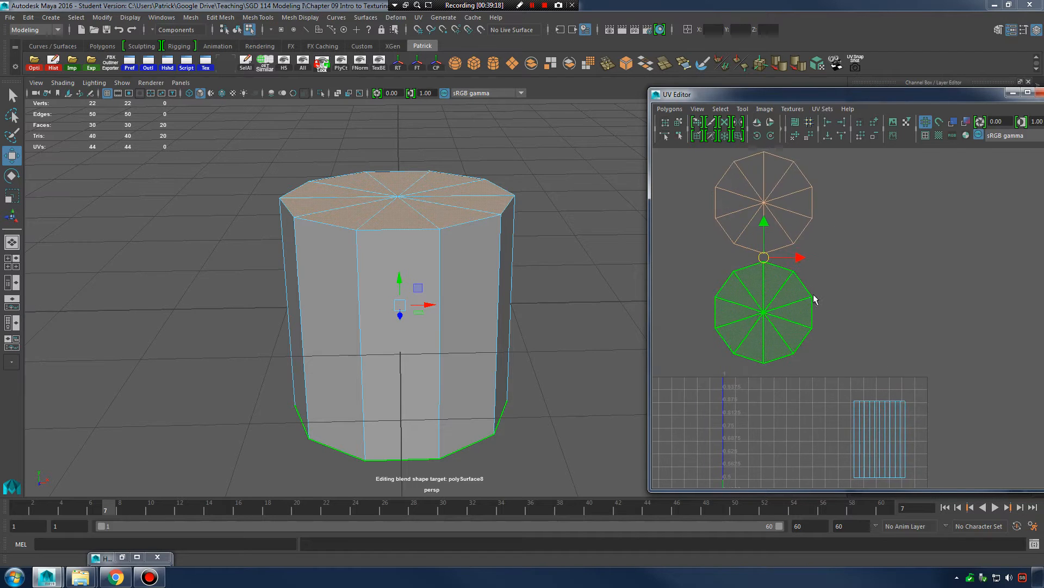
scroll(813, 289, "down", 3)
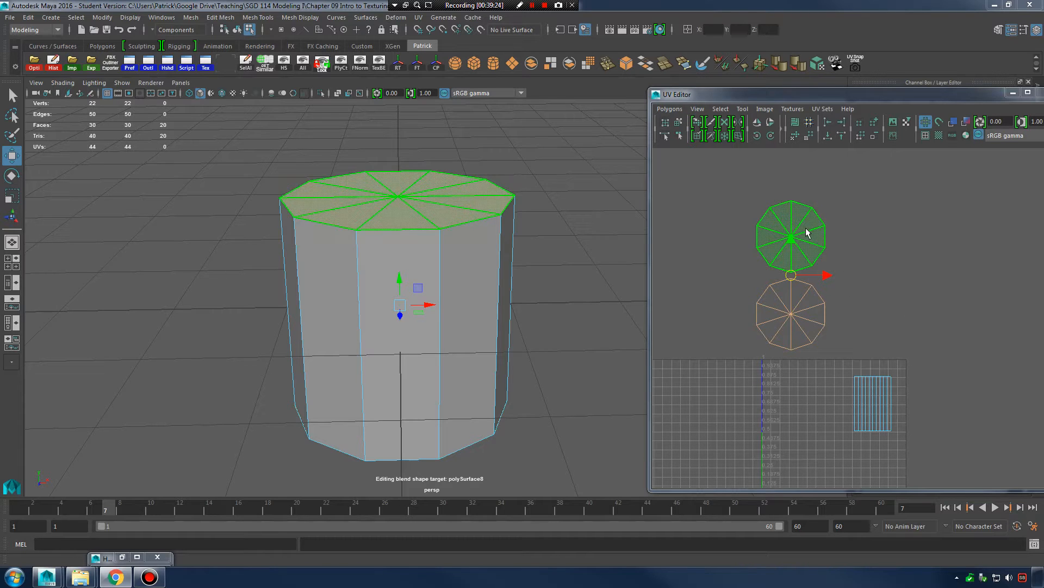
right_click_drag(812, 234, 759, 220)
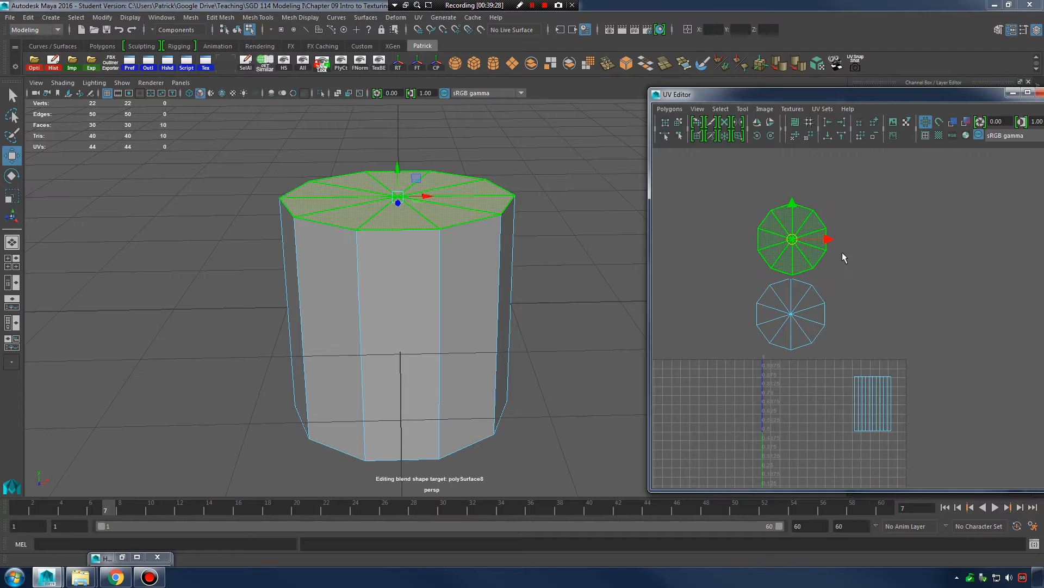
mouse_move(790, 244)
left_mouse_down()
mouse_move(901, 287)
mouse_move(859, 311)
mouse_move(864, 318)
mouse_move(873, 275)
mouse_move(898, 280)
mouse_move(936, 228)
mouse_move(846, 215)
mouse_move(796, 235)
left_mouse_up()
Switch to UV selection and back to shell selection in the UV Editor.
right_click_drag(801, 251, 1018, 261)
right_click_drag(816, 246, 887, 293, "alt")
middle_click_drag(830, 239, 852, 265, "alt")
right_click_drag(780, 233, 741, 217)
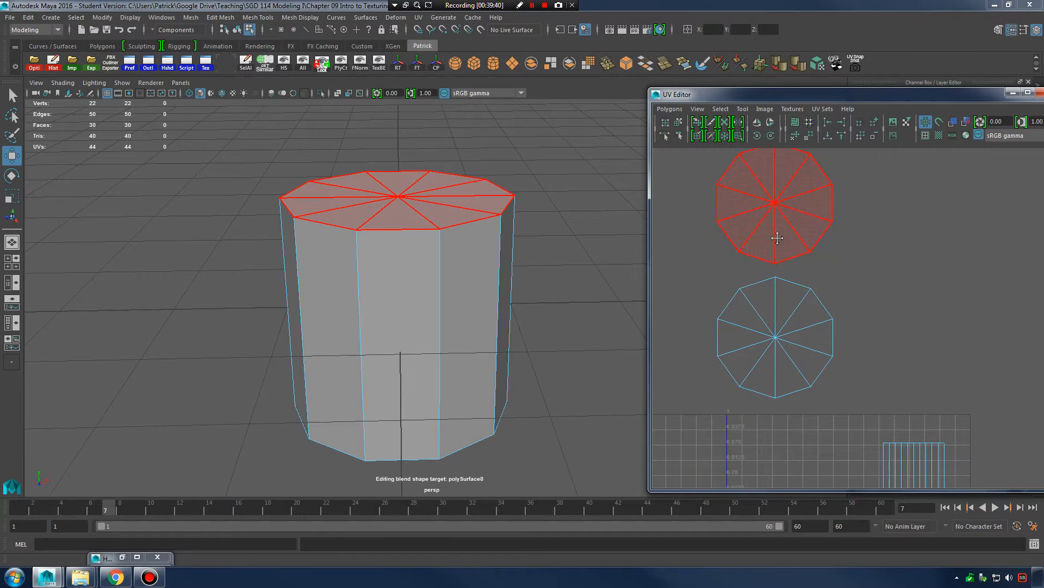
middle_click_drag(777, 235, 793, 275, "alt")
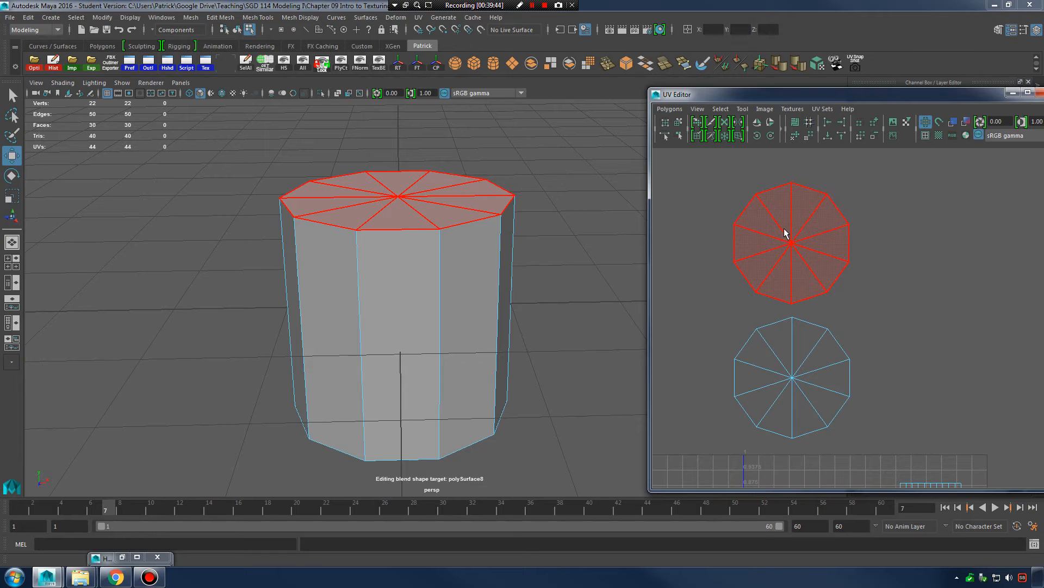
Turn on textured display and assign the black-and-white checker material from the Hypershade to the cylinder.
key("6")
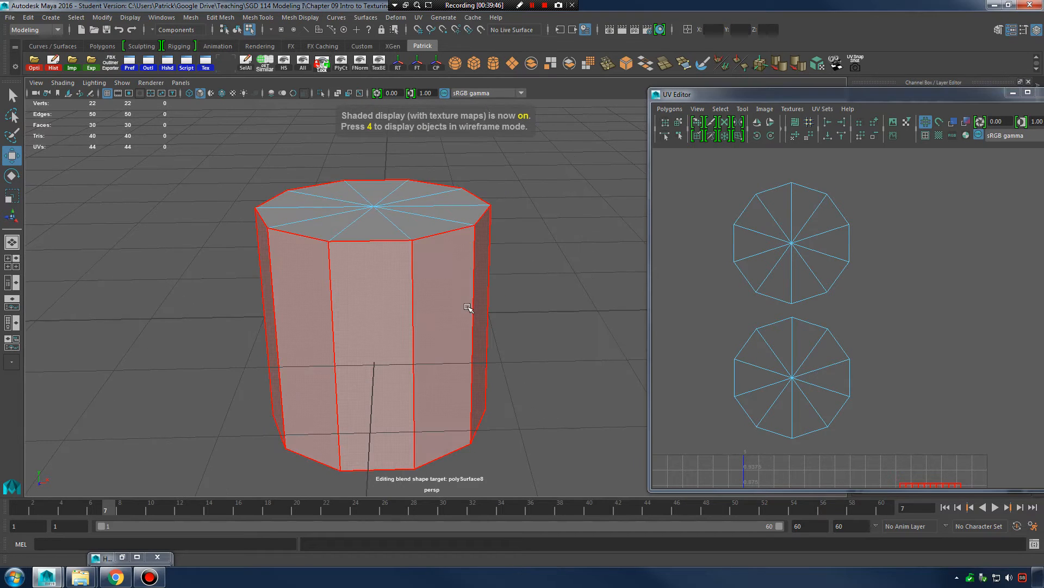
left_click(122, 557)
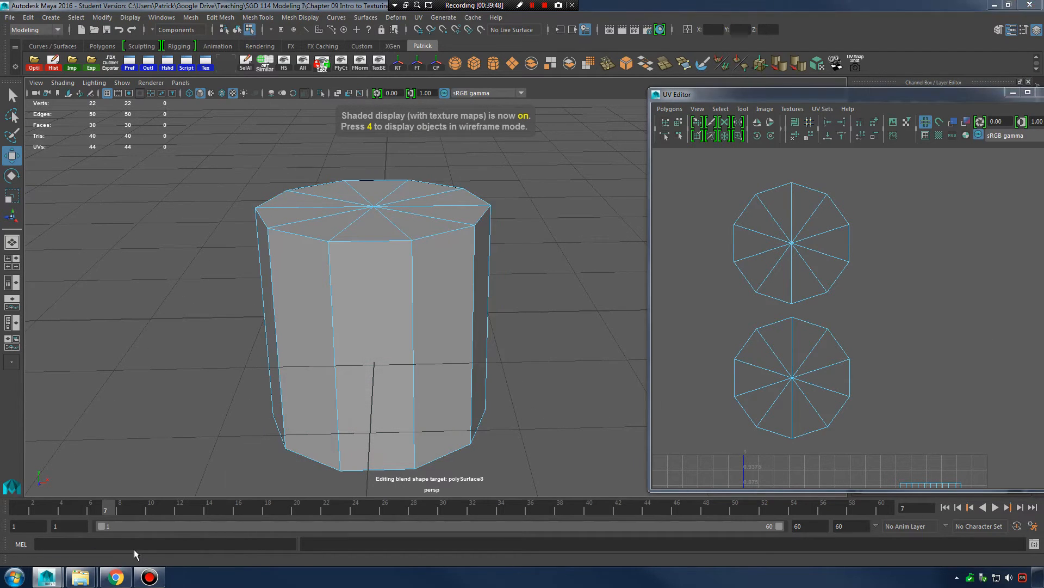
middle_click_drag(832, 188, 370, 296)
left_click(961, 97)
left_click_drag(454, 309, 511, 313, "alt")
Switch to edge selection and select the loop of border edges around the upper cap's shell.
right_click_drag(787, 232, 814, 205)
left_click(792, 243)
left_click(812, 194)
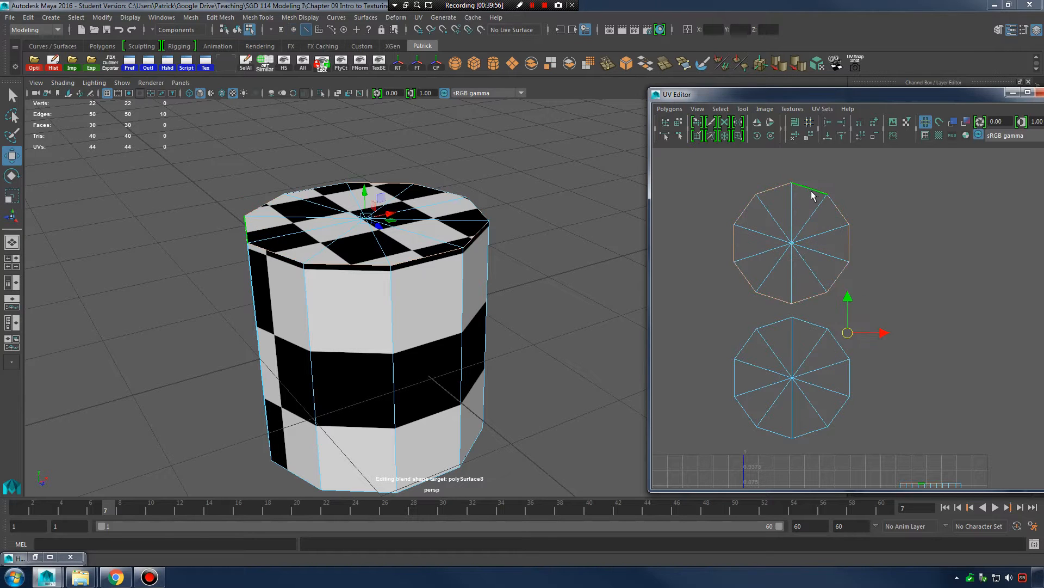
right_click_drag(849, 288, 795, 319, "alt")
middle_click_drag(795, 319, 791, 254, "alt")
right_click_drag(791, 255, 892, 272, "alt")
middle_click_drag(885, 219, 890, 292, "alt")
right_click_drag(891, 292, 925, 278, "alt")
middle_click_drag(808, 199, 838, 284, "alt")
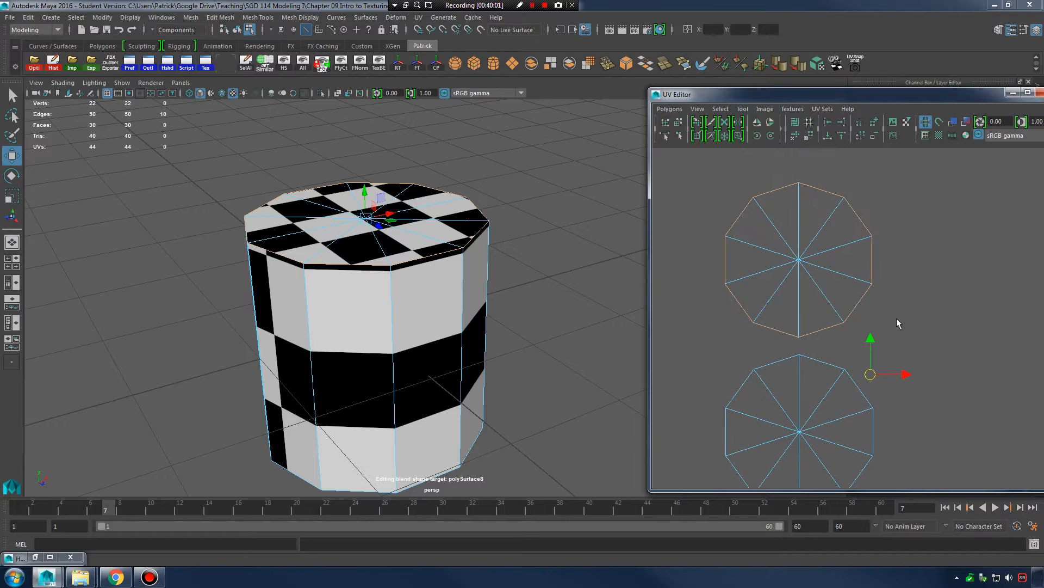
right_click_drag(455, 299, 667, 363, "alt")
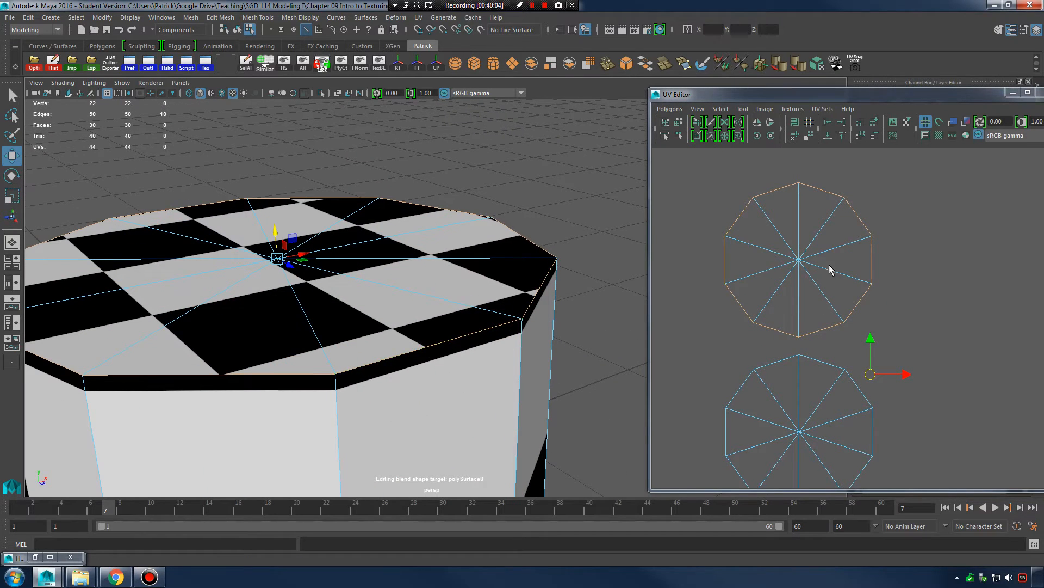
Convert the edge selection to the whole upper cap shell and move it diagonally away and back near its starting place.
right_click_drag(830, 271, 804, 247, "ctrl")
left_click_drag(806, 262, 890, 210)
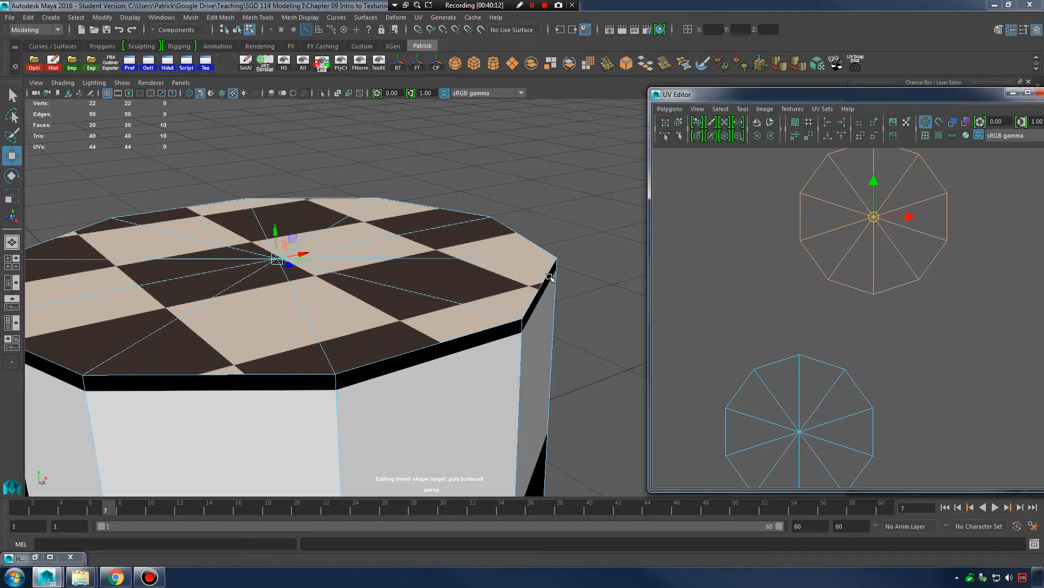
left_click_drag(567, 336, 544, 329, "alt")
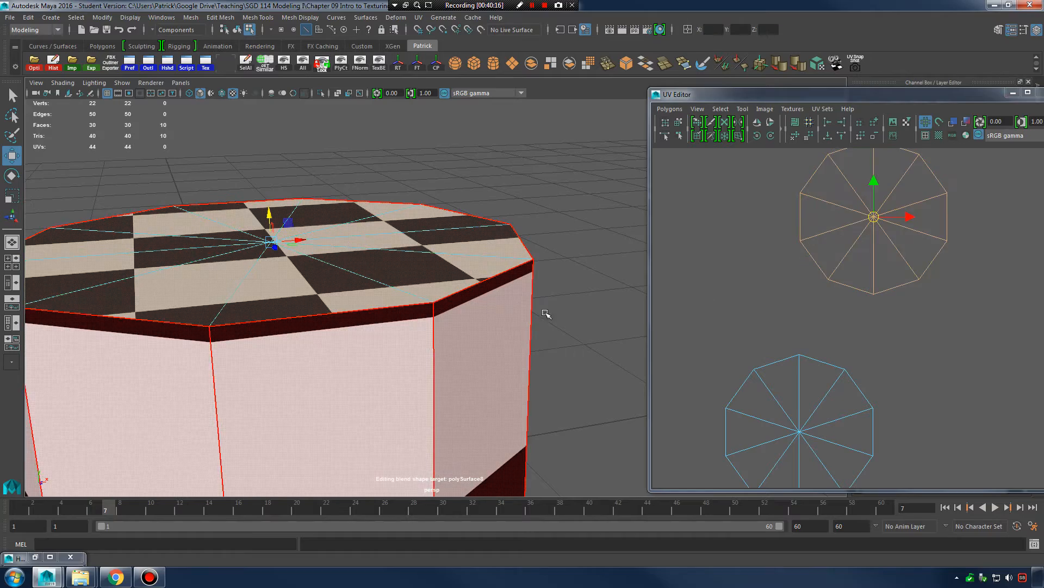
left_click_drag(875, 216, 806, 263)
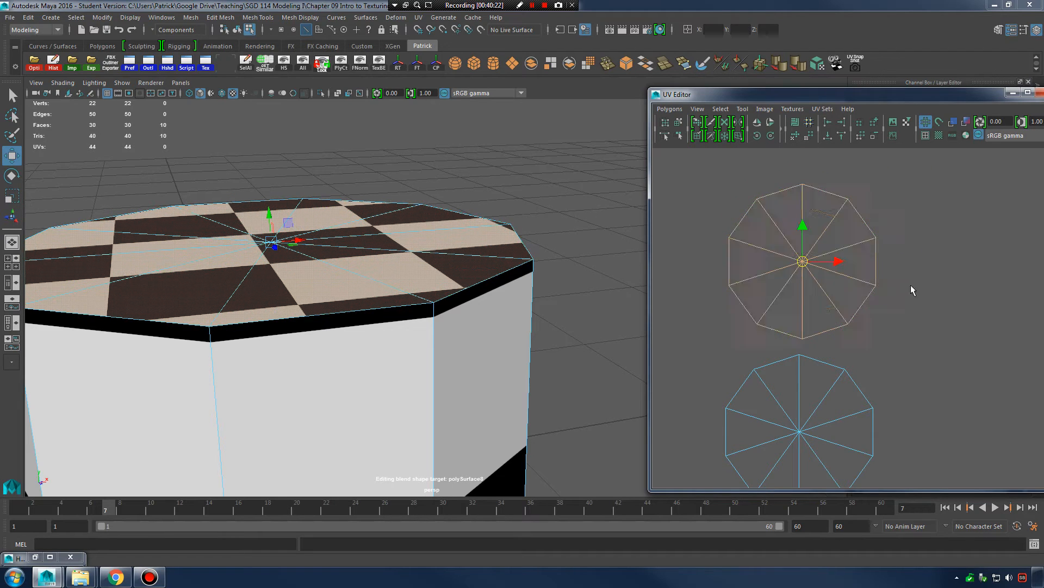
Examine the cap and side shells beside the textured cylinder, and switch the cylinder to object mode.
right_click_drag(911, 286, 855, 327, "alt")
middle_click_drag(845, 369, 833, 284, "alt")
right_click_drag(832, 280, 877, 290, "alt")
middle_click_drag(877, 290, 881, 316, "alt")
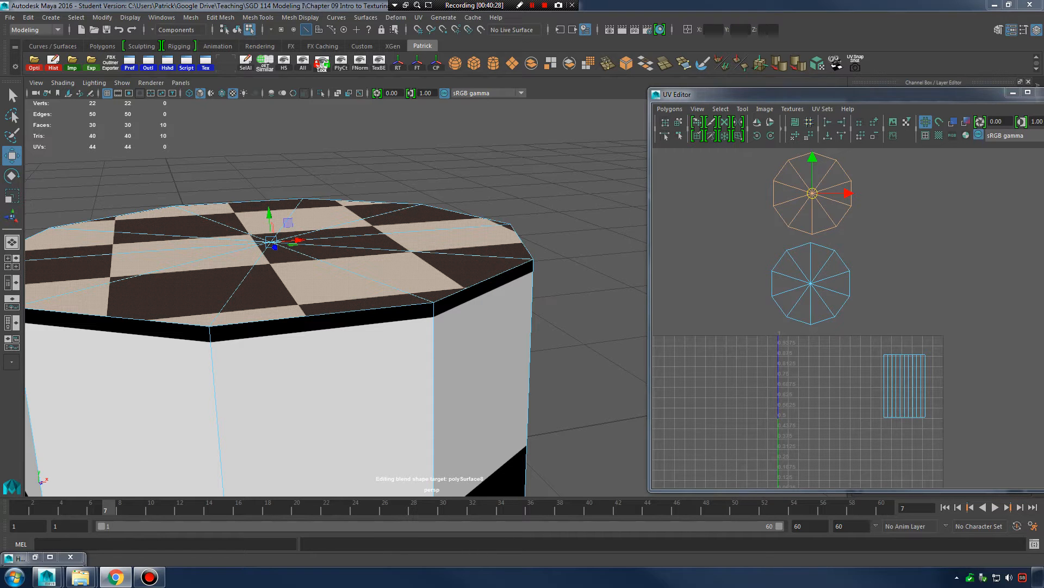
right_click_drag(588, 288, 348, 300, "alt")
left_click_drag(348, 300, 438, 328, "alt")
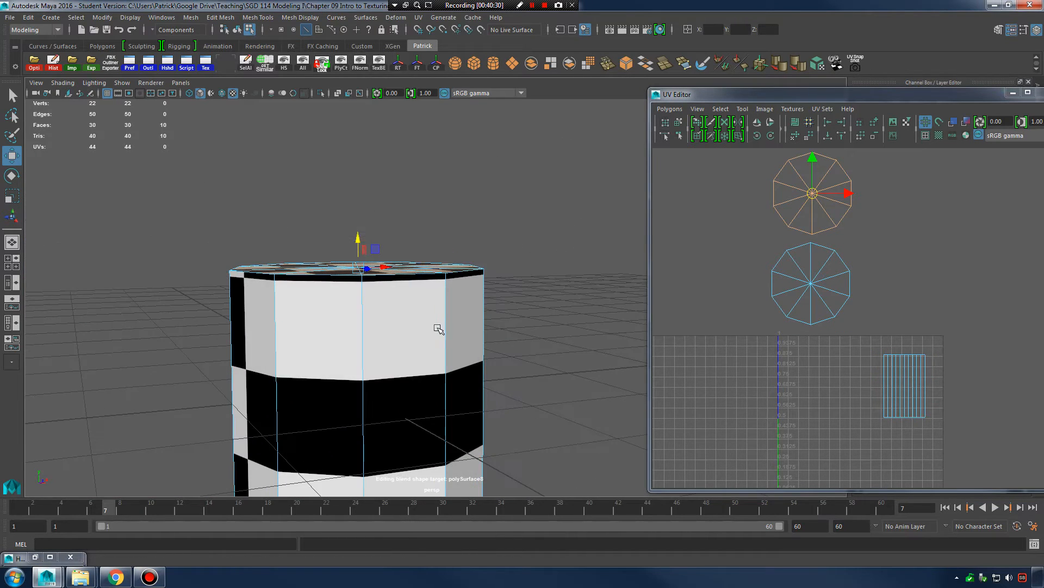
middle_click_drag(439, 329, 473, 282, "alt")
left_click_drag(472, 282, 480, 288, "alt")
right_click_drag(473, 268, 529, 253)
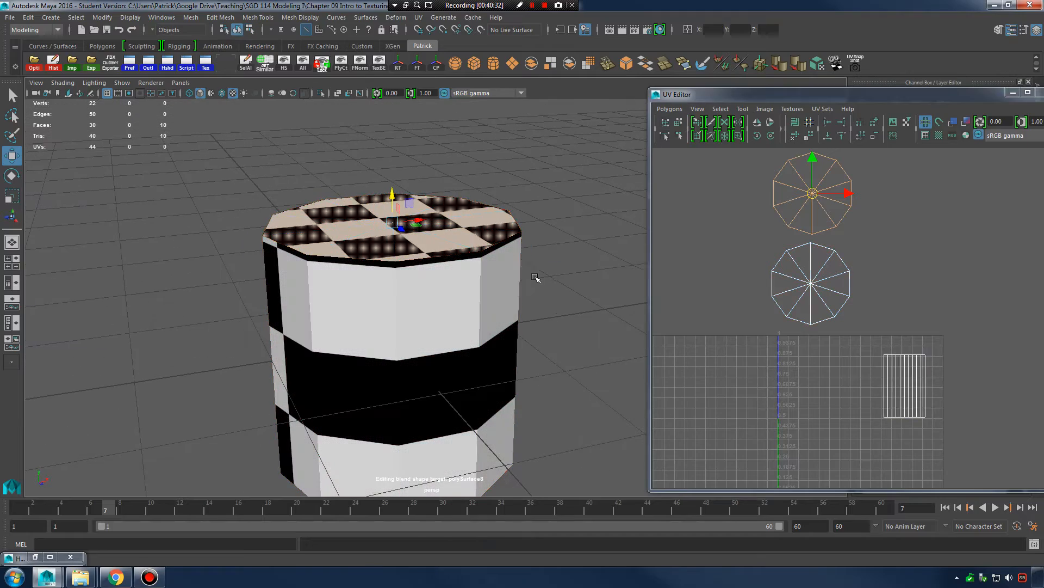
Turn off textured display, switch the cylinder to face selection, and select the side and cap faces of its front half.
middle_click_drag(496, 371, 484, 284, "alt")
mouse_move(484, 284)
left_mouse_down("alt")
mouse_move(468, 261)
mouse_move(488, 247)
mouse_move(452, 250)
mouse_move(510, 282)
mouse_move(625, 285)
mouse_move(501, 270)
mouse_move(479, 284)
mouse_move(550, 299)
mouse_move(482, 283)
mouse_move(539, 270)
mouse_move(496, 280)
mouse_move(500, 270)
mouse_move(477, 263)
mouse_move(494, 263)
mouse_move(473, 262)
mouse_move(490, 263)
left_mouse_up("alt")
key("5")
right_click(495, 238)
left_click(494, 267)
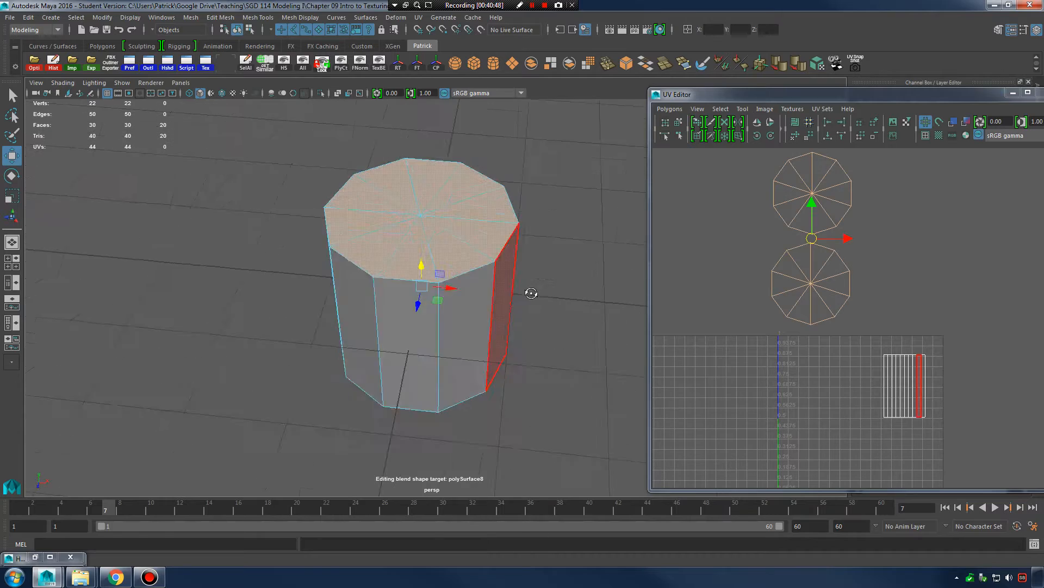
left_click_drag(529, 292, 532, 326, "alt")
left_click_drag(251, 311, 635, 454)
left_click_drag(584, 423, 559, 338, "alt")
left_click_drag(482, 253, 452, 307, "alt")
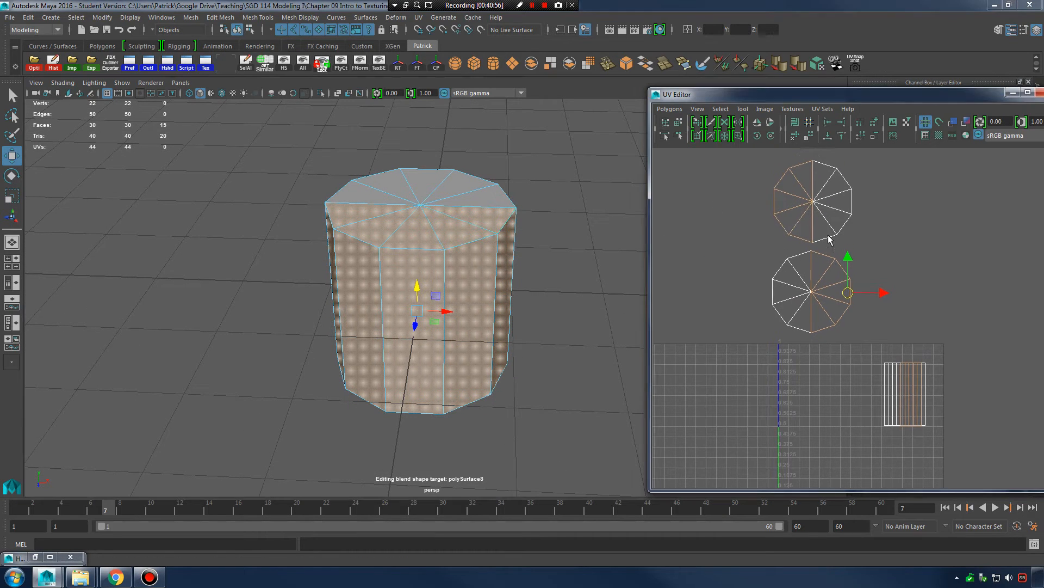
Switch the UV Editor to face selection and deselect both caps' faces, keeping the five front side faces selected.
right_click(827, 202)
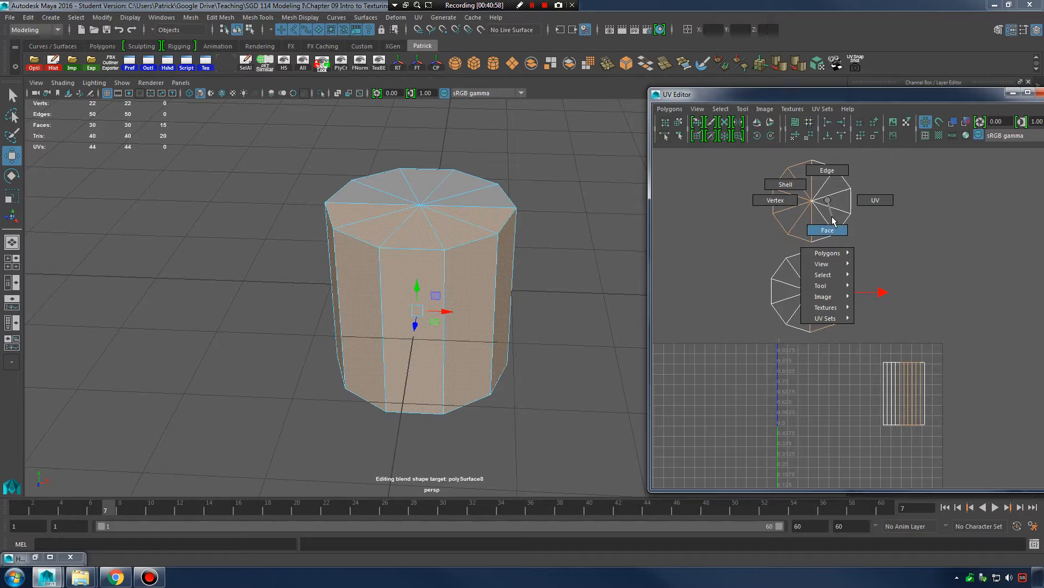
left_click(829, 216)
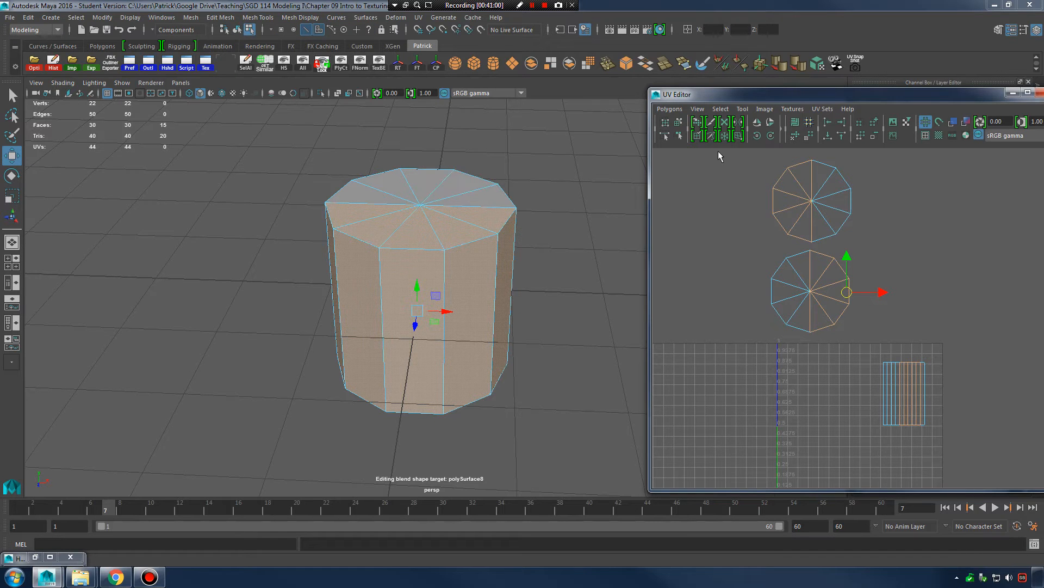
left_click_drag(867, 304, 897, 343, "ctrl")
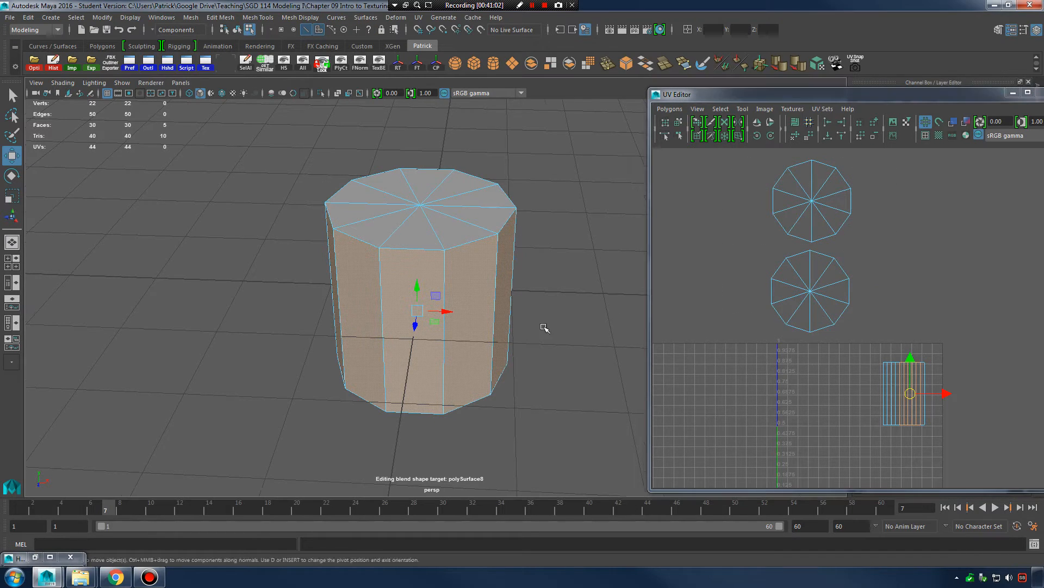
View the five selected side faces from the front and turn textured display back on.
left_click_drag(548, 324, 472, 302, "alt")
scroll(905, 366, "up", 3)
right_click_drag(451, 304, 530, 302, "alt")
left_click_drag(531, 301, 533, 300, "alt")
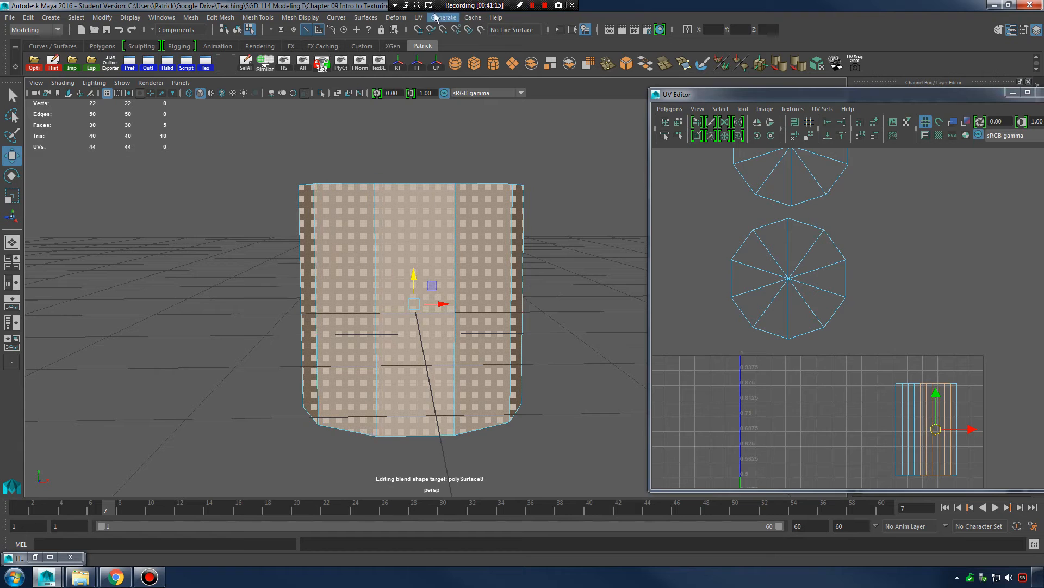
left_click(419, 17)
left_click(462, 126)
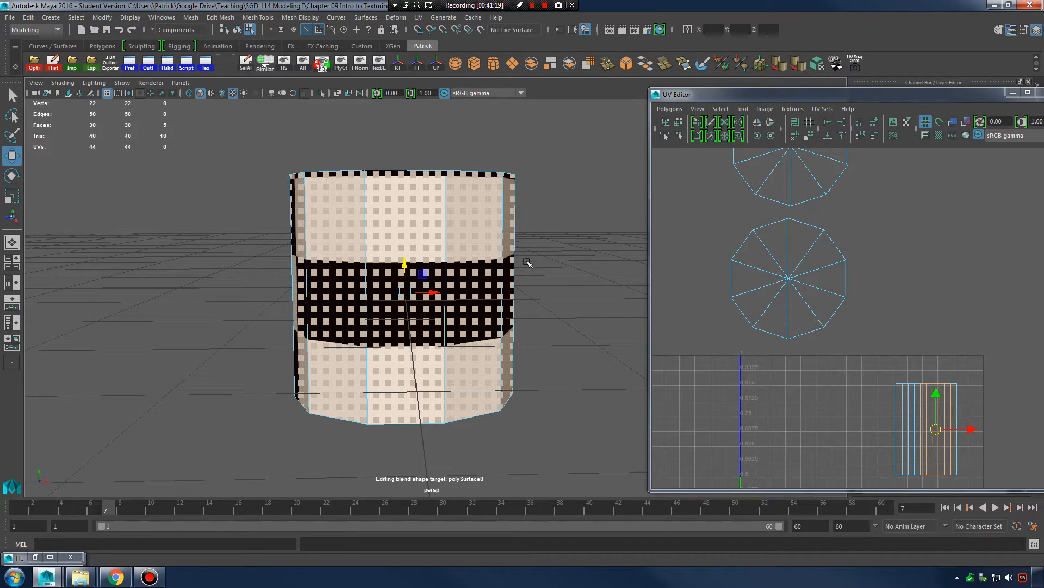
left_click_drag(524, 264, 478, 268, "alt")
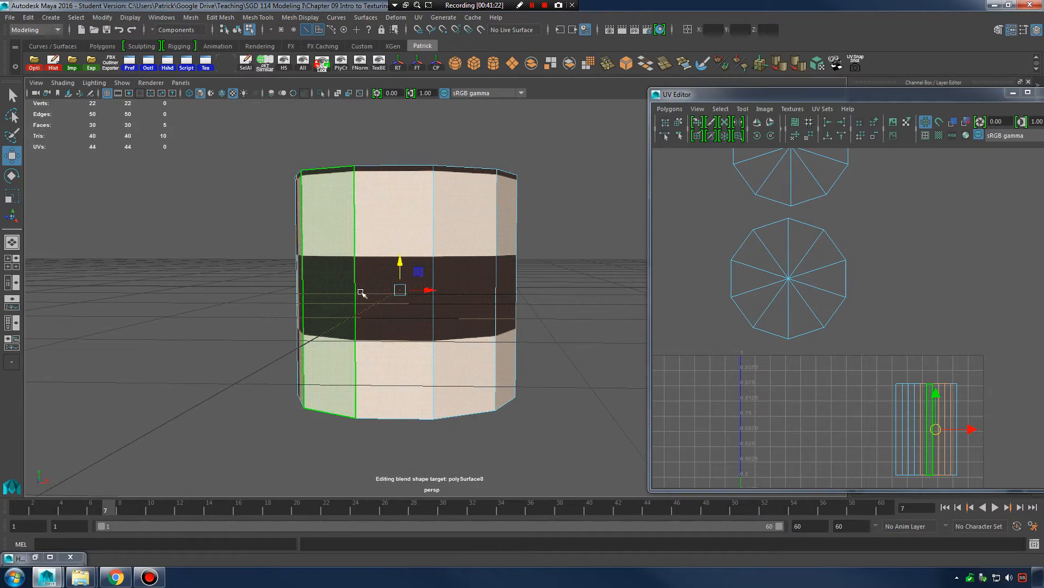
Create camera-based UVs for the five selected side faces from a slightly turned view.
left_click_drag(361, 296, 521, 269, "alt")
middle_click_drag(972, 400, 954, 238, "alt")
right_click_drag(854, 286, 812, 313, "alt")
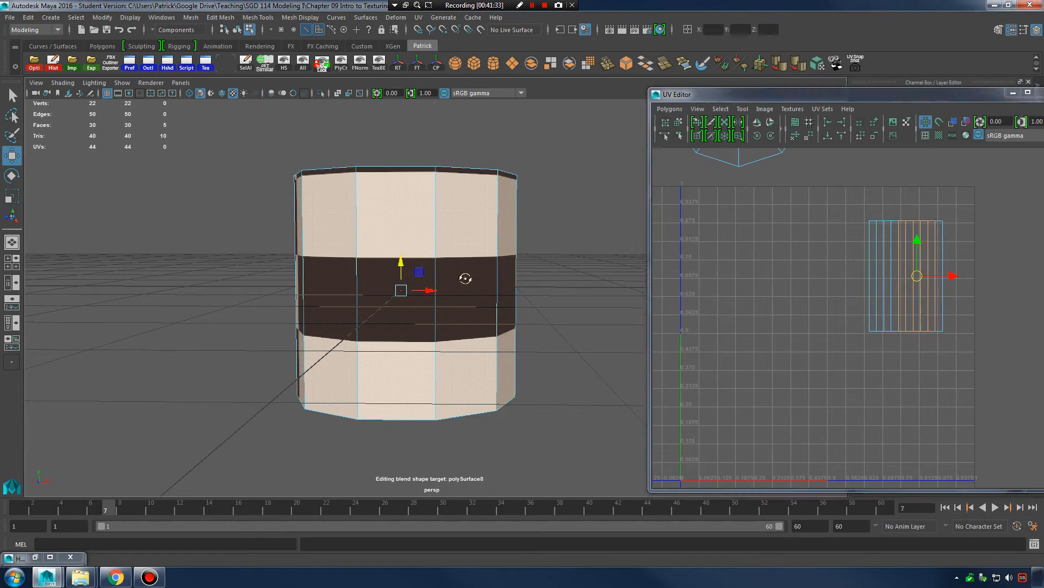
left_click_drag(466, 279, 454, 279, "alt")
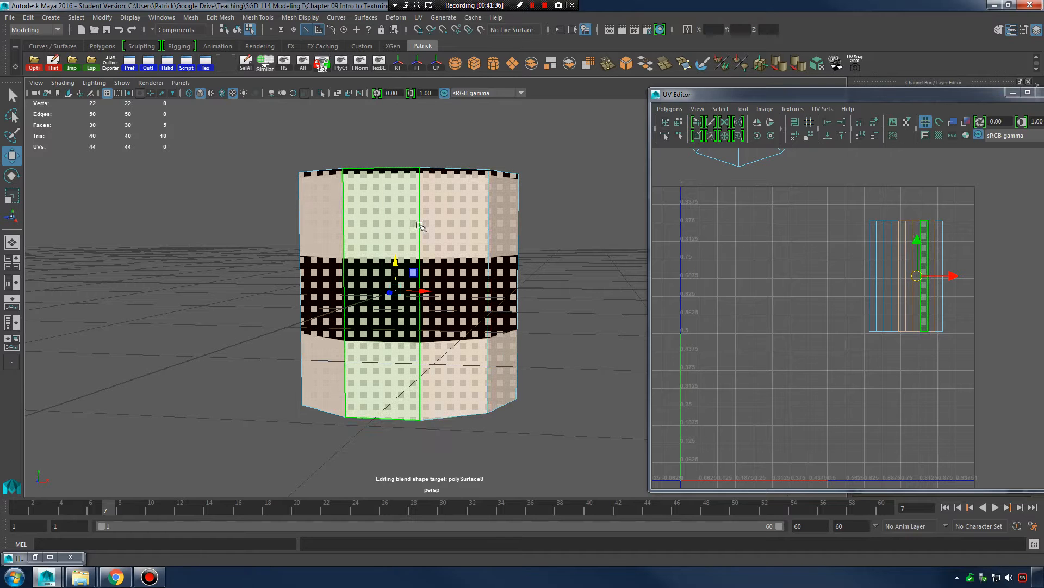
left_click(420, 18)
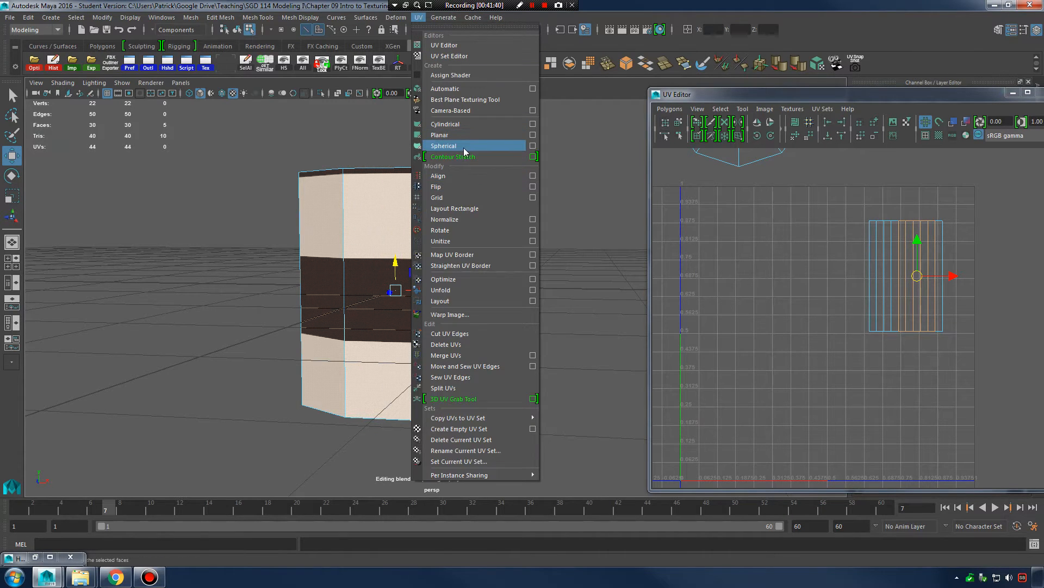
left_click(469, 111)
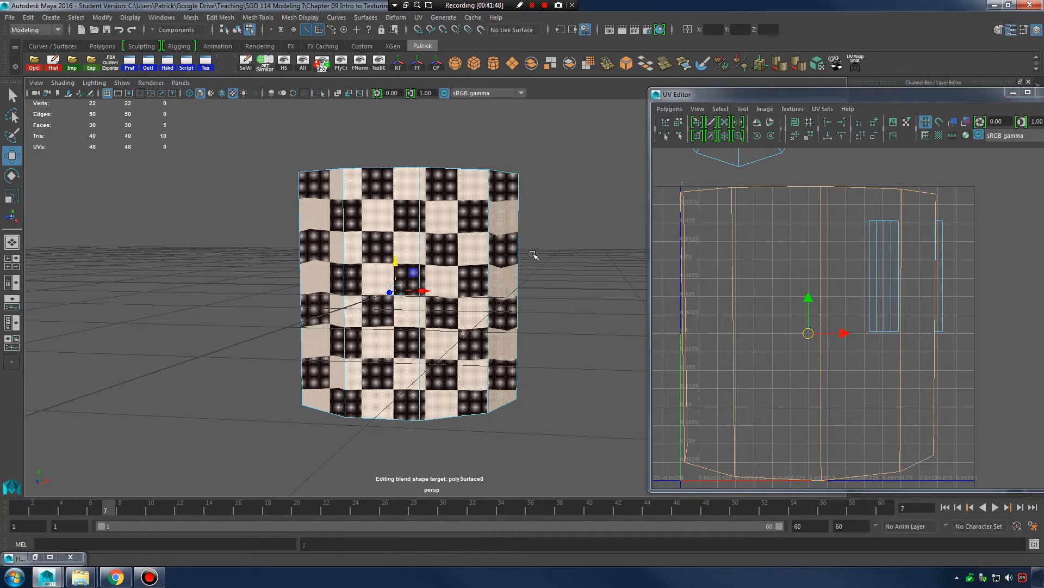
Reproject the five selected side faces with camera-based UVs from a view facing the middle one.
left_click_drag(531, 256, 497, 256, "alt")
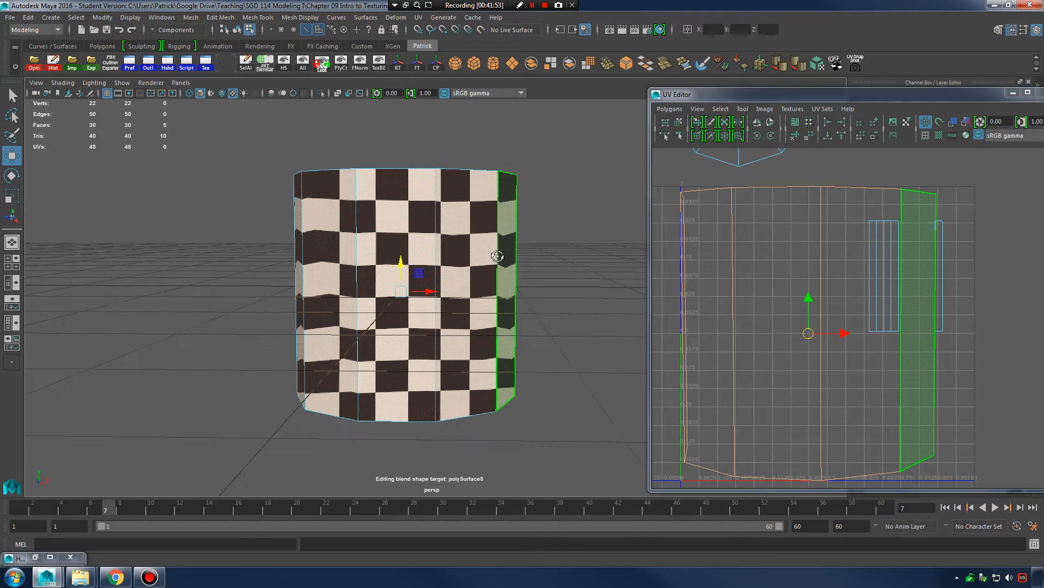
right_click_drag(886, 285, 858, 239, "alt")
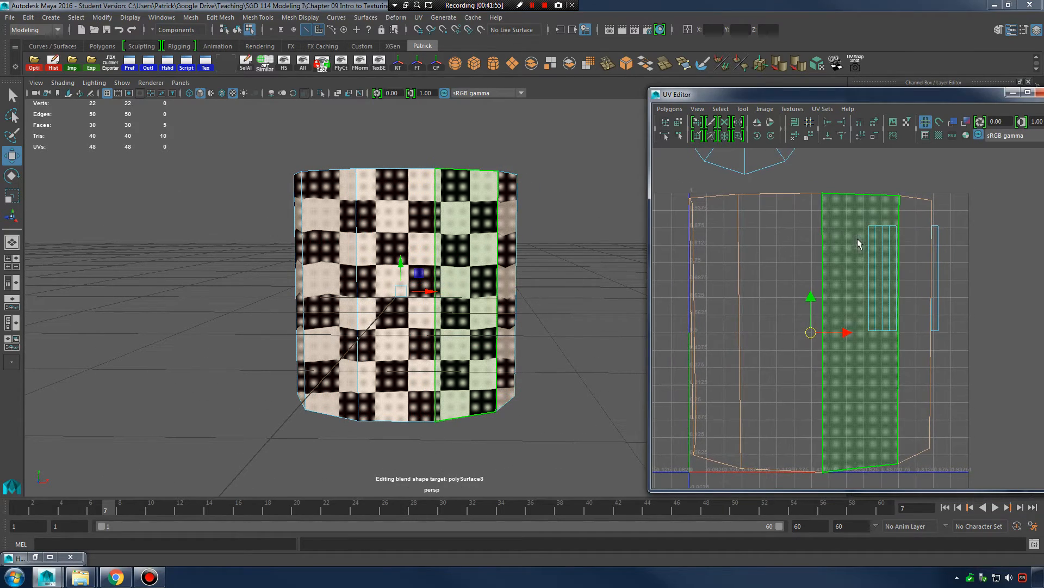
left_click_drag(500, 271, 459, 272, "alt")
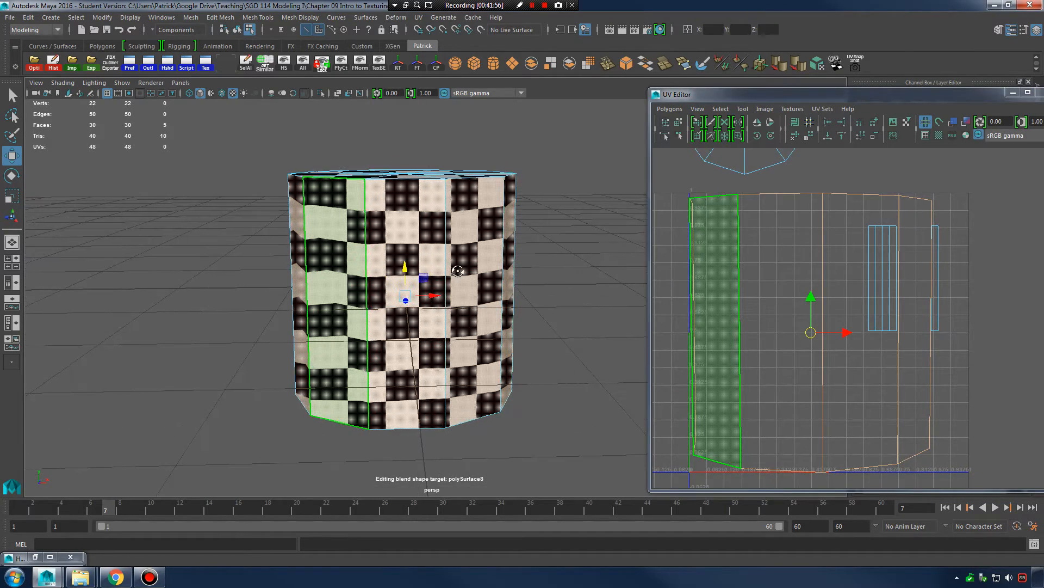
left_click(418, 18)
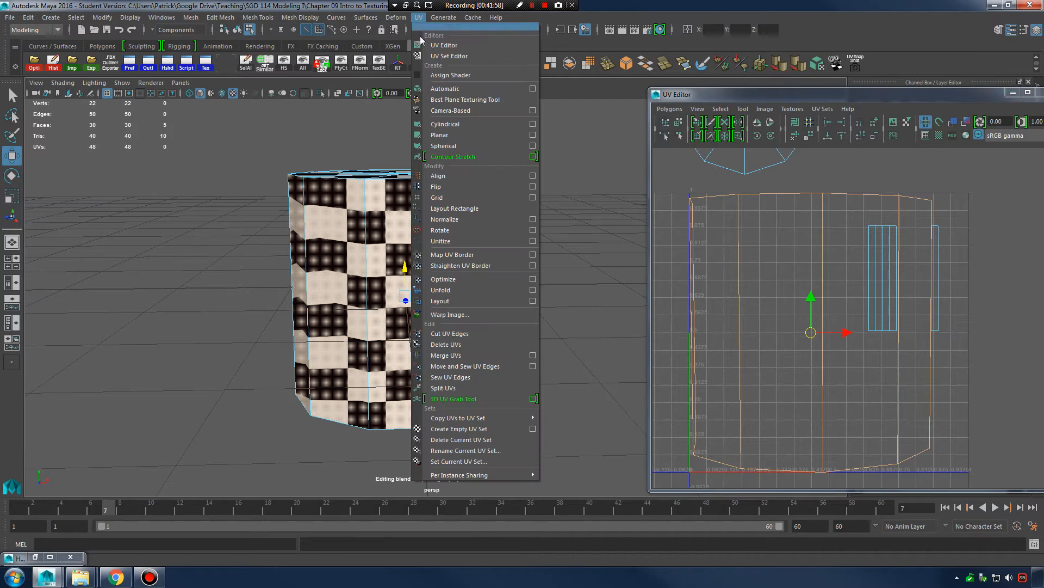
left_click(472, 112)
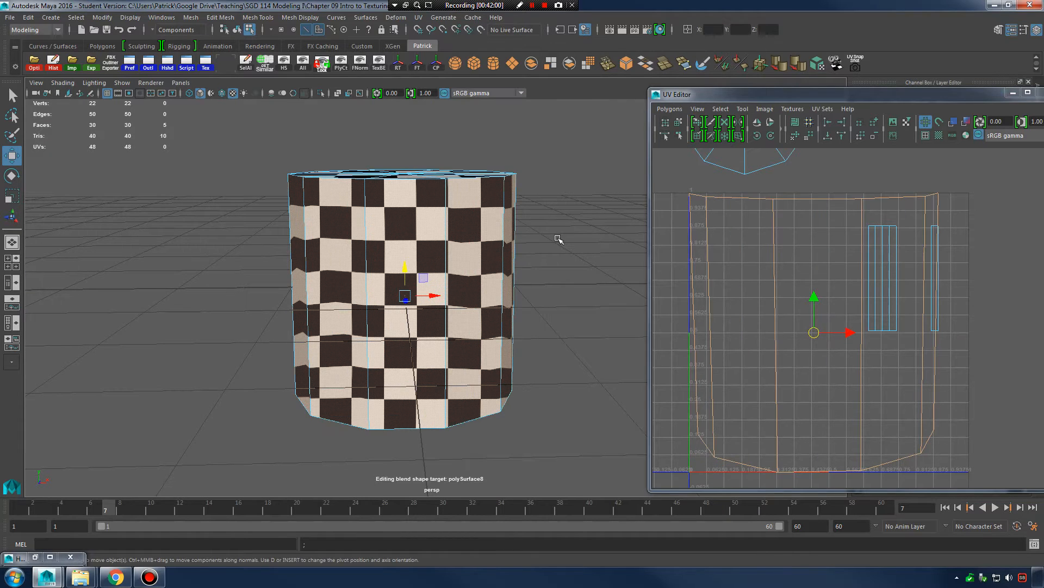
mouse_move(557, 241)
left_mouse_down("alt")
mouse_move(571, 234)
mouse_move(529, 235)
mouse_move(527, 250)
mouse_move(553, 242)
mouse_move(539, 243)
left_mouse_up("alt")
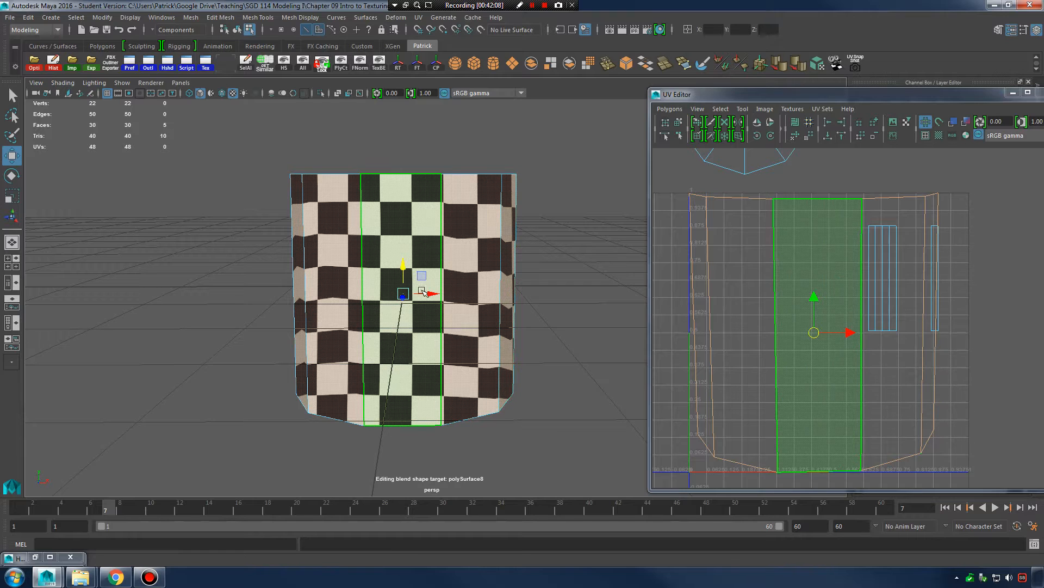
Move the middle side face's UVs sideways in the UV Editor and undo the move.
right_click_drag(850, 216, 809, 253, "alt")
left_click(816, 270)
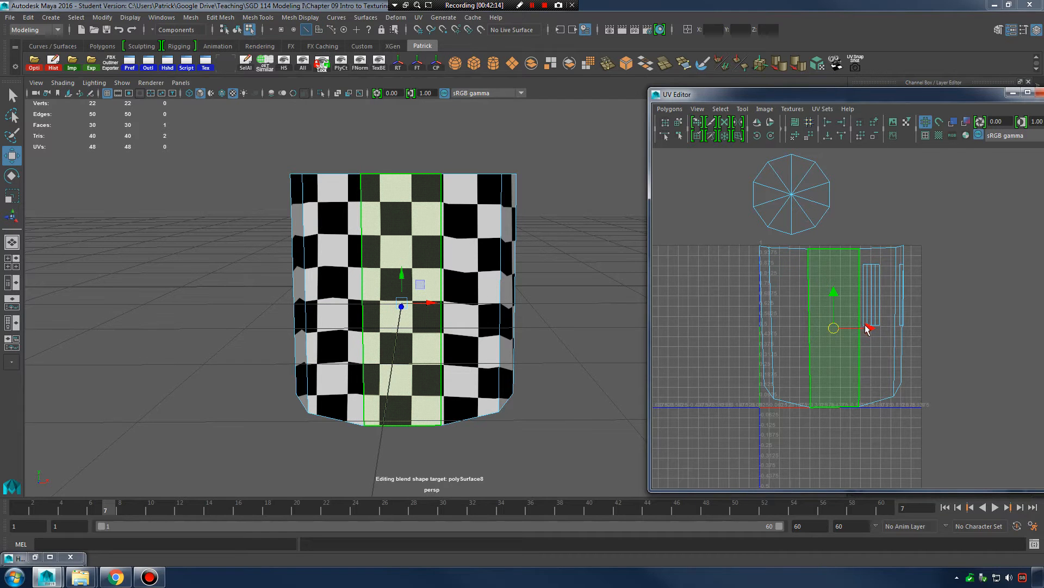
left_click_drag(867, 326, 816, 326)
key("ctrl+z")
Switch to shell selection and move the projected side shell horizontally out of the texture square, away from the other shells.
right_click_drag(837, 271, 813, 263)
double_click(837, 255)
left_click_drag(865, 327, 724, 326)
middle_click_drag(724, 329, 907, 314, "alt")
left_click_drag(861, 315, 865, 316)
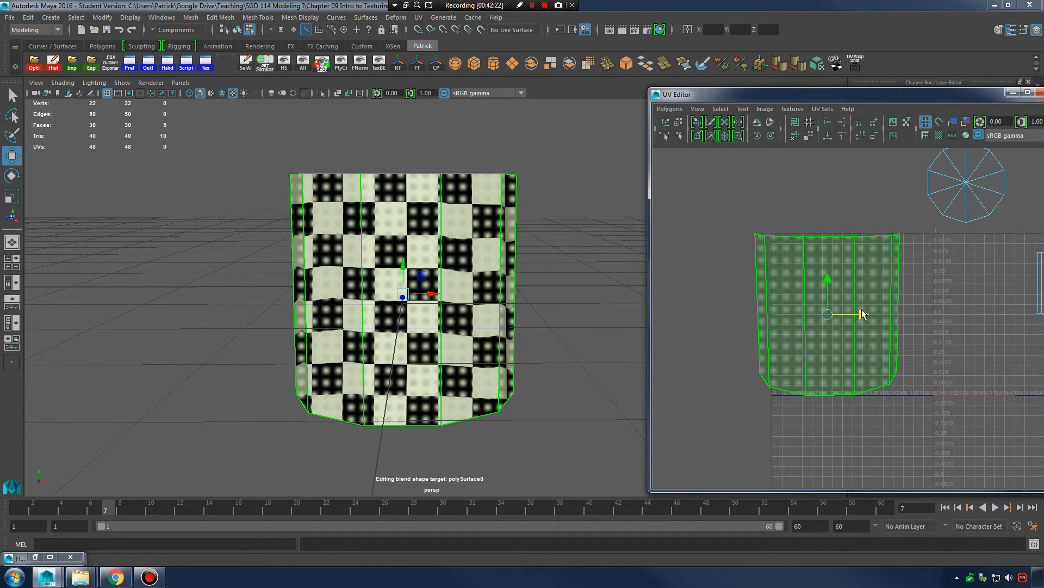
left_click_drag(514, 284, 433, 301, "alt")
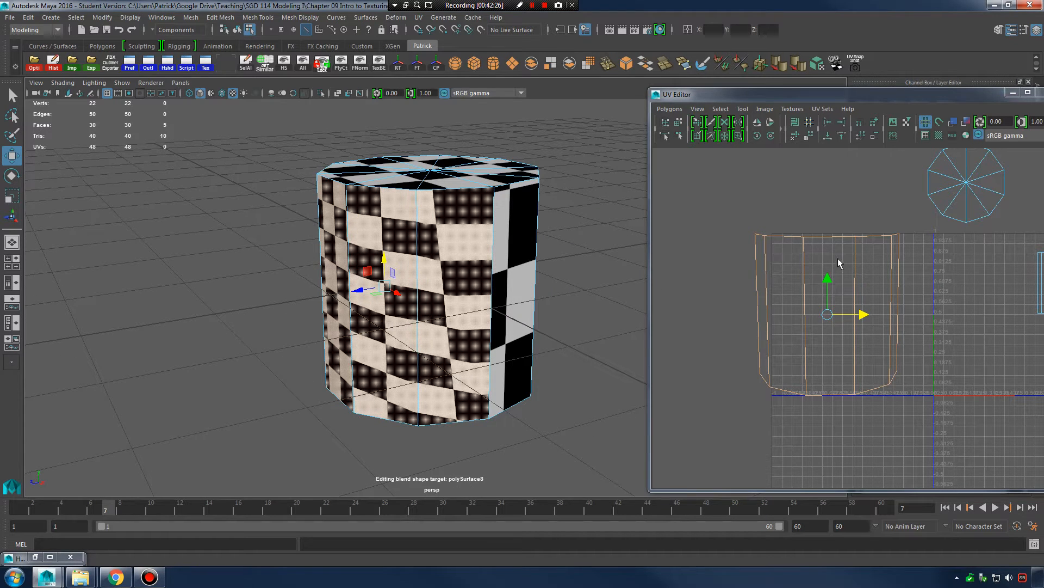
Select individual faces of the projected side one after another to compare them with their UVs, ending on the narrow edge strip.
left_click(840, 275)
left_click_drag(555, 287, 648, 272, "alt")
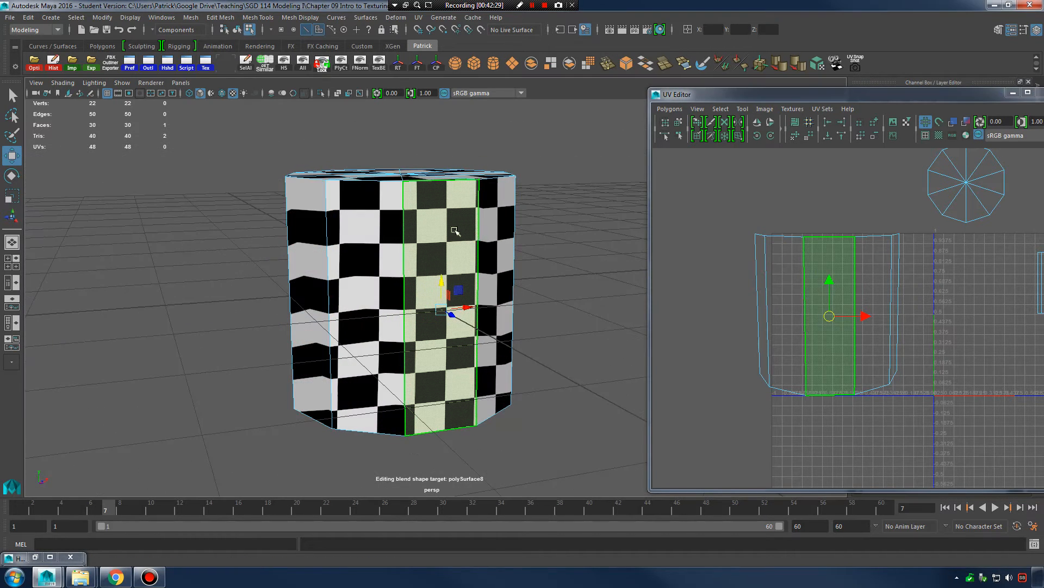
left_click_drag(493, 240, 441, 250, "alt")
left_click(489, 235)
left_click(494, 231)
left_click(497, 234)
left_click(426, 256)
left_click(370, 245)
left_click(433, 236)
left_click_drag(471, 287, 496, 272, "alt")
right_click_drag(496, 274, 550, 289, "alt")
left_click_drag(469, 287, 500, 285, "alt")
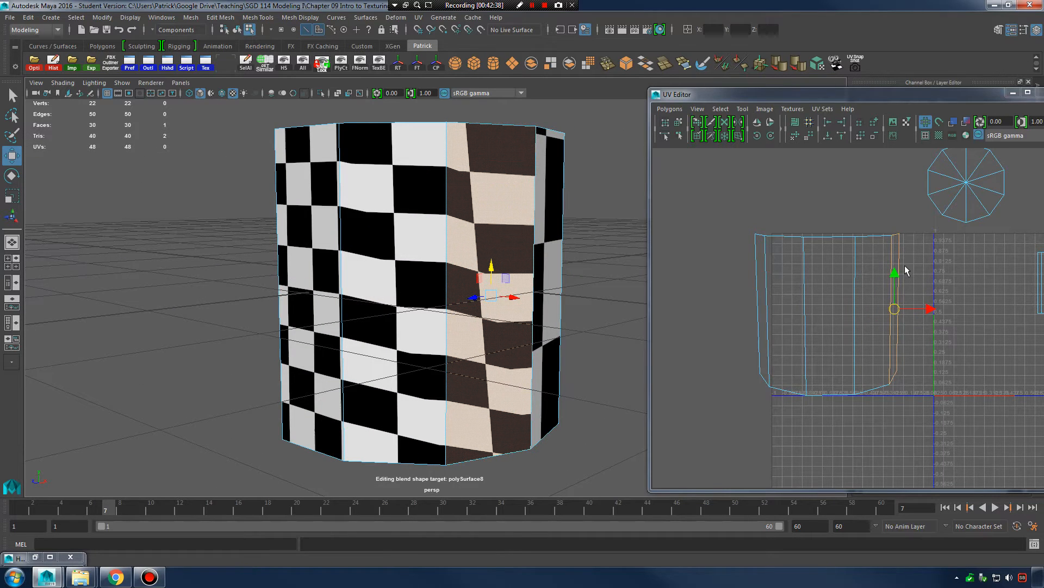
Display the checker image in the UV Editor, and move the narrow edge face's UVs onto it and back beside the shell.
right_click_drag(921, 272, 1024, 305, "alt")
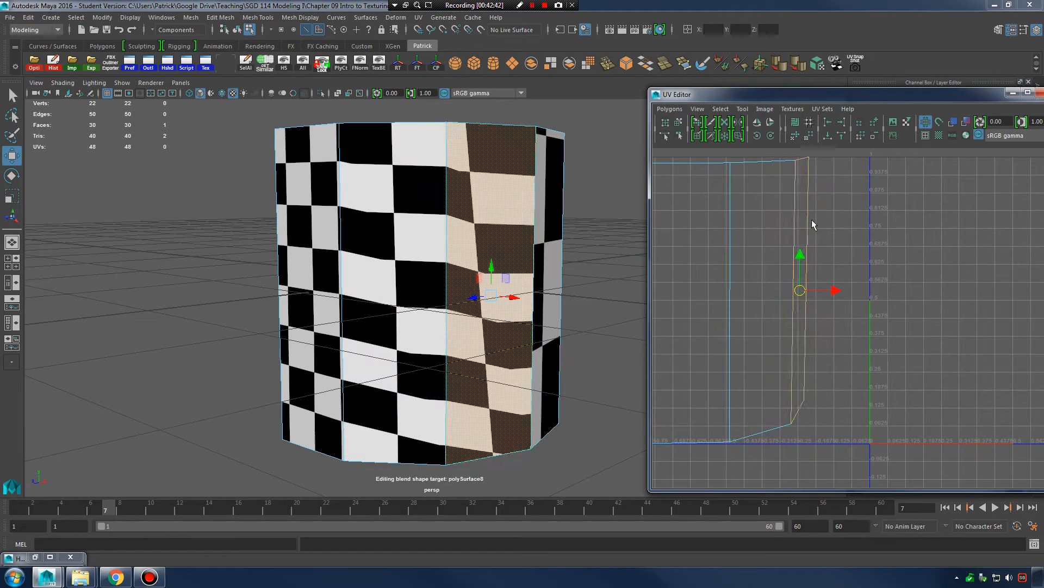
left_click(893, 122)
scroll(909, 293, "down", 2)
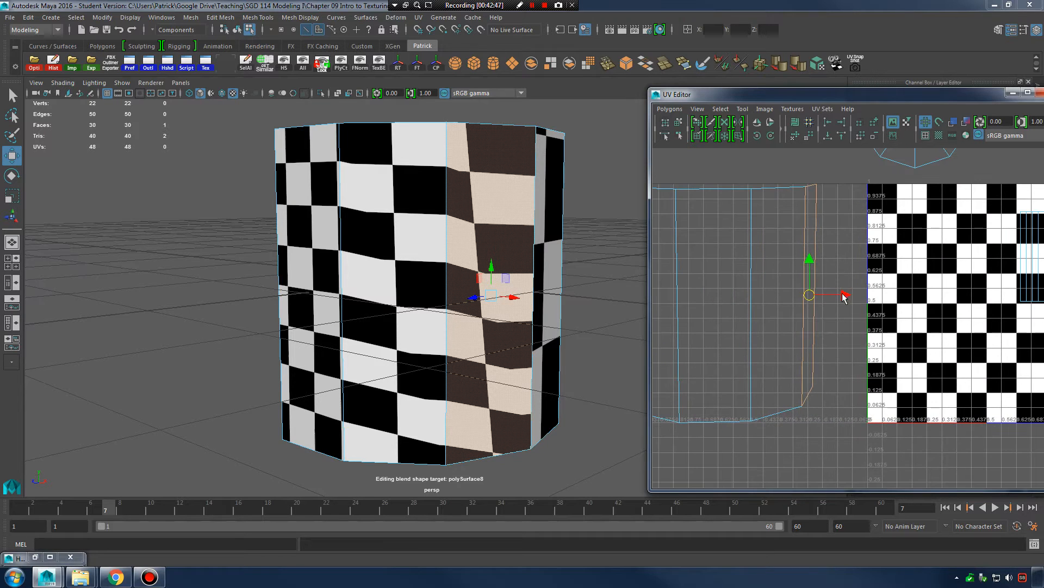
left_click_drag(846, 295, 948, 295)
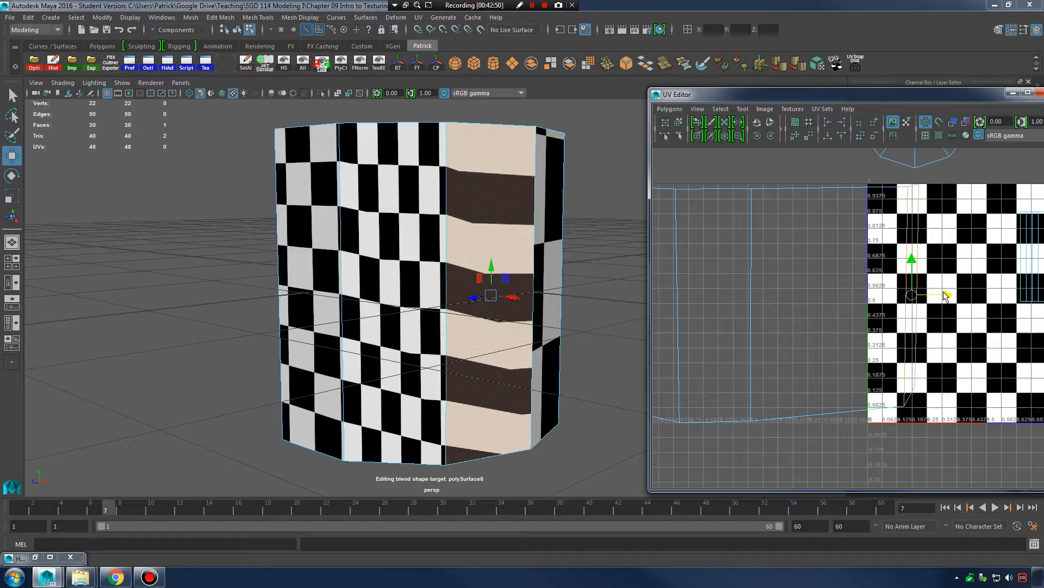
left_click_drag(948, 298, 825, 298)
scroll(814, 249, "down", 2)
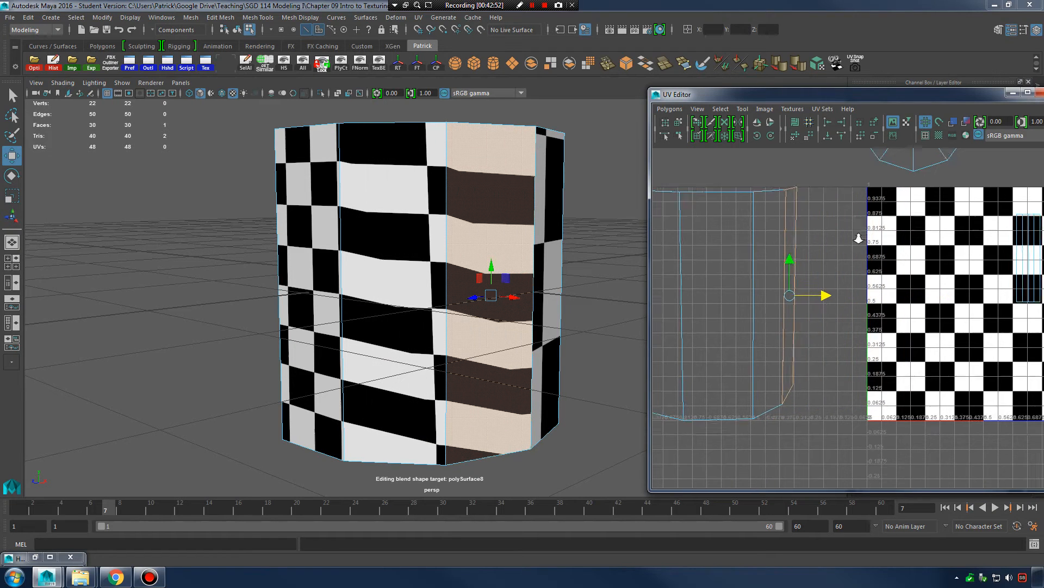
Switch to UV selection, select all UVs of the projected side shell, and hide the checker image in the UV Editor.
right_click_drag(800, 243, 826, 238)
left_click_drag(678, 214, 700, 249)
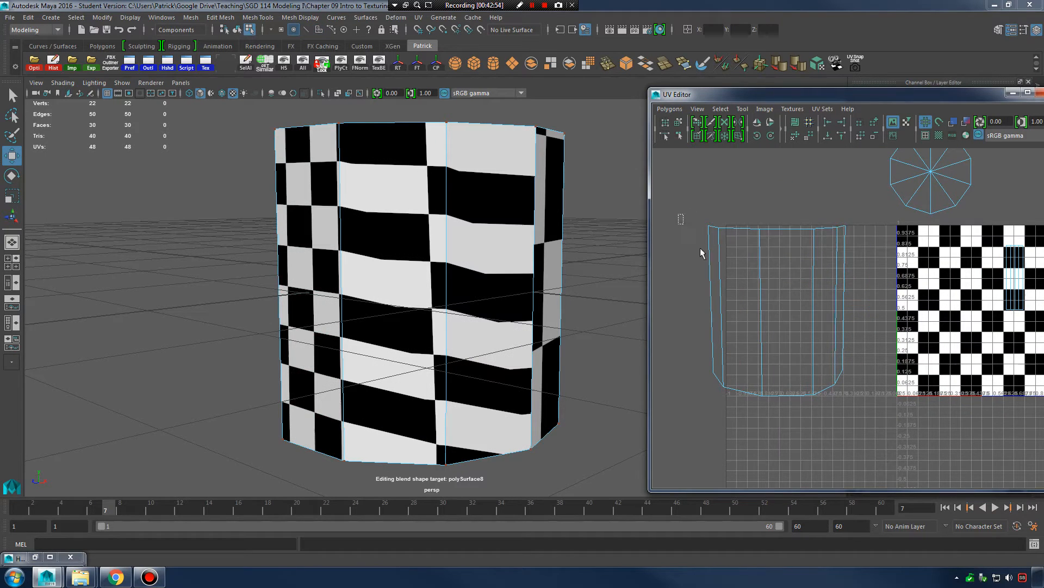
left_click_drag(862, 446, 870, 444)
Unfold the projected side shell's selected UVs, inspect the new layout, and undo the unfold.
left_click(670, 109)
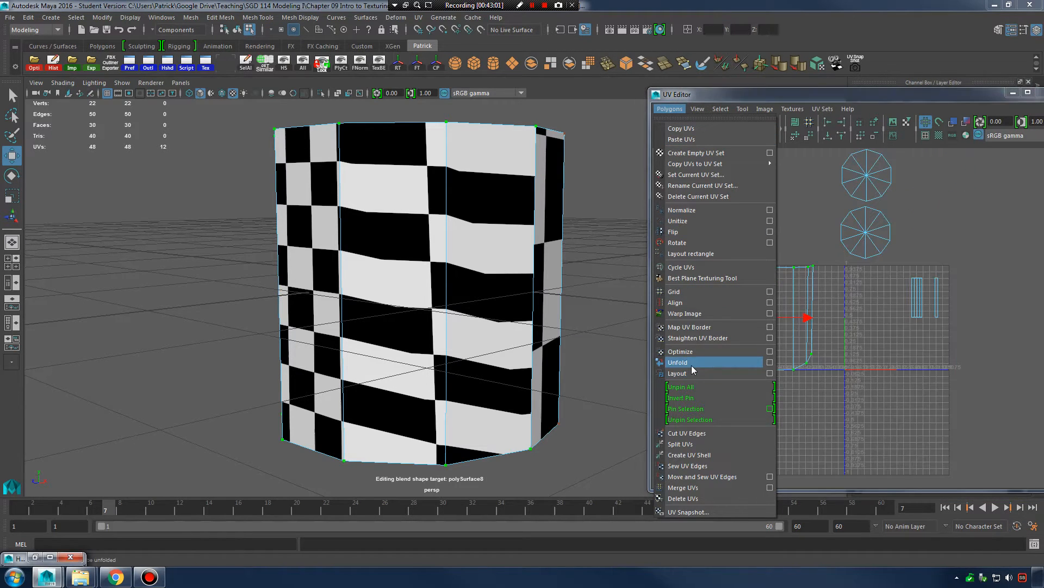
left_click(694, 363)
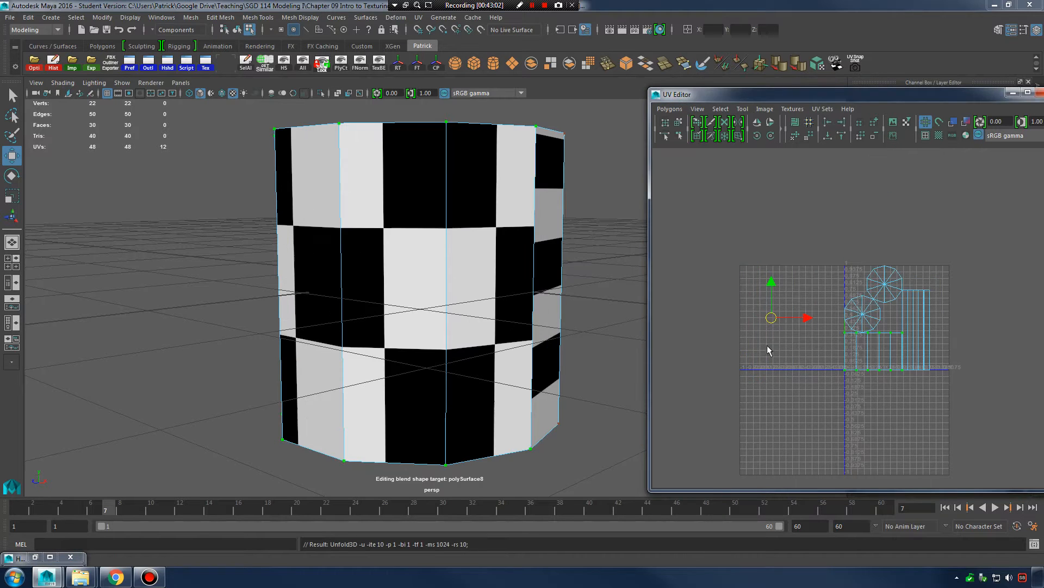
middle_click_drag(843, 324, 801, 326, "alt")
right_click_drag(801, 327, 932, 331, "alt")
middle_click_drag(909, 328, 903, 347, "alt")
right_click_drag(811, 251, 732, 180, "alt")
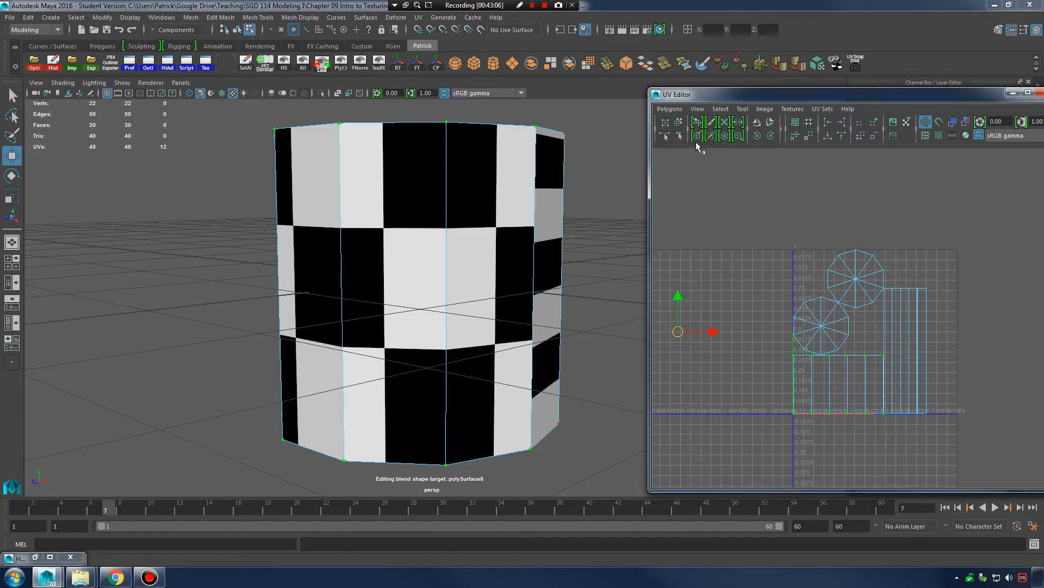
middle_click_drag(809, 244, 841, 233, "alt")
key("ctrl+z")
right_click_drag(895, 242, 783, 234, "alt")
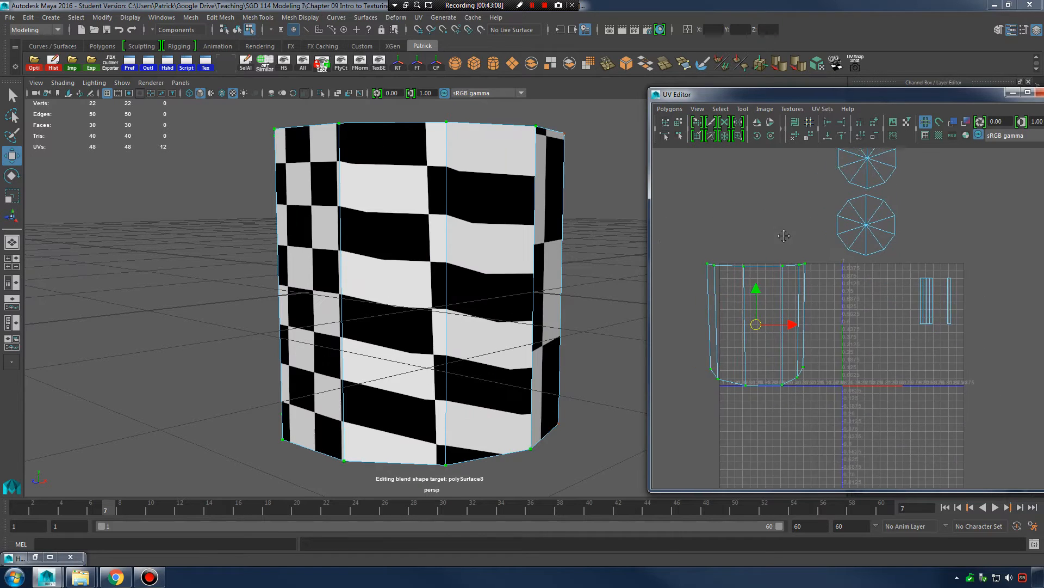
Unfold the projected side shell with the Unfold3D method, using 10 iterations, map size 1024 and room space 10.
middle_click_drag(783, 234, 805, 231, "alt")
left_click(670, 109)
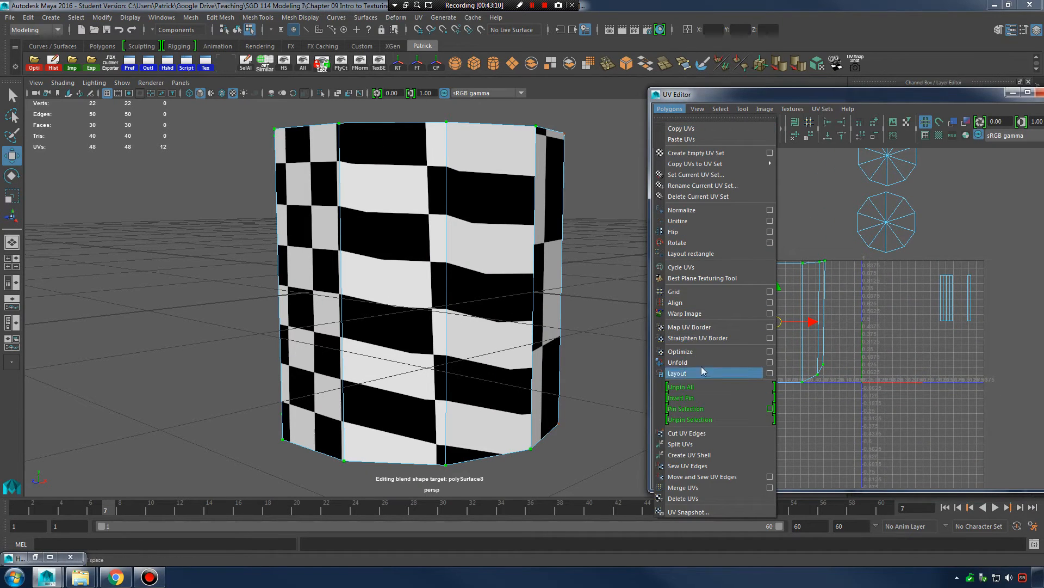
left_click(771, 363)
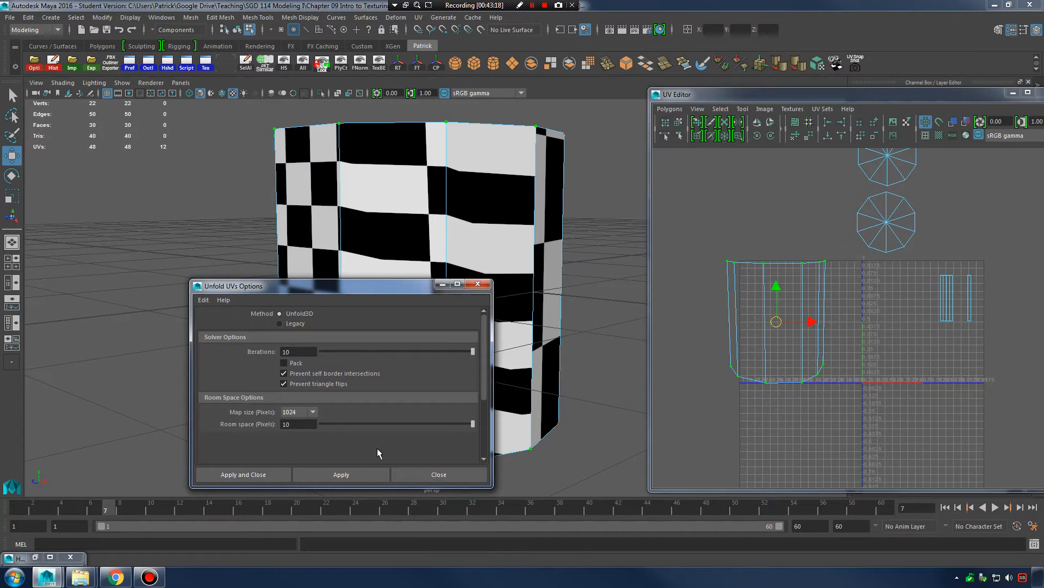
left_click(342, 474)
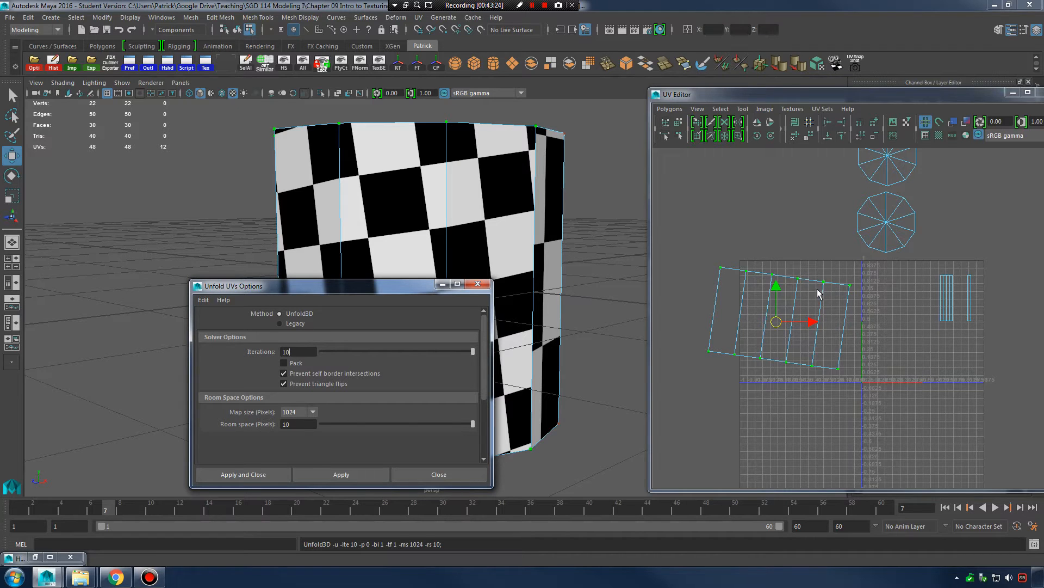
Select the unfolded side faces as a whole shell and rotate it until its edges line up with the UV grid.
right_click_drag(793, 288, 822, 289)
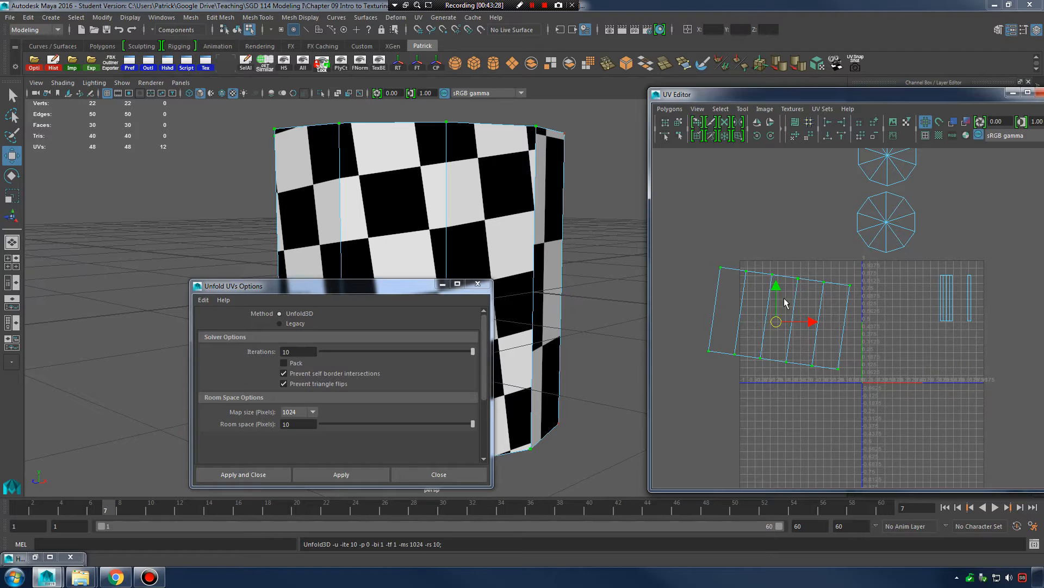
right_click(795, 287)
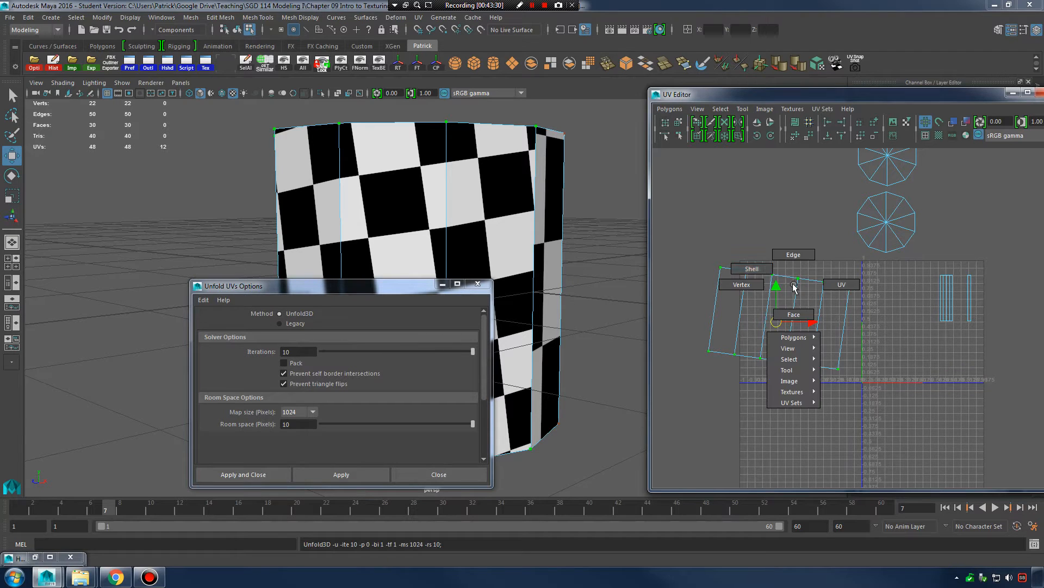
left_click(778, 273)
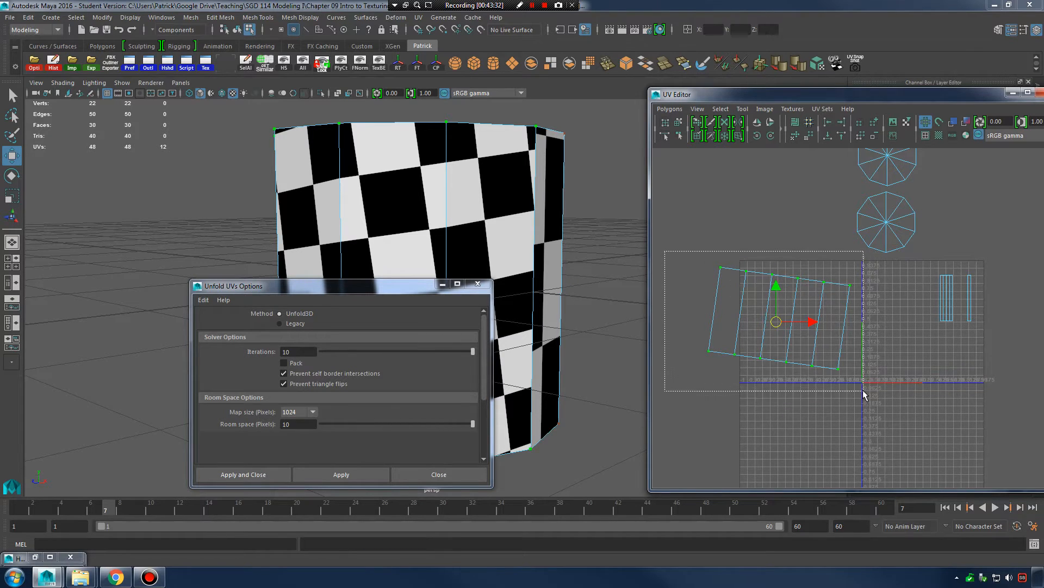
right_click_drag(800, 296, 762, 281)
key("e")
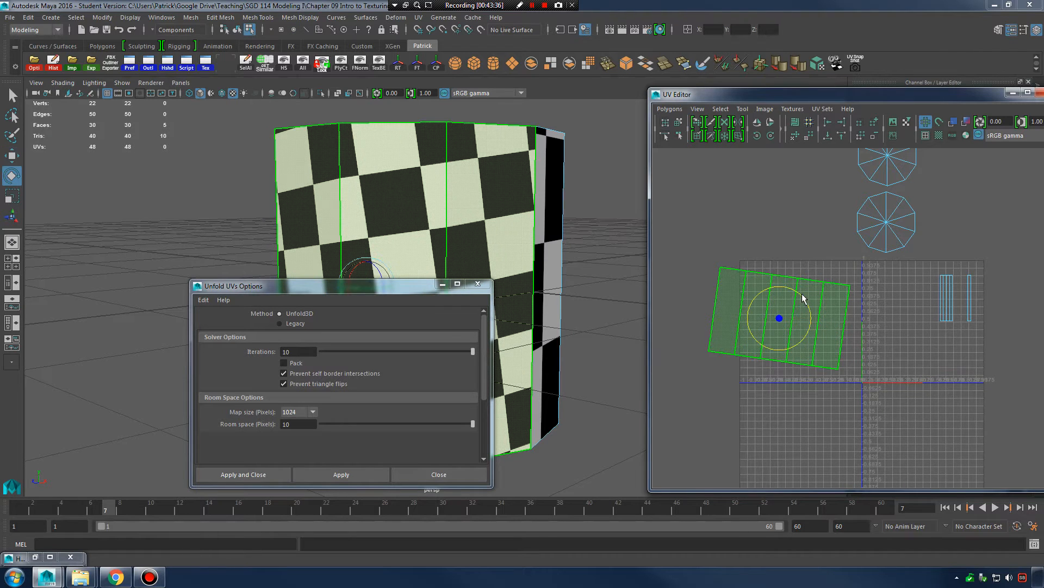
left_click_drag(803, 298, 802, 287)
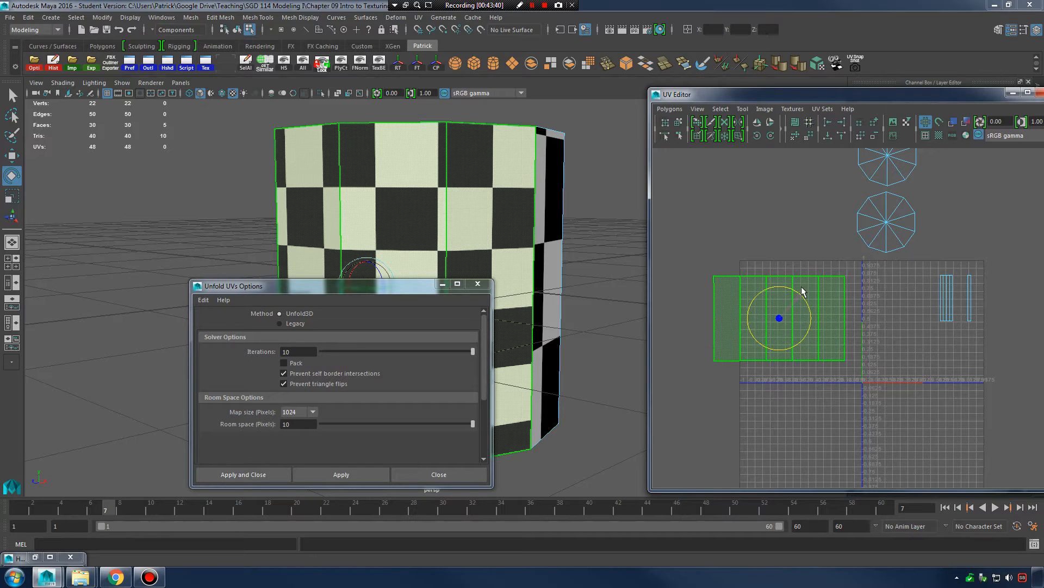
Minimize the Unfold options and inspect the straightened checker pattern around the cylinder together with the unfolded shell.
mouse_move(493, 206)
left_mouse_down("alt")
mouse_move(480, 205)
mouse_move(520, 201)
mouse_move(478, 207)
left_mouse_up("alt")
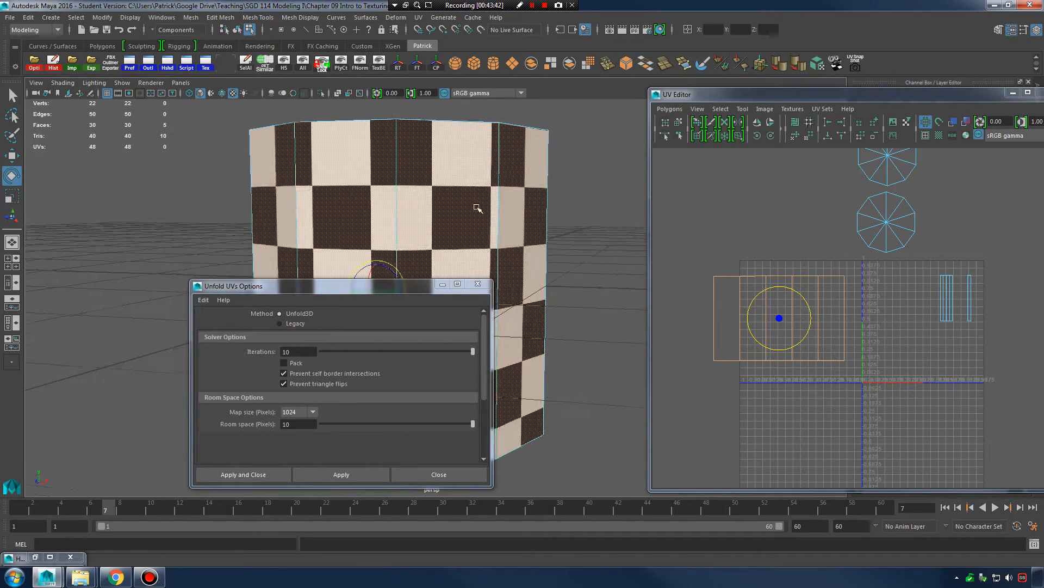
scroll(478, 209, "down", 2)
left_click(443, 285)
right_click_drag(465, 257, 409, 261, "alt")
mouse_move(409, 262)
left_mouse_down("alt")
mouse_move(459, 266)
mouse_move(402, 275)
left_mouse_up("alt")
right_click_drag(403, 275, 615, 280, "alt")
left_click_drag(615, 279, 439, 277, "alt")
right_click_drag(759, 316, 822, 305, "alt")
middle_click_drag(822, 304, 937, 303, "alt")
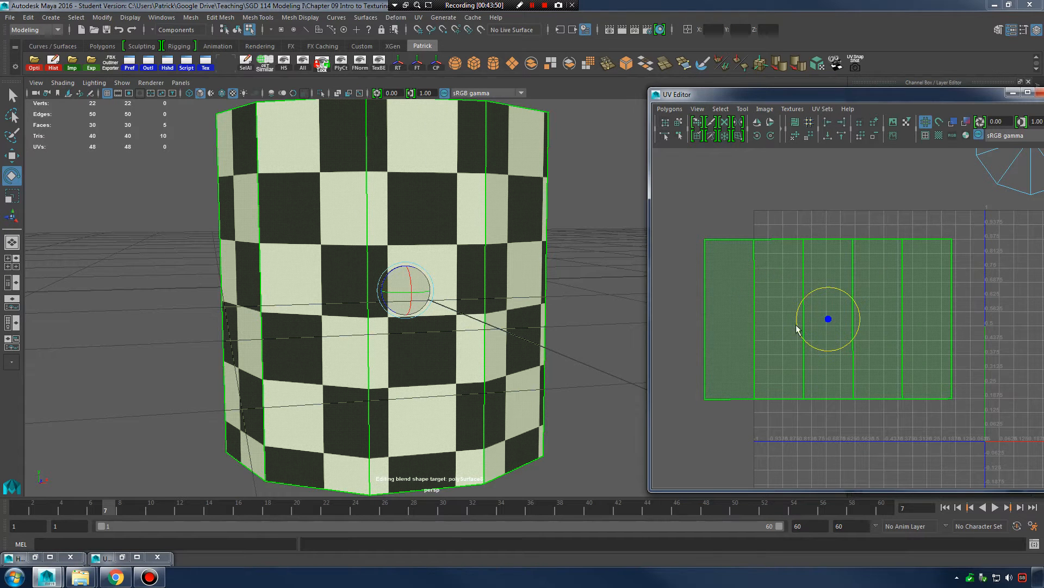
Select individual faces of the straightened shell one after another to compare them with the cylinder's side faces.
left_click(938, 295)
left_click_drag(566, 295, 455, 284, "alt")
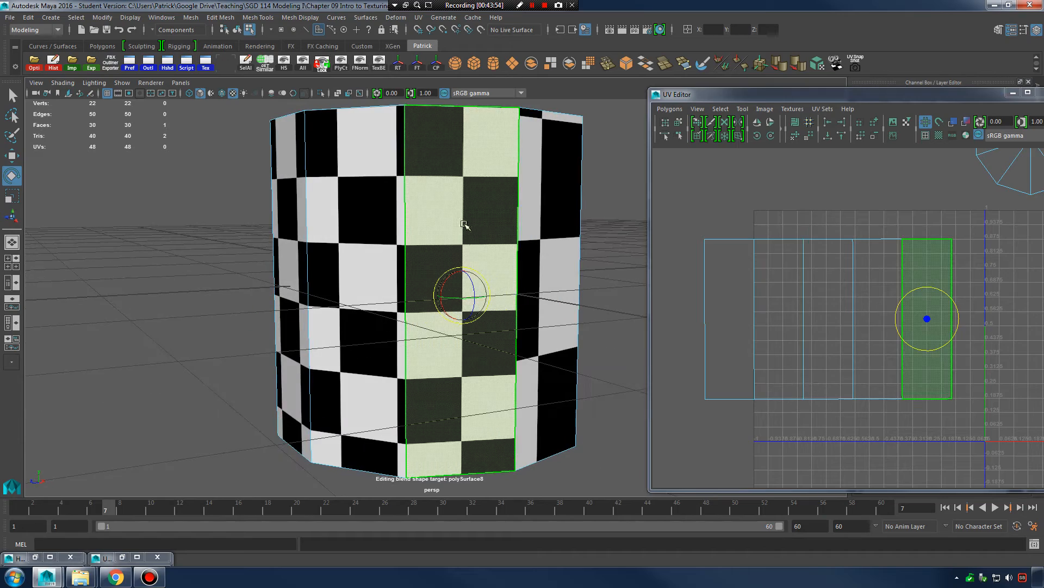
left_click_drag(487, 229, 450, 232, "alt")
left_click(366, 249)
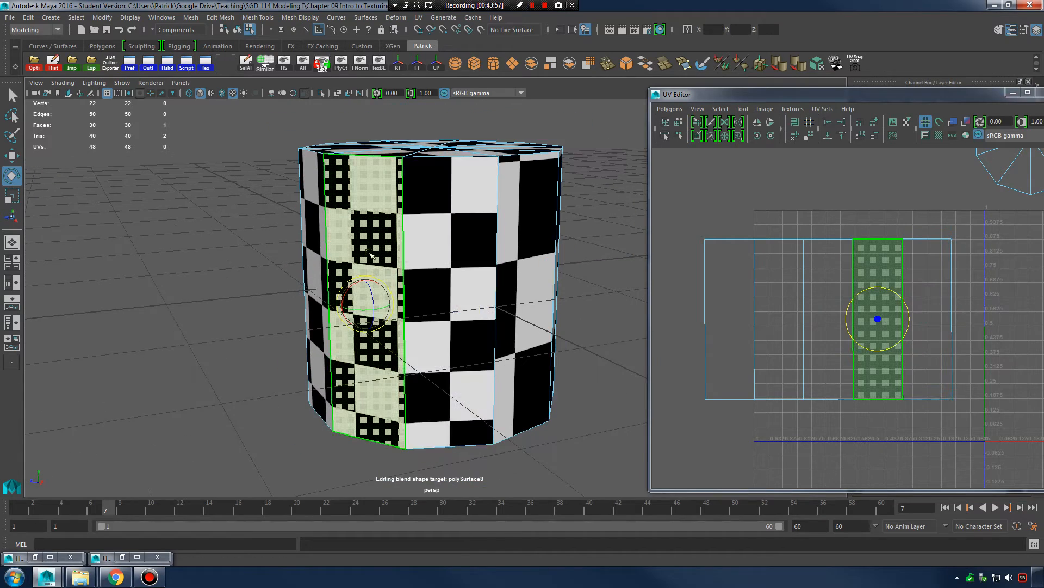
left_click_drag(367, 249, 443, 234, "alt")
left_click(437, 242)
left_click(478, 234)
left_click(525, 226)
Select the narrow strip UV faces in the UV Editor to identify the cylinder's remaining stretched side faces.
left_click_drag(563, 256, 520, 240, "alt")
scroll(745, 269, "down", 3)
middle_click_drag(811, 262, 746, 280, "alt")
left_click_drag(509, 258, 379, 263, "alt")
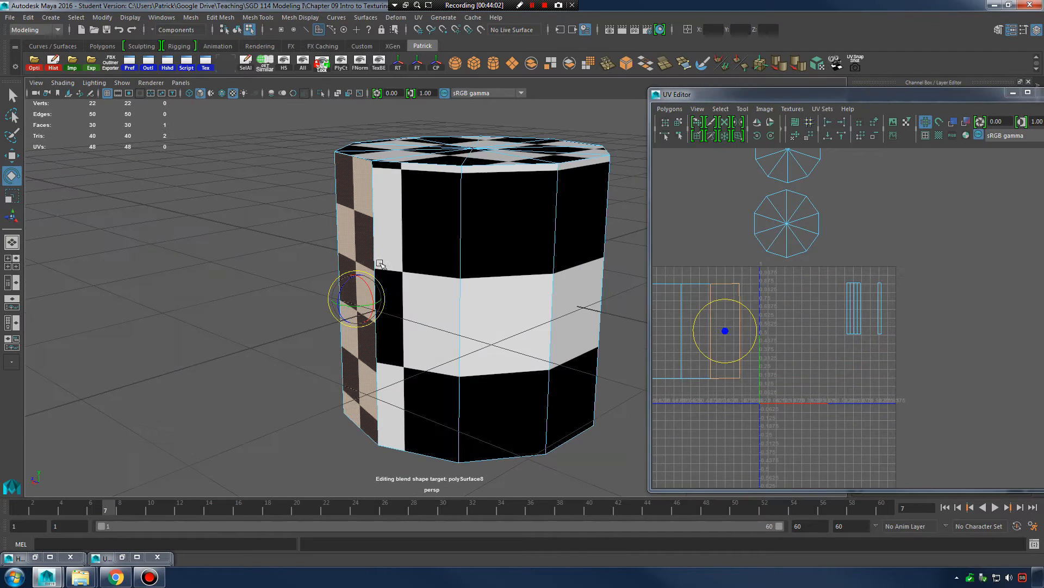
left_click_drag(517, 262, 561, 263, "alt")
left_click_drag(827, 266, 913, 372)
left_click_drag(637, 271, 511, 285, "alt")
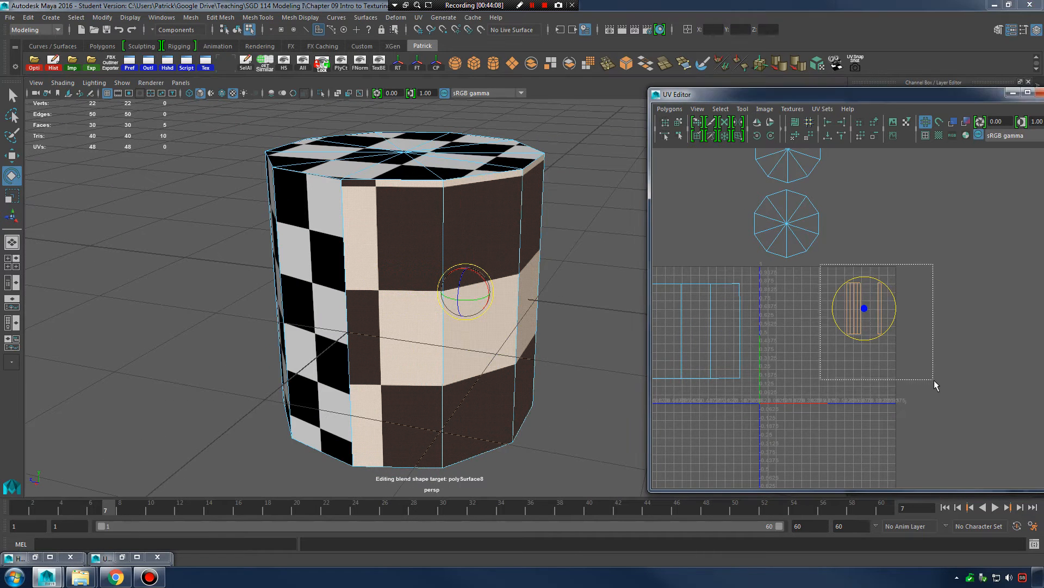
left_click_drag(935, 380, 937, 380)
left_click_drag(543, 292, 456, 268, "alt")
Select the five stretched side faces one by one in the perspective view, building up a single selection.
left_click(401, 233)
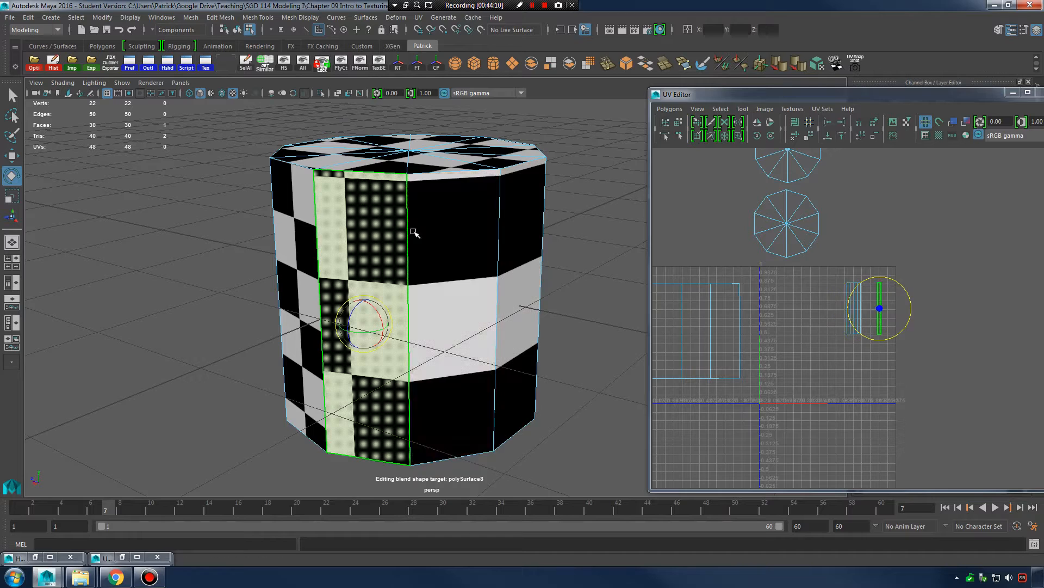
left_click(444, 235, "shift")
left_click_drag(549, 240, 506, 233, "alt")
left_click(469, 229, "shift")
left_click(525, 233, "shift")
left_click_drag(583, 240, 544, 234, "alt")
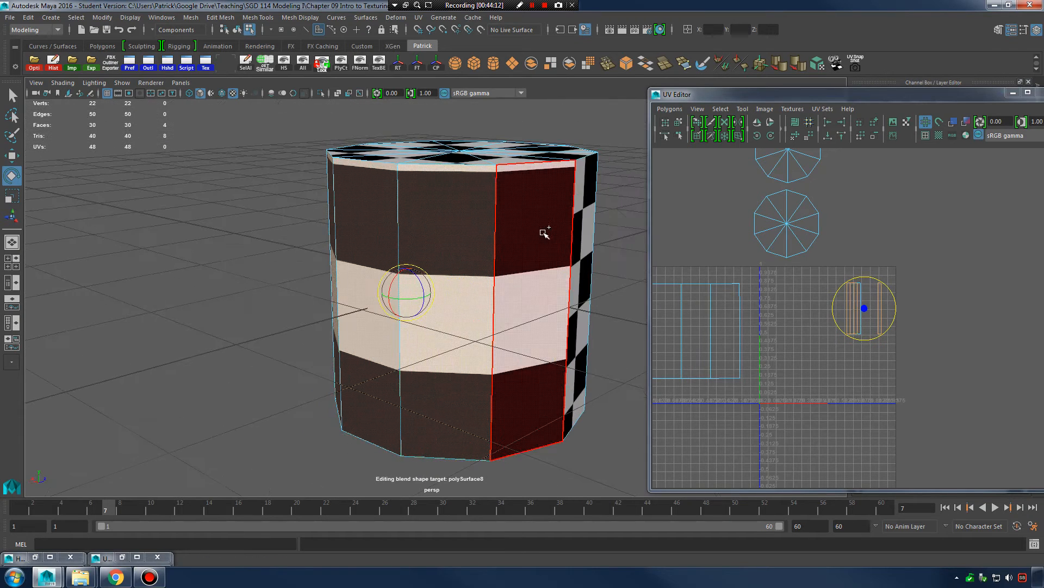
left_click(544, 232, "shift")
Reselect all narrow strip faces, view them straight on, and apply a camera-based UV projection.
left_click(912, 252)
left_click_drag(826, 275, 938, 361)
right_click_drag(939, 362, 1036, 347, "alt")
right_click_drag(908, 321, 949, 314, "alt")
middle_click_drag(898, 310, 926, 311, "alt")
left_click_drag(497, 290, 552, 281, "alt")
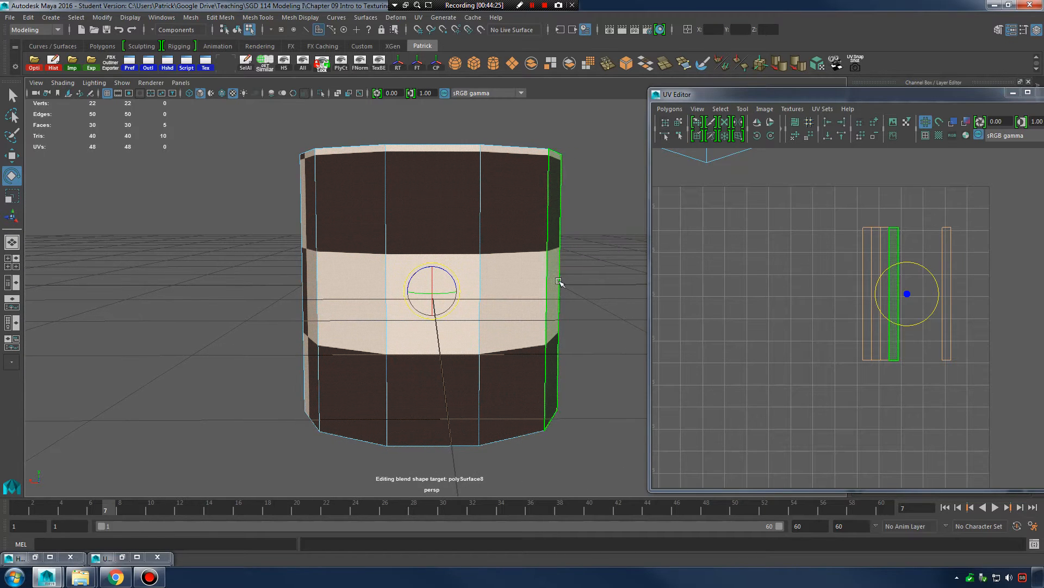
left_click(419, 18)
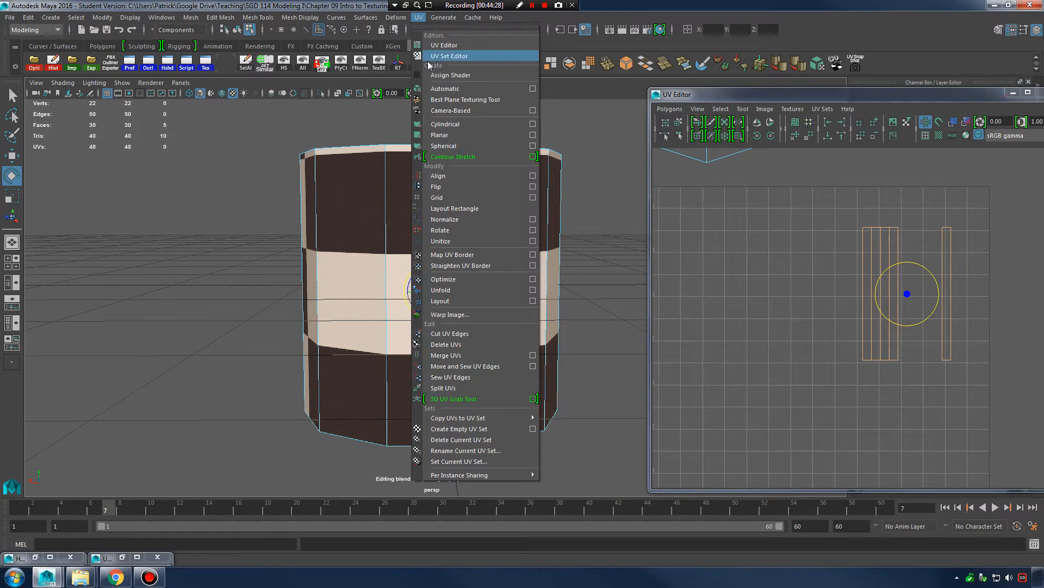
left_click(474, 110)
right_click_drag(967, 273, 846, 310, "alt")
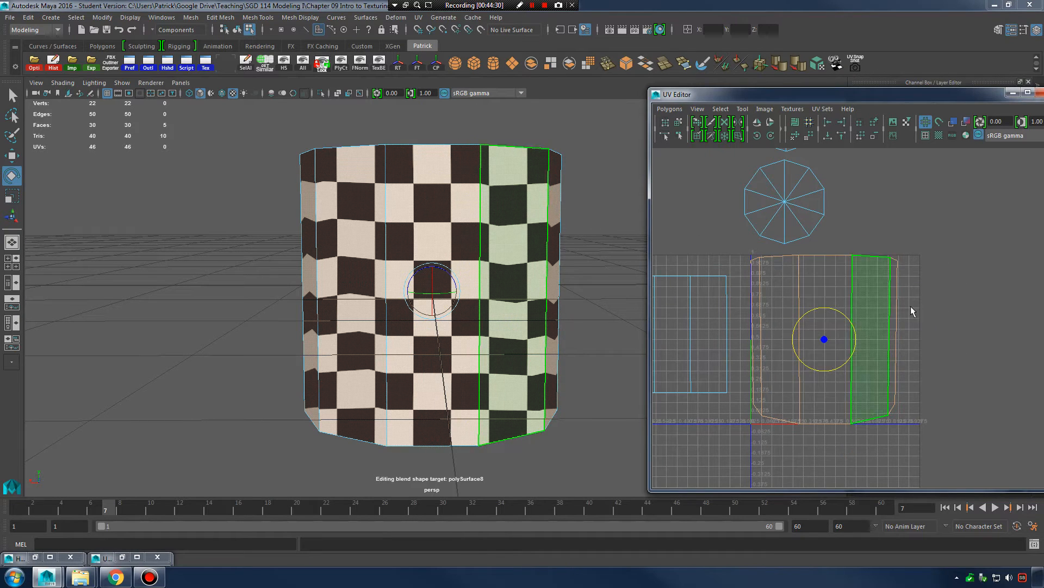
Apply Layout and Unfold to the UVs of the five newly projected side faces.
left_click_drag(546, 278, 522, 283, "alt")
left_click(677, 114)
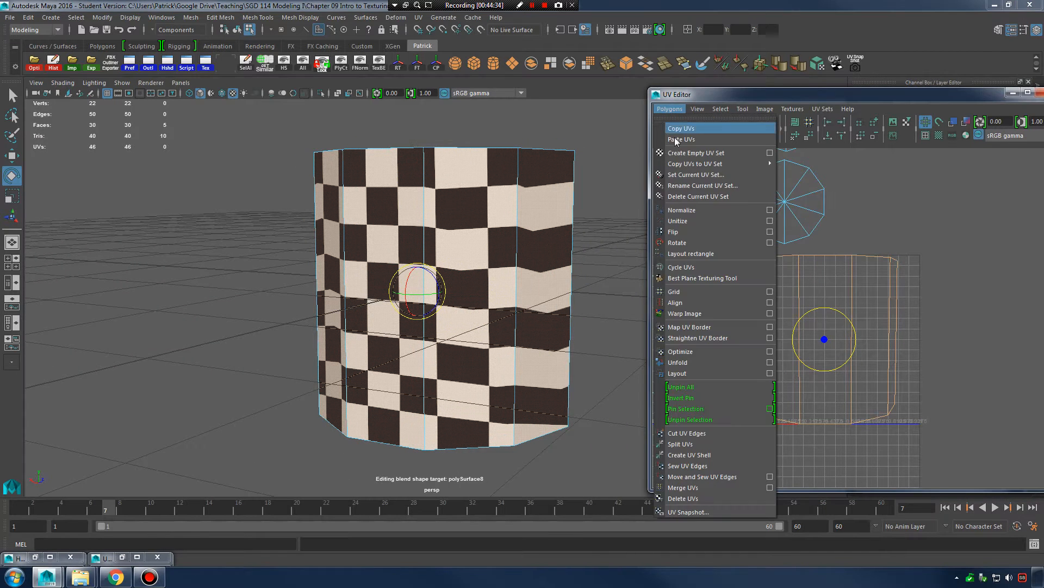
left_click(704, 372)
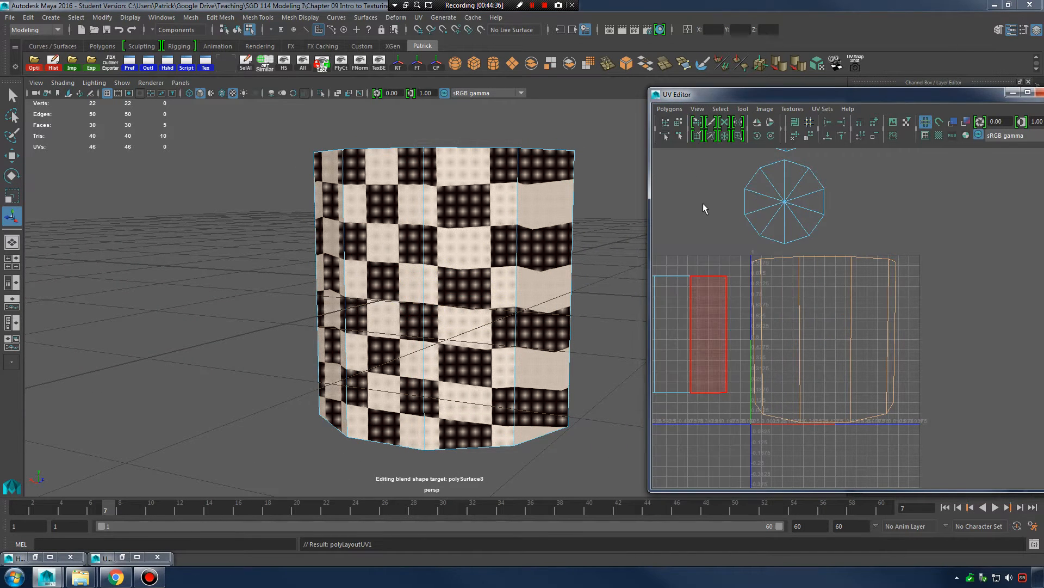
left_click(669, 109)
left_click(694, 357)
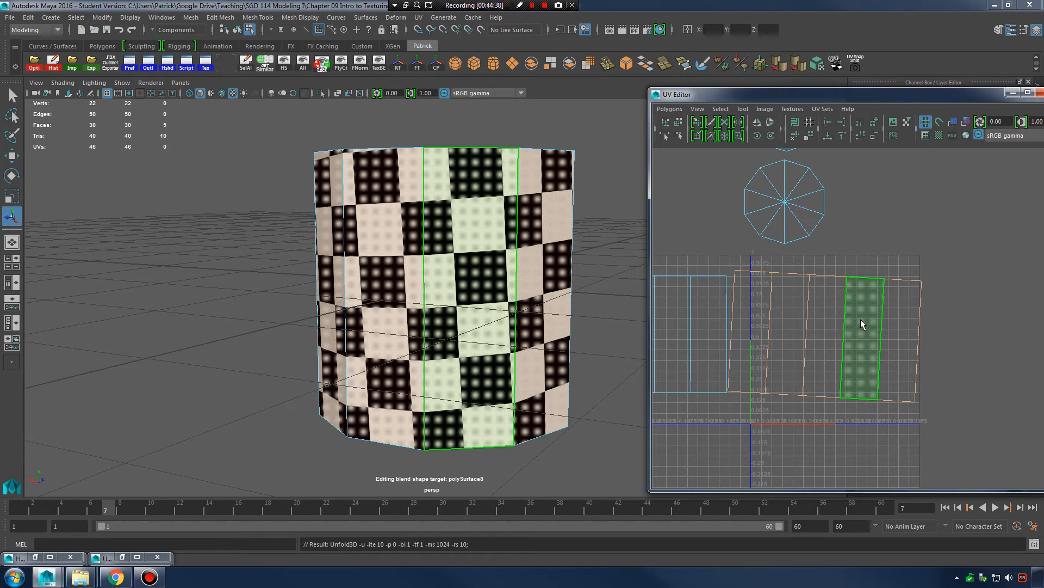
Select the newly unfolded side shell and rotate it to line up with the UV grid.
right_click_drag(862, 319, 844, 281, "alt")
right_click(880, 294)
left_click_drag(446, 288, 374, 292, "alt")
left_click(798, 313)
key("e")
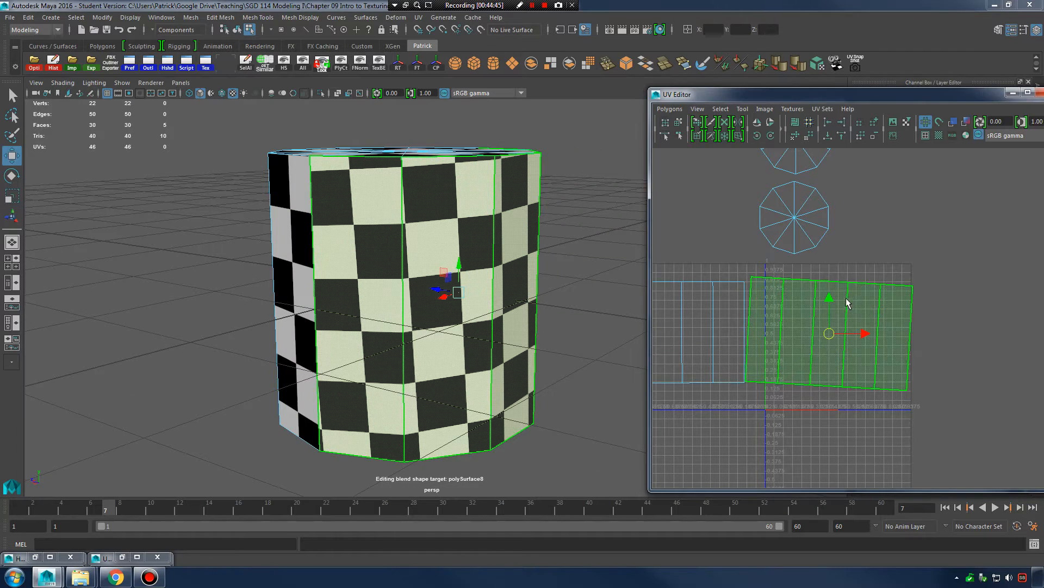
mouse_move(846, 310)
left_mouse_down()
mouse_move(837, 305)
mouse_move(848, 304)
left_mouse_up()
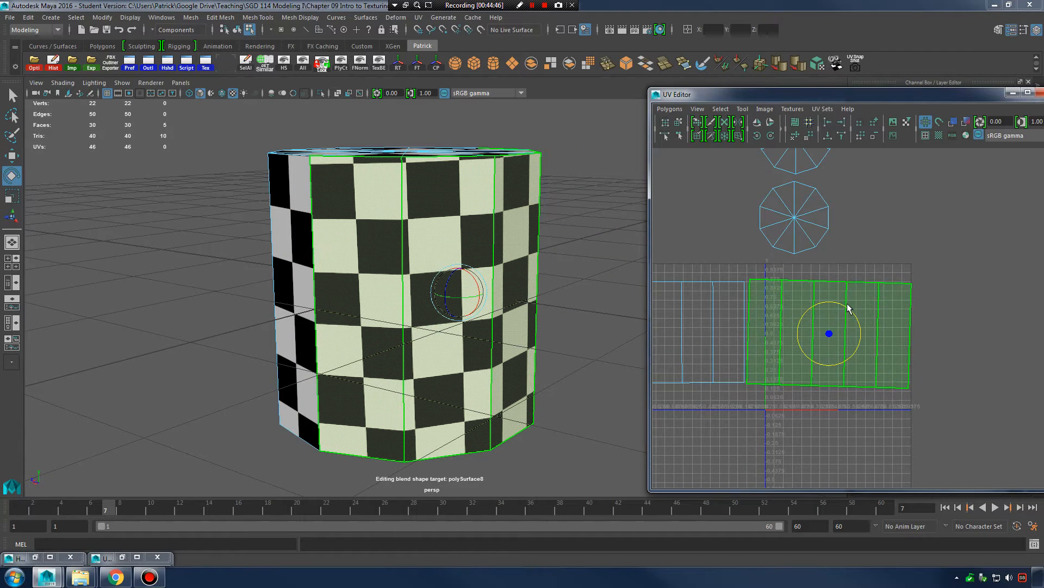
right_click_drag(848, 304, 818, 291)
left_click_drag(850, 309, 846, 309)
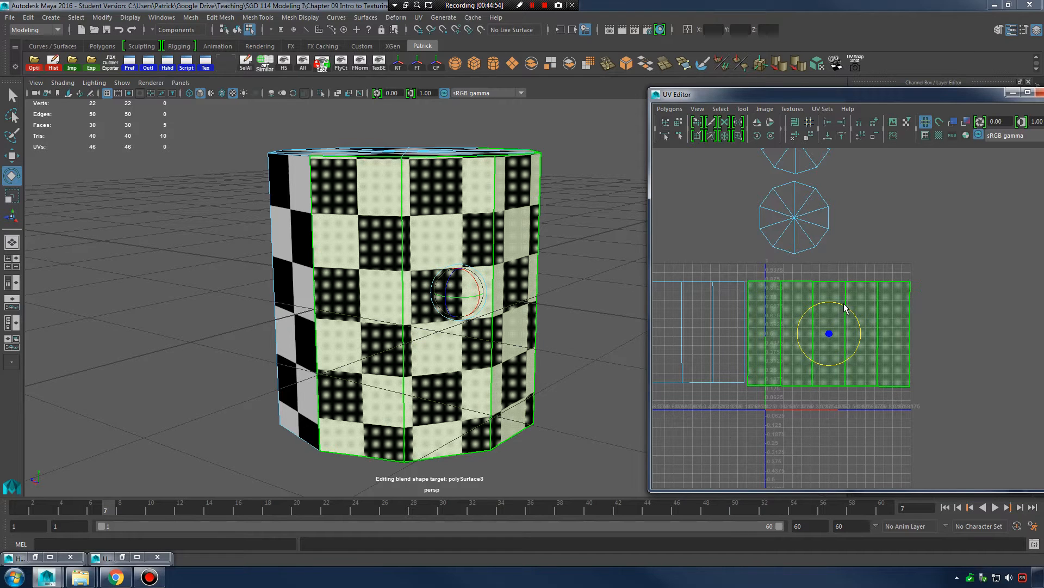
Compare both side shells in the UV Editor and make a slight extra rotation of the newly unfolded one.
right_click_drag(873, 316, 805, 318, "alt")
left_click_drag(435, 307, 506, 290, "alt")
right_click_drag(871, 327, 746, 331, "alt")
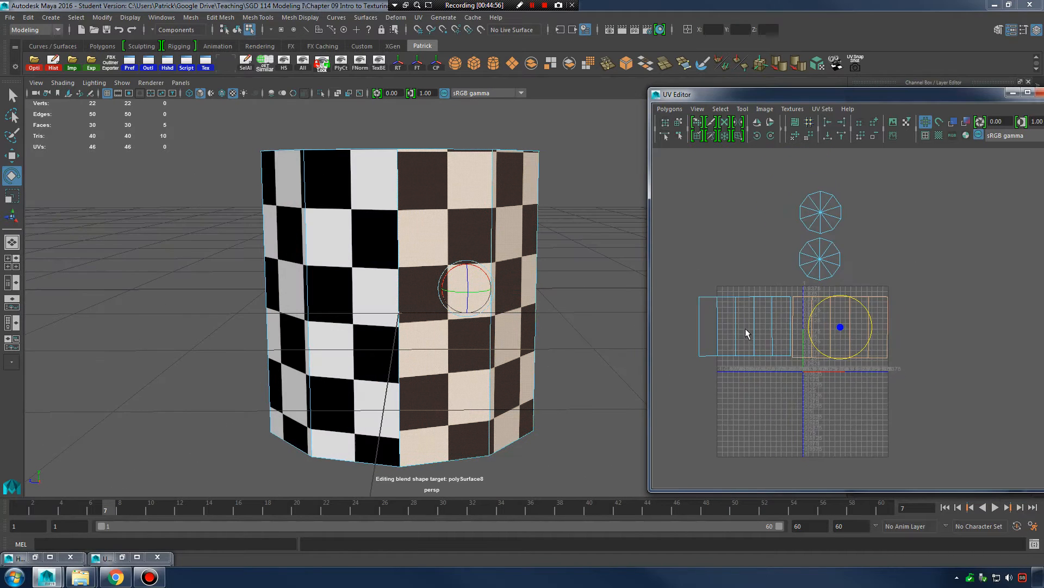
middle_click_drag(746, 332, 784, 327, "alt")
right_click_drag(784, 327, 905, 321, "alt")
left_click(919, 306)
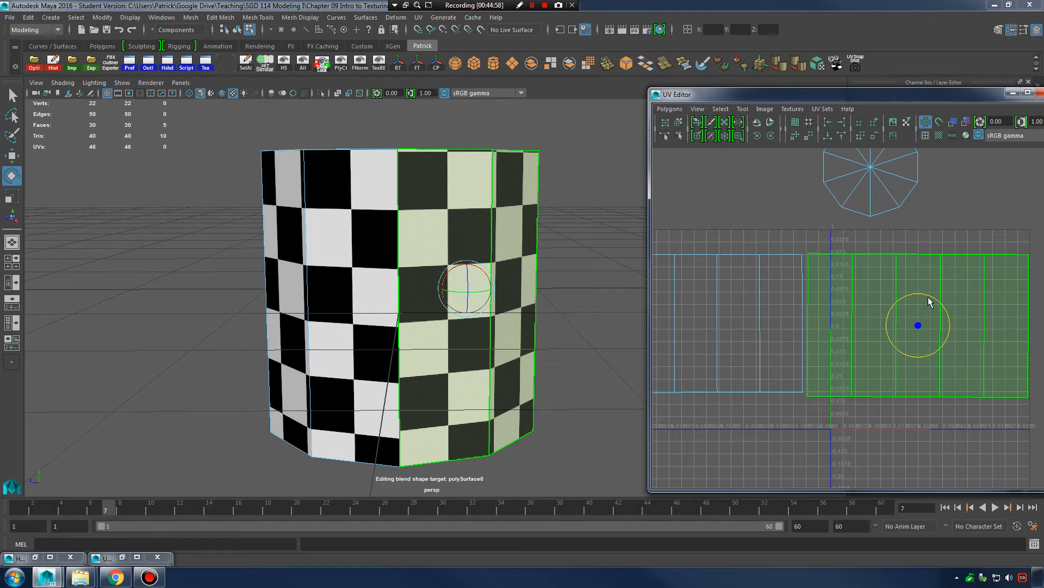
left_click_drag(929, 300, 937, 302)
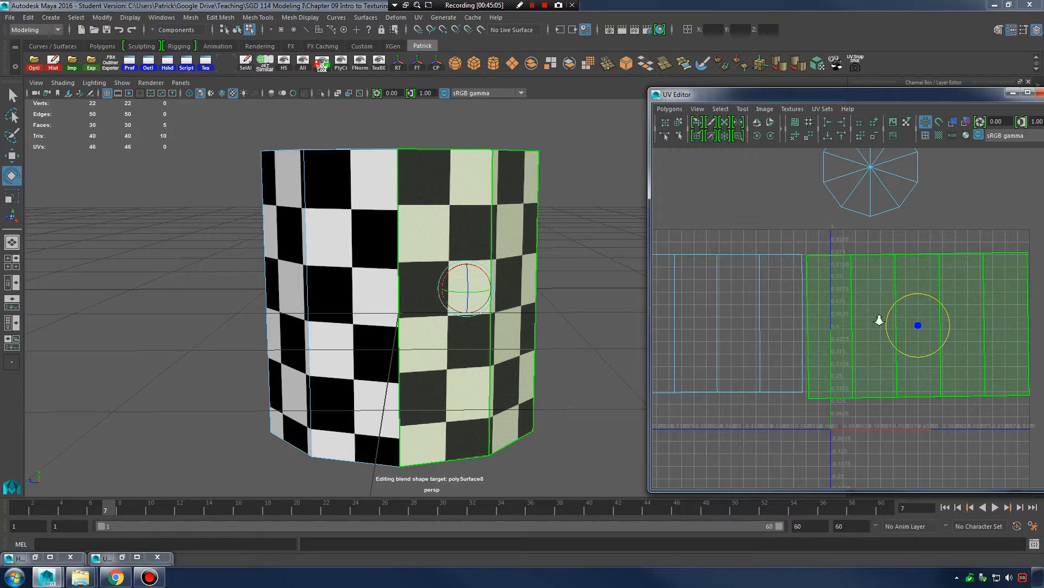
Move the newly unfolded side shell horizontally to leave a gap between it and the first side shell.
right_click_drag(877, 317, 805, 313, "alt")
mouse_move(466, 283)
left_mouse_down("alt")
mouse_move(490, 276)
mouse_move(465, 277)
left_mouse_up("alt")
key("w")
left_click_drag(931, 322, 950, 323)
left_click_drag(503, 246, 514, 277, "alt")
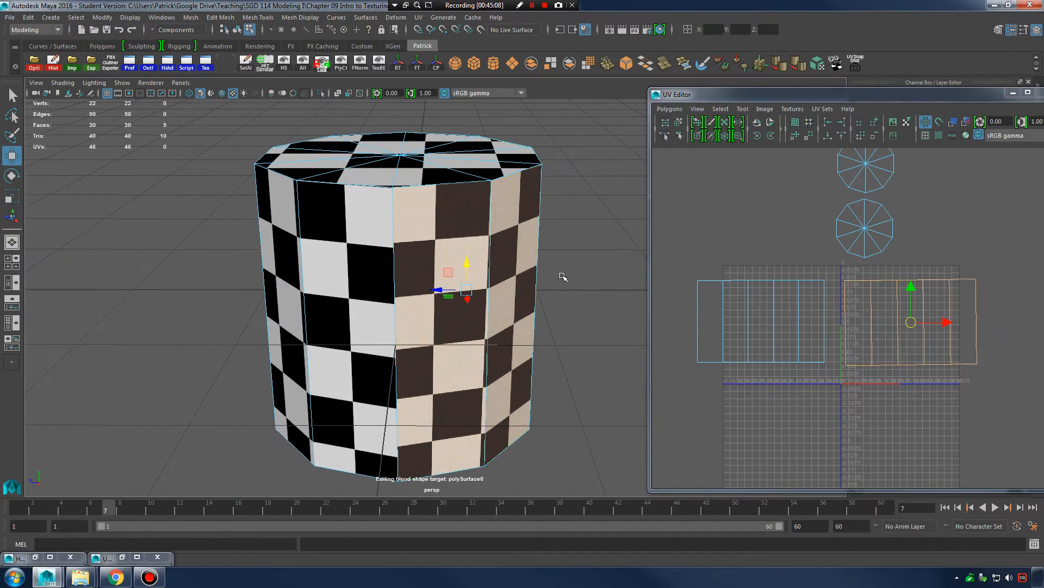
left_click_drag(569, 311, 546, 321, "alt")
Return to object selection, examine the checker texture and its seams all around the cylinder, and reselect the cylinder.
key("F8")
left_click(549, 201)
left_click_drag(381, 282, 565, 220, "alt")
left_click(474, 267)
left_click(566, 220)
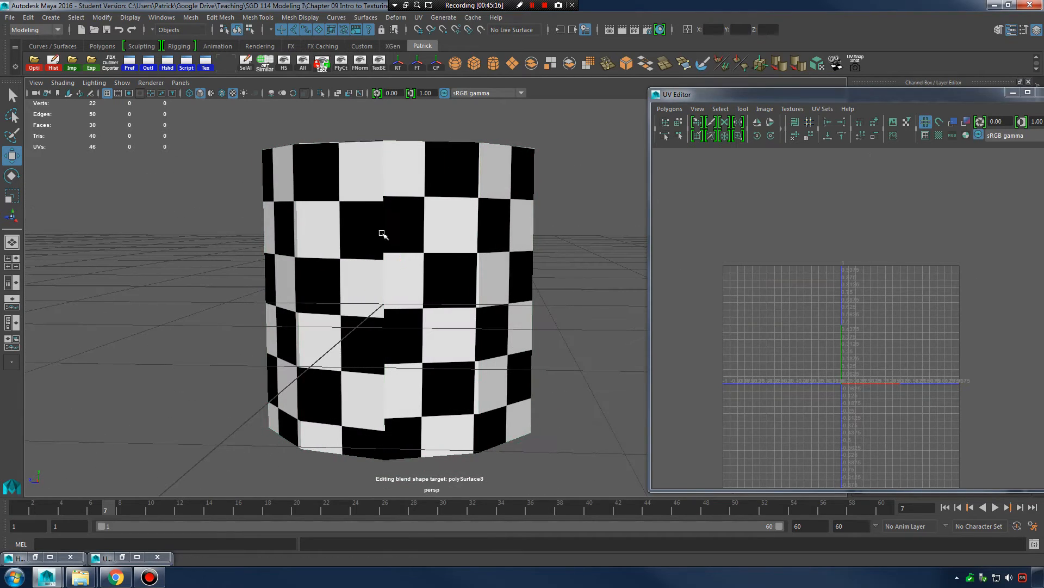
left_click_drag(396, 284, 645, 300, "alt")
left_click(491, 255)
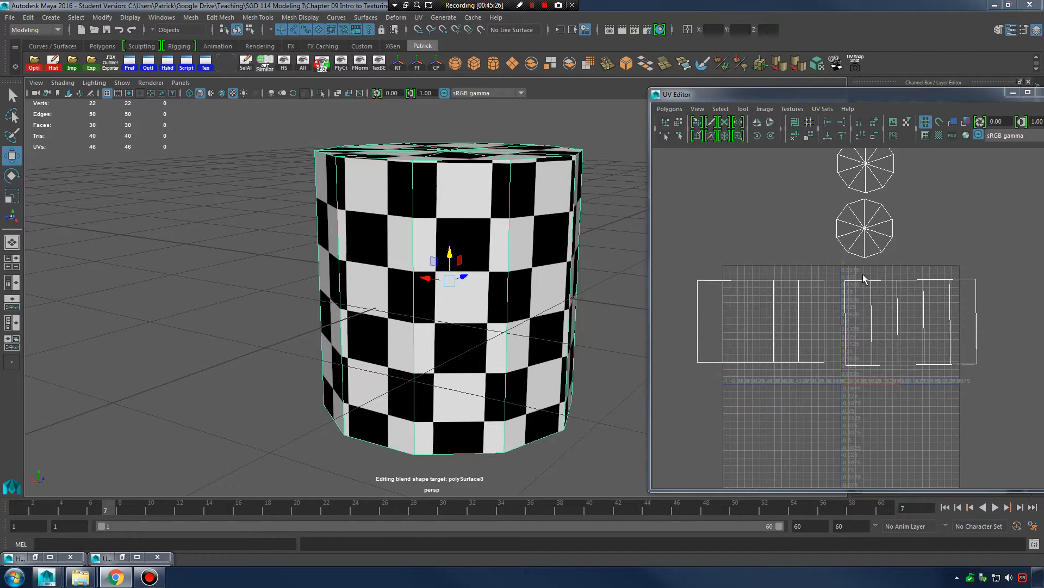
left_click_drag(446, 275, 461, 228, "alt")
mouse_move(434, 308)
left_mouse_down("alt")
mouse_move(482, 261)
mouse_move(540, 263)
mouse_move(450, 308)
left_mouse_up("alt")
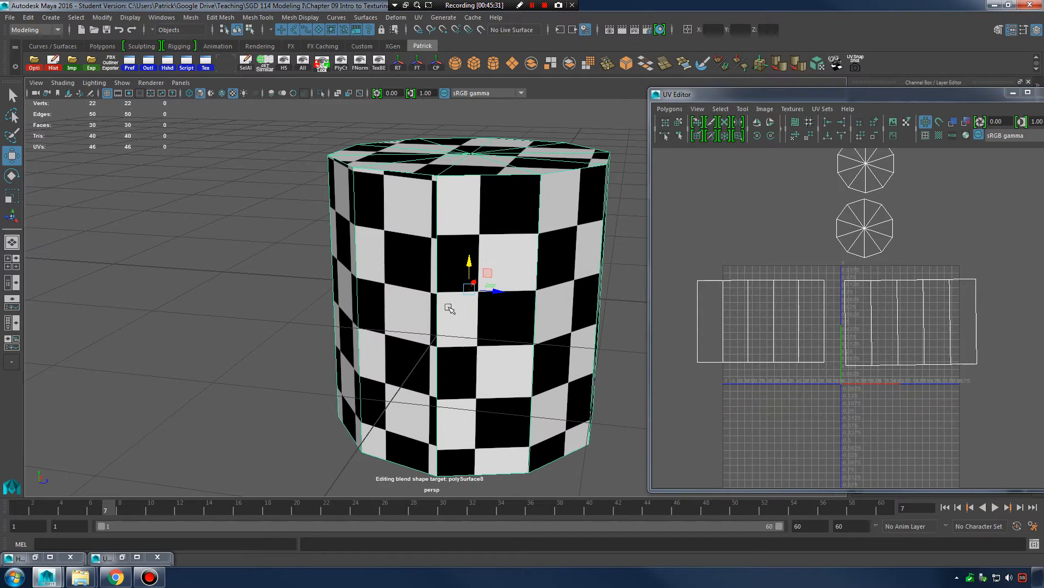
Switch to edge selection in the UV Editor and select the facing border edge shared by the two side shells.
scroll(851, 300, "up", 2)
right_click(858, 306)
left_click(857, 274)
left_click(843, 303)
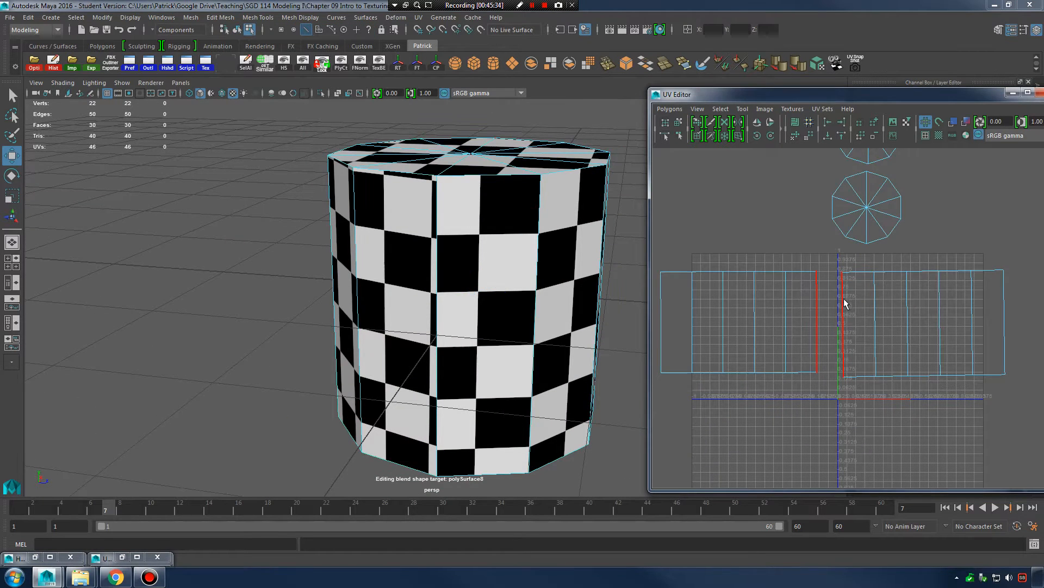
right_click(835, 314)
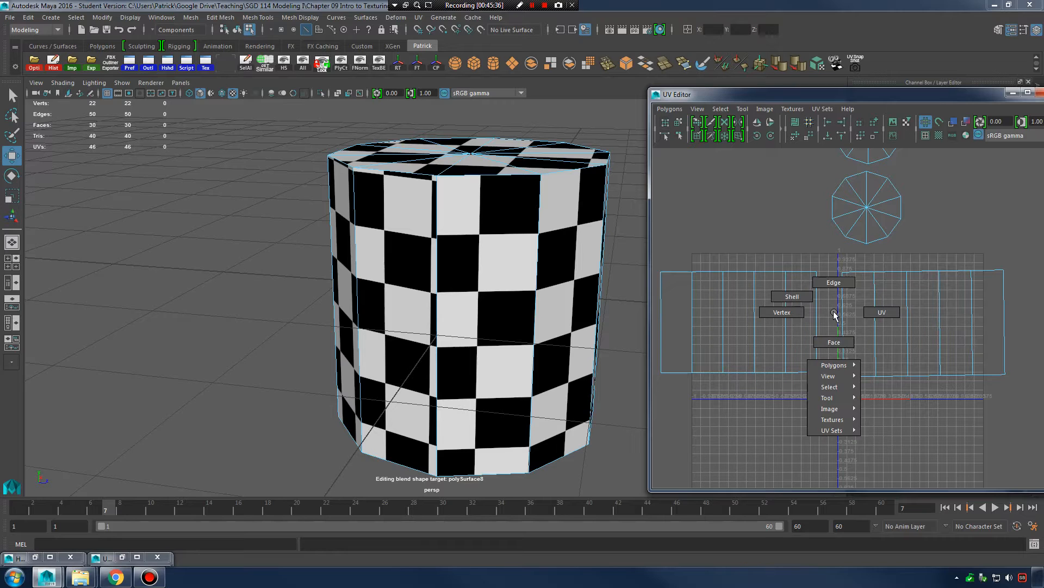
left_click(837, 287)
left_click(848, 306)
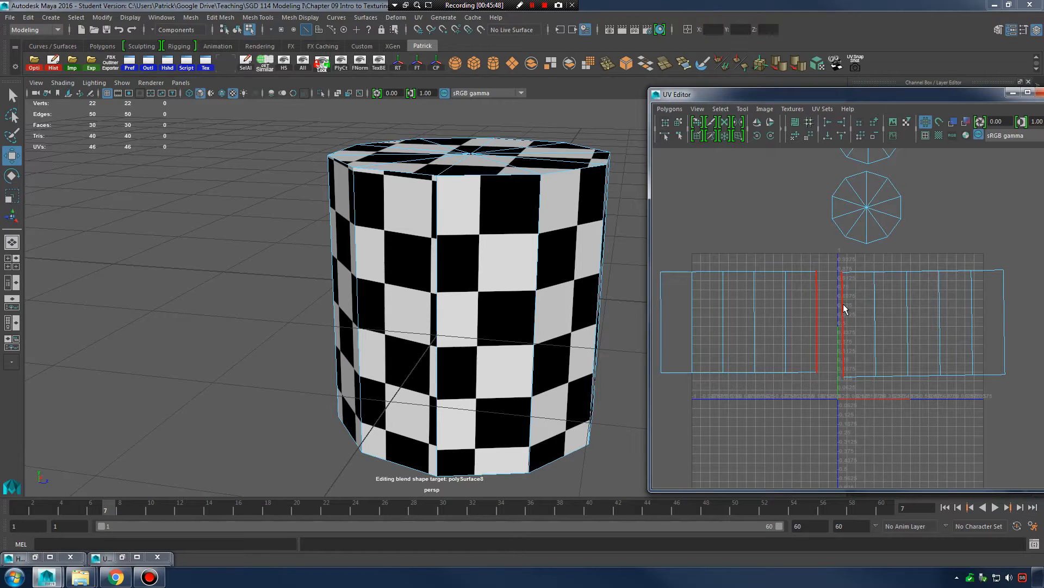
left_click(842, 289)
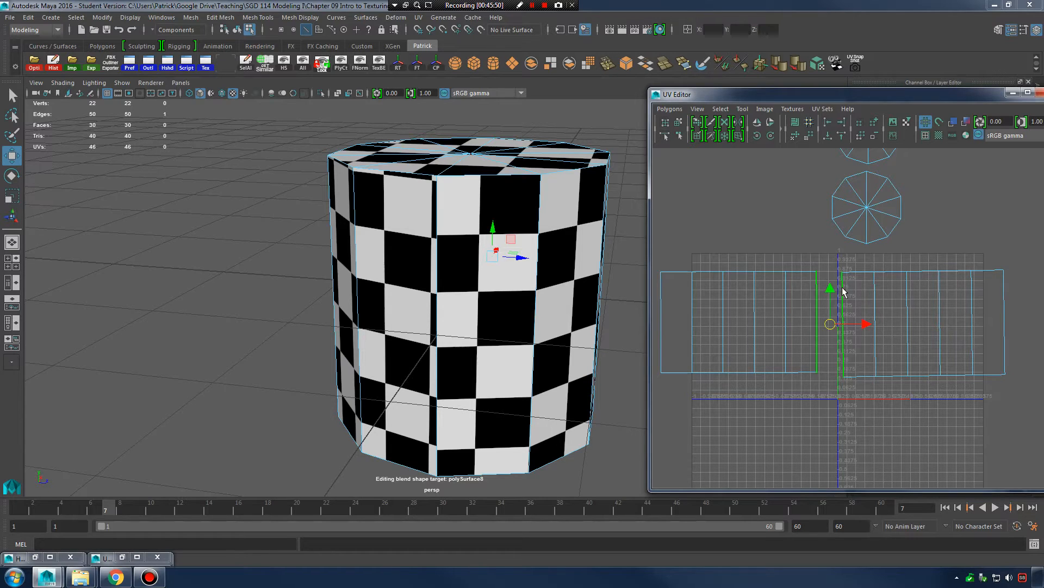
Frame the selected seam edge on the cylinder and examine it from around, both without and with the checker texture.
key("f")
left_click_drag(541, 270, 468, 277, "alt")
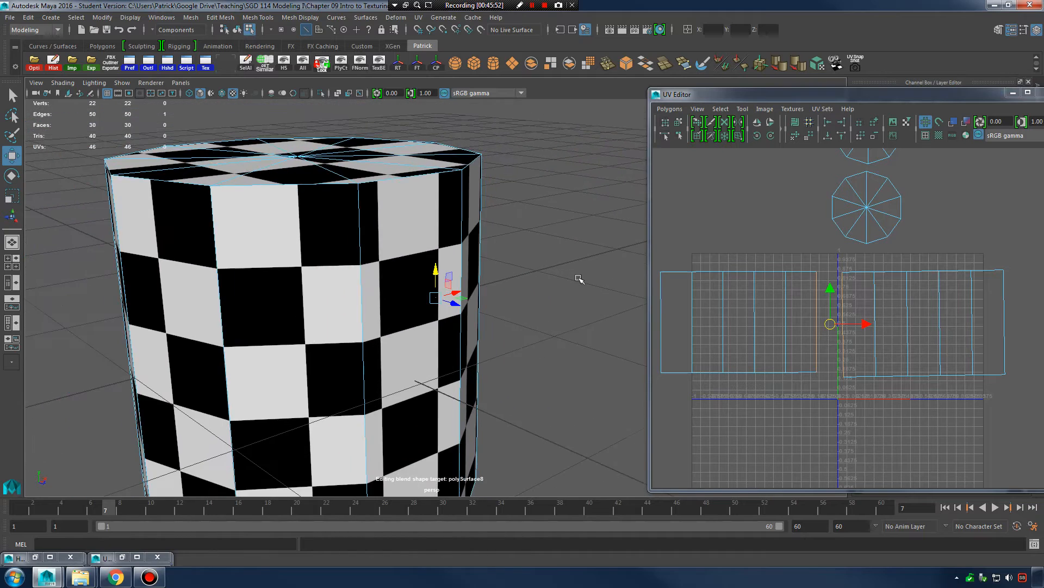
left_click_drag(580, 280, 455, 279, "alt")
key("5")
left_click_drag(486, 243, 493, 264, "alt")
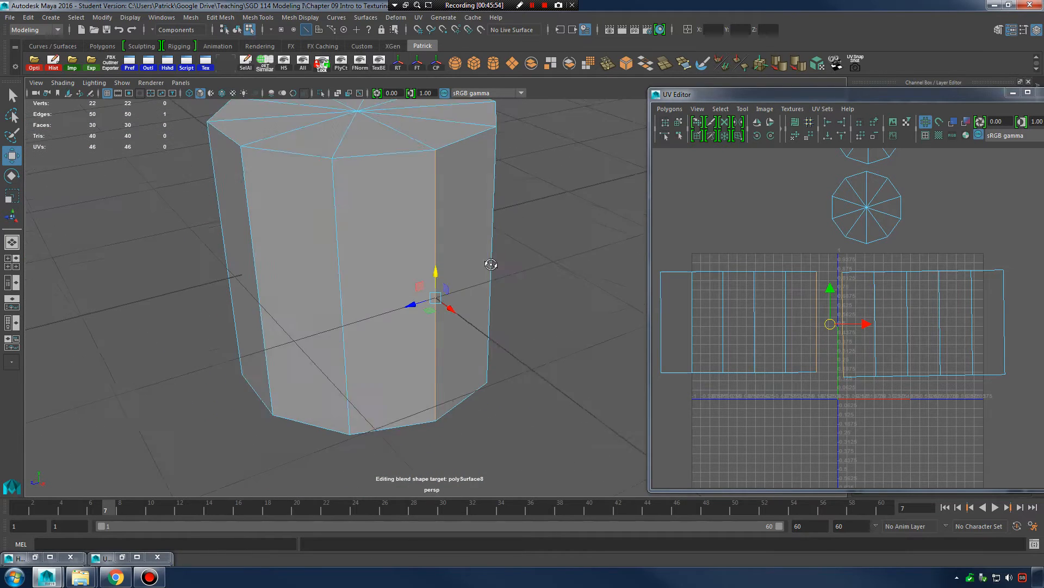
right_click_drag(842, 295, 841, 293)
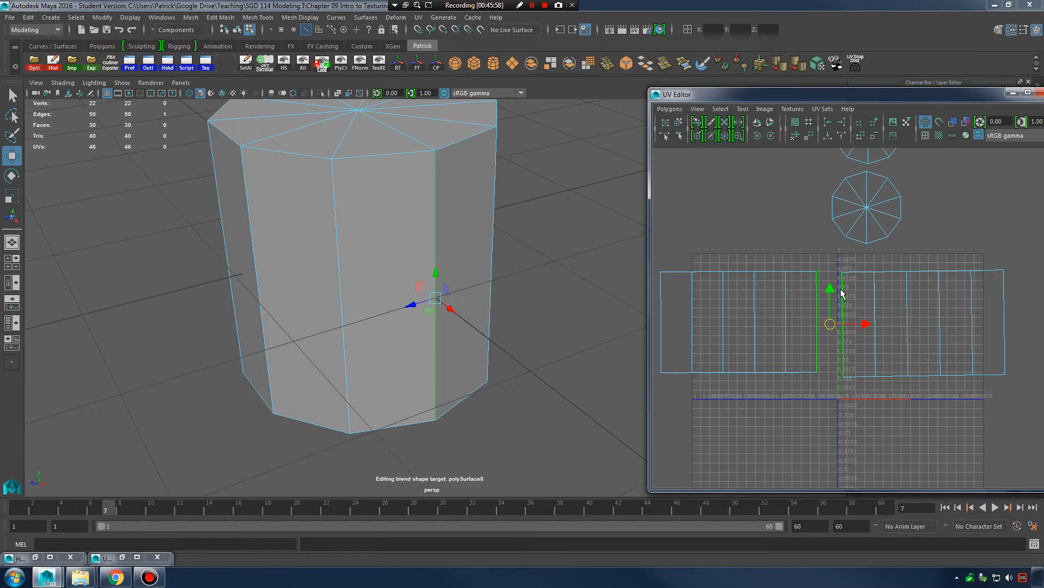
key("6")
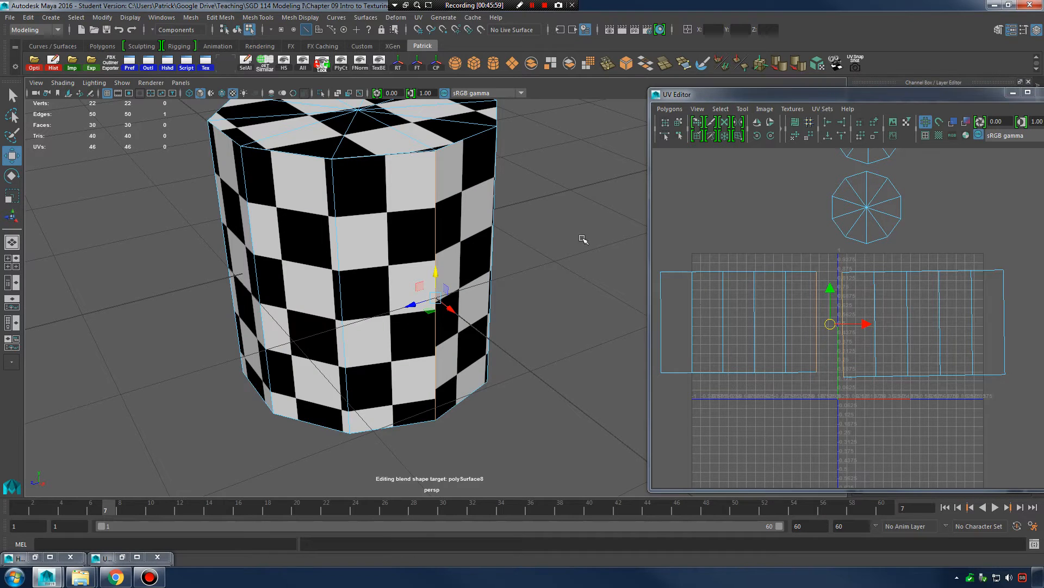
Try joining the two side shells along the selected edge with Move and Sew UV Edges, and undo the operation.
left_click(667, 108)
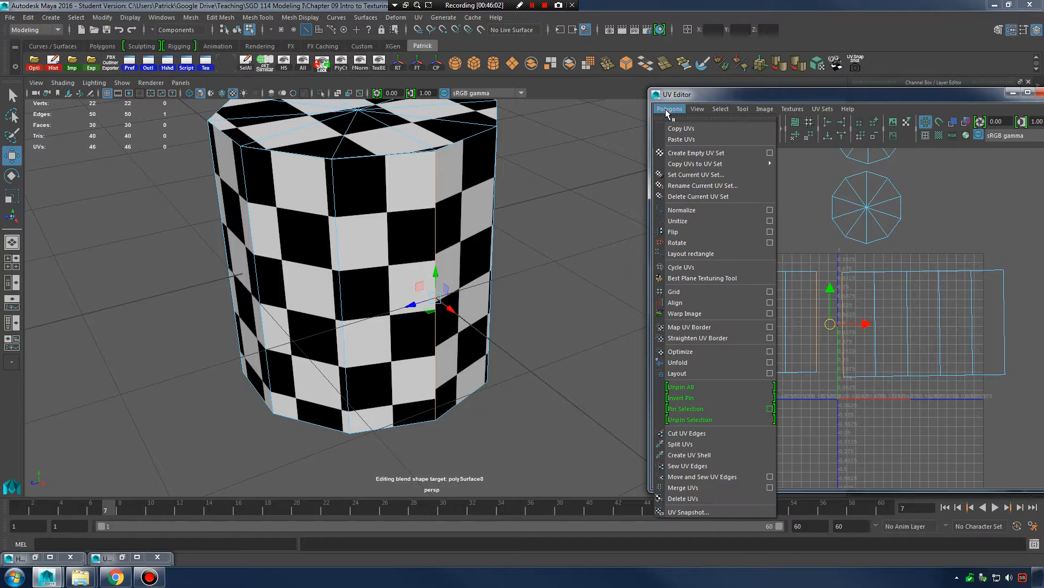
left_click(738, 476)
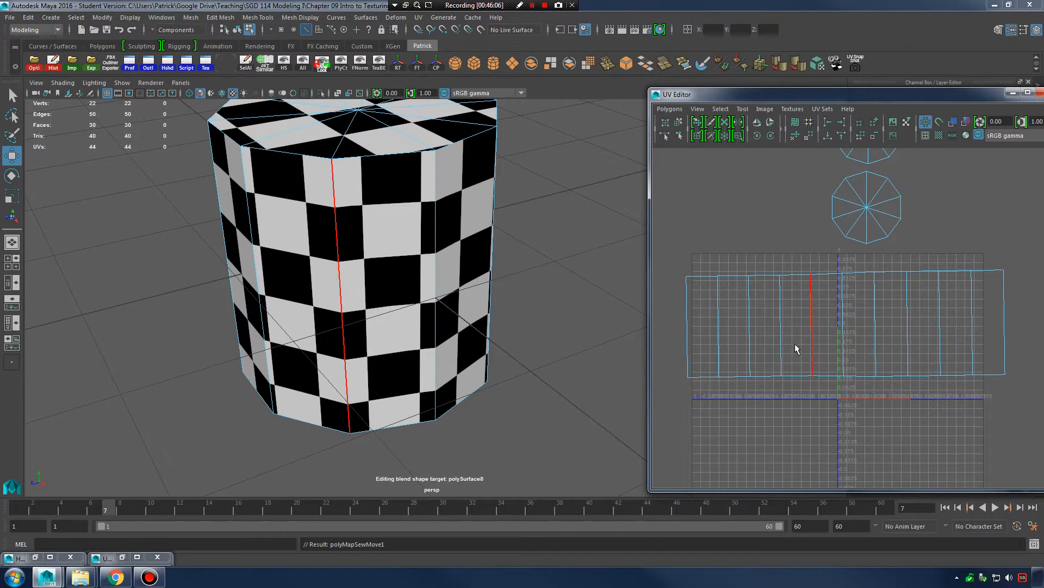
right_click_drag(795, 344, 879, 311, "alt")
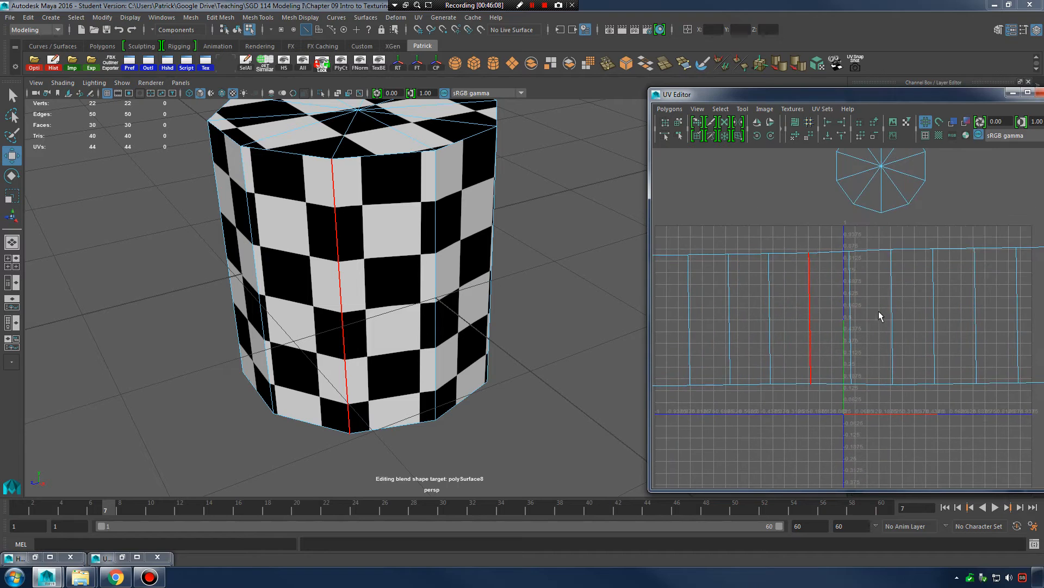
scroll(879, 311, "down", 3)
left_click(880, 293)
key("ctrl+z")
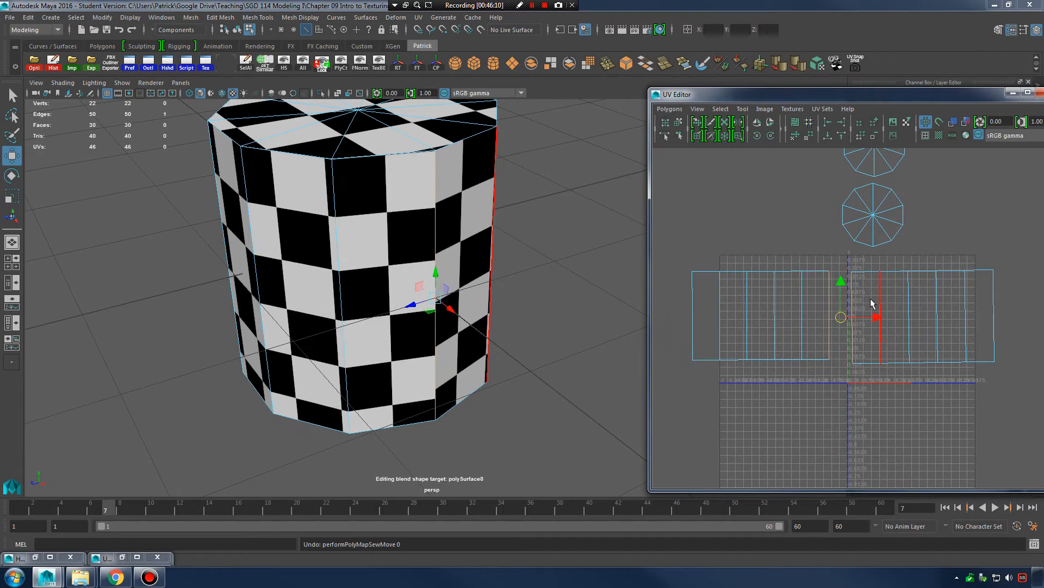
Switch to shell selection, select the newly unfolded side shell and shift it slightly toward the first side shell.
right_click_drag(913, 291, 886, 271)
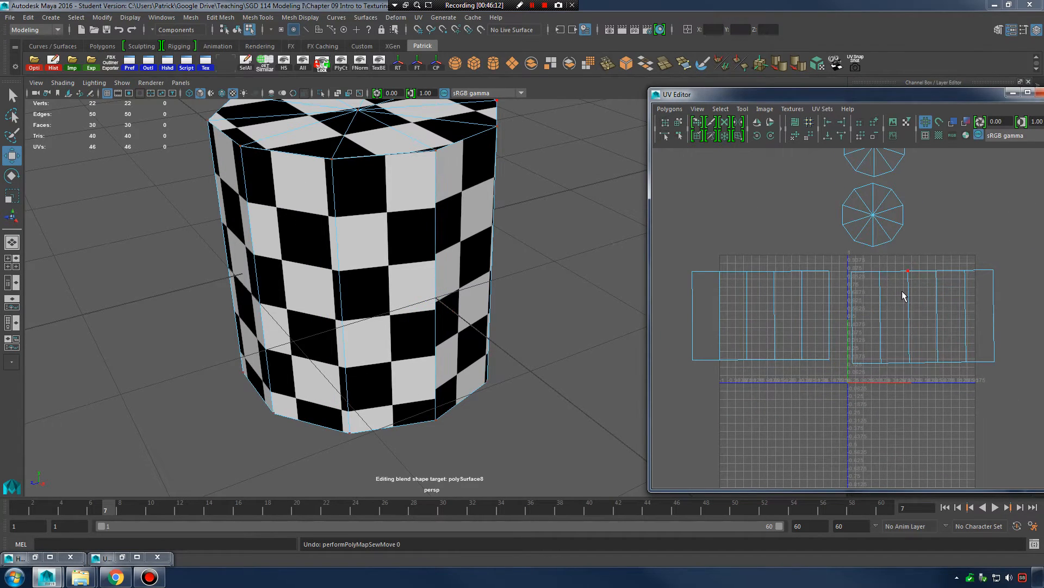
left_click(903, 287)
mouse_move(924, 315)
left_mouse_down()
mouse_move(763, 315)
mouse_move(918, 314)
left_mouse_up()
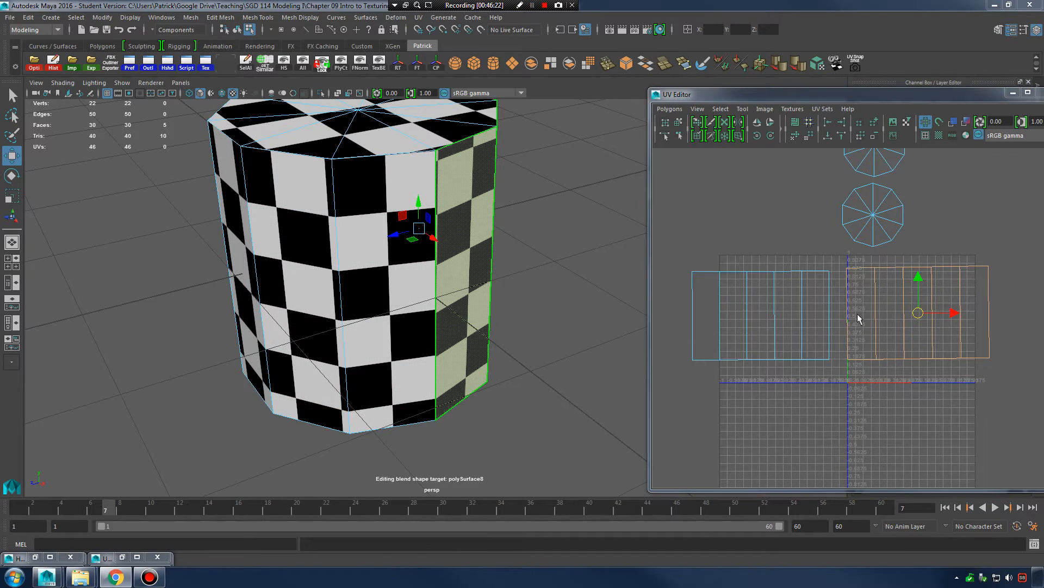
scroll(816, 293, "down", 4)
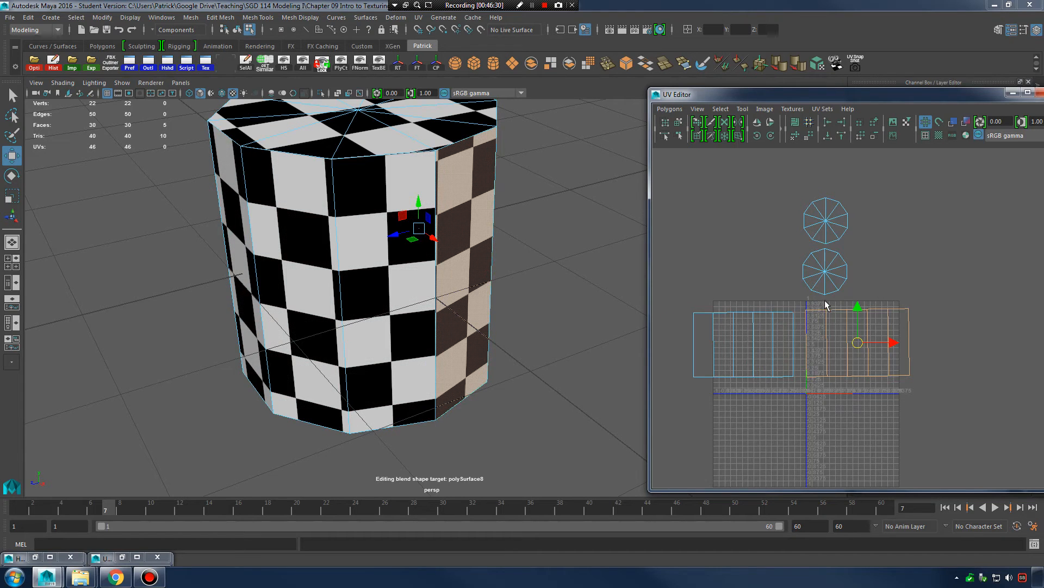
scroll(826, 304, "up", 2)
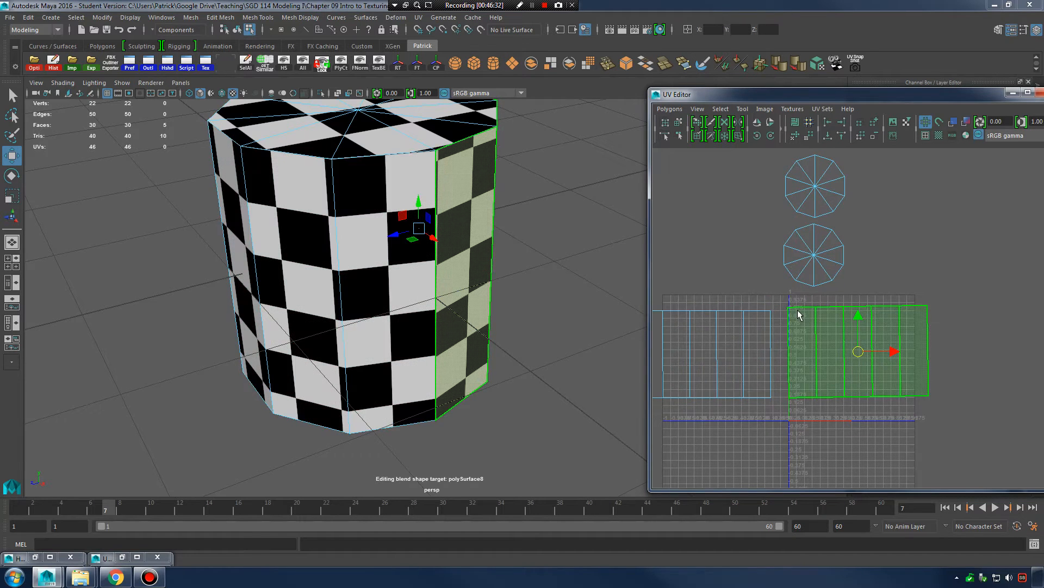
middle_click_drag(736, 333, 768, 328, "alt")
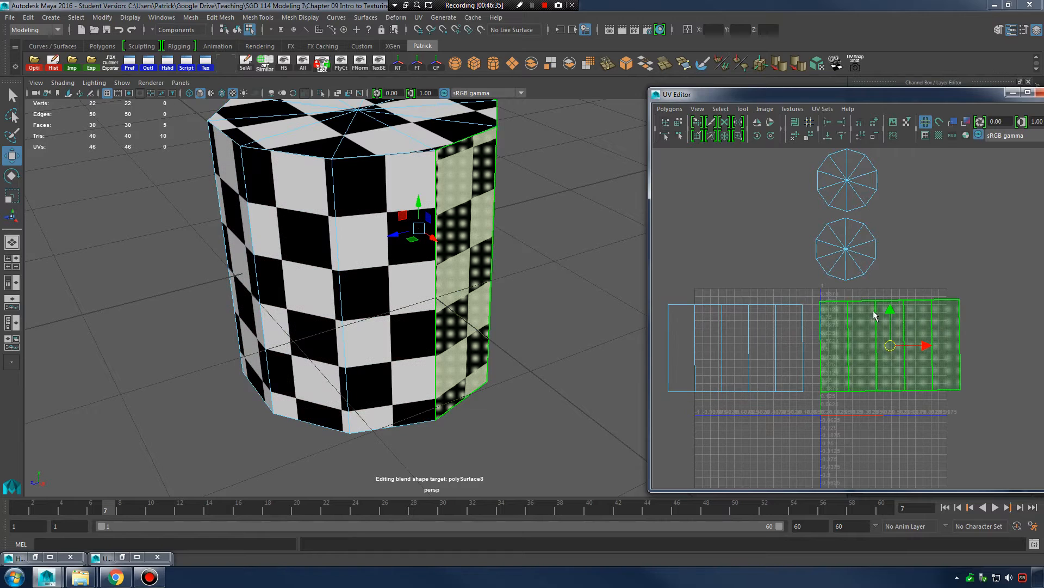
Try the Layout command on the single selected side shell and undo it.
left_click(674, 110)
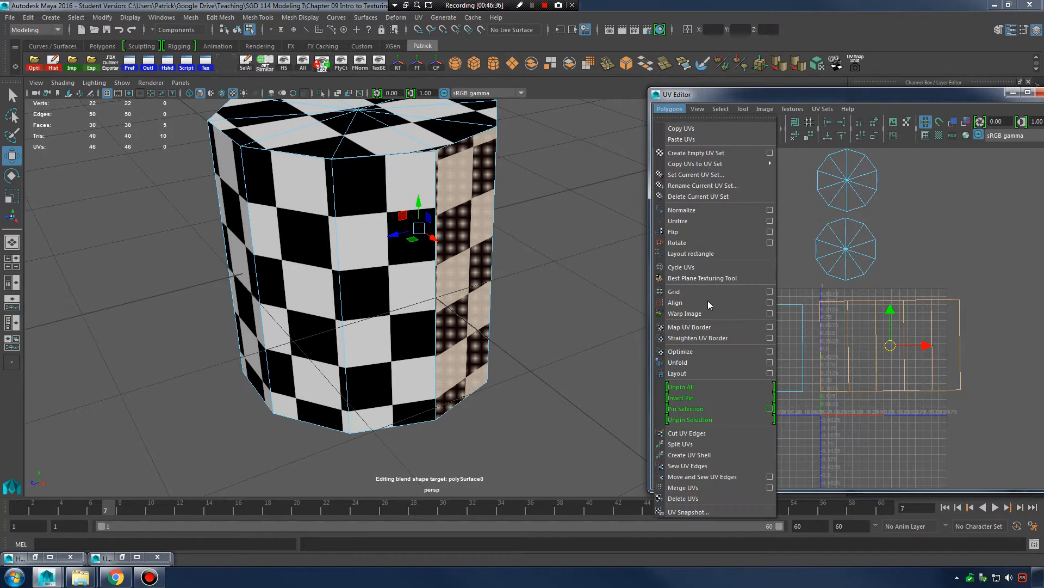
left_click(746, 373)
key("ctrl+z")
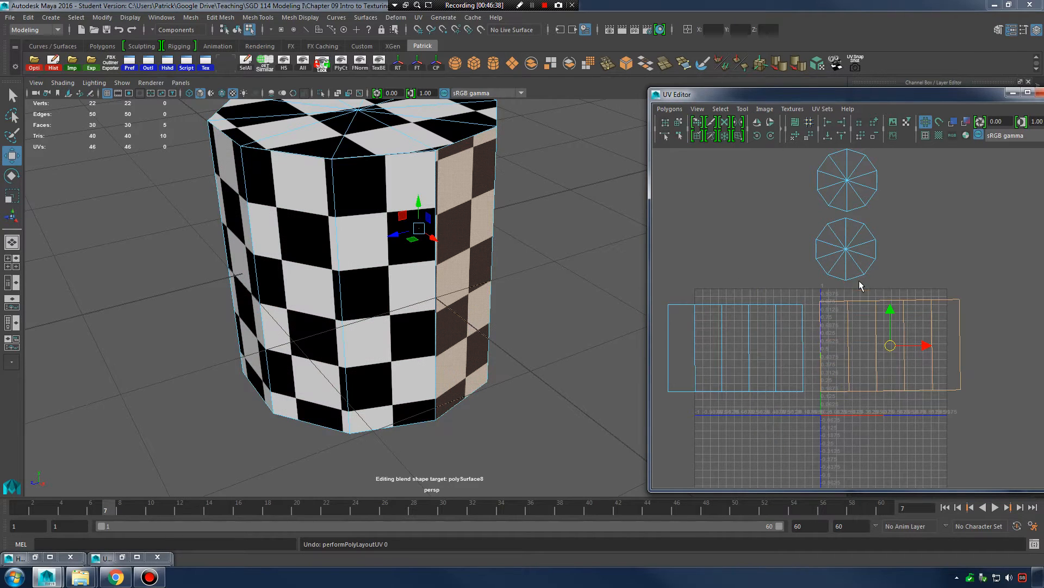
Select both side shells and both cap shells of the cylinder and arrange them in the UV square with Layout.
right_click(913, 252)
right_click_drag(909, 237, 908, 232)
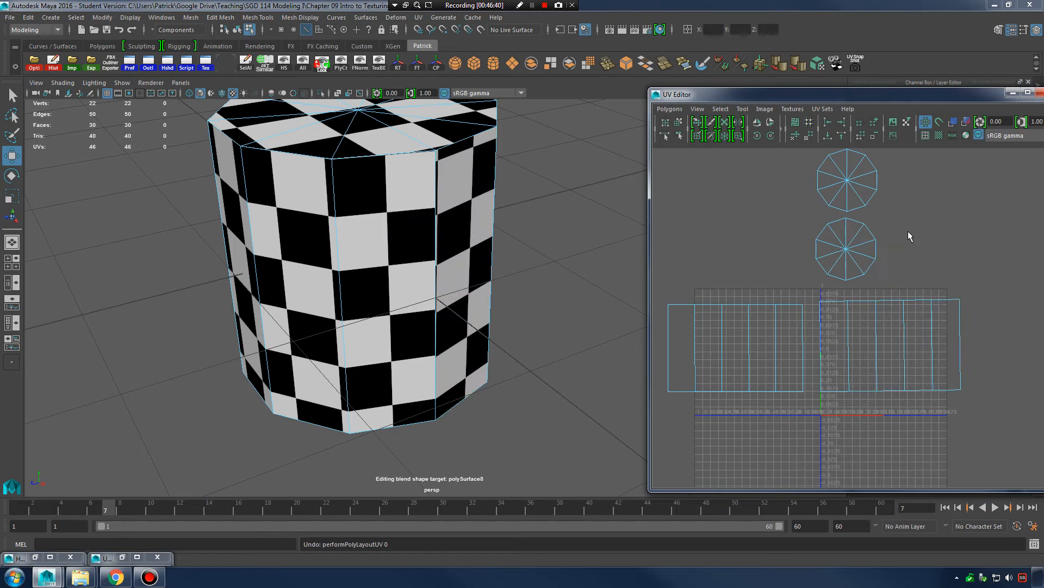
right_click_drag(473, 229, 513, 211)
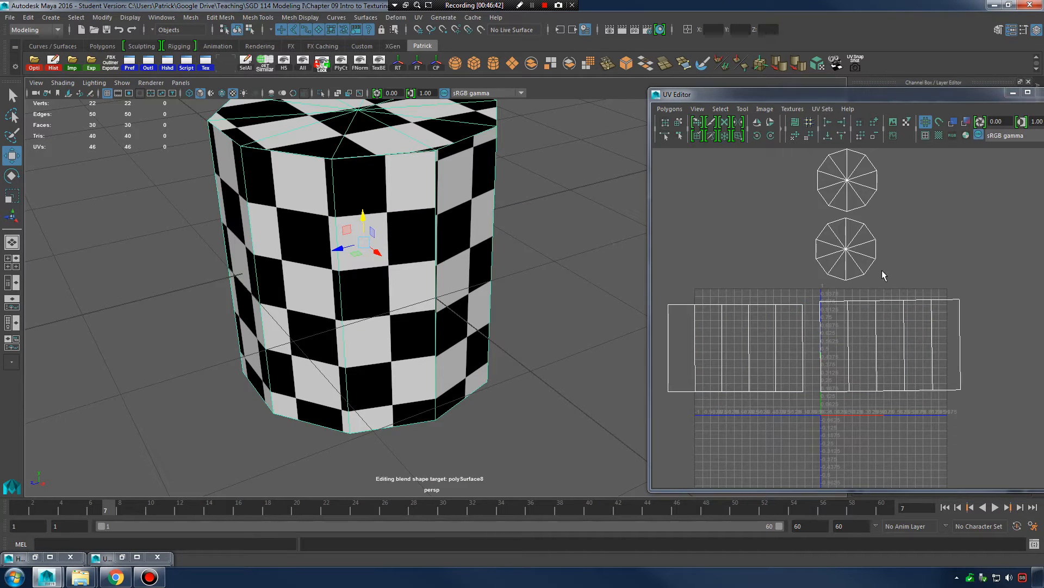
scroll(883, 271, "down", 3)
left_click_drag(687, 188, 971, 423)
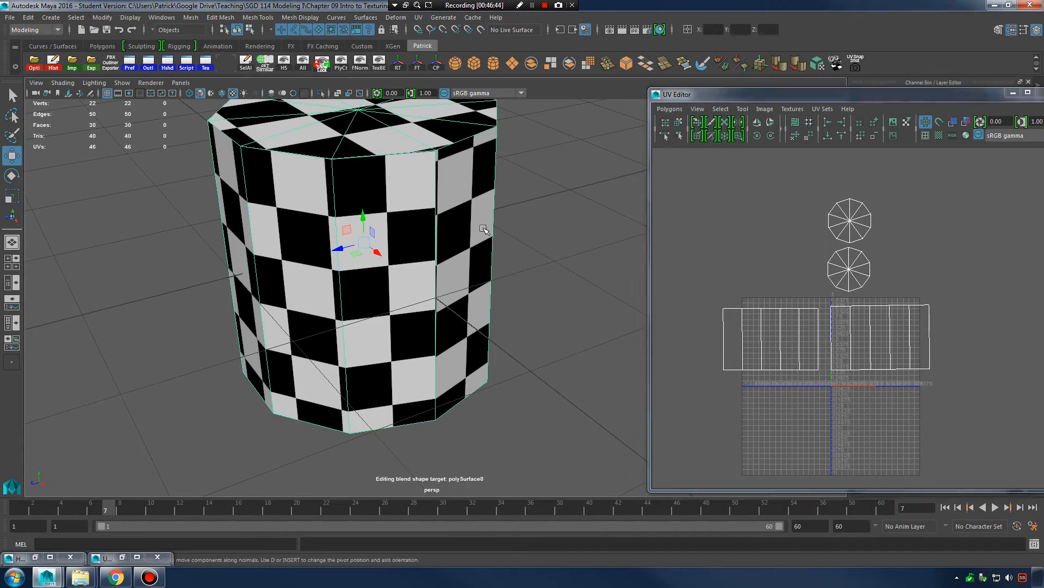
right_click_drag(840, 285, 778, 246)
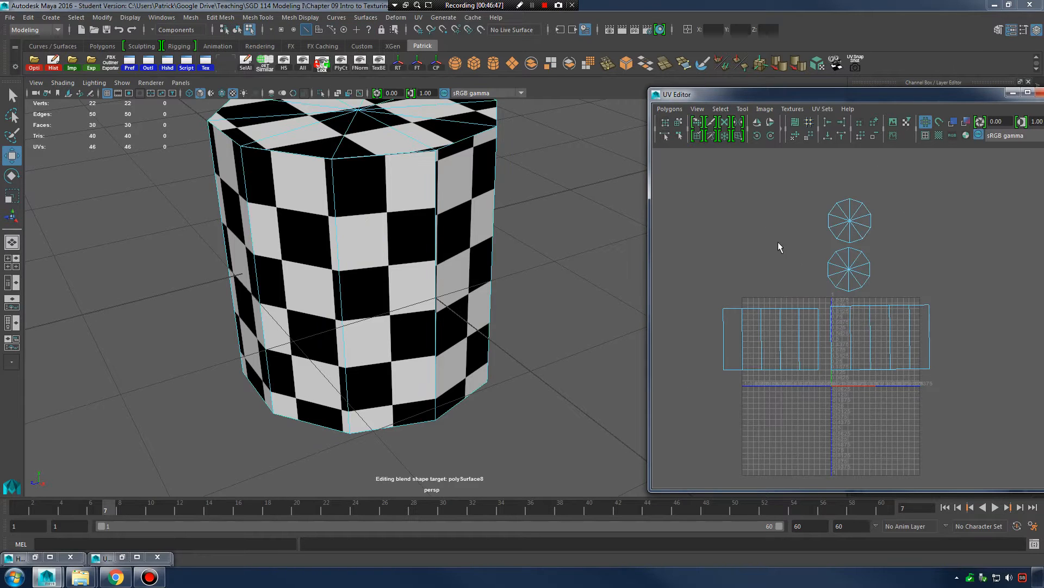
left_click_drag(905, 386, 971, 419)
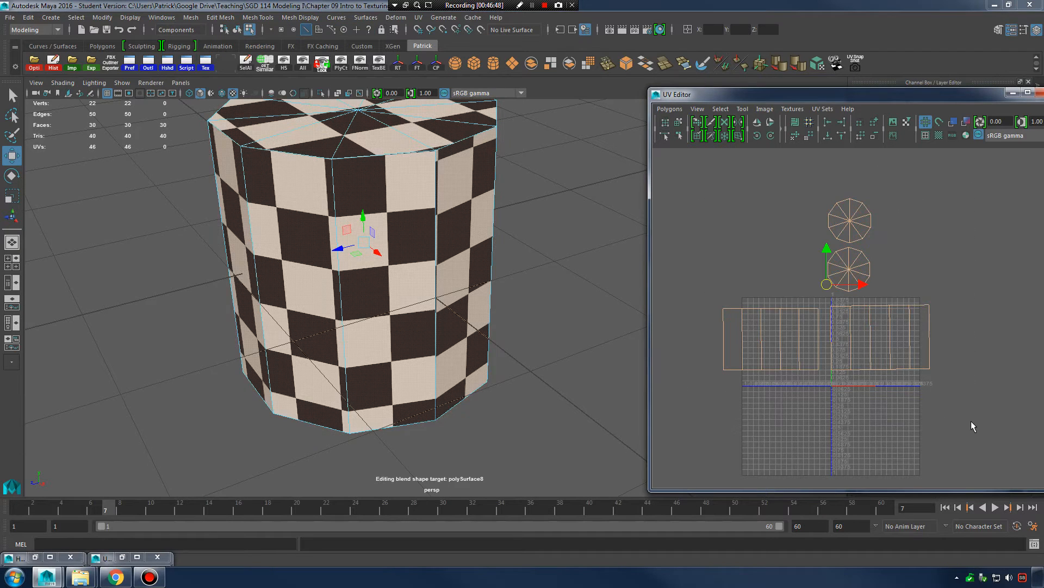
left_click(673, 110)
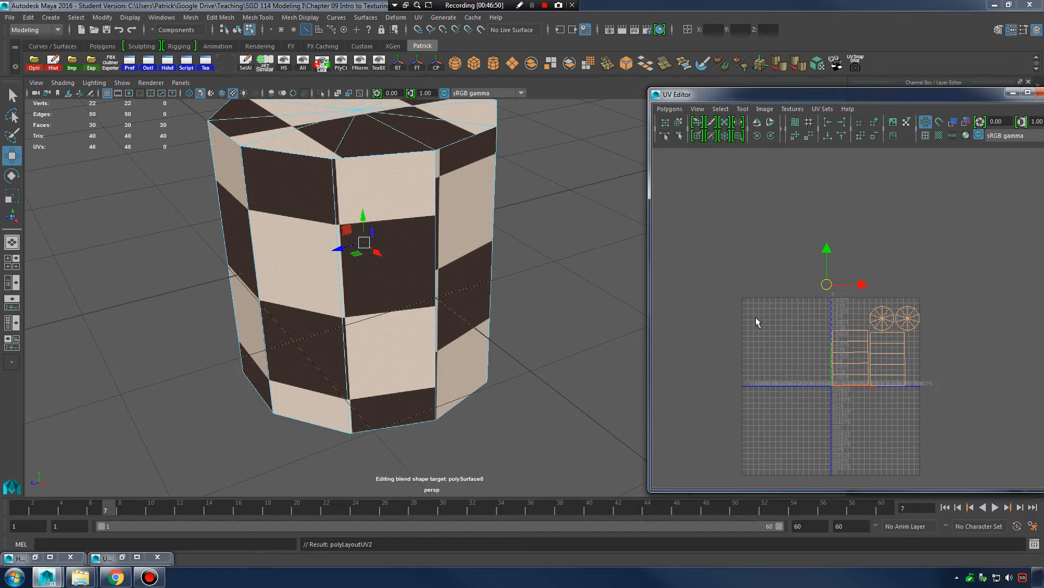
Try stacking the first side shell on top of the other side shell, and undo the move.
right_click_drag(756, 317, 885, 364, "alt")
middle_click_drag(864, 367, 837, 296, "alt")
right_click_drag(875, 315, 908, 293, "alt")
left_click(890, 306)
key("w")
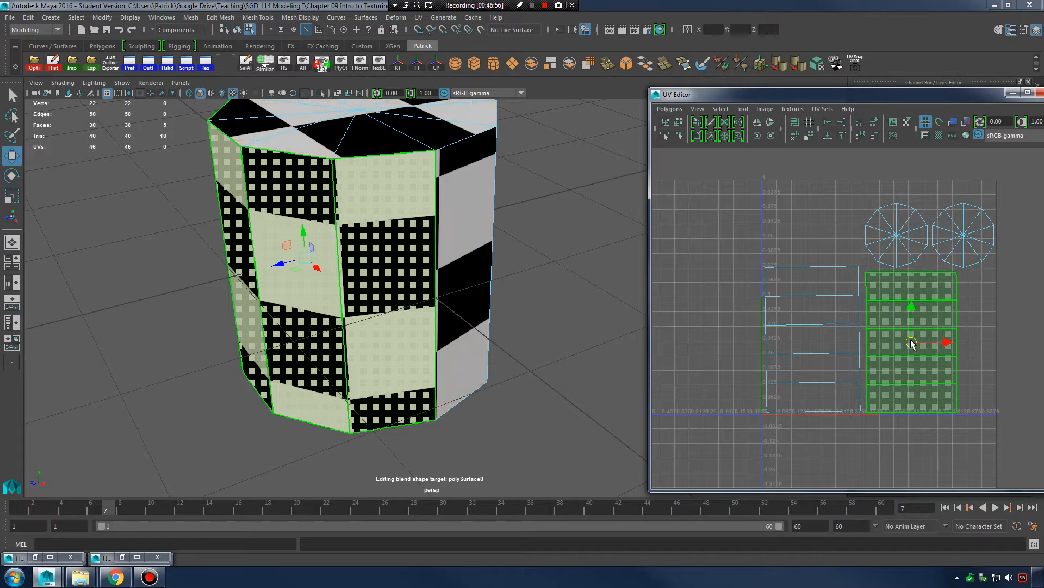
left_click_drag(911, 342, 808, 344)
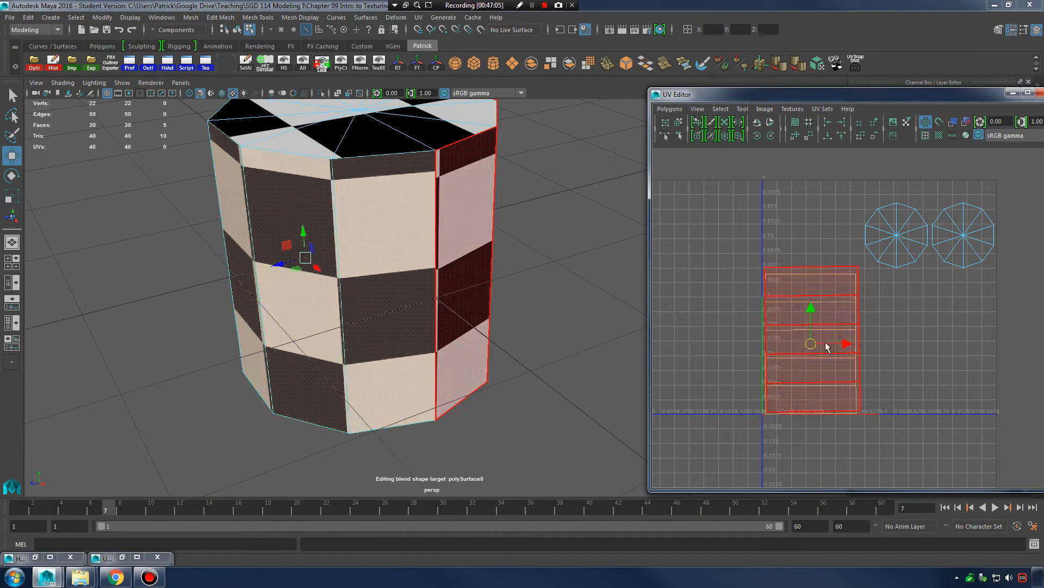
key("ctrl+z")
key("ctrl+z")
key("ctrl+z")
Reopen the Layout UVs options and reset them to the default settings.
left_click_drag(539, 257, 453, 242, "alt")
left_click_drag(487, 273, 517, 263, "alt")
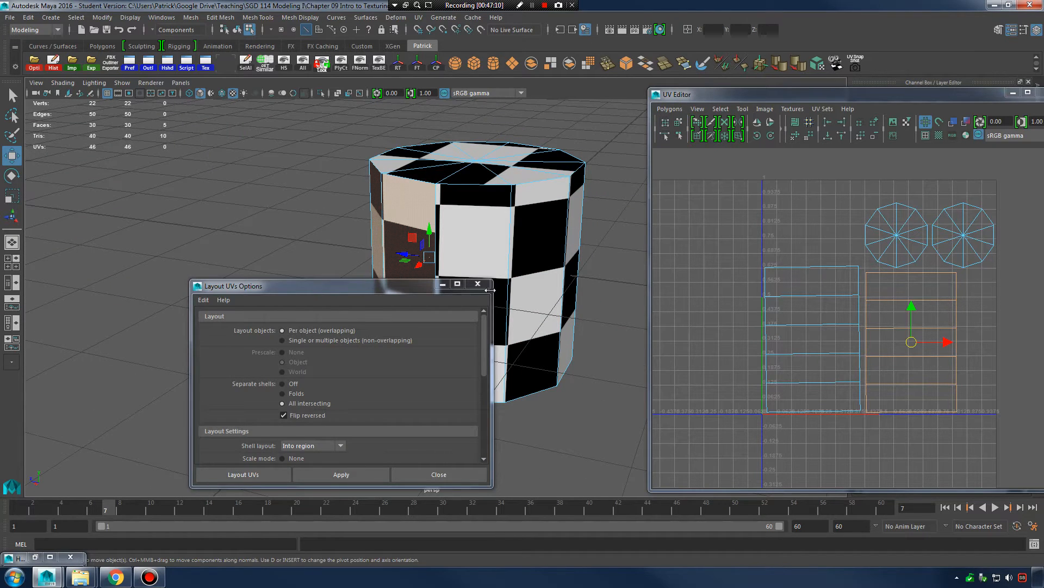
left_click(478, 284)
left_click(670, 109)
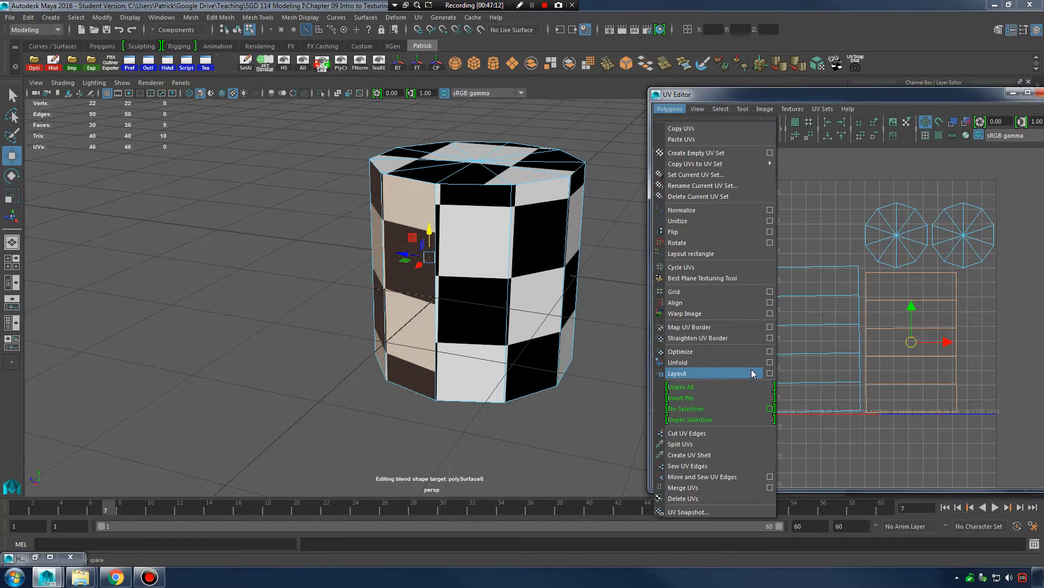
left_click(770, 373)
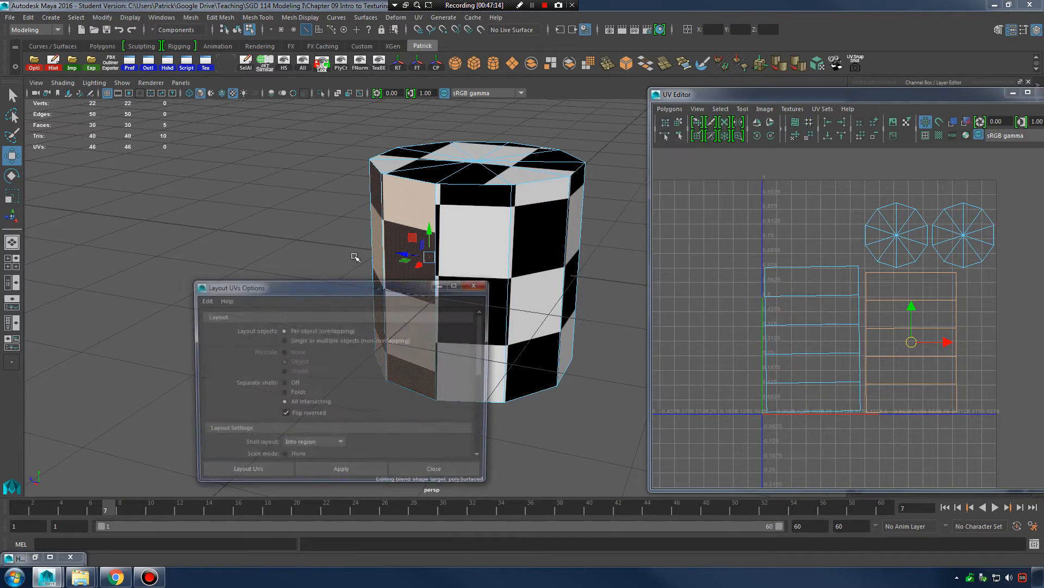
left_click(203, 300)
left_click(222, 322)
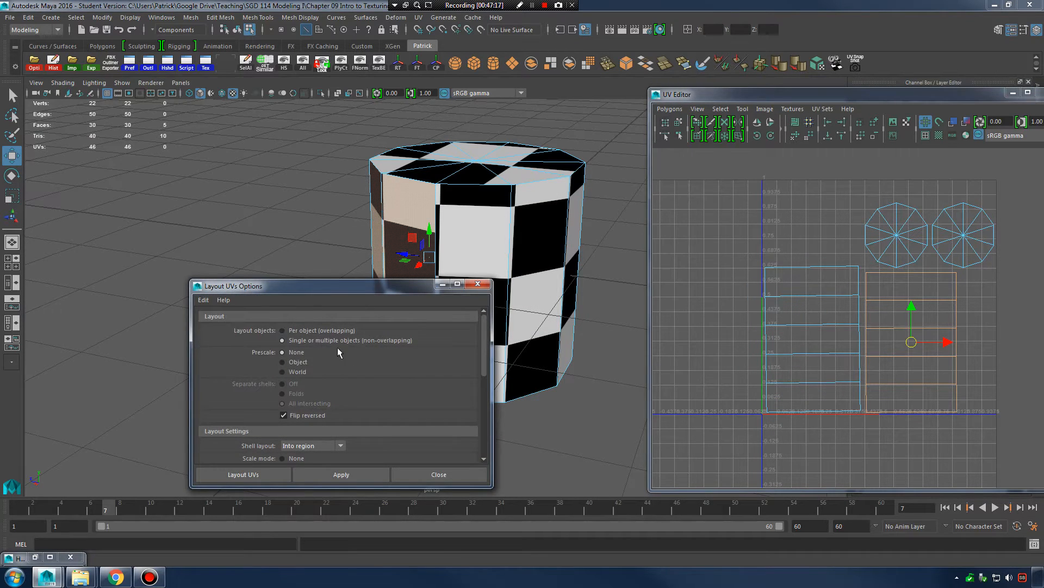
Try the UV layout with the default settings and Prescale None, and undo it.
left_click(341, 475)
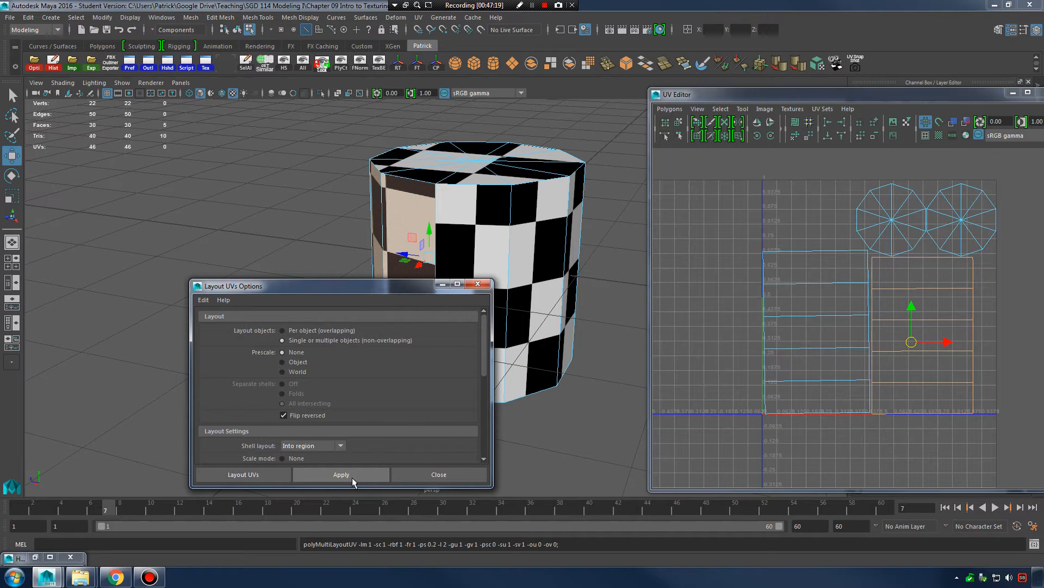
scroll(919, 345, "up", 2)
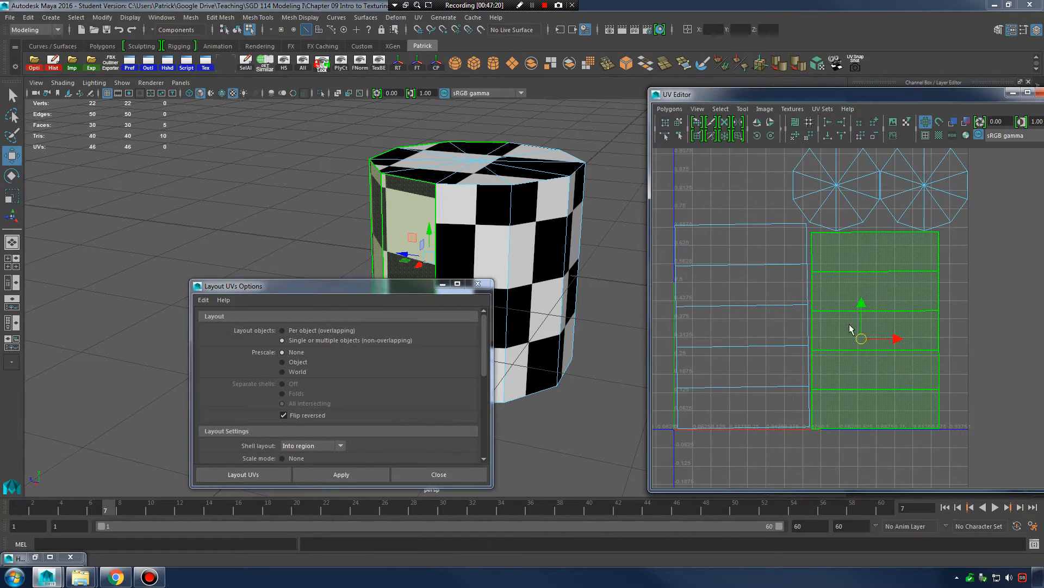
key("ctrl+z")
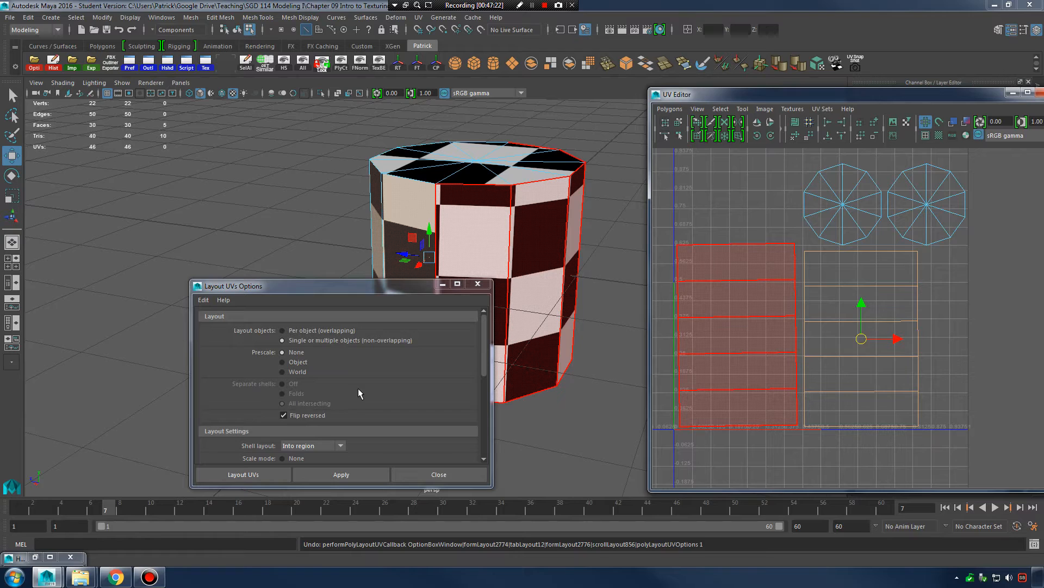
Set Prescale to World in the Layout UVs options and apply the layout.
left_click(287, 370)
left_click(347, 475)
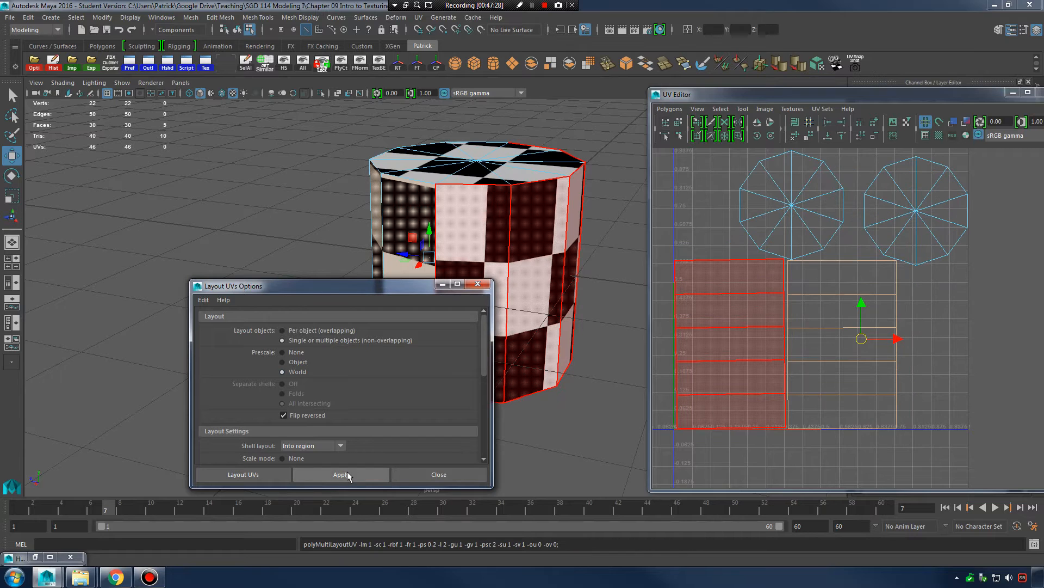
Offset the second side shell slightly away from the first and move both circular cap shells up, clear of the side shells.
left_click(933, 335)
right_click_drag(841, 299, 801, 282)
mouse_move(843, 344)
left_mouse_down()
mouse_move(724, 343)
mouse_move(860, 348)
mouse_move(844, 345)
left_mouse_up()
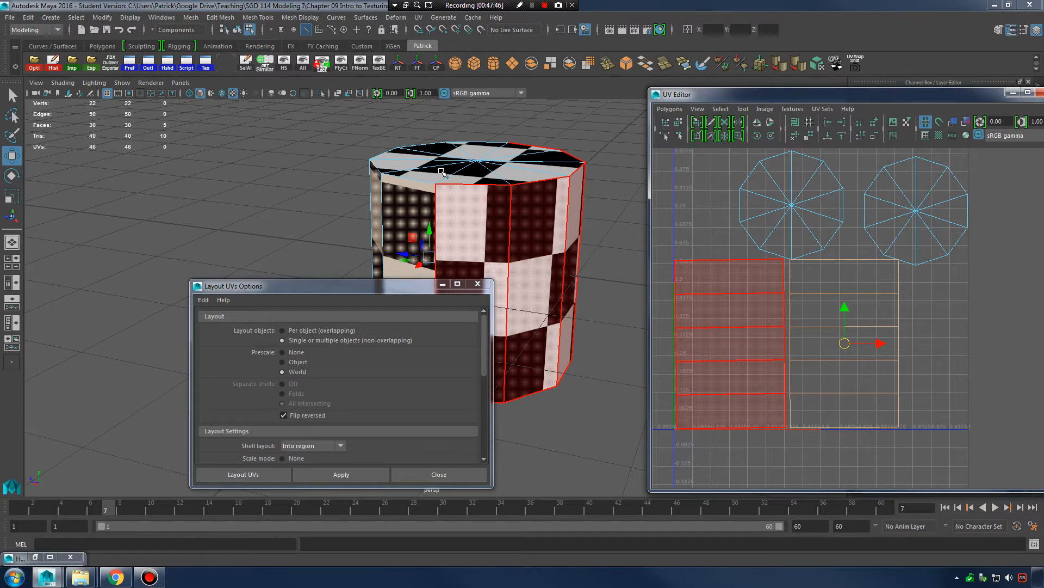
left_click(787, 199)
left_click_drag(791, 205, 795, 179)
left_click(918, 215)
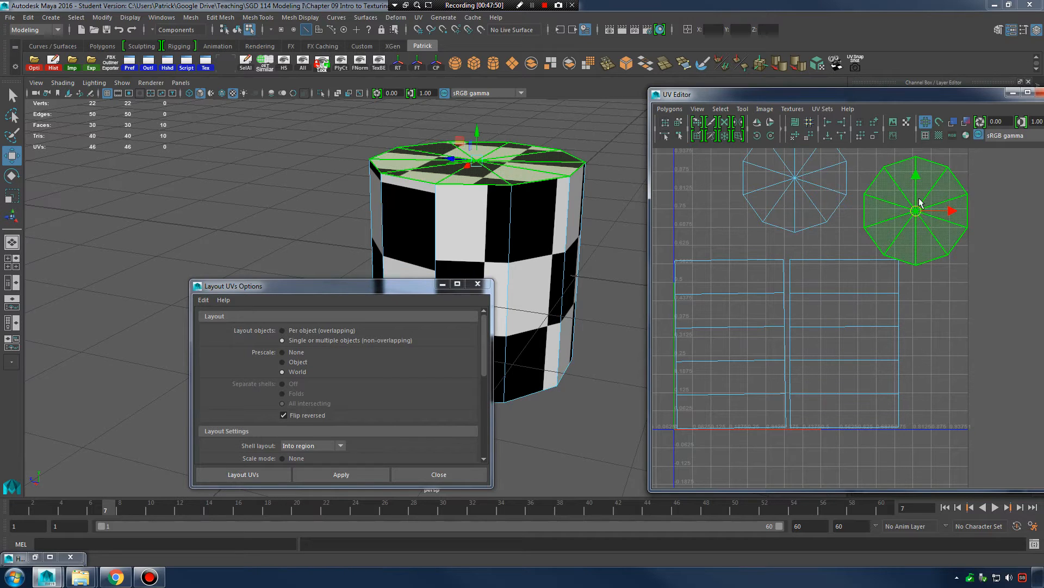
left_click_drag(919, 203, 919, 172)
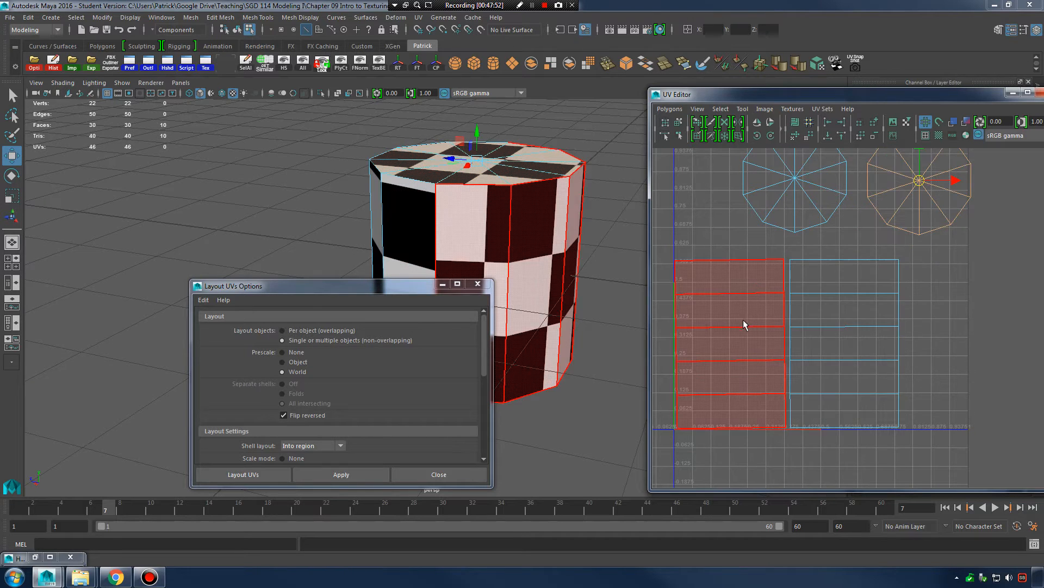
Select the edge shared by the two side shells and join them into one strip with Move and Sew UV Edges.
left_click(834, 266)
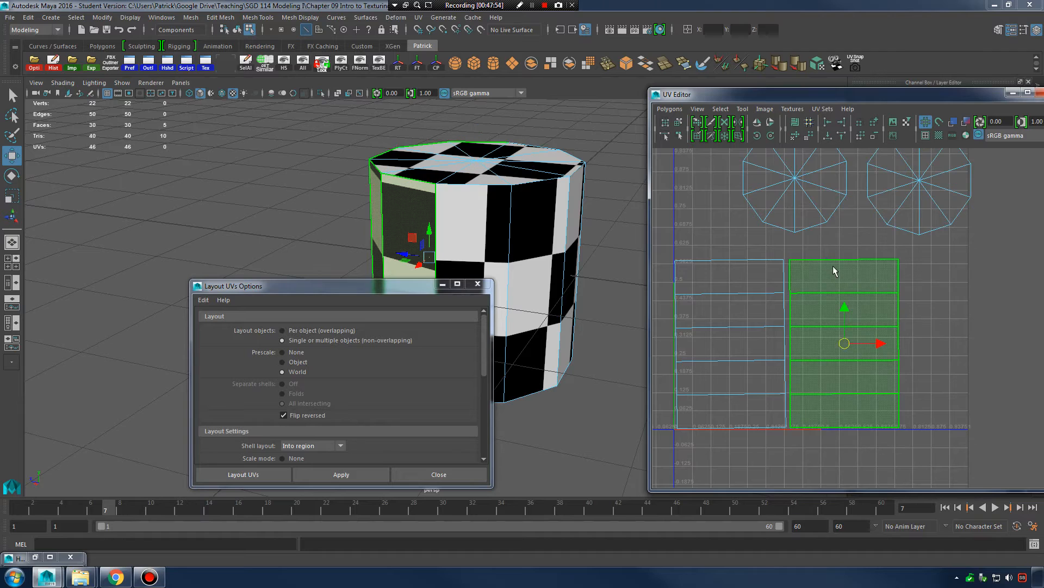
right_click_drag(833, 265, 846, 259)
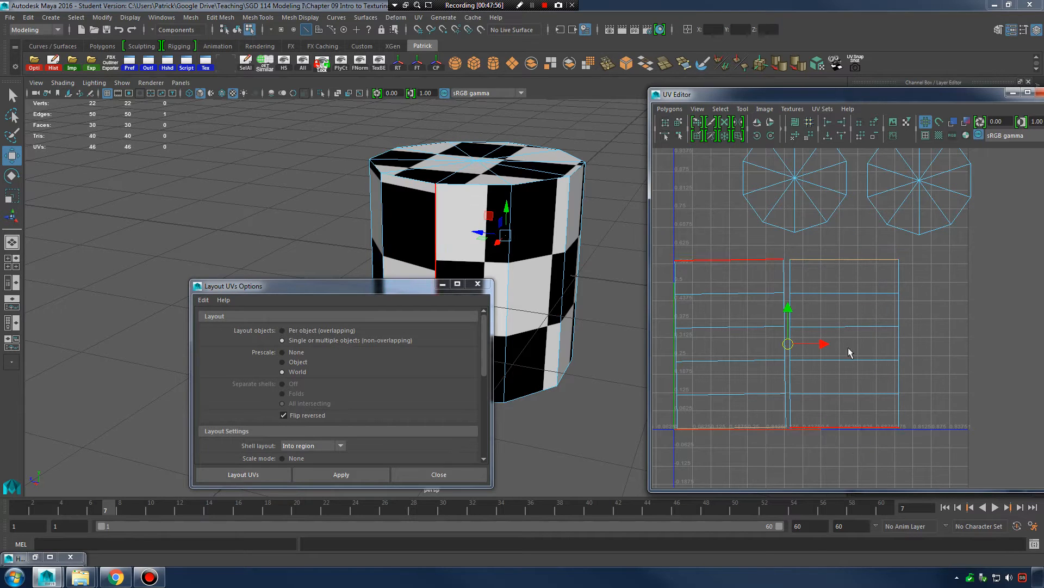
left_click(669, 108)
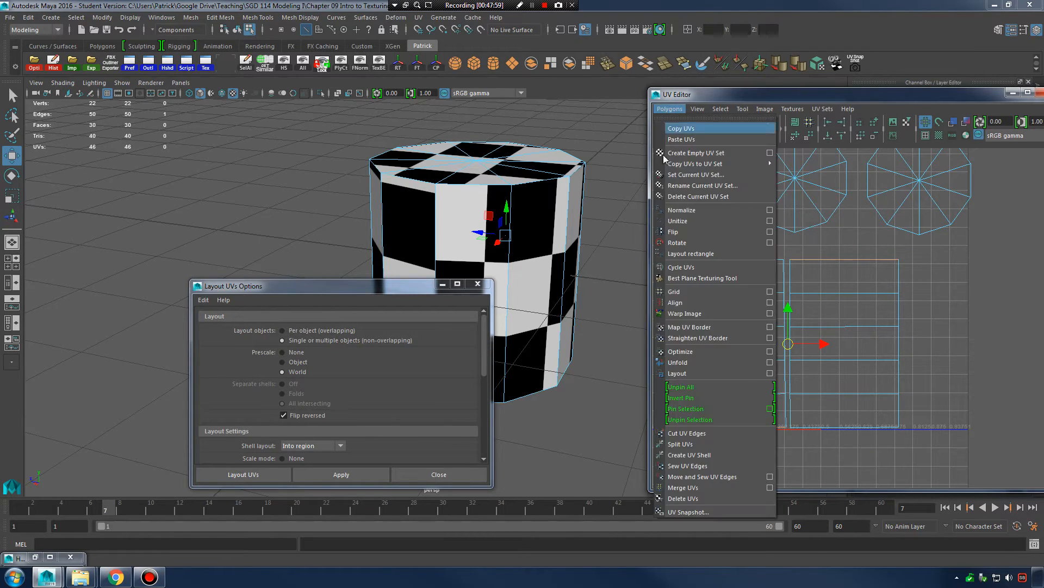
left_click(702, 476)
right_click_drag(815, 334, 757, 336, "alt")
middle_click_drag(828, 378, 818, 315, "alt")
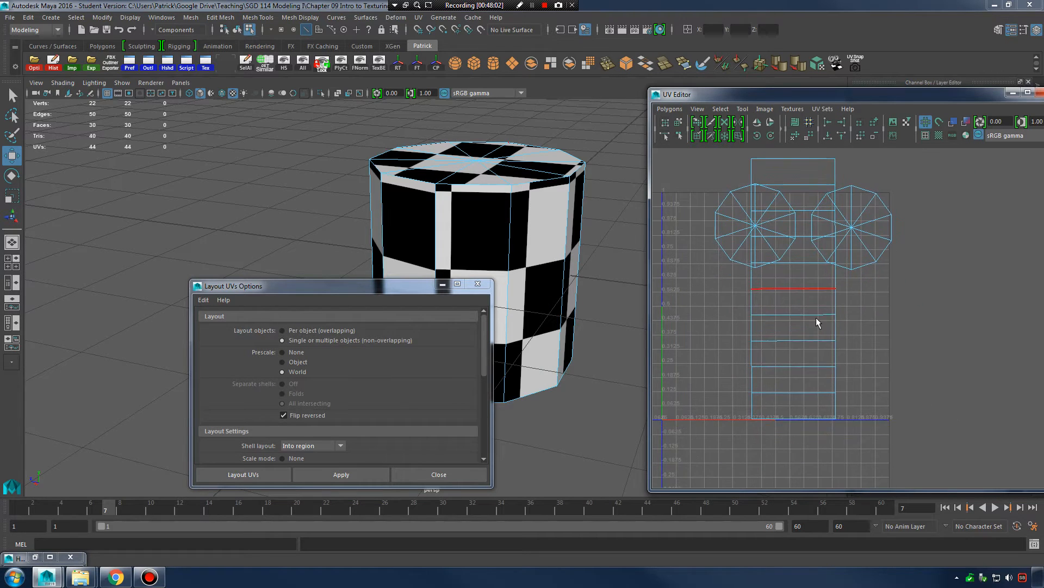
Move the sewn side shell away from the cap shells and rotate it 90 degrees clockwise so it lies horizontally.
right_click_drag(819, 314, 766, 299)
left_click(834, 317)
left_click(792, 315)
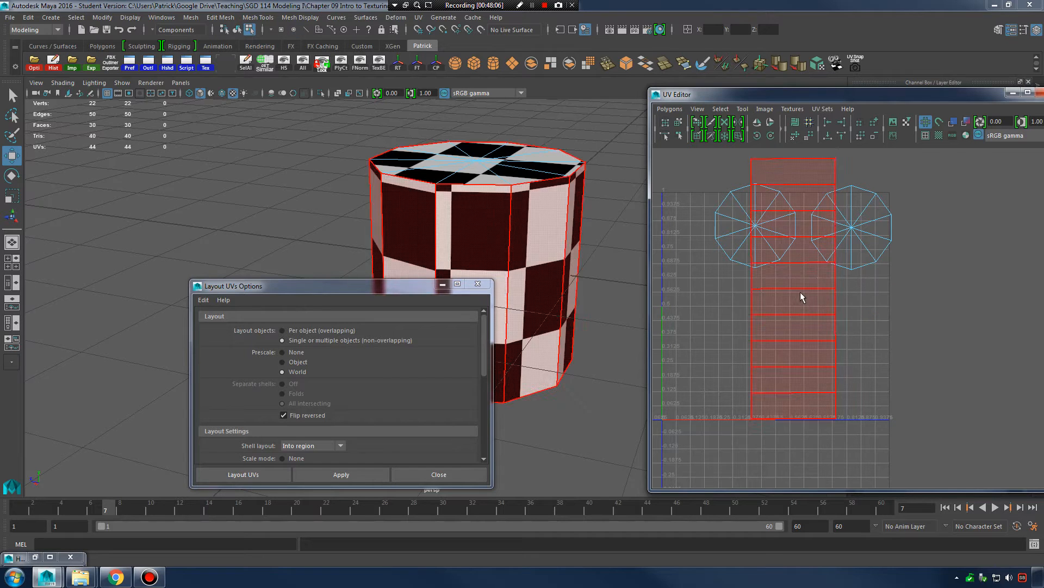
left_click(799, 290)
left_click_drag(796, 285, 670, 357)
middle_click_drag(682, 362, 767, 312, "alt")
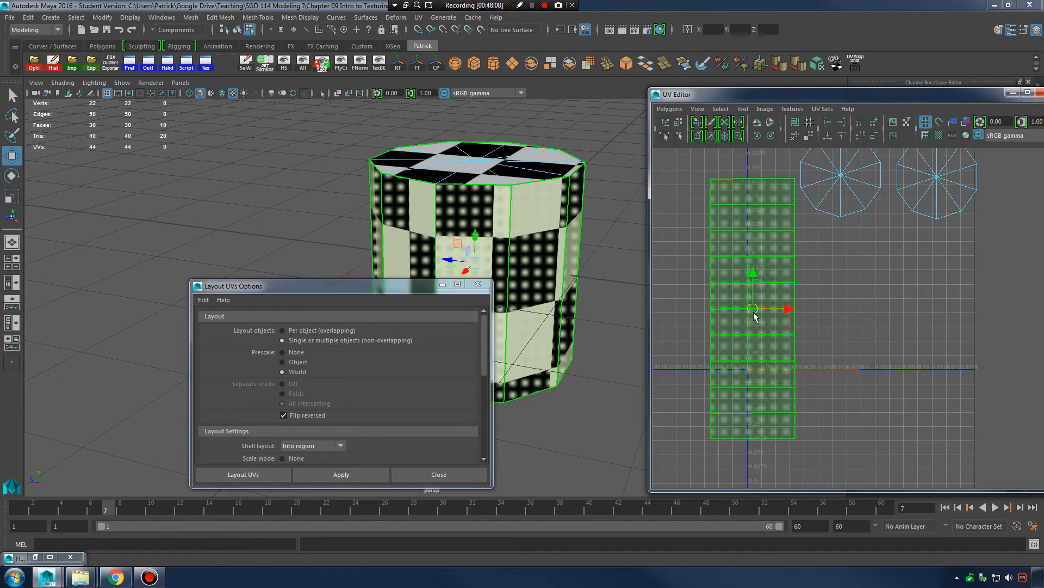
left_click_drag(754, 312, 732, 310)
left_click(772, 136)
left_click(771, 136)
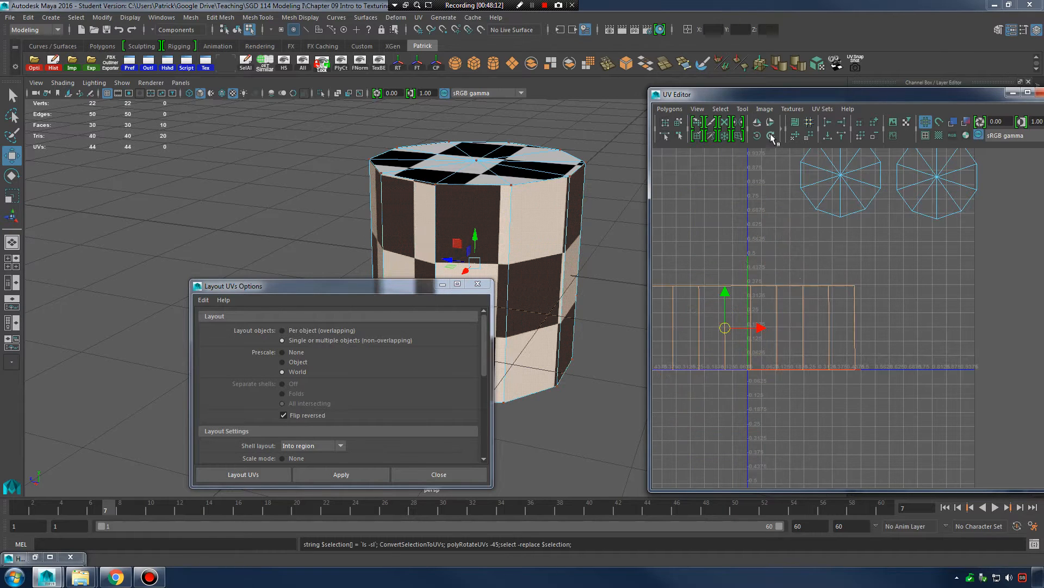
Move the horizontal side shell to the lower-left corner of the 0-1 UV square and scale it down to fit the square's width.
middle_click_drag(802, 299, 823, 298, "alt")
middle_click_drag(810, 244, 842, 236, "alt")
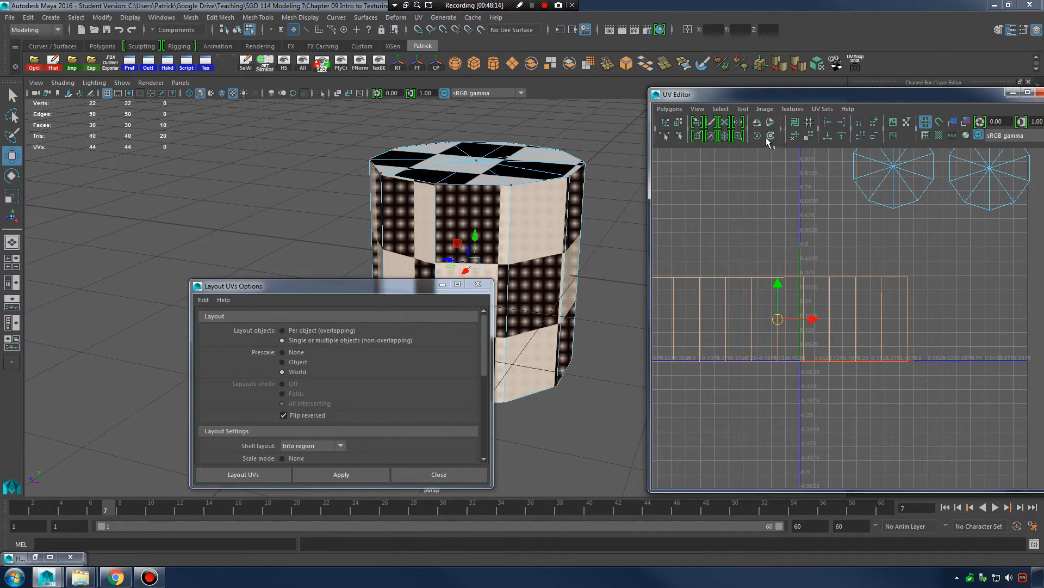
left_click(869, 309)
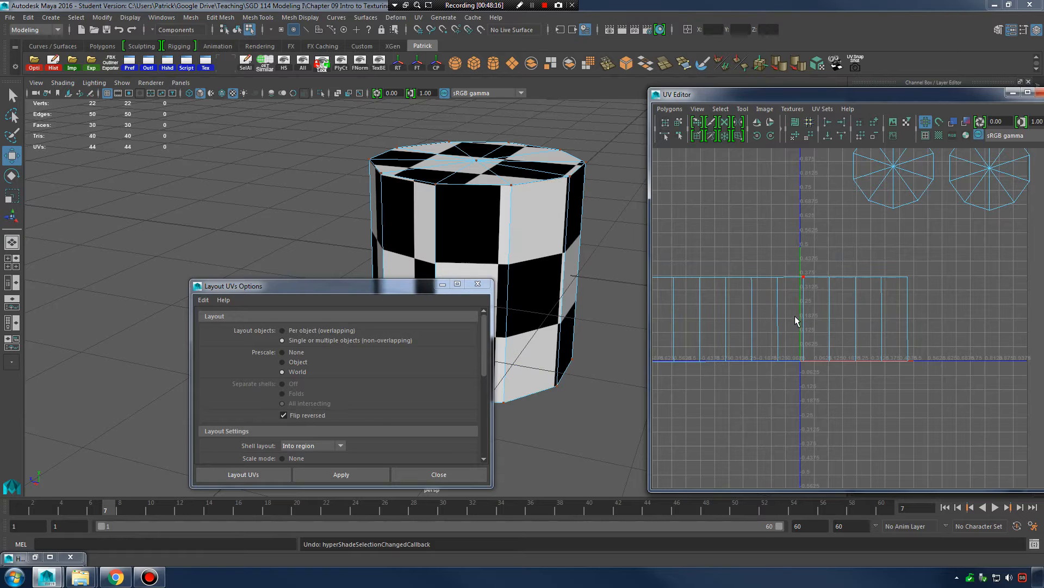
right_click_drag(794, 312, 779, 321)
left_click_drag(779, 321, 927, 322)
middle_click_drag(927, 323, 830, 325, "alt")
key("r")
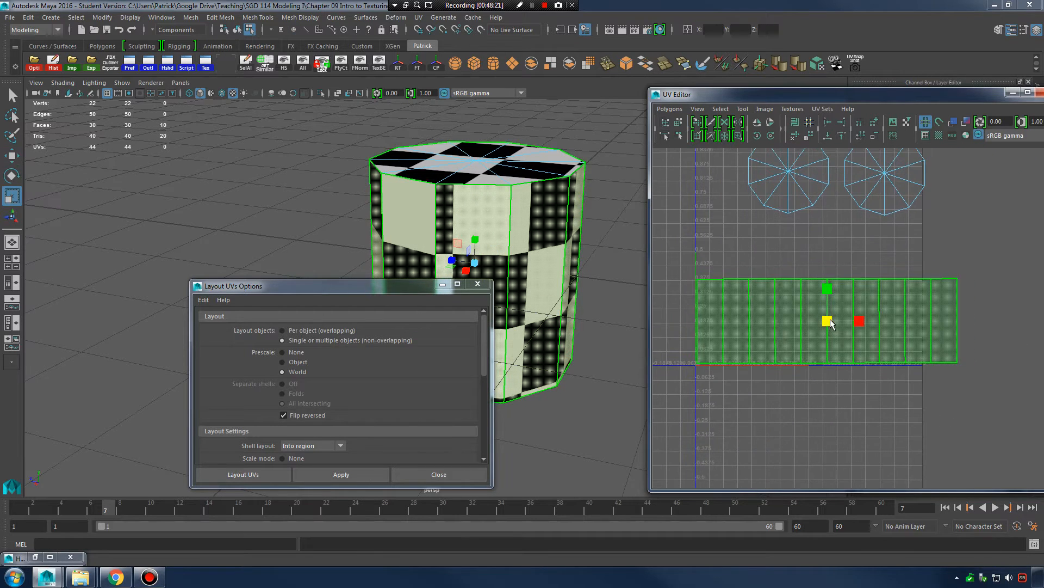
left_click_drag(829, 320, 802, 327)
Rotate the side shell very slightly so its long edges run parallel to the UV grid.
key("w")
scroll(795, 326, "up", 3)
middle_click_drag(792, 326, 915, 316, "alt")
scroll(916, 316, "up", 2)
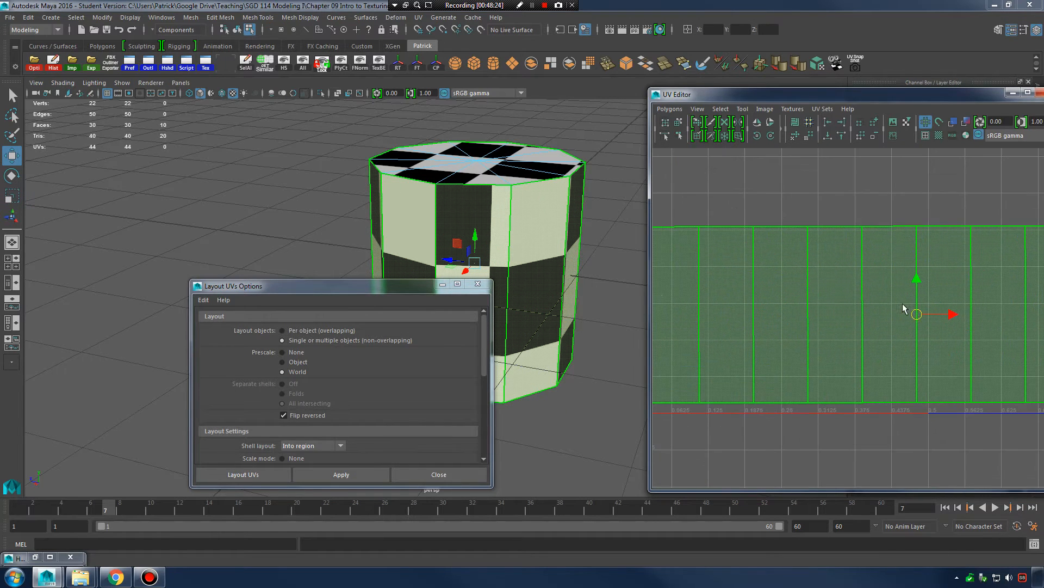
key("e")
left_click_drag(935, 291, 935, 285)
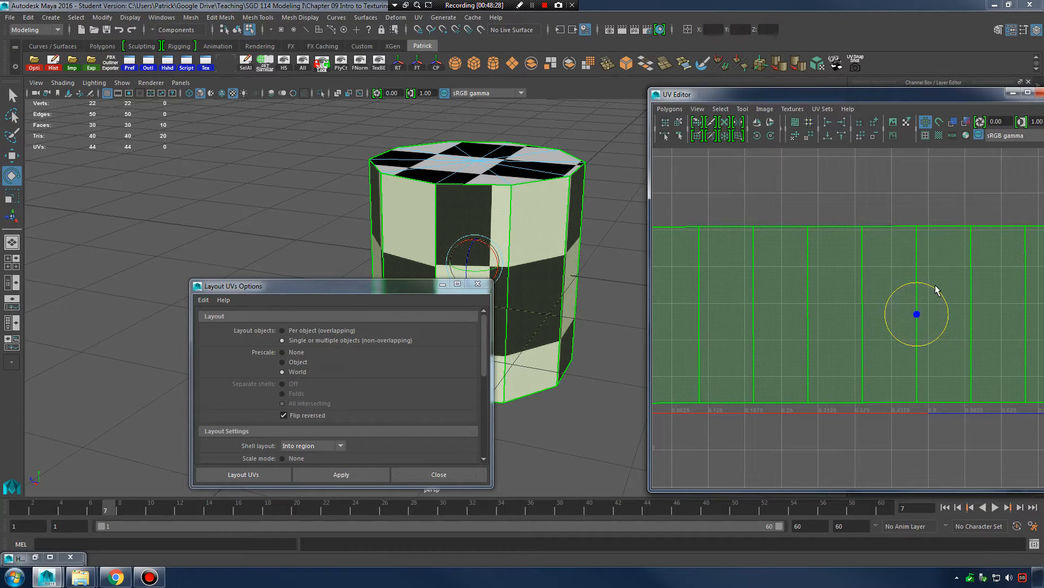
right_click_drag(912, 290, 682, 265, "alt")
middle_click_drag(948, 253, 863, 282, "alt")
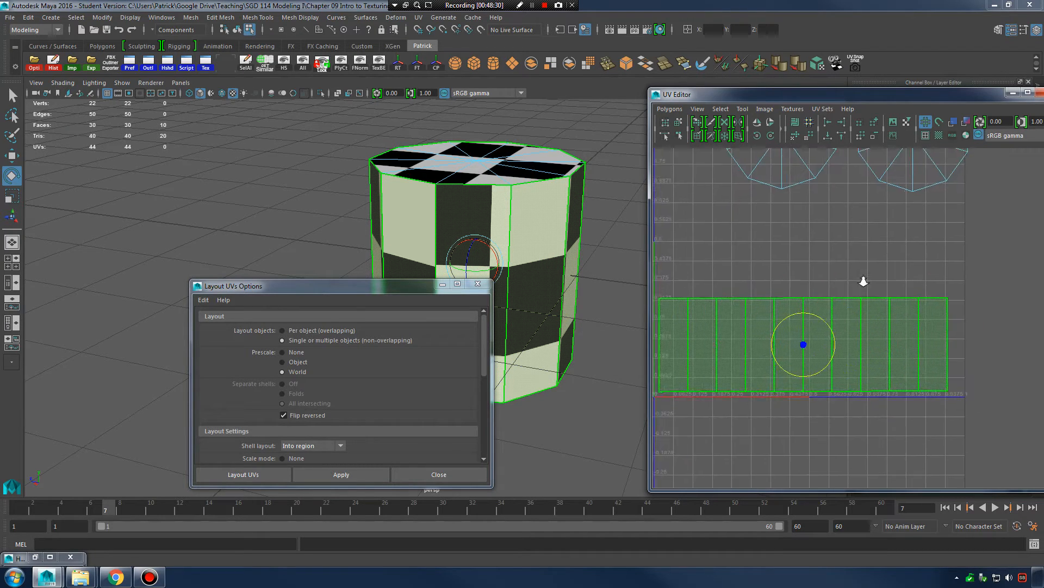
Move the two circular cap shells side by side directly above the side shell, inside the 0-1 UV square.
right_click_drag(863, 283, 778, 201, "alt")
middle_click_drag(778, 201, 800, 244, "alt")
left_click(825, 246)
key("w")
left_click_drag(836, 251, 800, 312)
left_click(919, 250)
left_click_drag(910, 258, 872, 316)
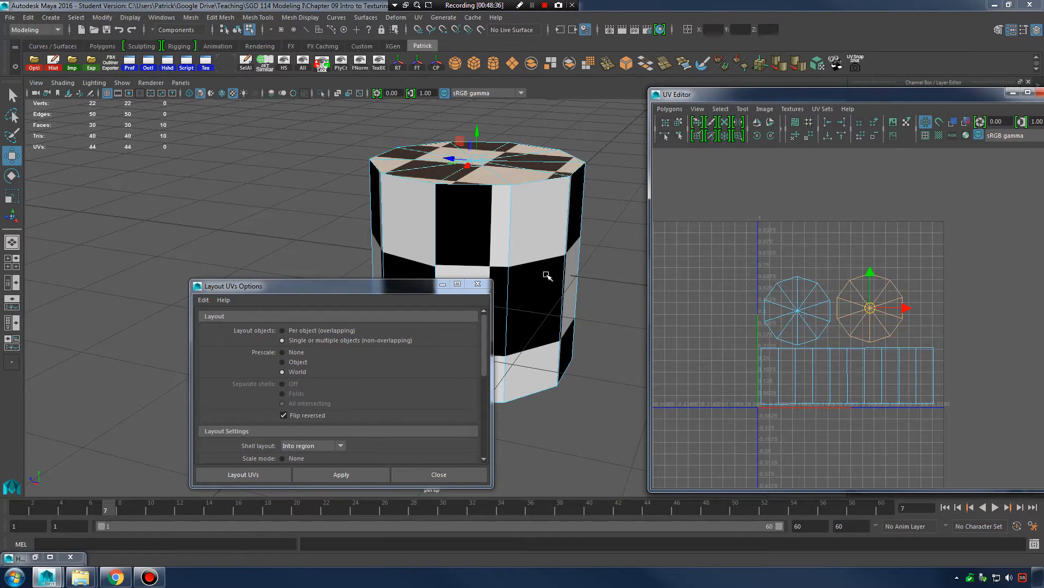
Minimize the Layout UVs options and switch the cylinder back to object mode.
left_click(457, 283)
left_click(995, 8)
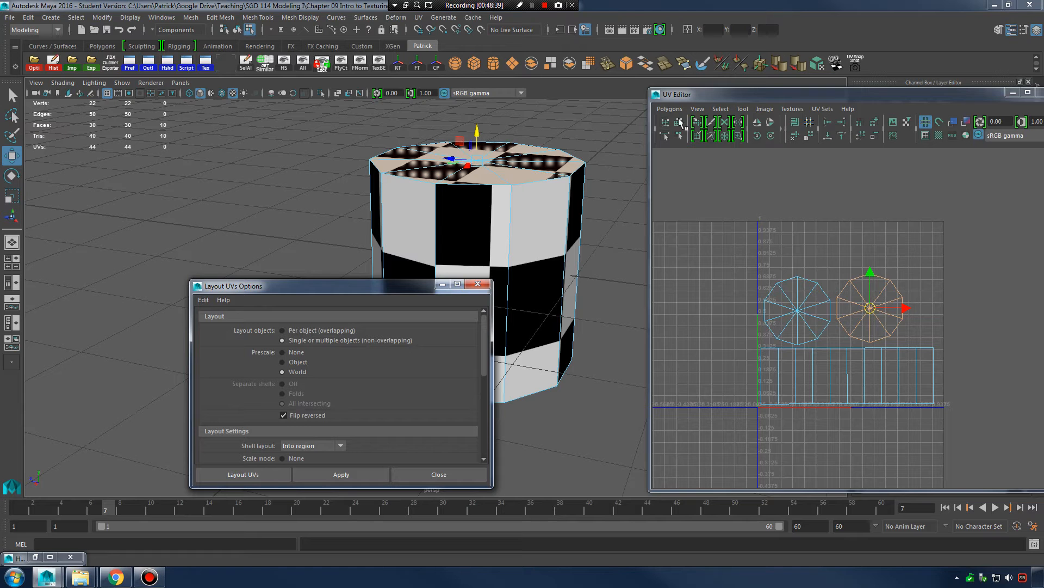
right_click_drag(478, 218, 543, 192)
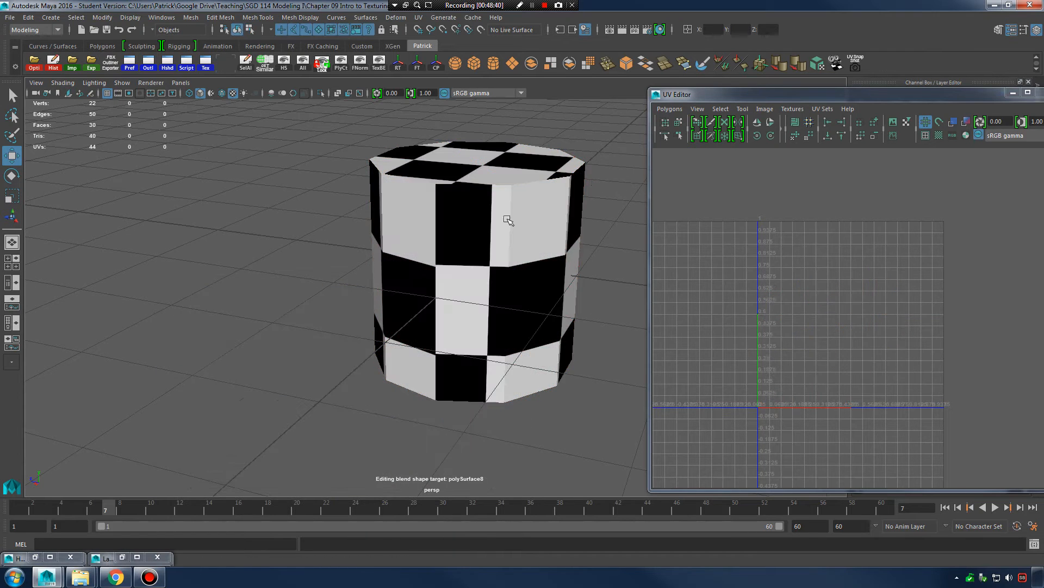
Examine the checker pattern around the cylinder's sides and cap for seams and distortion.
left_click_drag(506, 214, 428, 282, "alt")
left_click(428, 281)
left_click_drag(508, 274, 411, 282, "alt")
left_click_drag(506, 280, 499, 252, "alt")
left_click(597, 225)
right_click_drag(499, 252, 470, 265, "alt")
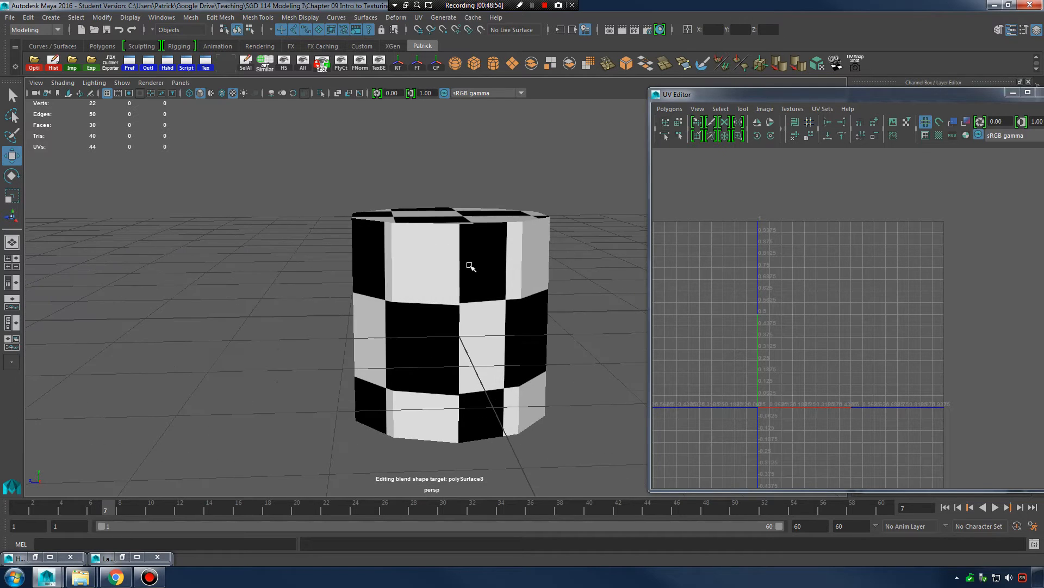
left_click_drag(470, 266, 537, 265, "alt")
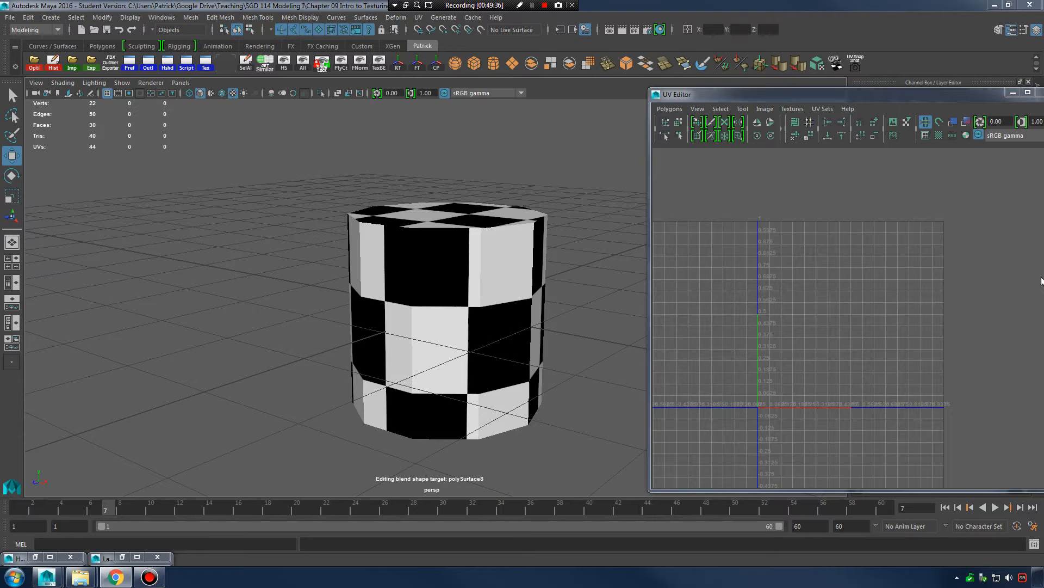
Close the UV Editor and delete the cylinder from the scene.
left_click_drag(941, 97, 662, 107)
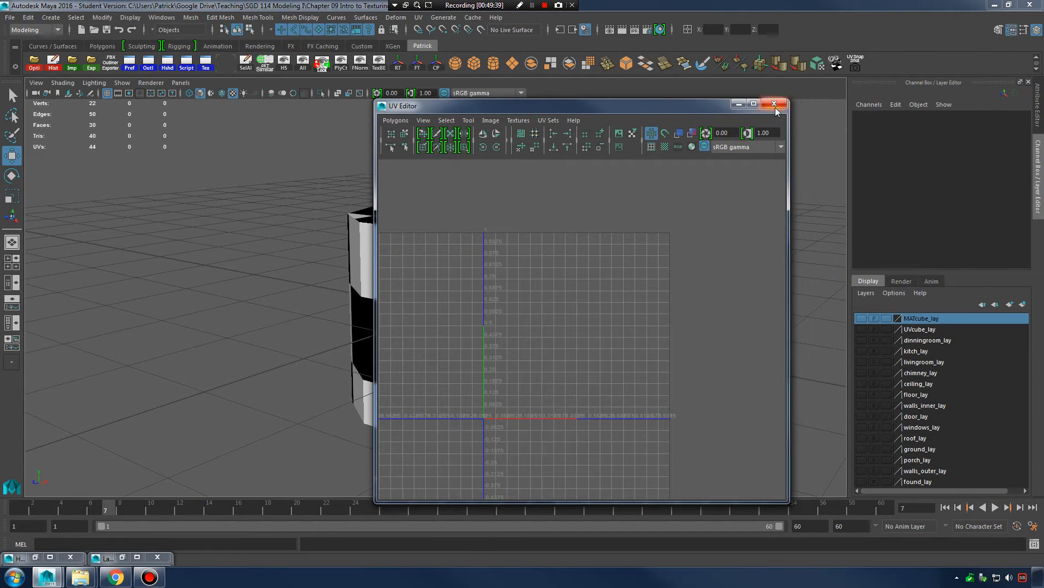
left_click(780, 106)
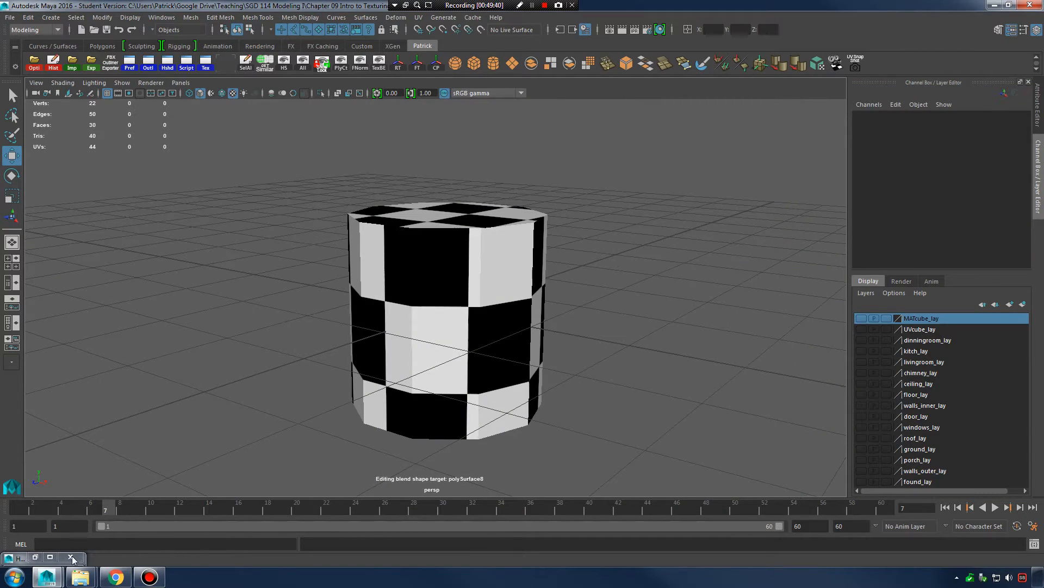
left_click(492, 309)
key("Delete")
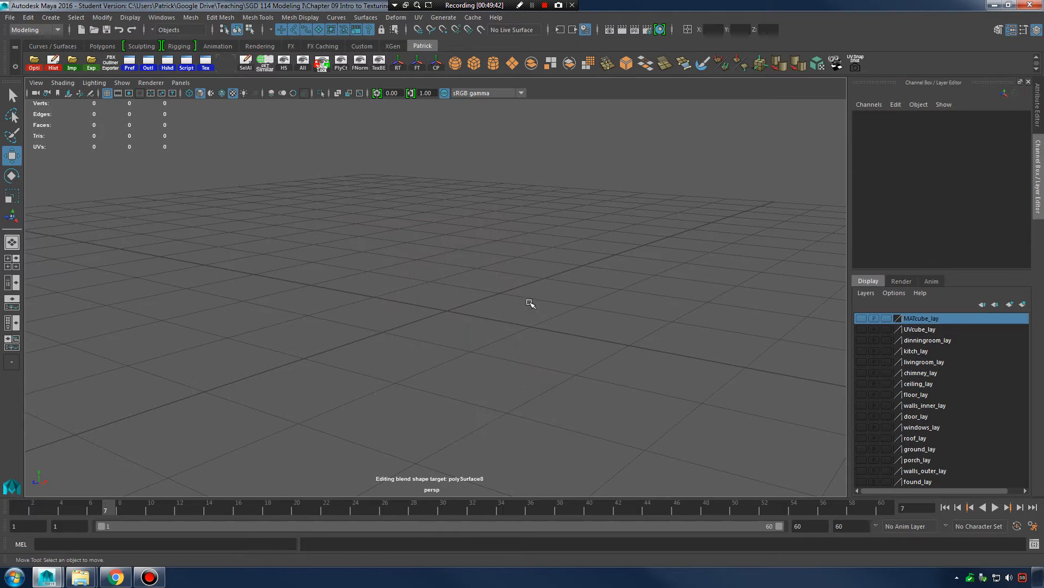
Show the walls_outer_lay layer and select the house's outer walls mesh.
right_click_drag(714, 301, 351, 307, "alt")
left_click_drag(459, 301, 539, 313, "alt")
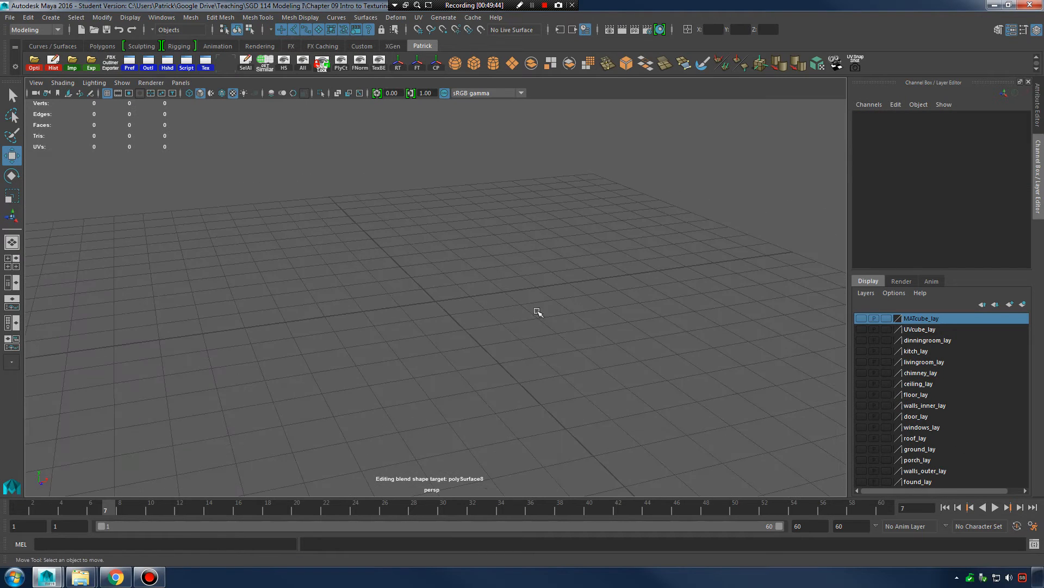
right_click_drag(598, 317, 602, 317, "alt")
mouse_move(602, 317)
left_mouse_down("alt")
mouse_move(517, 293)
mouse_move(548, 347)
mouse_move(560, 326)
mouse_move(567, 363)
mouse_move(567, 326)
mouse_move(597, 322)
left_mouse_up("alt")
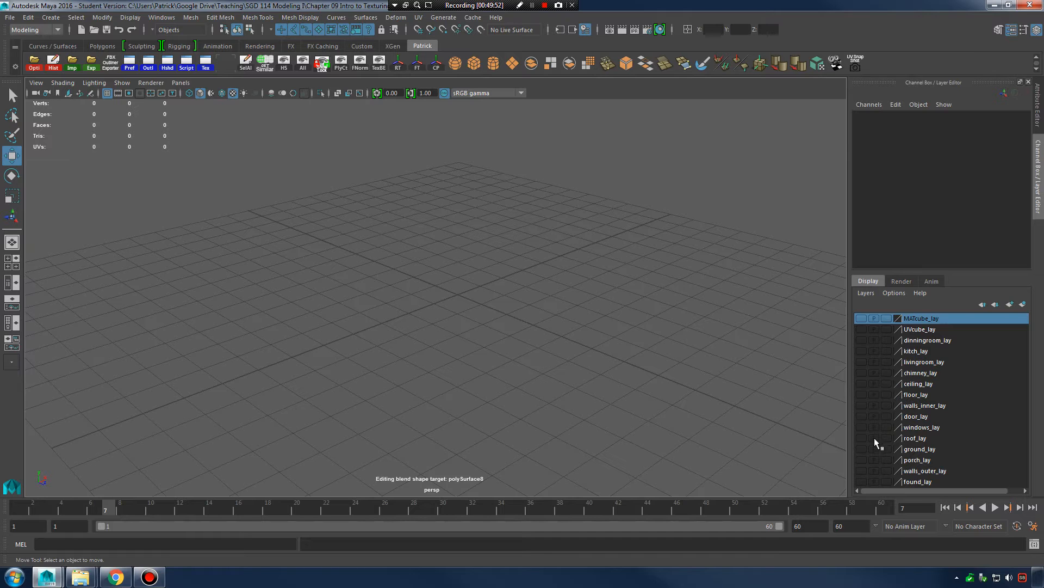
left_click(861, 471)
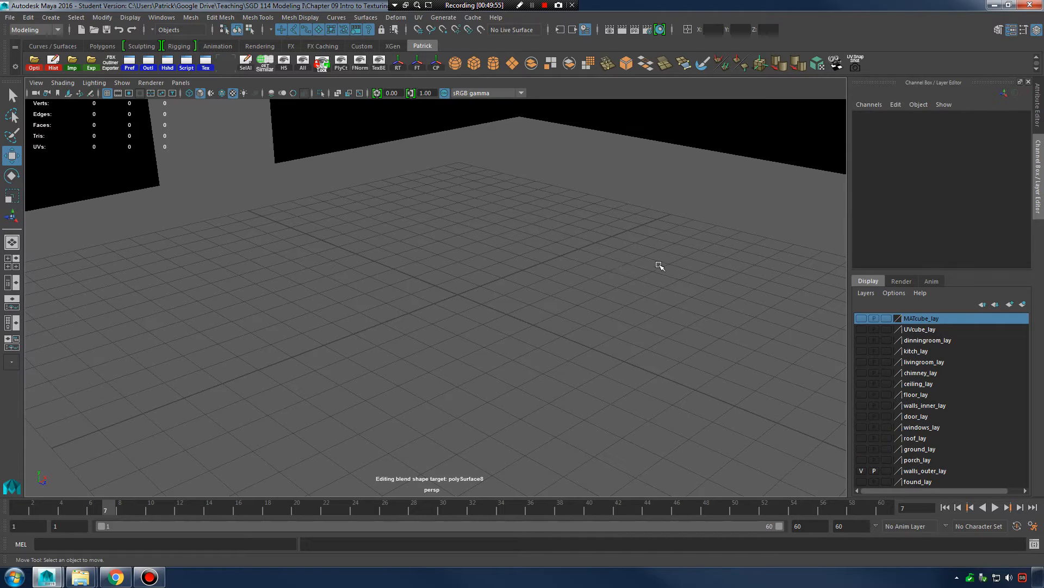
right_click_drag(660, 266, 366, 268, "alt")
left_click_drag(366, 267, 495, 296, "alt")
middle_click_drag(495, 296, 495, 306, "alt")
left_click_drag(495, 306, 450, 315, "alt")
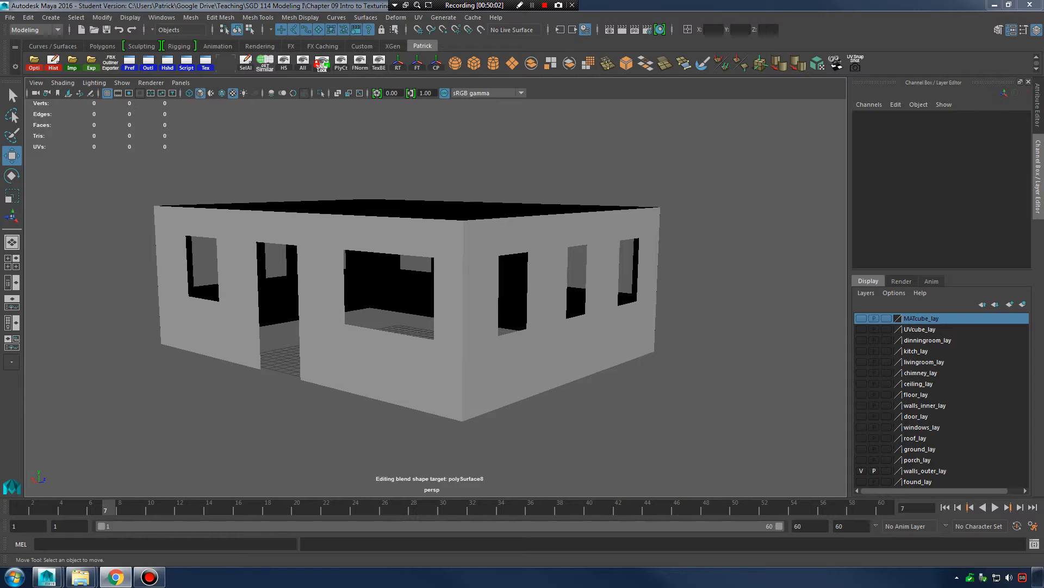
left_click(473, 363)
left_click_drag(367, 375, 406, 367, "alt")
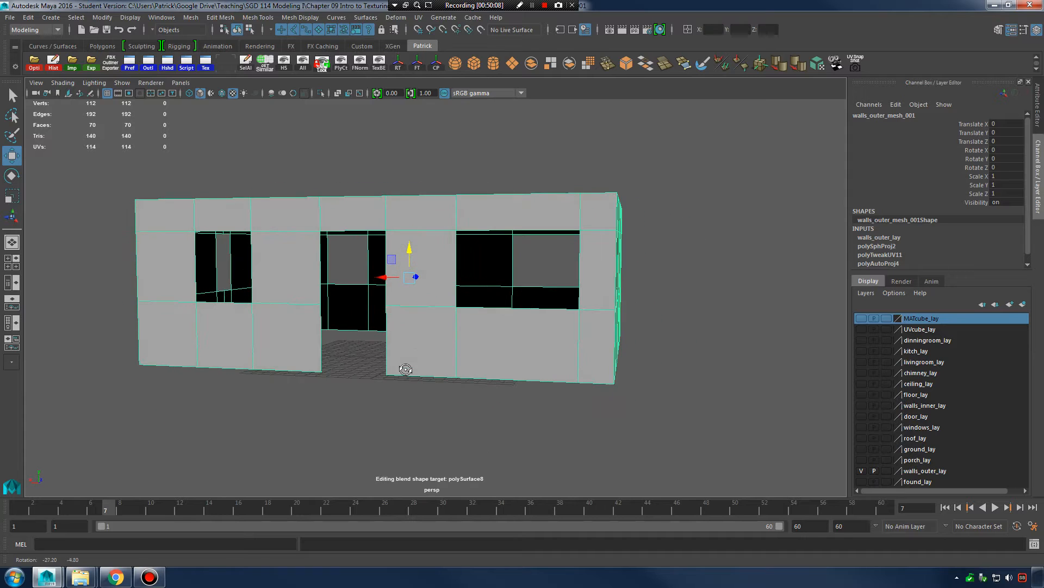
Open the UV Editor for the outer walls mesh, place it beside the house, and examine the walls' UV layout.
left_click(206, 67)
left_click(774, 104)
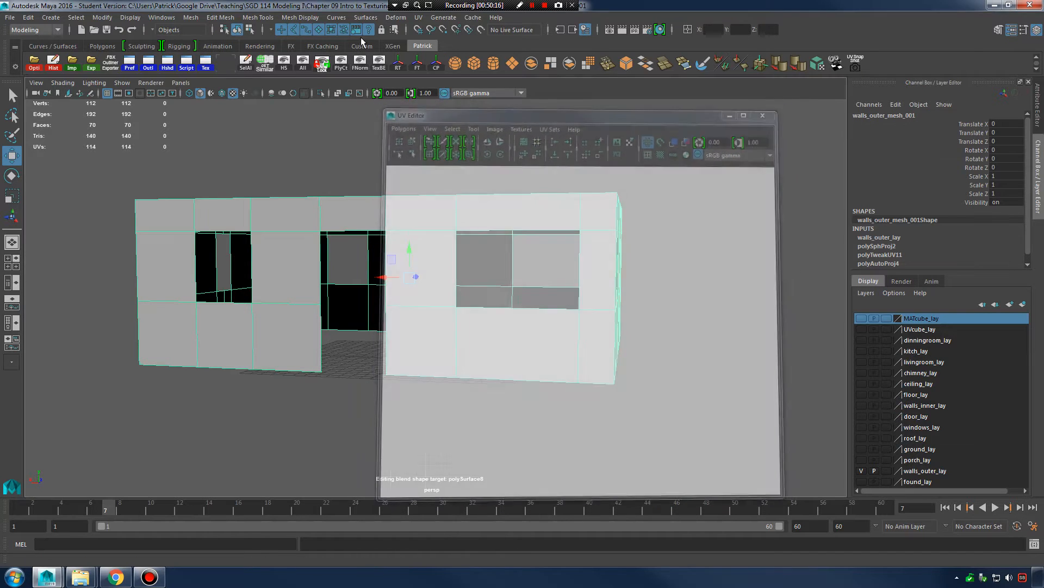
left_click(161, 17)
mouse_move(195, 82)
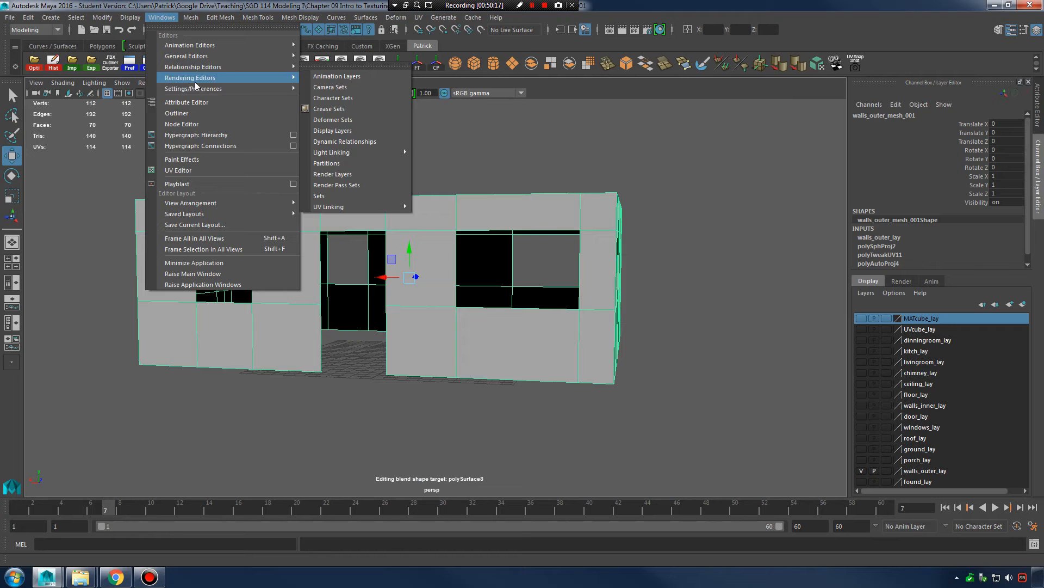
left_click(202, 171)
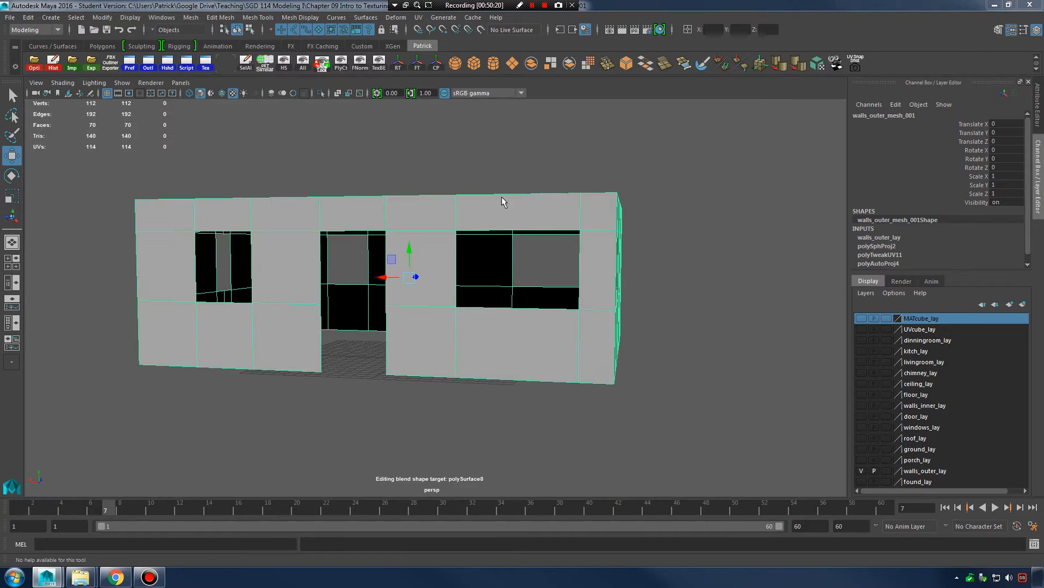
left_click_drag(801, 117, 807, 111)
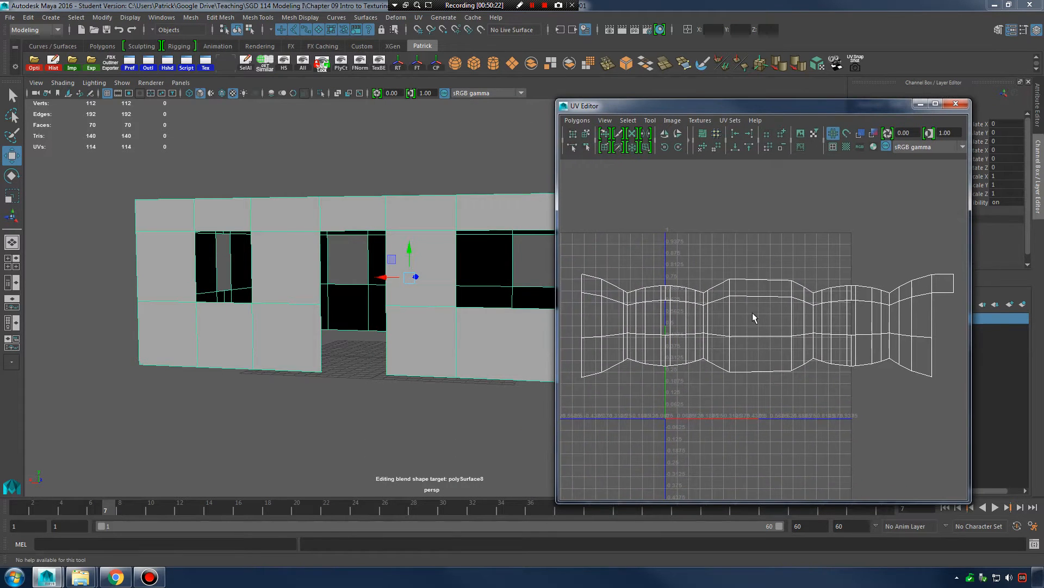
right_click_drag(753, 314, 706, 309, "alt")
middle_click_drag(730, 328, 746, 318, "alt")
scroll(745, 319, "up", 4)
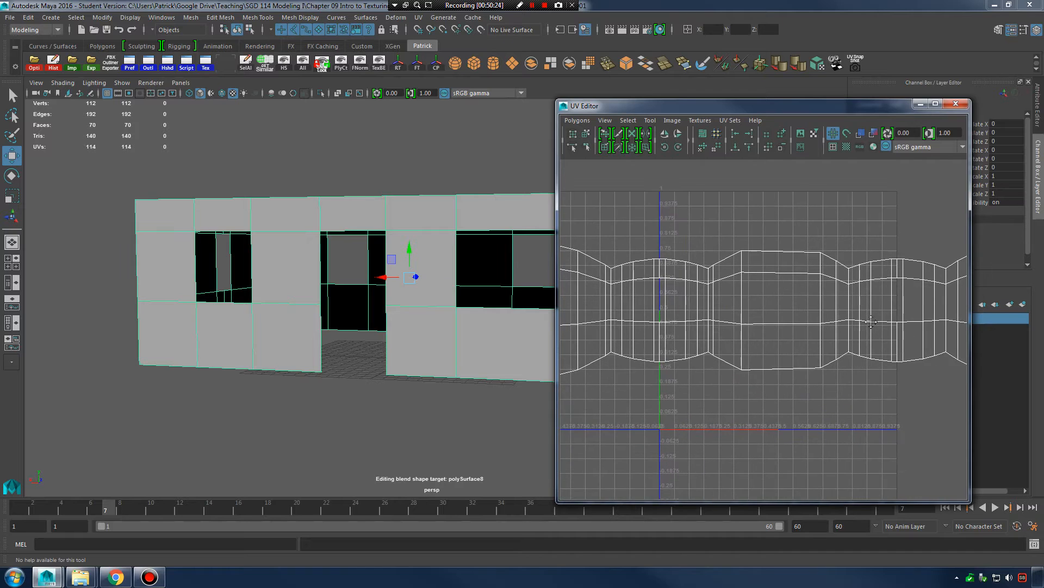
middle_click_drag(676, 294, 695, 296, "alt")
left_click_drag(484, 261, 414, 273, "alt")
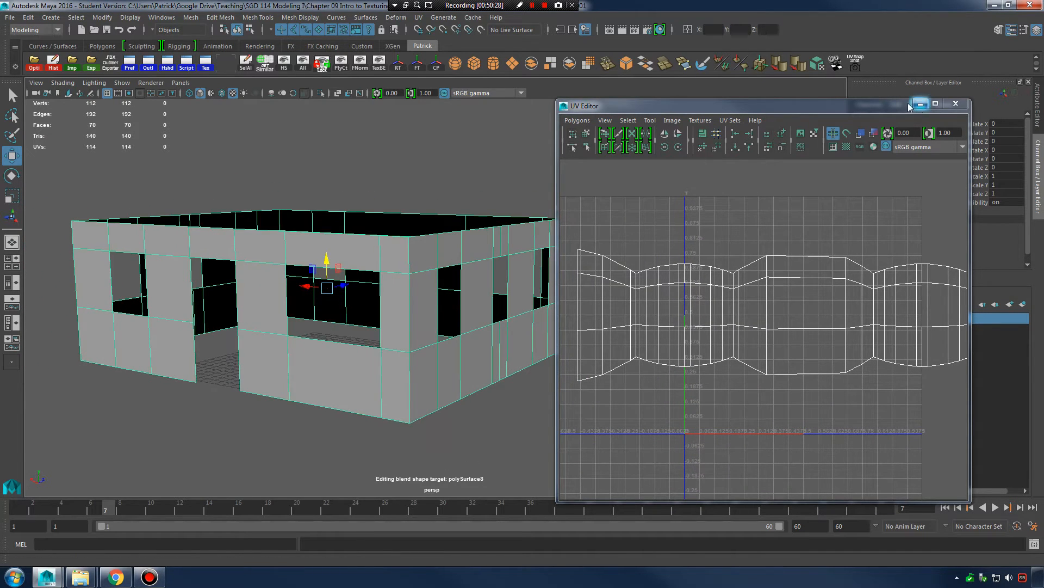
Apply an automatic UV projection to all faces of the outer walls mesh.
left_click_drag(890, 103, 916, 95)
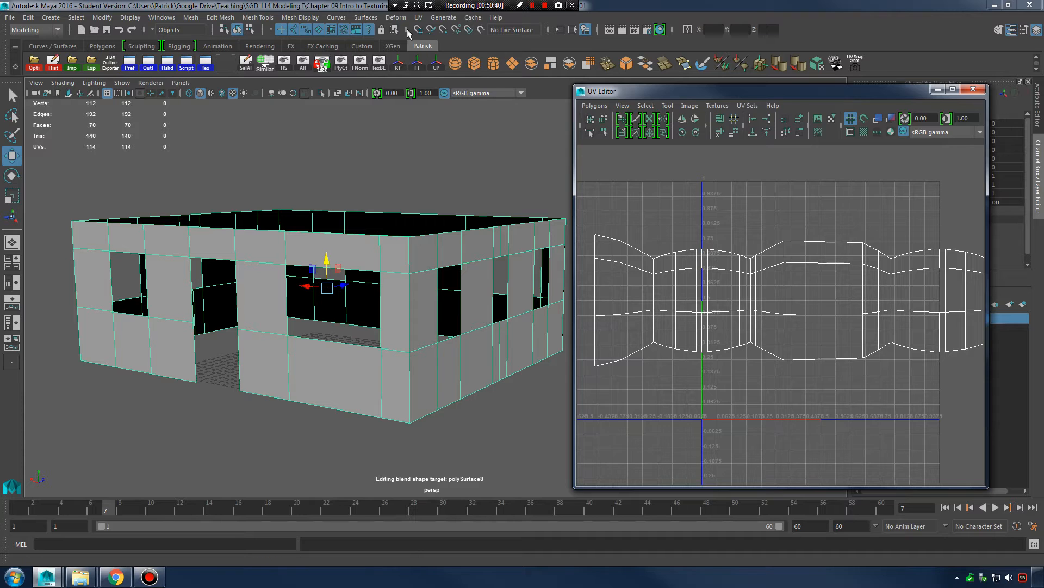
right_click_drag(387, 259, 387, 289)
left_click_drag(58, 177, 631, 491)
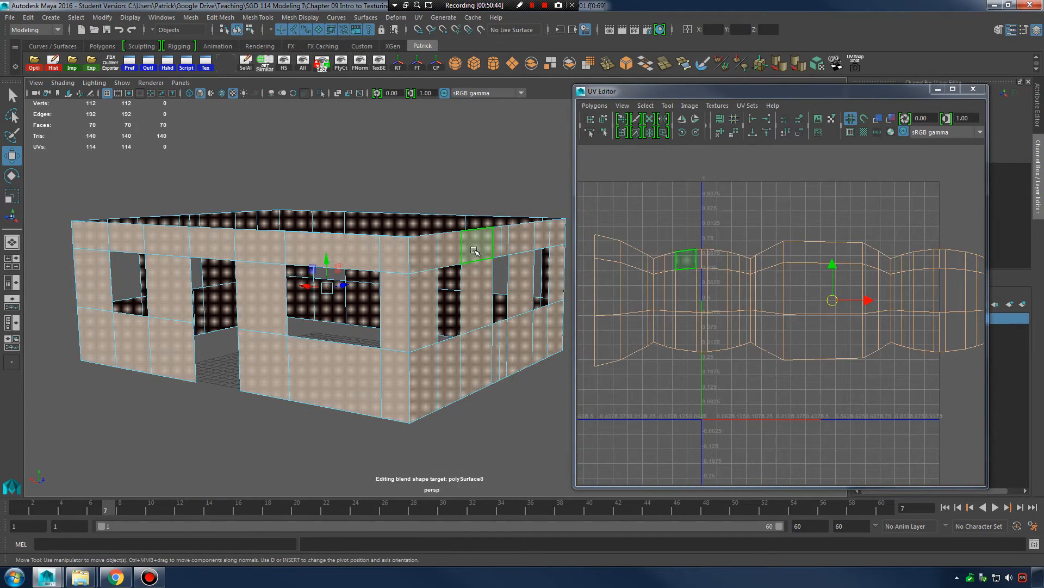
left_click(419, 17)
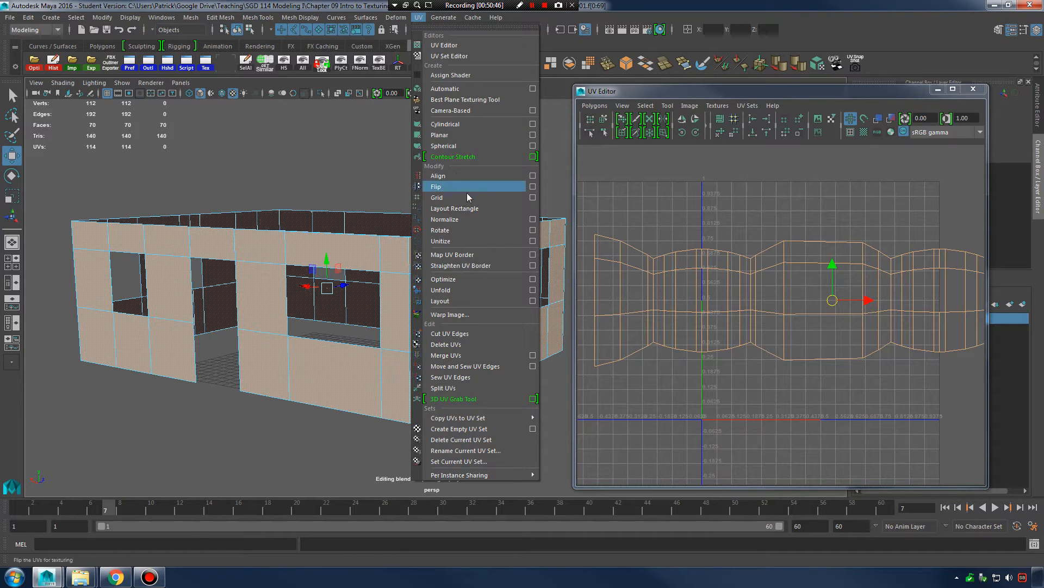
left_click(465, 89)
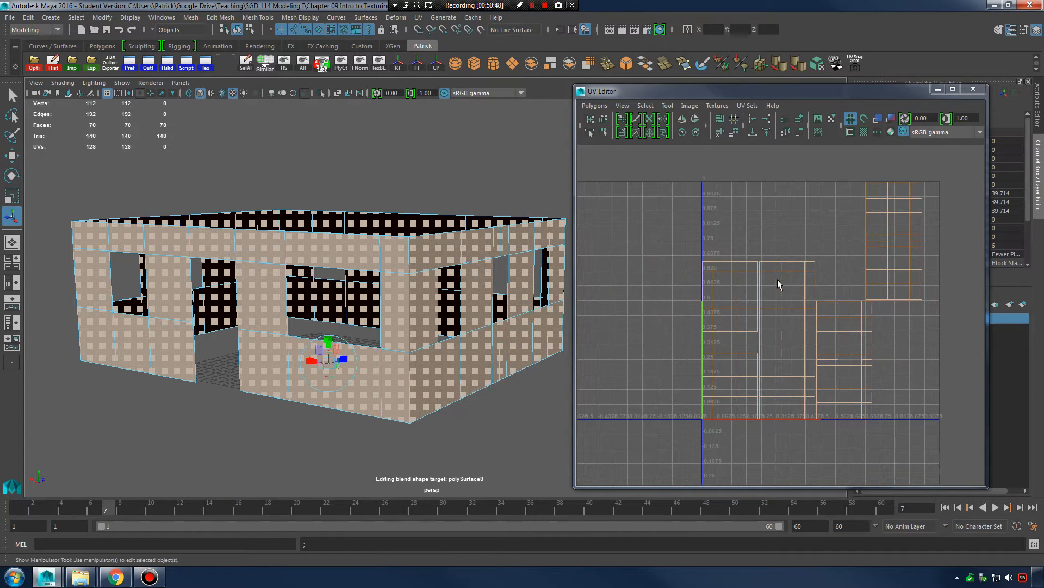
Select each wall's shell in the UV Editor and spread the four shells out side by side.
right_click_drag(778, 279, 730, 269)
left_click(739, 275)
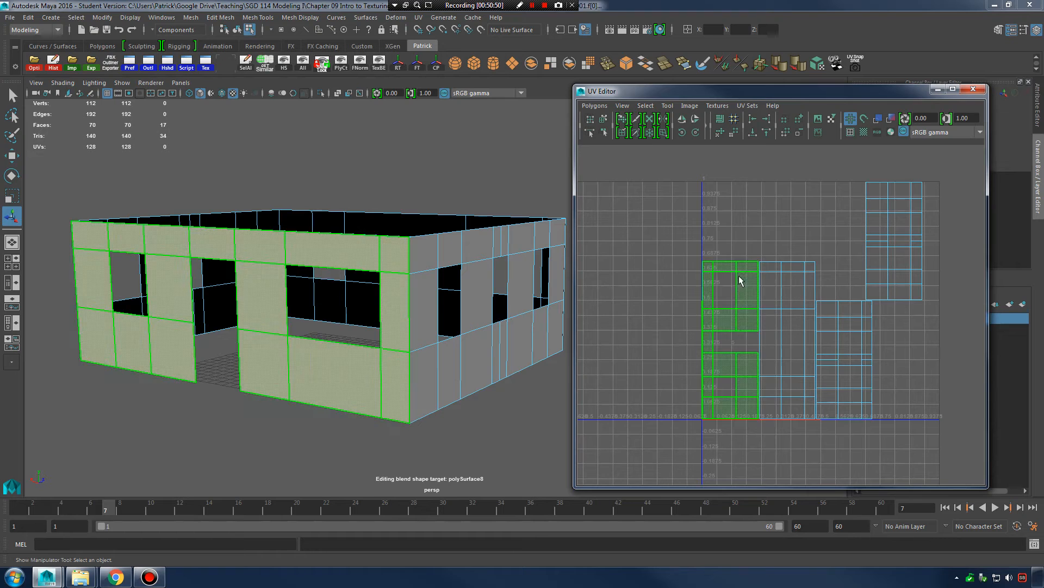
key("w")
left_click_drag(719, 349, 638, 321)
left_click(783, 333)
left_click_drag(783, 334, 747, 314)
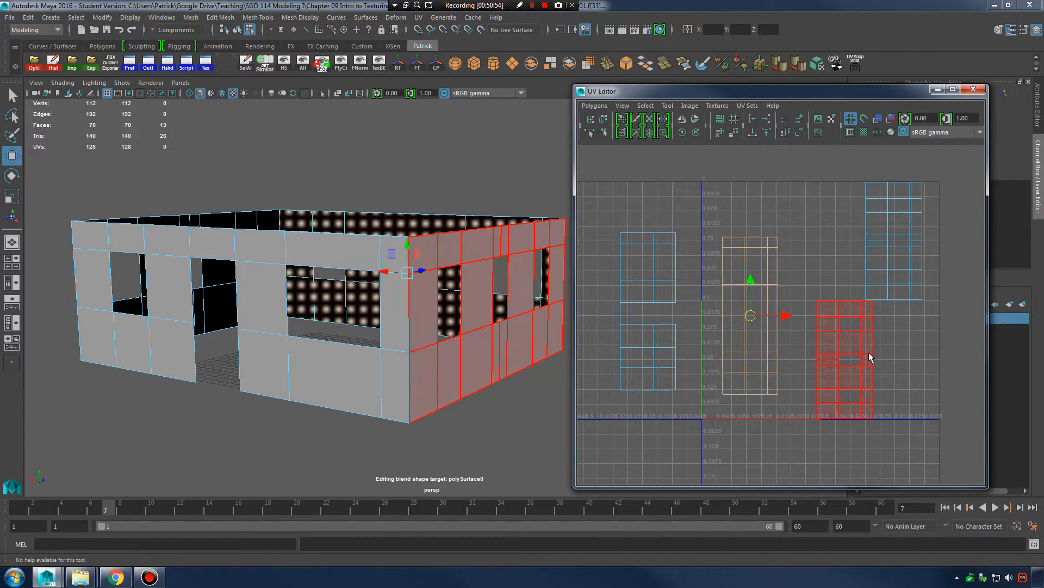
left_click(870, 357)
left_click_drag(870, 357, 851, 306)
left_click(895, 262)
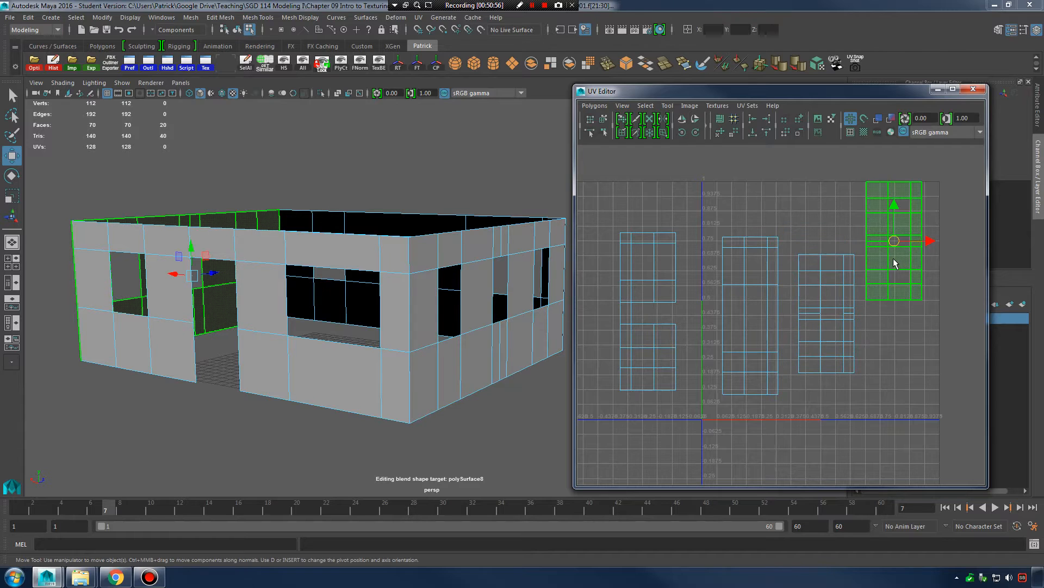
left_click_drag(894, 263, 897, 316)
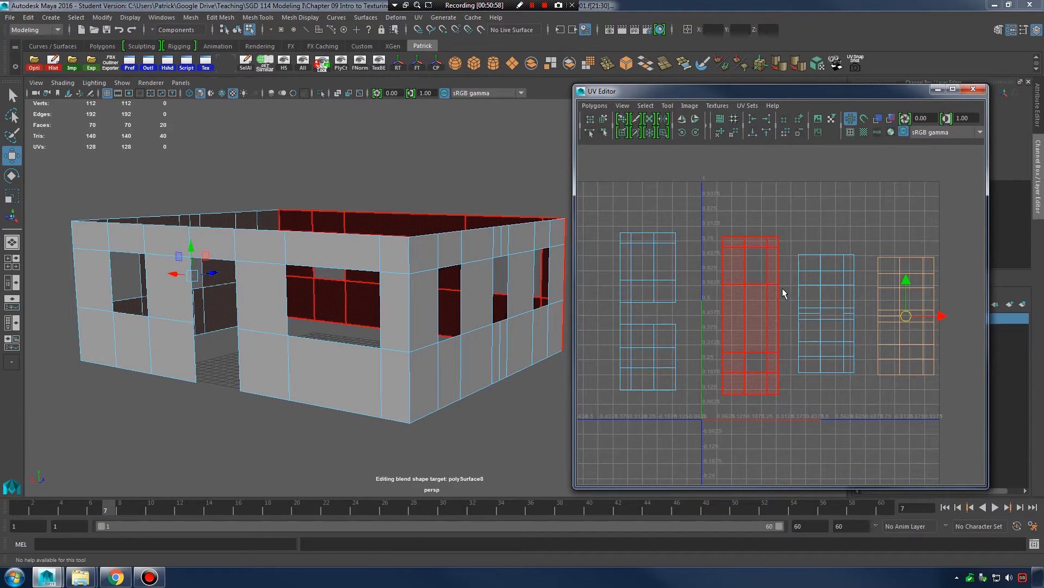
Stack the front wall's shell on the back wall's shell, and overlap these with both side walls' shells.
left_click(658, 281)
left_click_drag(647, 312, 749, 317)
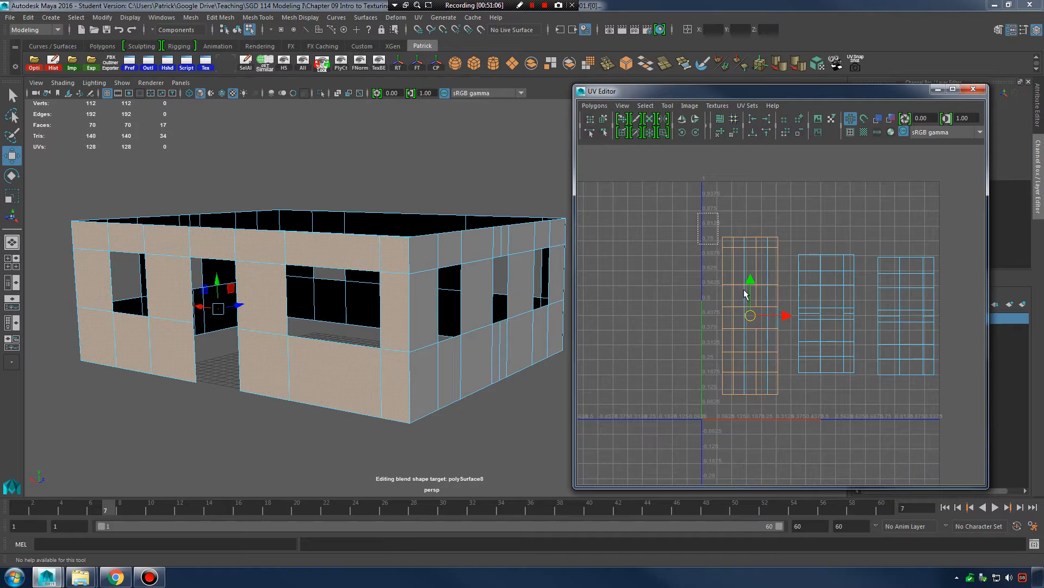
left_click(751, 311)
left_click_drag(754, 316, 828, 317)
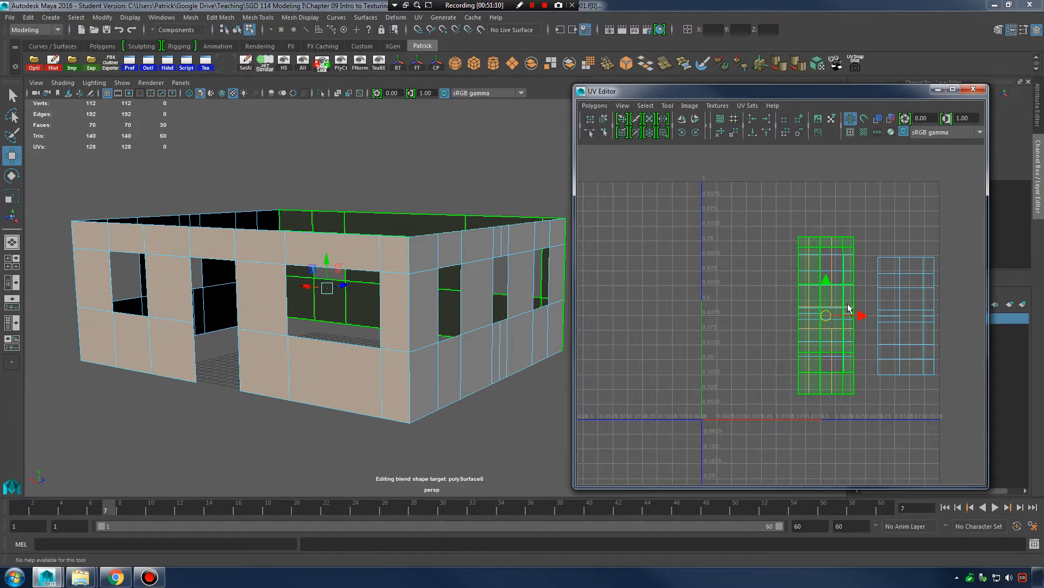
left_click(910, 318)
left_click_drag(907, 316, 830, 319)
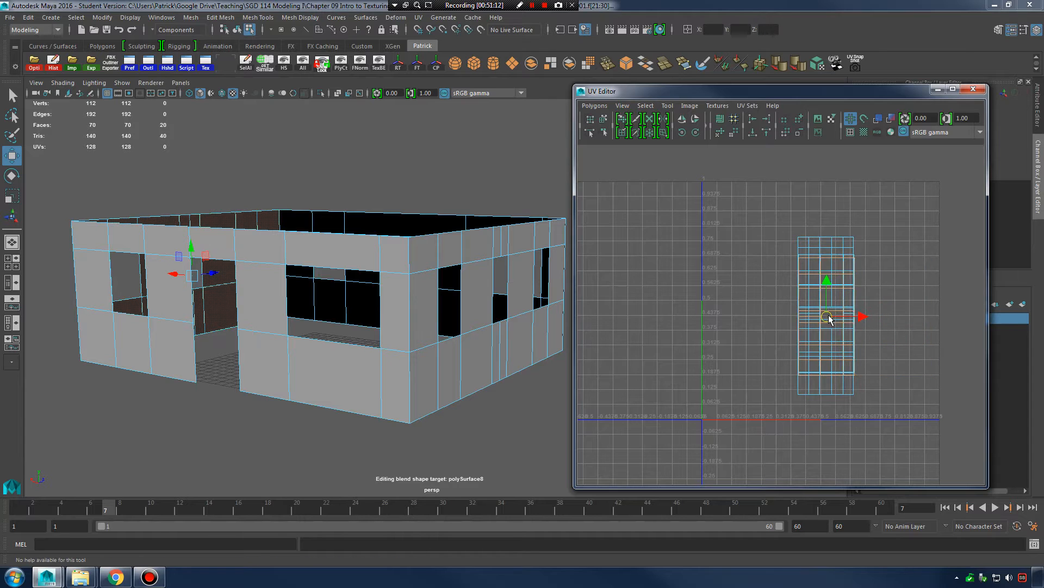
Undo the stacking moves of the wall shells.
left_click(846, 285)
key("ctrl+z")
key("ctrl+z")
key("ctrl+z")
key("ctrl+z")
key("ctrl+z")
key("ctrl+z")
key("ctrl+z")
key("ctrl+z")
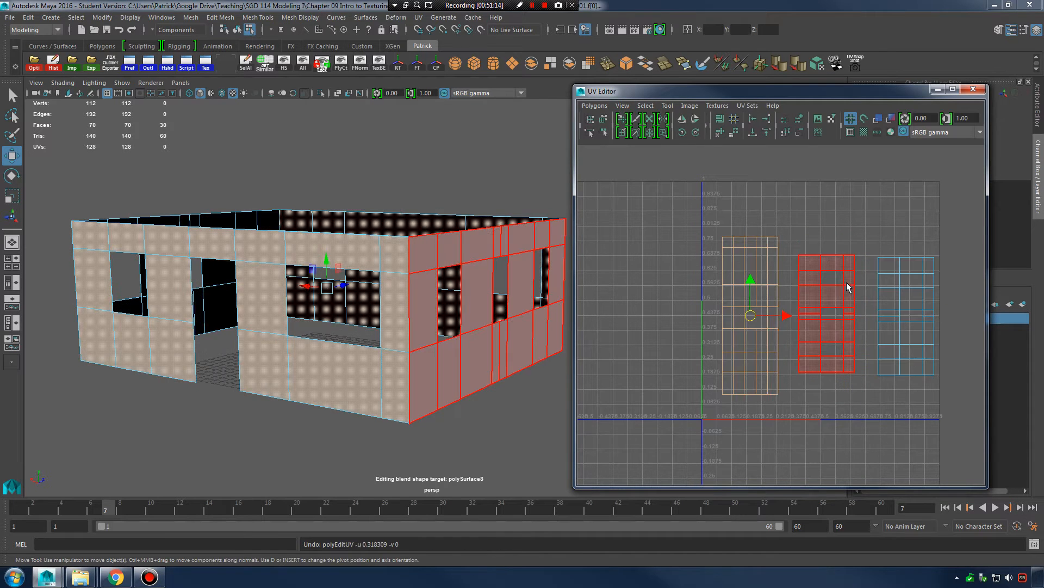
Move all four wall shells together, and try snapping them to the grid with Retain component spacing off.
left_click_drag(609, 198, 984, 408)
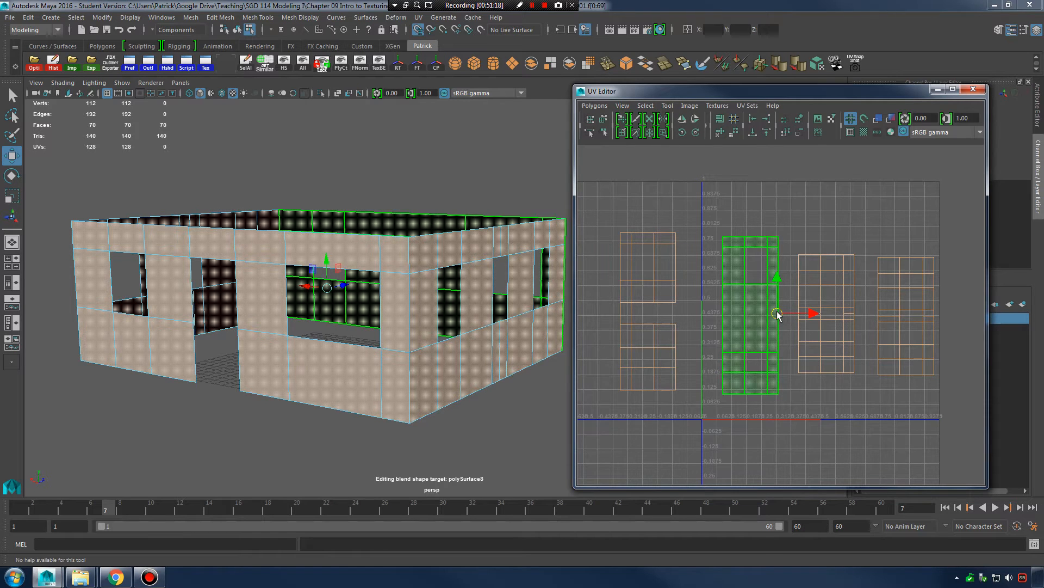
left_click_drag(786, 319, 808, 287)
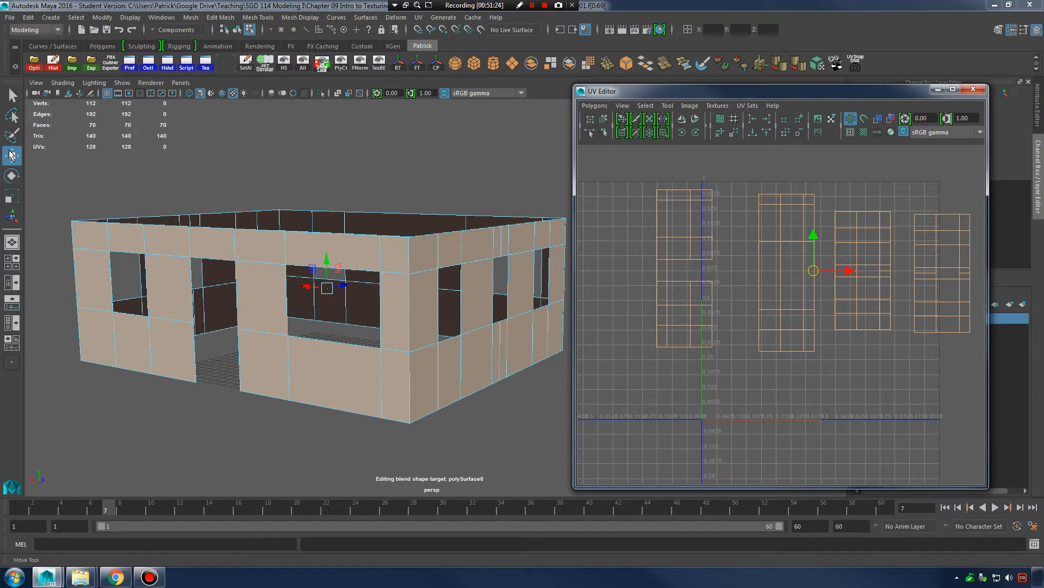
double_click(13, 156)
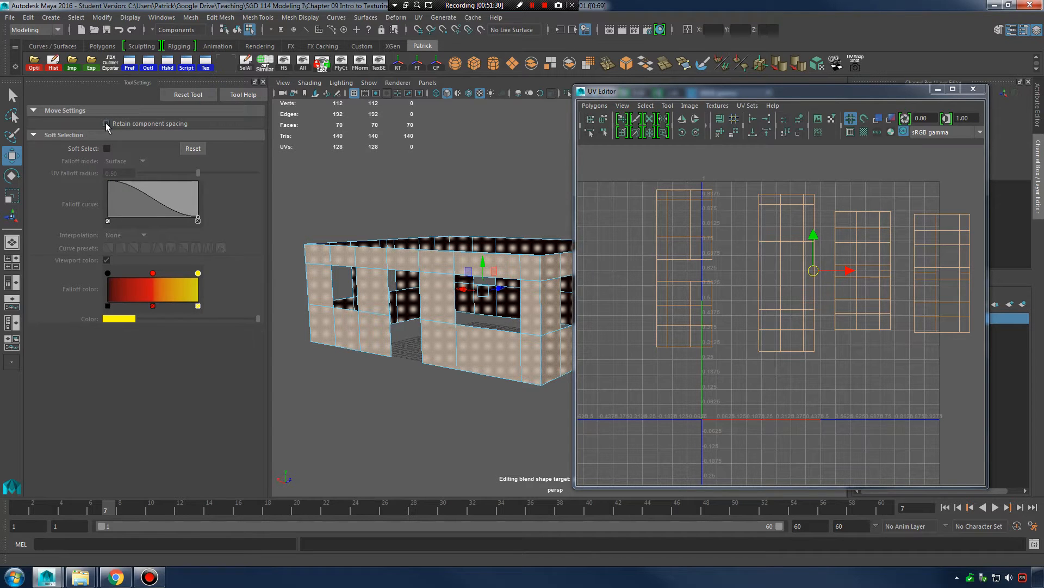
key("x")
left_click_drag(814, 271, 798, 279)
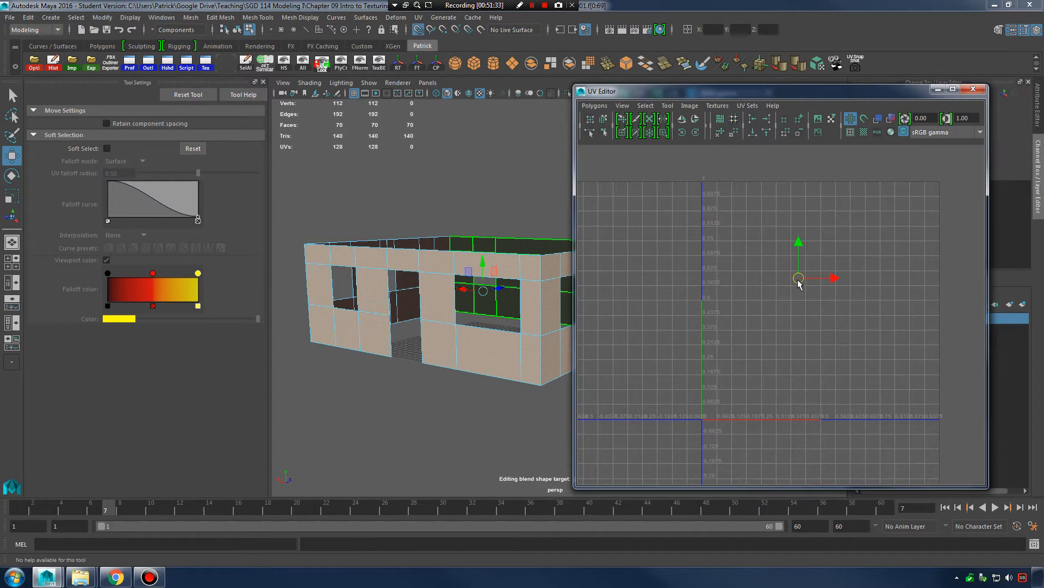
key("ctrl+z")
Reselect the four wall shells one by one and retry the grid snap without component spacing retained.
scroll(737, 292, "up", 3)
right_click_drag(832, 243, 779, 228)
scroll(756, 231, "down", 3)
left_click(674, 240)
left_click(804, 268, "shift")
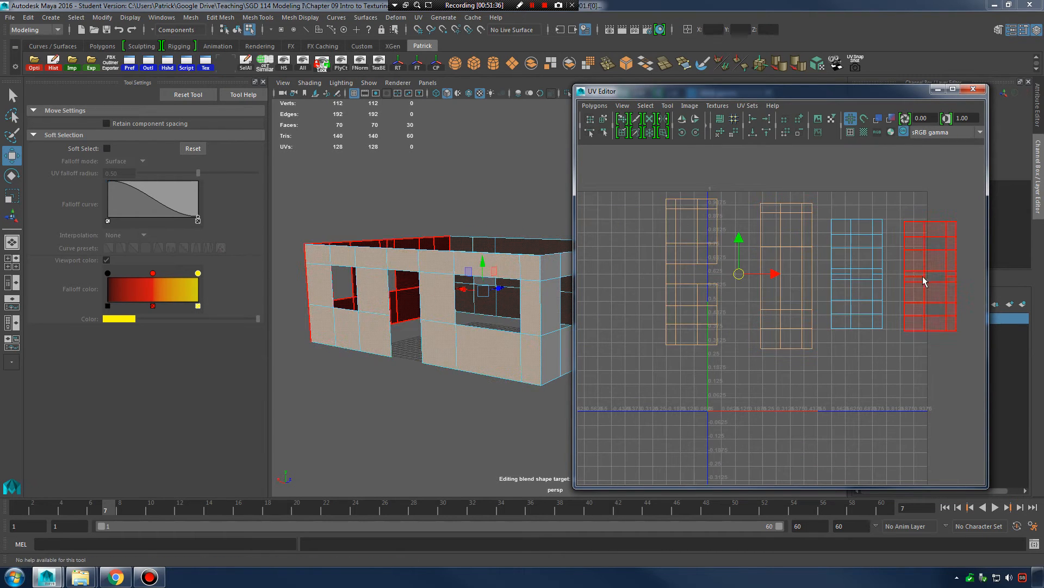
left_click(845, 267, "shift")
left_click(925, 257, "shift")
key("x")
left_click_drag(811, 273, 800, 281)
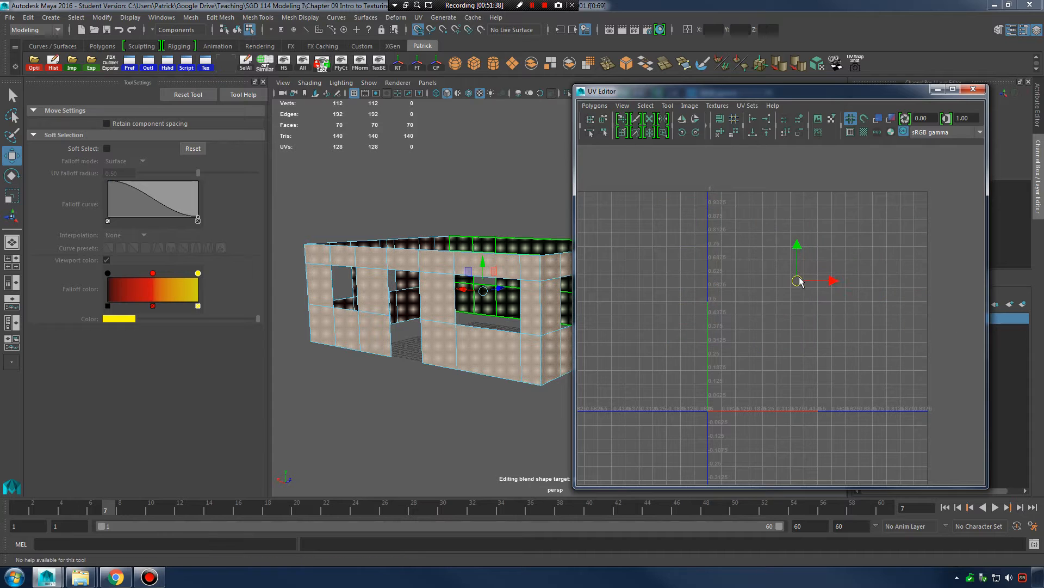
key("ctrl+z")
Try snapping only the front wall's shell to the grid, and try stacking it on the neighboring wall shells.
right_click_drag(706, 246, 671, 228)
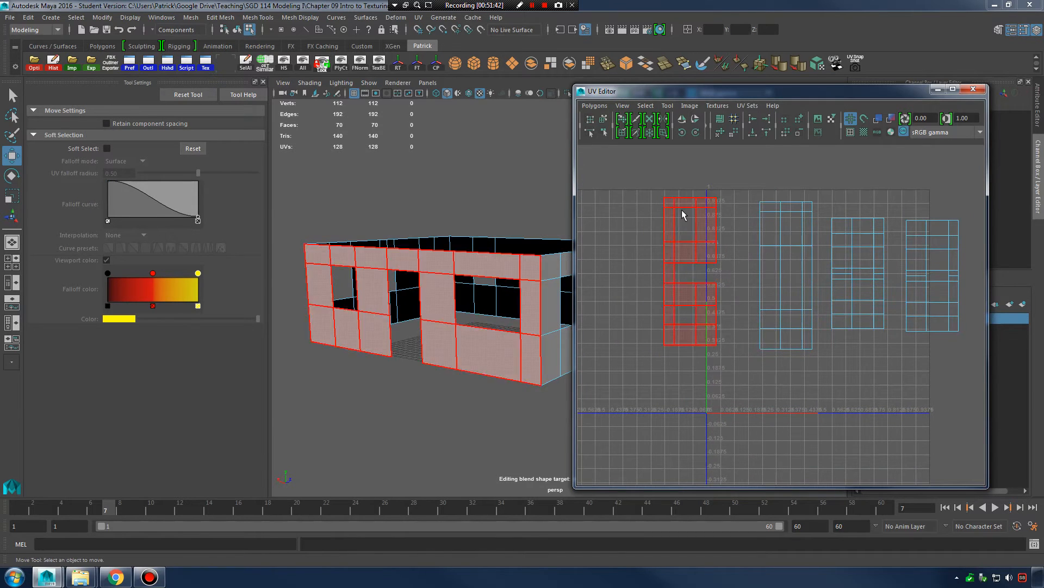
left_click(701, 243)
left_click_drag(691, 272, 732, 263)
key("ctrl+z")
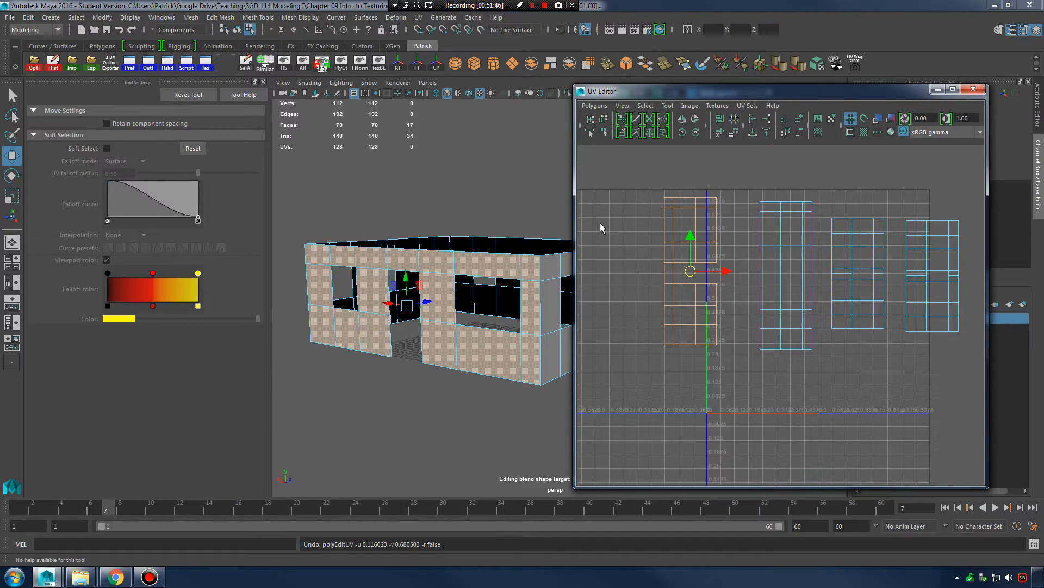
left_click_drag(696, 276, 848, 278)
key("ctrl+z")
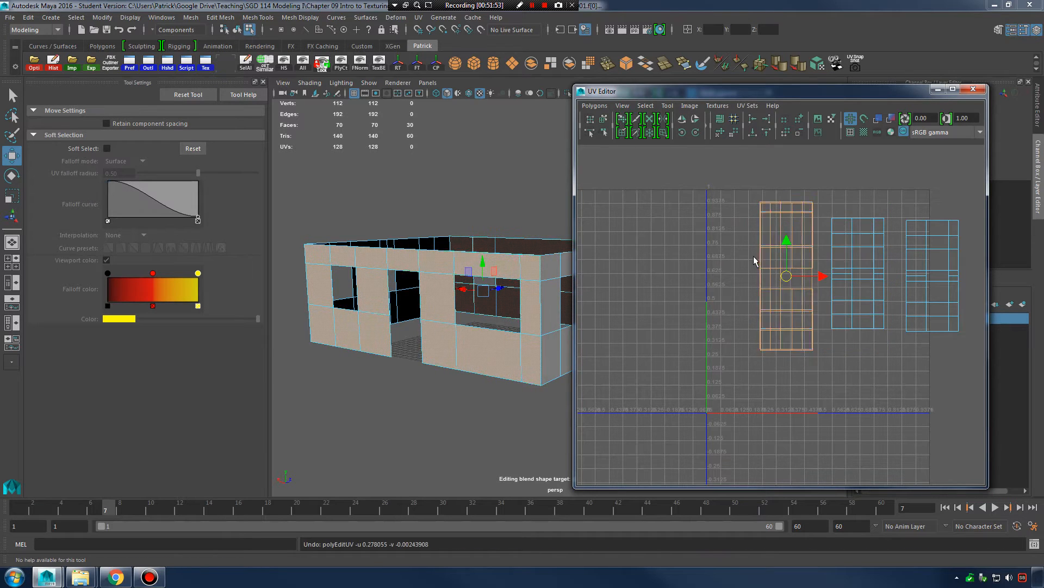
Undo the shell moves back to the original automatic projection layout.
key("ctrl+z")
key("ctrl+z")
key("ctrl+z")
key("ctrl+z")
key("ctrl+z")
key("ctrl+z")
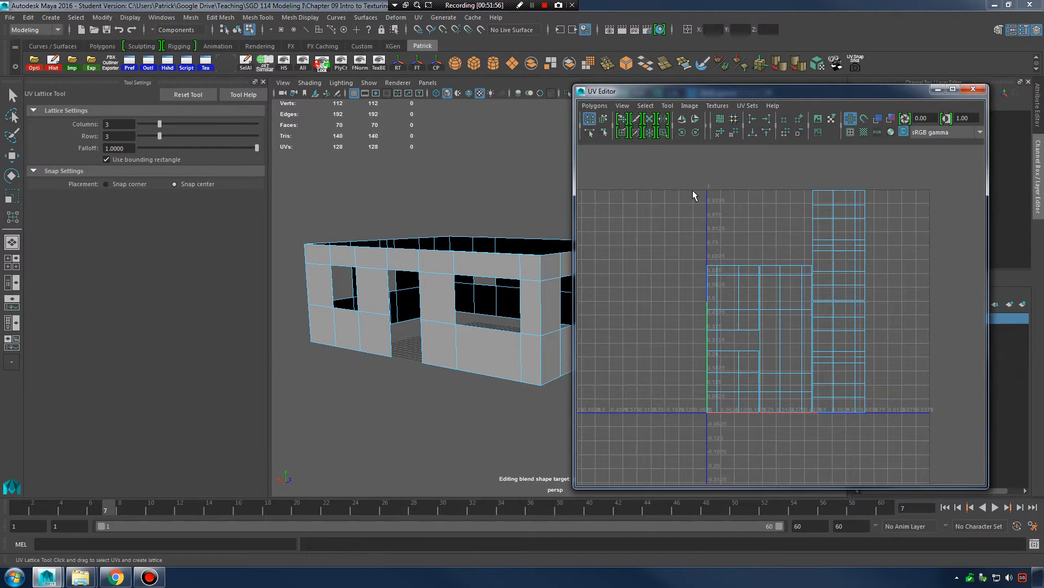
Stack the front wall's shell and both side walls' shells on top of the back wall's shell.
right_click_drag(718, 276, 683, 278)
left_click(735, 284)
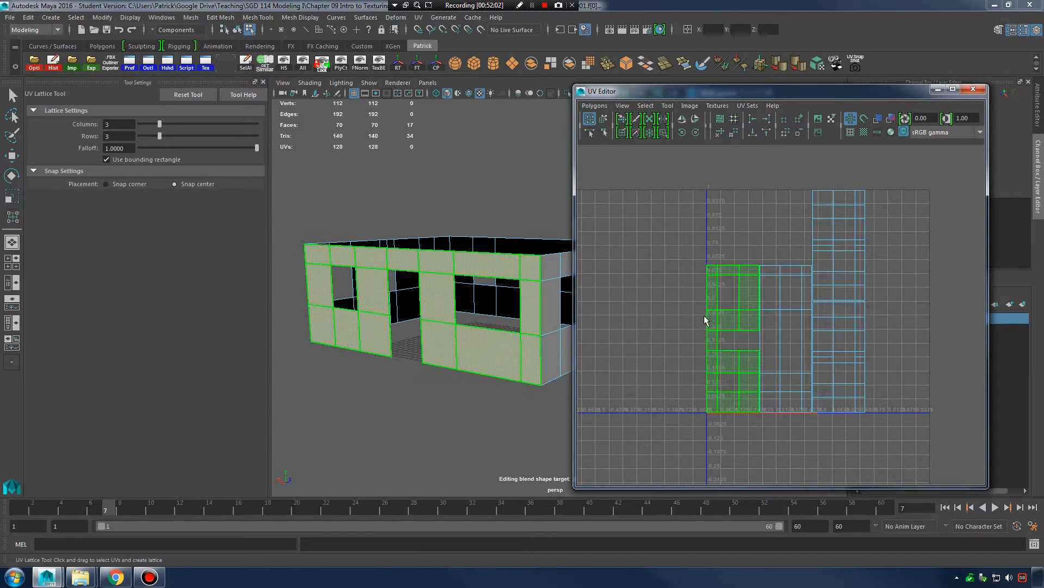
key("w")
left_click_drag(735, 339, 788, 341)
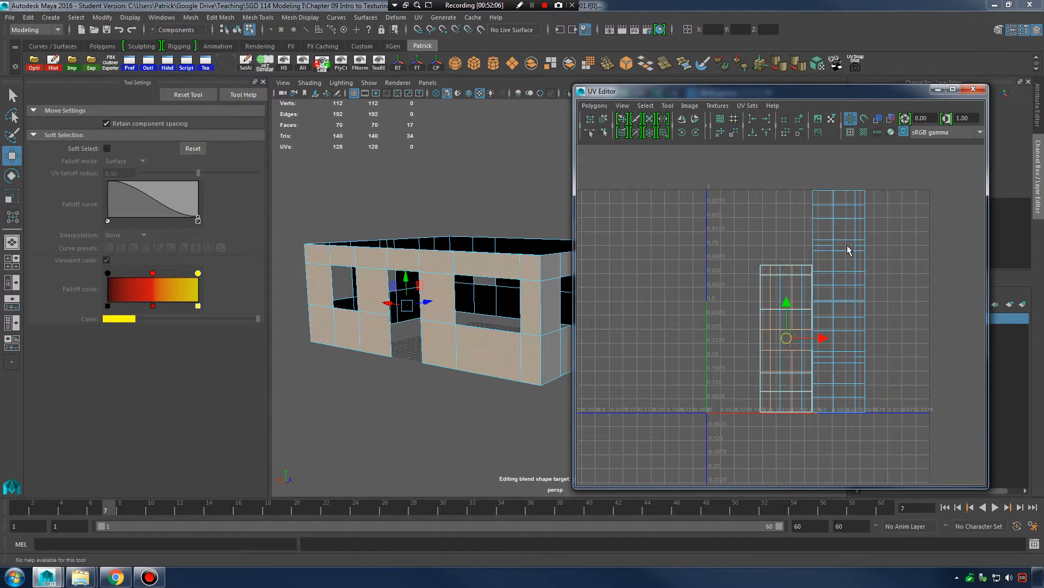
left_click(834, 235)
left_click_drag(837, 242, 790, 322)
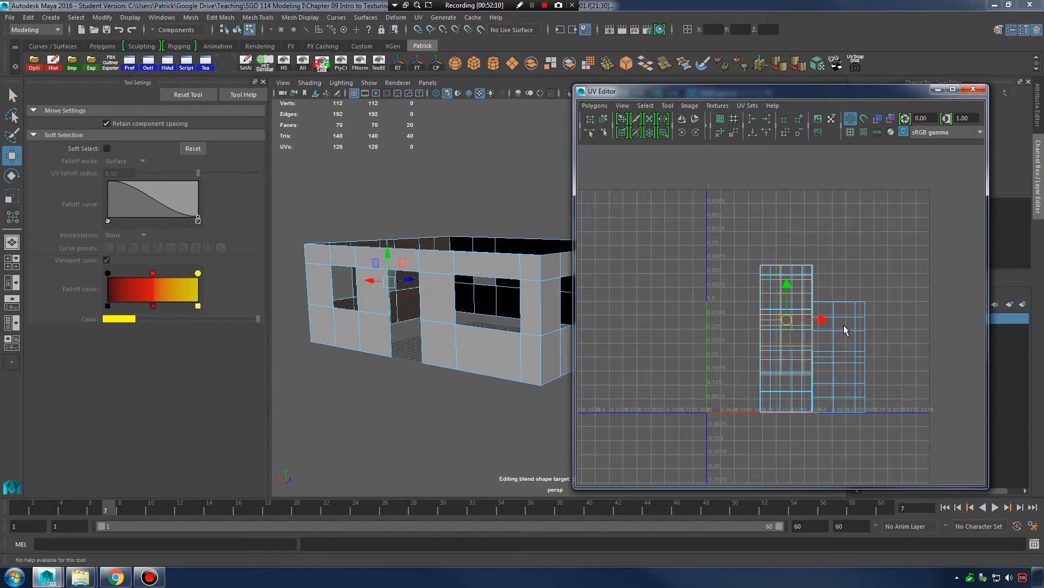
left_click(844, 349)
left_click_drag(839, 357, 788, 331)
left_click_drag(858, 336, 760, 292)
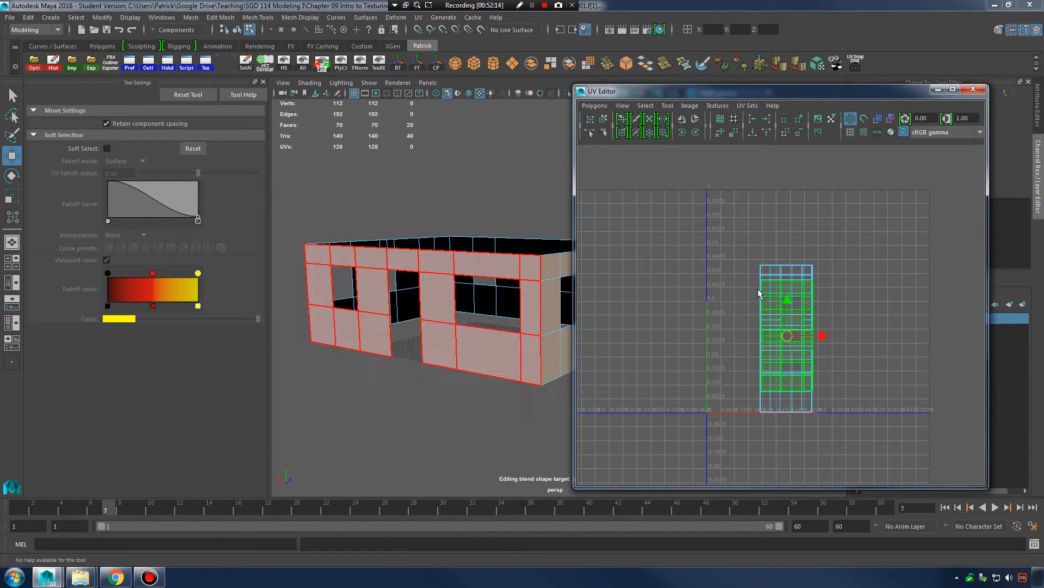
Select all the stacked wall shells and move them together up toward the center of the UV space.
left_click_drag(729, 246, 879, 481)
left_click_drag(790, 343, 808, 307)
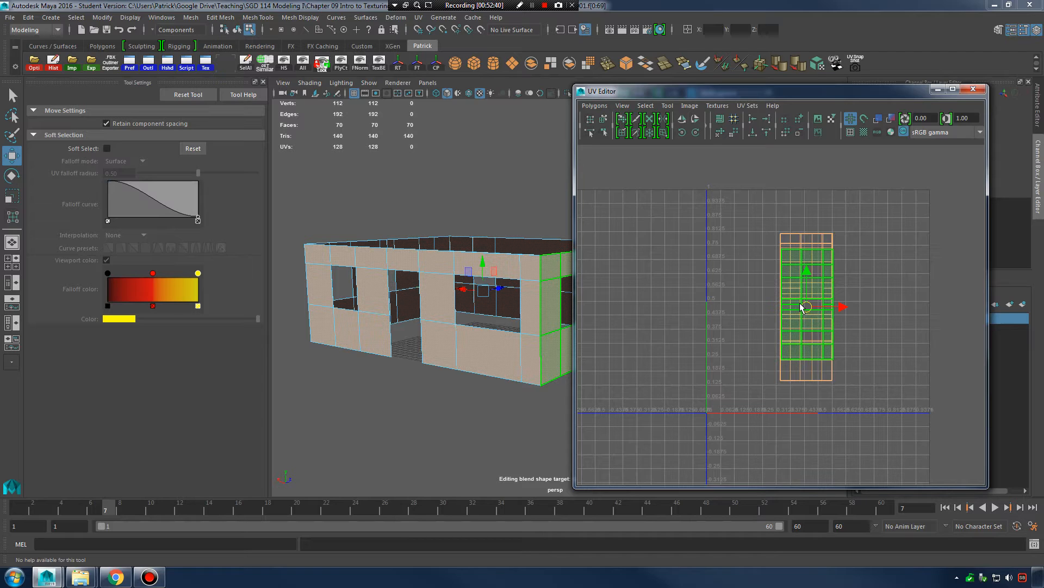
left_click(880, 263)
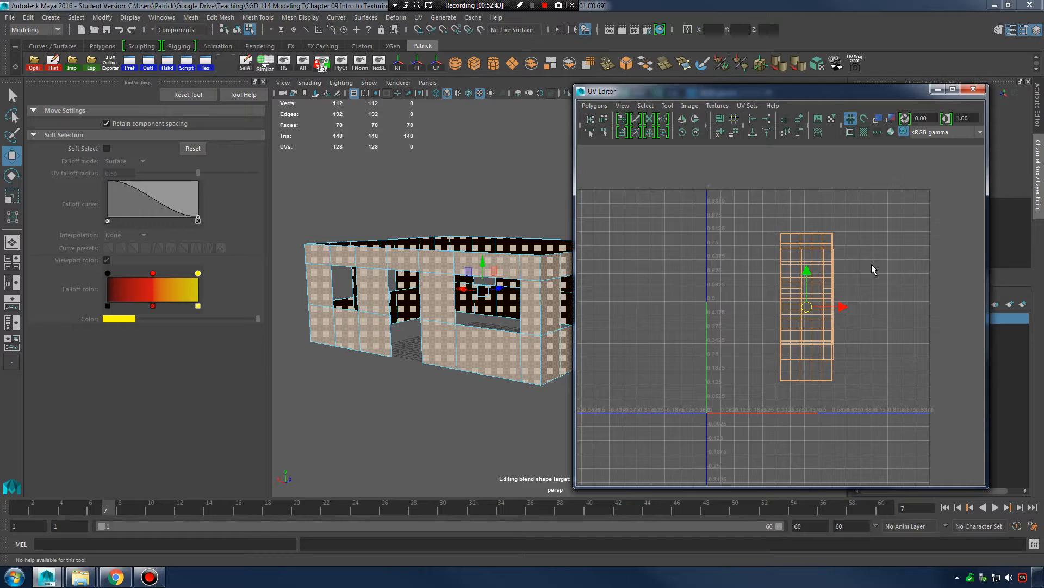
left_click(809, 305)
left_click(892, 263)
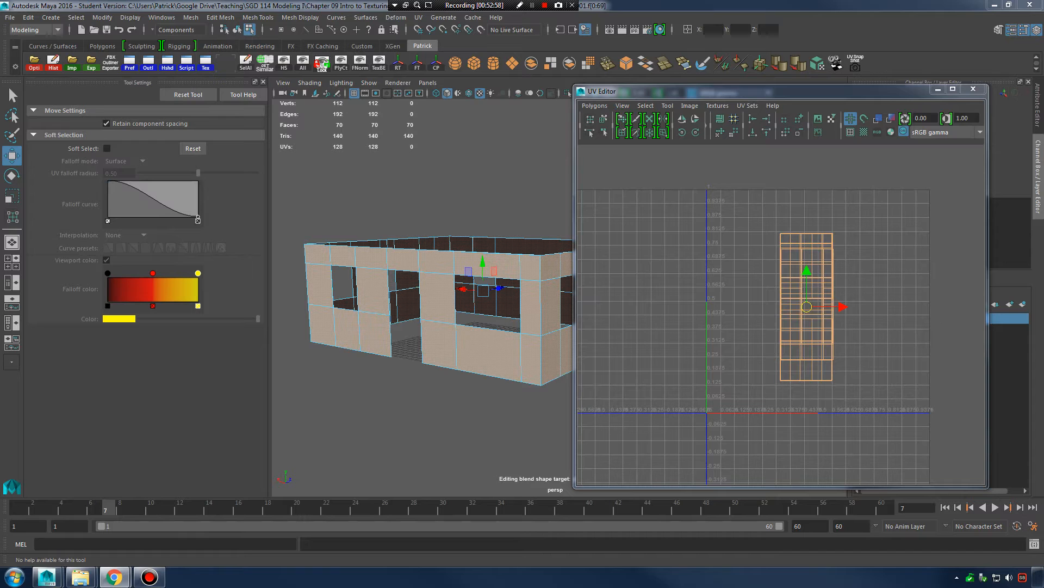
Switch to Chrome and open cgtextures.com.
left_click_drag(1043, 80, 544, 1)
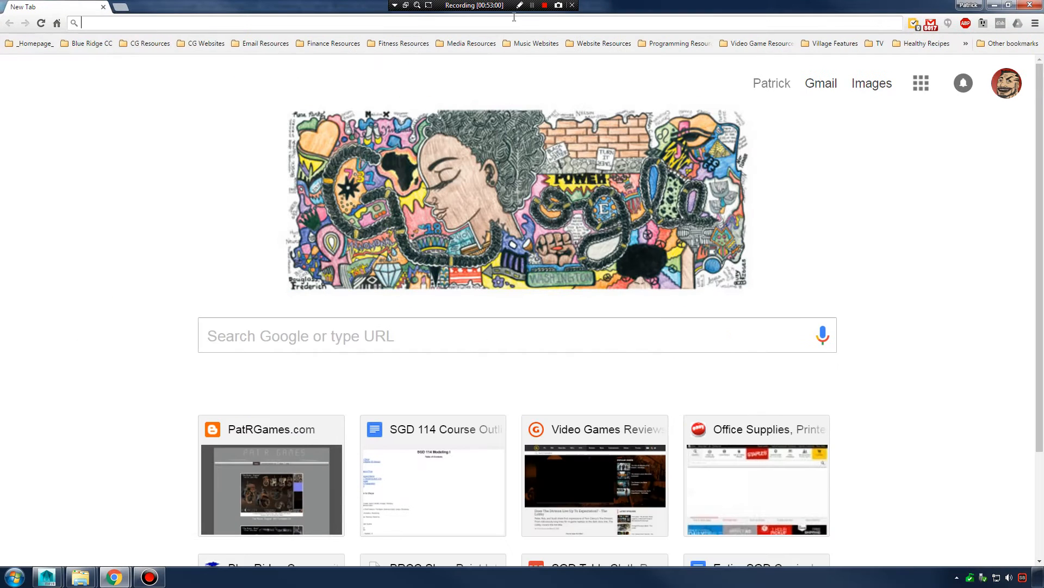
left_click(520, 18)
type("cgtextures.com")
key("Return")
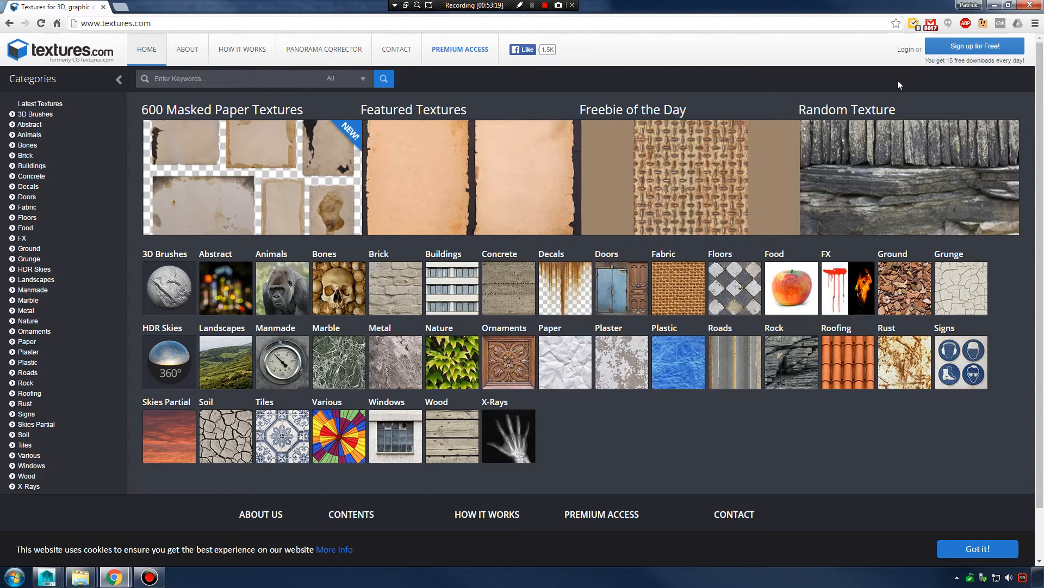
Log in to Textures.com with the account's email address and password.
left_click(905, 50)
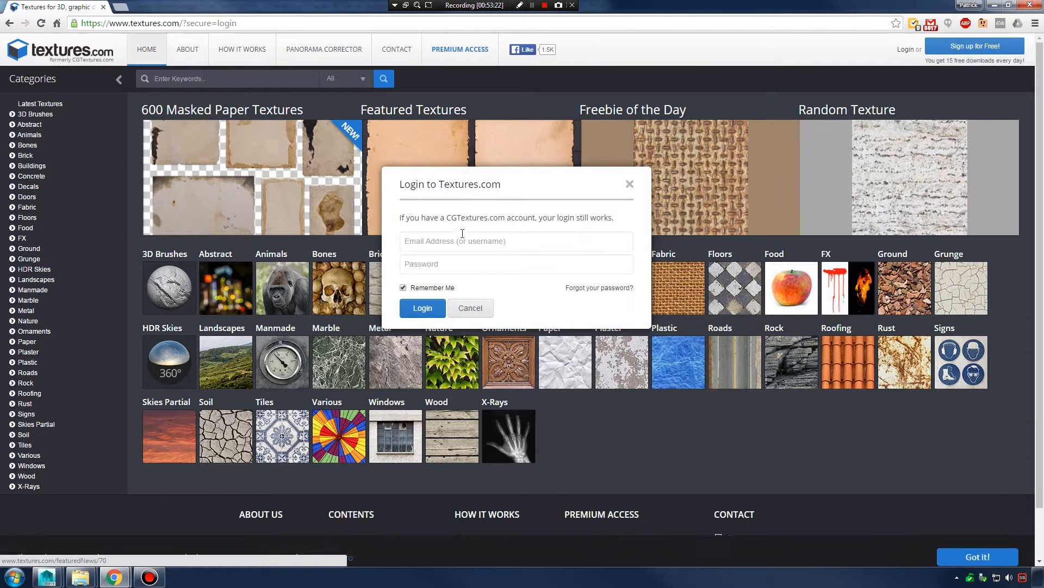
left_click(477, 241)
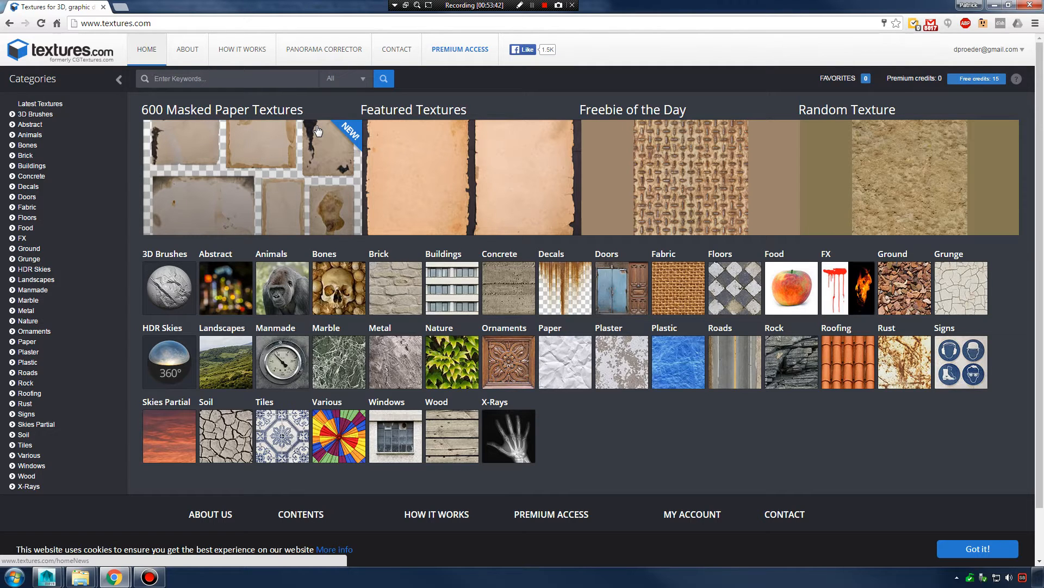
Search the texture library for bricks, and browse the Brick category.
type("bricks")
key("Return")
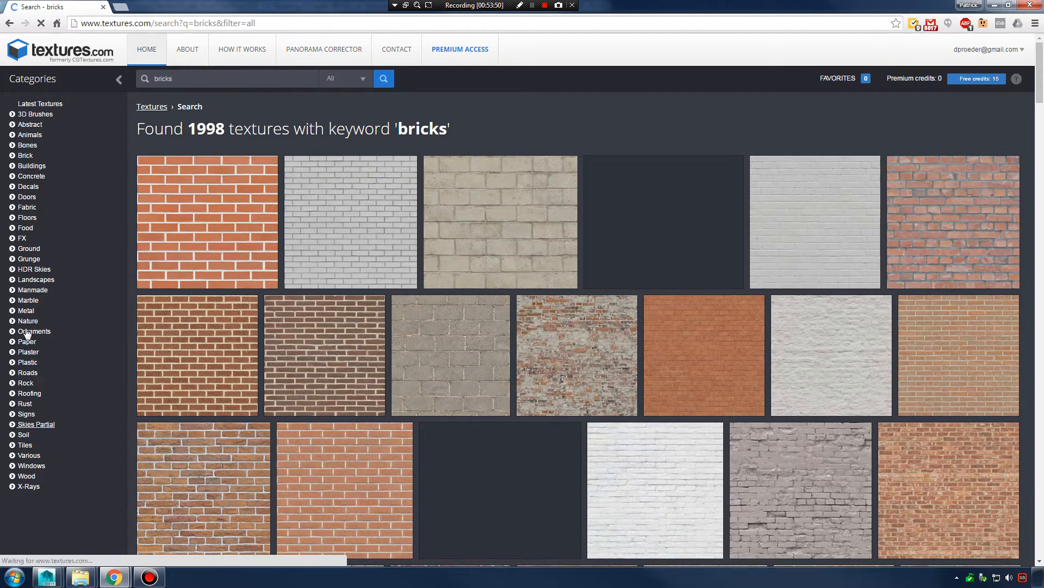
left_click(28, 156)
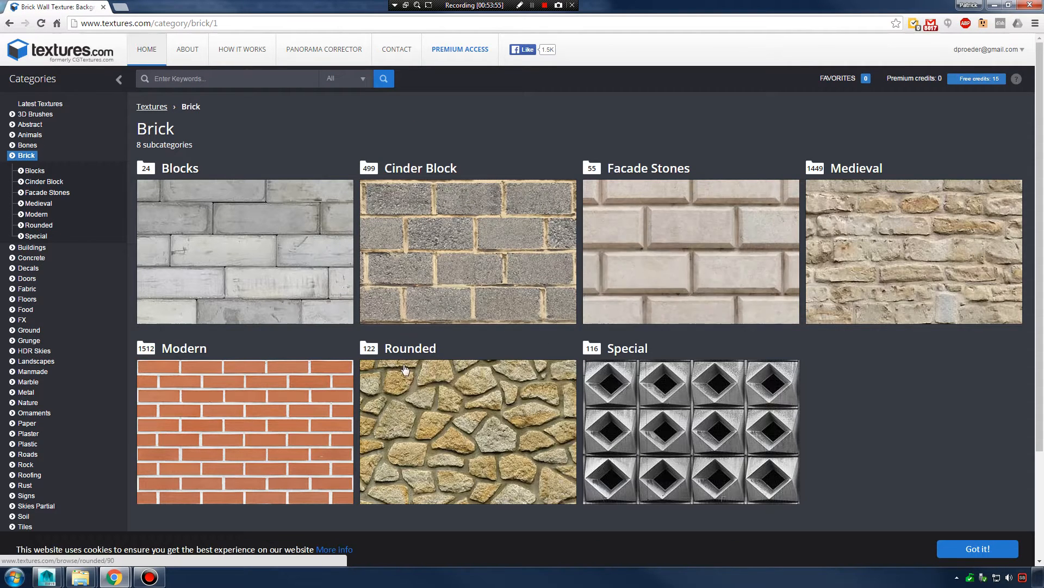
Open the Modern category's Brown subcategory and browse its brick textures.
left_click(262, 409)
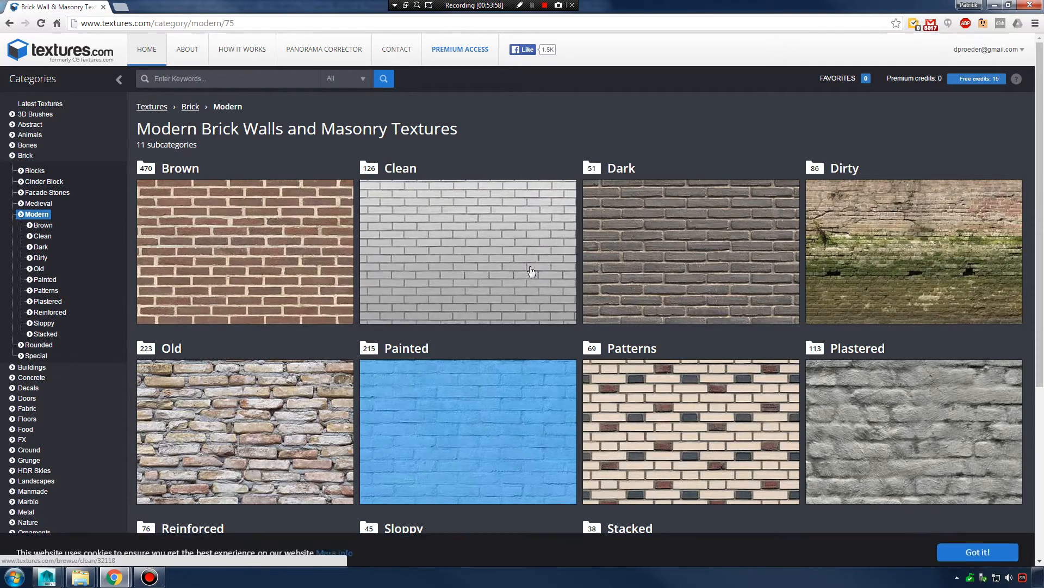
scroll(526, 273, "down", 2)
scroll(525, 273, "down", 3)
scroll(510, 268, "up", 4)
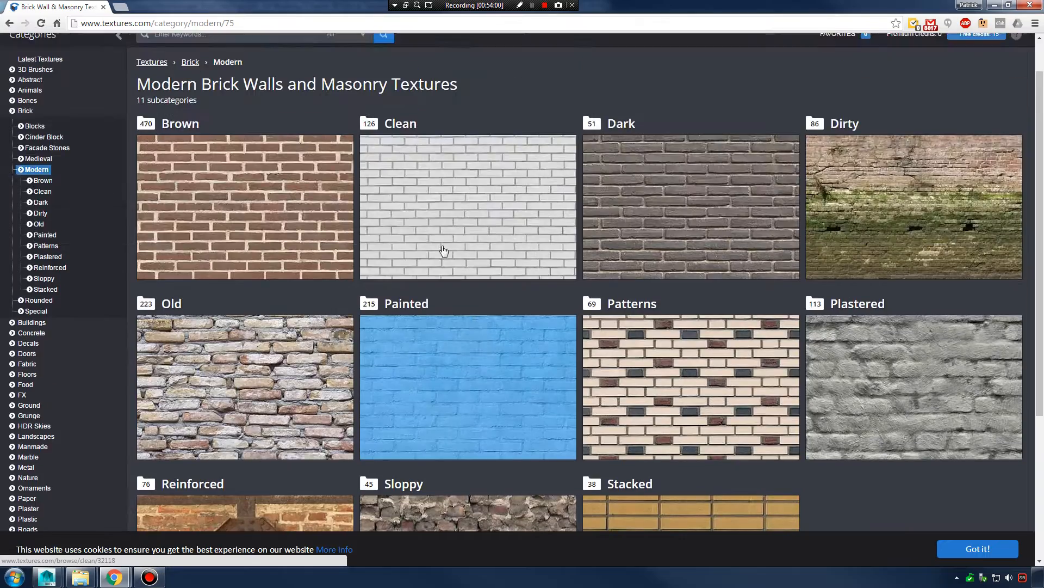
left_click(299, 195)
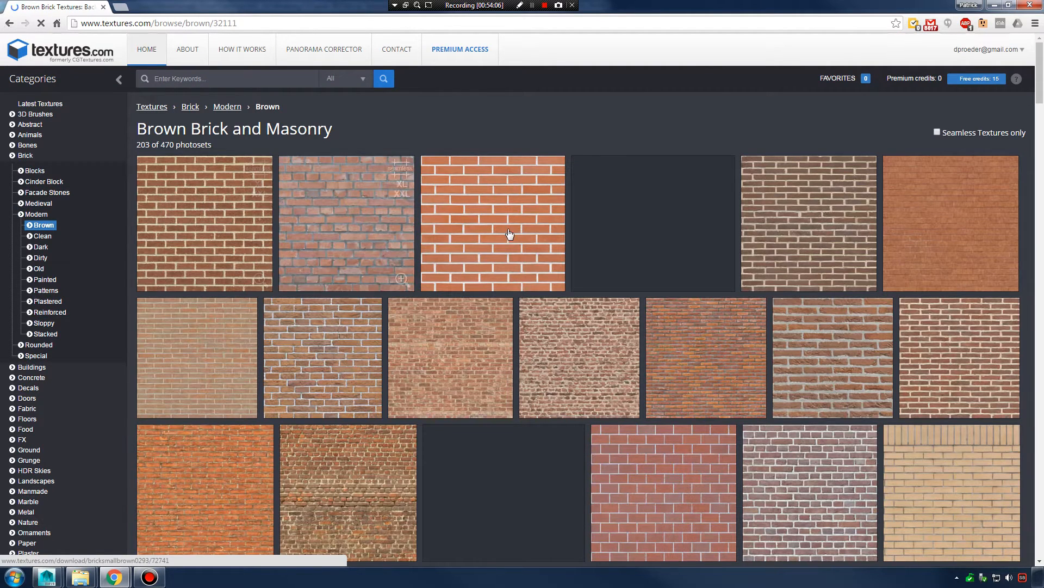
scroll(566, 310, "down", 10)
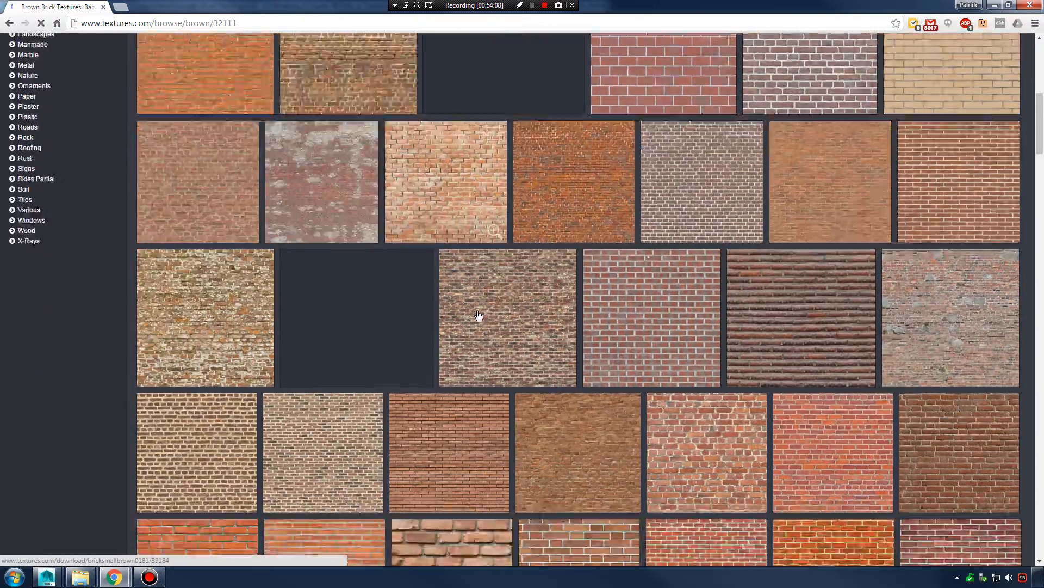
scroll(475, 314, "up", 10)
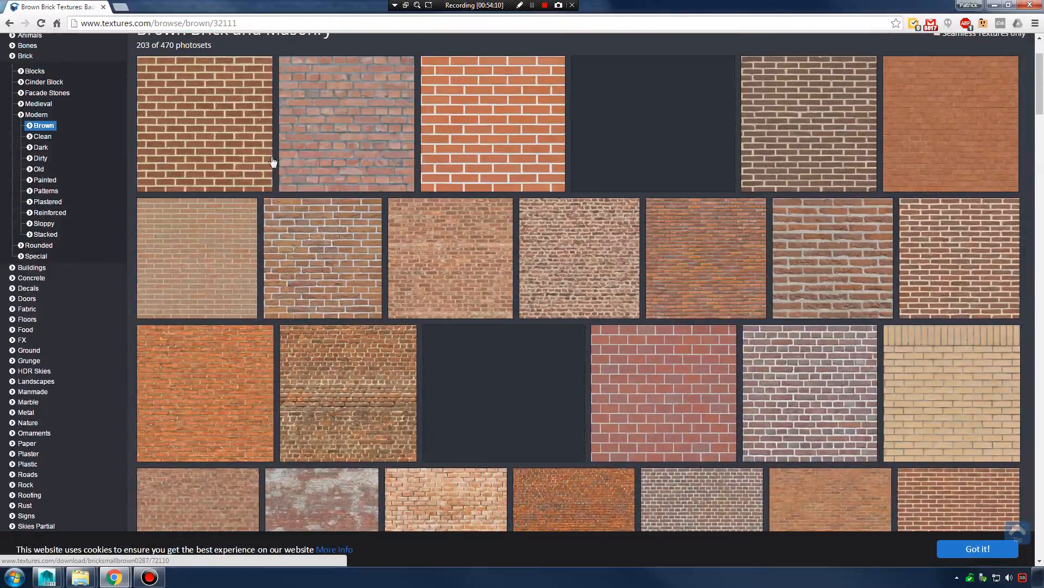
scroll(273, 158, "up", 2)
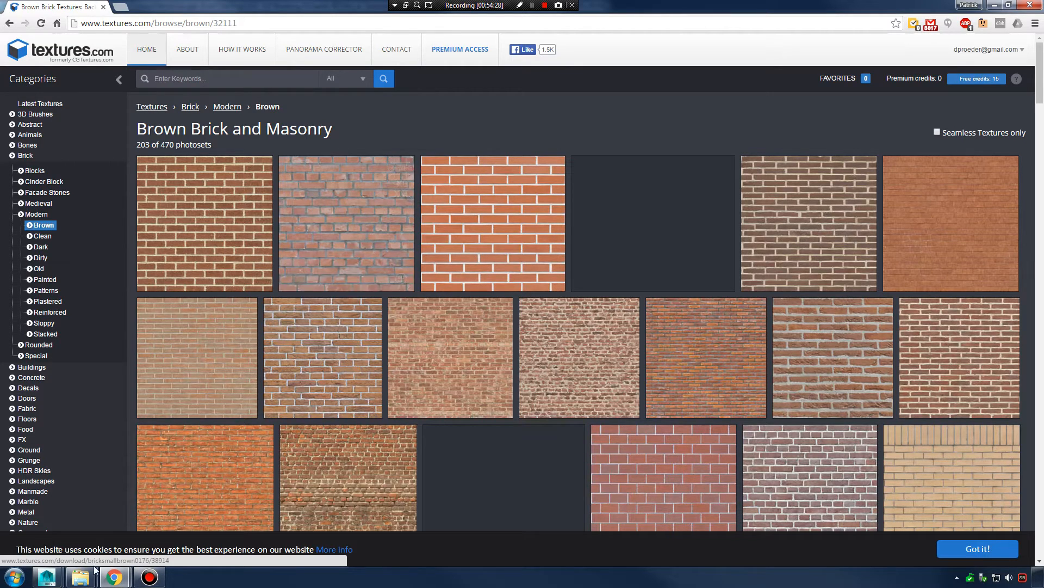
Switch to Maya and open the Hypershade, placing its window clear of the UV Editor.
left_click(177, 517)
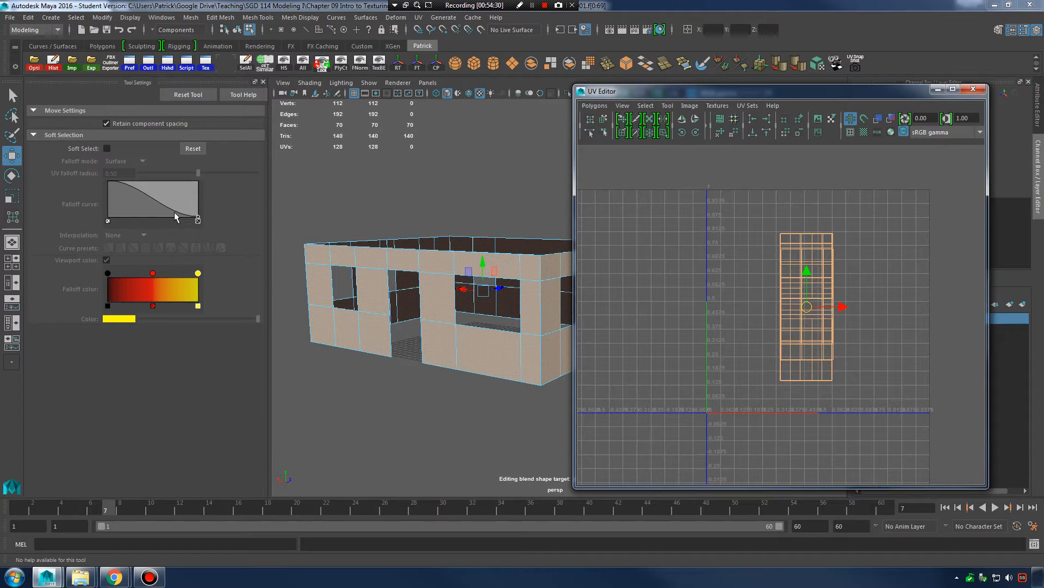
left_click(167, 61)
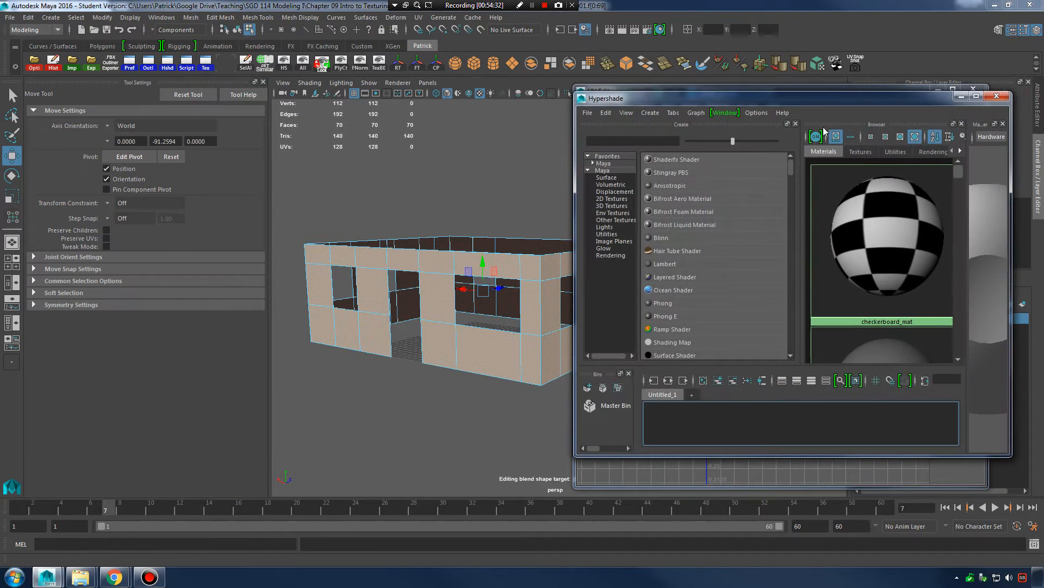
left_click_drag(884, 100, 545, 176)
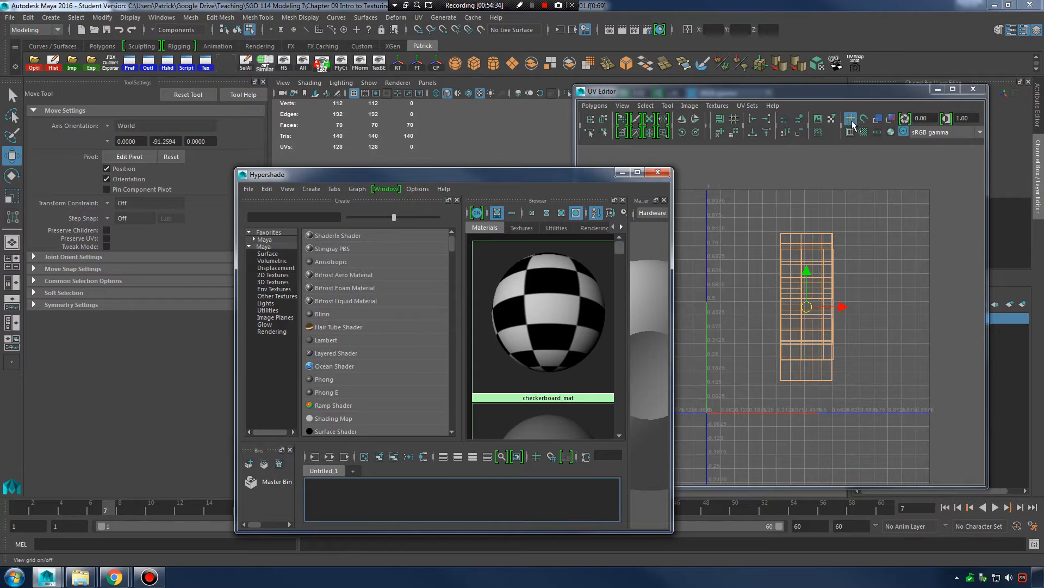
Turn on the texture image display in the UV Editor, keeping the grid shown.
left_click(824, 119)
left_click(818, 119)
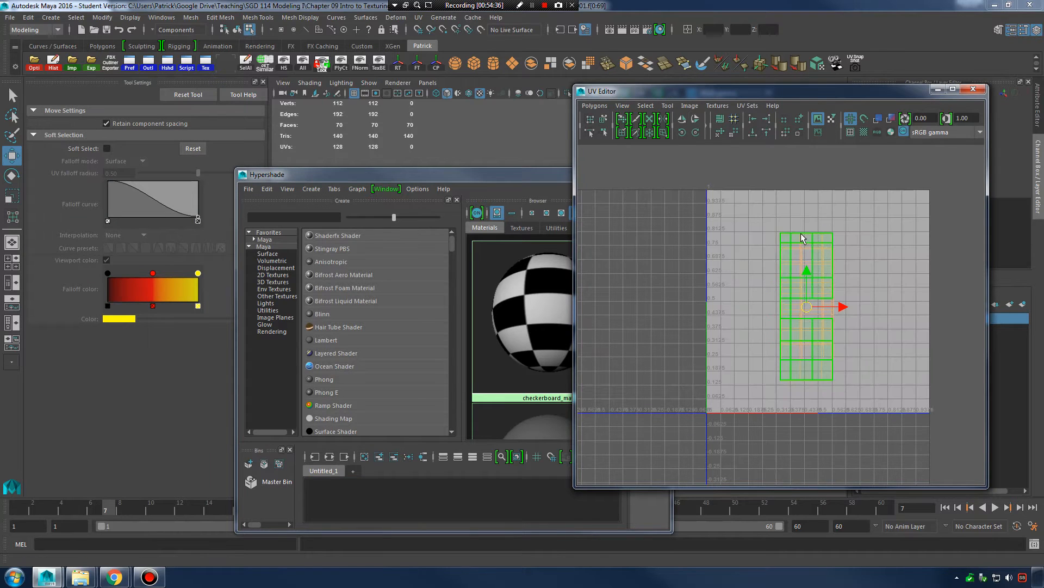
left_click(850, 118)
left_click(852, 120)
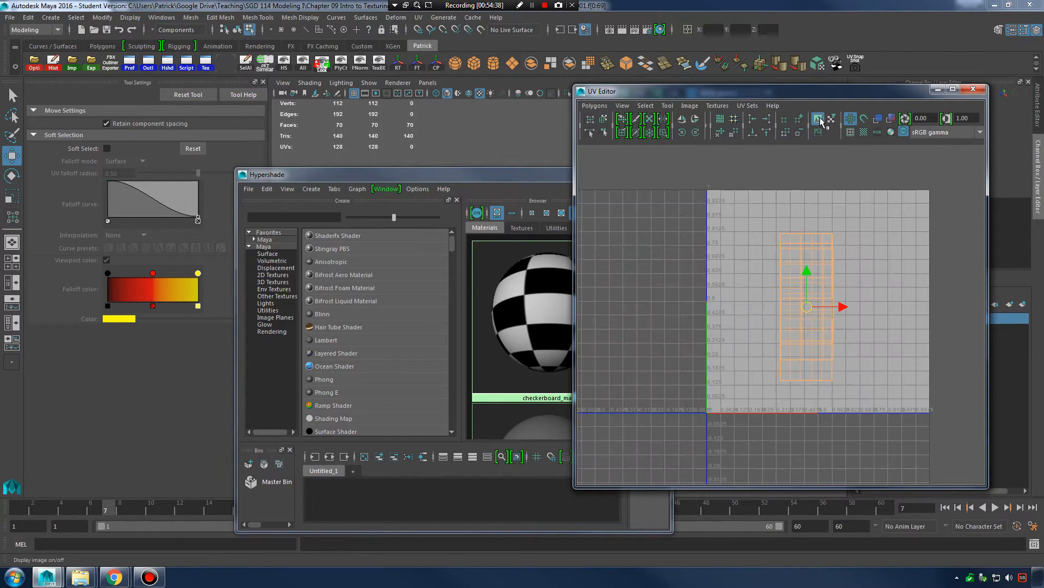
left_click(819, 120)
left_click(818, 121)
left_click(819, 133)
left_click(821, 134)
Assign checkerboard_mat to the outer walls mesh and minimize the Hypershade.
left_click_drag(568, 175, 285, 276)
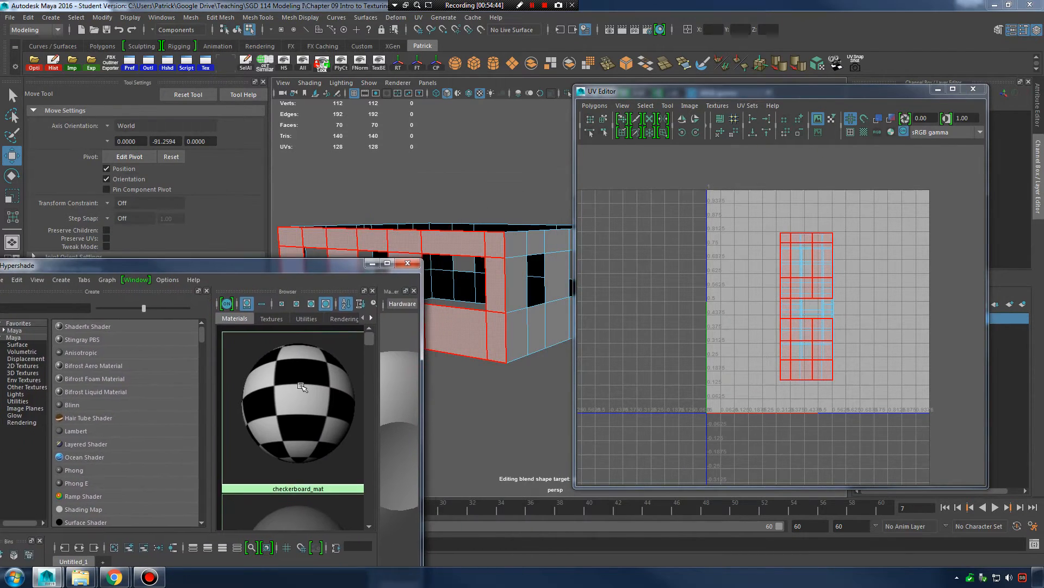
middle_click_drag(501, 258, 500, 256)
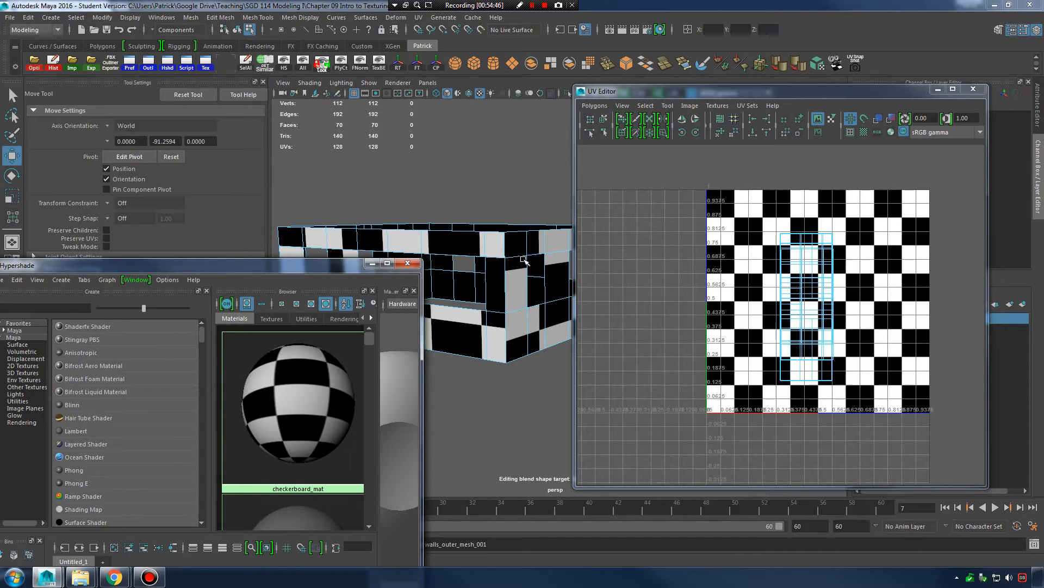
left_click(373, 267)
Try moving all the stacked wall shells' UVs up and outside the 0-to-1 texture space to test checker tiling on the walls.
left_click_drag(435, 283, 408, 309, "alt")
right_click_drag(408, 309, 557, 308, "alt")
left_click(555, 308)
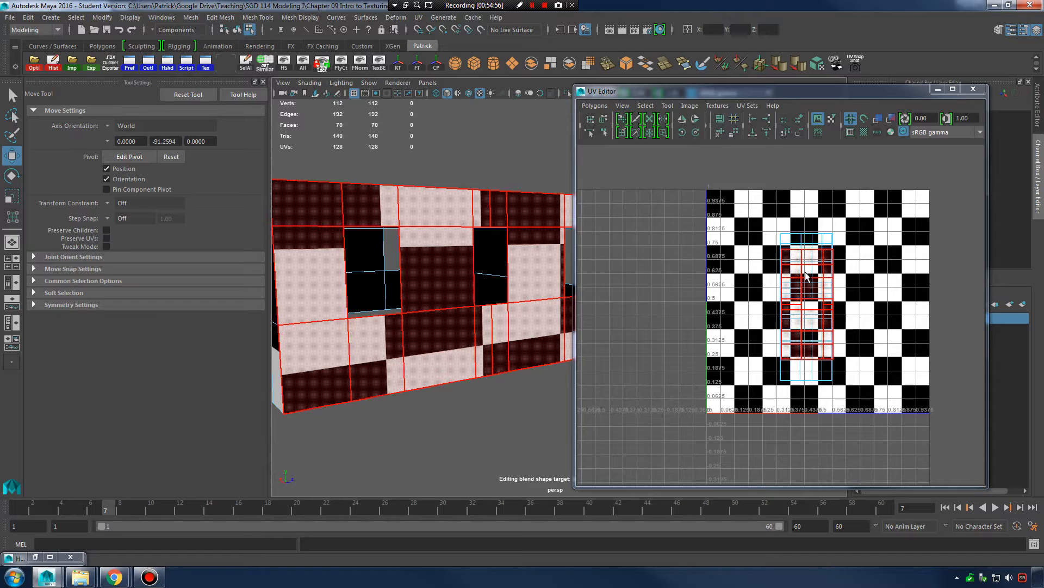
right_click_drag(804, 294, 840, 296)
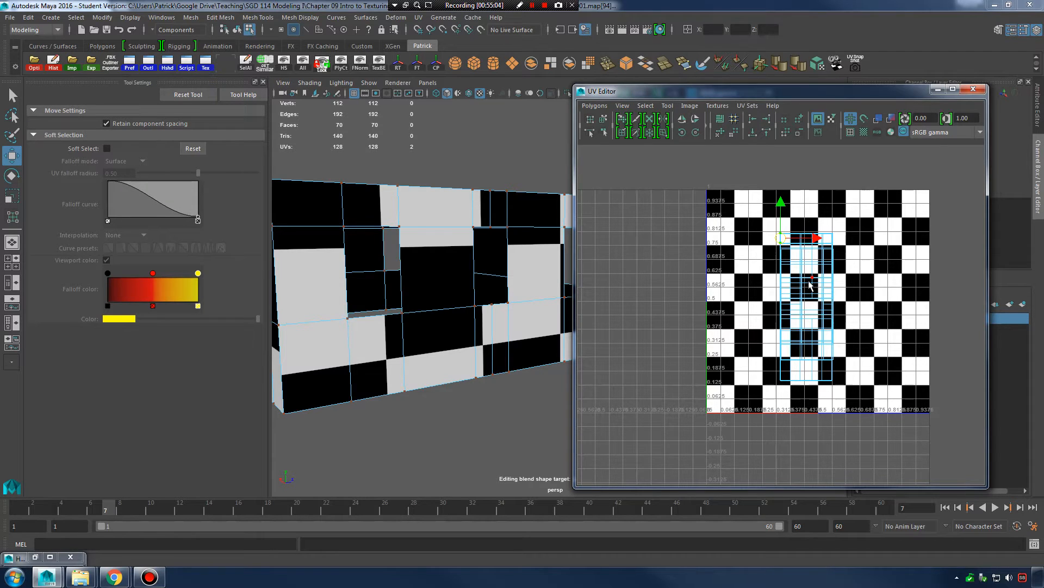
right_click_drag(844, 209, 750, 275, "alt")
left_click_drag(711, 237, 873, 395)
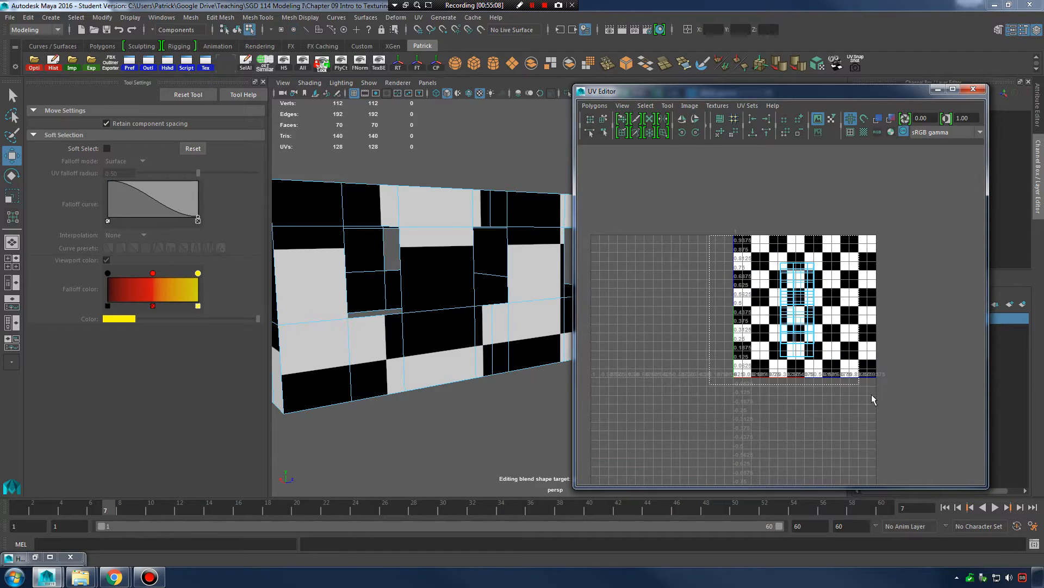
left_click_drag(802, 311, 976, 232)
Undo the move of the wall shells out of the texture space.
key("ctrl+z")
key("ctrl+z")
key("ctrl+z")
key("ctrl+z")
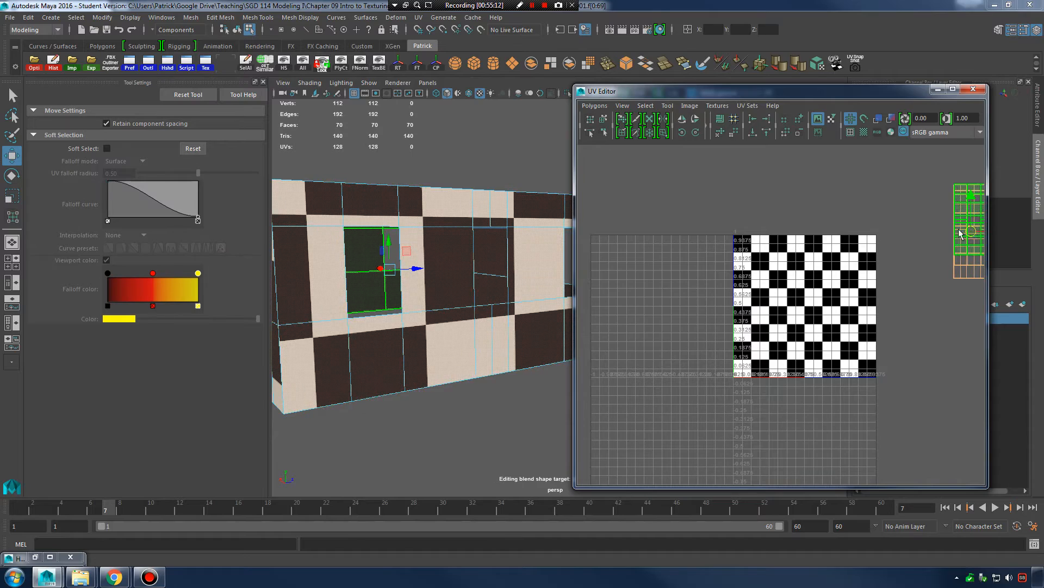
Return to Textures.com in Chrome, browse the brown bricks and open the BrickSmallBrown0264 texture.
mouse_move(114, 577)
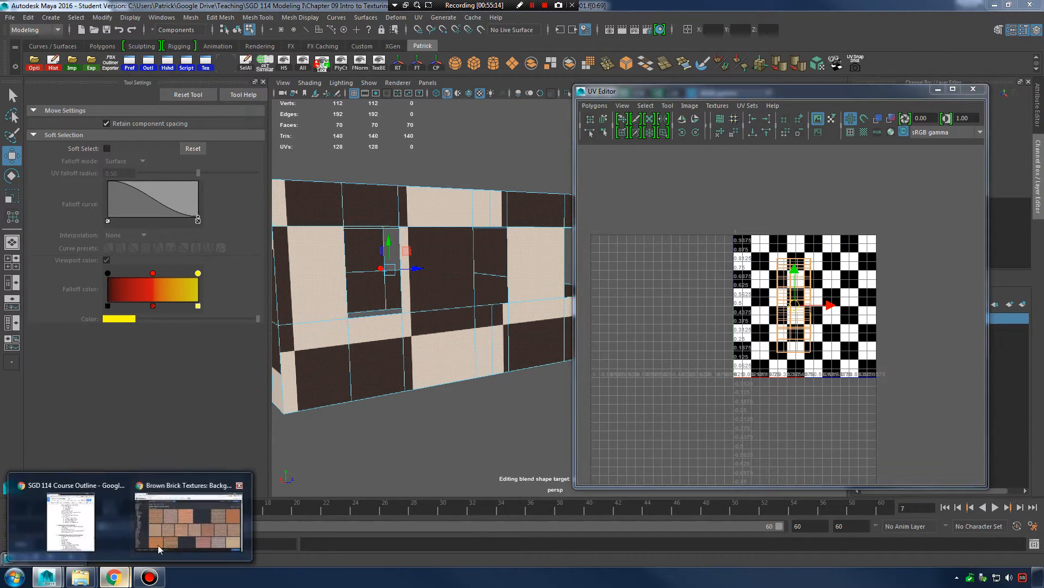
left_click(196, 506)
mouse_move(403, 170)
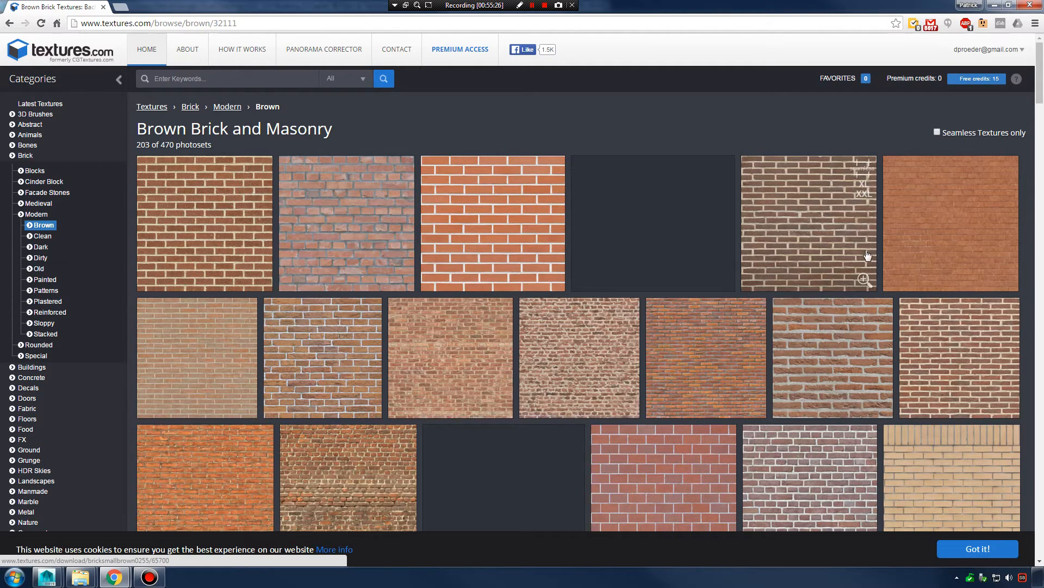
scroll(849, 253, "down", 5)
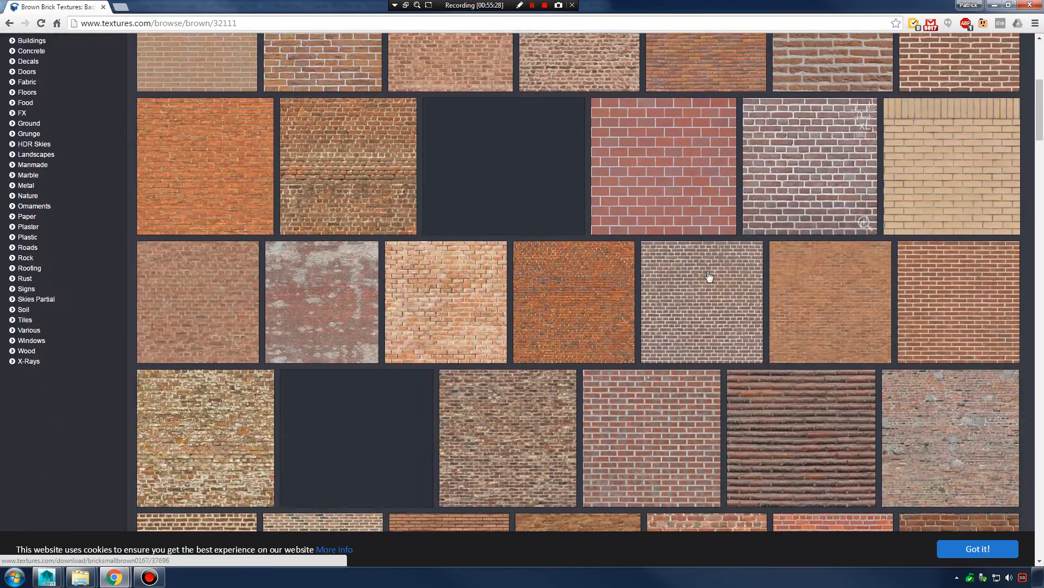
scroll(544, 391, "down", 4)
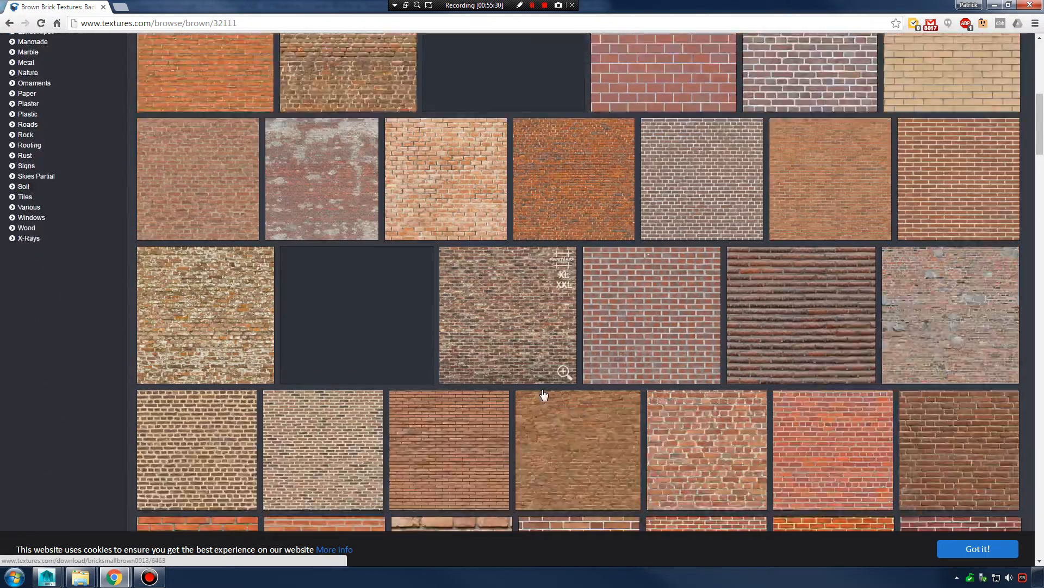
scroll(435, 378, "down", 2)
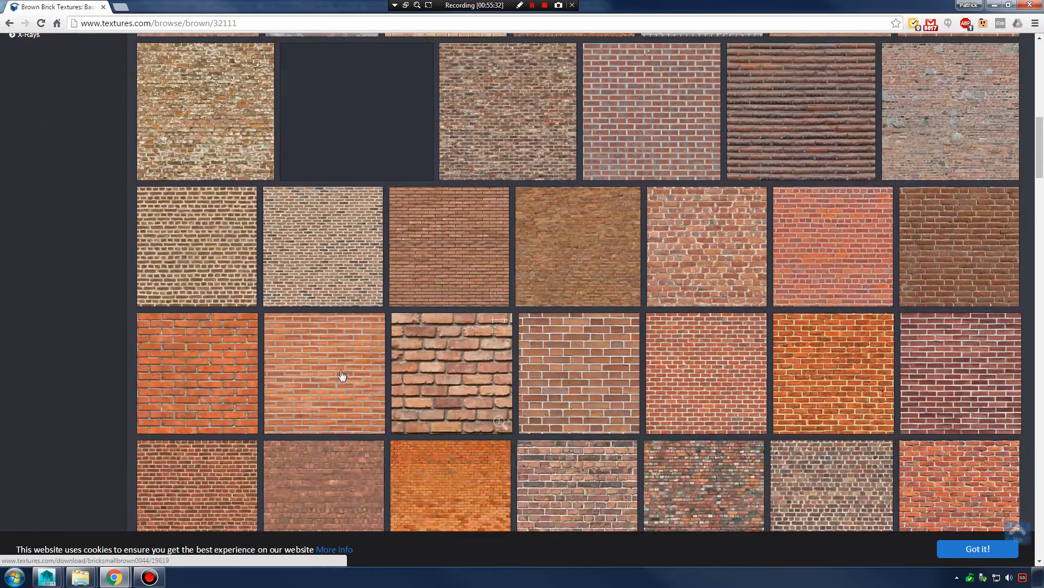
scroll(226, 366, "up", 10)
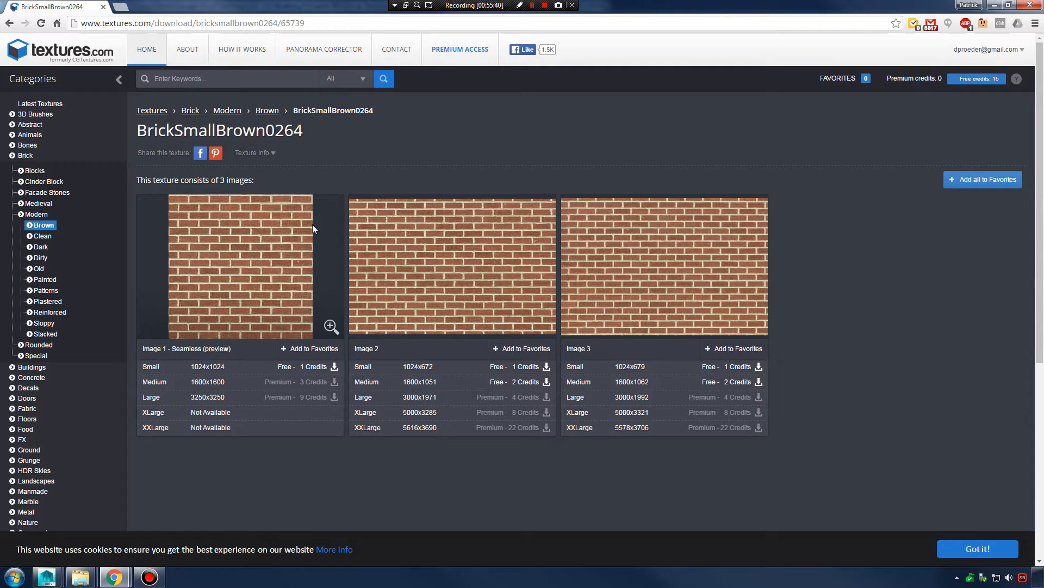
Preview the tiling of BrickSmallBrown0264's seamless image and download its small 1024x1024 version.
left_click(216, 349)
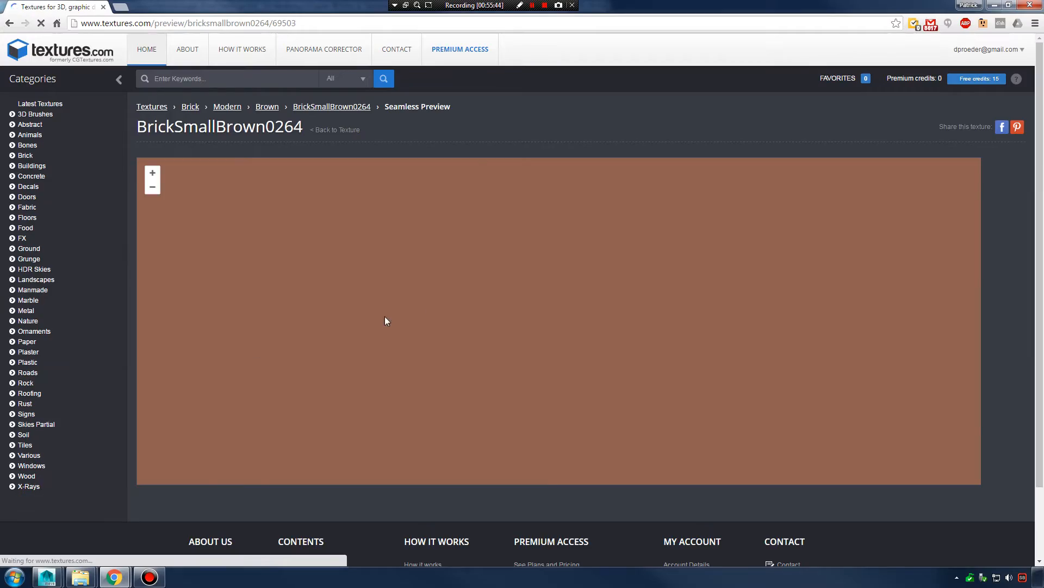
left_click_drag(464, 301, 777, 211)
left_click_drag(745, 252, 474, 244)
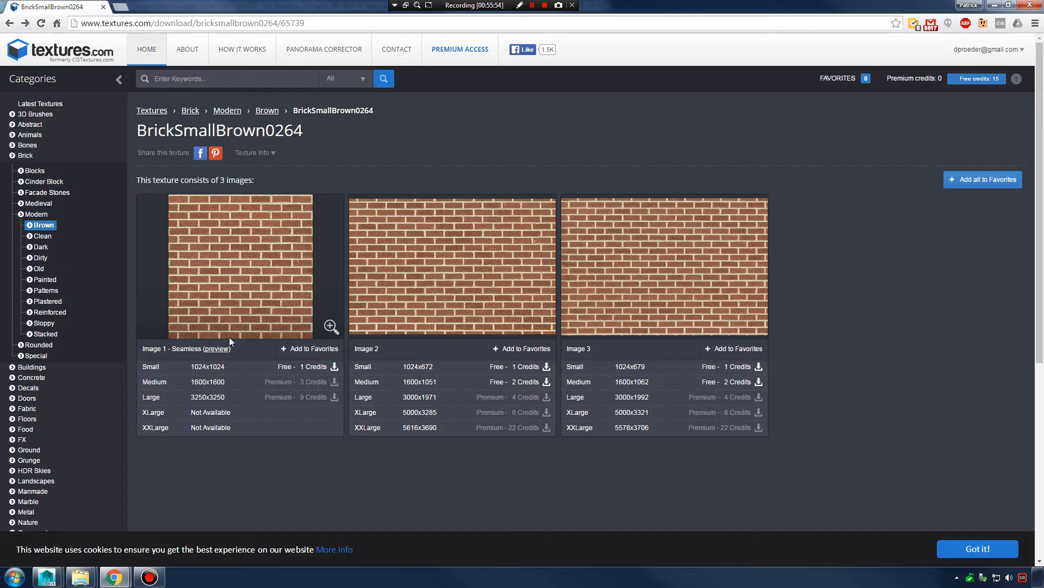
left_click(218, 372)
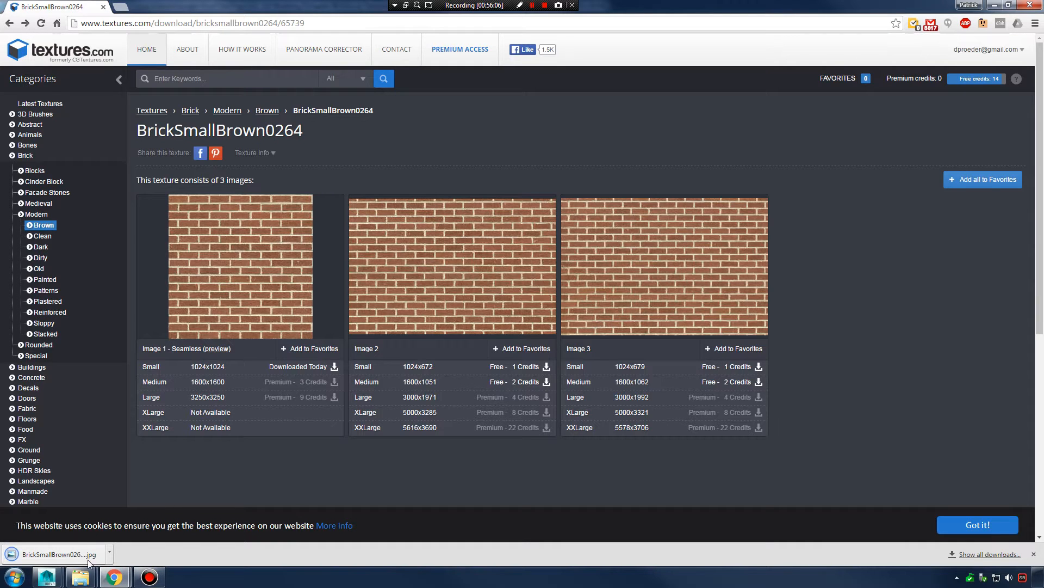
Move the Chrome and Maya windows aside and bring up the Chapter 09 Intro to Texturing and UVs folder in Explorer.
left_click_drag(647, 11, 658, 56)
left_click_drag(954, 6, 978, 61)
right_click(106, 134)
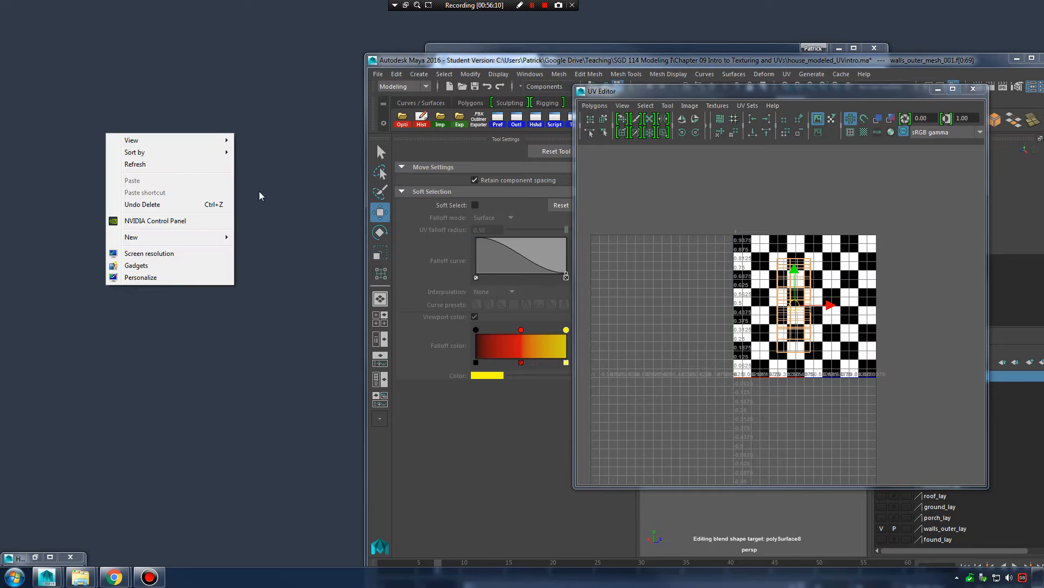
mouse_move(145, 237)
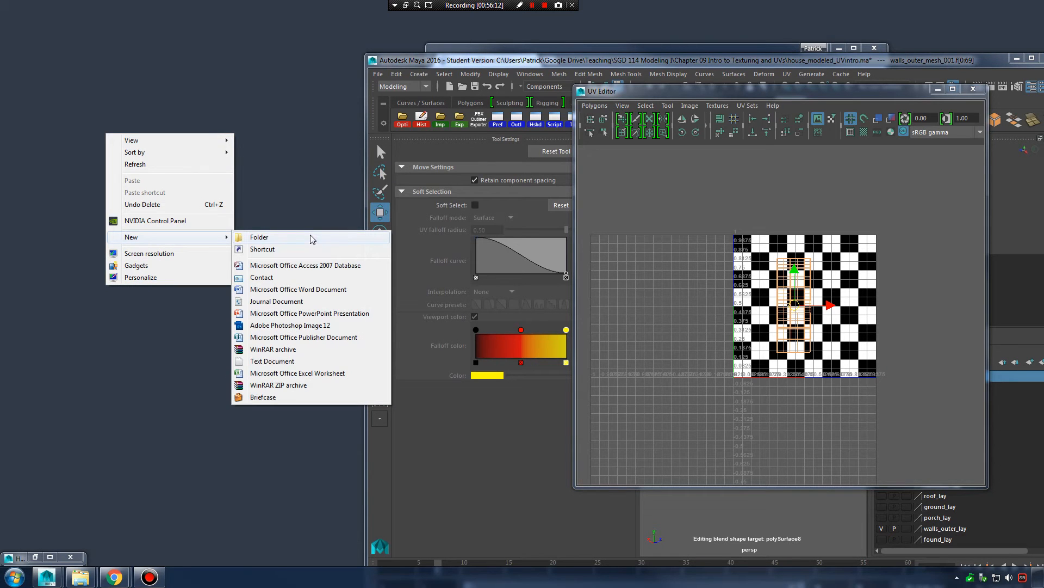
left_click(80, 576)
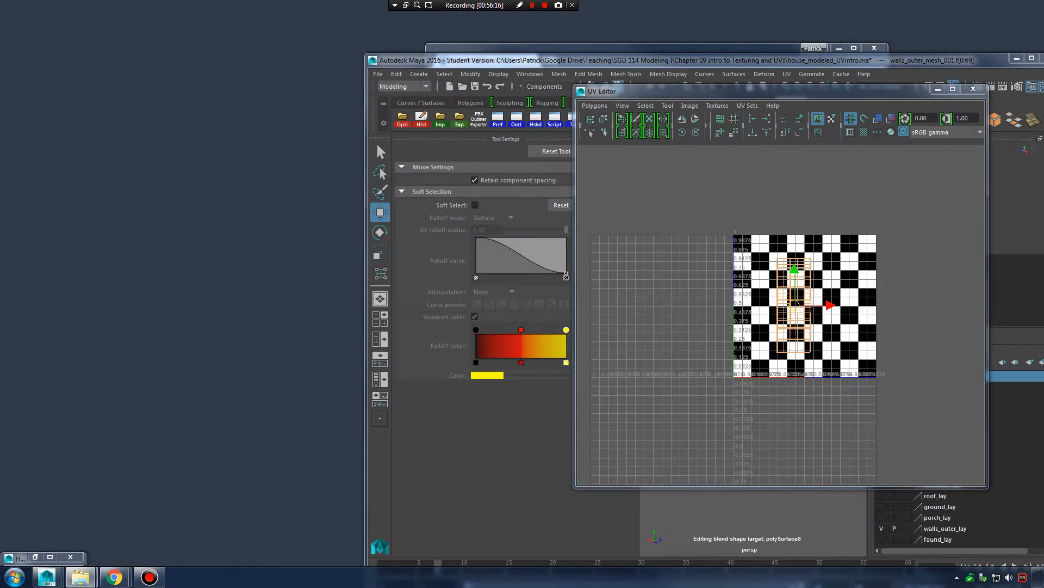
left_click_drag(1043, 164, 354, 93)
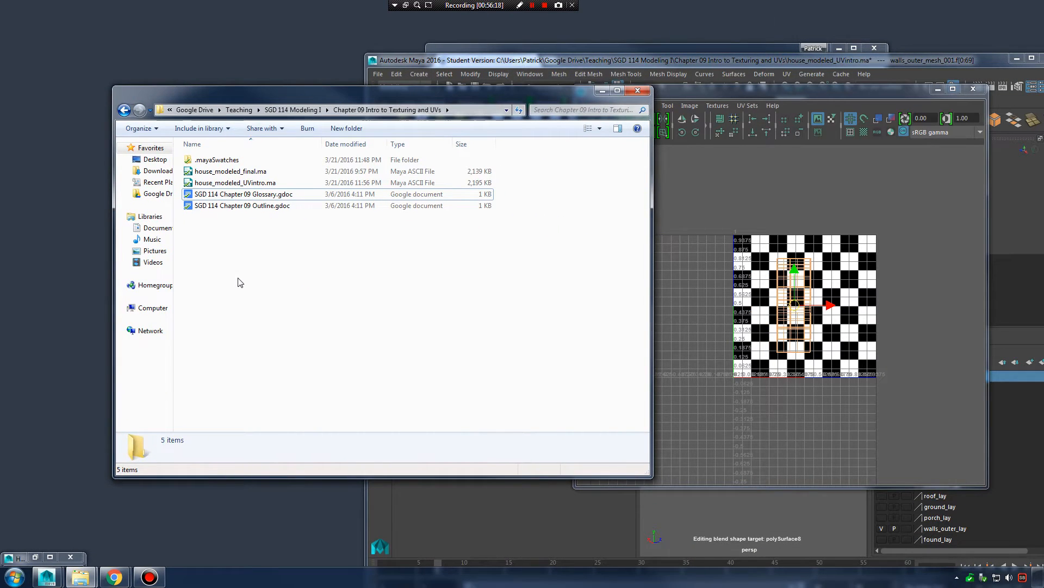
Create a new folder named Textures in the Chapter 09 Intro to Texturing and UVs folder.
right_click(220, 261)
mouse_move(206, 391)
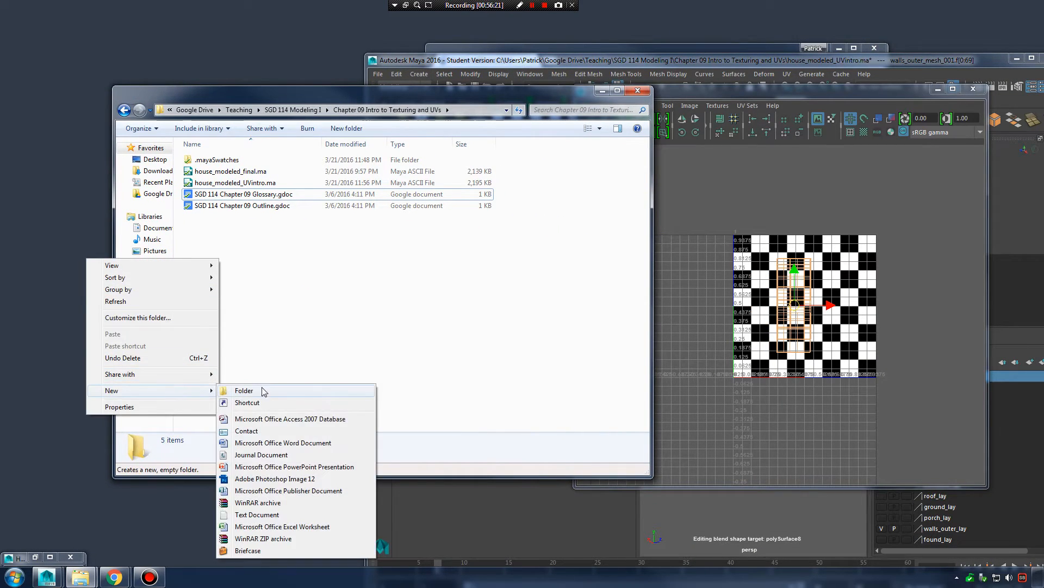
left_click(263, 391)
type("Textures")
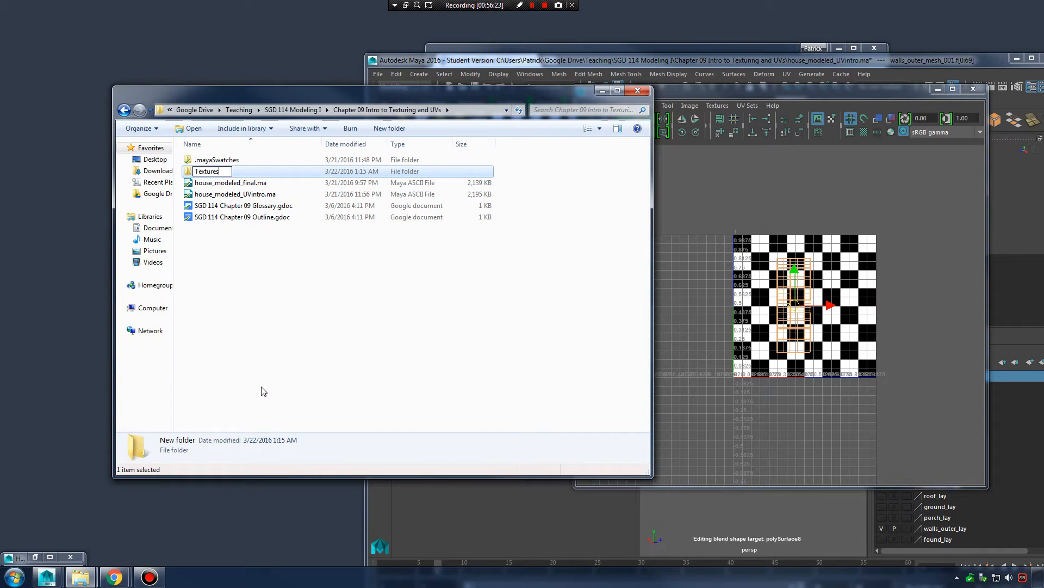
key("Return")
Move BrickSmallBrown0264_1_S.jpg from Downloads into the Textures folder and open that folder.
key("super")
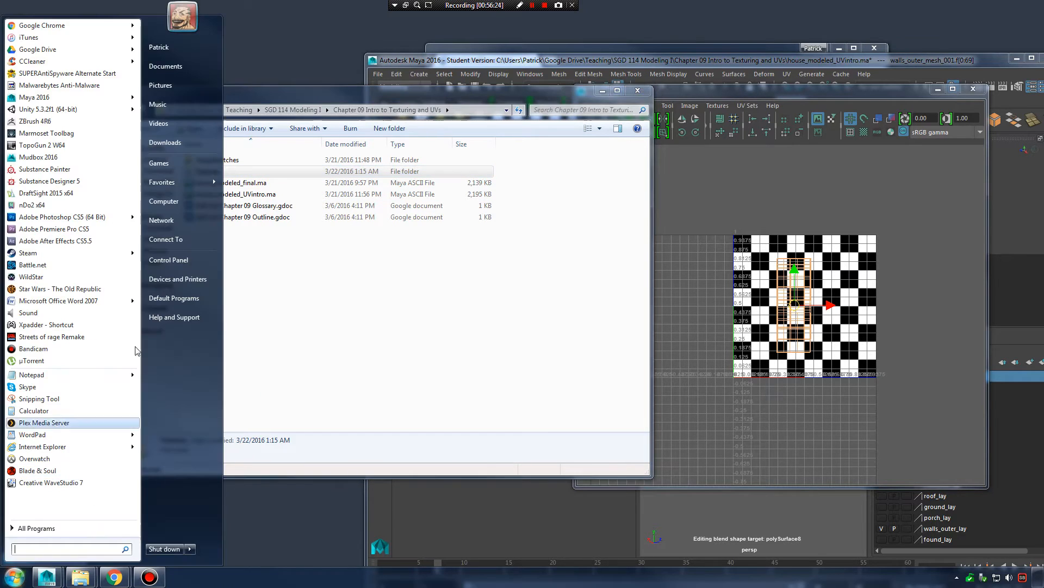
left_click(193, 134)
left_click_drag(303, 109, 486, 117)
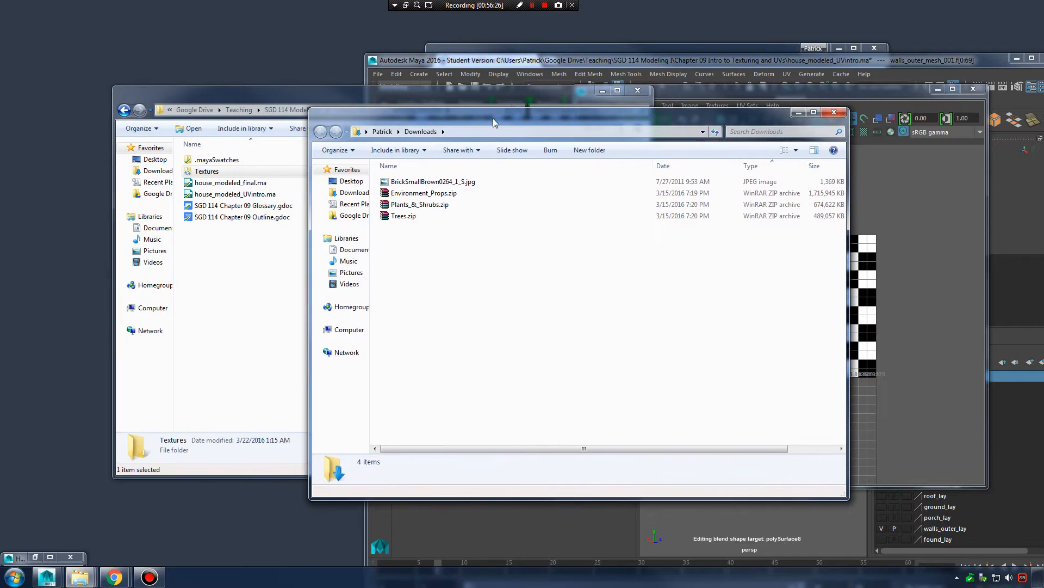
left_click_drag(433, 181, 217, 174)
double_click(217, 173)
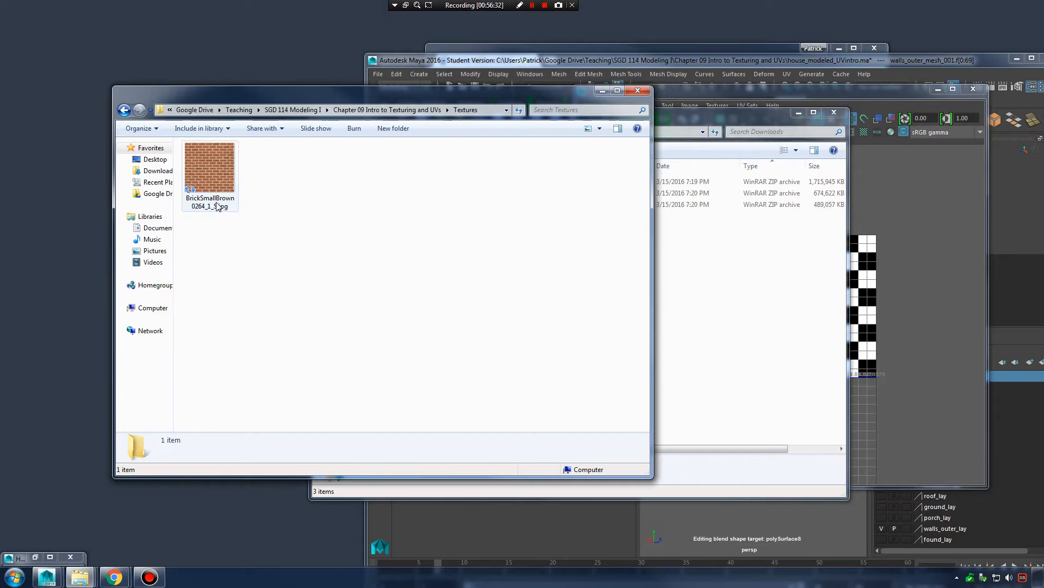
Rename the brick image in the Textures folder as bricks_seamless.jpg.
left_click(217, 205)
right_click(211, 203)
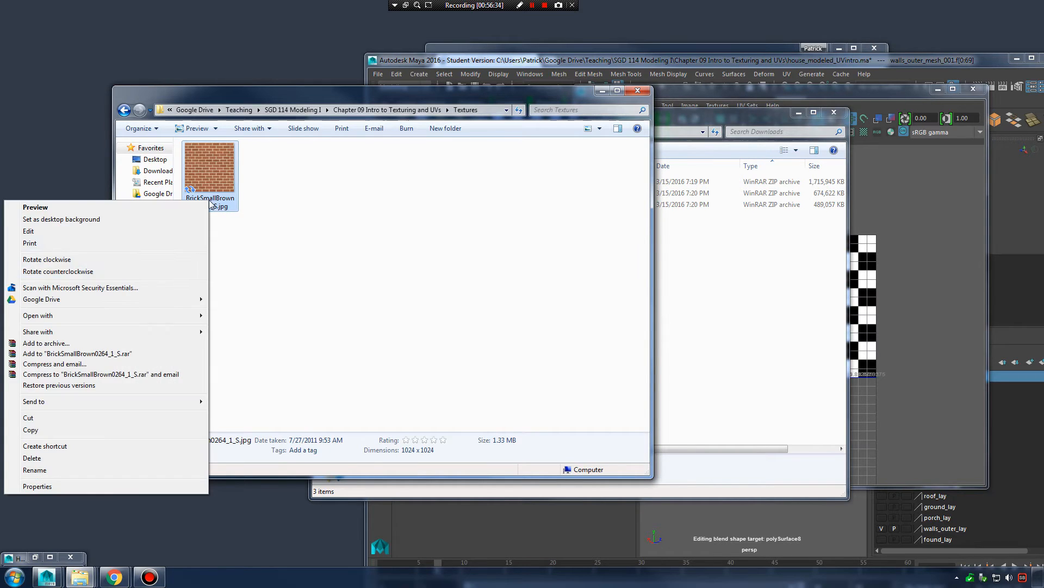
left_click(101, 469)
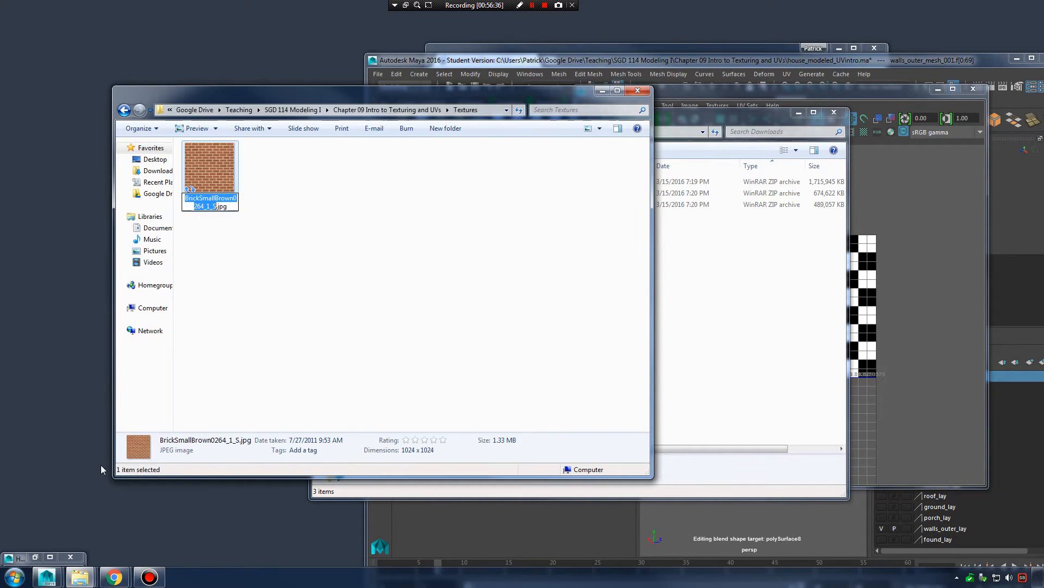
type("bricks_")
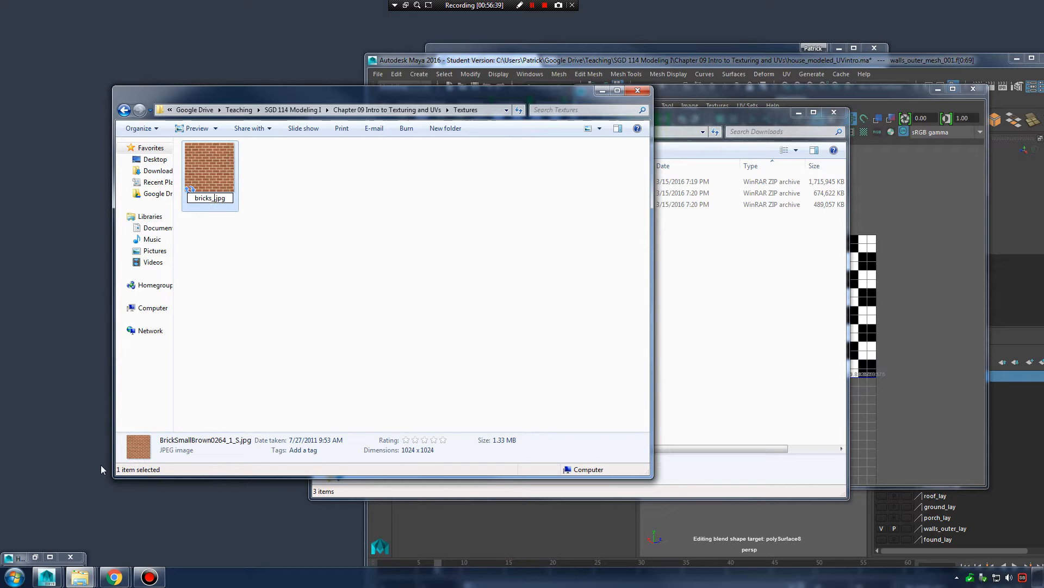
type("seamsless")
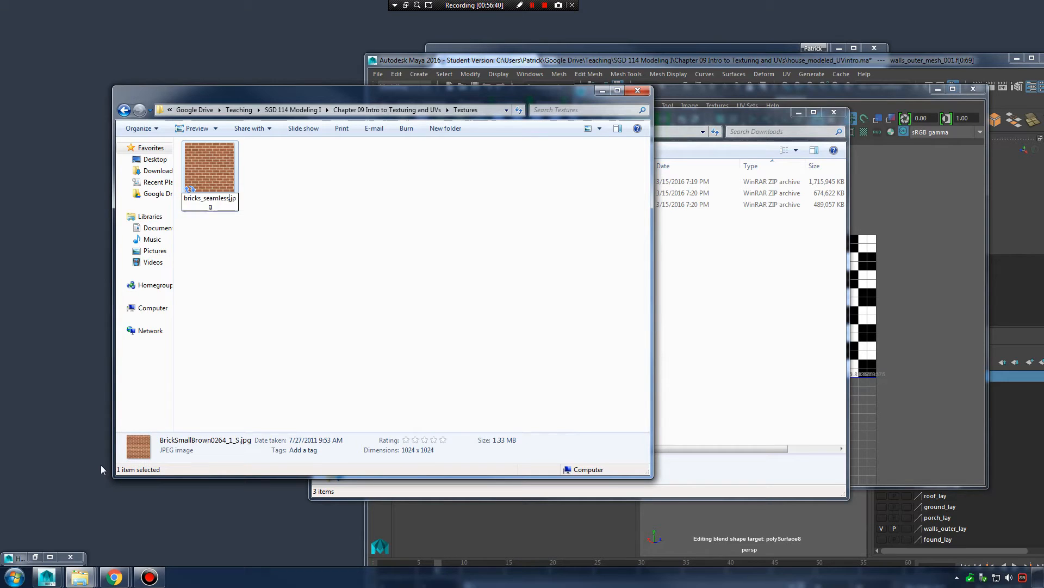
key("Return")
left_click(464, 304)
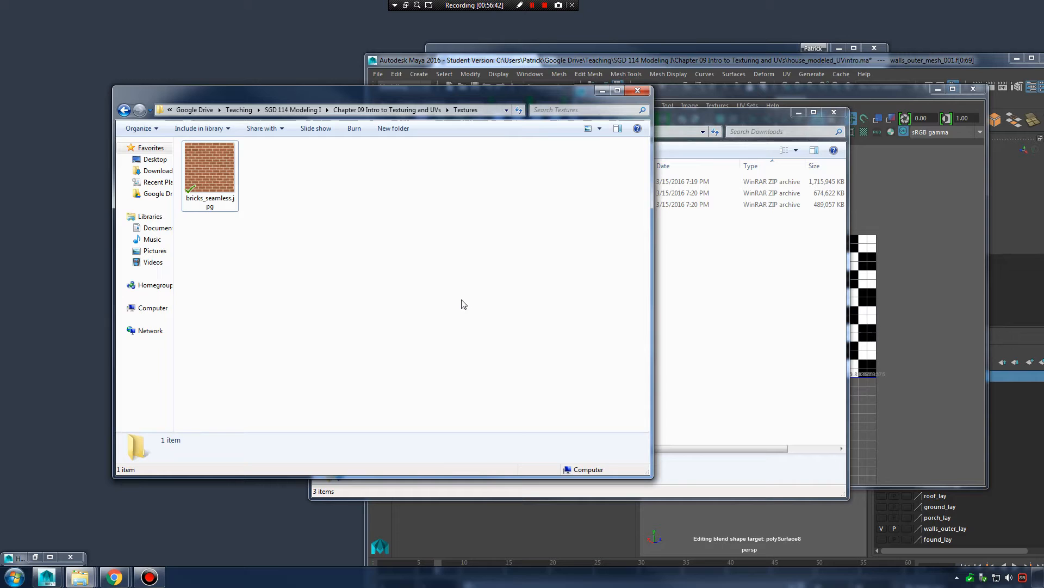
Close the Downloads window and move the Textures folder window aside to uncover Maya.
left_click(677, 111)
left_click(834, 112)
left_click_drag(540, 95, 472, 150)
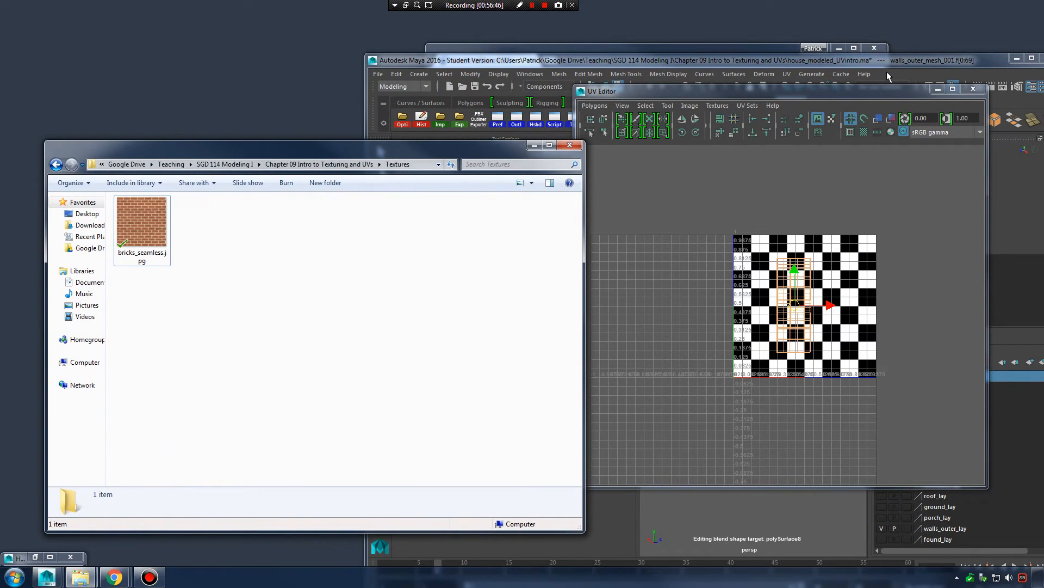
Switch to Maya, maximize it, close the Tool Settings and reposition the UV Editor beside the wall view.
double_click(923, 64)
left_click_drag(842, 97, 607, 111)
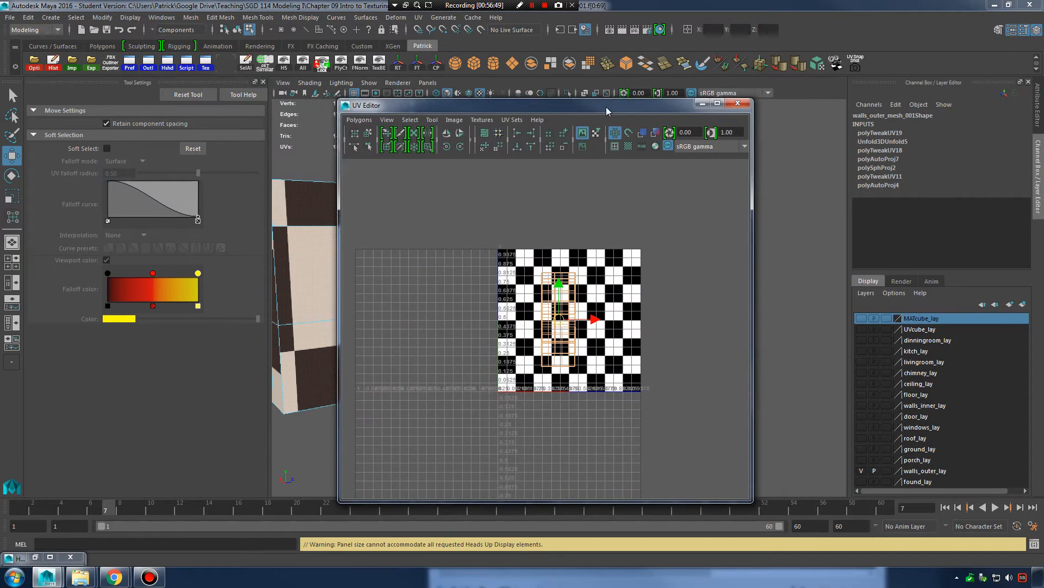
left_click(263, 82)
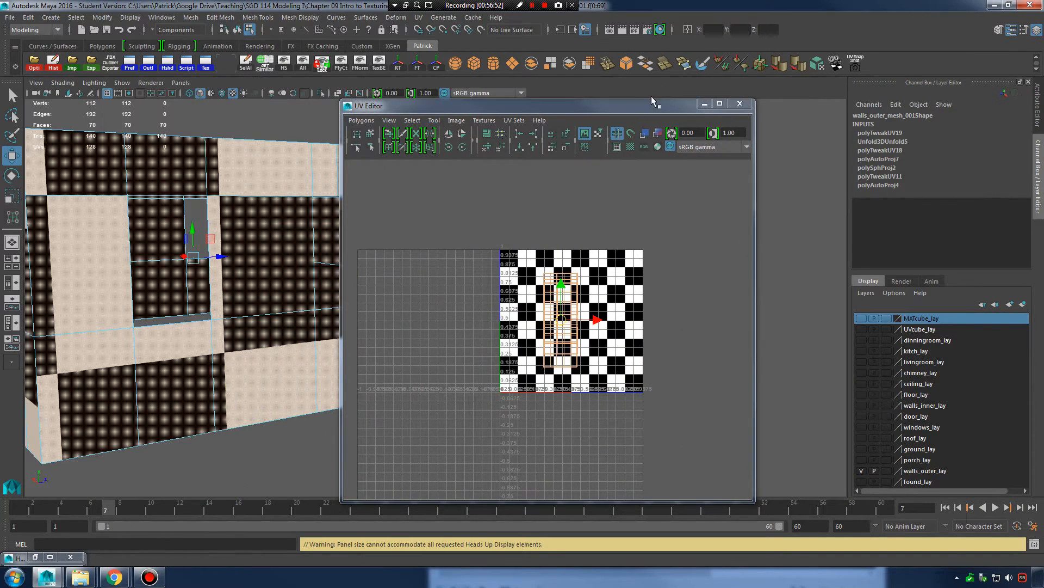
left_click_drag(651, 105, 610, 117)
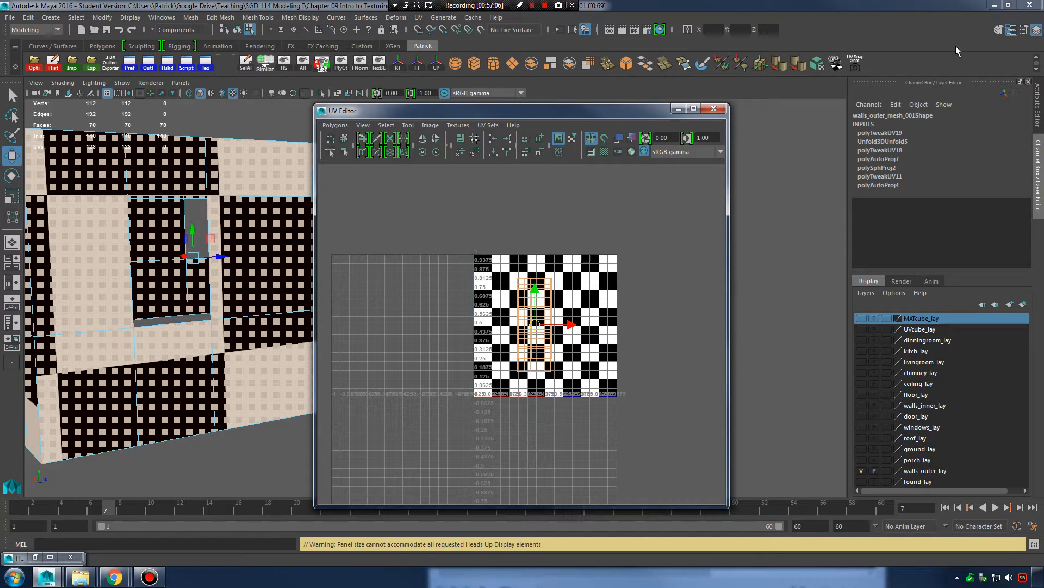
Restore the Hypershade over the UV Editor, reduce its material swatch size and widen the window.
left_click(34, 557)
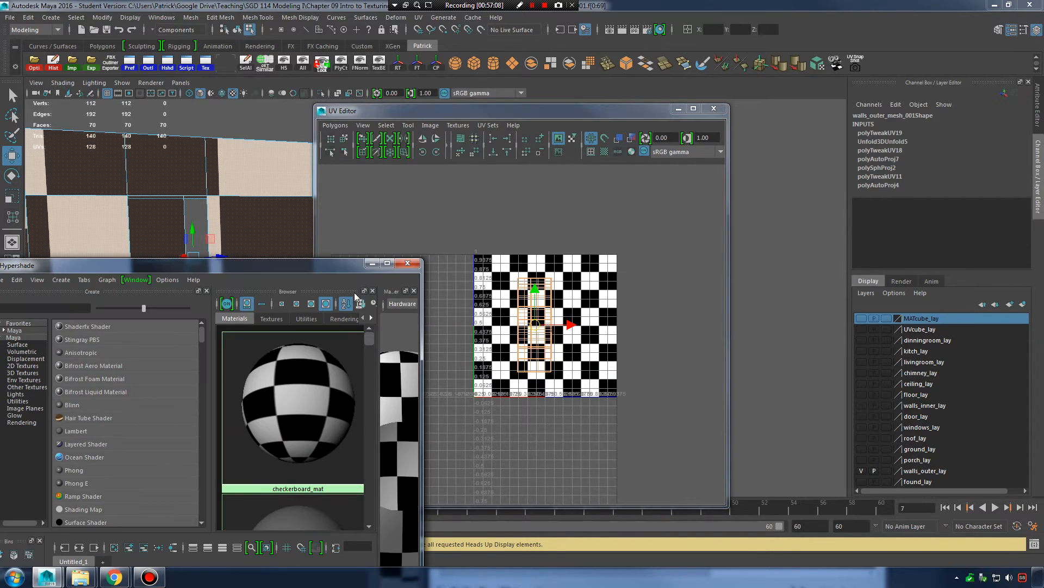
left_click_drag(338, 265, 534, 112)
scroll(491, 266, "down", 3)
scroll(490, 266, "down", 1)
scroll(506, 215, "up", 3)
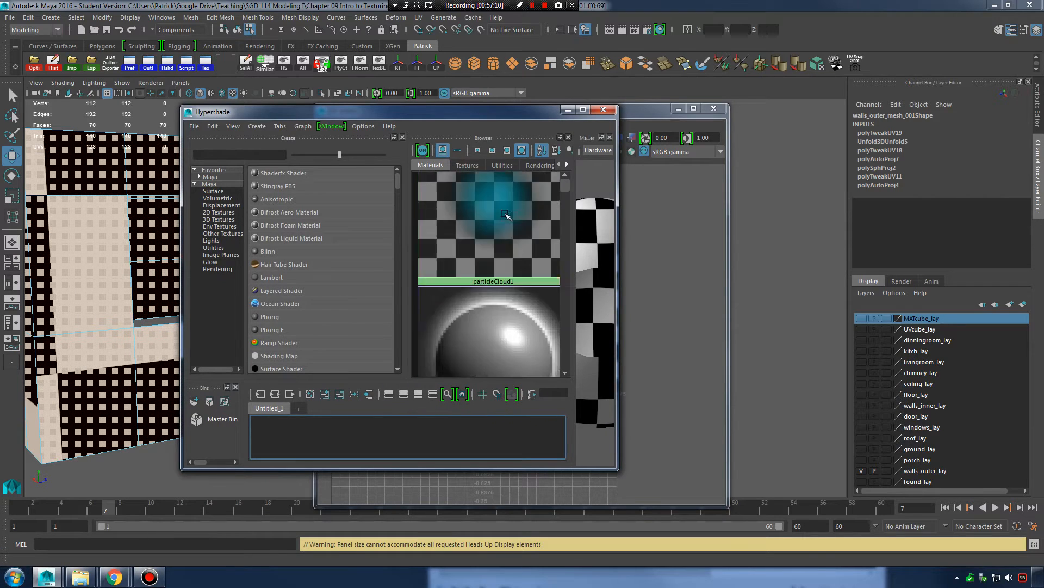
left_click(507, 151)
left_click(492, 151)
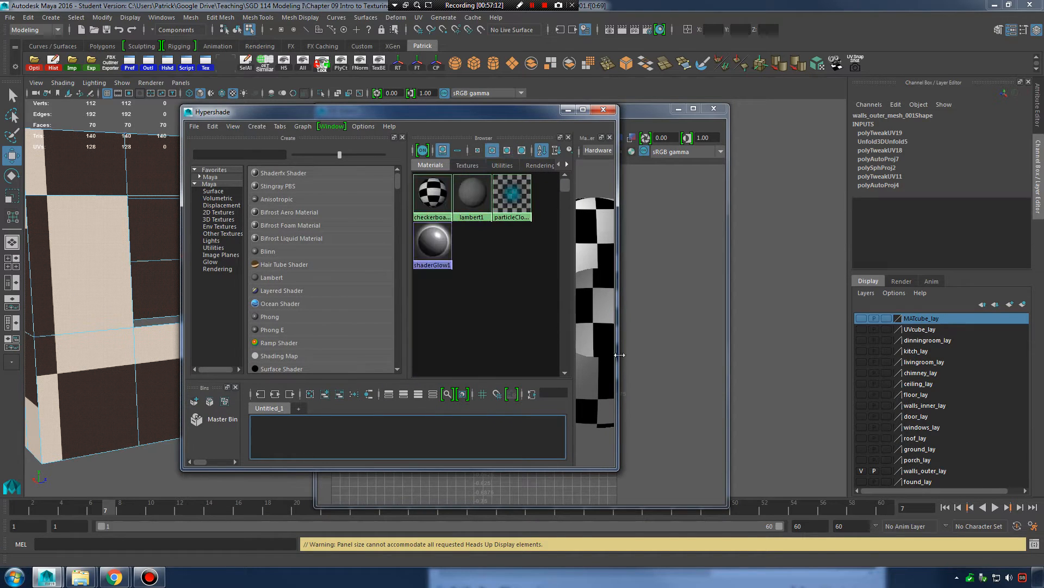
left_click_drag(609, 353, 847, 359)
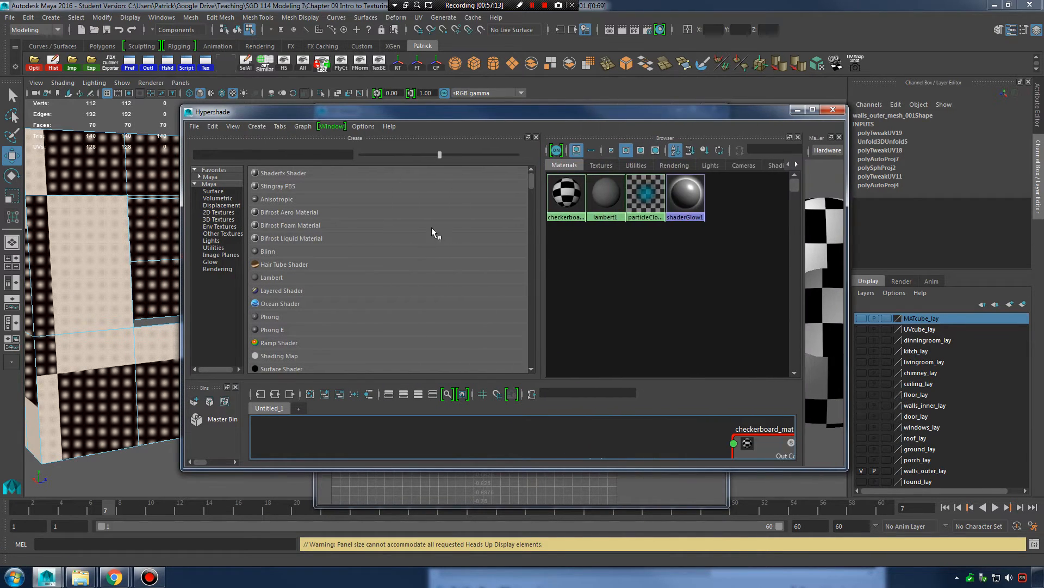
Create a new Lambert material and name it bricks_mat.
left_click(272, 277)
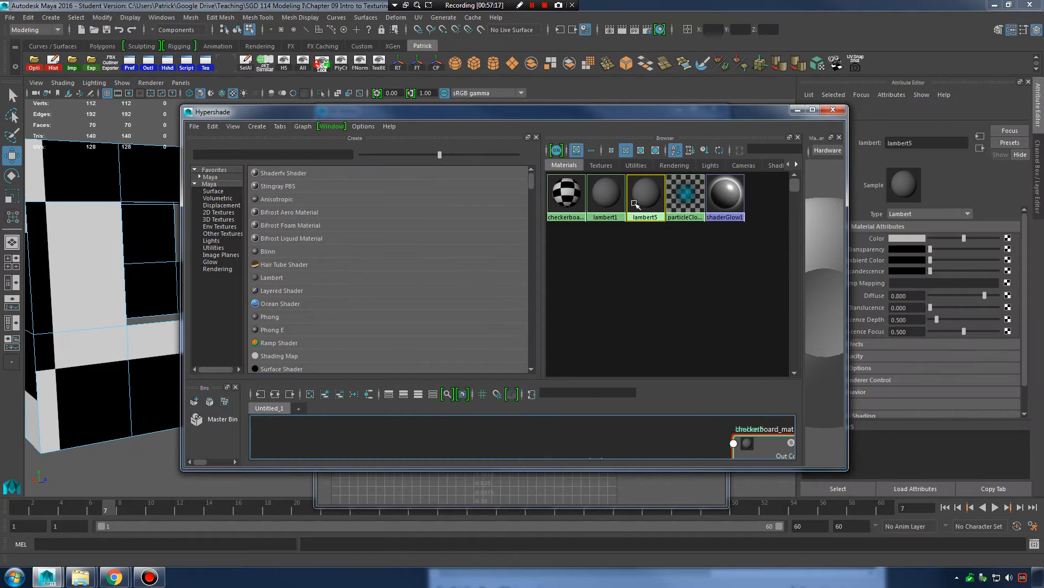
left_click_drag(925, 144, 836, 150)
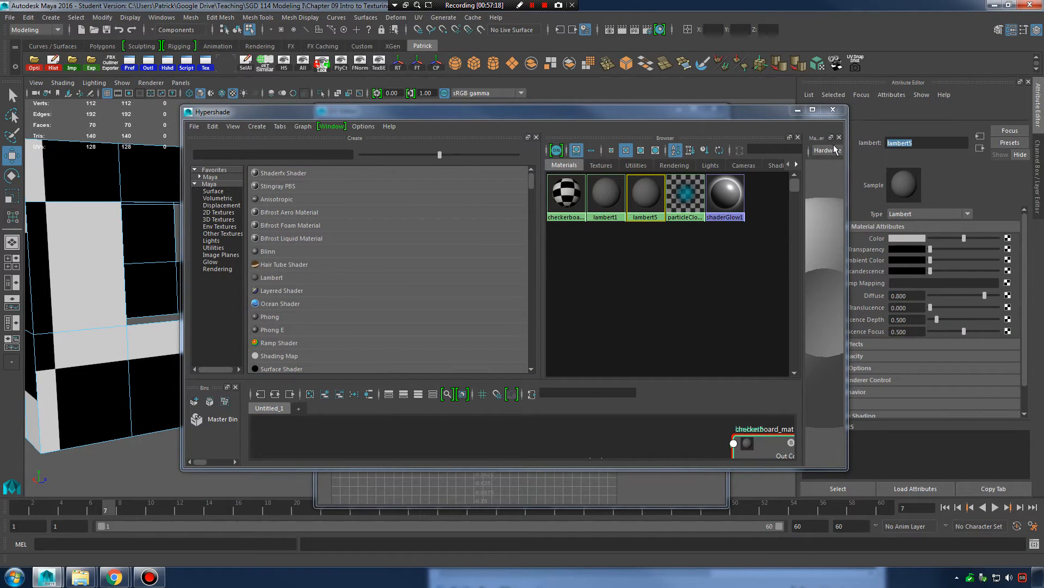
type("bricks_mat")
key("Return")
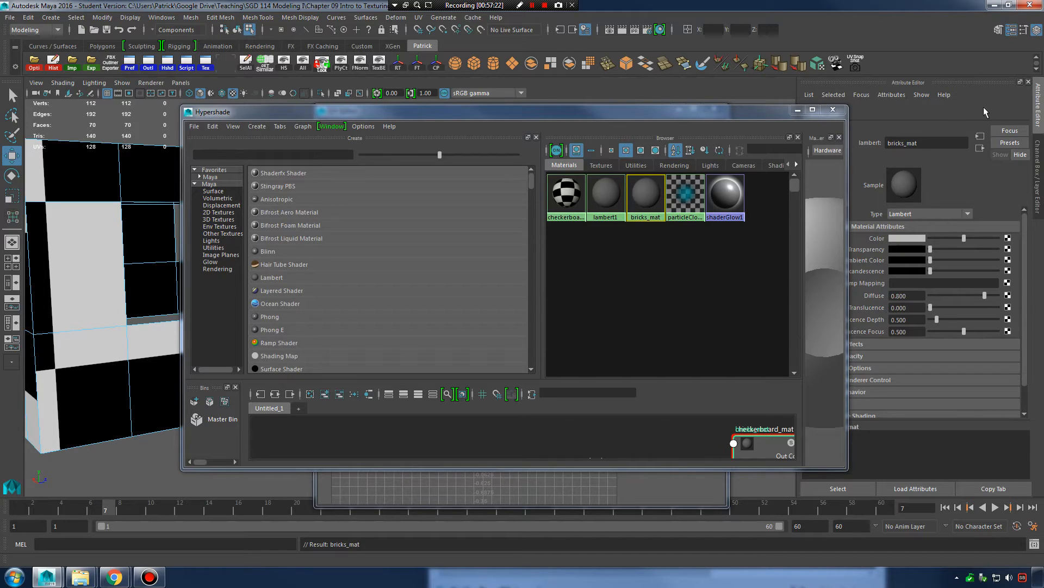
Move the Hypershade clear of the material attributes and open the texture node choice for bricks_mat's Color.
left_click_drag(762, 112, 683, 126)
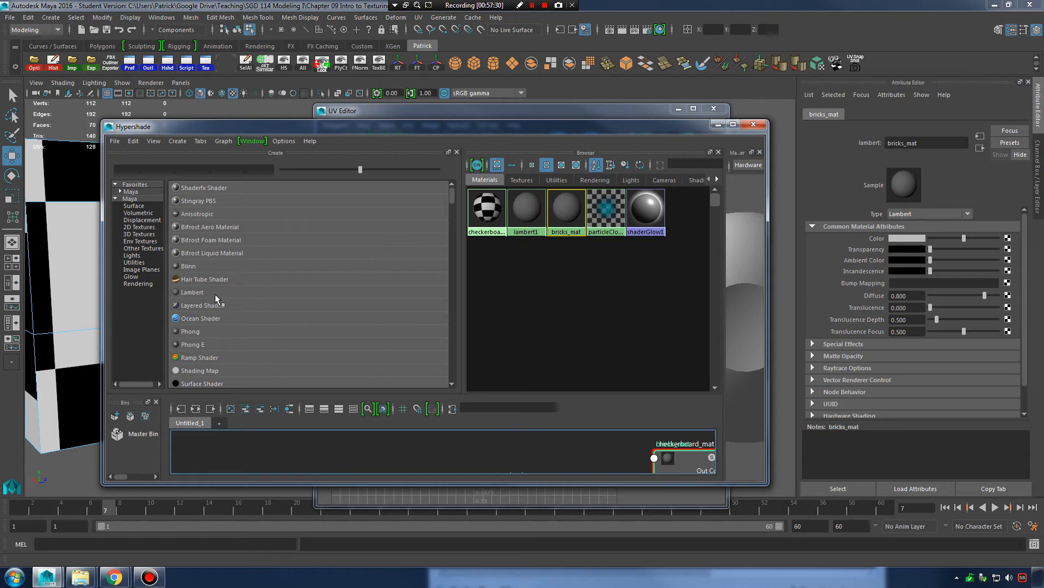
double_click(933, 146)
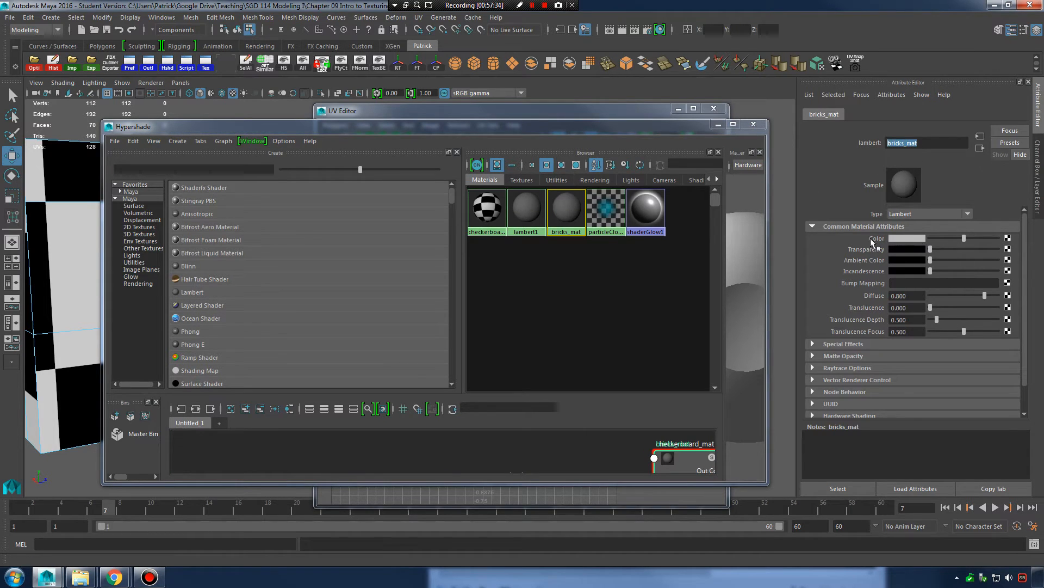
left_click(1008, 239)
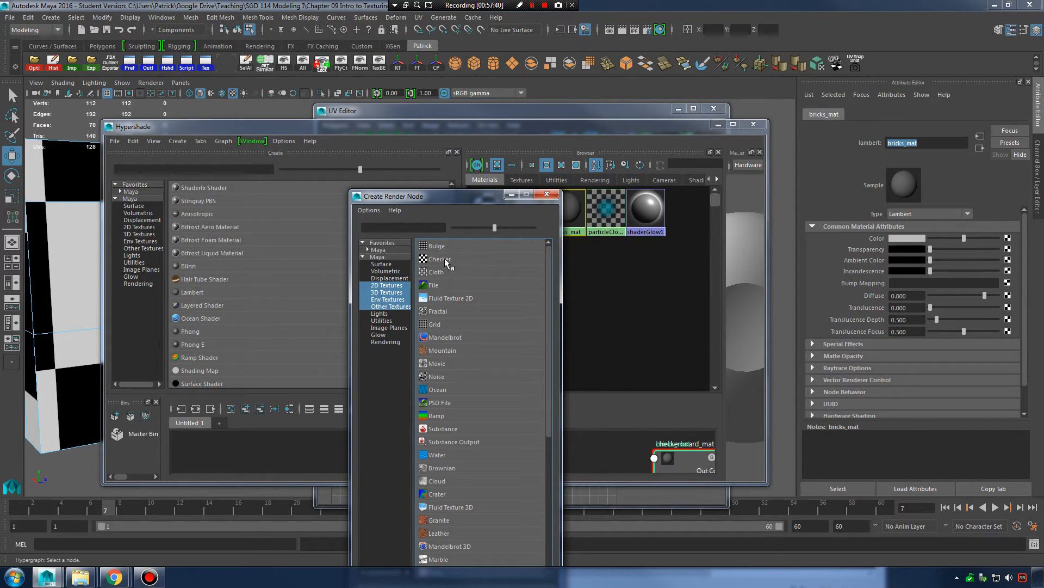
Connect a File texture to the Color attribute of bricks_mat and check both nodes' attributes.
left_click(433, 285)
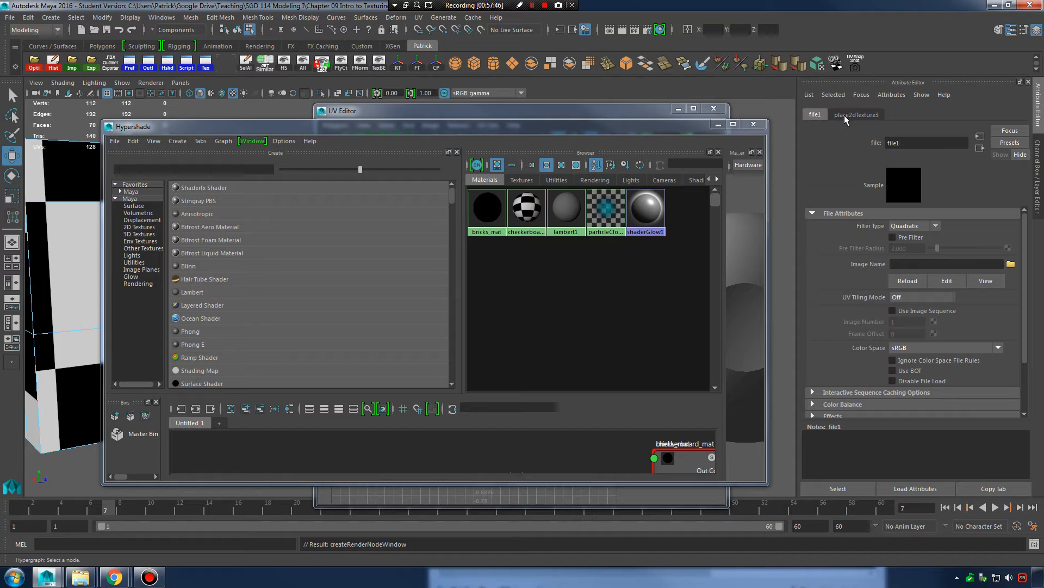
left_click(648, 269)
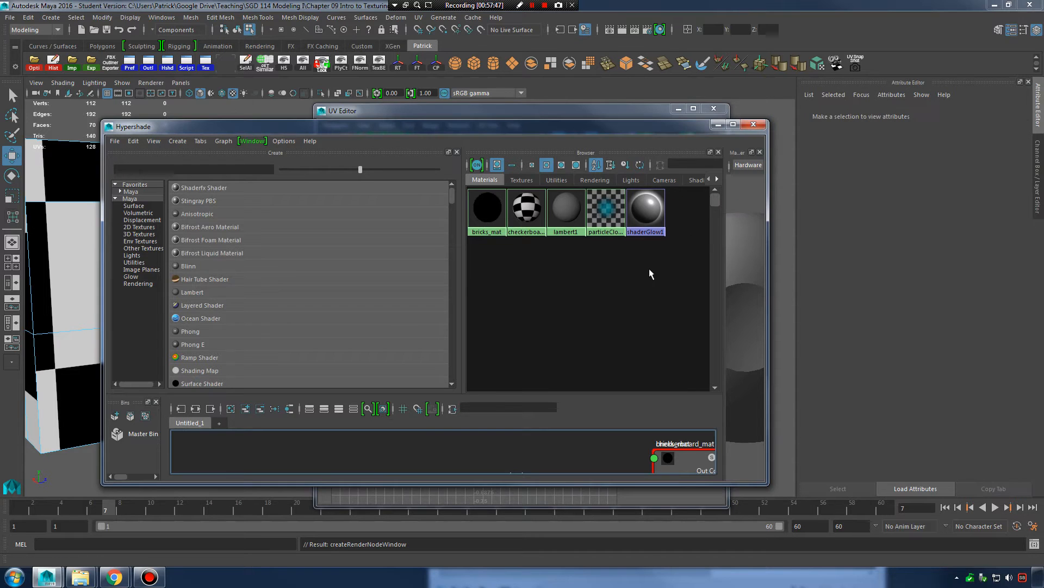
left_click(487, 209)
left_click(858, 115)
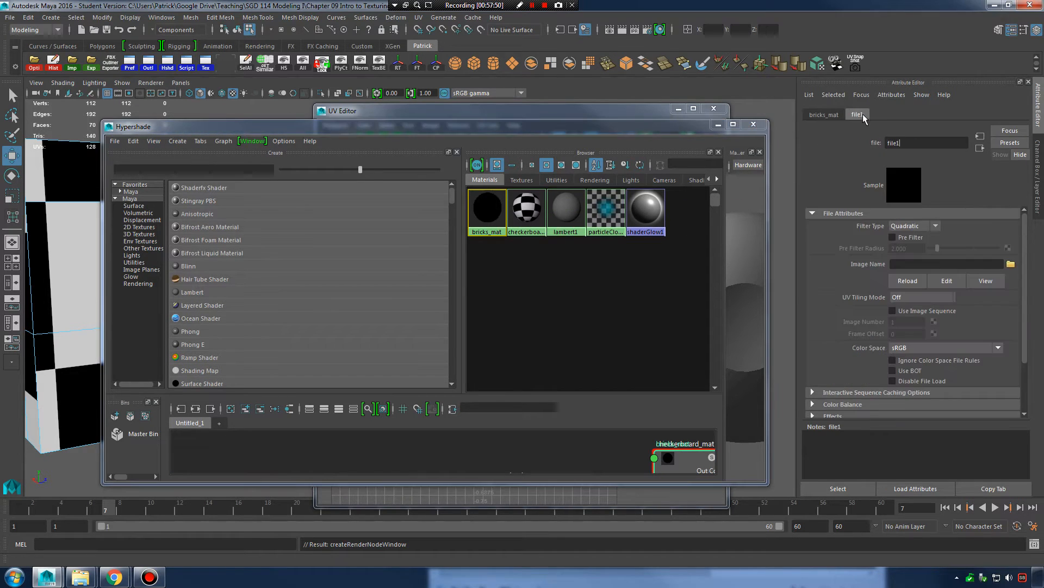
left_click(829, 116)
left_click(577, 312)
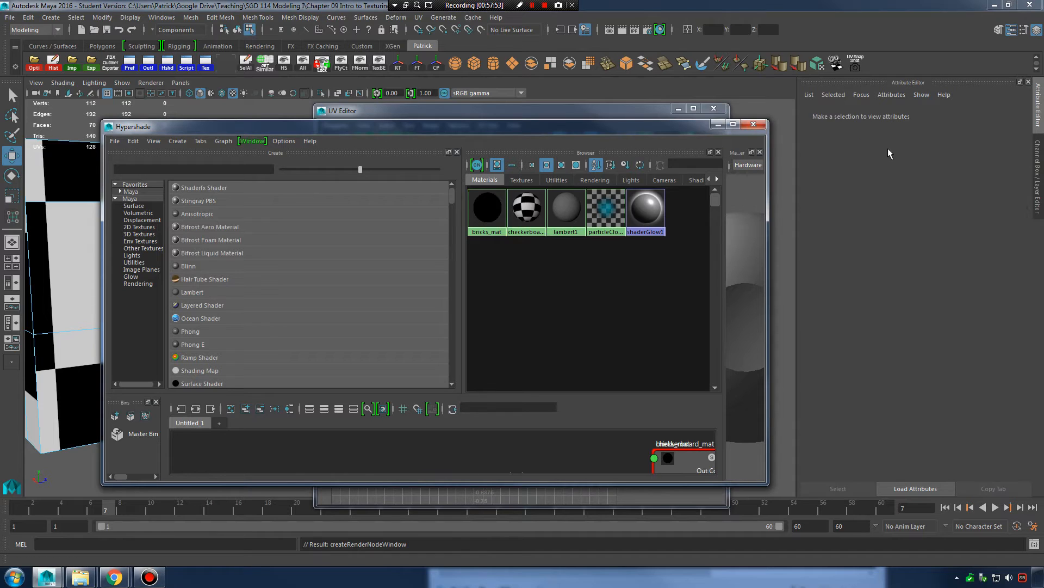
Rename the file texture node attached to bricks_mat as bricks_jpg.
left_click(482, 212)
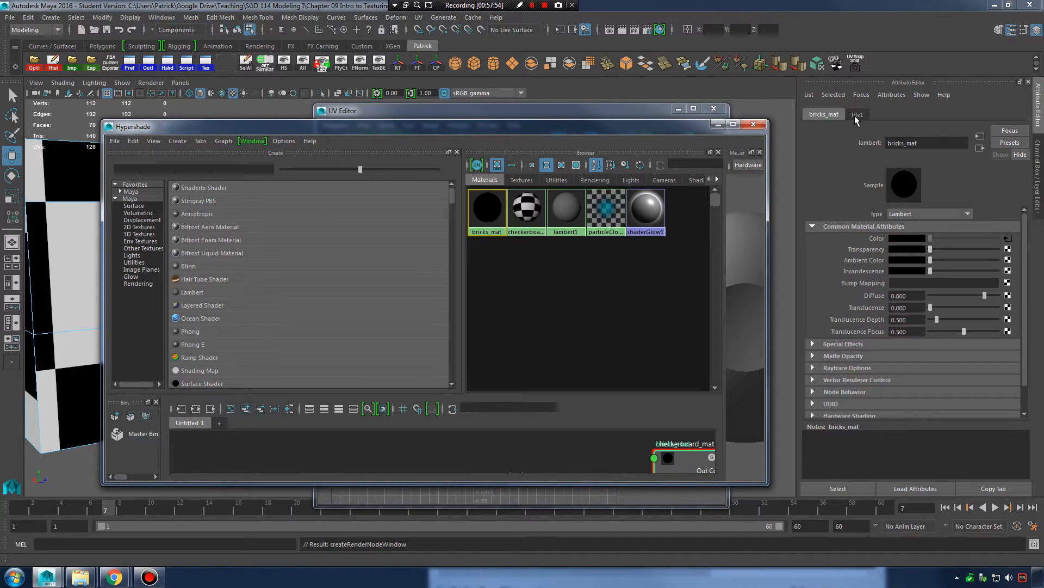
left_click(500, 300)
left_click(490, 217)
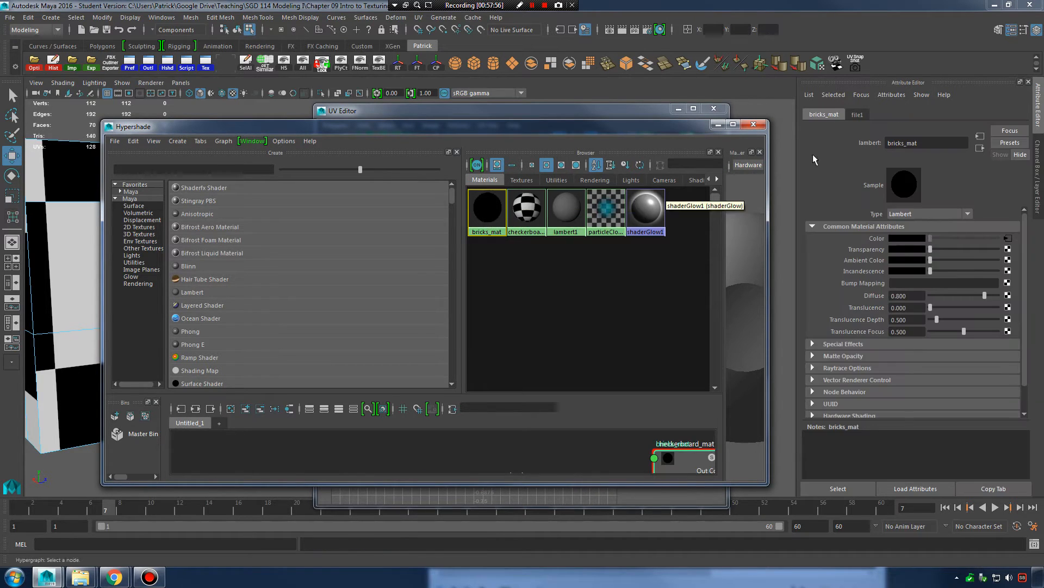
left_click(861, 116)
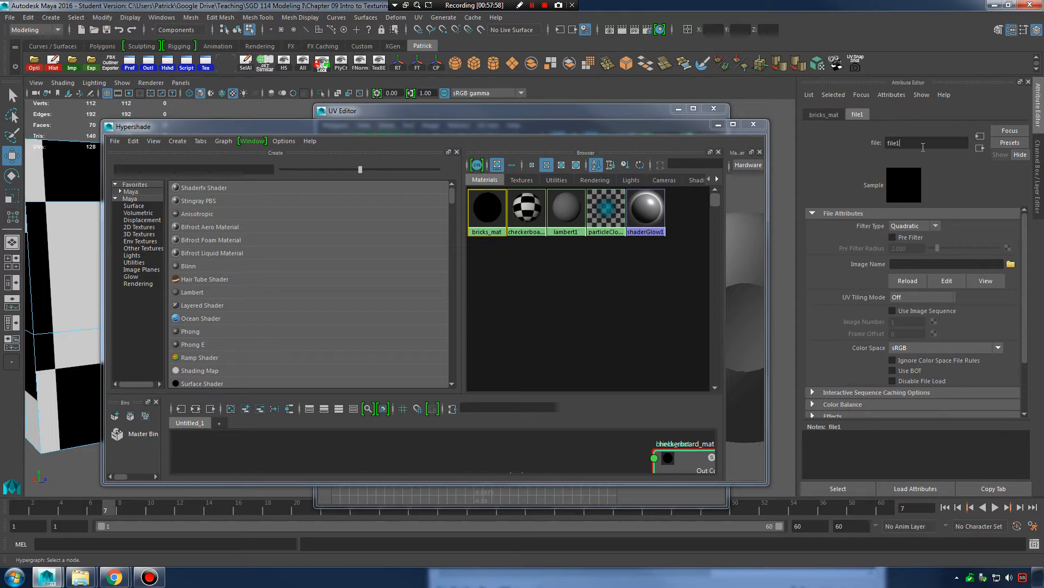
type("bricks_jpg")
key("Return")
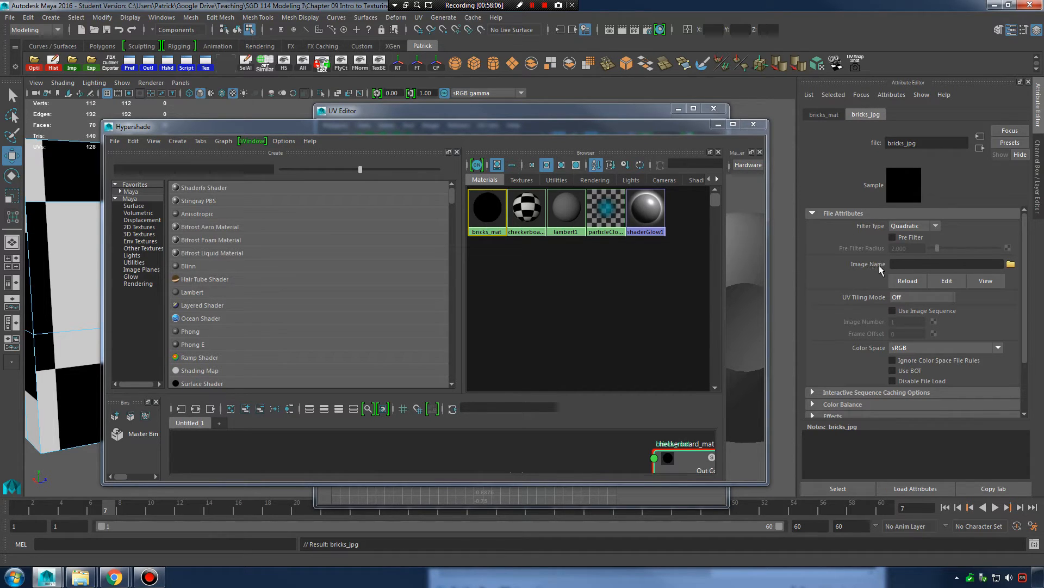
Load bricks_seamless.jpg from the Textures folder of SGD 114 Modeling I, Chapter 09, as the bricks_jpg texture image.
left_click(1010, 265)
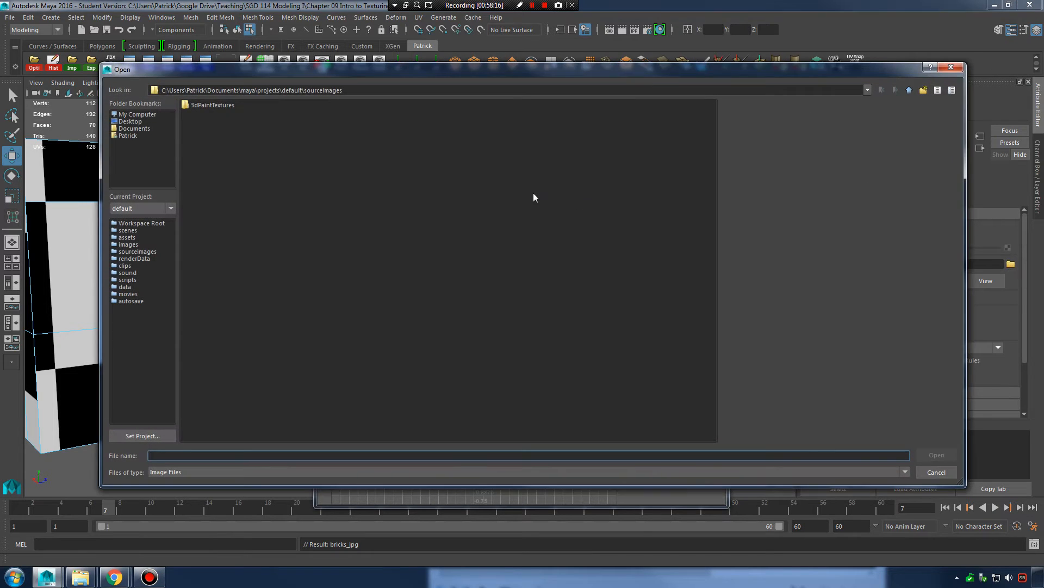
left_click(130, 122)
double_click(213, 105)
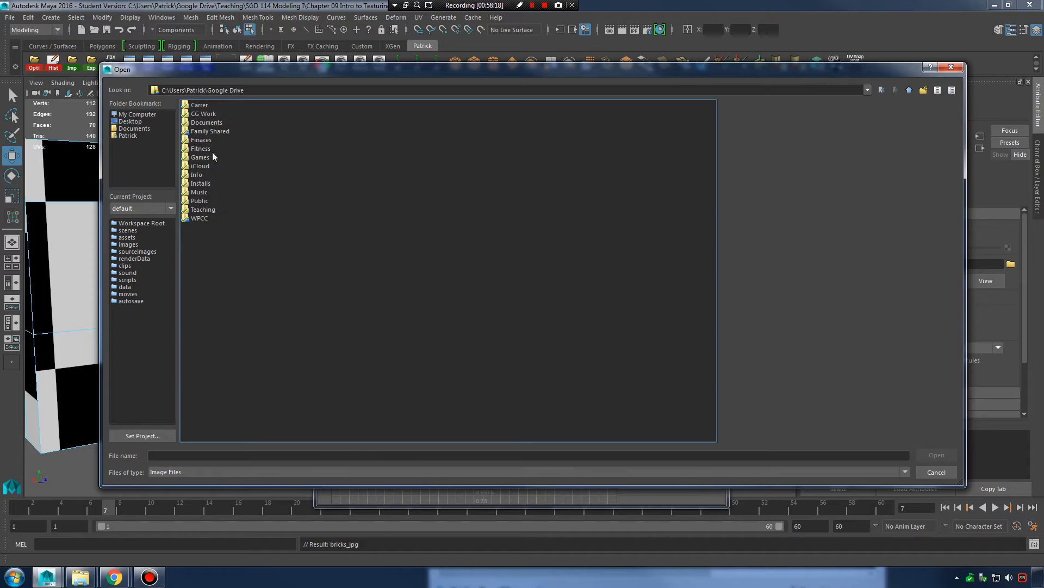
double_click(225, 210)
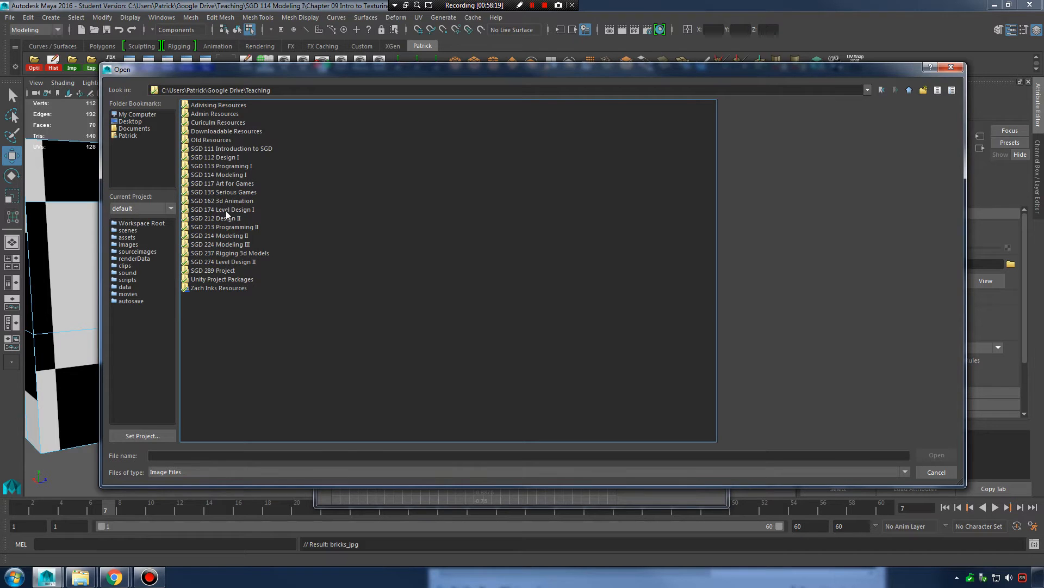
double_click(228, 174)
double_click(241, 183)
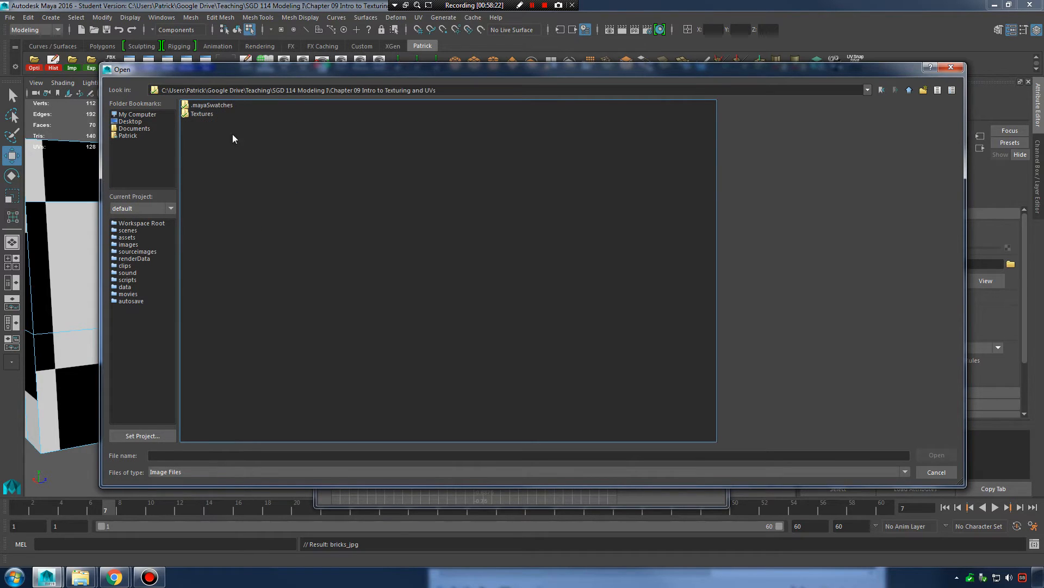
double_click(196, 114)
left_click(217, 105)
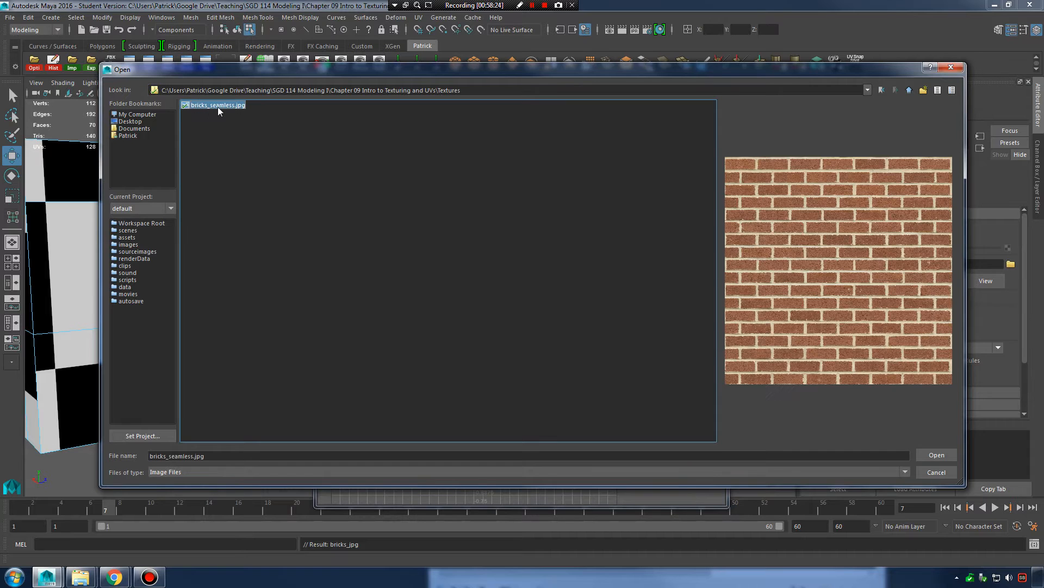
left_click(935, 455)
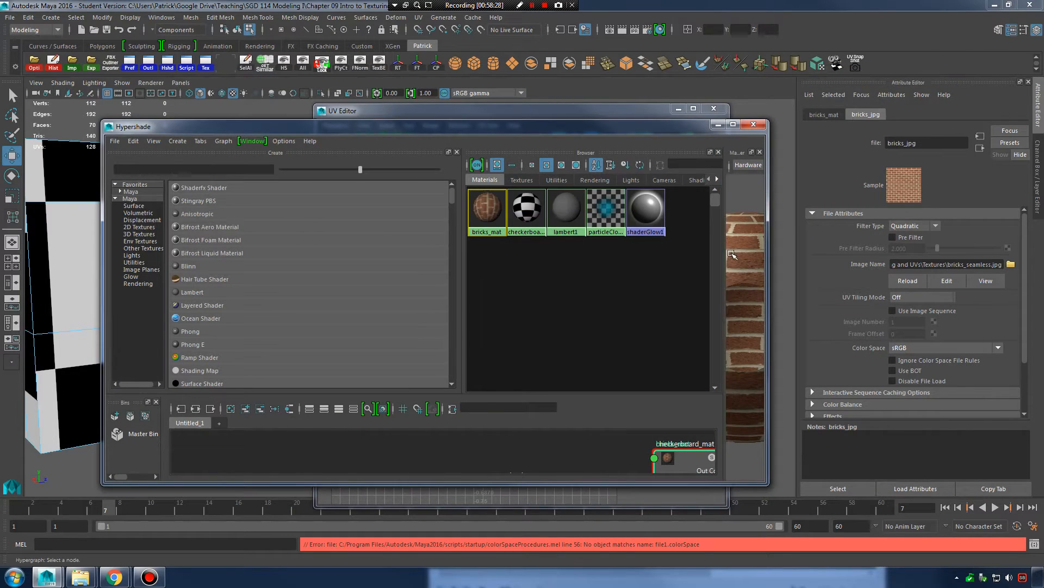
Enlarge the material preview, assign bricks_mat to the outer walls mesh and minimize Hypershade.
left_click_drag(725, 252, 489, 255)
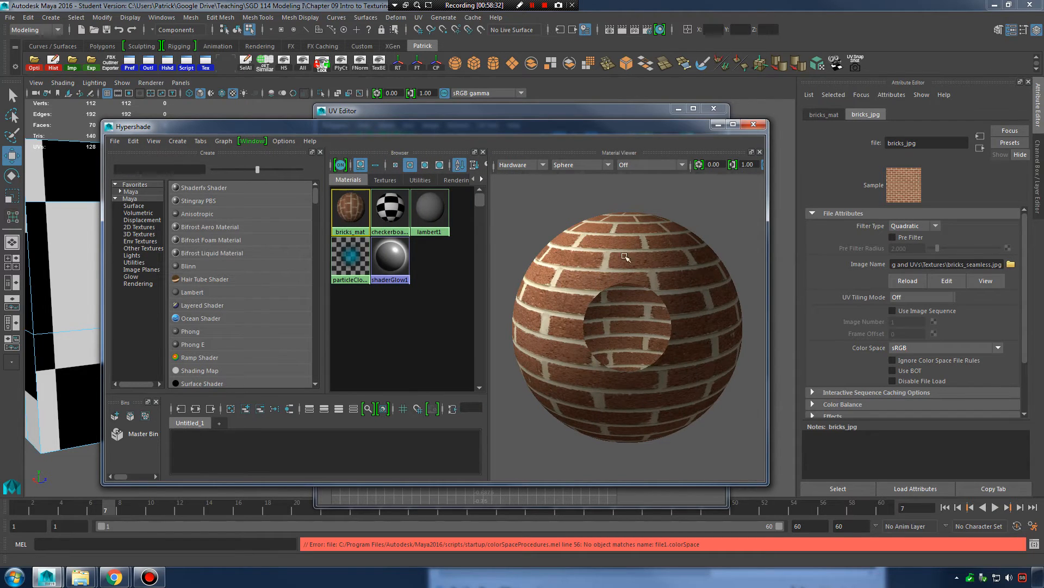
left_click_drag(690, 126, 962, 185)
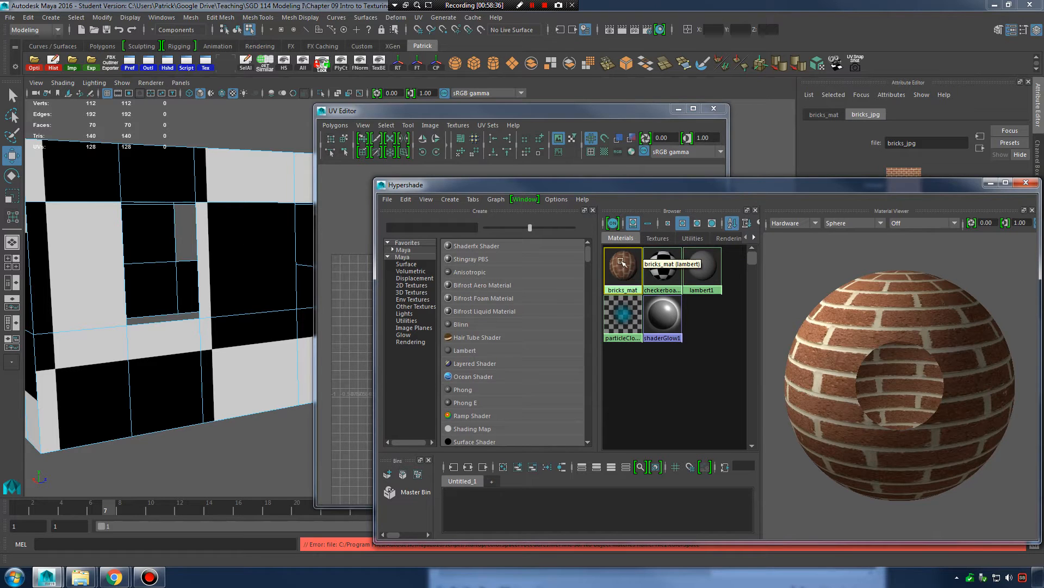
middle_click_drag(623, 266, 253, 263)
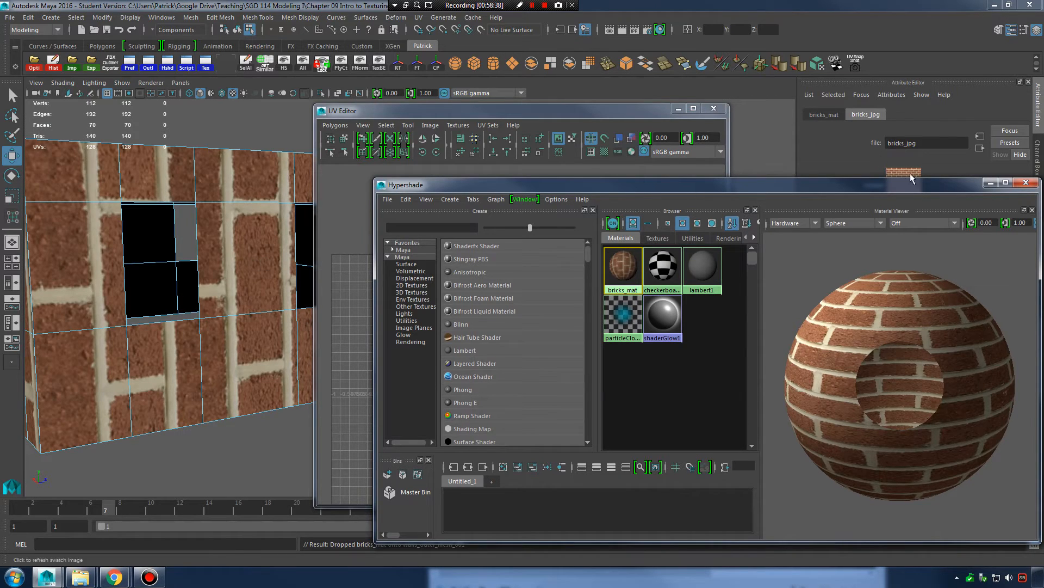
left_click(991, 183)
Select the 20-face outer wall shell in the UV Editor and rotate its UVs by -45 degrees twice, then deselect it.
left_click_drag(682, 118, 930, 131)
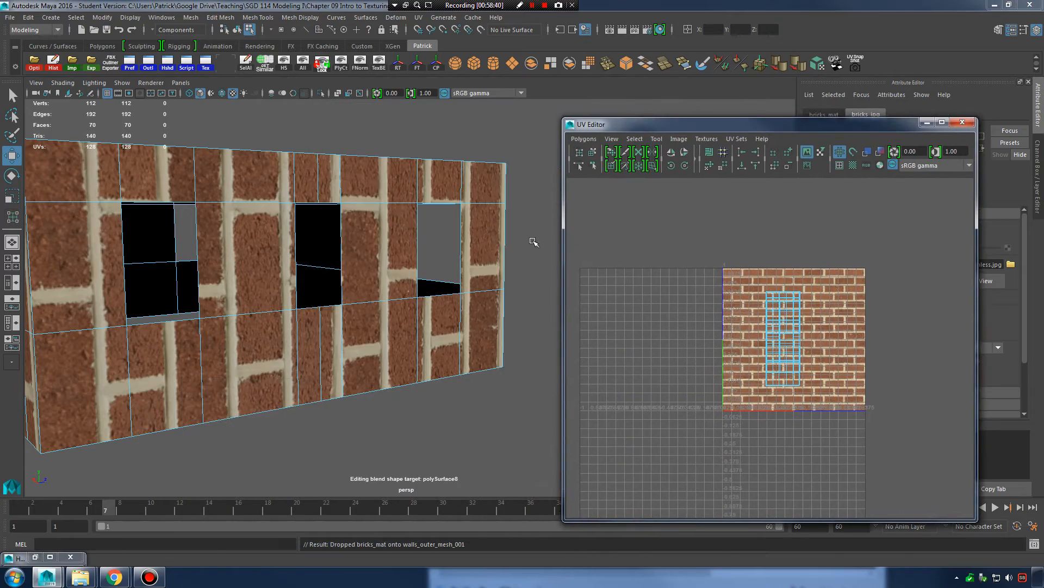
left_click_drag(185, 285, 468, 207, "alt")
right_click(444, 193)
right_click_drag(444, 193, 513, 192)
left_click(412, 180)
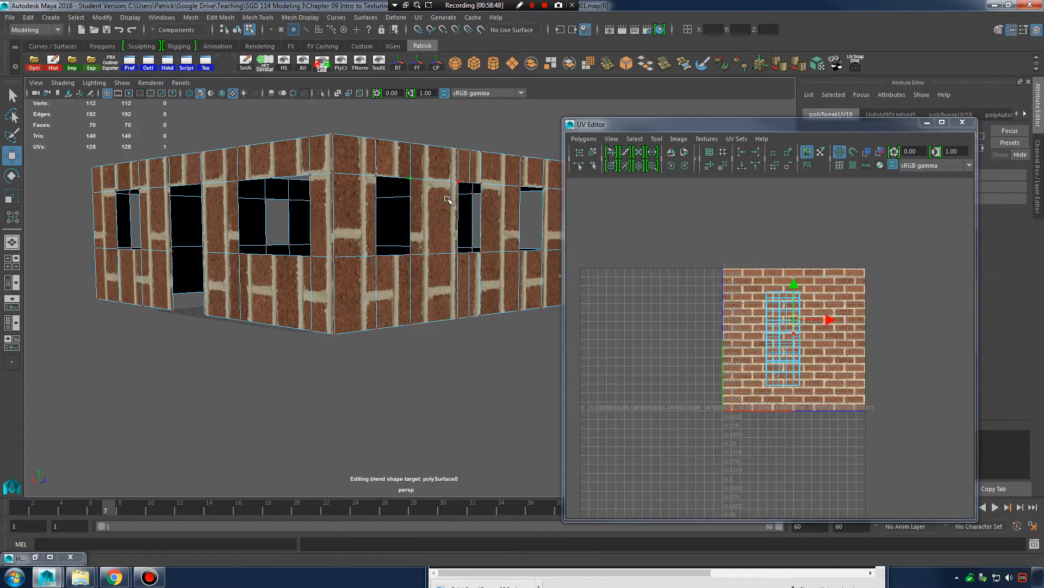
right_click(447, 200)
right_click_drag(777, 338, 796, 363)
double_click(794, 311)
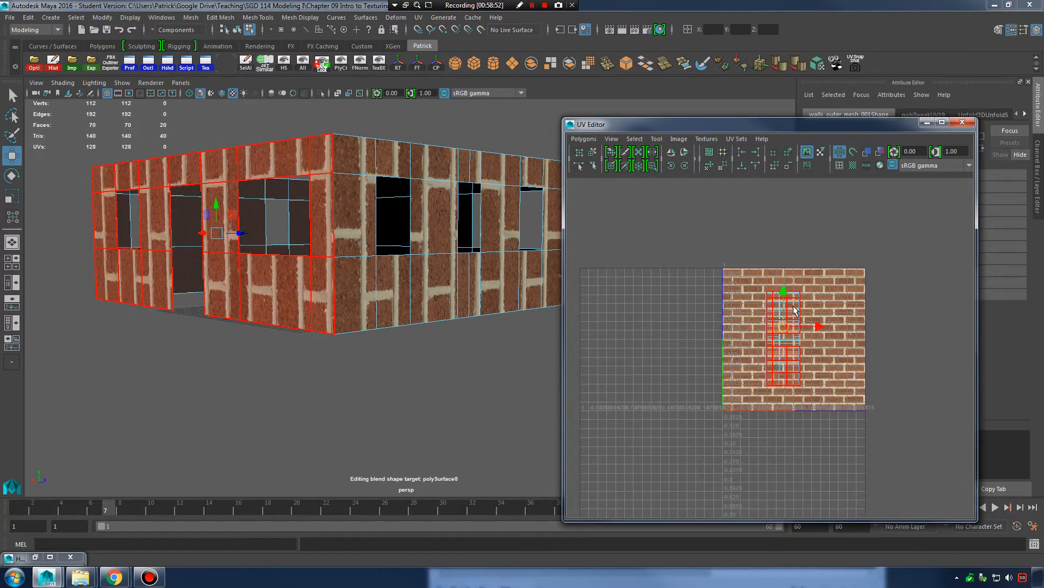
left_click(684, 166)
left_click(684, 167)
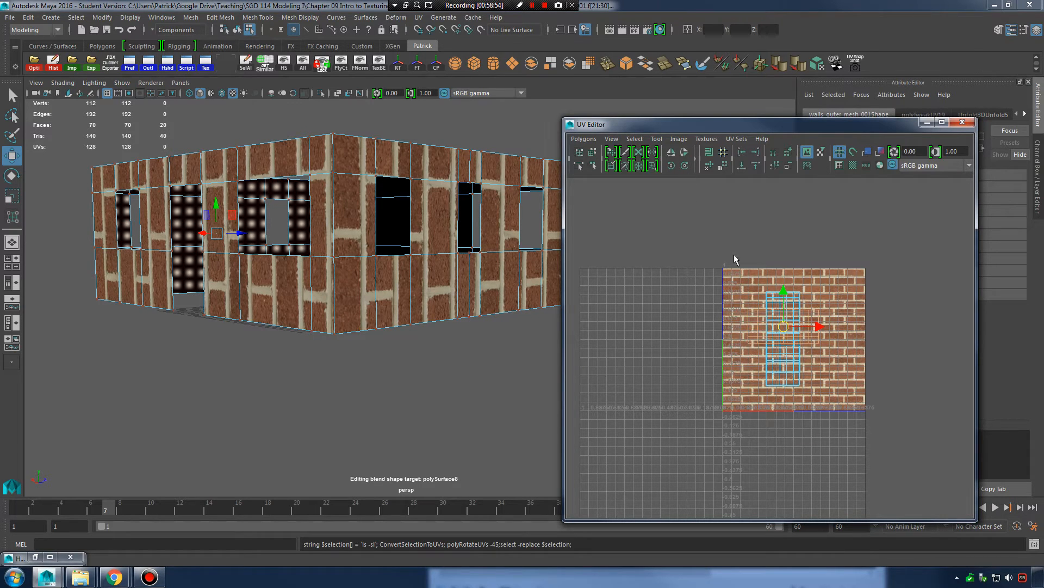
left_click(850, 354)
Examine the direction and scale of the bricks on all sides of the building's outer walls.
left_click_drag(438, 306, 383, 349, "alt")
middle_click_drag(382, 348, 287, 343, "alt")
right_click_drag(286, 343, 476, 332, "alt")
left_click_drag(476, 332, 215, 335, "alt")
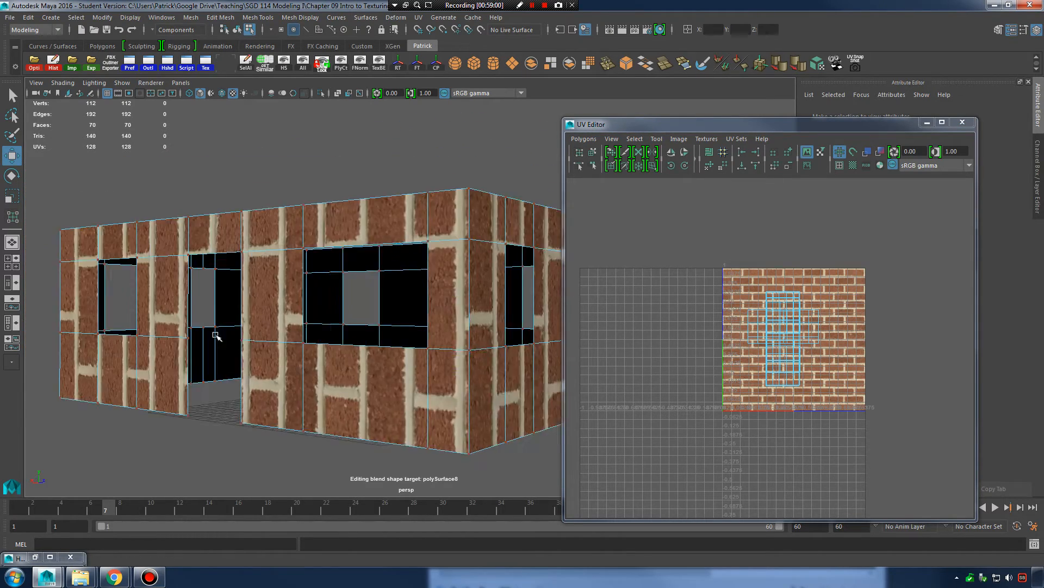
right_click_drag(419, 326, 345, 323, "alt")
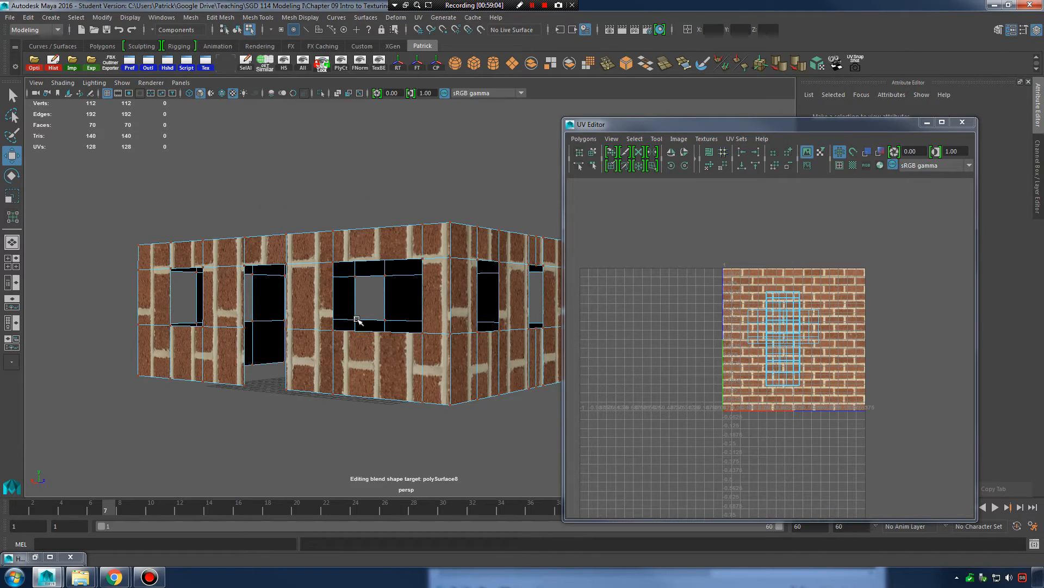
right_click_drag(304, 277, 356, 285, "alt")
left_click_drag(357, 285, 417, 268, "alt")
right_click_drag(271, 278, 234, 272, "alt")
left_click_drag(234, 272, 396, 245, "alt")
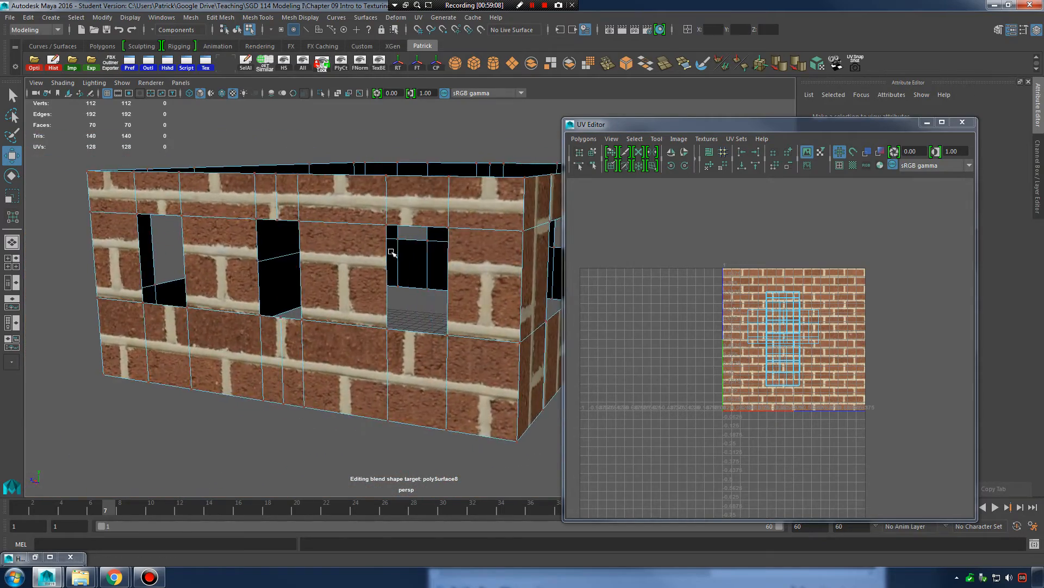
right_click_drag(396, 244, 457, 247, "alt")
left_click_drag(457, 247, 393, 244, "alt")
right_click_drag(393, 245, 297, 255, "alt")
left_click_drag(297, 255, 336, 257, "alt")
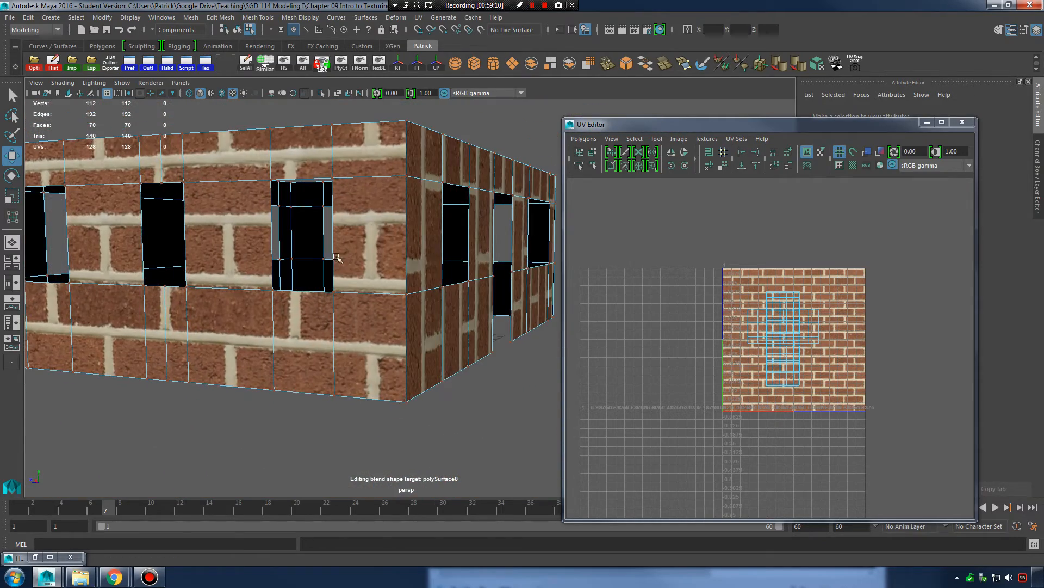
left_click_drag(306, 327, 319, 288, "alt")
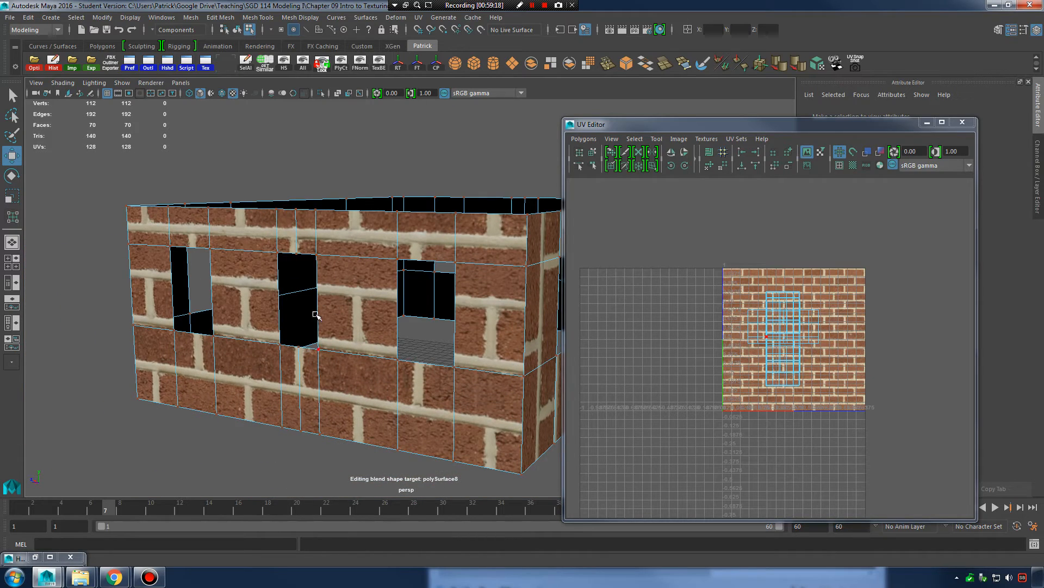
left_click_drag(450, 360, 327, 326, "alt")
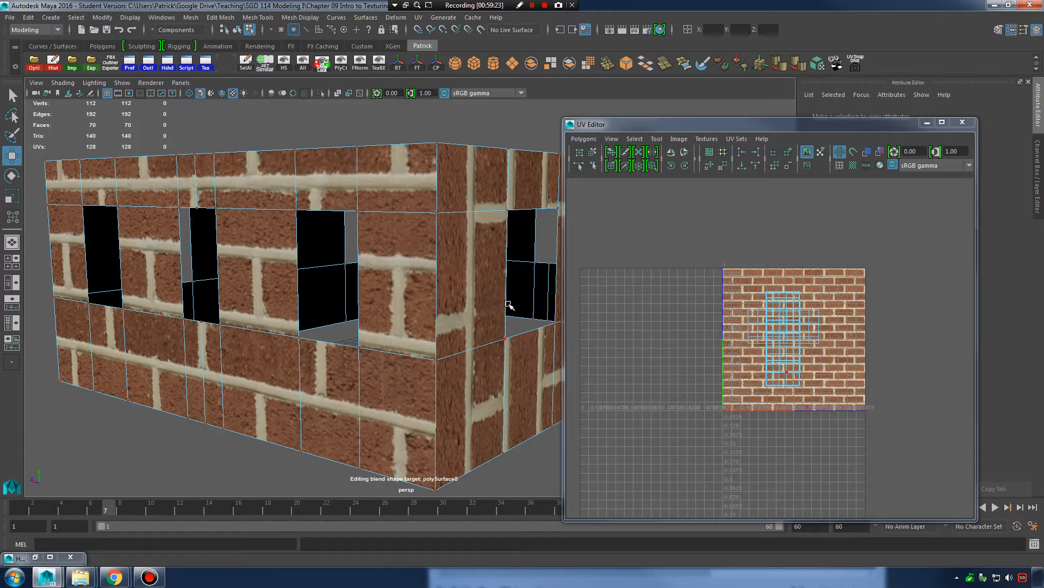
Select the horizontally oriented wall UV shell and move it above the brick texture, clear of the stacked shells.
scroll(773, 327, "up", 8)
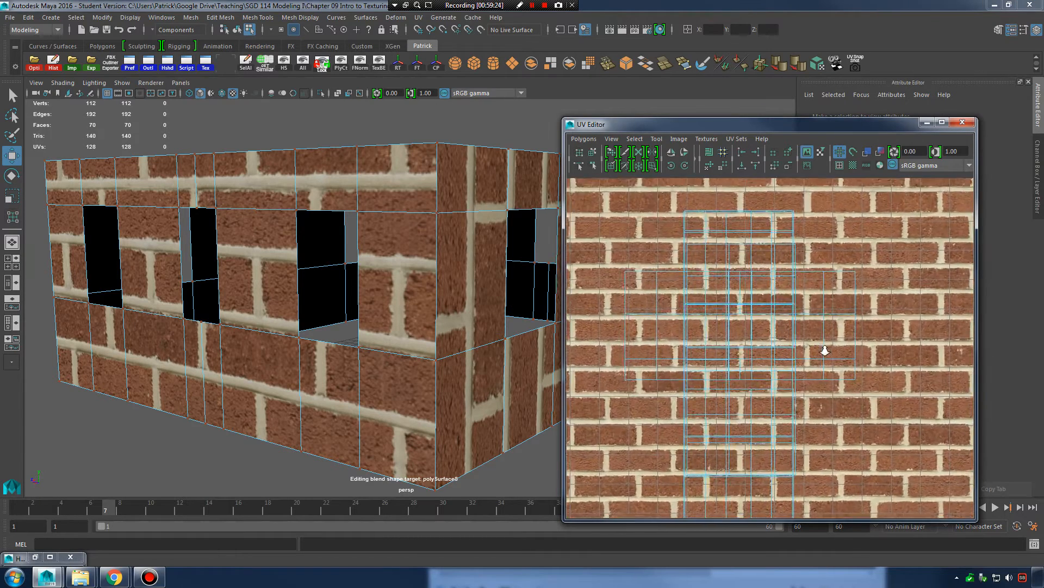
scroll(756, 335, "down", 2)
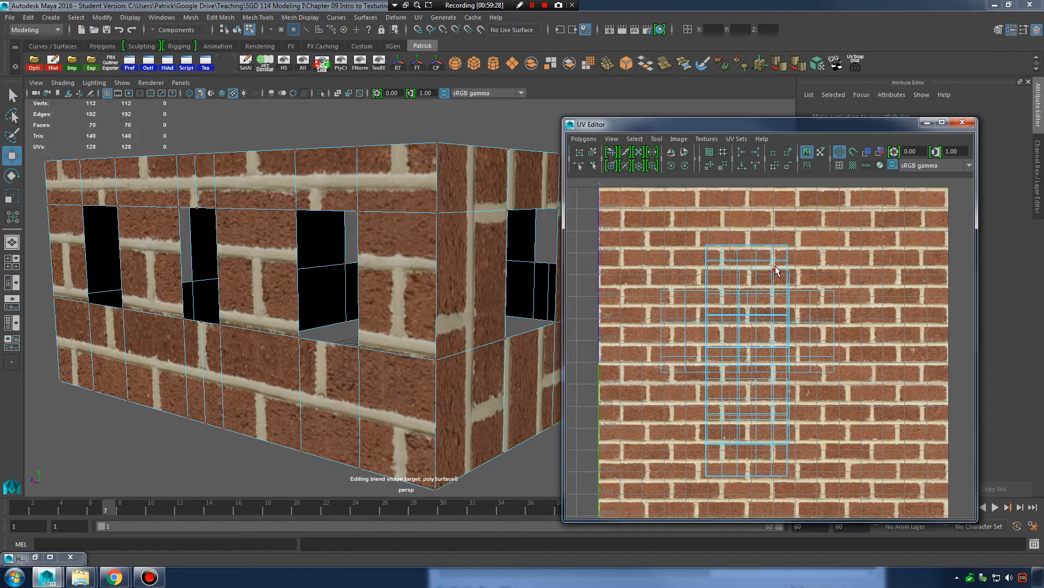
right_click_drag(775, 265, 735, 249)
left_click(746, 253)
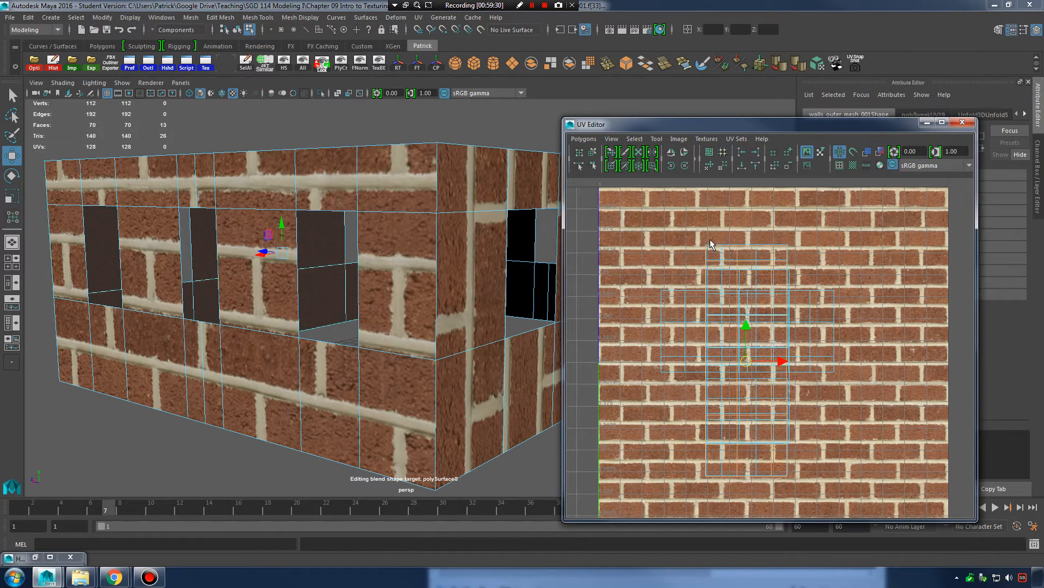
left_click(665, 323)
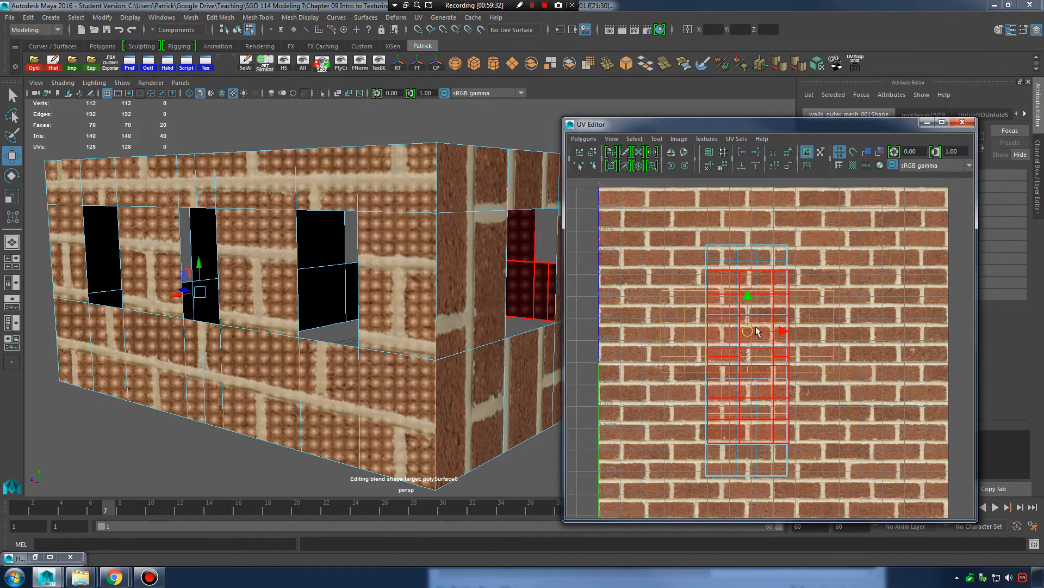
middle_click_drag(751, 292, 740, 156)
scroll(739, 244, "down", 2)
mouse_move(738, 246)
middle_mouse_down("alt")
mouse_move(758, 297)
mouse_move(729, 265)
mouse_move(761, 264)
mouse_move(747, 254)
middle_mouse_up("alt")
left_click_drag(745, 250, 741, 259)
Select the stacked vertical wall UV shells on the brick texture and rotate their UVs by -45 degrees twice.
right_click_drag(414, 321, 350, 320, "alt")
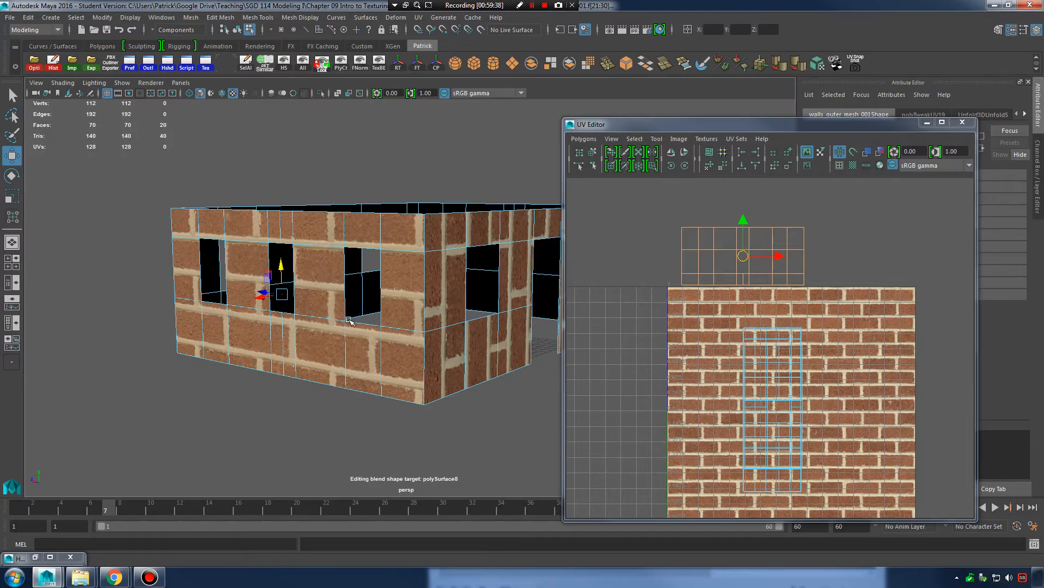
left_click_drag(711, 315, 876, 512)
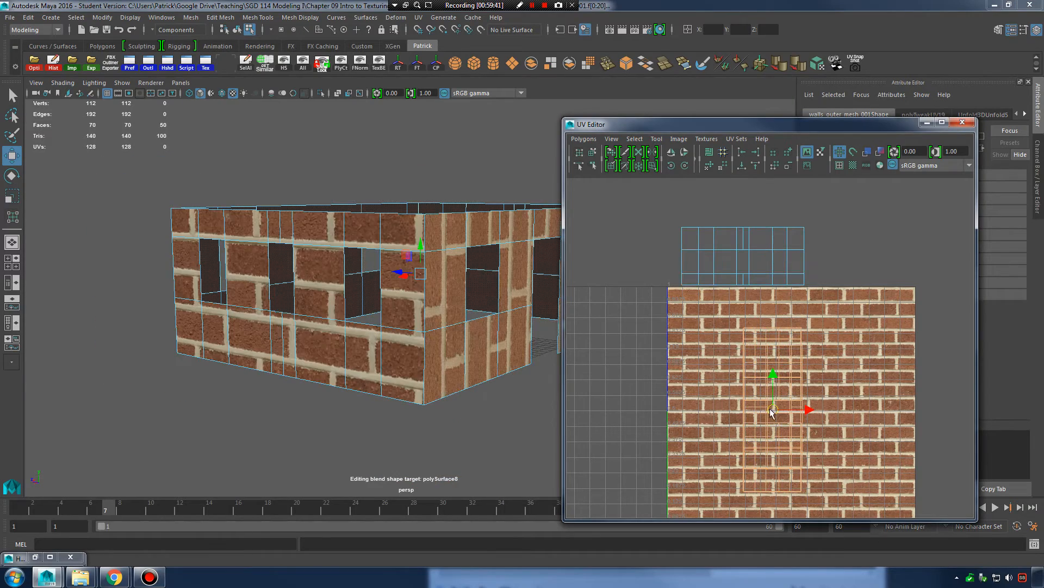
left_click_drag(432, 325, 475, 334, "alt")
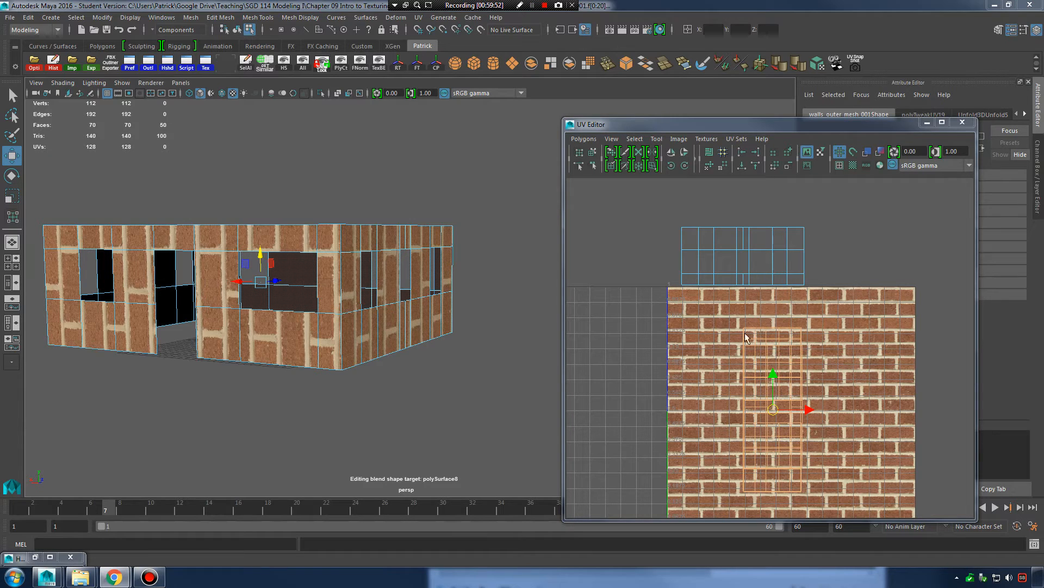
left_click_drag(705, 322, 860, 498)
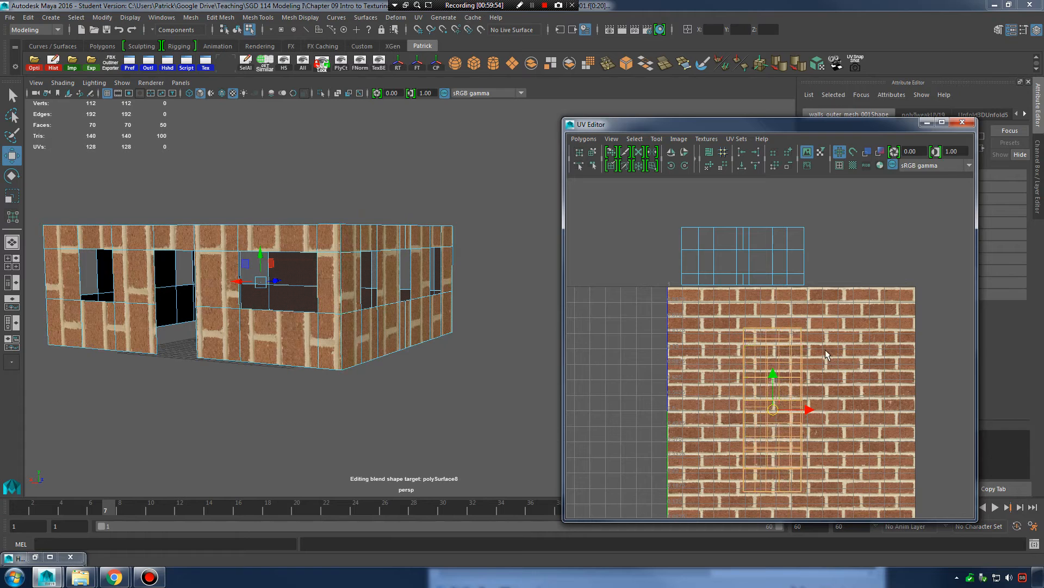
left_click_drag(508, 356, 583, 223, "alt")
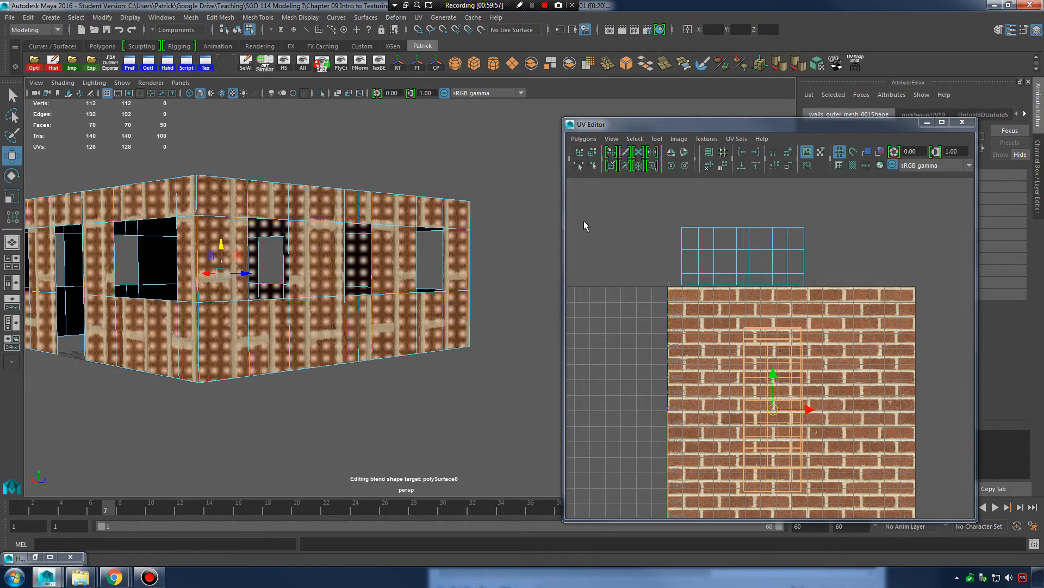
left_click(686, 166)
left_click(687, 167)
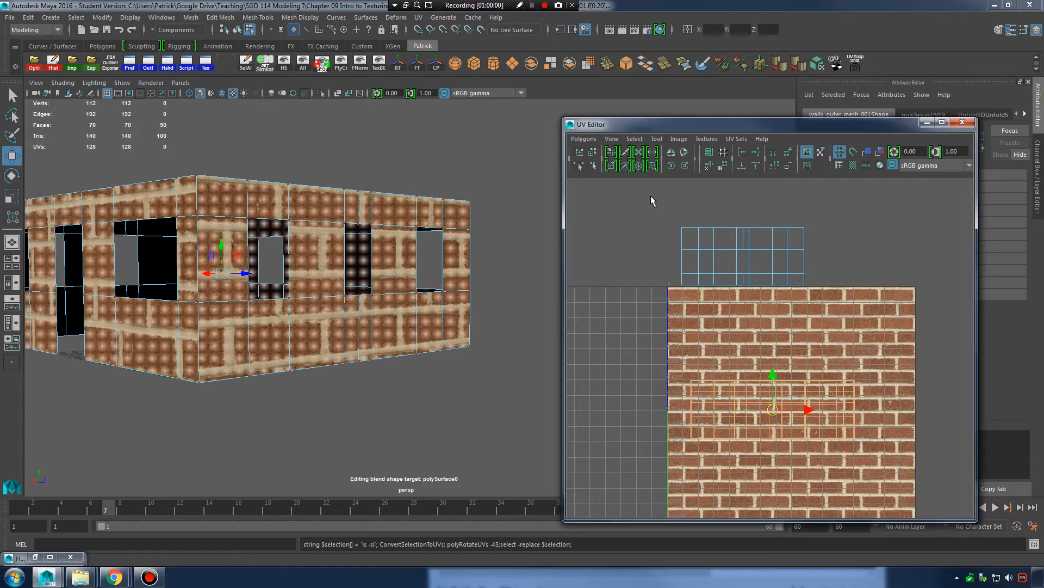
Move the rotated wall UV shells above the brick texture, over the remaining shell, and check the brick direction around the building.
left_click_drag(375, 289, 510, 314, "alt")
left_click_drag(773, 410, 753, 261)
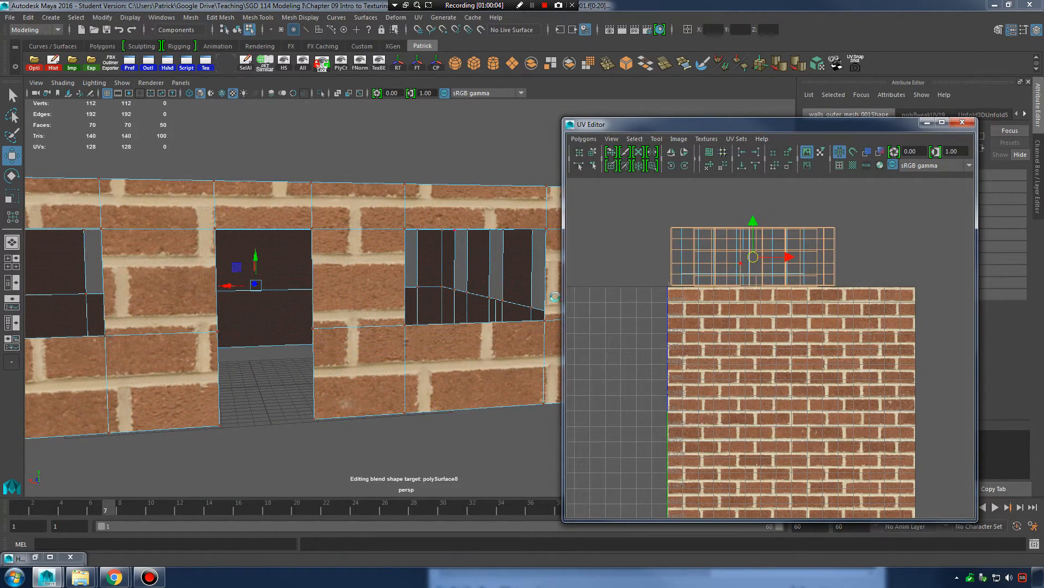
left_click_drag(349, 302, 477, 313, "alt")
right_click_drag(478, 313, 410, 312, "alt")
left_click_drag(410, 313, 462, 309, "alt")
middle_click_drag(462, 309, 387, 313, "alt")
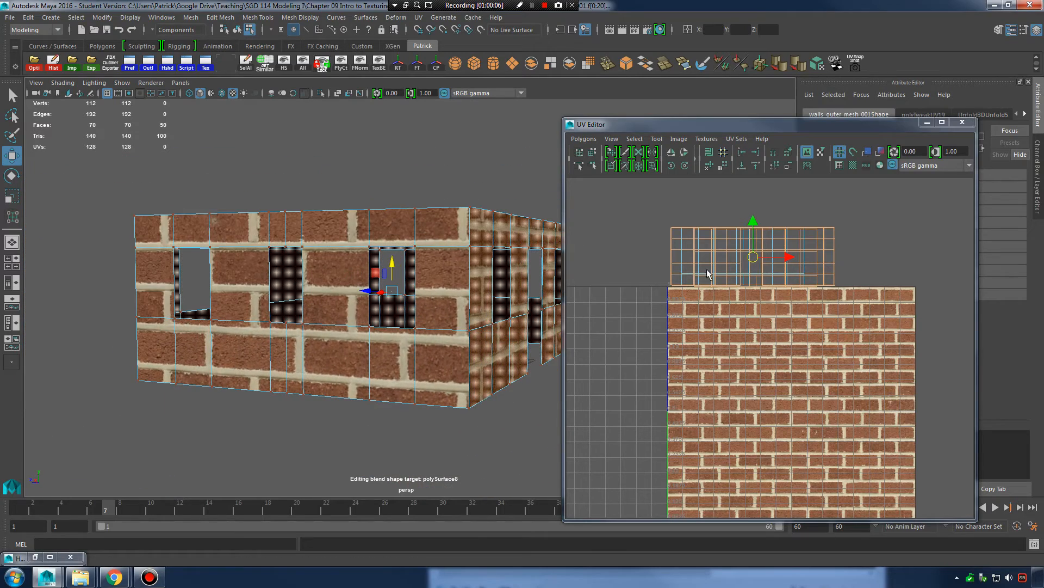
Select all UVs of the outer walls and move them together down onto the upper half of the brick texture.
right_click_drag(709, 272, 743, 272)
left_click_drag(642, 196, 890, 331)
left_click_drag(755, 256, 787, 358)
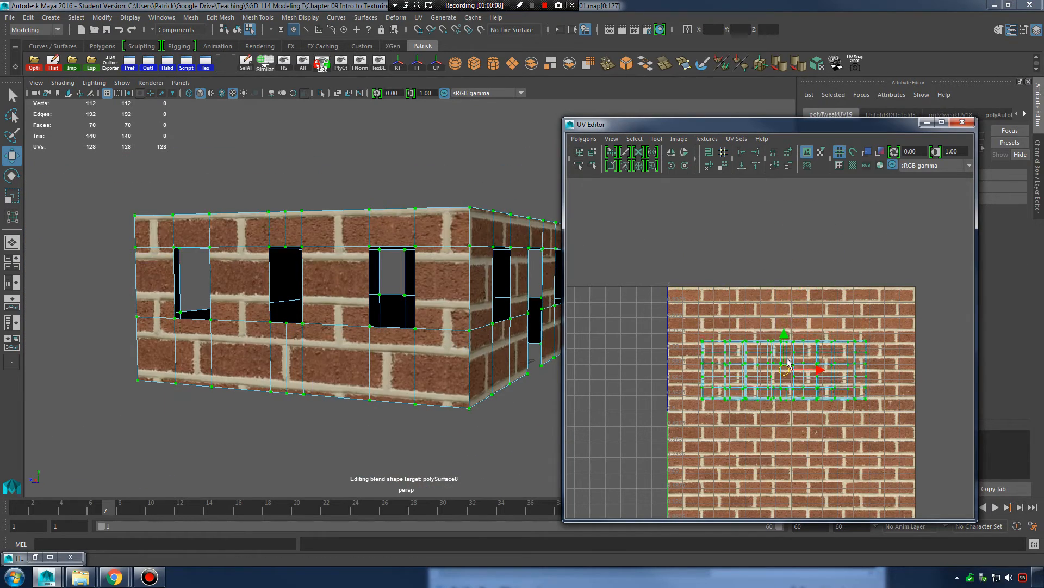
Select all the wall UV shells and scale them up uniformly, well beyond the texture square, so the bricks become much smaller.
right_click_drag(788, 365, 756, 335)
left_click_drag(646, 311, 892, 419)
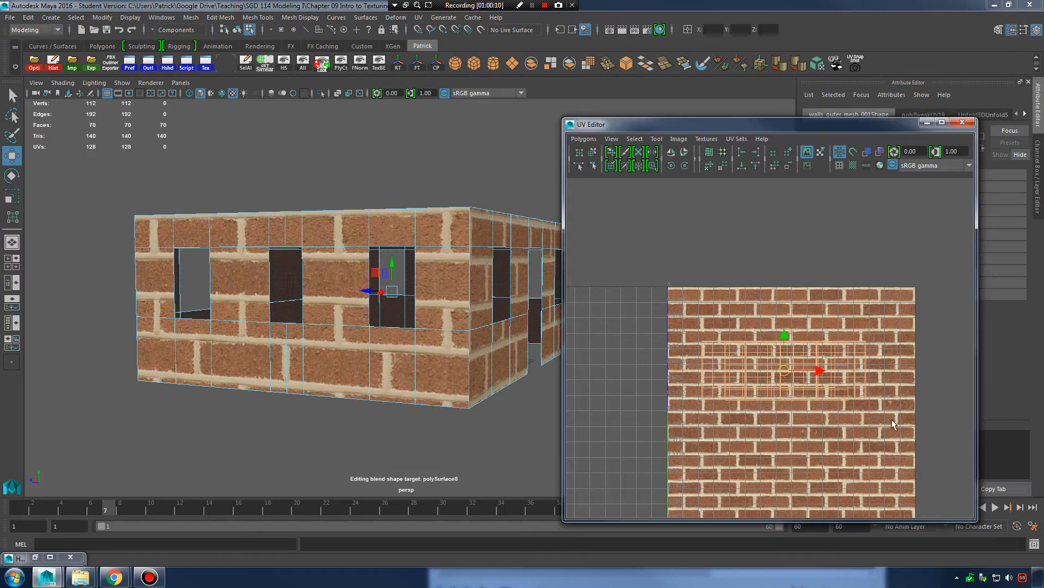
left_click_drag(487, 312, 452, 317, "alt")
key("r")
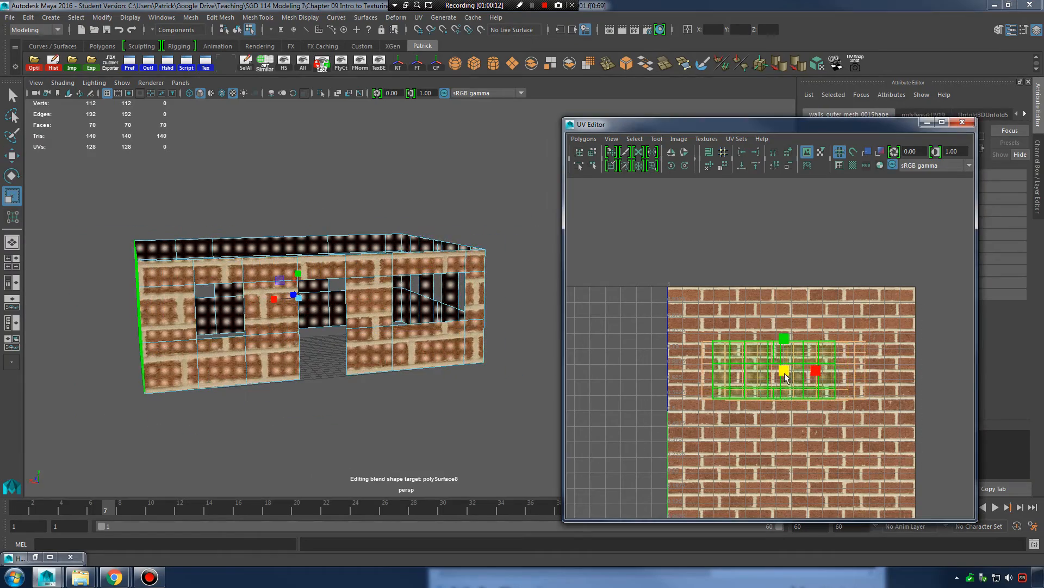
left_click_drag(784, 375, 1003, 352)
left_click_drag(414, 327, 386, 331, "alt")
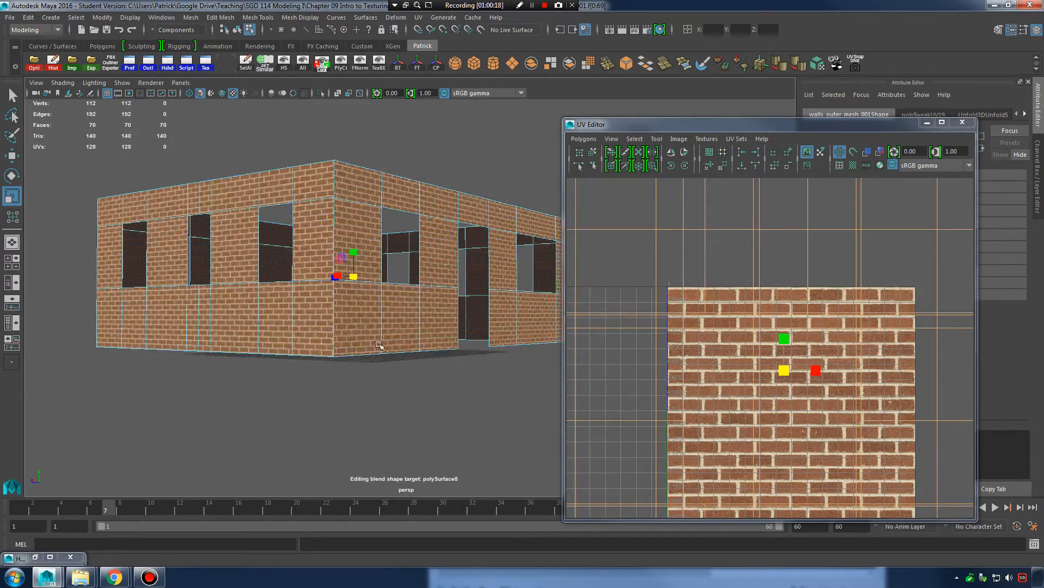
right_click_drag(380, 345, 436, 341, "alt")
mouse_move(436, 340)
left_mouse_down("alt")
mouse_move(387, 345)
mouse_move(435, 350)
left_mouse_up("alt")
right_click_drag(435, 349, 472, 351, "alt")
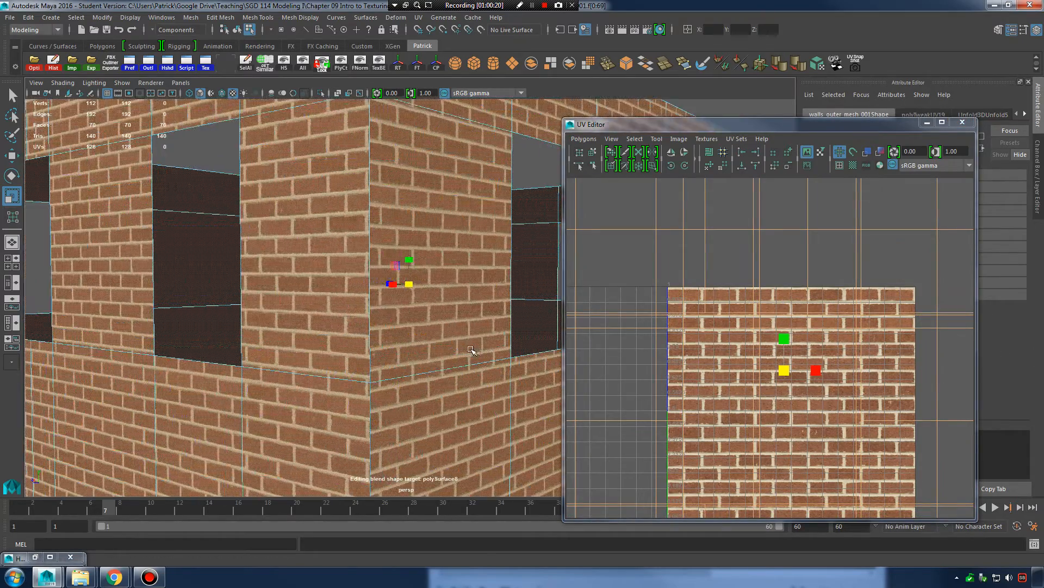
mouse_move(787, 370)
left_mouse_down()
mouse_move(807, 372)
mouse_move(792, 372)
left_mouse_up()
Examine the brick size and direction around the building's windows, doorway and corners.
right_click_drag(457, 345, 359, 336, "alt")
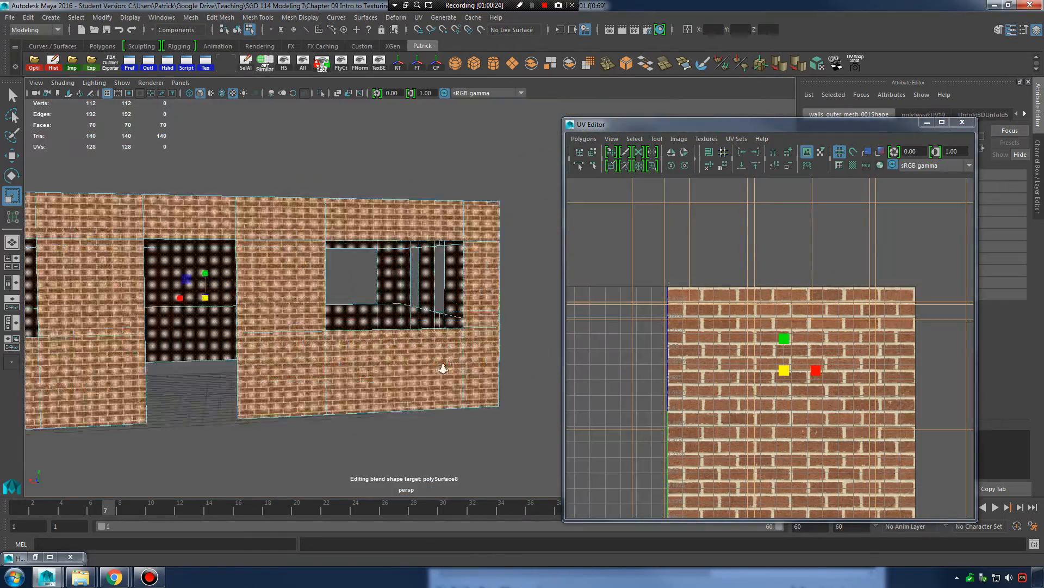
left_click_drag(444, 369, 376, 349, "alt")
right_click_drag(375, 350, 427, 352, "alt")
left_click_drag(427, 352, 454, 361, "alt")
right_click_drag(454, 361, 516, 364, "alt")
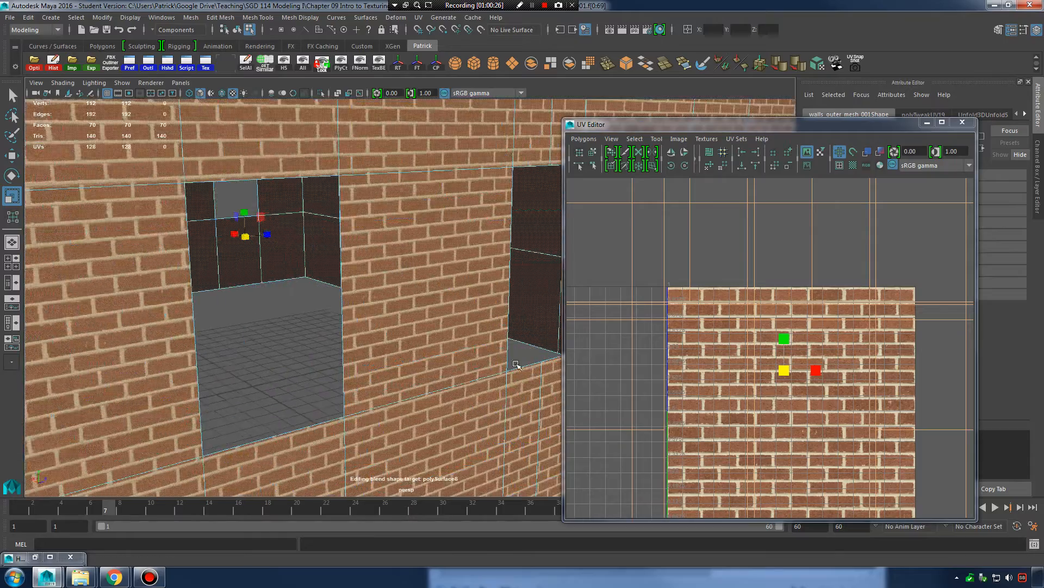
left_click_drag(516, 364, 418, 357, "alt")
right_click_drag(417, 357, 303, 364, "alt")
left_click_drag(303, 364, 400, 347, "alt")
right_click_drag(400, 347, 417, 347, "alt")
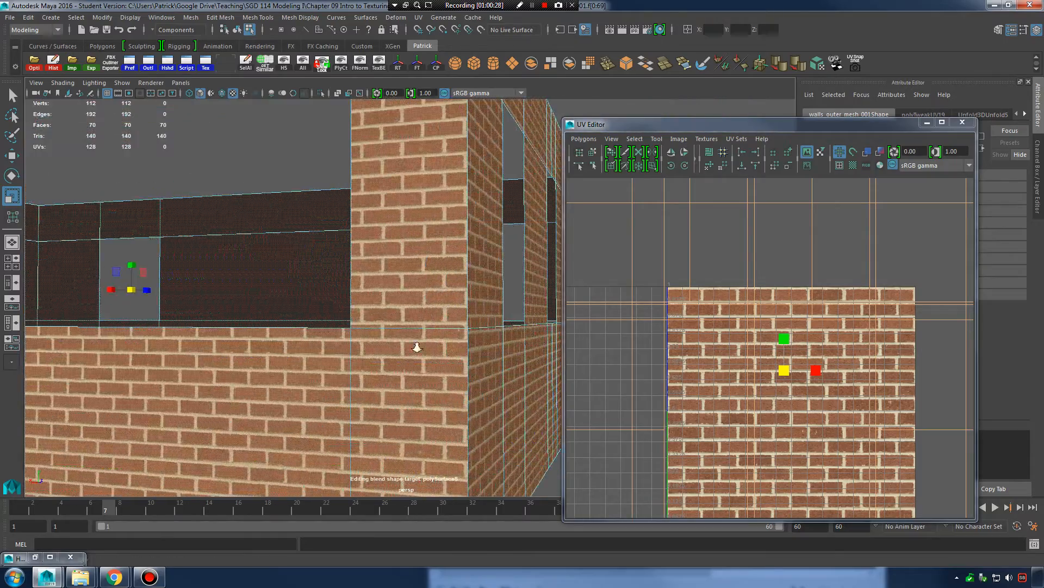
left_click_drag(417, 347, 531, 354, "alt")
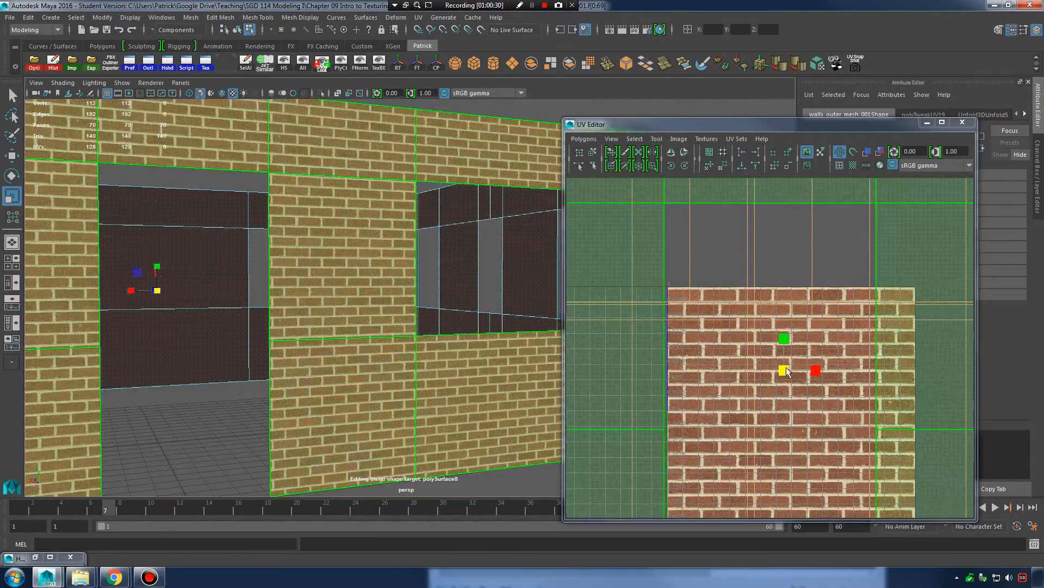
Try a smaller uniform scale on the wall UV shells, then enlarge them again to restore fine bricks.
left_click_drag(786, 371, 768, 373)
middle_click_drag(326, 362, 476, 341, "alt")
right_click_drag(476, 342, 418, 364, "alt")
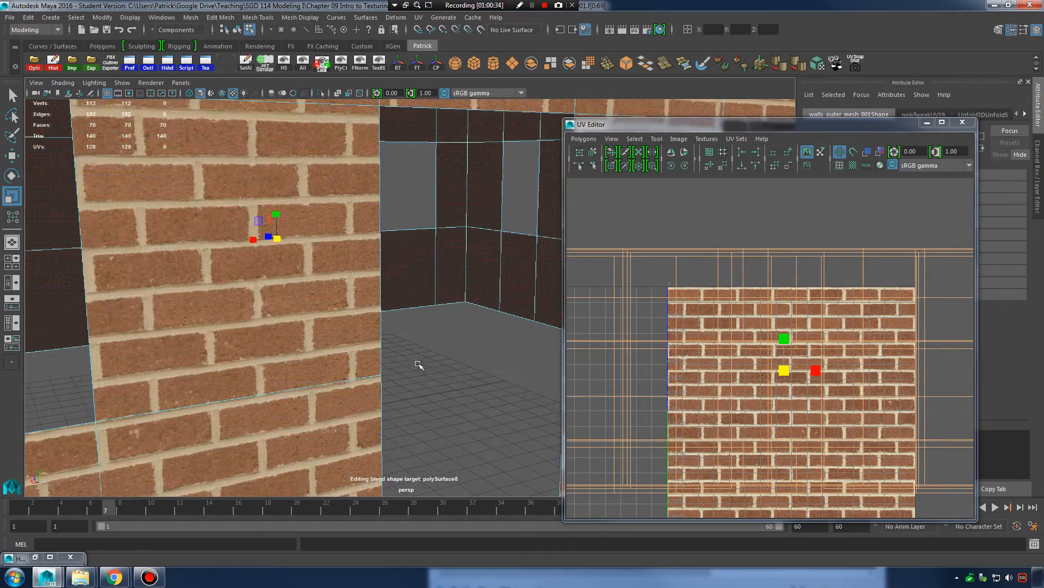
left_click_drag(419, 365, 490, 357, "alt")
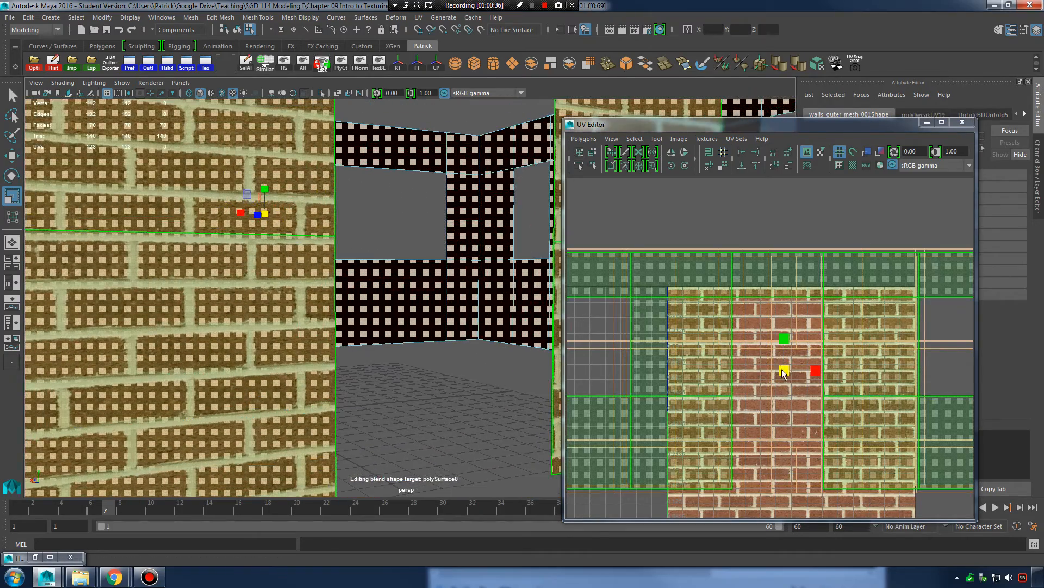
left_click_drag(783, 372, 816, 361)
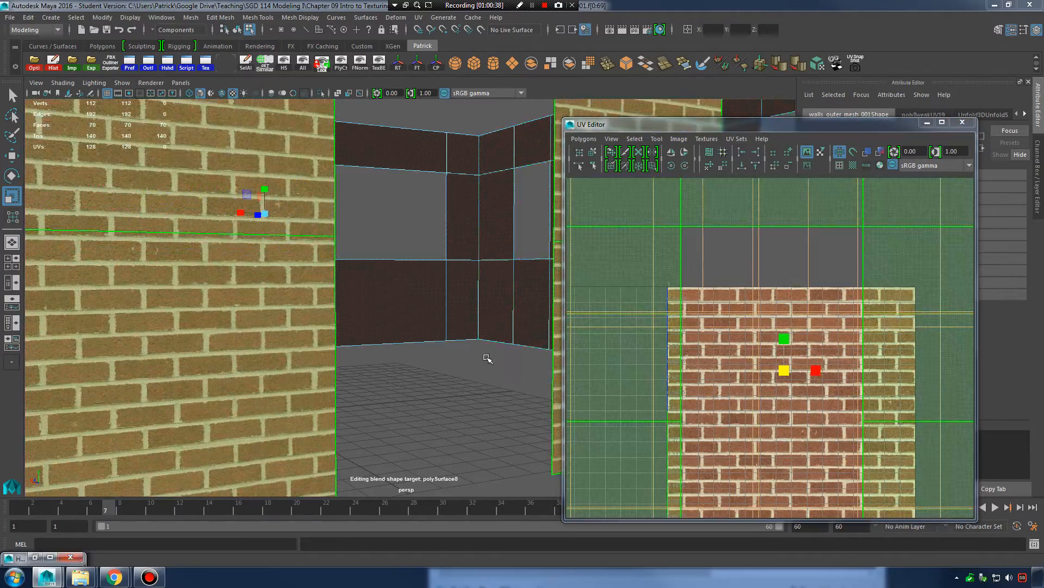
Examine how the brick rows meet at the building's corners.
right_click_drag(487, 358, 438, 356, "alt")
left_click_drag(438, 356, 352, 350, "alt")
right_click_drag(352, 350, 394, 348, "alt")
left_click_drag(395, 349, 472, 353, "alt")
right_click_drag(472, 352, 516, 357, "alt")
left_click_drag(516, 357, 458, 372, "alt")
right_click_drag(458, 373, 489, 374, "alt")
right_click_drag(408, 282, 438, 306, "alt")
middle_click_drag(438, 305, 434, 316, "alt")
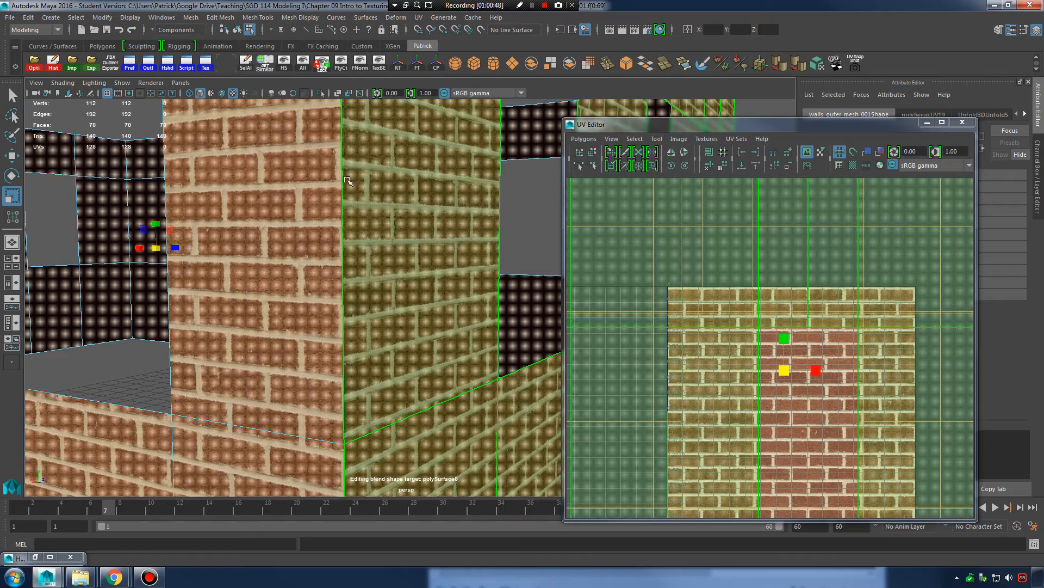
left_click(814, 257)
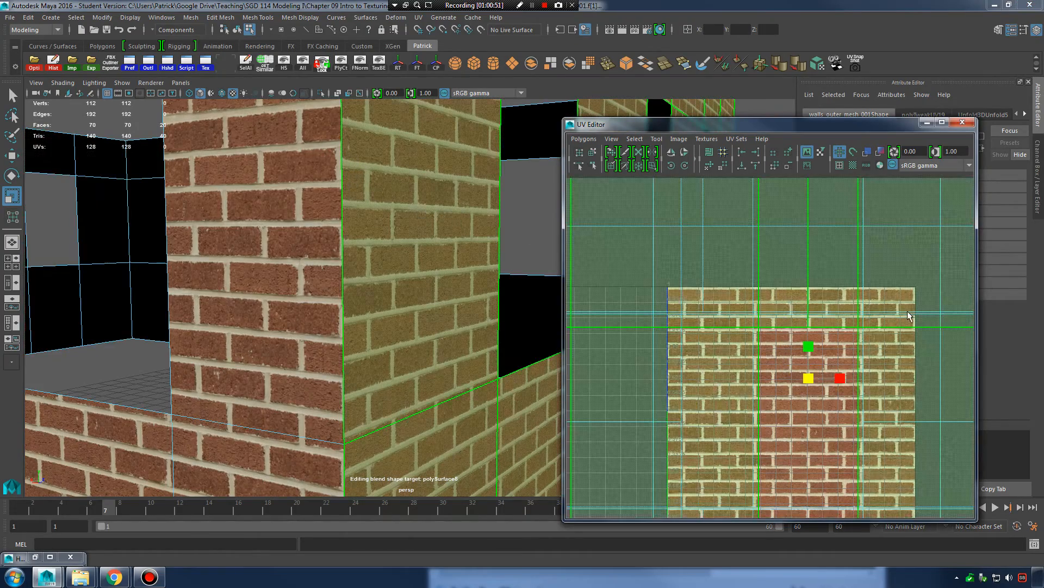
scroll(815, 276, "down", 4)
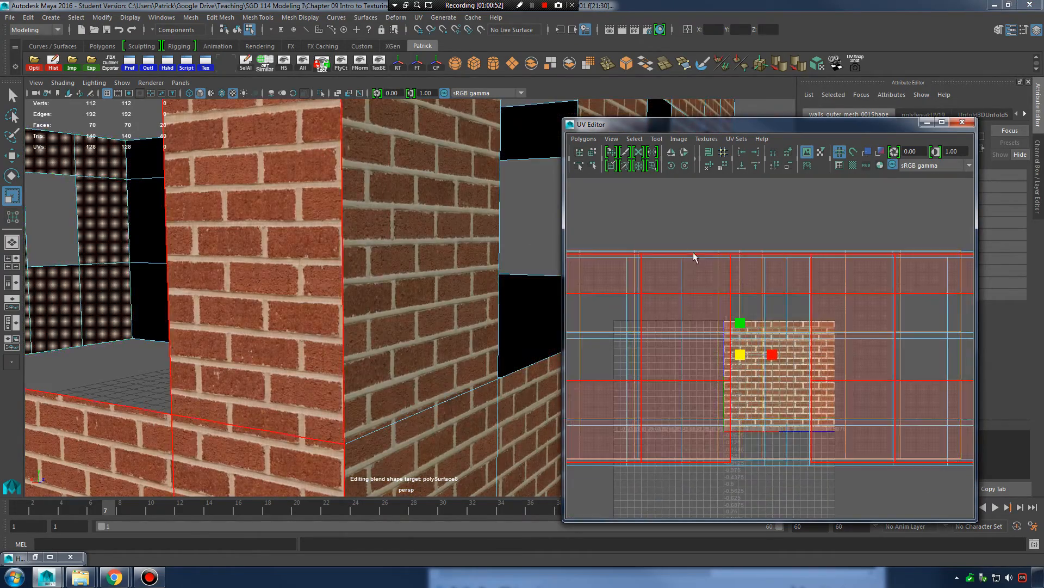
double_click(425, 195)
right_click(429, 204)
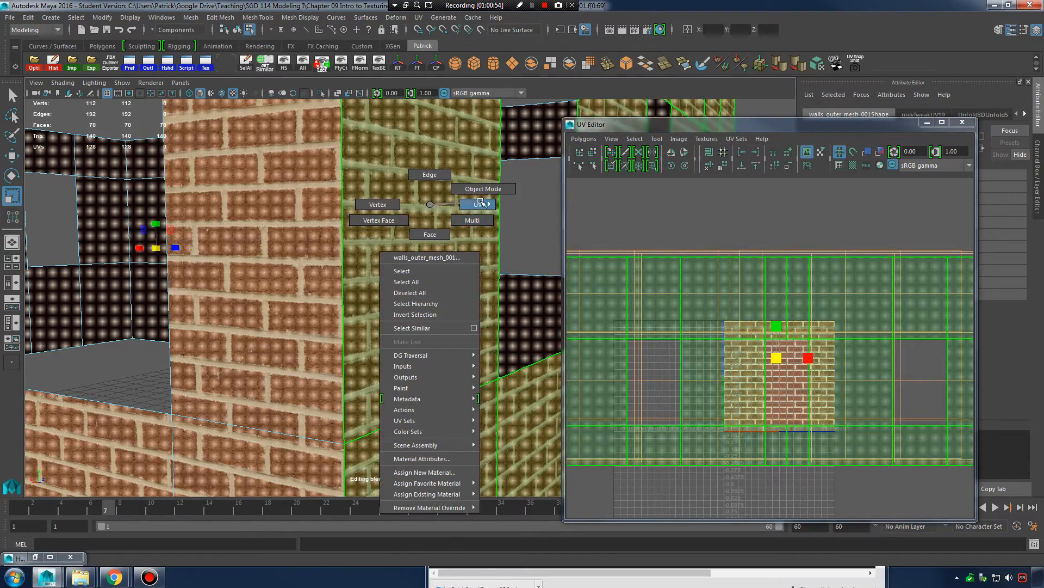
right_click_drag(482, 202, 489, 235)
left_click(458, 246)
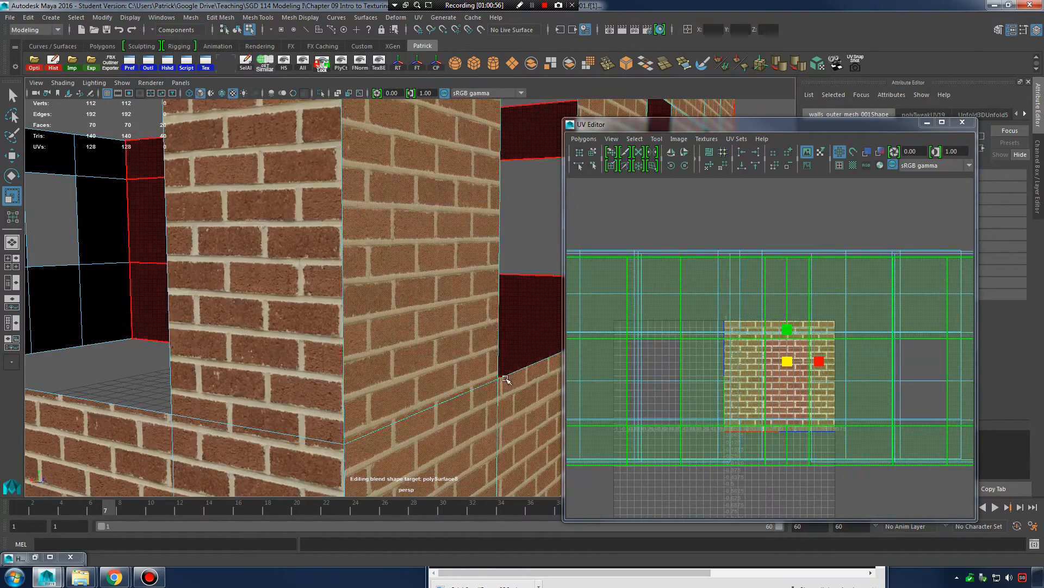
right_click_drag(506, 379, 405, 315, "alt")
left_click_drag(406, 315, 359, 307, "alt")
right_click_drag(359, 307, 376, 297, "alt")
right_click_drag(338, 251, 376, 222)
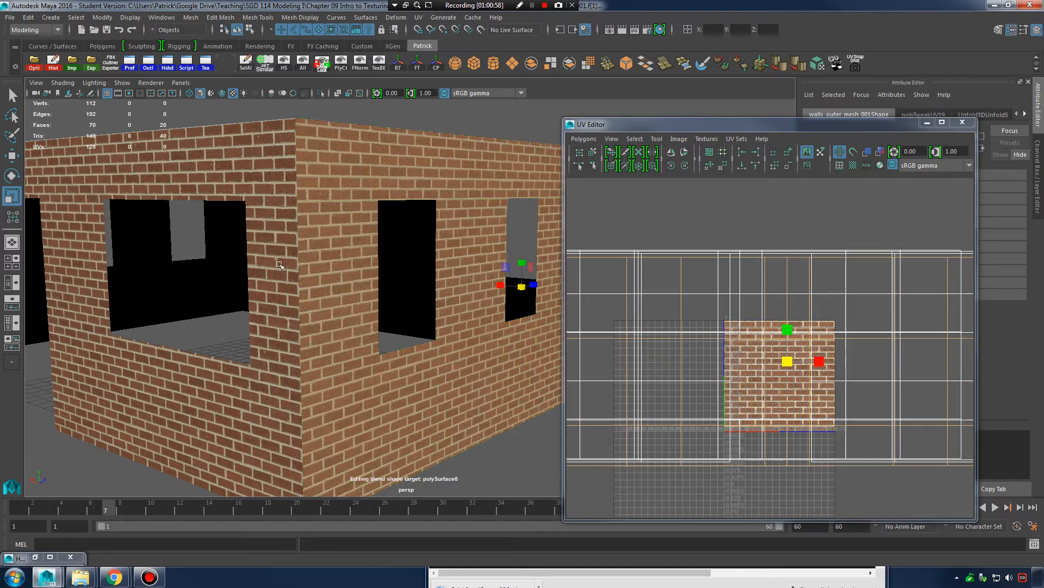
Select the outer walls mesh, switch to UV shell selection and select the shell of the wall beside the large window's corner.
left_click(280, 265)
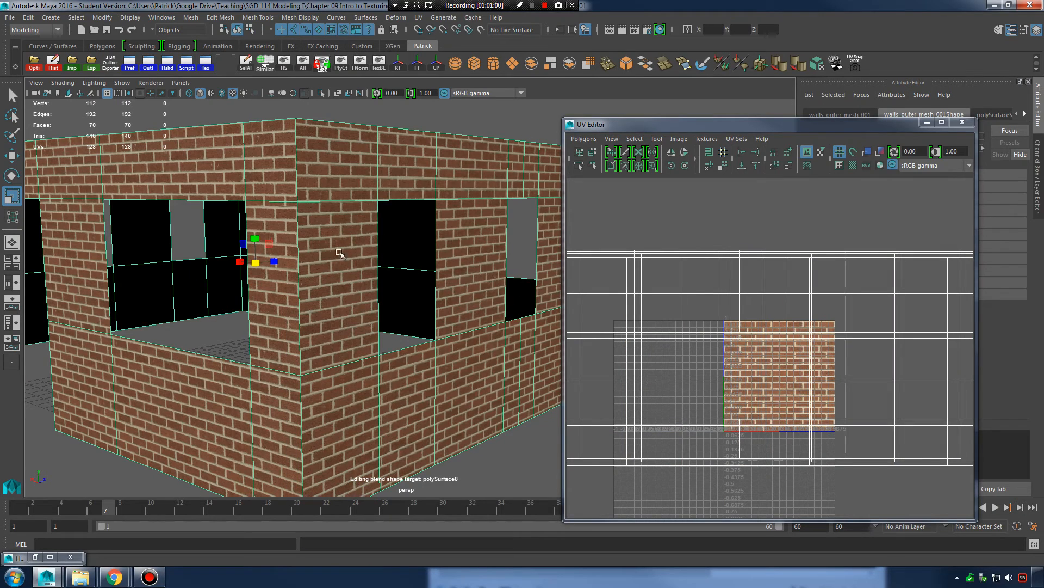
right_click_drag(346, 283, 390, 262, "alt")
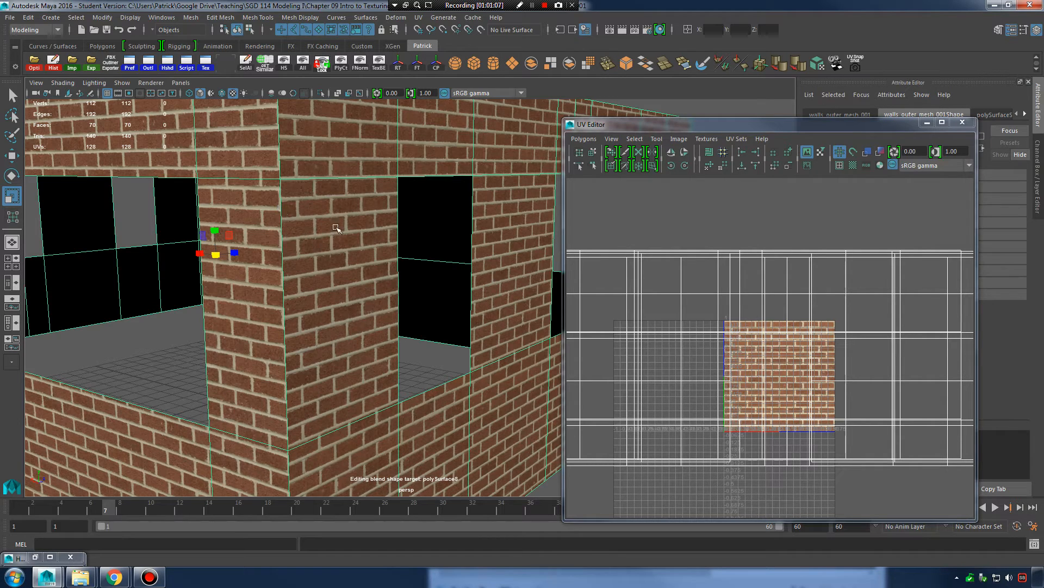
right_click(335, 210)
mouse_move(389, 212)
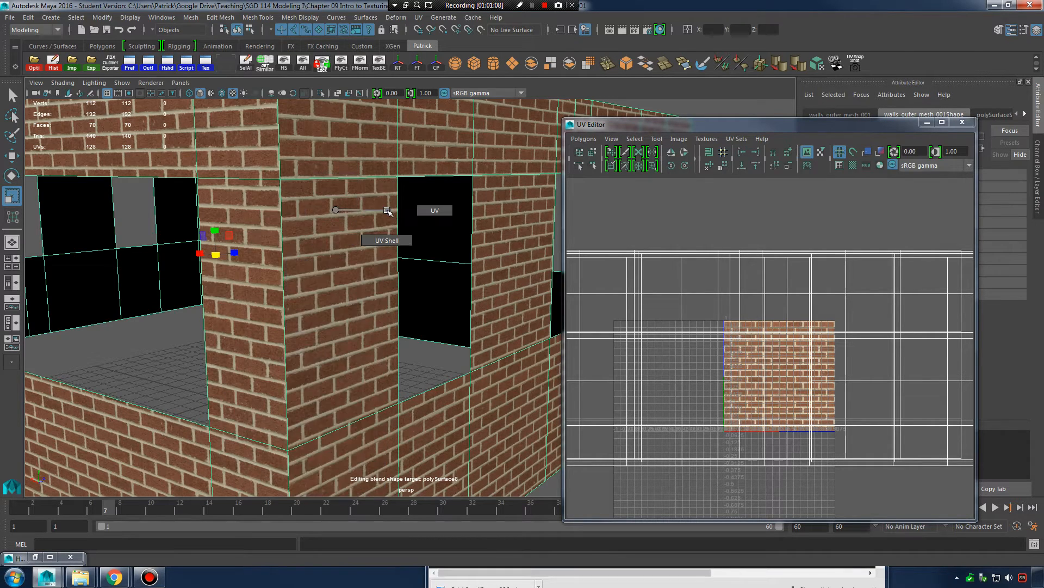
left_click(387, 240)
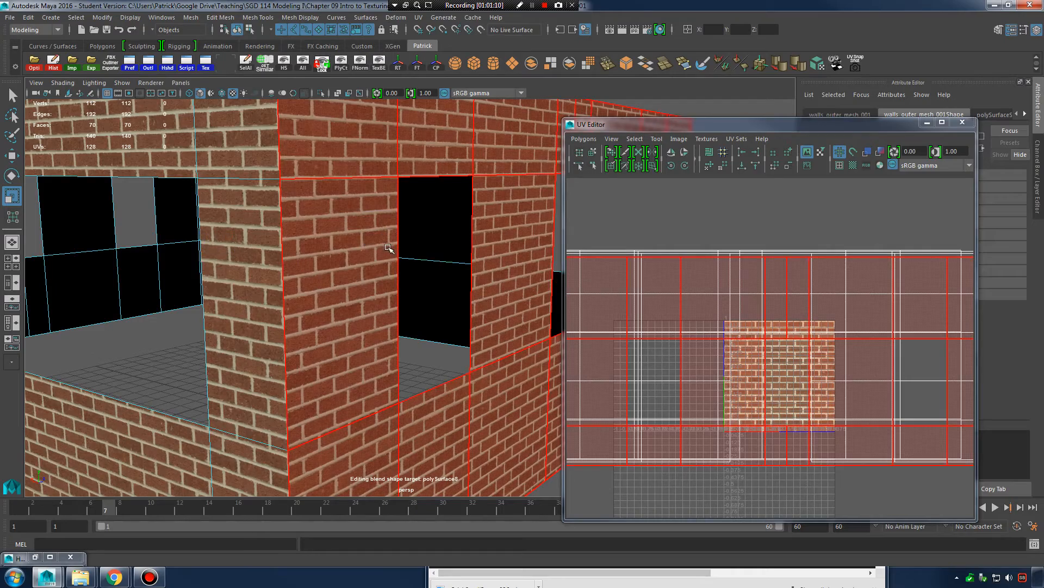
left_click(353, 241)
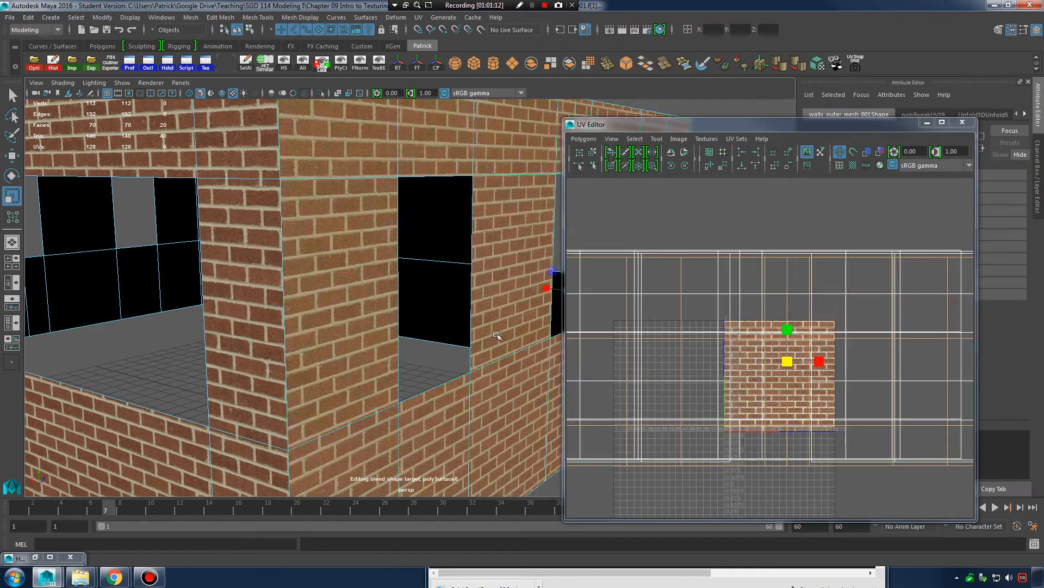
Nudge the selected wall UV shell slightly upward in small vertical moves to line up its mortar rows with the adjacent wall at the corner.
right_click_drag(496, 338, 519, 316, "alt")
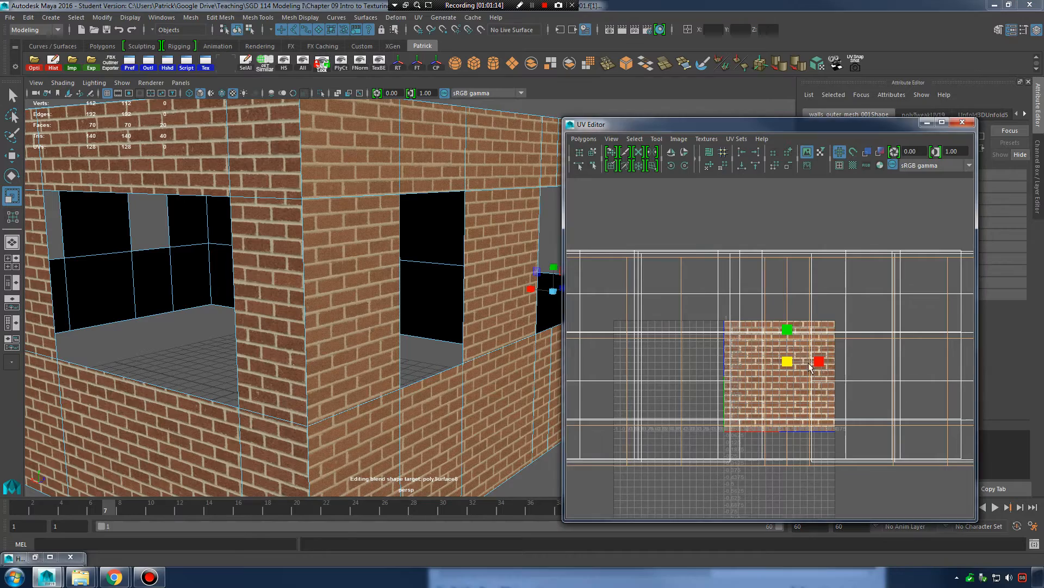
middle_click_drag(812, 325, 835, 283, "alt")
key("w")
left_click_drag(810, 285, 810, 283)
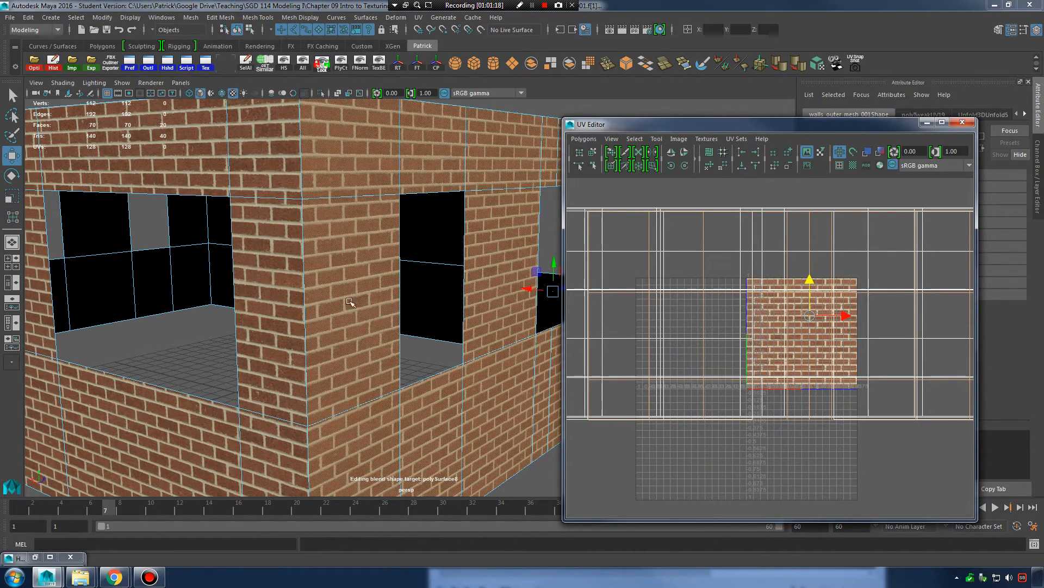
middle_click_drag(350, 303, 457, 353, "alt")
right_click_drag(457, 354, 487, 357, "alt")
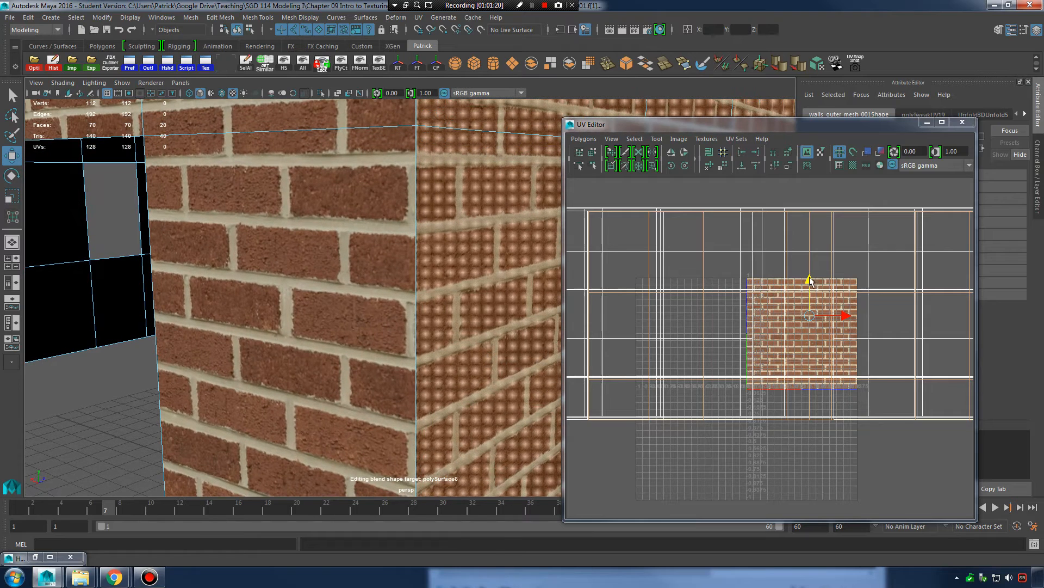
left_click_drag(809, 280, 809, 278)
right_click_drag(472, 323, 466, 322, "alt")
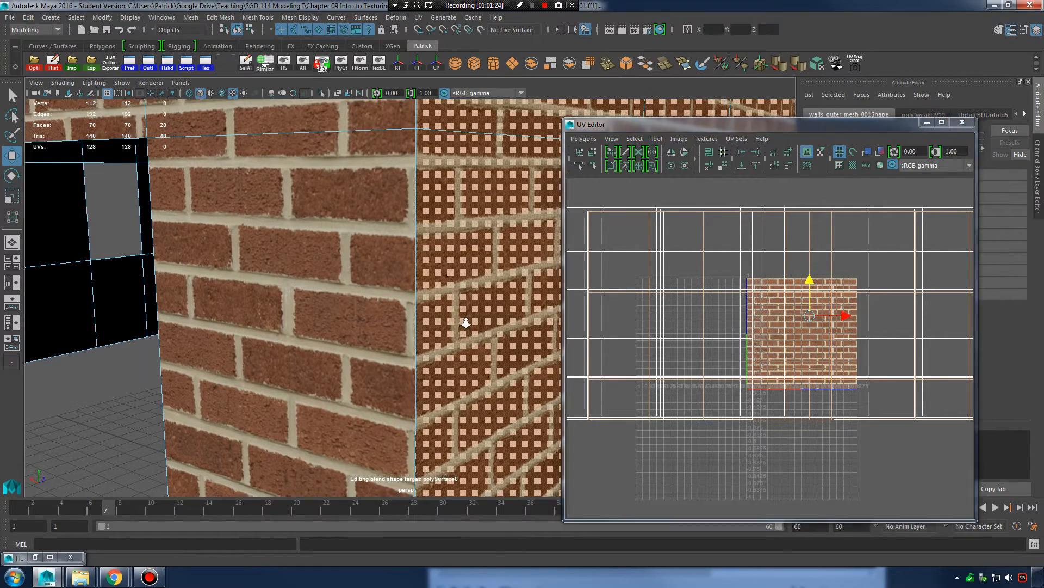
Shift the selected wall UV shell slightly left and up to match its bricks with the adjacent wall at the corner, and clear the selection.
left_click_drag(844, 314, 839, 316)
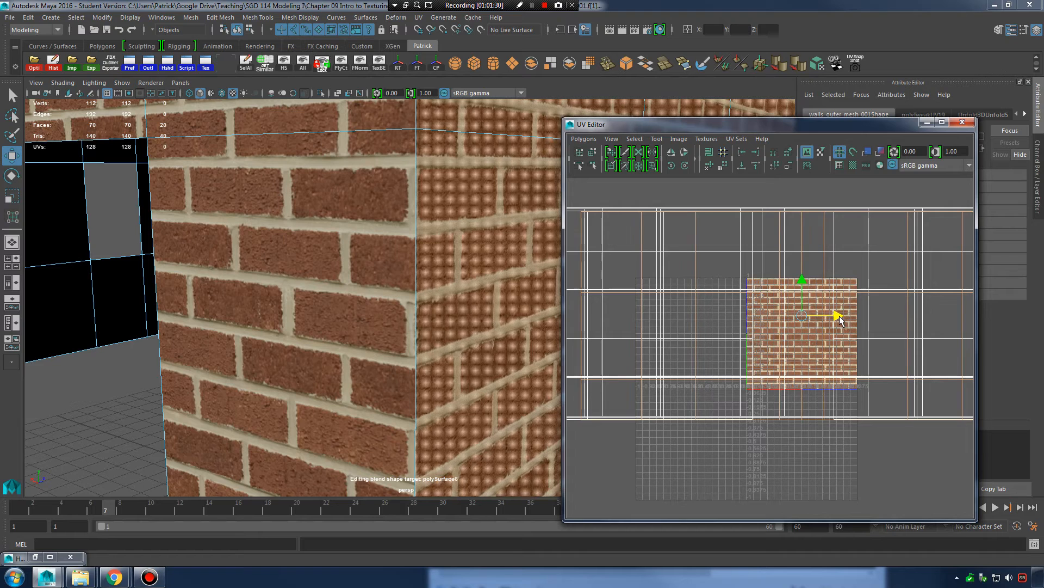
left_click_drag(803, 286, 802, 279)
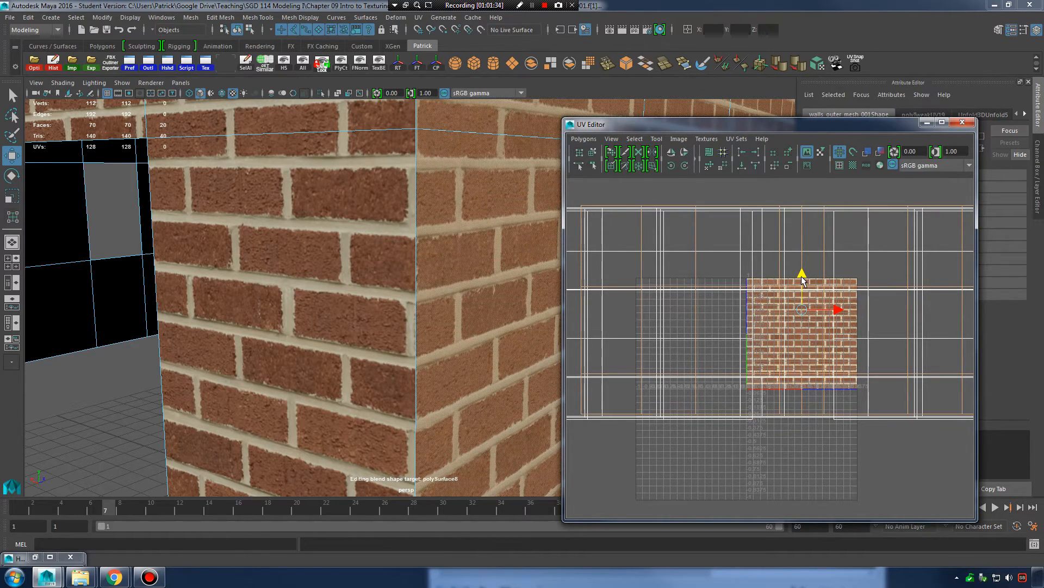
middle_click_drag(495, 341, 490, 420, "alt")
right_click_drag(490, 419, 449, 380, "alt")
left_click(432, 163)
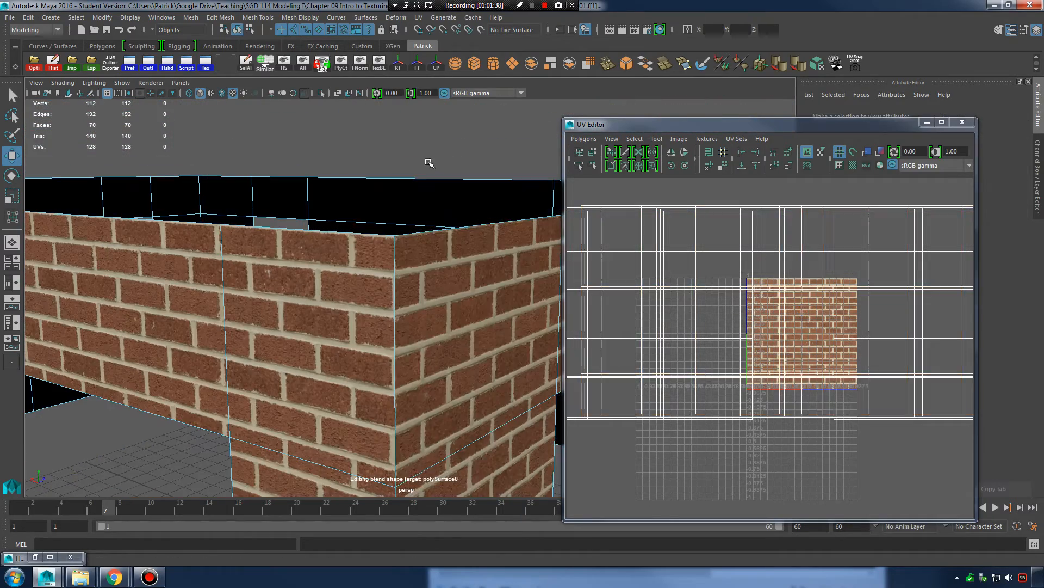
Return to object mode, reselect the outer walls mesh and select the UV shell of the wall at the next corner.
right_click_drag(444, 275, 481, 224)
left_click(478, 120)
left_click_drag(462, 237, 460, 223, "alt")
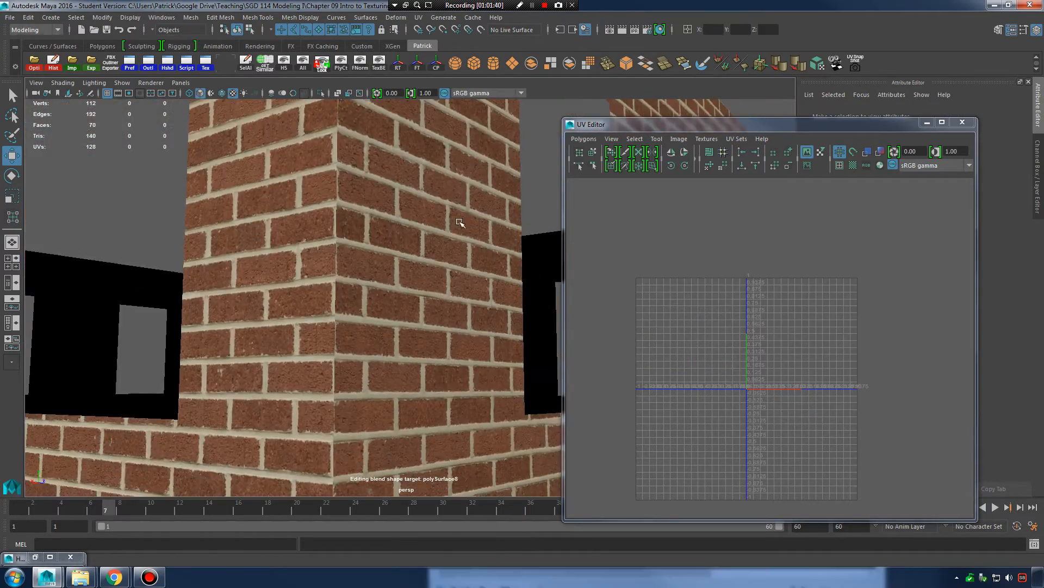
right_click_drag(459, 223, 438, 274, "alt")
left_click(433, 264)
left_click_drag(522, 291, 384, 318, "alt")
right_click_drag(384, 319, 537, 301, "alt")
left_click_drag(381, 299, 430, 278, "alt")
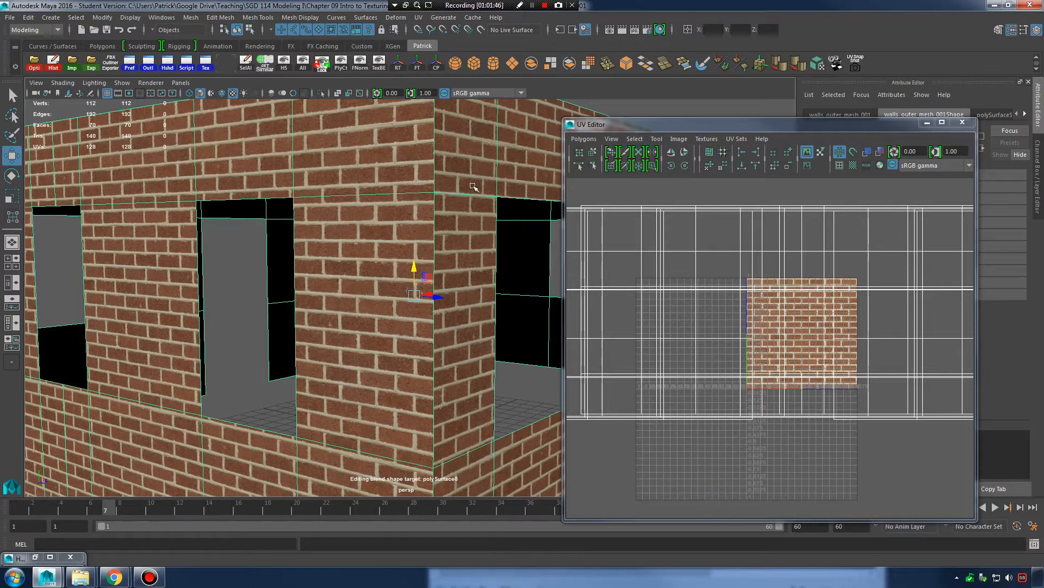
right_click(473, 186)
left_click(526, 188)
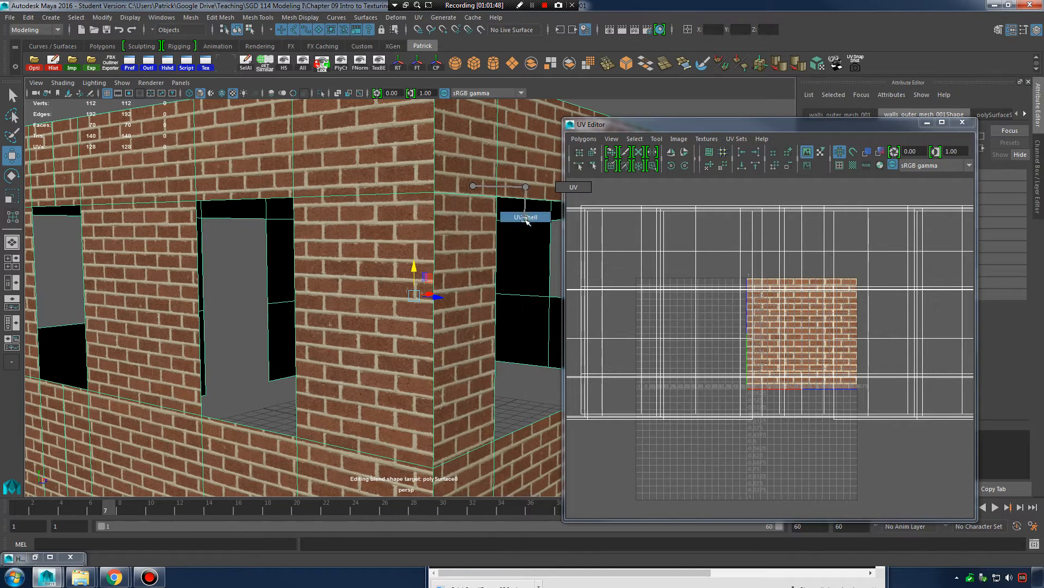
left_click(472, 231)
Nudge the selected wall UV shell vertically to line up its mortar rows with the neighbouring wall at this corner.
middle_click_drag(467, 303, 445, 364, "alt")
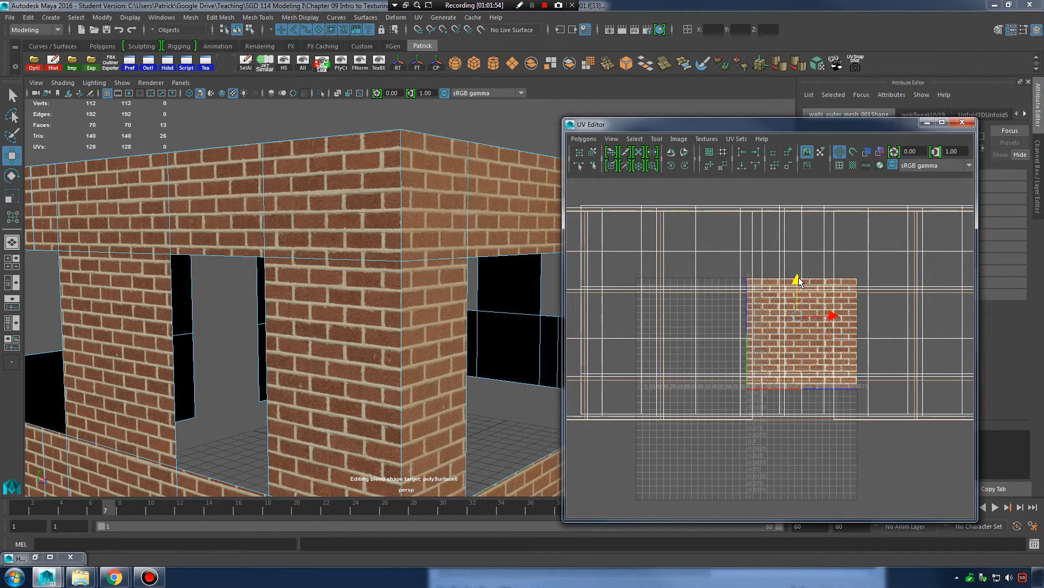
right_click_drag(446, 303, 471, 296, "alt")
middle_click_drag(471, 296, 454, 365, "alt")
right_click_drag(454, 366, 484, 337, "alt")
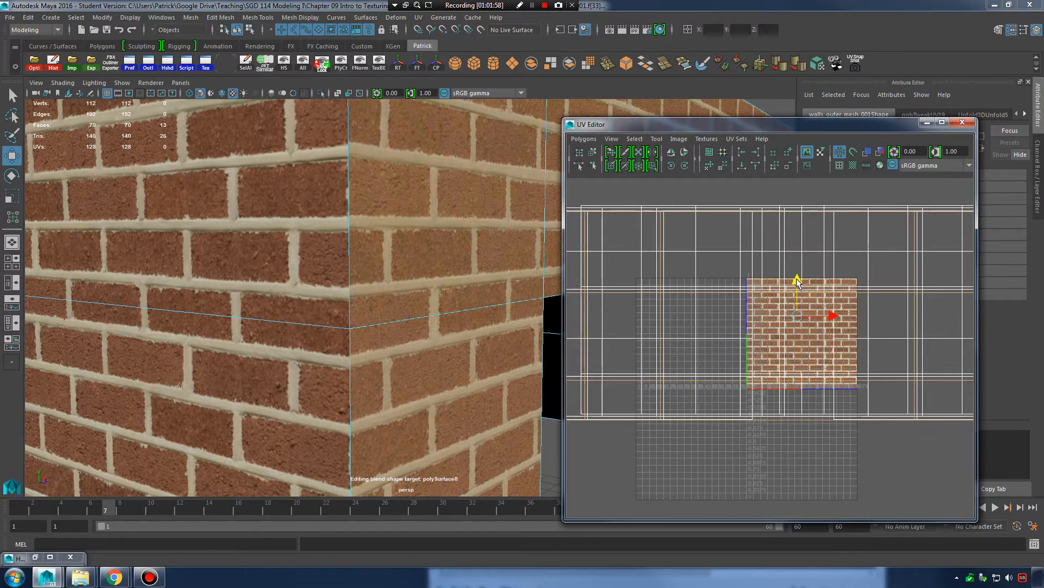
left_click_drag(796, 282, 796, 281)
right_click_drag(462, 290, 247, 294, "alt")
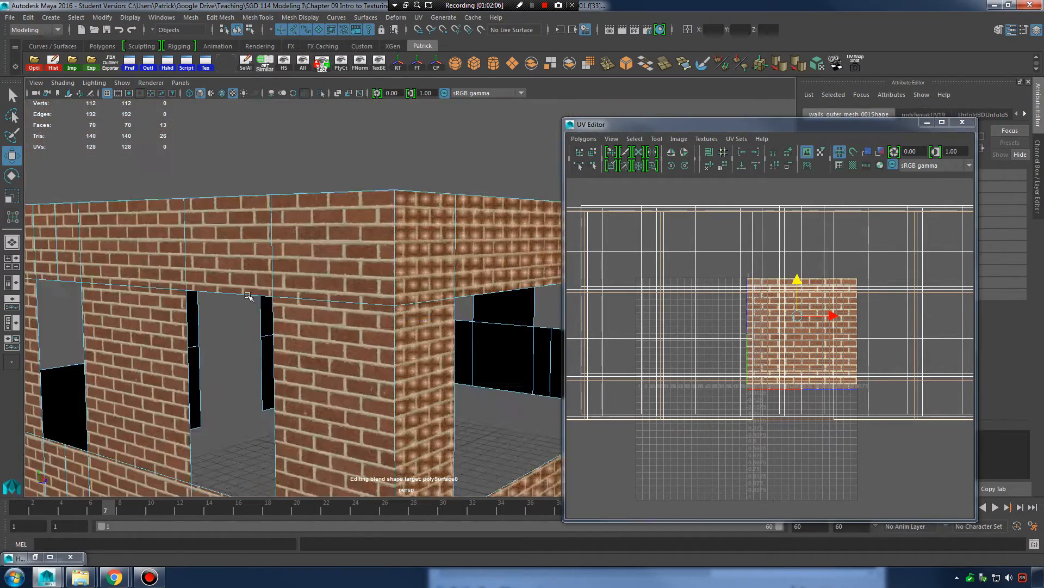
Select the UV shell of the wall at the following corner, nudge it slightly up to align its brick rows, and deselect the mesh.
left_click_drag(247, 294, 169, 302, "alt")
middle_click_drag(168, 302, 179, 256, "alt")
right_click_drag(179, 256, 413, 272, "alt")
mouse_move(413, 272)
left_mouse_down("alt")
mouse_move(364, 282)
mouse_move(408, 290)
left_mouse_up("alt")
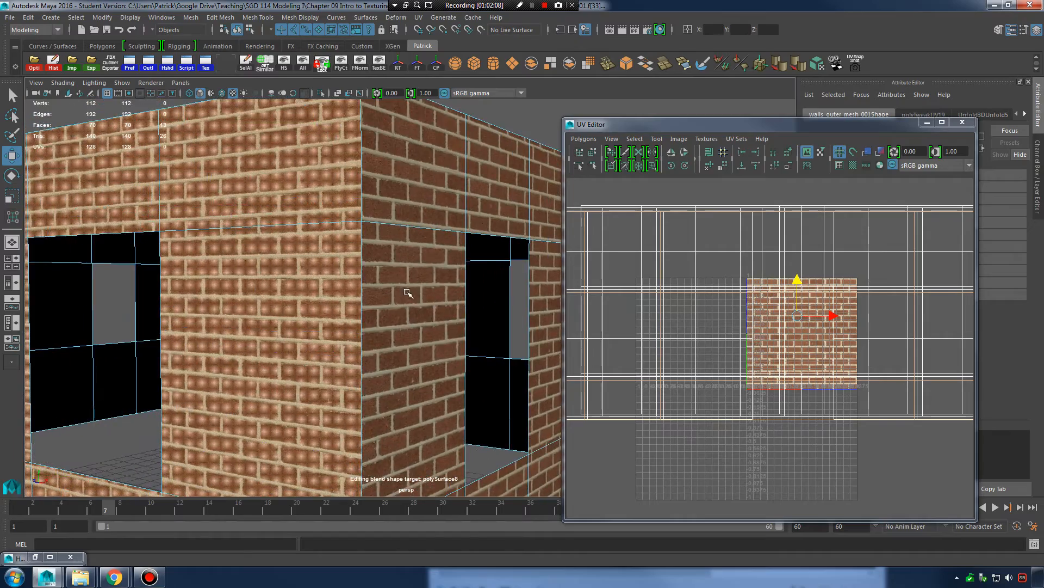
right_click_drag(408, 290, 437, 246, "alt")
left_click(438, 246)
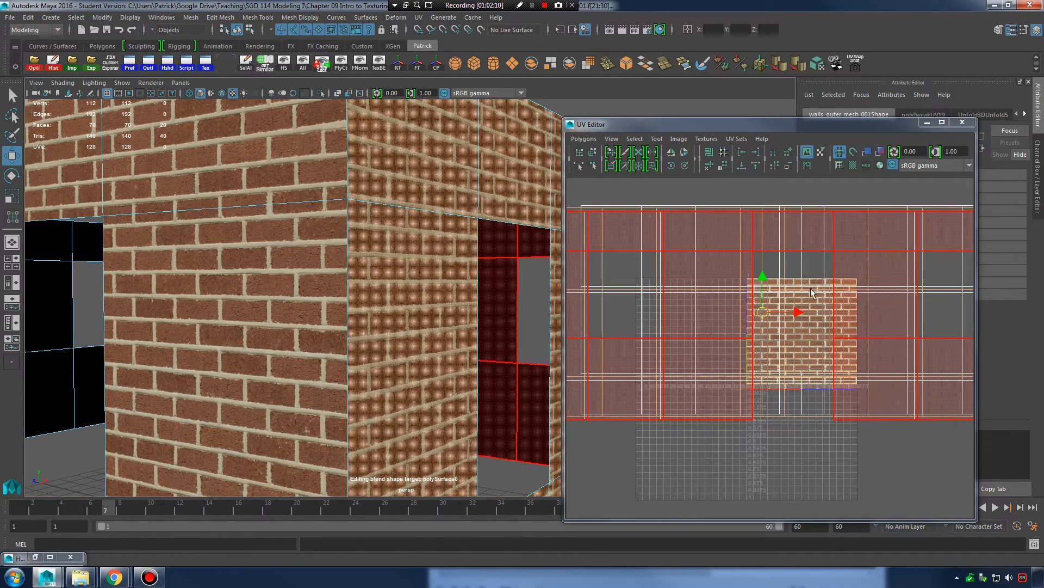
left_click_drag(765, 279, 764, 277)
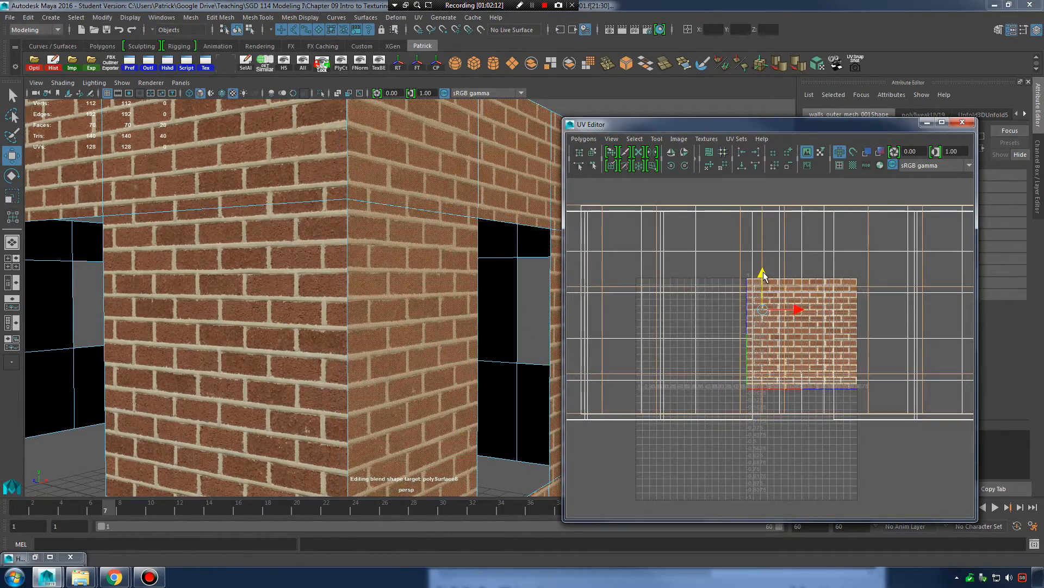
left_click_drag(536, 306, 432, 319, "alt")
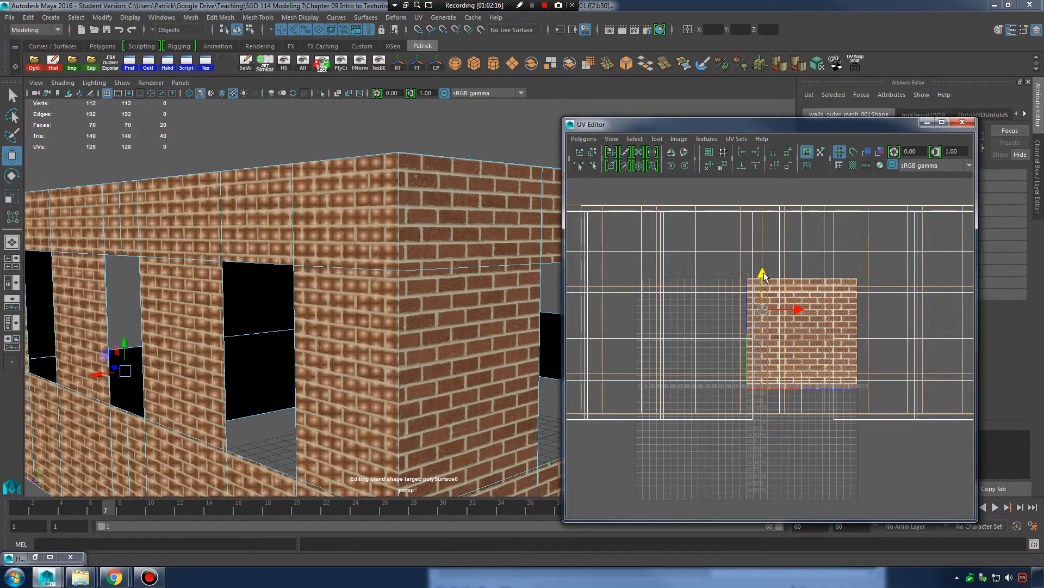
left_click_drag(764, 276, 764, 276)
left_click(546, 116)
left_click_drag(313, 260, 448, 253, "alt")
left_click(486, 154)
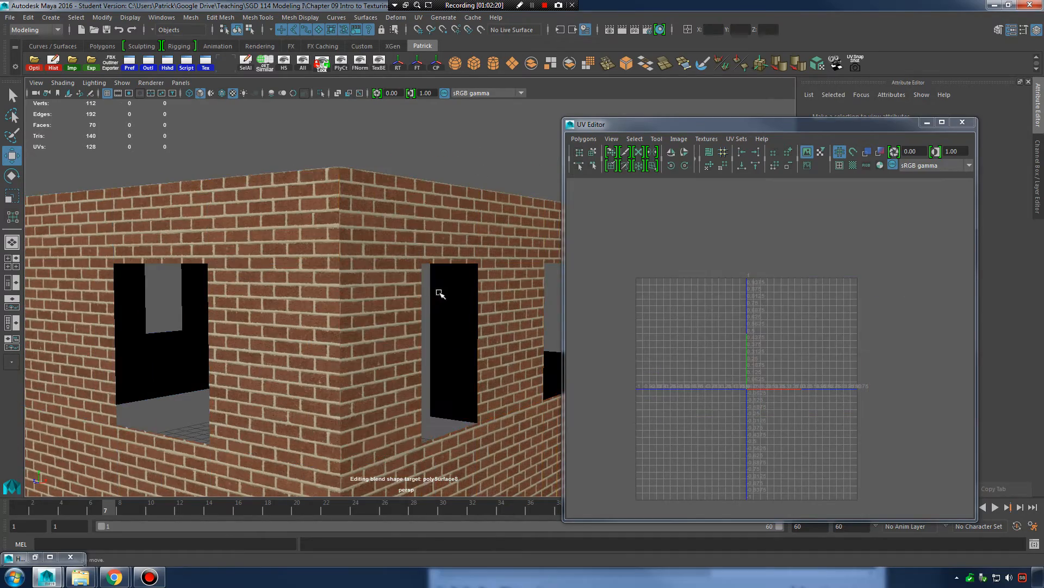
Examine the brick rows around the building's corners, windows and doorway to check their alignment.
left_click_drag(440, 294, 366, 299, "alt")
right_click_drag(366, 299, 305, 307, "alt")
left_click_drag(429, 317, 363, 321, "alt")
right_click_drag(364, 321, 468, 329, "alt")
mouse_move(468, 329)
left_mouse_down("alt")
mouse_move(440, 334)
mouse_move(443, 354)
mouse_move(361, 326)
mouse_move(449, 333)
left_mouse_up("alt")
right_click_drag(422, 342, 335, 343, "alt")
left_click_drag(336, 343, 469, 349, "alt")
right_click_drag(469, 350, 385, 345, "alt")
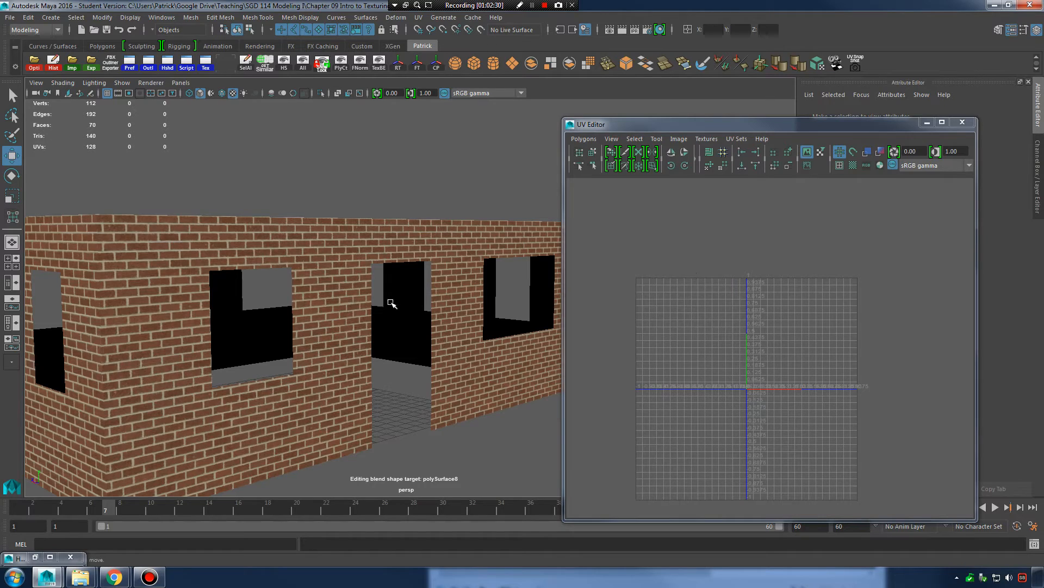
left_click_drag(412, 321, 393, 334, "alt")
right_click_drag(394, 334, 457, 333, "alt")
middle_click_drag(435, 335, 465, 336, "alt")
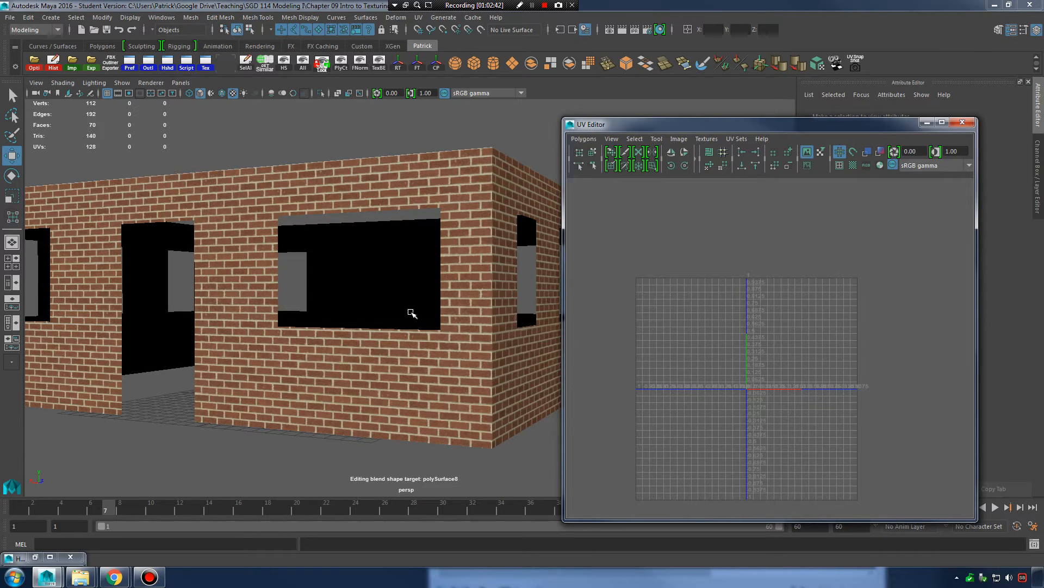
Minimize the UV Editor and save the scene under the new name house_modeled_UVintro_002.ma, accepting the student version notice.
left_click(927, 122)
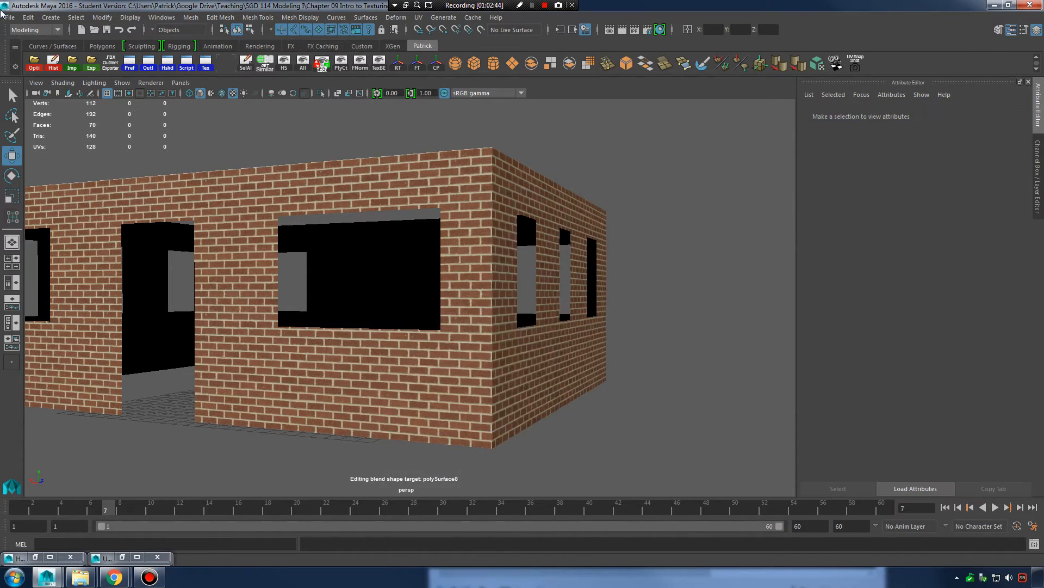
left_click_drag(256, 201, 443, 234, "alt")
left_click(9, 18)
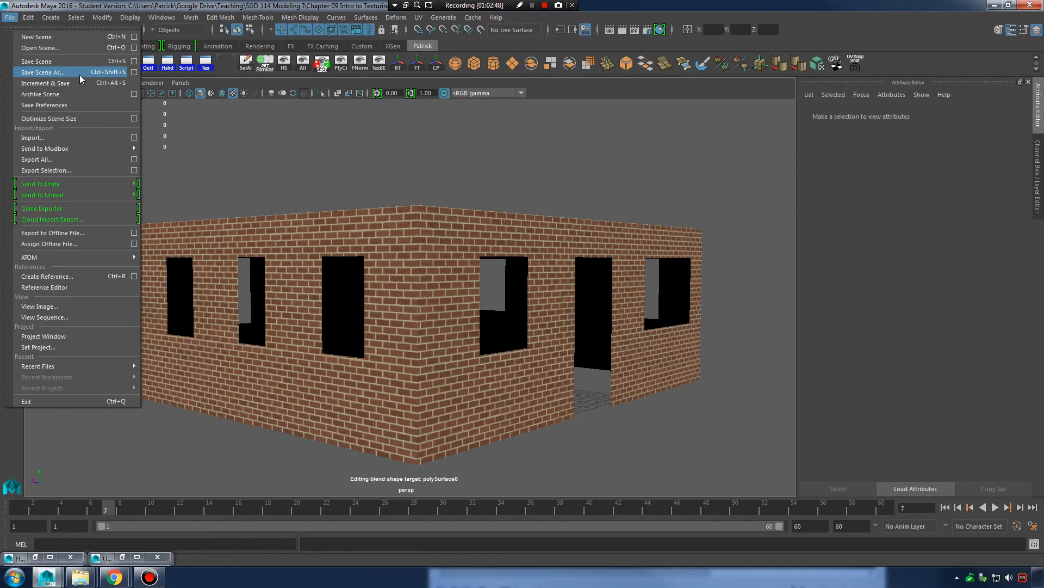
left_click(77, 74)
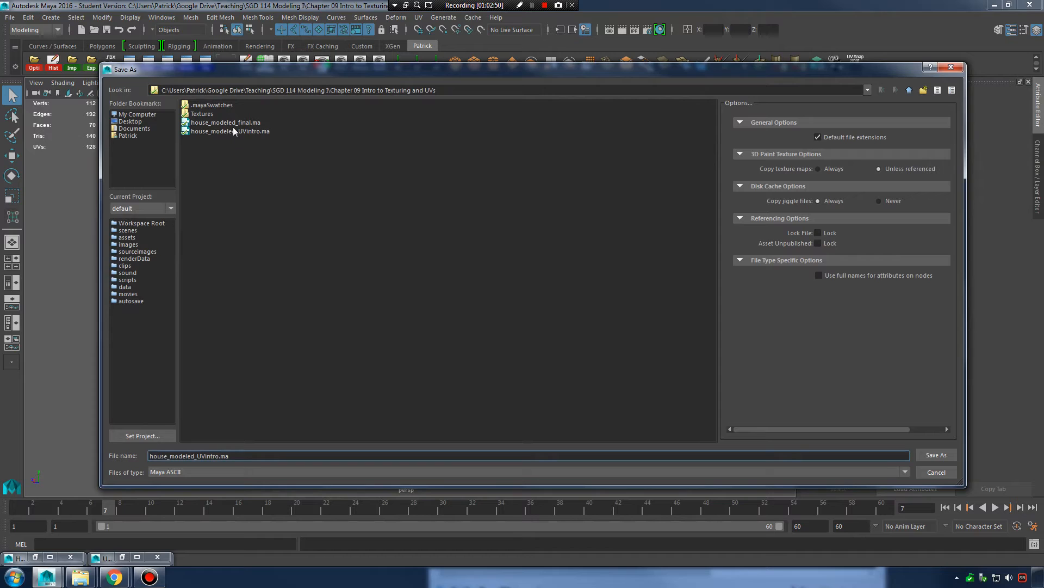
left_click(242, 130)
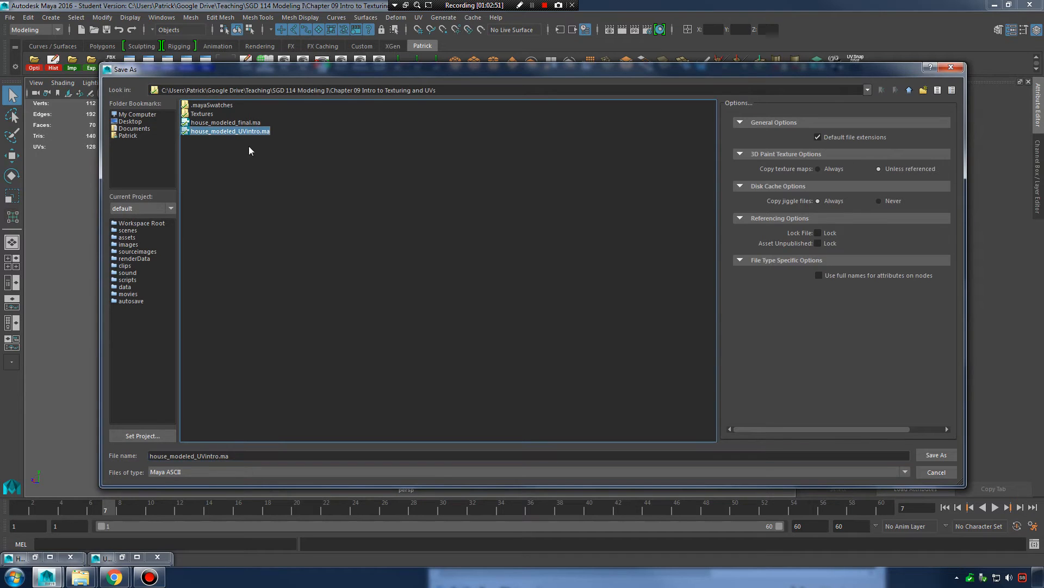
left_click(221, 455)
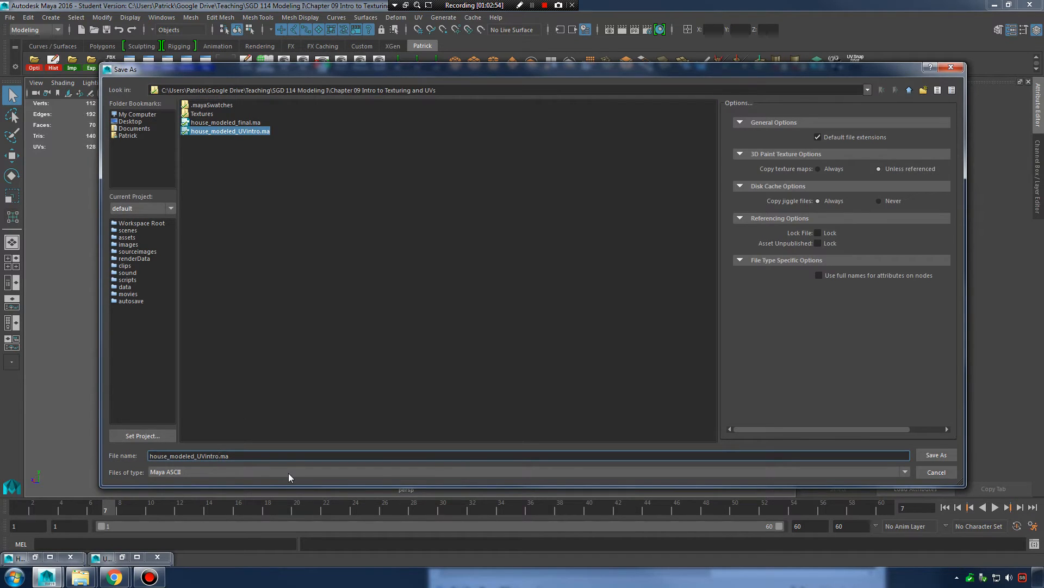
type("_")
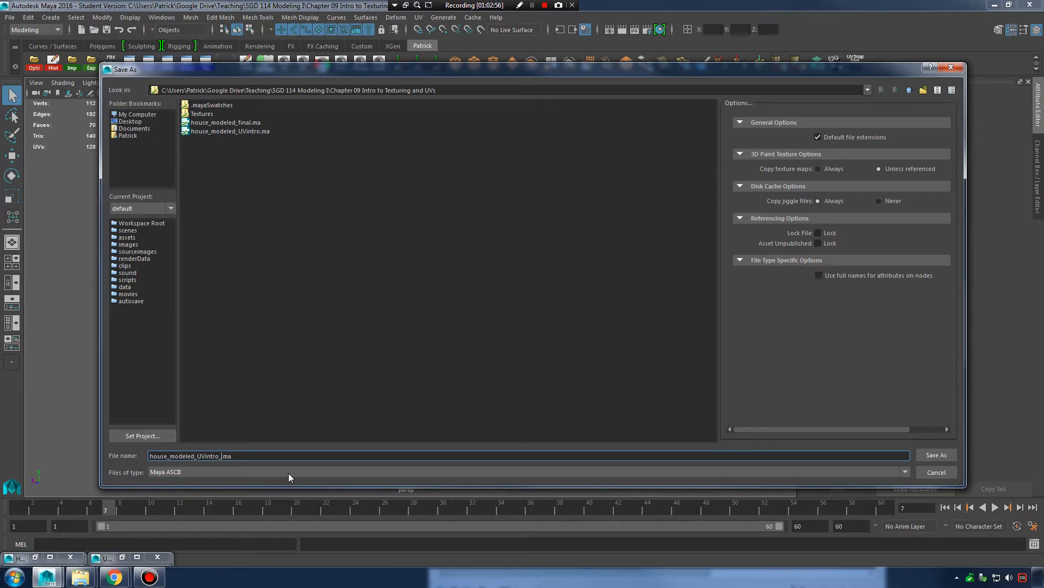
type("001")
key("Return")
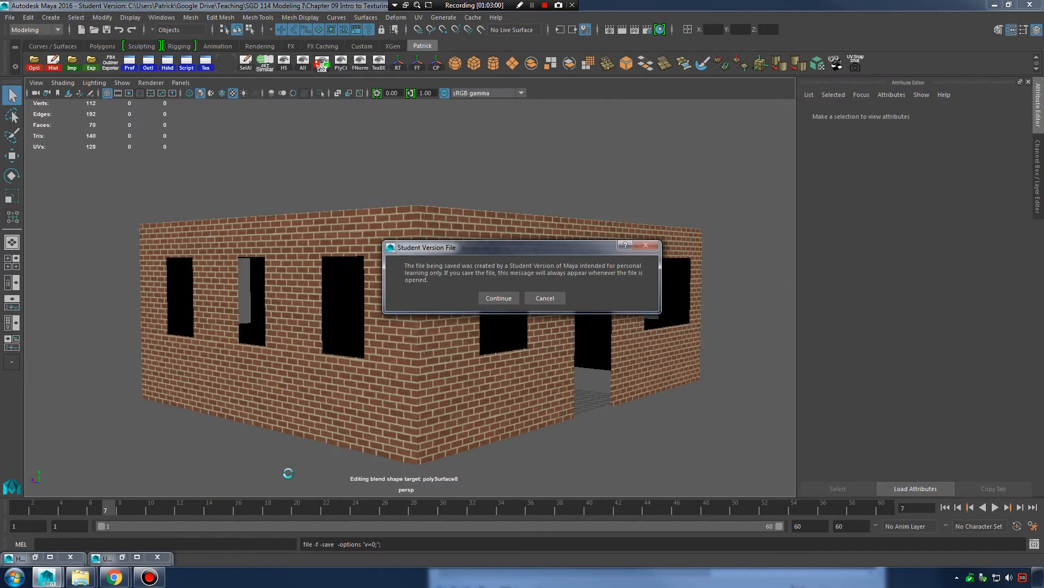
key("Return")
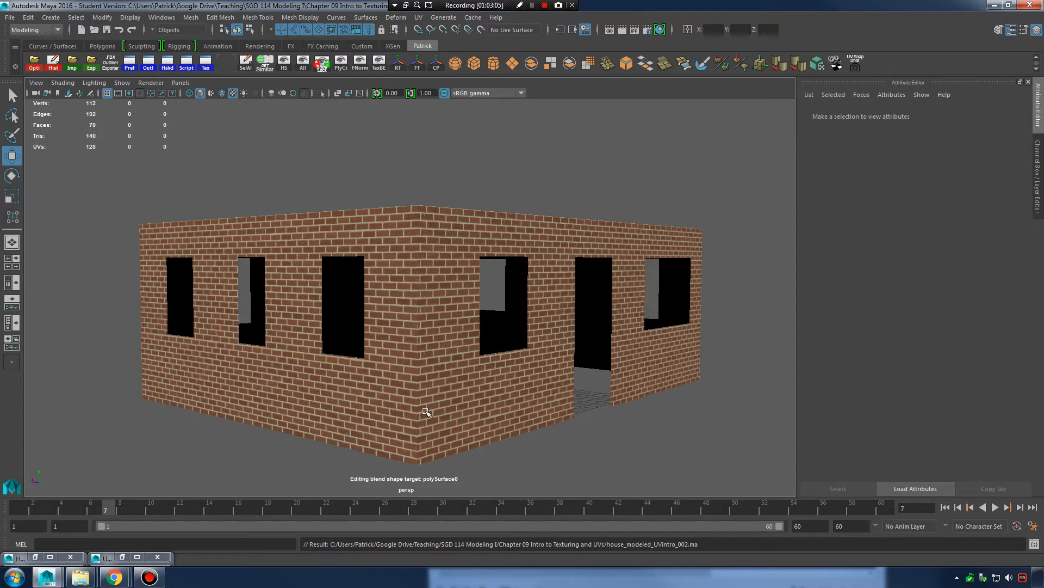
Look over the finished brick walls, hide the walls_outer_lay layer and show the livingroom_lay layer.
left_click_drag(425, 412, 364, 398, "alt")
middle_click_drag(455, 406, 505, 389, "alt")
right_click_drag(435, 383, 544, 387, "alt")
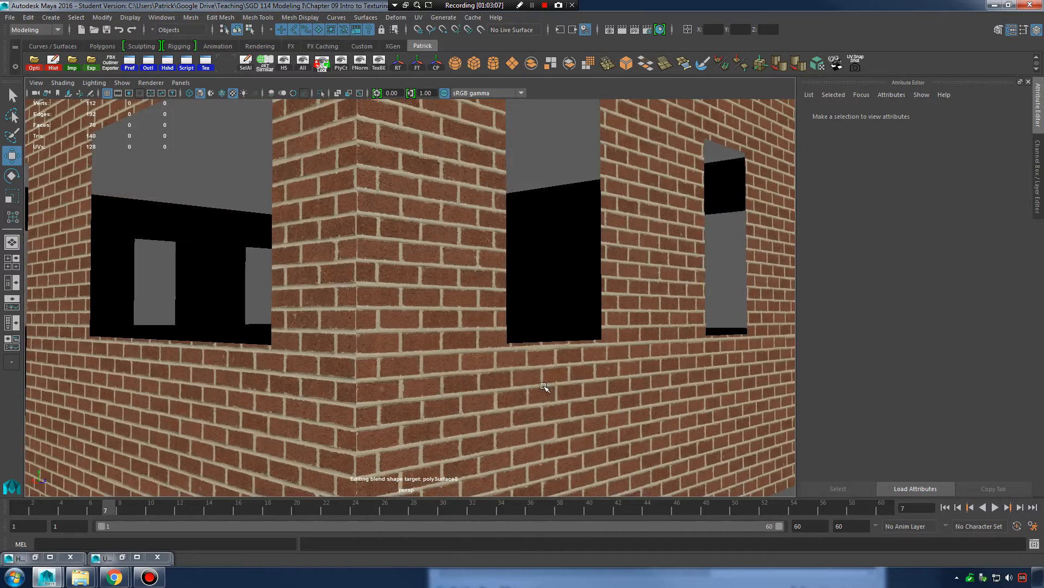
left_click_drag(544, 386, 541, 400, "alt")
right_click_drag(544, 389, 479, 377, "alt")
left_click_drag(479, 377, 593, 387, "alt")
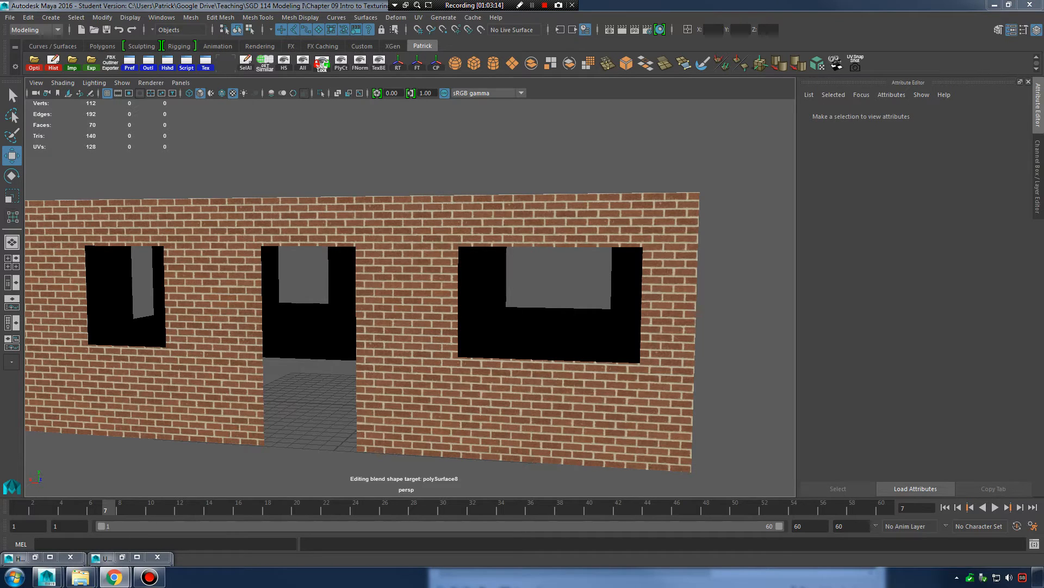
left_click(1036, 30)
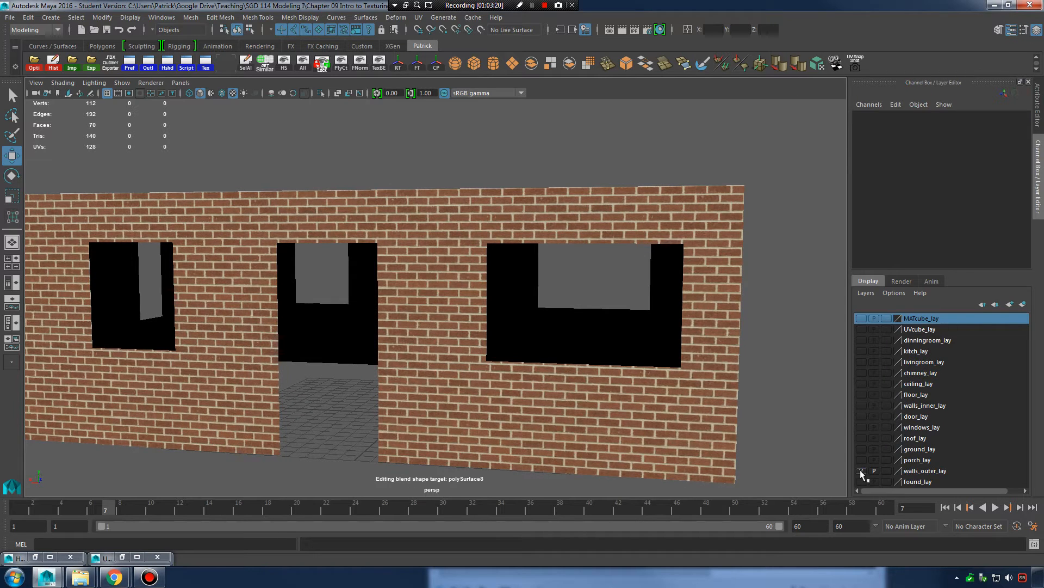
left_click(861, 471)
left_click(862, 361)
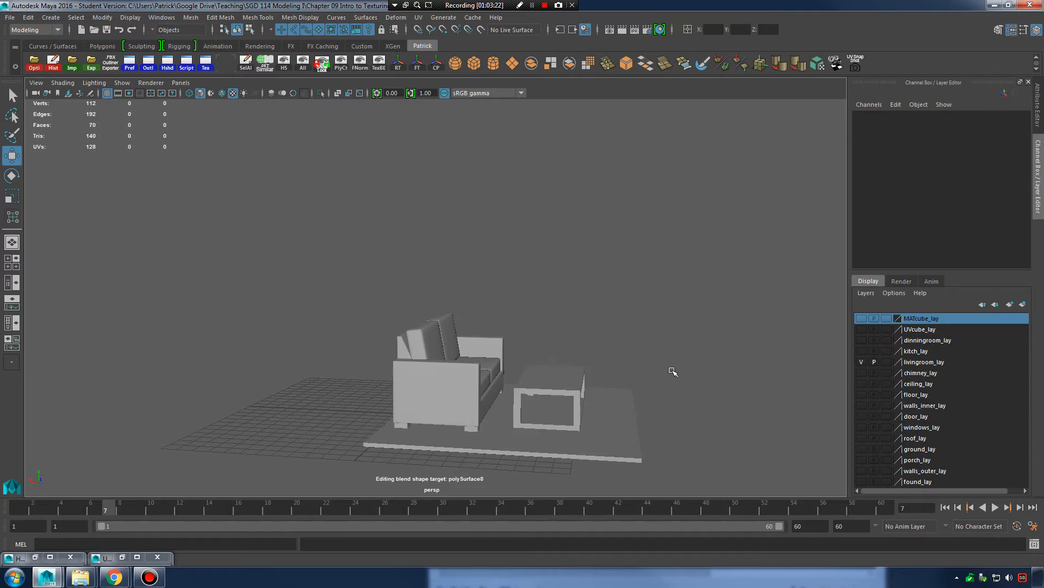
Examine the living room furniture up close, selecting the couch mesh, followed by the coffee table and rug.
right_click_drag(487, 349, 616, 347, "alt")
left_click_drag(615, 347, 615, 321, "alt")
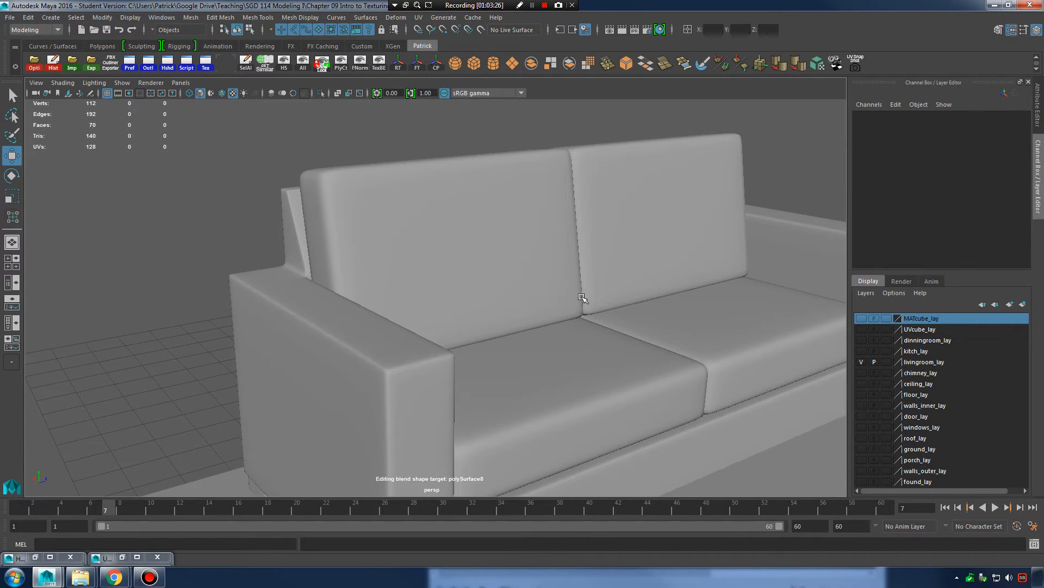
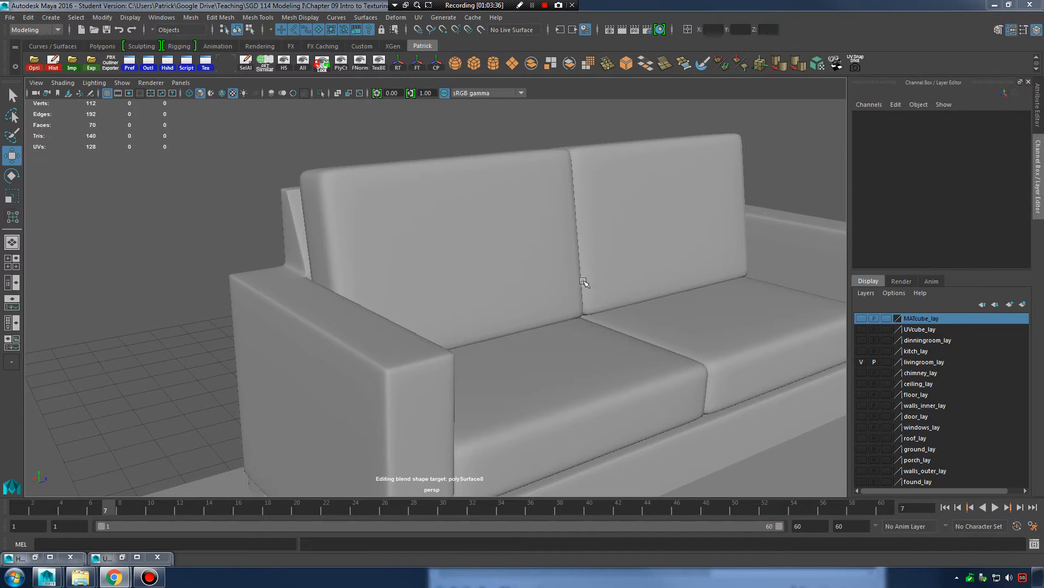
right_click_drag(583, 281, 476, 303, "alt")
left_click_drag(477, 303, 549, 323, "alt")
middle_click_drag(549, 324, 578, 331, "alt")
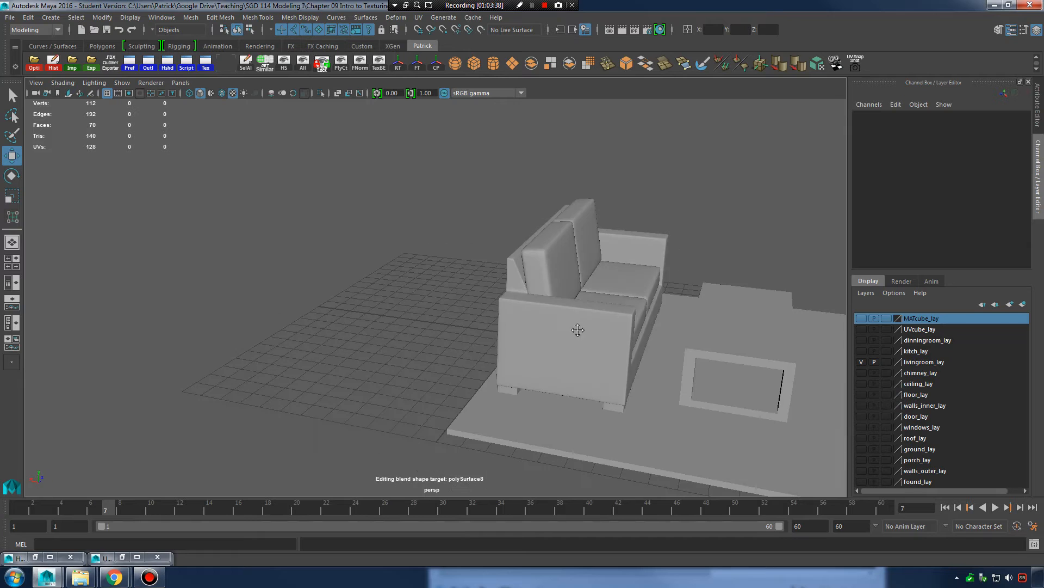
right_click_drag(577, 331, 604, 336, "alt")
left_click_drag(605, 336, 551, 336, "alt")
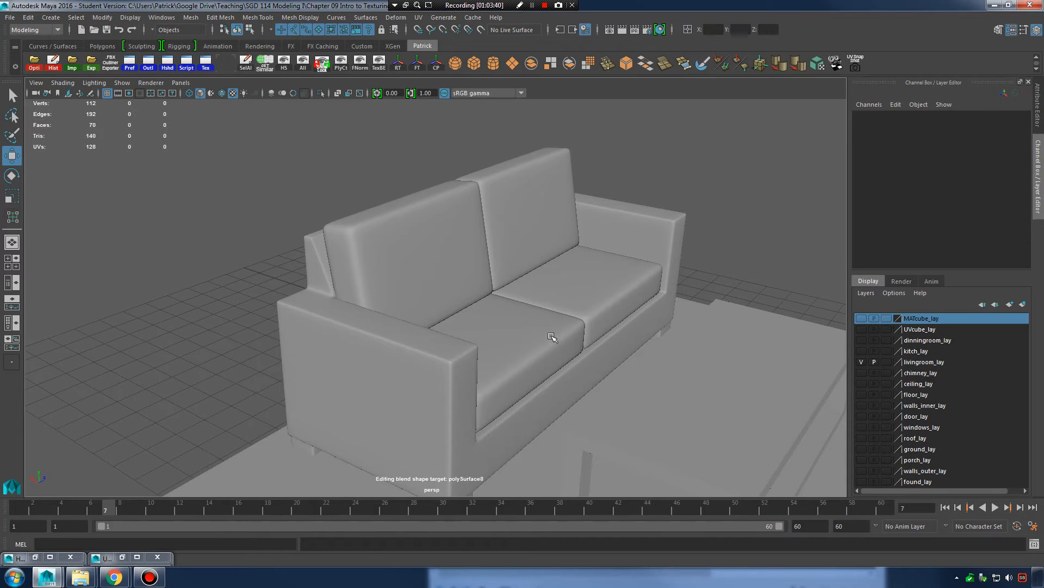
left_click(578, 305)
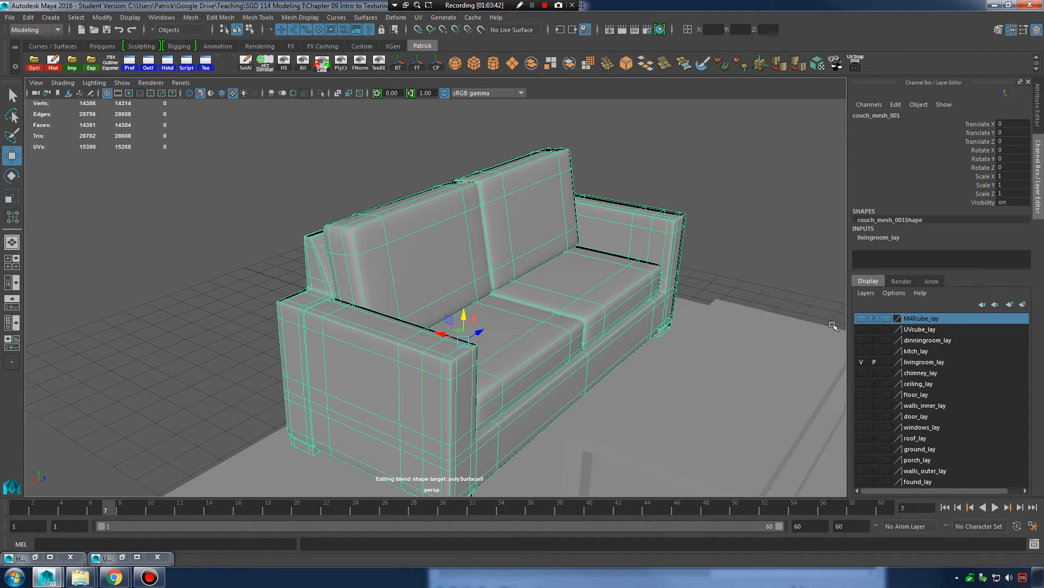
right_click_drag(598, 309, 467, 312, "alt")
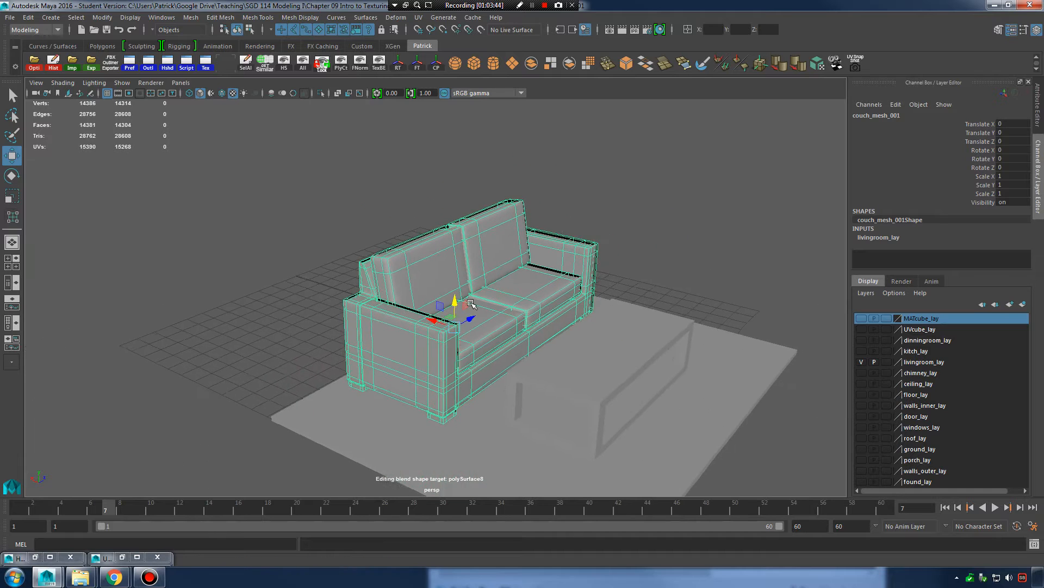
left_click_drag(467, 311, 474, 301, "alt")
right_click_drag(473, 301, 520, 301, "alt")
left_click(712, 326)
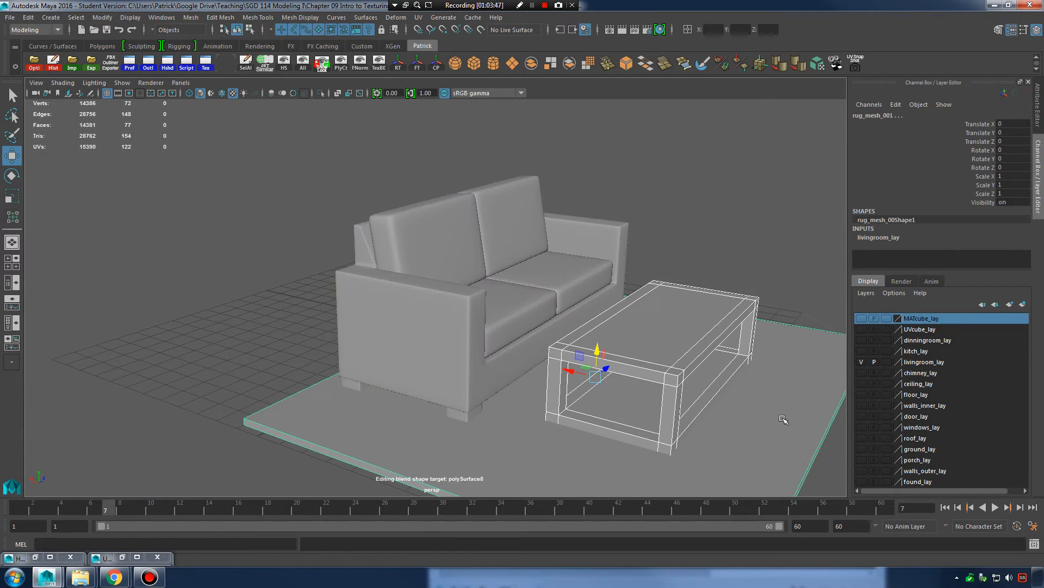
Try hiding the coffee table and rug by setting their Visibility to 0, followed by Hide Selection, undoing each attempt.
middle_click_drag(811, 429, 722, 369, "alt")
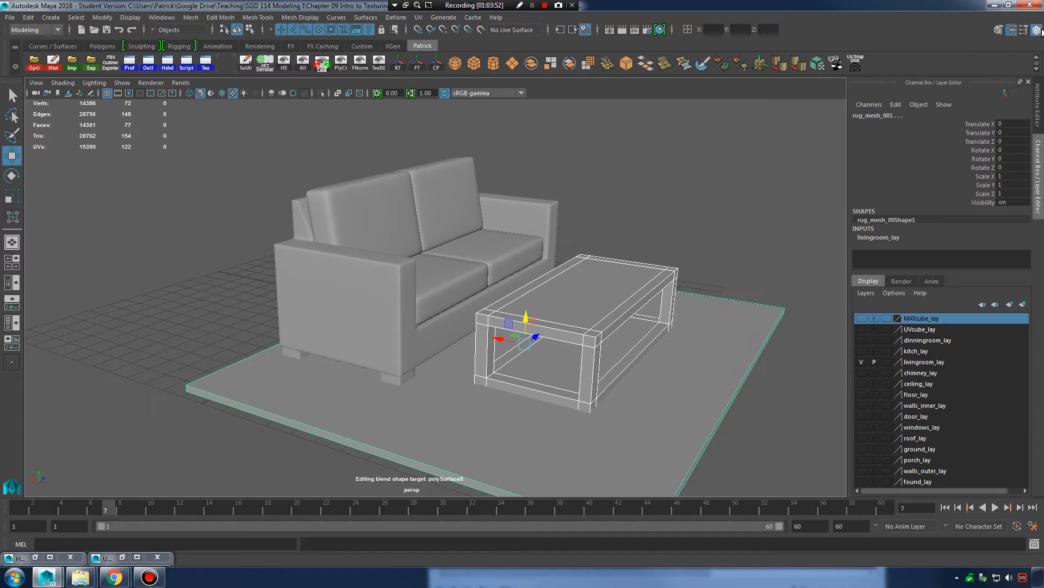
double_click(1018, 202)
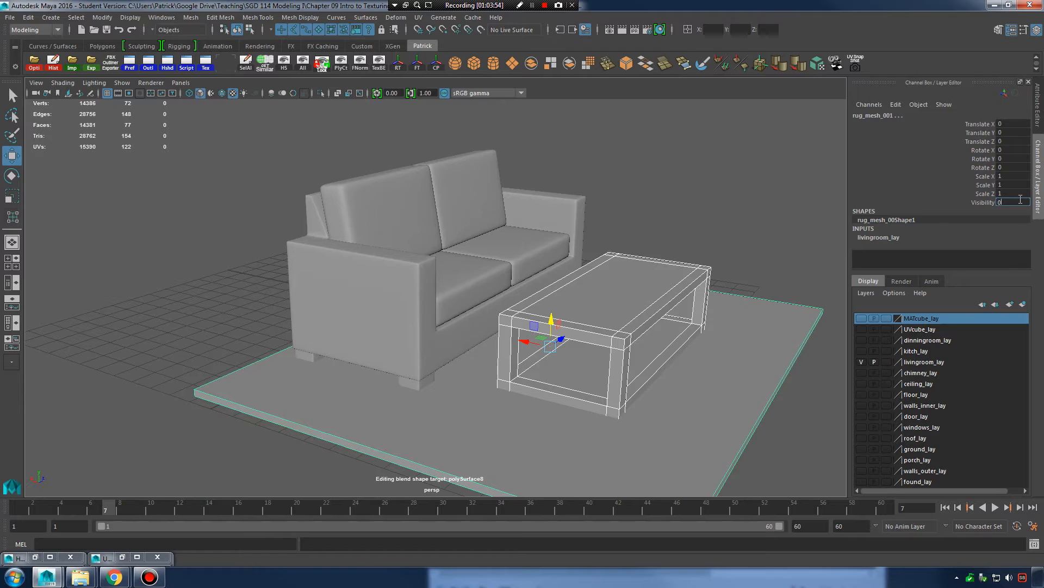
type("0")
key("Return")
key("ctrl+z")
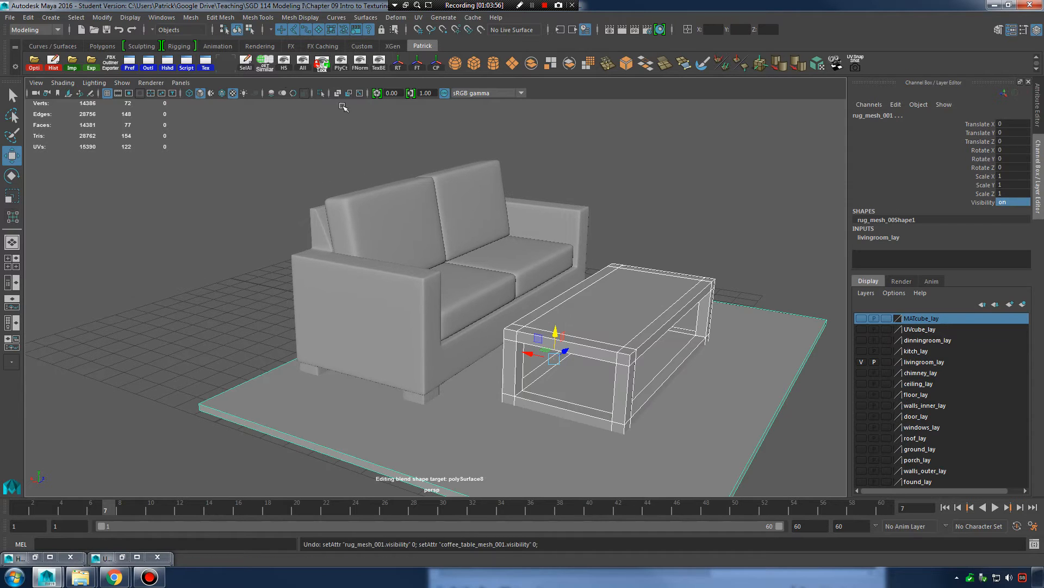
left_click(130, 17)
mouse_move(171, 88)
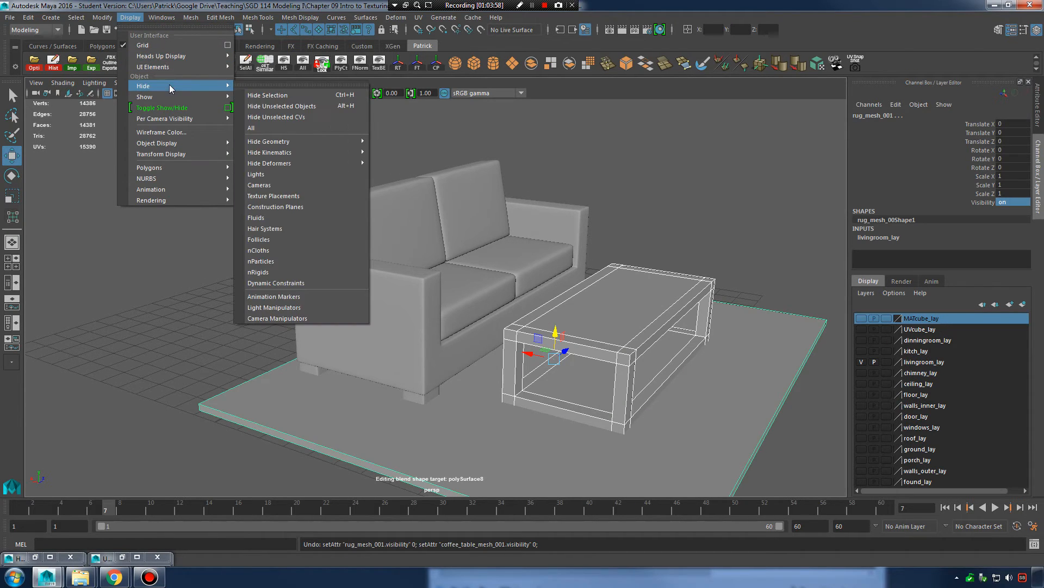
left_click(350, 96)
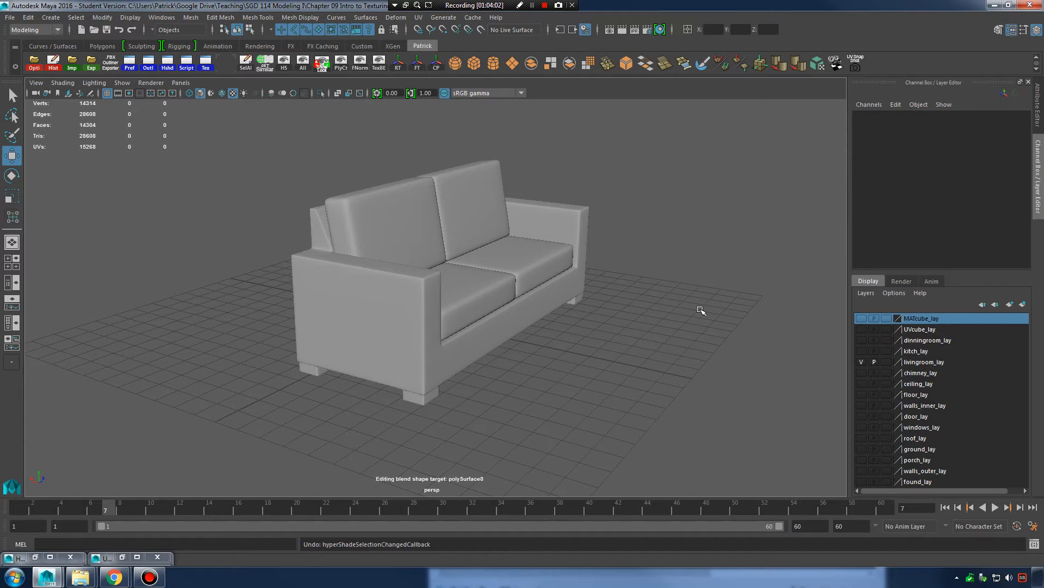
key("ctrl+z")
Remove the couch mesh from livingroom_lay and hide that layer so the couch is isolated.
left_click(511, 263)
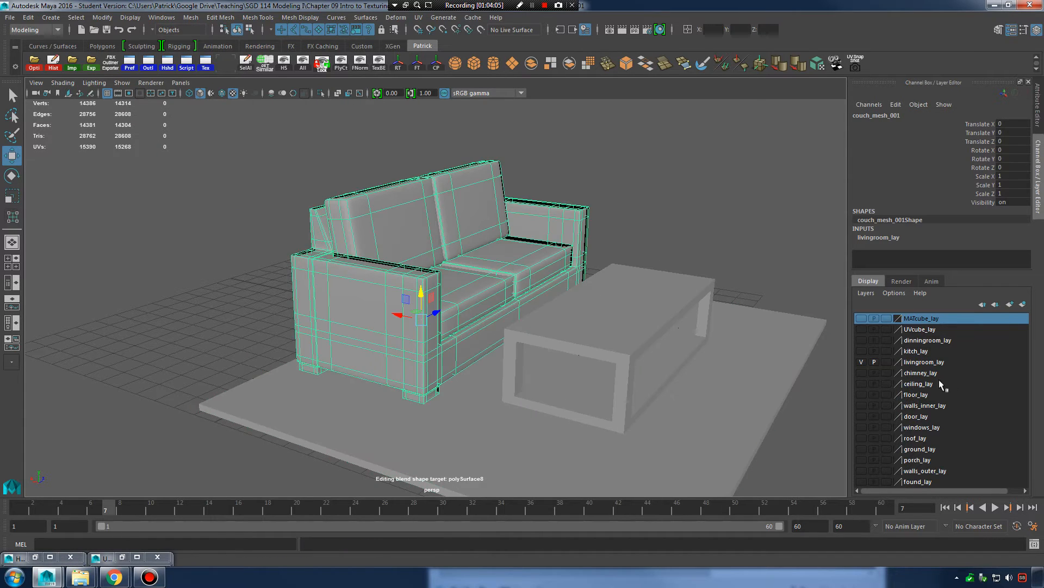
left_click(922, 362)
right_click(919, 360)
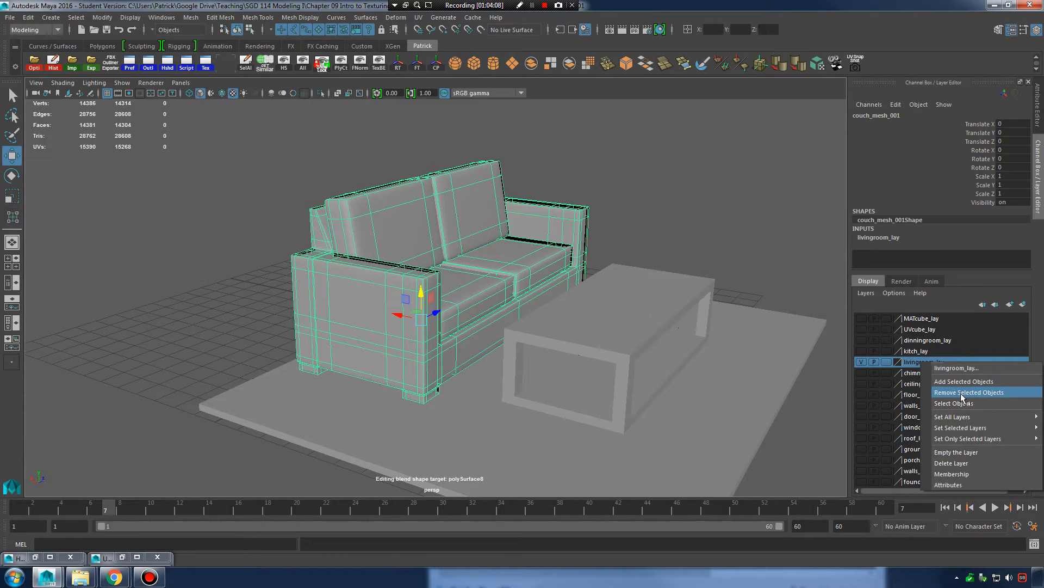
left_click(954, 392)
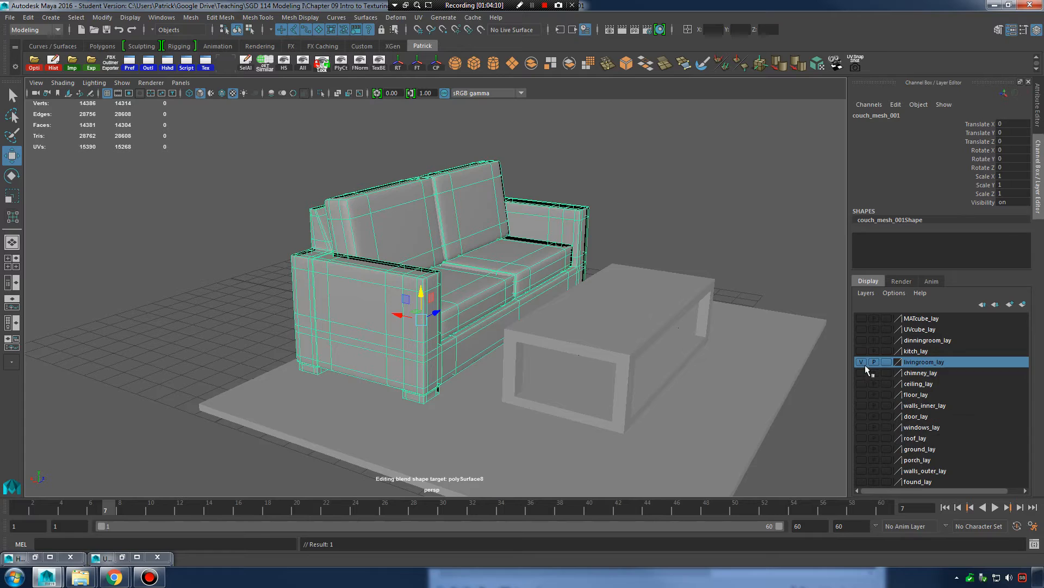
left_click(860, 361)
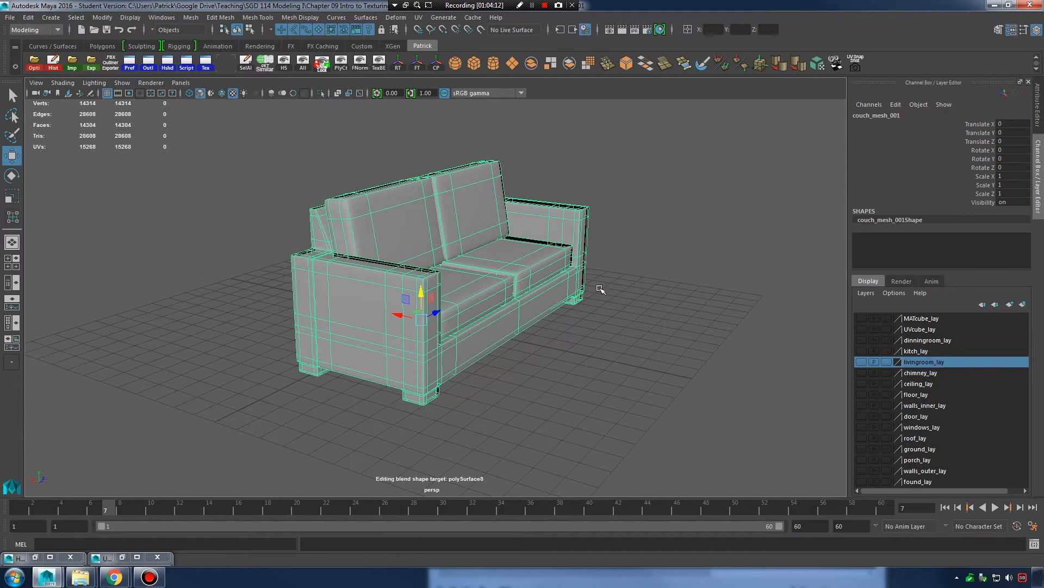
Examine the isolated couch from several angles, comparing its repeated cushions, armrests and mirrored halves.
left_click_drag(600, 290, 603, 296, "alt")
left_click(646, 403)
left_click_drag(576, 385, 613, 397, "alt")
right_click_drag(614, 396, 694, 403, "alt")
left_click_drag(693, 403, 643, 392, "alt")
left_click(560, 286)
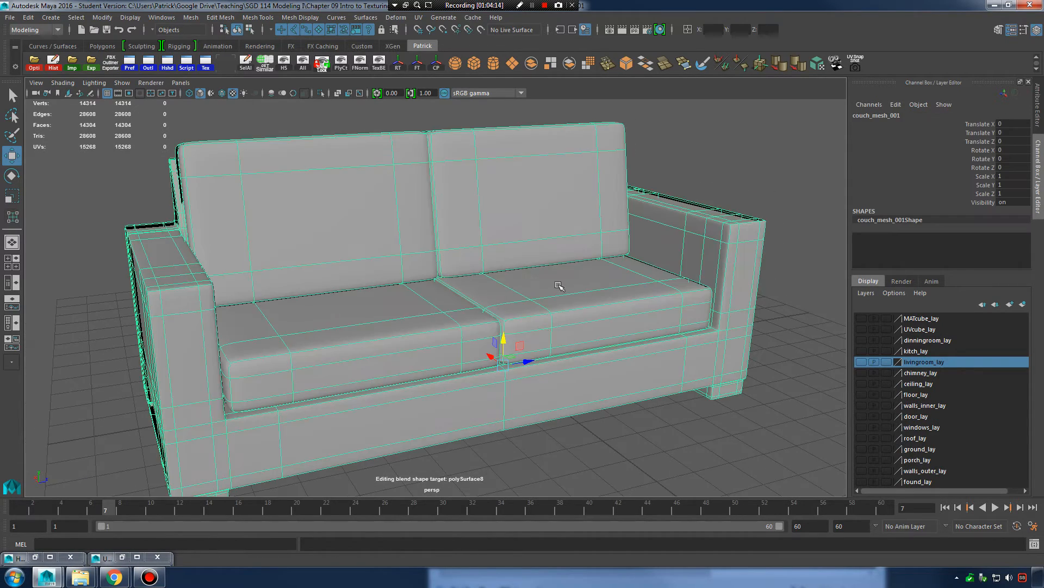
left_click_drag(541, 324, 587, 319, "alt")
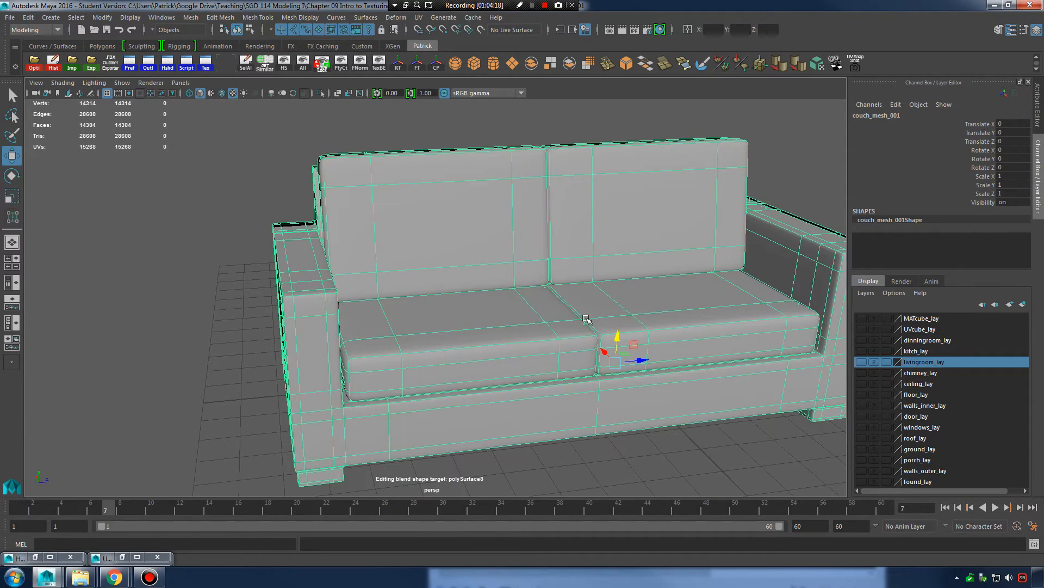
left_click_drag(442, 279, 507, 317, "alt")
left_click_drag(382, 341, 581, 273, "alt")
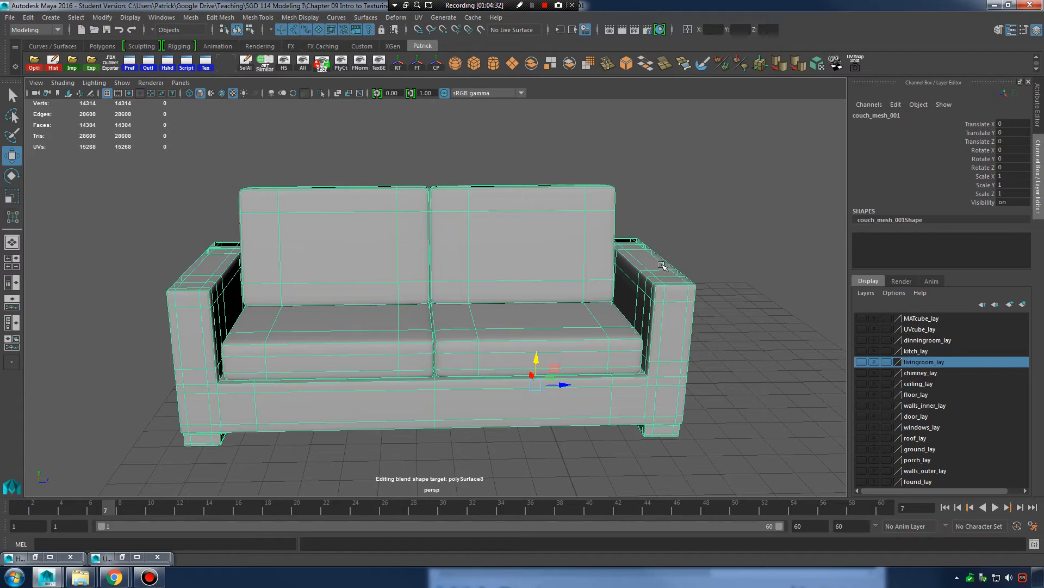
left_click_drag(663, 265, 532, 255, "alt")
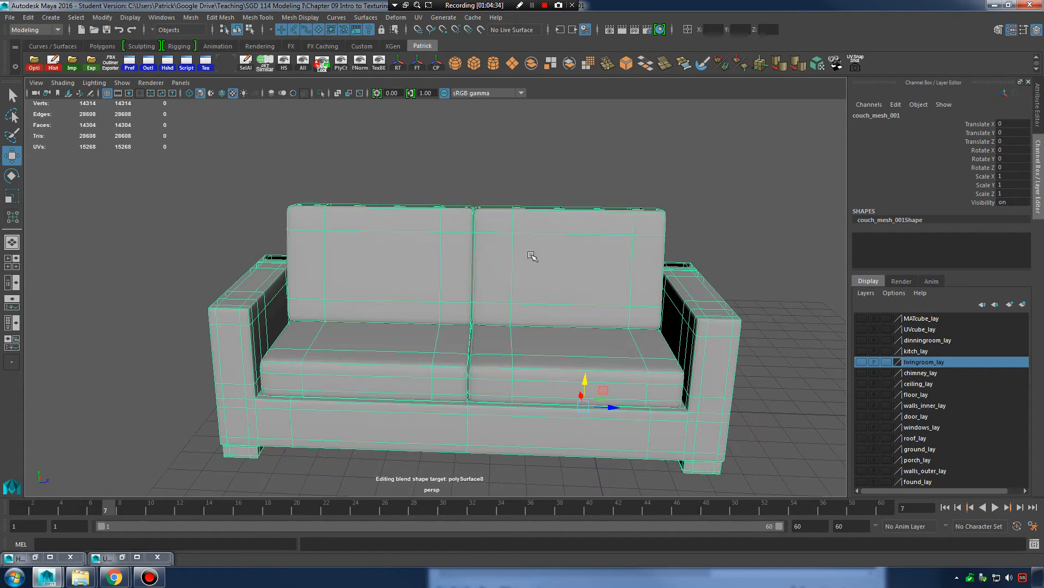
left_click_drag(417, 351, 555, 310, "alt")
left_click_drag(630, 379, 624, 285, "alt")
right_click_drag(588, 243, 607, 233)
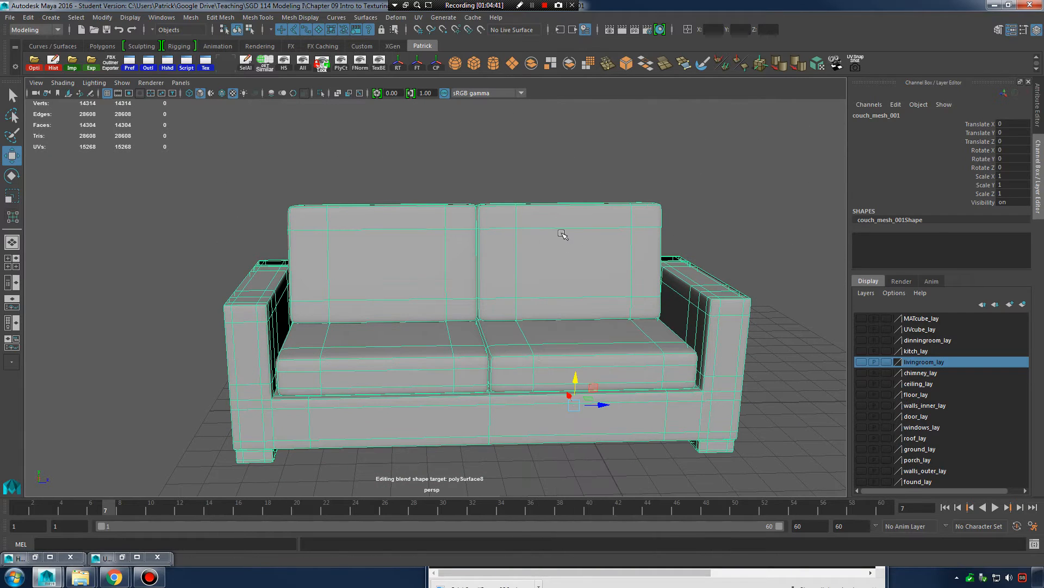
left_click_drag(577, 281, 570, 303, "alt")
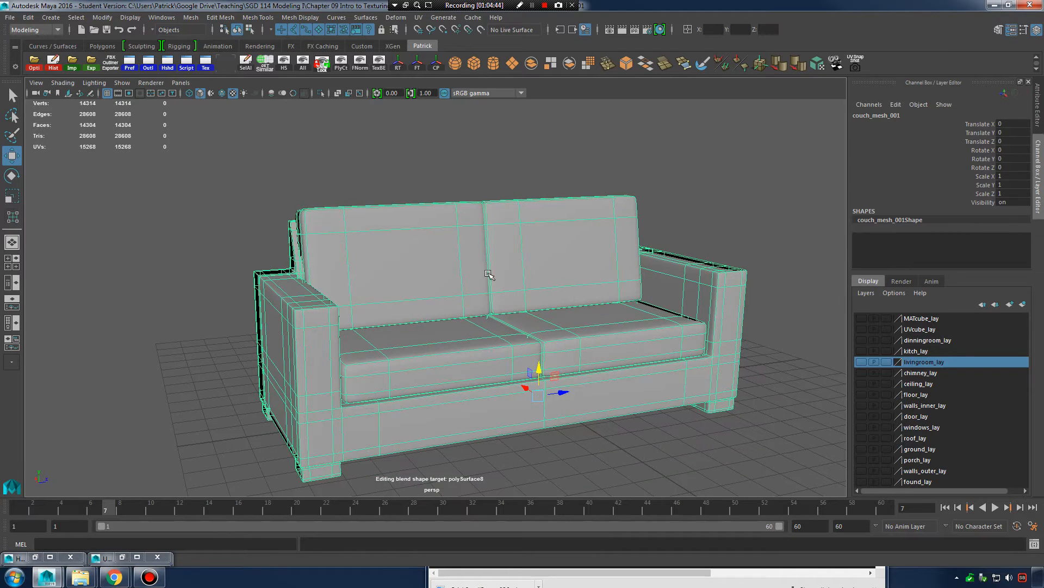
Separate the couch mesh into individual pieces and turn on smooth preview for all of them.
left_click(191, 18)
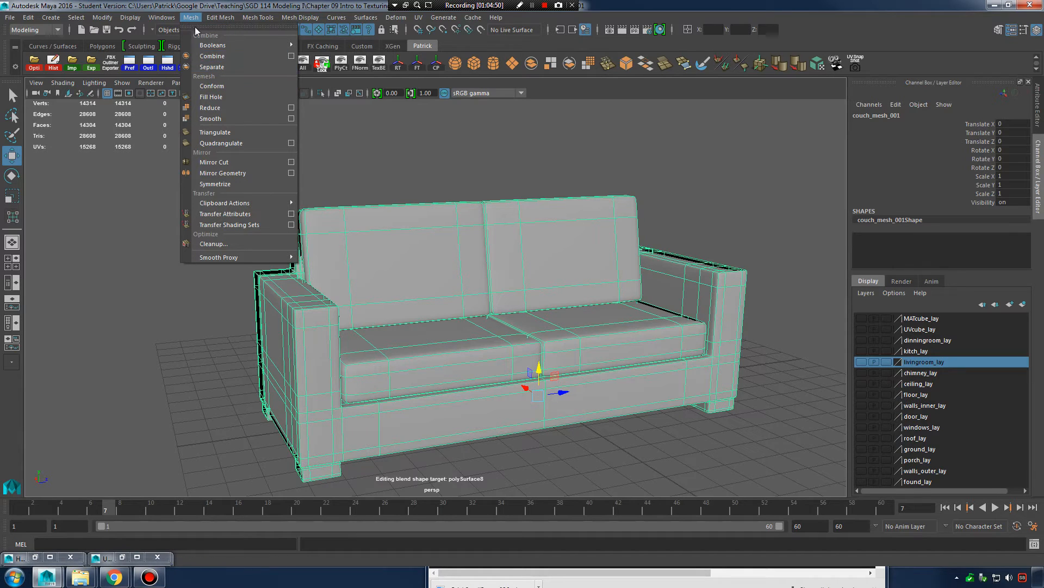
left_click(212, 67)
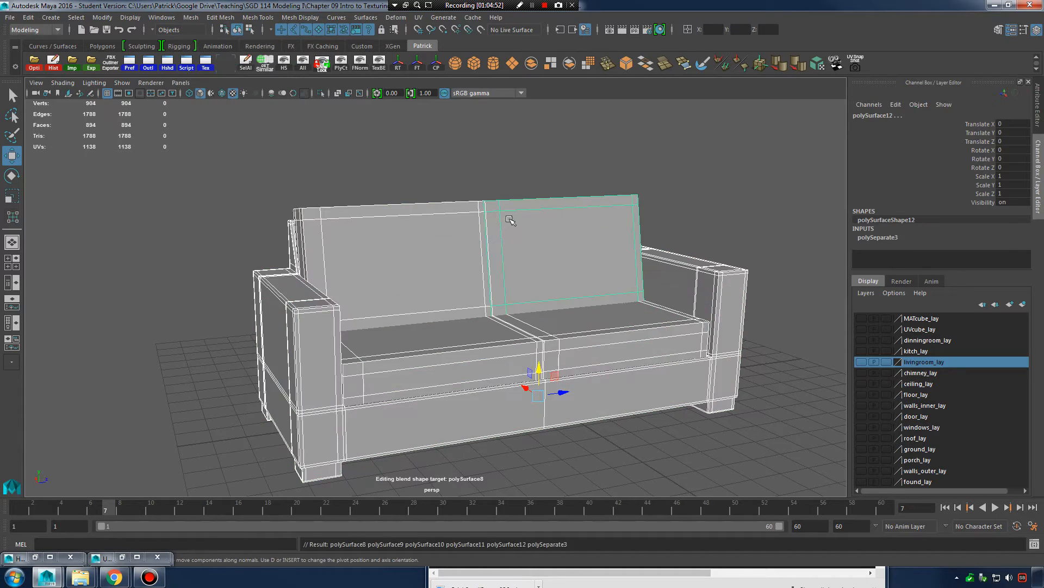
left_click(601, 228)
left_click_drag(134, 175, 724, 451)
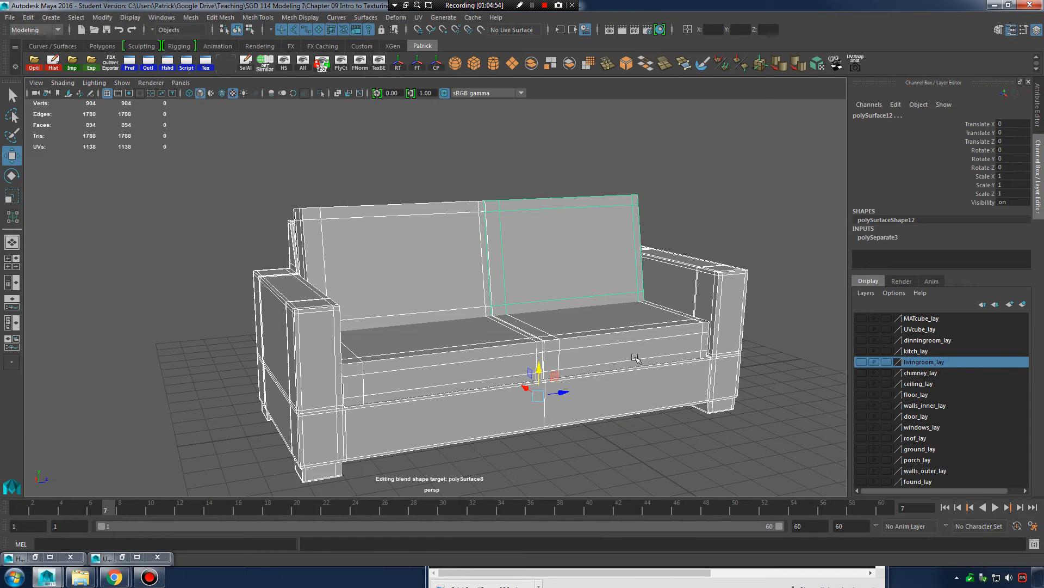
key("3")
left_click(615, 158)
Delete both back cushions and the right seat cushion, undoing the deletion of the left seat cushion to keep it.
left_click(553, 240)
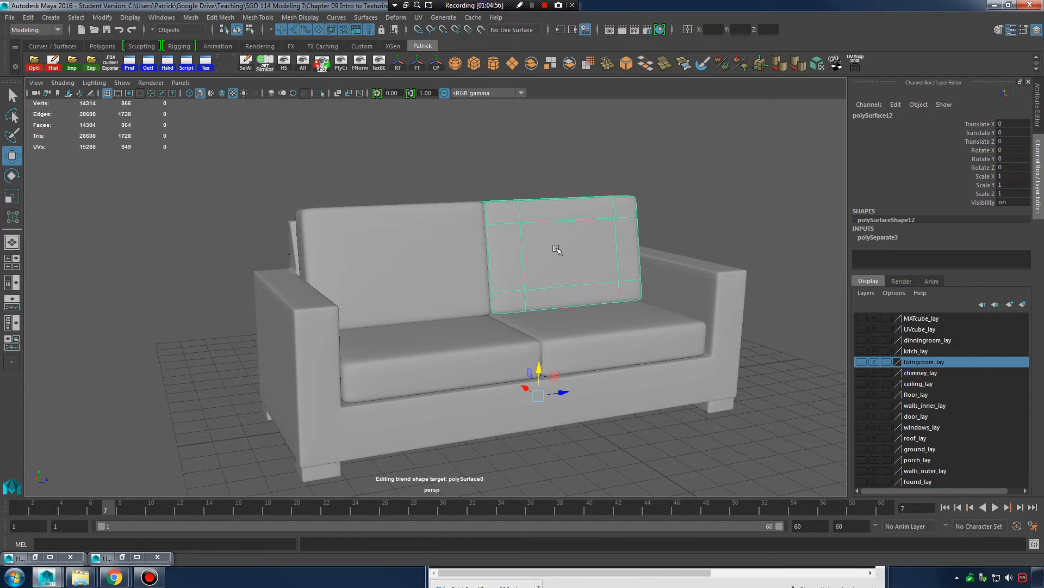
key("Delete")
left_click(554, 348)
key("Delete")
left_click(466, 357)
key("Delete")
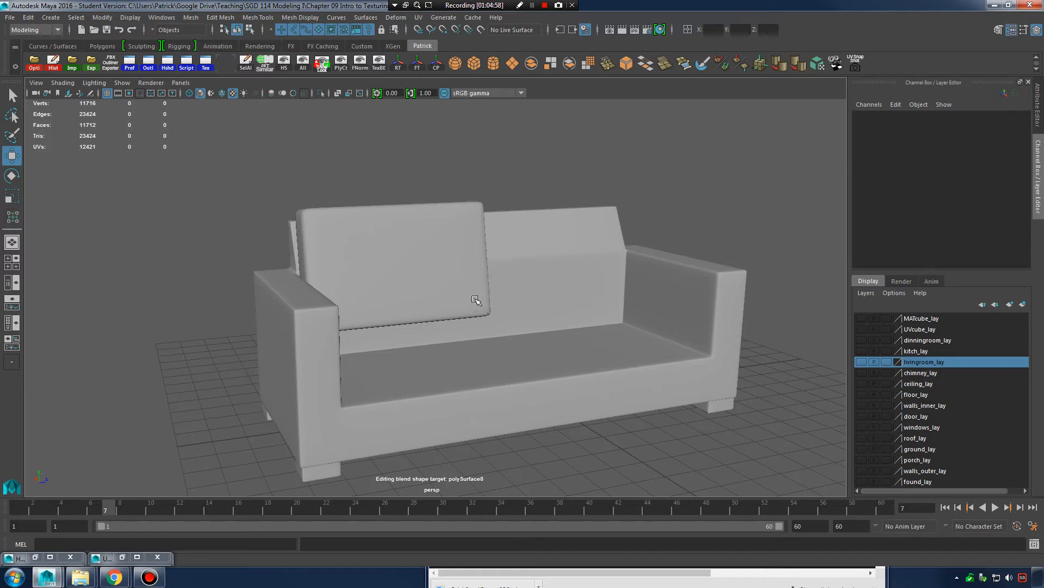
key("ctrl+z")
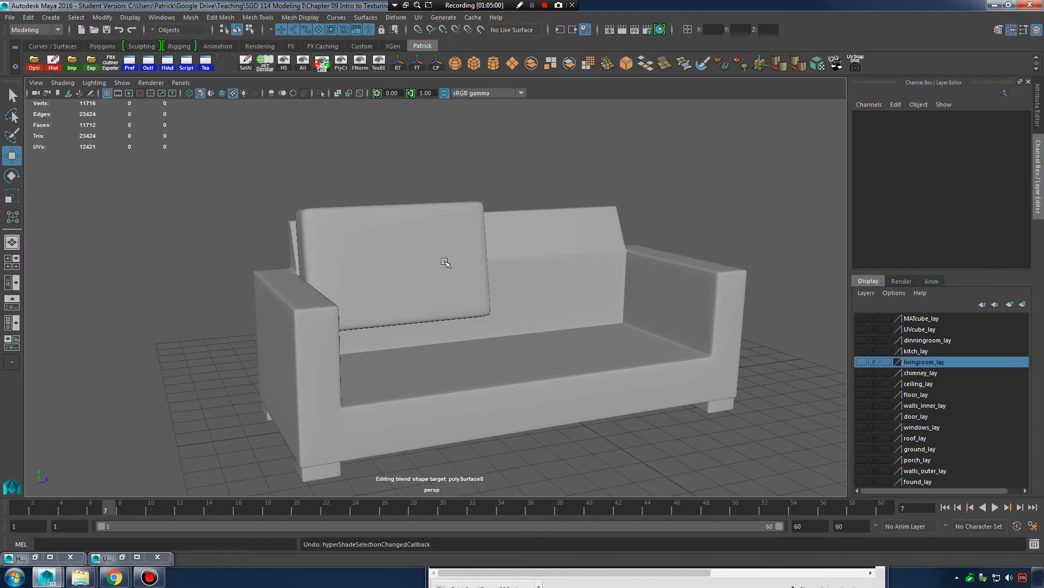
key("ctrl+z")
left_click(445, 261)
key("Delete")
left_click(489, 357)
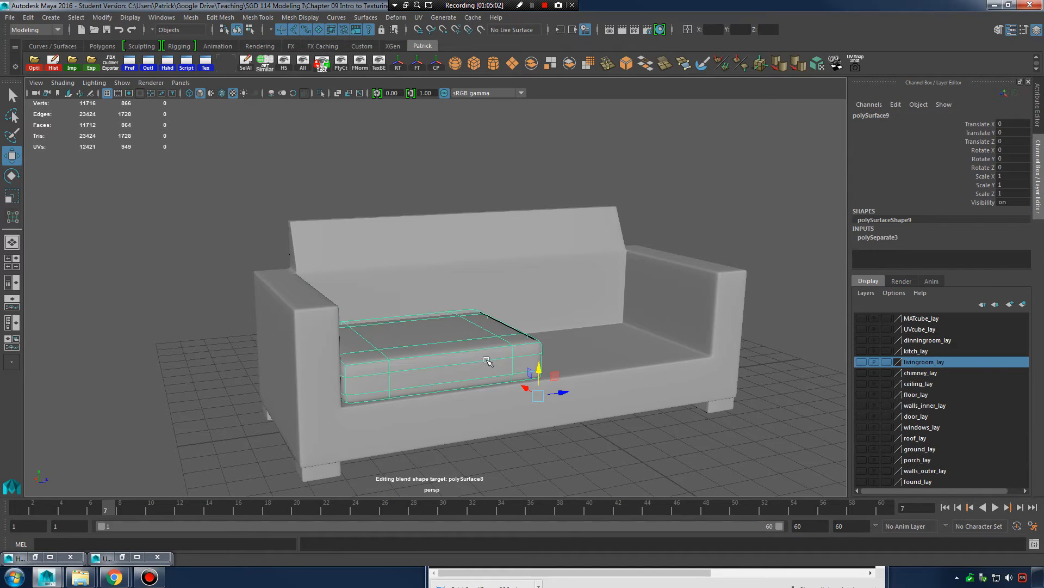
Turn off smooth preview on the couch frame and delete the faces of its right half.
left_click_drag(584, 336, 536, 352, "alt")
left_click(547, 301)
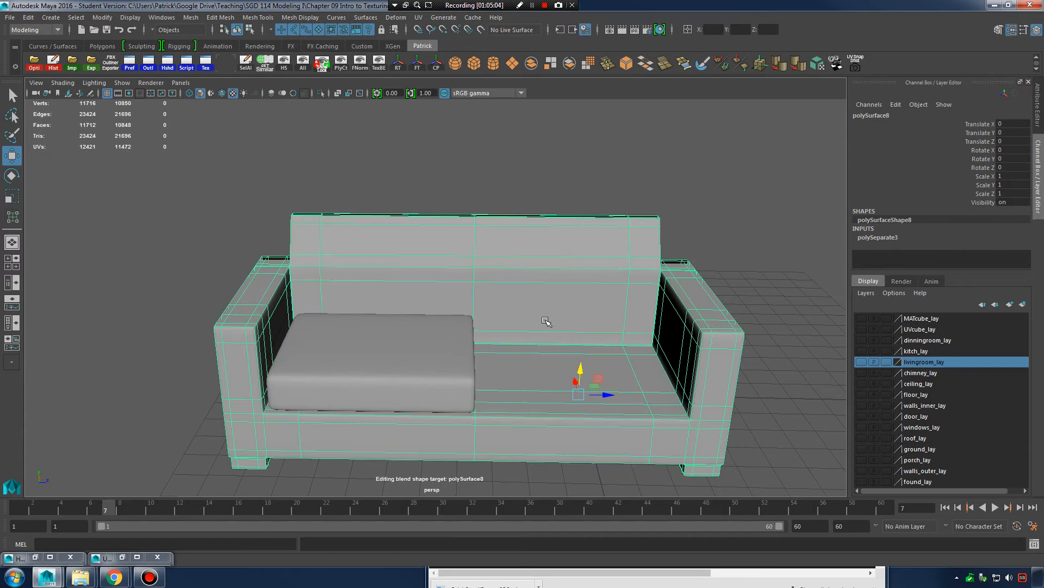
key("1")
left_click_drag(534, 318, 555, 288, "alt")
right_click_drag(563, 252, 521, 171)
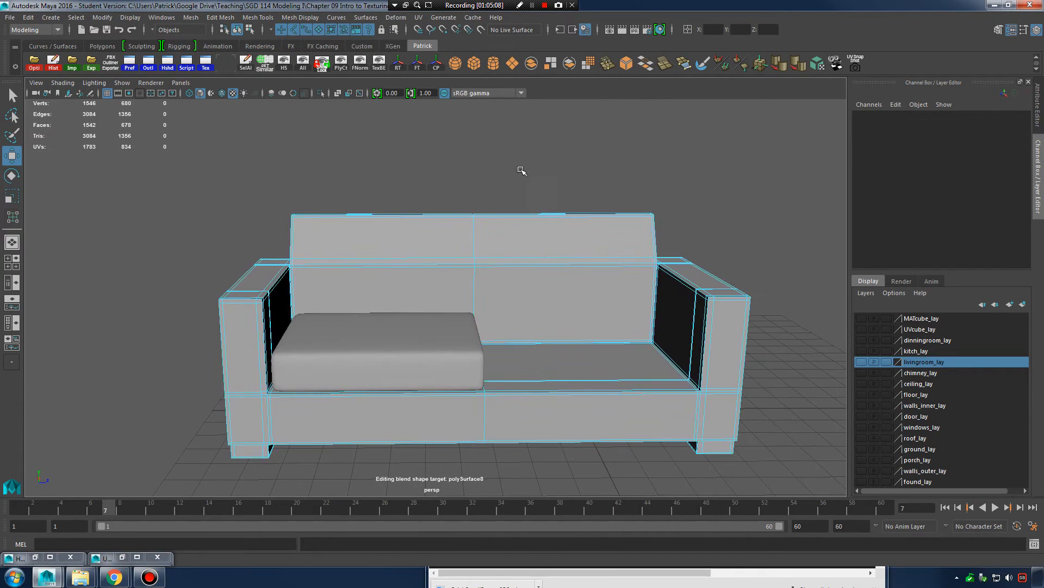
left_click_drag(522, 171, 748, 456)
mouse_move(728, 366)
left_mouse_down("alt")
mouse_move(594, 356)
mouse_move(717, 361)
left_mouse_up("alt")
key("Delete")
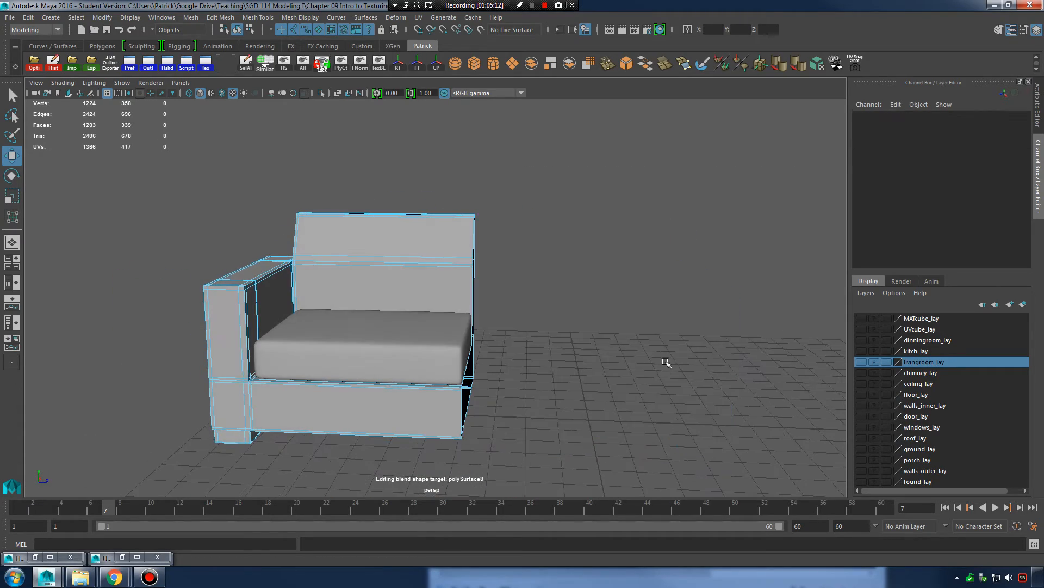
left_click_drag(535, 360, 537, 191, "alt")
left_click(639, 182)
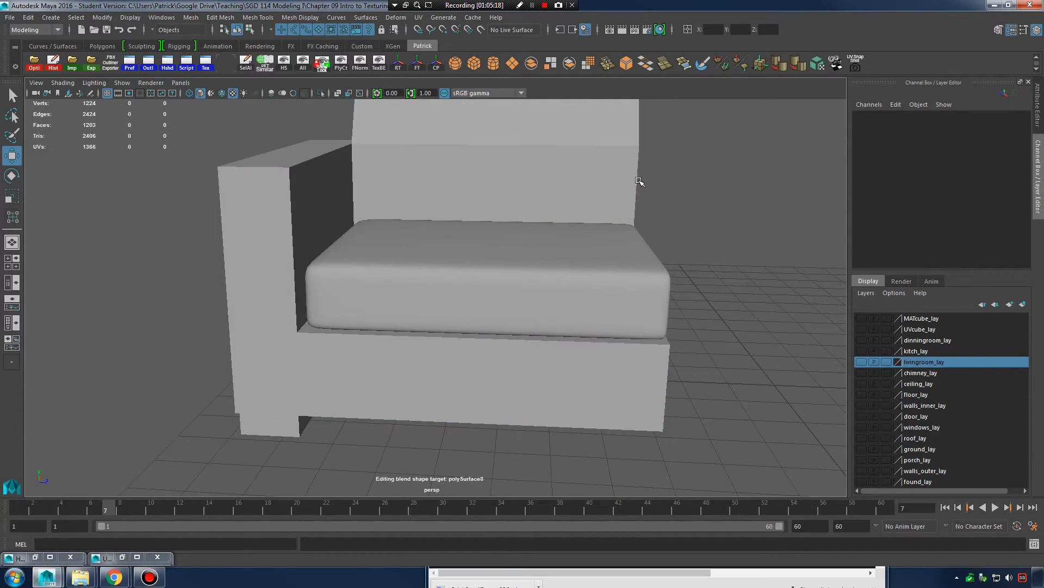
Center the remaining seat cushion's pivot and move the cushion about 6.8 units along Z, clear of the frame.
left_click(524, 198)
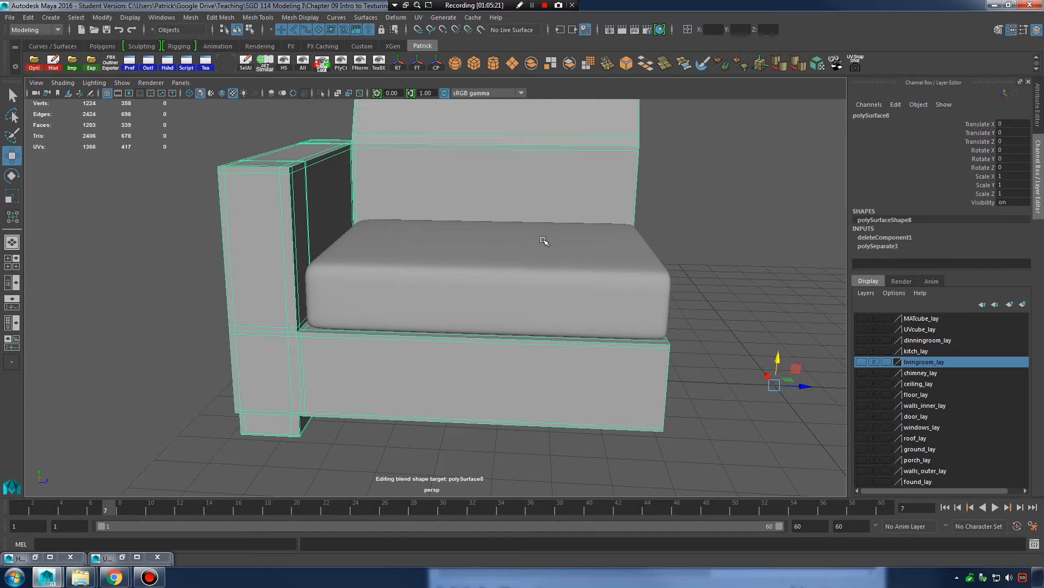
scroll(520, 247, "down", 4)
left_click_drag(536, 242, 552, 257, "alt")
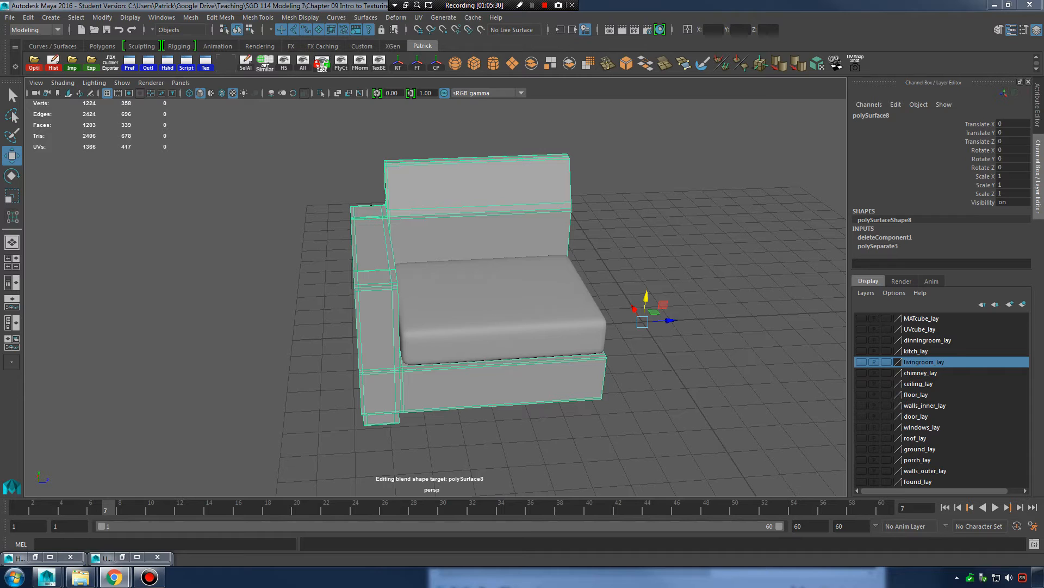
left_click_drag(522, 234, 498, 212, "alt")
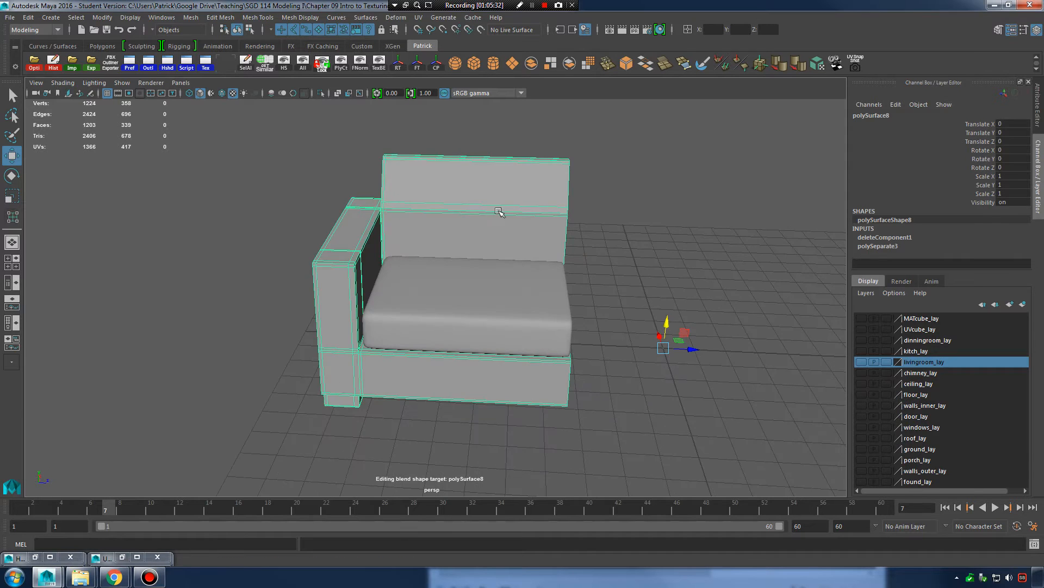
left_click(496, 278)
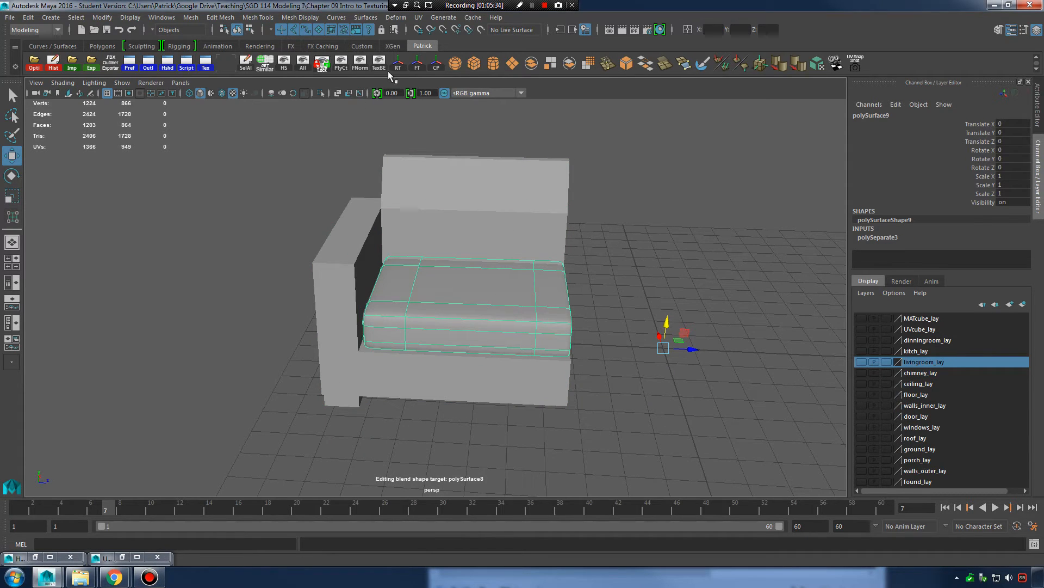
left_click(437, 64)
left_click_drag(498, 306, 768, 321)
middle_click_drag(769, 321, 531, 305, "alt")
left_click_drag(532, 305, 582, 294, "alt")
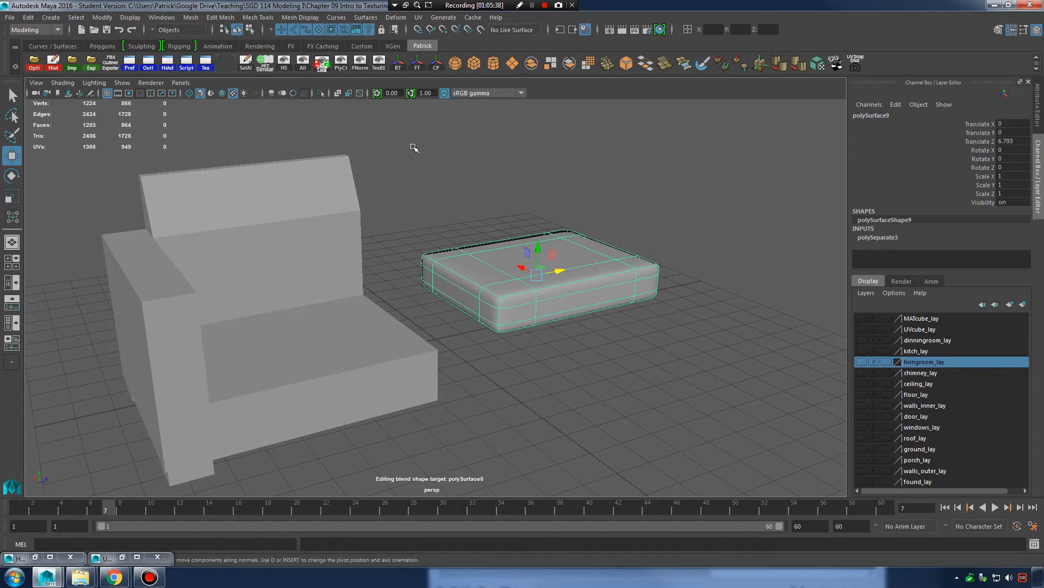
right_click_drag(413, 147, 612, 256, "alt")
Compare the seat cushion's shape and edge layout with smooth preview off and on.
left_click(103, 18)
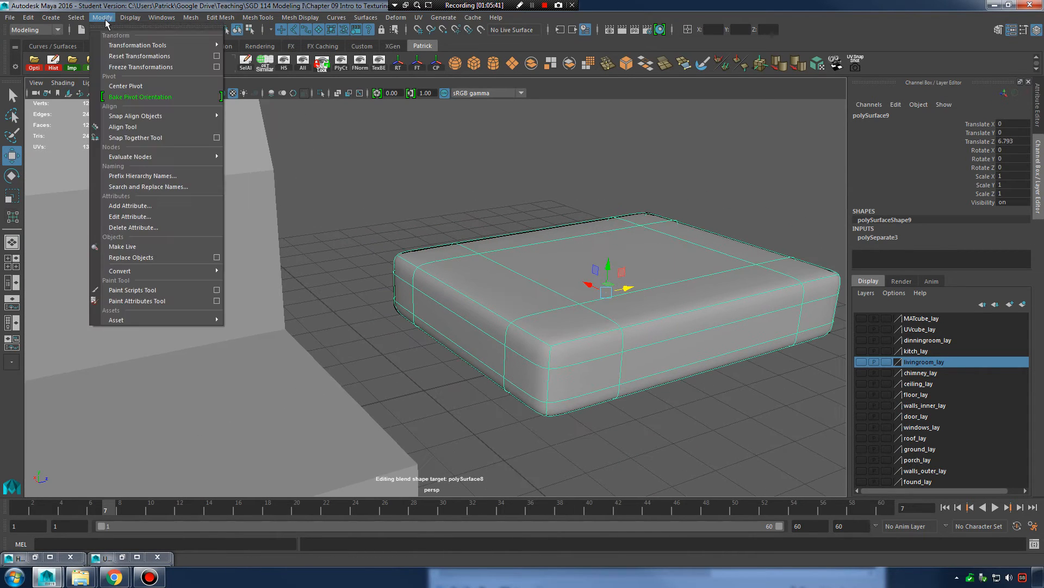
left_click_drag(647, 246, 558, 281, "alt")
key("1")
key("3")
key("1")
middle_click_drag(546, 277, 555, 291, "alt")
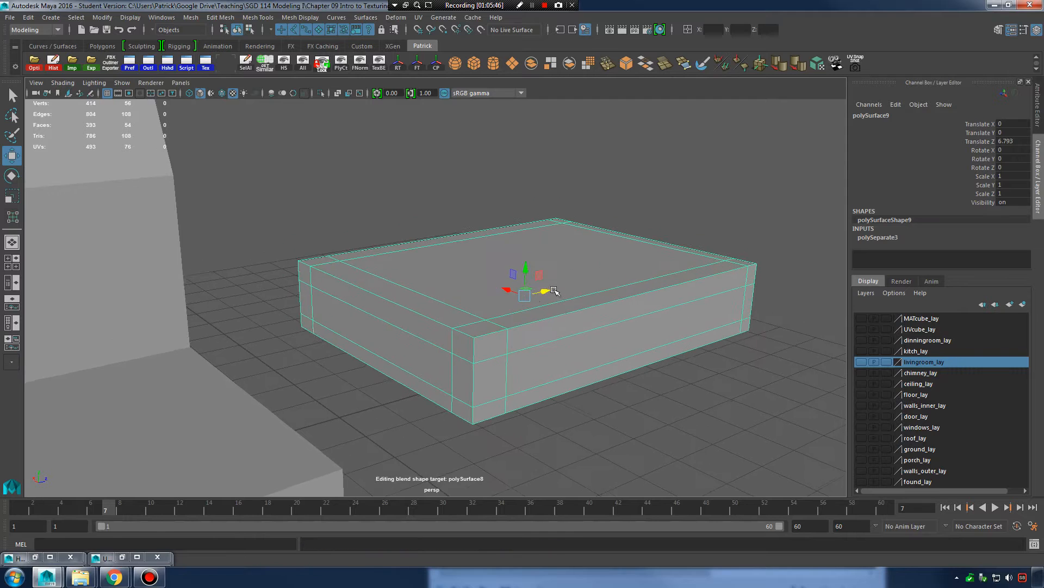
right_click_drag(555, 291, 521, 293, "alt")
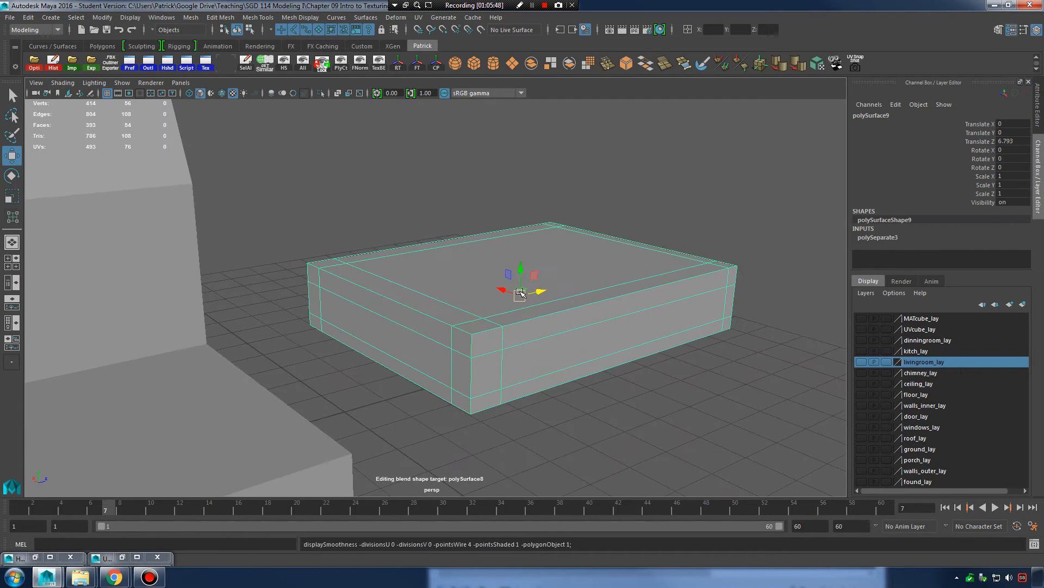
left_click_drag(521, 294, 528, 289, "alt")
right_click_drag(521, 291, 553, 298, "alt")
left_click_drag(553, 298, 589, 275, "alt")
key("3")
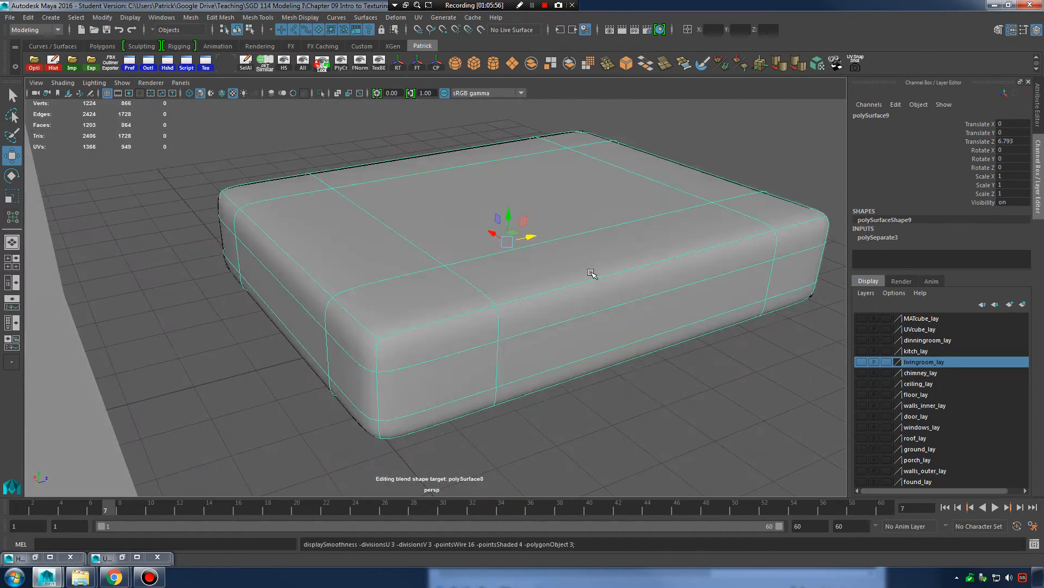
Inspect the seat cushion's corner in smooth preview and switch the cushion back to its unsmoothed display.
key("1")
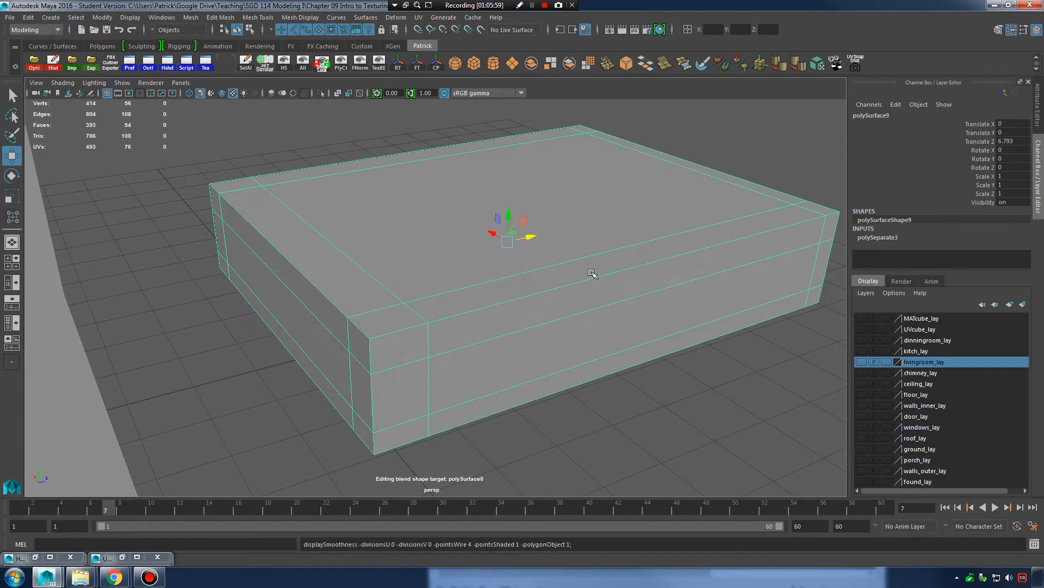
key("3")
mouse_move(553, 277)
left_mouse_down("alt")
mouse_move(544, 263)
mouse_move(533, 286)
mouse_move(564, 275)
mouse_move(558, 282)
left_mouse_up("alt")
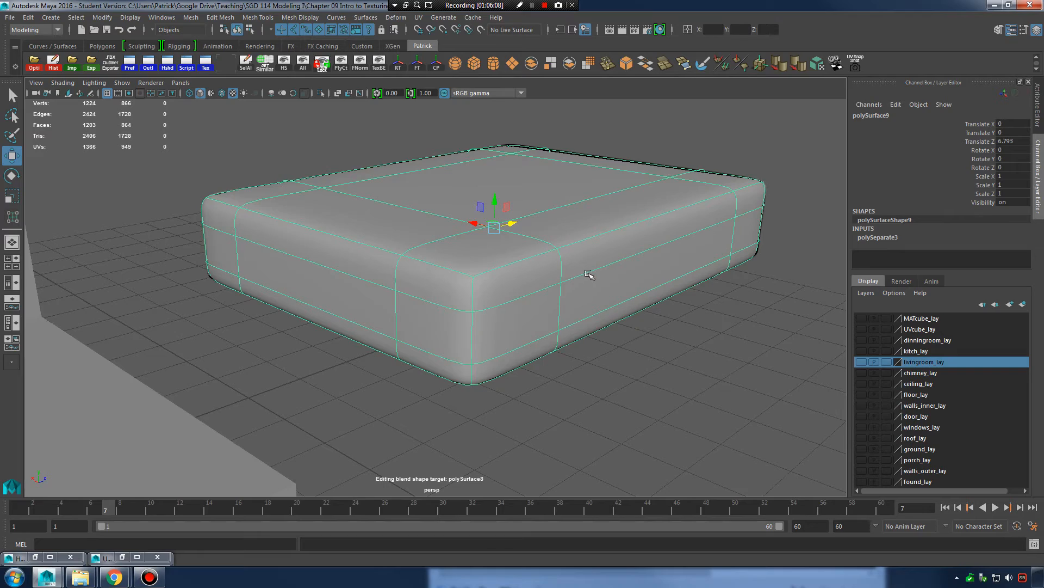
left_click_drag(557, 258, 477, 260, "alt")
key("1")
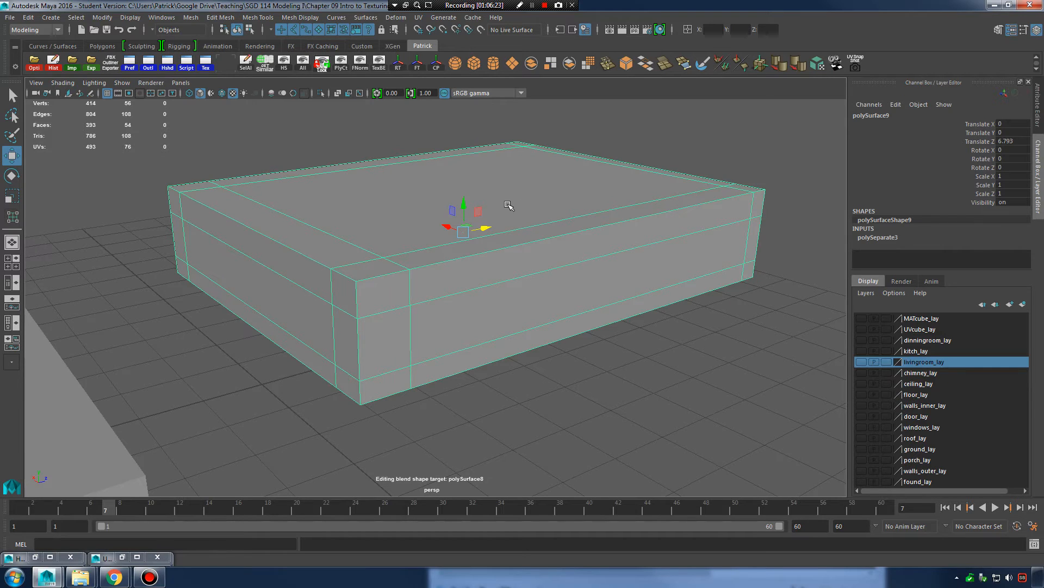
left_click_drag(531, 202, 518, 200, "alt")
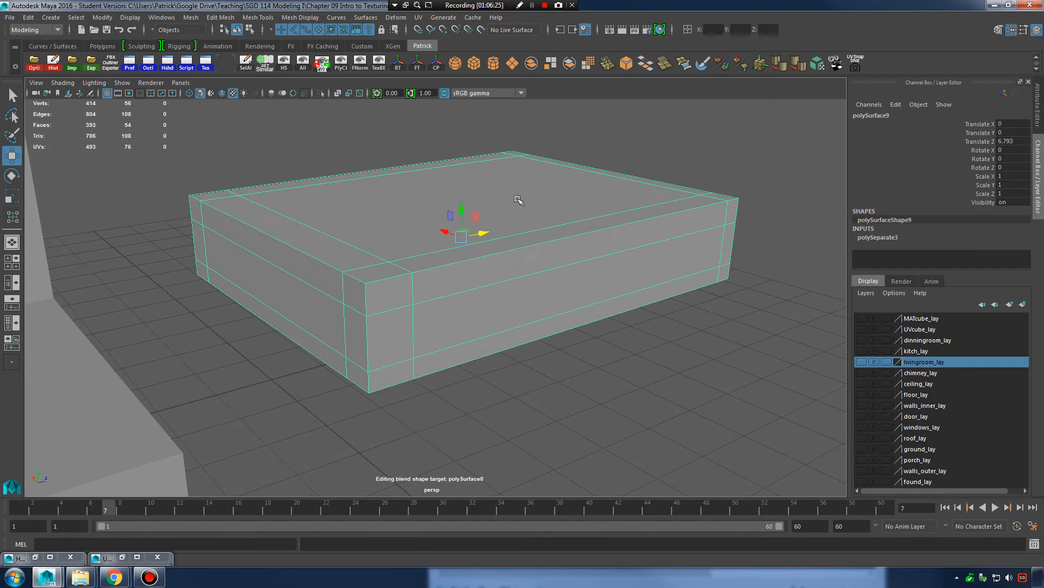
Open the UV Editor and move all of the seat cushion's existing UVs well outside the 0 to 1 space.
left_click(103, 558)
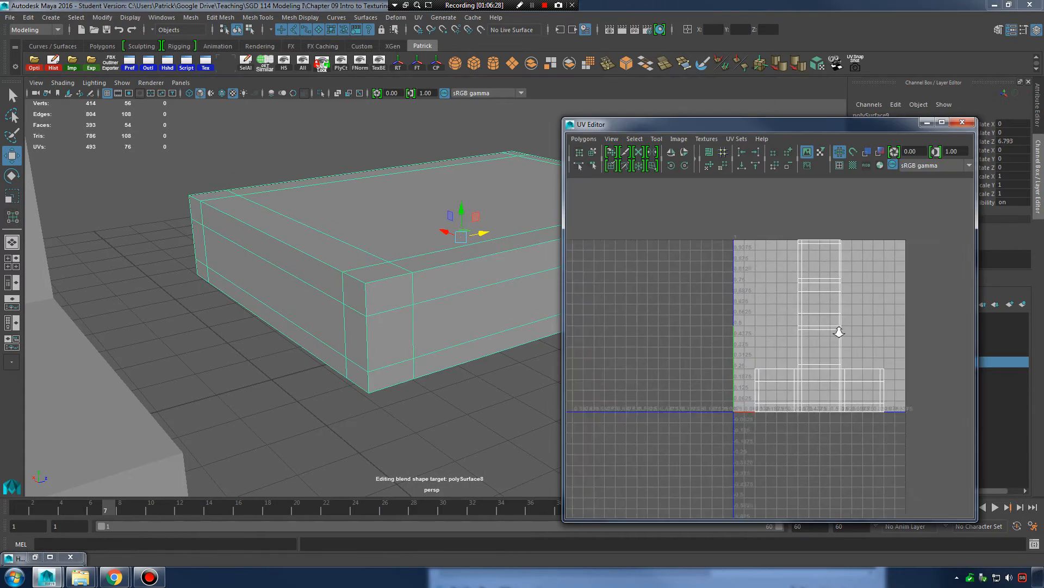
scroll(841, 335, "up", 3)
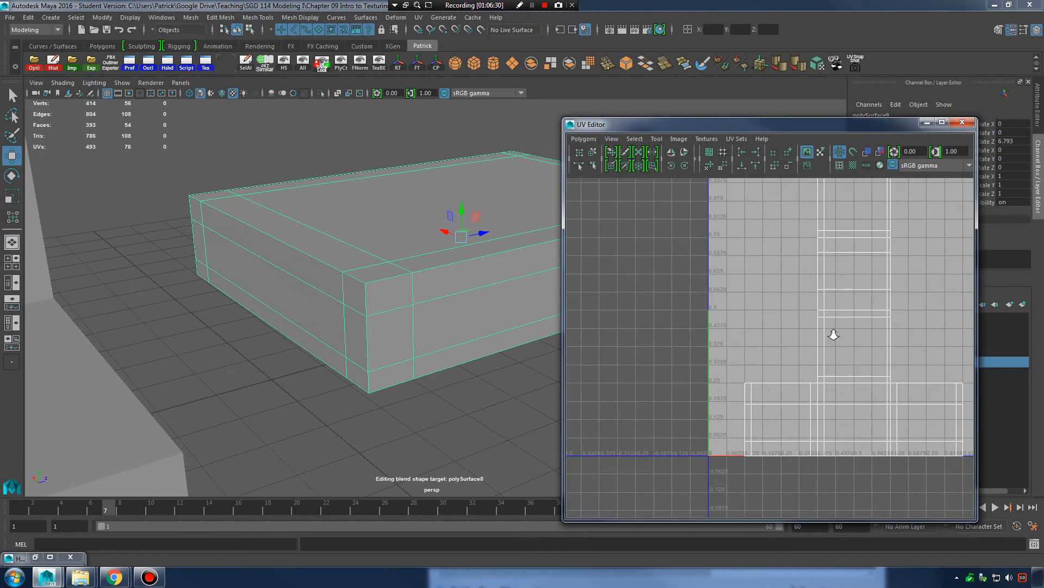
right_click_drag(815, 312, 854, 314)
left_click_drag(849, 320, 575, 313)
scroll(780, 293, "down", 4)
left_click_drag(668, 336, 517, 421)
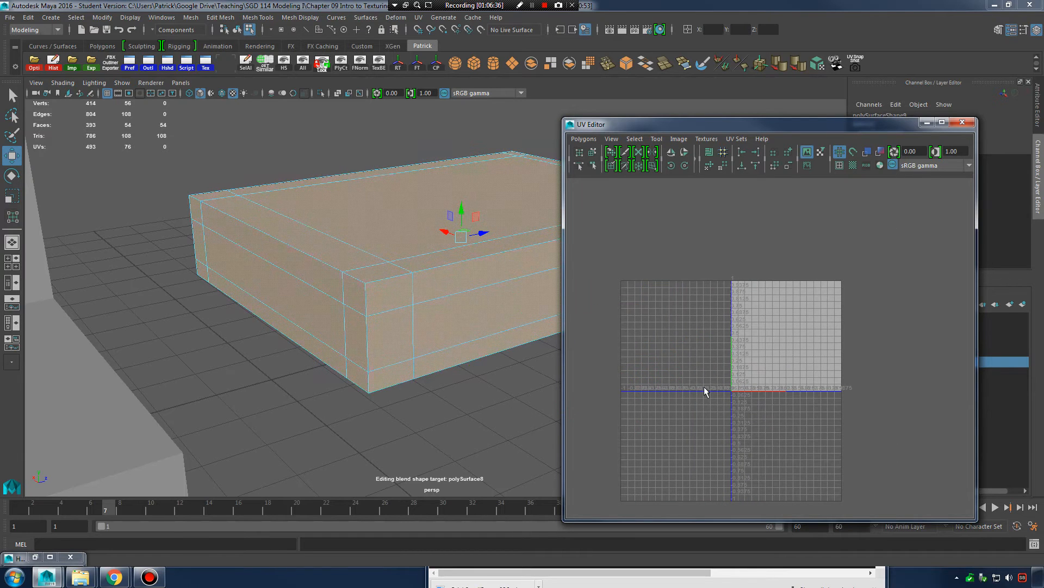
middle_click_drag(706, 392, 819, 359, "alt")
right_click_drag(716, 361, 680, 370, "alt")
left_click_drag(639, 385, 554, 430)
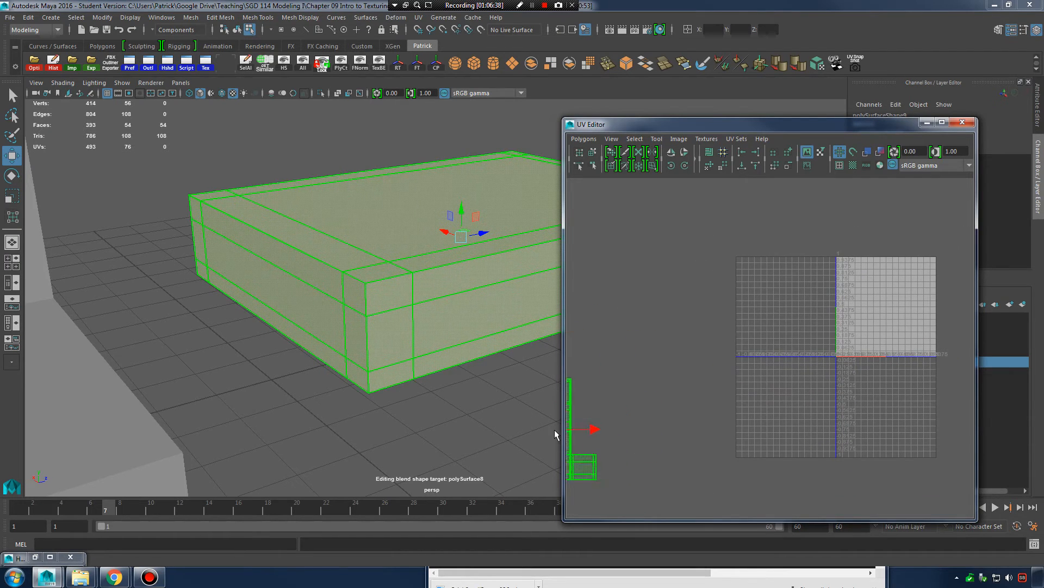
middle_click_drag(864, 312, 721, 340, "alt")
right_click_drag(722, 339, 879, 351, "alt")
Hide the background image in the UV Editor and try automatic UV mapping on the seat cushion object.
left_click(807, 152)
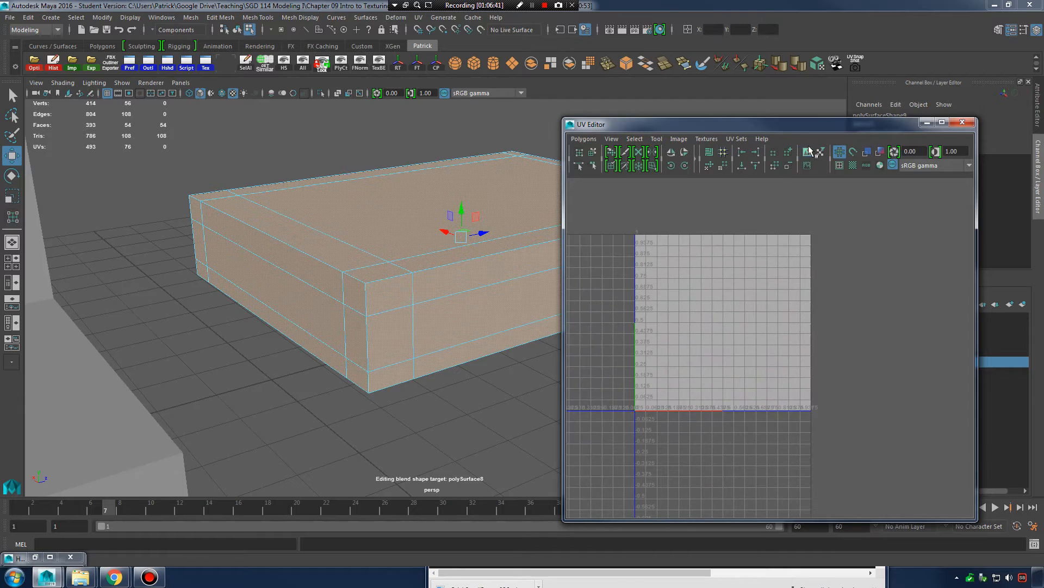
middle_click_drag(394, 234, 359, 261, "alt")
right_click_drag(427, 223, 477, 209)
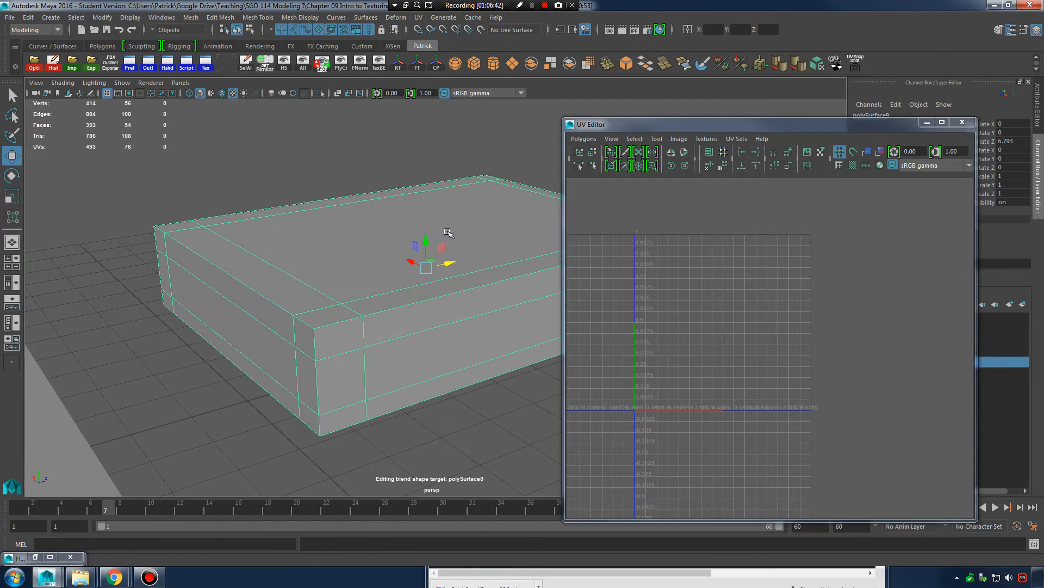
left_click(419, 17)
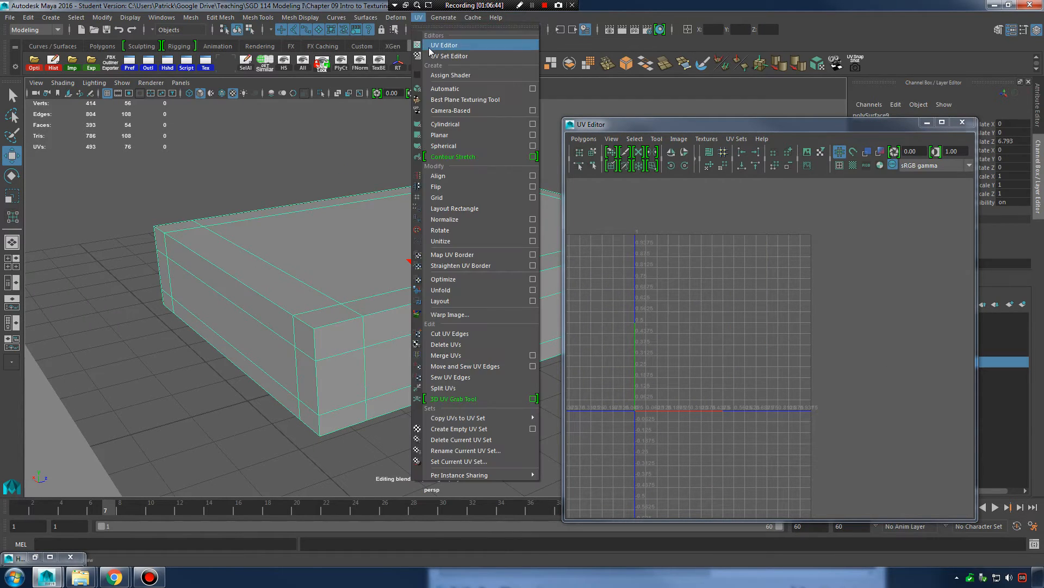
left_click(467, 94)
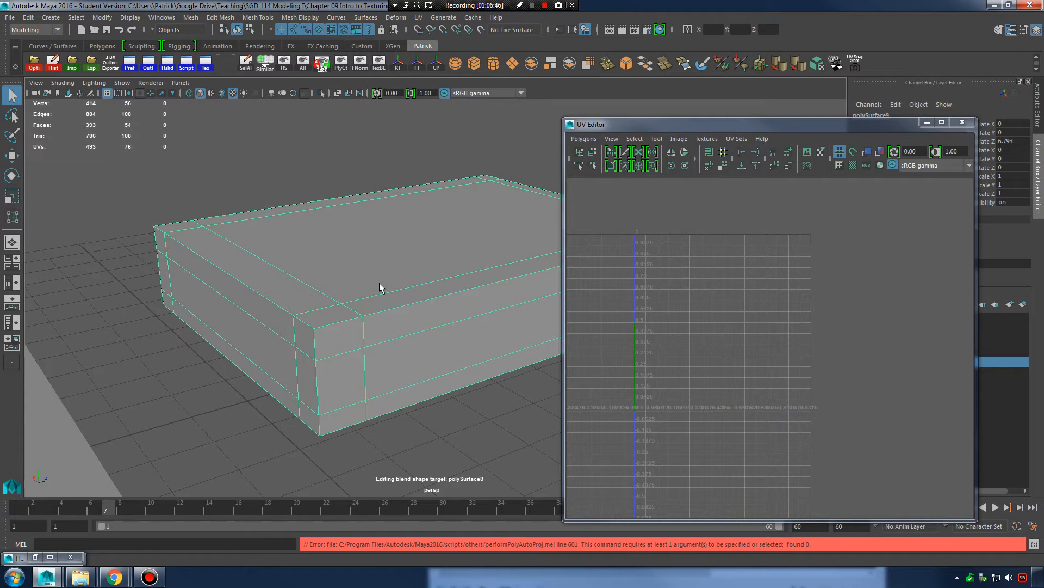
Select all faces of the seat cushion and apply automatic UV mapping to them.
right_click_drag(401, 273, 402, 301)
scroll(445, 281, "down", 4)
left_click_drag(279, 184, 617, 412)
left_click(420, 19)
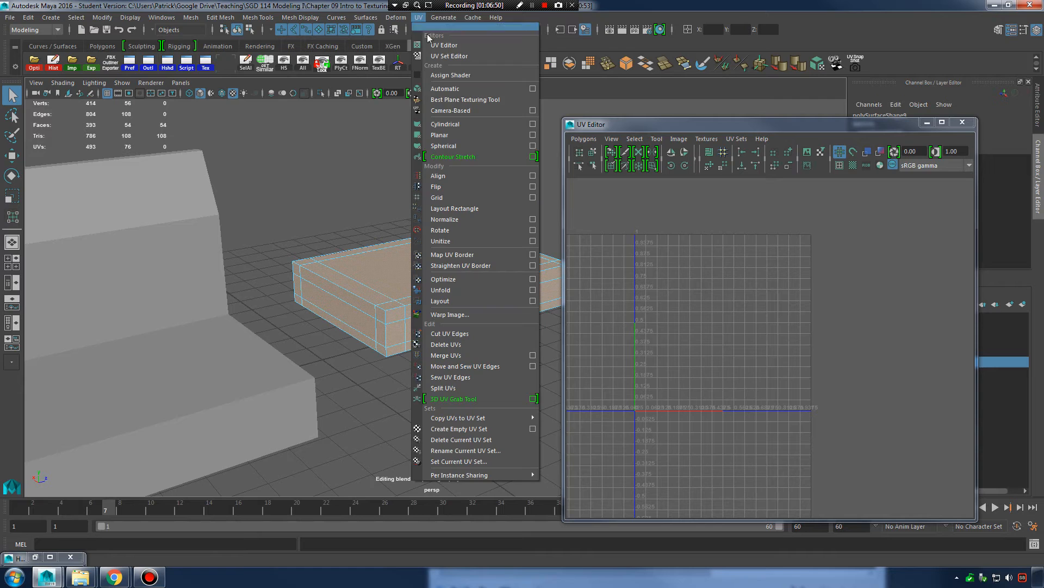
left_click(465, 86)
right_click_drag(697, 298, 736, 294, "alt")
middle_click_drag(689, 325, 802, 335, "alt")
right_click_drag(802, 336, 881, 278, "alt")
middle_click_drag(881, 277, 755, 403, "alt")
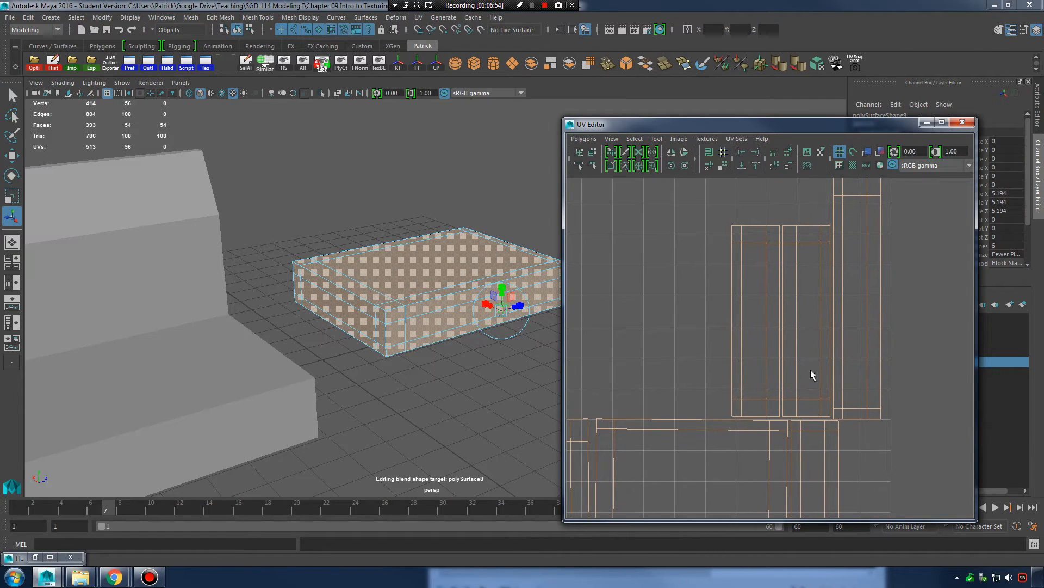
right_click_drag(811, 371, 734, 330, "alt")
Examine which UV shell borders correspond to the seat cushion's upper and lower front edges.
middle_click_drag(437, 325, 416, 308, "alt")
right_click_drag(389, 272, 520, 296)
right_click_drag(793, 348, 713, 332, "alt")
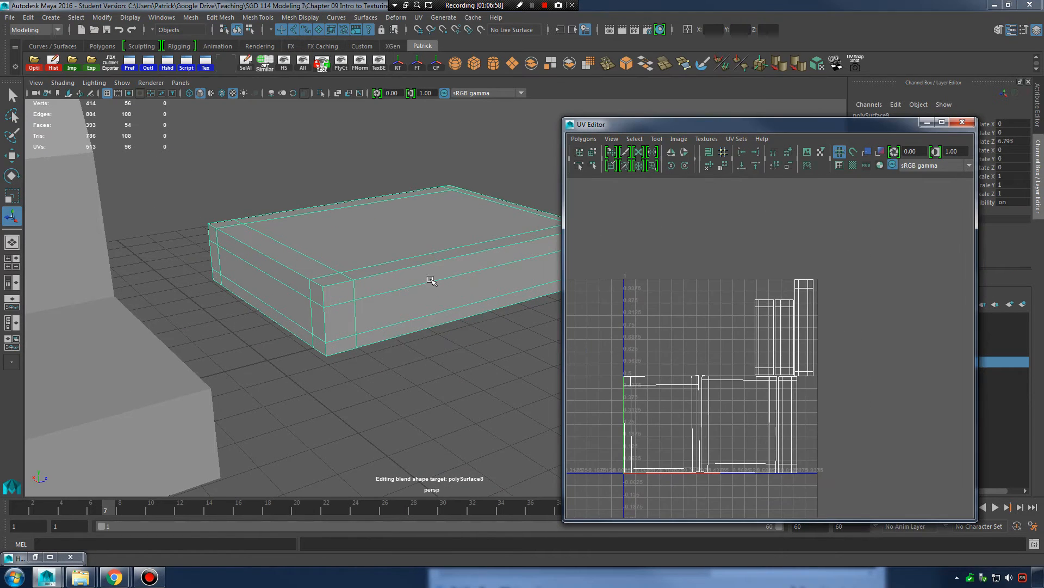
right_click_drag(434, 279, 383, 244, "alt")
double_click(414, 289)
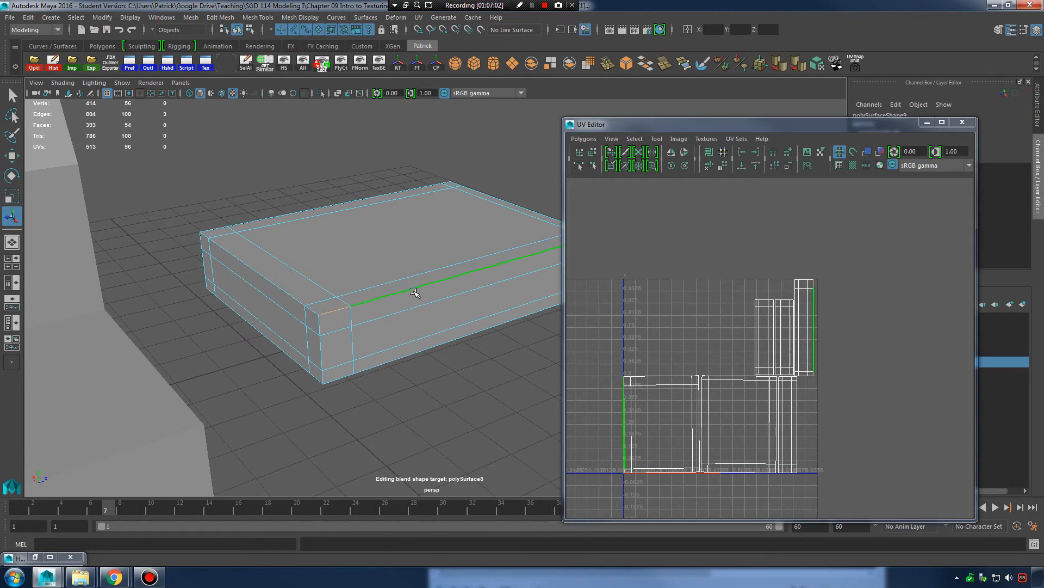
left_click_drag(418, 338, 430, 261, "alt")
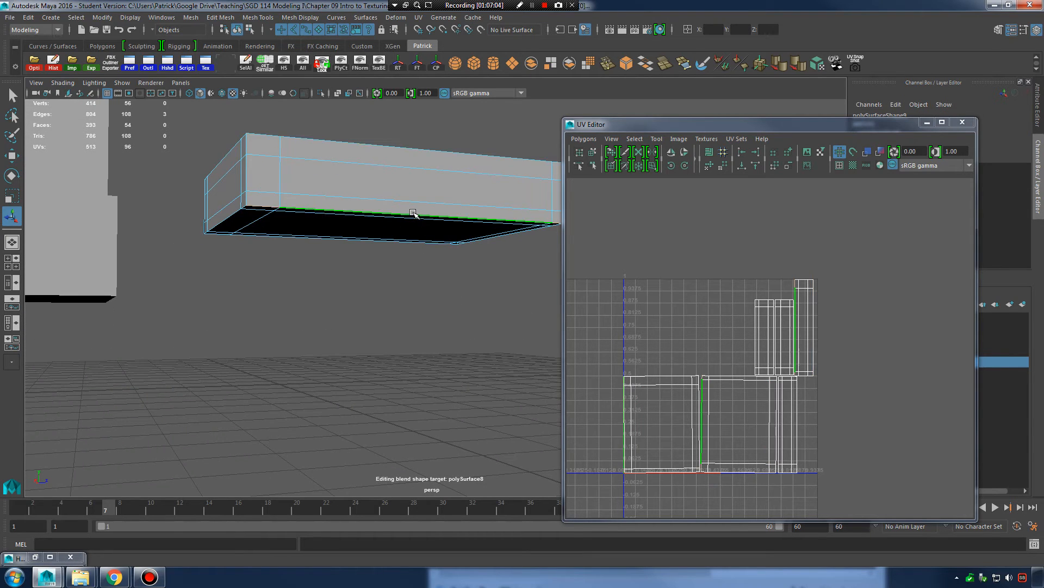
left_click_drag(414, 213, 450, 265, "alt")
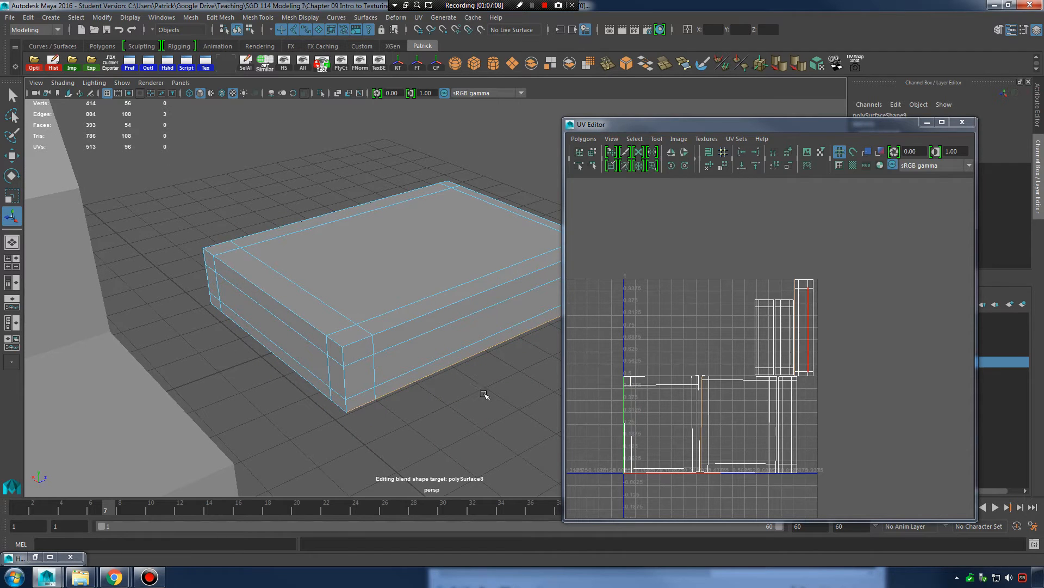
left_click_drag(455, 329, 403, 250, "alt")
Move the UV shell of the cushion's top face out of the layout, above the 0 to 1 space.
right_click_drag(403, 246, 457, 274)
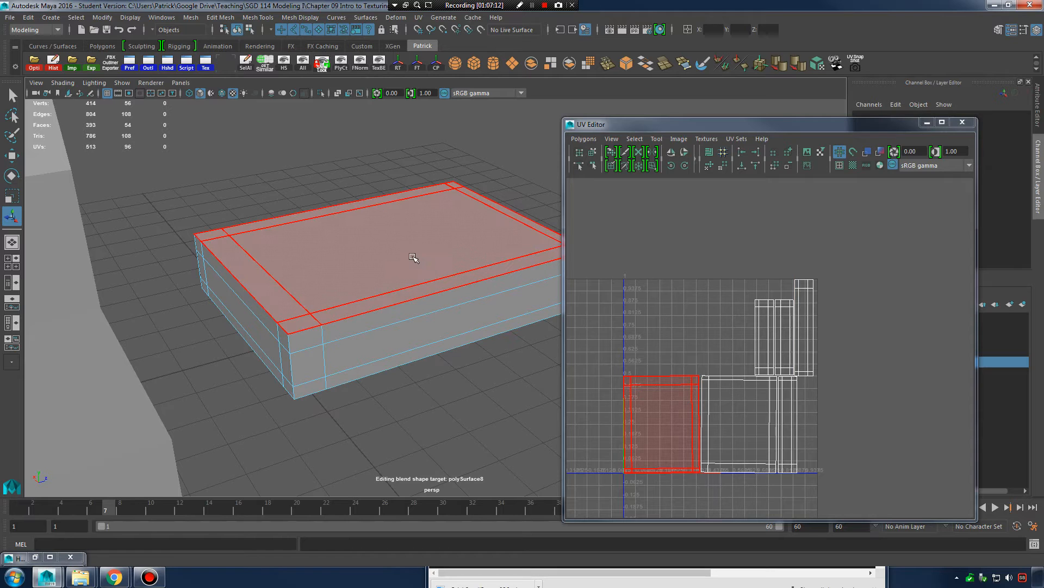
left_click(416, 261)
key("w")
middle_click_drag(673, 433, 620, 254)
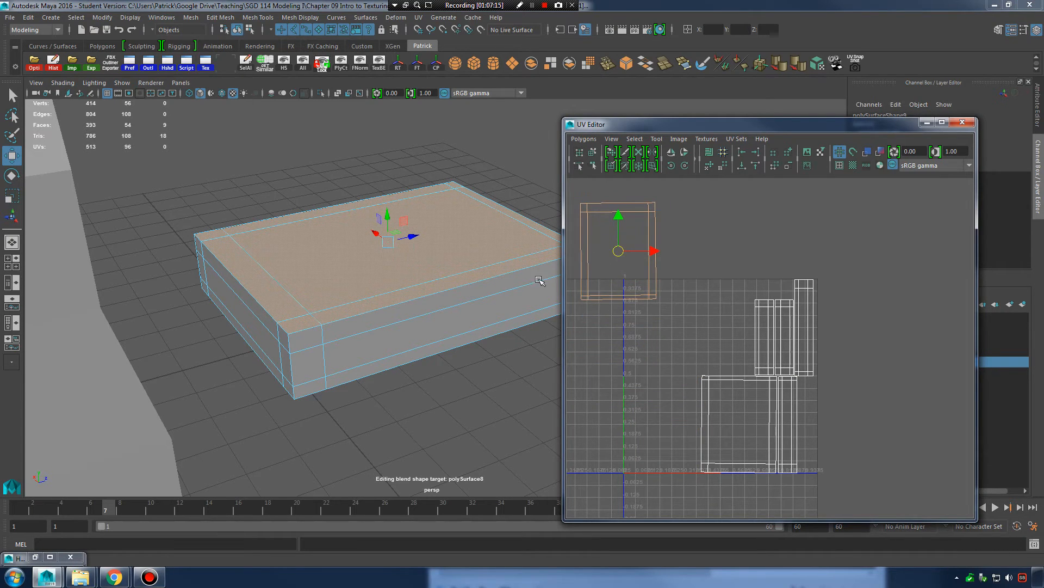
Select the cushion's front side as a UV shell and place it beside the top face's shell.
left_click(432, 324)
right_click_drag(412, 273, 464, 274)
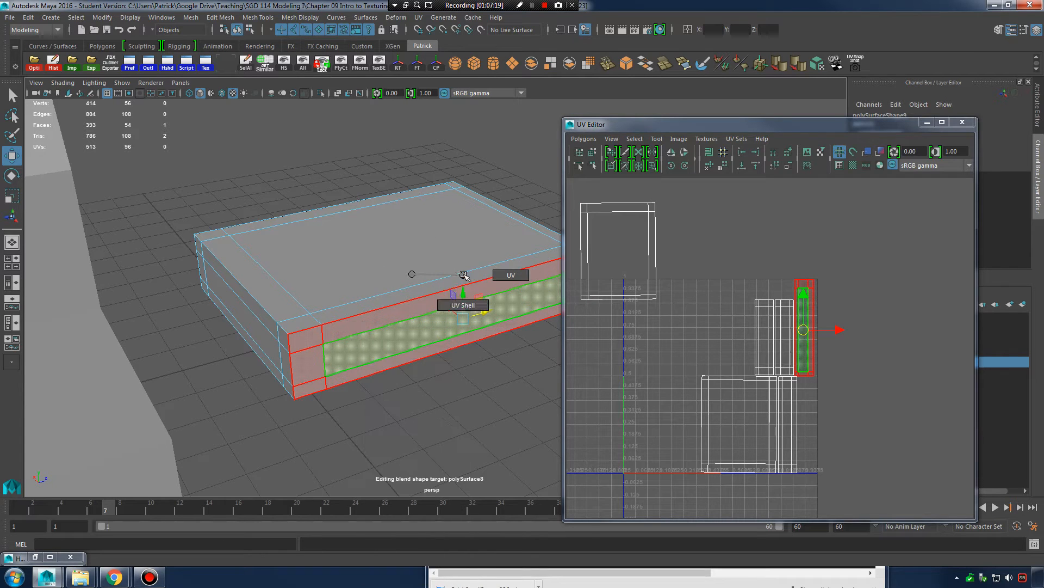
left_click(426, 331)
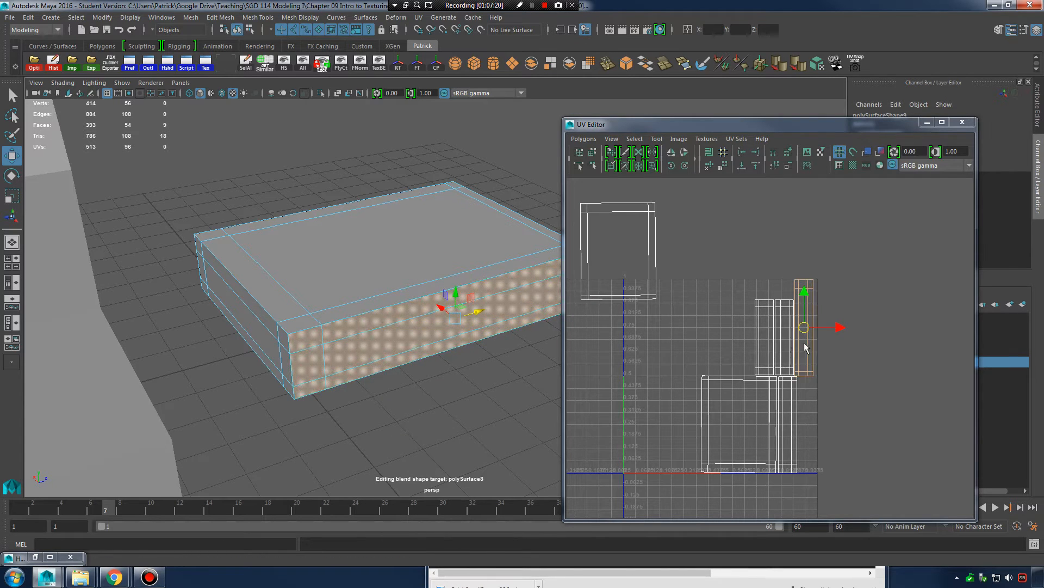
middle_click_drag(806, 347, 770, 293)
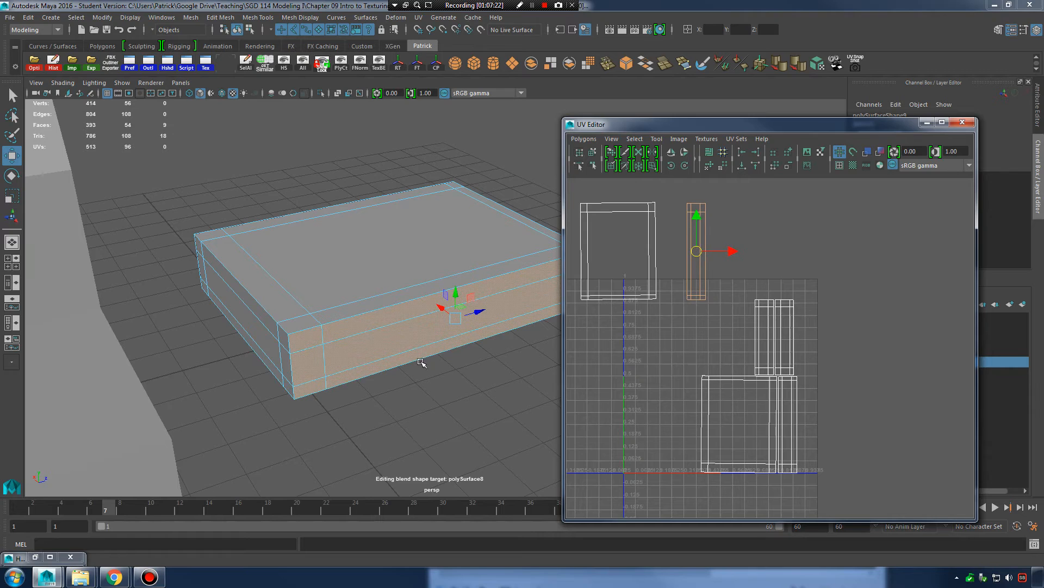
Place the UV shell of the cushion's underside on the other side of the front strip.
left_click_drag(421, 361, 419, 257, "alt")
left_click(442, 200)
middle_click_drag(443, 199, 442, 268, "alt")
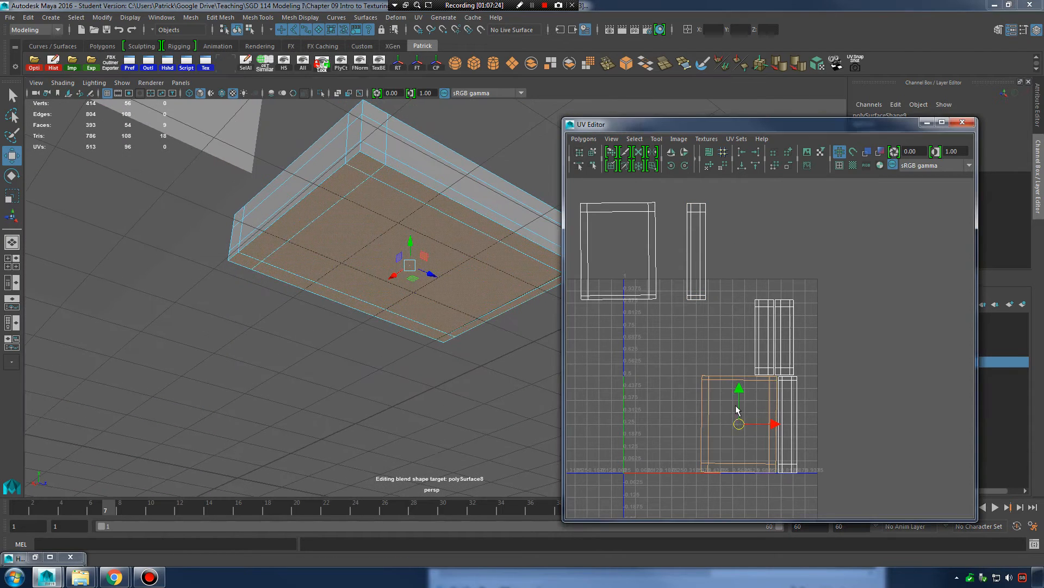
middle_click_drag(737, 410, 773, 248)
Line up the top, front and underside UV shells in a close row with the front strip between the large shells.
right_click_drag(698, 250, 659, 234)
left_click(701, 267)
middle_click_drag(704, 268, 707, 233)
left_click(626, 275)
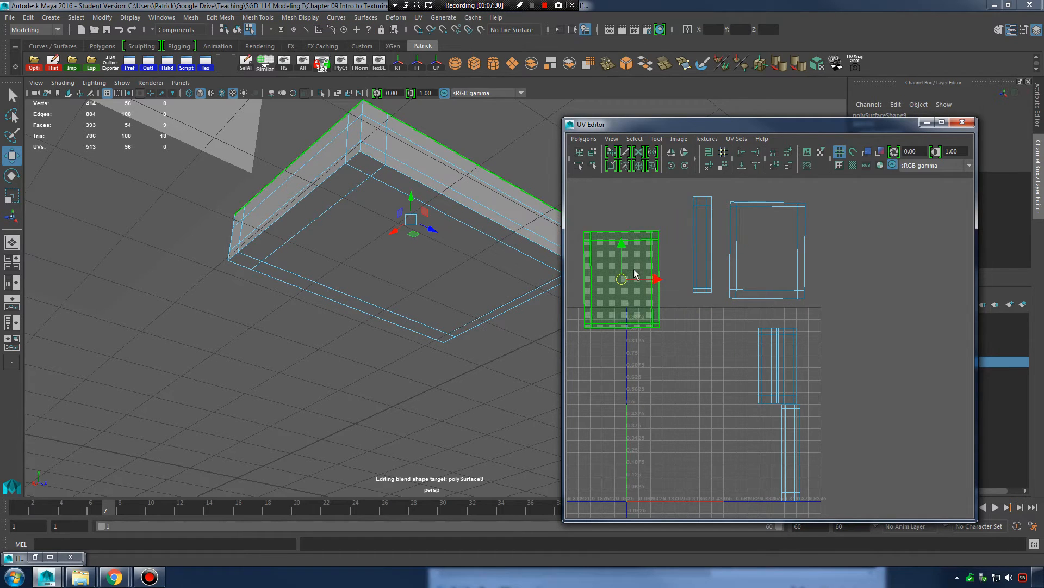
middle_click_drag(625, 275, 642, 250)
right_click_drag(661, 236, 630, 220)
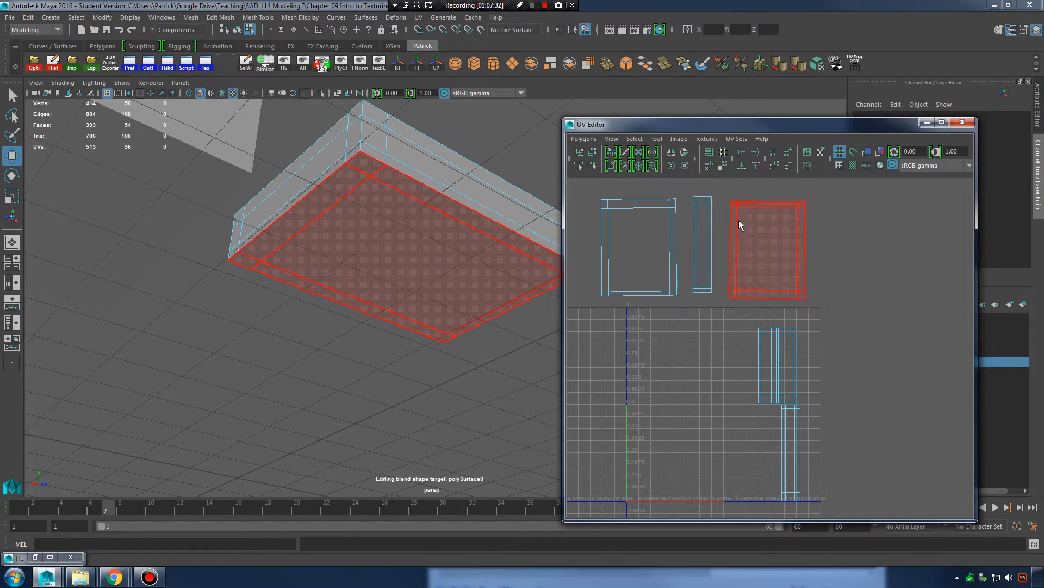
left_click(770, 249)
middle_click_drag(769, 250, 761, 244)
Check how the border edges of the cushion's front side match between the front strip and its neighbouring UV shells.
left_click_drag(509, 254, 459, 344, "alt")
scroll(461, 343, "up", 1)
right_click_drag(474, 272, 475, 309)
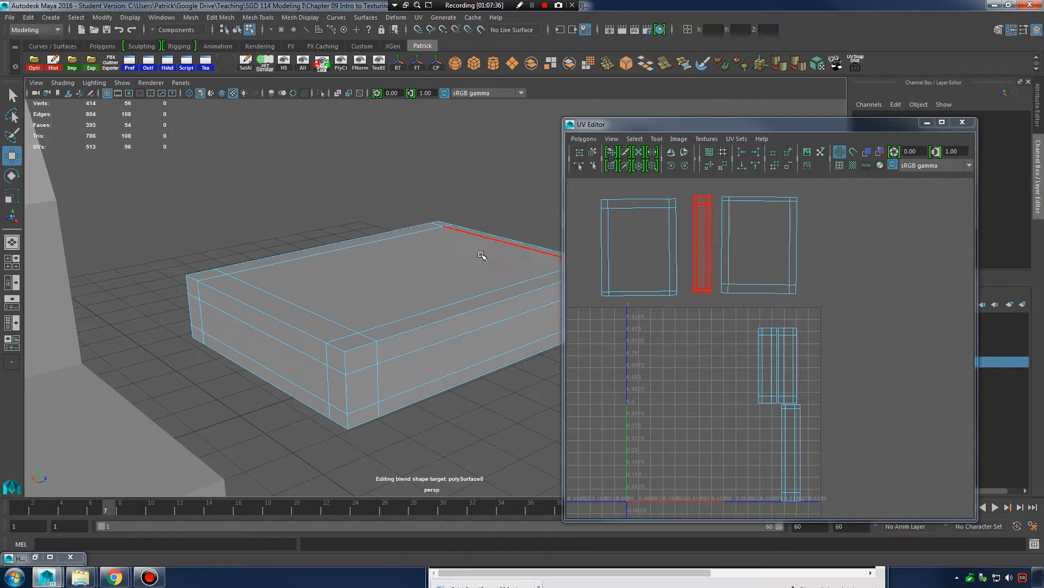
left_click(491, 305)
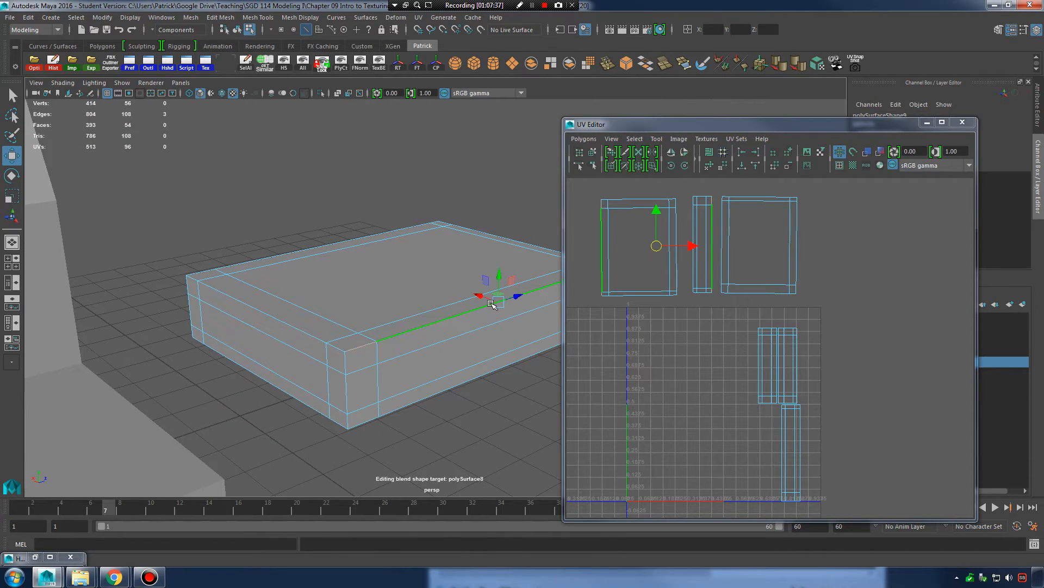
double_click(713, 222)
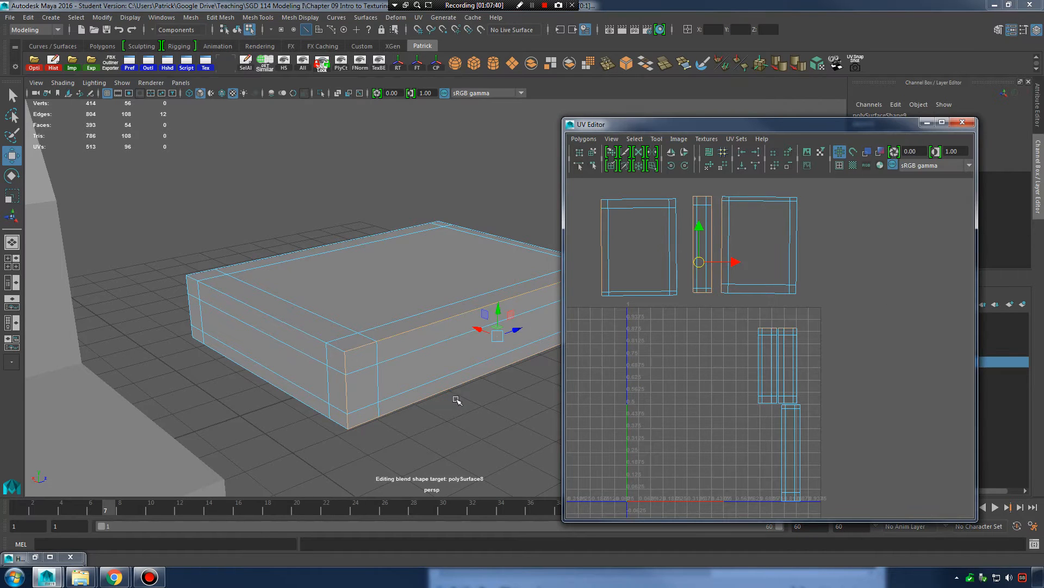
left_click(420, 331)
right_click_drag(419, 329, 420, 247)
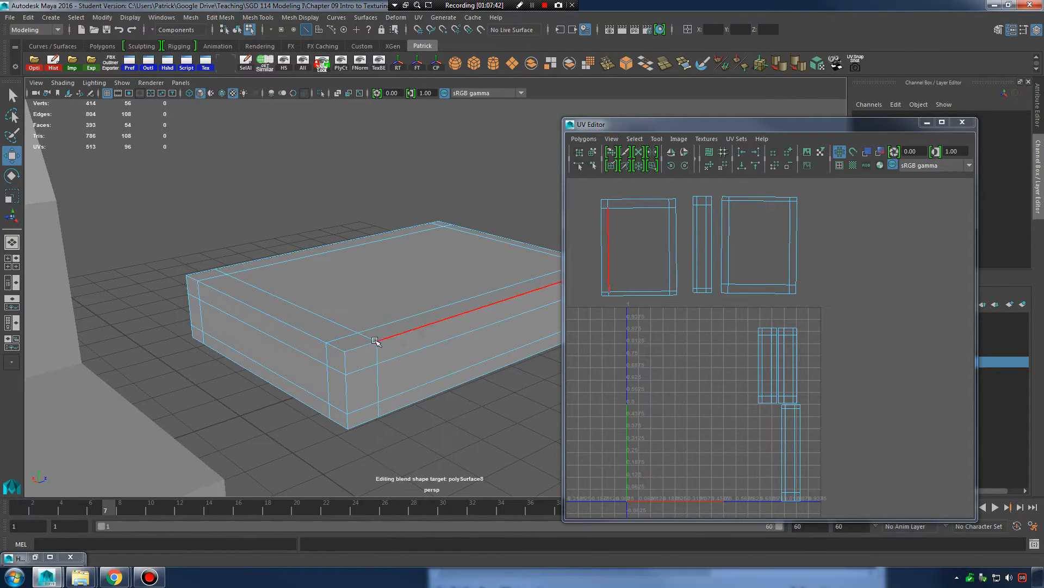
Try Move and Sew UV Edges on the cushion's three upper front edges to join the top shell to the front strip, and undo it.
left_click(366, 346)
left_click(423, 326, "shift")
left_click_drag(424, 327, 448, 327, "alt")
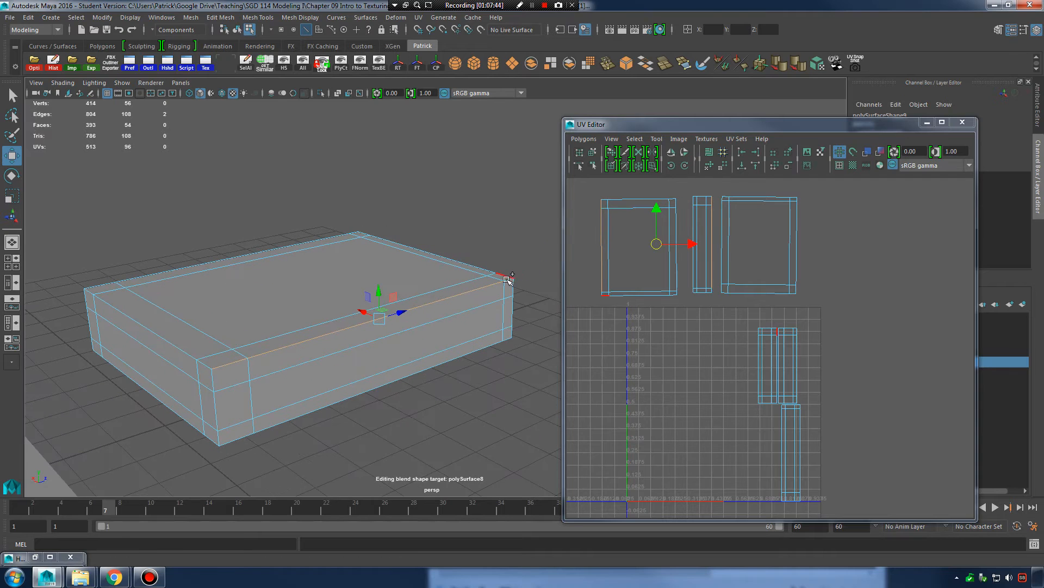
middle_click_drag(621, 298, 679, 332, "alt")
right_click_drag(679, 333, 920, 356, "alt")
middle_click_drag(788, 309, 837, 398, "alt")
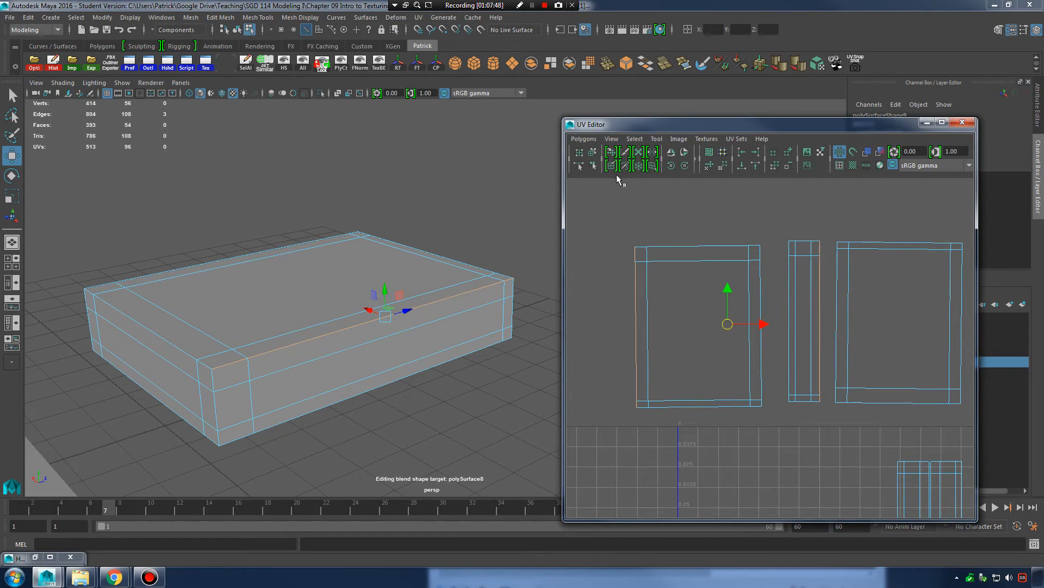
left_click(594, 139)
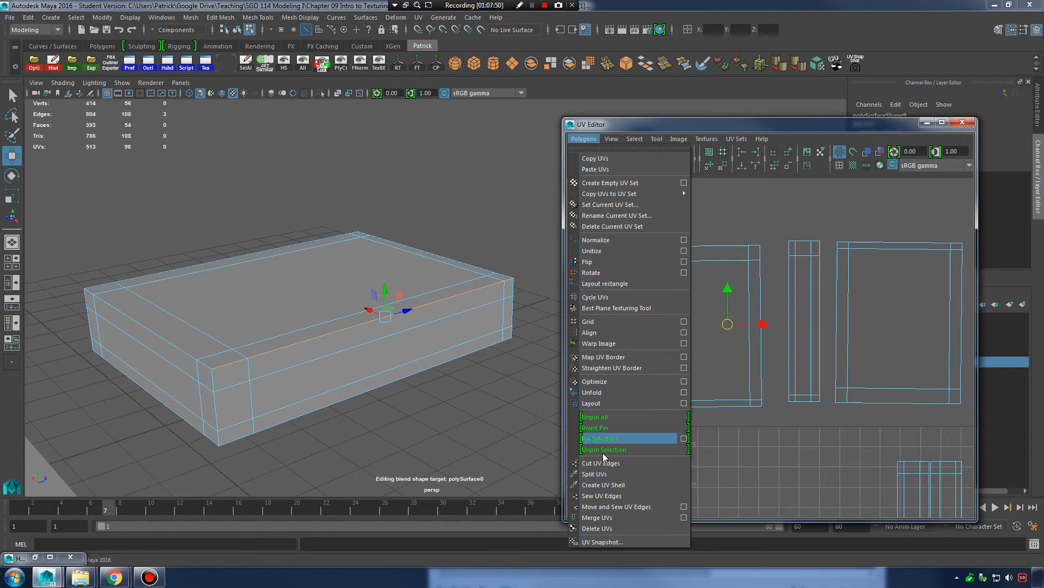
left_click(626, 506)
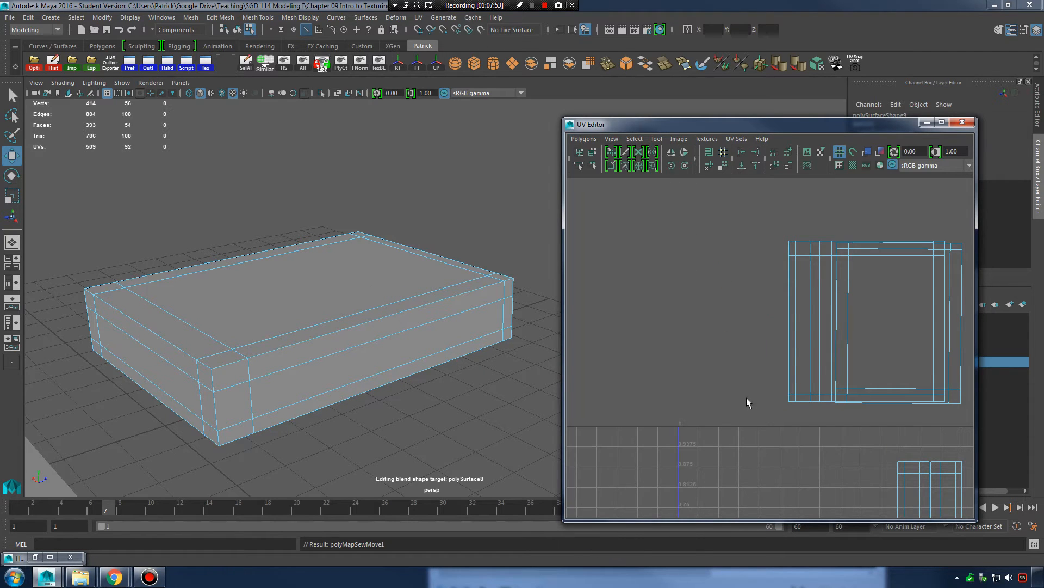
middle_click_drag(798, 284, 755, 288, "alt")
key("ctrl+z")
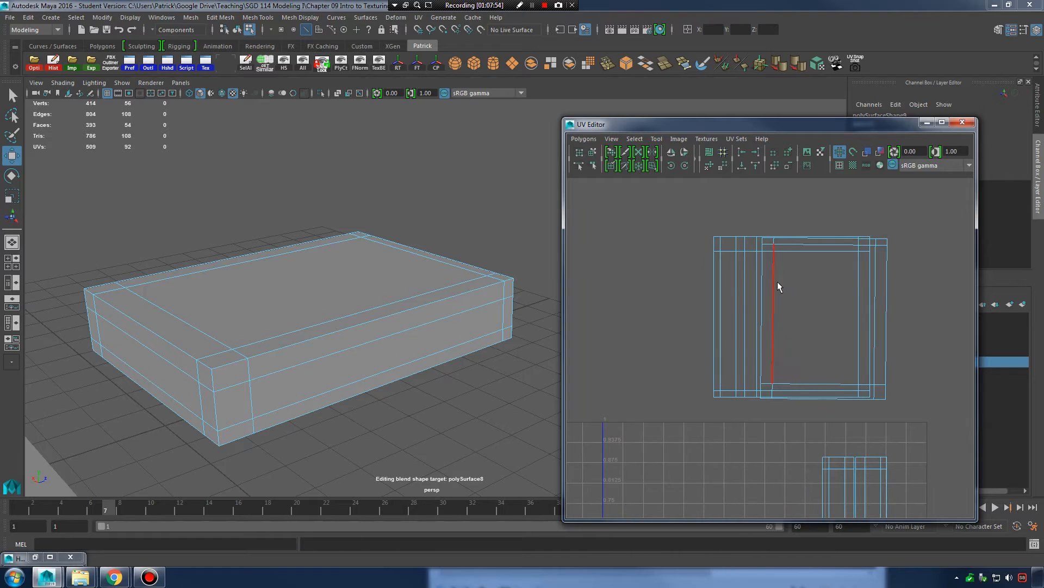
Move the UV shell of the cushion's underside away from the top shell and the front strip.
right_click_drag(786, 256, 751, 242)
left_click(787, 254)
scroll(833, 317, "down", 1)
middle_click_drag(833, 317, 911, 170)
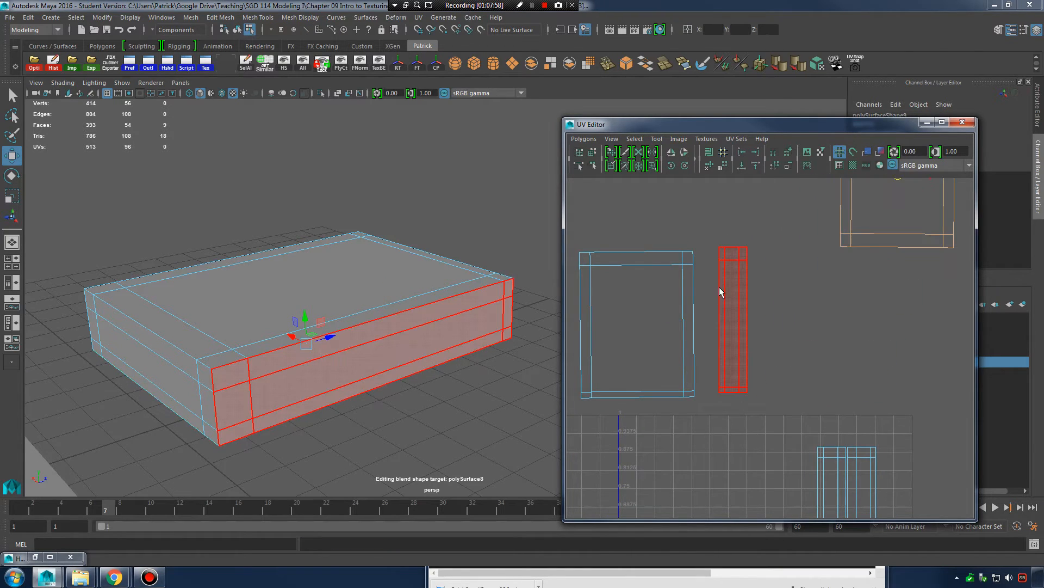
Join the cushion's top UV shell to the front strip with Move and Sew UV Edges along the three upper front edges.
right_click_drag(729, 284, 738, 245)
left_click(749, 254)
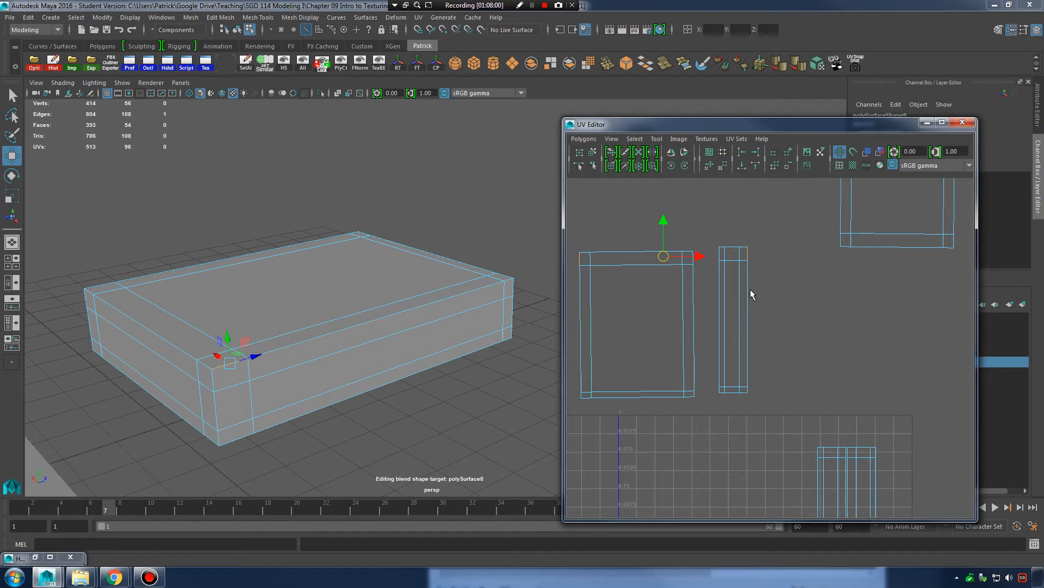
left_click(695, 321)
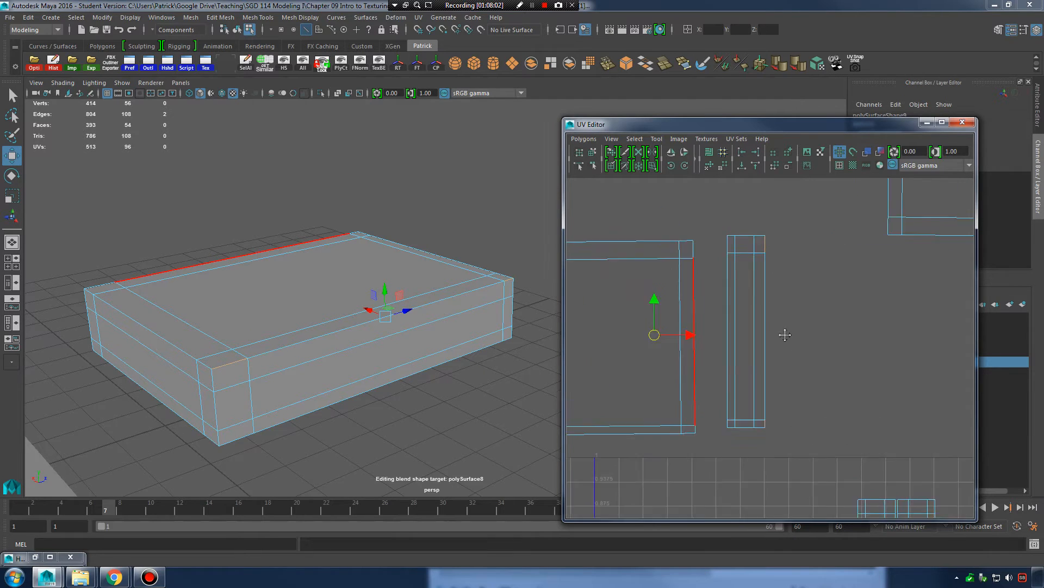
scroll(784, 327, "up", 1)
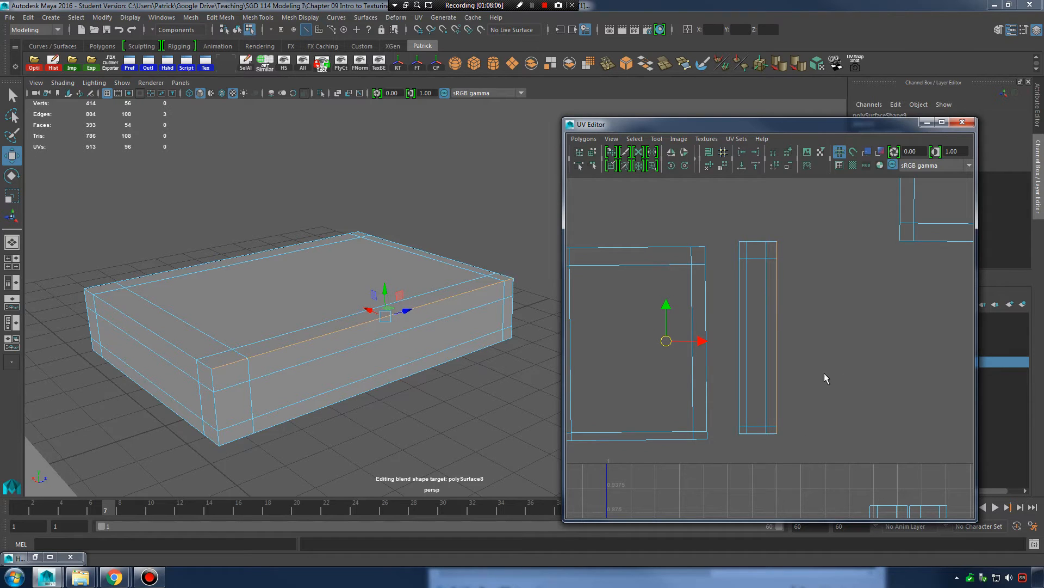
middle_click_drag(824, 373, 875, 366)
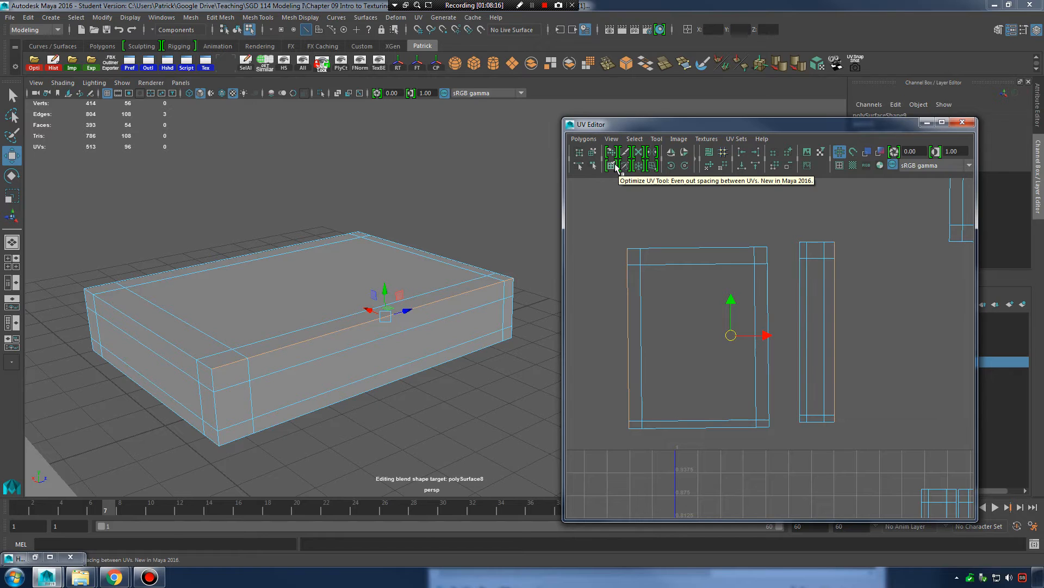
left_click(583, 139)
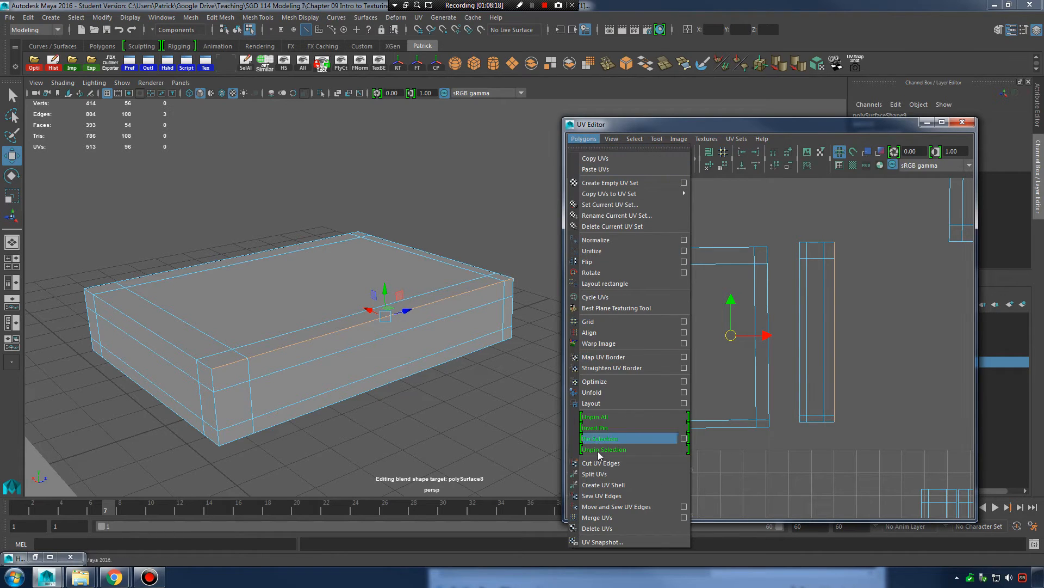
left_click(620, 506)
middle_click_drag(892, 329, 838, 332, "alt")
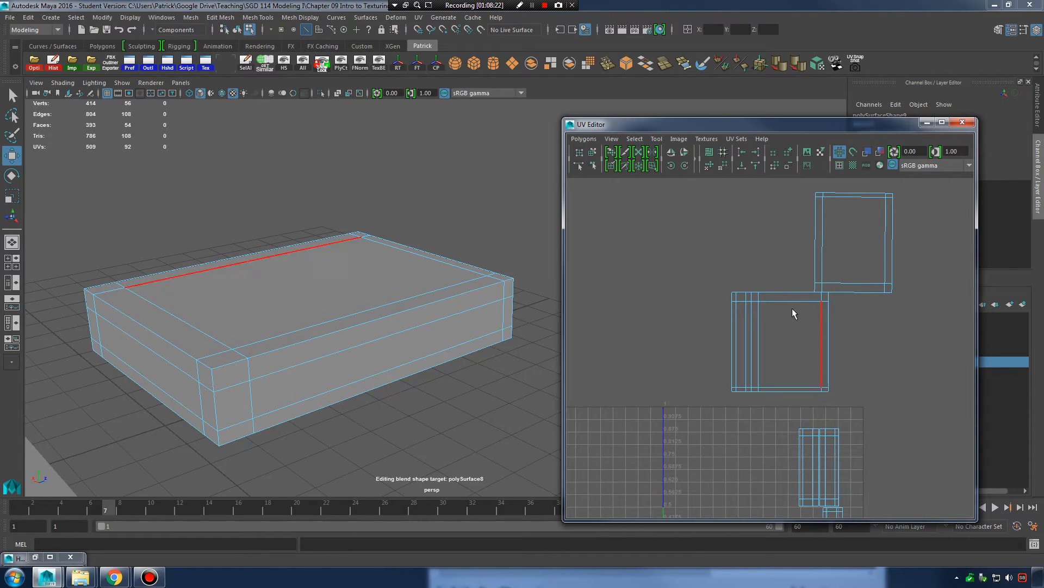
Select the joined top-and-front UV shell and move it clear of the underside shell.
right_click_drag(762, 306, 792, 298)
left_click_drag(741, 296, 764, 323)
right_click_drag(765, 322, 735, 307)
left_click(759, 320)
left_click_drag(779, 339, 708, 313)
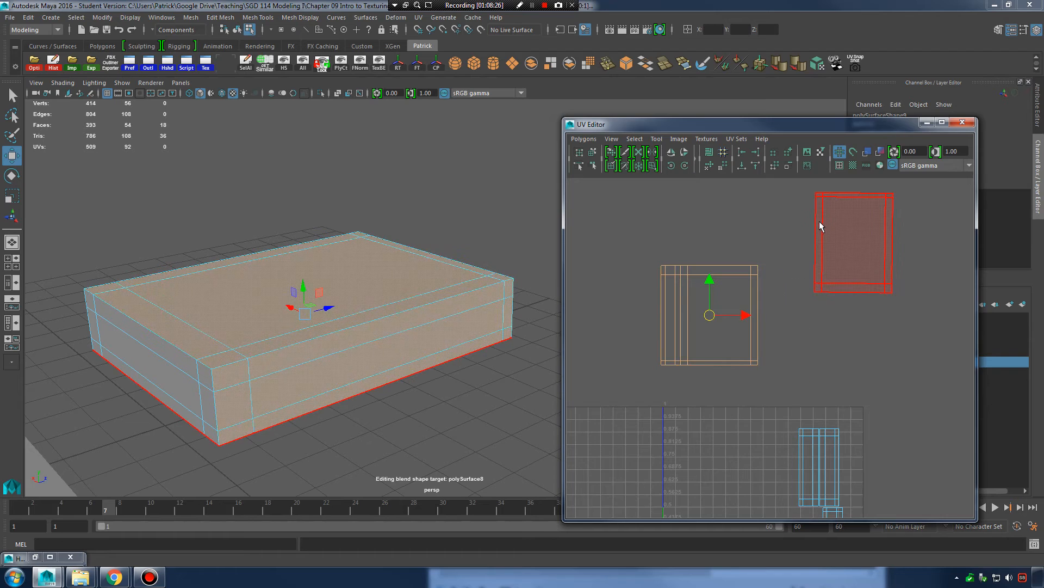
Attach the underside UV shell to the front strip with Move and Sew UV Edges along the three lower front edges.
right_click_drag(815, 222, 815, 198)
left_click(815, 215)
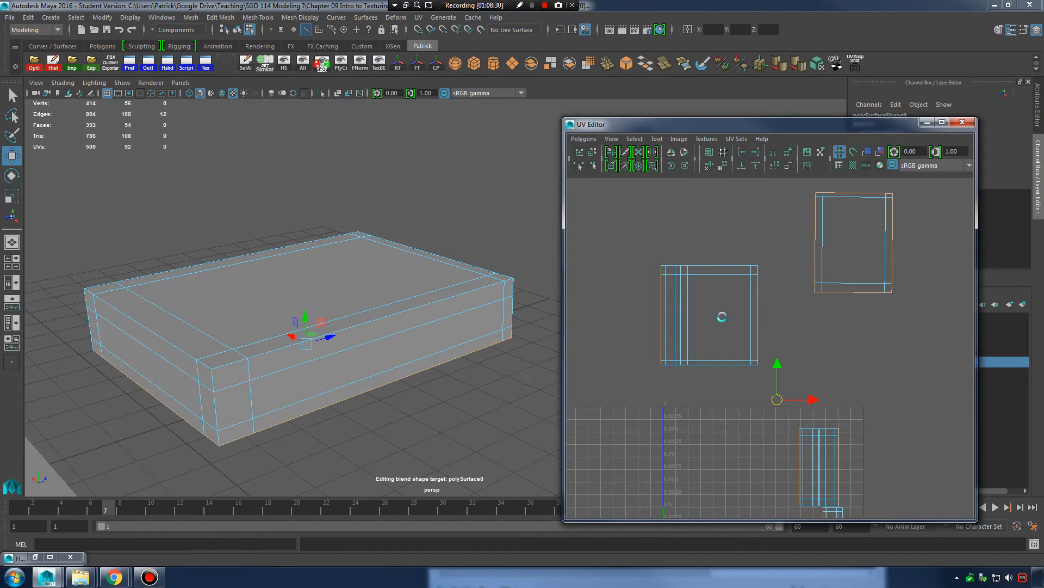
scroll(771, 343, "up", 2)
left_click(857, 267)
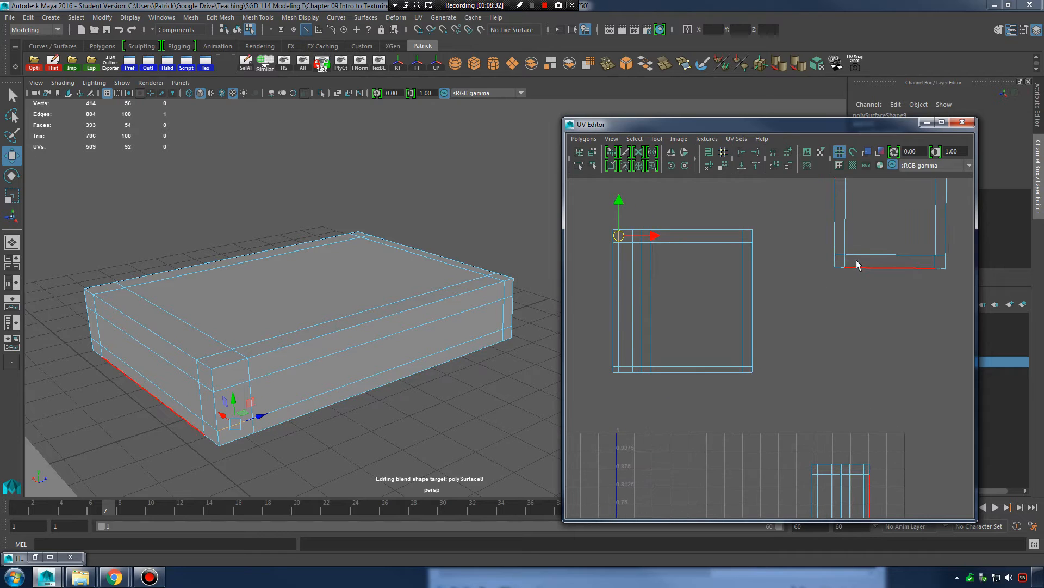
middle_click_drag(835, 235, 838, 320, "alt")
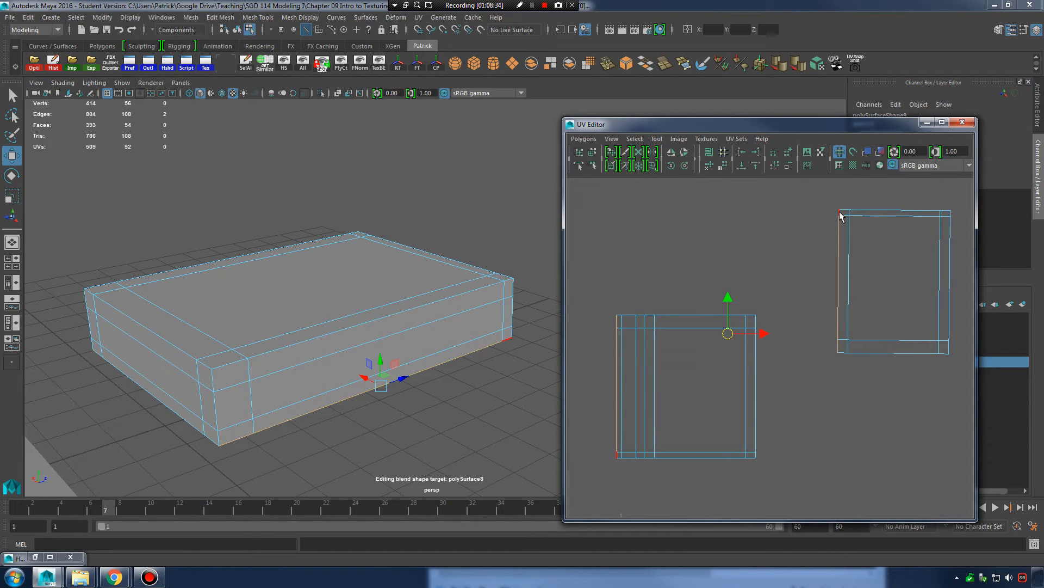
left_click(584, 139)
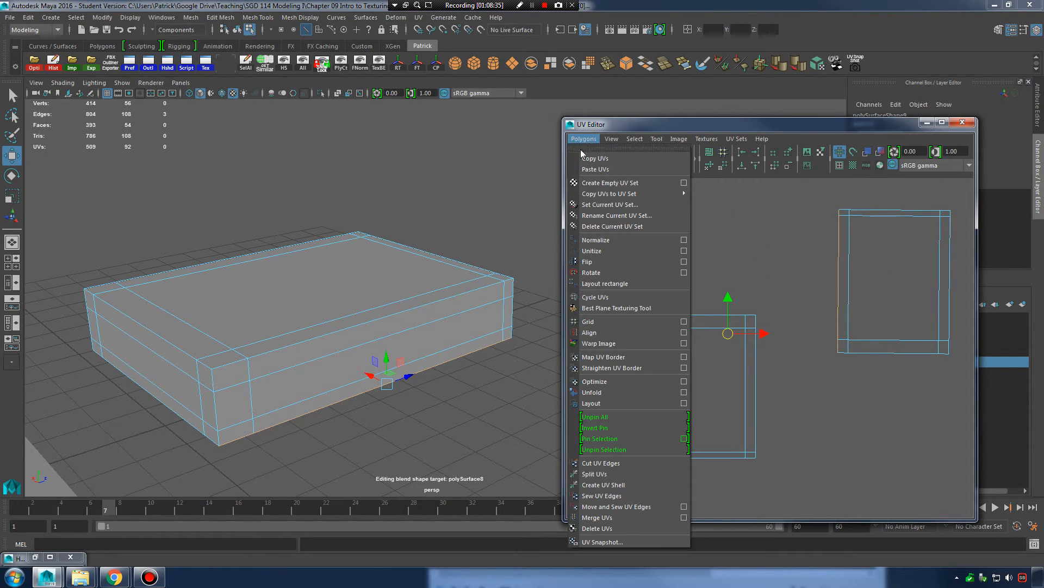
left_click(618, 504)
Select the joined top, front and underside shell and examine from several angles which cushion faces it covers.
scroll(761, 359, "down", 3)
right_click_drag(732, 328, 790, 317)
left_click(745, 343)
left_click_drag(639, 280, 826, 389)
right_click_drag(757, 334, 725, 321)
left_click_drag(381, 370, 544, 370, "alt")
middle_click_drag(304, 389, 359, 387, "alt")
left_click_drag(359, 387, 400, 405, "alt")
middle_click_drag(400, 405, 409, 336, "alt")
left_click_drag(410, 336, 417, 345, "alt")
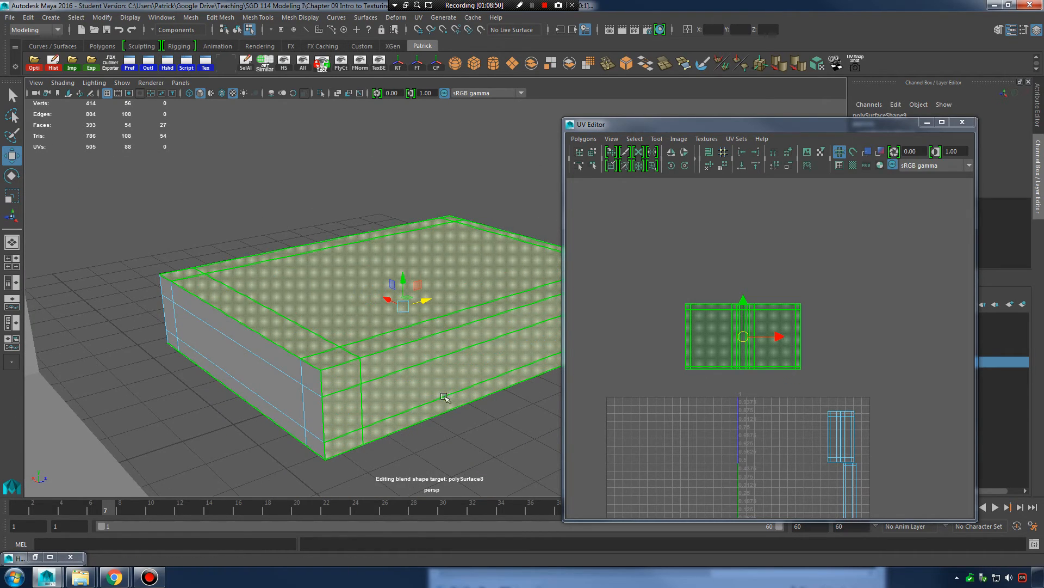
left_click_drag(429, 395, 436, 382, "alt")
left_click_drag(344, 329, 361, 345, "alt")
right_click_drag(362, 345, 399, 371, "alt")
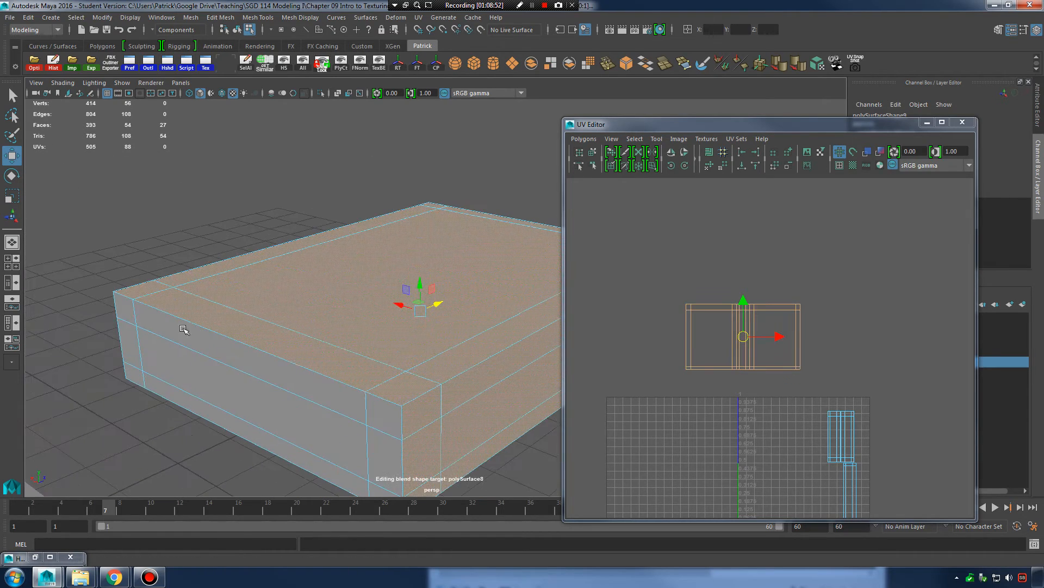
left_click_drag(363, 377, 351, 340, "alt")
middle_click_drag(351, 340, 373, 436, "alt")
left_click_drag(392, 283, 403, 375, "alt")
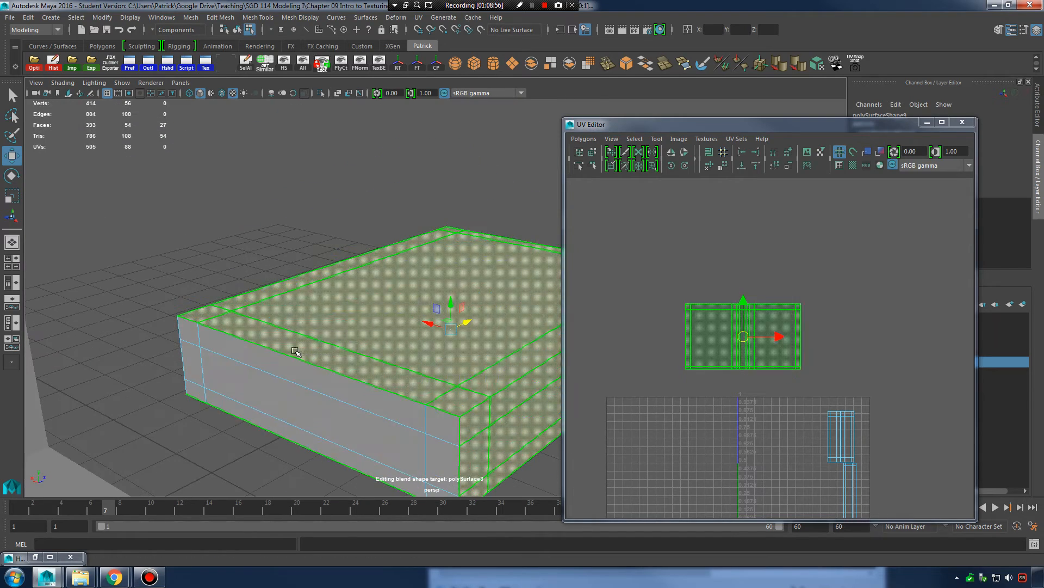
left_click_drag(472, 461, 434, 400, "alt")
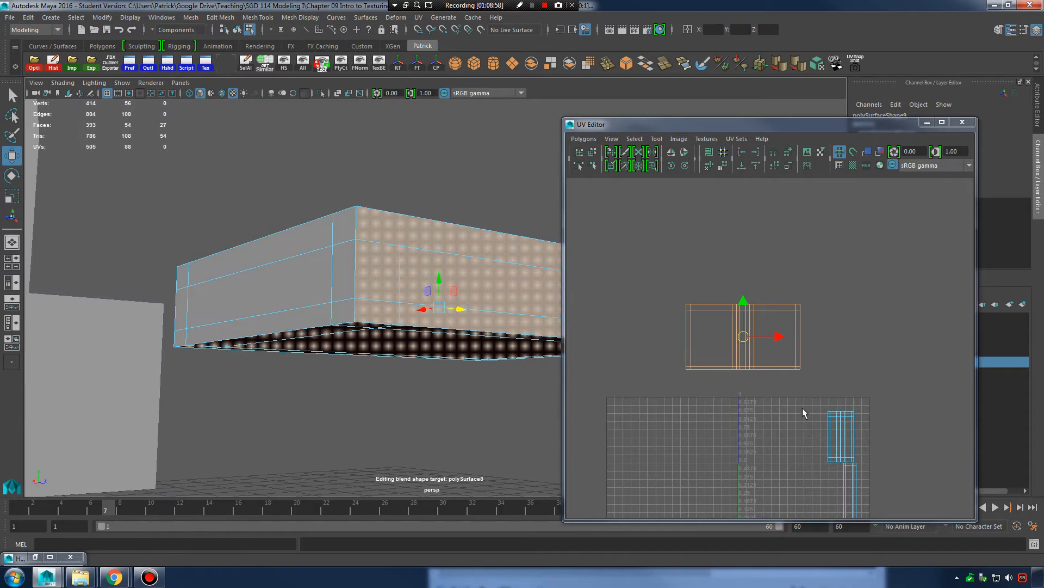
Move the joined cushion shell down next to the remaining side and back strip shells.
middle_click_drag(790, 438, 776, 370, "alt")
right_click_drag(774, 365, 847, 329, "alt")
middle_click_drag(847, 329, 859, 363, "alt")
left_click_drag(727, 275, 758, 474)
middle_click_drag(751, 463, 723, 331, "alt")
right_click_drag(723, 332, 829, 276, "alt")
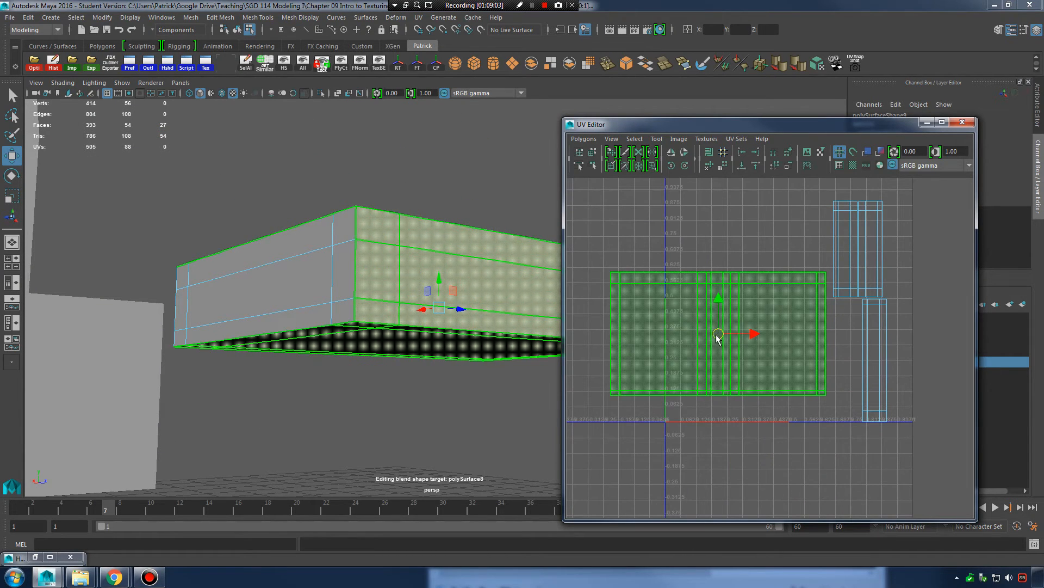
left_click_drag(718, 335, 759, 369)
Line up the cushion's shells in one row, with the back strip on one side of the side strips and the joined shell on the other.
right_click(880, 319)
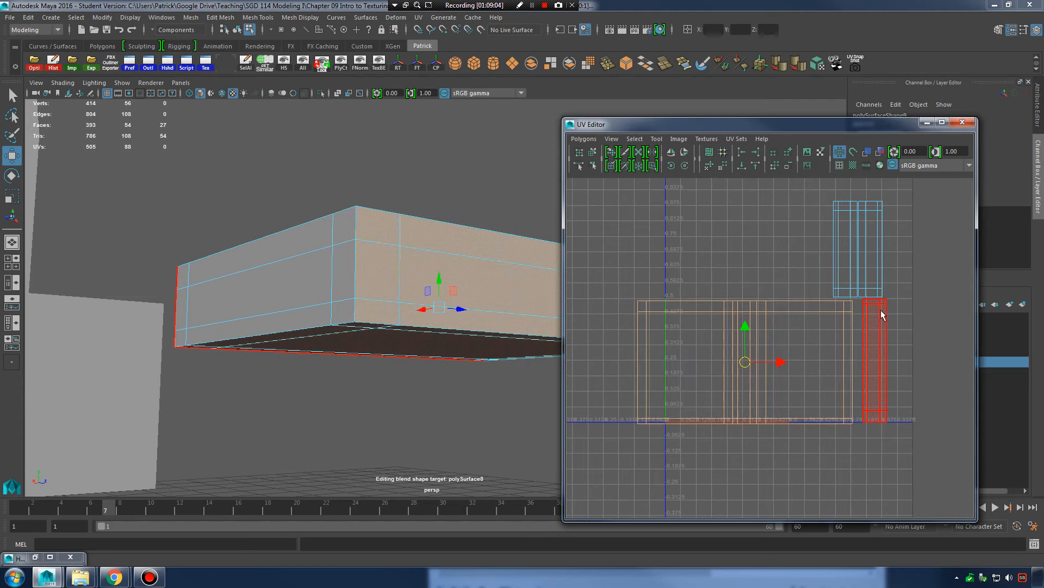
mouse_move(878, 316)
right_mouse_down()
mouse_move(894, 318)
mouse_move(870, 325)
right_mouse_up()
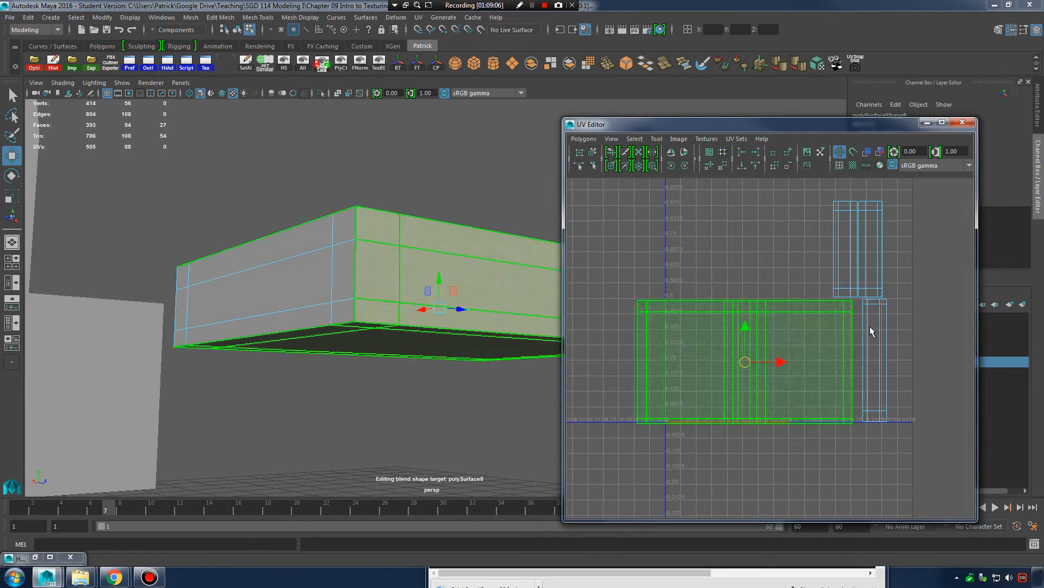
left_click(870, 332)
left_click_drag(869, 362, 898, 240)
left_click(735, 343)
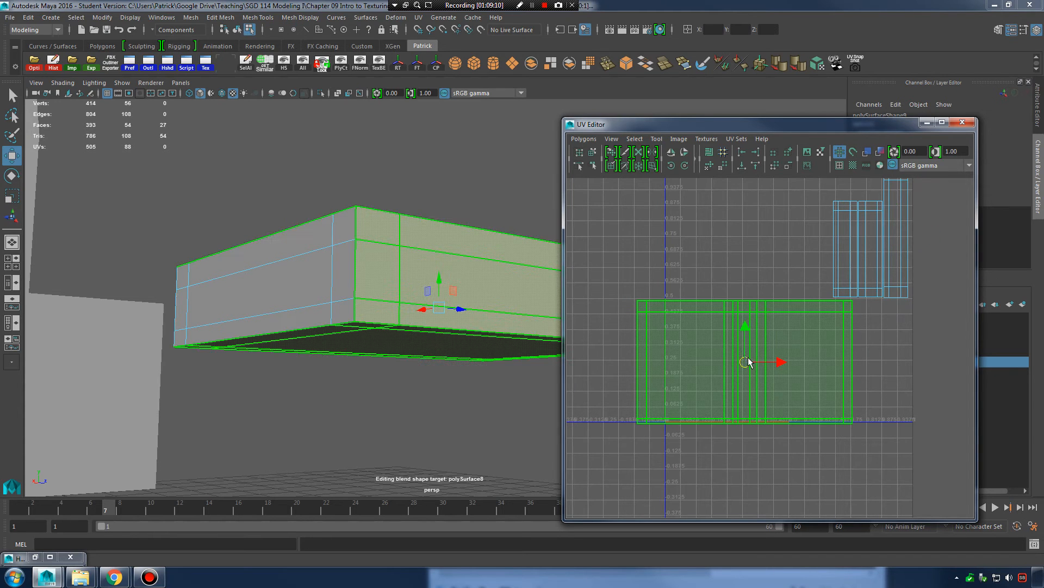
left_click_drag(748, 357, 727, 230)
middle_click_drag(786, 243, 794, 329, "alt")
scroll(804, 327, "down", 3)
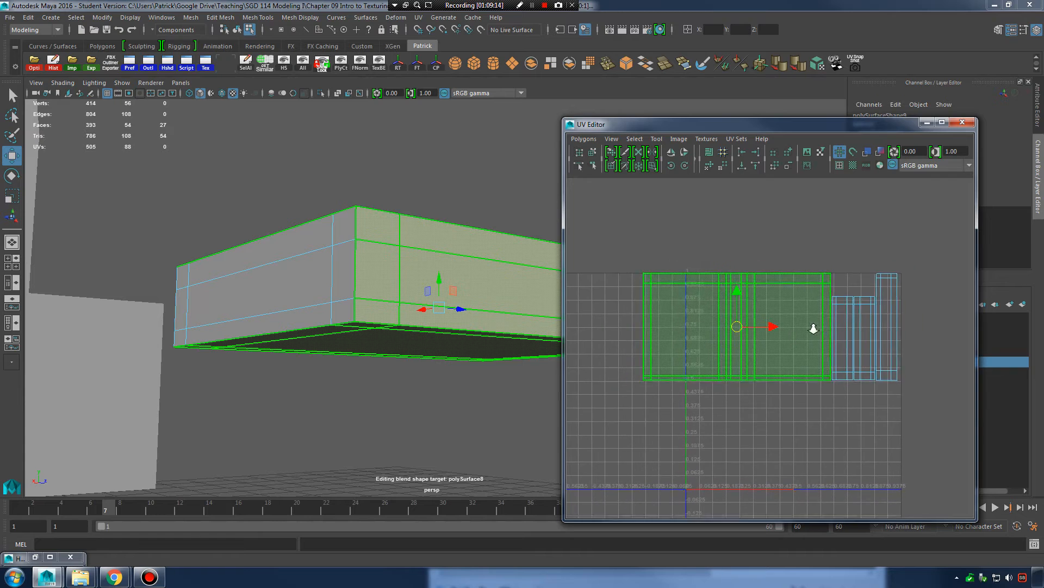
Select all of the cushion's UV shells and move them together to the empty area above the UV grid.
left_click(892, 268)
left_click_drag(623, 243, 912, 398)
scroll(741, 368, "down", 4)
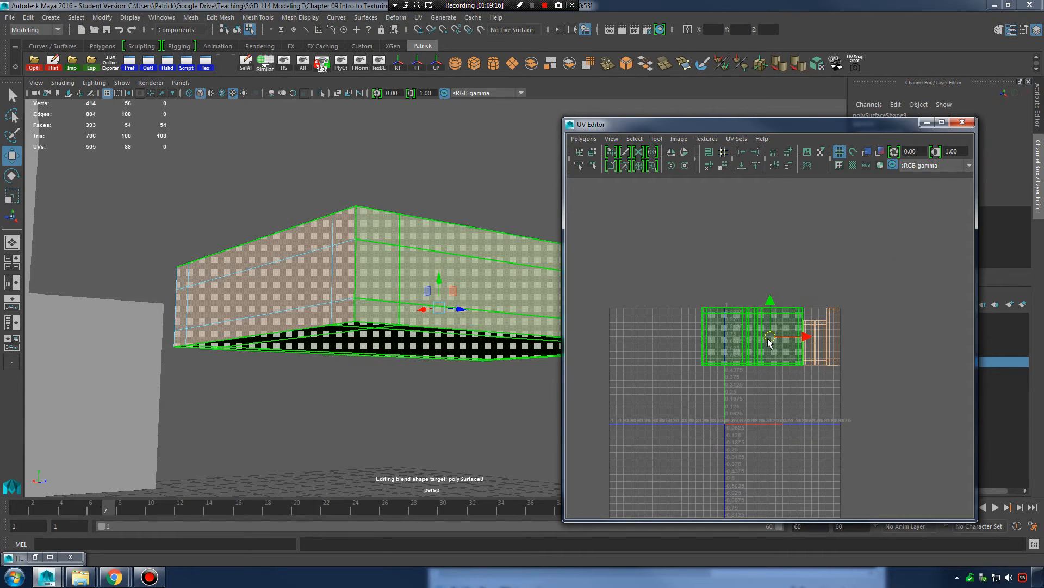
left_click_drag(768, 339, 761, 242)
right_click_drag(746, 321, 675, 338, "alt")
left_click(806, 384)
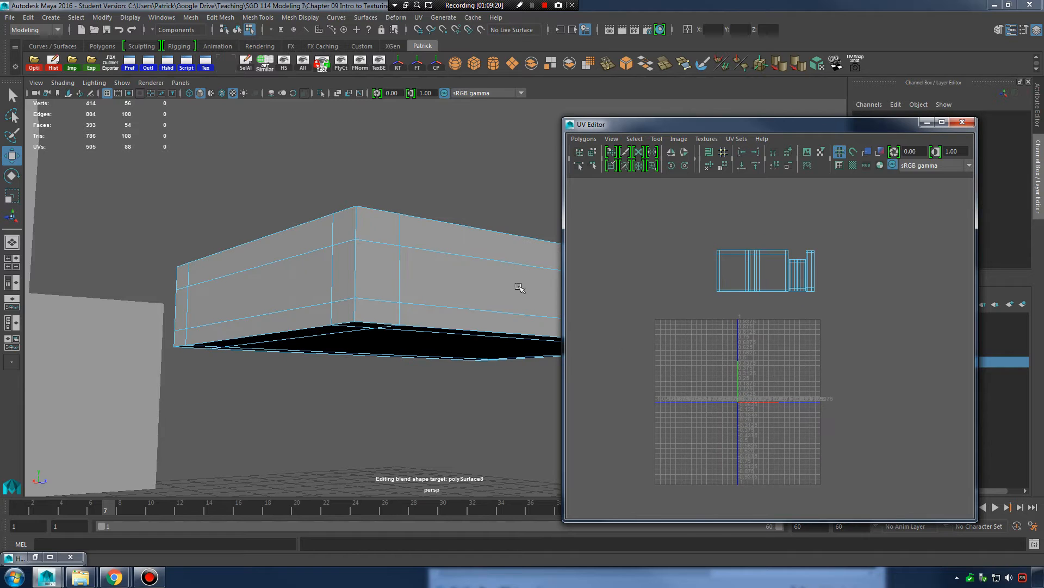
Return the cushion to object mode and compare its UV layout in smooth preview and in unsmoothed display.
right_click_drag(509, 274, 536, 248)
key("3")
middle_click_drag(818, 321, 831, 338, "alt")
right_click_drag(837, 349, 949, 429, "alt")
middle_click_drag(778, 289, 761, 388, "alt")
right_click_drag(761, 388, 814, 390, "alt")
key("1")
key("3")
right_click_drag(816, 321, 916, 348, "alt")
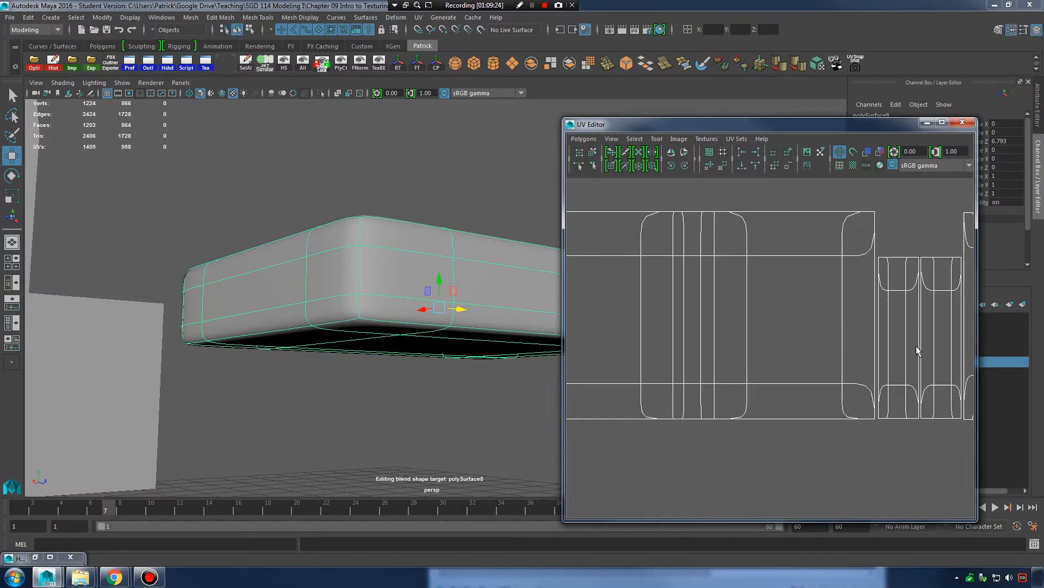
scroll(851, 288, "down", 3)
scroll(750, 280, "down", 2)
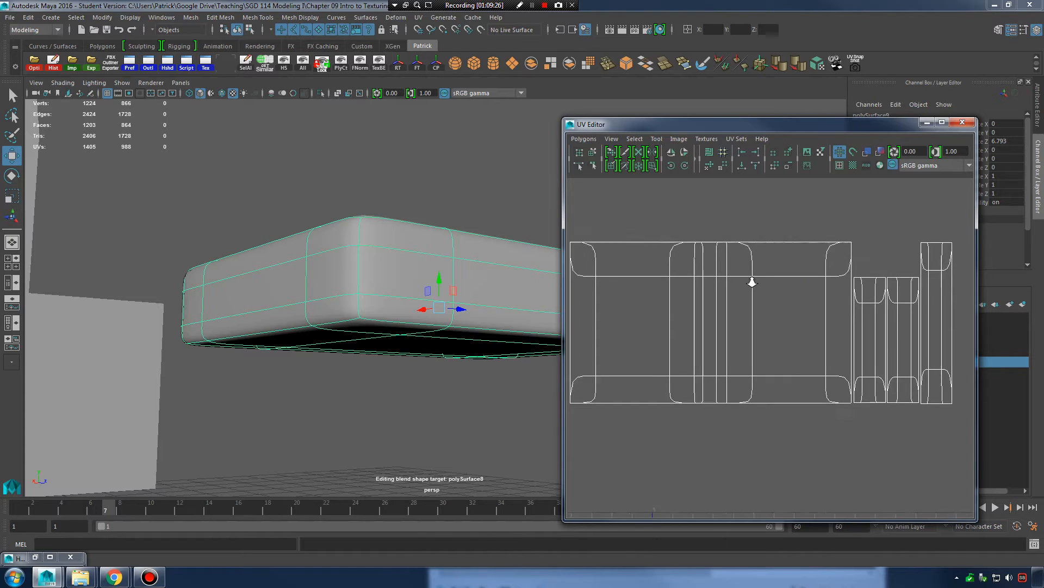
key("1")
key("3")
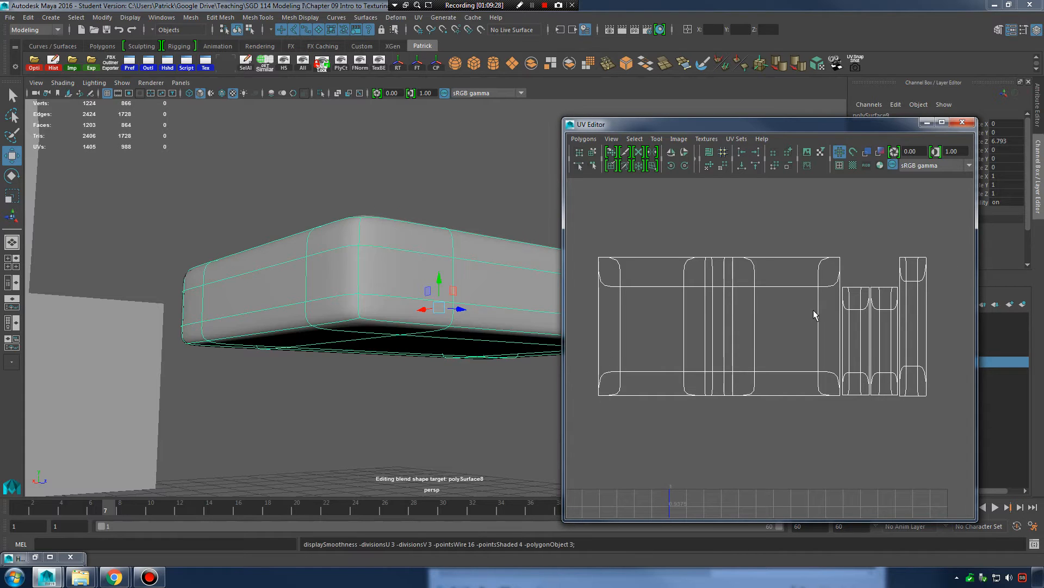
Select the couch frame as the next piece to map and shift the UV Editor window aside to clear the viewport.
left_click_drag(440, 284, 452, 348, "alt")
right_click_drag(452, 348, 321, 313, "alt")
middle_click_drag(321, 313, 437, 312, "alt")
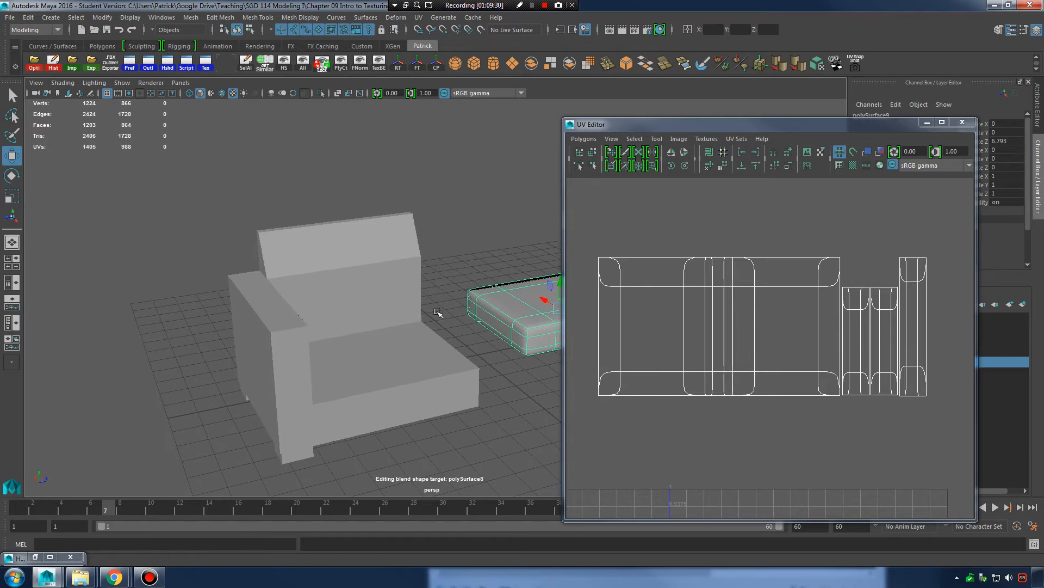
left_click_drag(498, 313, 424, 318, "alt")
middle_click_drag(425, 318, 500, 317, "alt")
right_click_drag(501, 316, 582, 316, "alt")
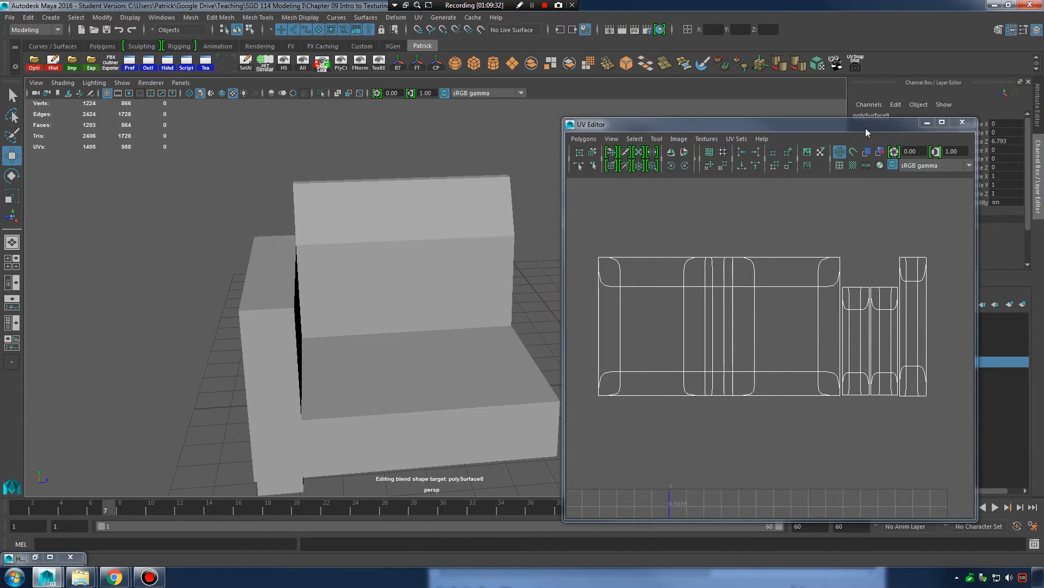
left_click_drag(865, 128, 912, 128)
left_click(439, 363)
left_click_drag(438, 363, 373, 326, "alt")
right_click_drag(373, 327, 549, 330, "alt")
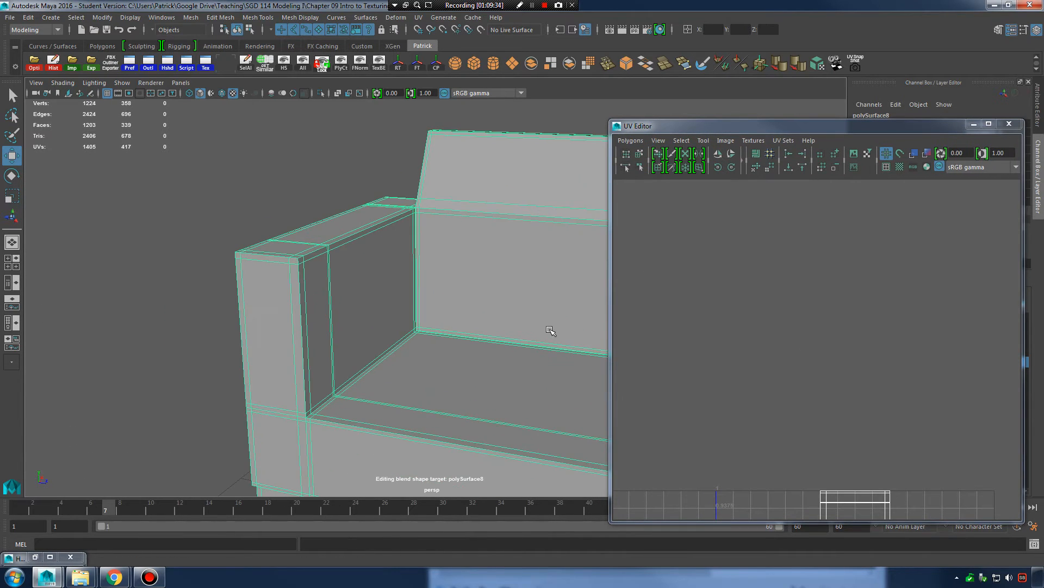
left_click_drag(486, 332, 413, 399, "alt")
left_click_drag(410, 302, 396, 275, "alt")
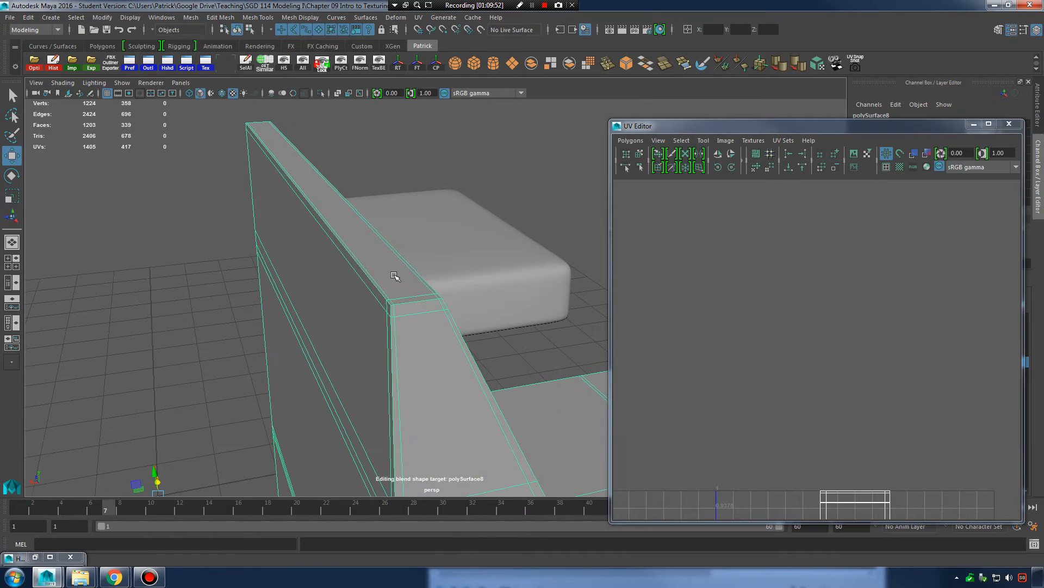
Switch the couch frame to face selection and select the faces along the top of the backrest, including its narrow edge strips.
right_click_drag(396, 276, 394, 284)
left_click(425, 289)
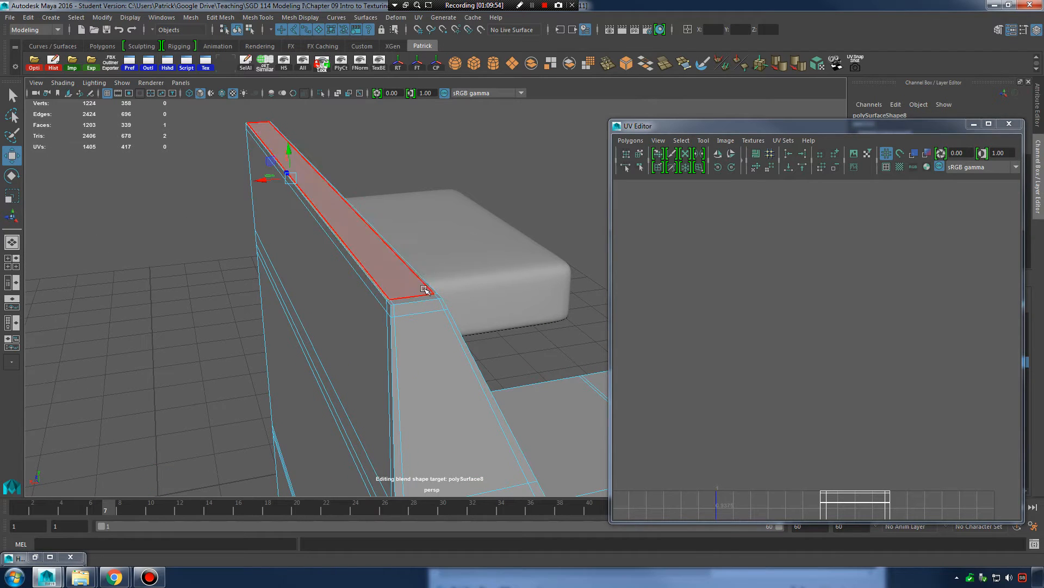
right_click_drag(345, 315, 409, 310, "alt")
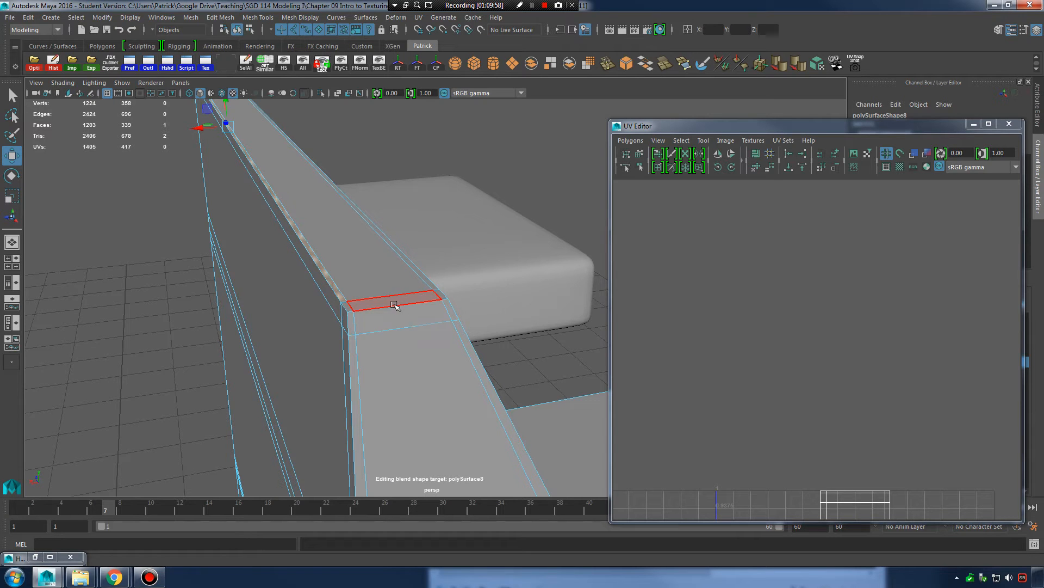
left_click_drag(397, 294, 436, 322, "alt")
left_click(492, 281, "ctrl+shift")
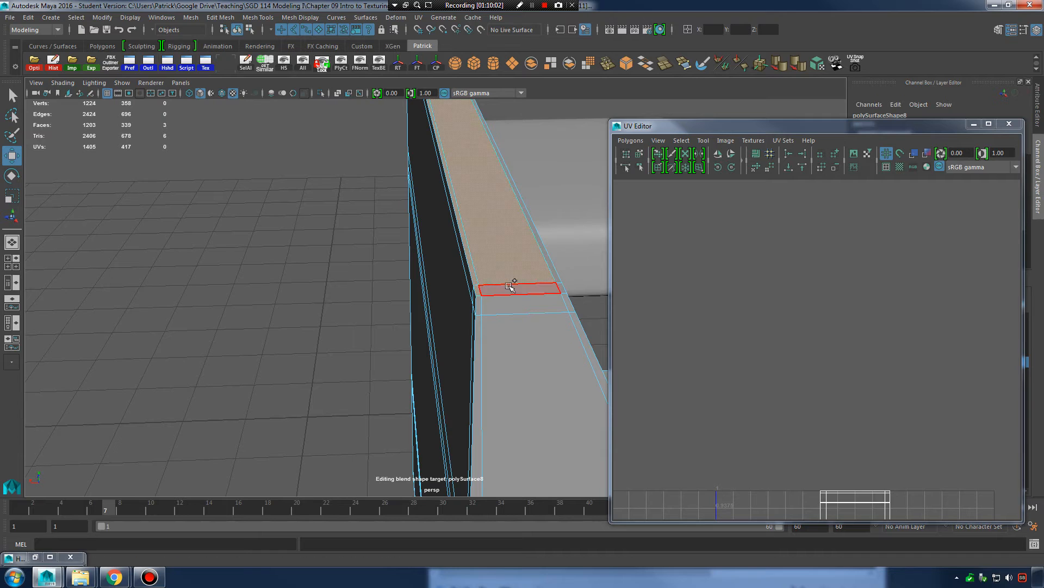
left_click_drag(561, 289, 355, 315, "alt")
left_click(313, 326, "ctrl+shift")
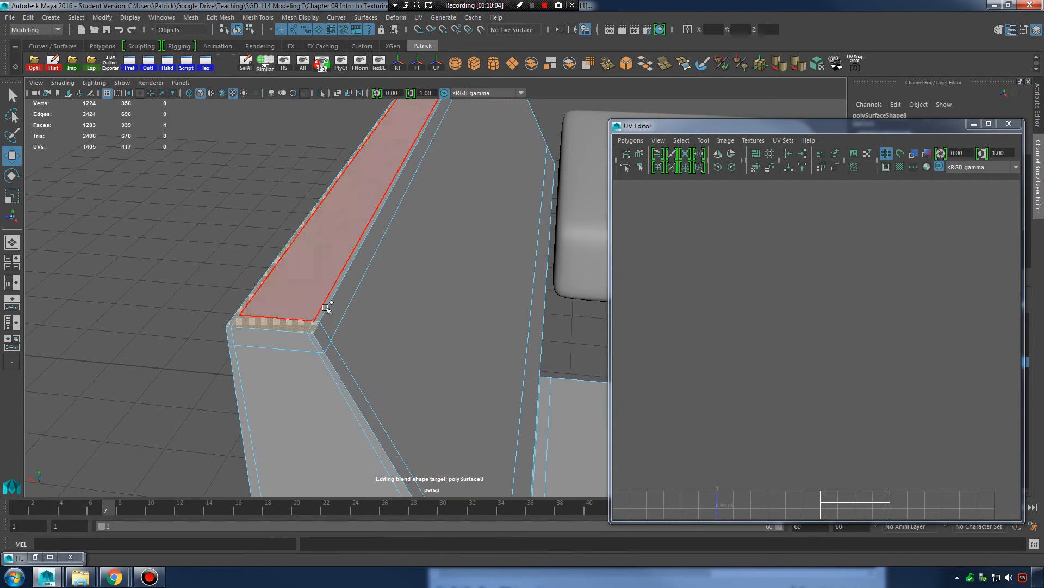
left_click(325, 266, "ctrl+shift")
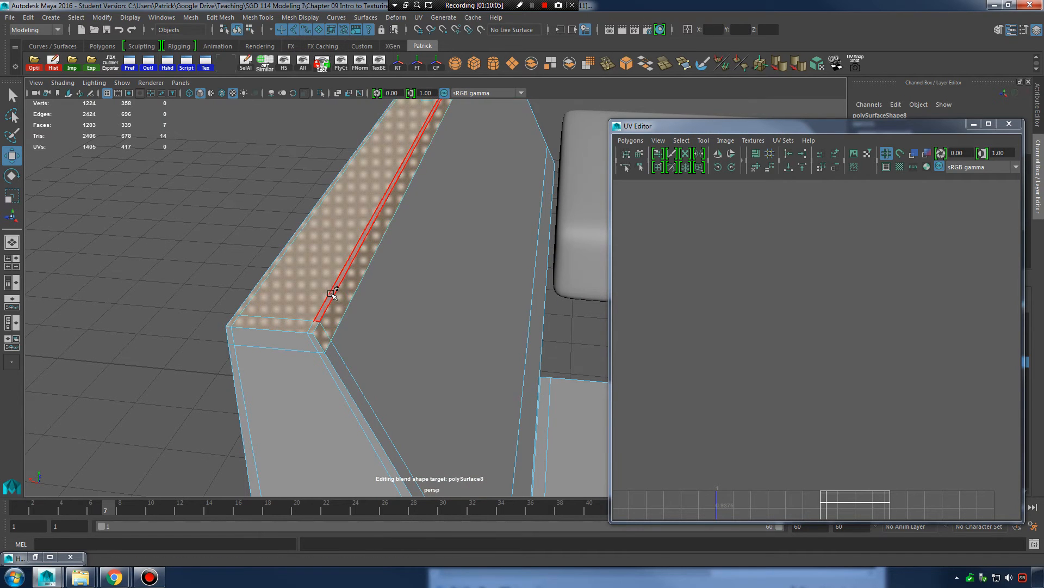
Add the sloped upper front faces of the backrest and the bands beneath them to the face selection.
left_click(387, 322, "ctrl+shift")
left_click_drag(473, 374, 391, 306, "alt")
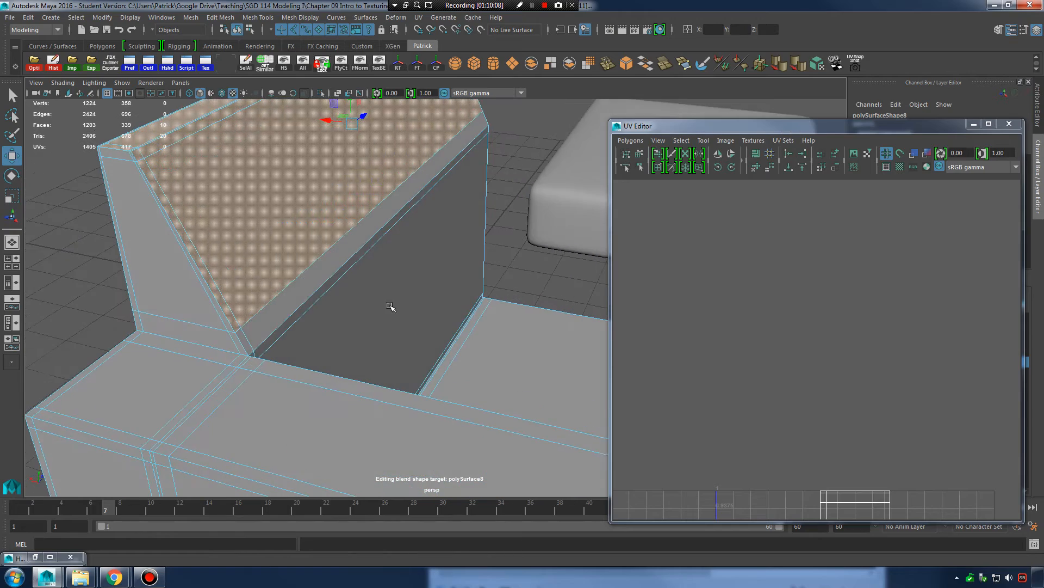
scroll(373, 328, "up", 6)
left_click(166, 366, "shift")
left_click(217, 331, "shift")
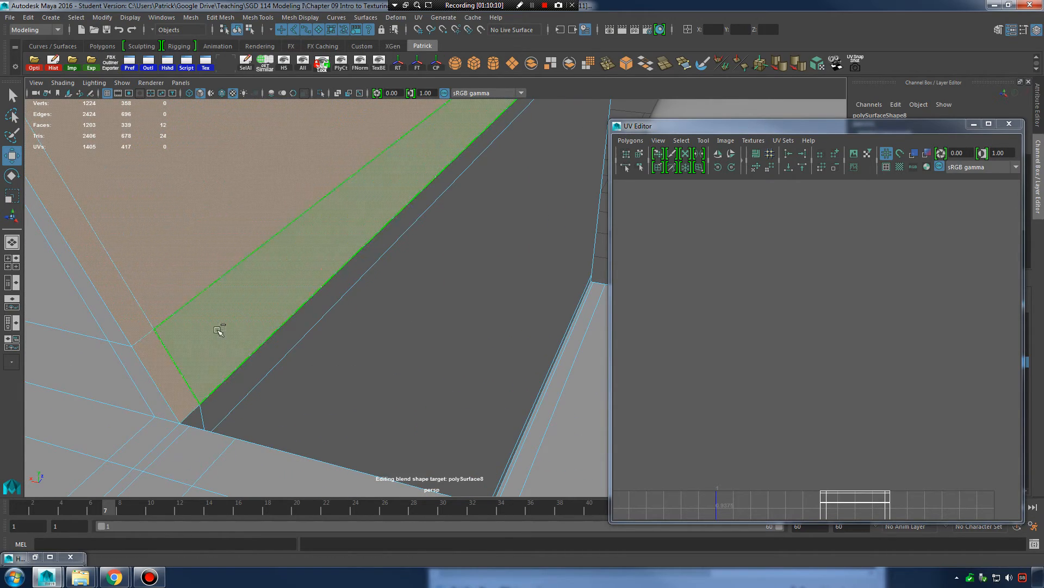
left_click(265, 382, "shift")
left_click(251, 378, "shift")
Add the lower backrest's edge faces, the corner strips where it meets the seat, and the large seat face to the selection.
left_click_drag(389, 375, 369, 348, "alt")
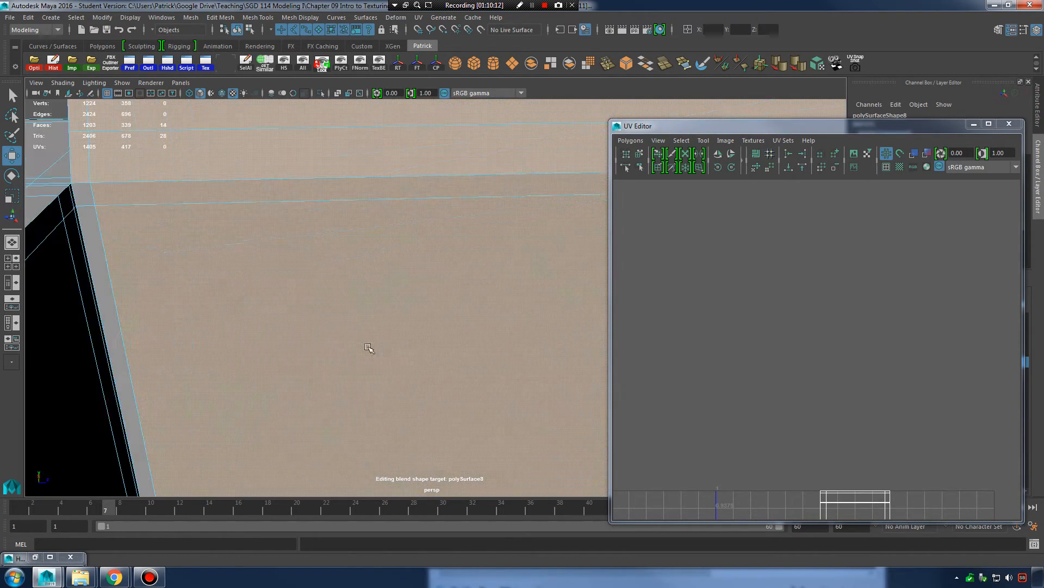
left_click(89, 202, "shift")
left_click(339, 263, "shift")
left_click_drag(339, 264, 243, 313, "alt")
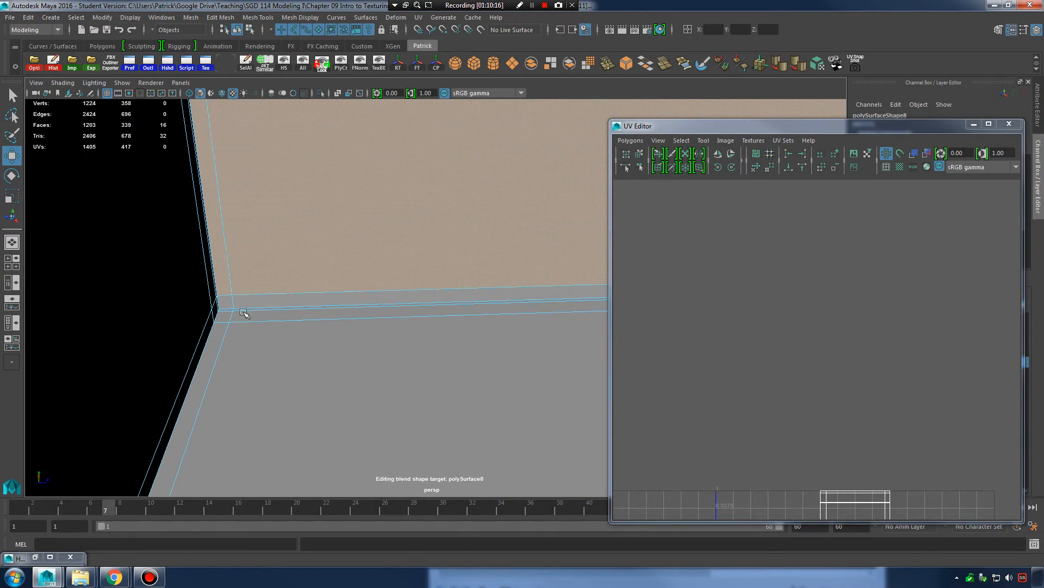
mouse_move(299, 336)
left_mouse_down("alt")
mouse_move(399, 345)
mouse_move(315, 311)
mouse_move(424, 347)
mouse_move(314, 341)
left_mouse_up("alt")
left_click(332, 298, "shift")
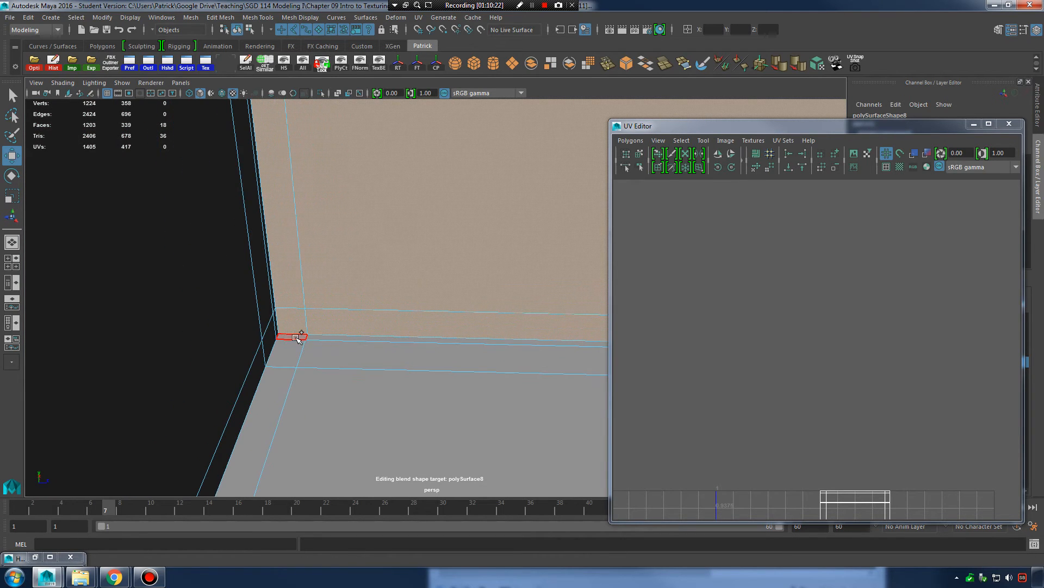
left_click(330, 340, "shift")
left_click(345, 420, "shift")
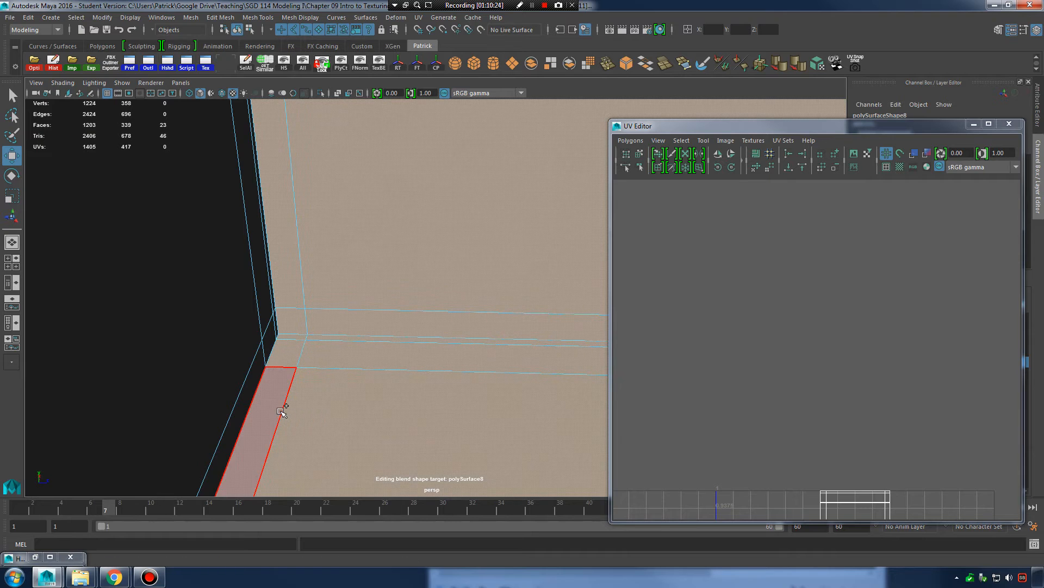
Extend the face selection over the remaining seat faces, the strips along the seat's front edge and the front panel.
left_click_drag(280, 408, 186, 346, "alt")
middle_click_drag(511, 336, 347, 278, "alt")
right_click_drag(446, 351, 365, 337, "alt")
middle_click_drag(365, 336, 370, 257, "alt")
right_click_drag(383, 343, 437, 356, "alt")
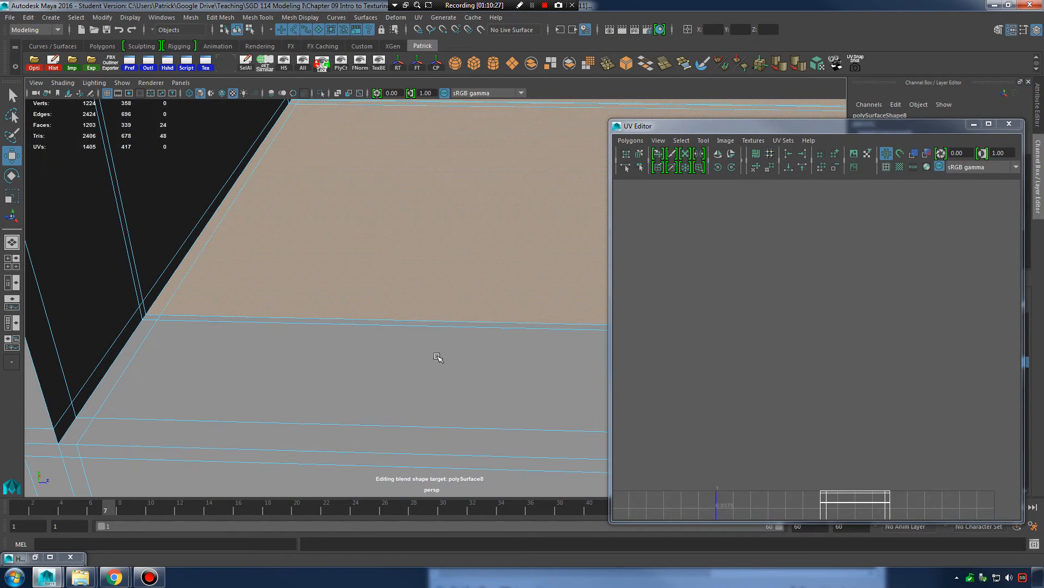
left_click(182, 321, "shift")
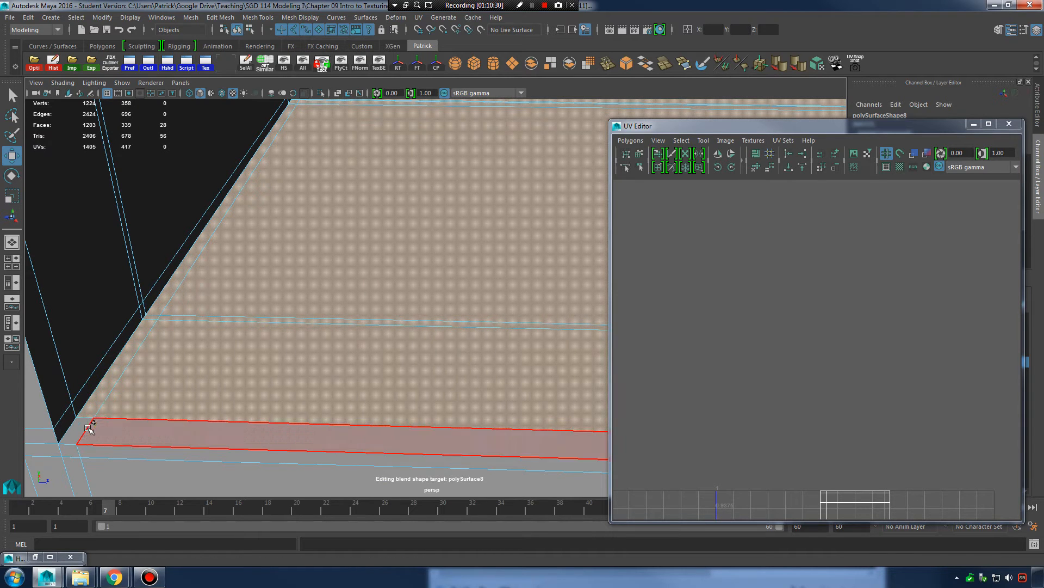
left_click(125, 431, "shift")
left_click(117, 454, "shift")
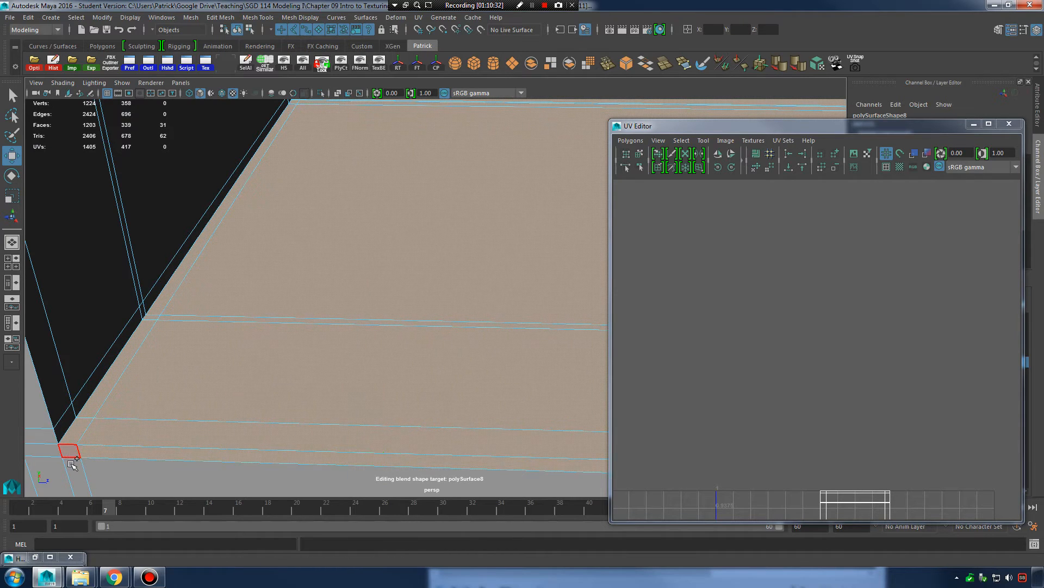
left_click(110, 474, "shift")
Examine the selected backrest, seat and front faces from the front of the couch in wireframe and shaded display.
left_click_drag(264, 430, 396, 299, "alt")
right_click_drag(396, 299, 485, 328, "alt")
middle_click_drag(485, 329, 426, 346, "alt")
key("4")
mouse_move(426, 346)
right_mouse_down("alt")
mouse_move(426, 317)
mouse_move(390, 296)
right_mouse_up("alt")
key("5")
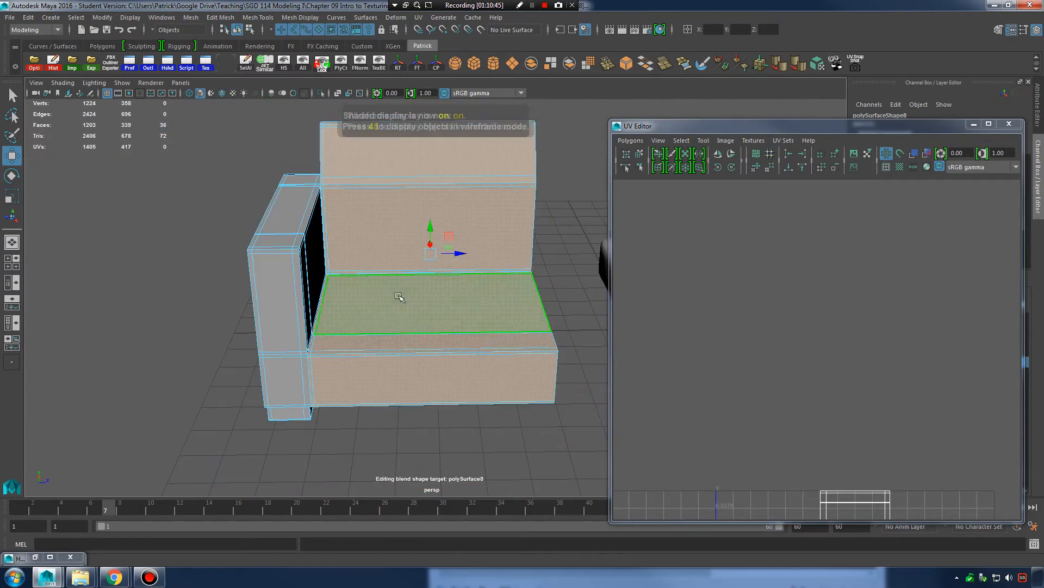
mouse_move(399, 295)
left_mouse_down("alt")
mouse_move(399, 366)
mouse_move(410, 296)
left_mouse_up("alt")
mouse_move(411, 296)
right_mouse_down("alt")
mouse_move(467, 342)
mouse_move(429, 324)
mouse_move(459, 321)
right_mouse_up("alt")
left_click_drag(459, 322, 459, 322, "alt")
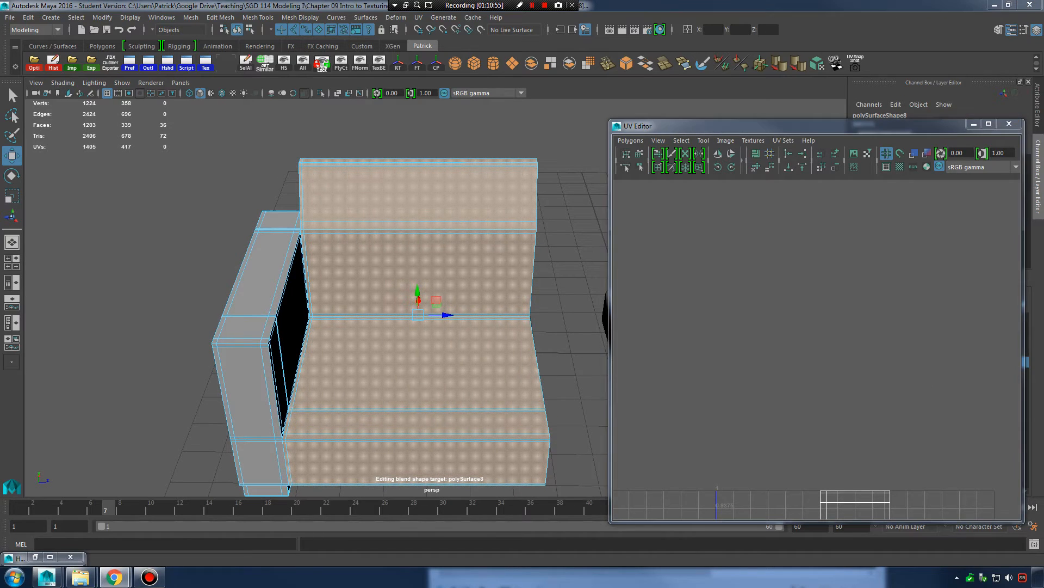
left_click_drag(474, 347, 501, 314, "alt")
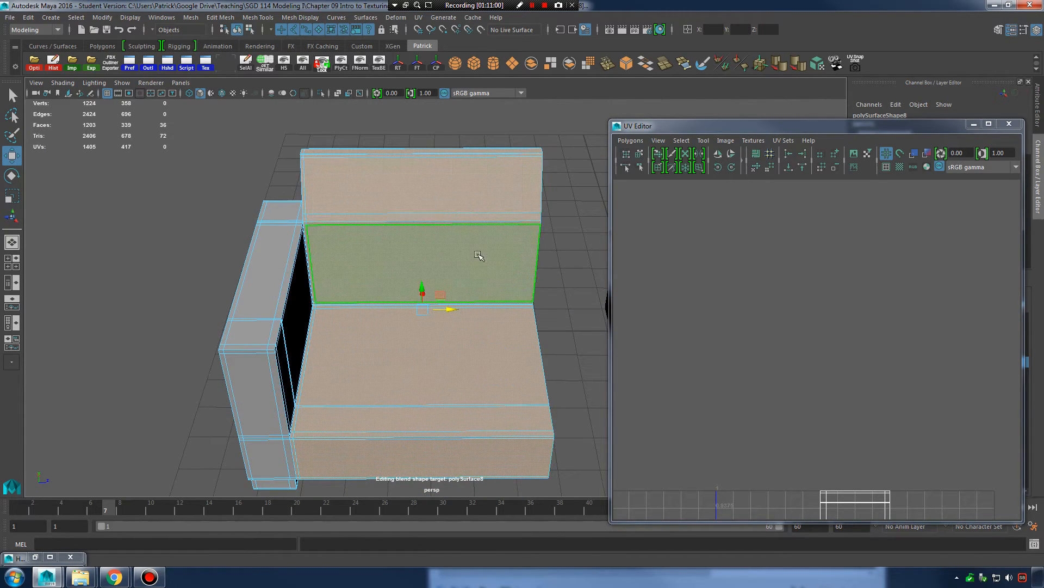
Apply a Camera-Based UV projection to the selected backrest, seat and front faces.
left_click(418, 18)
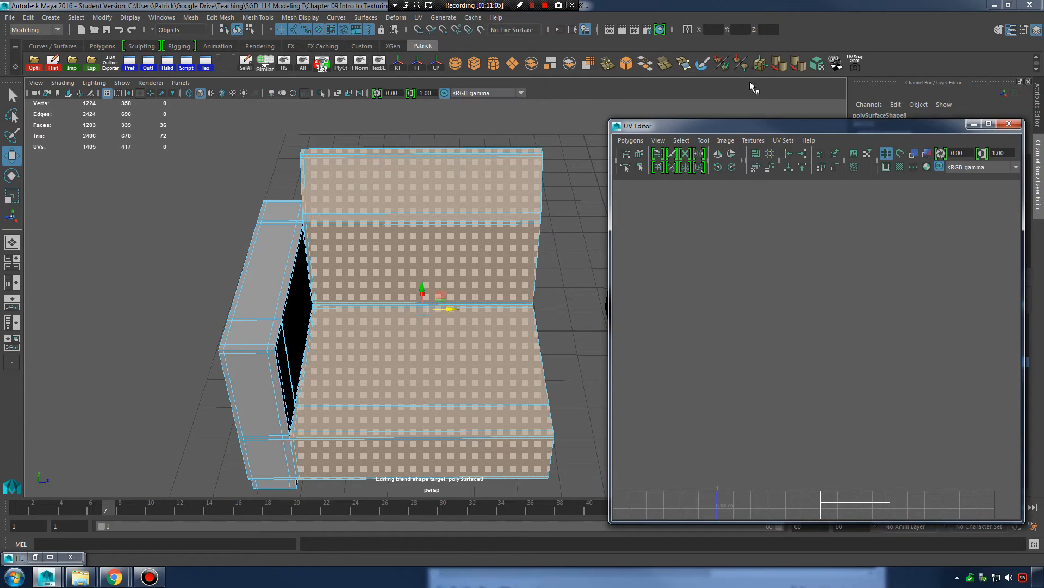
middle_click_drag(794, 401, 763, 201, "alt")
middle_click_drag(857, 420, 856, 294, "alt")
right_click_drag(856, 294, 787, 291, "alt")
middle_click_drag(786, 292, 795, 302, "alt")
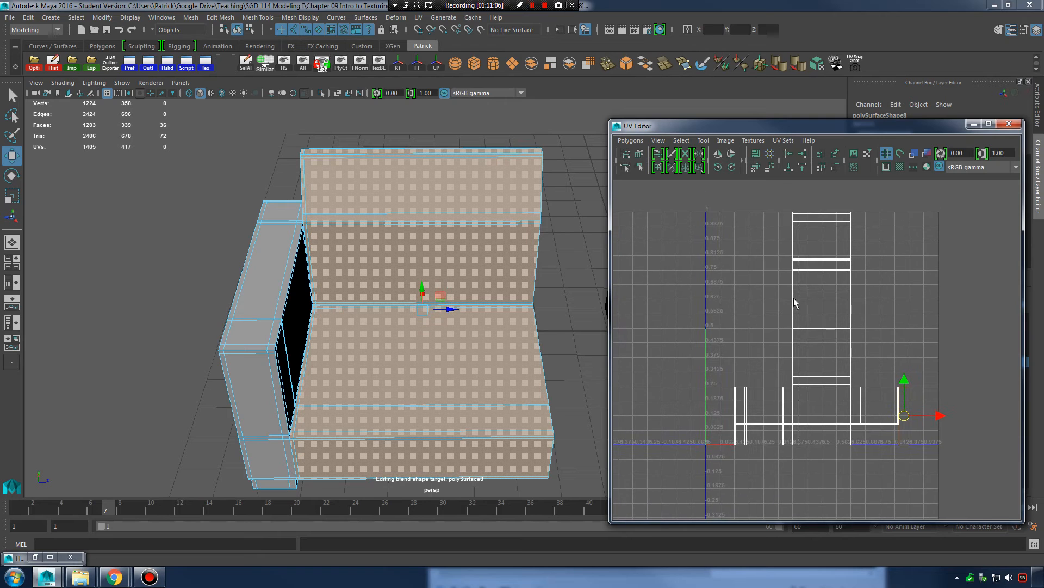
left_click(418, 18)
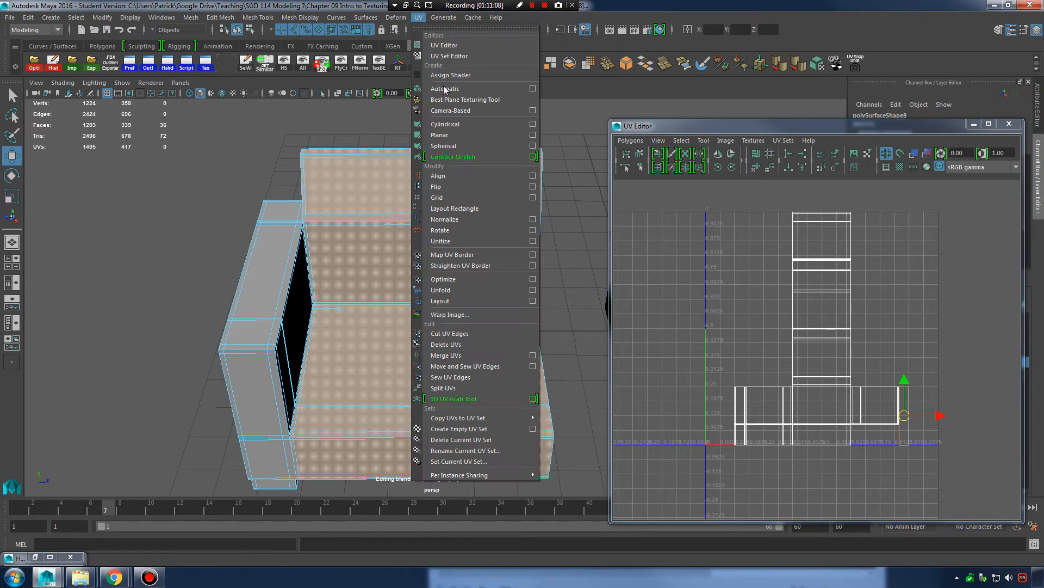
left_click(463, 112)
Move the newly projected shell to the empty area beside the UV grid and unfold it.
right_click(726, 282)
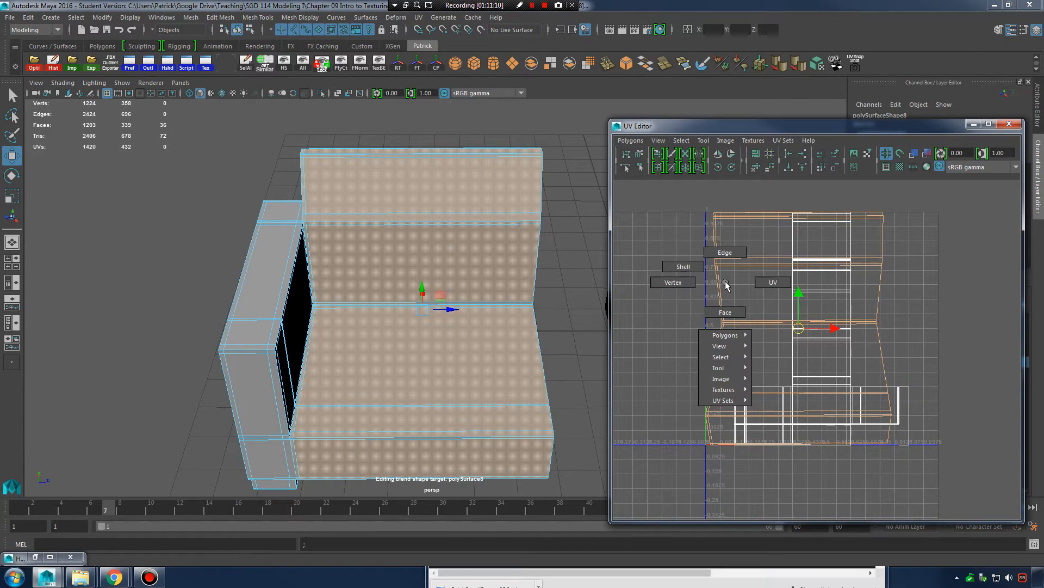
right_click_drag(684, 258, 682, 260)
left_click_drag(799, 328, 1000, 316)
middle_click_drag(979, 322, 821, 316, "alt")
scroll(821, 321, "down", 1)
left_click_drag(836, 311, 910, 318)
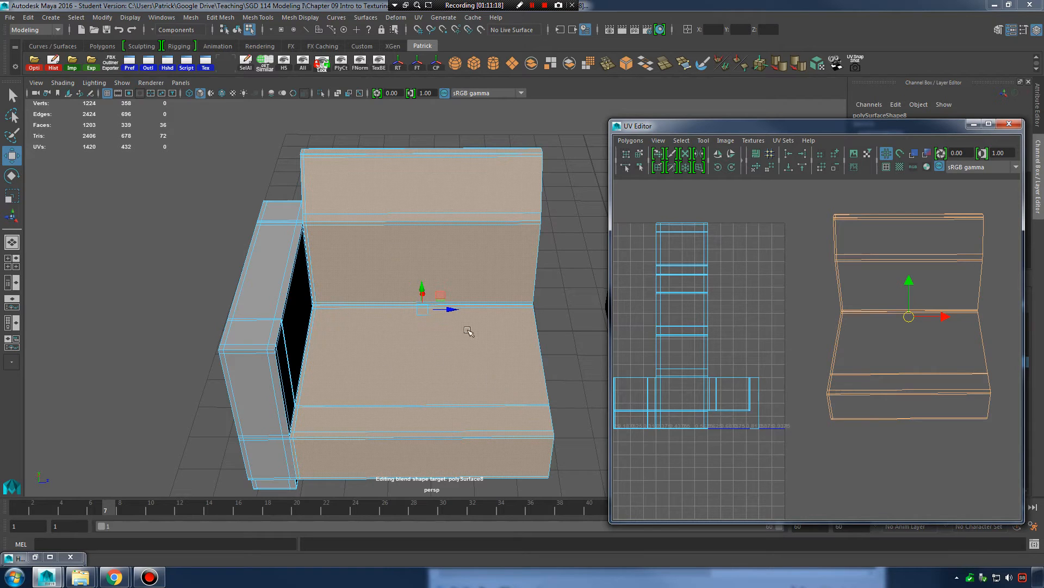
left_click(634, 143)
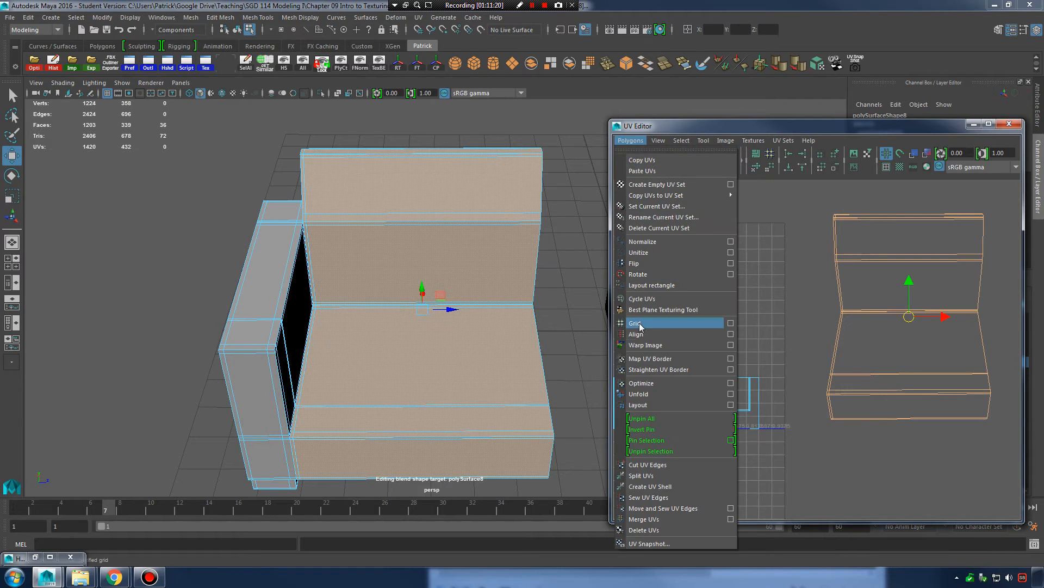
left_click(638, 395)
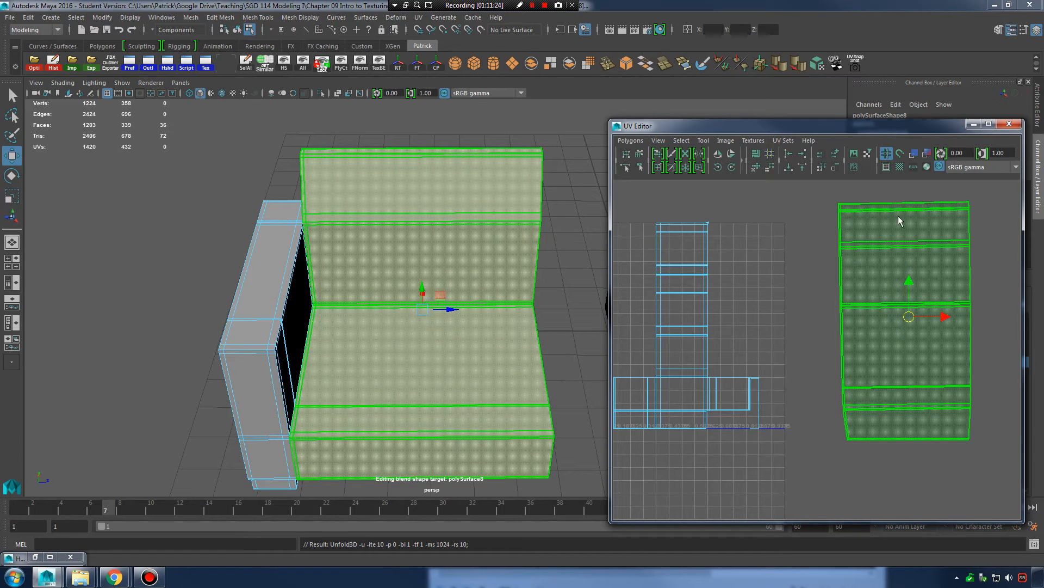
Select the unfolded seat-and-backrest shell and rotate it slightly to straighten it.
right_click_drag(891, 329, 925, 253)
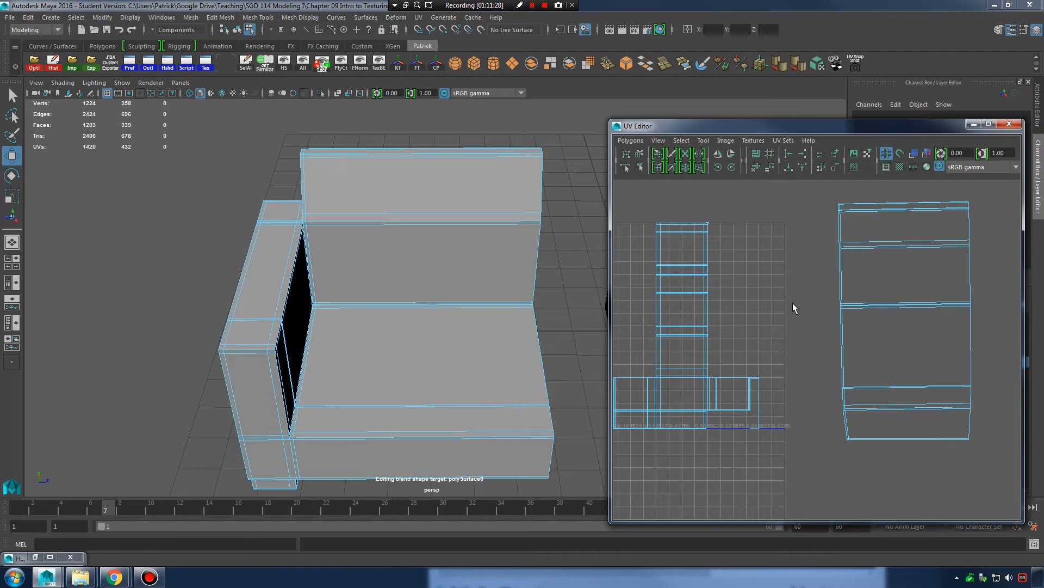
right_click_drag(886, 296, 905, 301)
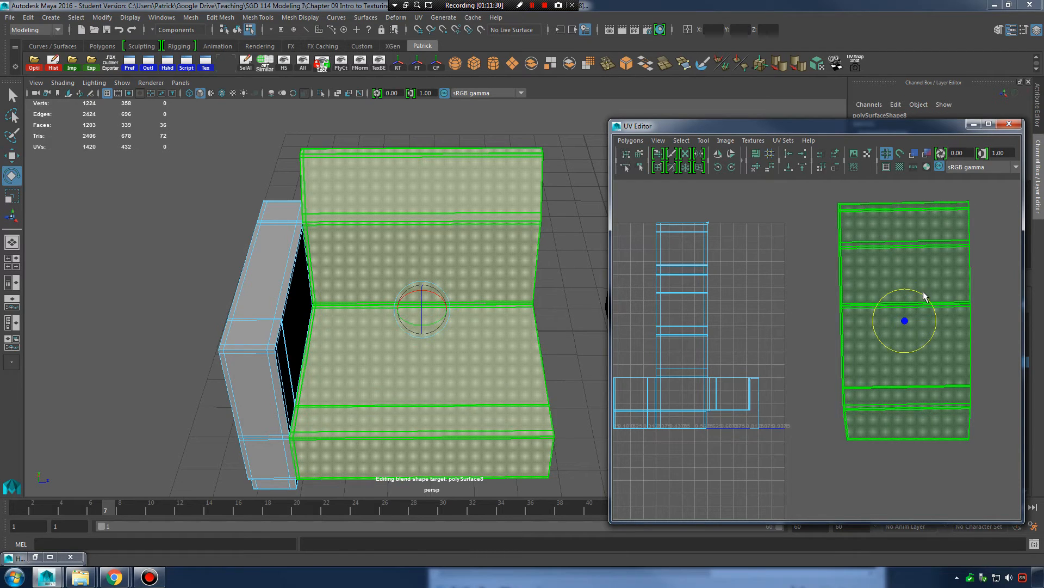
left_click_drag(924, 293, 926, 291)
left_click(828, 309)
Assign the existing checkerboard material to the whole couch frame in the Hypershade, and minimize the Hypershade window.
left_click(35, 556)
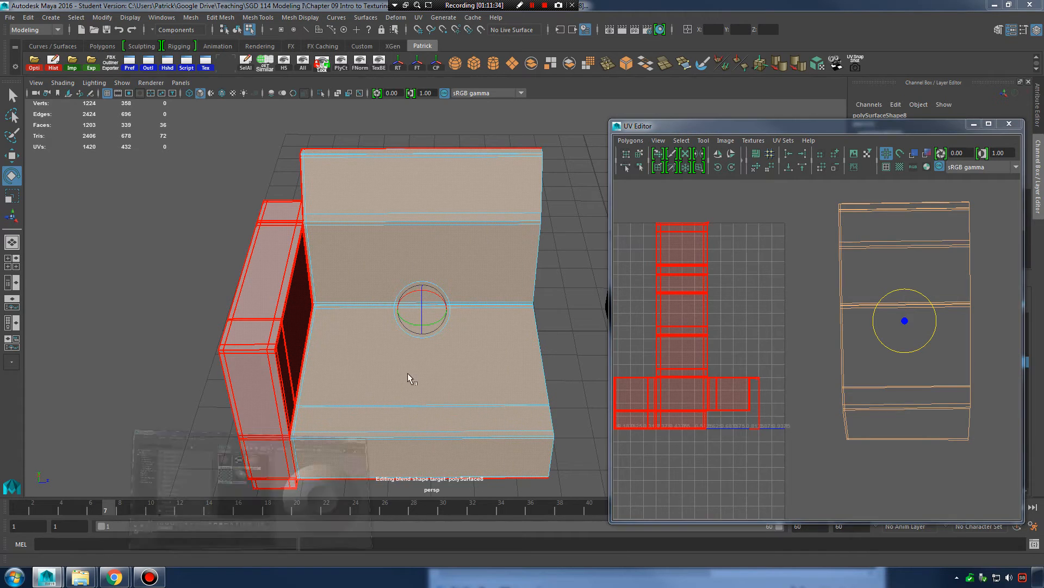
key("f")
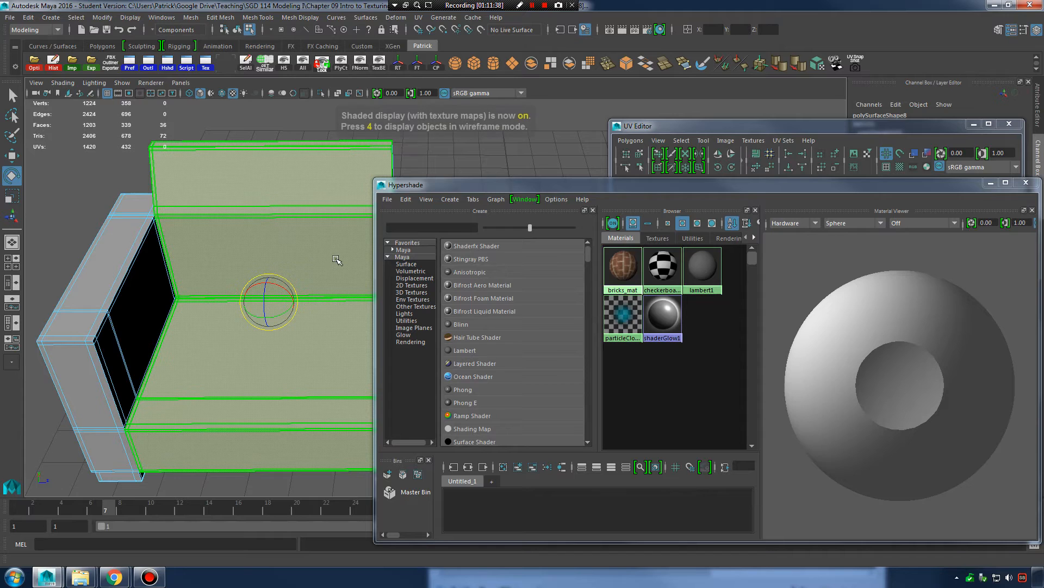
double_click(301, 152)
key("F8")
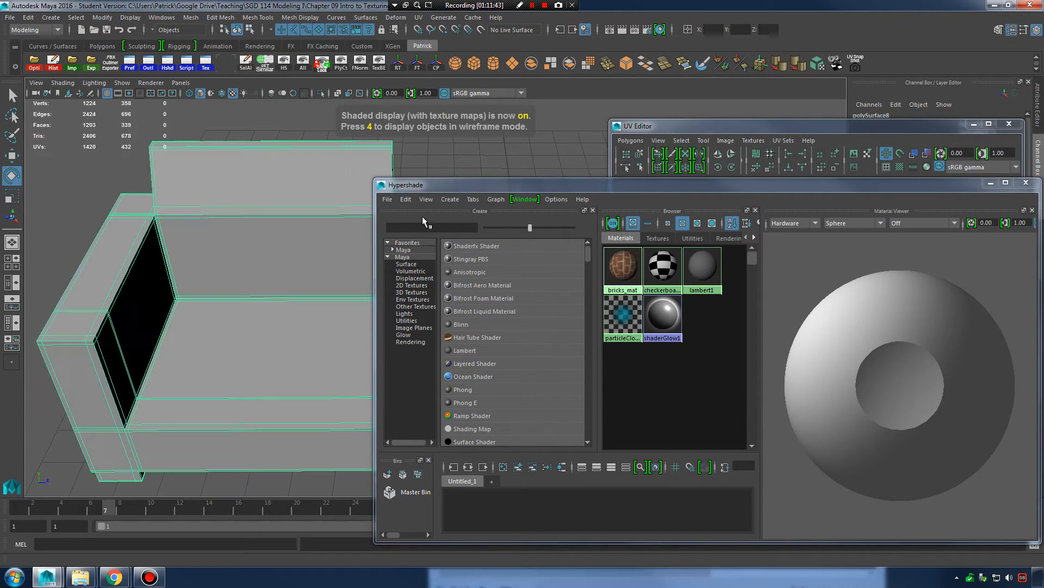
right_click(660, 268)
left_click(652, 240)
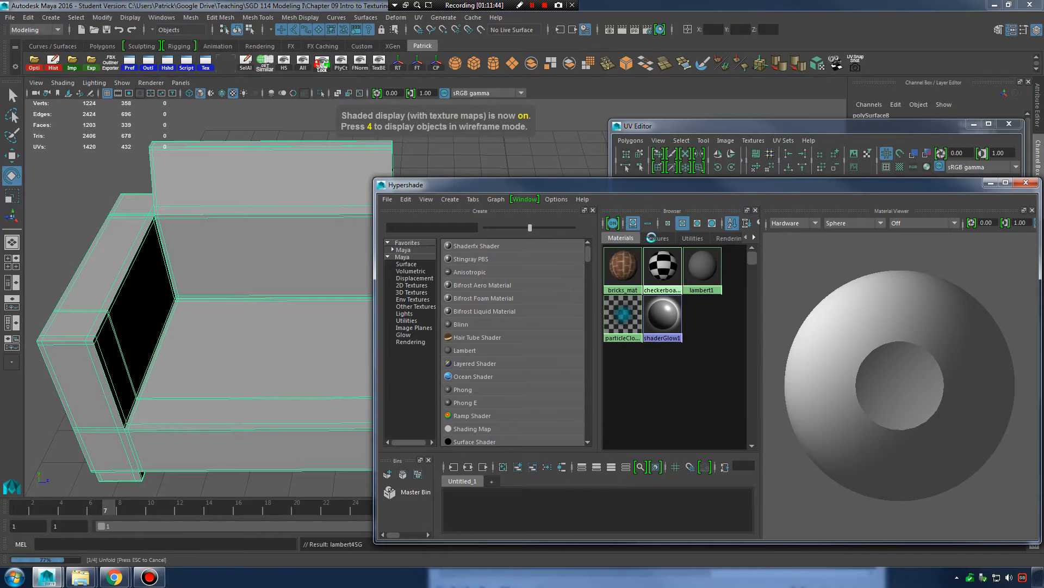
left_click_drag(651, 185, 894, 179)
middle_click_drag(373, 284, 458, 304, "alt")
left_click_drag(853, 182, 792, 182)
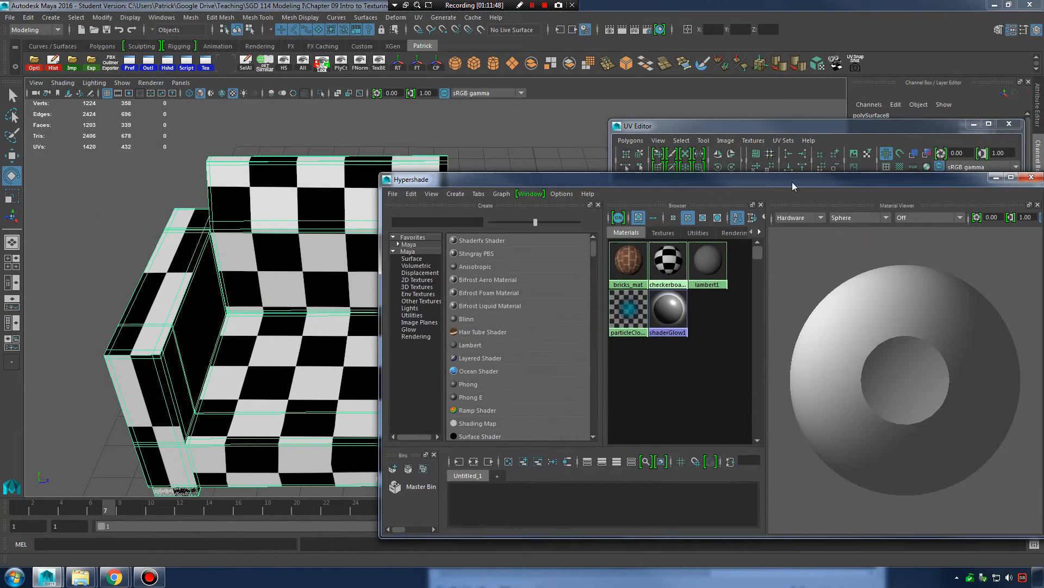
left_click(995, 178)
Select the seat-and-backrest shell again, nudge its placement and undo the last adjustment.
right_click_drag(912, 286, 875, 248)
left_click(877, 250)
key("w")
left_click_drag(904, 320, 930, 291)
key("e")
key("ctrl+z")
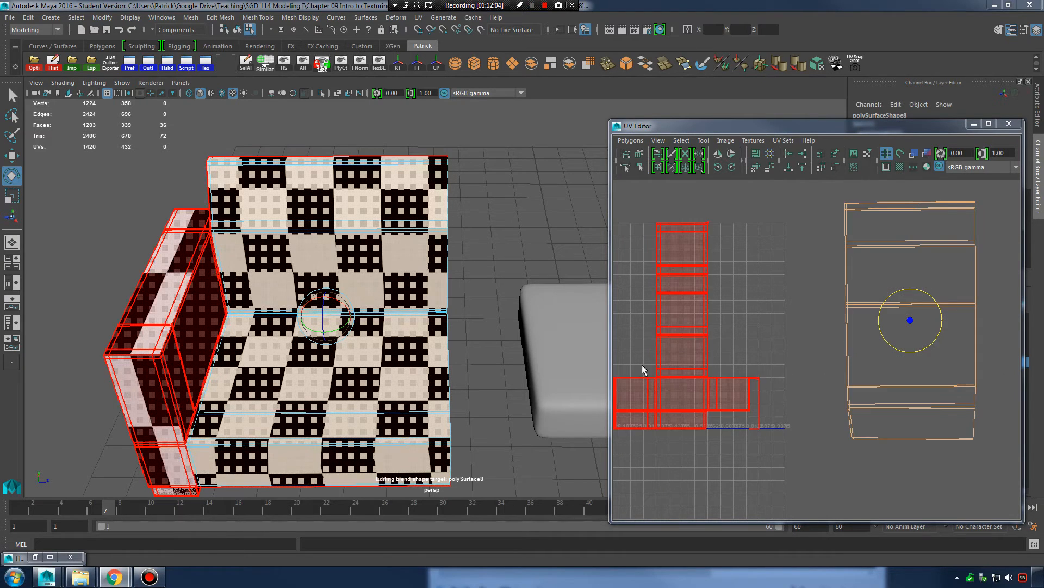
Select all of the couch frame's remaining UVs inside the grid and move them together to the empty area above it.
middle_click_drag(657, 355, 729, 352, "alt")
right_click_drag(729, 351, 769, 342)
scroll(724, 288, "down", 2)
left_click_drag(660, 216, 850, 461)
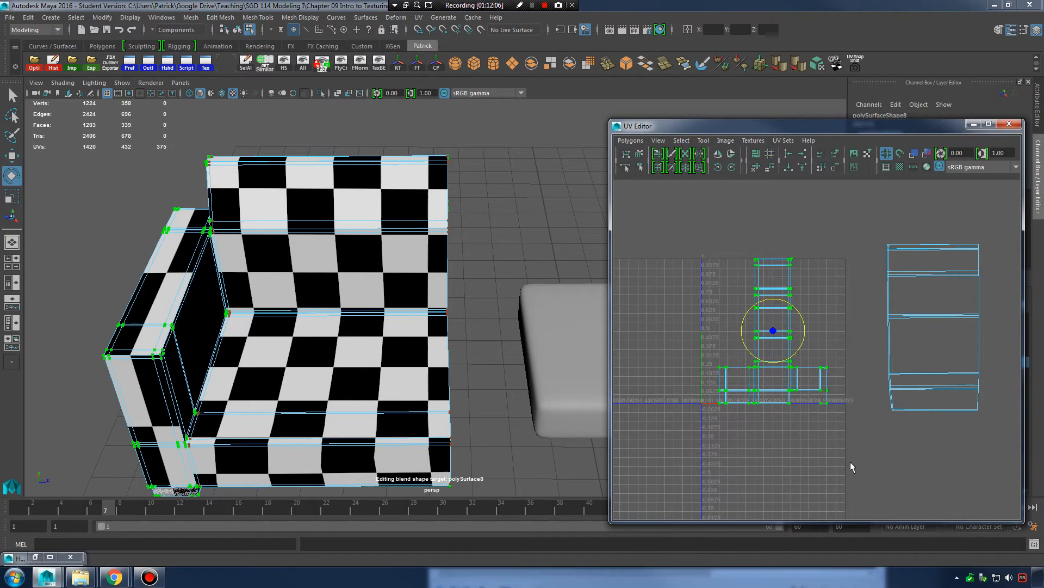
left_click_drag(769, 327, 784, 161)
Move the UVs along one side of the tall narrow shell outward, and reselect the couch frame as an object.
middle_click_drag(775, 234, 823, 333, "alt")
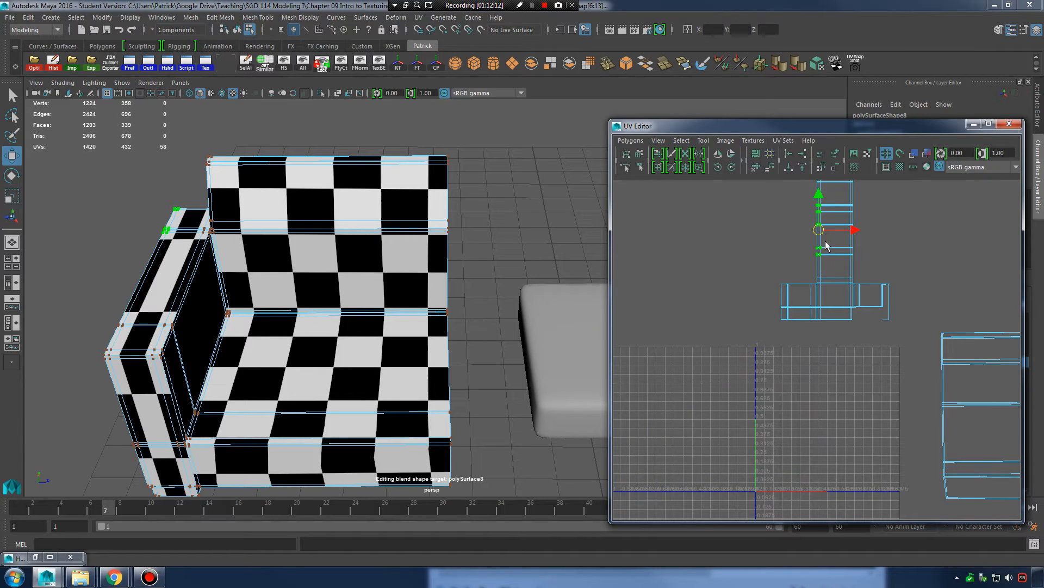
middle_click_drag(863, 284, 817, 286, "alt")
left_click_drag(770, 231, 763, 217)
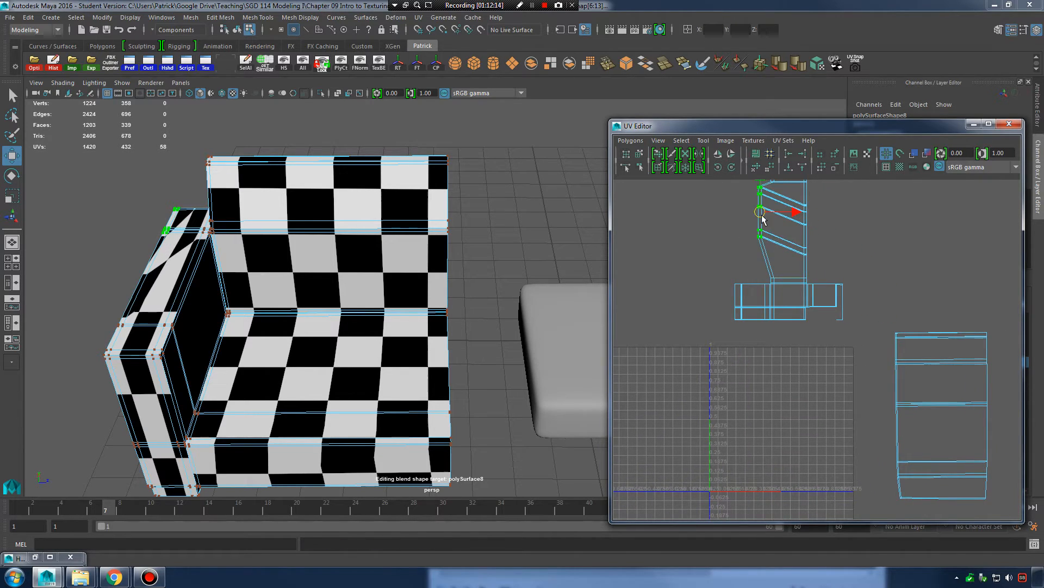
right_click_drag(203, 271, 254, 264)
left_click(280, 274)
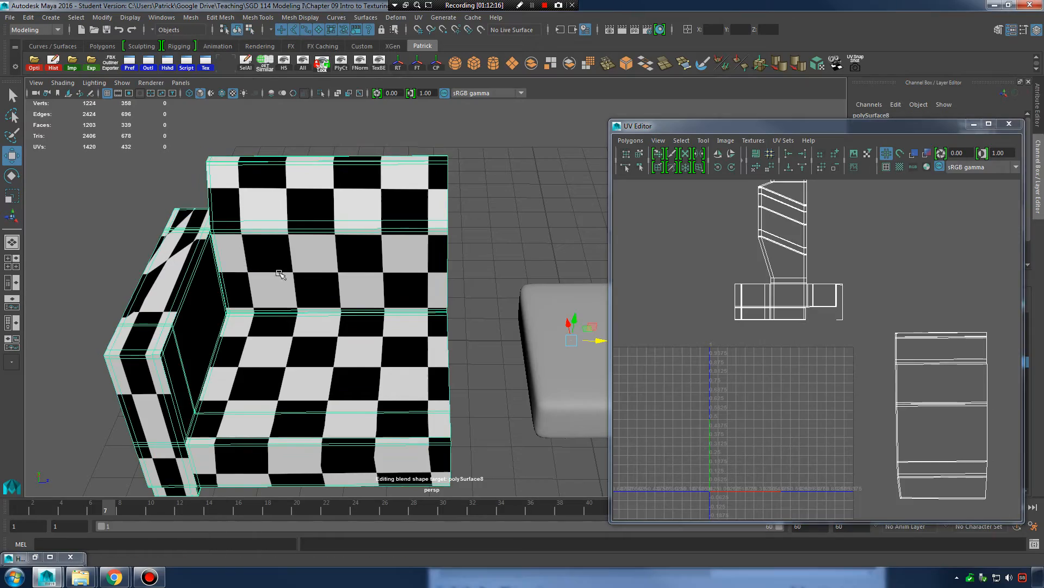
Select the faces along the front of the armrest and seat, removing the faces behind them from the selection.
left_click_drag(381, 321, 378, 292, "alt")
right_click_drag(345, 233, 350, 262)
left_click(332, 266)
left_click_drag(332, 266, 358, 263, "alt")
left_click_drag(372, 531, 375, 532)
mouse_move(326, 374)
left_mouse_down("alt")
mouse_move(397, 381)
mouse_move(334, 381)
left_mouse_up("alt")
scroll(463, 311, "down", 4)
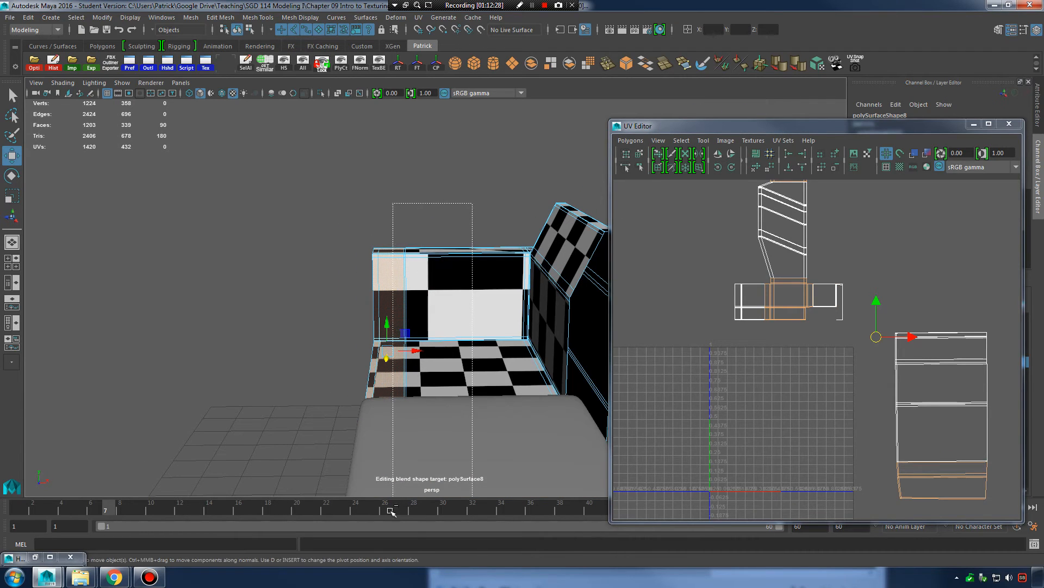
left_click_drag(378, 535, 377, 533, "ctrl")
left_click_drag(418, 393, 506, 356, "alt")
scroll(468, 351, "up", 3)
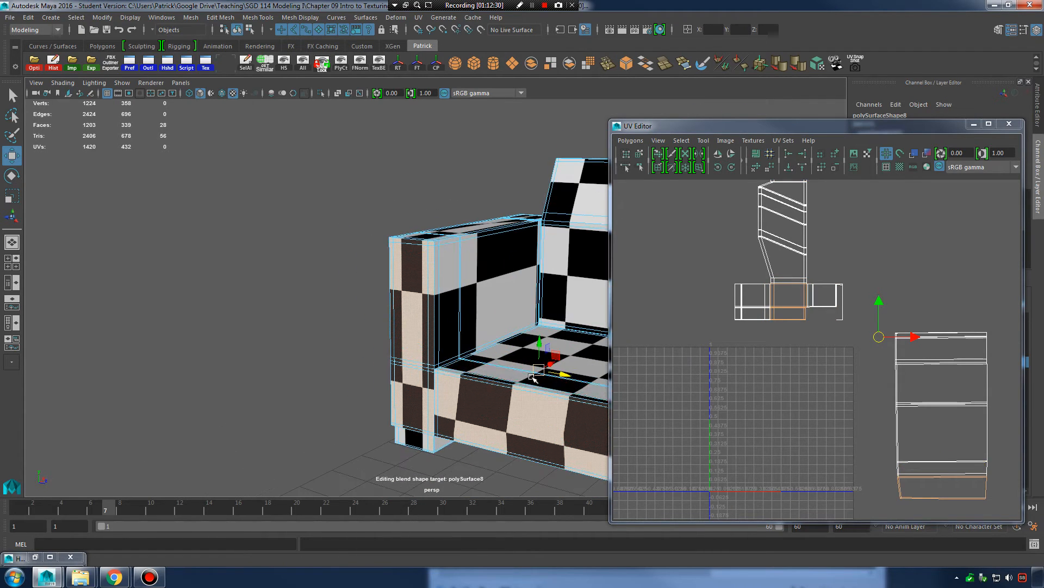
Remove the seat's front faces from the selection through the UV layout, keeping the armrest's front faces.
key("4")
middle_click_drag(454, 351, 443, 346, "alt")
left_click_drag(402, 349, 434, 345, "alt")
middle_click_drag(463, 348, 408, 332, "alt")
left_click_drag(408, 332, 400, 337, "alt")
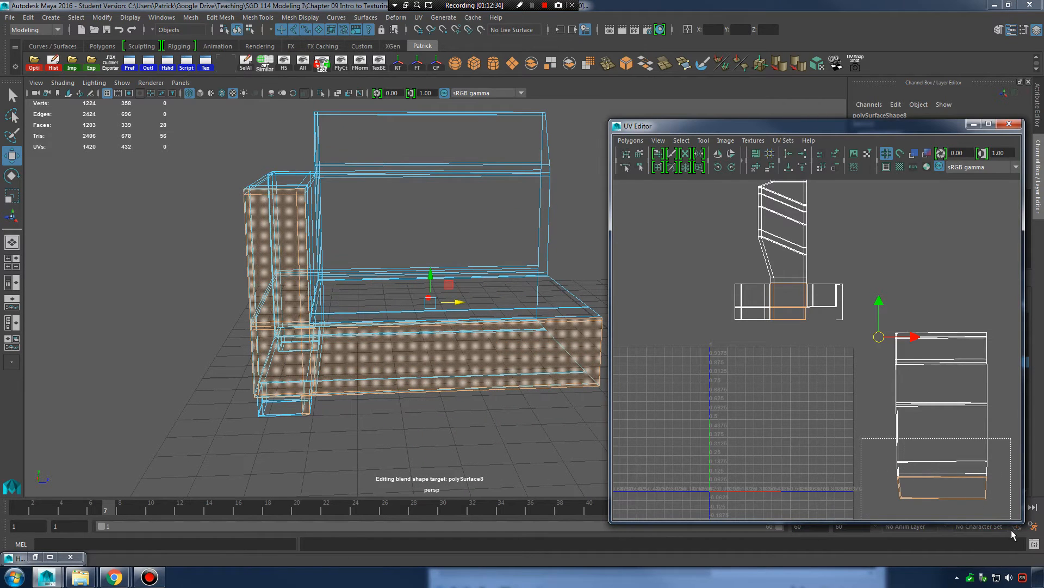
right_click(947, 449)
left_click(949, 477)
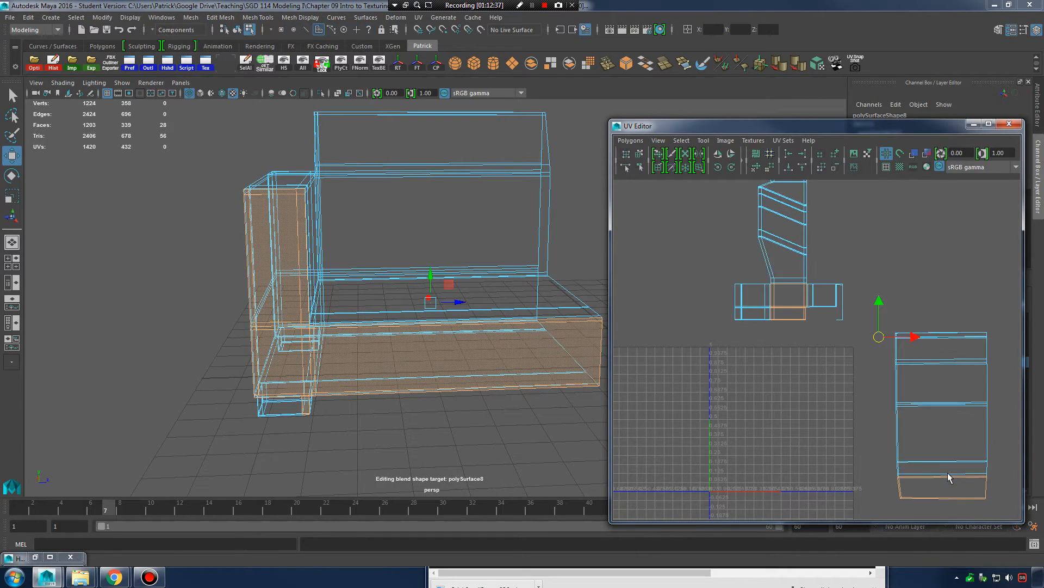
left_click_drag(1012, 526, 1011, 523, "ctrl")
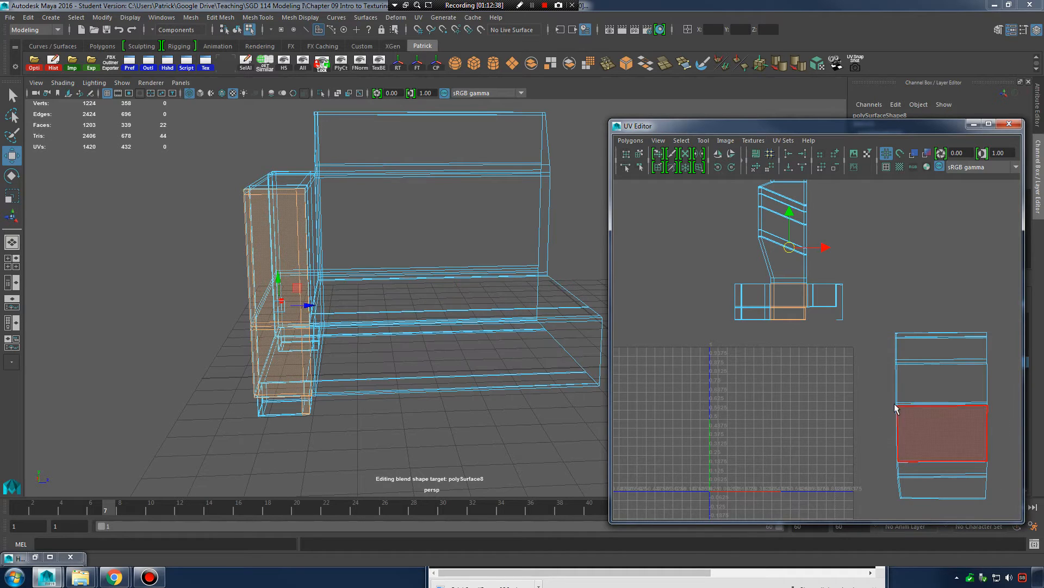
Remove the front foot's faces and the small underside faces from the armrest front selection.
left_click_drag(407, 345, 422, 318, "alt")
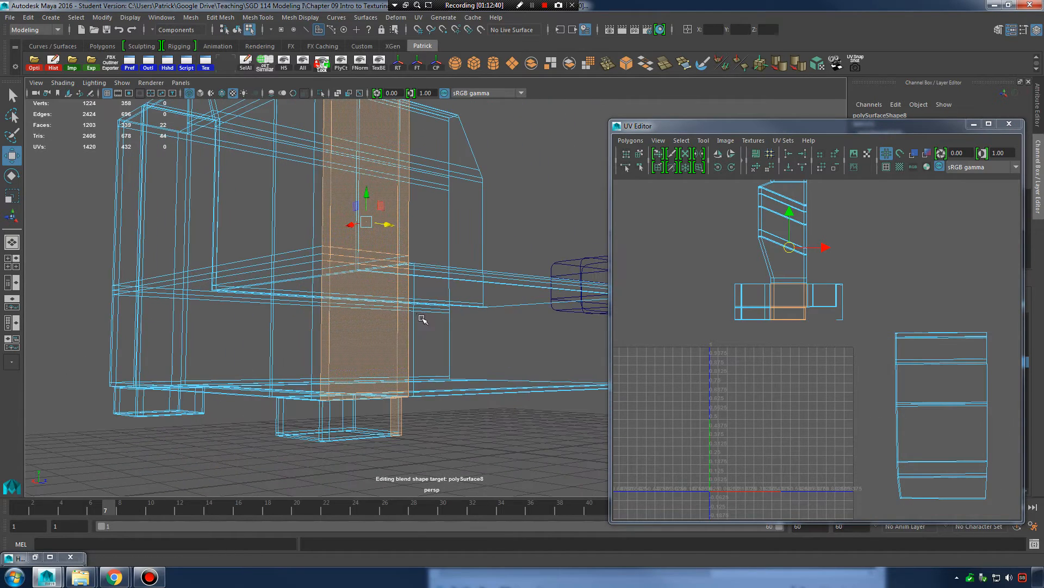
left_click(365, 422, "ctrl")
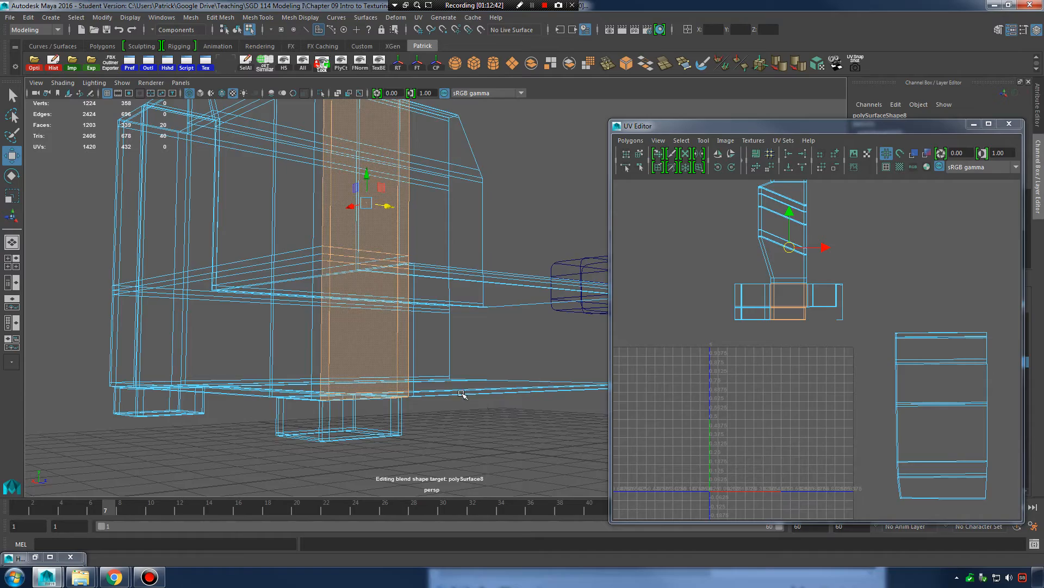
left_click_drag(461, 391, 494, 359, "alt")
key("5")
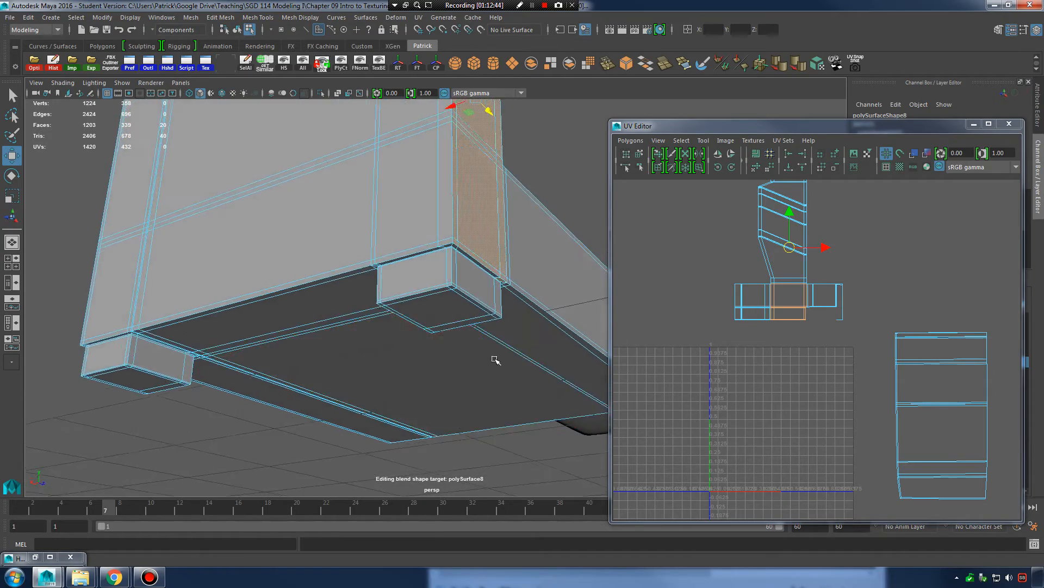
right_click_drag(494, 359, 635, 399, "alt")
left_click_drag(506, 368, 498, 352, "alt")
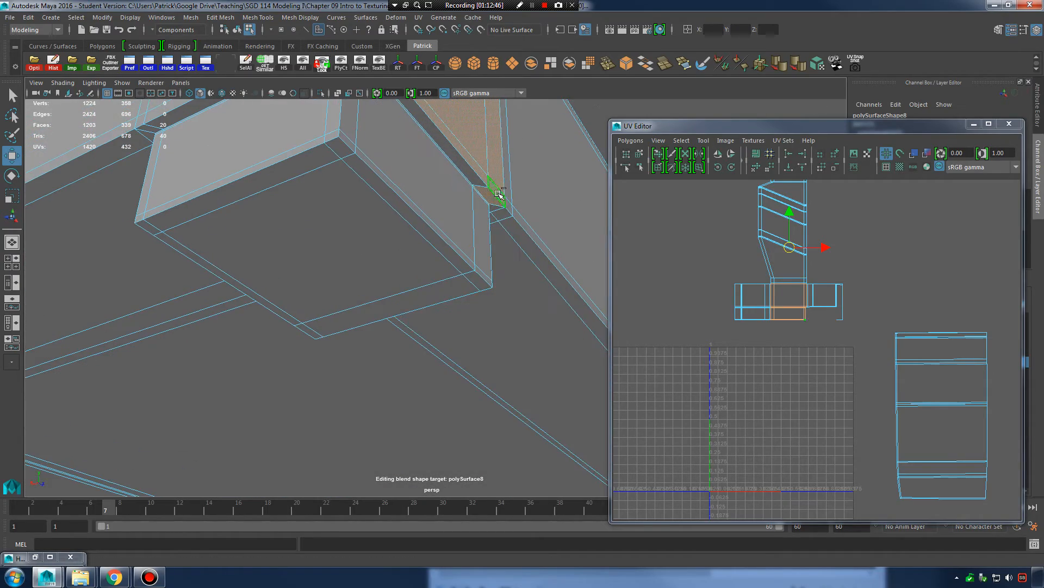
left_click(468, 188, "ctrl")
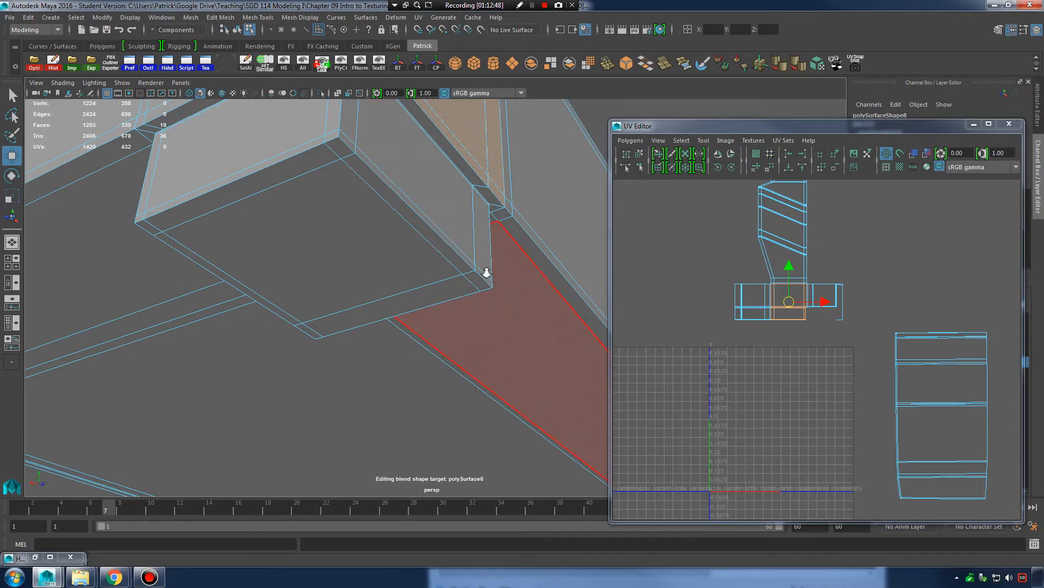
left_click_drag(487, 272, 480, 341, "alt")
Apply automatic mapping to the armrest's front faces and move the resulting shell outside the grid beside the seat-and-backrest shell.
left_click(418, 18)
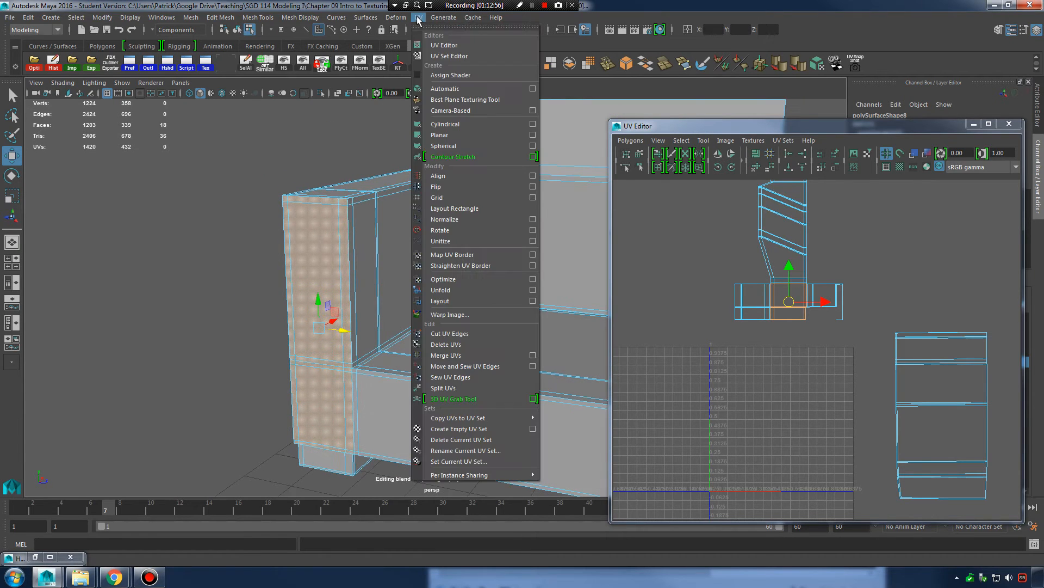
left_click(451, 88)
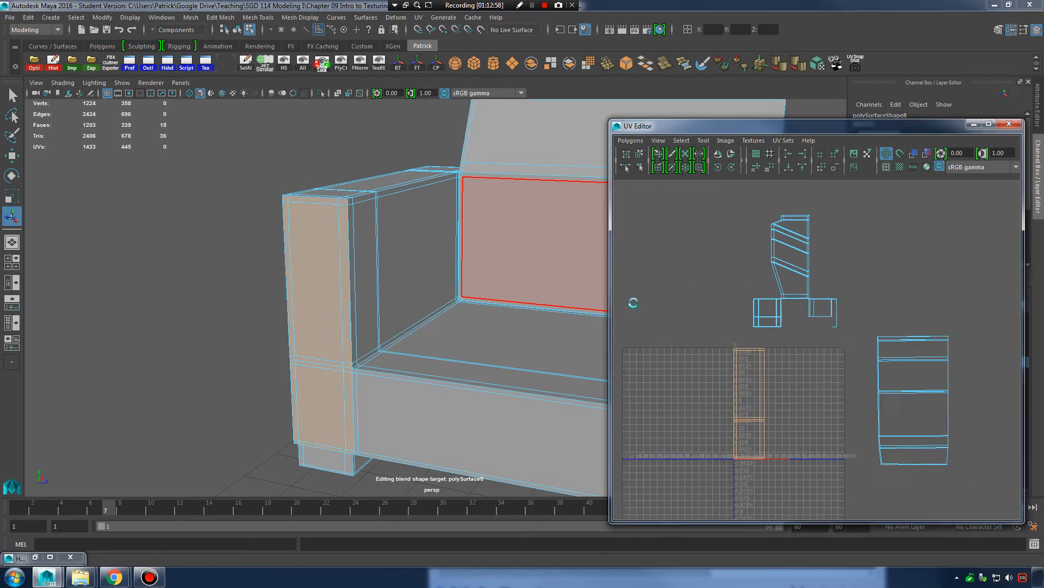
left_click_drag(397, 338, 437, 290, "alt")
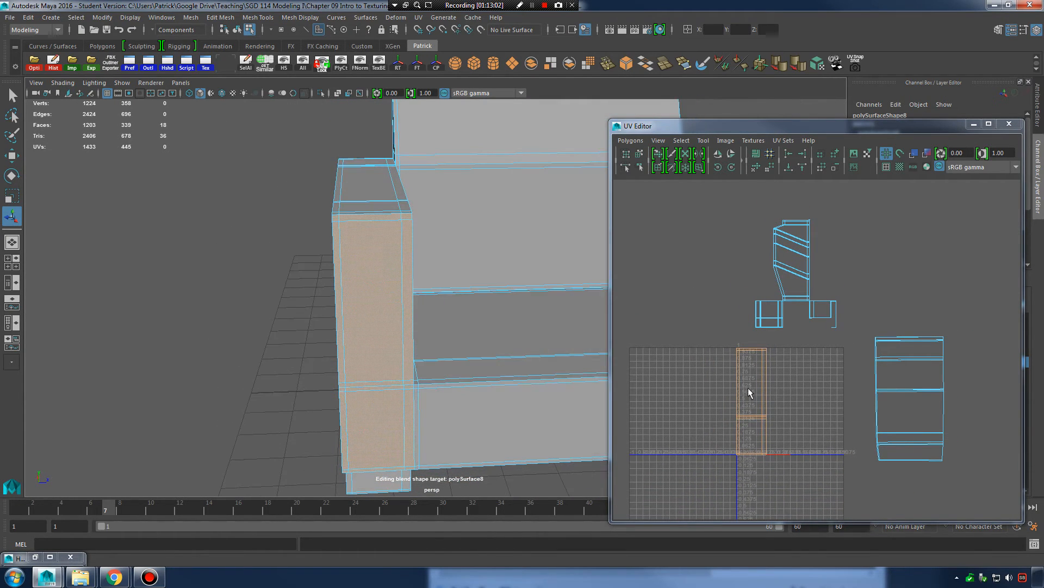
right_click_drag(765, 378, 784, 377)
left_click_drag(729, 339, 782, 457)
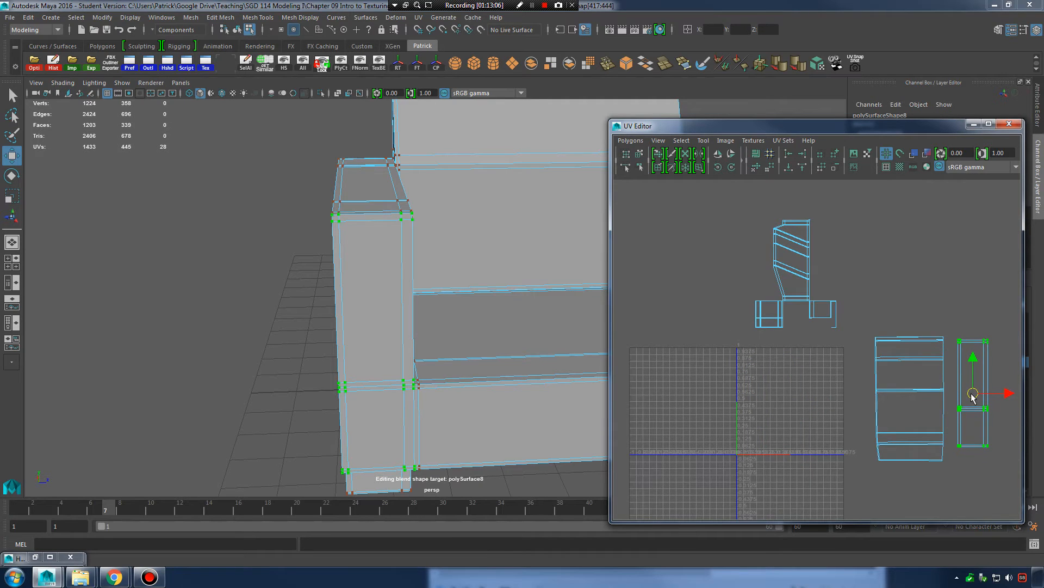
Inspect the armrest from several sides, and box-select the couch frame's faces for the next shell.
left_click_drag(435, 283, 306, 279, "alt")
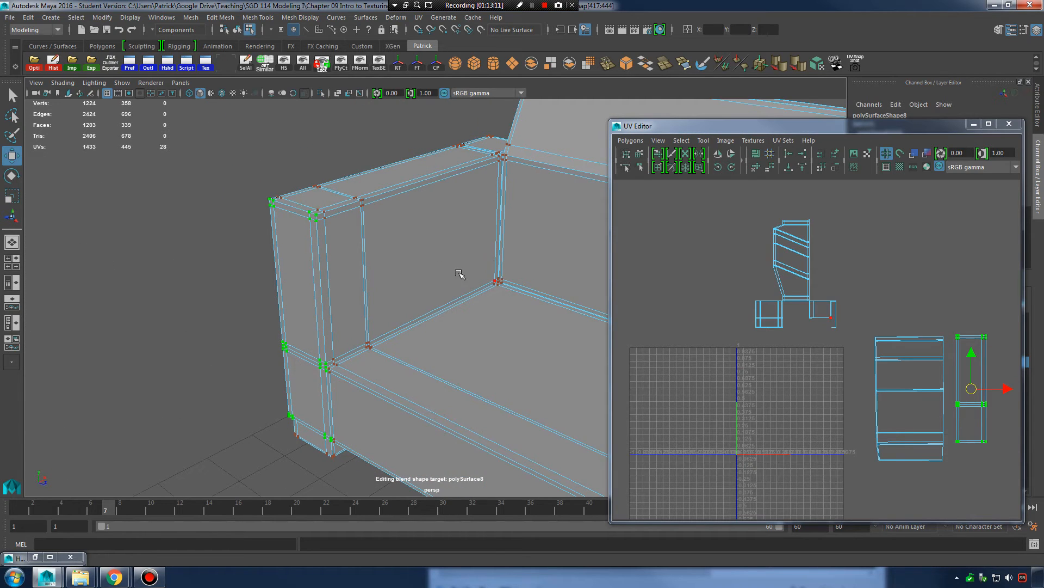
mouse_move(459, 274)
left_mouse_down("alt")
mouse_move(441, 275)
mouse_move(450, 272)
left_mouse_up("alt")
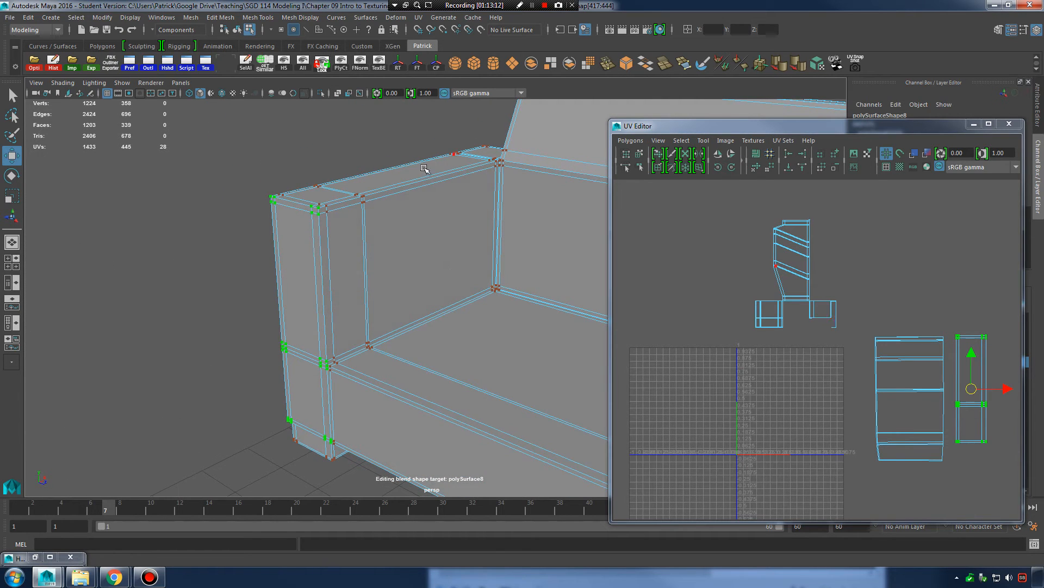
left_click_drag(351, 185, 401, 185, "alt")
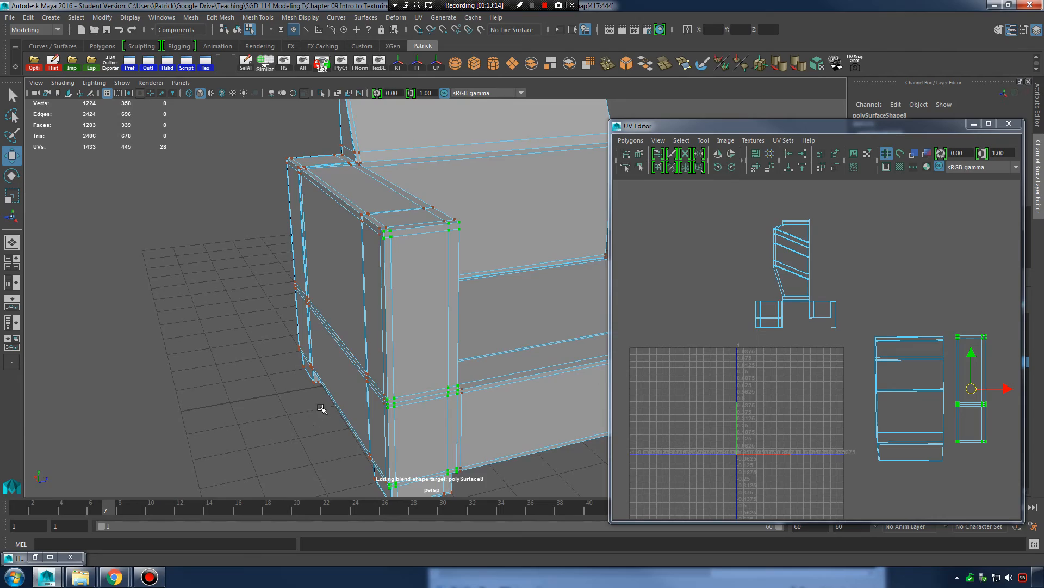
left_click_drag(322, 408, 396, 201, "alt")
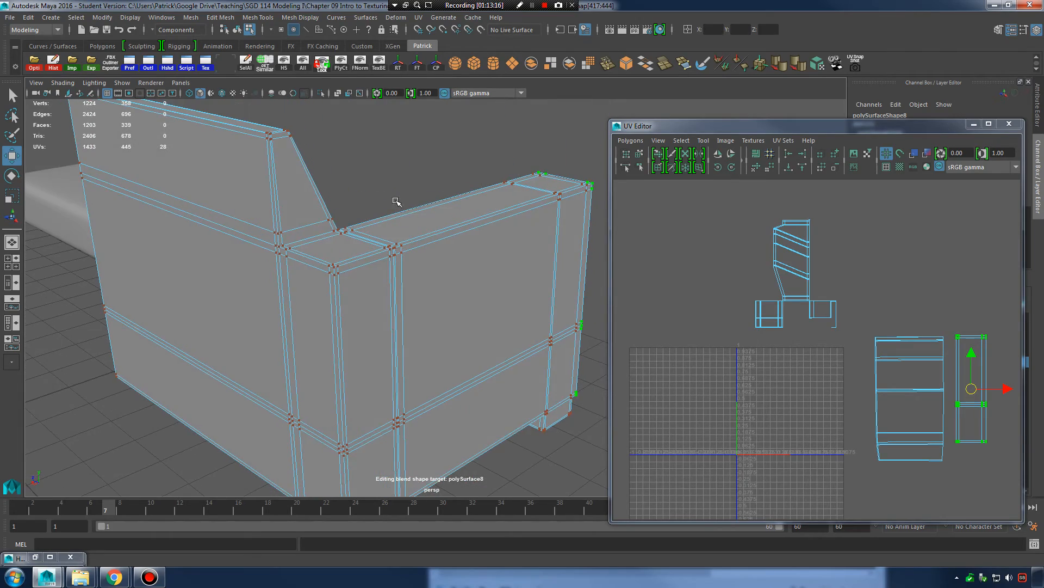
left_click_drag(459, 296, 361, 268, "alt")
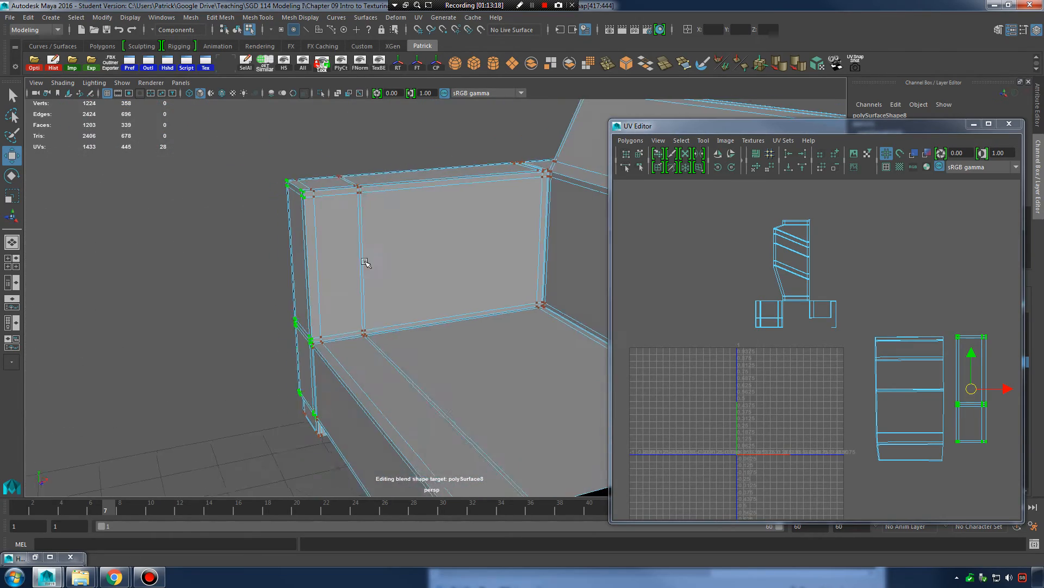
right_click_drag(397, 204, 406, 227)
left_click_drag(438, 240, 345, 174, "alt")
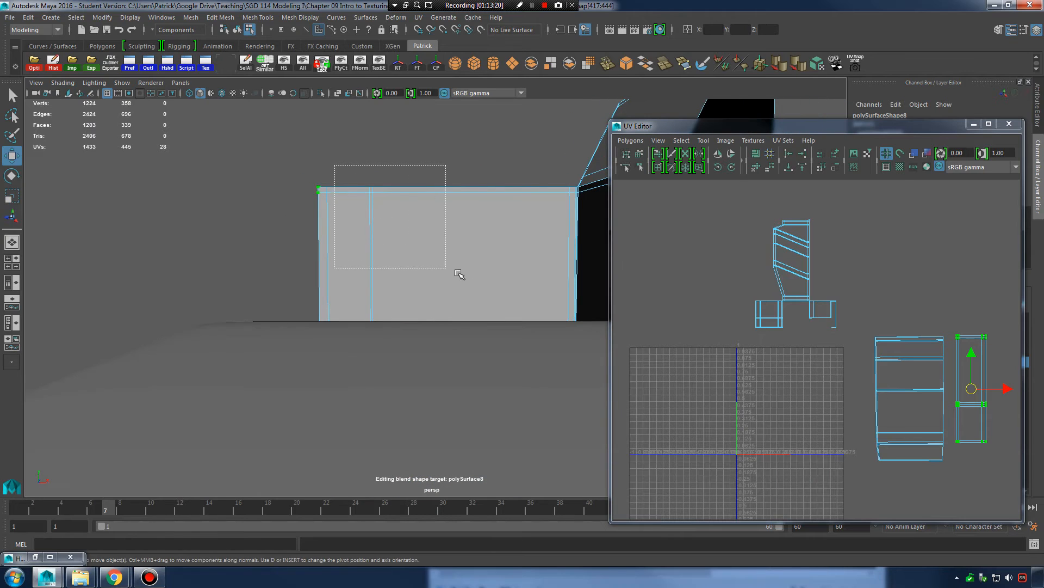
left_click_drag(460, 275, 544, 289)
left_click_drag(463, 240, 456, 266, "alt")
left_click_drag(589, 359, 591, 360)
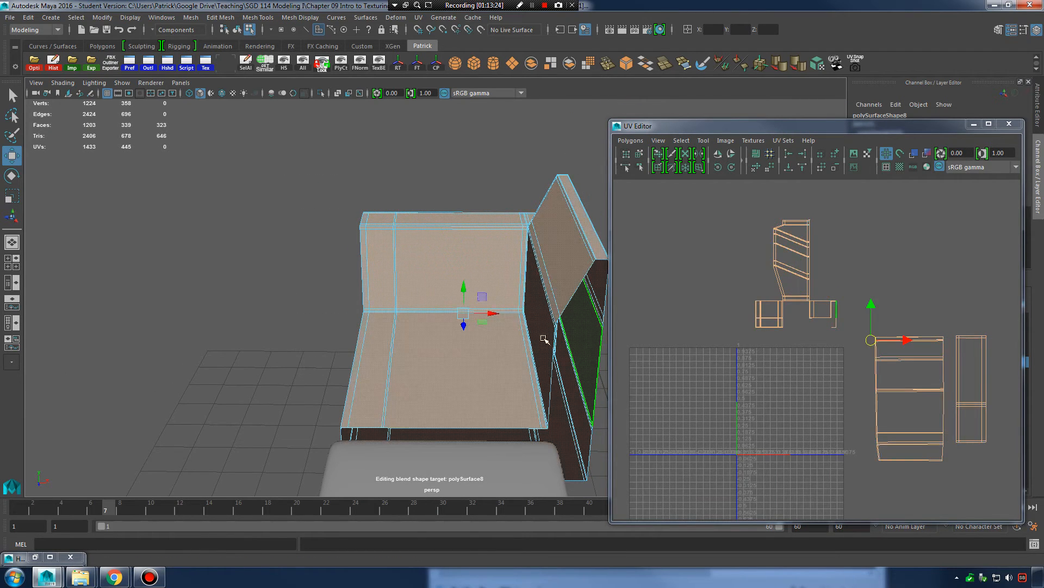
Remove the finished seat-and-backrest and armrest front shells from the face selection in the UV Editor.
left_click_drag(471, 318, 500, 314, "alt")
right_click(927, 343)
right_click_drag(927, 347, 926, 363)
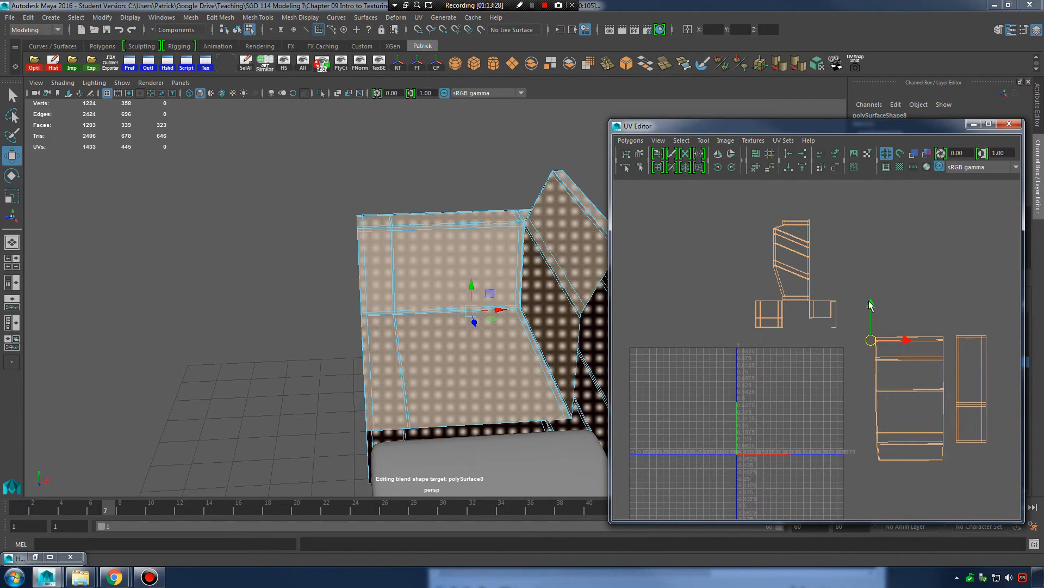
left_click_drag(531, 319, 435, 322, "alt")
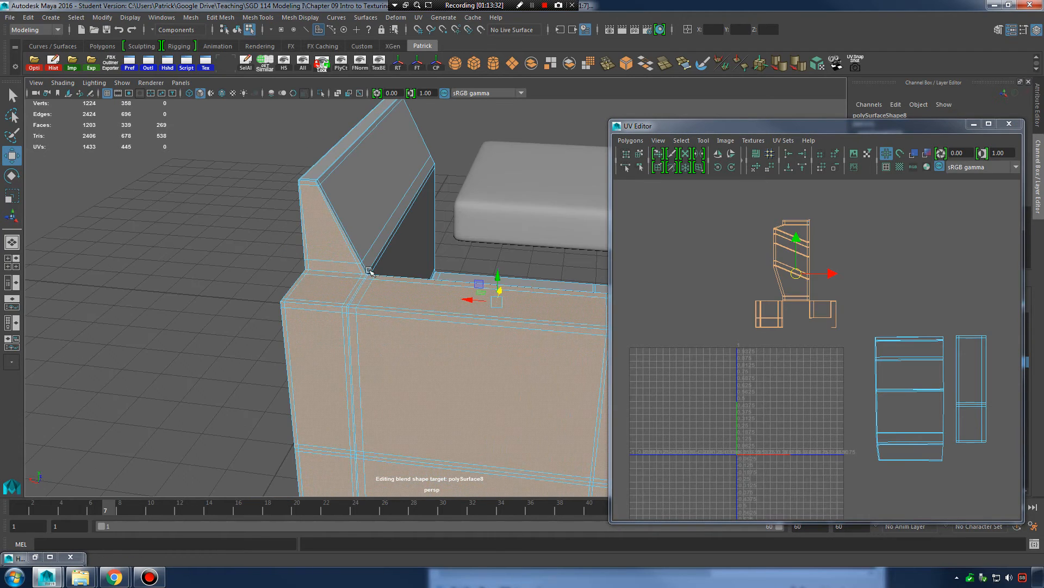
Remove the backrest's side and rear faces and the thin strip atop the armrest's rear from the selection.
left_click_drag(369, 270, 224, 119, "alt")
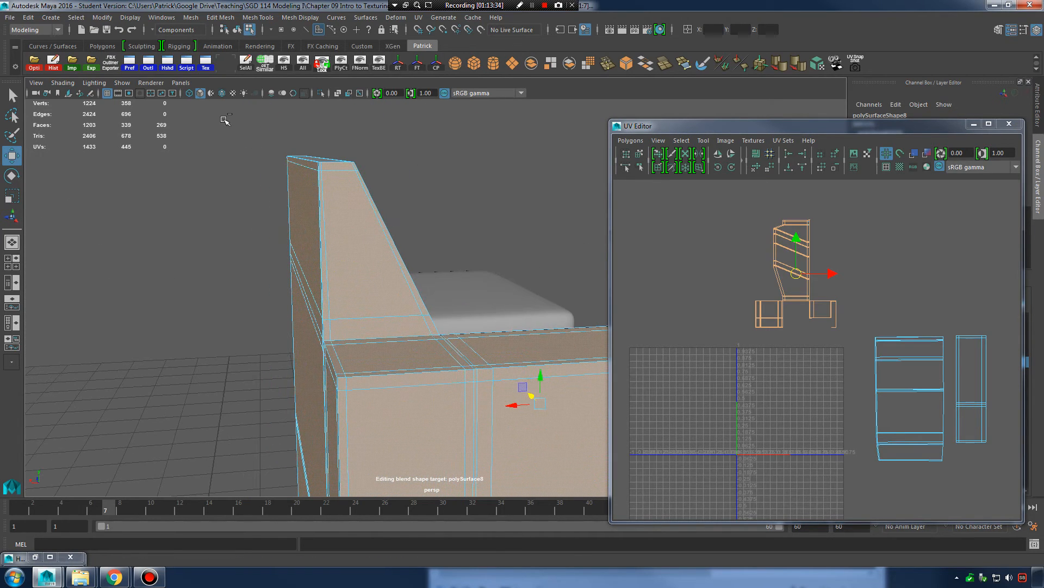
left_click_drag(468, 330, 468, 330, "ctrl")
left_click_drag(304, 318, 401, 268, "alt")
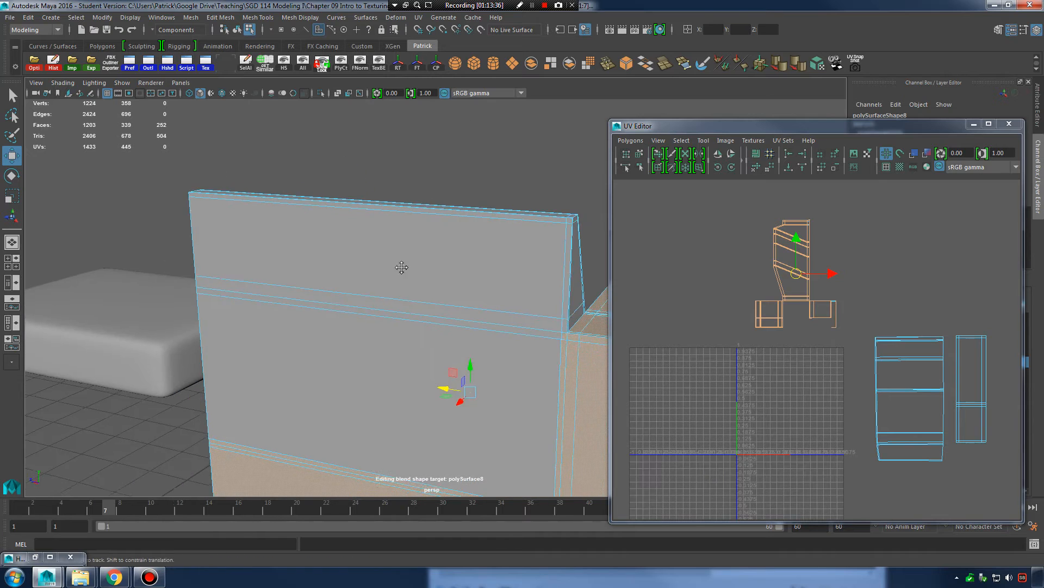
middle_click_drag(554, 370, 385, 281, "alt")
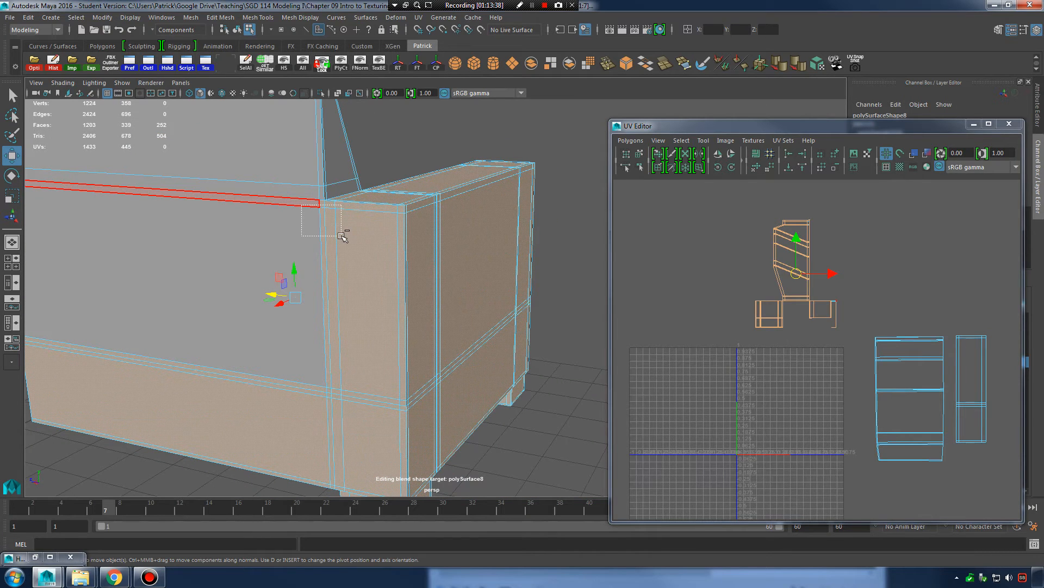
left_click_drag(330, 232, 330, 232, "ctrl")
Remove the upper rear faces at the armrest's back corner from the face selection.
mouse_move(266, 220)
left_mouse_down("alt")
mouse_move(428, 228)
mouse_move(454, 261)
mouse_move(380, 262)
mouse_move(522, 259)
mouse_move(420, 266)
left_mouse_up("alt")
key("4")
mouse_move(434, 349)
left_mouse_down("alt")
mouse_move(470, 249)
mouse_move(441, 243)
mouse_move(459, 329)
left_mouse_up("alt")
key("5")
right_click_drag(459, 329, 466, 346, "alt")
left_click_drag(486, 198, 442, 272, "alt")
key("q")
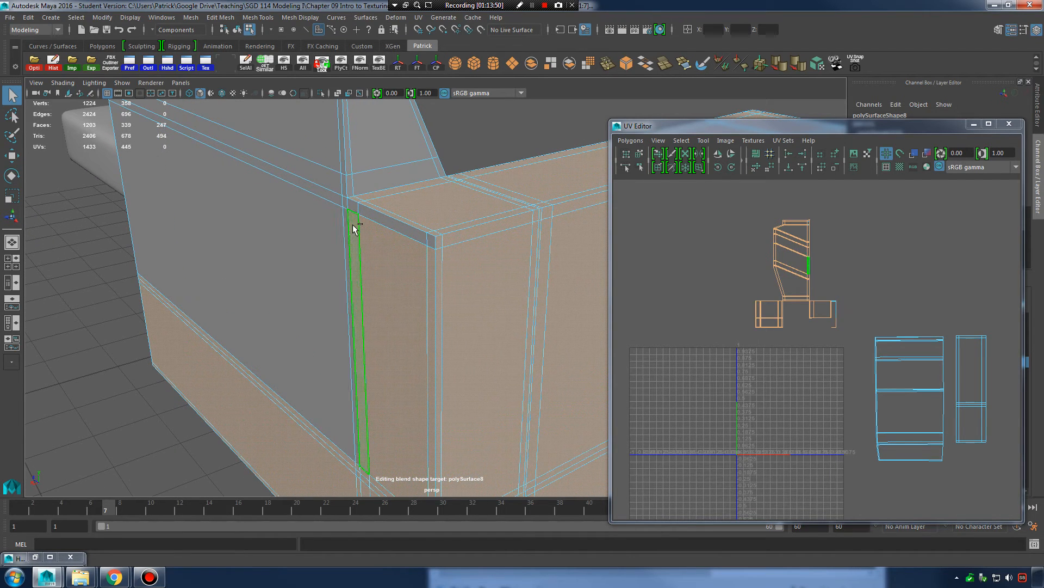
left_click(411, 260)
left_click_drag(450, 362, 428, 362, "alt")
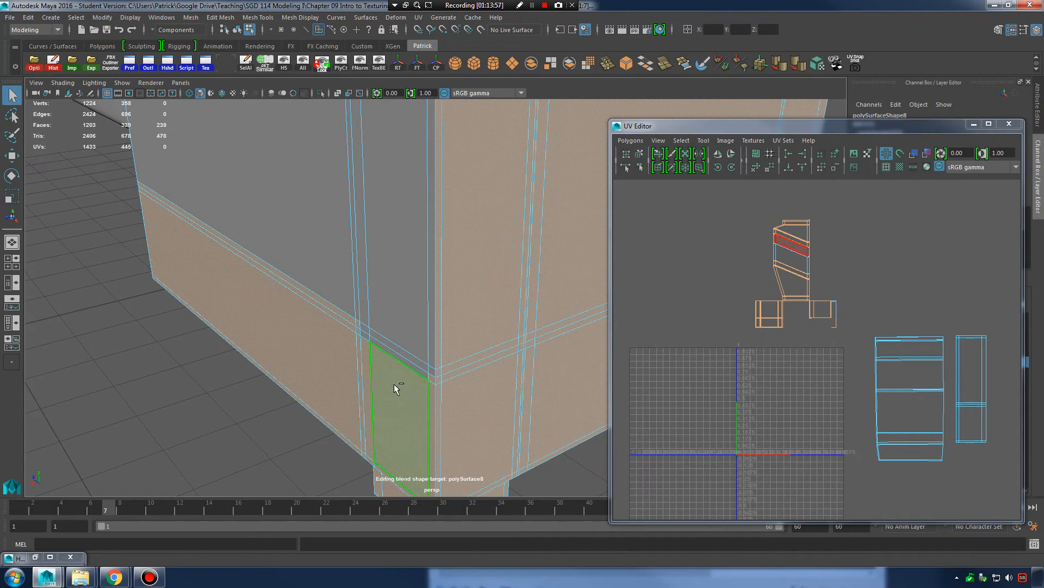
Remove the lower rear panel and the feet from the face selection, keeping the armrest's side faces.
left_click_drag(395, 388, 420, 294, "alt")
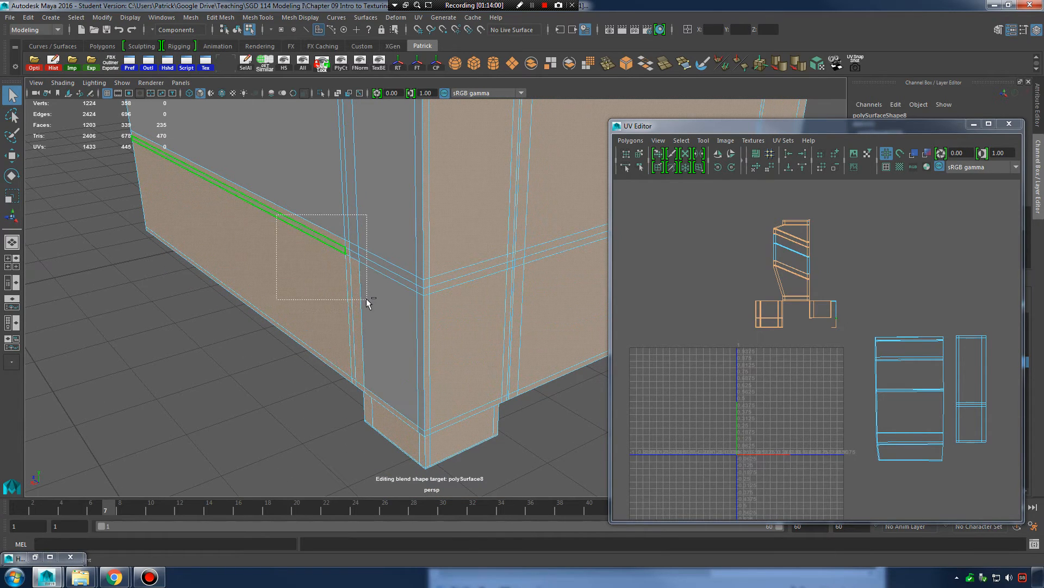
left_click_drag(277, 215, 366, 298, "ctrl")
key("4")
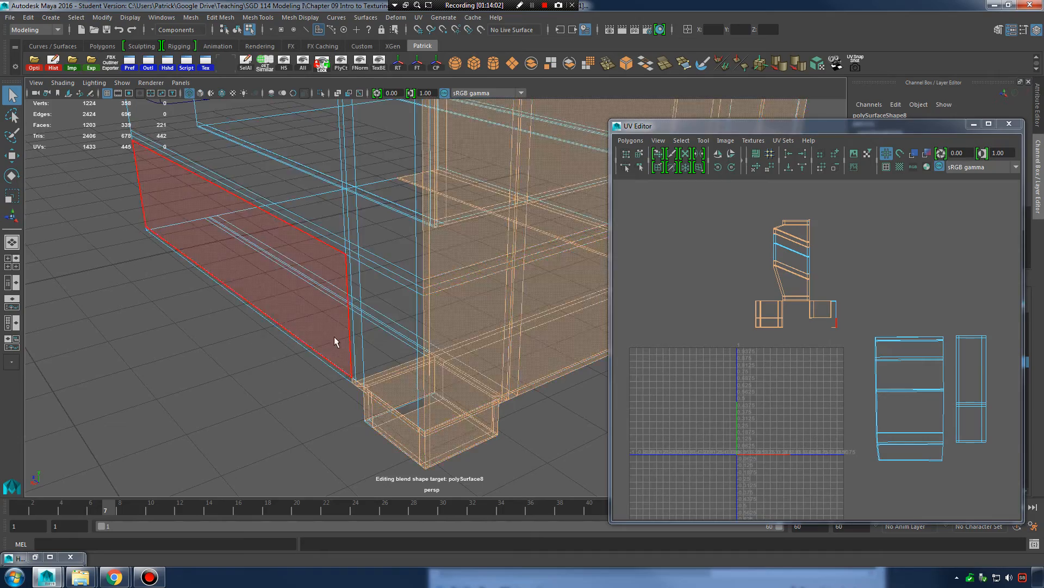
left_click_drag(334, 336, 367, 321, "alt")
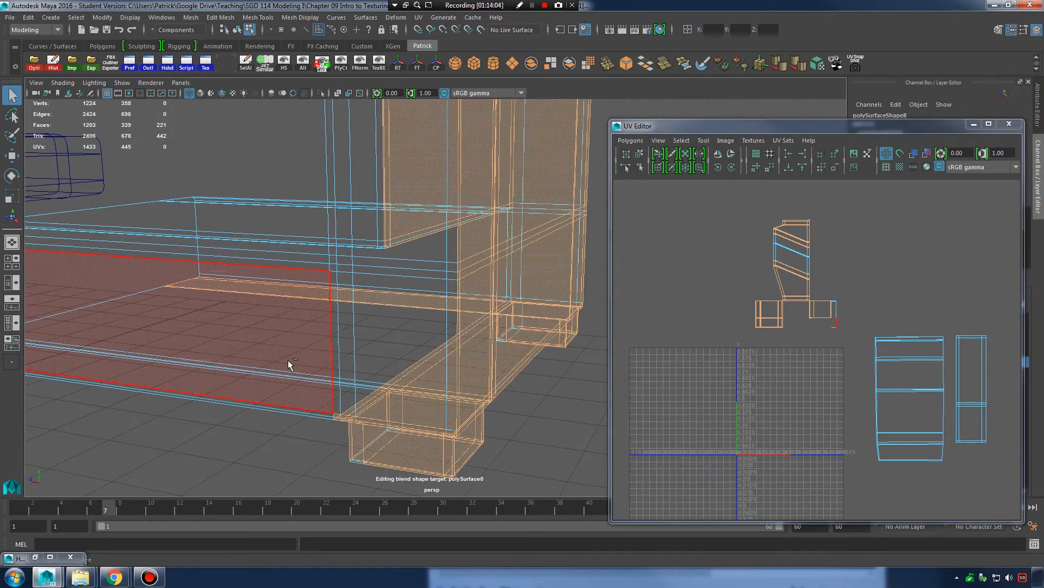
left_click_drag(288, 364, 523, 386, "alt")
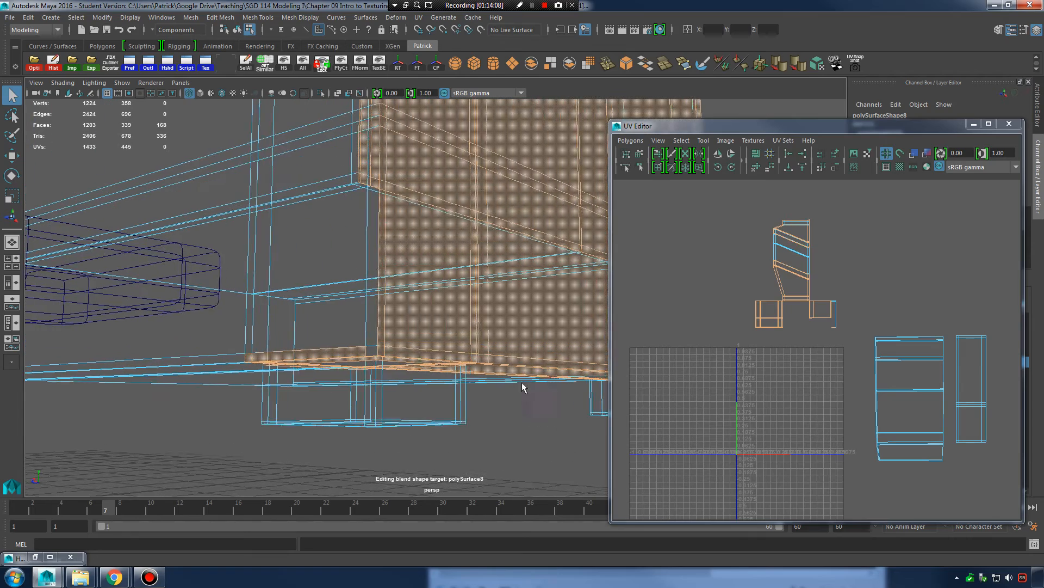
Remove the foot faces, the small underside faces beside them and the large bottom panel from the face selection.
left_click_drag(362, 430, 371, 430, "ctrl")
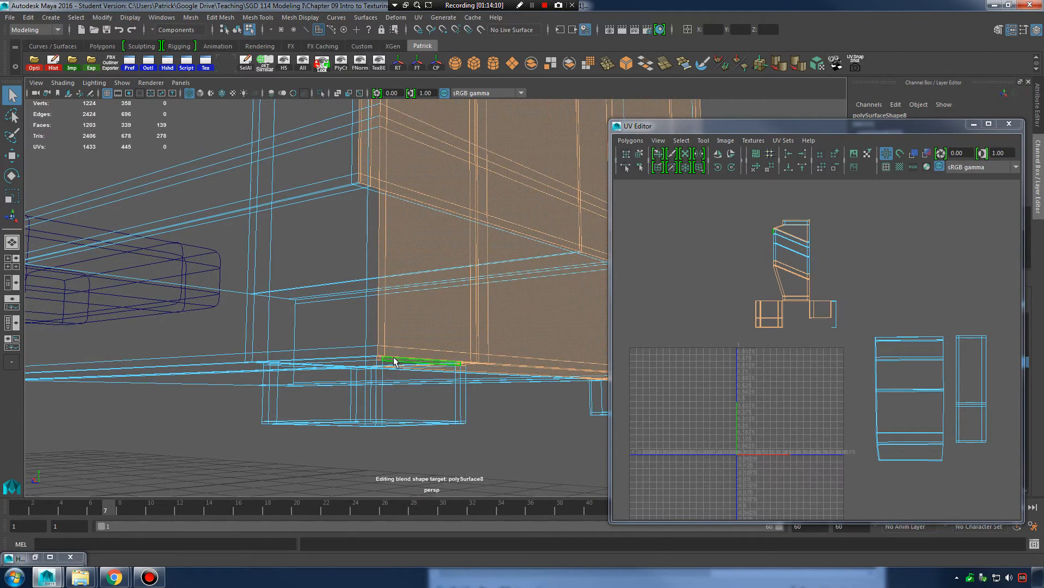
key("5")
mouse_move(408, 362)
left_mouse_down("alt")
mouse_move(407, 336)
mouse_move(368, 289)
mouse_move(466, 324)
mouse_move(225, 312)
left_mouse_up("alt")
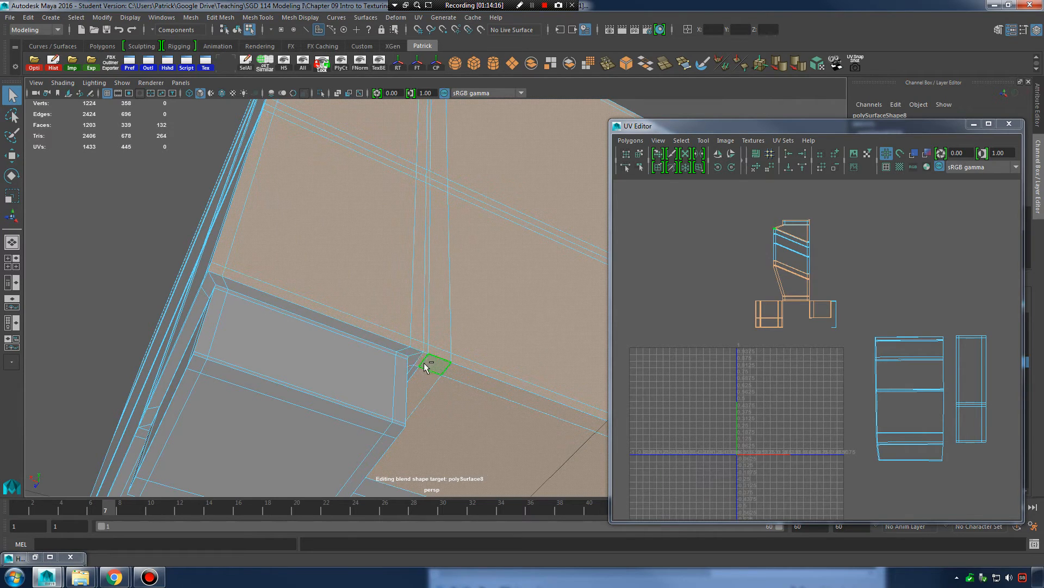
left_click_drag(472, 387, 443, 386, "alt")
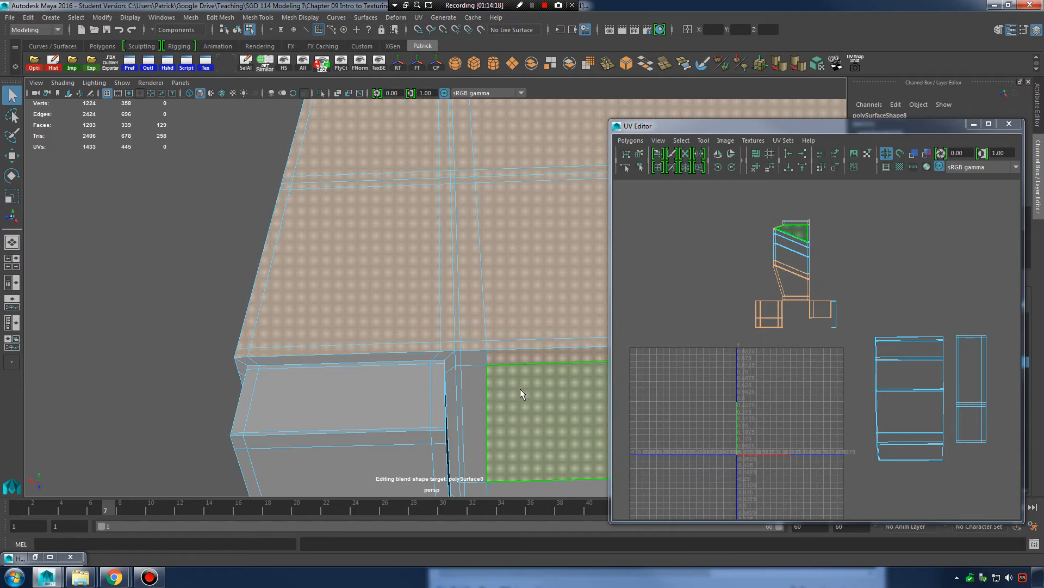
middle_click_drag(500, 375, 308, 331, "alt")
left_click(356, 319, "ctrl")
left_click(375, 307, "ctrl")
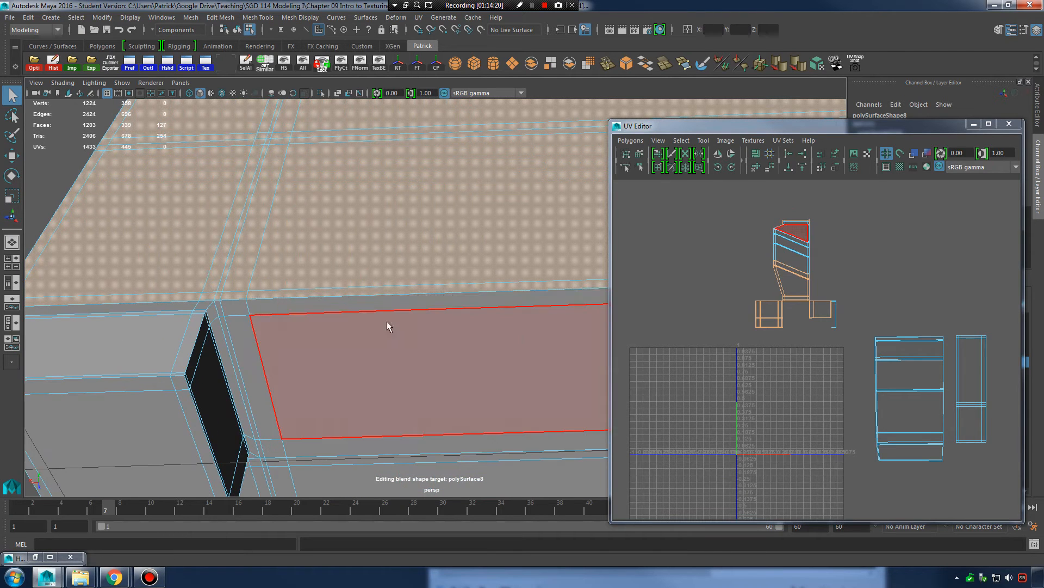
Remove the narrow underside faces around the armrest's other foot from the face selection.
scroll(387, 320, "down", 3)
middle_click_drag(381, 313, 132, 305, "alt")
middle_click_drag(431, 327, 331, 348, "alt")
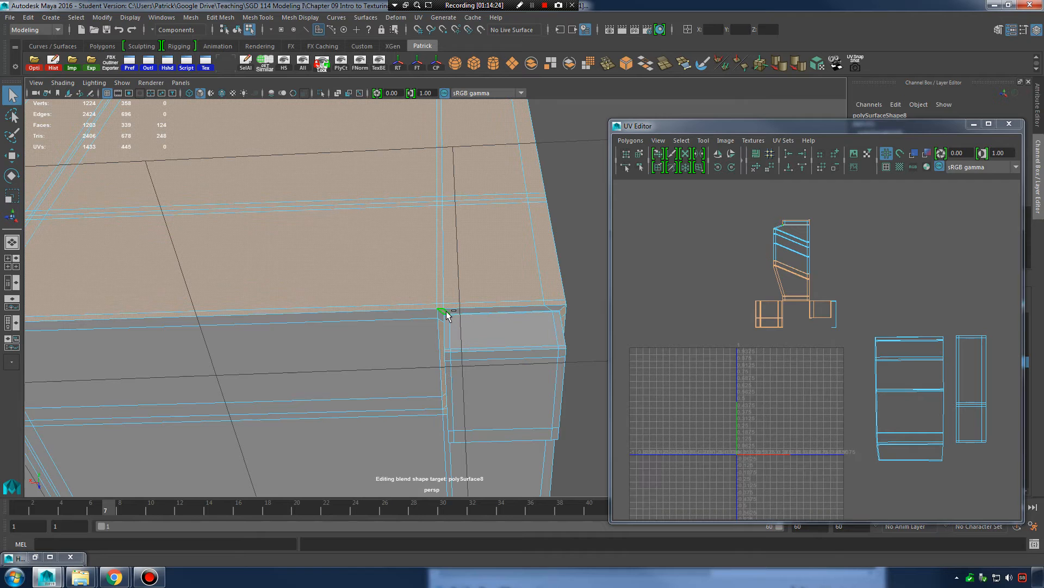
left_click(446, 314, "ctrl")
right_click_drag(437, 333, 520, 358, "alt")
left_click(445, 354, "ctrl")
left_click_drag(438, 375, 430, 283, "alt")
left_click(430, 198, "ctrl")
left_click_drag(430, 198, 474, 238, "alt")
left_click_drag(538, 249, 510, 354, "alt")
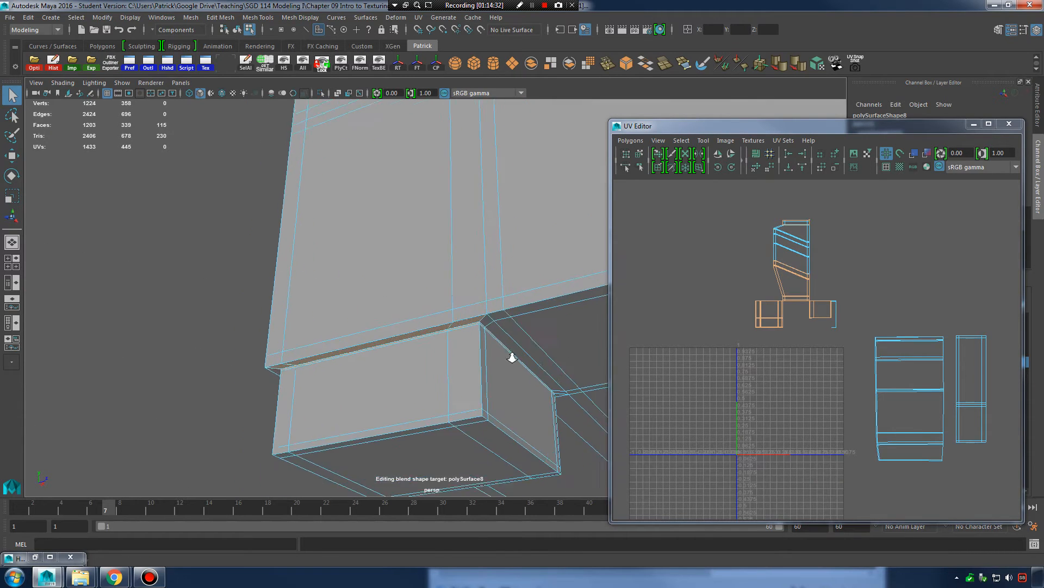
Remove the remaining thin underside strips along the edges of the feet, leaving only the armrest's faces selected.
right_click_drag(511, 353, 525, 354, "alt")
left_click_drag(525, 353, 513, 294, "alt")
left_click(502, 295, "ctrl")
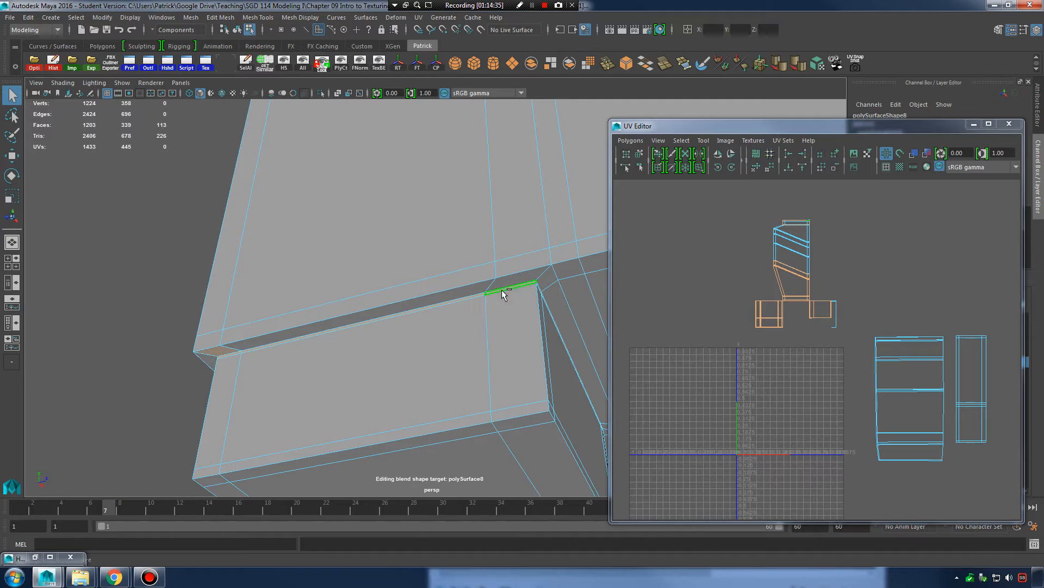
left_click(469, 301, "ctrl")
left_click_drag(469, 301, 482, 354, "alt")
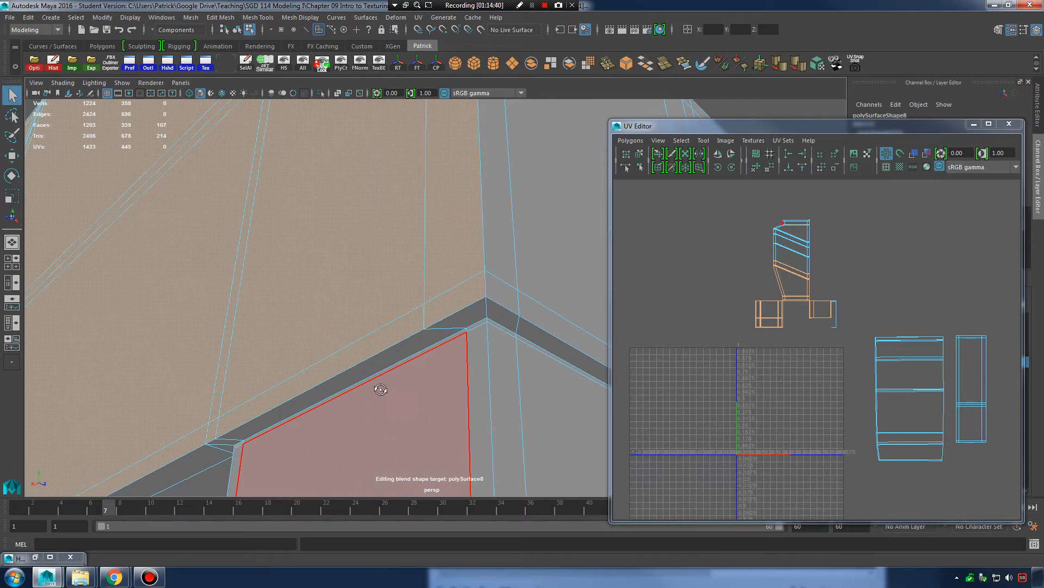
mouse_move(381, 390)
left_mouse_down("alt")
mouse_move(455, 382)
mouse_move(381, 350)
mouse_move(424, 376)
mouse_move(483, 376)
mouse_move(368, 373)
mouse_move(408, 395)
mouse_move(381, 406)
left_mouse_up("alt")
left_click(396, 311, "ctrl")
left_click(319, 374, "ctrl")
key("4")
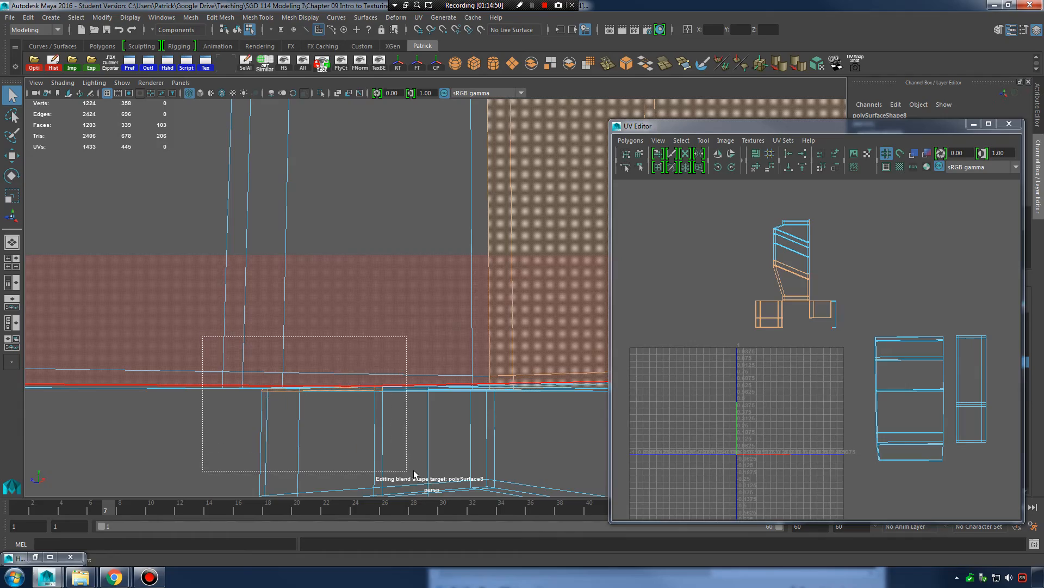
left_click_drag(413, 474, 415, 474, "ctrl")
Apply a camera-based UV projection to the selected armrest faces from a view above the couch.
scroll(435, 359, "down", 5)
mouse_move(439, 350)
left_mouse_down("alt")
mouse_move(499, 407)
mouse_move(504, 385)
mouse_move(525, 382)
mouse_move(420, 366)
mouse_move(485, 354)
mouse_move(396, 316)
mouse_move(473, 305)
mouse_move(380, 345)
mouse_move(506, 373)
mouse_move(478, 328)
mouse_move(452, 324)
mouse_move(517, 343)
mouse_move(494, 378)
mouse_move(501, 412)
mouse_move(488, 373)
mouse_move(457, 345)
mouse_move(577, 331)
mouse_move(473, 261)
mouse_move(498, 343)
mouse_move(492, 401)
mouse_move(491, 383)
left_mouse_up("alt")
key("5")
middle_click_drag(492, 382, 484, 350, "alt")
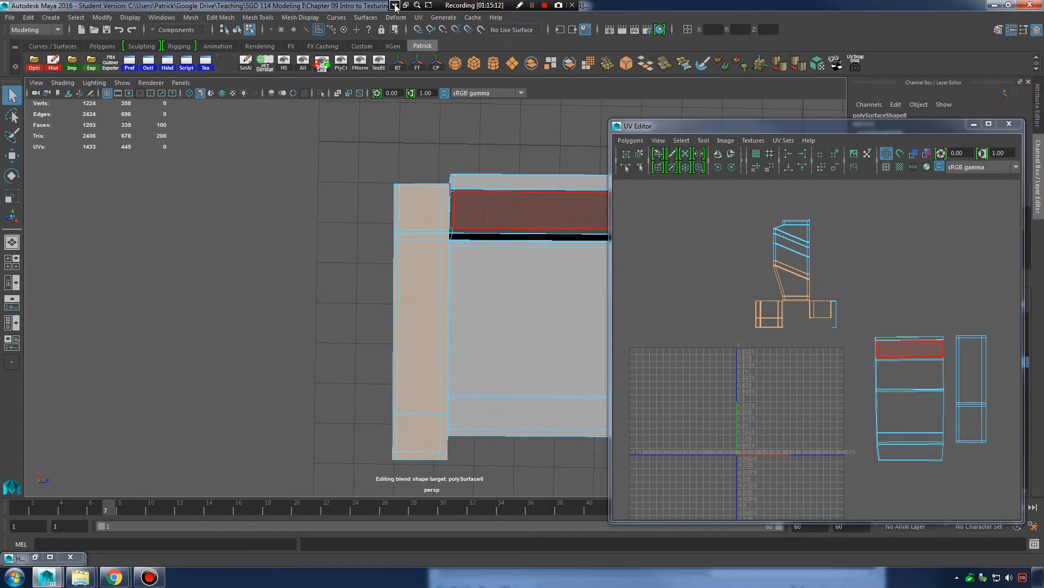
left_click(416, 17)
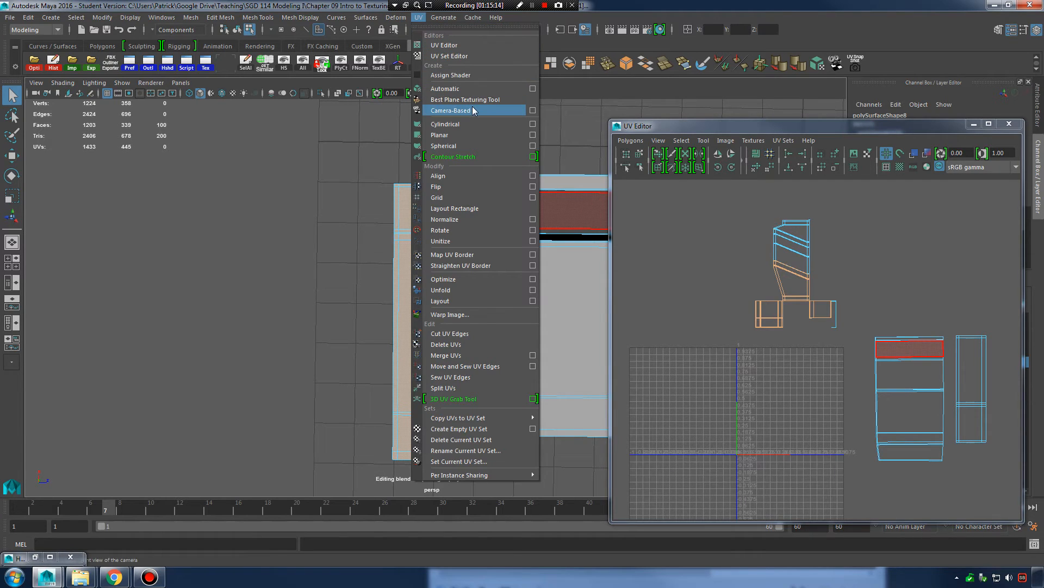
left_click(451, 110)
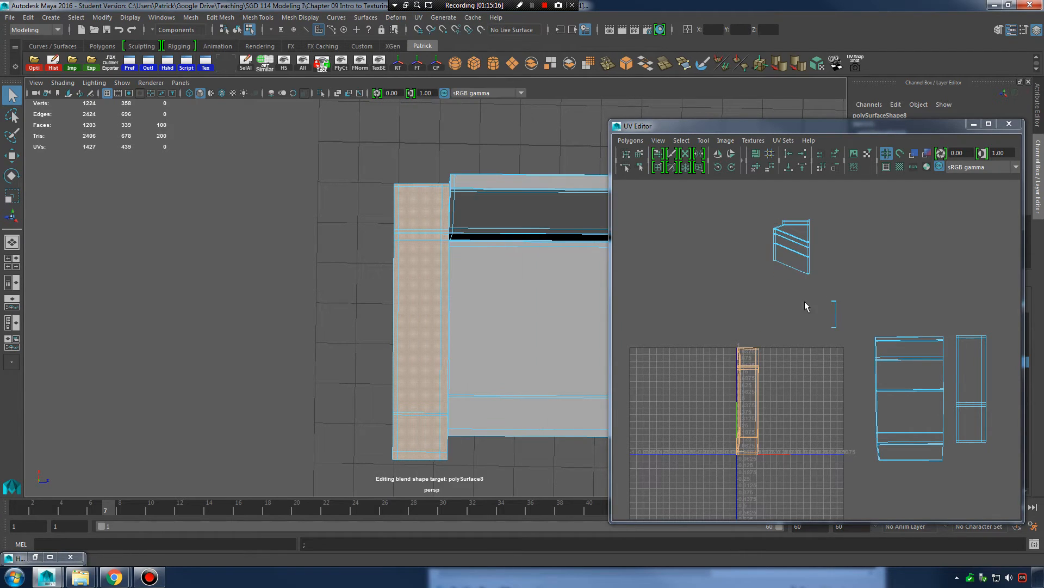
scroll(754, 416, "up", 6)
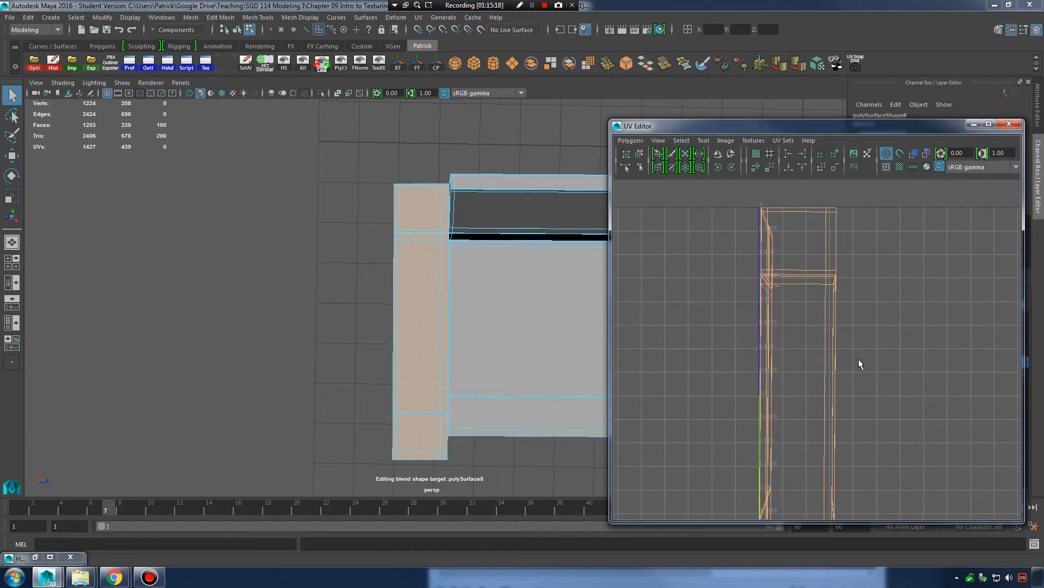
Display the checker texture on the couch and unfold the projected armrest shell.
key("6")
left_click_drag(552, 361, 436, 345, "alt")
left_click(549, 248)
left_click(631, 140)
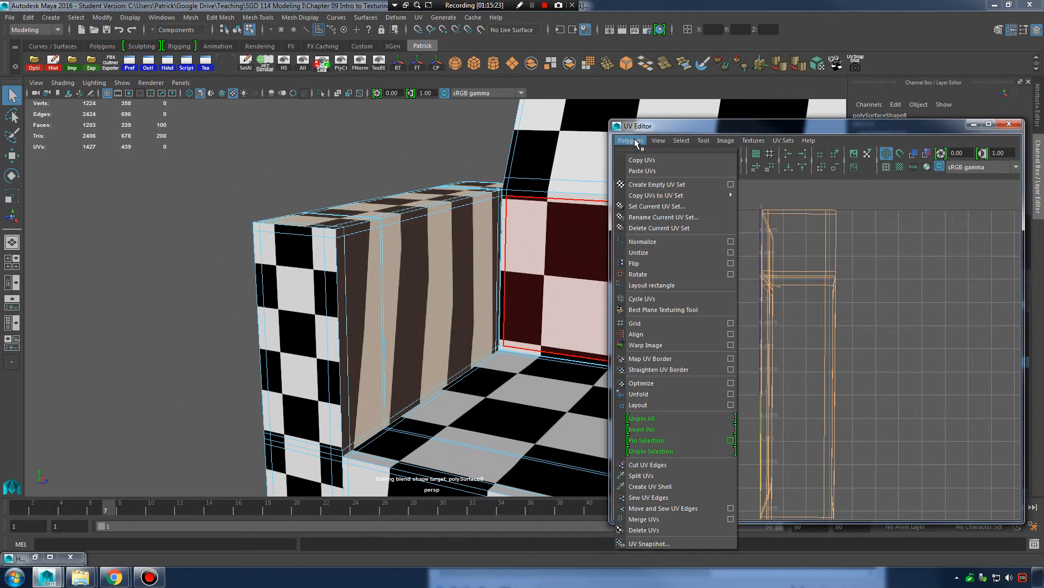
left_click(668, 397)
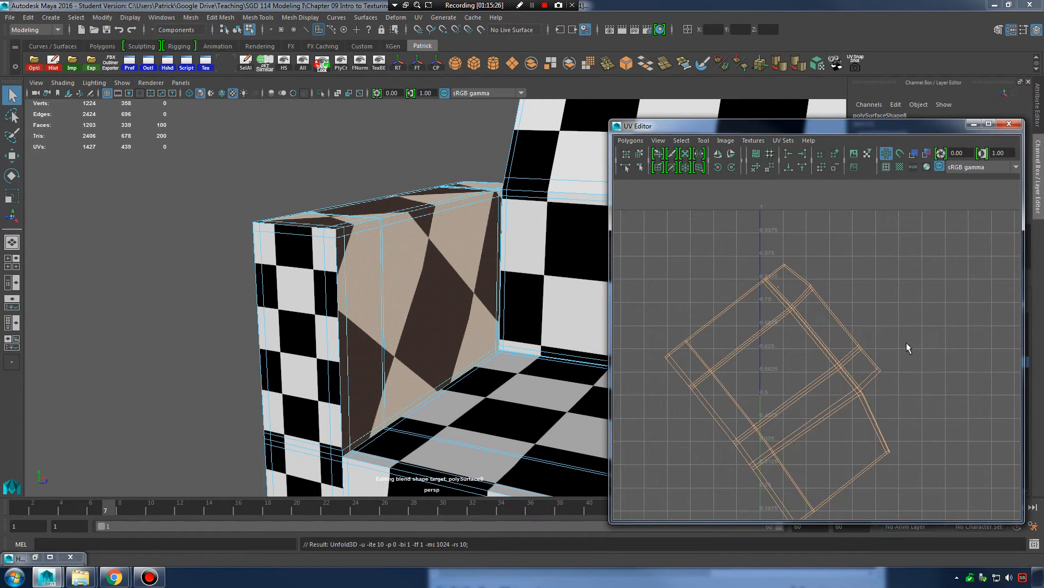
scroll(701, 342, "down", 3)
key("f")
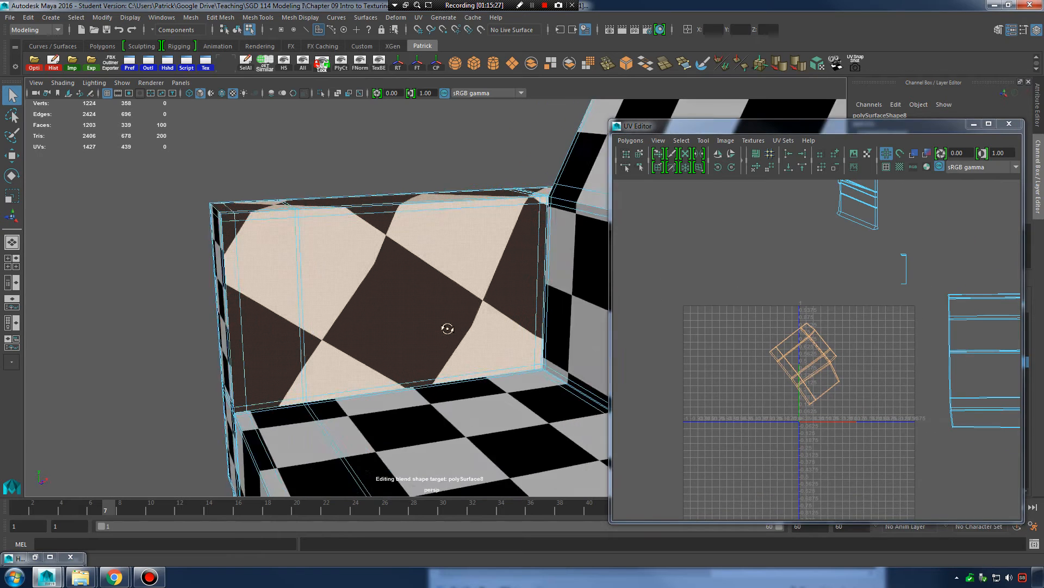
Select all UVs of the unfolded armrest shell and rotate it upright.
right_click_drag(792, 338, 829, 334)
left_click_drag(743, 309, 848, 427)
key("e")
left_click_drag(823, 341, 840, 356)
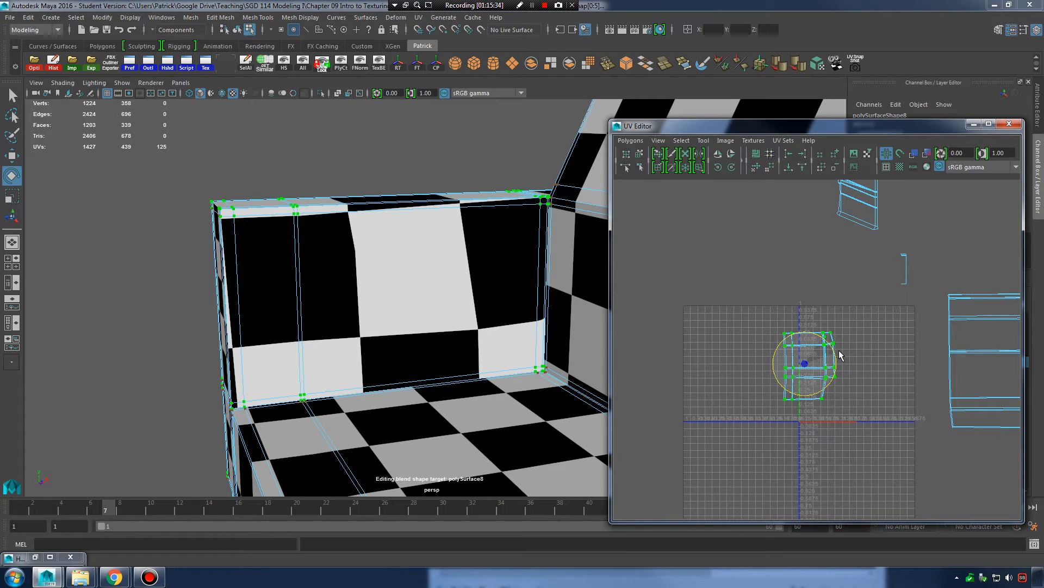
Unfold the armrest shell two more times and check the checker pattern on its inner and outer sides.
left_click_drag(387, 252, 478, 333, "alt")
left_click(636, 141)
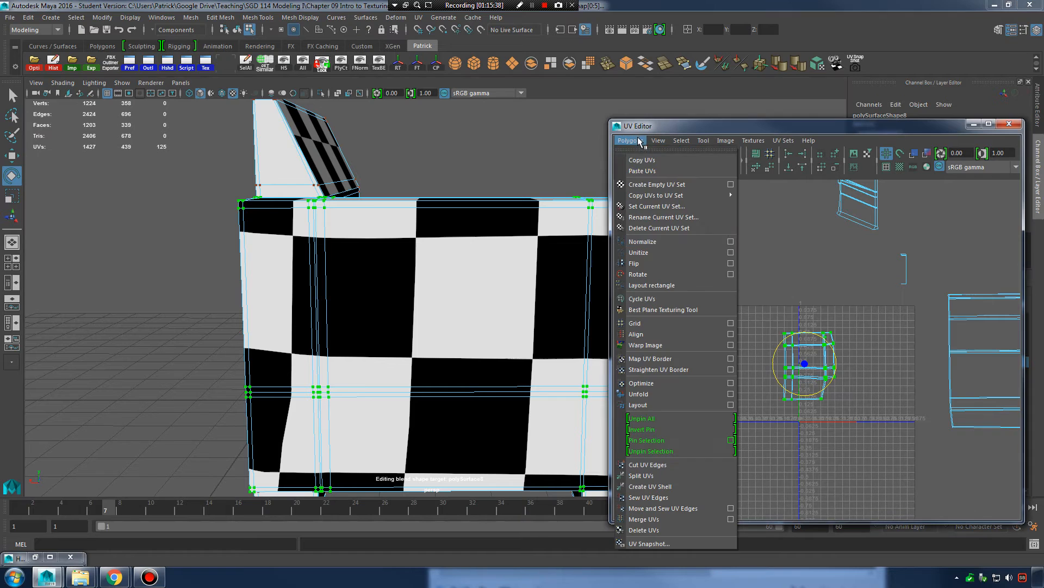
left_click(693, 393)
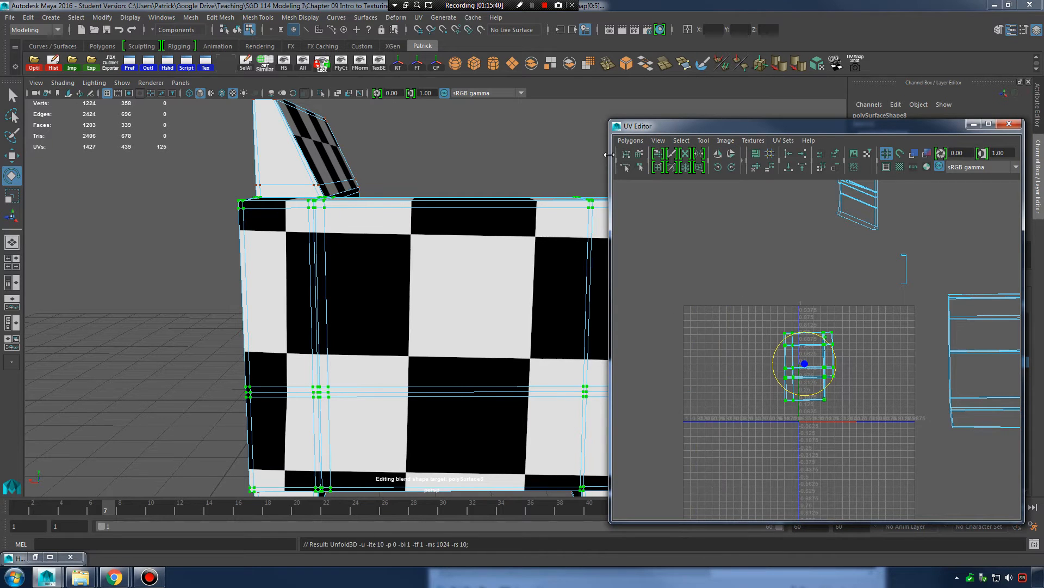
left_click(630, 141)
left_click(646, 394)
left_click_drag(544, 327, 393, 303, "alt")
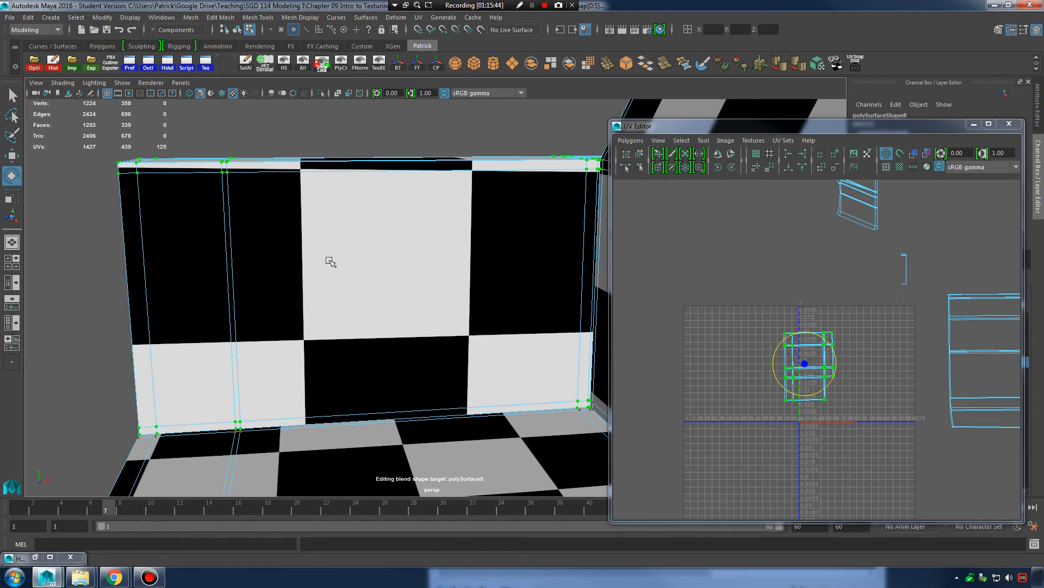
scroll(961, 351, "up", 10)
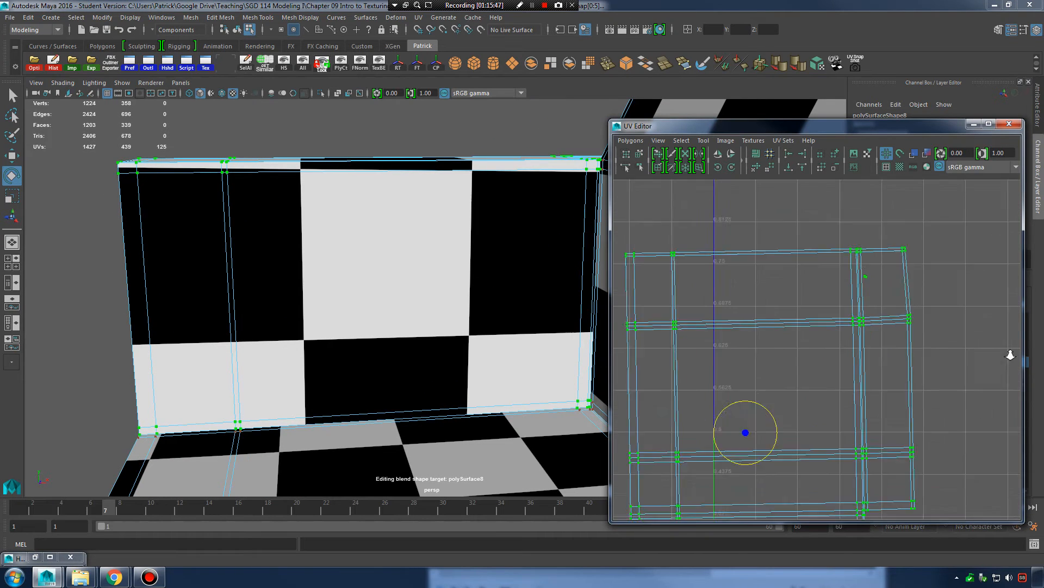
scroll(751, 303, "down", 5)
left_click_drag(544, 310, 418, 309, "alt")
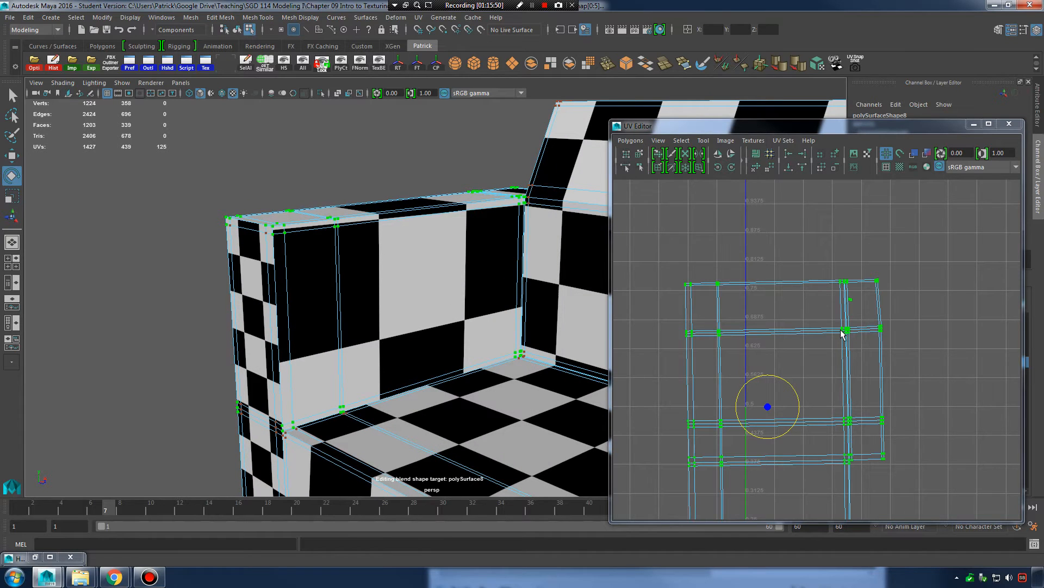
Select the armrest shell's faces and move them out of the UV grid onto the seat-and-backrest shell.
right_click_drag(841, 330, 747, 363)
left_click(819, 341)
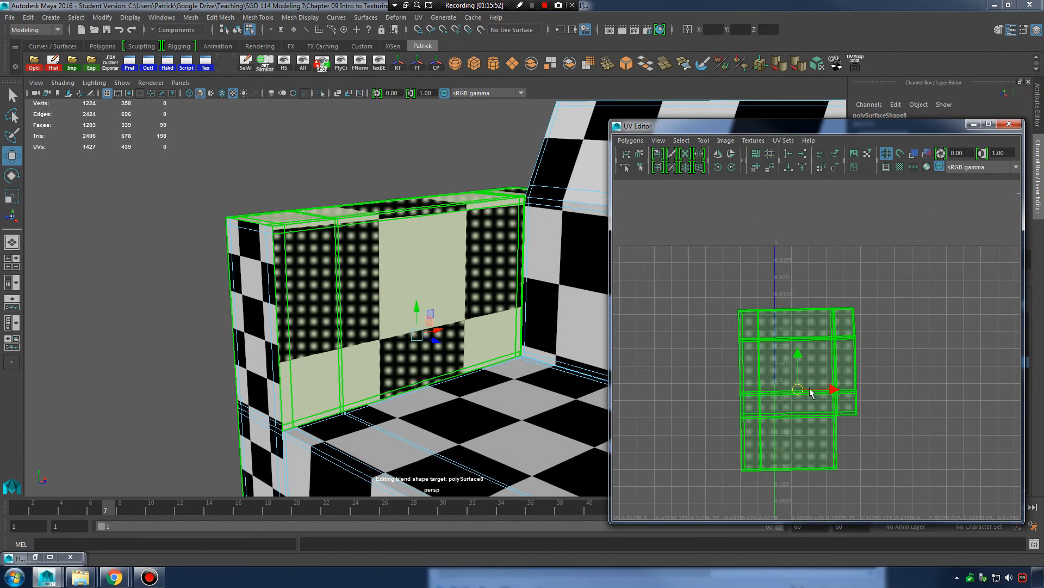
left_click_drag(809, 389, 967, 396)
middle_click_drag(967, 395, 707, 364, "alt")
scroll(712, 365, "down", 2)
left_click_drag(755, 373, 785, 382)
scroll(789, 375, "down", 4)
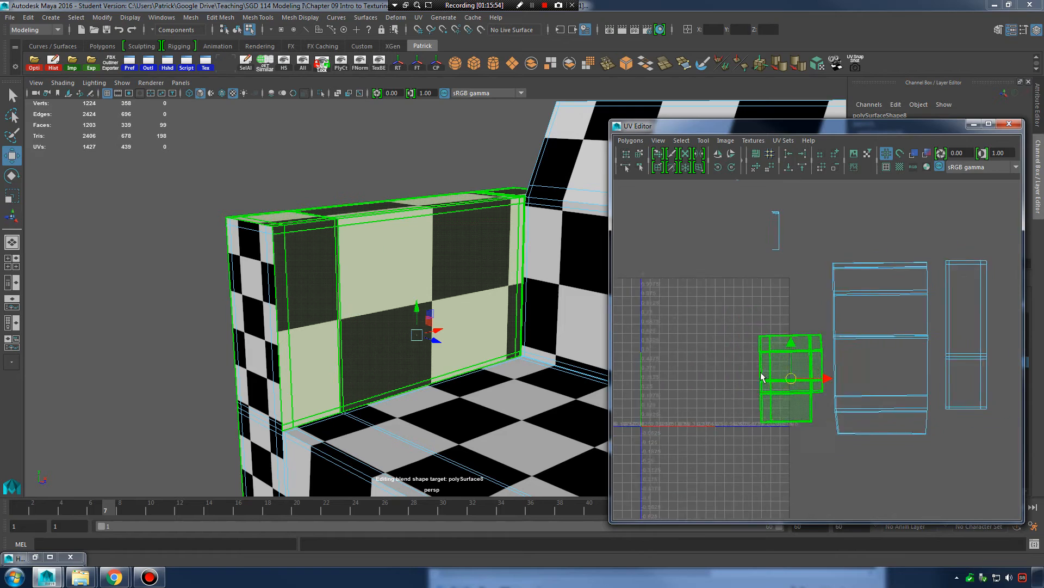
middle_click_drag(791, 366, 742, 373, "alt")
scroll(742, 373, "down", 3)
left_click_drag(748, 374, 843, 345)
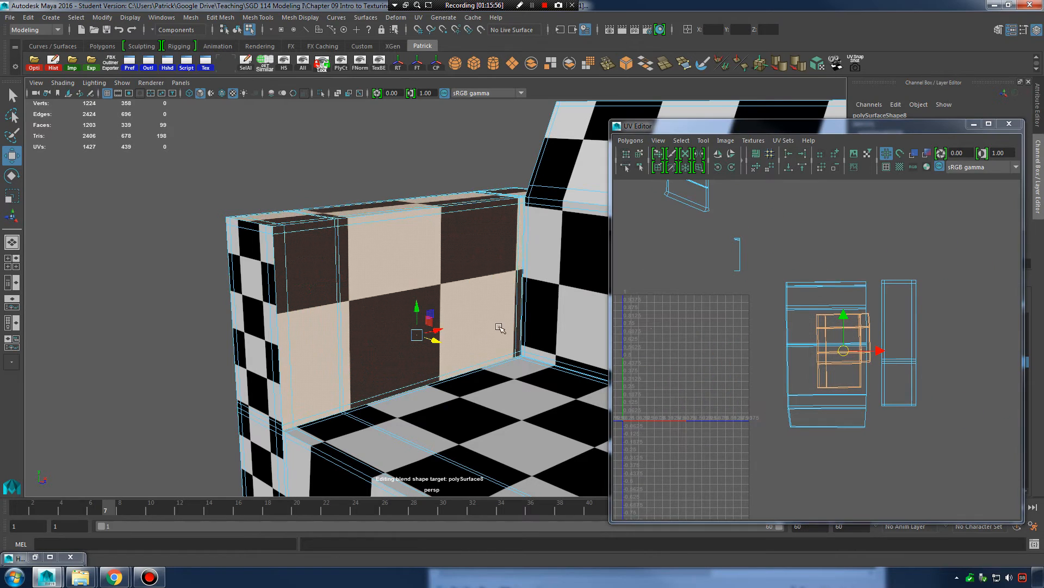
Compare the armrest's checkers with the seat's and place its shell on the far side of the armrest front shell.
middle_click_drag(498, 326, 441, 325, "alt")
left_click_drag(846, 358, 824, 357)
middle_click_drag(427, 378, 429, 321, "alt")
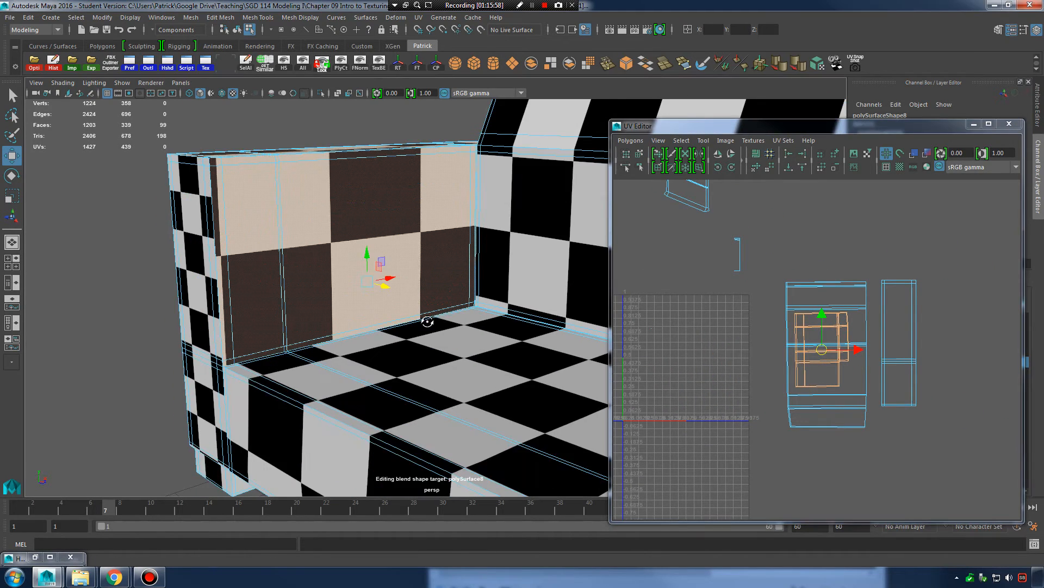
left_click_drag(429, 321, 425, 331, "alt")
left_click_drag(416, 282, 333, 211, "alt")
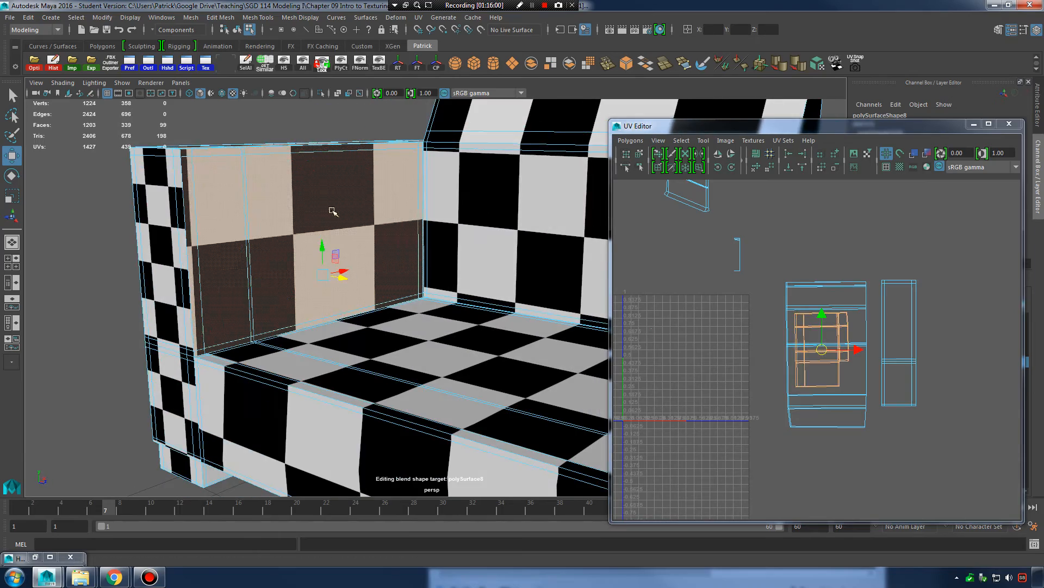
left_click_drag(366, 254, 409, 316, "alt")
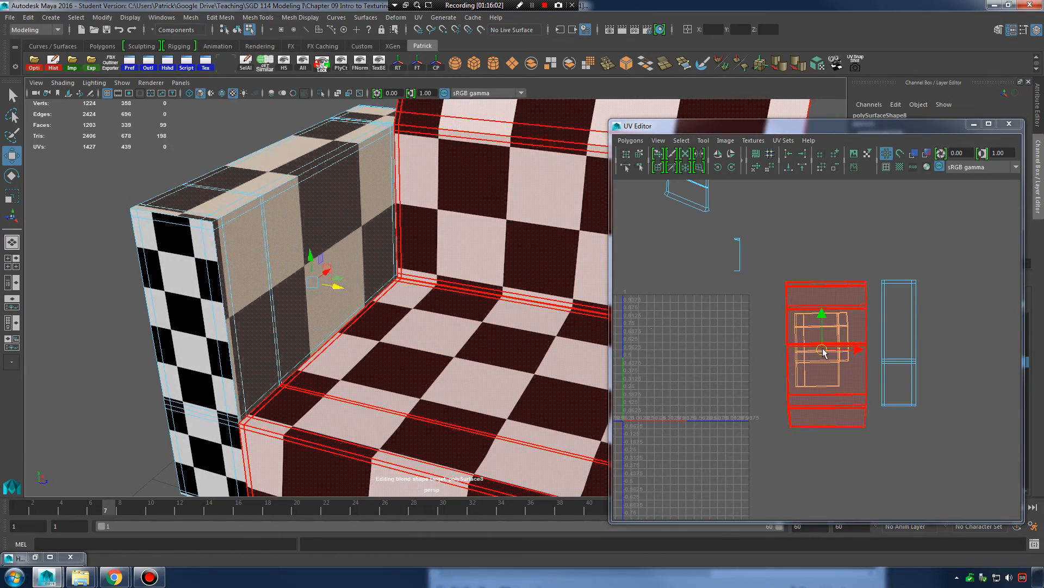
left_click_drag(823, 353, 973, 337)
Inspect the checkers around the armrest and nudge its shell closer to the armrest front shell.
left_click_drag(543, 315, 362, 250, "alt")
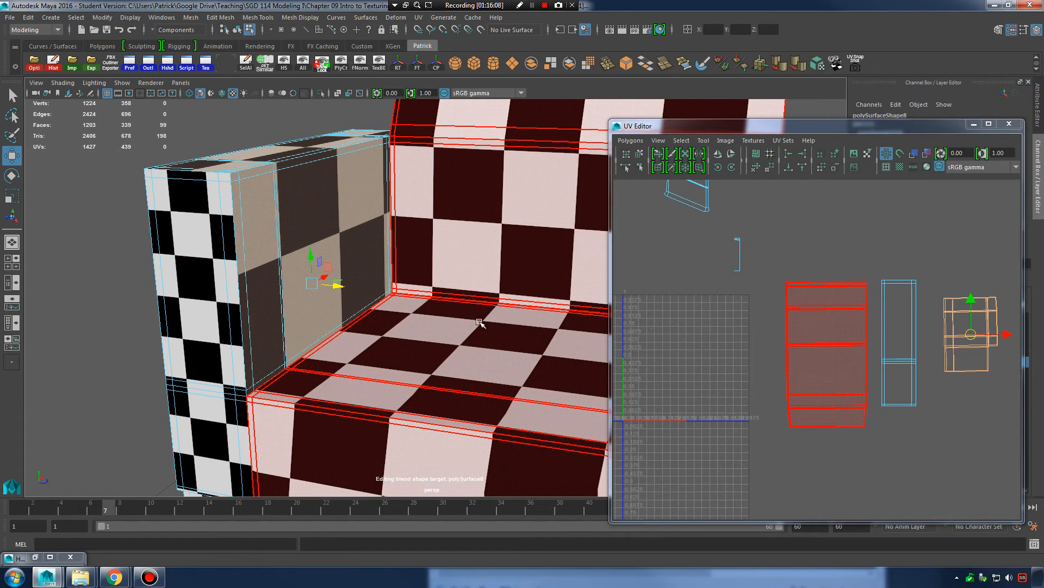
left_click_drag(377, 233, 347, 216, "alt")
middle_click_drag(347, 216, 390, 264, "alt")
left_click_drag(390, 263, 479, 278, "alt")
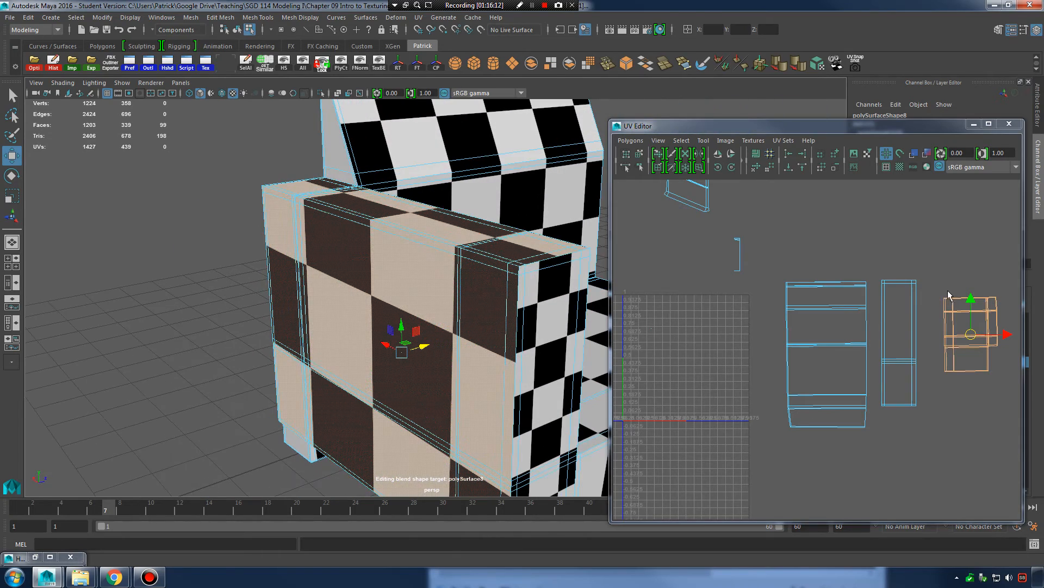
mouse_move(973, 339)
left_mouse_down()
mouse_move(955, 338)
mouse_move(958, 329)
left_mouse_up()
right_click_drag(834, 265, 710, 267, "alt")
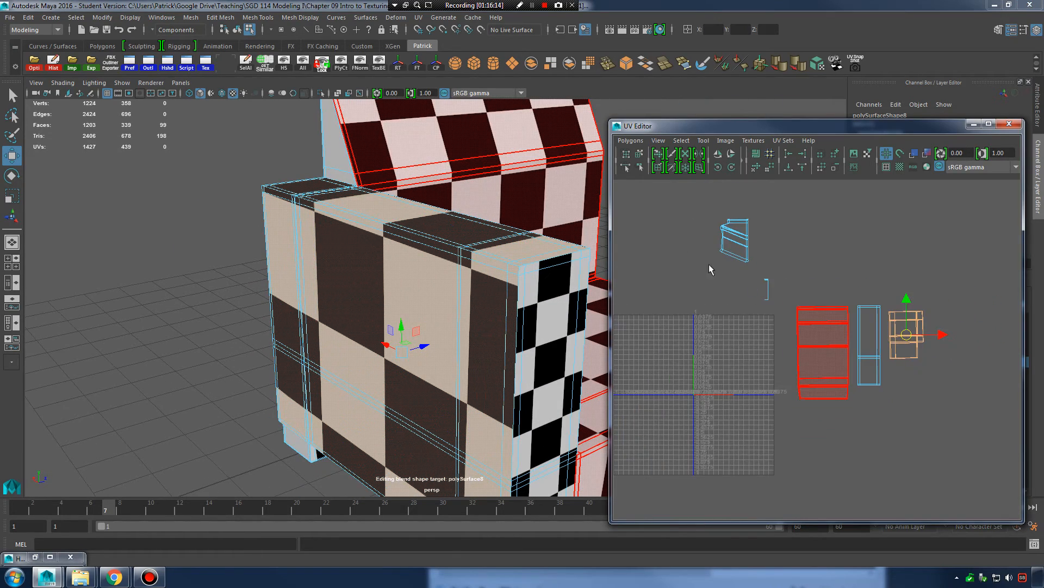
middle_click_drag(758, 268, 769, 301, "alt")
left_click_drag(479, 242, 481, 307, "alt")
Clear the selection, reselect the couch and select the faces of the remaining shell above the UV grid.
right_click_drag(429, 238, 479, 221)
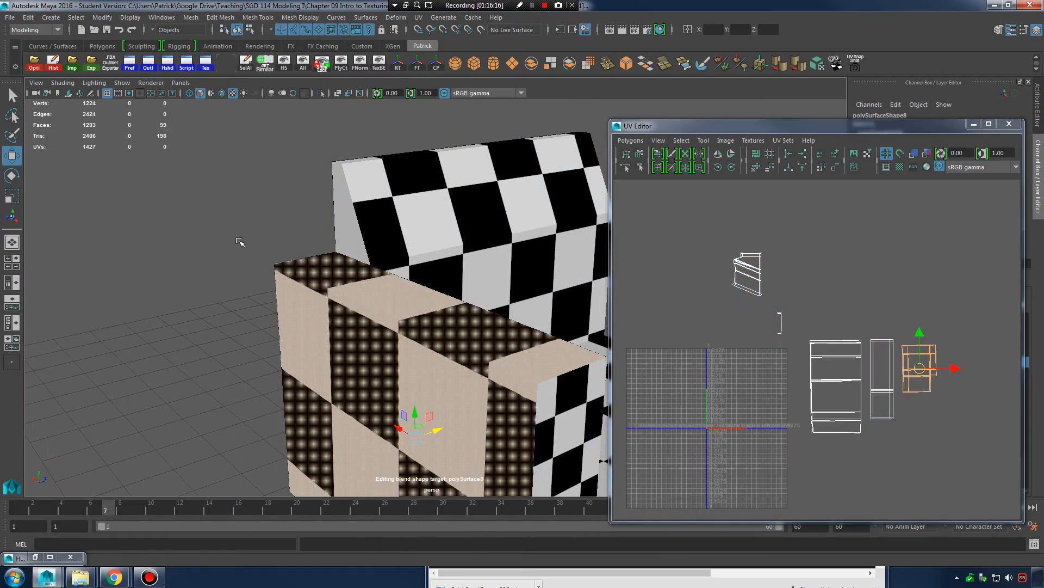
left_click(240, 242)
left_click_drag(356, 283, 469, 256, "alt")
left_click(446, 314)
left_click_drag(446, 315, 469, 288, "alt")
left_click_drag(503, 326, 472, 304, "alt")
right_click_drag(724, 263, 724, 293)
left_click_drag(713, 254, 763, 302)
Switch to face selection on the couch and select the faces along its back, including the strip at the rear corner.
mouse_move(501, 294)
left_mouse_down("alt")
mouse_move(416, 302)
mouse_move(420, 291)
mouse_move(466, 302)
mouse_move(458, 303)
left_mouse_up("alt")
key("4")
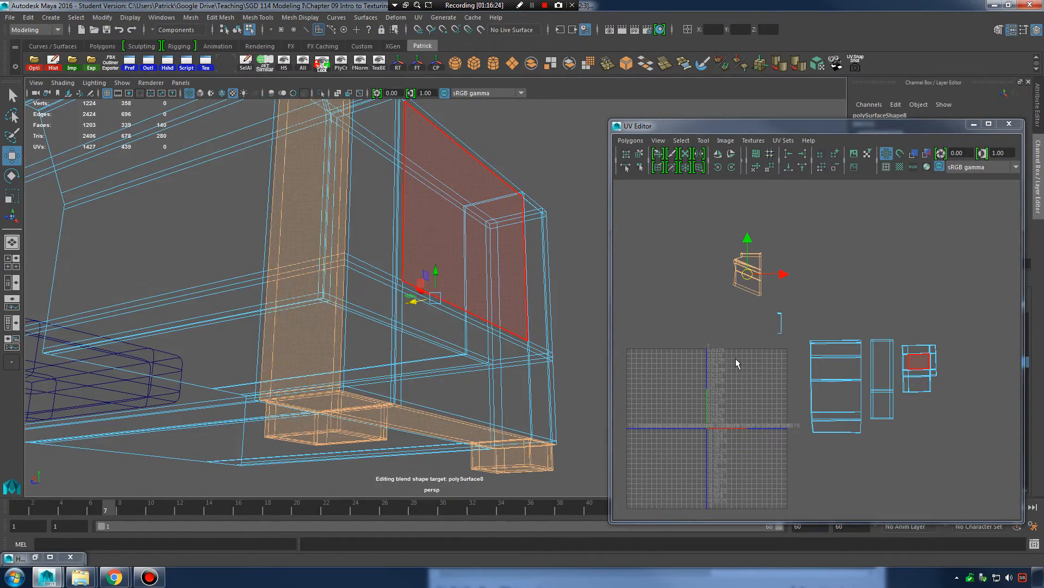
mouse_move(551, 316)
left_mouse_down("alt")
mouse_move(499, 350)
mouse_move(473, 321)
mouse_move(360, 295)
mouse_move(363, 304)
left_mouse_up("alt")
key("5")
right_click_drag(381, 222, 381, 251)
left_click_drag(383, 252, 388, 243, "alt")
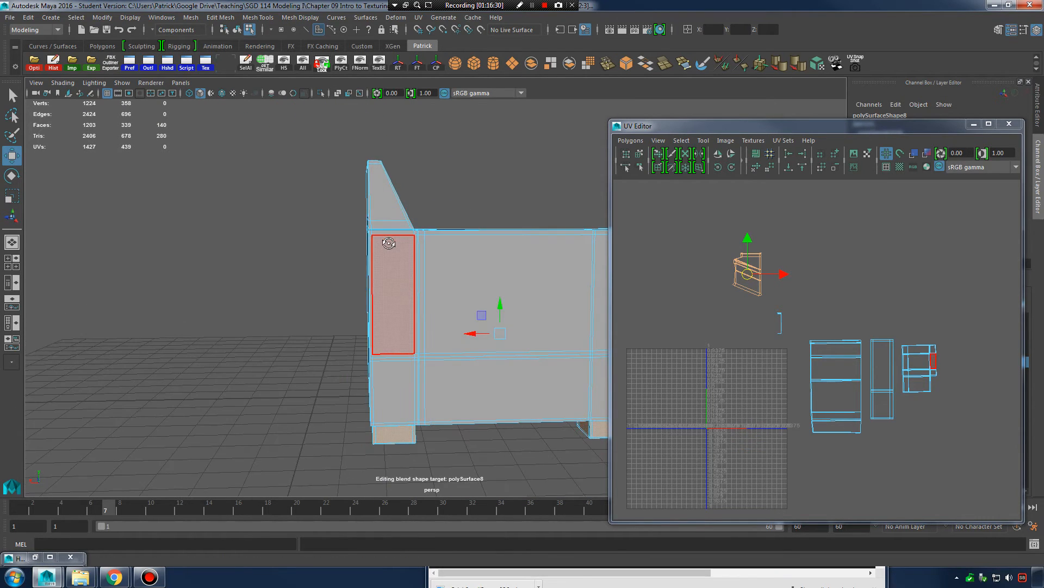
middle_click_drag(267, 152, 326, 154, "alt")
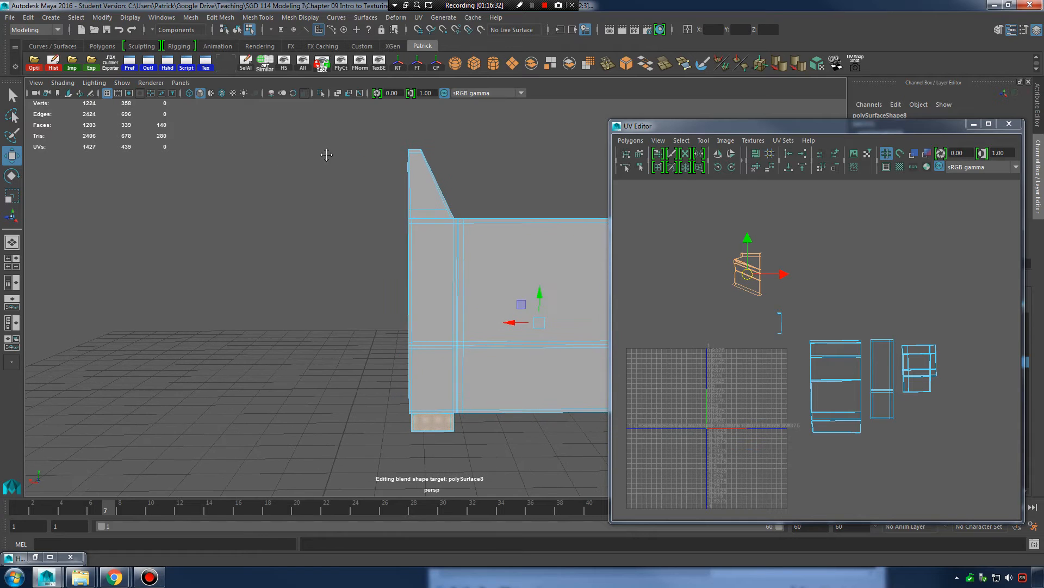
left_click_drag(327, 154, 340, 157, "alt")
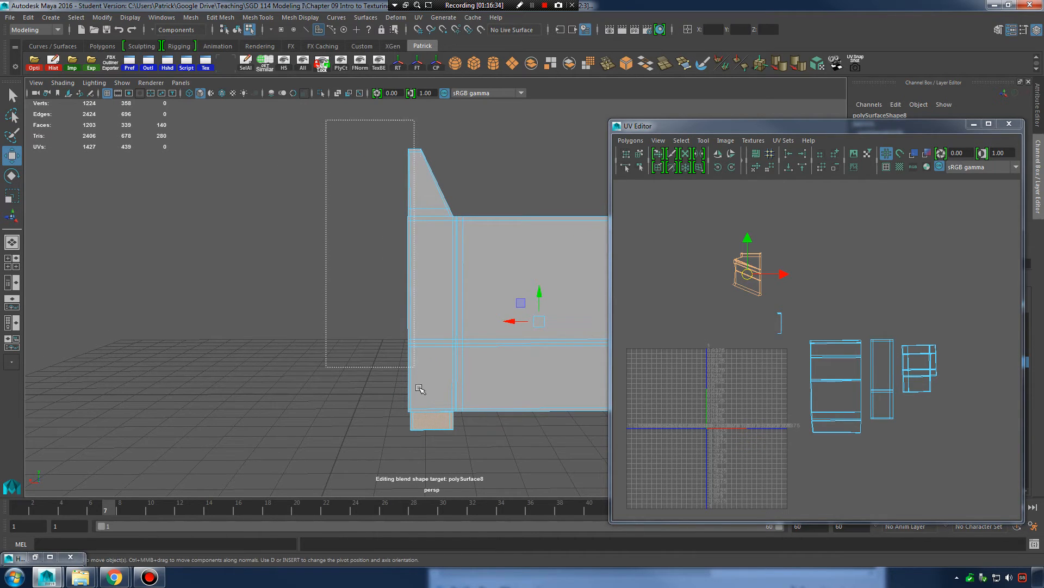
left_click_drag(400, 369, 432, 378, "alt")
Deselect the faces that belong to the finished UV shells, working from the UV layout.
scroll(921, 384, "up", 4)
middle_click_drag(924, 384, 782, 361, "alt")
right_click(781, 327)
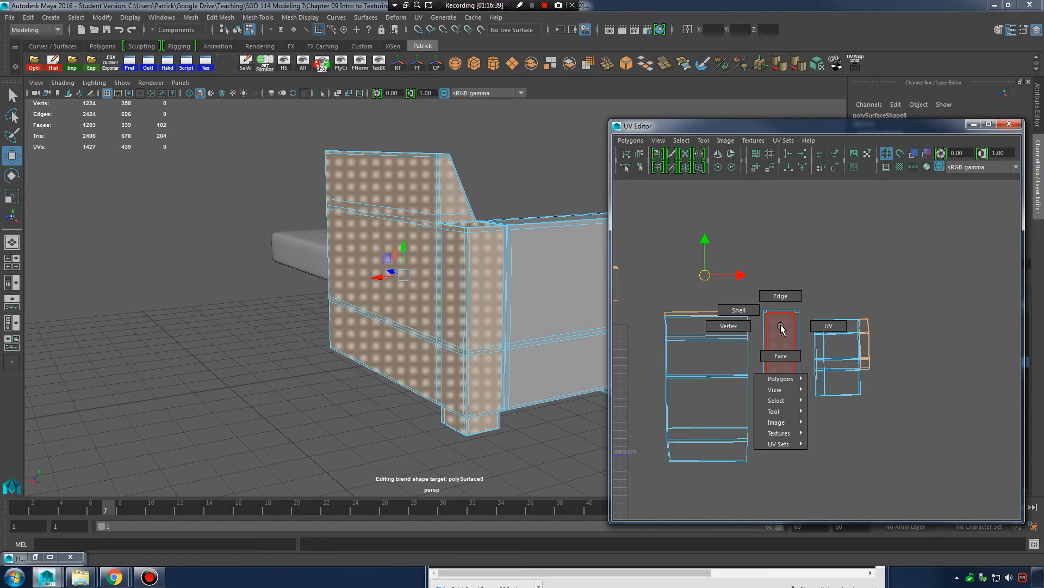
left_click(782, 354)
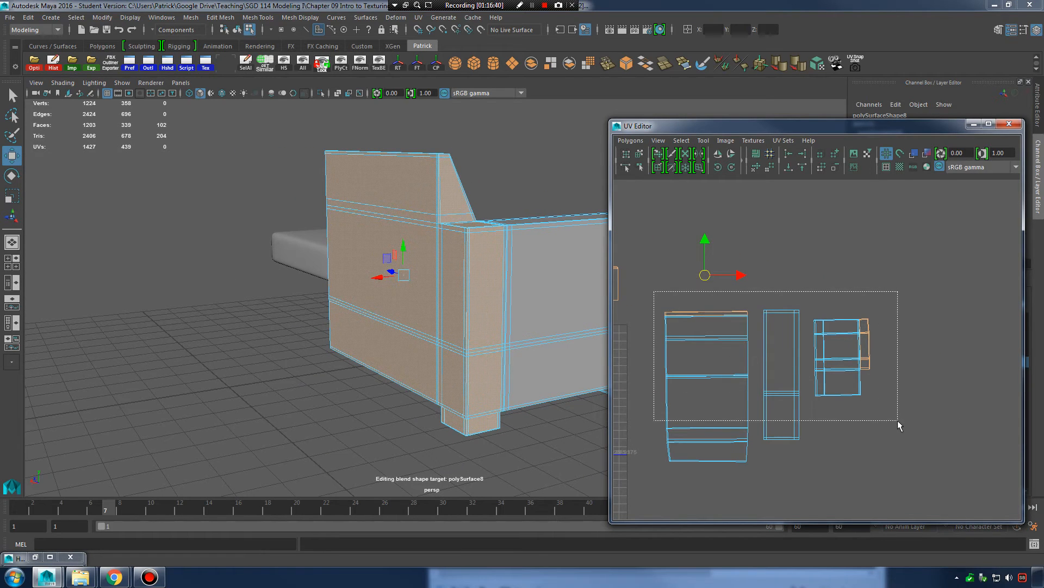
Deselect the couch's foot faces in the front view, keeping the back faces selected.
mouse_move(509, 334)
left_mouse_down("alt")
mouse_move(462, 282)
mouse_move(503, 341)
mouse_move(547, 330)
mouse_move(498, 326)
left_mouse_up("alt")
scroll(548, 331, "up", 4)
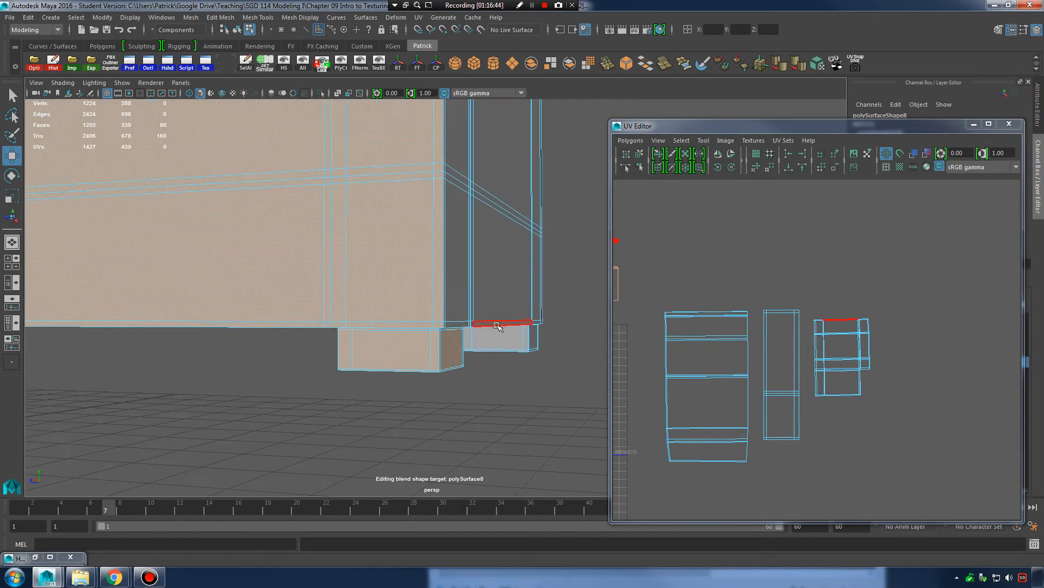
key("space")
key("f")
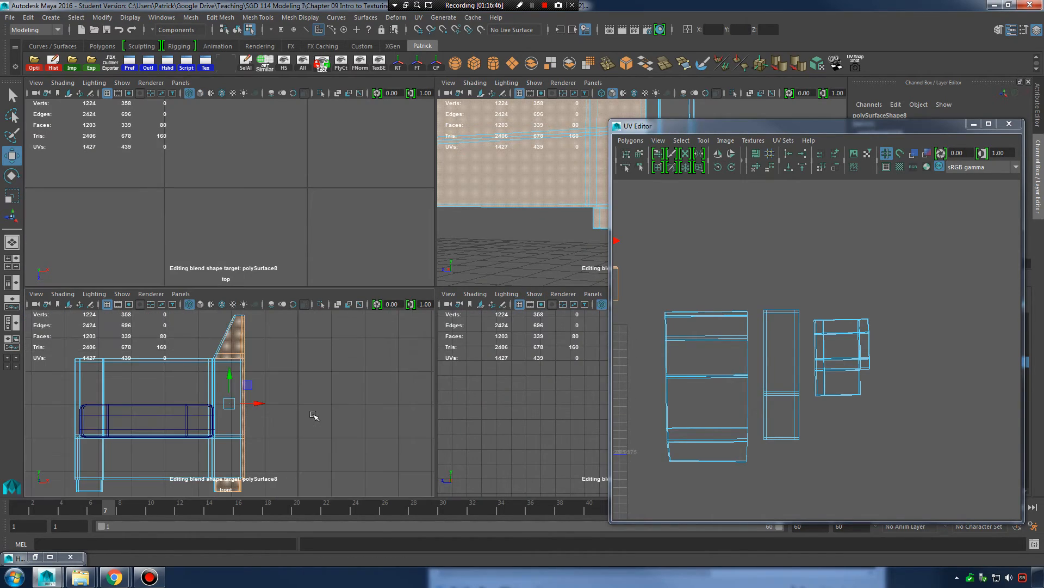
key("space")
middle_click_drag(305, 433, 336, 309, "alt")
right_click_drag(340, 310, 446, 359, "alt")
middle_click_drag(446, 359, 410, 308, "alt")
right_click_drag(324, 389, 403, 427, "alt")
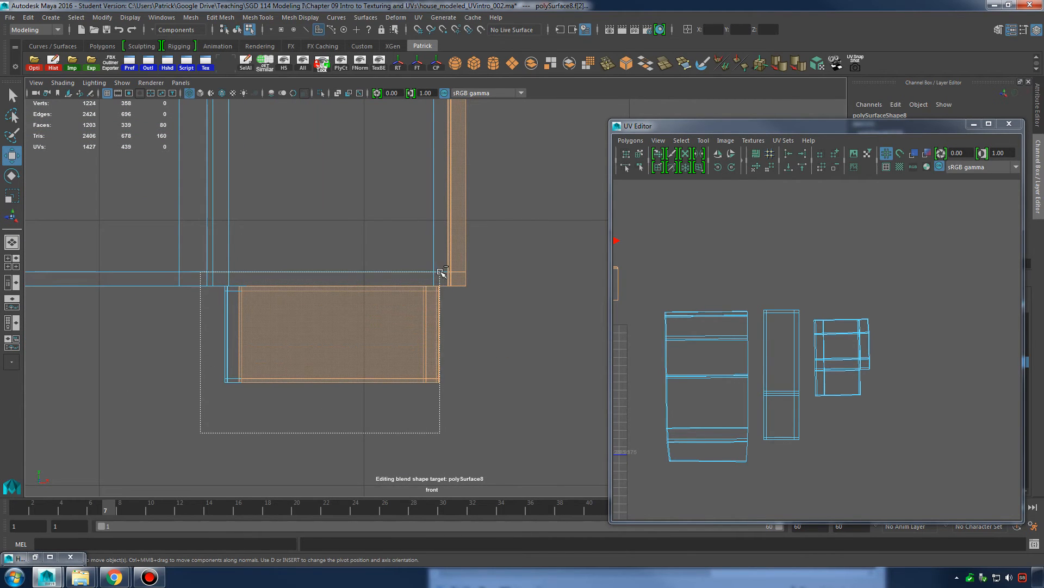
left_click_drag(440, 272, 442, 272, "ctrl")
middle_click_drag(468, 248, 466, 431, "alt")
right_click_drag(467, 431, 473, 302, "alt")
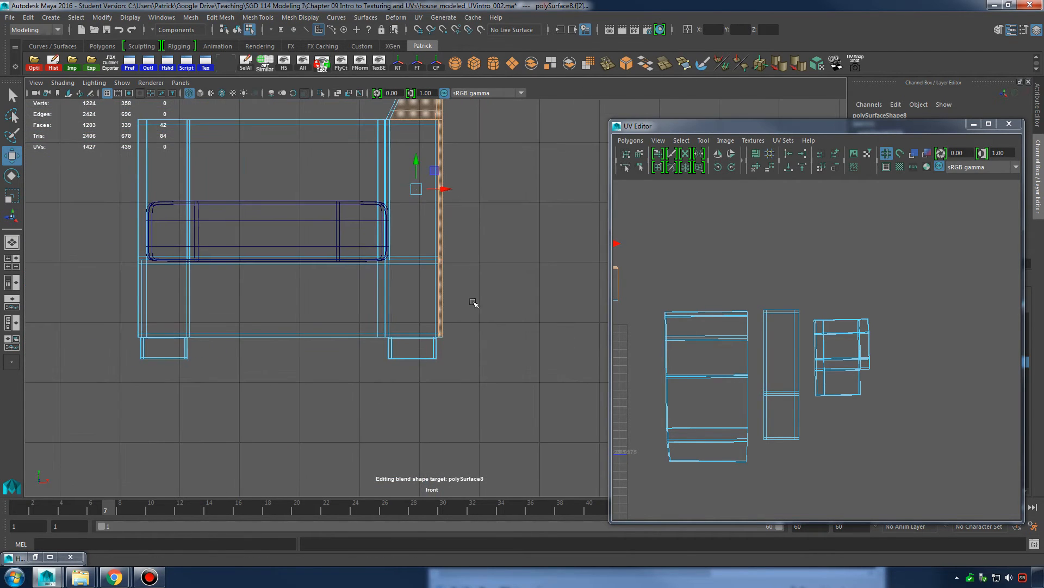
Deselect the slanted end faces of the backrest above the armrest in the perspective view, leaving only the flat back panel selected.
key("space")
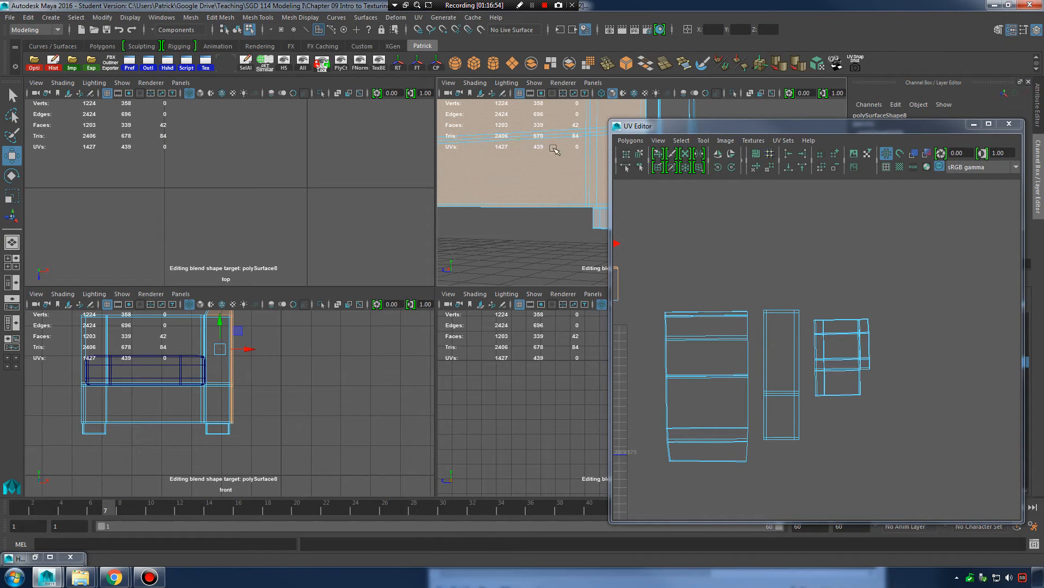
middle_click_drag(497, 255, 452, 271, "alt")
key("space")
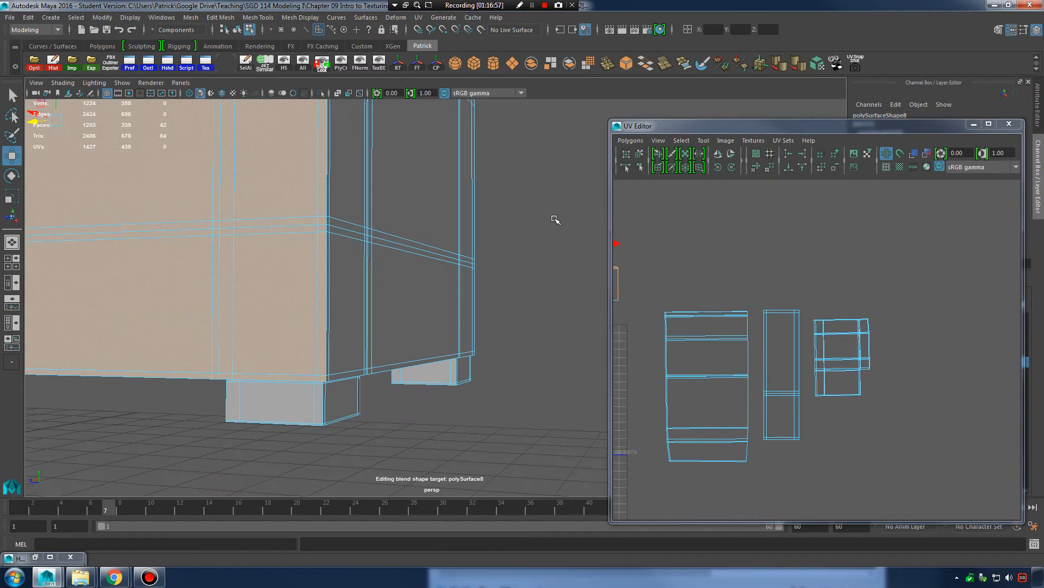
middle_click_drag(531, 236, 559, 392, "alt")
right_click_drag(558, 393, 424, 316, "alt")
left_click_drag(424, 315, 337, 322, "alt")
middle_click_drag(487, 312, 599, 397, "alt")
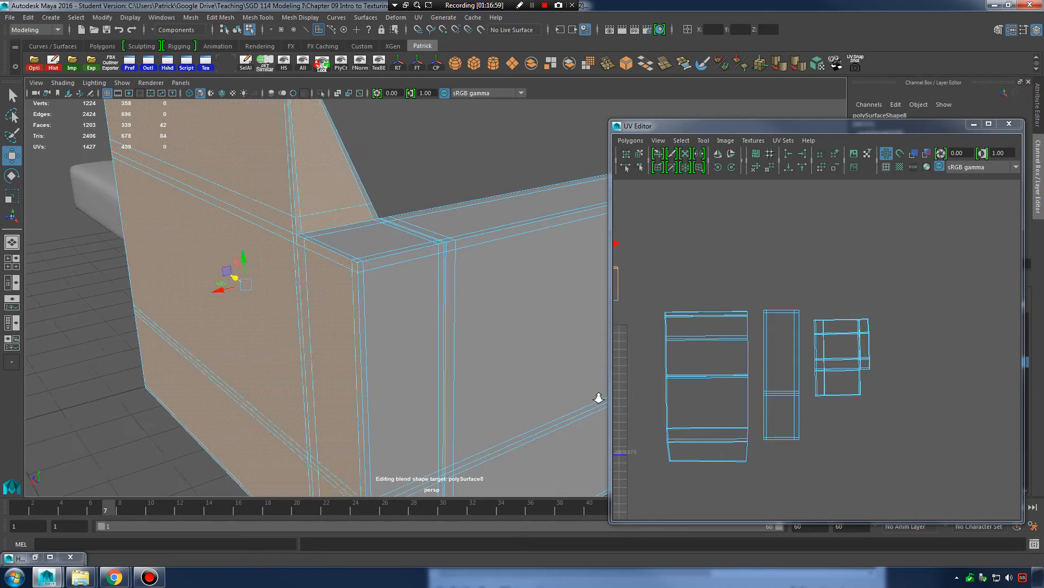
left_click_drag(452, 315, 496, 364, "alt")
right_click_drag(497, 364, 544, 387, "alt")
left_click_drag(349, 296, 380, 277, "alt")
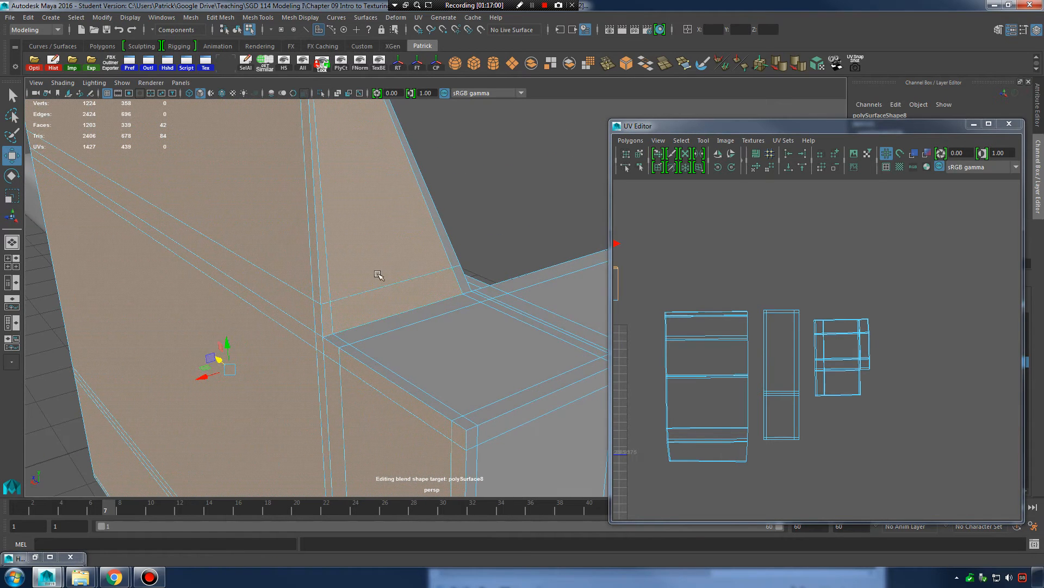
middle_click_drag(352, 160, 378, 228, "alt")
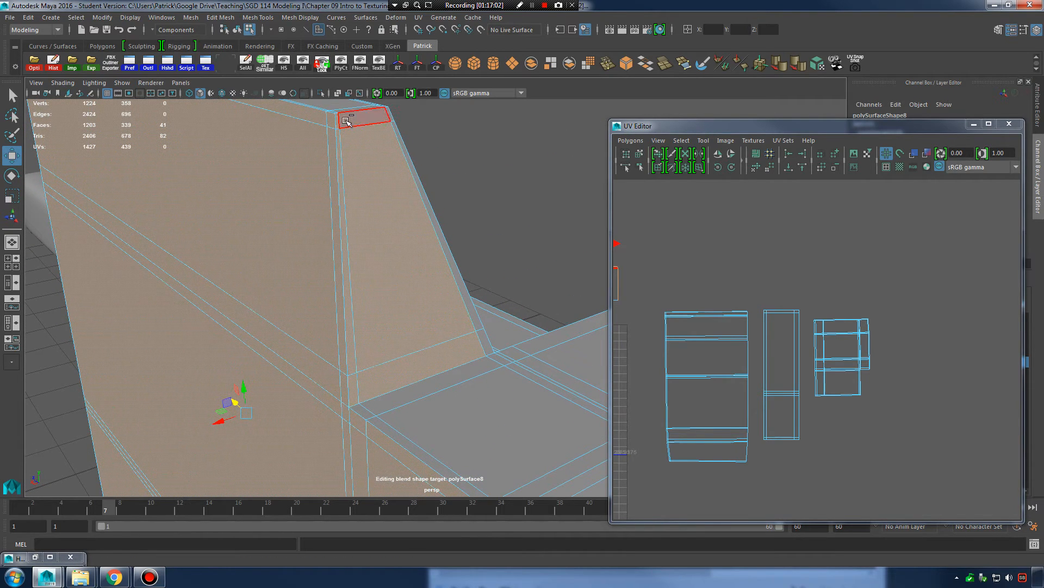
left_click(356, 170, "ctrl")
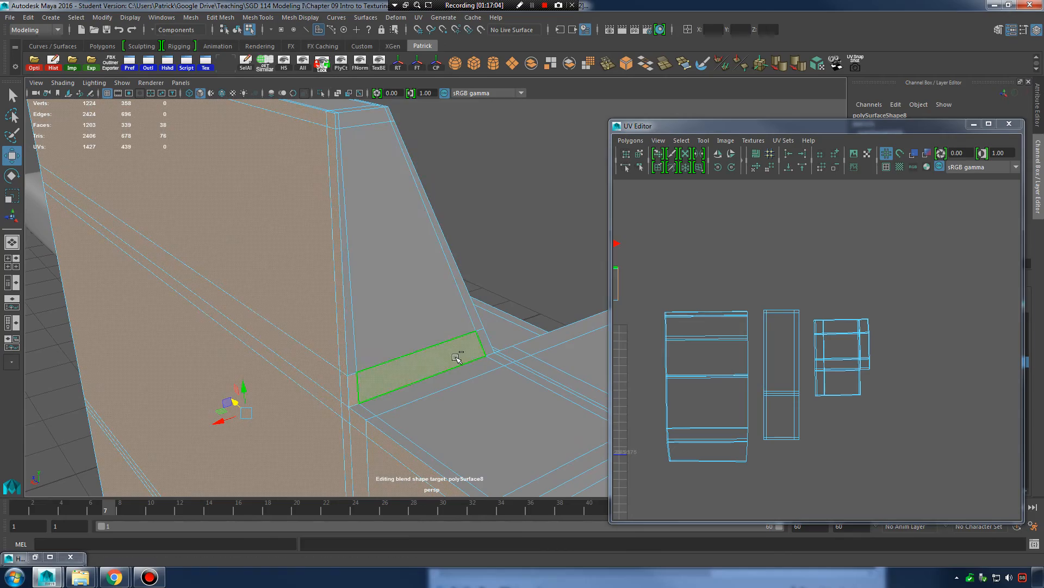
mouse_move(506, 375)
left_mouse_down("alt")
mouse_move(443, 310)
mouse_move(366, 313)
mouse_move(392, 284)
mouse_move(319, 283)
mouse_move(287, 226)
mouse_move(348, 234)
mouse_move(397, 217)
mouse_move(436, 252)
mouse_move(342, 328)
mouse_move(435, 314)
mouse_move(450, 299)
left_mouse_up("alt")
key("4")
key("5")
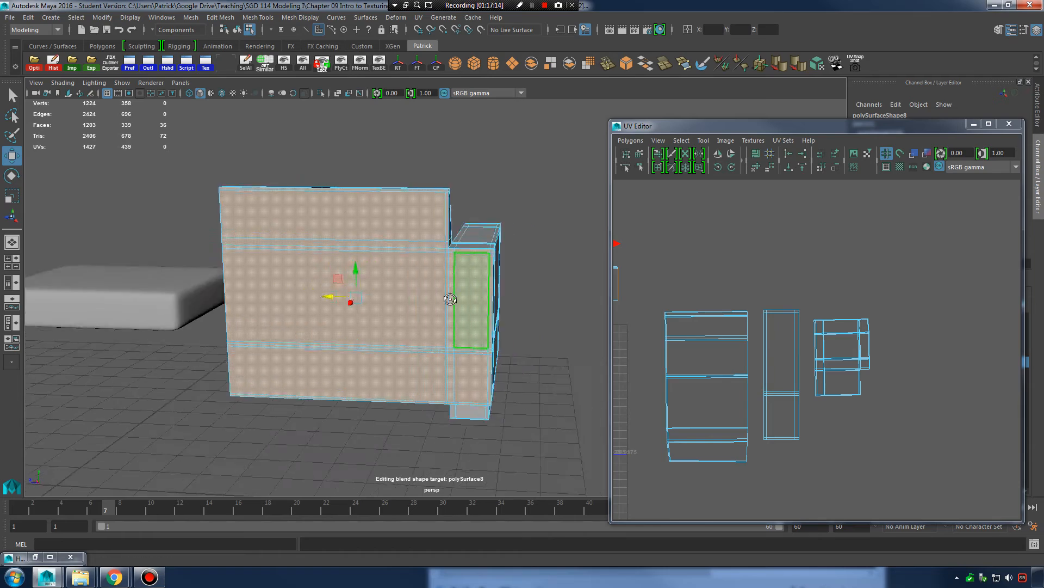
Check the back panel's face selection around the corner and create a new UV projection for it.
right_click_drag(450, 299, 503, 308, "alt")
left_click_drag(504, 308, 359, 308, "alt")
right_click_drag(359, 308, 402, 308, "alt")
left_click_drag(402, 308, 417, 308, "alt")
right_click_drag(417, 307, 343, 311, "alt")
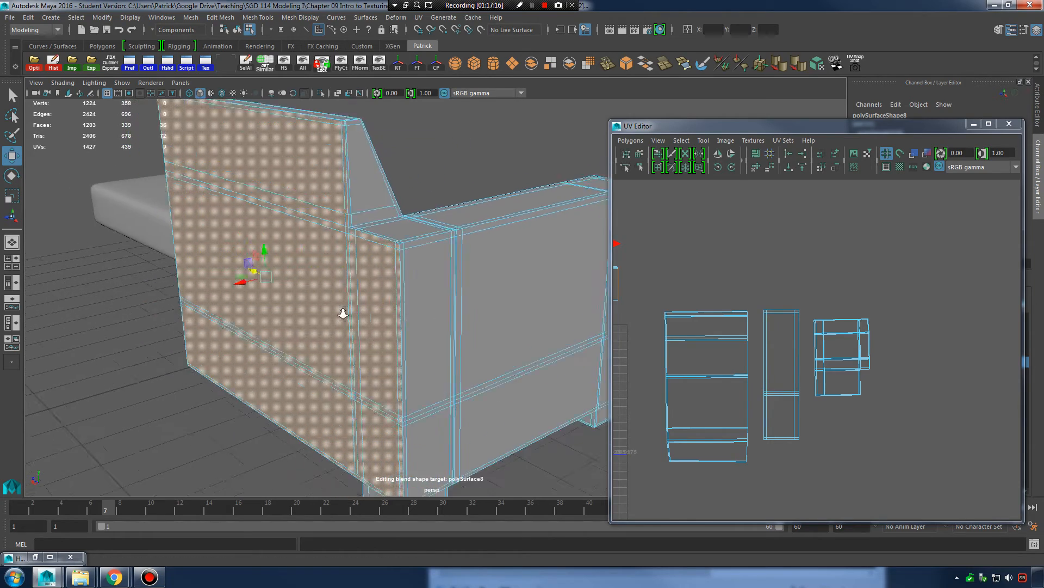
left_click_drag(343, 311, 384, 305, "alt")
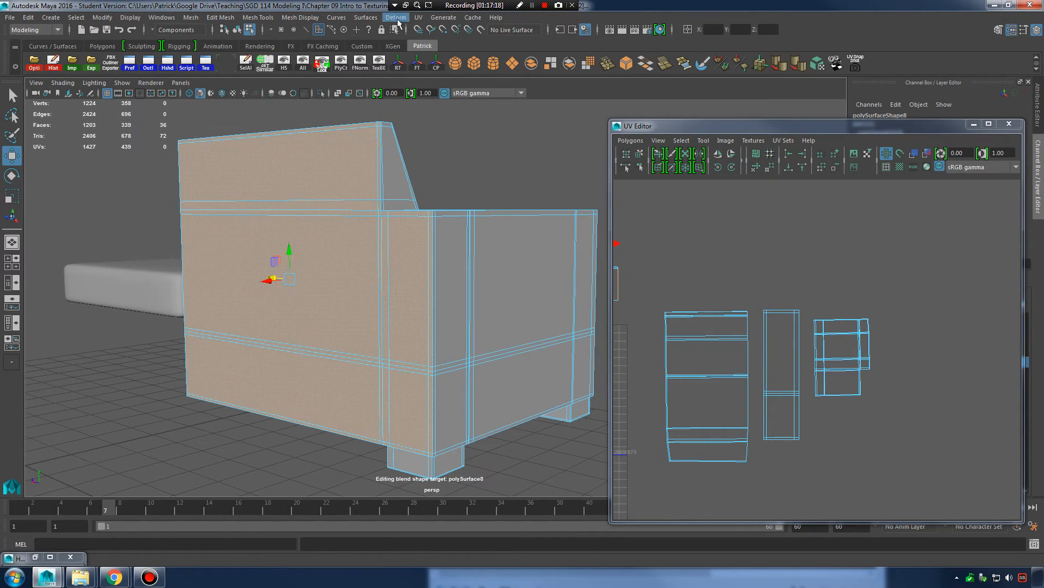
left_click(417, 21)
left_click(446, 86)
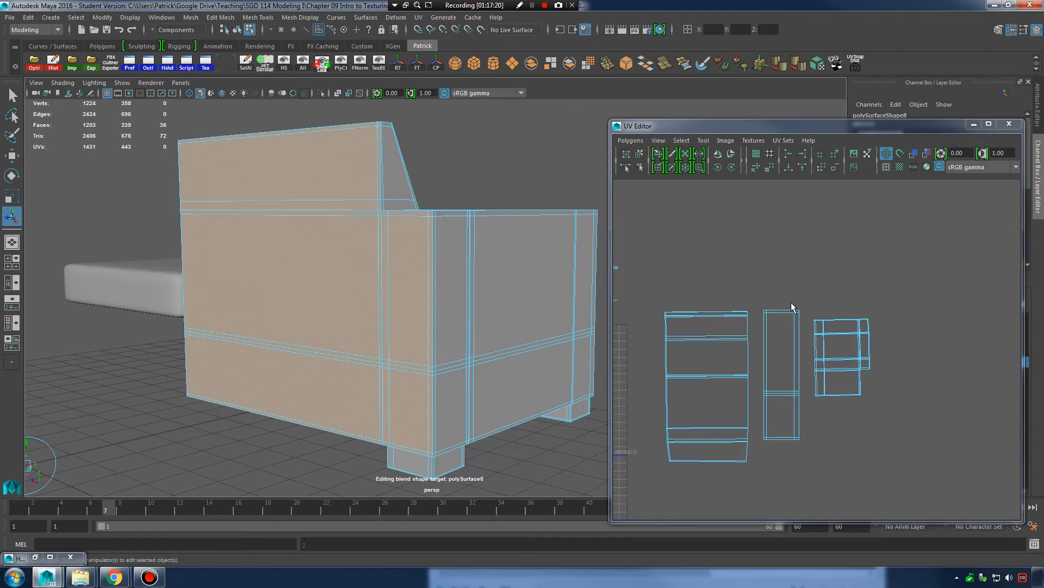
Move the back panel's new UV shell out of the UV grid to the space above the finished shells.
scroll(859, 261, "down", 2)
middle_click_drag(859, 261, 880, 253, "alt")
left_click(820, 345)
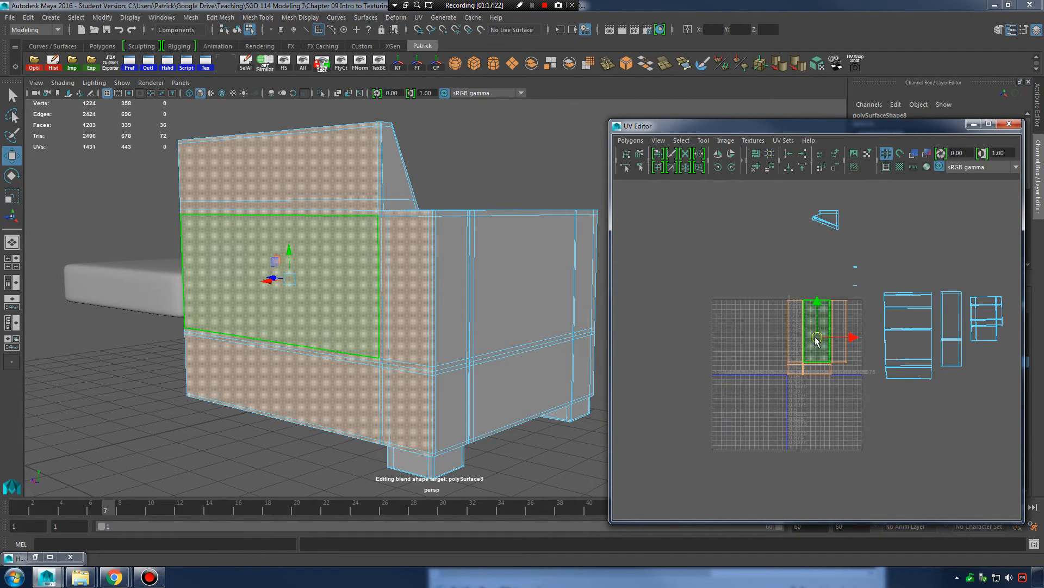
left_click_drag(816, 340, 947, 249)
Show the checker texture on the couch's back, return to object mode and reselect the couch to display all its shells.
left_click_drag(441, 257, 399, 277, "alt")
key("6")
right_click_drag(353, 234, 400, 200)
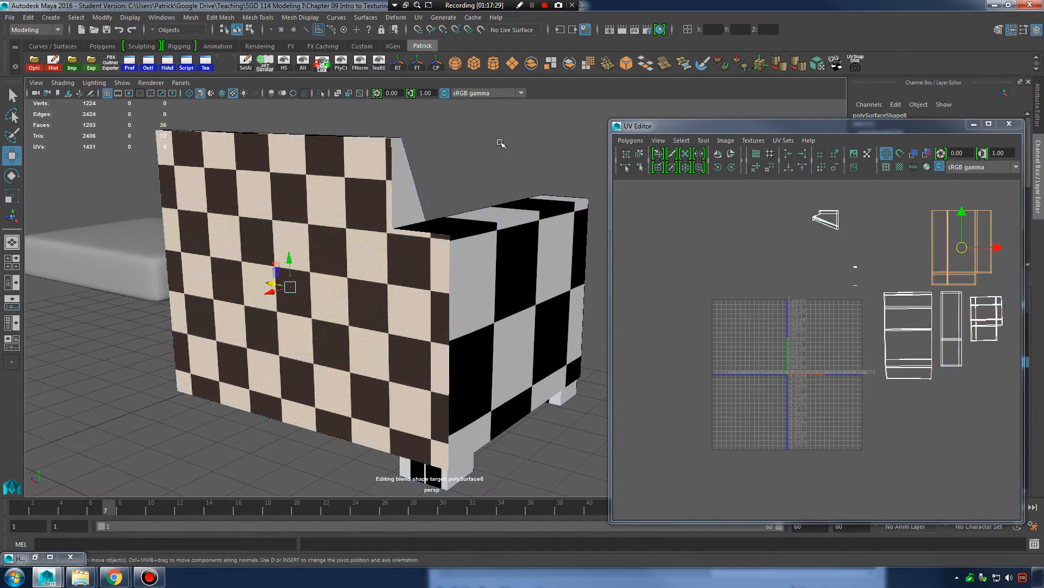
left_click(501, 143)
left_click_drag(427, 245, 401, 294, "alt")
left_click(401, 293)
right_click_drag(715, 315, 763, 291, "alt")
middle_click_drag(763, 291, 758, 360, "alt")
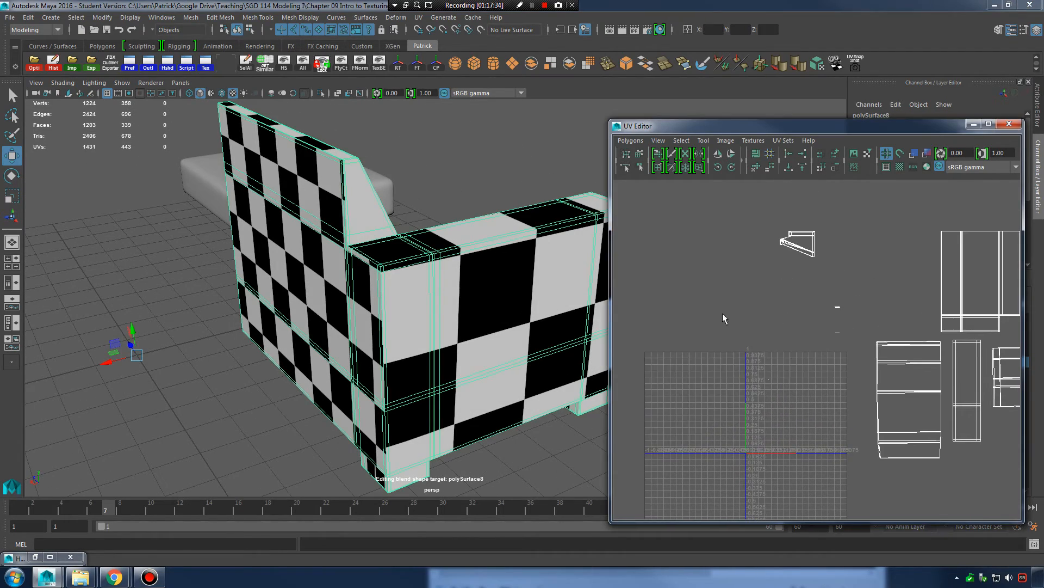
Switch to face selection in wireframe and select the faces of the couch's feet from below.
left_click_drag(449, 308, 408, 280, "alt")
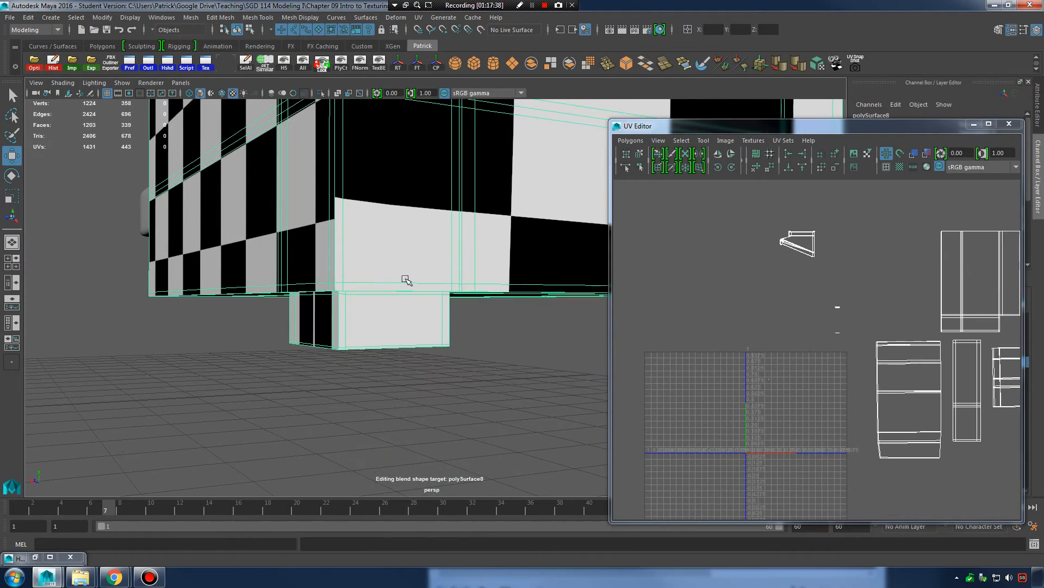
right_click_drag(408, 279, 406, 305)
key("4")
left_click_drag(381, 320, 233, 344, "alt")
left_click_drag(380, 411, 379, 412)
left_click_drag(379, 411, 337, 363, "alt")
left_click_drag(358, 313, 589, 412, "shift")
left_click_drag(462, 389, 432, 401, "alt")
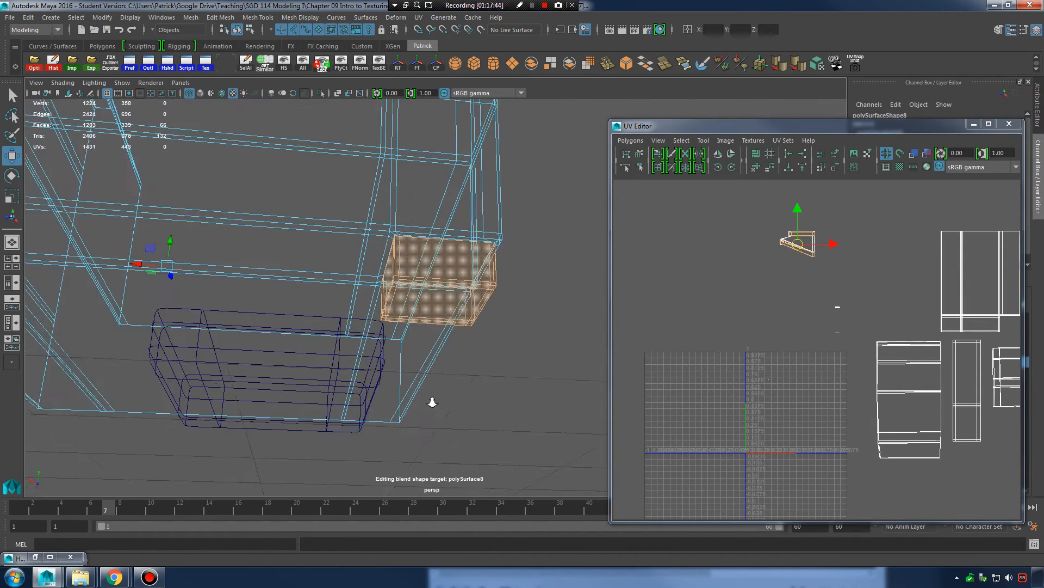
right_click_drag(431, 401, 465, 418, "alt")
key("5")
middle_click_drag(382, 356, 395, 387, "alt")
scroll(427, 377, "up", 4)
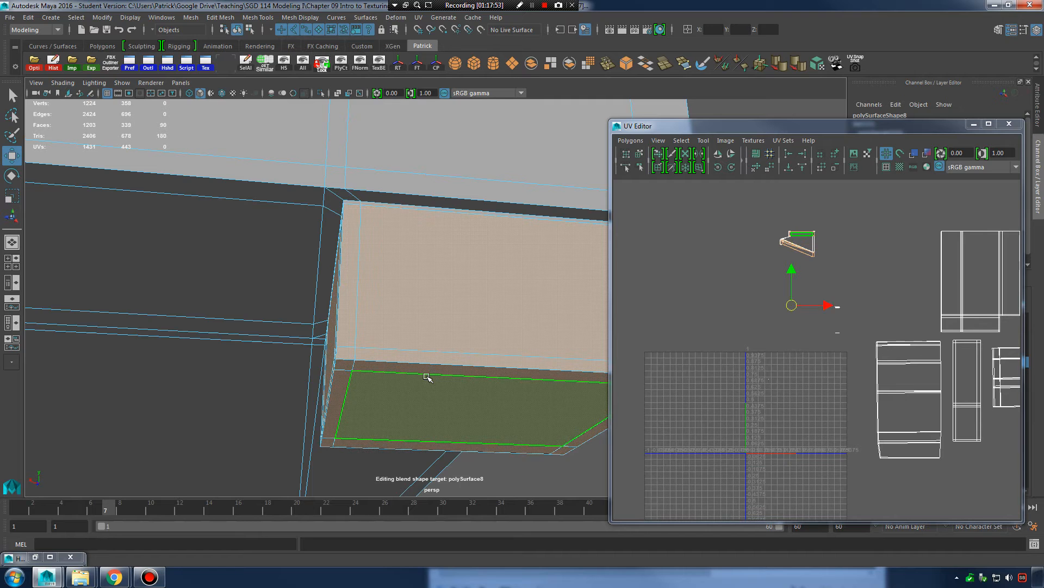
Undo the selection growth and examine the selected foot faces where they meet the couch's underside.
key("4")
middle_click_drag(442, 267, 436, 315, "alt")
right_click_drag(436, 315, 486, 337, "alt")
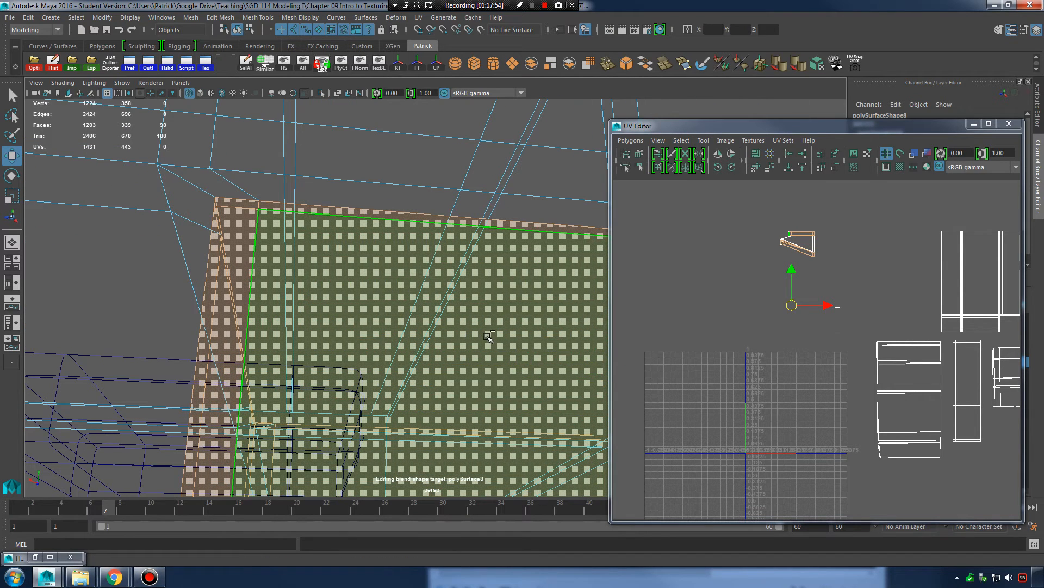
key("ctrl+z")
key("ctrl+z")
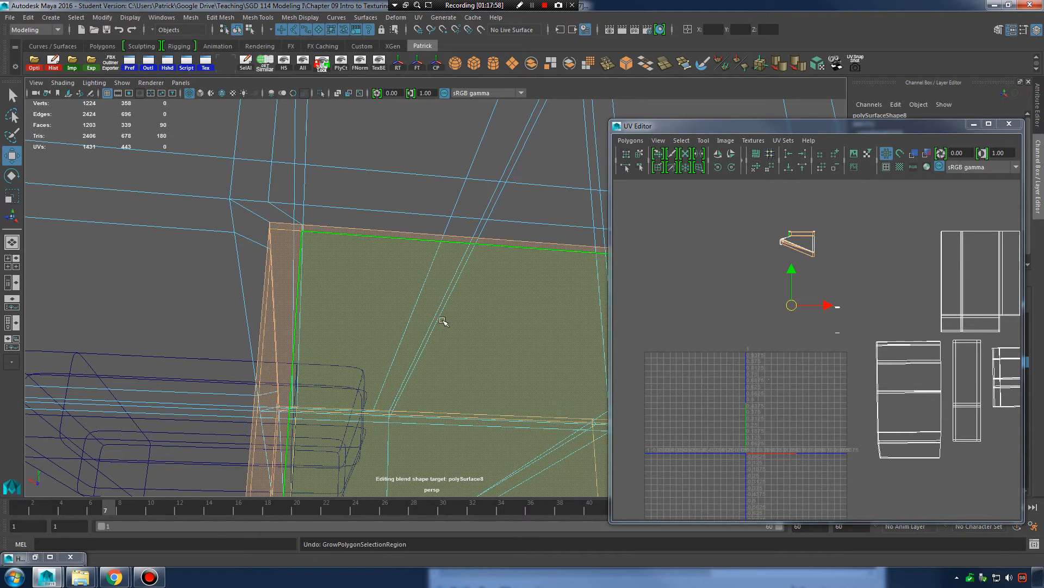
key("5")
left_click_drag(345, 292, 367, 282, "alt")
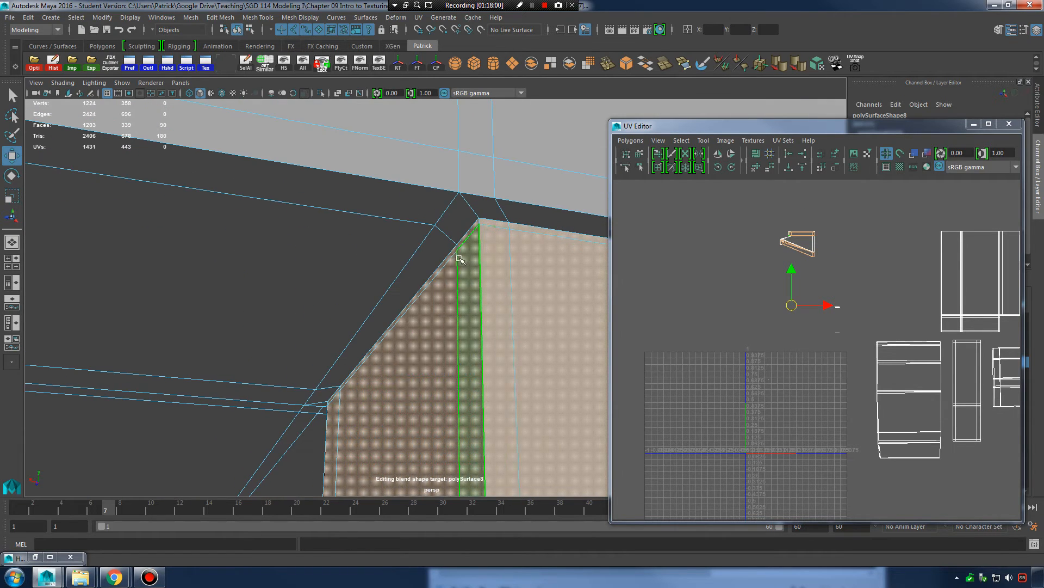
right_click_drag(406, 301, 287, 276, "alt")
middle_click_drag(287, 275, 479, 302, "alt")
right_click_drag(479, 302, 312, 298, "alt")
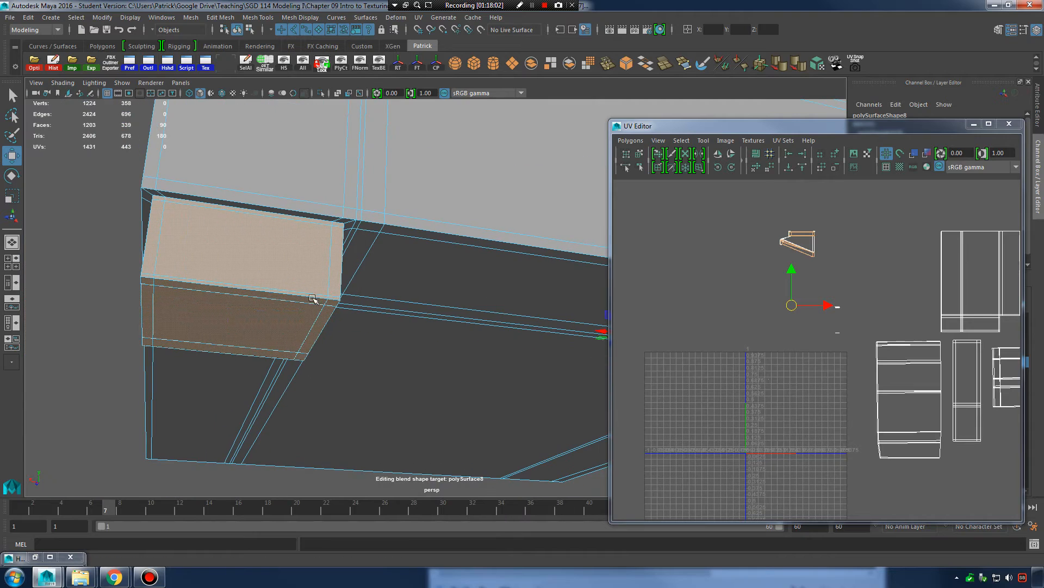
Apply an automatic UV projection to the selected foot faces of the furniture model.
mouse_move(285, 266)
left_mouse_down("alt")
mouse_move(328, 263)
mouse_move(292, 264)
left_mouse_up("alt")
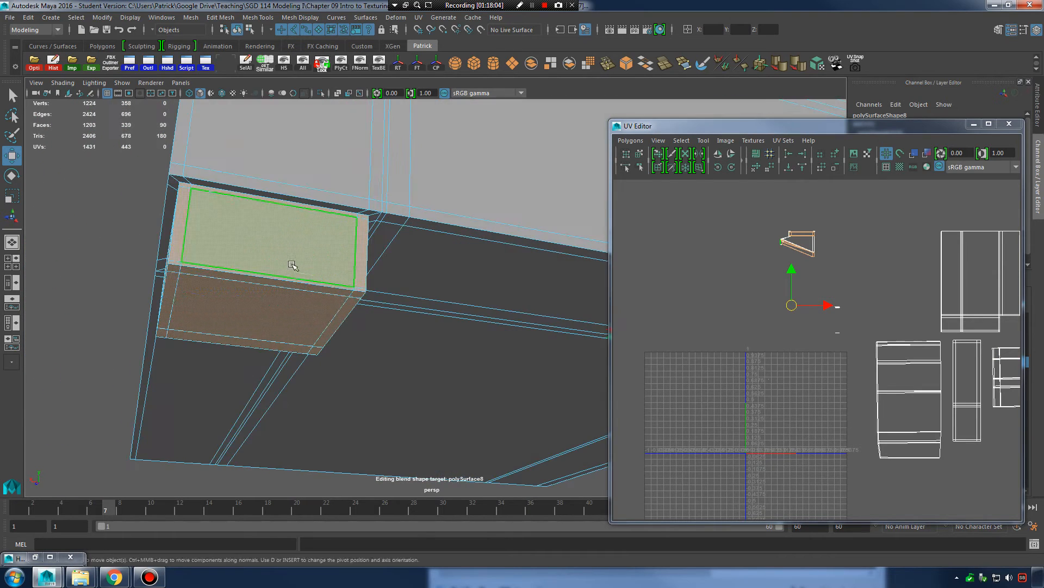
left_click(419, 18)
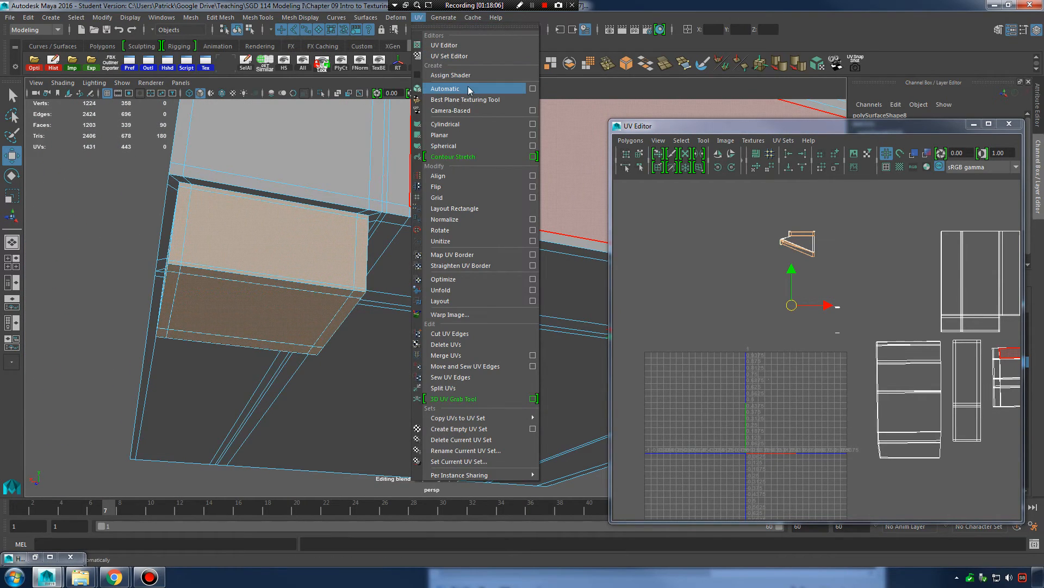
left_click(445, 88)
scroll(840, 376, "up", 4)
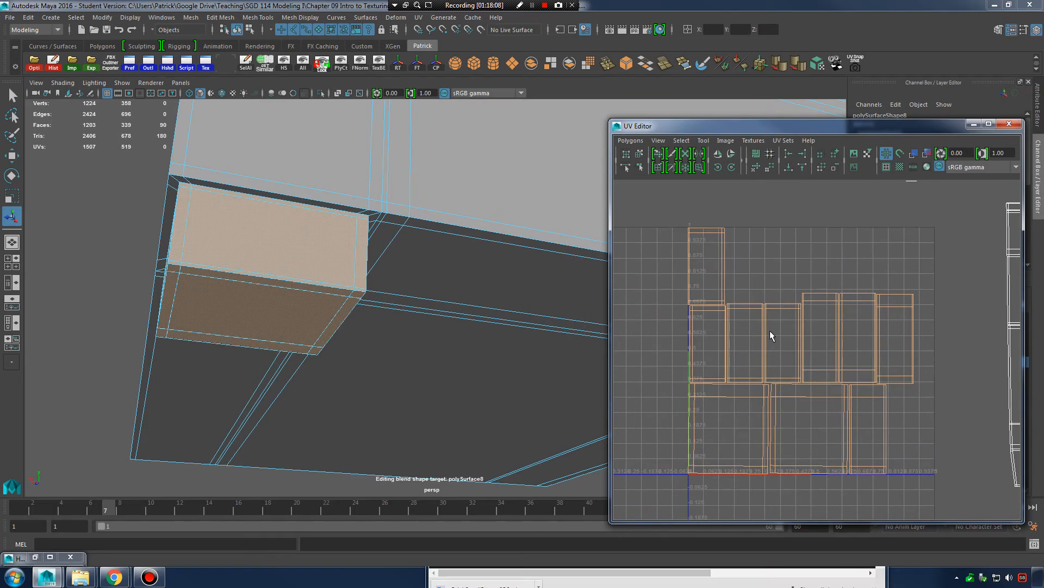
Stack the foot's separate UV shells on top of one another in the lower row of the UV grid.
right_click_drag(769, 331, 808, 322)
right_click_drag(717, 244, 678, 231)
left_click(721, 266)
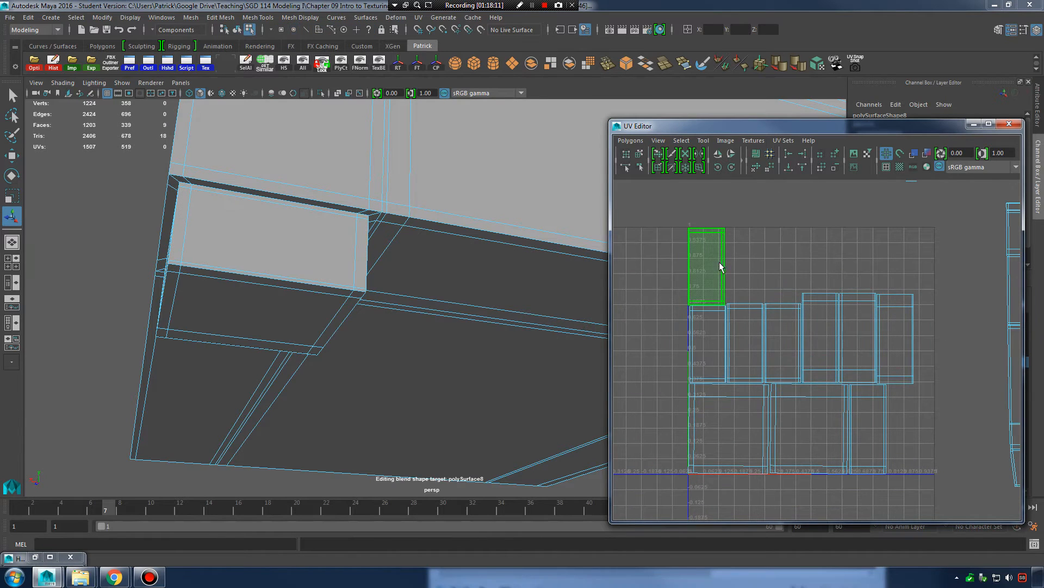
left_click_drag(715, 274, 831, 429)
left_click_drag(870, 349, 733, 429)
left_click_drag(598, 329, 805, 505)
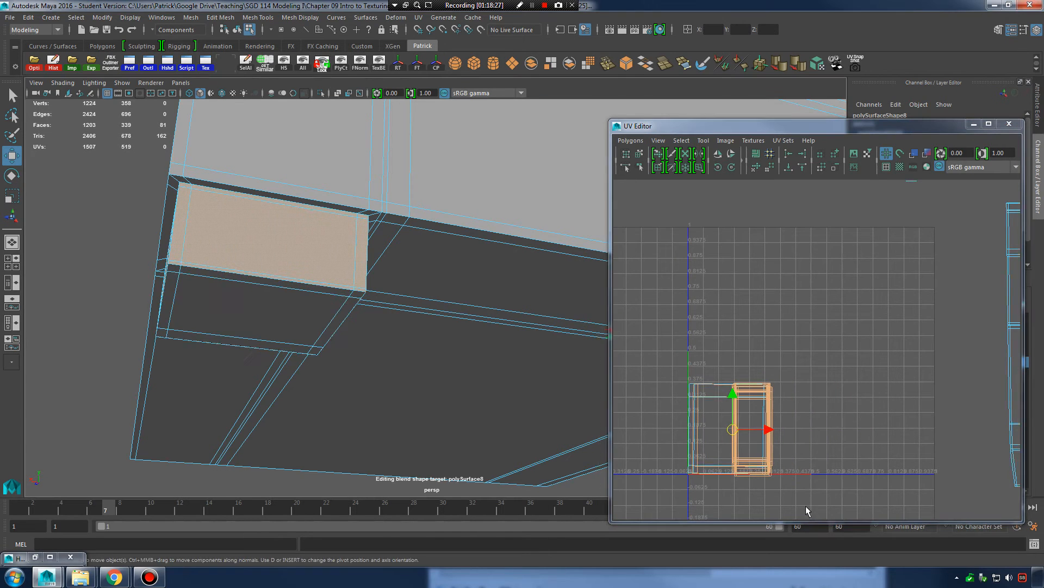
Select all the stacked foot shells and move them outside the UV grid, just below its lower-left corner.
left_click_drag(646, 349, 821, 519)
scroll(896, 442, "down", 3)
middle_click_drag(745, 415, 658, 158)
scroll(726, 358, "down", 3)
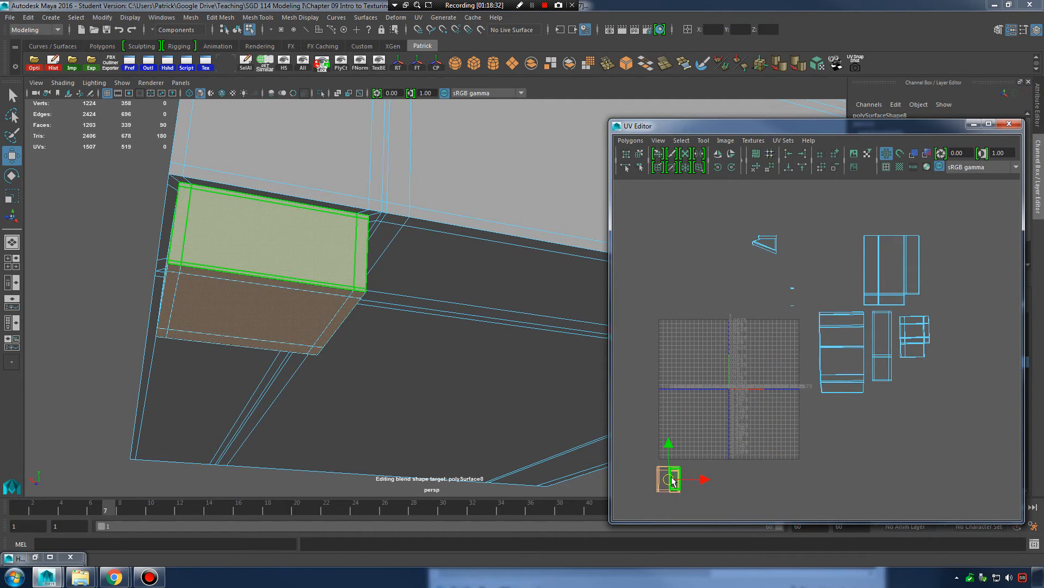
scroll(347, 264, "down", 3)
Examine in wireframe which faces of the model belong to the leftover triangular UV shell and the tiny shell near it.
left_click_drag(347, 263, 410, 263, "alt")
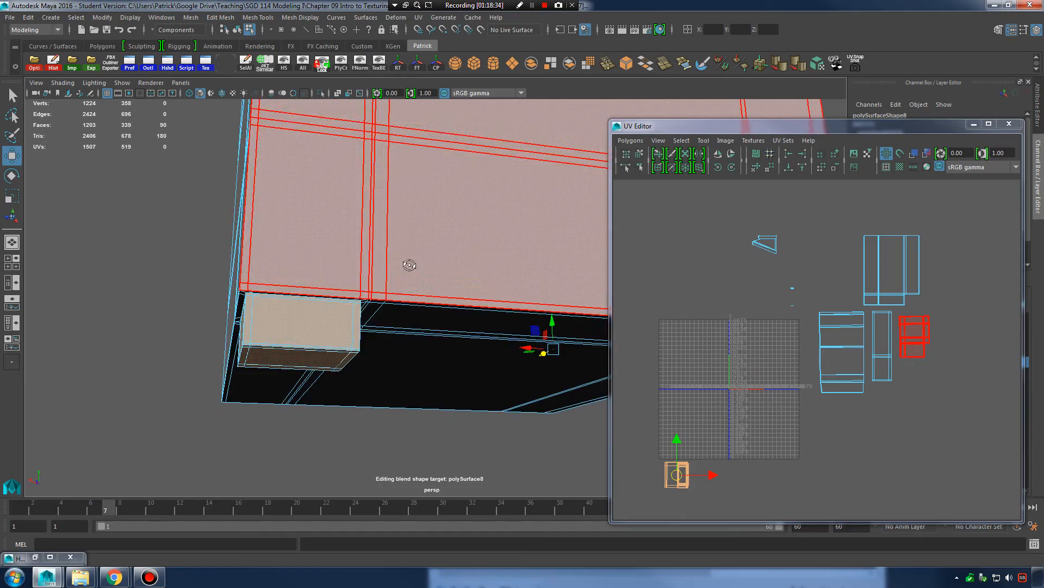
middle_click_drag(465, 217, 533, 411, "alt")
left_click_drag(736, 220, 790, 274)
key("f")
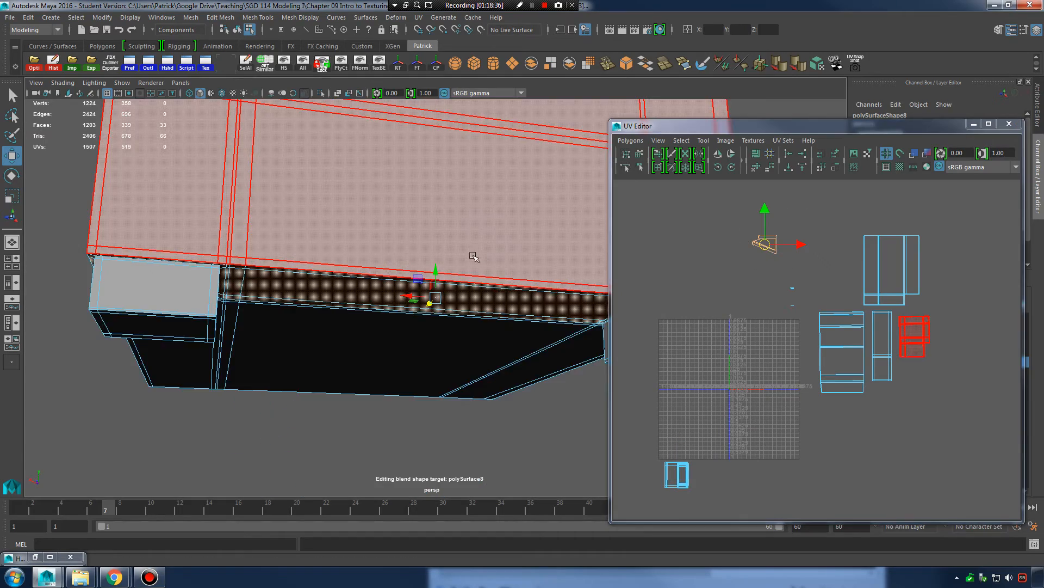
left_click_drag(474, 258, 478, 279, "alt")
key("4")
middle_click_drag(477, 280, 510, 433, "alt")
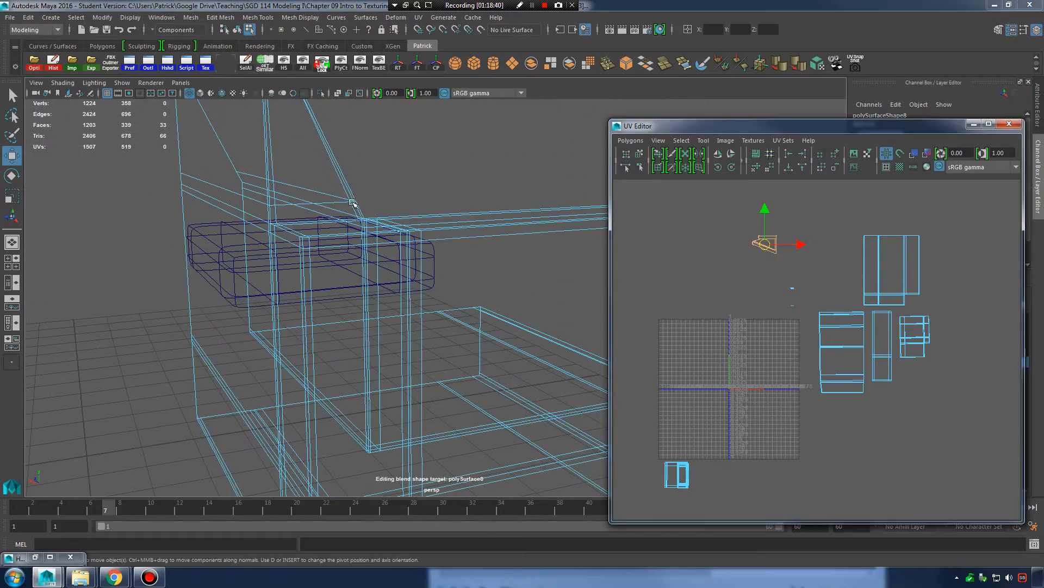
left_click(351, 191)
left_click_drag(351, 189, 457, 382, "alt")
key("space")
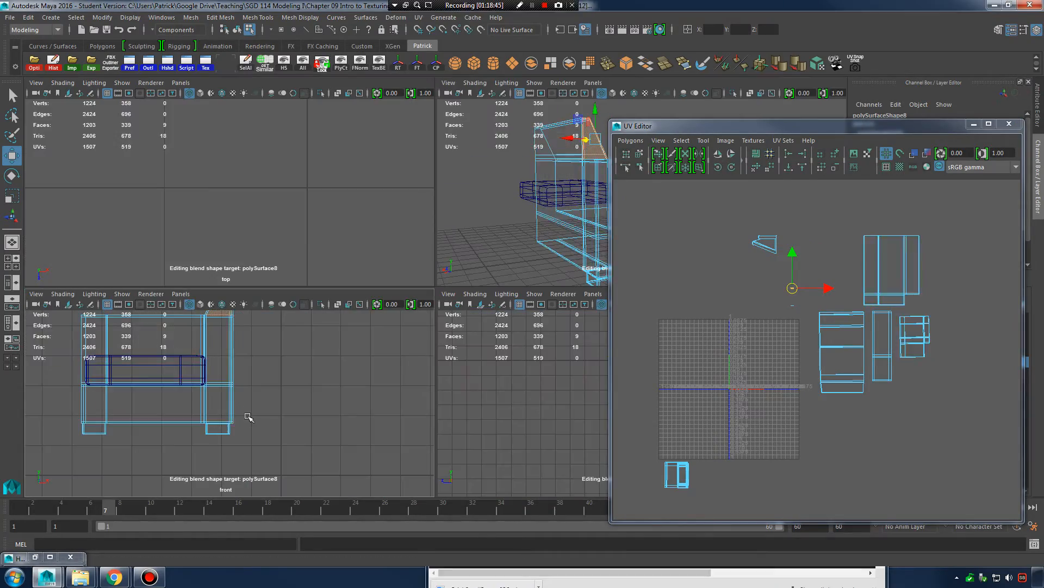
Select only the faces of the model's underside, leaving out the feet and the other already laid-out UV shells.
middle_click_drag(289, 387, 364, 359, "alt")
right_click_drag(270, 377, 386, 393, "alt")
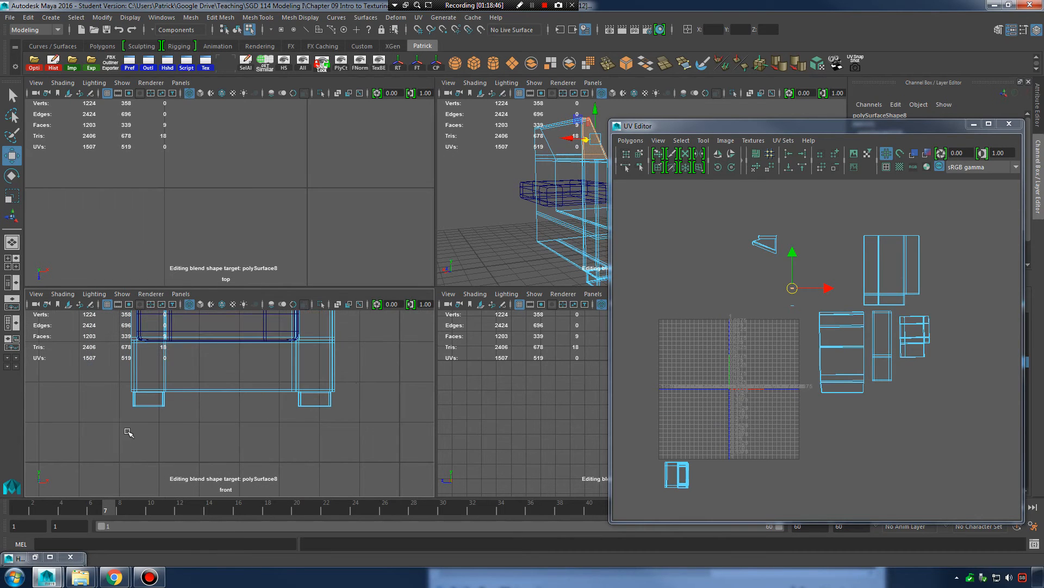
left_click_drag(360, 383, 361, 383)
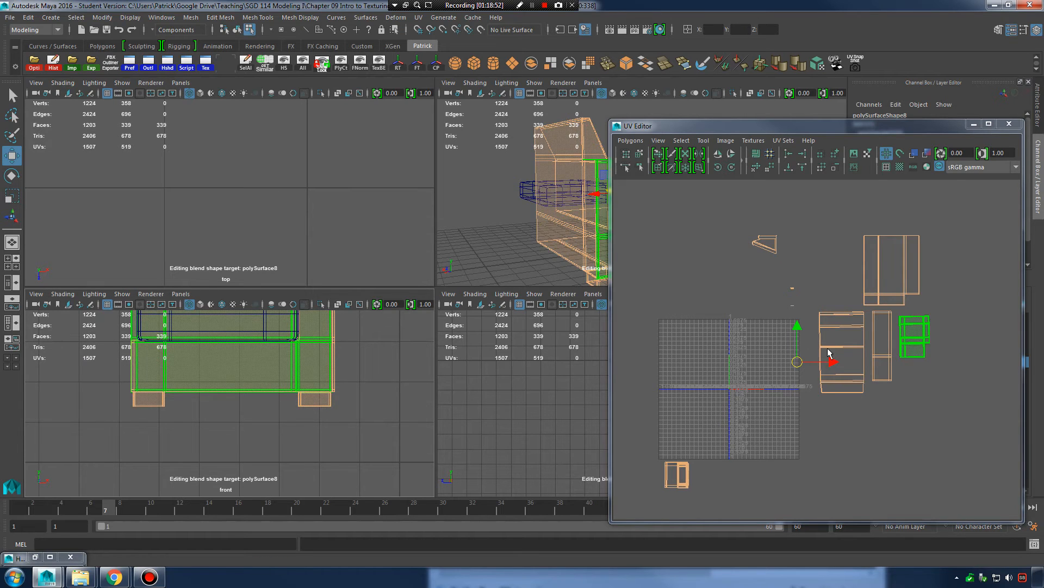
right_click_drag(871, 271, 871, 298)
left_click_drag(826, 213, 933, 395)
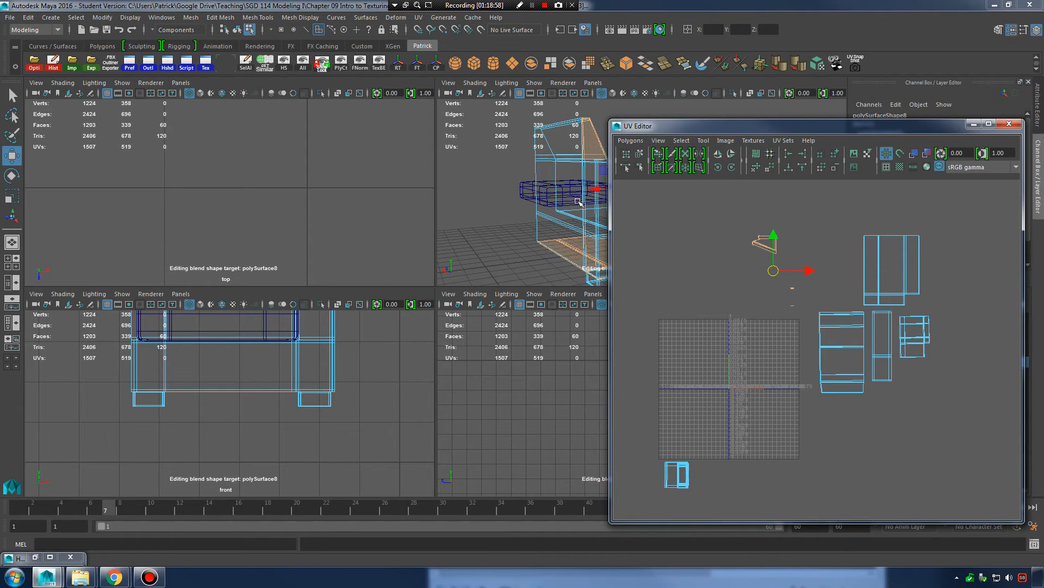
left_click_drag(579, 202, 499, 204, "alt")
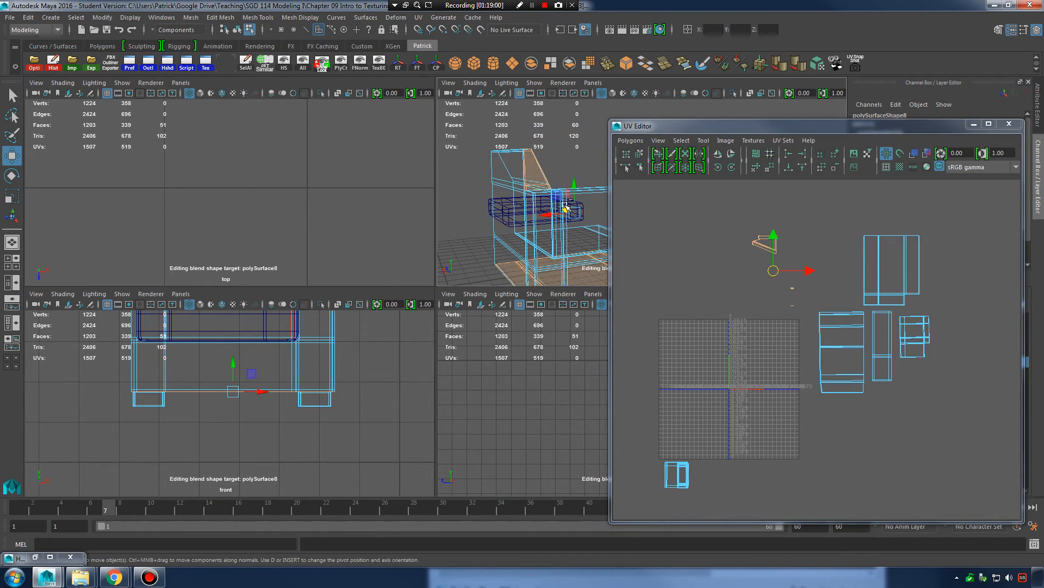
key("space")
left_click_drag(548, 257, 608, 299, "alt")
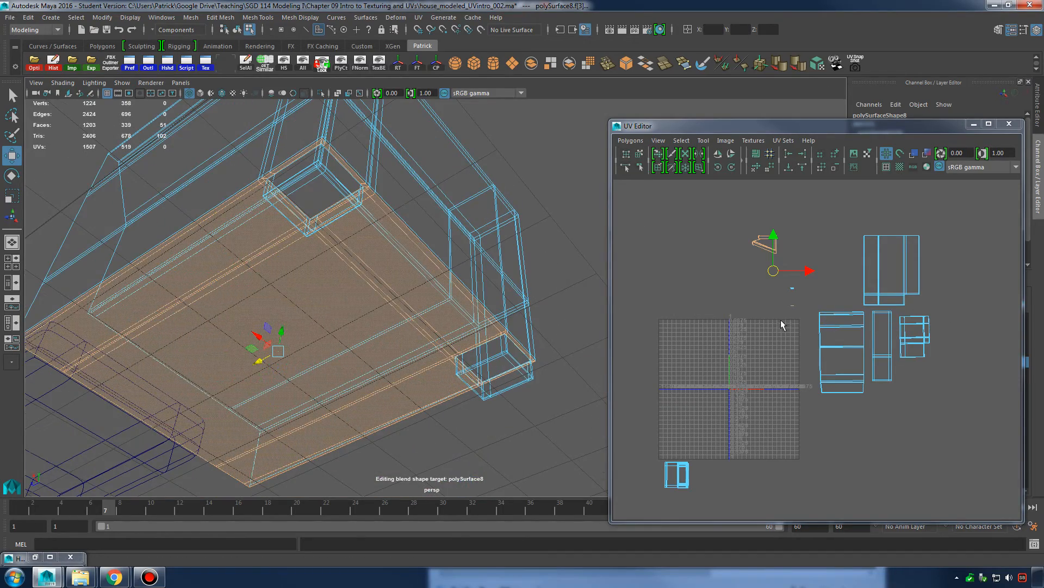
left_click_drag(453, 302, 441, 283, "alt")
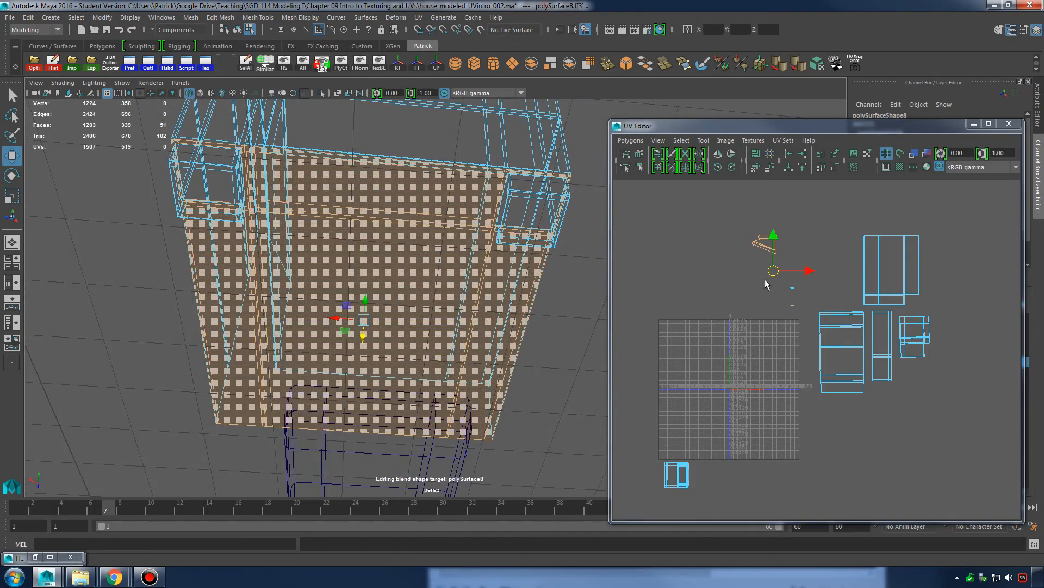
left_click_drag(571, 296, 474, 359, "alt")
Apply an automatic UV projection to the underside faces and display the model with its checker texture.
left_click(419, 17)
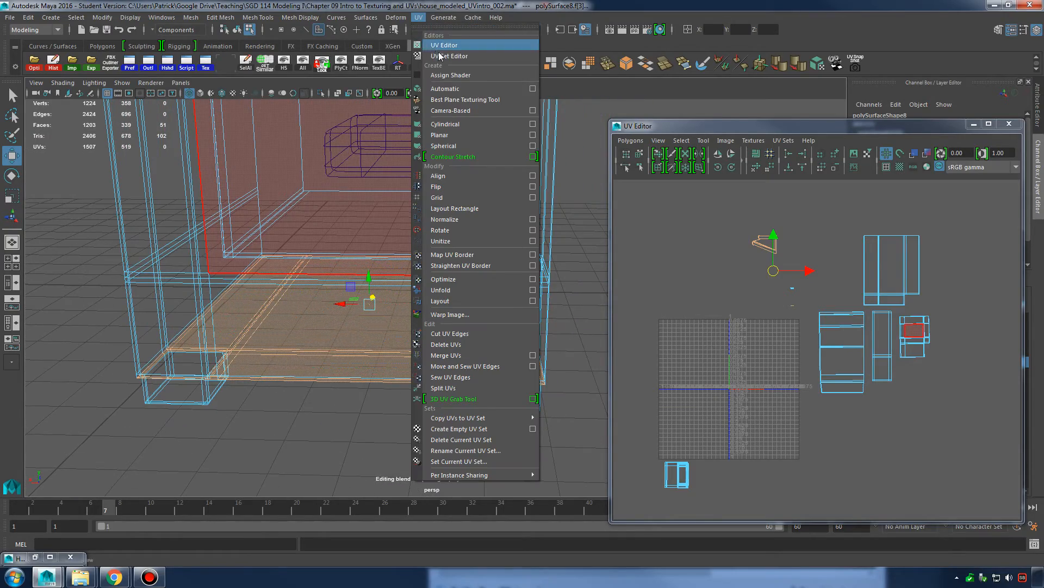
left_click(452, 86)
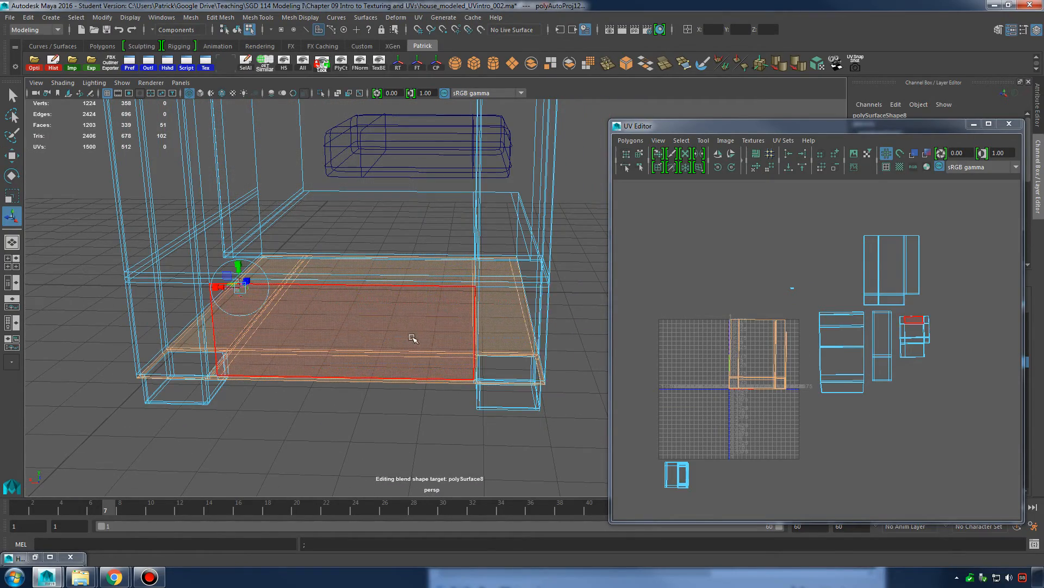
key("6")
mouse_move(413, 334)
left_mouse_down("alt")
mouse_move(410, 270)
mouse_move(403, 338)
mouse_move(450, 373)
left_mouse_up("alt")
right_click_drag(449, 373, 430, 376, "alt")
Move the large underside UV shell out of the grid, below the group of finished shells.
right_click_drag(759, 347, 789, 348)
left_click_drag(699, 309, 791, 403)
right_click_drag(772, 362, 743, 341)
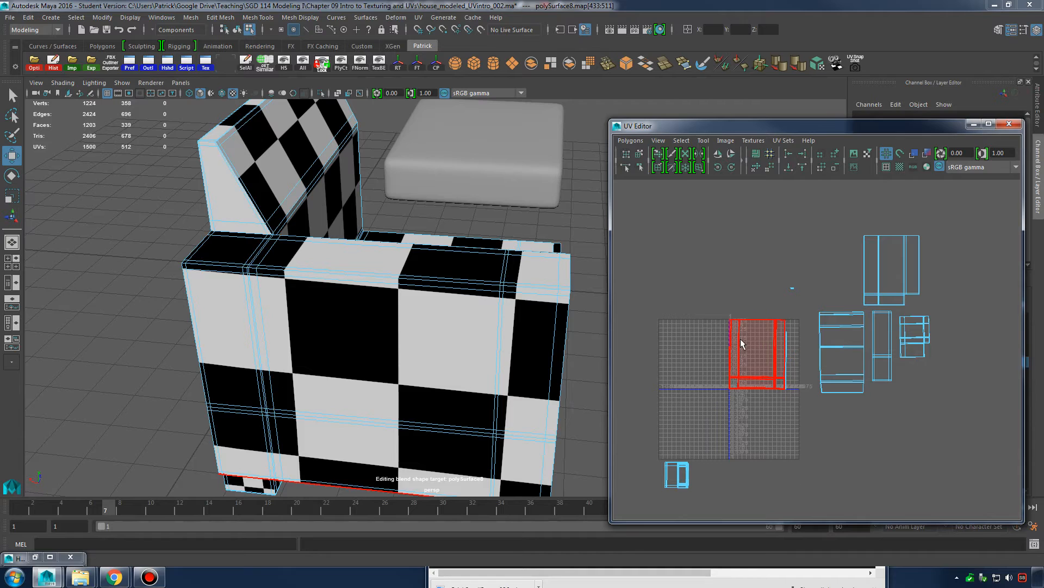
left_click(741, 340)
middle_click_drag(771, 359, 798, 388)
left_click_drag(798, 388, 953, 400)
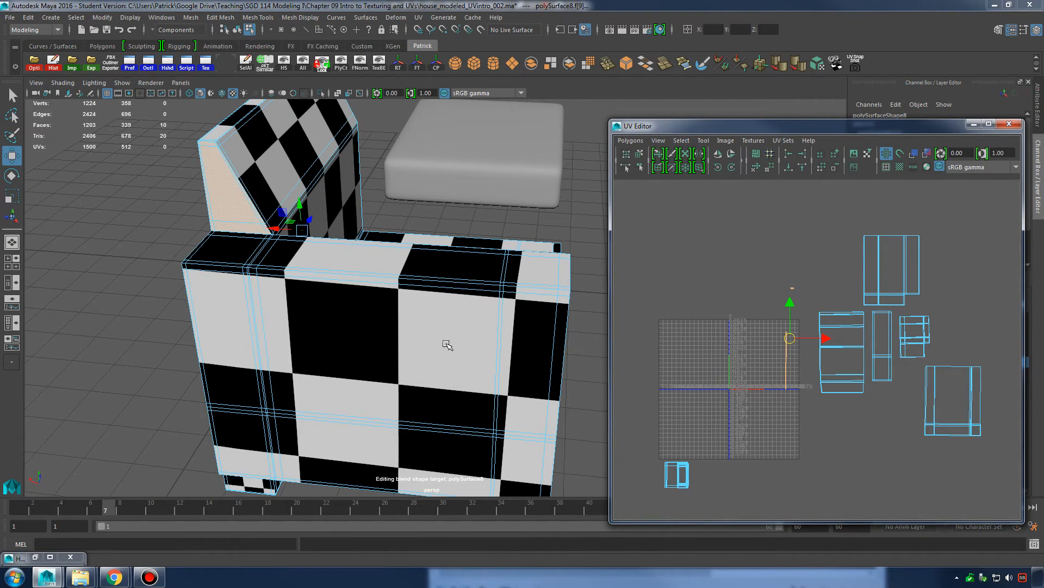
Inspect the checker pattern on the underside and pick the narrow strip face along its side edge.
left_click_drag(446, 344, 480, 315, "alt")
key("4")
right_click_drag(480, 315, 550, 325, "alt")
key("6")
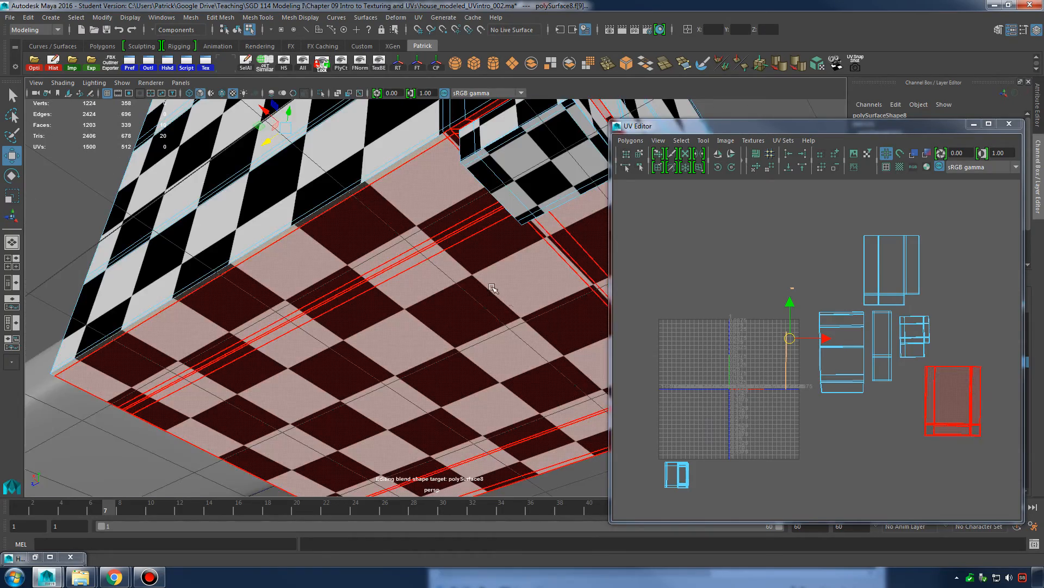
right_click_drag(494, 289, 692, 306, "alt")
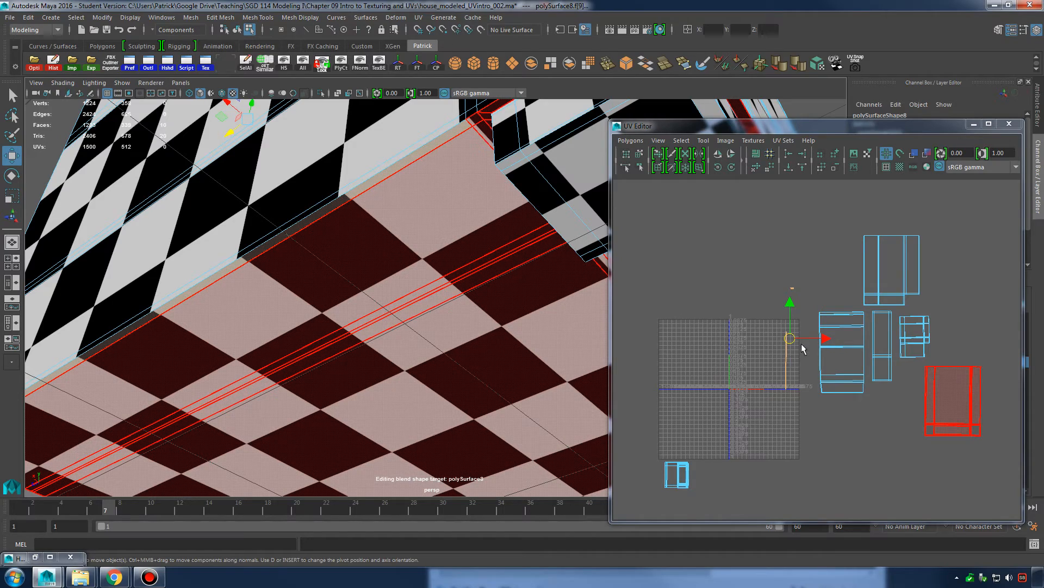
left_click_drag(489, 316, 435, 234, "alt")
right_click_drag(434, 233, 433, 261)
left_click(423, 218)
right_click_drag(533, 280, 462, 279, "alt")
Select the faces of both underside UV shells, the large one and the narrow strip.
left_click_drag(733, 303, 782, 427)
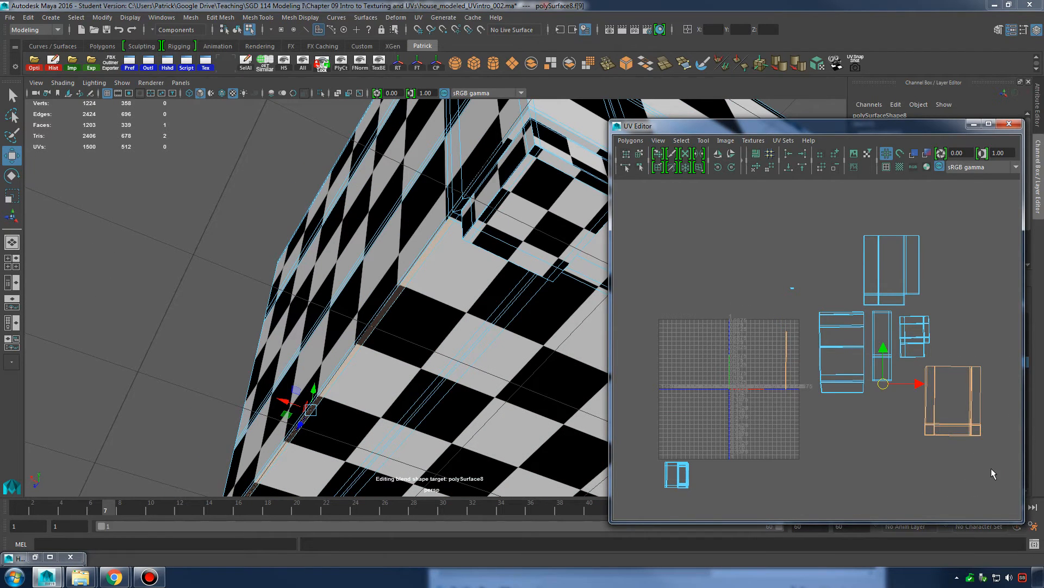
left_click_drag(578, 349, 466, 343, "alt")
key("4")
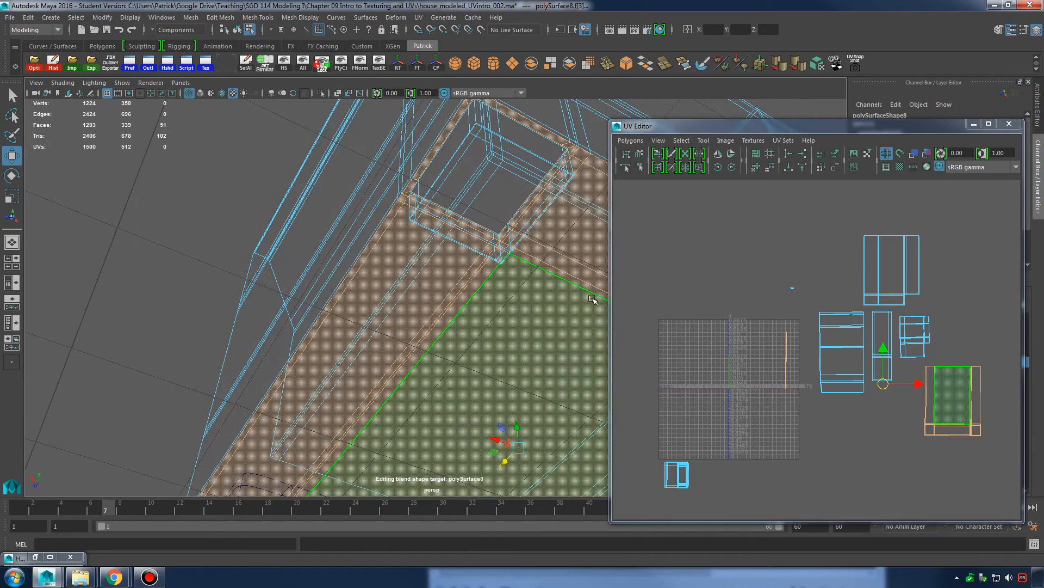
right_click_drag(987, 353, 778, 339, "alt")
left_click_drag(566, 339, 468, 333, "alt")
right_click_drag(762, 335, 664, 333, "alt")
left_click(886, 374)
scroll(879, 392, "up", 6)
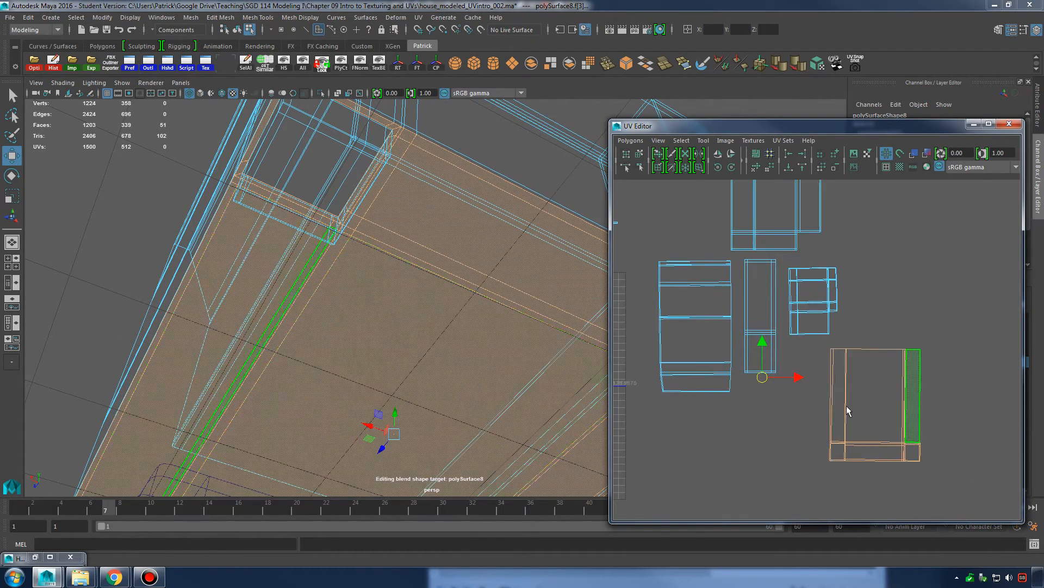
middle_click_drag(716, 373, 767, 351, "alt")
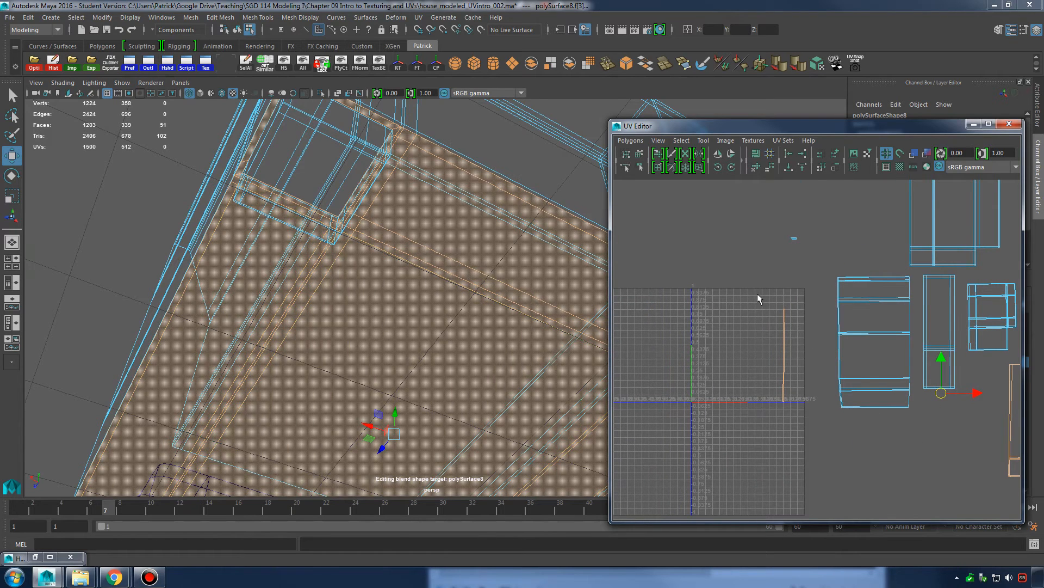
left_click_drag(809, 428, 810, 429, "ctrl")
middle_click_drag(852, 412, 761, 372, "alt")
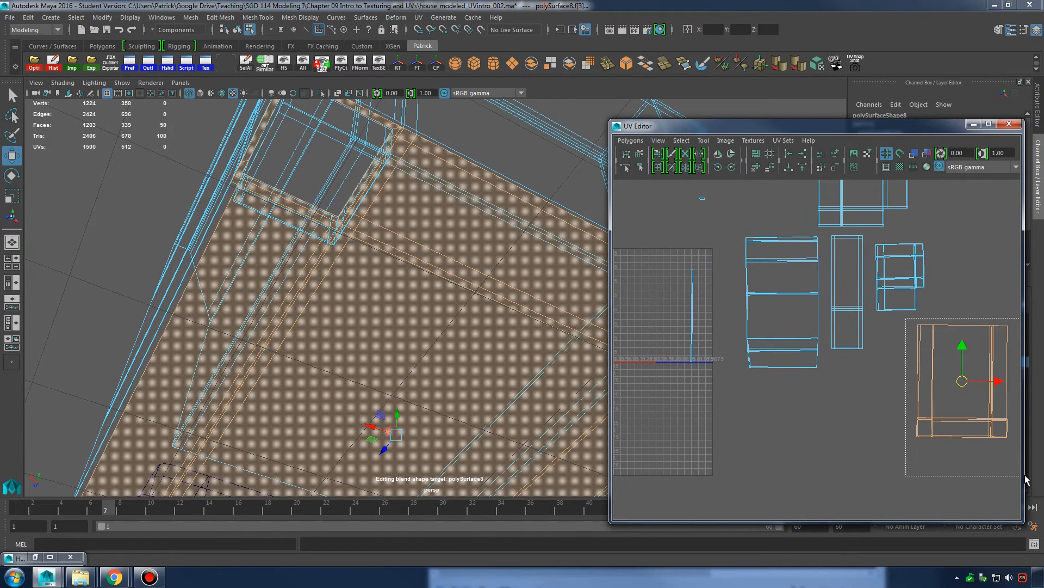
left_click_drag(666, 245, 739, 390, "shift")
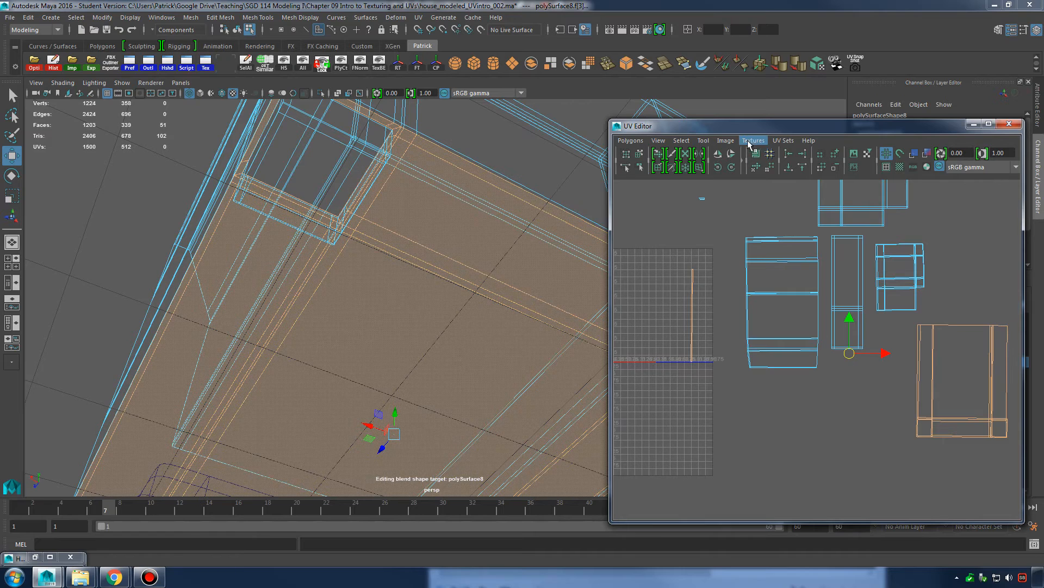
Reproject the selected underside and strip faces with automatic UV mapping.
left_click(418, 17)
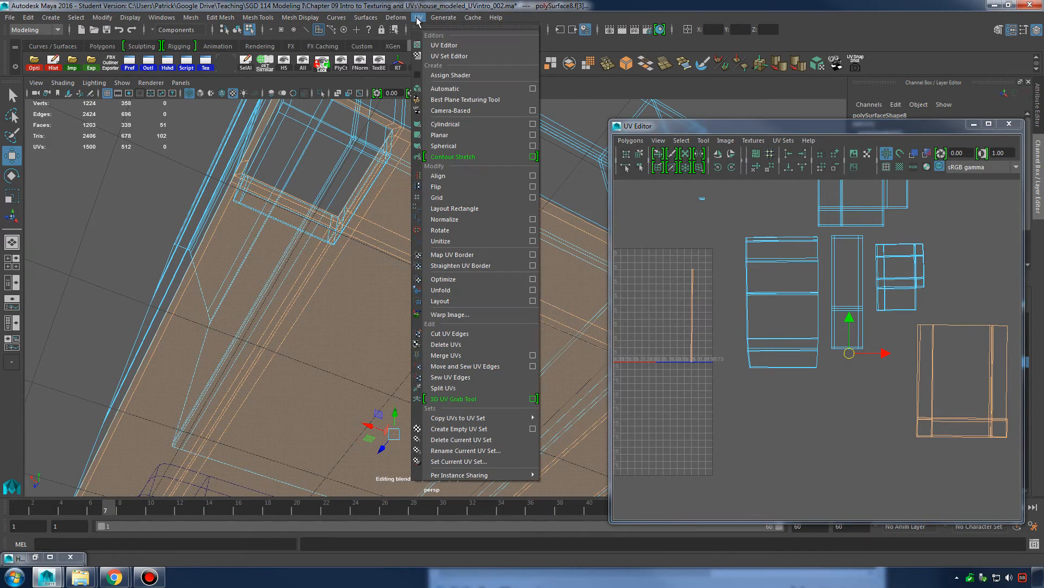
left_click(465, 88)
scroll(745, 322, "down", 1)
scroll(783, 337, "up", 3)
middle_click_drag(799, 343, 936, 364, "alt")
right_click_drag(937, 363, 996, 401, "alt")
Select the large underside UV shell and move it out of the grid, below the other finished shells.
key("w")
scroll(729, 305, "down", 1)
right_click_drag(681, 278, 649, 260)
left_click(682, 274)
scroll(682, 274, "down", 1)
left_click_drag(709, 303, 1003, 496)
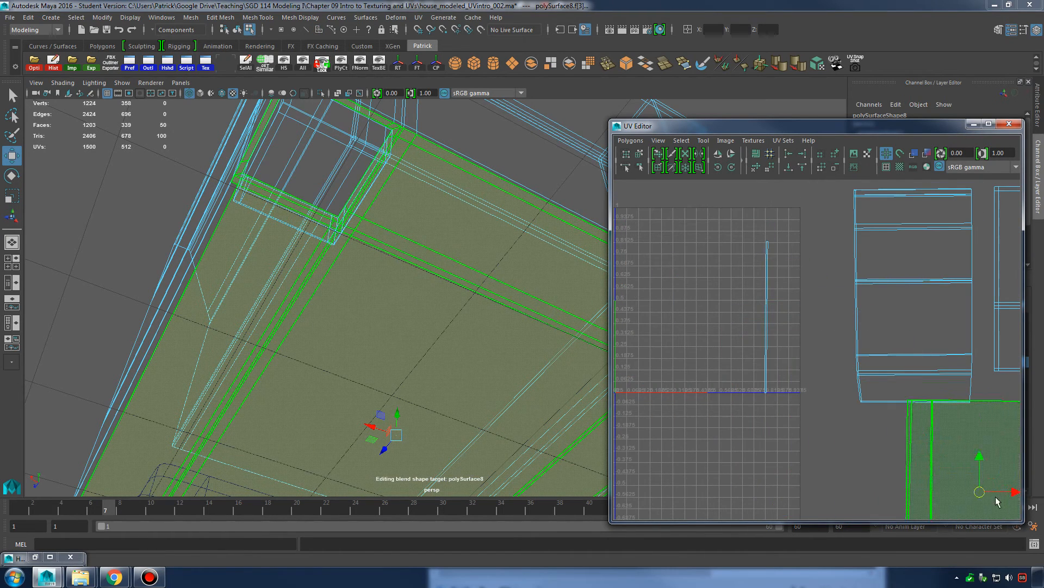
middle_click_drag(1003, 496, 856, 425, "alt")
left_click_drag(856, 421, 930, 432)
Select the long edge shared by the narrow strip and the large underside shell, and join them with Move and Sew UV Edges.
middle_click_drag(659, 273, 762, 337, "alt")
right_click_drag(706, 253, 710, 230)
left_click(729, 243)
scroll(726, 305, "down", 3)
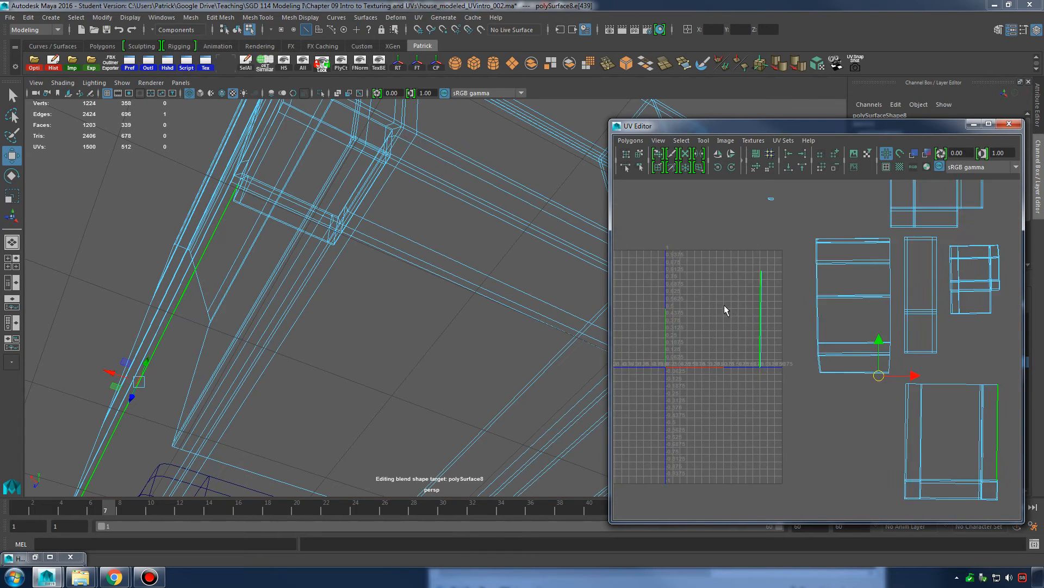
scroll(818, 346, "up", 1)
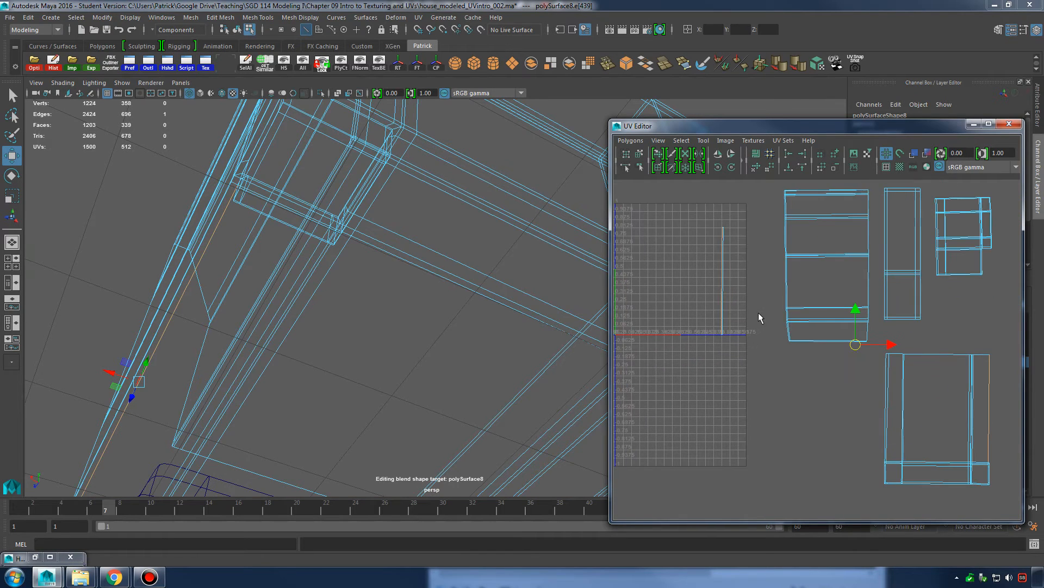
left_click(722, 269)
left_click(631, 140)
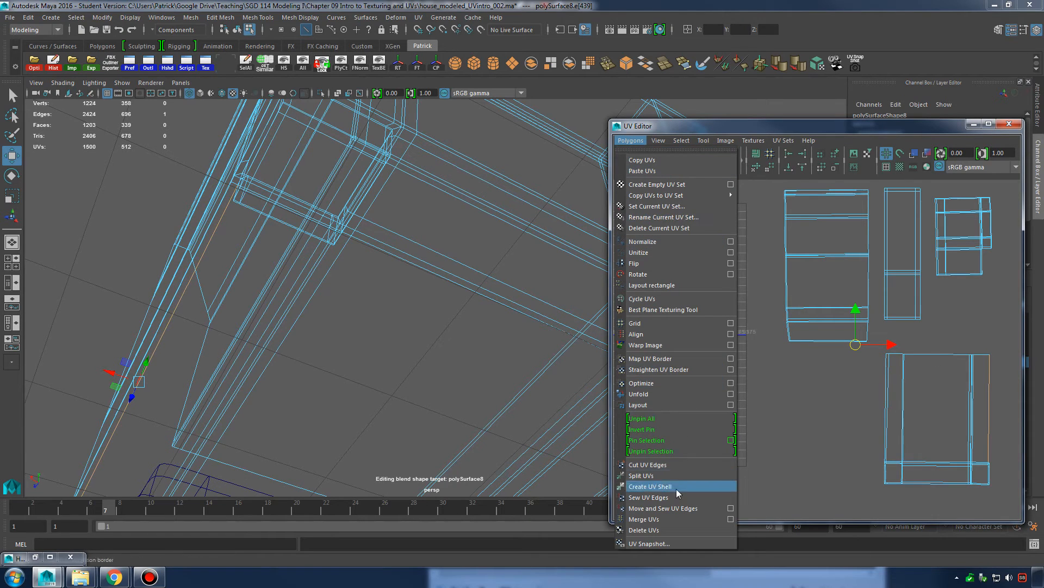
left_click(663, 508)
Examine the sewn border of the underside shell up close and review the overall UV layout.
middle_click_drag(769, 386, 710, 361, "alt")
middle_click_drag(1004, 423, 840, 367, "alt")
scroll(840, 367, "up", 4)
middle_click_drag(729, 361, 833, 367, "alt")
scroll(833, 367, "up", 4)
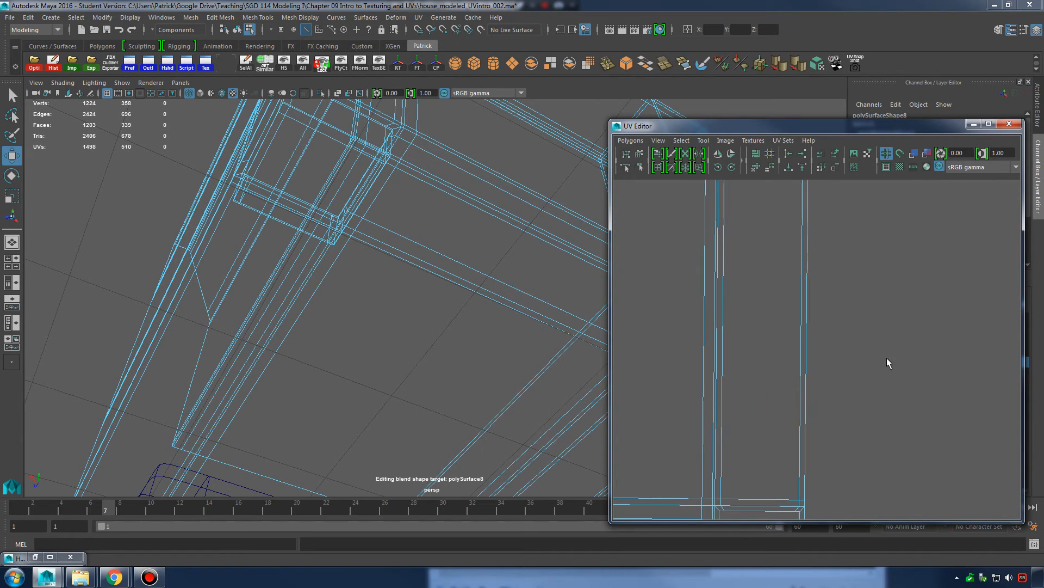
scroll(870, 337, "down", 8)
middle_click_drag(617, 267, 804, 322, "alt")
scroll(804, 322, "down", 1)
scroll(803, 322, "down", 2)
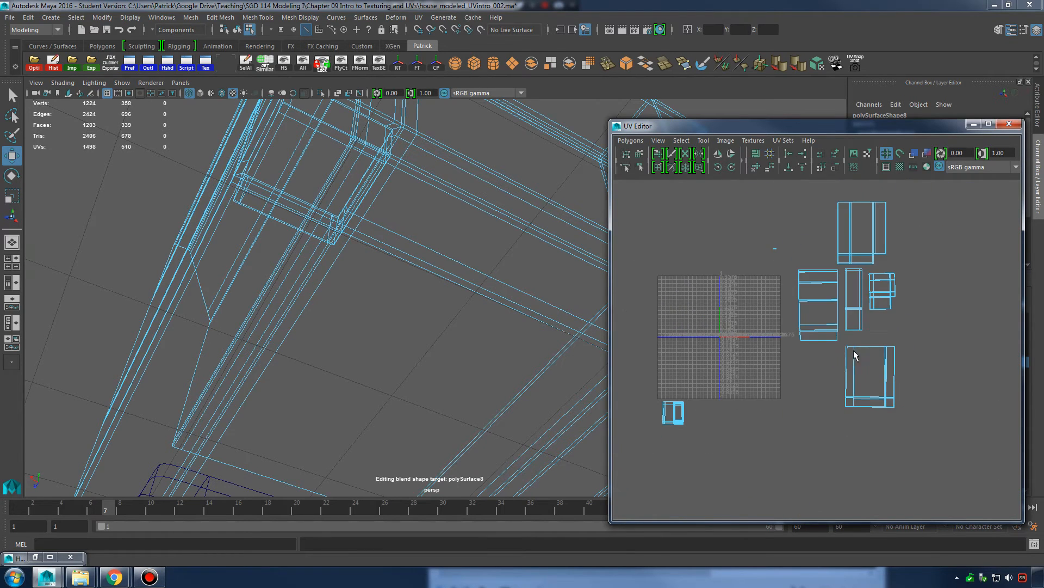
Select the tiny stray UV shell above the grid by its edges and try to remap it with automatic UV mapping.
scroll(890, 368, "up", 3)
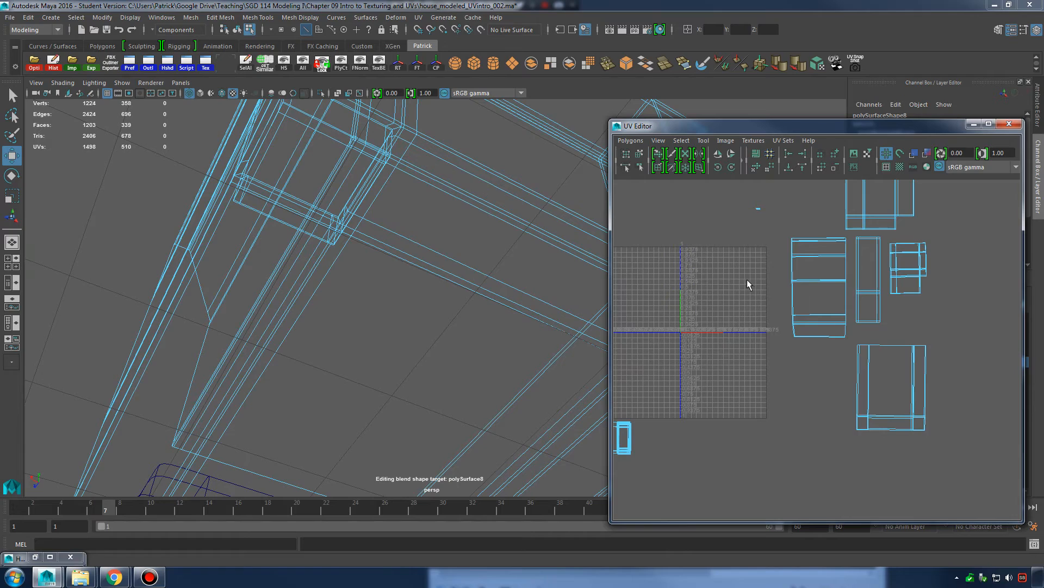
scroll(317, 221, "down", 5)
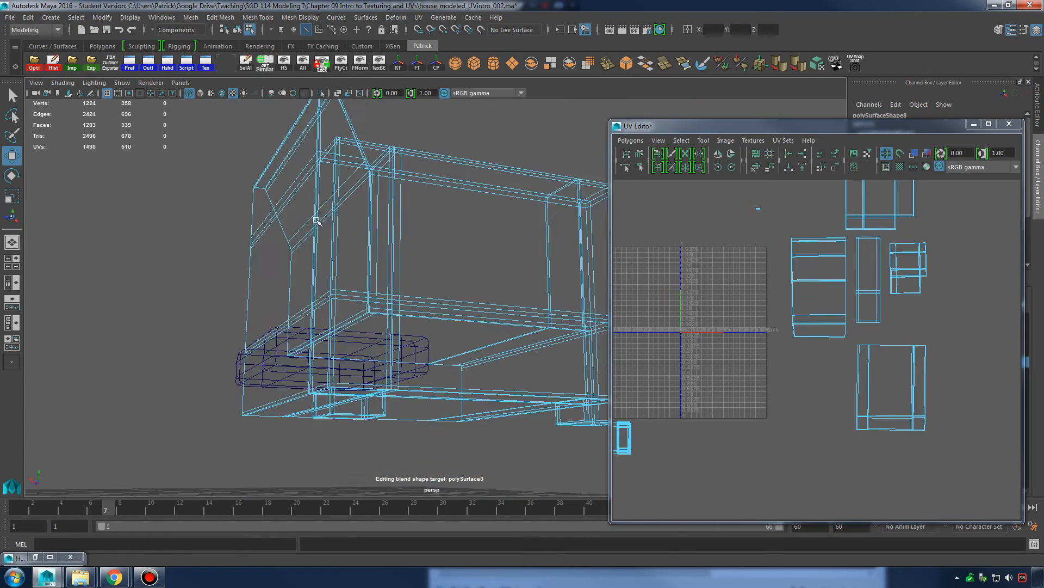
left_click_drag(317, 220, 325, 229, "alt")
left_click_drag(737, 200, 772, 231)
mouse_move(456, 213)
left_mouse_down("alt")
mouse_move(448, 234)
mouse_move(477, 256)
mouse_move(427, 277)
left_mouse_up("alt")
key("5")
scroll(417, 252, "up", 5)
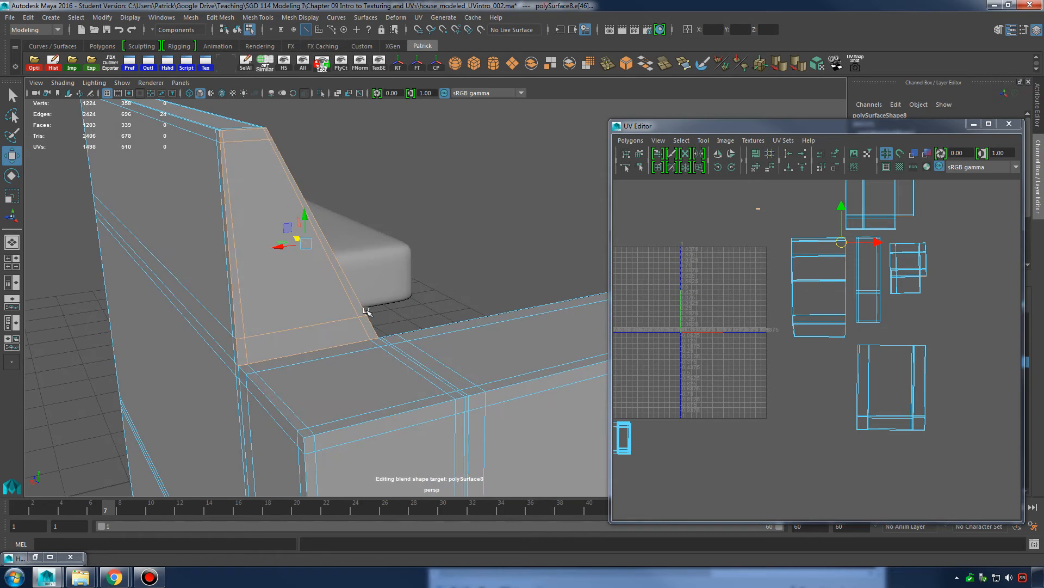
left_click(418, 17)
left_click(445, 88)
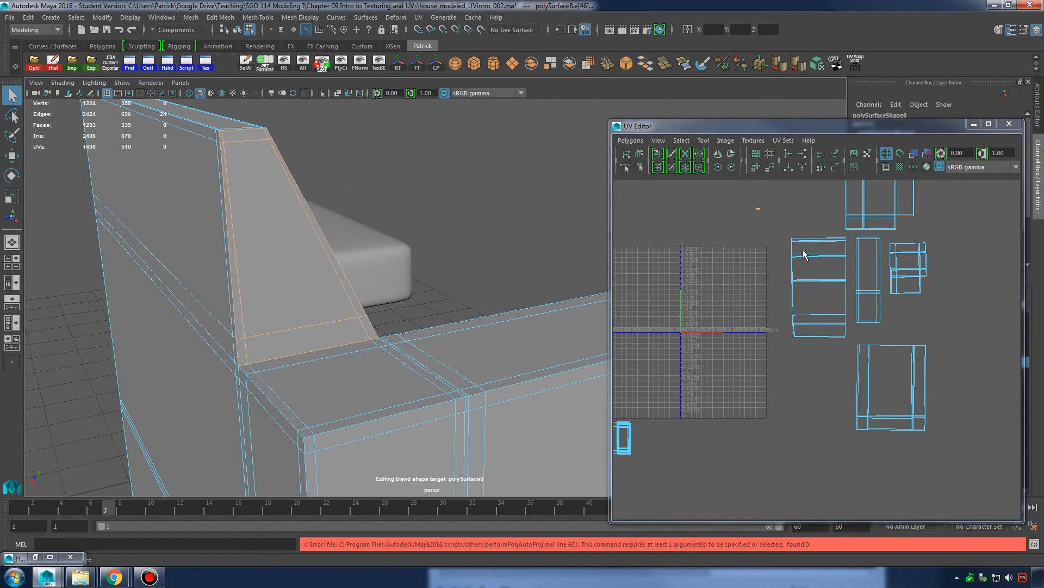
Select the tiny stray shell's faces on the side of the backrest and reproject them with automatic UV mapping.
right_click_drag(257, 218, 257, 244)
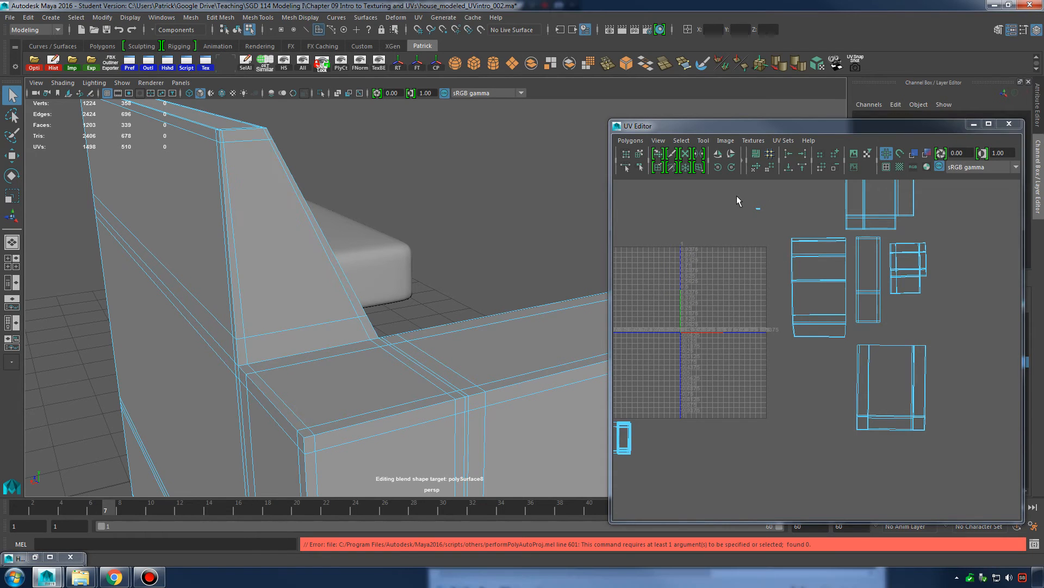
left_click_drag(737, 198, 766, 229)
key("f")
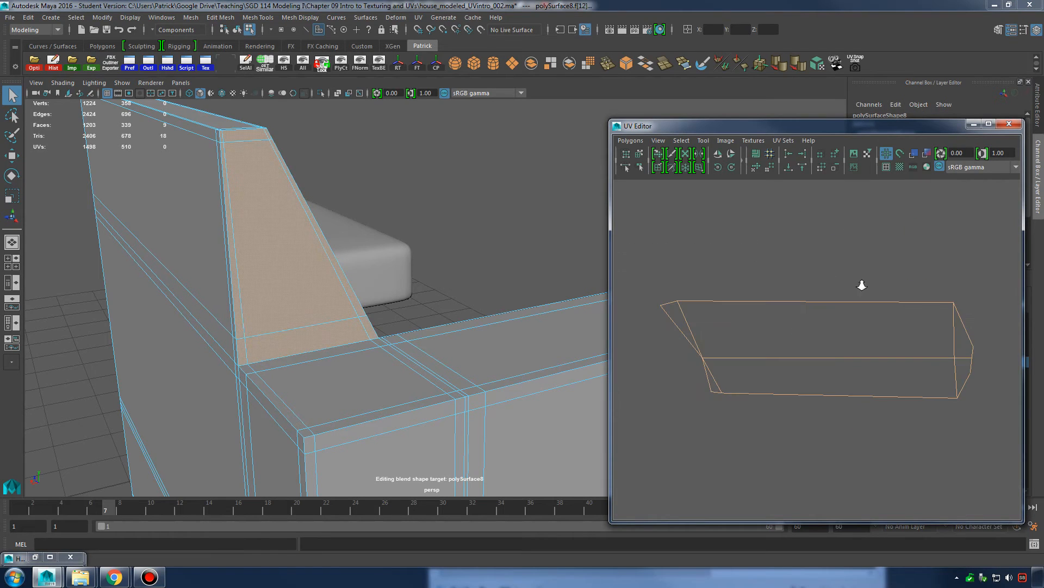
scroll(862, 285, "down", 10)
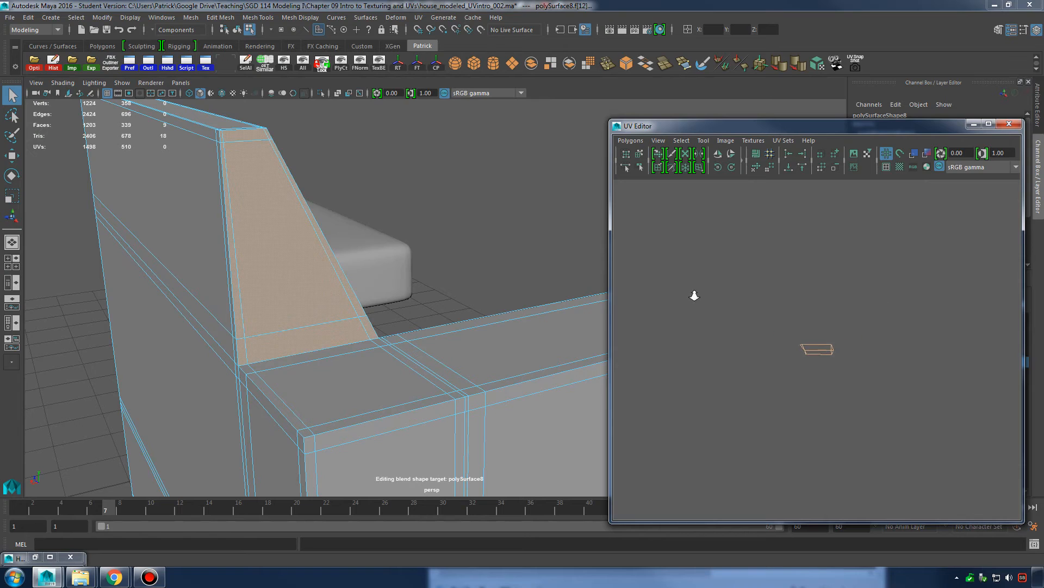
right_click_drag(695, 296, 637, 299, "alt")
middle_click_drag(806, 330, 779, 250, "alt")
left_click(294, 215)
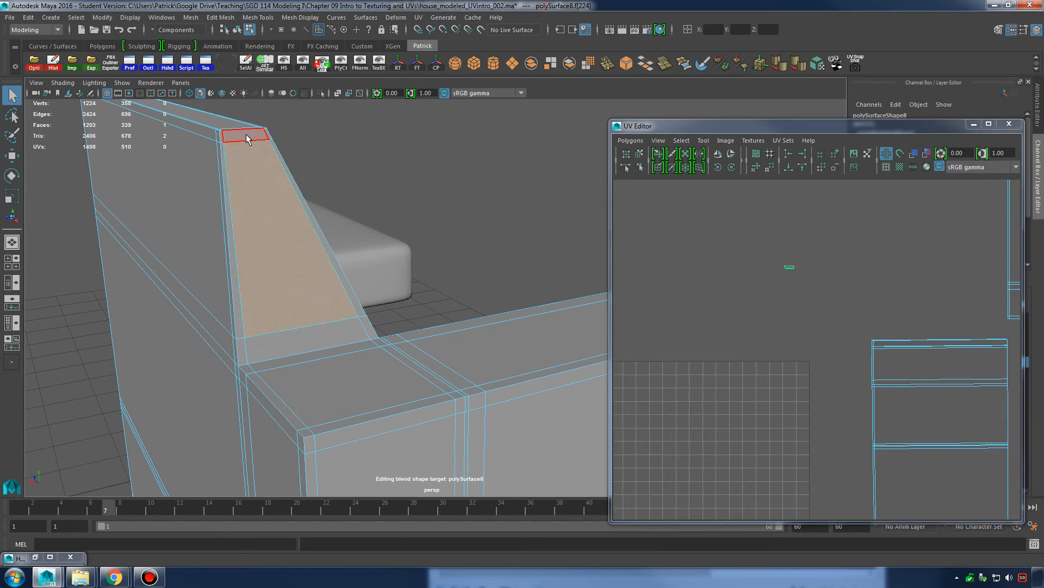
left_click_drag(730, 217, 823, 310)
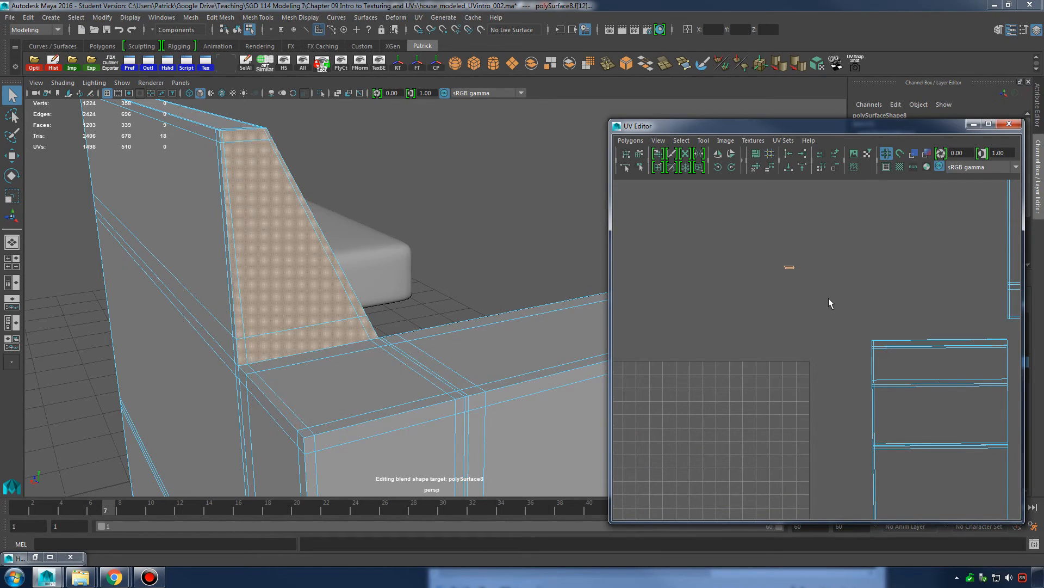
scroll(816, 304, "down", 5)
left_click(417, 18)
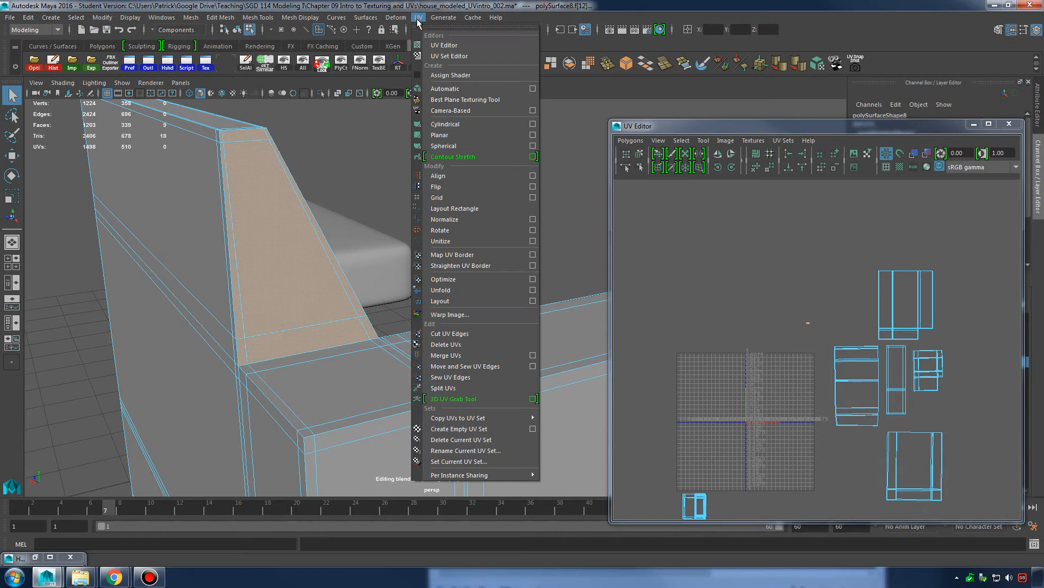
left_click(445, 88)
Display the checker texture on the sofa and examine its pattern along the backrest, seat and front for distortion.
left_click_drag(507, 252, 416, 228, "alt")
key("6")
right_click_drag(416, 228, 454, 220)
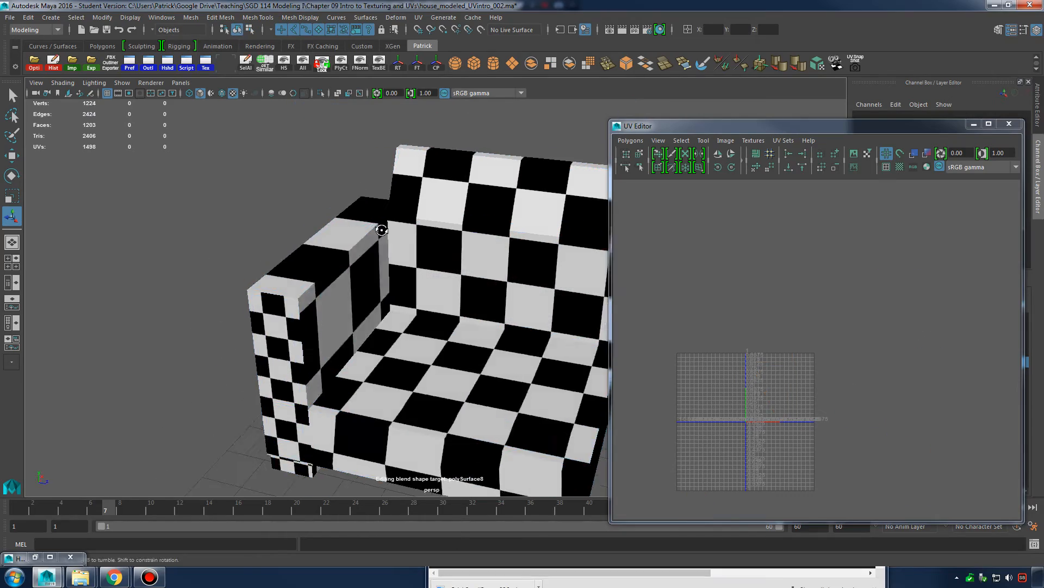
left_click_drag(454, 220, 466, 371, "alt")
left_click(376, 281)
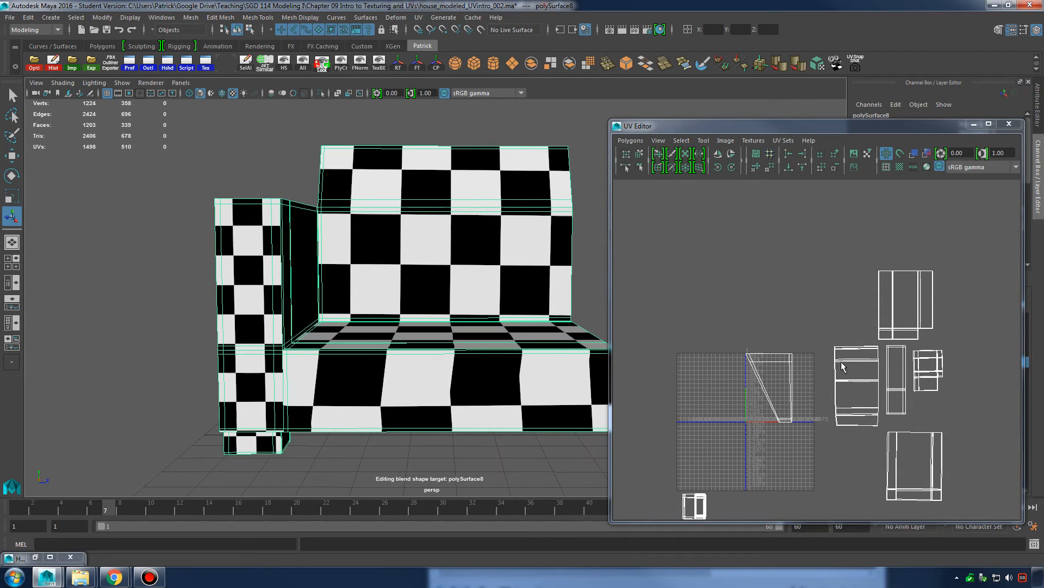
middle_click_drag(870, 371, 874, 312, "alt")
right_click_drag(457, 313, 513, 361, "alt")
middle_click_drag(513, 362, 442, 336, "alt")
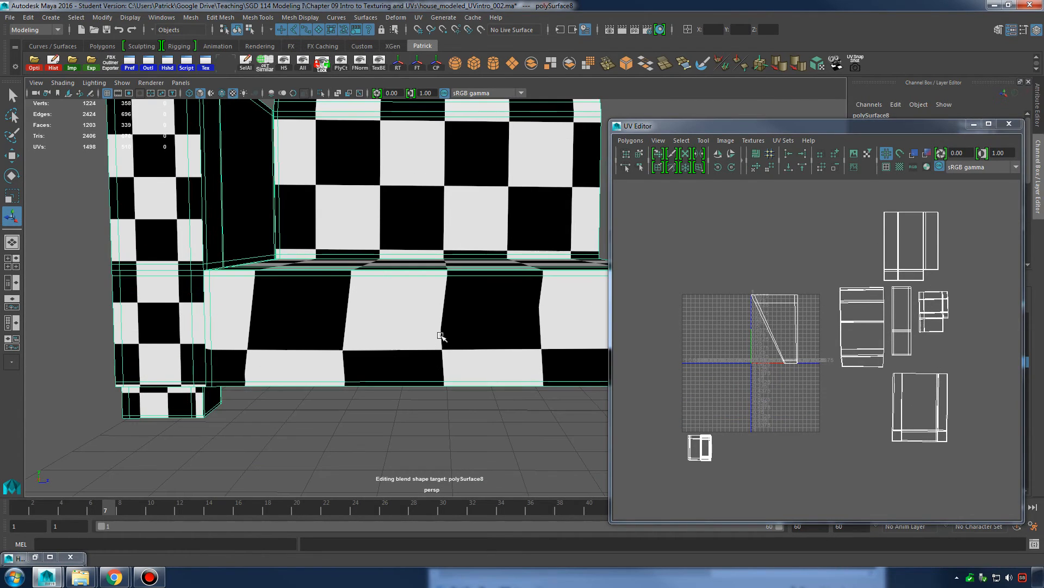
left_click_drag(492, 282, 492, 299, "alt")
Select the faces of the backrest-and-seat UV shell and unfold them.
right_click_drag(494, 274, 426, 306)
left_click(494, 316)
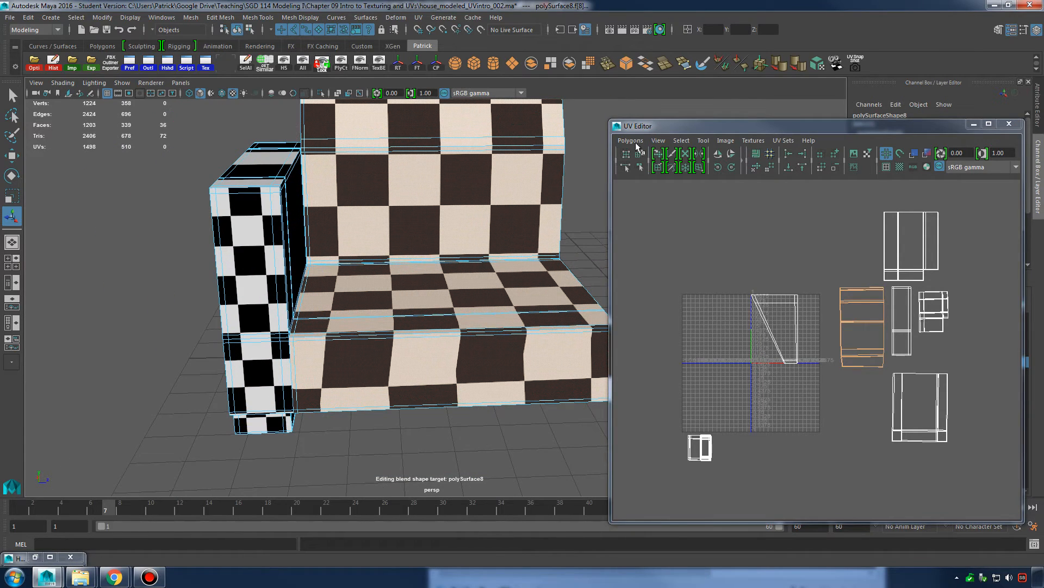
left_click(630, 140)
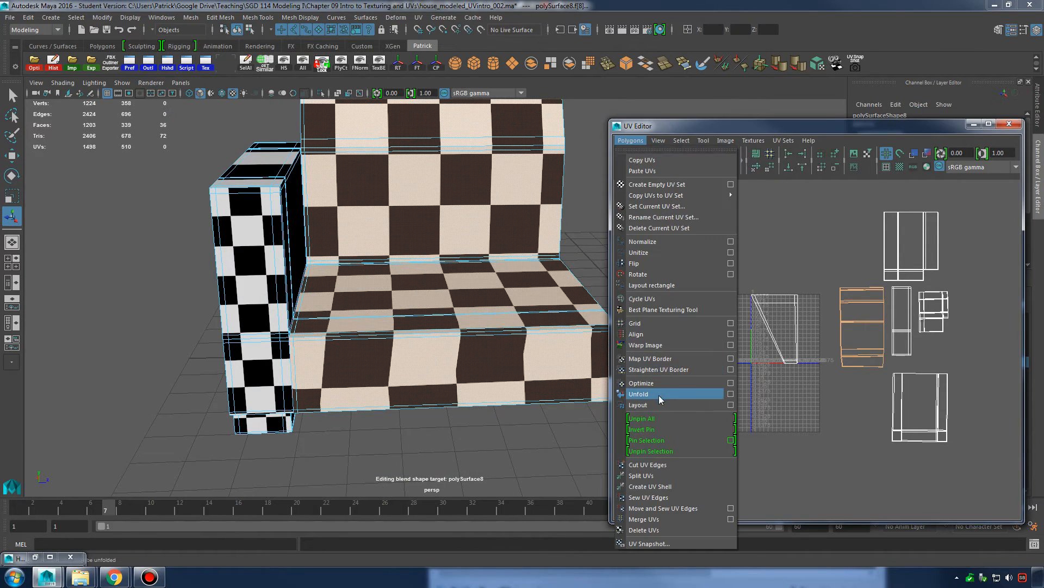
left_click(659, 395)
left_click(642, 141)
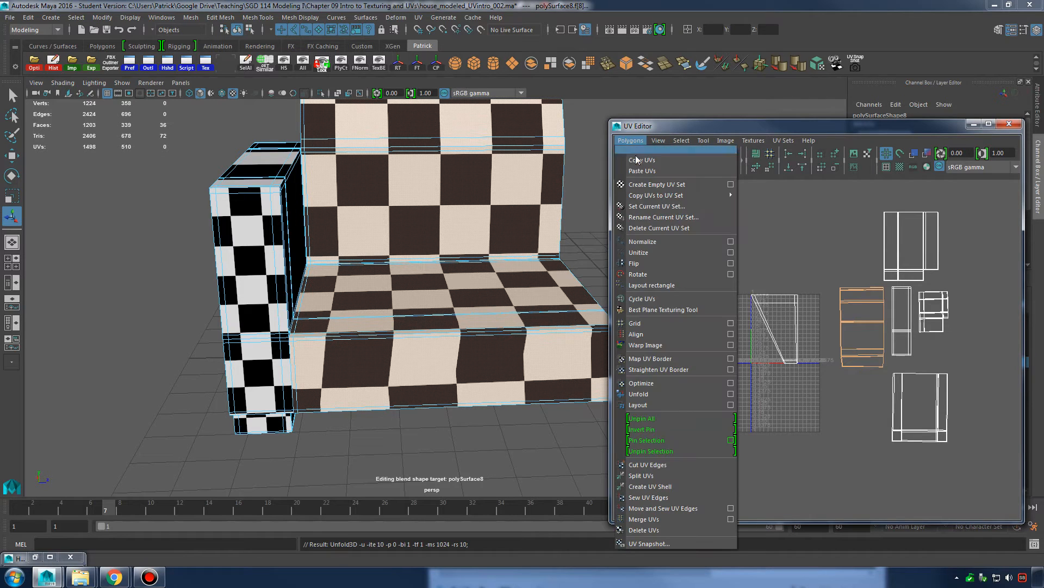
left_click(659, 394)
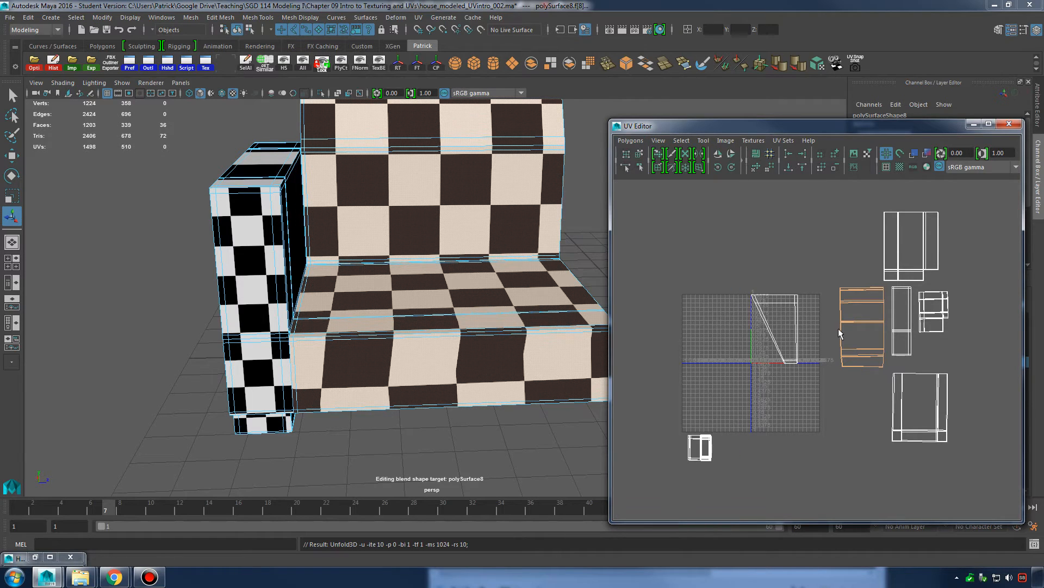
Unfold the backrest-and-seat shell again using the Unfold3D method with 10 iterations and a 1024 map size.
right_click_drag(839, 333, 900, 341, "alt")
right_click_drag(822, 294, 946, 229, "alt")
middle_click_drag(946, 228, 772, 305, "alt")
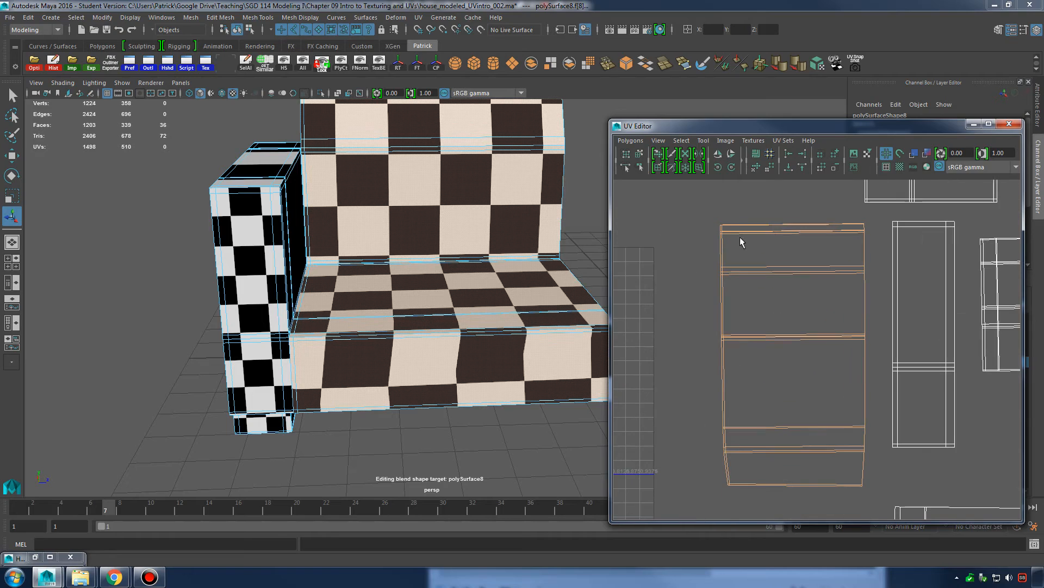
left_click(636, 140)
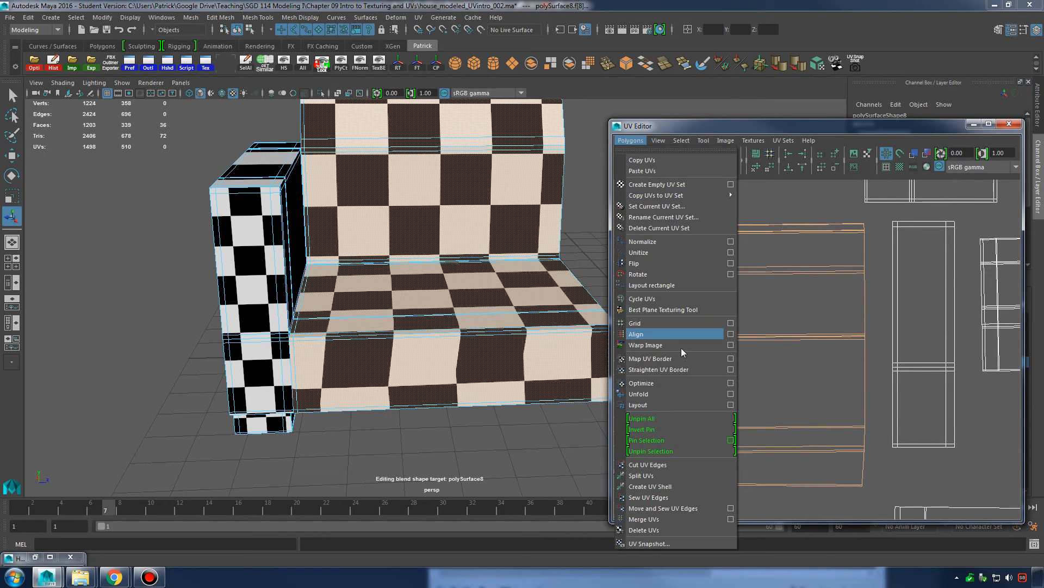
left_click(731, 394)
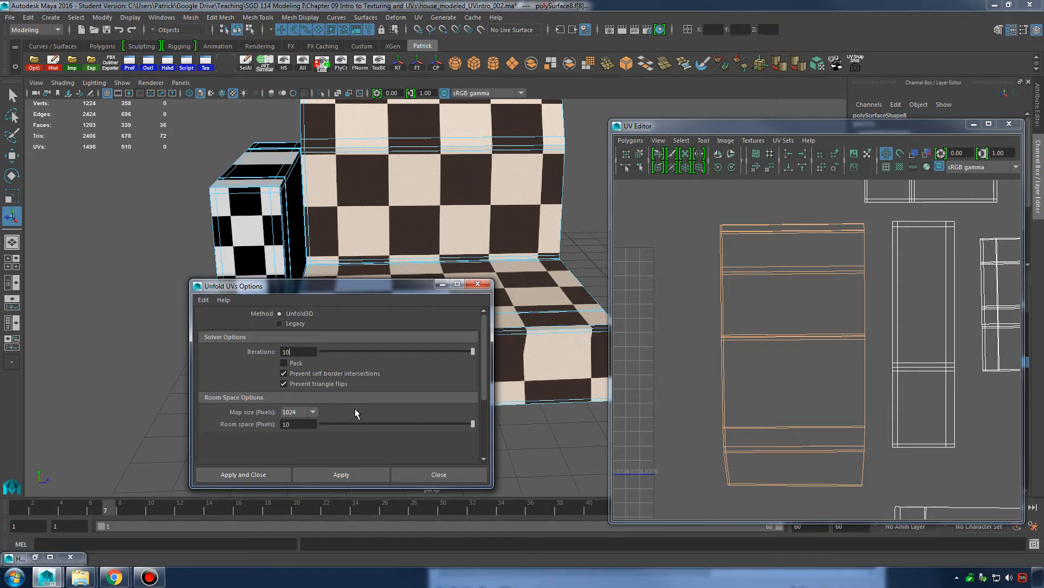
left_click(298, 323)
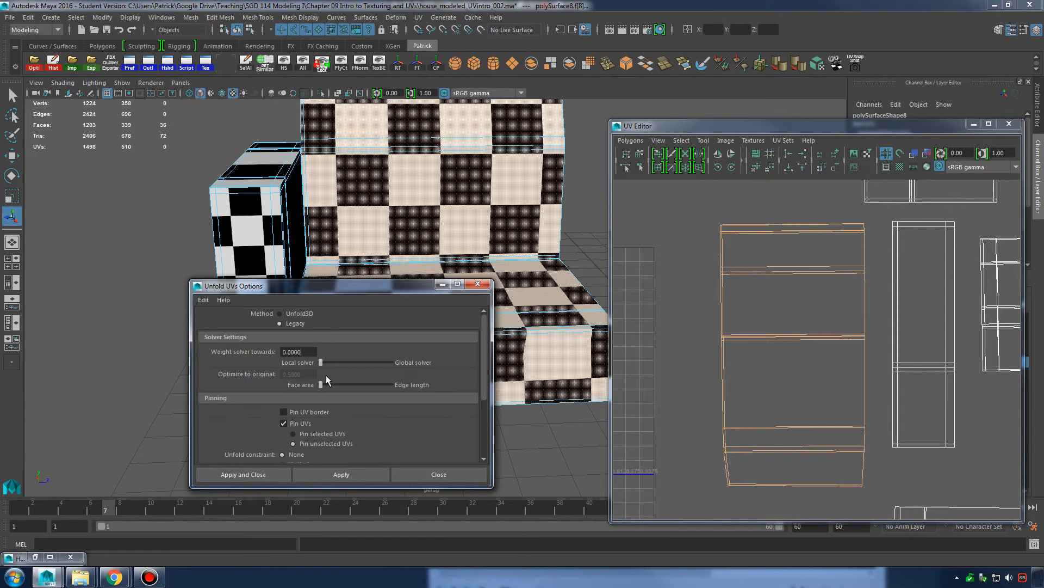
left_click(290, 313)
left_click(350, 474)
left_click(462, 474)
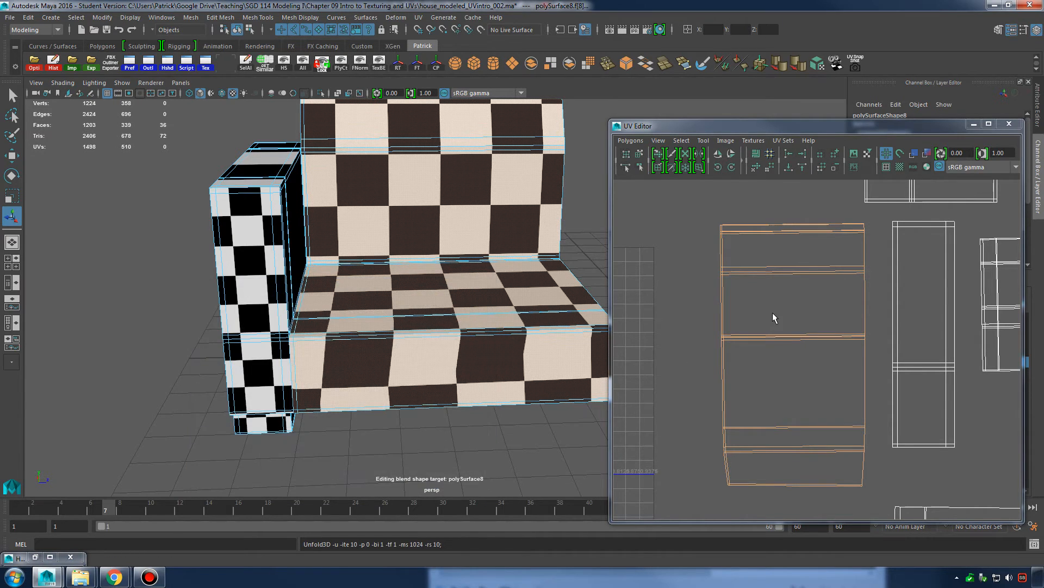
Select the seat's front face and locate its strip at the end of the backrest-and-seat UV shell.
right_click_drag(442, 361, 451, 305)
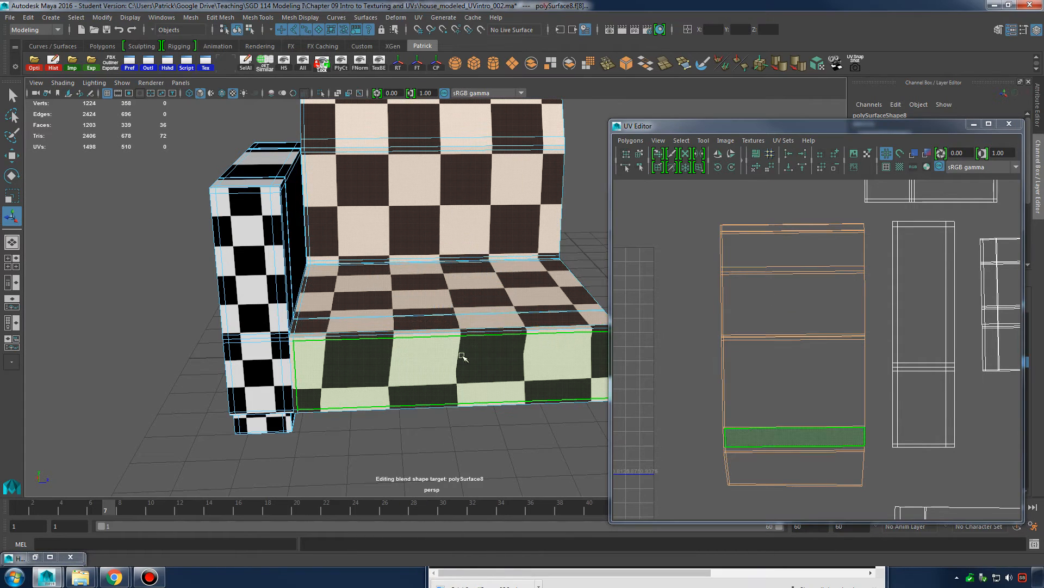
left_click(463, 357)
key("a")
right_click_drag(789, 342, 895, 349, "alt")
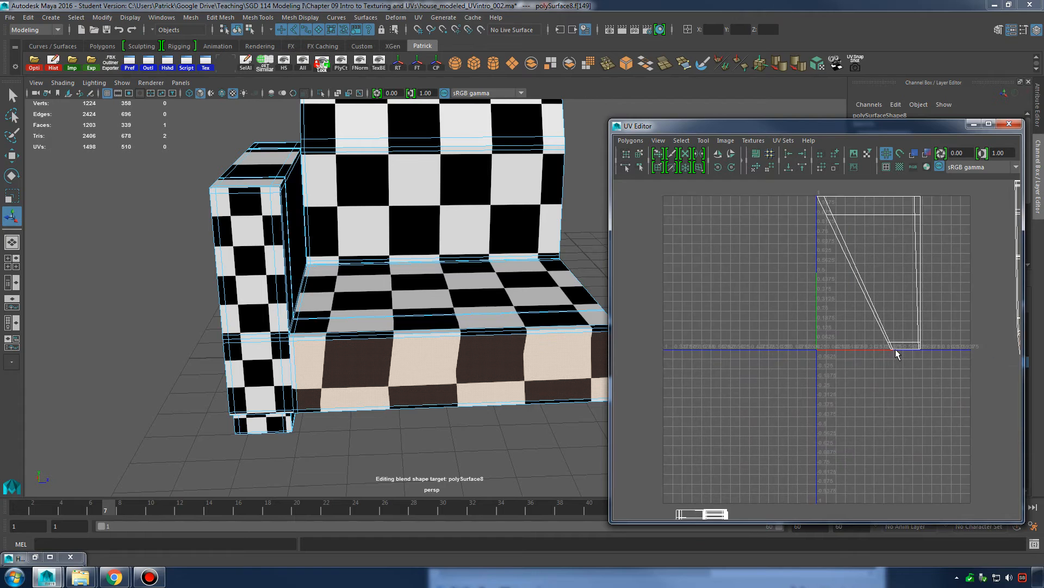
middle_click_drag(895, 348, 663, 364, "alt")
right_click_drag(664, 364, 907, 384, "alt")
middle_click_drag(907, 385, 1007, 395, "alt")
right_click_drag(436, 357, 500, 388, "alt")
left_click_drag(501, 389, 490, 347, "alt")
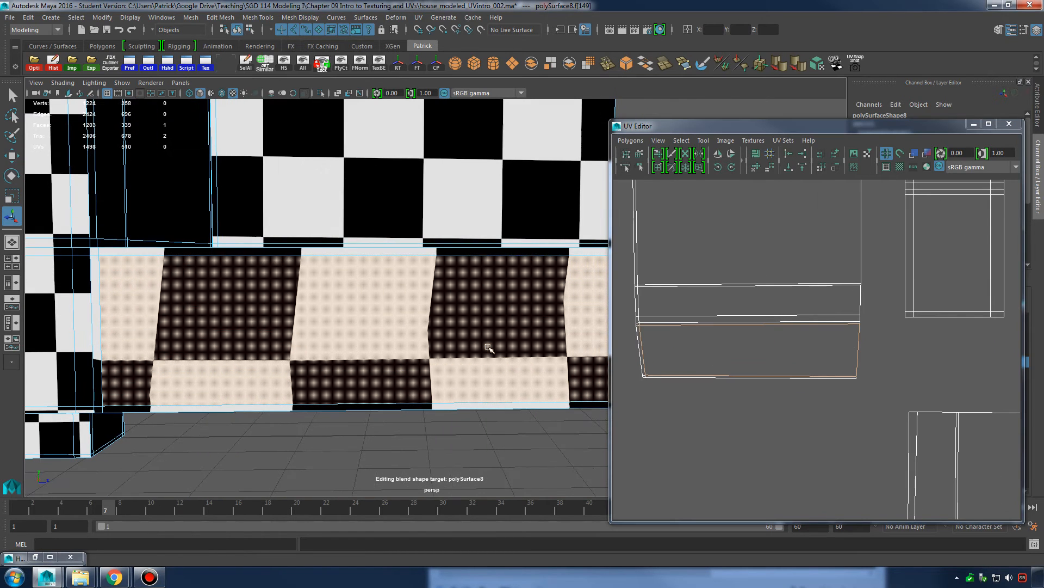
Switch to UV selection and adjust the UV at the front strip's upper right corner to straighten the shell border.
left_click(463, 295)
right_click_drag(810, 319, 859, 324)
left_click(860, 324)
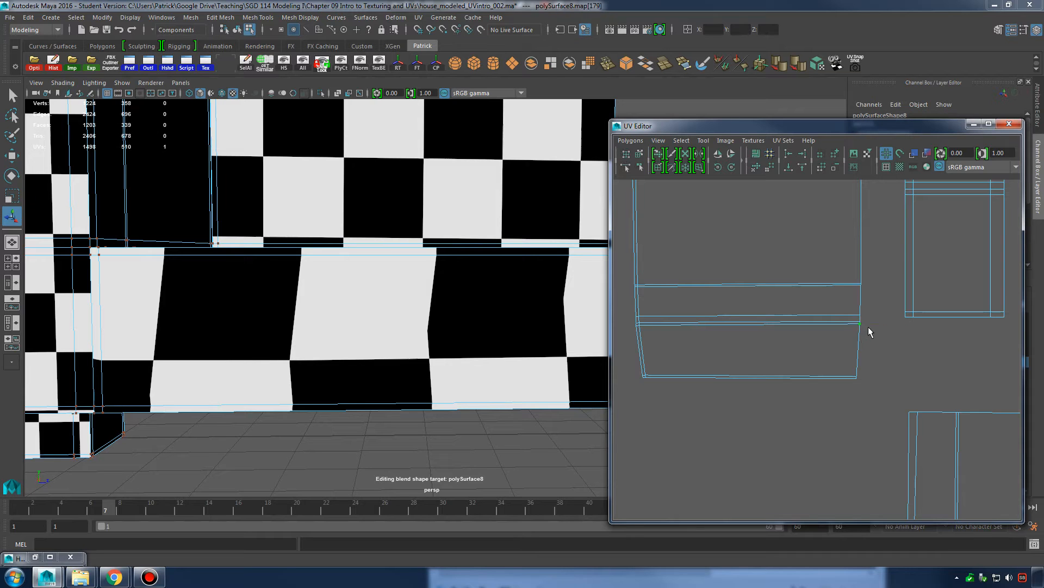
key("w")
left_click_drag(860, 324, 854, 325)
left_click_drag(471, 300, 465, 348, "alt")
left_click_drag(854, 324, 860, 327)
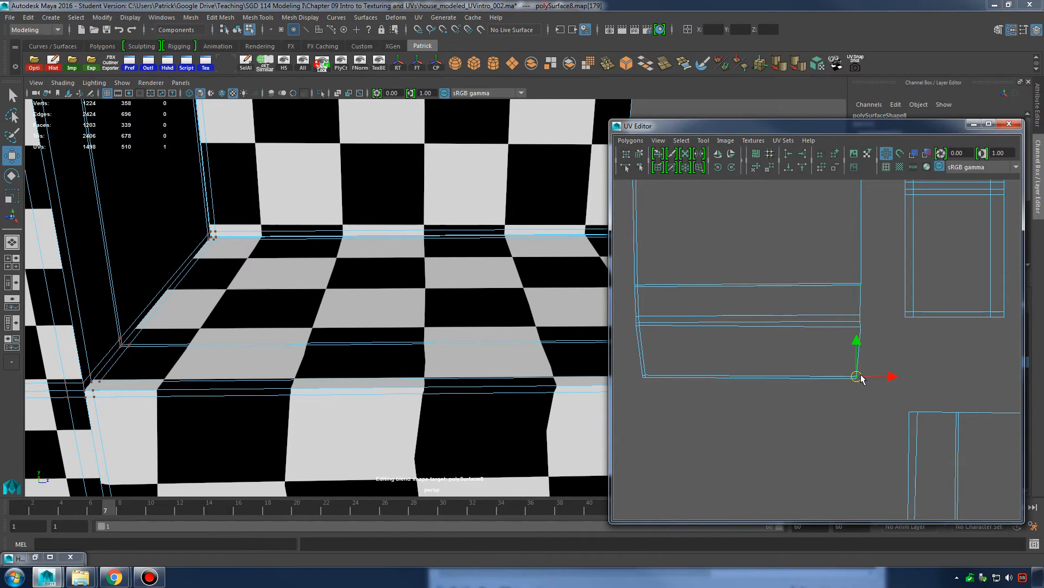
Move the two UVs at the front strip's lower right corner outward to widen its bottom edge.
left_click_drag(861, 379, 866, 376)
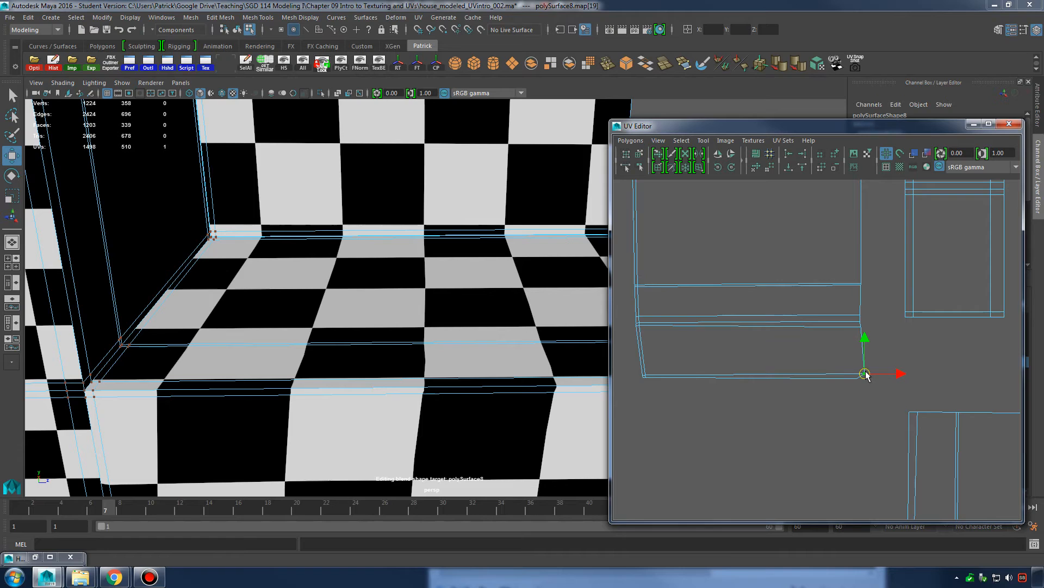
middle_click_drag(389, 419, 368, 334, "alt")
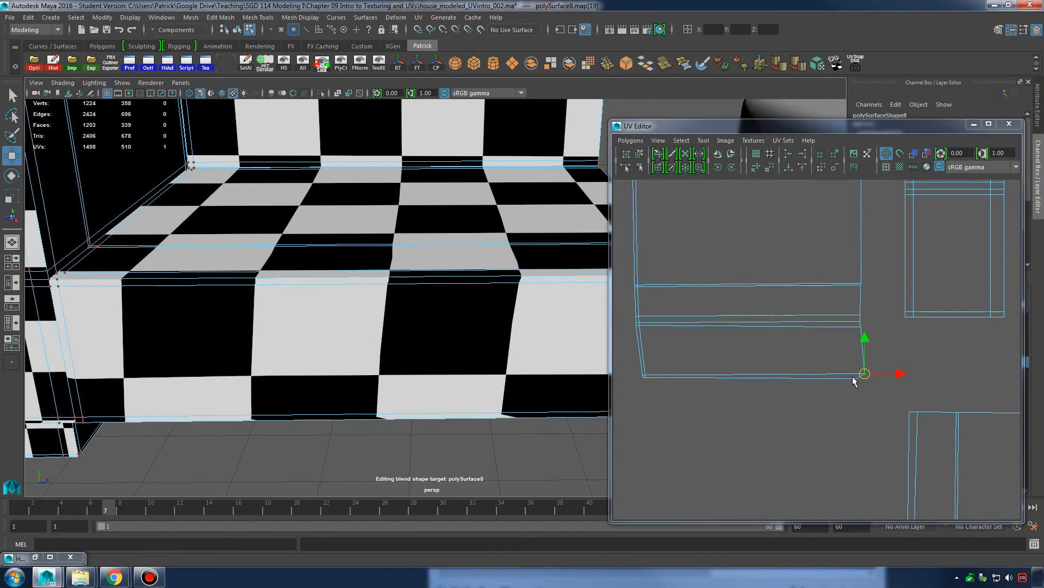
left_click(856, 379)
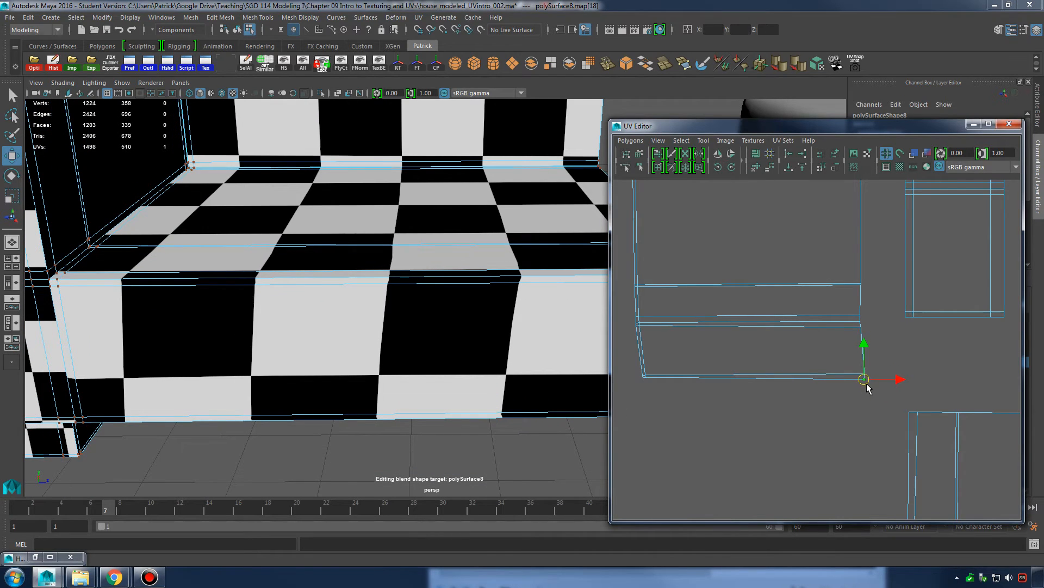
right_click_drag(803, 340, 917, 363, "alt")
left_click_drag(495, 411, 526, 301, "alt")
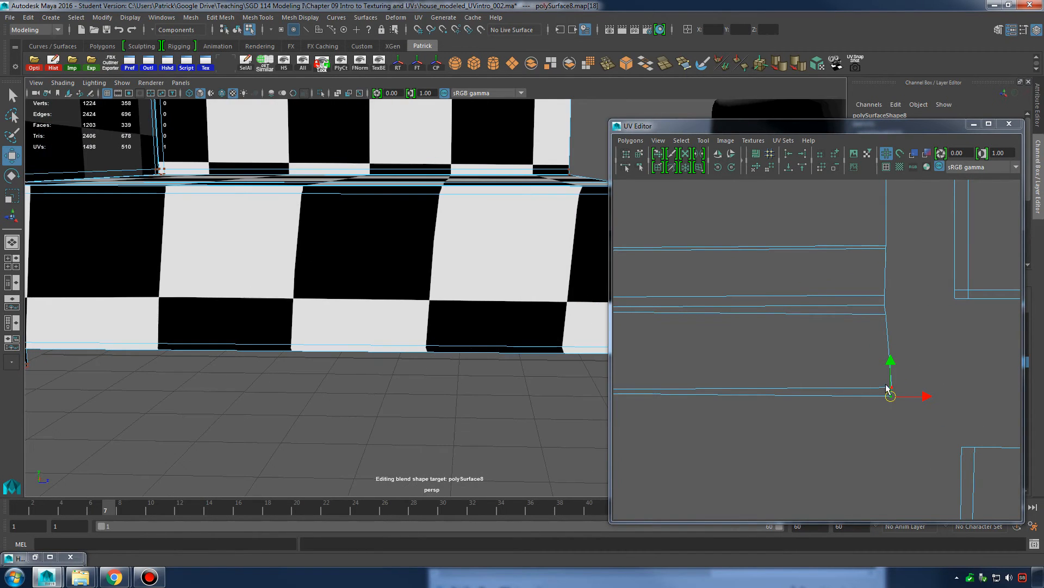
Select the three border UVs above the front strip's right side and move them outward to line up with the lower corner.
left_click_drag(879, 297, 924, 383)
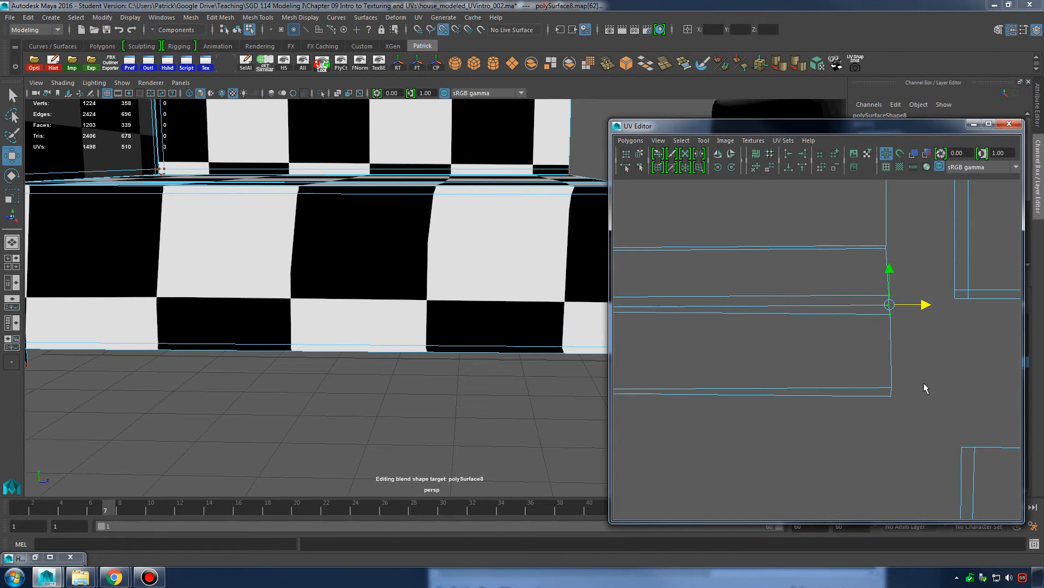
right_click_drag(942, 362, 872, 358, "alt")
middle_click_drag(872, 357, 915, 365, "alt")
right_click_drag(468, 341, 389, 333, "alt")
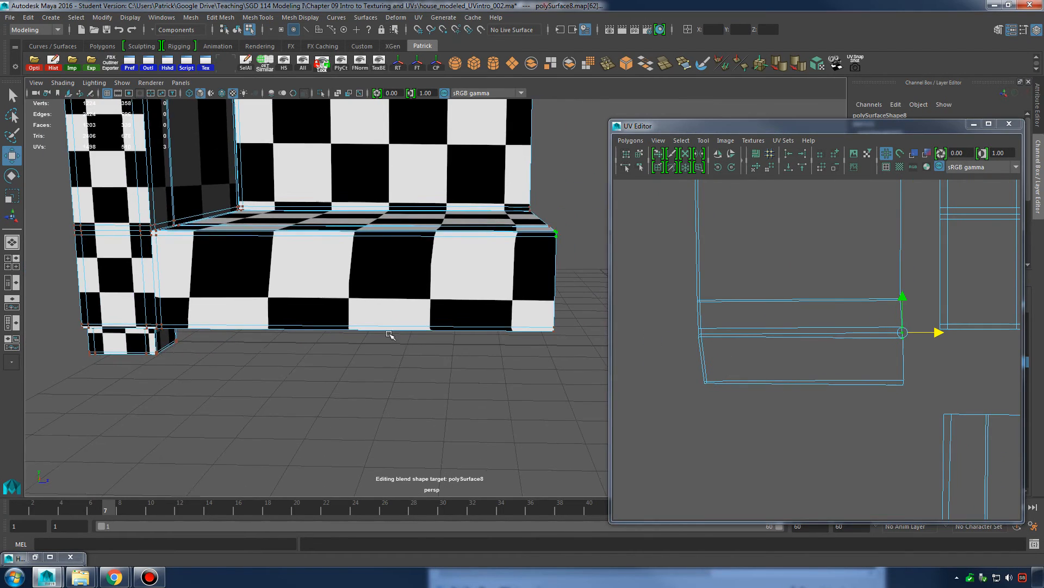
left_click_drag(389, 334, 403, 353, "alt")
Pick the UV at the front strip's upper left corner, return to object selection and select the sofa to check the pattern.
left_click(702, 338)
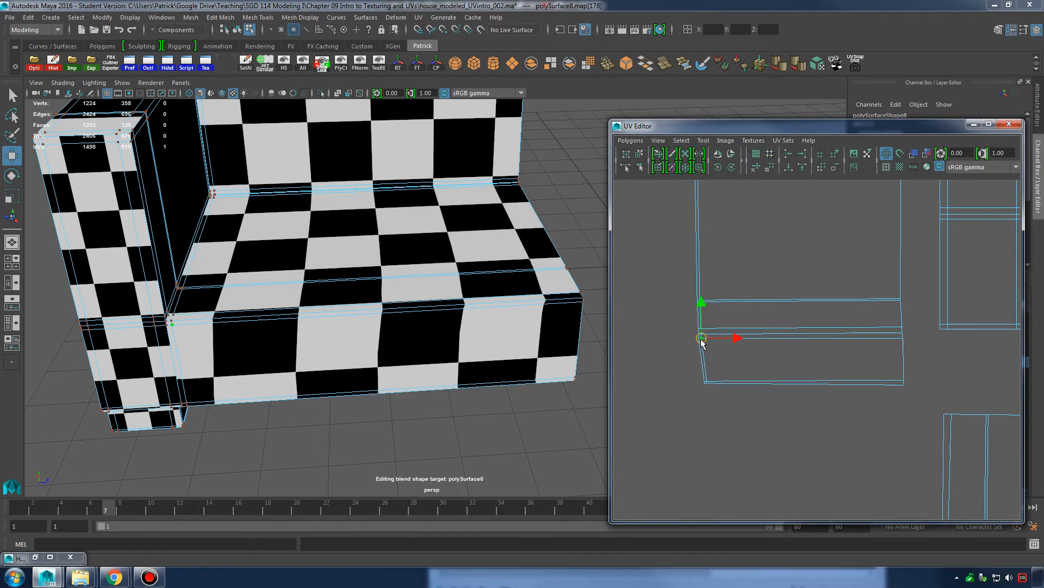
left_click_drag(452, 353, 448, 343, "alt")
right_click_drag(415, 253, 397, 280)
left_click(454, 248)
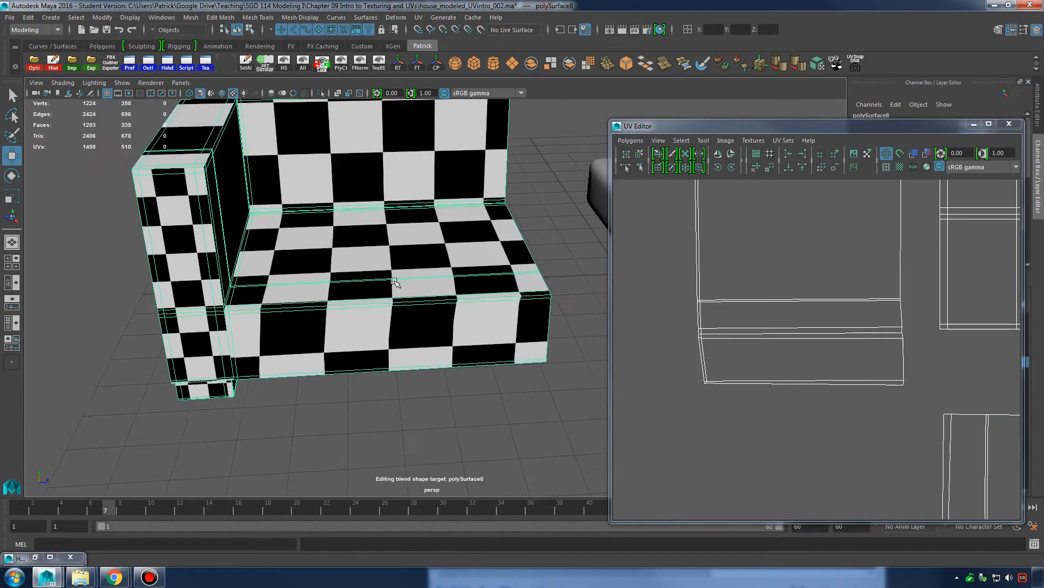
Examine the checker pattern across the sofa from several angles and view its complete set of UV shells.
left_click_drag(396, 279, 452, 307, "alt")
left_click(582, 313)
left_click_drag(583, 327, 433, 315, "alt")
left_click(468, 304)
right_click_drag(573, 276, 478, 276, "alt")
right_click_drag(908, 278, 677, 307, "alt")
middle_click_drag(766, 324, 839, 319, "alt")
scroll(416, 318, "up", 6)
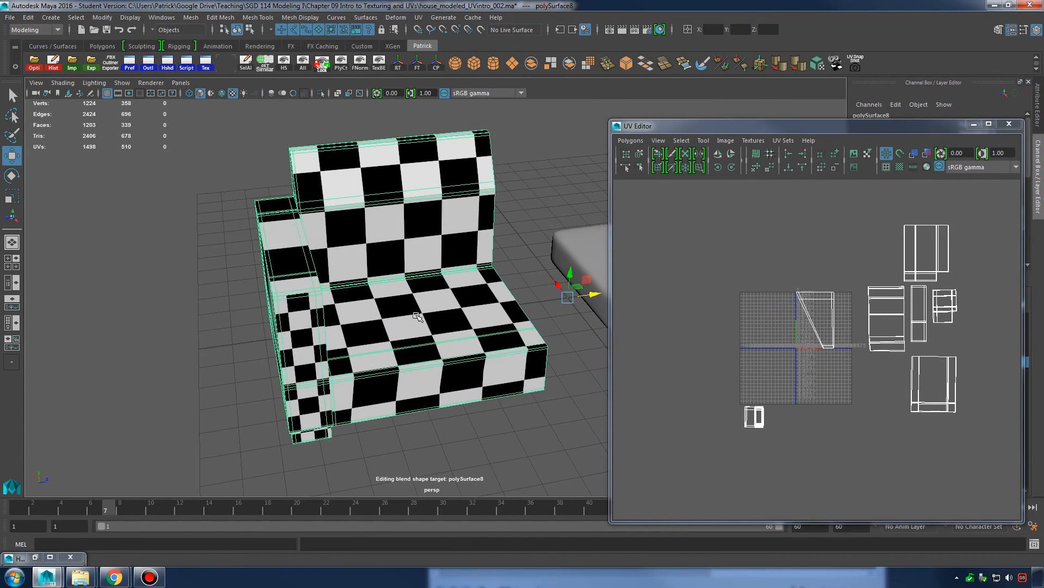
scroll(416, 317, "down", 4)
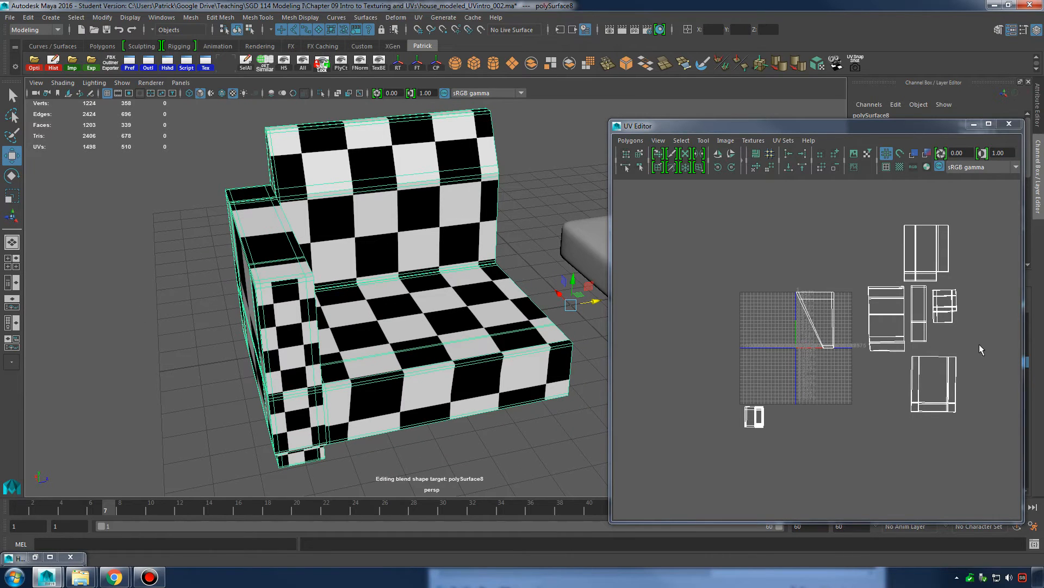
left_click(631, 141)
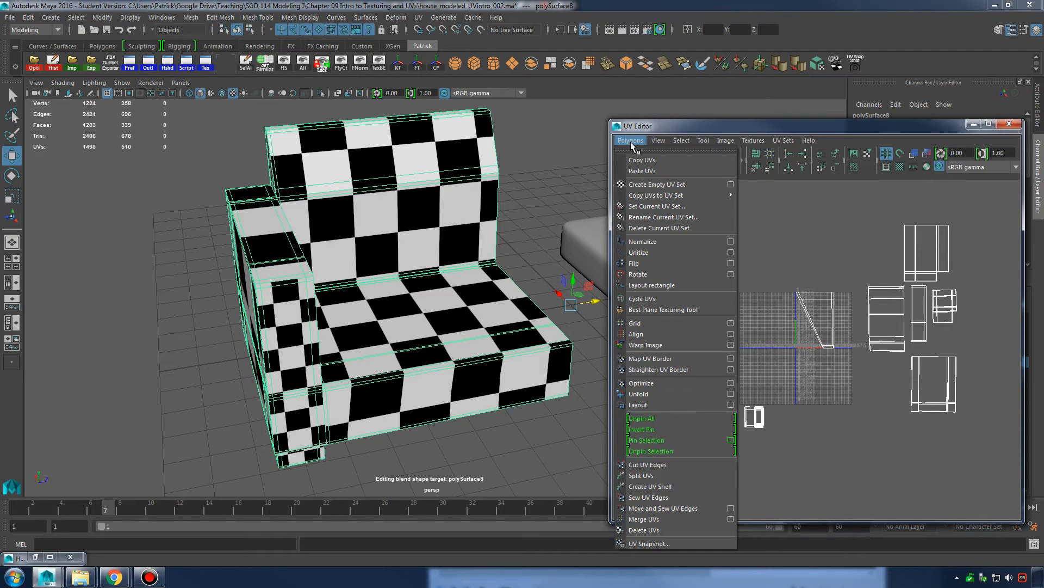
mouse_move(658, 141)
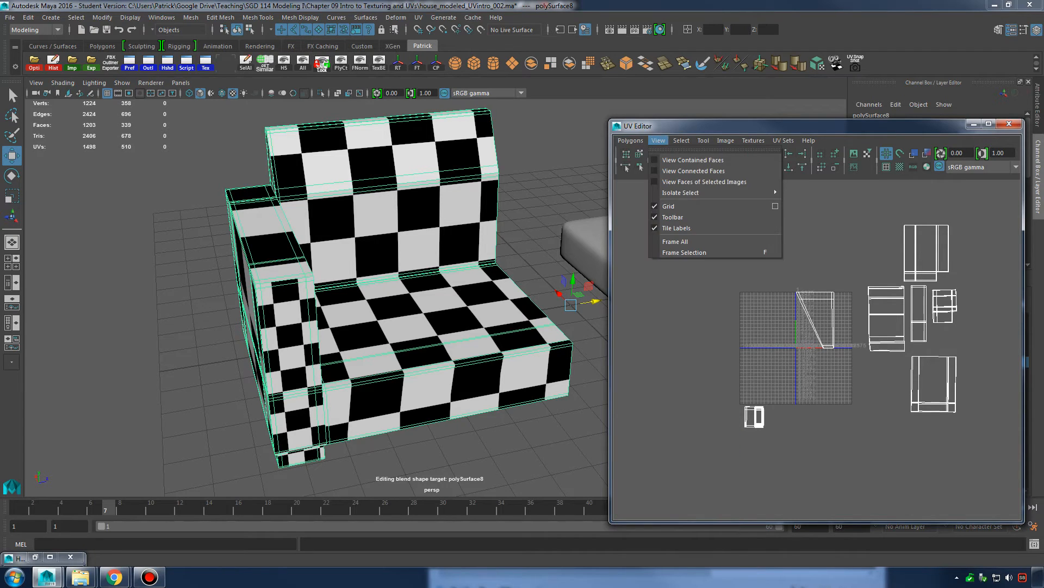
key("alt+Tab")
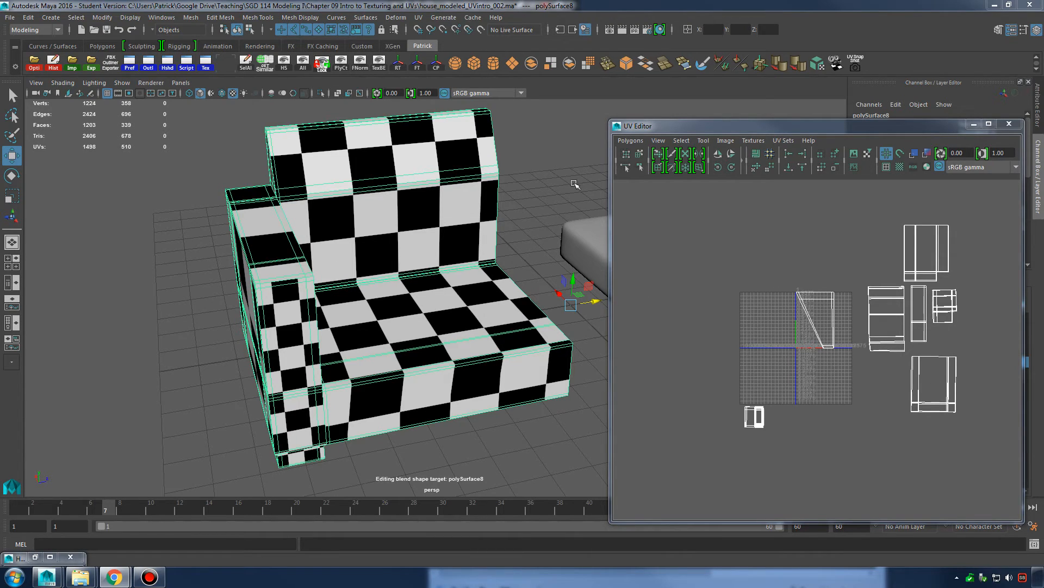
Reset the Layout UVs options, apply the layout to the sofa's shells and check the checker pattern on the model.
left_click(631, 141)
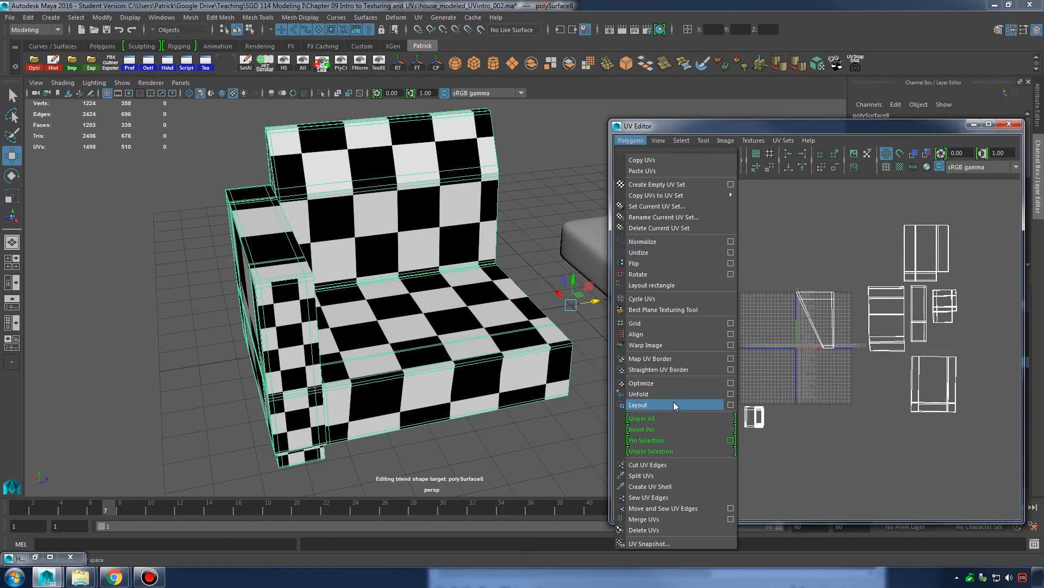
left_click(731, 404)
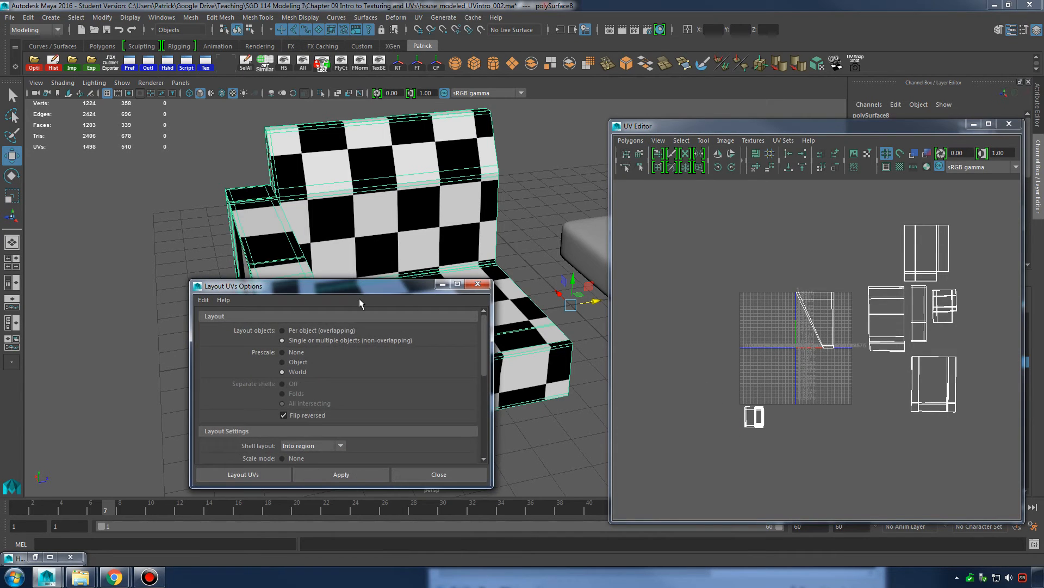
left_click_drag(360, 287, 465, 199)
left_click(388, 265)
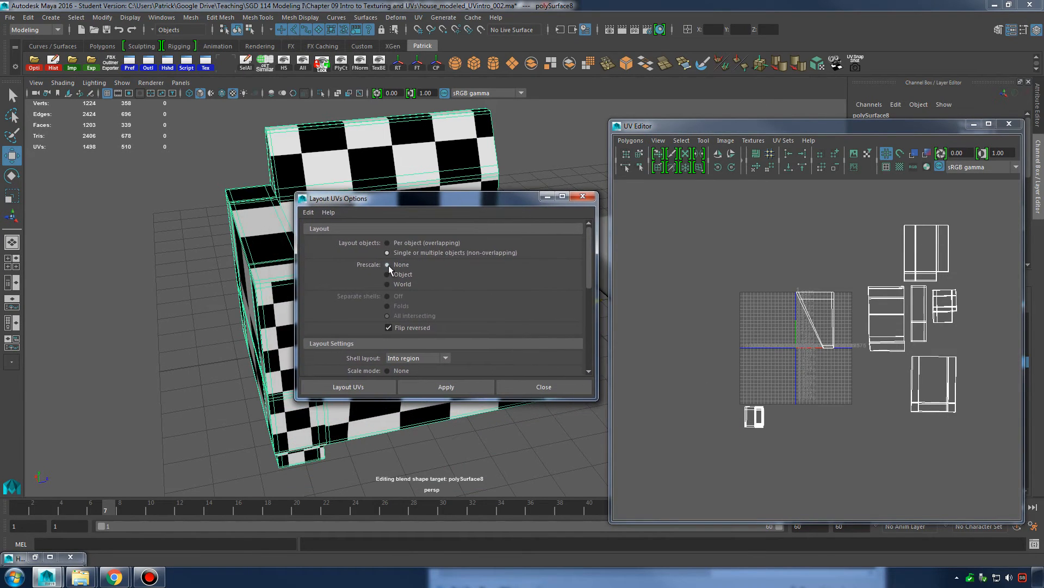
left_click(308, 212)
left_click(331, 238)
left_click(446, 386)
left_click(546, 196)
left_click_drag(528, 218, 443, 291, "alt")
scroll(805, 338, "up", 8)
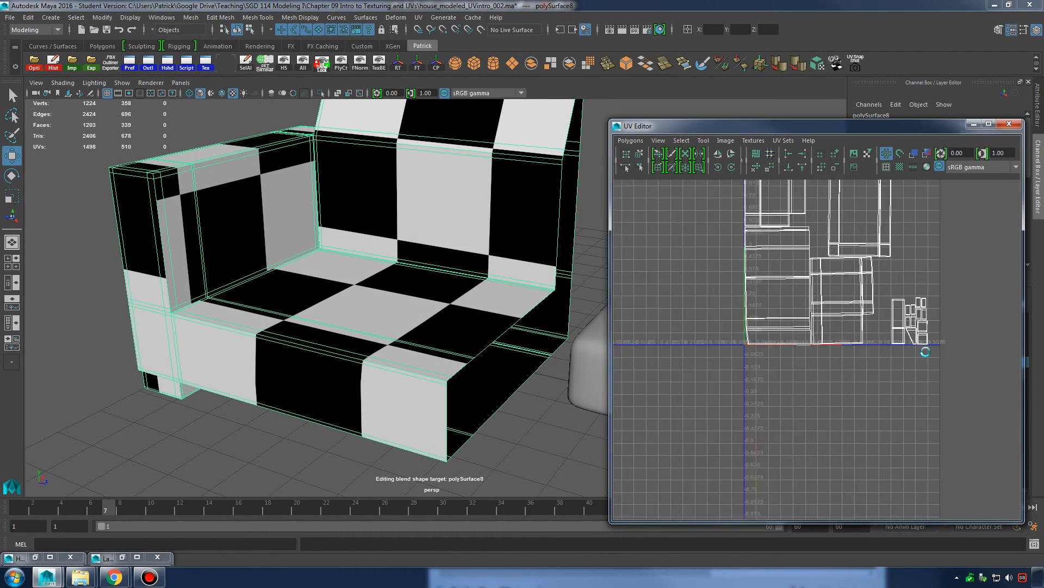
left_click_drag(599, 321, 462, 286, "alt")
Move all of the separate cushion's UV shells into the 0 to 1 UV space and scale them down to fit.
left_click(541, 243)
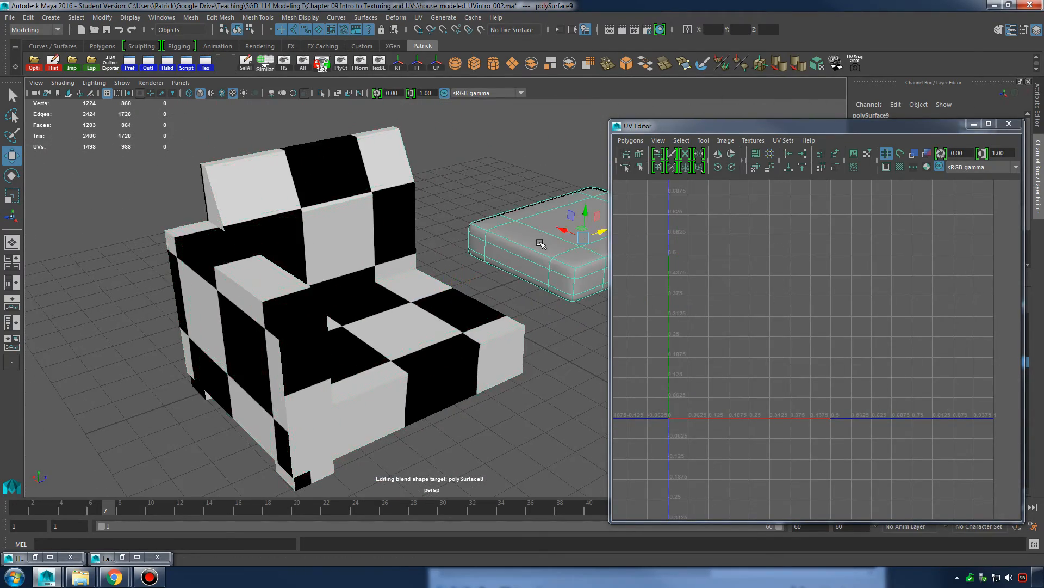
right_click_drag(789, 297, 691, 272, "alt")
middle_click_drag(797, 246, 805, 296, "alt")
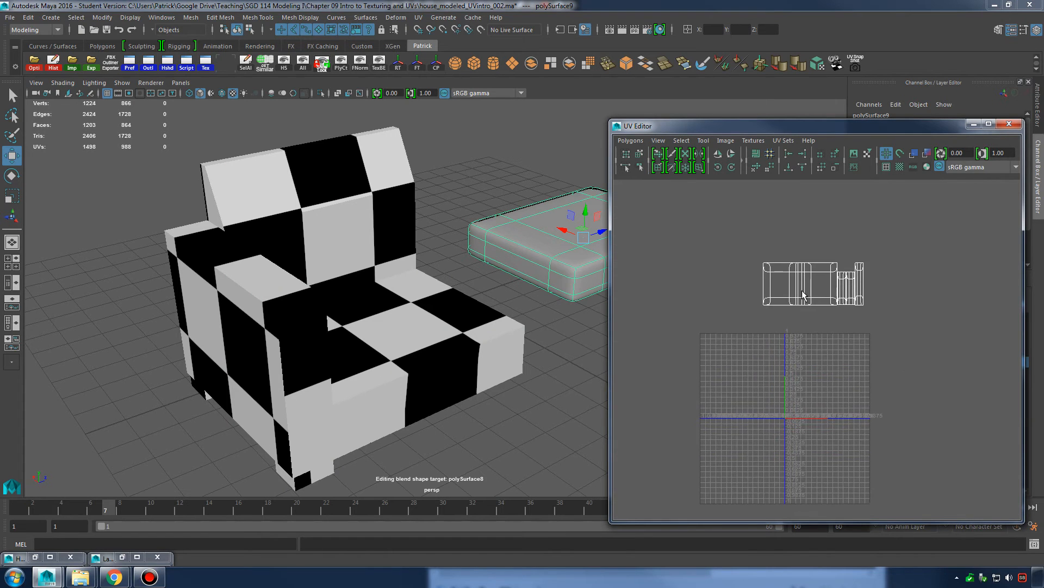
right_click_drag(809, 282, 856, 282)
left_click_drag(748, 247, 890, 311)
left_click_drag(813, 280, 802, 384)
key("r")
right_click_drag(529, 244, 542, 235)
left_click(542, 236)
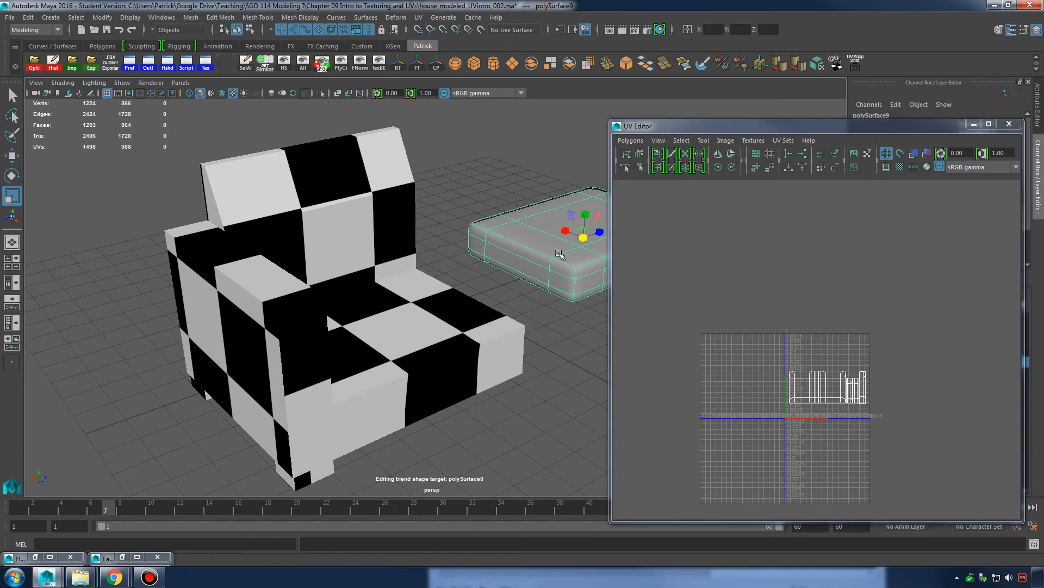
Center the cushion in the 3D view, then restore the minimized Layout UVs options window and close it.
middle_click_drag(577, 252, 506, 281, "alt")
left_click_drag(506, 281, 495, 275, "alt")
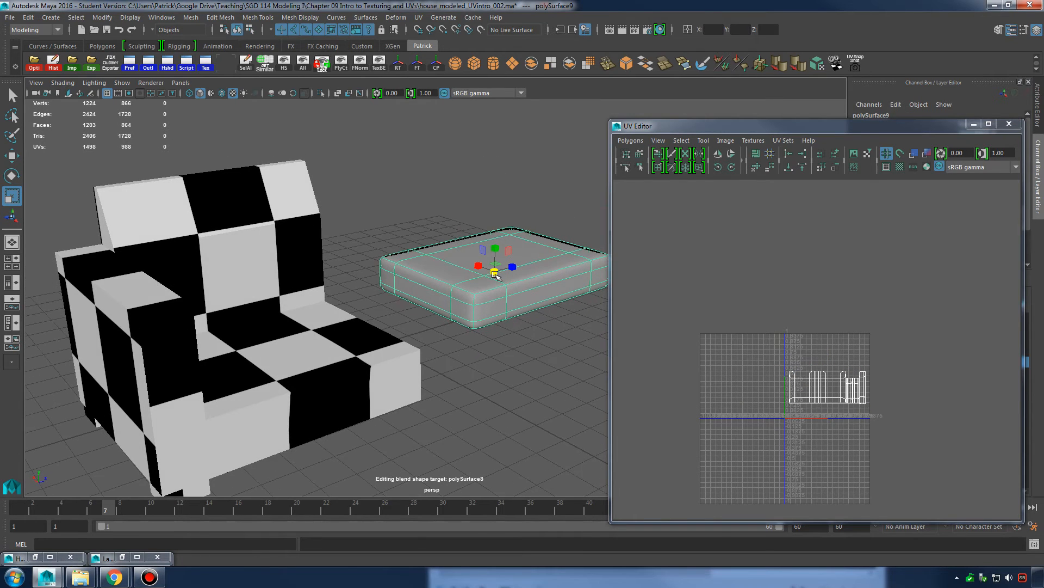
left_click(123, 557)
left_click(579, 198)
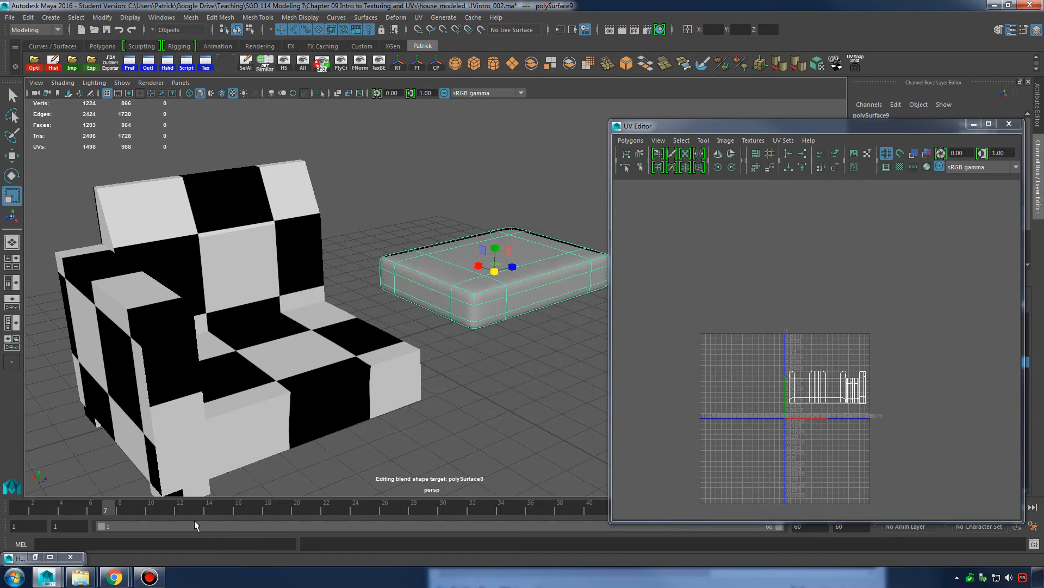
Switch to the textures.com page in Chrome and search its texture library for "fabric".
left_click(125, 580)
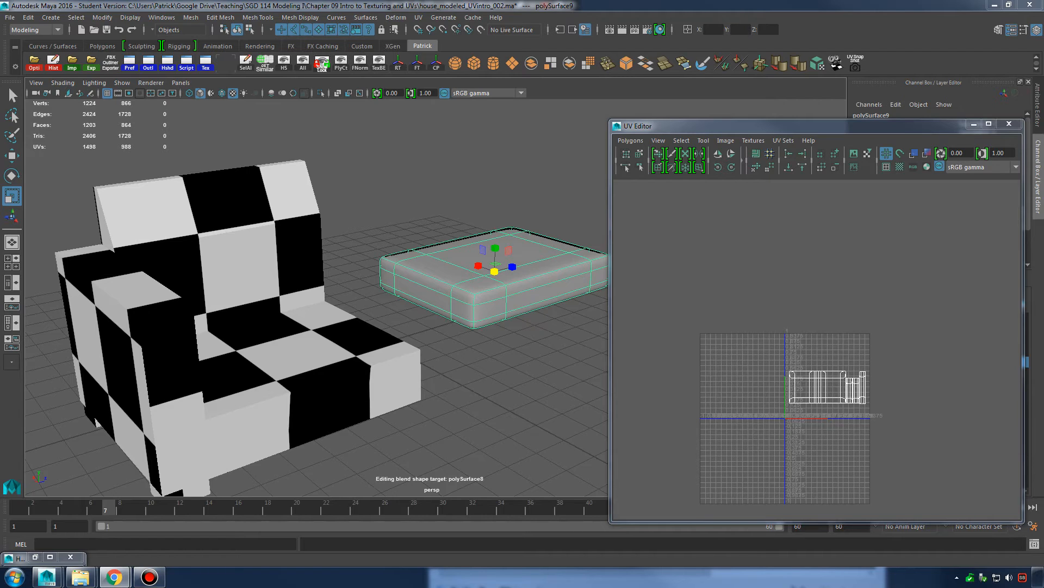
left_click(115, 578)
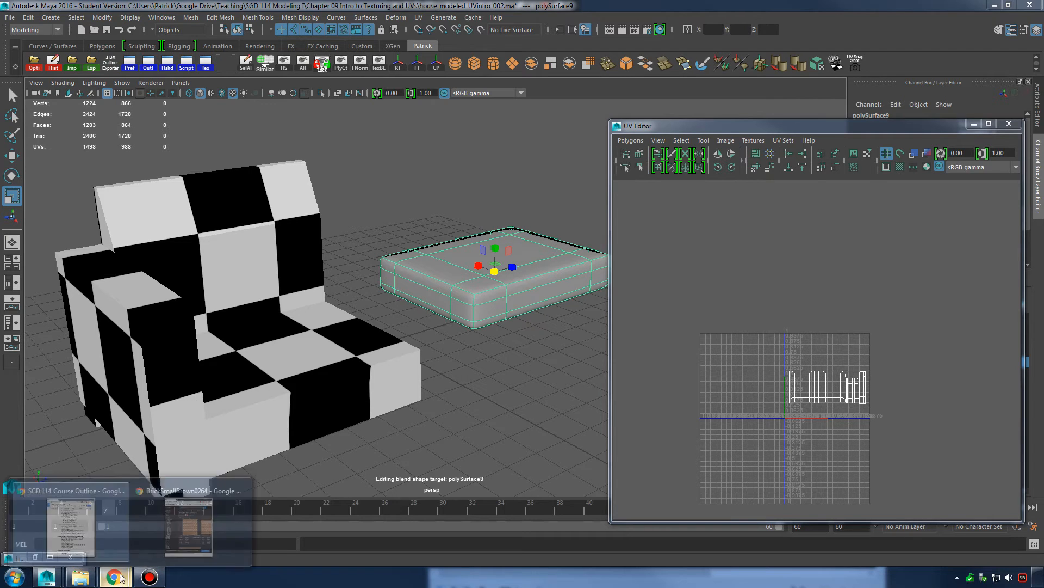
left_click(185, 523)
double_click(651, 61)
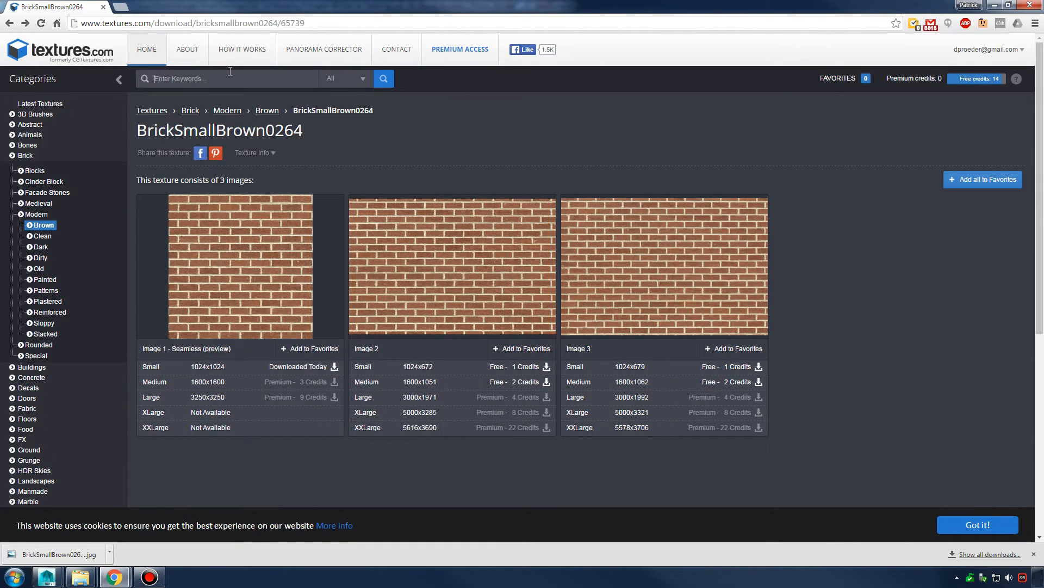
key("Return")
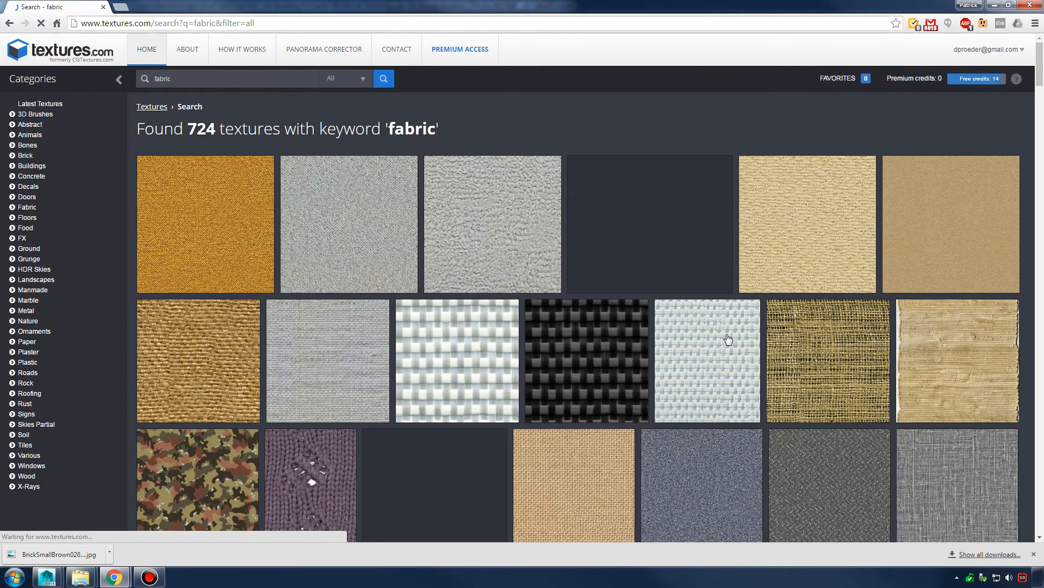
Look through the fabric search results for a sofa texture and open the zebra-stripe texture's page.
scroll(674, 327, "down", 5)
scroll(631, 329, "down", 2)
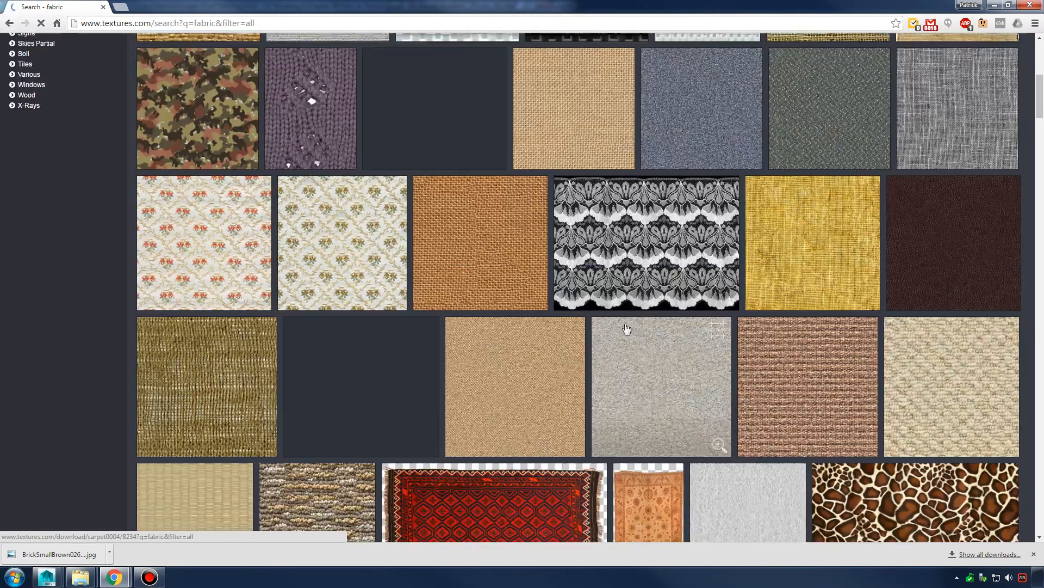
scroll(536, 310, "up", 6)
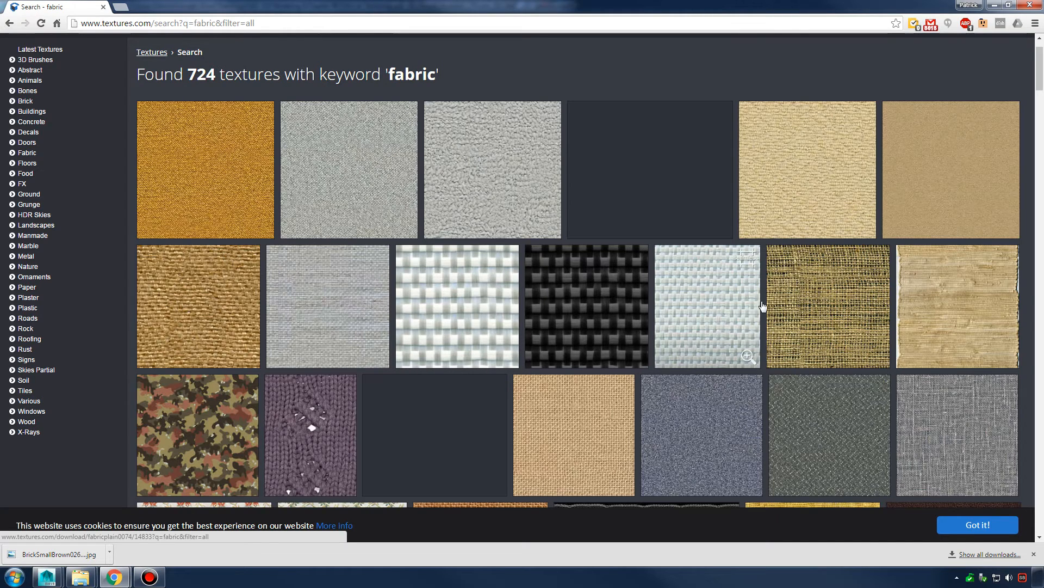
scroll(772, 310, "down", 3)
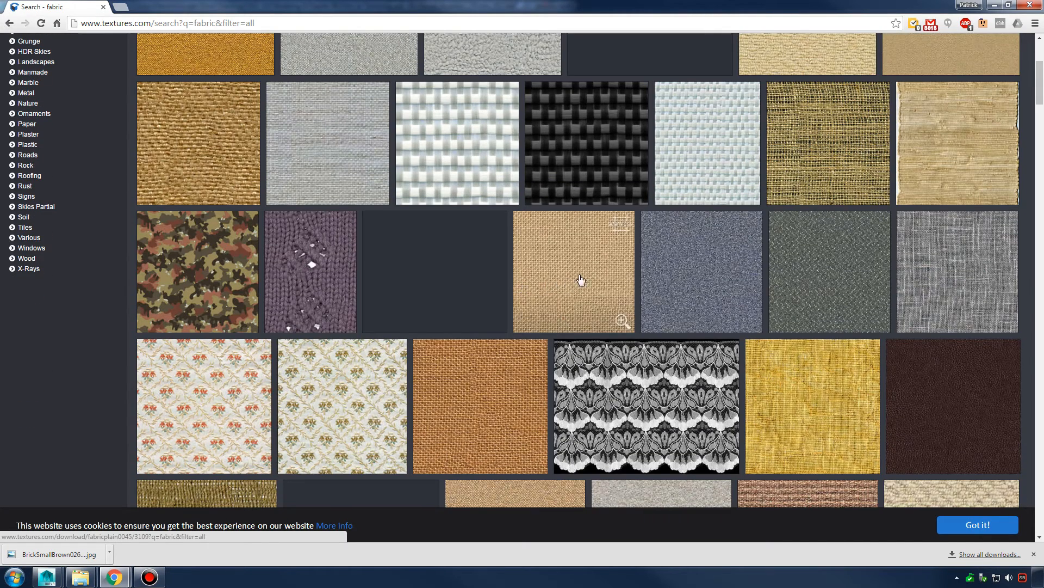
scroll(566, 360, "down", 4)
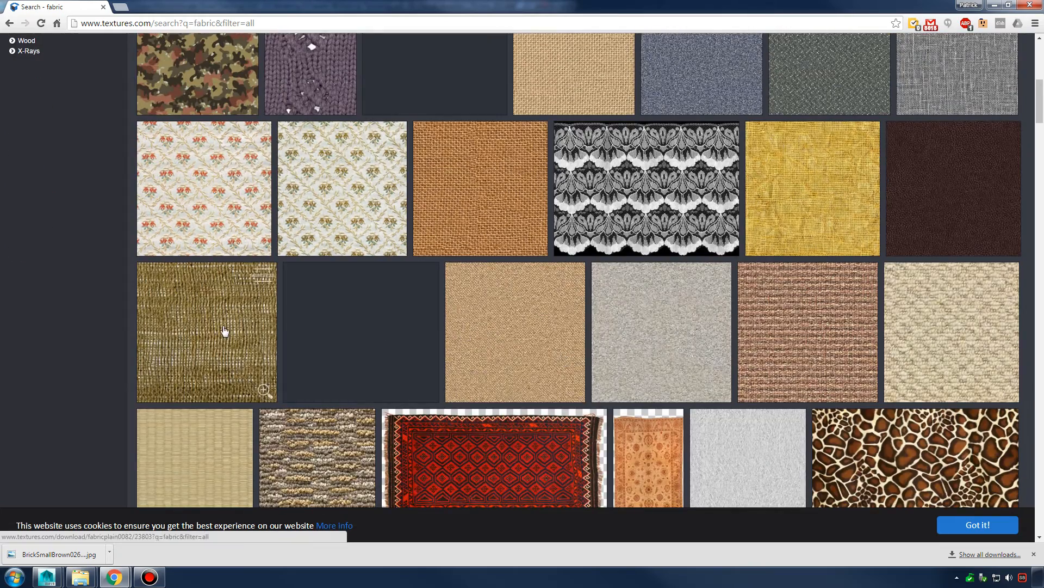
scroll(365, 219, "down", 6)
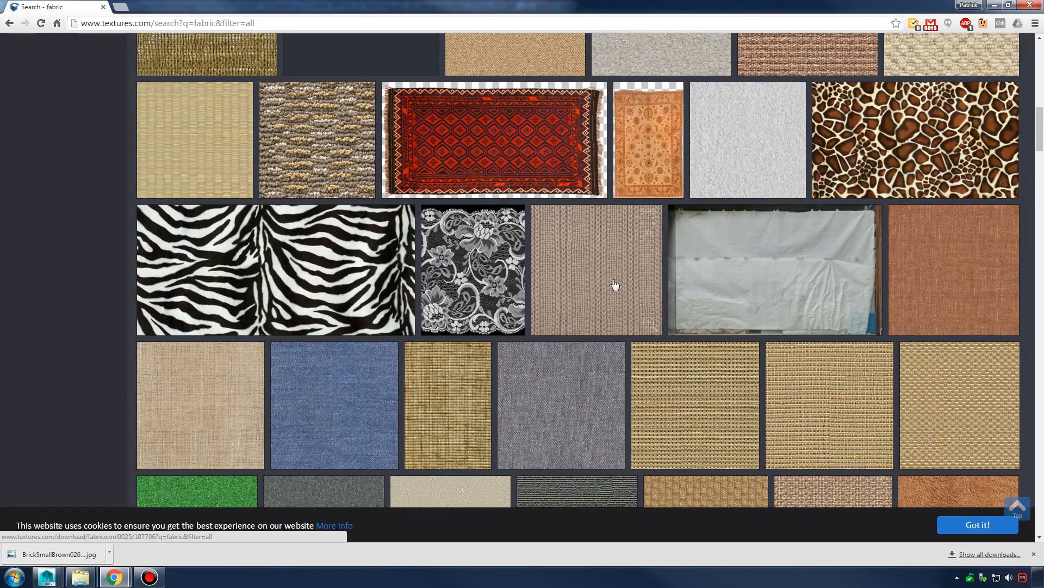
scroll(538, 280, "down", 3)
scroll(397, 266, "up", 3)
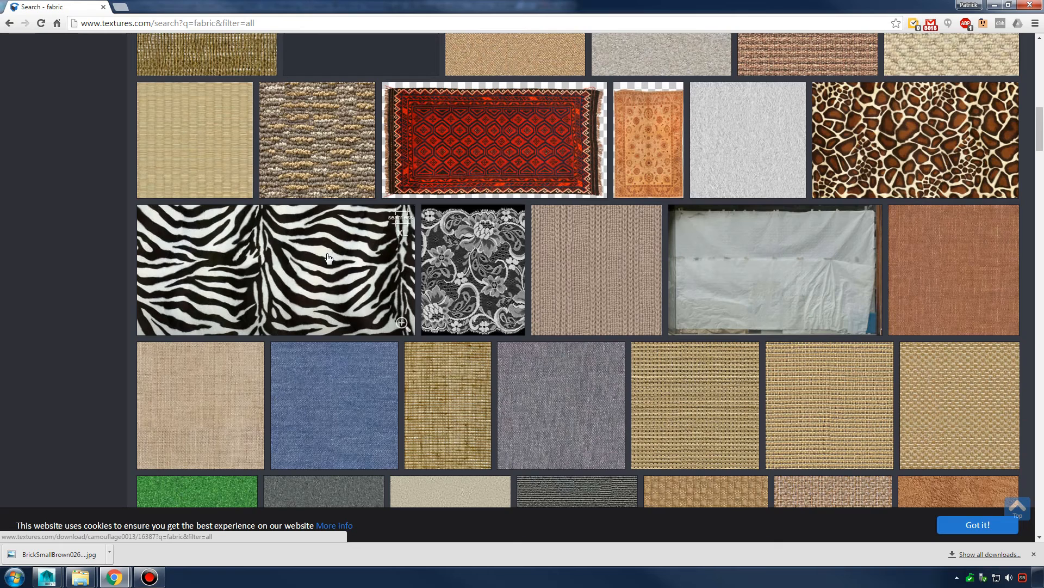
left_click(328, 258)
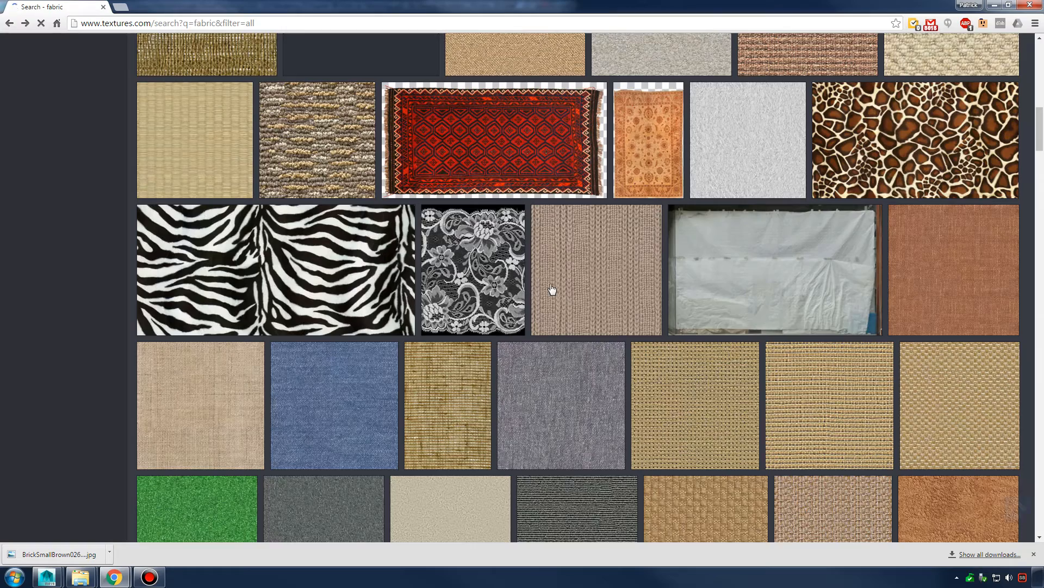
Browse further down the fabric results for alternatives such as carpets, laces and plain weaves, and return toward the zebra-stripe texture.
scroll(577, 291, "down", 3)
scroll(597, 293, "down", 4)
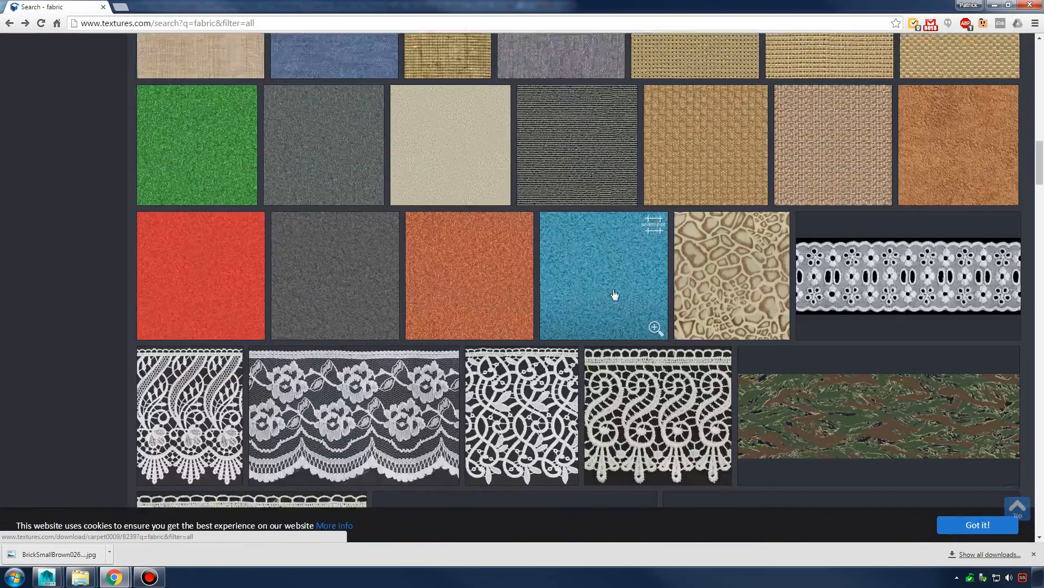
scroll(618, 294, "down", 4)
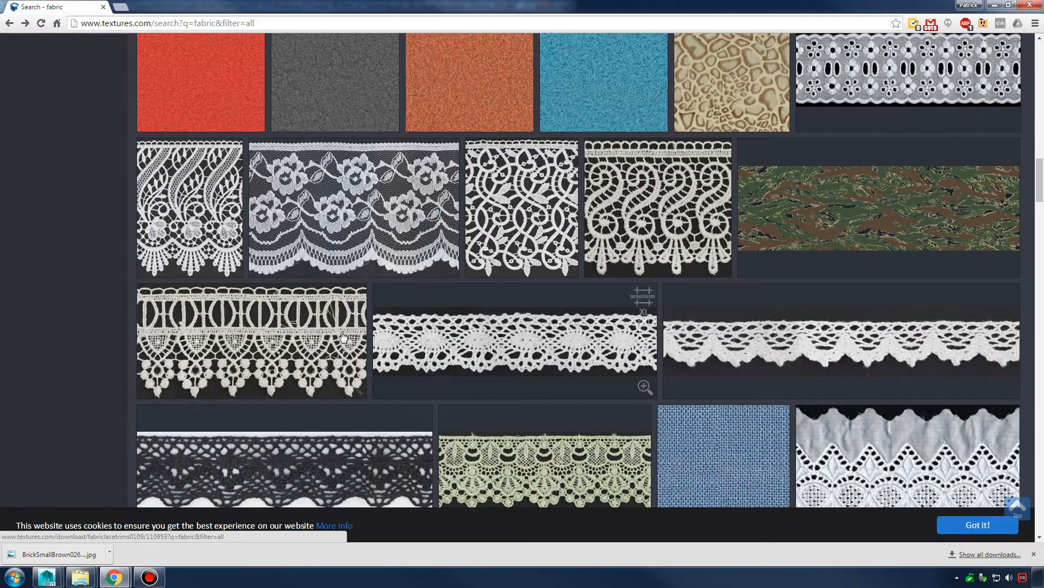
scroll(594, 318, "down", 6)
scroll(594, 317, "down", 12)
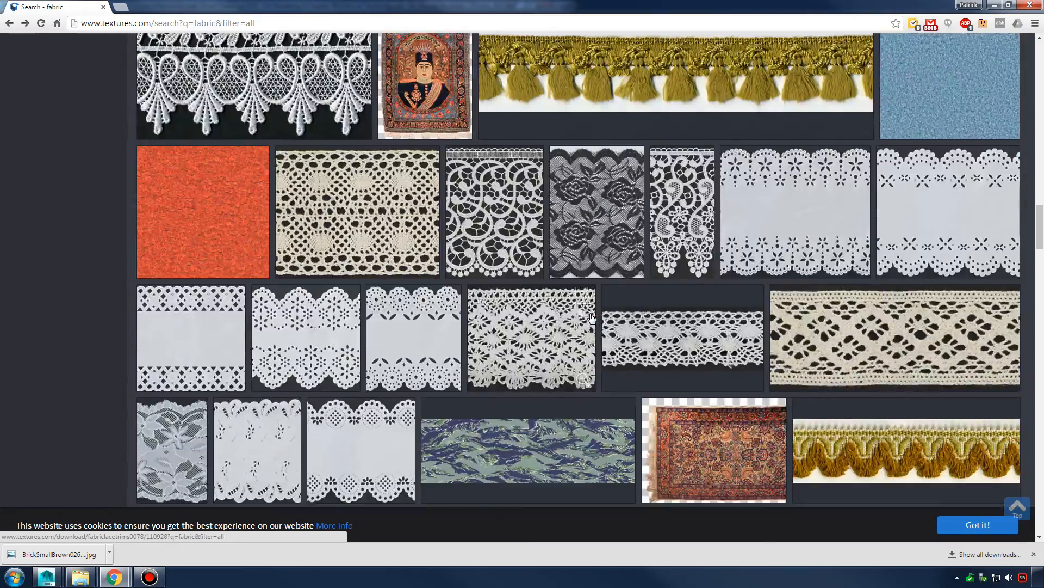
scroll(574, 321, "down", 10)
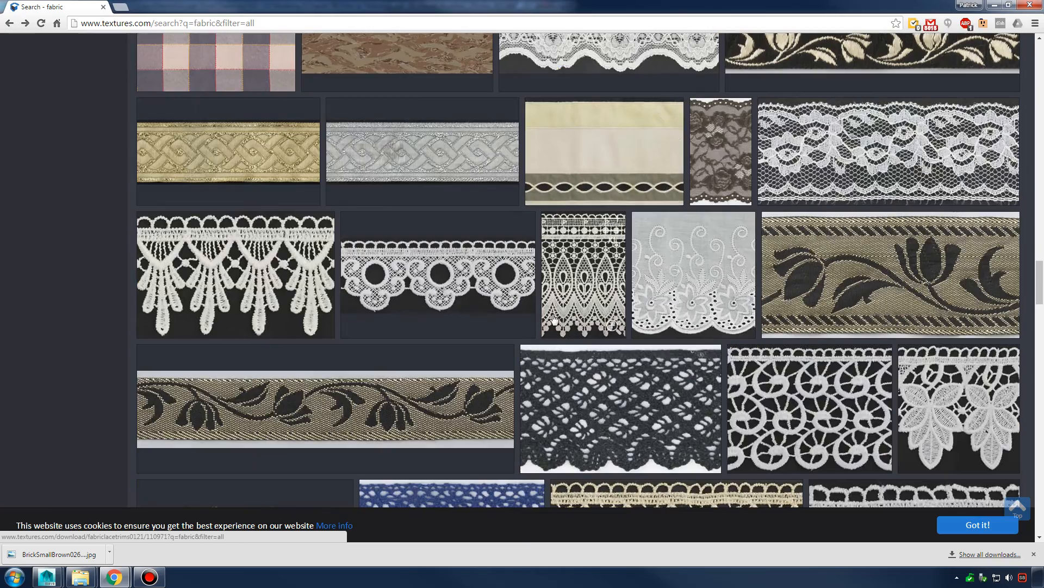
scroll(501, 314, "down", 8)
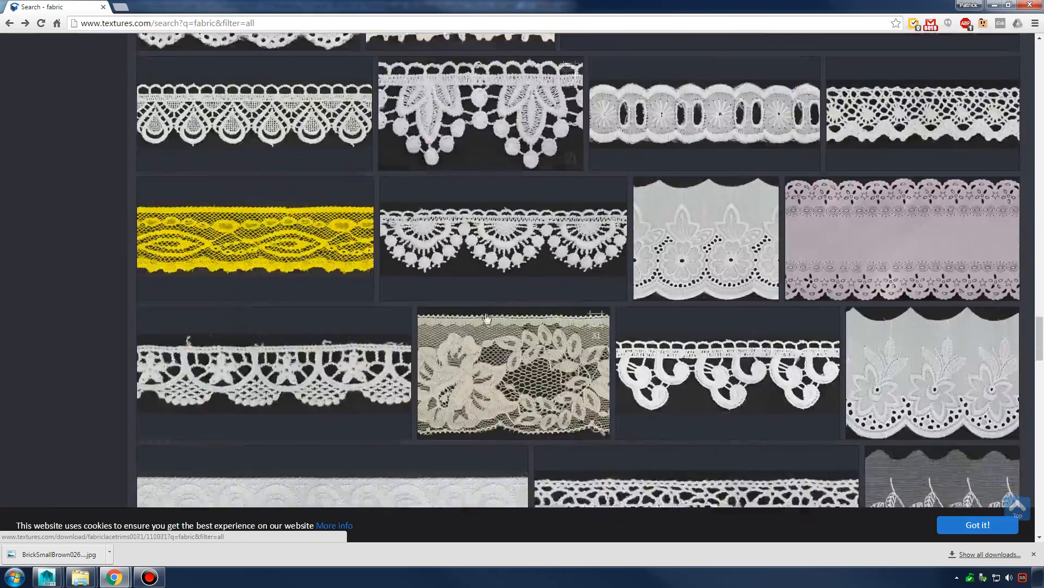
scroll(469, 311, "up", 9)
scroll(474, 315, "up", 20)
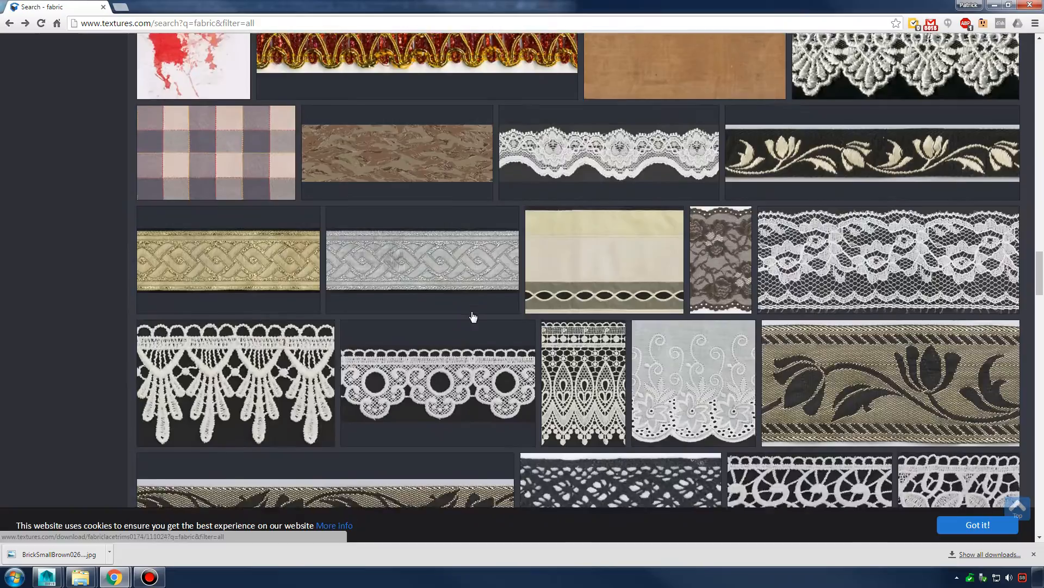
scroll(475, 321, "up", 10)
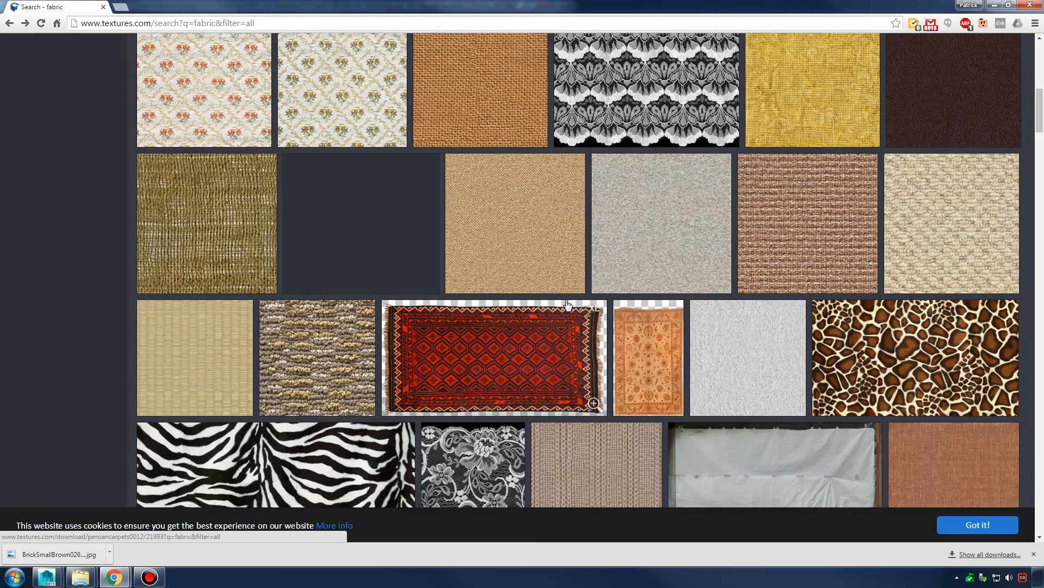
Open the zebra-stripe texture Camouflage0013 and download its small 1024x484 image.
scroll(567, 304, "down", 3)
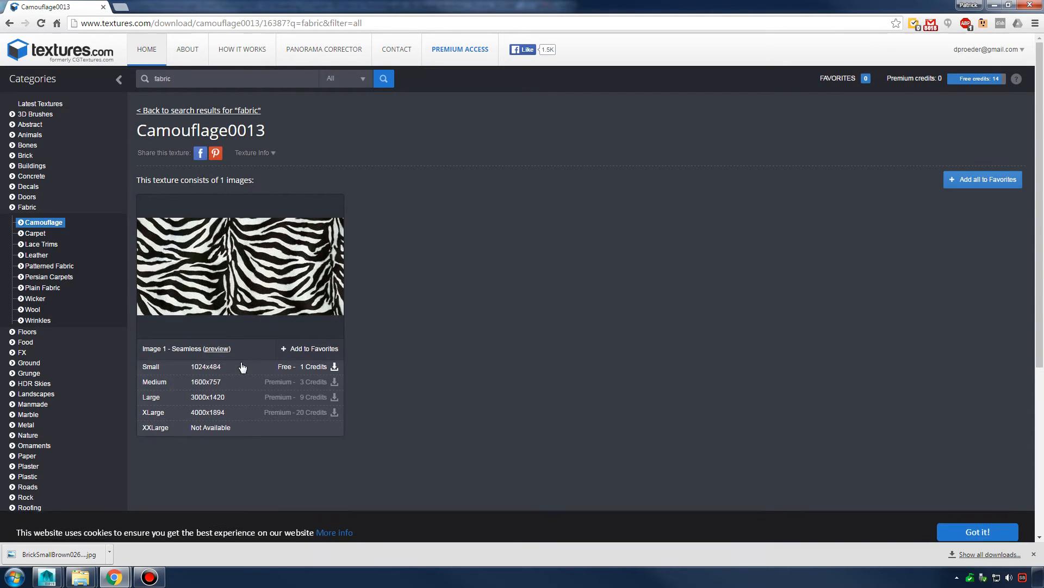
left_click(216, 370)
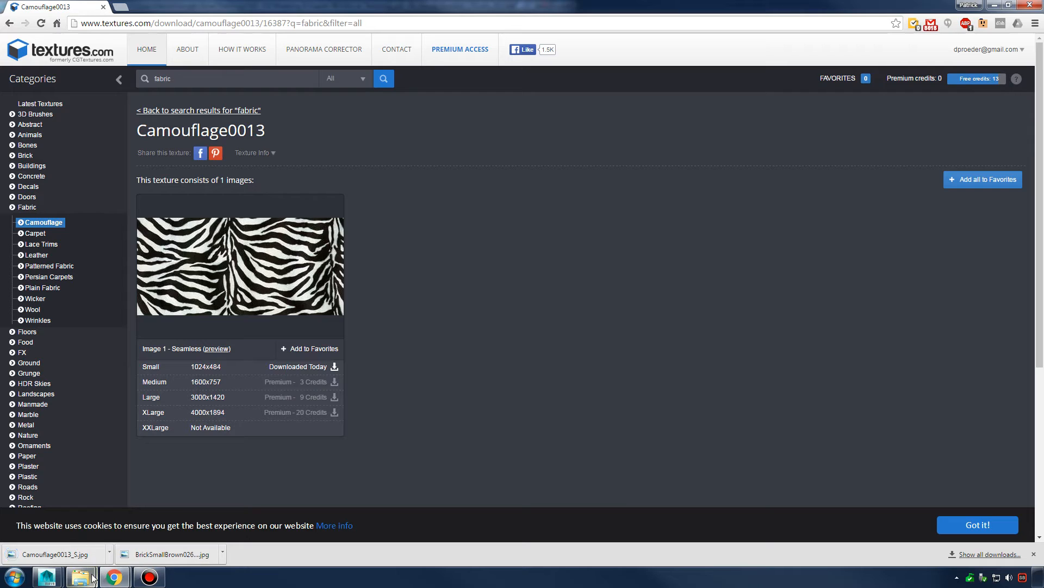
mouse_move(92, 577)
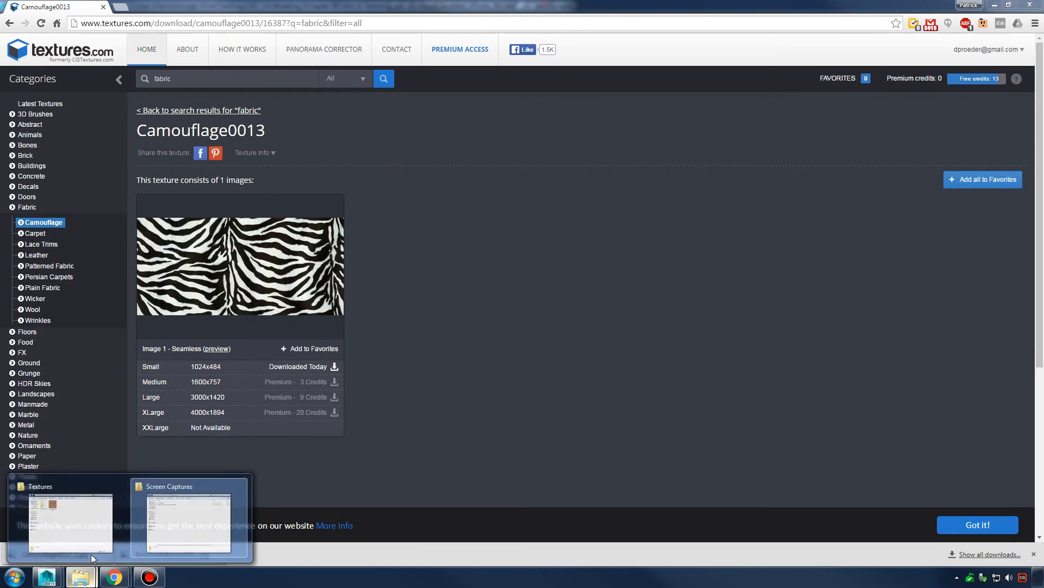
Move the downloaded Camouflage0013_S.jpg from the Downloads folder into the chapter's Textures folder.
left_click(92, 554)
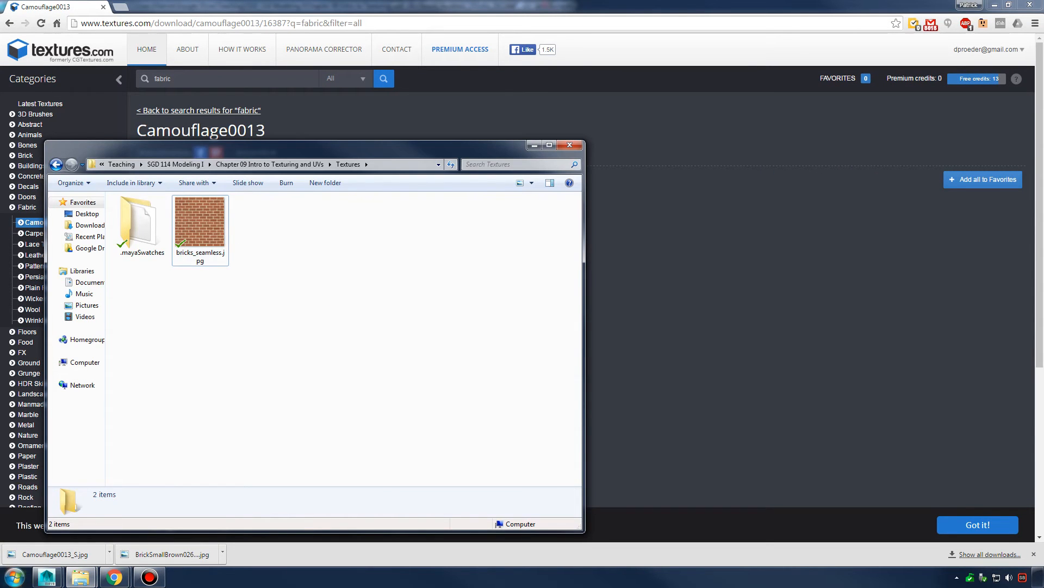
key("super")
left_click(178, 142)
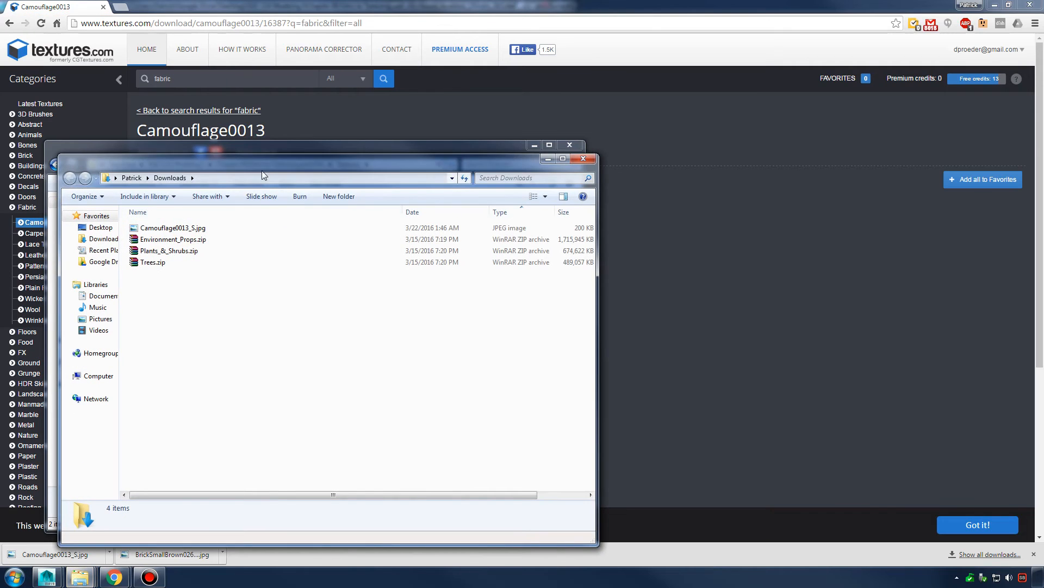
left_click_drag(262, 166, 647, 183)
left_click_drag(533, 240, 346, 273)
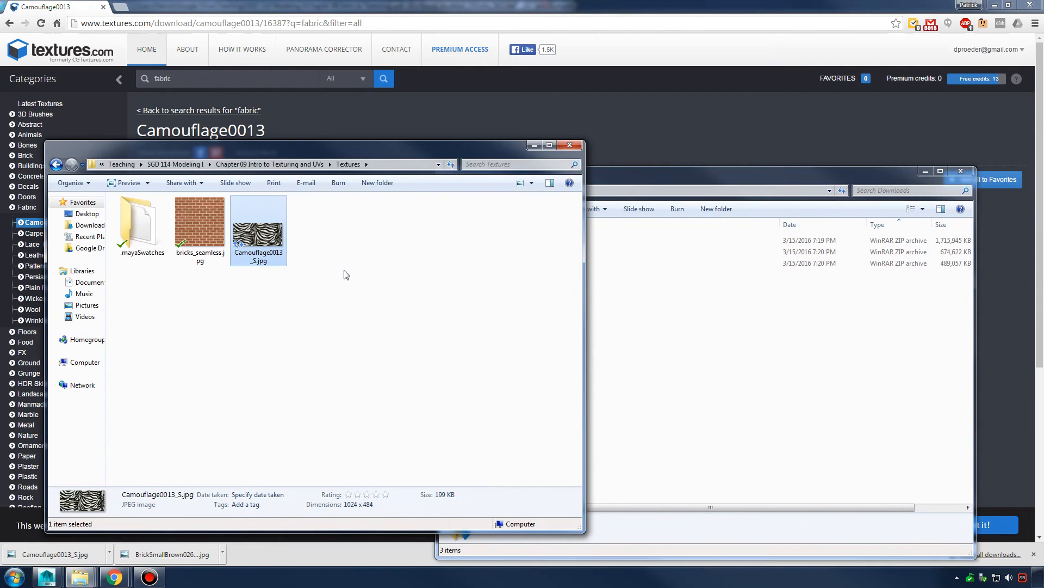
Rename the moved texture image as zebra_seamless.jpg and minimize both folder windows.
left_click(264, 259)
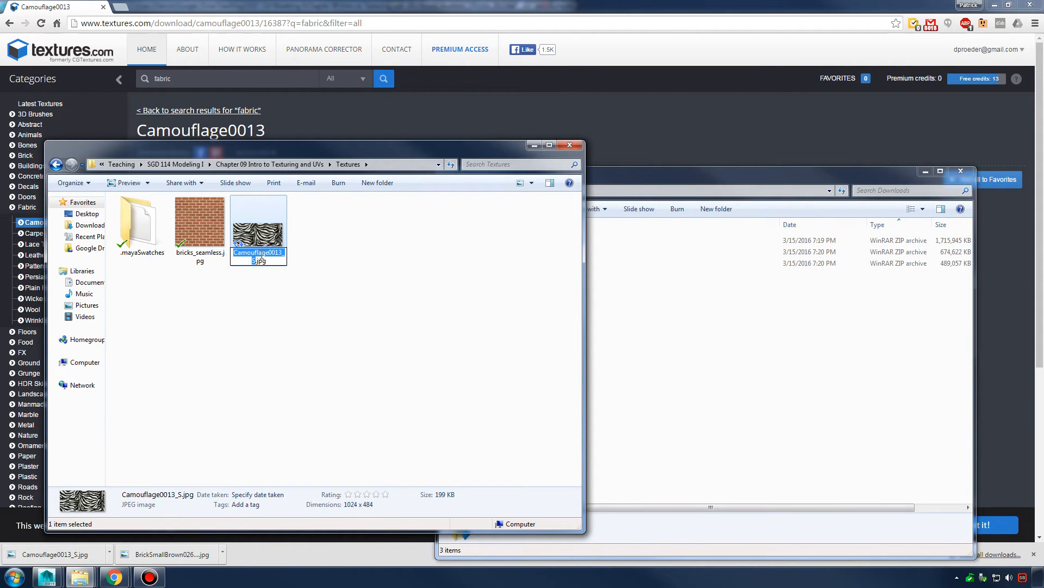
type("zw")
key("Return")
left_click(333, 294)
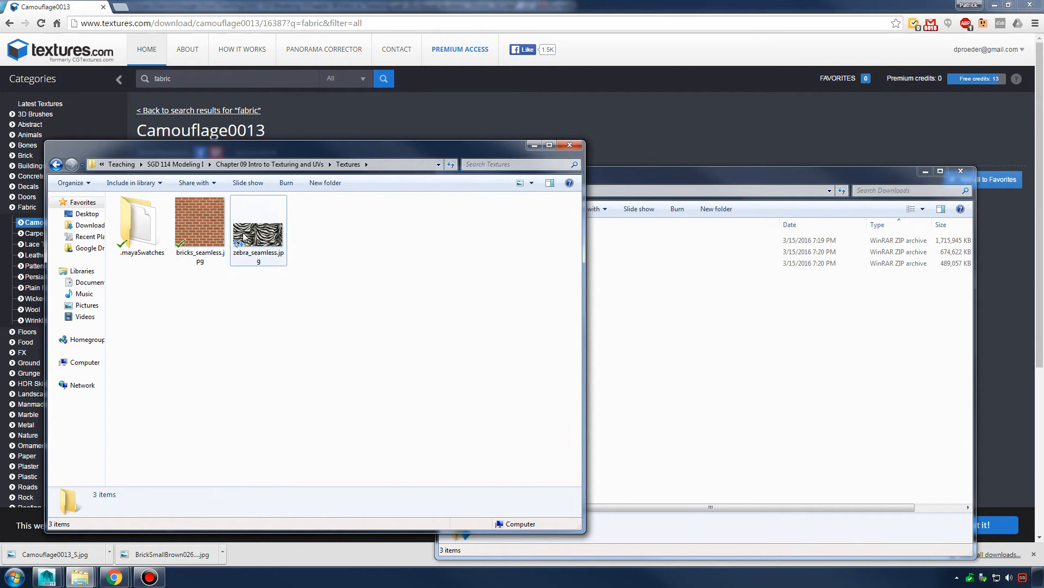
left_click(534, 144)
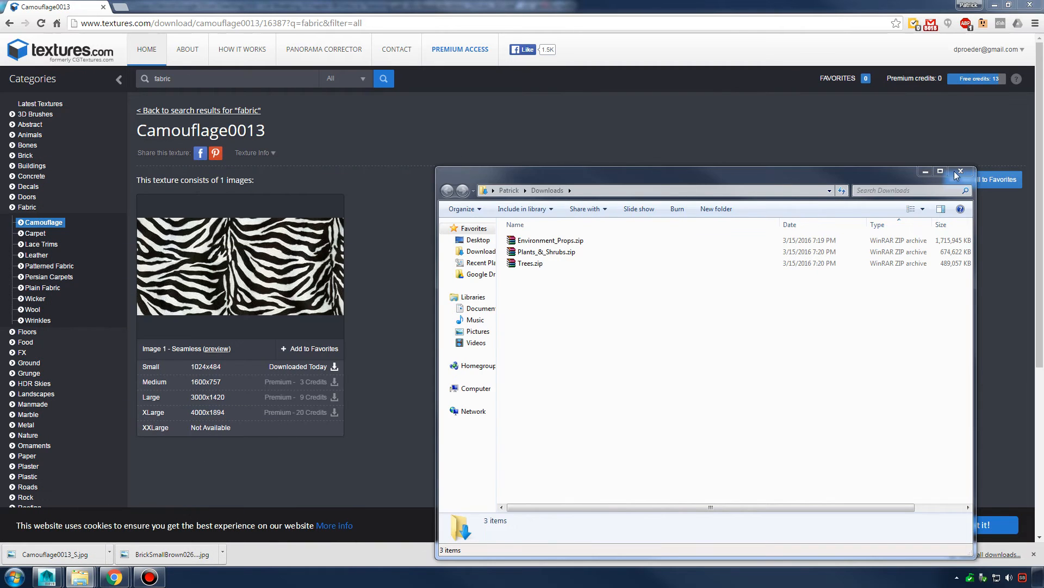
left_click(926, 171)
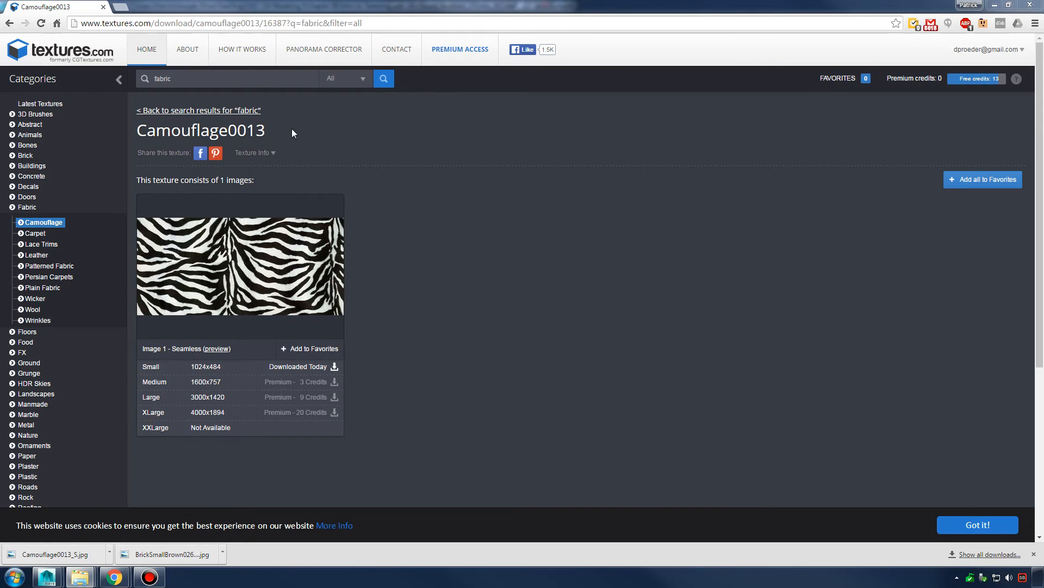
Switch to Maya, restore the Hypershade and create a new Lambert material.
mouse_move(47, 576)
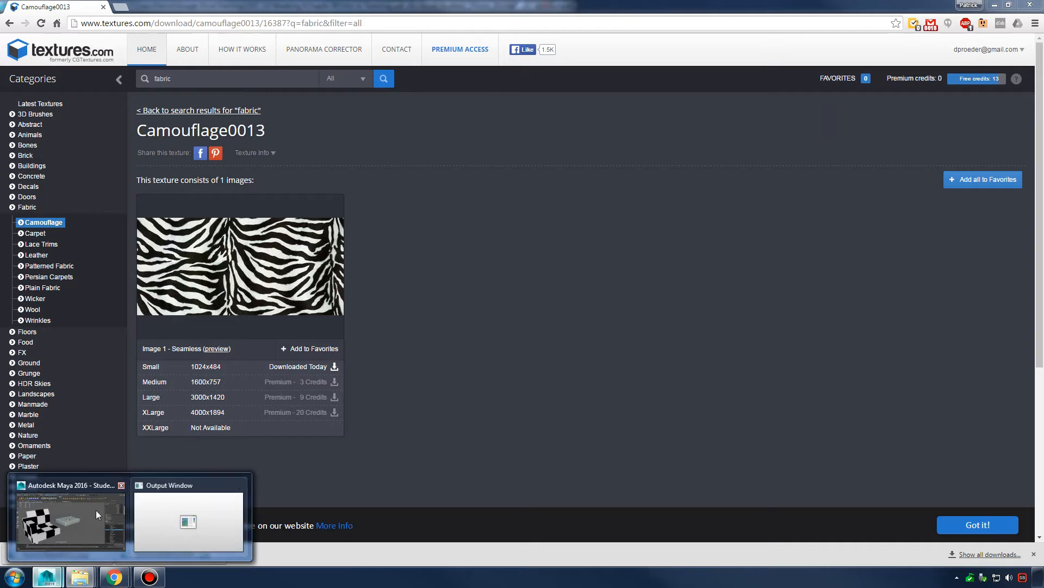
left_click(98, 514)
left_click_drag(748, 125, 483, 116)
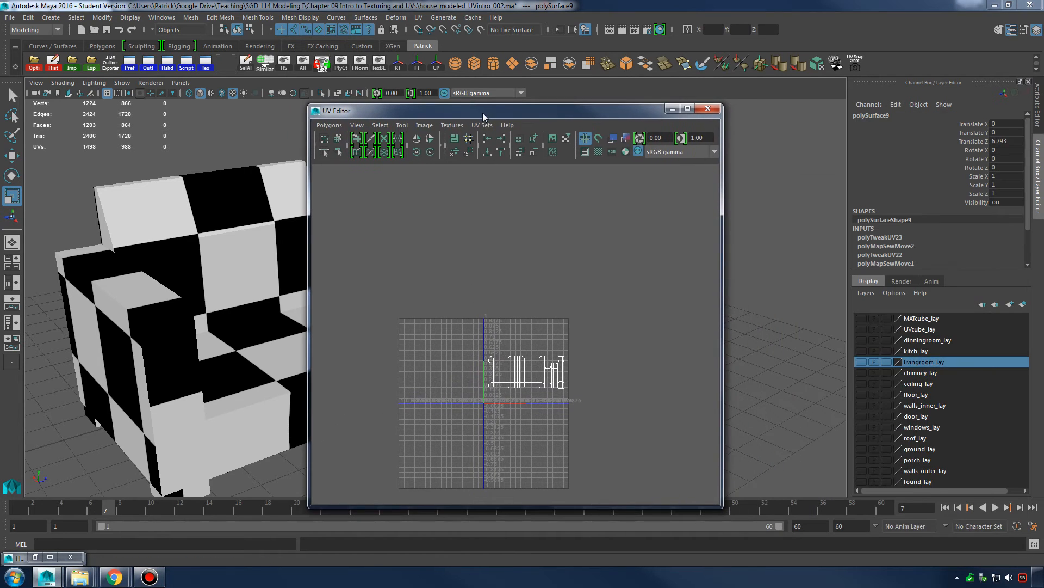
left_click(36, 557)
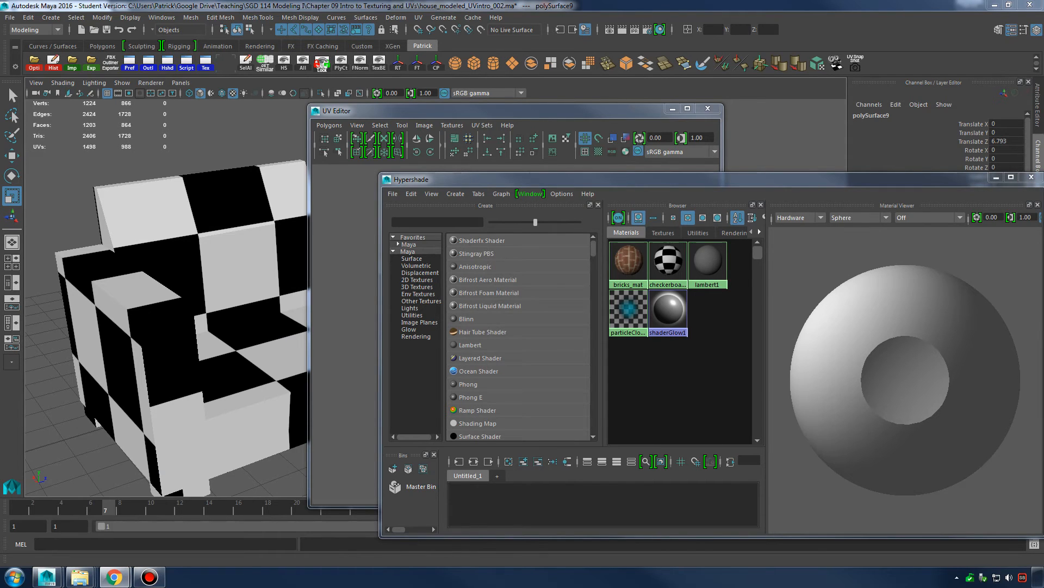
left_click(479, 343)
double_click(633, 315)
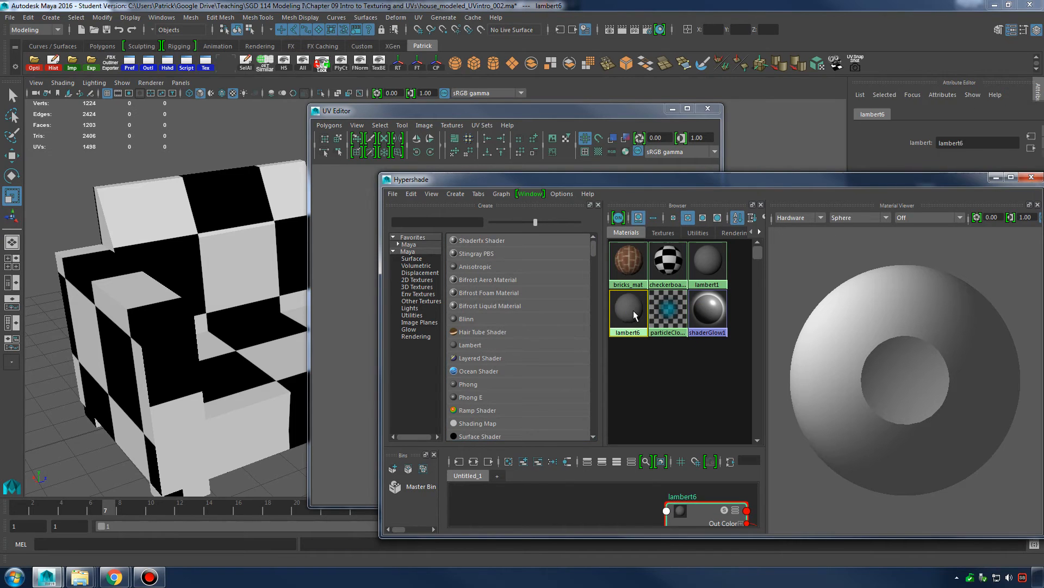
Name the new Lambert material zebra_mat.
left_click_drag(790, 180, 487, 163)
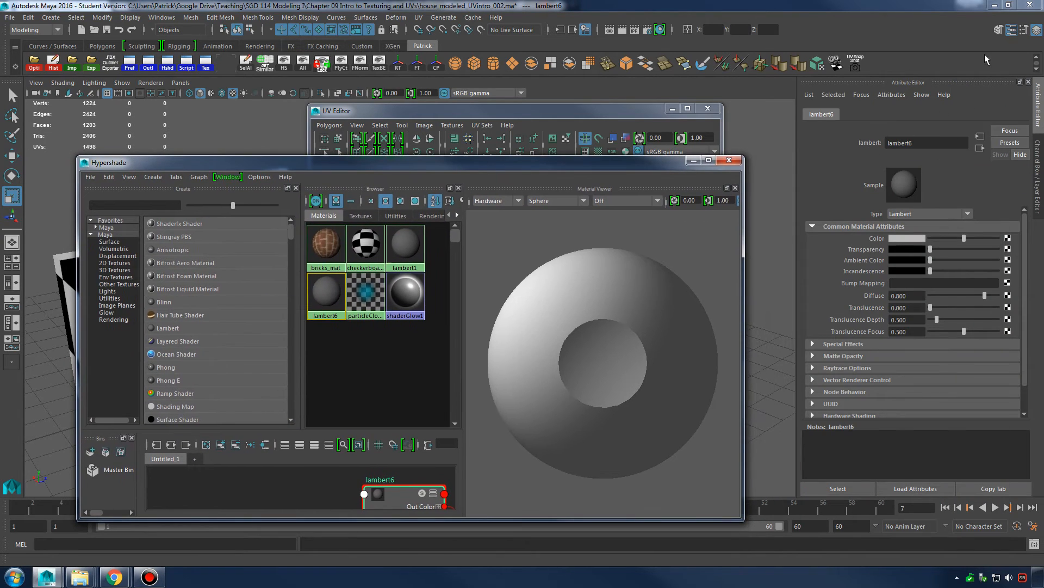
left_click_drag(943, 137, 807, 157)
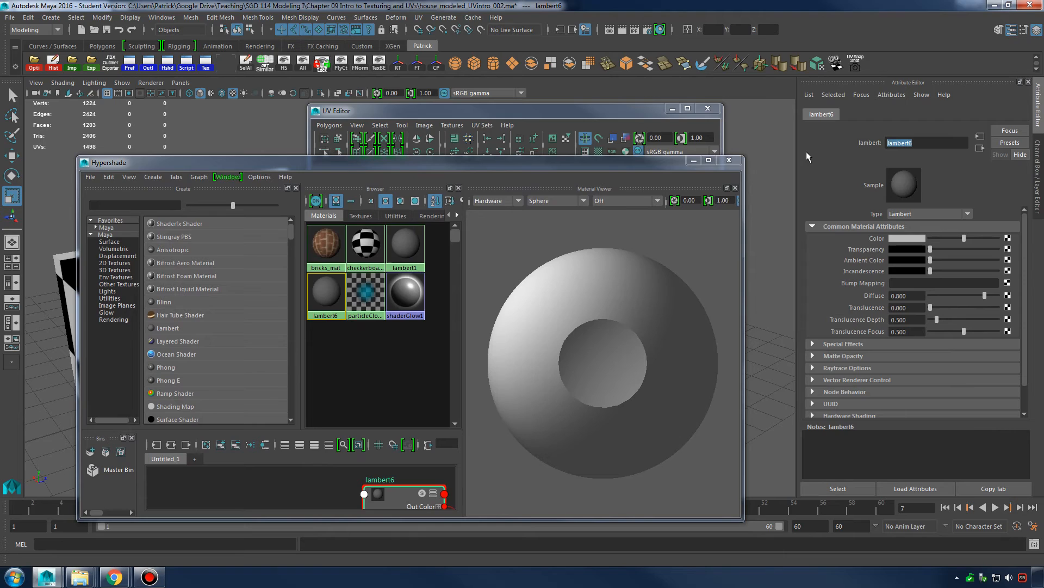
type("zebra_mat")
key("Return")
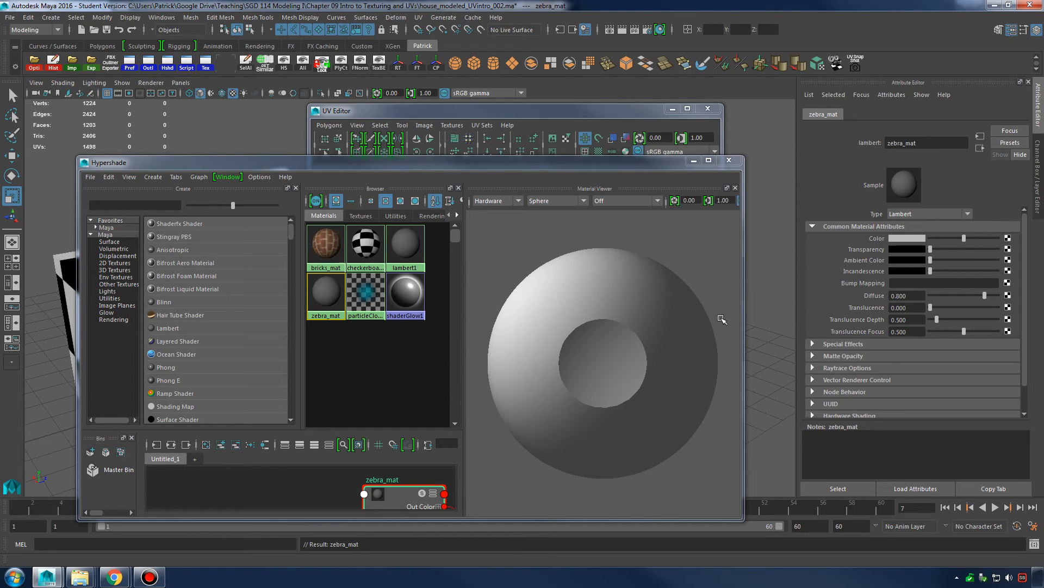
Connect a File texture to the color of zebra_mat and load zebra_seamless.jpg as its image.
left_click(1008, 239)
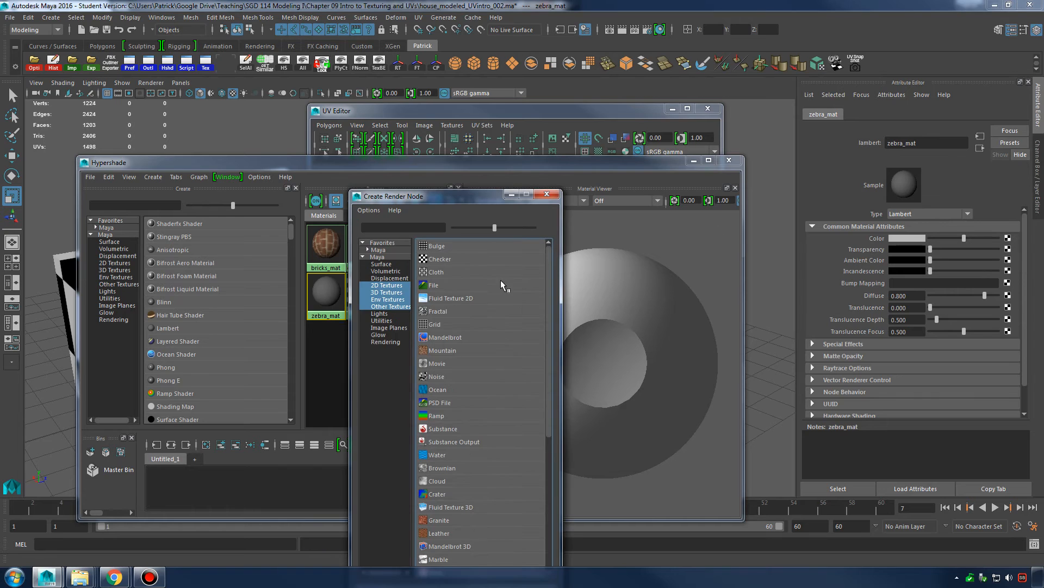
left_click(434, 285)
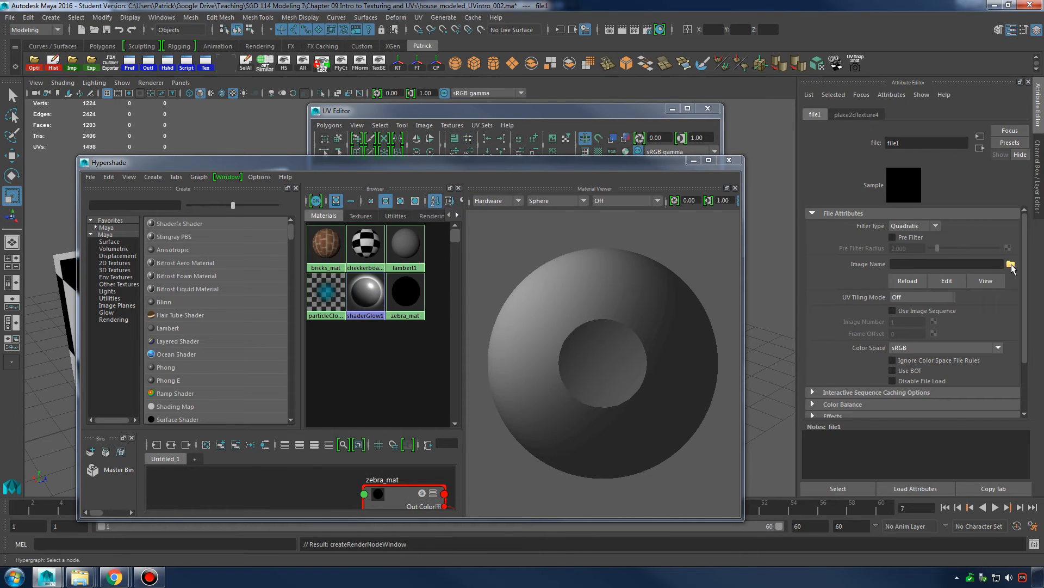
left_click(1010, 265)
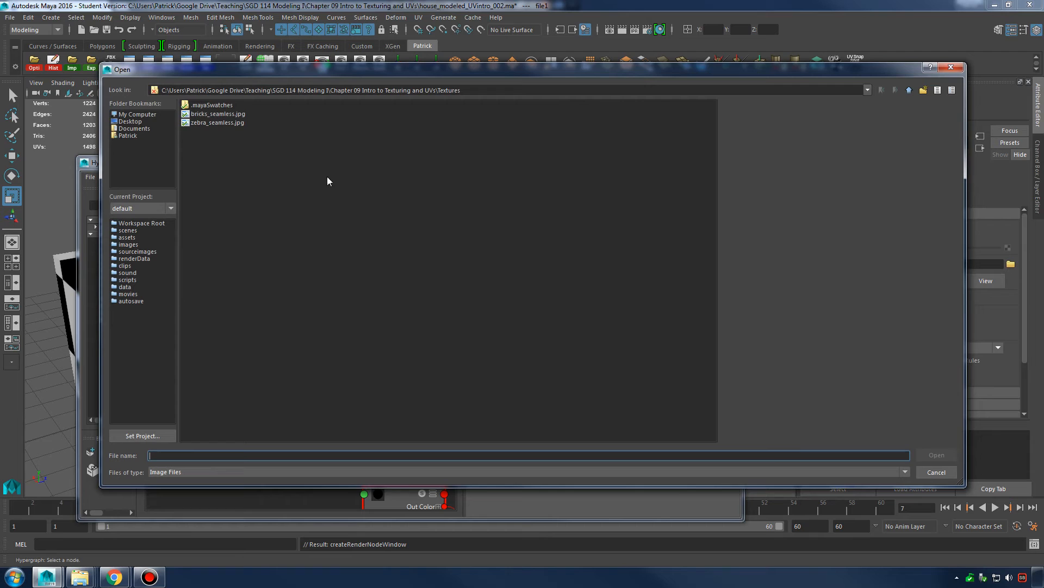
left_click(218, 123)
left_click(936, 456)
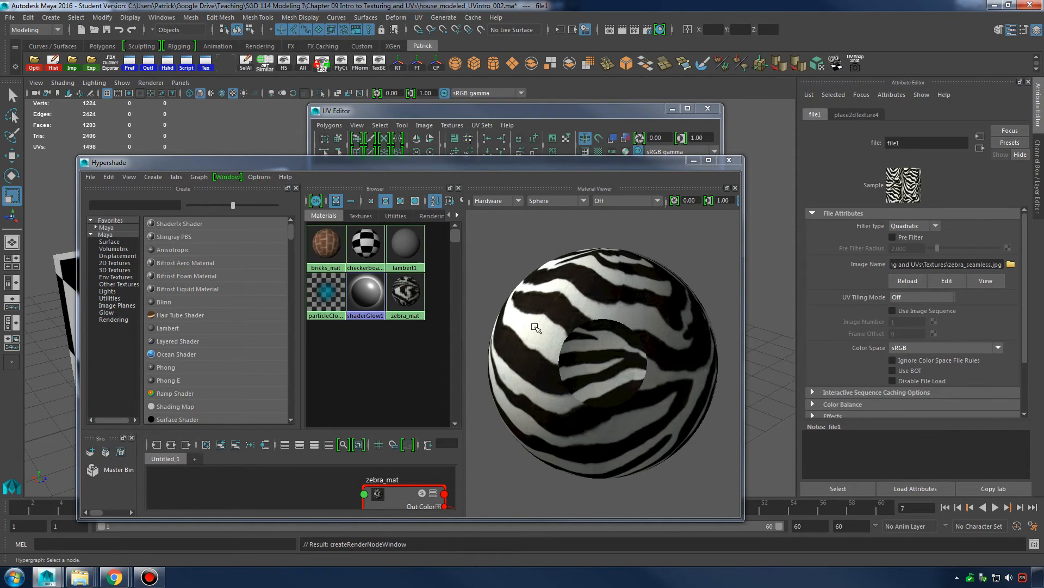
Close the UV Editor, assign zebra_mat to both the sofa and the cushion, and minimize the Hypershade.
left_click_drag(516, 167, 741, 167)
left_click(708, 109)
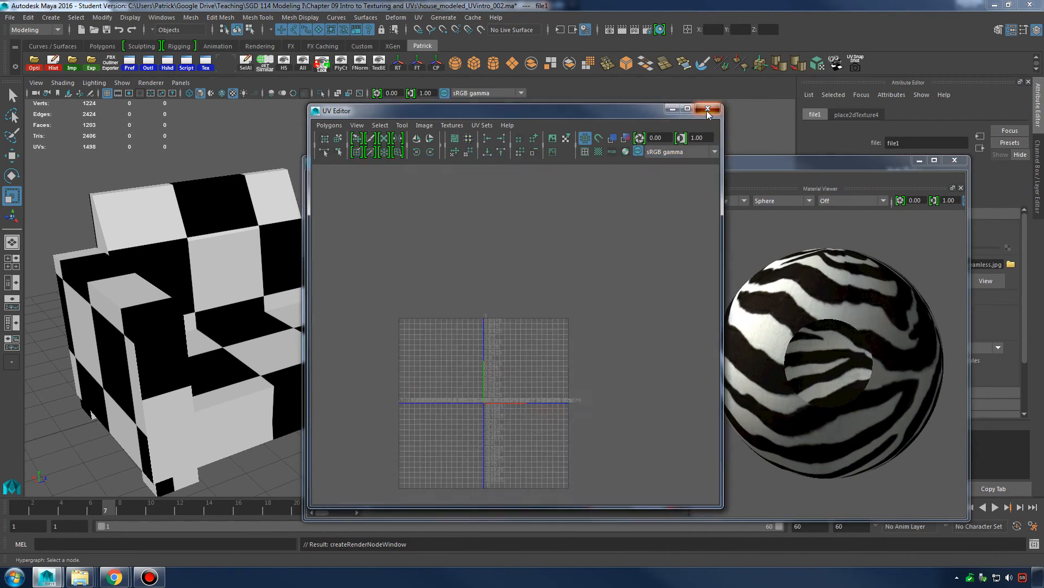
left_click_drag(655, 165, 796, 148)
left_click(342, 312)
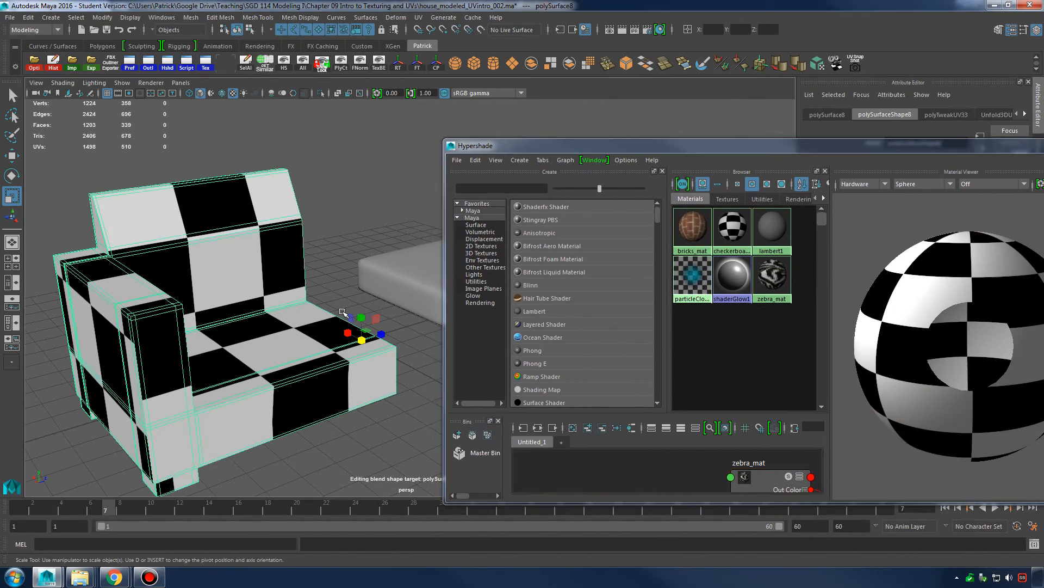
left_click(394, 273, "shift")
middle_click_drag(393, 273, 332, 274, "alt")
right_click_drag(332, 273, 212, 218, "alt")
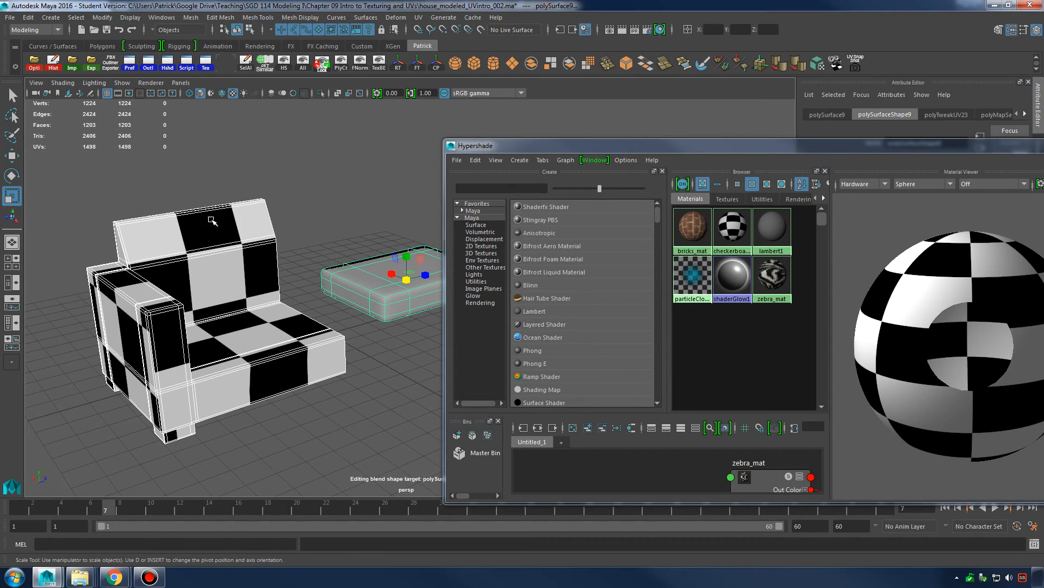
right_click(772, 280)
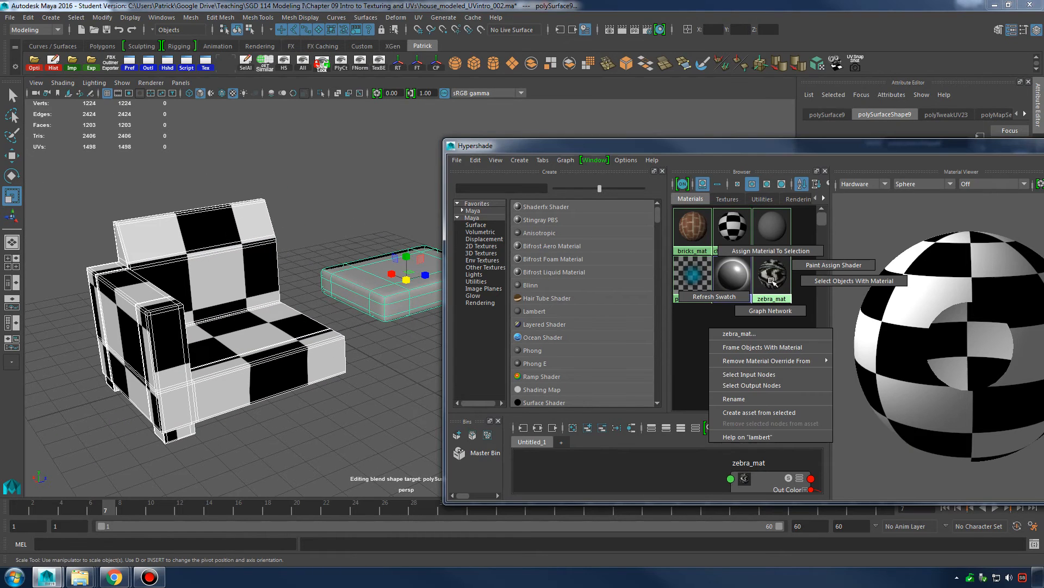
left_click(771, 251)
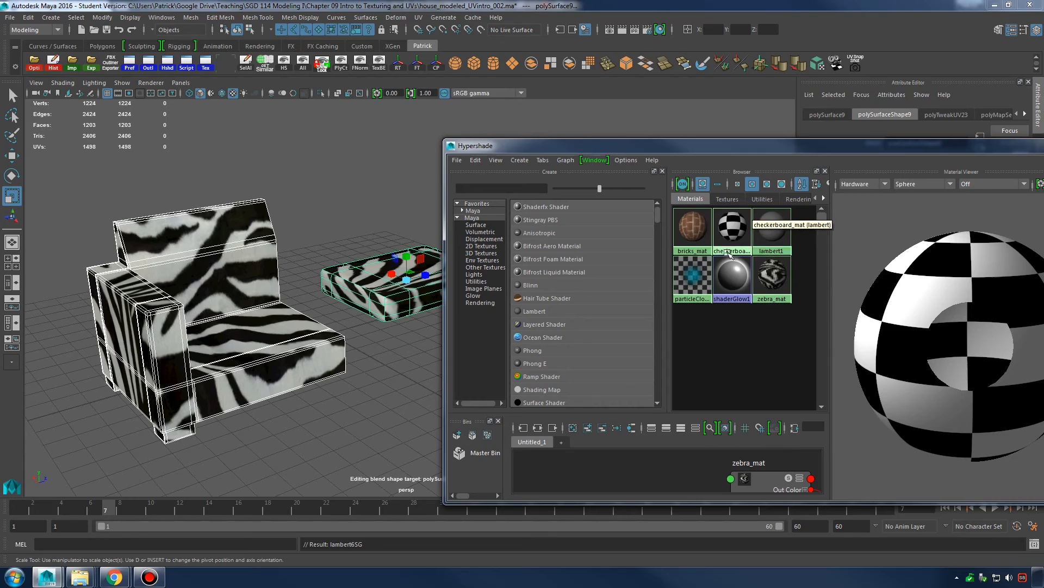
left_click_drag(978, 150, 762, 163)
left_click(847, 159)
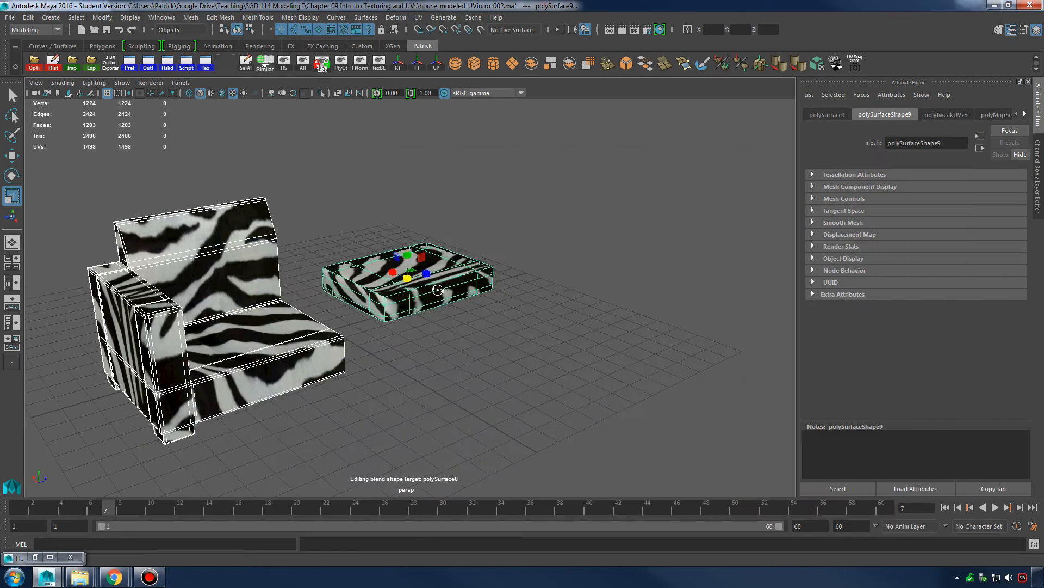
Turn on smooth mesh preview for the sofa and the cushion, and clear the selection.
left_click(563, 315)
left_click_drag(563, 315, 445, 306, "alt")
right_click_drag(445, 306, 550, 305, "alt")
left_click_drag(566, 291, 540, 315, "alt")
left_click(451, 280)
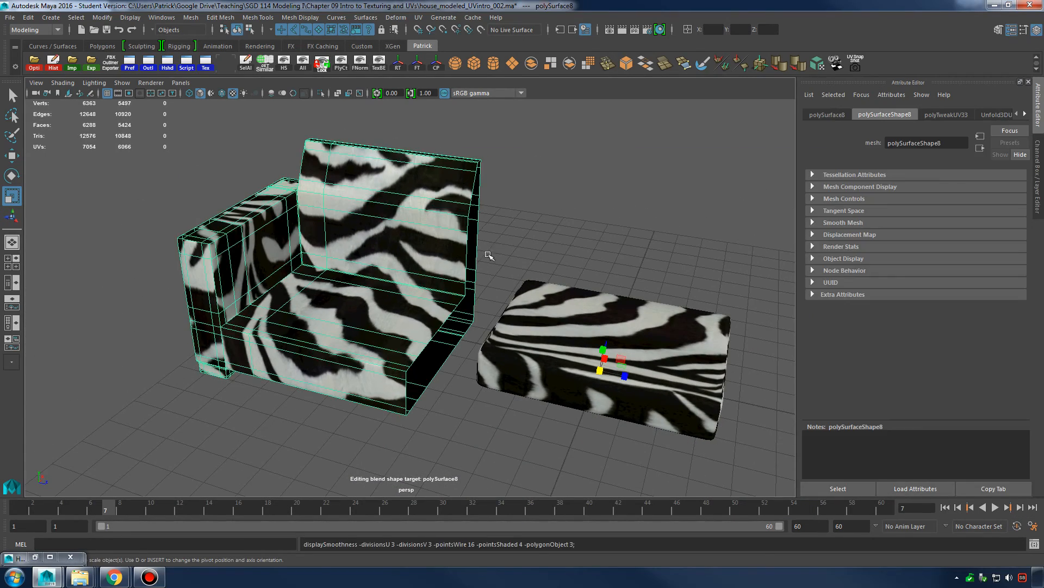
left_click(491, 256)
left_click(569, 341)
left_click(636, 235)
left_click_drag(489, 340, 581, 307, "alt")
left_click(332, 345)
key("3")
left_click(415, 220)
Examine up close how the zebra texture runs across the sofa's arm, back and seat.
left_click_drag(415, 220, 401, 291, "alt")
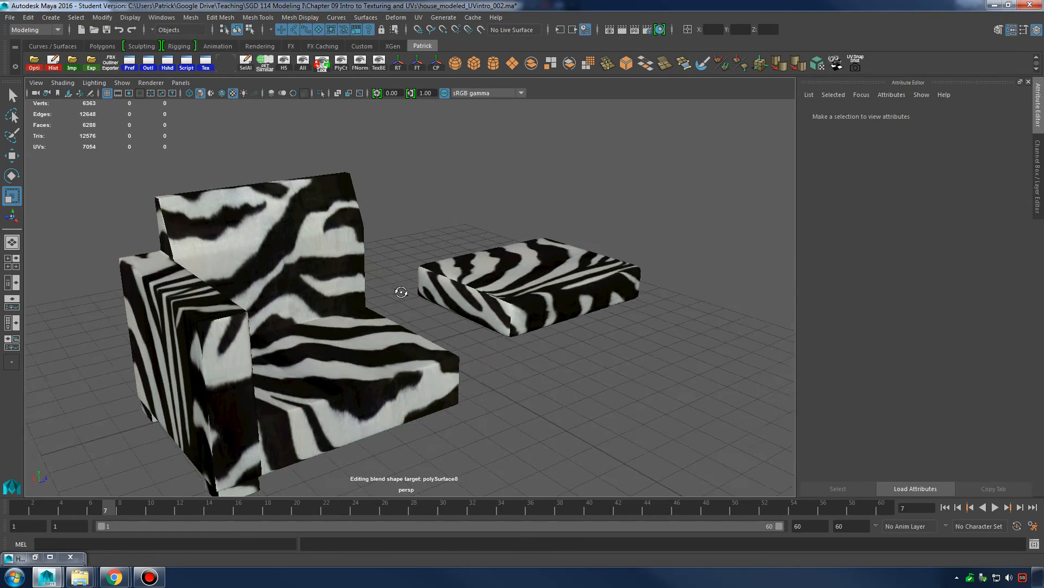
right_click_drag(401, 291, 429, 350, "alt")
middle_click_drag(429, 350, 662, 327, "alt")
left_click_drag(662, 327, 513, 322, "alt")
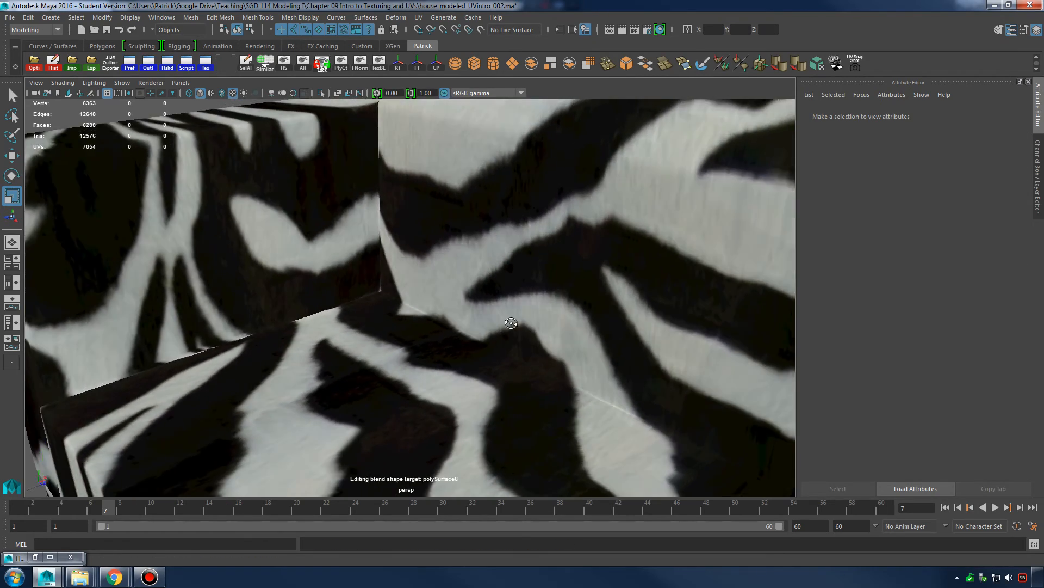
right_click_drag(513, 322, 361, 324, "alt")
left_click_drag(361, 324, 451, 327, "alt")
right_click_drag(451, 327, 315, 372, "alt")
Select the sofa and cushion together and display the zebra image behind their layout in the UV Editor.
left_click(402, 324)
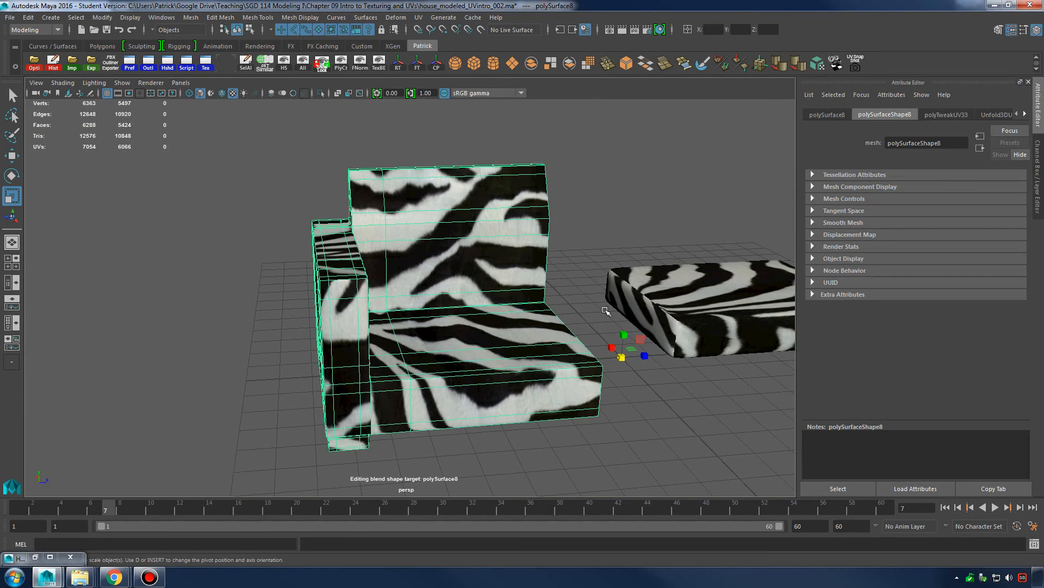
left_click(702, 290)
left_click(575, 274)
left_click(508, 288)
left_click(683, 287)
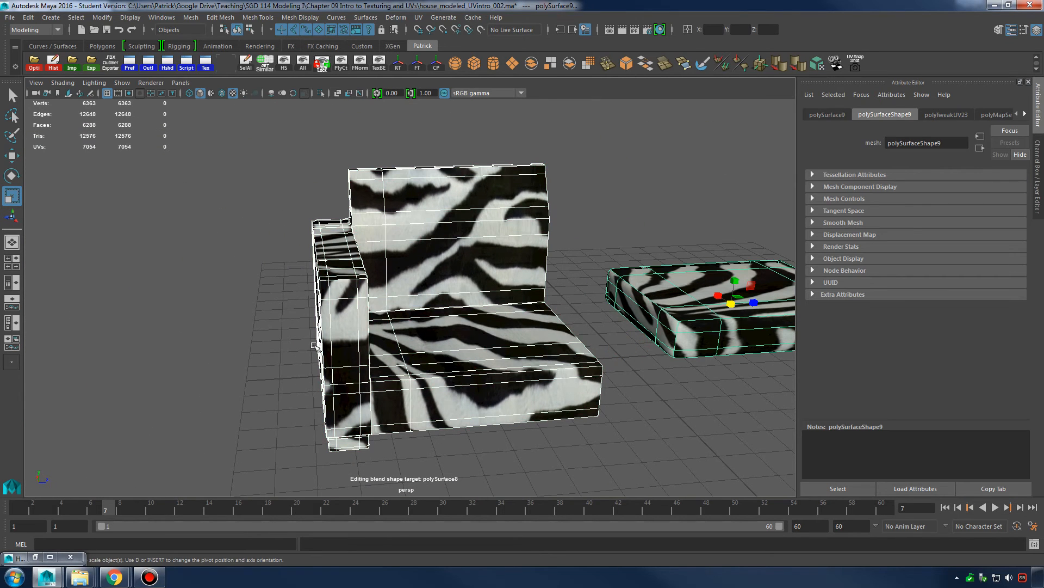
left_click(35, 556)
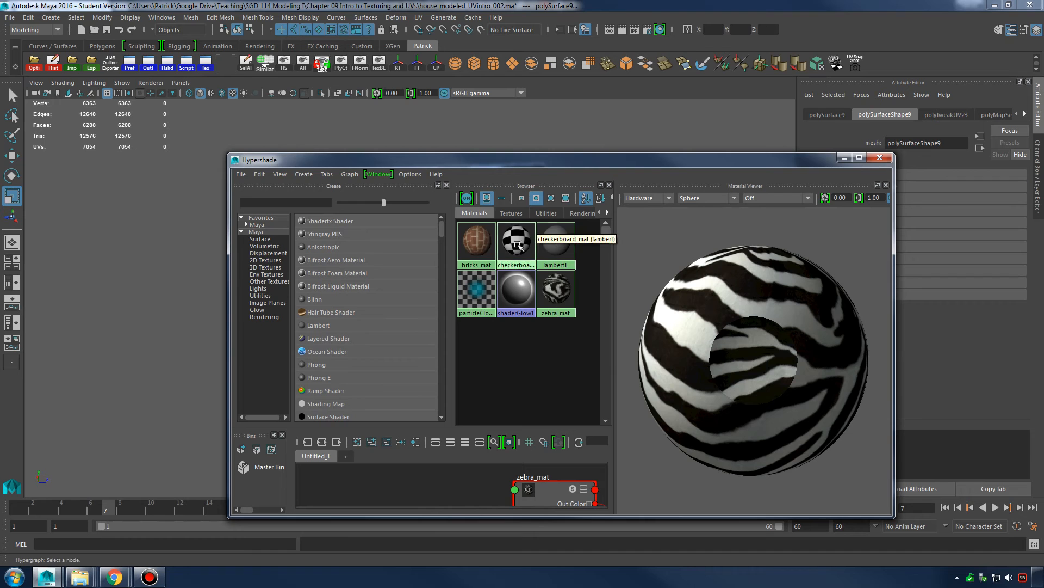
left_click(844, 158)
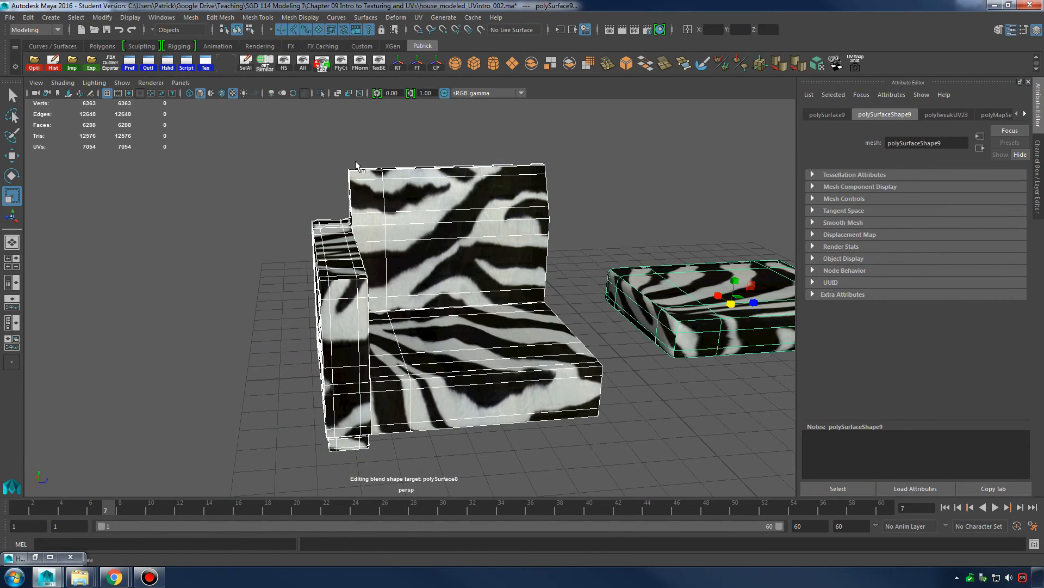
left_click(205, 63)
scroll(576, 361, "up", 3)
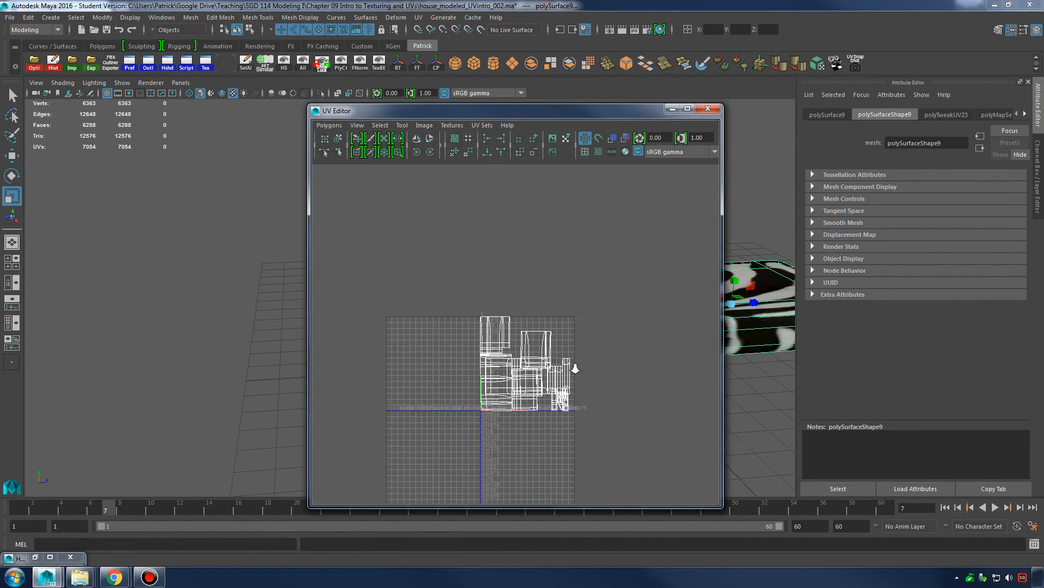
left_click(549, 140)
scroll(499, 373, "up", 3)
Switch from UV to face selection in the UV Editor and select all faces of the sofa and cushion.
right_click_drag(499, 376, 541, 378)
left_click_drag(412, 273, 700, 512)
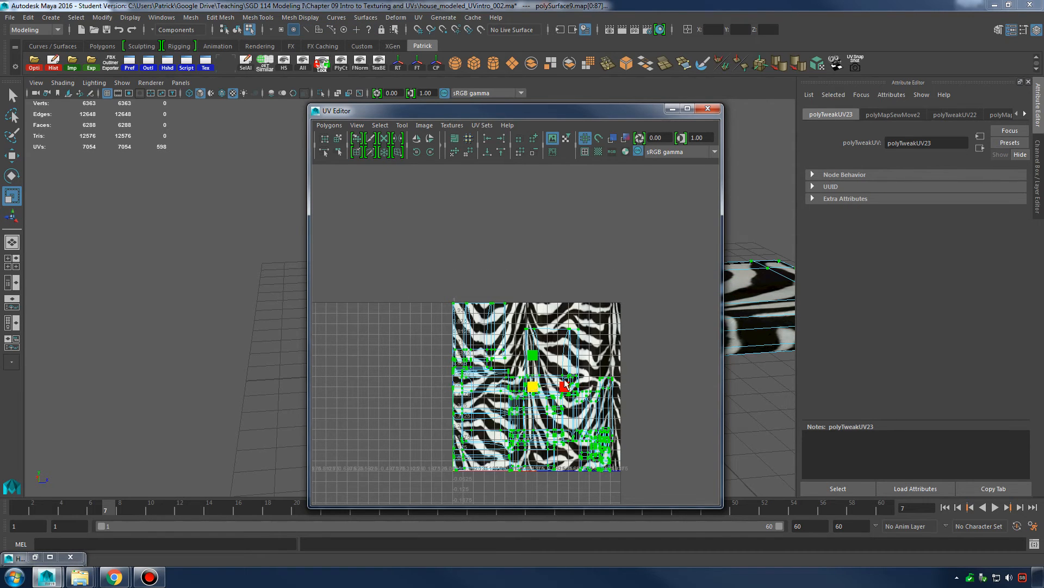
right_click_drag(534, 378, 492, 363)
left_click_drag(417, 266, 688, 503)
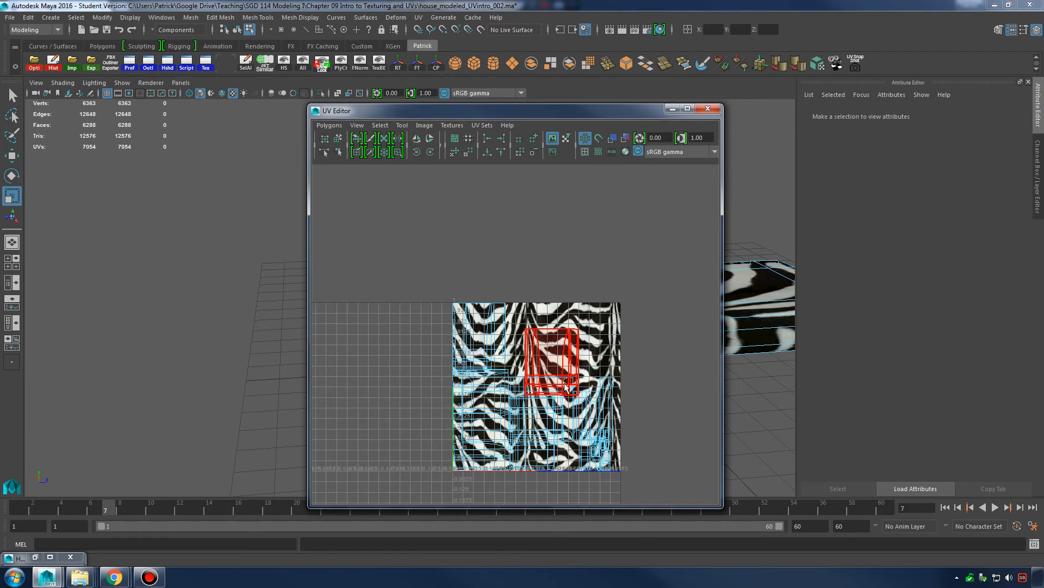
key("q")
left_click_drag(410, 282, 650, 508)
left_click(521, 387)
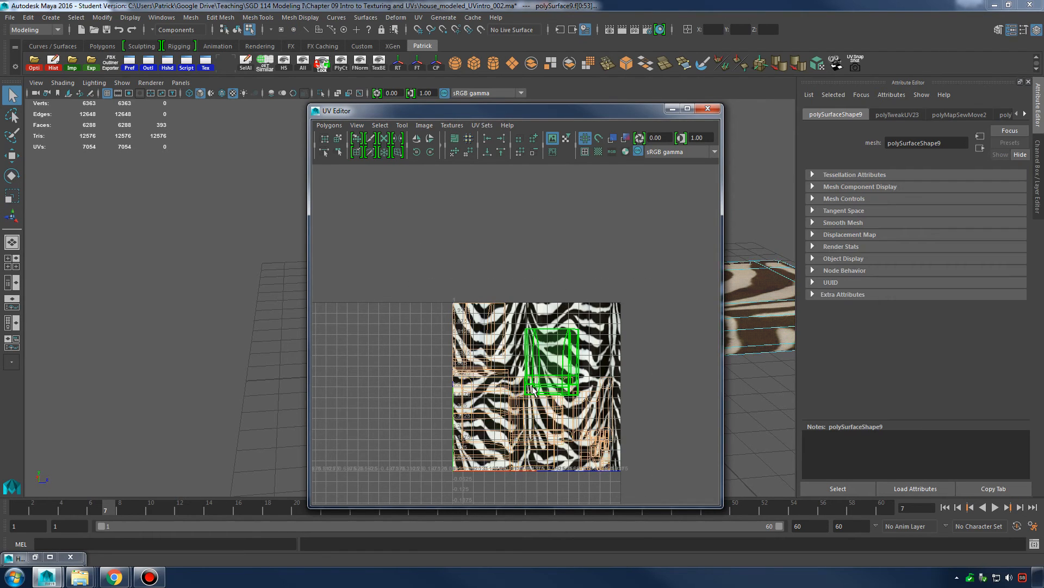
Select all UVs of the sofa and cushion and scale them up together so the zebra pattern repeats more often.
right_click(532, 389)
right_click_drag(522, 368, 490, 371)
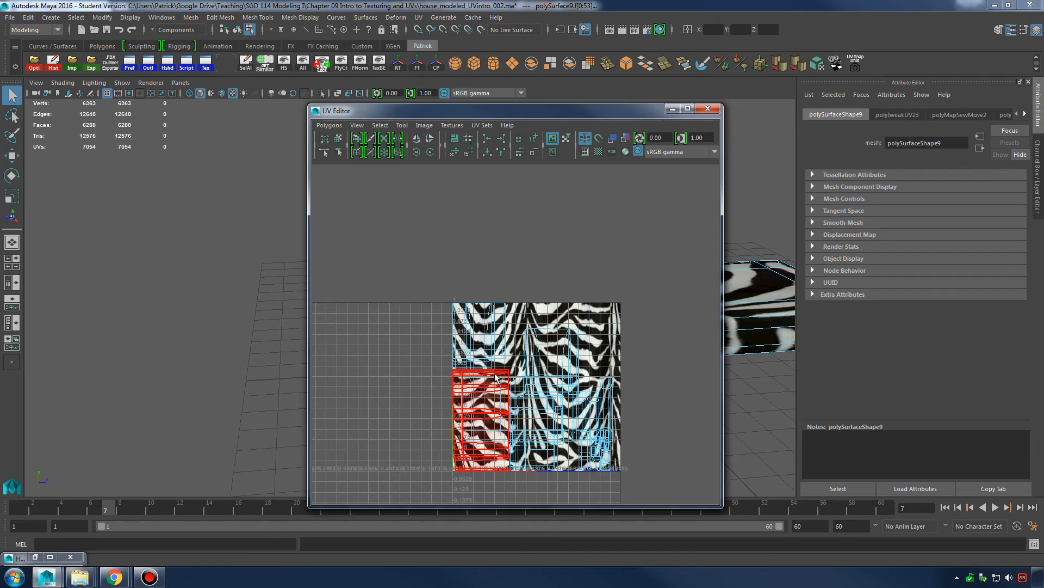
left_click_drag(386, 278, 646, 505)
key("w")
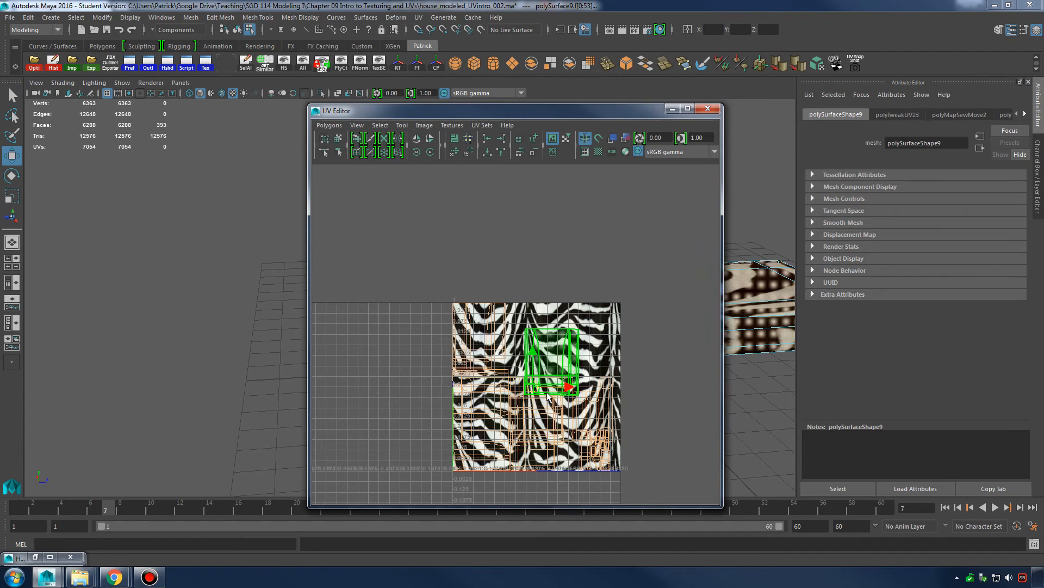
key("r")
left_click_drag(534, 387, 598, 158)
left_click_drag(589, 115, 1030, 116)
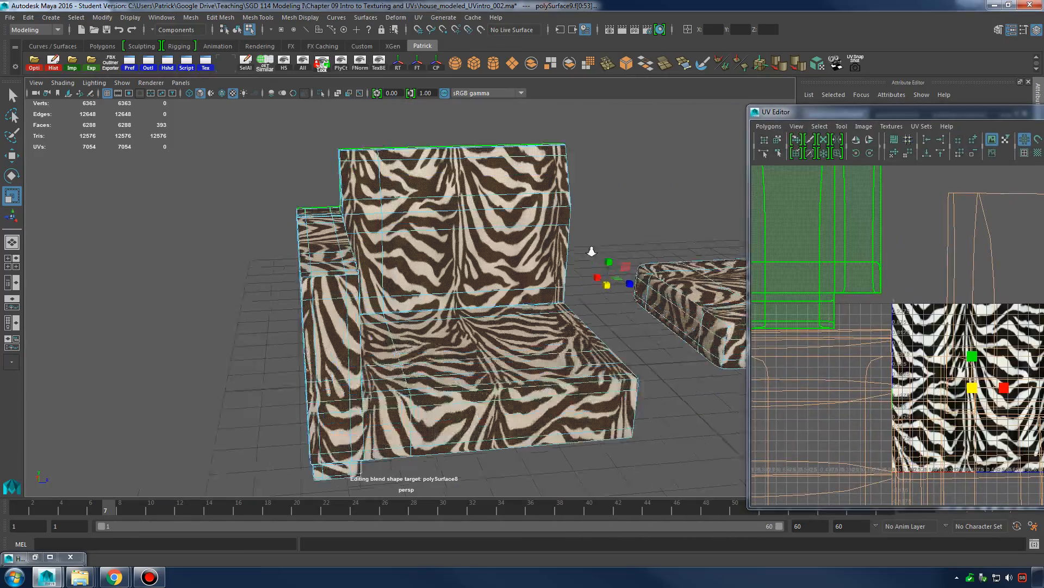
left_click_drag(974, 396, 980, 387)
right_click_drag(669, 337, 554, 332, "alt")
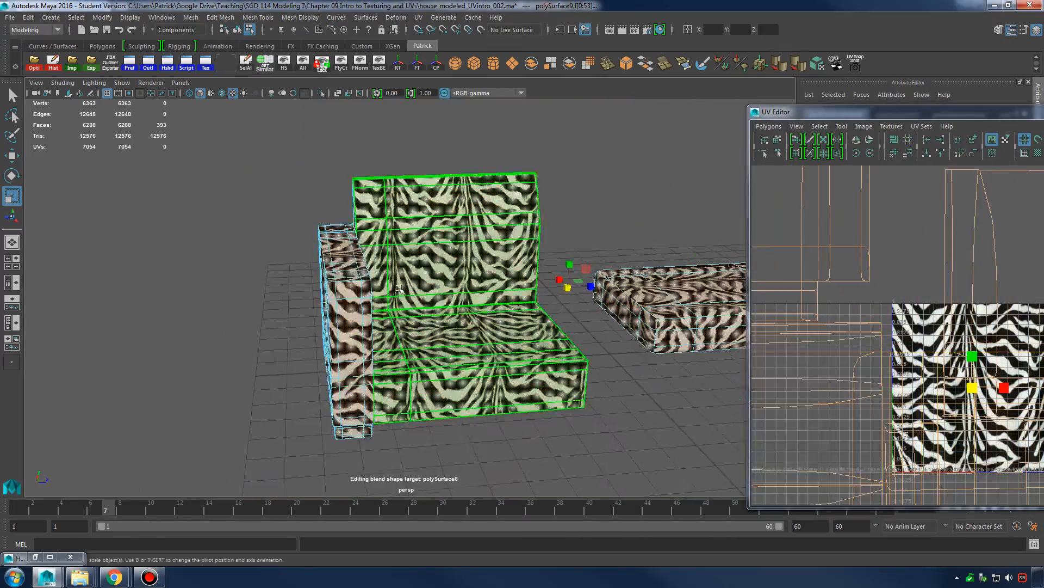
Return to object selection, move the cushion onto the sofa's seat, and select the sofa.
left_click(615, 234)
right_click_drag(650, 274, 692, 254)
left_click(677, 293)
middle_click_drag(680, 296, 544, 306, "alt")
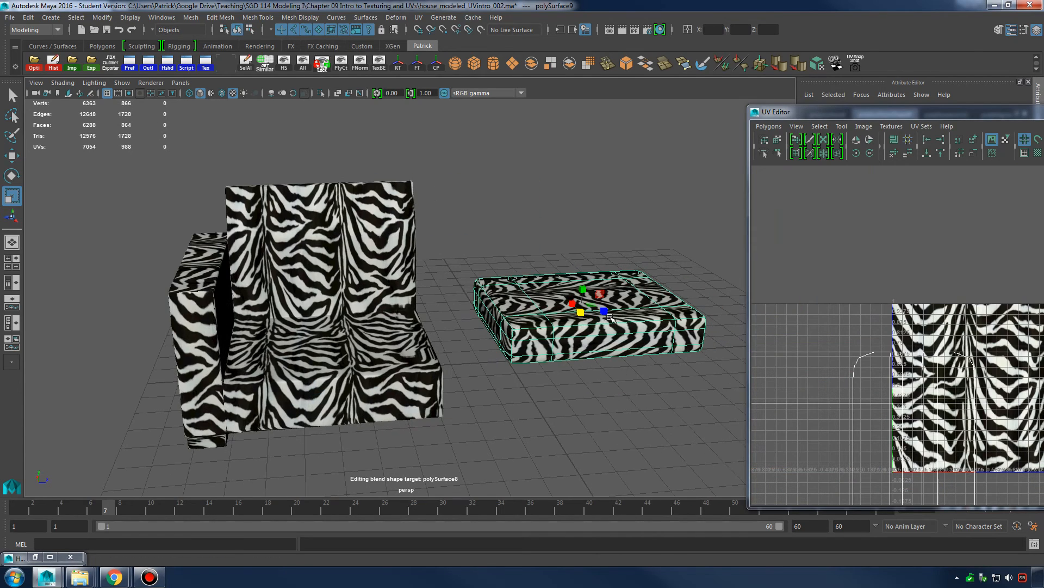
key("w")
left_click_drag(602, 312, 361, 332)
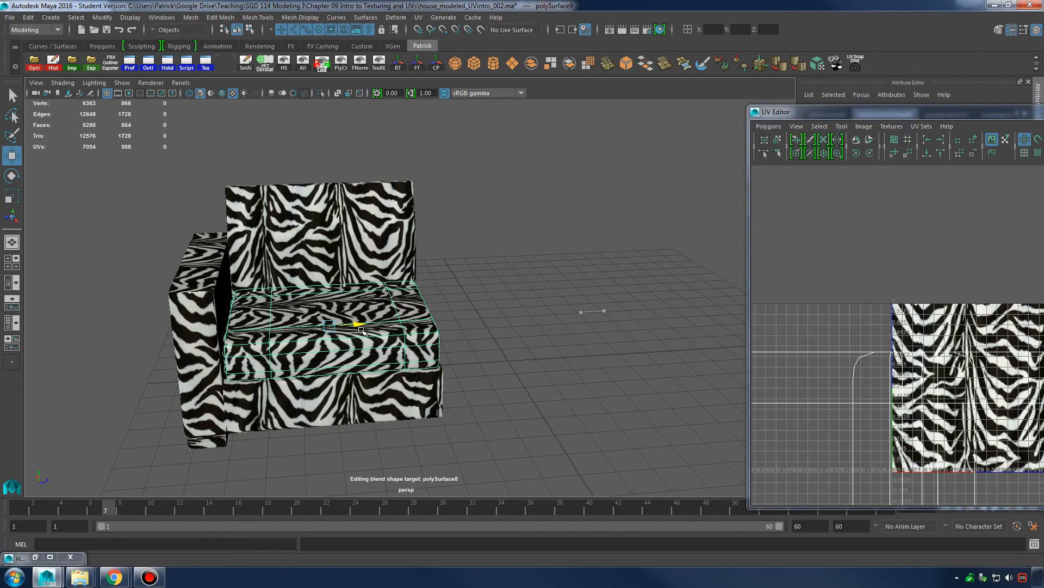
left_click(543, 345)
left_click_drag(543, 345, 494, 337, "alt")
middle_click_drag(611, 333, 687, 335, "alt")
right_click_drag(533, 349, 583, 345, "alt")
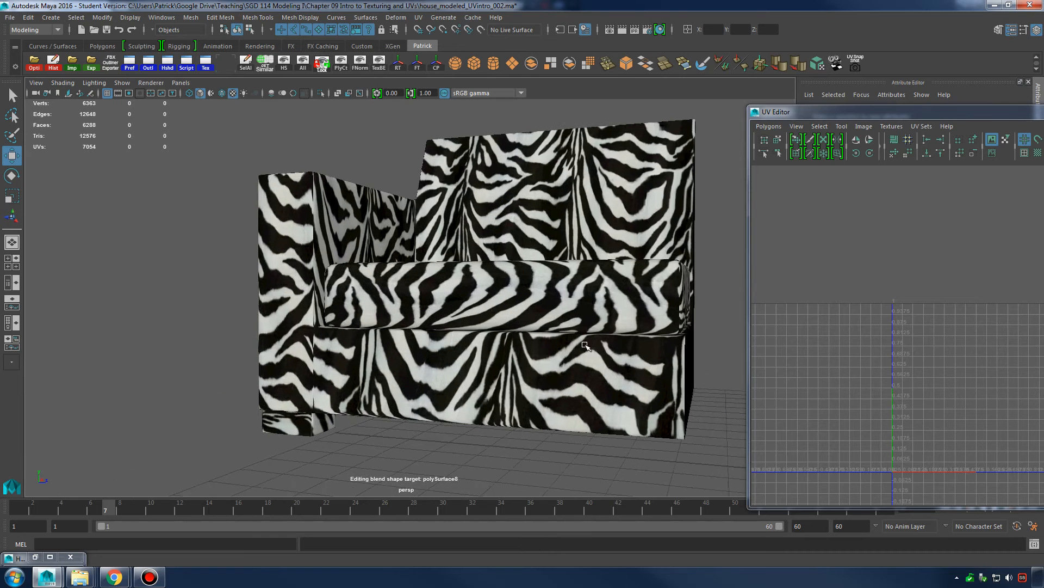
left_click_drag(435, 384, 512, 337, "alt")
left_click(295, 445)
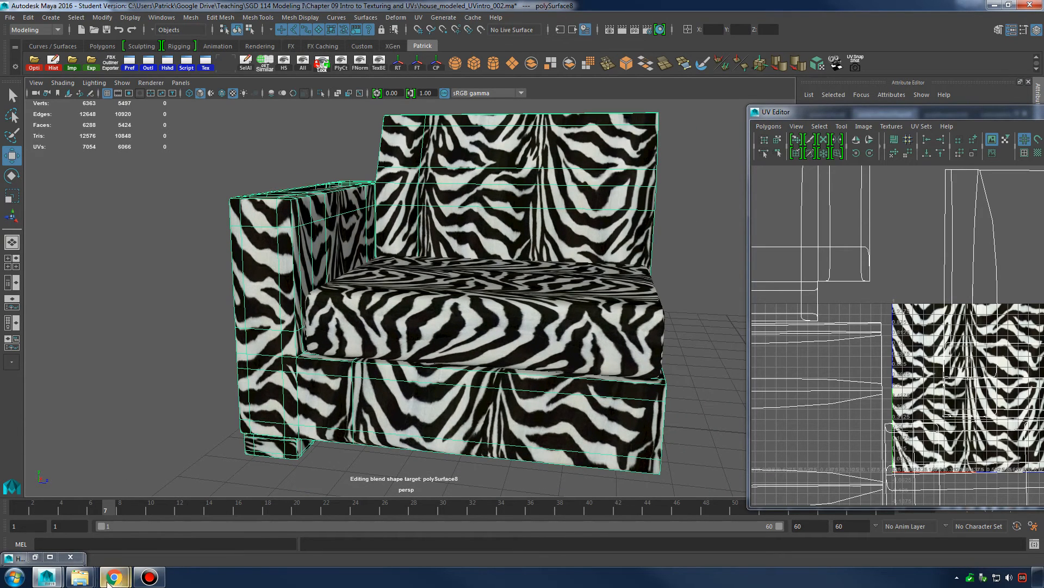
Switch to the textures.com page in Chrome and search for "wood".
mouse_move(113, 576)
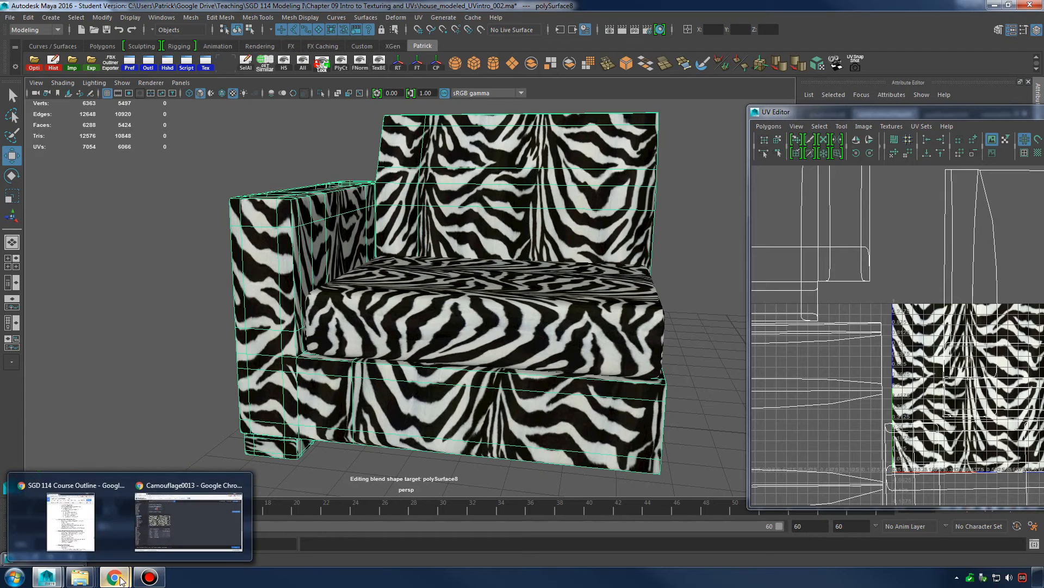
left_click(161, 543)
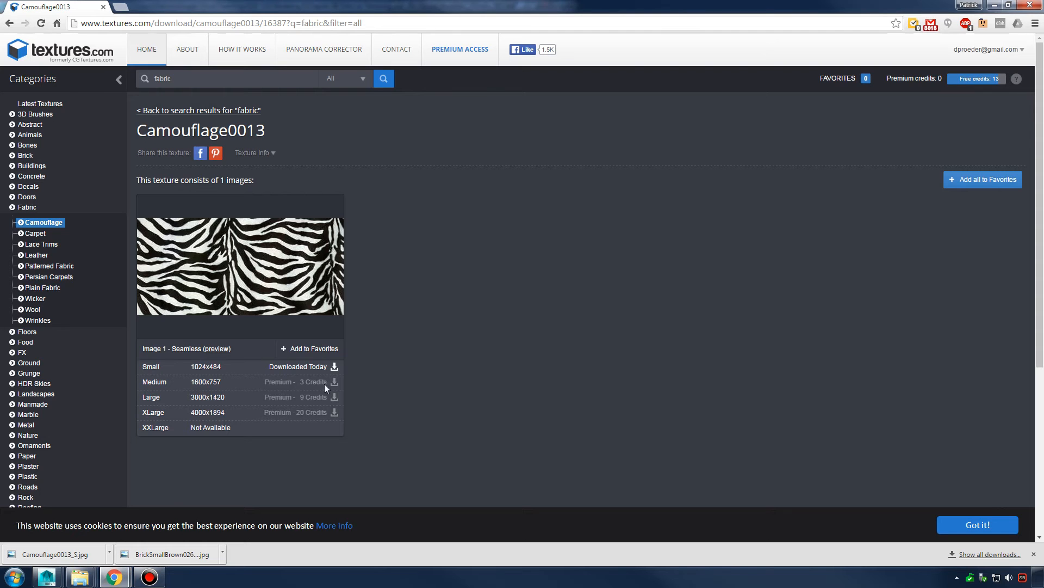
left_click(208, 74)
type("wood")
key("Return")
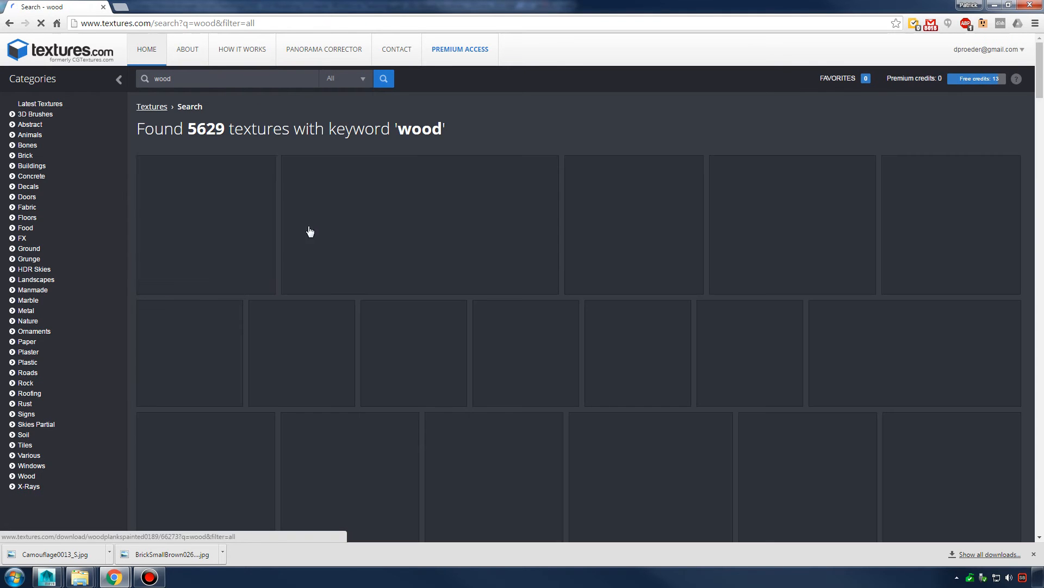
Open the WoodPlanksOld0151 texture and download its seamless image in the small 1024x512 size.
scroll(555, 322, "down", 8)
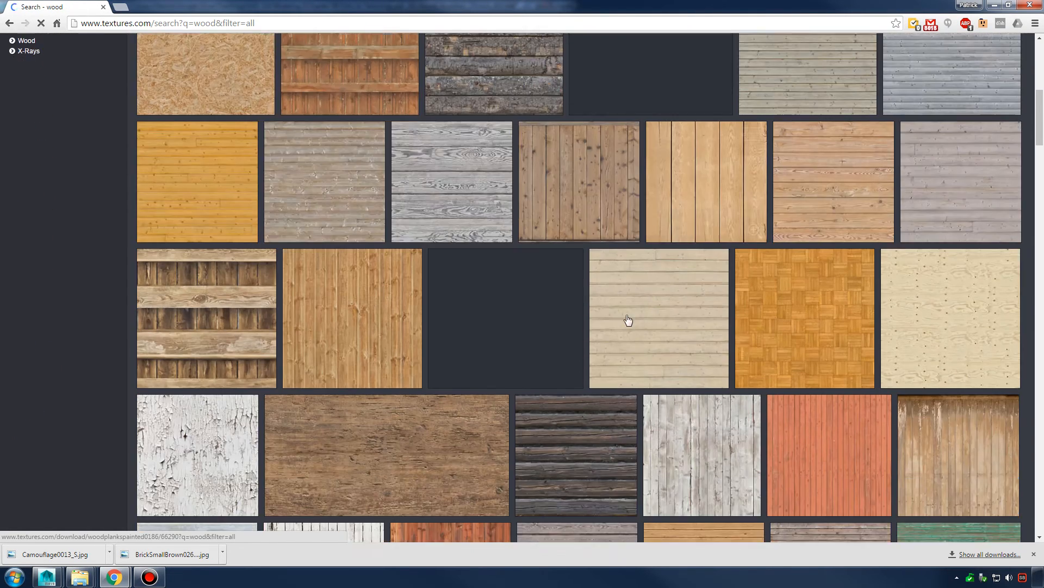
scroll(628, 320, "down", 4)
left_click(441, 234)
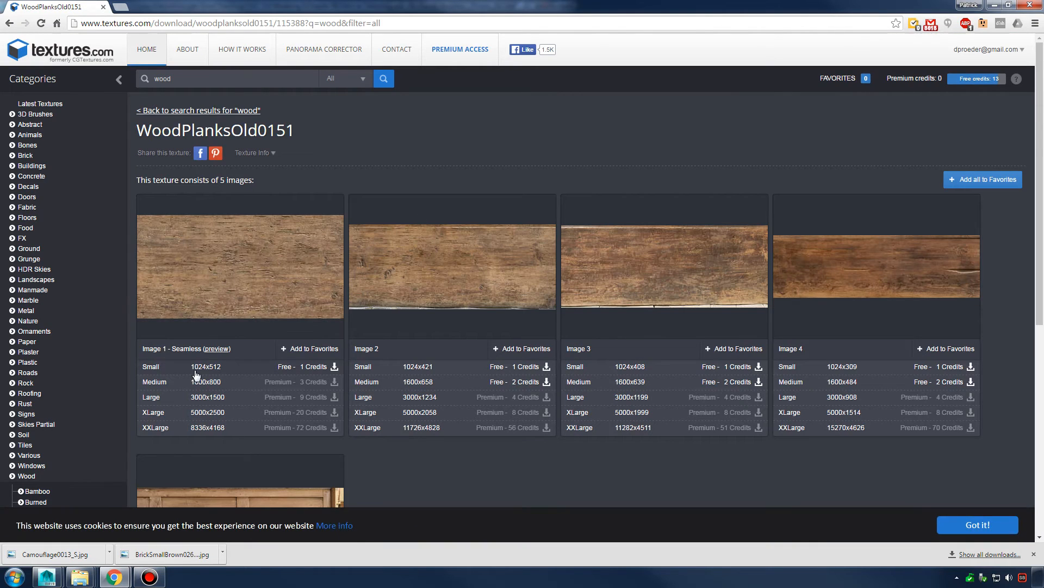
left_click(198, 368)
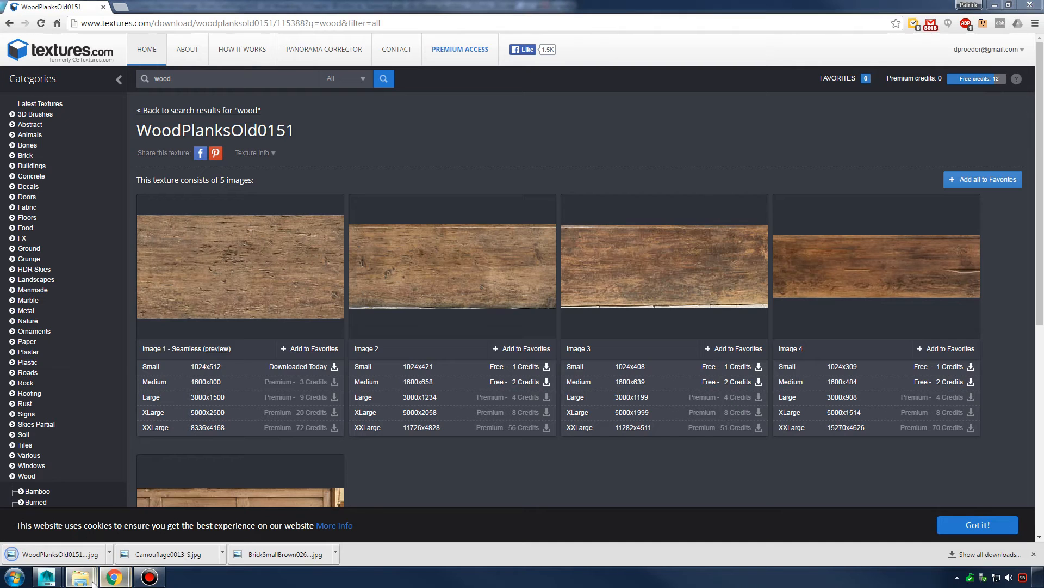
Open the Textures and Downloads folders and move WoodPlanksOld0151_18_S.jpg from Downloads into Textures.
mouse_move(80, 575)
left_click(95, 524)
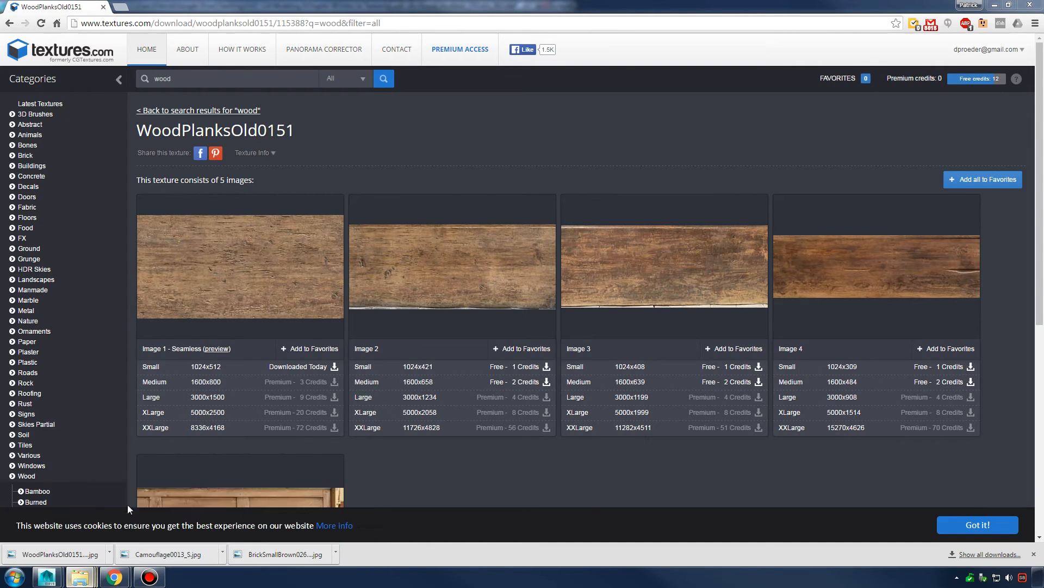
left_click(2, 582)
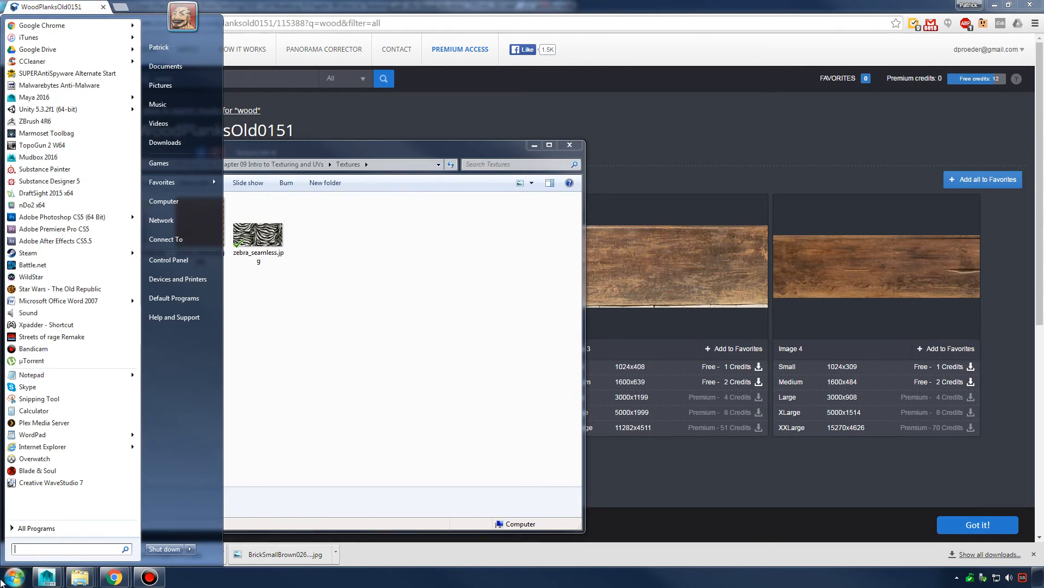
left_click(184, 147)
left_click_drag(560, 275, 317, 261)
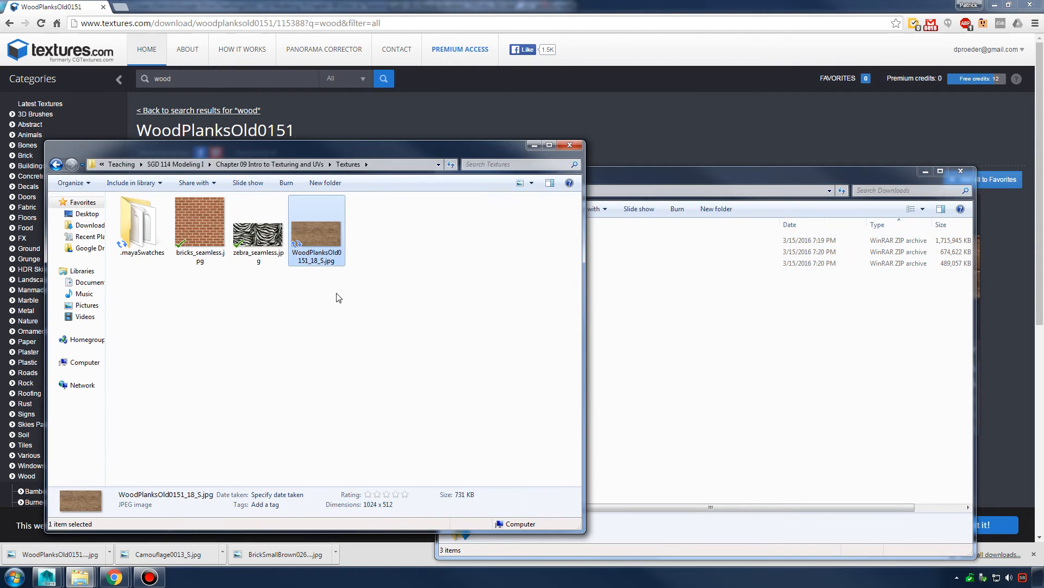
Rename the wood image file as wood.jpg.
key("F2")
type("woo")
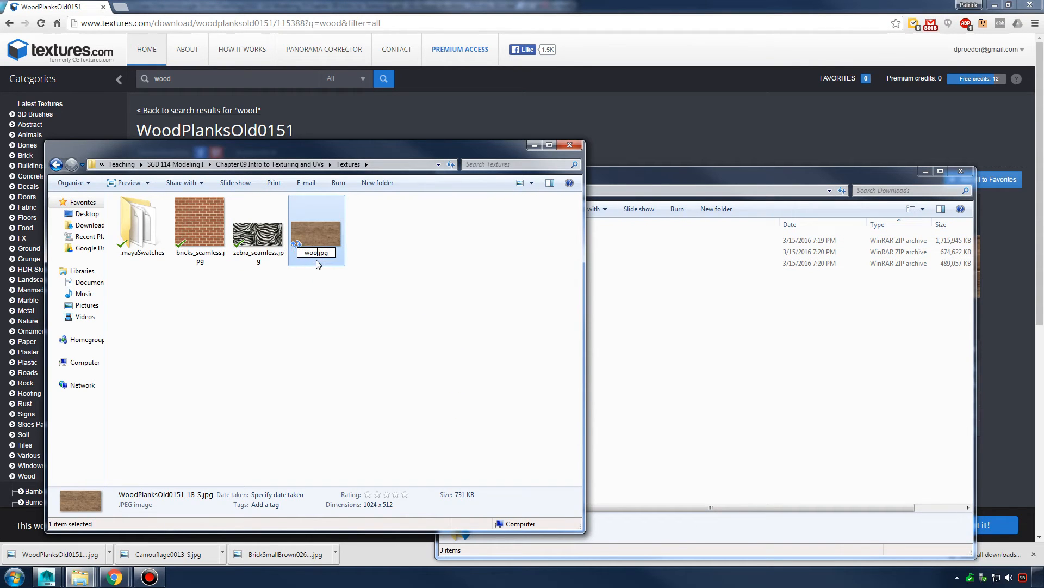
type("d")
key("Return")
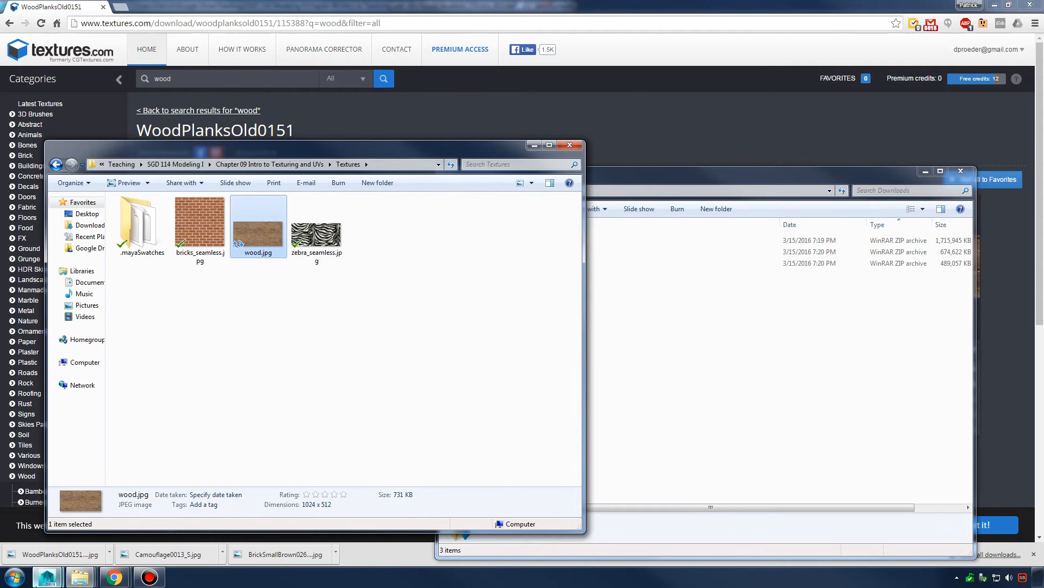
Switch back to Maya, put the UV Editor away and restore the Hypershade window.
left_click(36, 586)
left_click(145, 506)
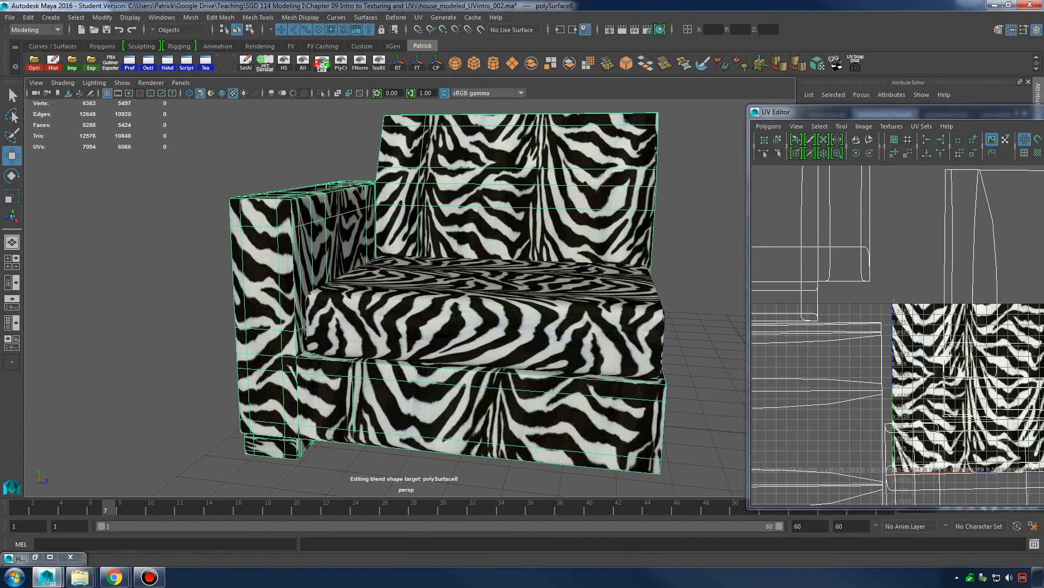
left_click(1043, 109)
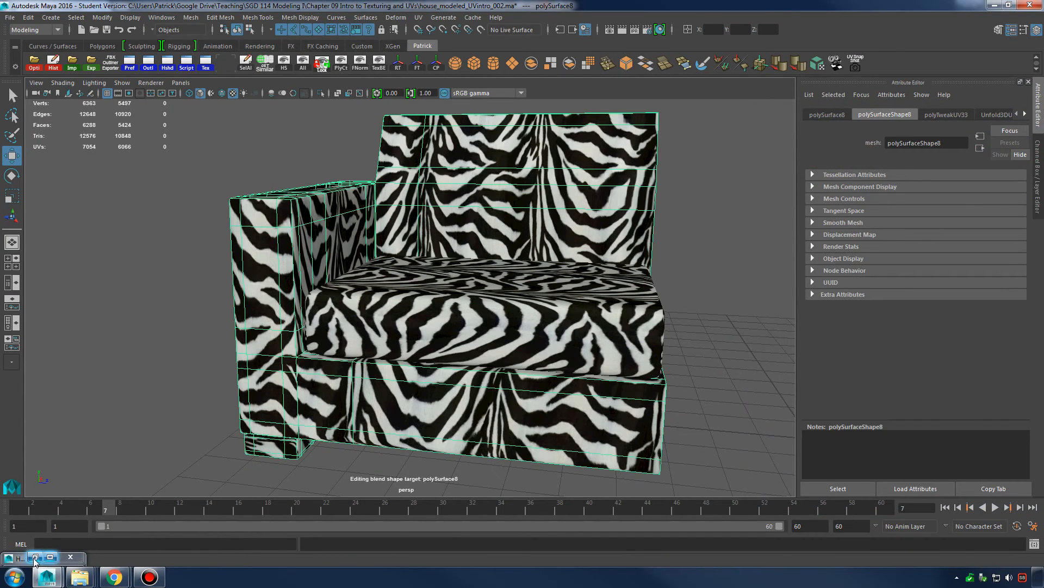
left_click(35, 557)
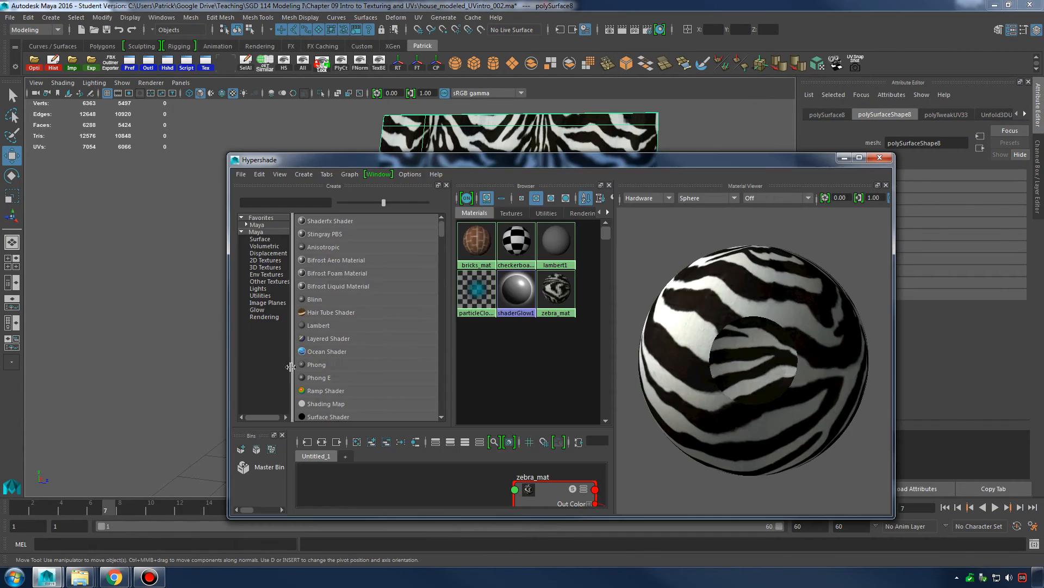
Create a new Blinn material and name it wood_mat.
left_click(314, 299)
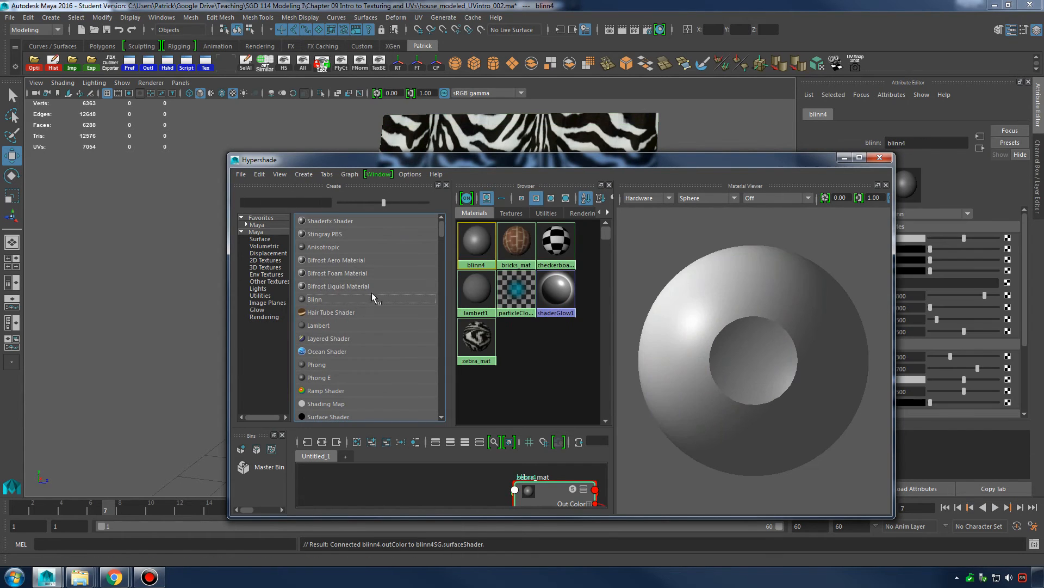
left_click_drag(578, 161, 457, 151)
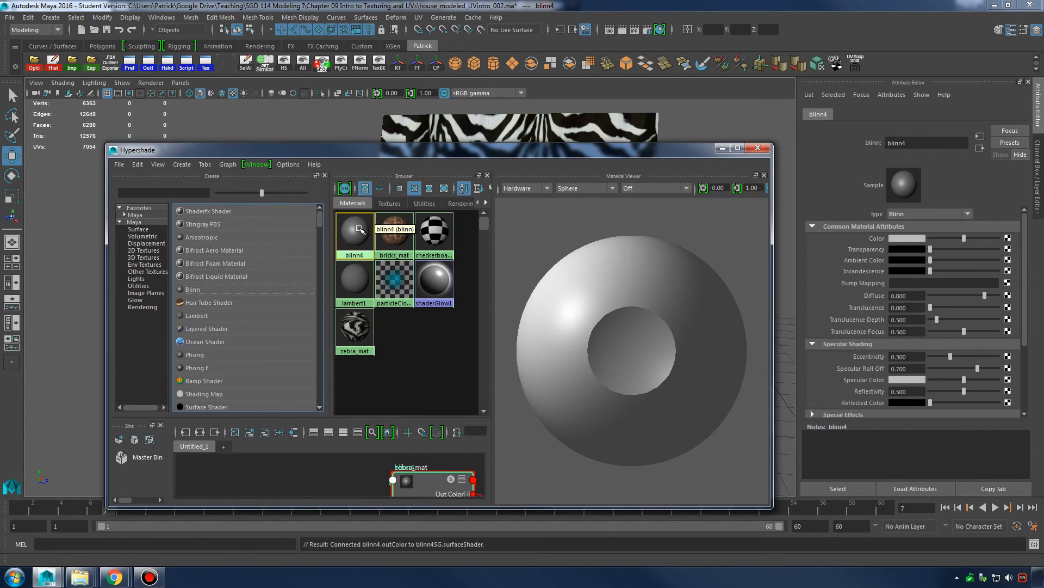
left_click_drag(906, 143, 847, 147)
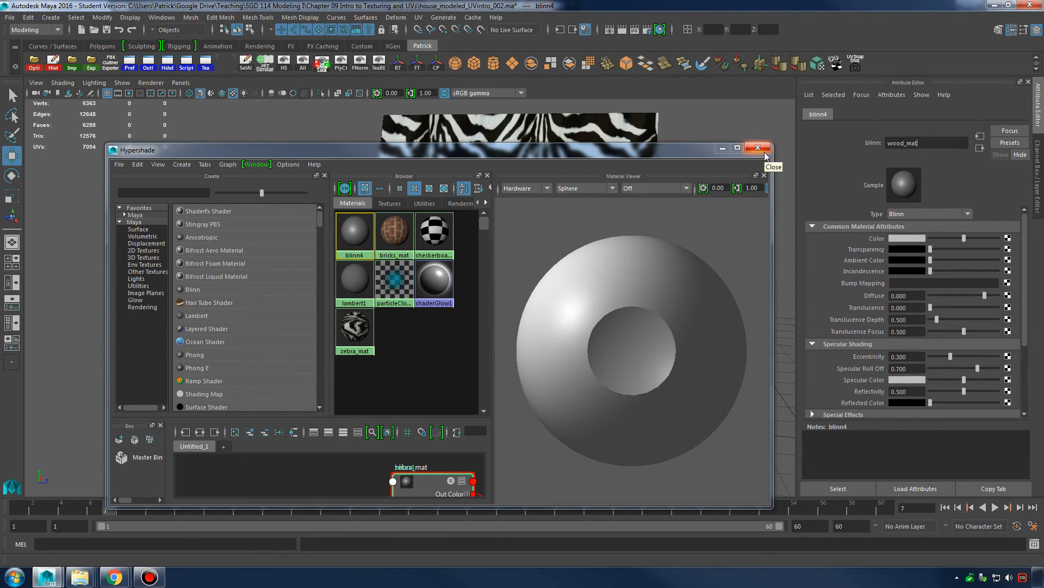
key("Return")
Connect a File texture to the wood_mat color and load wood.jpg as its image.
left_click(1008, 239)
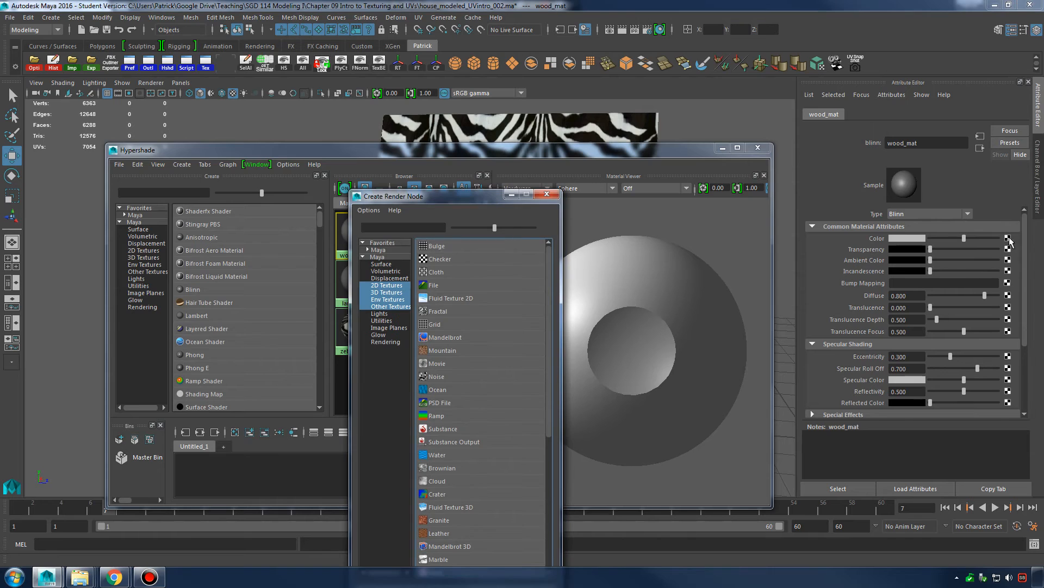
left_click(435, 287)
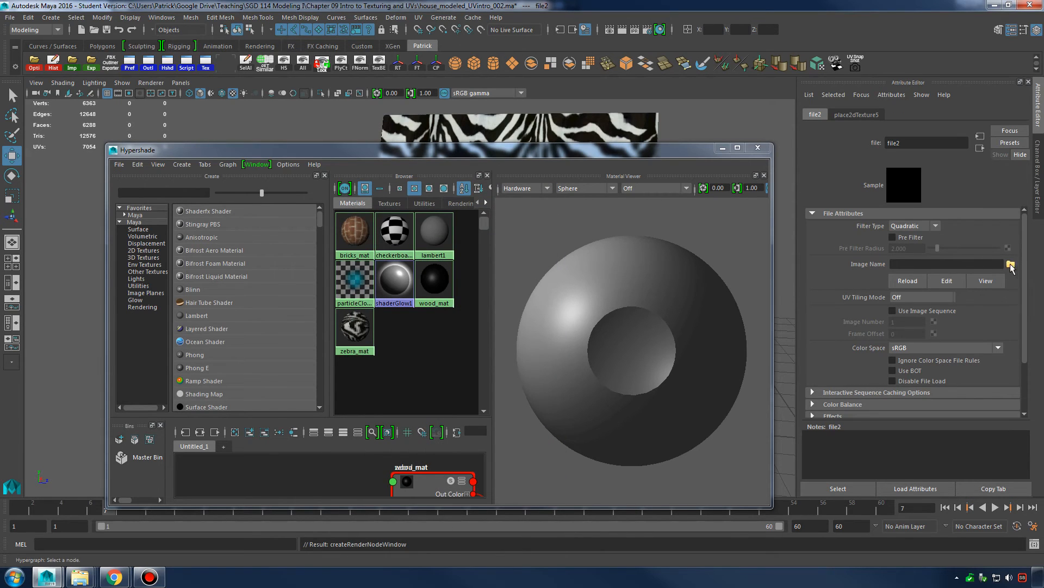
left_click(1010, 264)
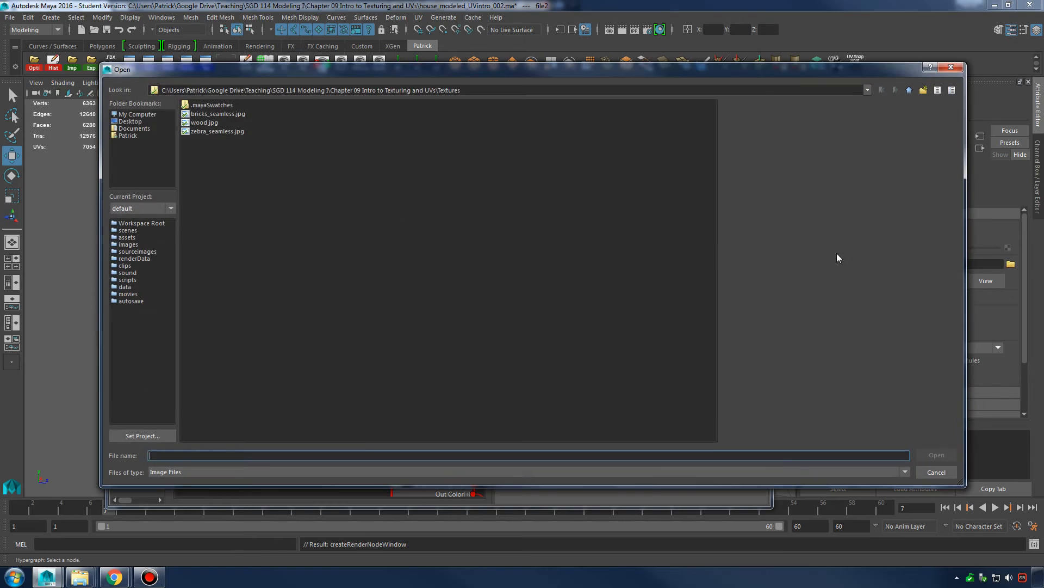
left_click(215, 127)
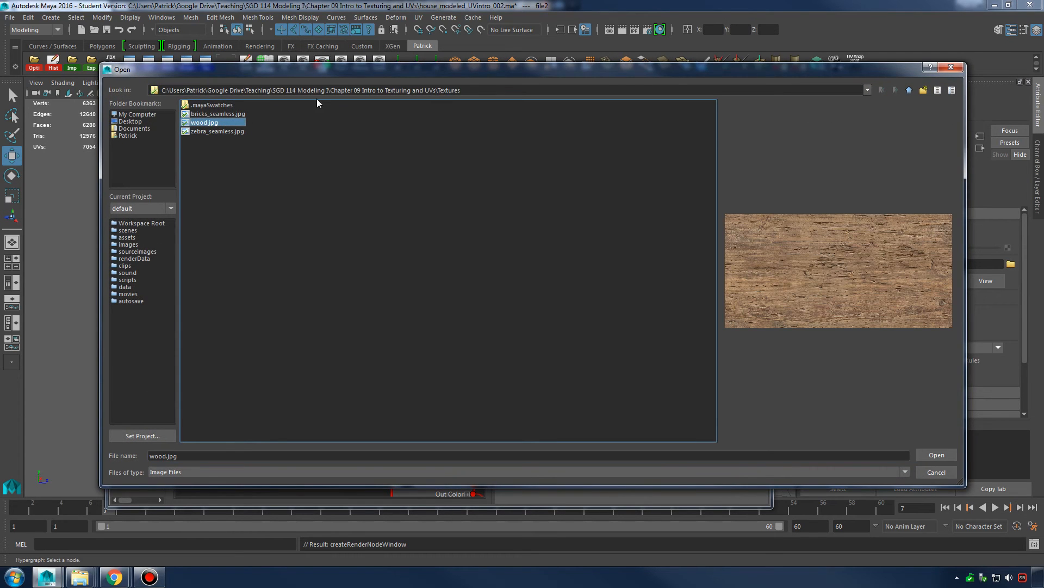
left_click(945, 453)
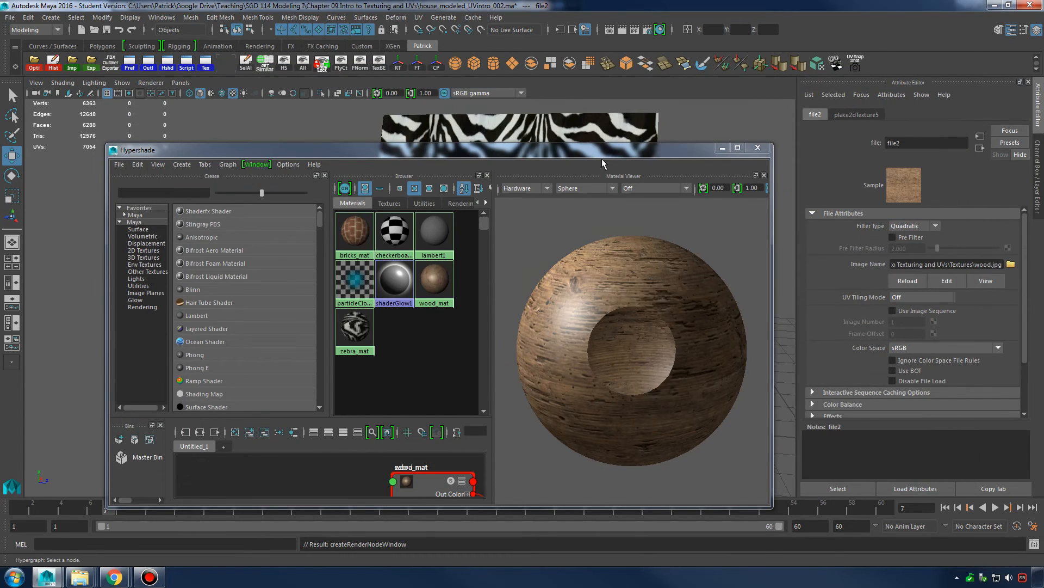
Move the Hypershade aside and select the faces of the foot under the front of the sofa's arm.
left_click_drag(566, 149, 1040, 106)
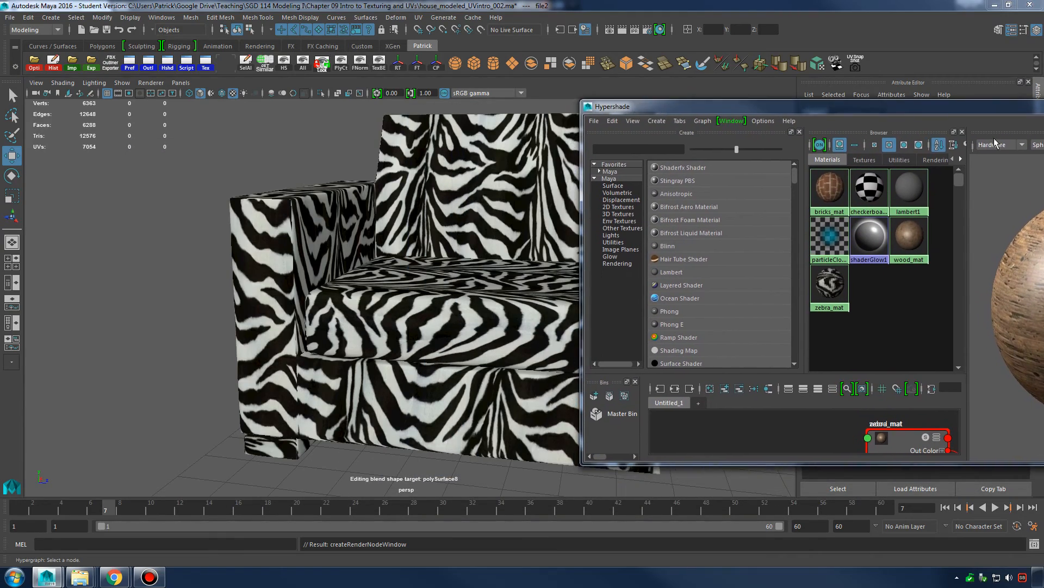
middle_click_drag(181, 431, 223, 359, "alt")
left_click_drag(224, 359, 288, 340, "alt")
left_click(359, 366)
left_click_drag(257, 408, 420, 367, "alt")
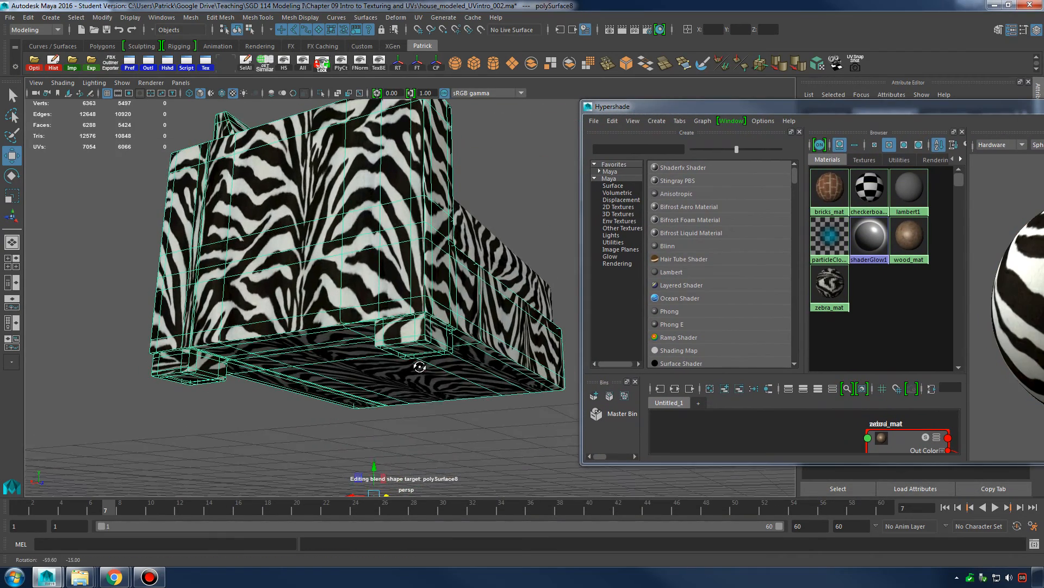
right_click_drag(409, 279, 414, 317)
left_click_drag(418, 313, 378, 376, "alt")
middle_click_drag(378, 375, 392, 346, "alt")
right_click_drag(392, 345, 452, 358, "alt")
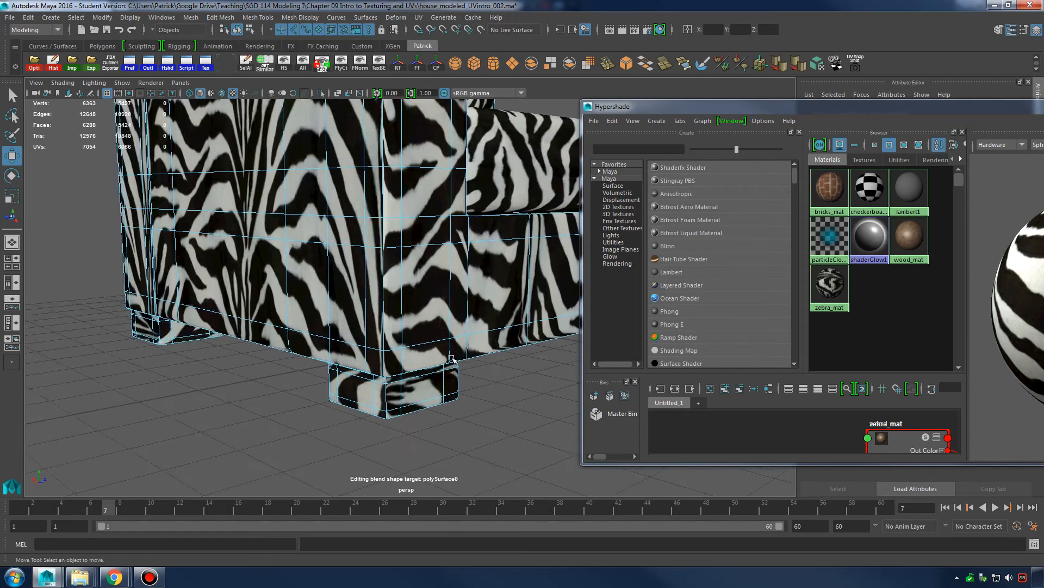
left_click_drag(451, 357, 426, 345, "alt")
left_click_drag(258, 356, 499, 420)
left_click_drag(393, 390, 416, 379, "alt")
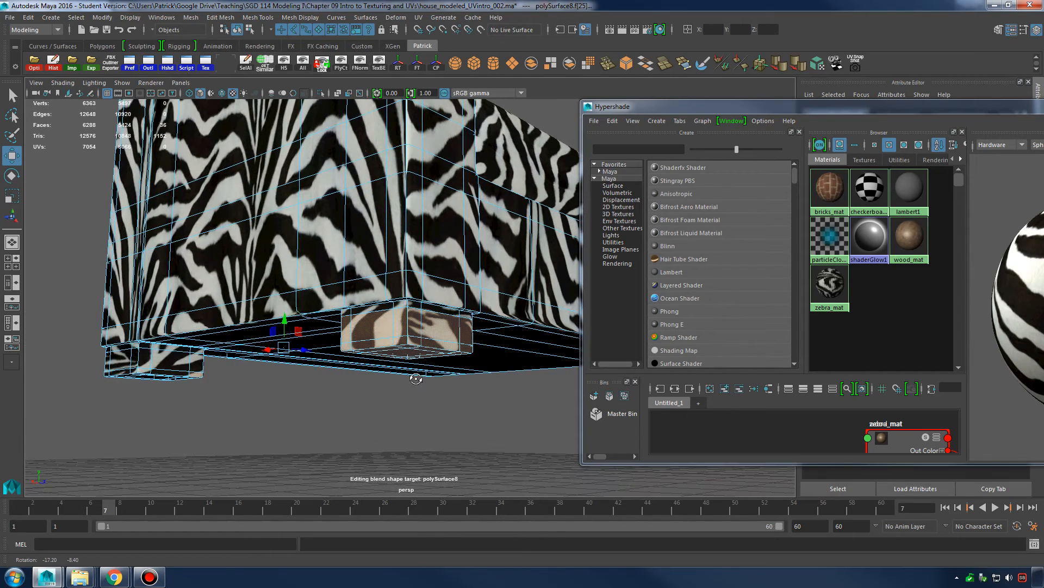
Bring the UV shells of the feet into view in the UV Editor and show the sofa without smooth preview.
left_click(210, 64)
scroll(890, 297, "down", 4)
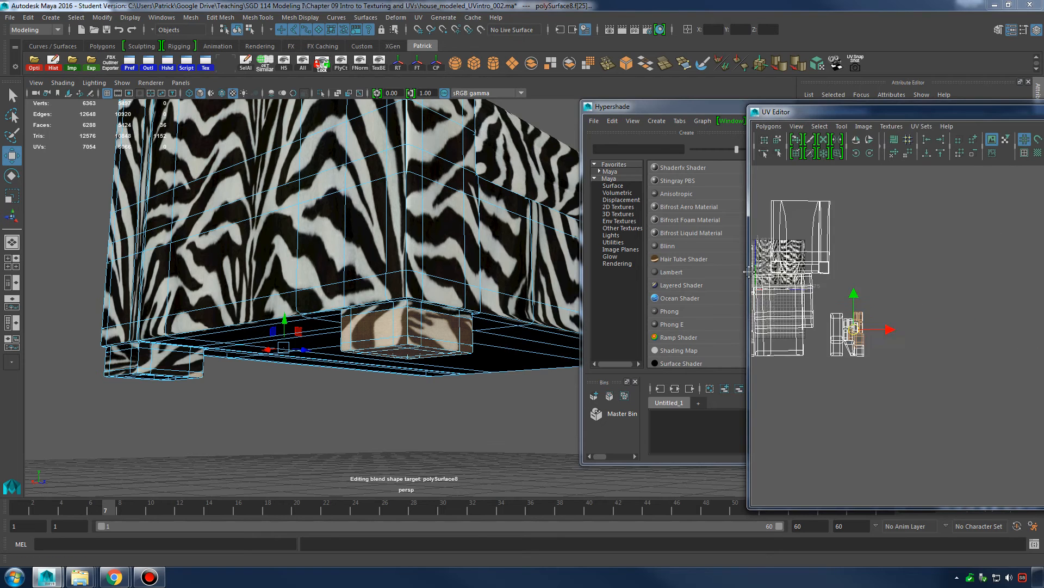
middle_click_drag(749, 271, 722, 269, "alt")
scroll(789, 313, "up", 3)
middle_click_drag(788, 314, 1010, 336, "alt")
scroll(819, 349, "up", 5)
middle_click_drag(873, 349, 971, 354, "alt")
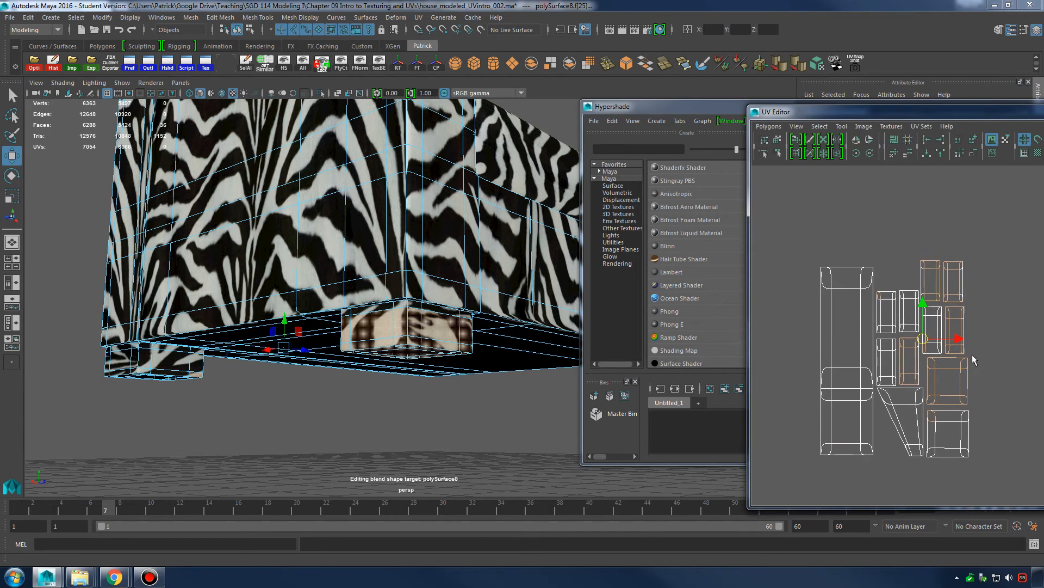
key("1")
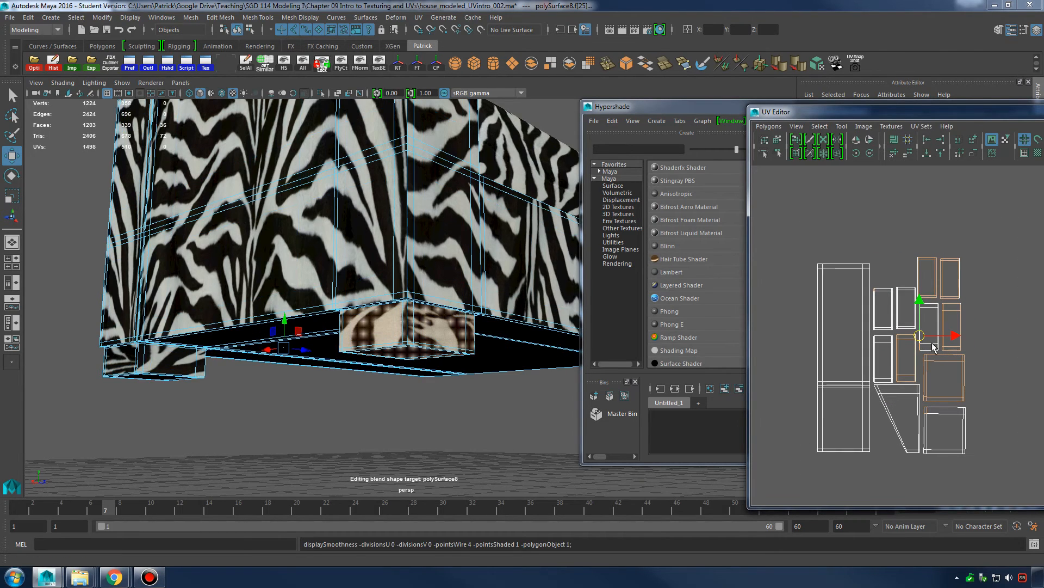
left_click_drag(785, 223, 1008, 477)
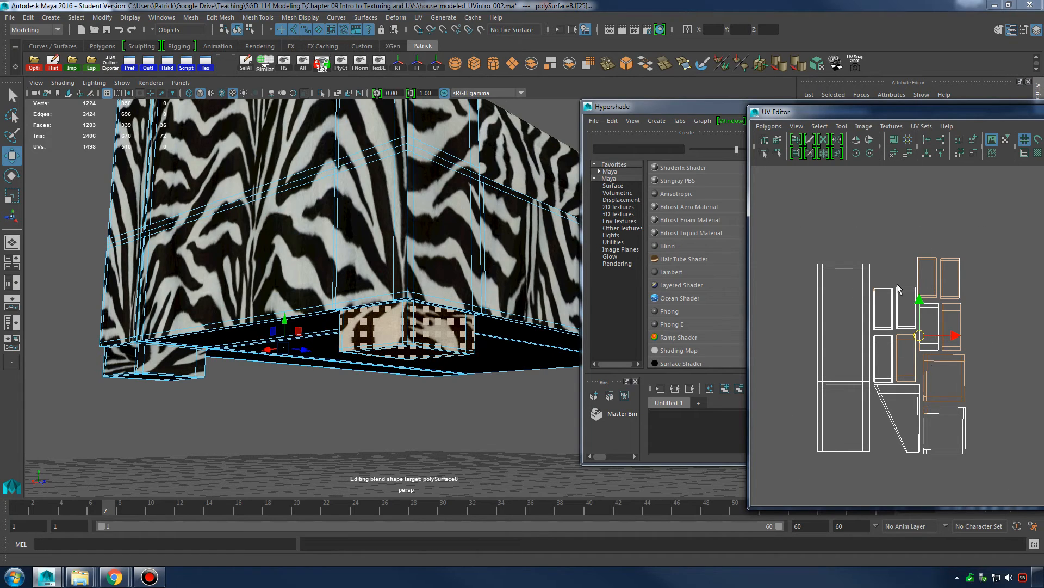
Switch the viewport to wireframe display and select the faces of the rear foot.
key("4")
key("a")
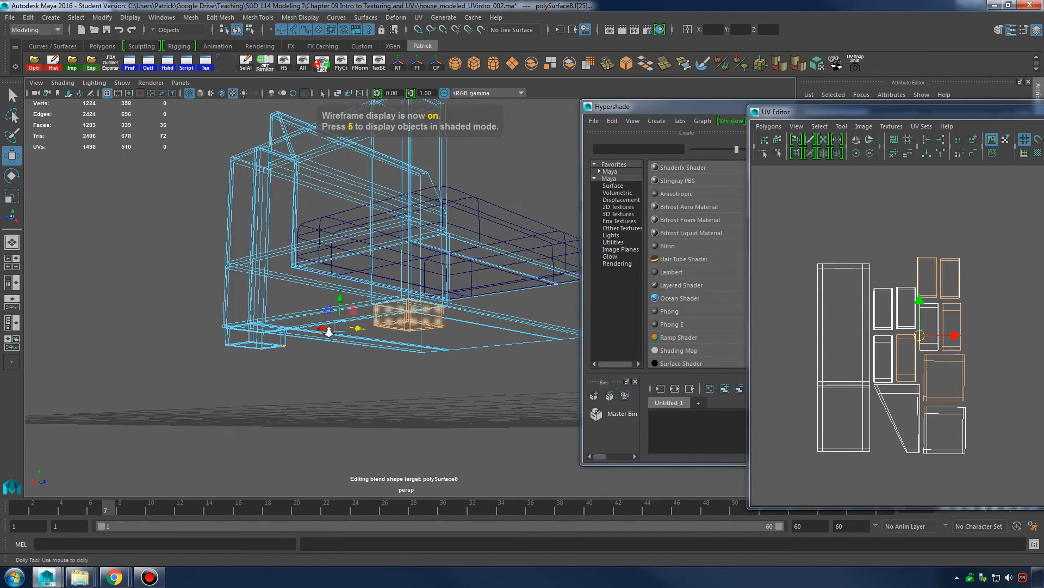
right_click_drag(953, 342, 769, 326, "alt")
middle_click_drag(769, 326, 932, 366, "alt")
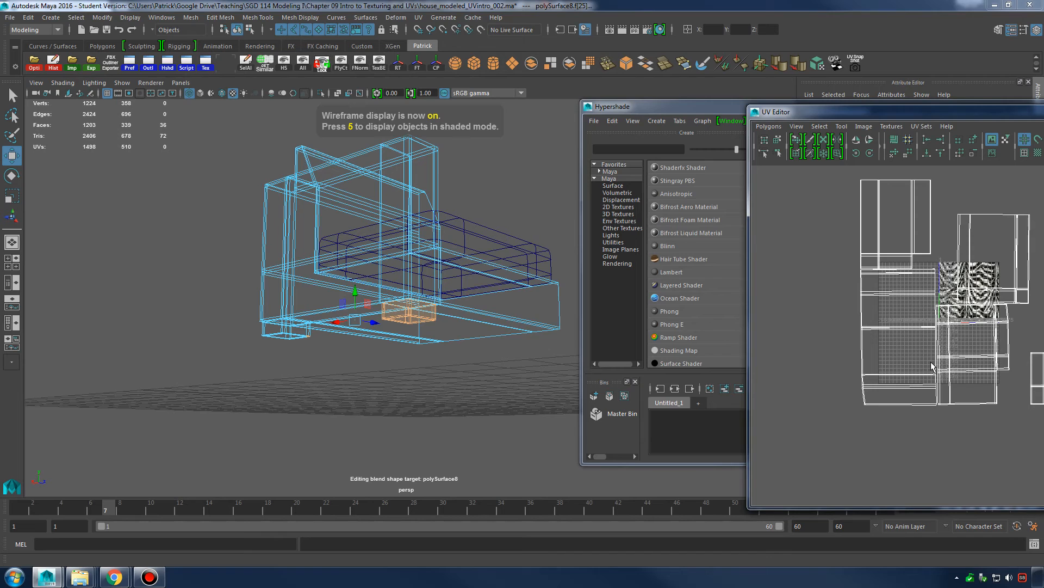
left_click(299, 327)
left_click_drag(294, 343, 291, 352, "alt")
left_click_drag(258, 318, 360, 361)
scroll(968, 338, "up", 5)
middle_click_drag(966, 355, 781, 335, "alt")
scroll(781, 335, "down", 5)
scroll(942, 367, "up", 4)
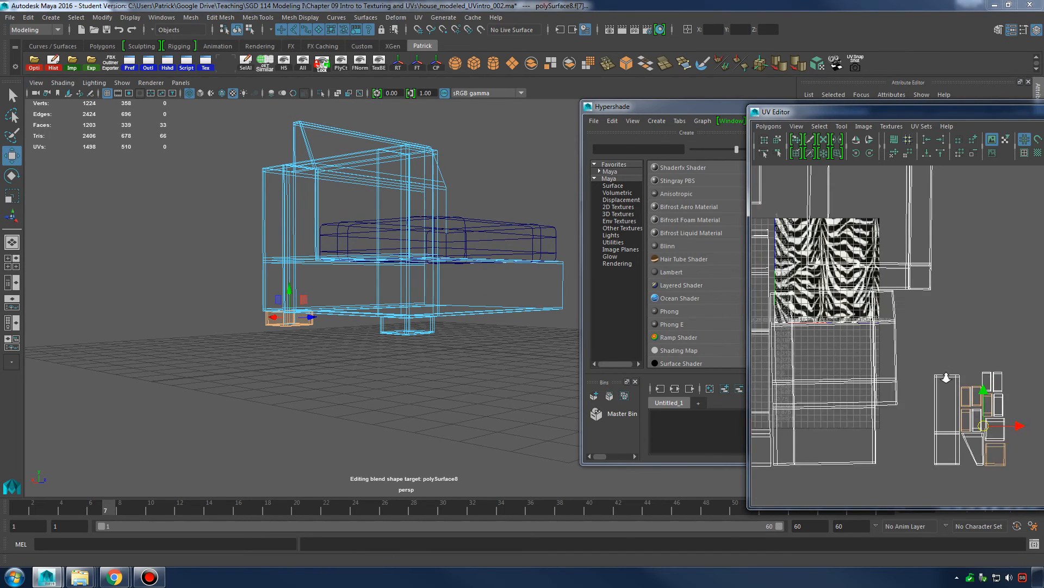
Select all faces of both feet in face mode and return the viewport to shaded display.
left_click_drag(913, 356, 1028, 472)
right_click(974, 405)
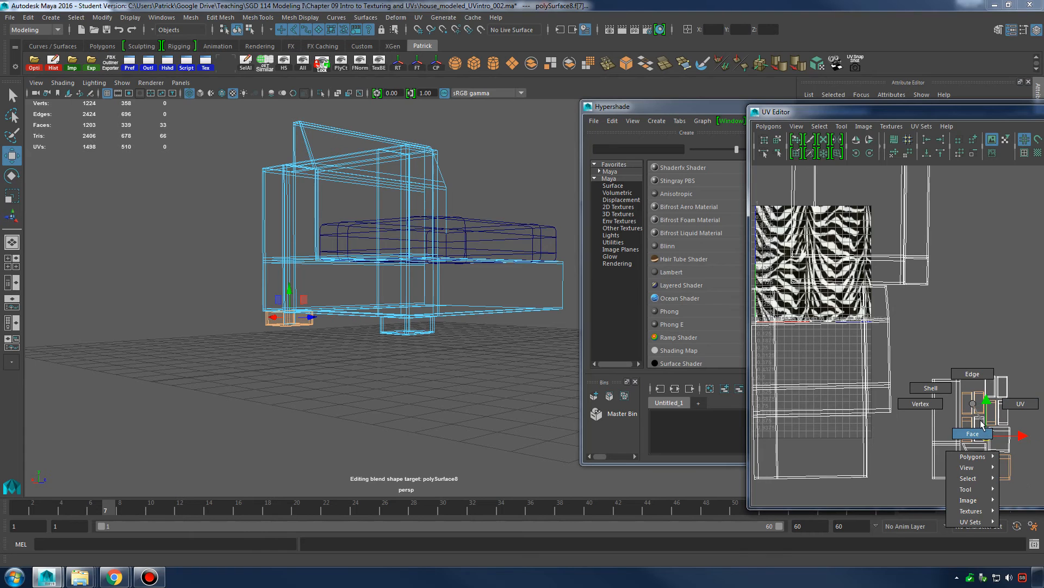
right_click_drag(981, 424, 981, 430)
left_click_drag(918, 356, 1038, 502)
left_click_drag(364, 326, 414, 313, "alt")
right_click_drag(413, 313, 480, 350, "alt")
left_click_drag(151, 332, 547, 427)
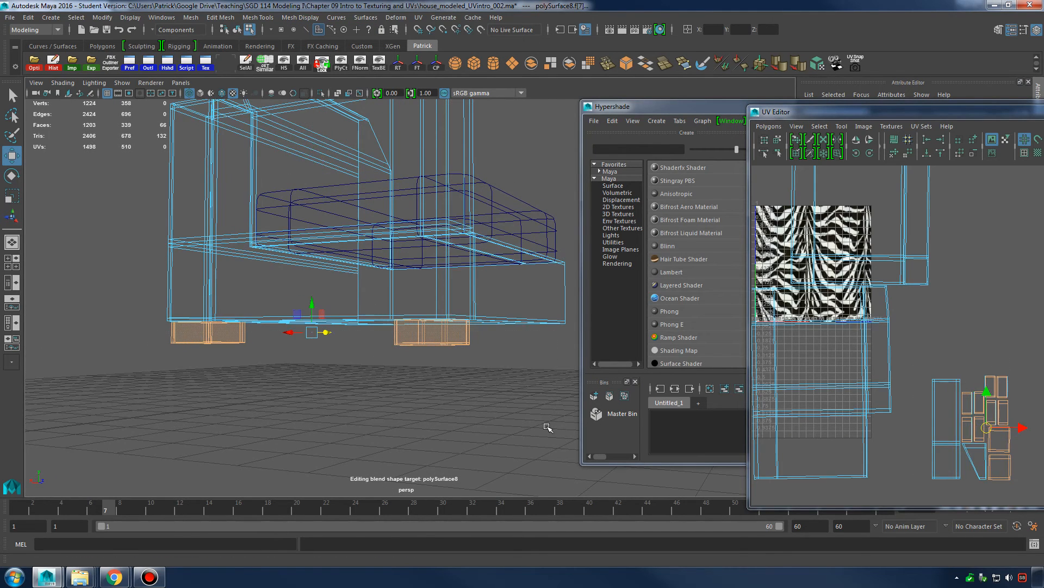
key("5")
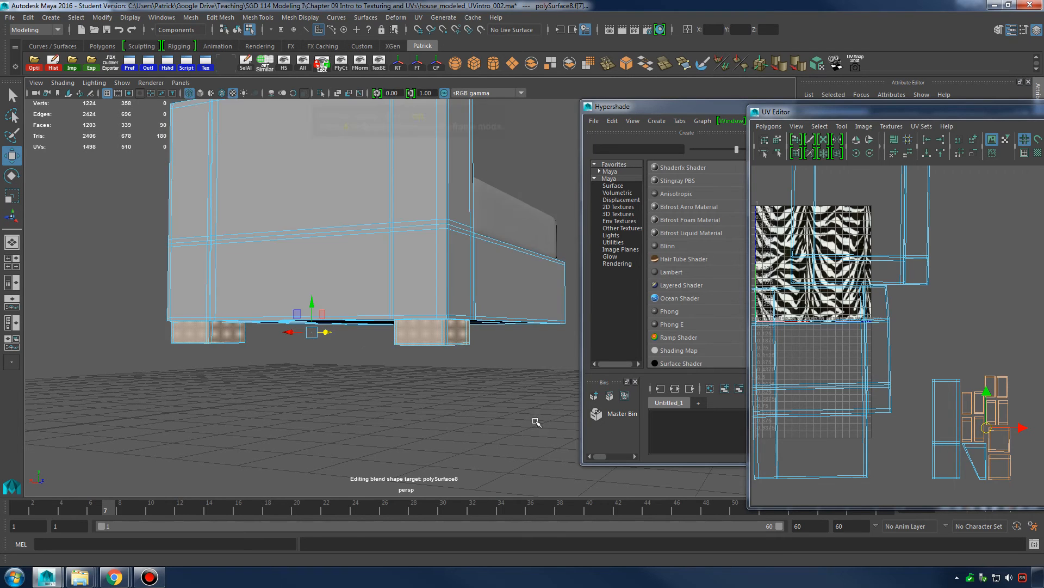
Assign wood_mat to the selected faces of both feet and turn on textured display in the viewport.
right_click_drag(541, 419, 549, 351, "alt")
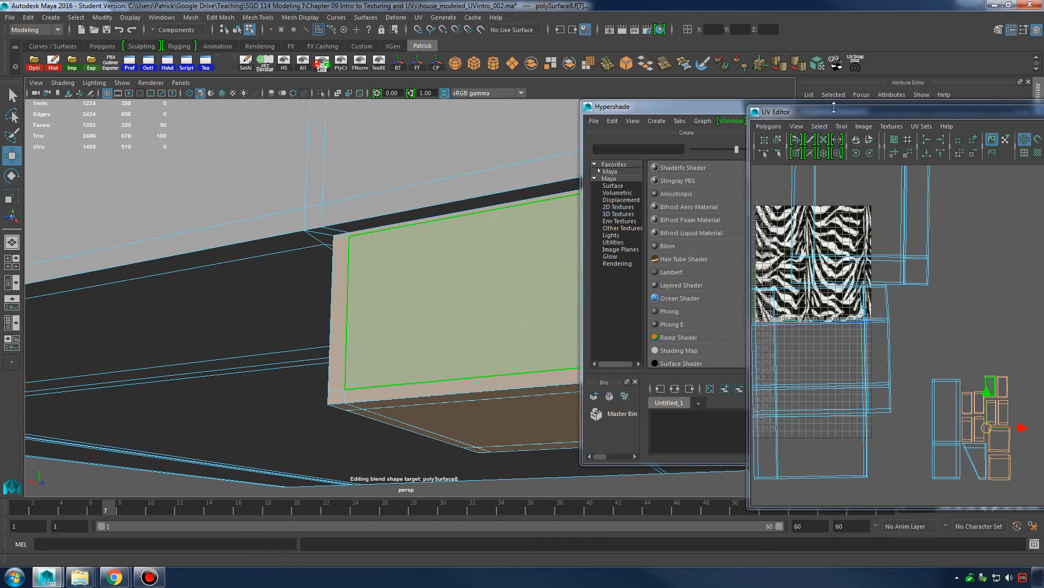
left_click(685, 103)
left_click_drag(429, 286, 472, 312, "alt")
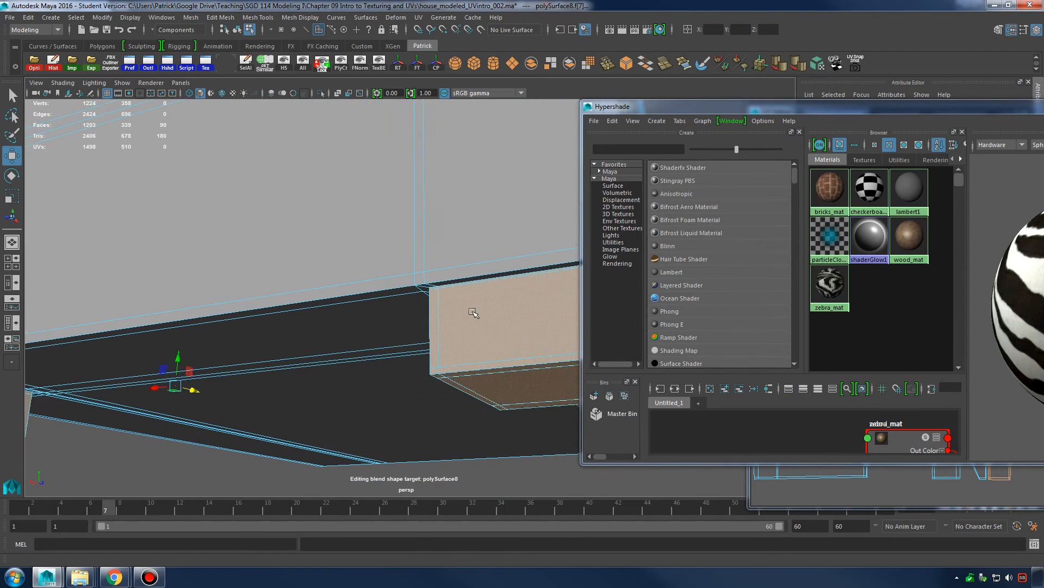
scroll(472, 312, "down", 5)
right_click_drag(903, 243, 908, 218)
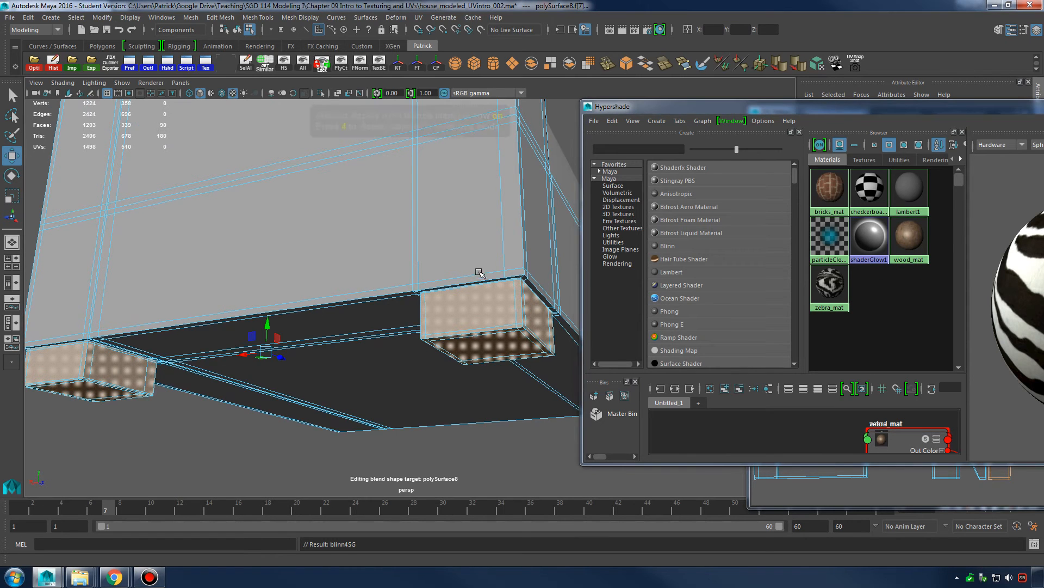
key("6")
right_click_drag(488, 275, 486, 223)
scroll(513, 326, "down", 4)
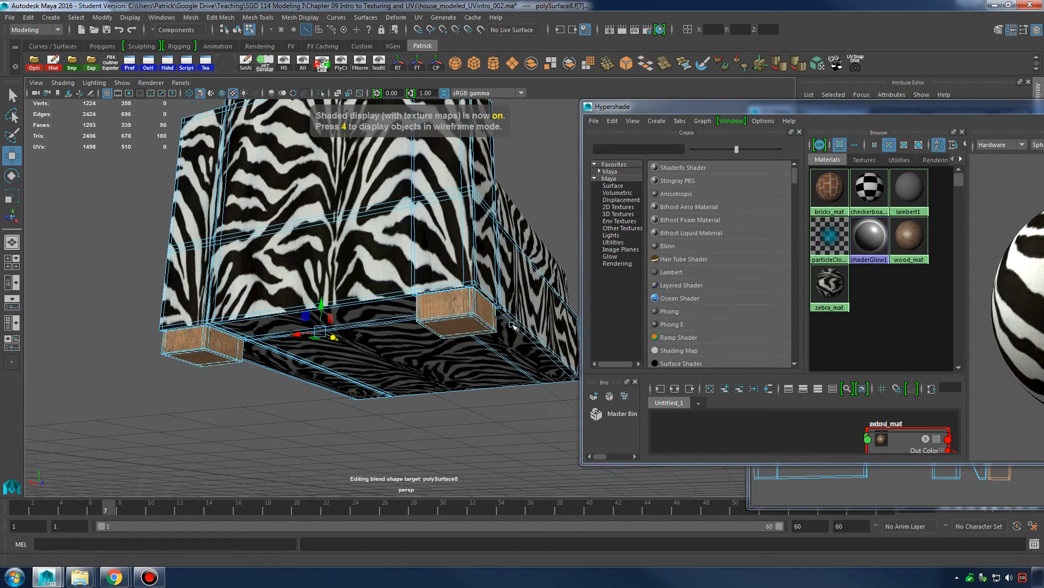
left_click_drag(513, 326, 401, 328, "alt")
right_click_drag(401, 328, 439, 354, "alt")
left_click_drag(433, 367, 422, 345, "alt")
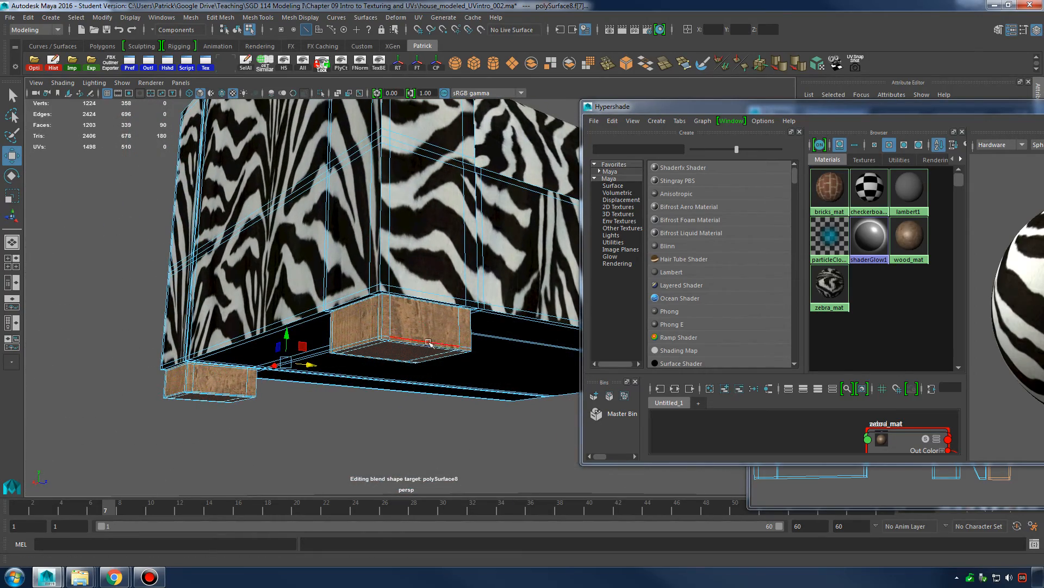
Scale up the UV shells of both feet in the UV Editor so the wood grain becomes finer.
left_click(1005, 487)
middle_click_drag(1000, 429, 949, 427, "alt")
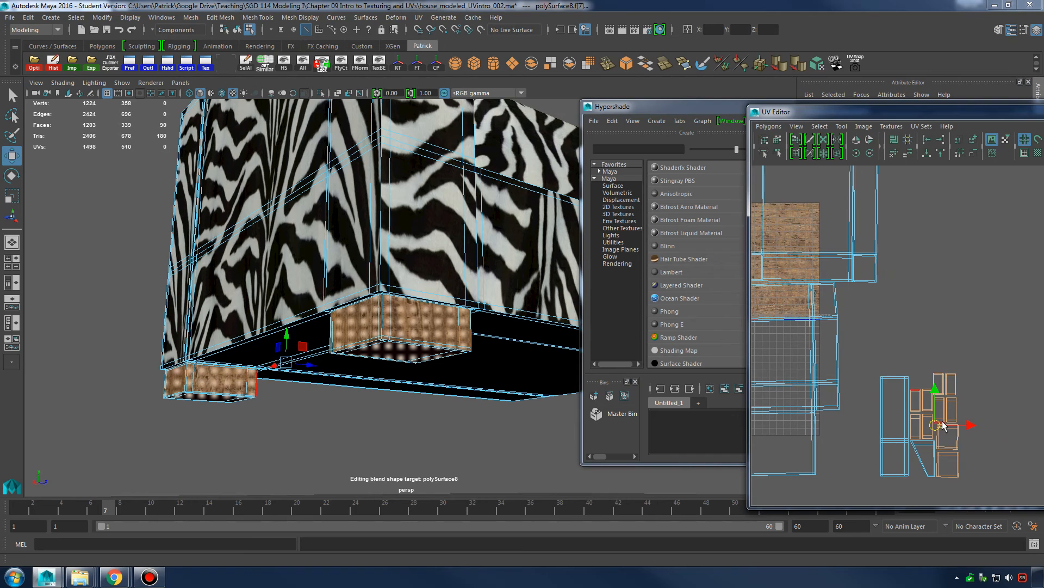
key("t")
right_click_drag(392, 351, 563, 365, "alt")
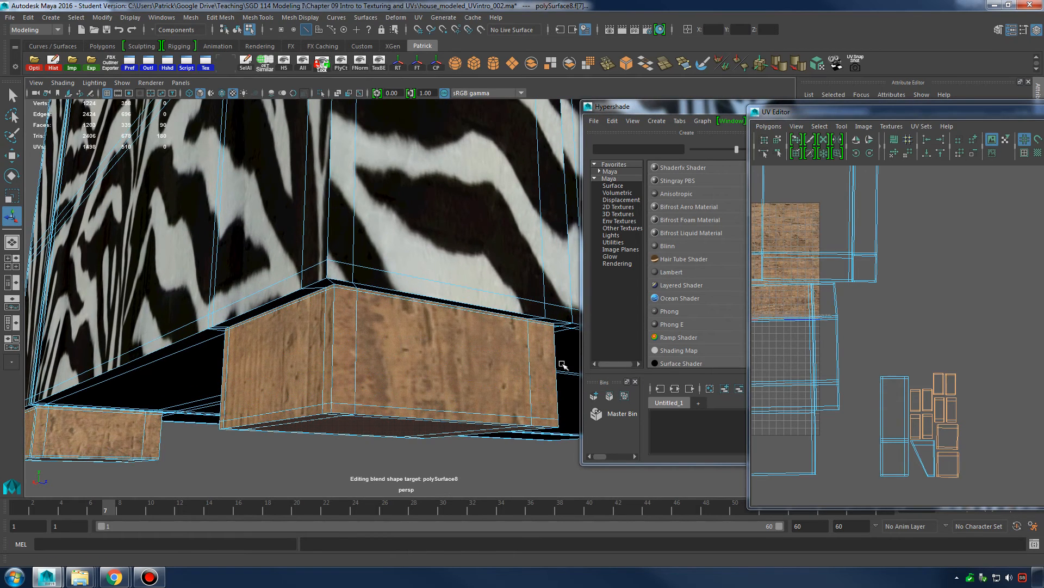
right_click_drag(924, 405, 887, 386)
key("e")
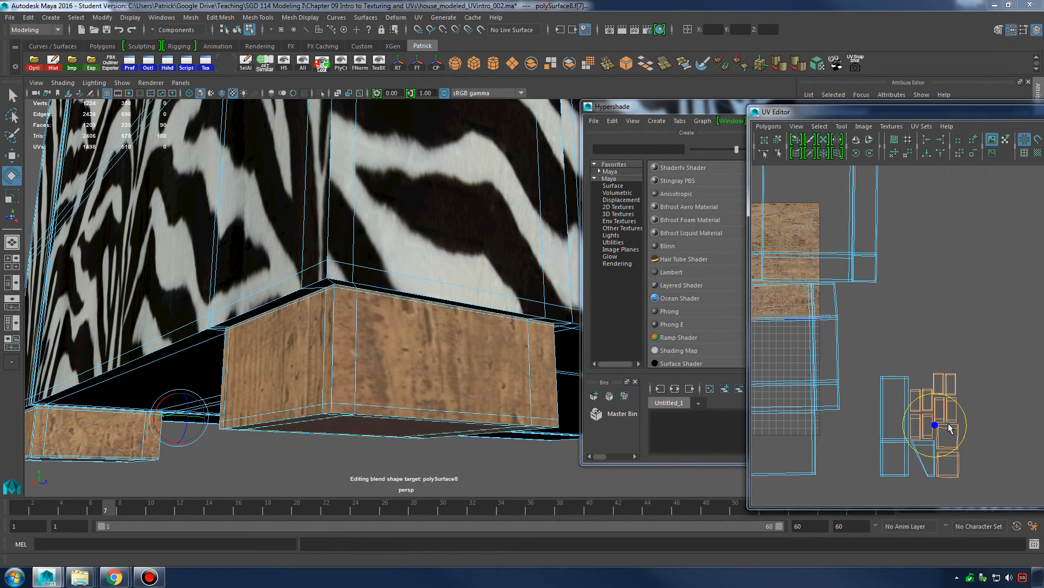
key("r")
left_click_drag(936, 426, 1043, 424)
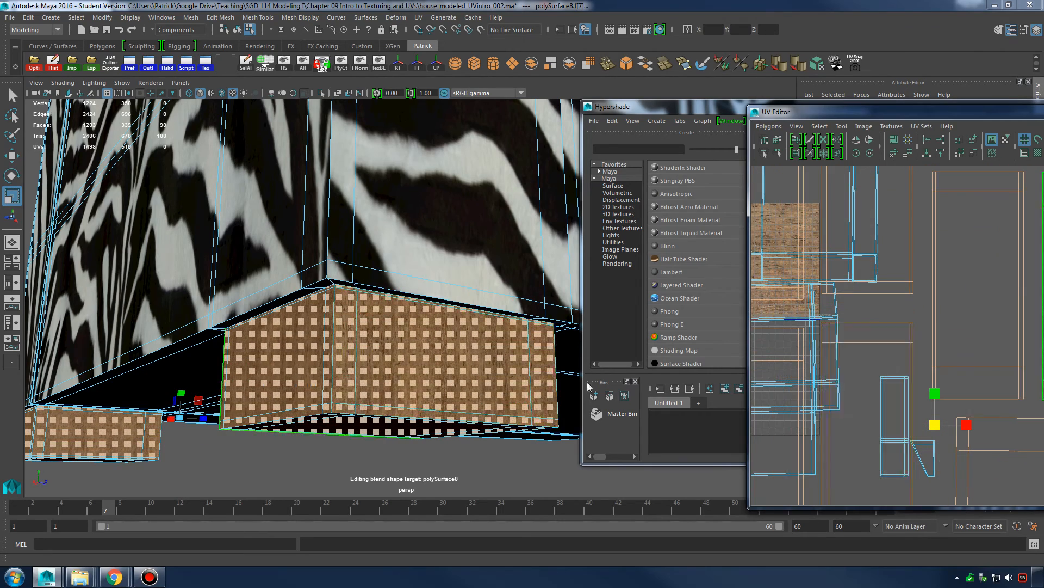
Return the sofa to object mode and inspect the rescaled wood grain on both feet.
right_click_drag(426, 371, 400, 417)
left_click(398, 418)
left_click_drag(400, 416, 446, 393, "alt")
right_click_drag(446, 393, 357, 375, "alt")
left_click_drag(357, 376, 405, 389, "alt")
right_click_drag(405, 389, 427, 427, "alt")
left_click_drag(427, 427, 487, 351, "alt")
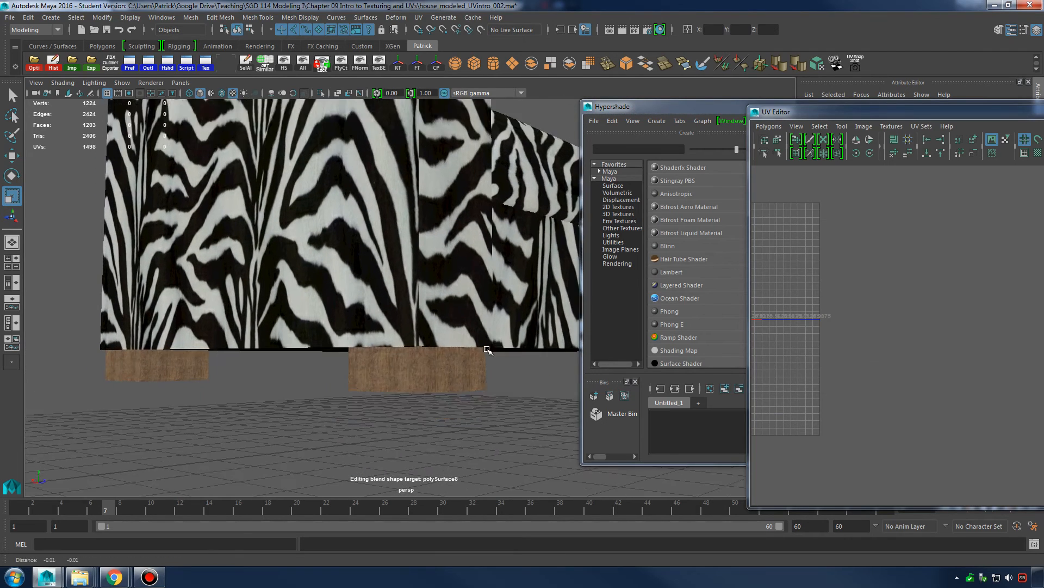
right_click_drag(487, 351, 416, 373, "alt")
left_click(417, 373)
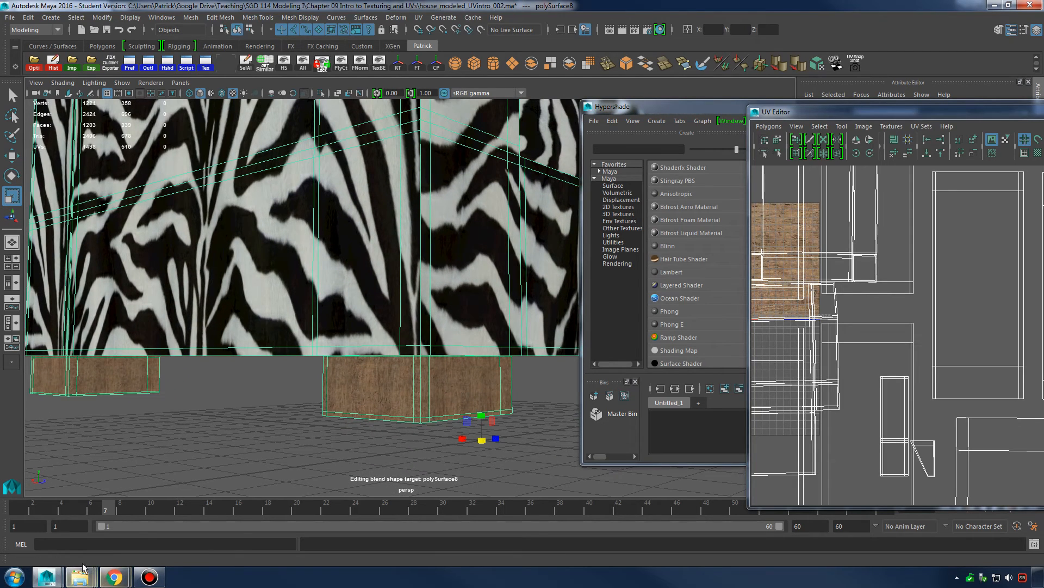
Load the attributes of wood_mat from the Hypershade and clear the UV Editor and Hypershade off the viewport.
left_click(167, 62)
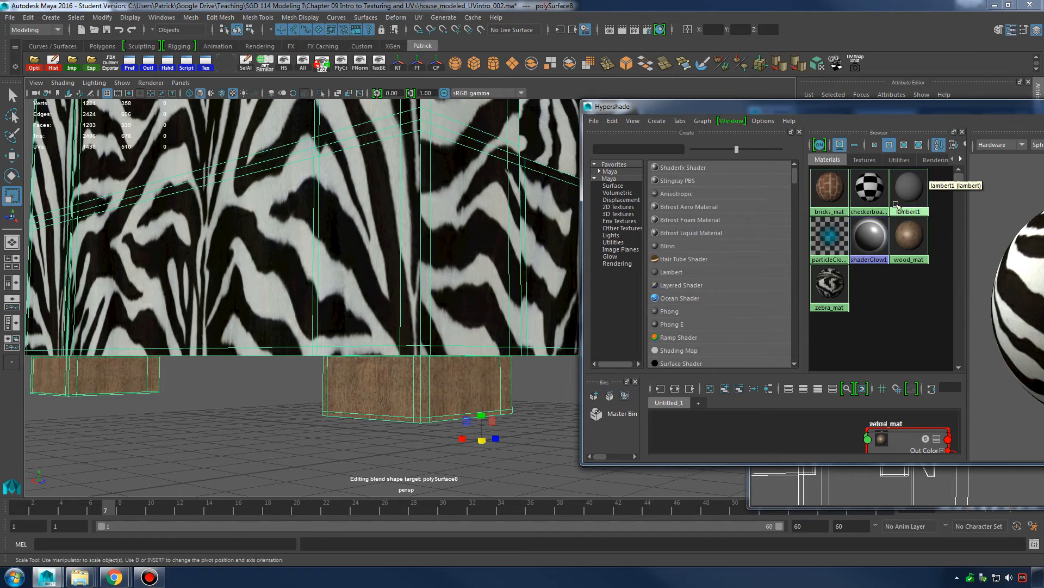
left_click(917, 187)
left_click(909, 237)
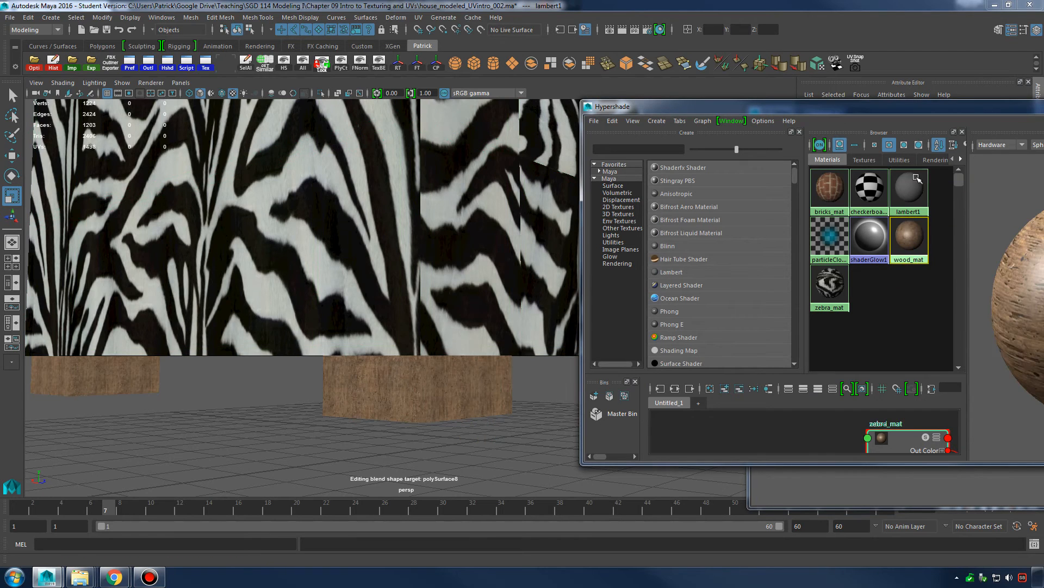
left_click_drag(939, 107, 460, 149)
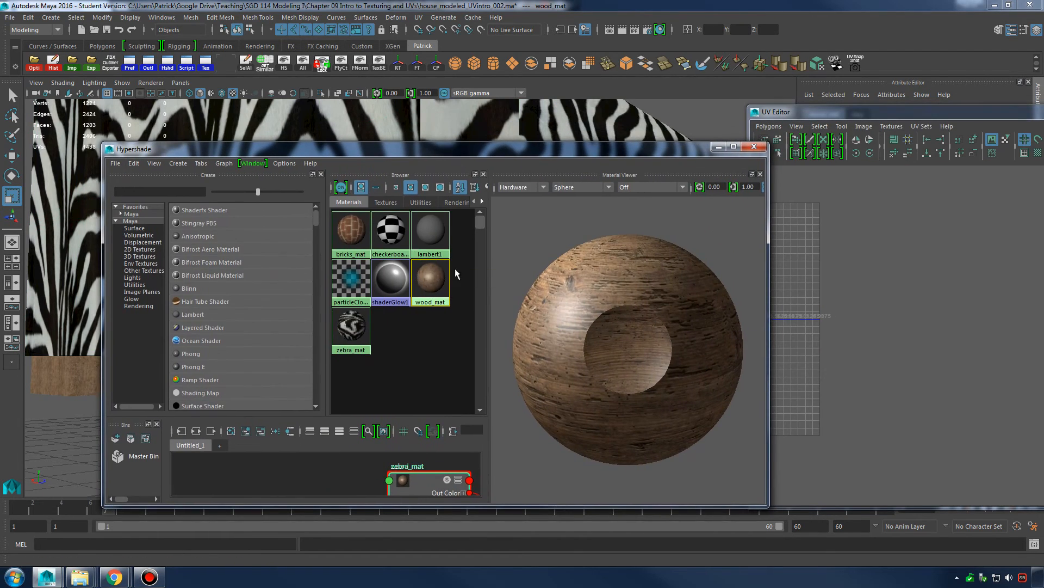
double_click(755, 112)
left_click_drag(673, 149, 577, 496)
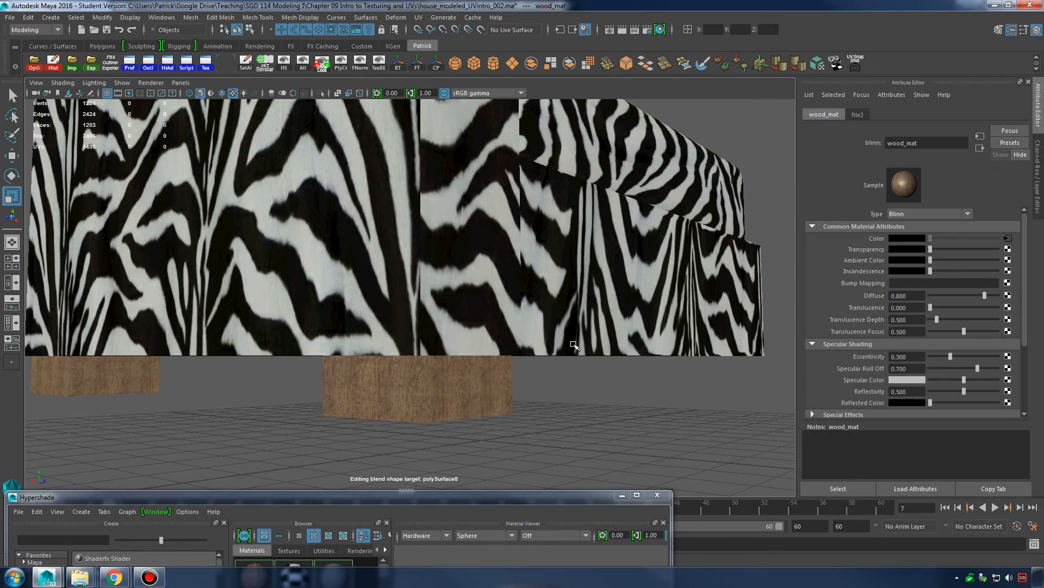
Raise the Eccentricity of wood_mat and display the sofa with smooth preview.
left_click_drag(574, 344, 600, 283, "alt")
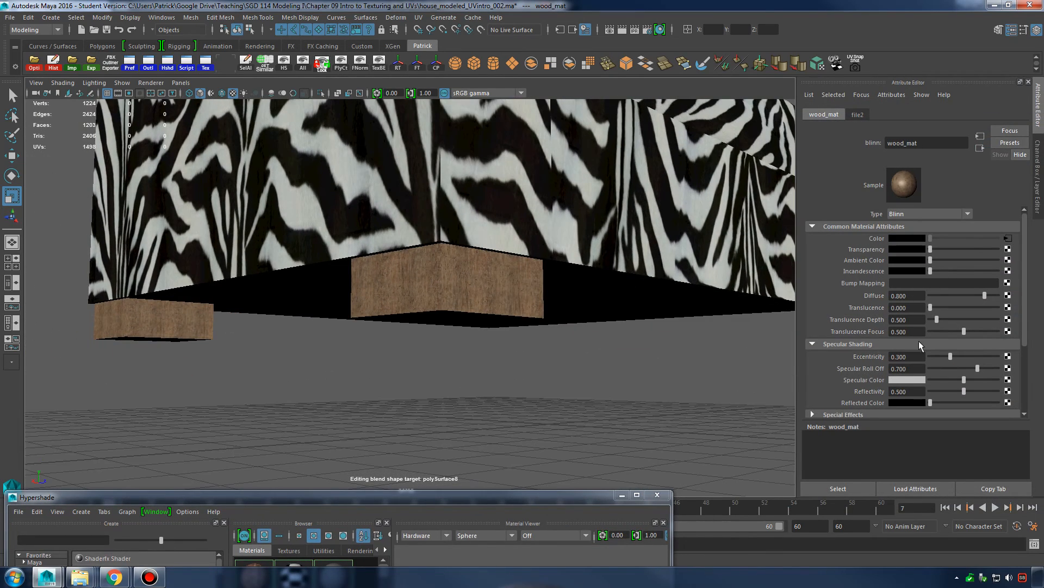
left_click_drag(950, 361, 963, 368)
left_click_drag(732, 362, 555, 346, "alt")
left_click(555, 346)
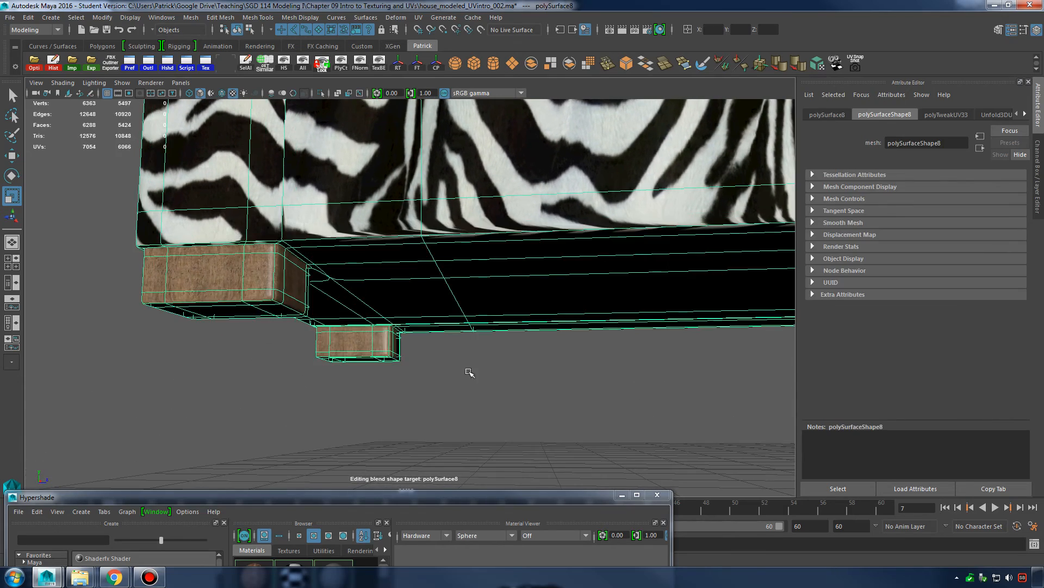
Deselect the sofa and examine the specular highlights on the wooden feet from several angles.
left_click(470, 373)
left_click_drag(470, 373, 430, 333, "alt")
left_click(424, 327)
left_click(354, 379)
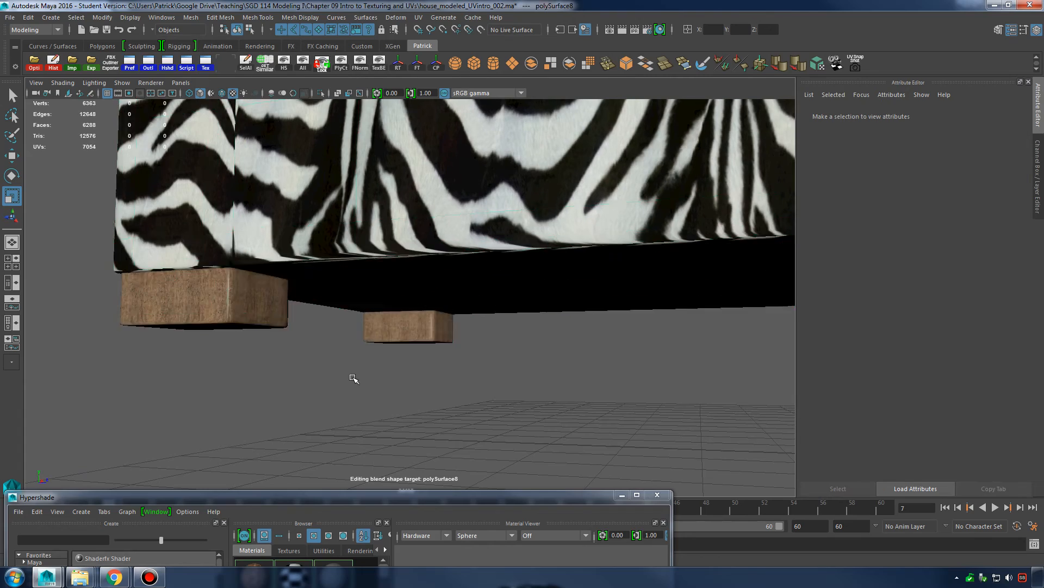
left_click_drag(354, 379, 223, 290, "alt")
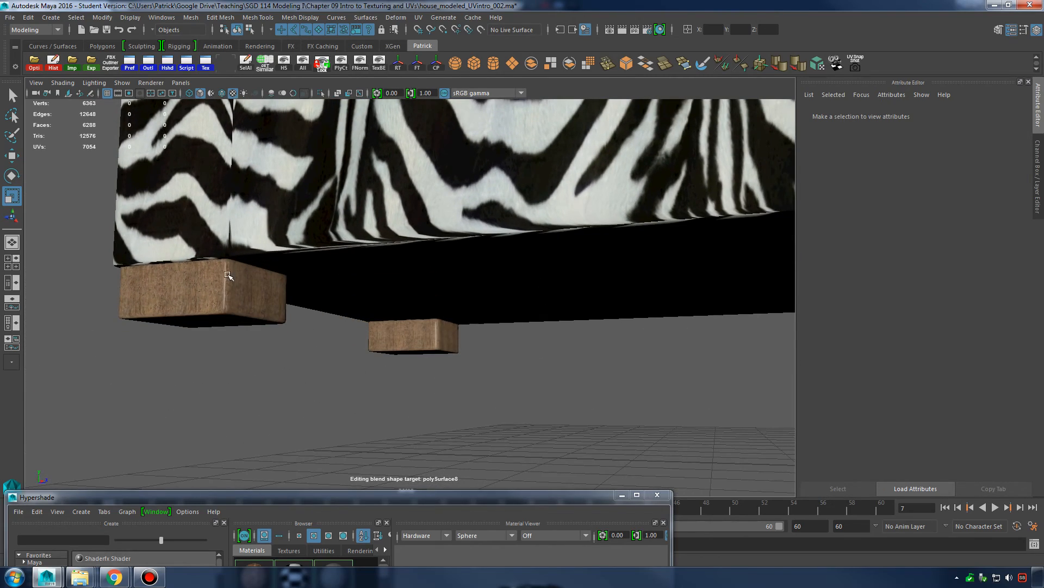
scroll(228, 275, "down", 5)
left_click_drag(381, 206, 475, 299, "alt")
Select the zebra-textured sofa body and activate the Move tool on it.
left_click(500, 169)
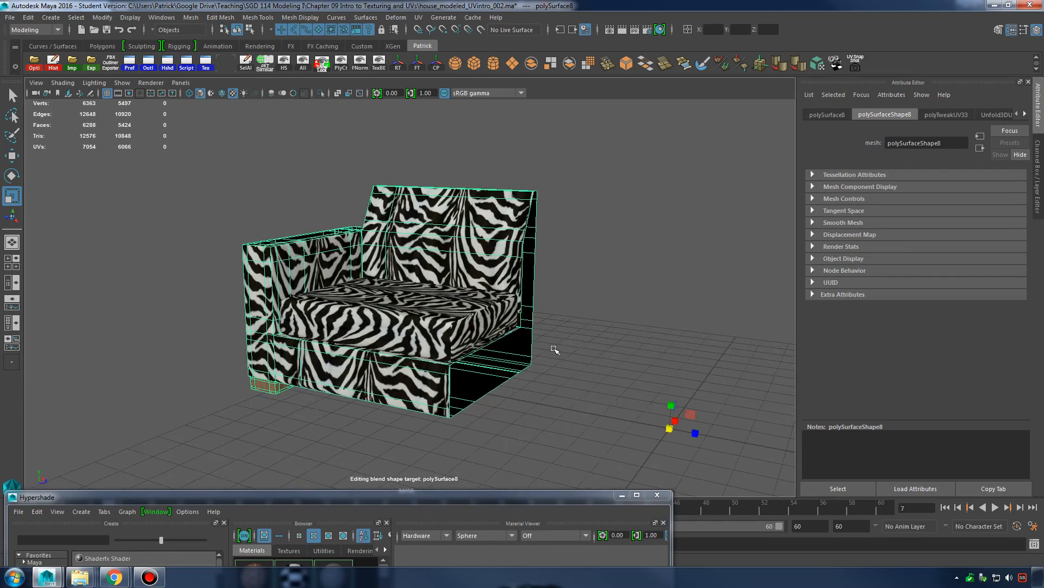
left_click_drag(535, 333, 551, 339, "alt")
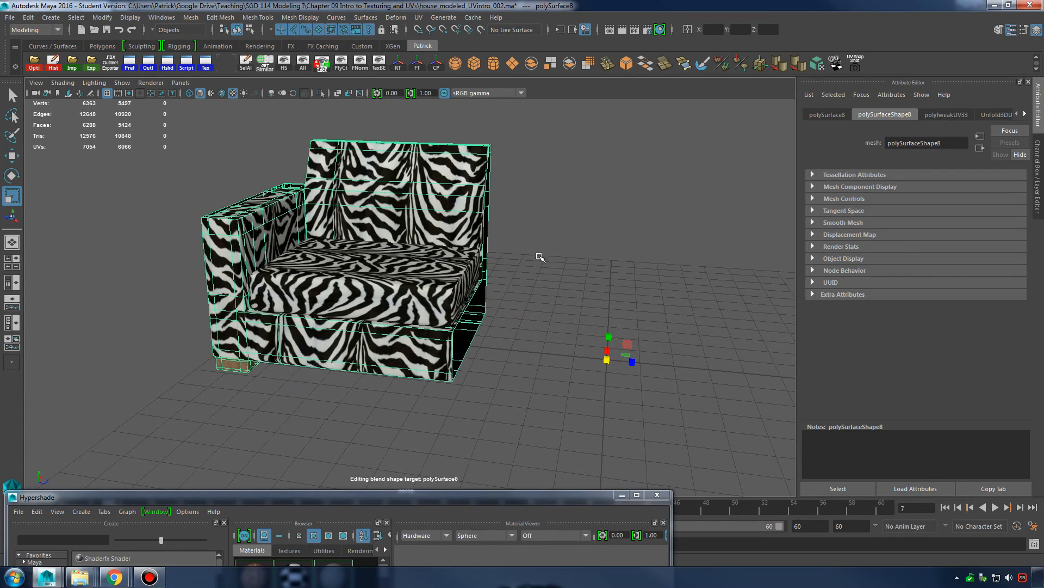
mouse_move(540, 257)
left_mouse_down("alt")
mouse_move(525, 233)
mouse_move(550, 230)
mouse_move(523, 253)
left_mouse_up("alt")
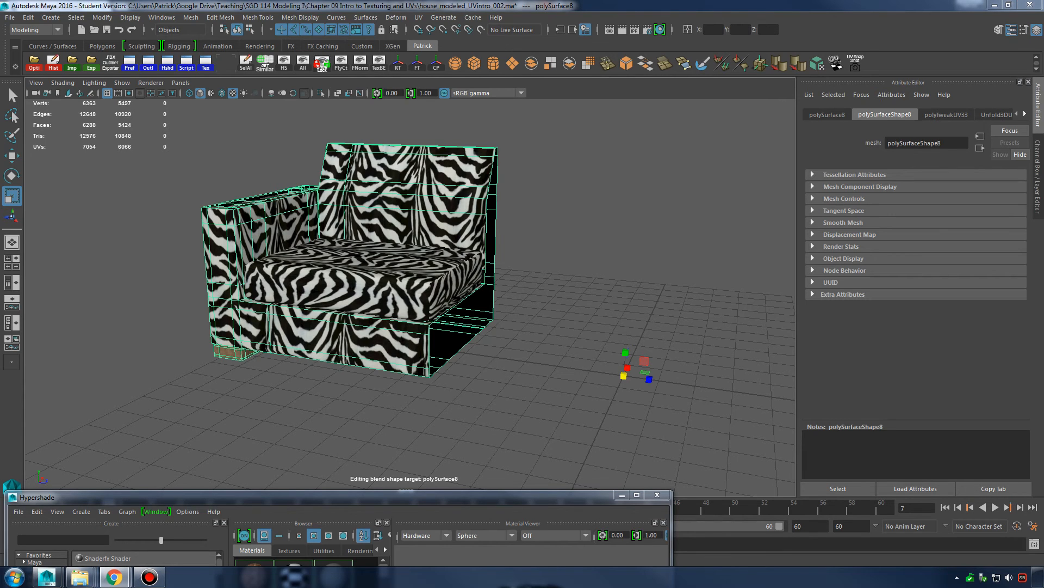
middle_click_drag(554, 297, 576, 292, "alt")
mouse_move(565, 319)
left_mouse_down("alt")
mouse_move(615, 322)
mouse_move(522, 308)
mouse_move(560, 308)
mouse_move(551, 309)
left_mouse_up("alt")
key("w")
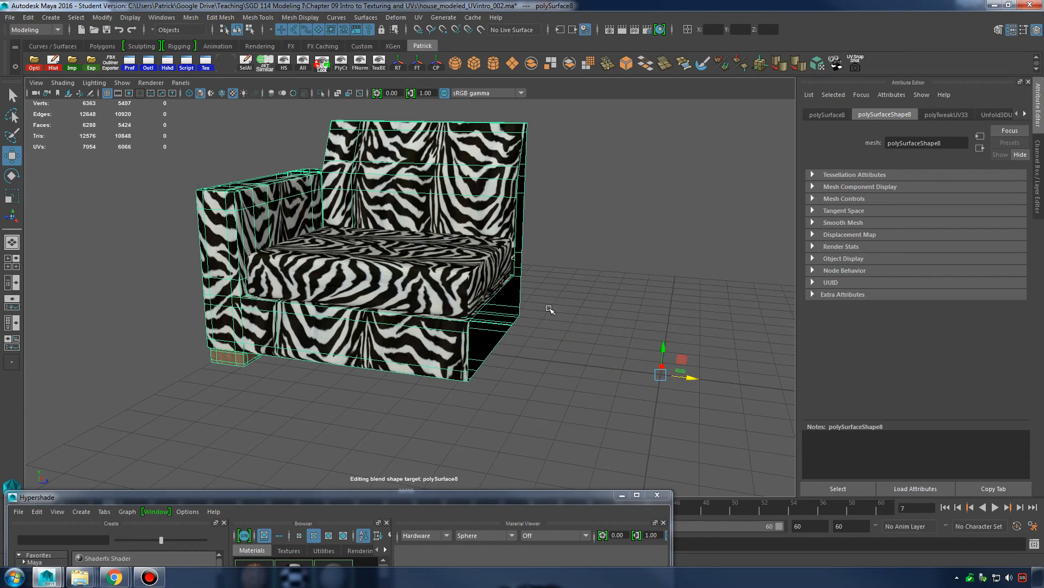
right_click_drag(587, 306, 485, 305, "alt")
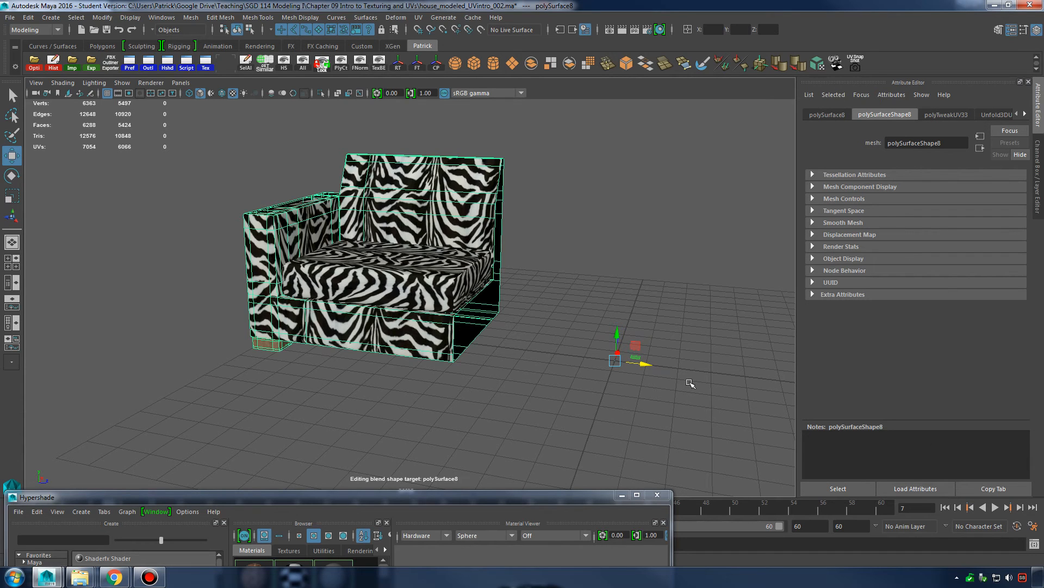
right_click_drag(650, 375, 668, 391, "alt")
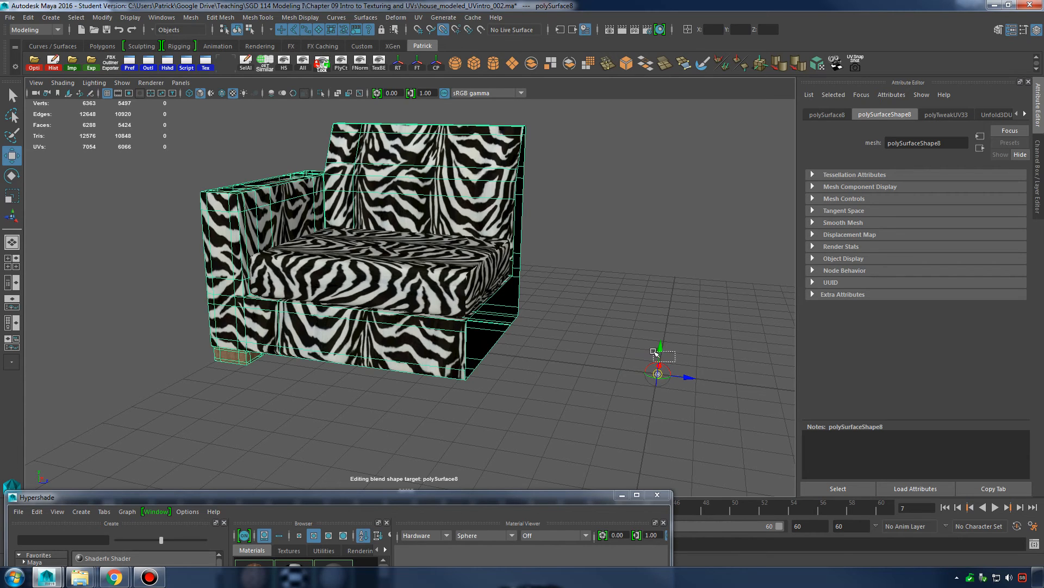
Reselect the sofa body and snap its pivot to the bottom front corner of its open end.
left_click_drag(655, 352, 668, 368)
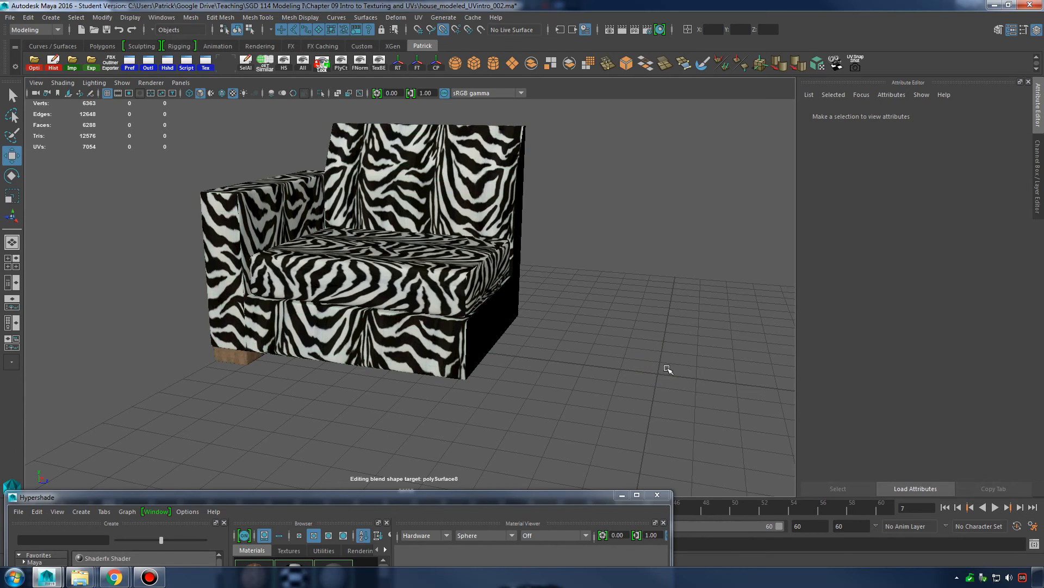
left_click(480, 303)
left_click(492, 350)
left_click(442, 346)
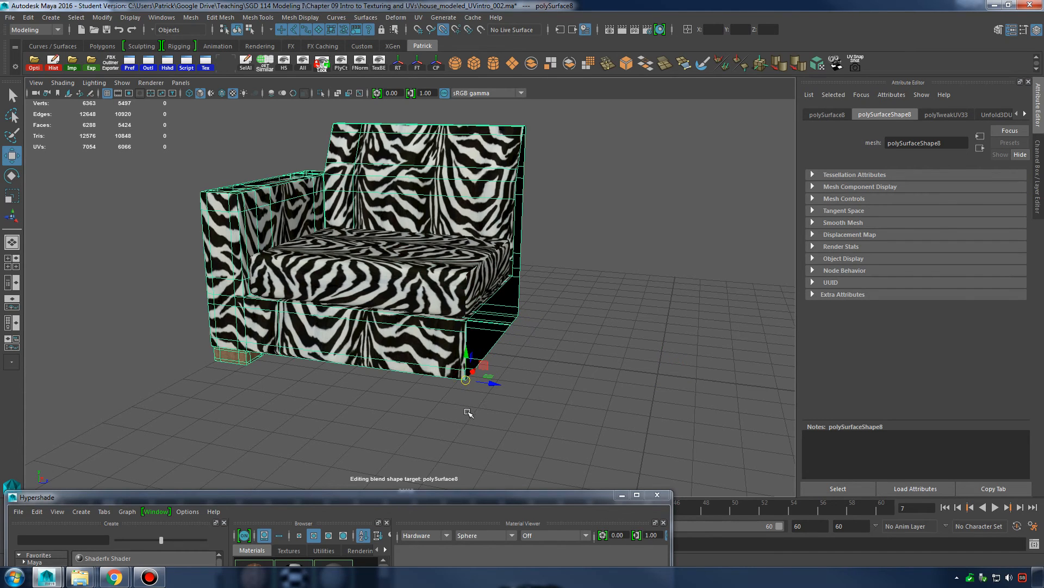
middle_click_drag(468, 413, 496, 356, "alt")
right_click_drag(496, 356, 762, 393, "alt")
middle_click_drag(610, 349, 566, 357, "alt")
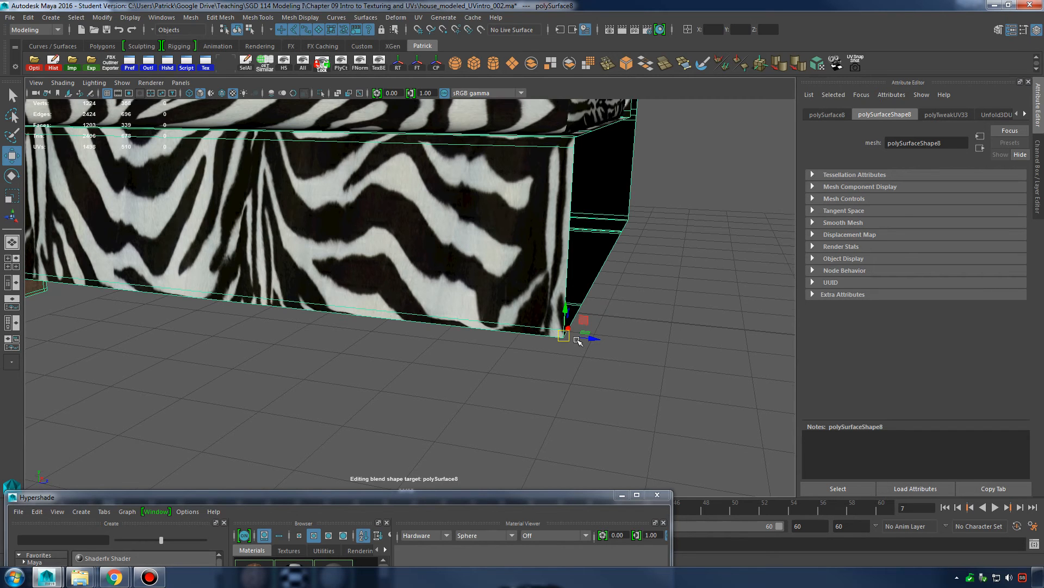
left_click_drag(578, 341, 618, 349, "alt")
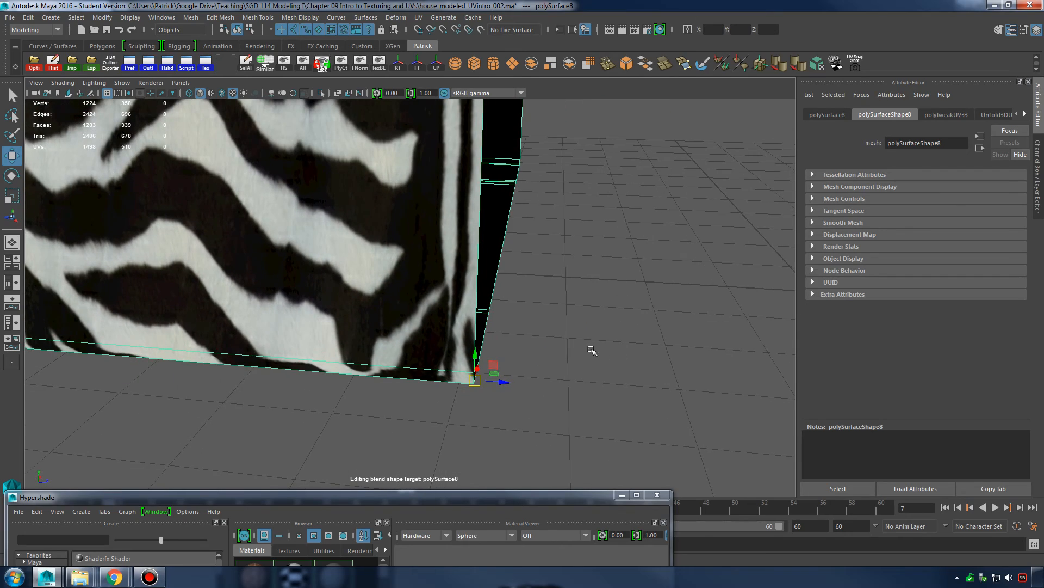
right_click_drag(592, 350, 440, 340, "alt")
middle_click_drag(468, 295, 557, 338, "alt")
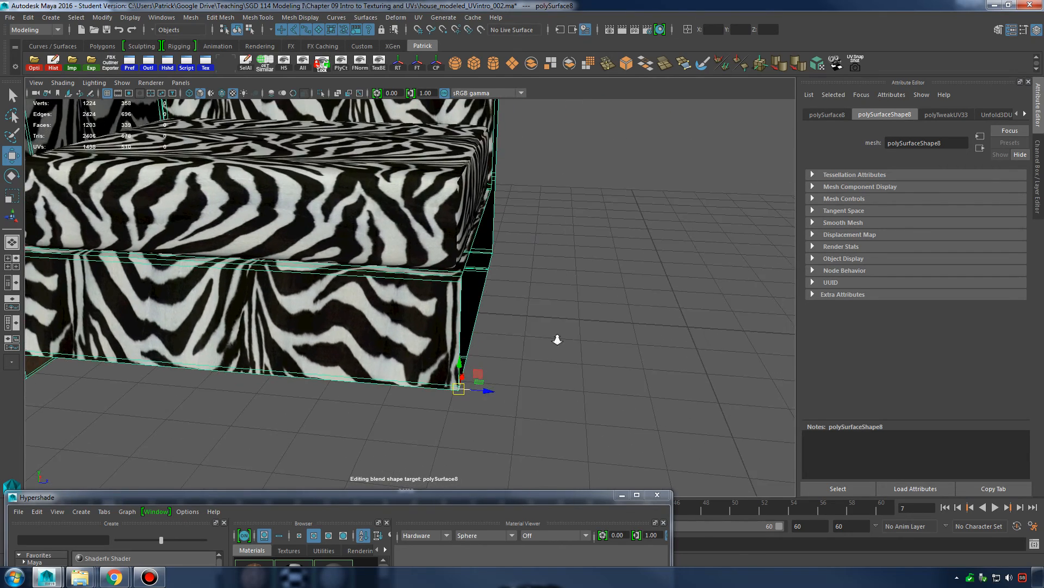
right_click_drag(557, 338, 477, 331, "alt")
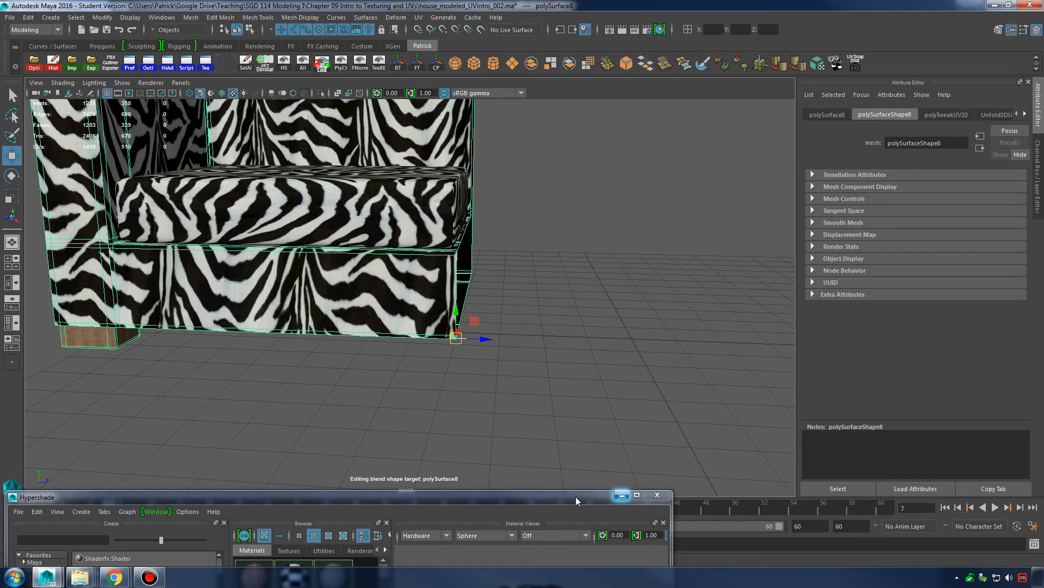
Minimize the Hypershade and snap the sofa body's pivot onto the corner vertex at the bottom front of the open end again.
left_click_drag(576, 496, 559, 321)
left_click(655, 315)
right_click_drag(536, 348, 637, 347, "alt")
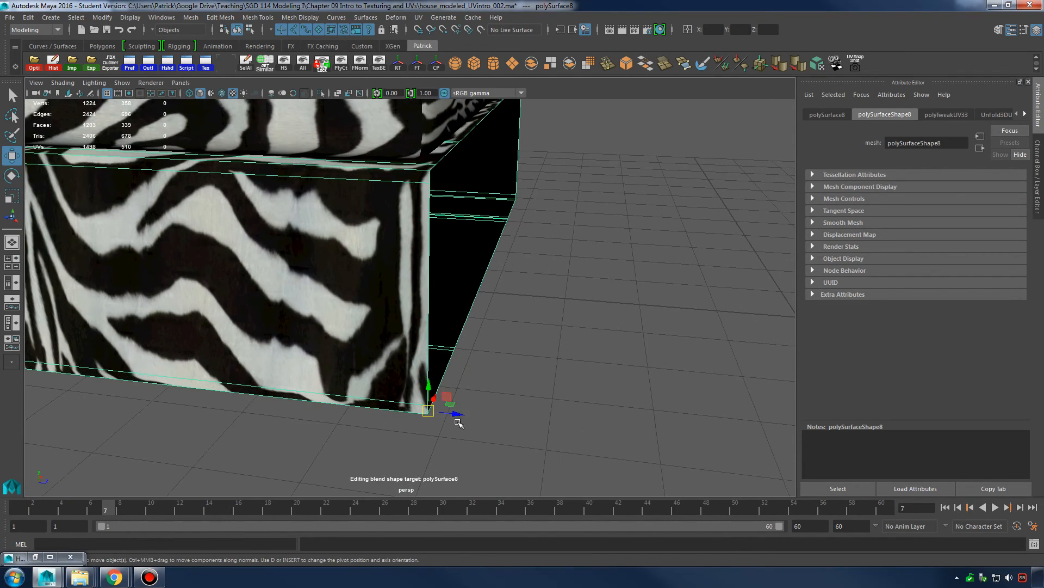
key("d")
key("v")
left_click_drag(432, 412, 439, 430)
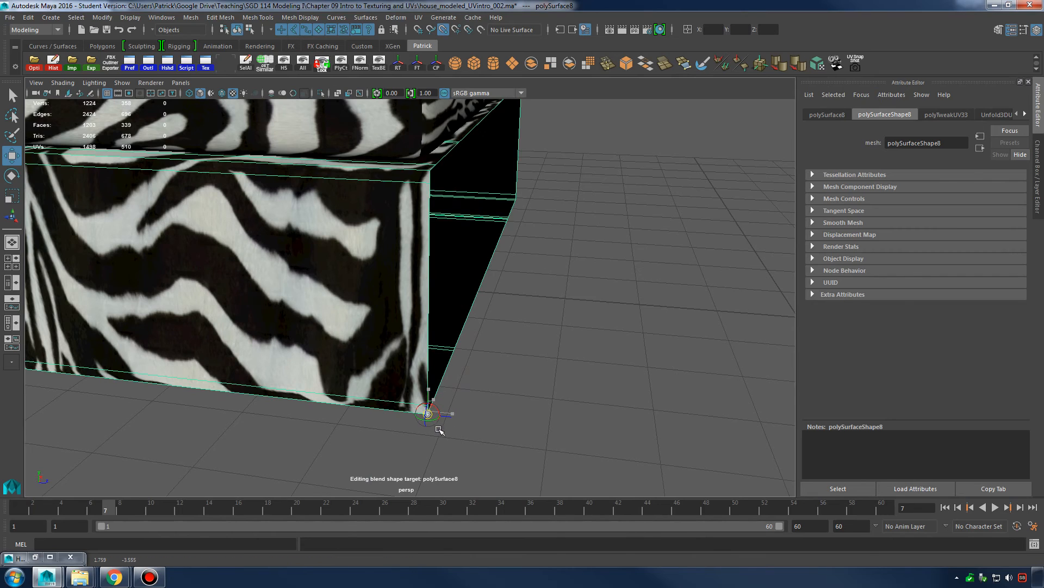
Show the Channel Box for the selected sofa half in place of the Attribute Editor.
right_click_drag(610, 374, 487, 370, "alt")
left_click_drag(487, 370, 582, 329, "alt")
right_click_drag(582, 330, 459, 331, "alt")
left_click_drag(459, 331, 501, 373, "alt")
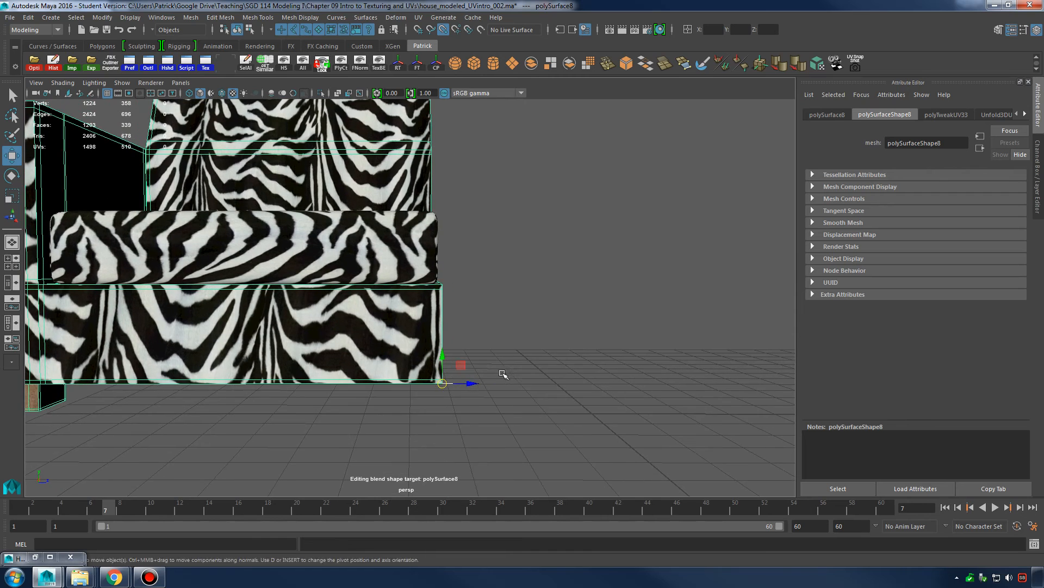
middle_click_drag(501, 373, 501, 403, "alt")
left_click_drag(501, 332, 488, 345, "alt")
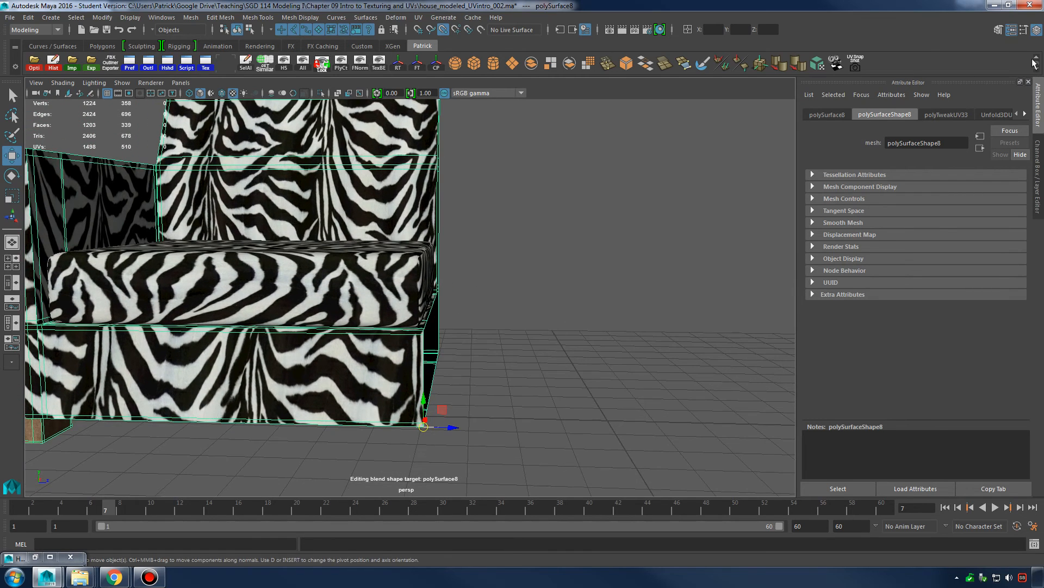
left_click(1037, 31)
right_click_drag(595, 231, 534, 234, "alt")
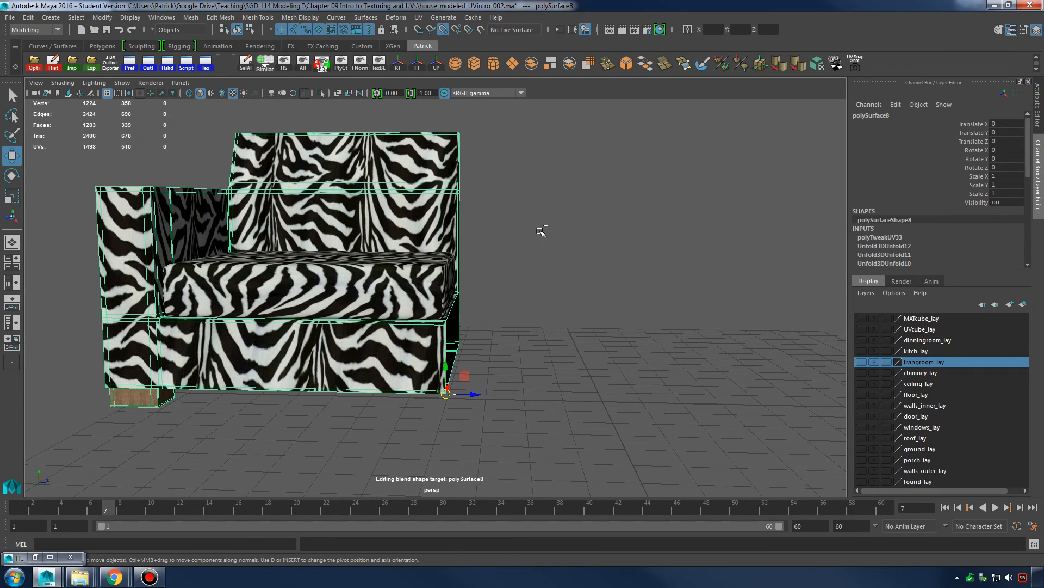
Duplicate the sofa half and mirror the copy by setting its Scale Z to -1.
key("ctrl+d")
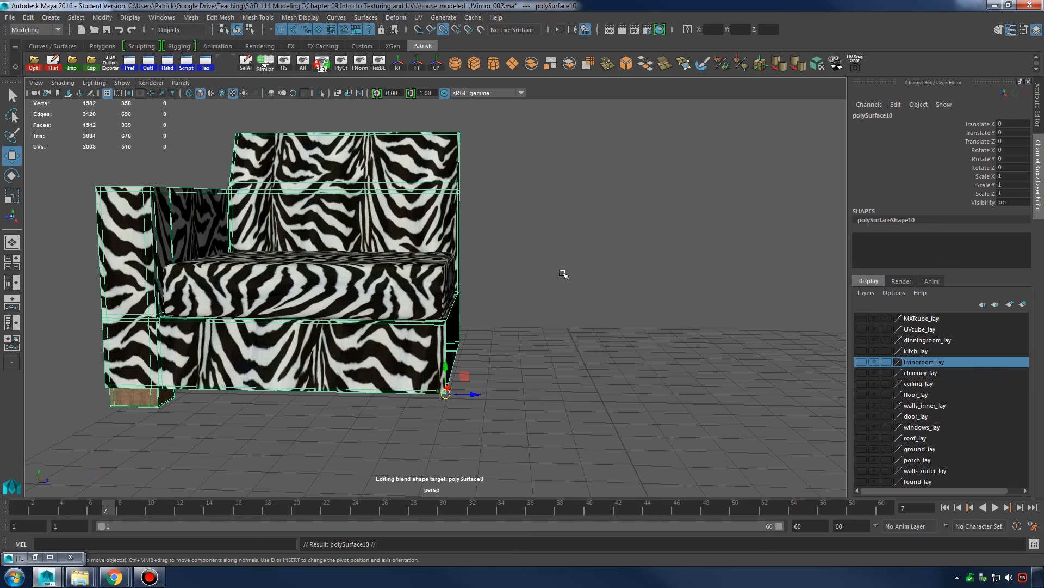
left_click(1014, 194)
type("-1")
key("Return")
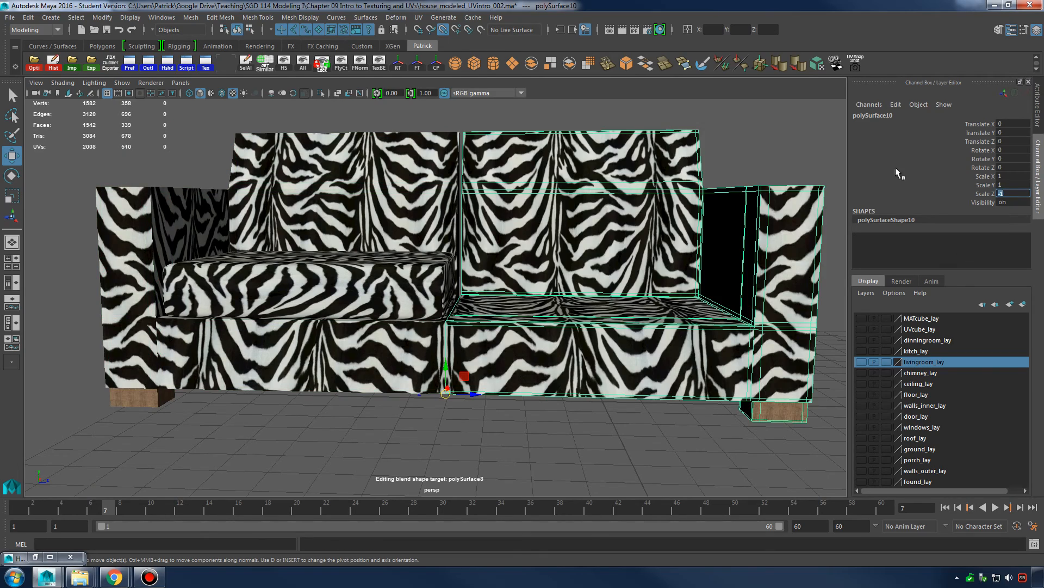
Examine the seam between the original and mirrored halves along the backrest, seat and front, with and without smooth preview.
left_click_drag(656, 158, 660, 225, "alt")
middle_click_drag(659, 226, 591, 386, "alt")
right_click_drag(590, 387, 635, 381, "alt")
key("1")
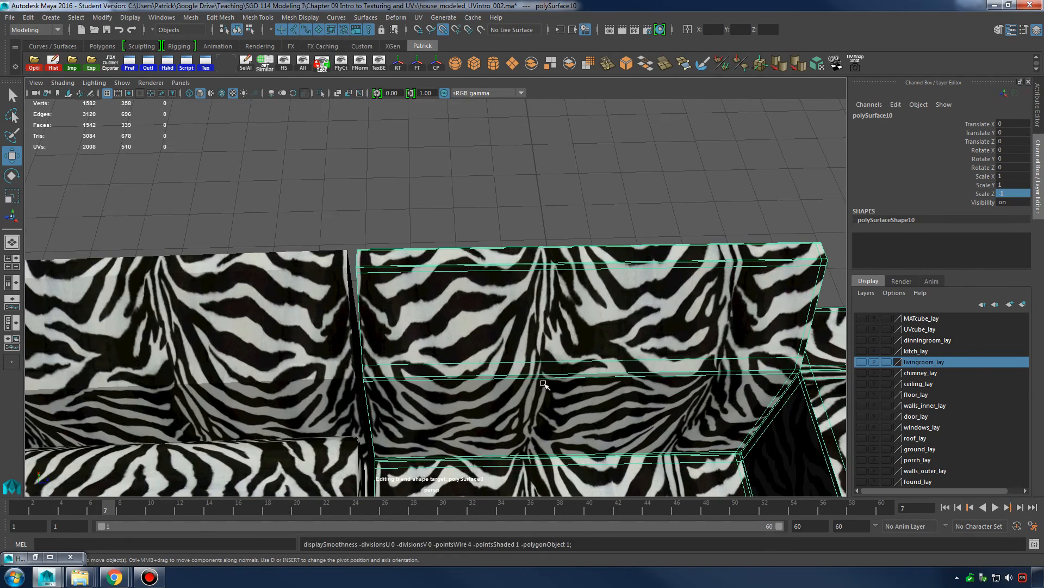
key("3")
middle_click_drag(490, 408, 543, 220, "alt")
key("1")
middle_click_drag(545, 310, 536, 243, "alt")
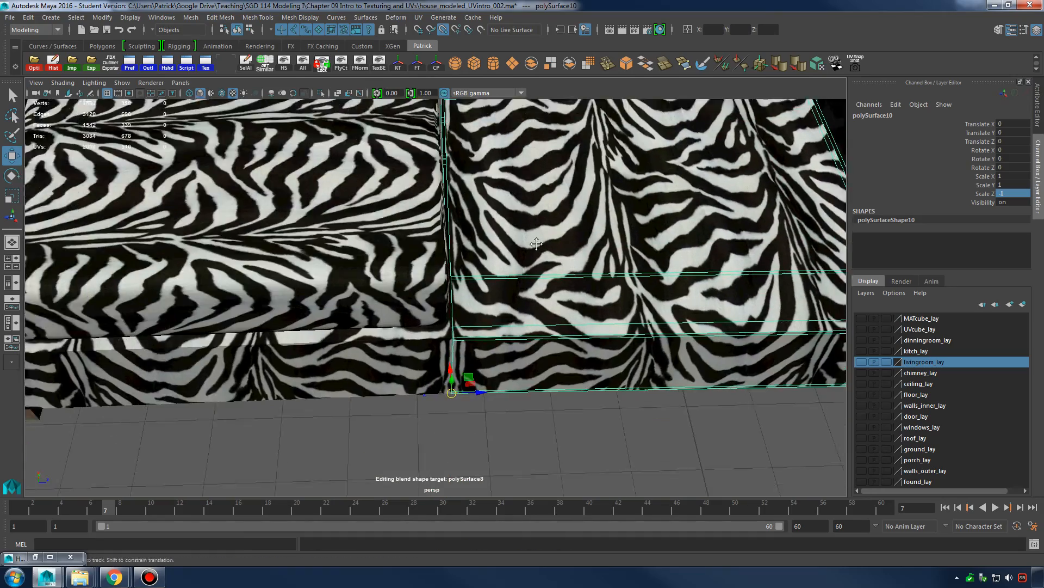
right_click_drag(536, 243, 591, 277, "alt")
left_click_drag(590, 299, 607, 279, "alt")
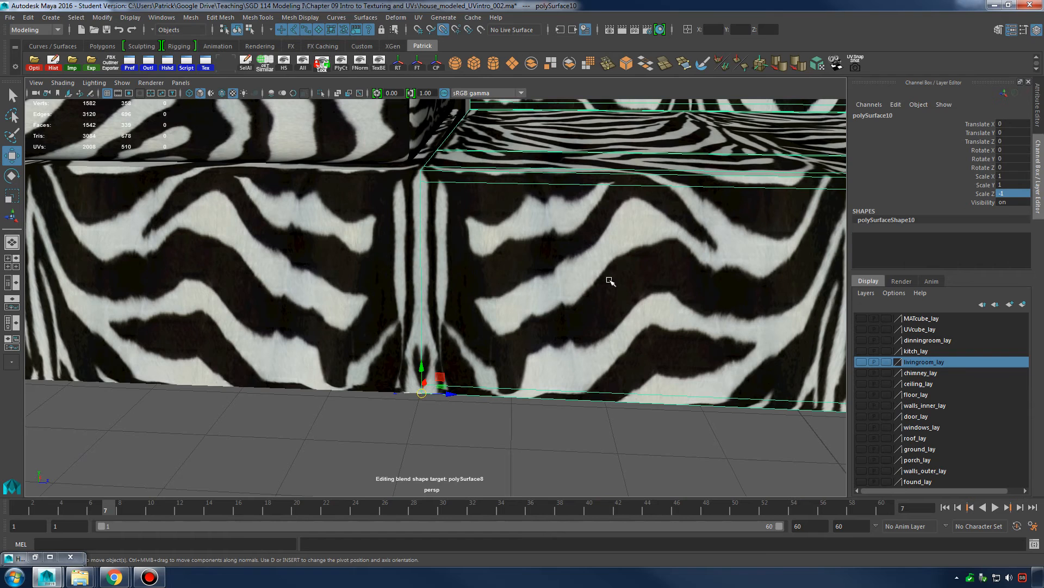
Undo the mirrored copy and reset the sofa half's pivot by centering it and snapping it to the bottom front corner of the open end.
key("ctrl+z")
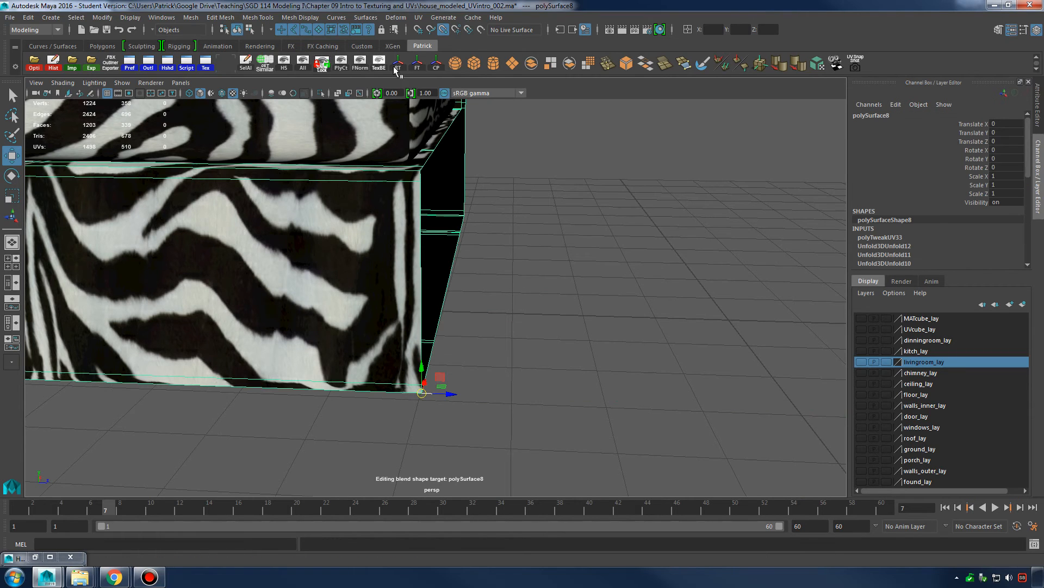
left_click(436, 66)
right_click_drag(560, 230, 389, 266, "alt")
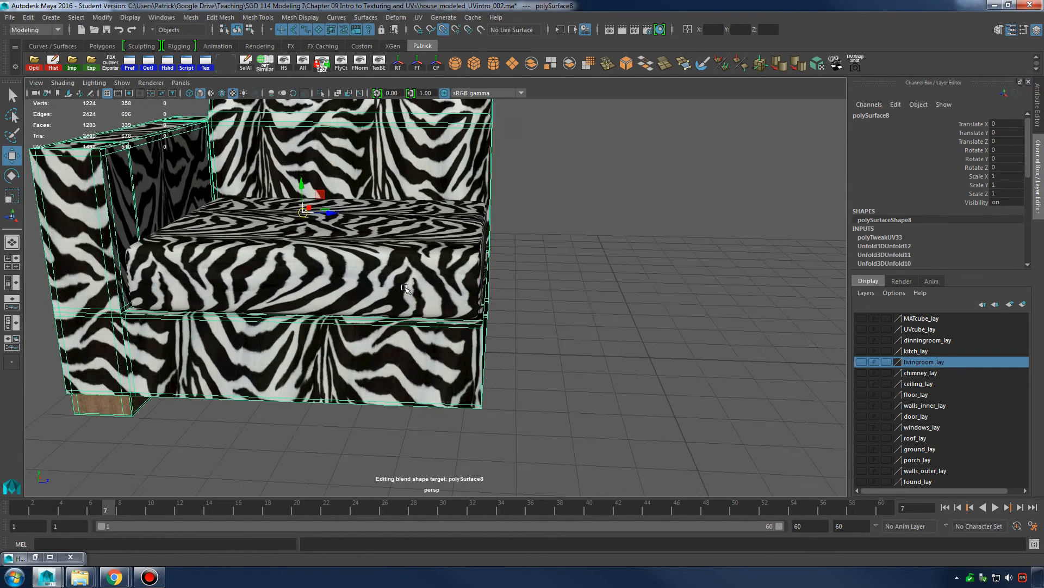
left_click_drag(389, 266, 382, 279, "alt")
key("d")
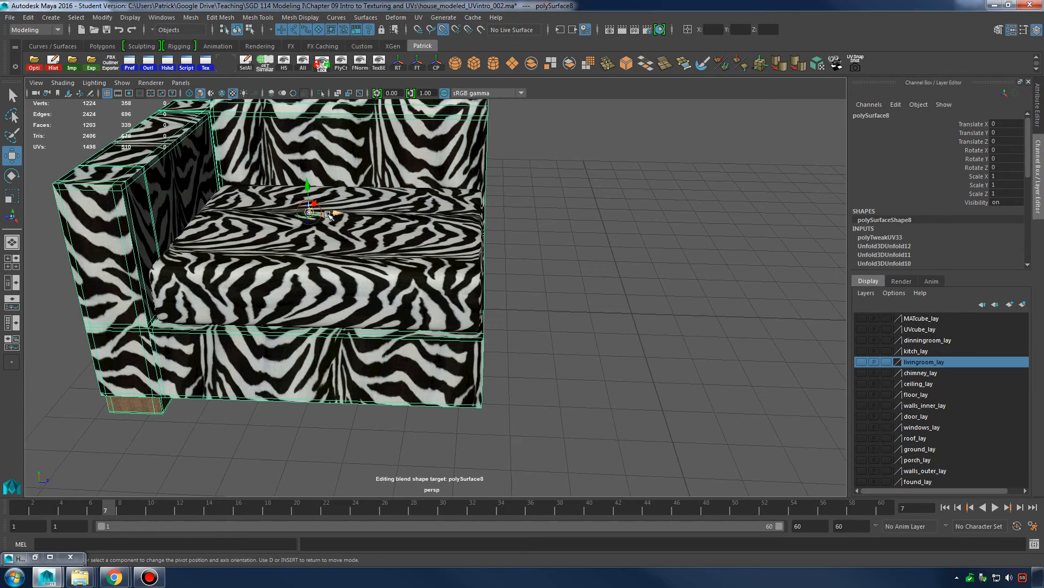
left_click_drag(310, 212, 318, 219)
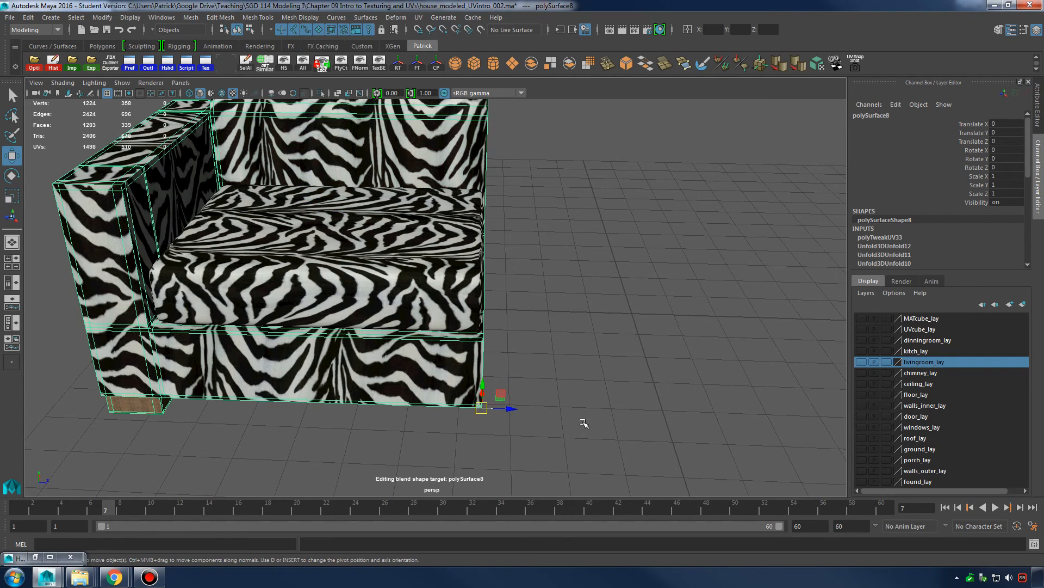
Duplicate the sofa half with its reset pivot and set the copy's Scale Z to -1.
left_click_drag(607, 374, 597, 370, "alt")
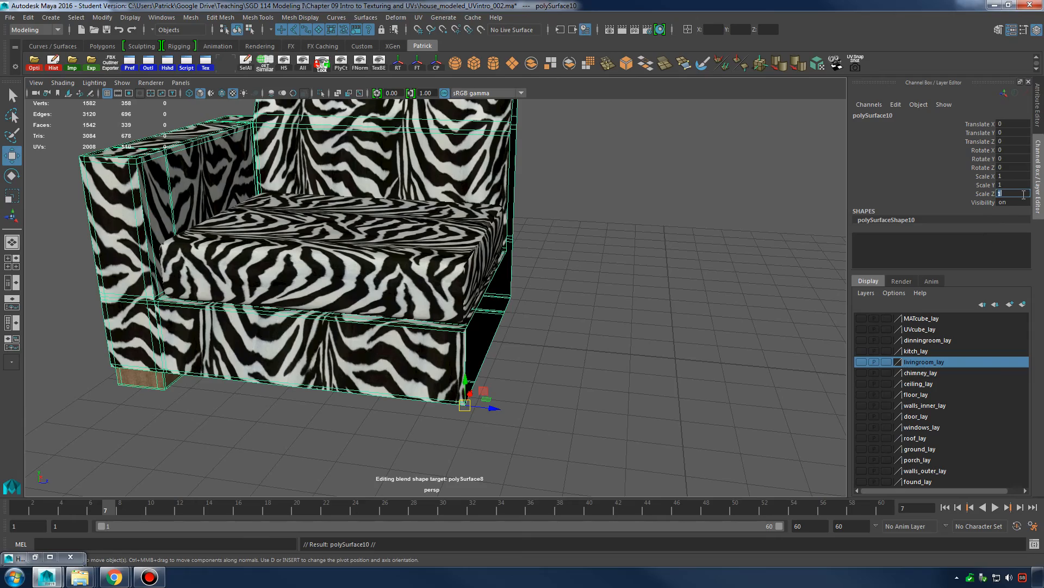
type("-1")
key("Return")
Turn off smooth preview on the mirrored copy and compare both sofa halves and their seam from above and from the front.
left_click_drag(794, 181, 458, 358, "alt")
key("1")
scroll(491, 306, "down", 2)
left_click(400, 305)
scroll(419, 304, "down", 4)
middle_click_drag(452, 371, 538, 371, "alt")
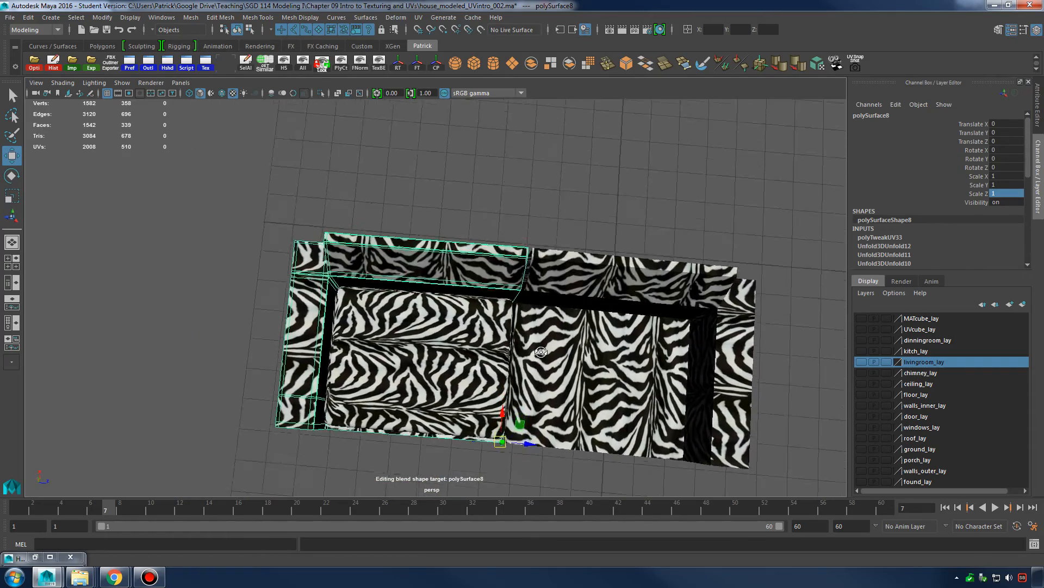
left_click_drag(543, 338, 523, 282, "alt")
right_click_drag(524, 283, 626, 310, "alt")
left_click_drag(626, 310, 568, 354, "alt")
left_click(566, 351)
right_click_drag(564, 348, 520, 297, "alt")
left_click_drag(519, 289, 517, 326, "alt")
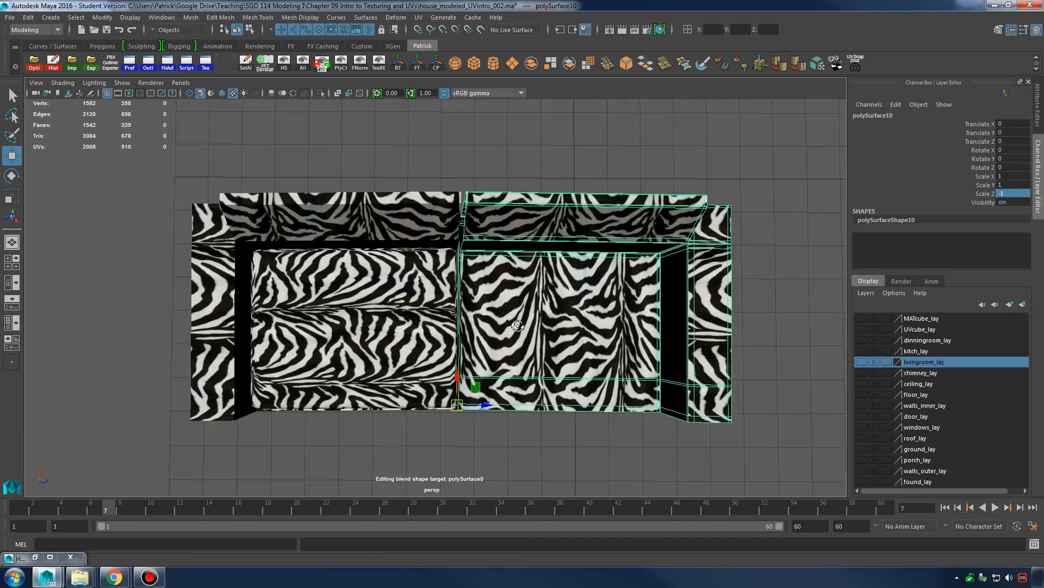
left_click_drag(519, 289, 514, 255, "alt")
middle_click_drag(511, 242, 503, 278, "alt")
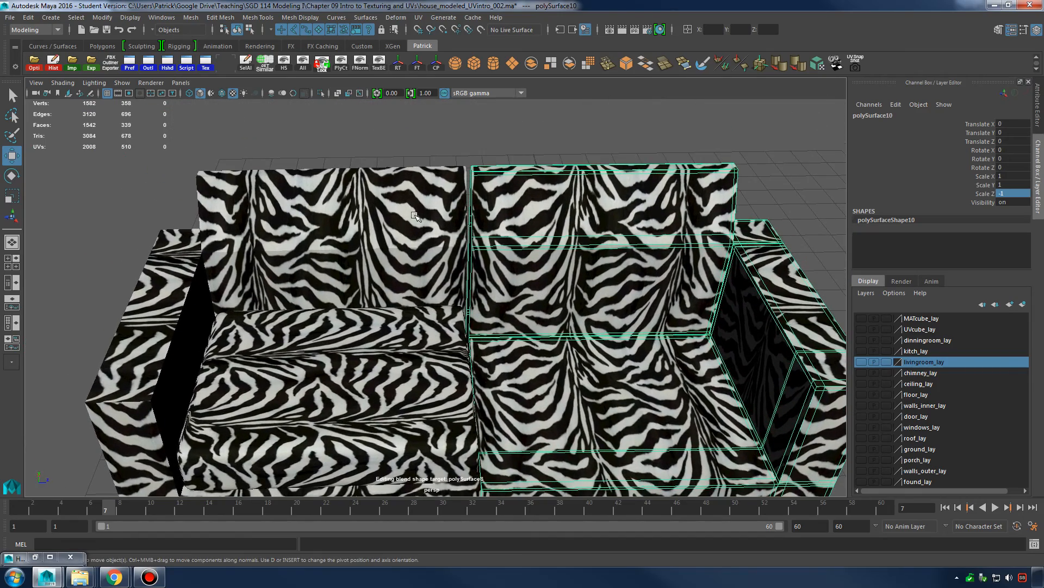
Select both sofa halves together and inspect the gap between their backrests and seats up close.
left_click(415, 214, "shift")
right_click_drag(441, 223, 628, 261, "alt")
middle_click_drag(596, 234, 573, 284, "alt")
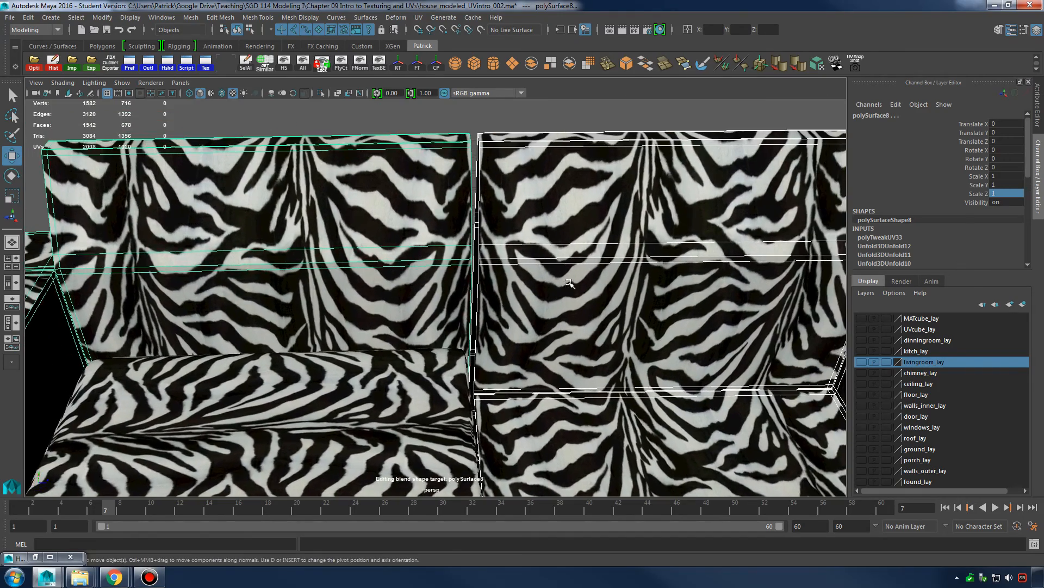
left_click_drag(573, 284, 549, 248, "alt")
right_click_drag(552, 219, 472, 210, "alt")
middle_click_drag(472, 209, 466, 139, "alt")
right_click_drag(467, 138, 525, 163, "alt")
Rotate the mirrored copy slightly about its corner pivot, to about 0.489, 1.27 and 0.373 in X, Y and Z, and display the scene in wireframe.
left_click(527, 261)
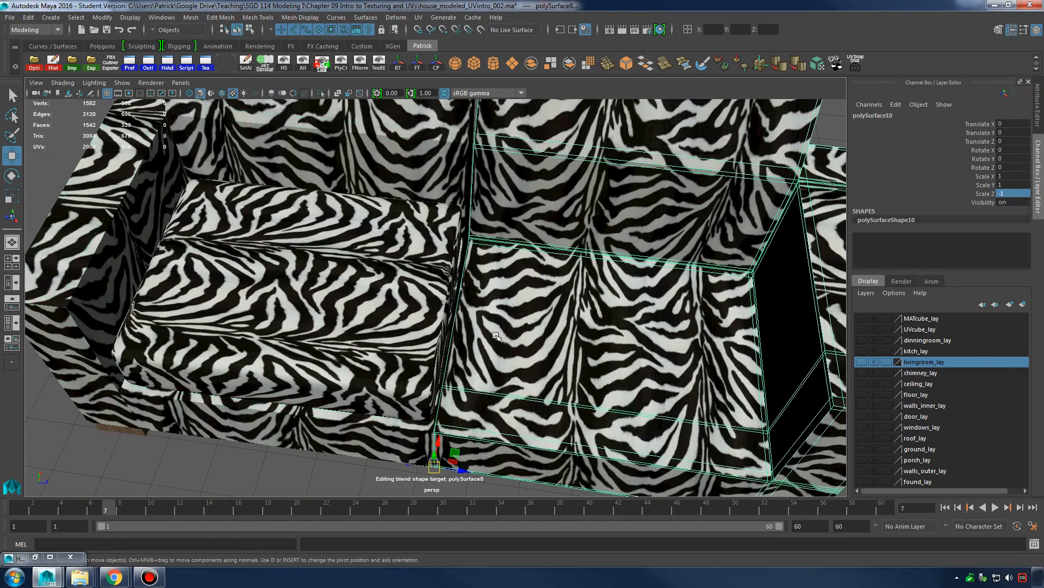
key("e")
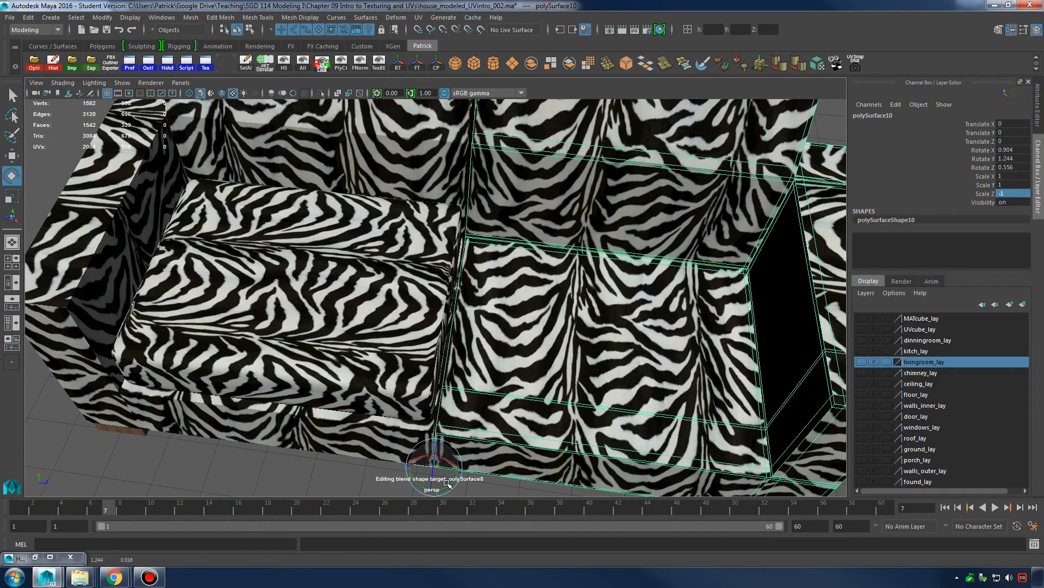
key("ctrl+z")
middle_click_drag(450, 485, 455, 449, "alt")
mouse_move(455, 450)
left_mouse_down("alt")
mouse_move(469, 442)
mouse_move(452, 452)
left_mouse_up("alt")
left_click_drag(566, 316, 545, 371, "alt")
key("4")
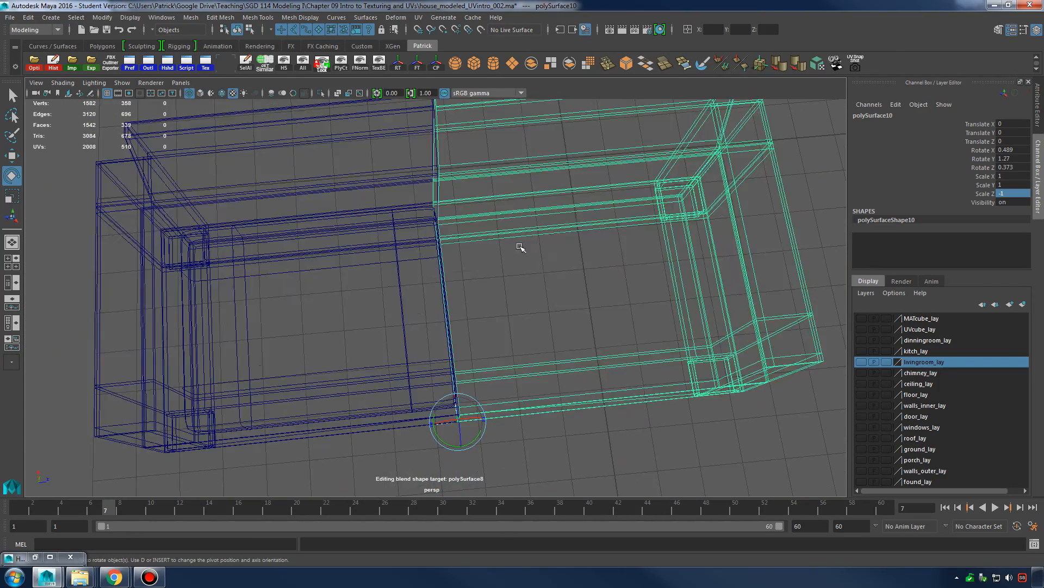
Align the mirrored copy with the original half in the top view by rotating it to about 1.135 in Y.
key("space")
key("space")
middle_click_drag(362, 205, 464, 368, "alt")
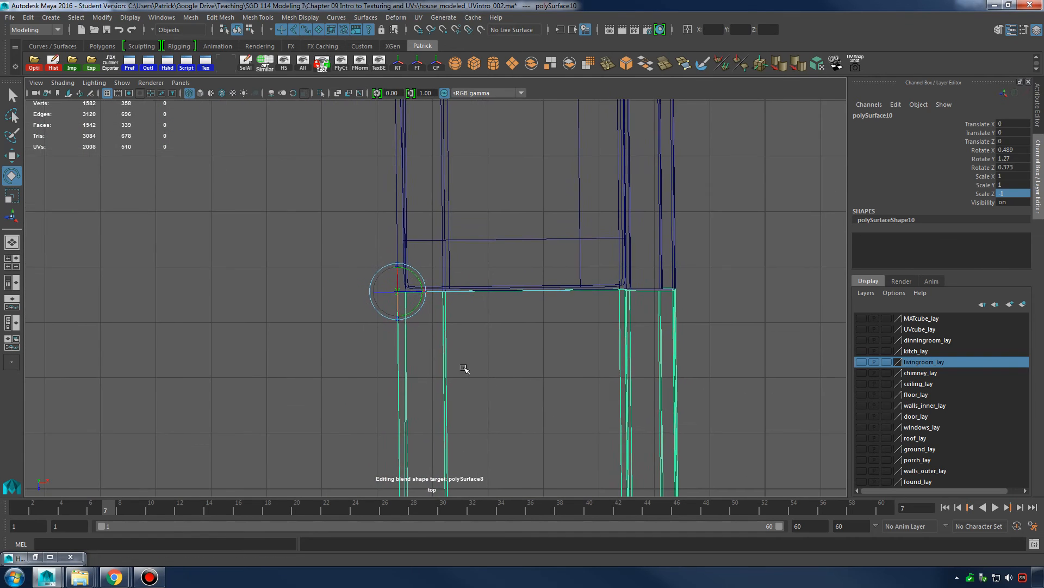
right_click_drag(217, 326, 351, 328, "alt")
middle_click_drag(343, 328, 206, 333, "alt")
right_click_drag(207, 333, 310, 331, "alt")
right_click_drag(414, 321, 339, 318, "alt")
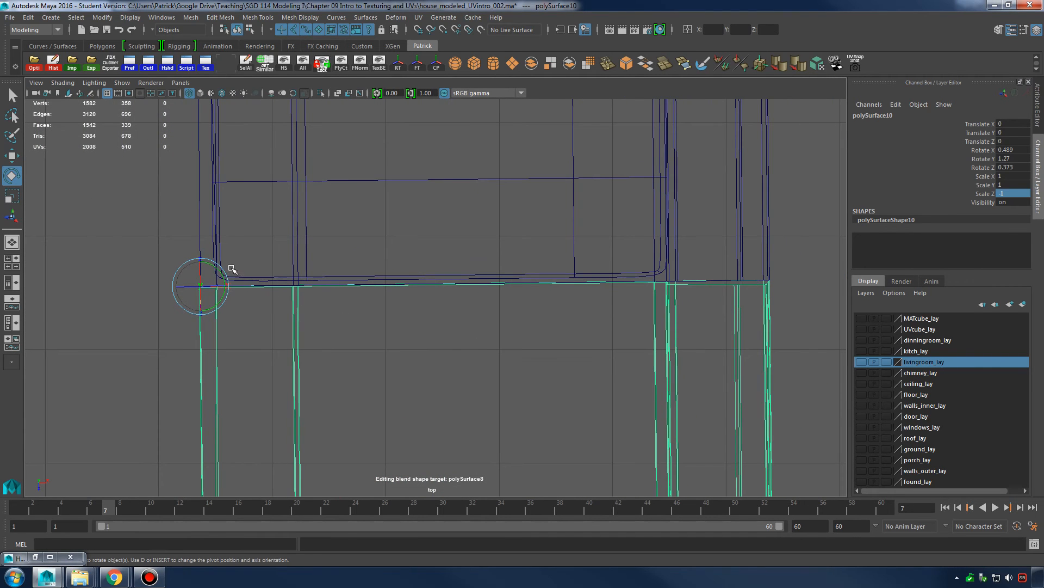
left_click_drag(224, 269, 228, 267)
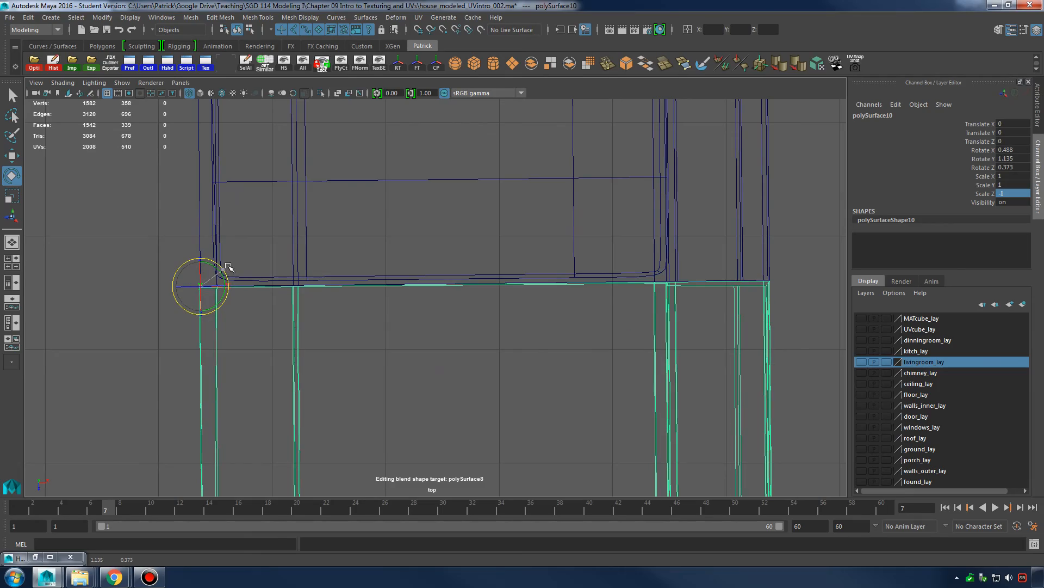
Return to the perspective view in shaded mode and examine how the rotated copy meets the original half.
key("space")
key("space")
left_click_drag(597, 210, 589, 164, "alt")
key("5")
middle_click_drag(512, 316, 510, 257, "alt")
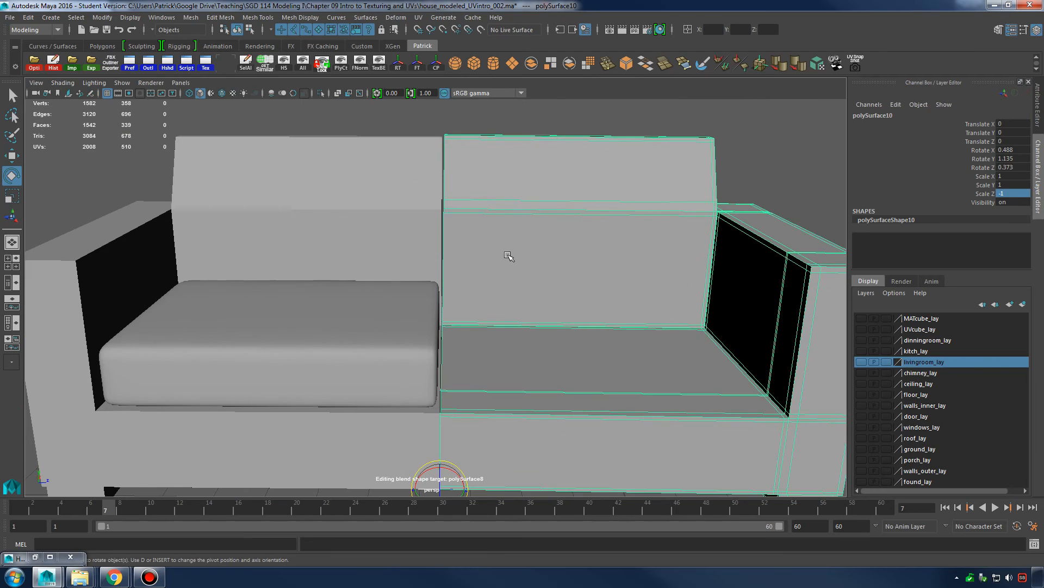
key("1")
left_click_drag(518, 237, 570, 229, "alt")
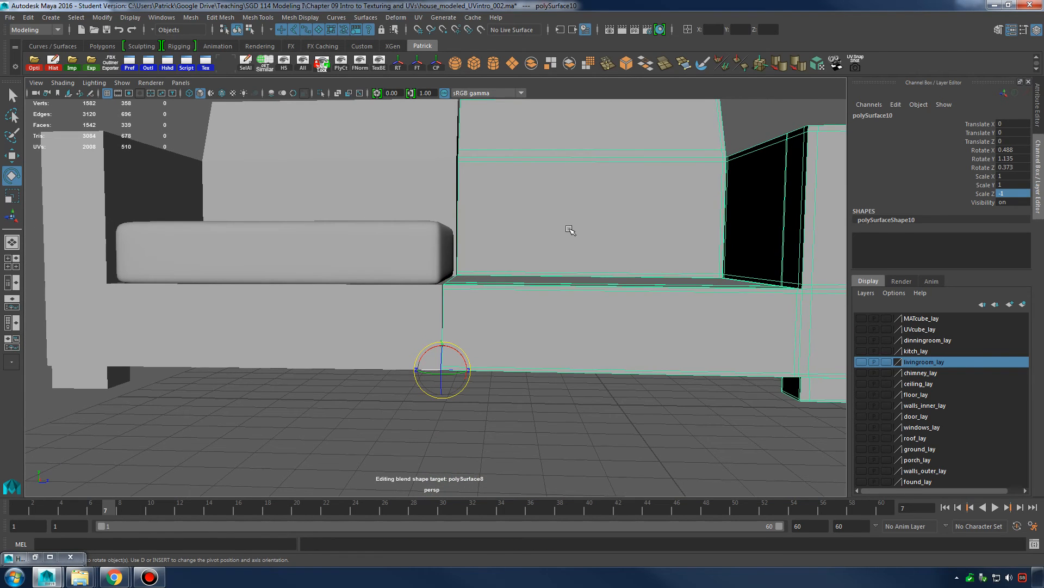
Delete the mirrored copy and select the textured original half with the Move tool settings open.
key("Delete")
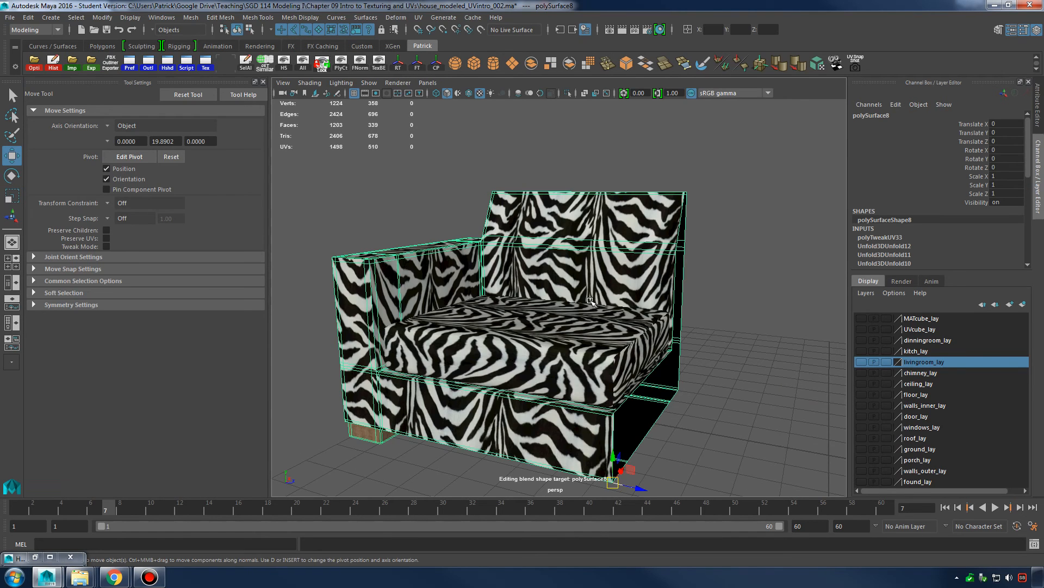
left_click_drag(590, 301, 637, 265, "alt")
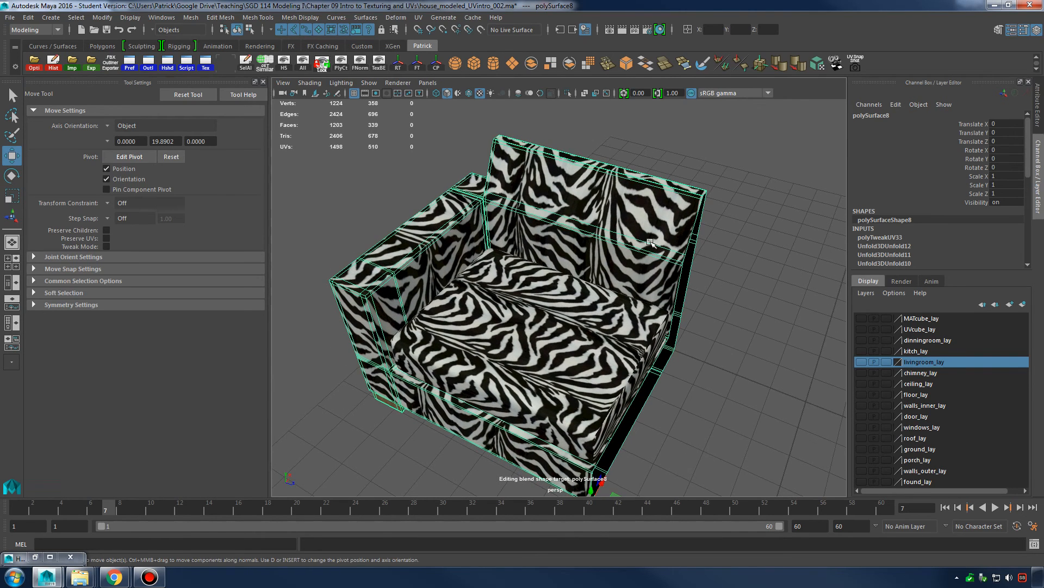
In the top view, move the sofa half to about -0.461 in Z and rotate it to about -0.84 in Y.
key("space")
key("space")
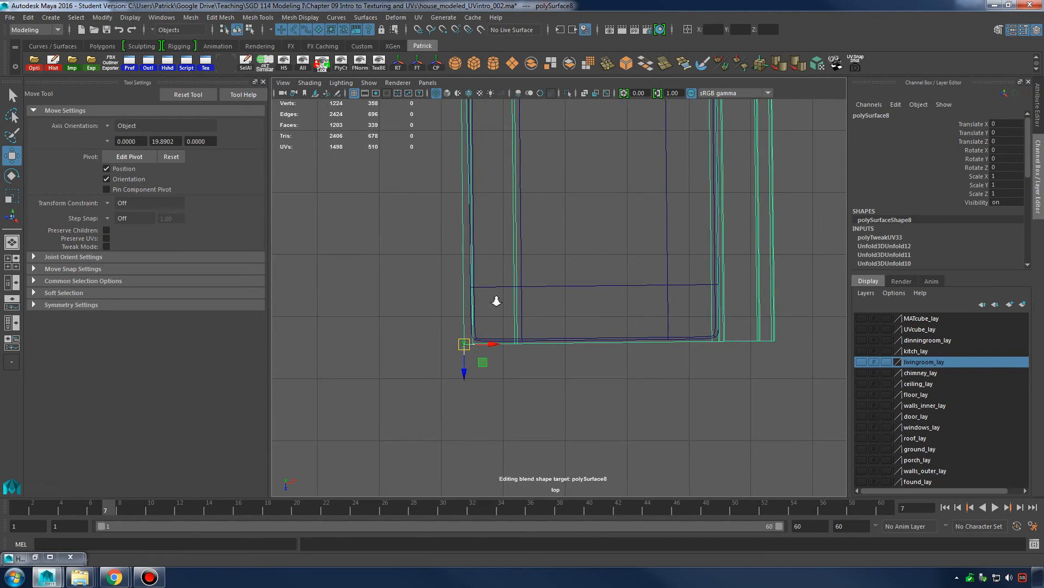
scroll(496, 301, "up", 3)
left_click_drag(425, 393, 425, 351)
key("e")
left_click_drag(441, 308, 448, 303)
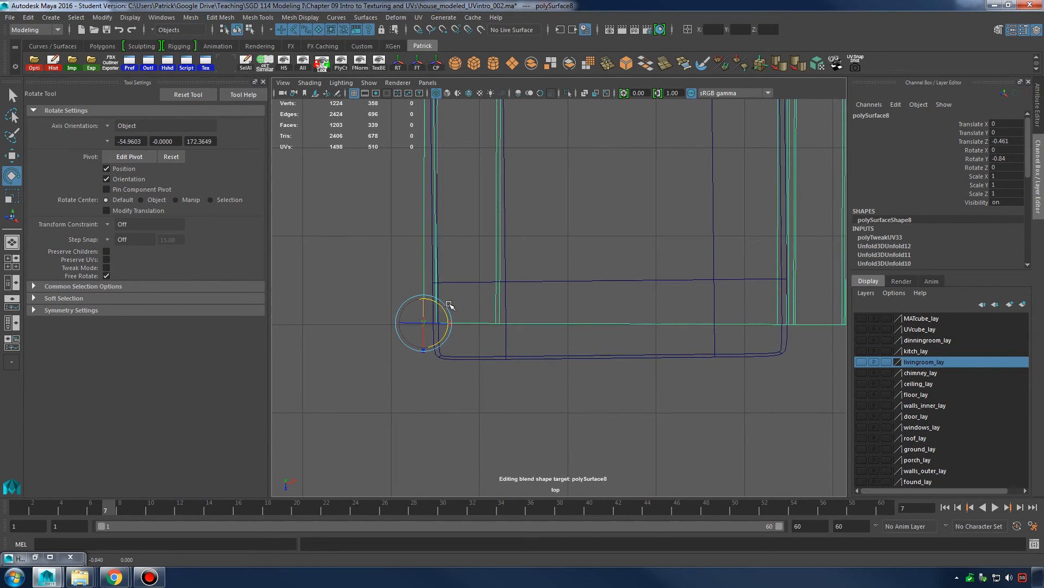
Select the vertices along the sofa half's open end and turn off Retain component spacing for the Move tool.
middle_click_drag(575, 317, 518, 301, "alt")
right_click_drag(691, 331, 740, 327, "alt")
middle_click_drag(741, 327, 529, 331, "alt")
right_click_drag(529, 331, 693, 342, "alt")
middle_click_drag(835, 357, 627, 325, "alt")
right_click_drag(757, 321, 635, 315, "alt")
middle_click_drag(634, 315, 714, 317, "alt")
right_click_drag(714, 316, 837, 370, "alt")
middle_click_drag(597, 330, 385, 327, "alt")
right_click_drag(385, 327, 485, 328, "alt")
middle_click_drag(795, 323, 711, 321, "alt")
right_click_drag(712, 321, 544, 289)
left_click_drag(330, 297, 658, 345)
scroll(658, 345, "up", 1)
key("w")
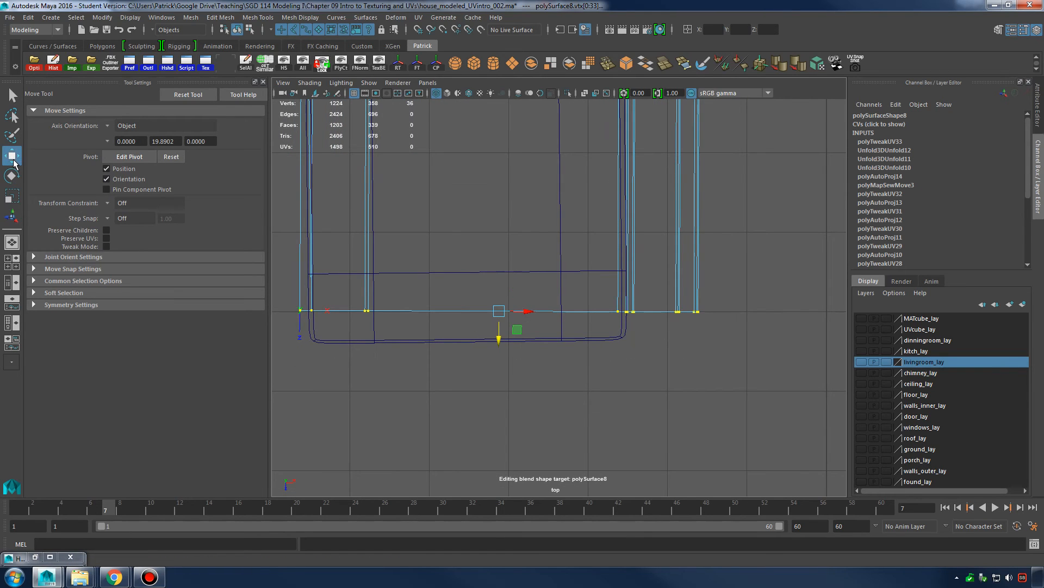
left_click(33, 269)
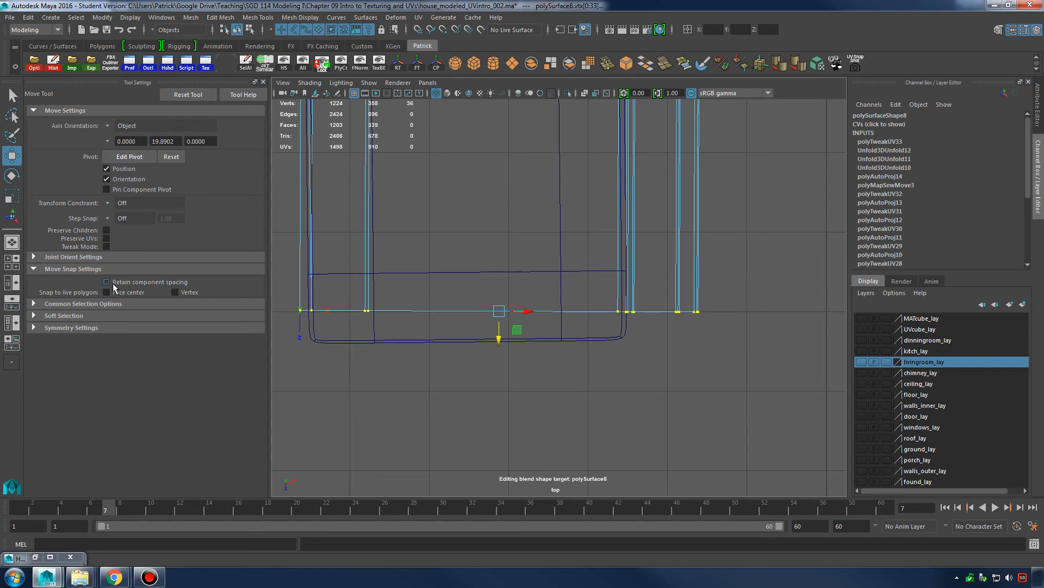
scroll(571, 317, "up", 3)
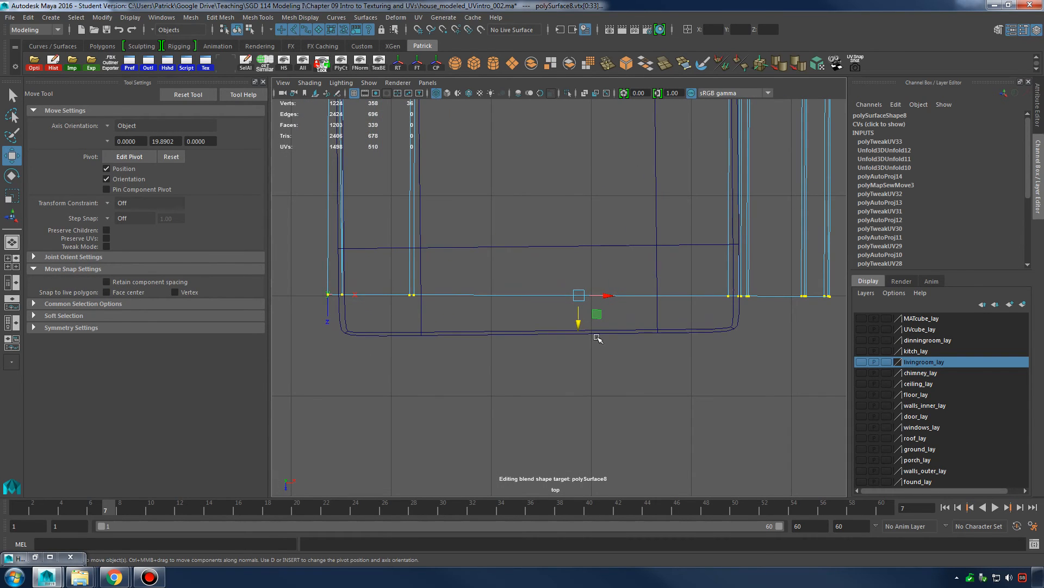
Try to snap the open-end vertices to a grid line by moving them along Z.
left_click_drag(580, 324, 578, 300)
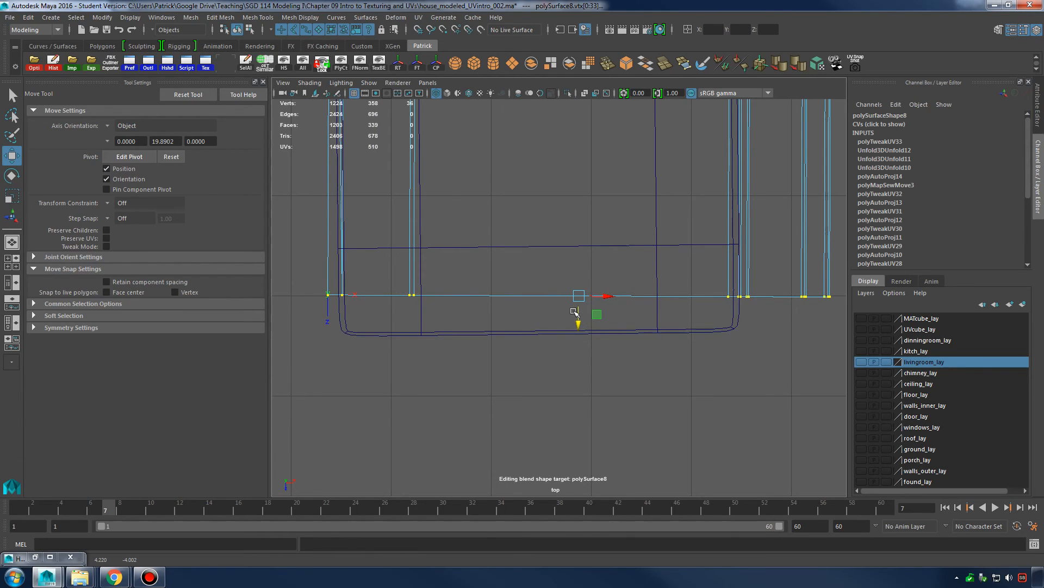
middle_click_drag(553, 321, 588, 287)
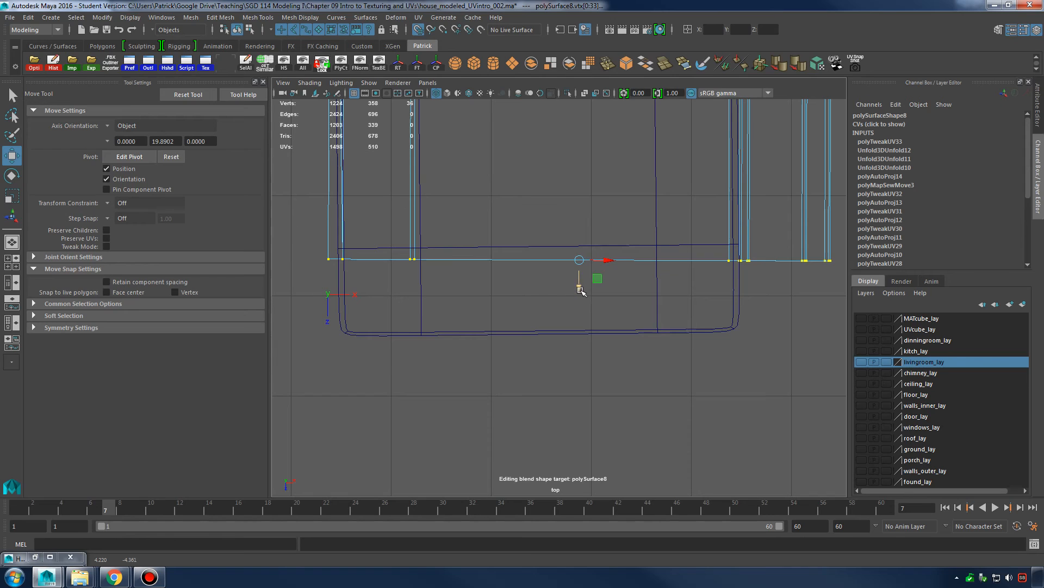
left_click_drag(581, 290, 575, 305)
left_click_drag(577, 344, 577, 353)
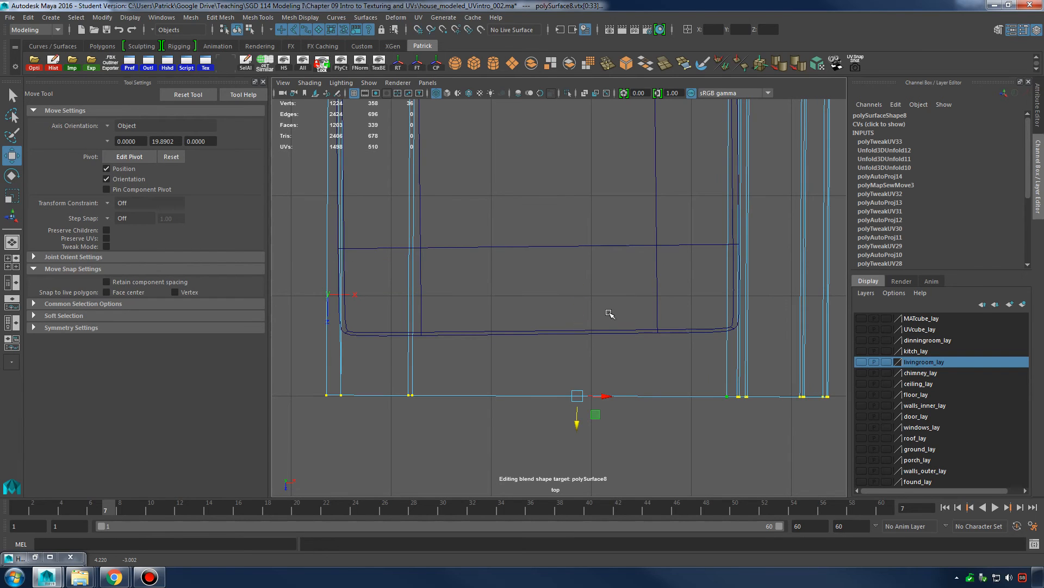
Return to the perspective view and select the whole sofa half as an object.
key("space")
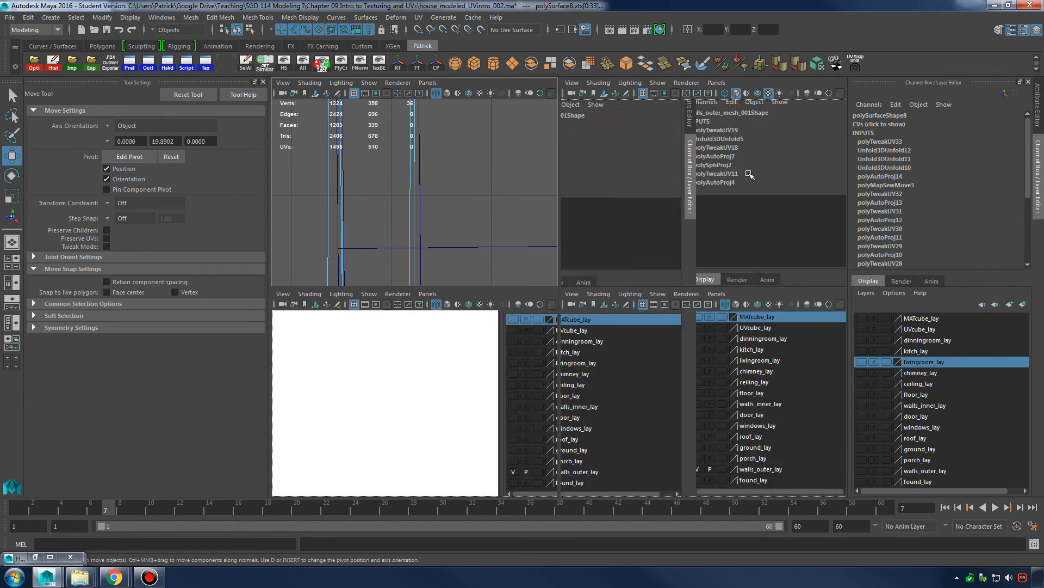
key("space")
left_click_drag(568, 242, 640, 207, "alt")
right_click_drag(641, 205, 692, 183)
left_click(645, 187)
middle_click_drag(710, 301, 641, 290, "alt")
mouse_move(640, 290)
left_mouse_down("alt")
mouse_move(634, 277)
mouse_move(623, 283)
left_mouse_up("alt")
scroll(584, 291, "down", 3)
scroll(583, 291, "up", 1)
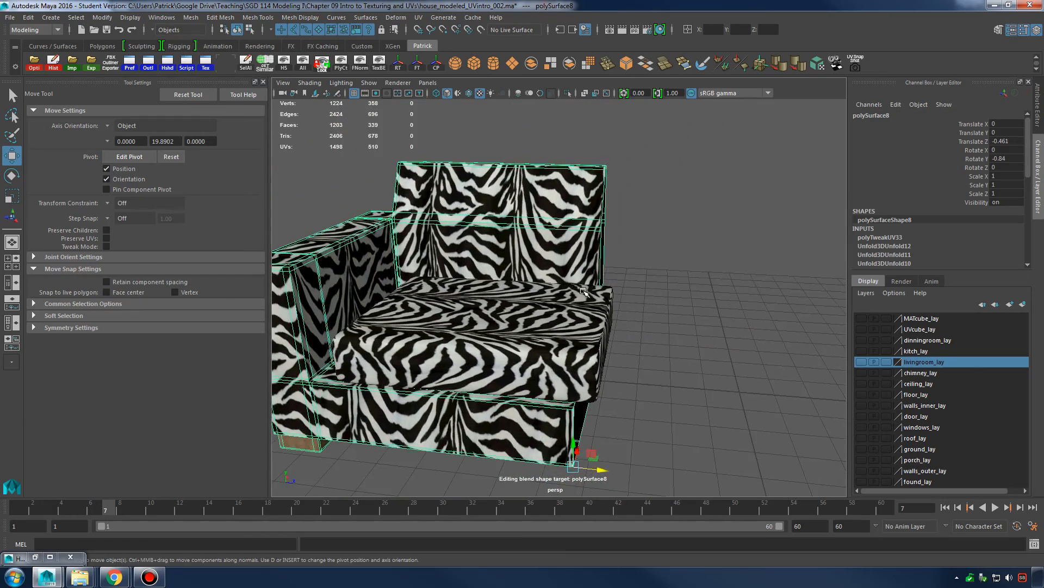
Try mirroring a duplicate of the sofa half with Scale Z at -1, and delete the copy after checking the seam.
key("ctrl+d")
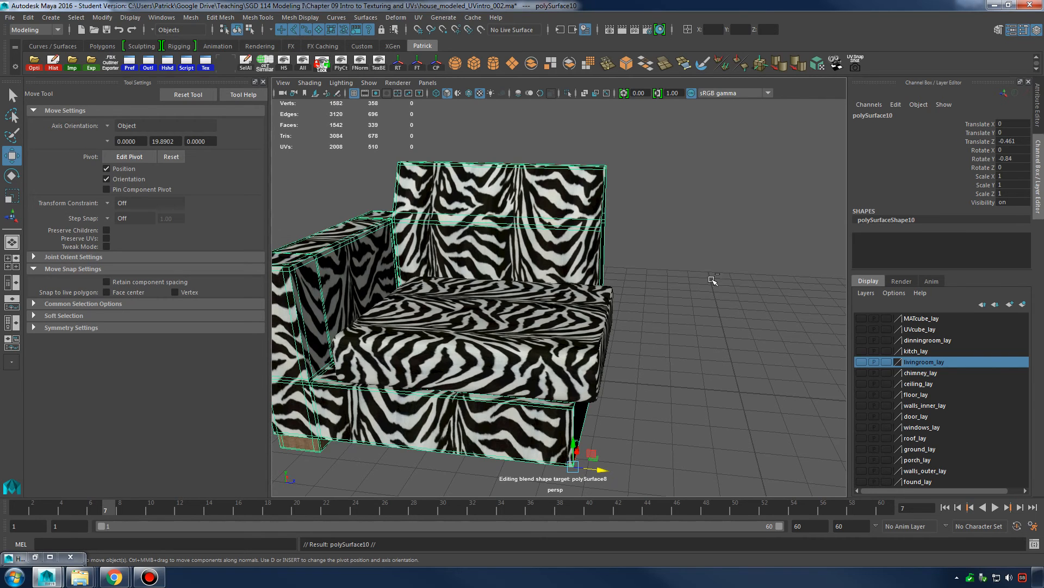
key("Return")
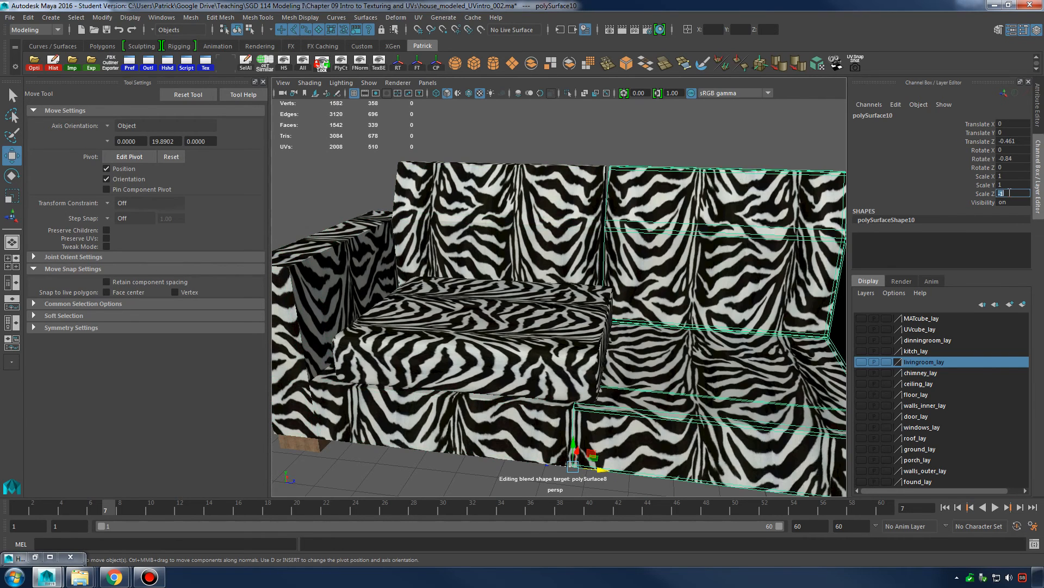
left_click_drag(749, 259, 759, 305, "alt")
middle_click_drag(758, 304, 646, 357, "alt")
scroll(646, 357, "up", 4)
left_click_drag(646, 357, 662, 261, "alt")
key("Delete")
left_click(511, 299)
Go back to the top view and reselect the vertices along the sofa half's open end.
key("space")
key("space")
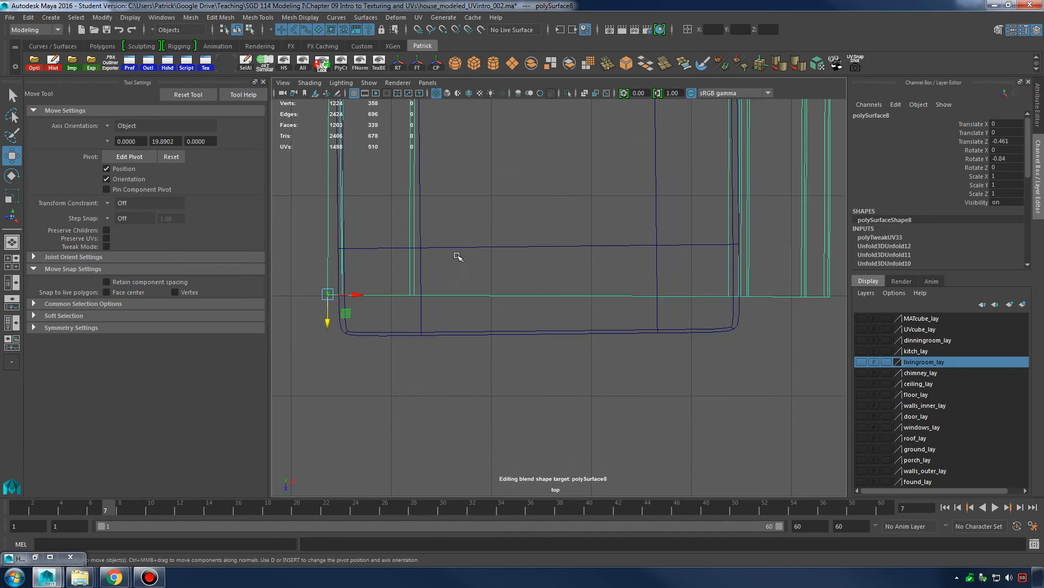
middle_click_drag(456, 259, 590, 311, "alt")
middle_click_drag(421, 321, 580, 322, "alt")
right_click_drag(566, 331, 489, 326, "alt")
middle_click_drag(746, 292, 600, 300, "alt")
right_click_drag(599, 300, 642, 308, "alt")
middle_click_drag(520, 315, 649, 291, "alt")
right_click_drag(729, 326, 805, 342, "alt")
right_click_drag(624, 274, 557, 262)
middle_click_drag(558, 271, 756, 277, "alt")
right_click_drag(756, 283, 418, 288, "alt")
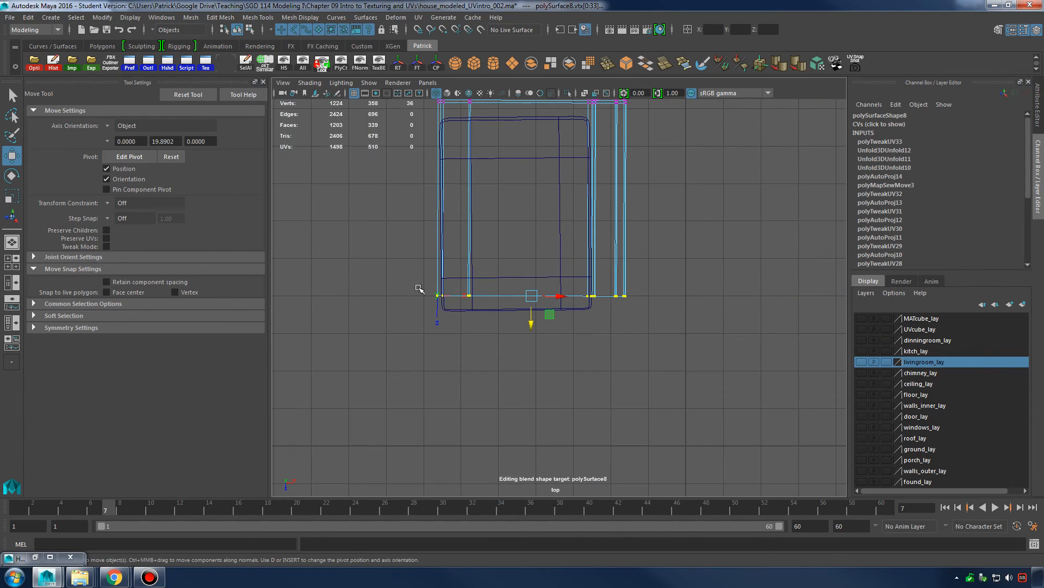
left_click_drag(693, 307, 696, 308)
Adjust the selected open-end vertices along Z in the top view.
right_click_drag(359, 318, 473, 324, "alt")
middle_click_drag(473, 324, 587, 325, "alt")
right_click_drag(587, 326, 618, 328, "alt")
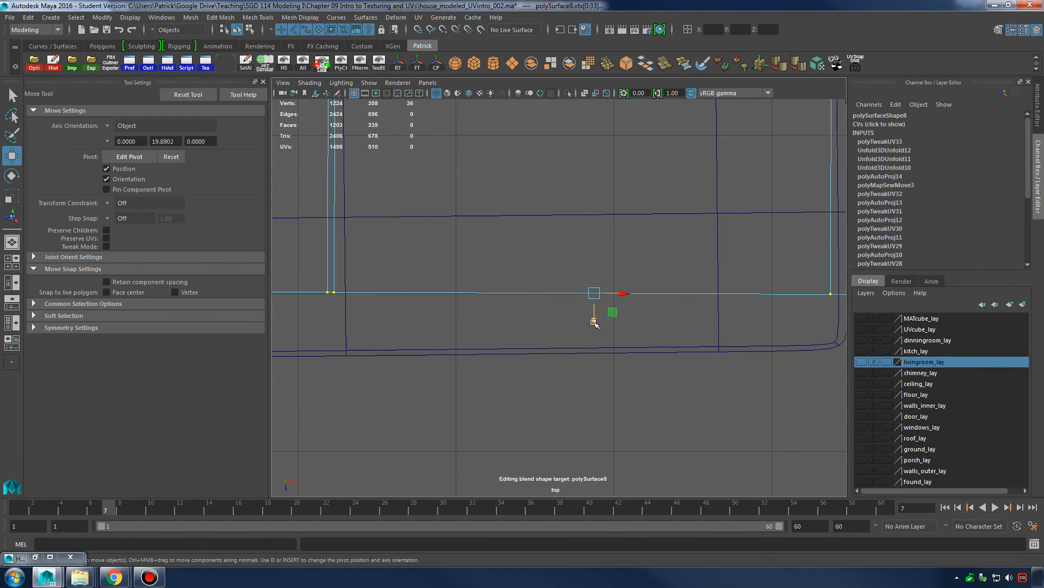
left_click_drag(594, 322, 593, 303)
left_click_drag(597, 222, 581, 253)
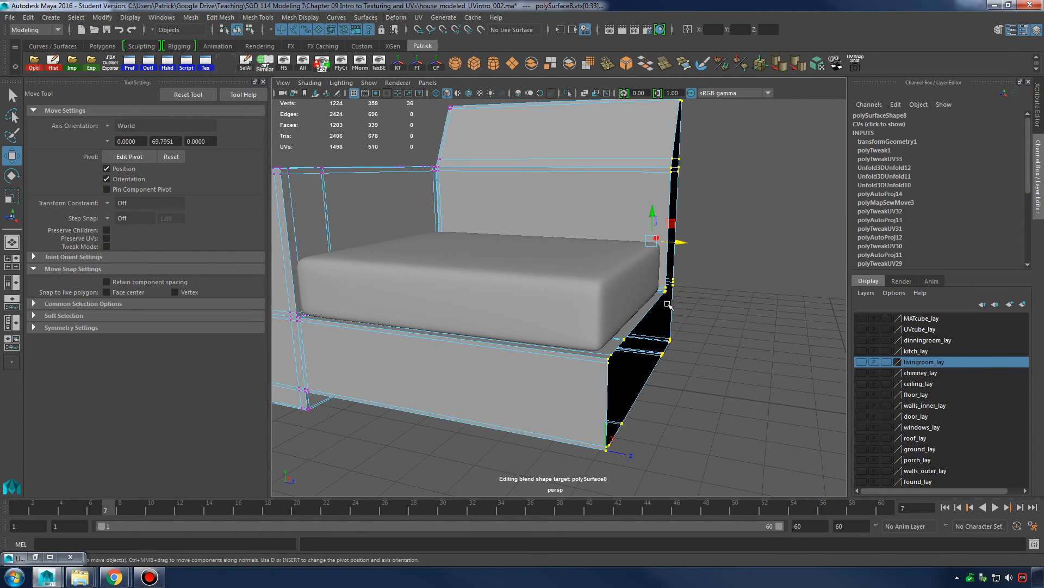
Try straightening the open end by rotating its vertices in the top view, and undo the rotation.
left_click_drag(670, 306, 733, 332, "alt")
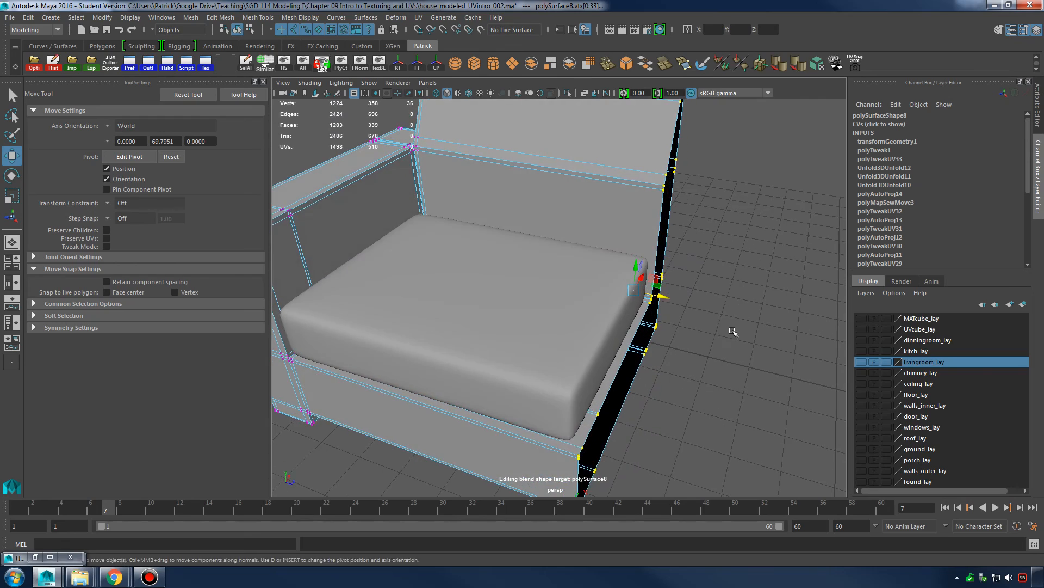
right_click_drag(733, 332, 656, 329, "alt")
left_click_drag(656, 329, 614, 313, "alt")
right_click_drag(613, 313, 666, 318, "alt")
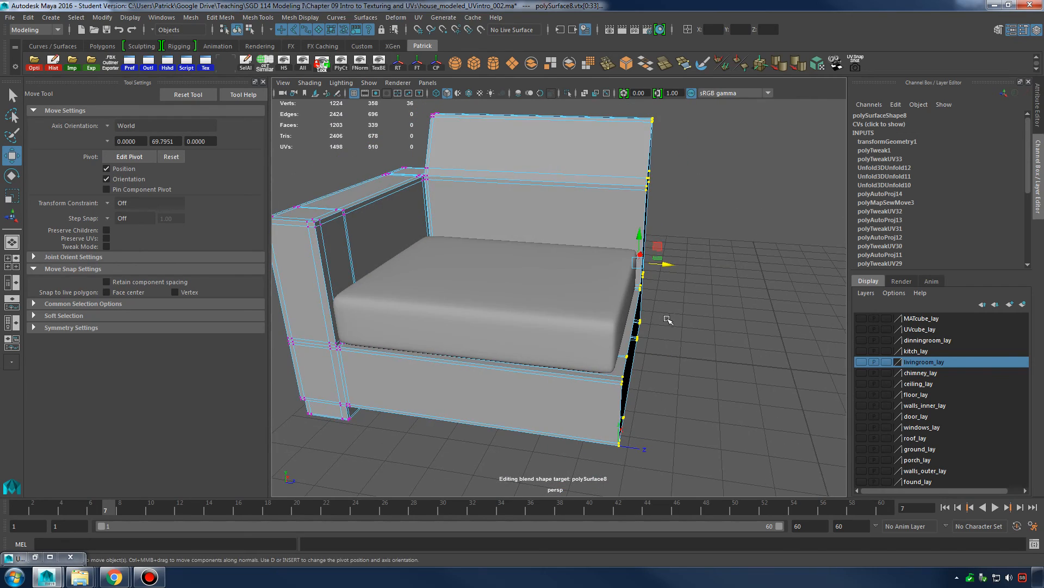
left_click_drag(668, 319, 655, 326, "alt")
key("space")
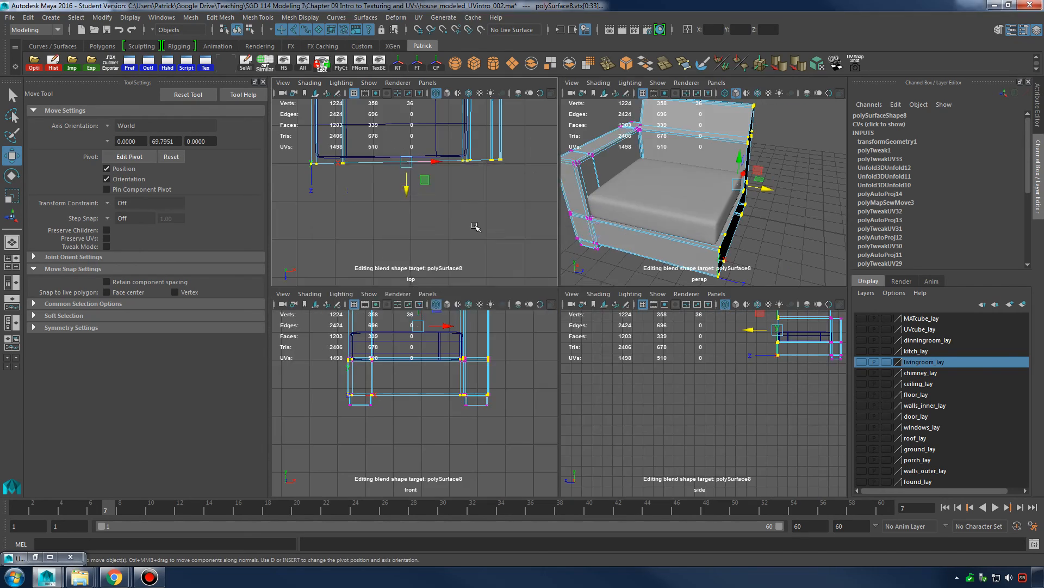
key("space")
key("e")
right_click_drag(558, 280, 576, 259, "alt")
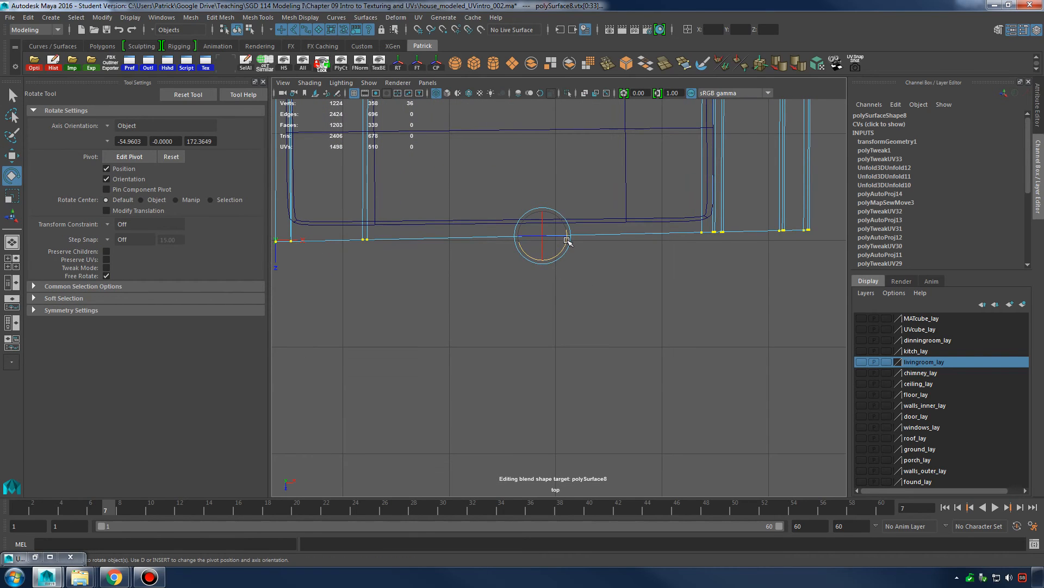
left_click_drag(567, 240, 568, 241)
key("ctrl+z")
key("ctrl+z")
key("ctrl+z")
key("ctrl+z")
key("ctrl+z")
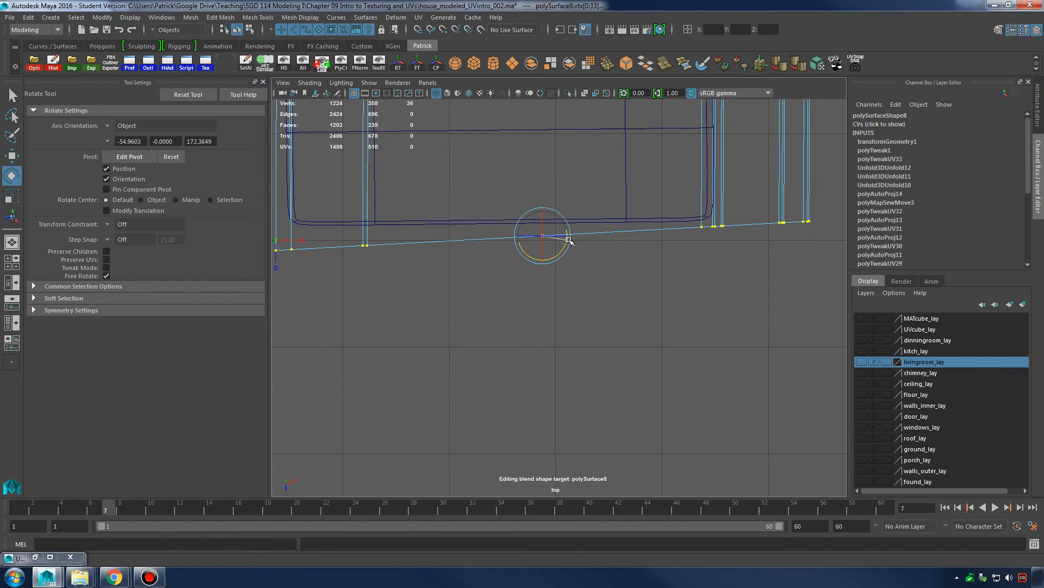
Select the whole sofa half, rotate it to about -0.555 in Y and move it to about -0.035 in Z.
left_click(664, 260)
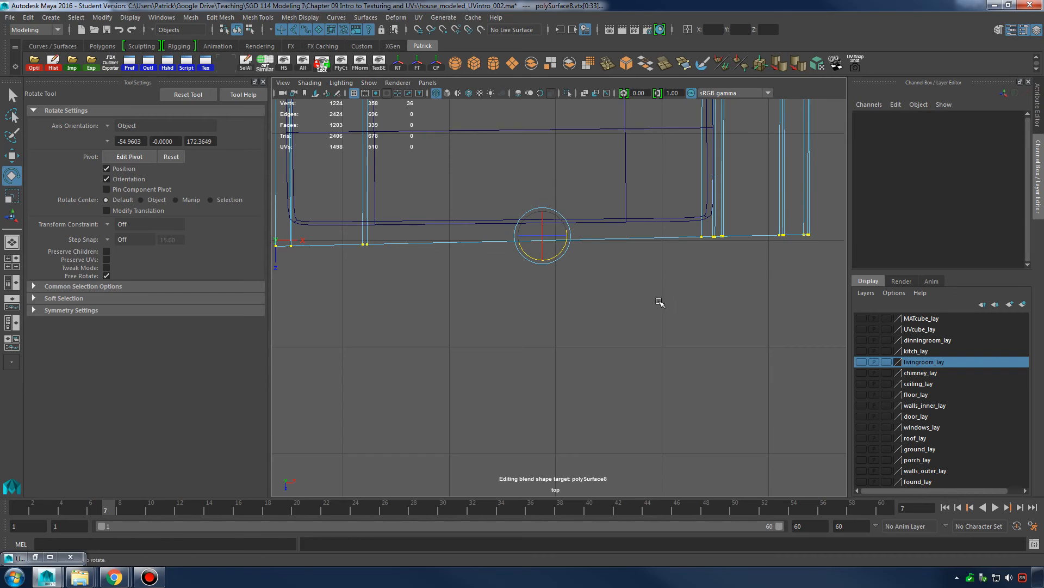
key("a")
left_click(626, 204)
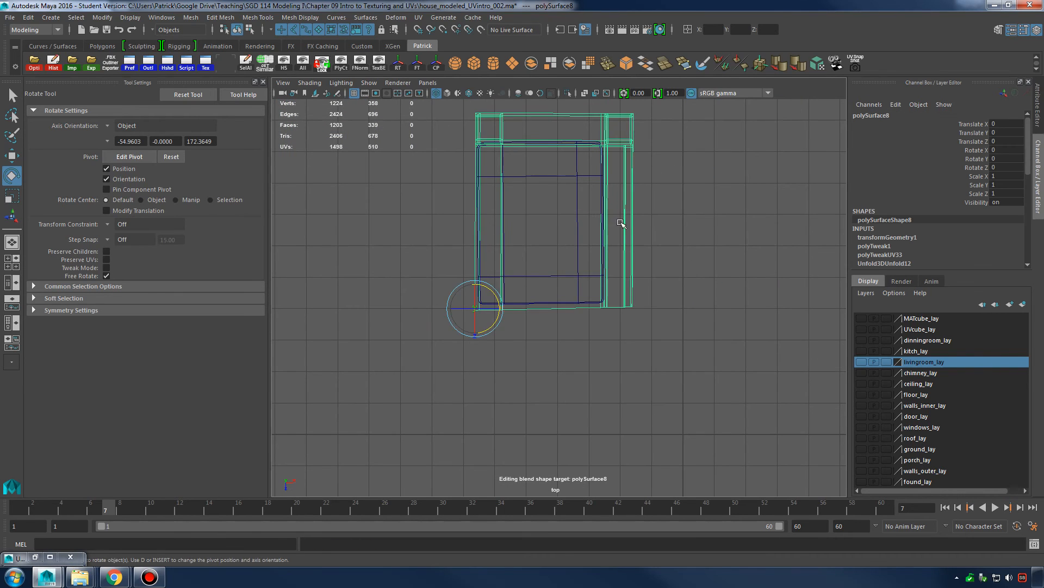
scroll(496, 303, "up", 5)
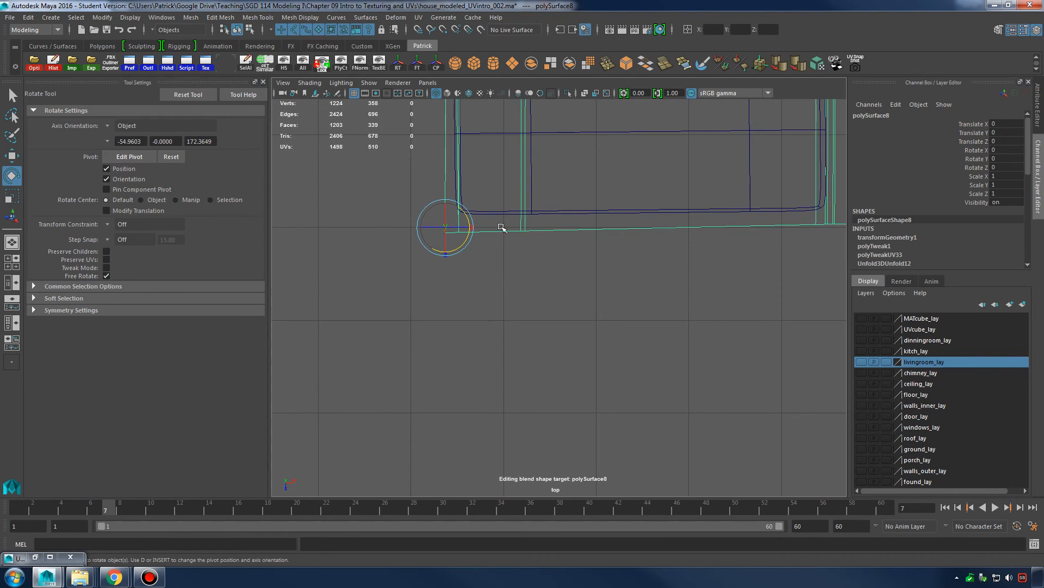
left_click_drag(467, 216, 465, 218)
key("w")
left_click_drag(445, 254, 446, 251)
middle_click_drag(632, 239, 522, 271, "alt")
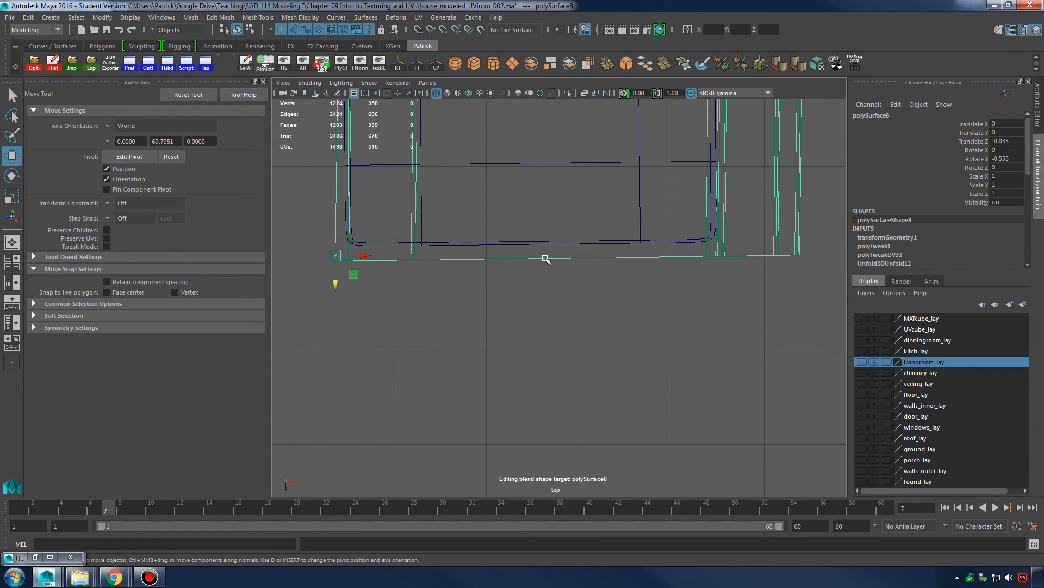
Select the open-end vertices and flatten them onto one grid line along the world Z axis.
right_click_drag(546, 259, 493, 257)
left_click_drag(429, 283, 793, 366)
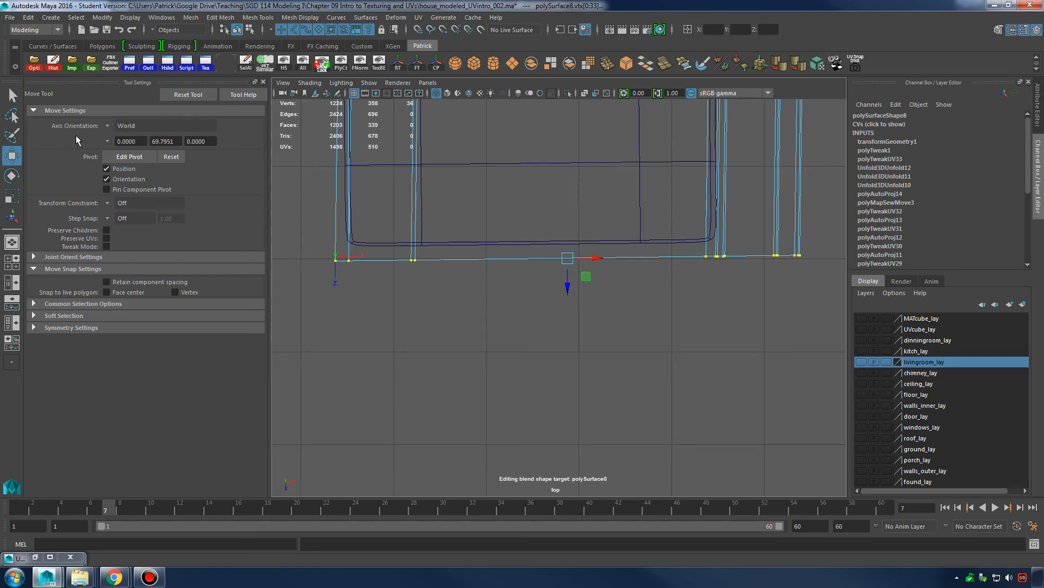
left_click(108, 128)
left_click(128, 133)
left_click(70, 270)
left_click(79, 272)
key("x")
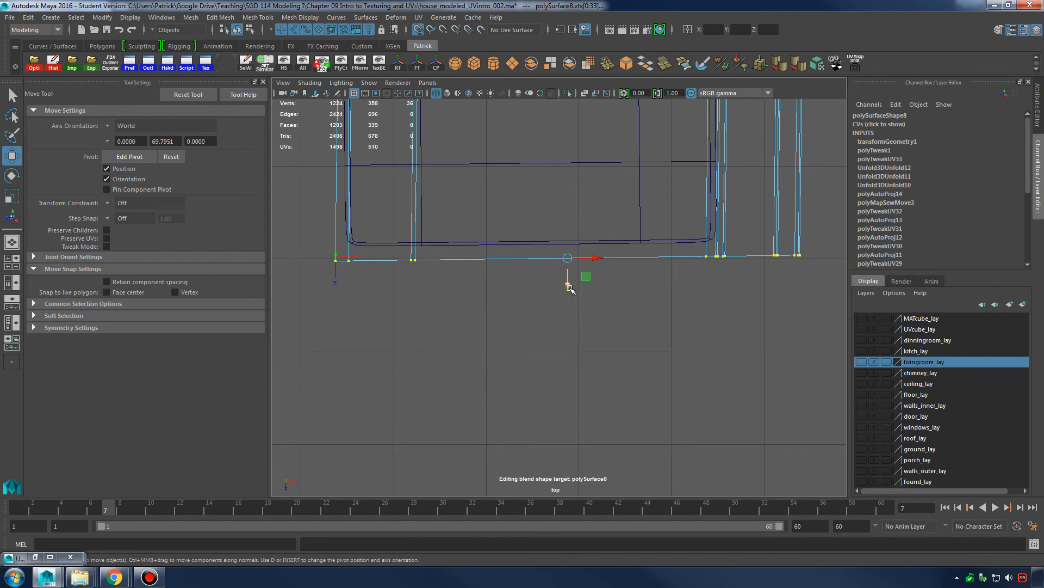
mouse_move(569, 288)
left_mouse_down()
mouse_move(551, 347)
mouse_move(569, 375)
mouse_move(568, 284)
left_mouse_up()
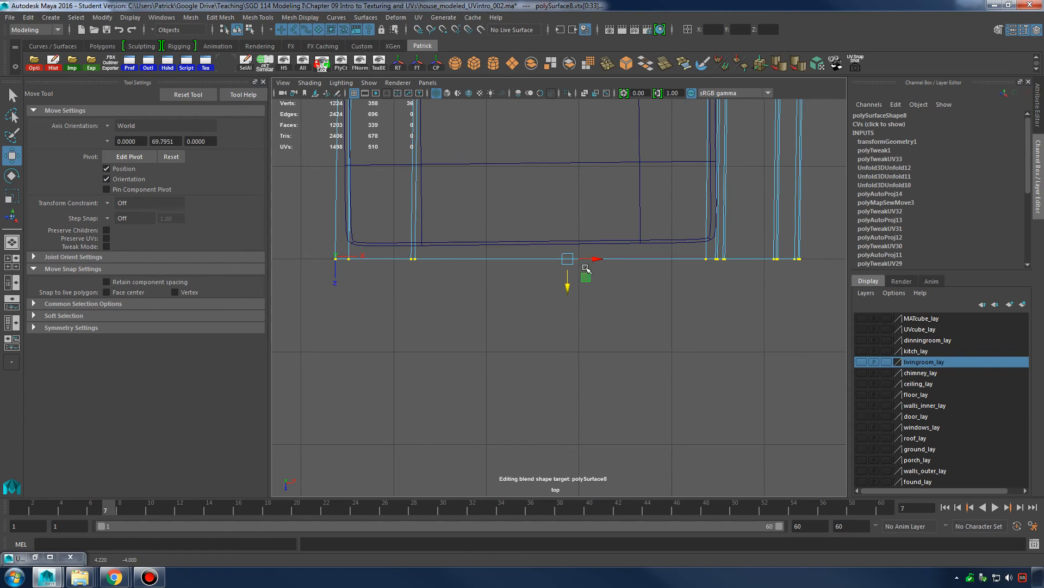
In the perspective view, snap the sofa half's pivot to the bottom front corner of its open end.
key("space")
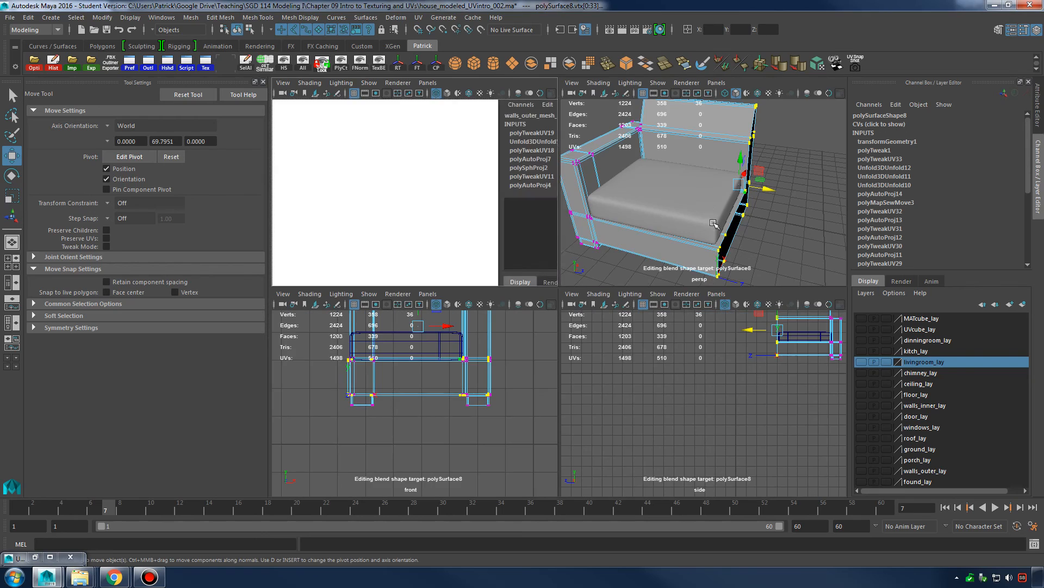
key("space")
right_click_drag(669, 262, 702, 264, "alt")
right_click_drag(624, 249, 675, 233)
left_click(608, 286)
middle_click_drag(603, 343, 605, 272, "alt")
right_click_drag(605, 272, 665, 326, "alt")
key("d")
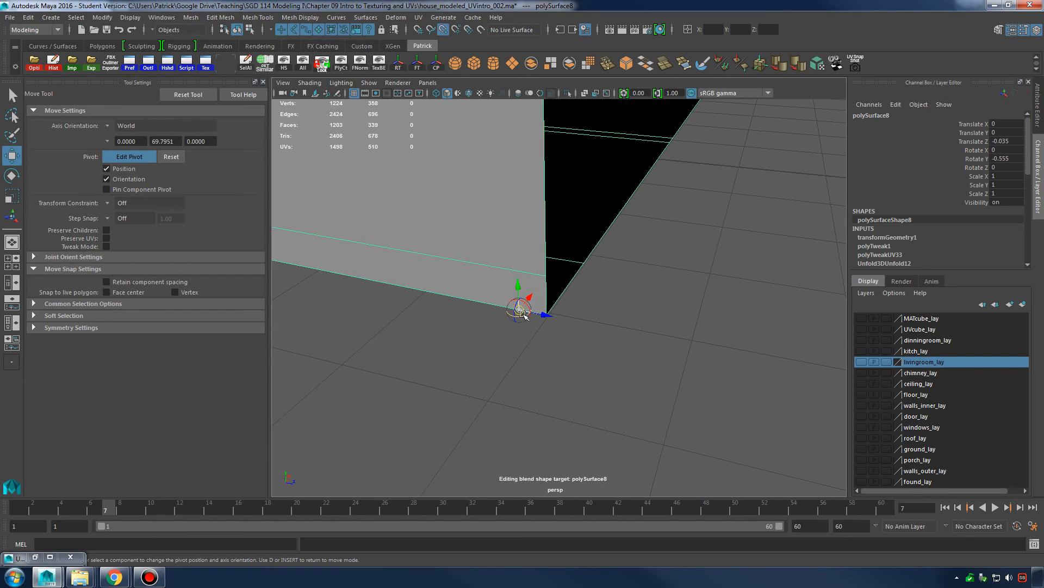
left_click_drag(532, 319, 556, 353)
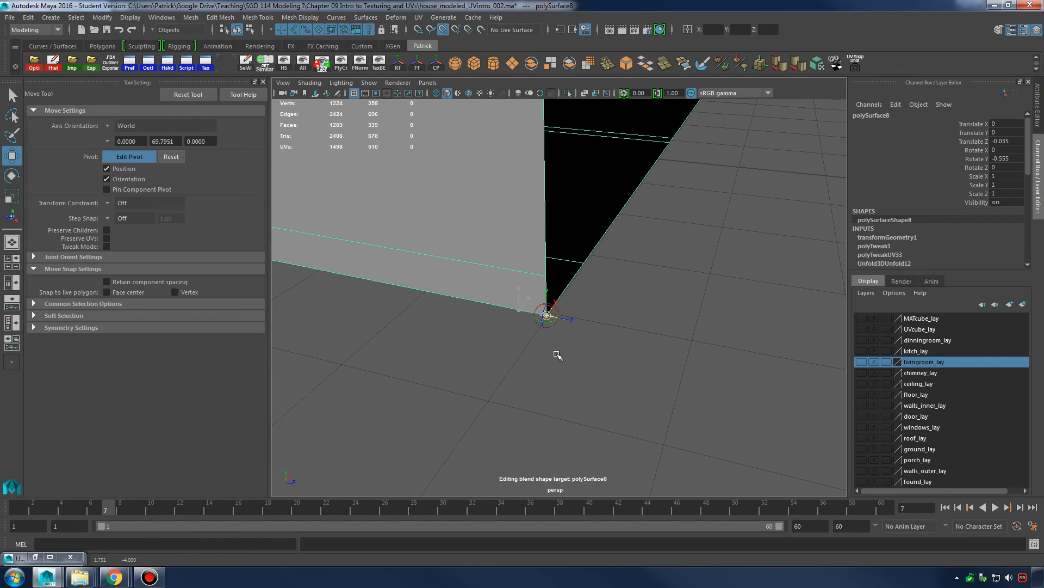
key("v")
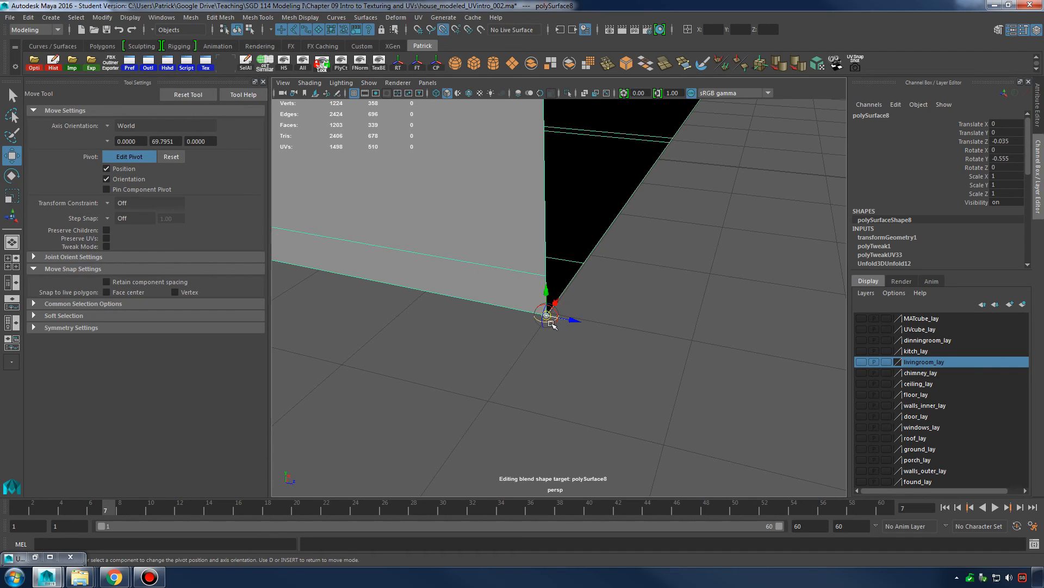
left_click_drag(547, 316, 573, 376)
Freeze the sofa half's translation, rotation and scale, and reset its transformations.
scroll(631, 331, "down", 5)
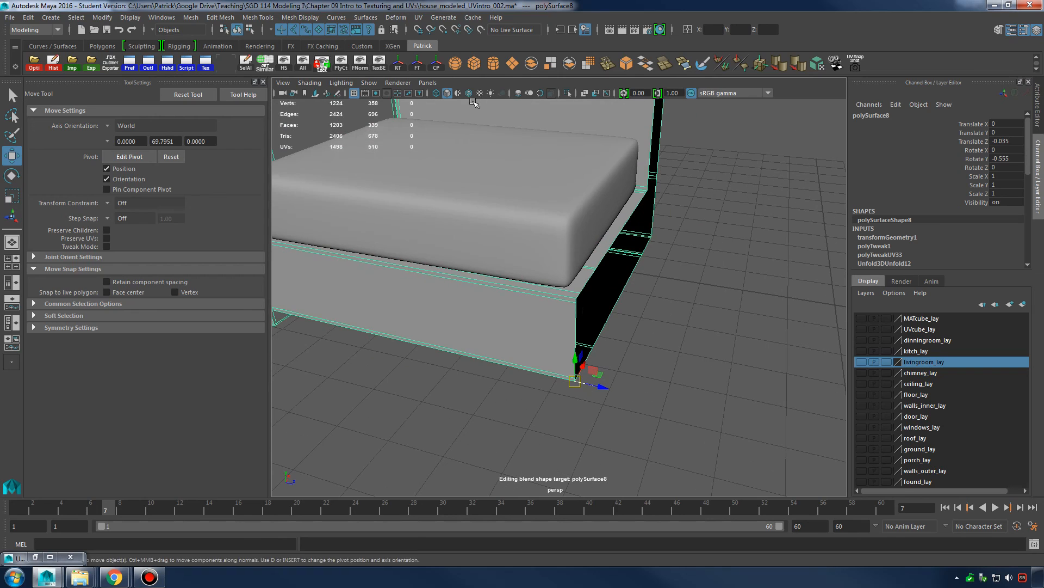
left_click(418, 64)
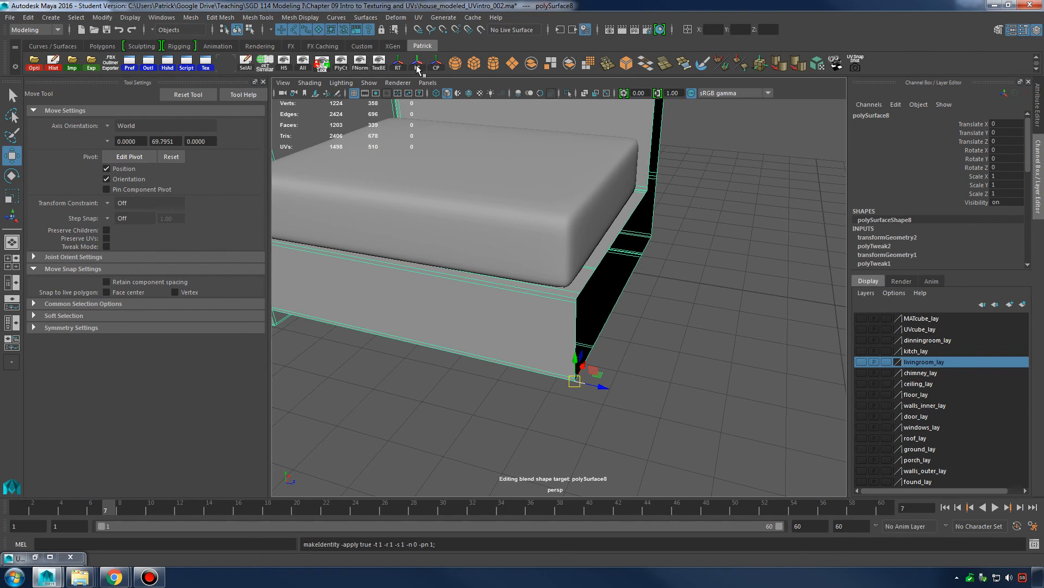
left_click(402, 63)
scroll(546, 221, "down", 5)
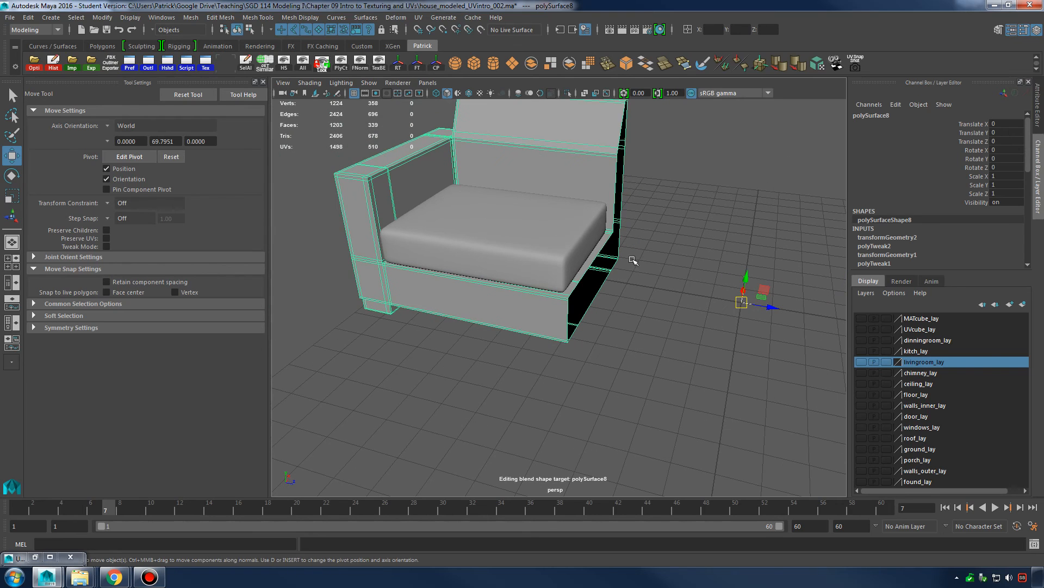
Undo the transformation reset on the sofa half.
key("ctrl+z")
left_click_drag(588, 340, 625, 341, "alt")
mouse_move(626, 340)
right_mouse_down("alt")
mouse_move(655, 331)
mouse_move(623, 324)
right_mouse_up("alt")
middle_click_drag(623, 324, 593, 347, "alt")
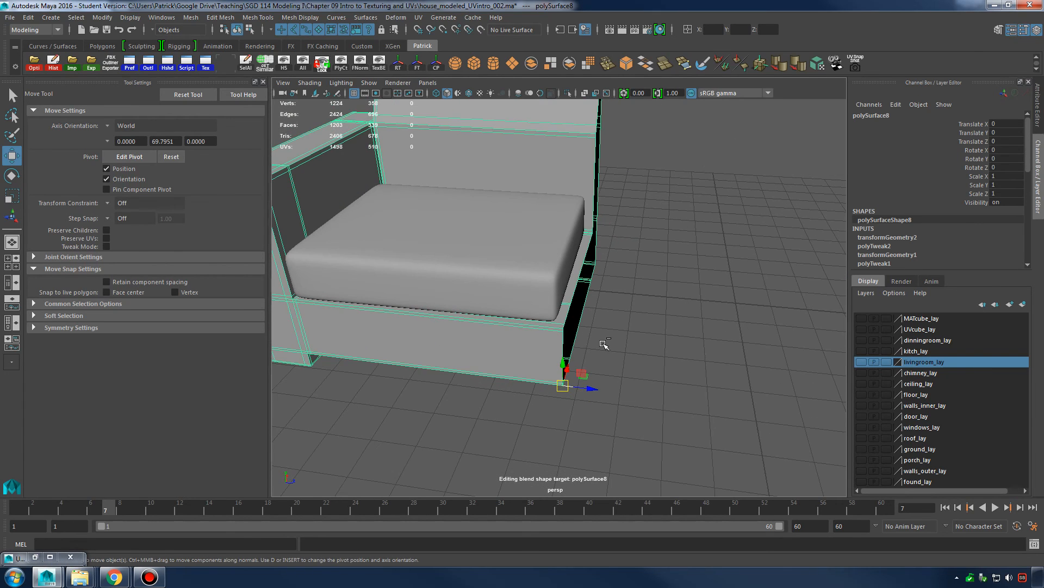
Duplicate the sofa half and mirror the copy across the open end with a Scale Z of -1.
key("ctrl+d")
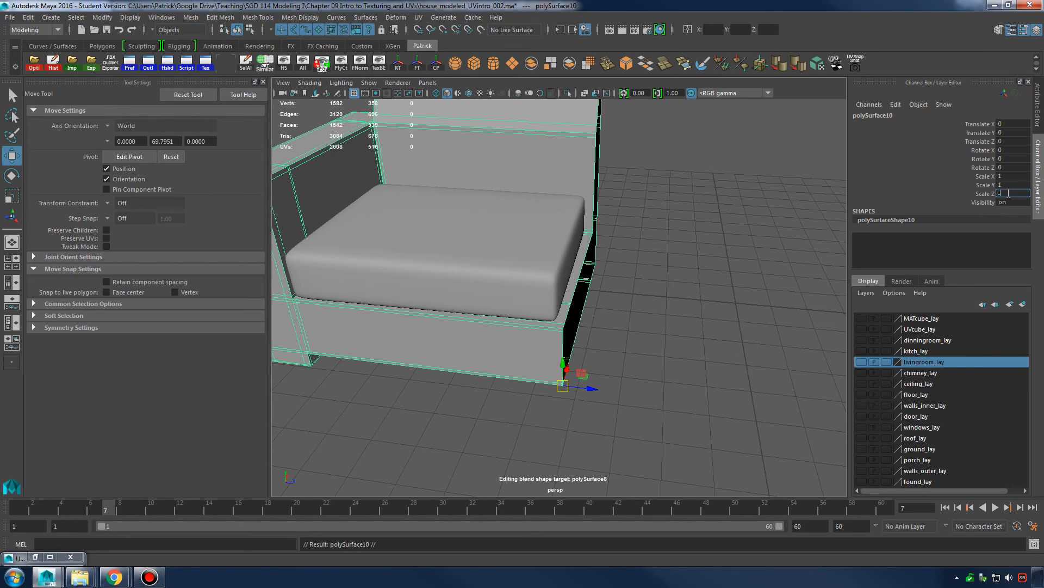
key("Return")
right_click_drag(552, 286, 494, 303, "alt")
left_click_drag(494, 303, 530, 286, "alt")
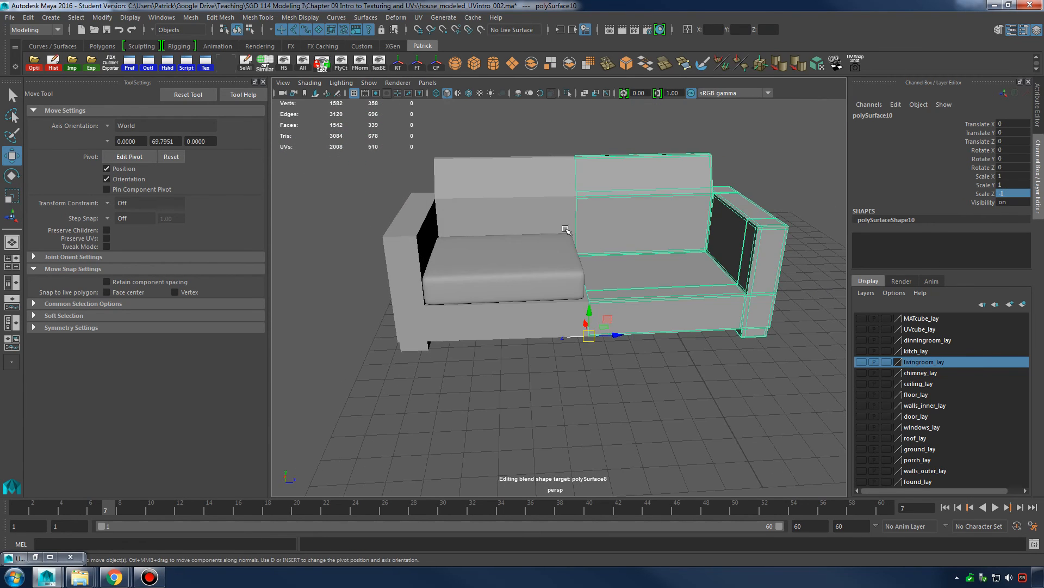
Select both sofa halves and combine them into a single mesh.
left_click(562, 132)
middle_click_drag(564, 163, 557, 210, "alt")
right_click_drag(558, 210, 590, 205, "alt")
left_click(555, 201)
left_click(641, 193, "shift")
left_click_drag(640, 195, 637, 243, "alt")
right_click_drag(638, 244, 459, 187, "alt")
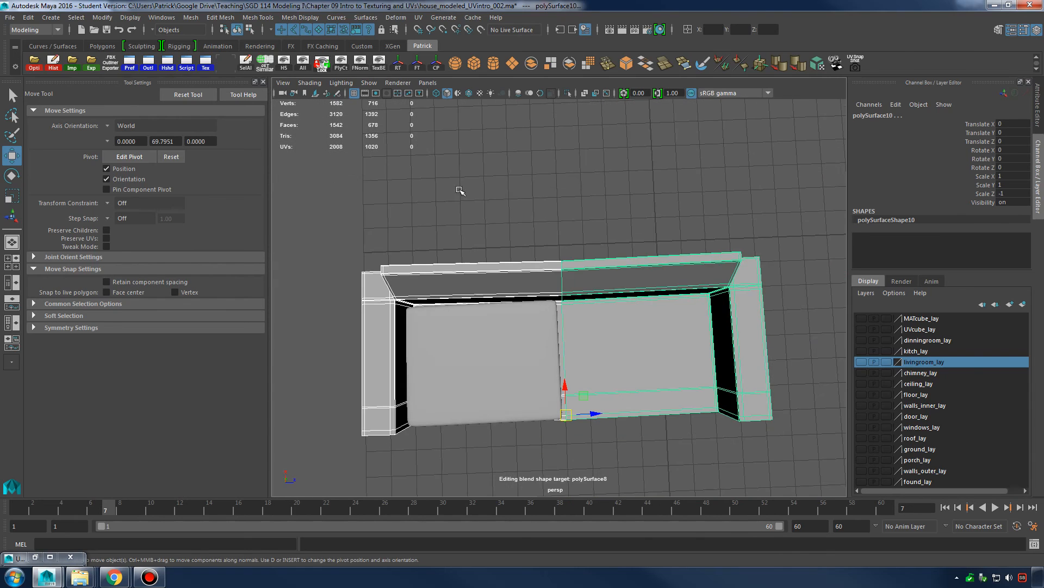
left_click_drag(513, 245, 457, 158, "alt")
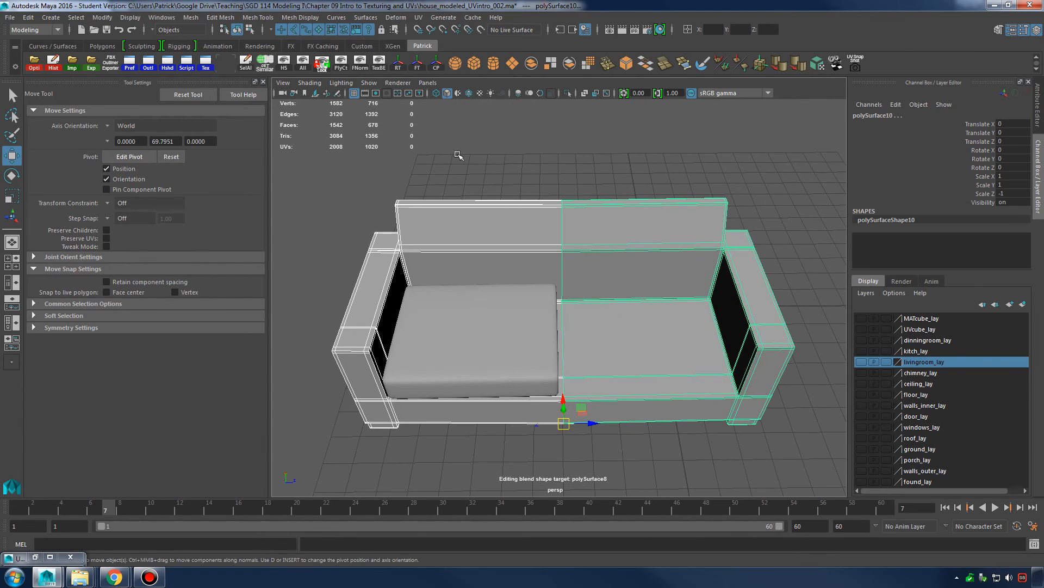
left_click(531, 63)
Merge the vertices along the sofa's centre seam with a 0.001 distance threshold, and show the sofa in smooth preview.
left_click_drag(612, 228, 589, 212, "alt")
right_click_drag(587, 212, 535, 211)
left_click_drag(547, 172, 609, 463)
right_click_drag(583, 224, 604, 214, "shift")
scroll(591, 234, "up", 3)
key("3")
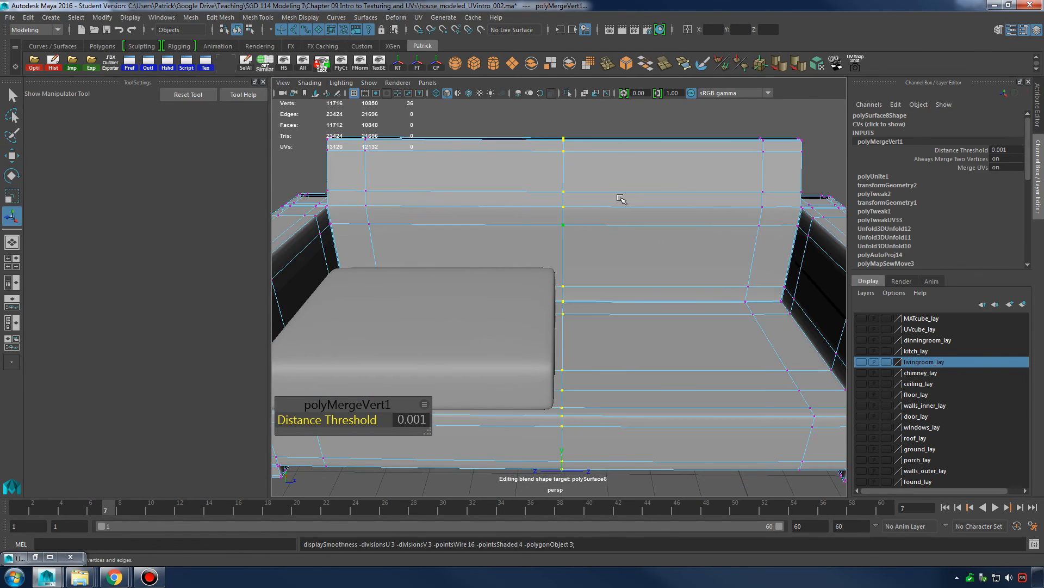
right_click_drag(652, 147, 663, 129)
left_click_drag(605, 205, 633, 213, "alt")
left_click(631, 223)
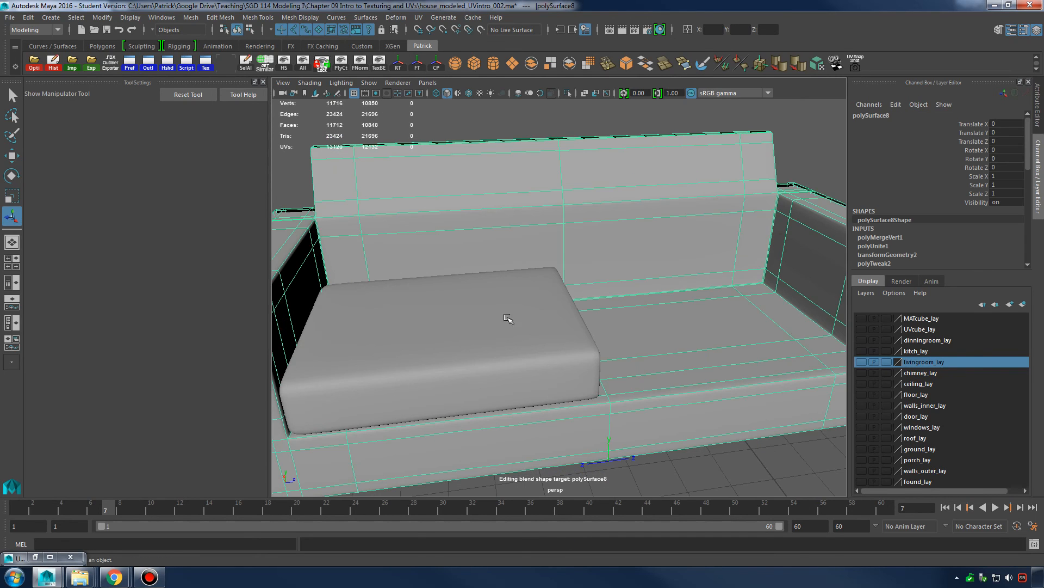
Duplicate the seat cushion onto the empty half, about 4.579 in Z and rotated about -178.738 in Y, with textures displayed.
left_click(549, 339)
scroll(674, 359, "down", 5)
key("w")
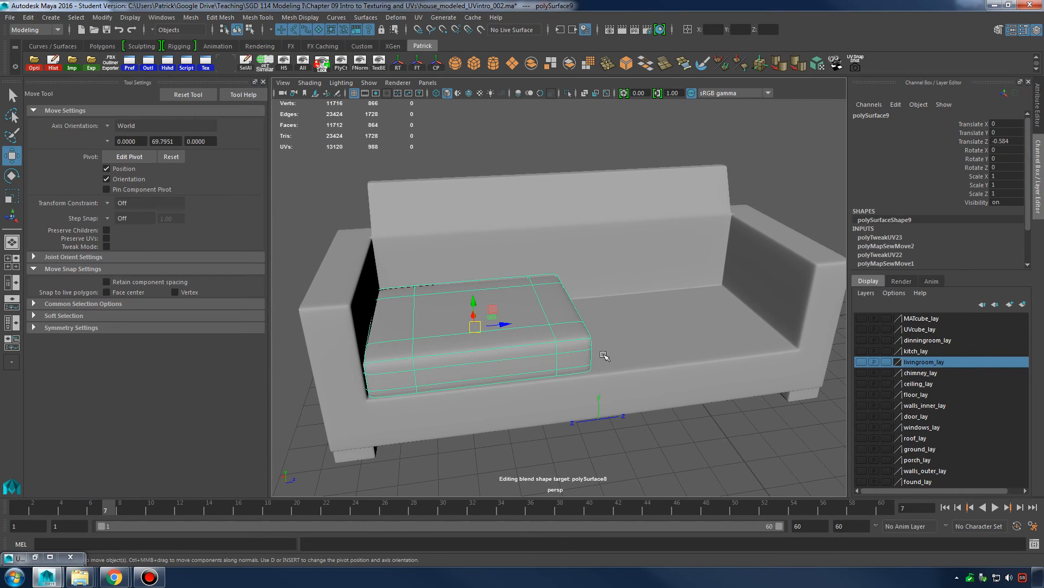
left_click_drag(506, 326, 657, 322)
key("ctrl+d")
key("6")
key("e")
left_click_drag(658, 322, 647, 323, "alt")
middle_click_drag(647, 323, 593, 324, "alt")
right_click_drag(593, 325, 642, 325, "alt")
left_click_drag(642, 325, 620, 324, "alt")
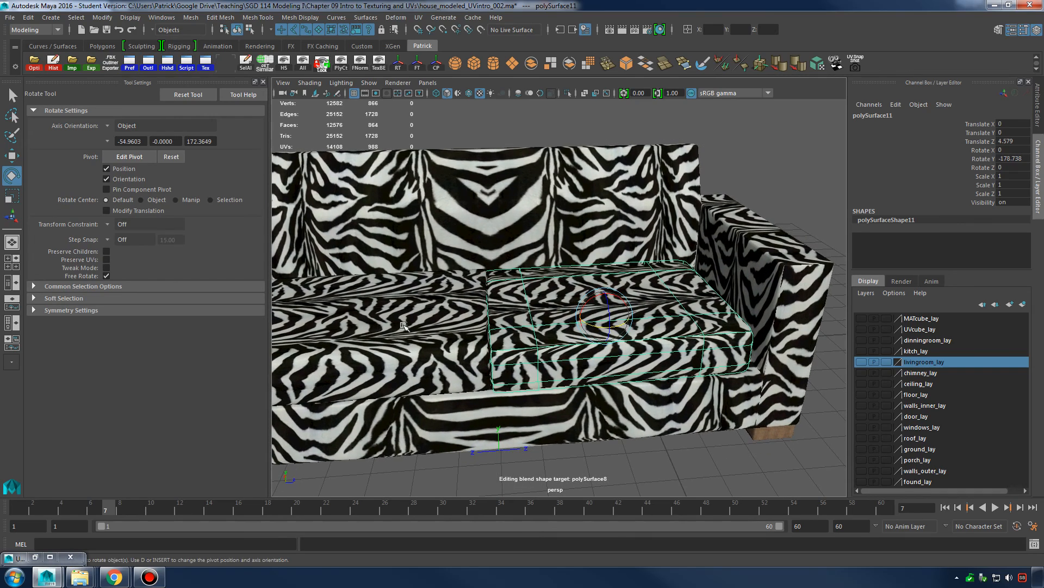
Duplicate both seat cushions, raise the copies to the backrest and tilt them upright, to about 77.9 degrees in Rotate Z.
left_click(404, 326, "shift")
left_click_drag(405, 326, 597, 268, "alt")
key("ctrl+d")
key("w")
key("e")
key("ctrl+z")
key("w")
left_click_drag(617, 316, 558, 222)
key("e")
left_click_drag(567, 295, 555, 289)
left_click(574, 140)
left_click_drag(587, 180, 584, 187)
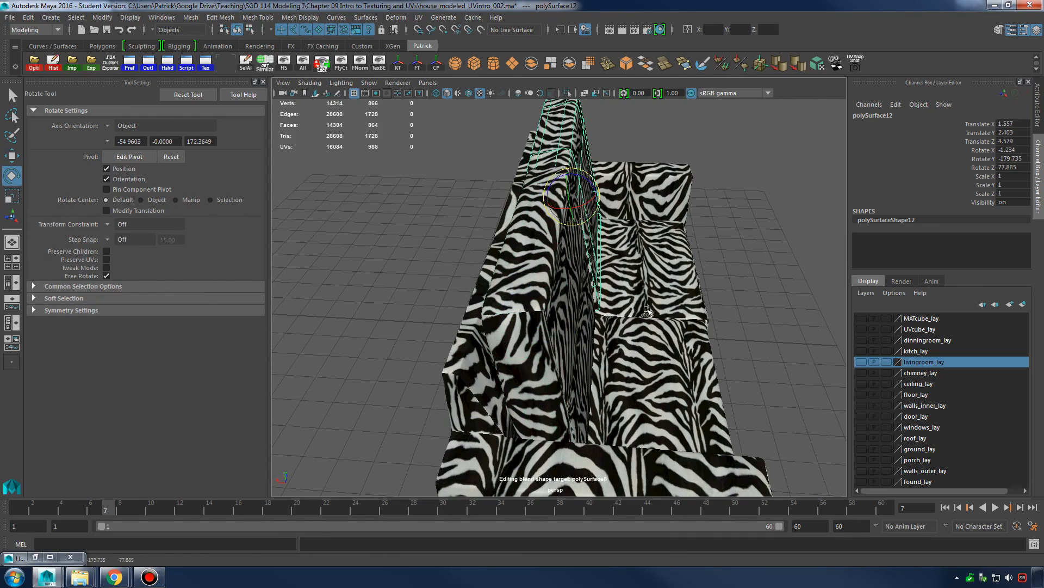
Clear the selection and examine the assembled sofa and its back cushions from several angles.
left_click_drag(646, 310, 598, 220, "alt")
key("w")
left_click(493, 146)
left_click_drag(494, 153, 707, 196, "alt")
left_click(706, 197)
left_click_drag(710, 261, 686, 305, "alt")
right_click_drag(686, 305, 631, 303, "alt")
left_click_drag(631, 303, 601, 310, "alt")
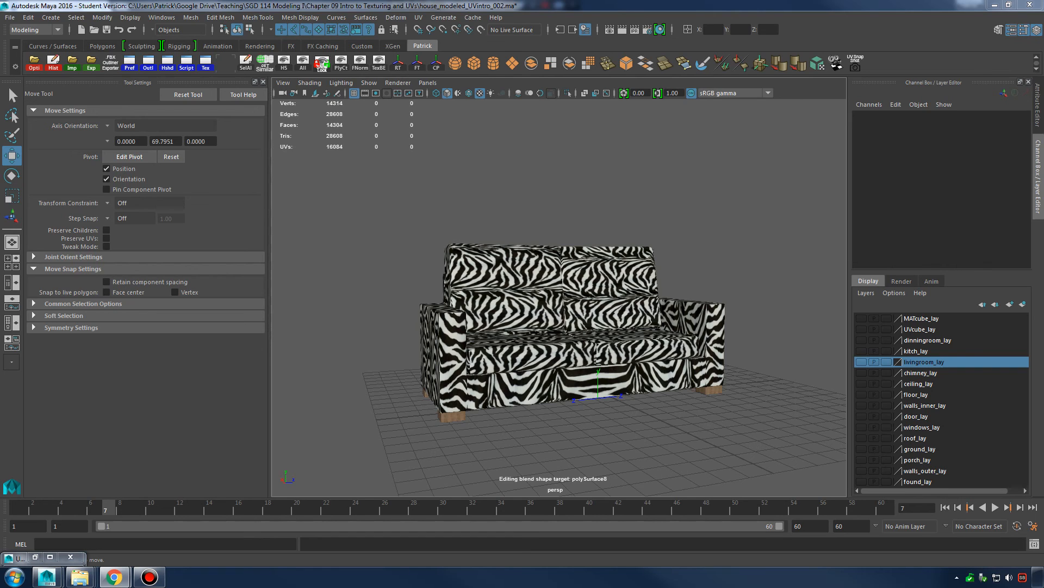
Bring up the SGD 114 Course Outline in Chrome to view its Assignment Breakdown, and return to Maya.
left_click_drag(1043, 68, 581, 21)
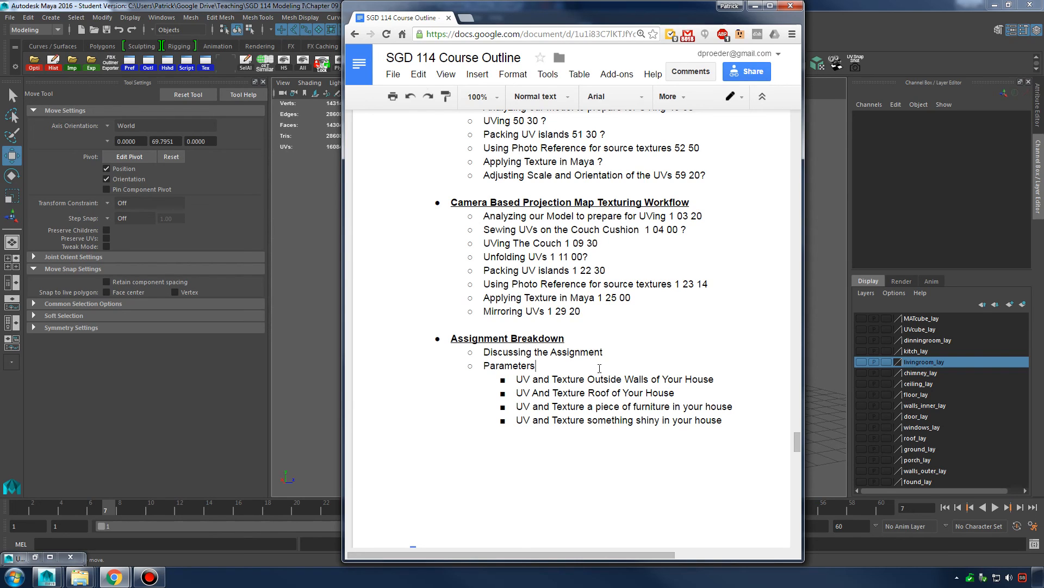
left_click_drag(604, 21, 849, 20)
left_click(429, 273)
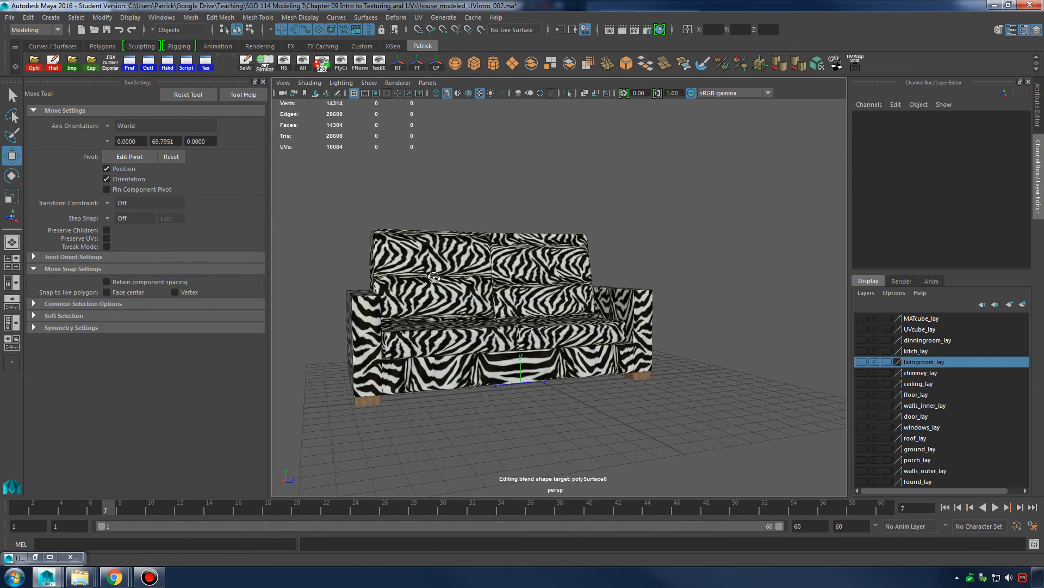
Close the Tool Settings and show the walls_outer_lay layer around the sofa.
left_click(263, 81)
left_click_drag(300, 127, 573, 270, "alt")
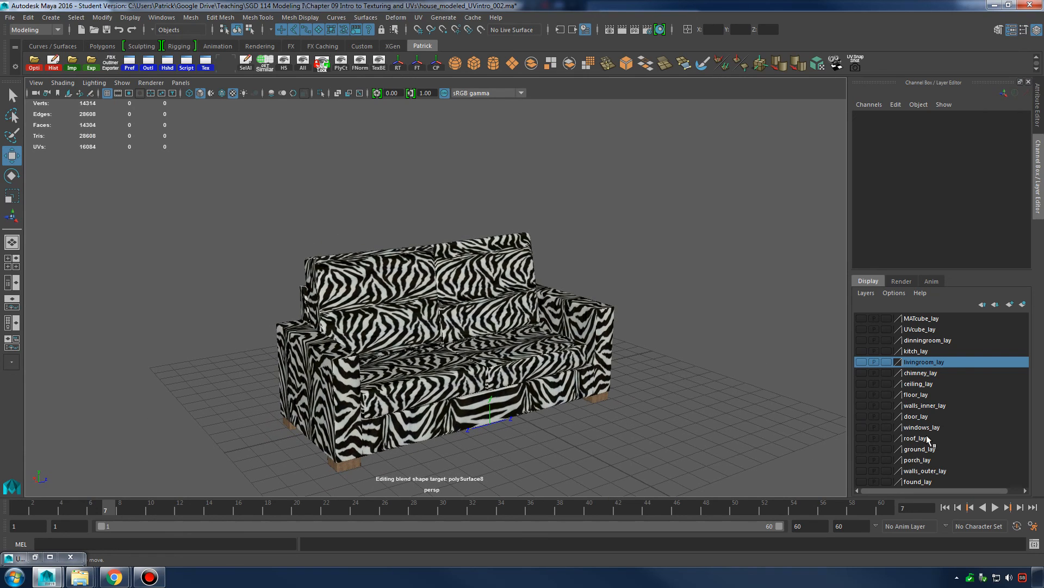
left_click(862, 470)
right_click_drag(656, 323, 419, 319, "alt")
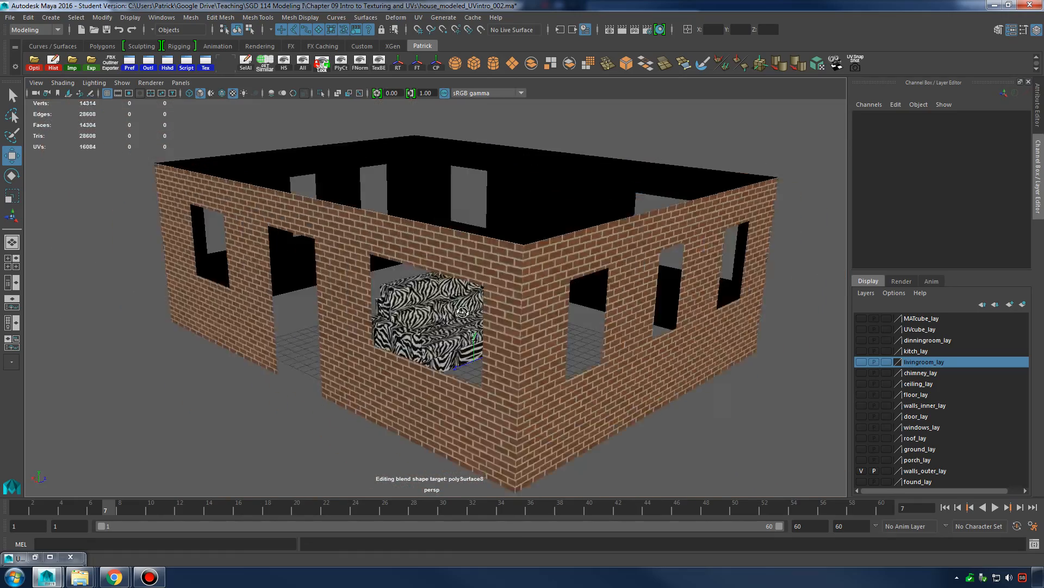
left_click_drag(419, 318, 462, 303, "alt")
right_click_drag(463, 304, 618, 305, "alt")
left_click_drag(618, 304, 588, 304, "alt")
right_click_drag(607, 308, 883, 421, "alt")
Show the roof_lay layer and select the roof mesh.
left_click(862, 439)
right_click_drag(690, 349, 522, 229, "alt")
left_click_drag(522, 228, 633, 325, "alt")
left_click(565, 241)
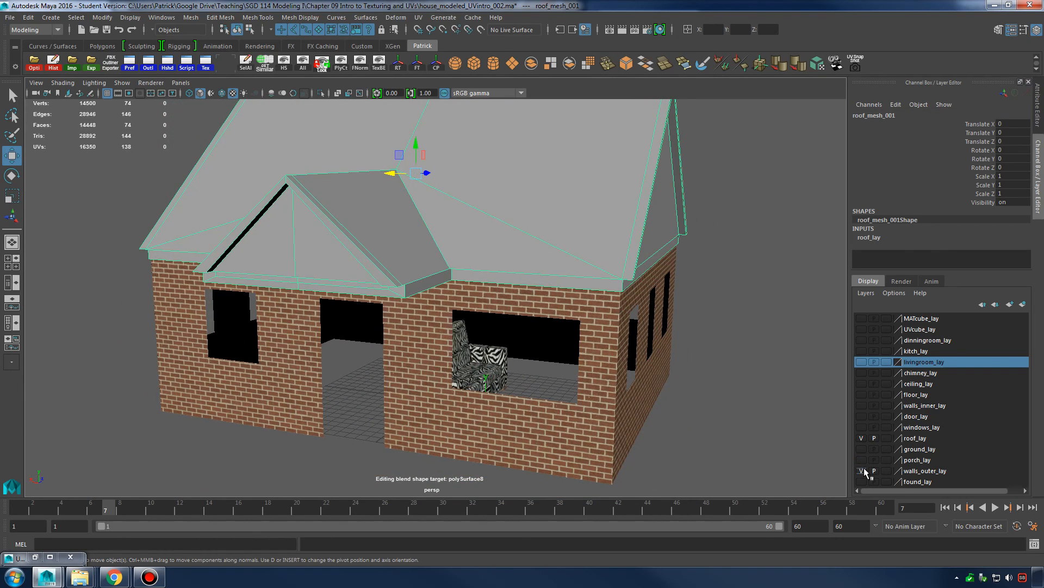
left_click_drag(759, 411, 710, 382, "alt")
right_click_drag(711, 382, 745, 404, "alt")
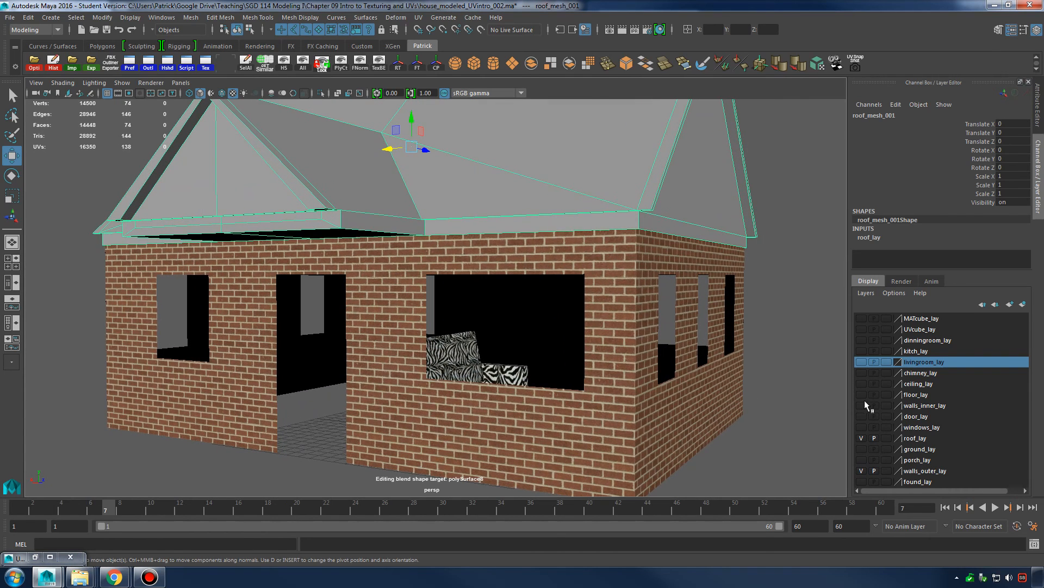
Show the windows_lay layer and select a frame piece of the large front window.
left_click(860, 428)
left_click(797, 365)
left_click_drag(797, 365, 749, 379, "alt")
left_click_drag(682, 382, 571, 377, "alt")
right_click_drag(593, 375, 684, 380, "alt")
right_click_drag(525, 366, 602, 360, "alt")
left_click(485, 305)
right_click_drag(582, 321, 490, 328, "alt")
left_click_drag(490, 327, 520, 349, "alt")
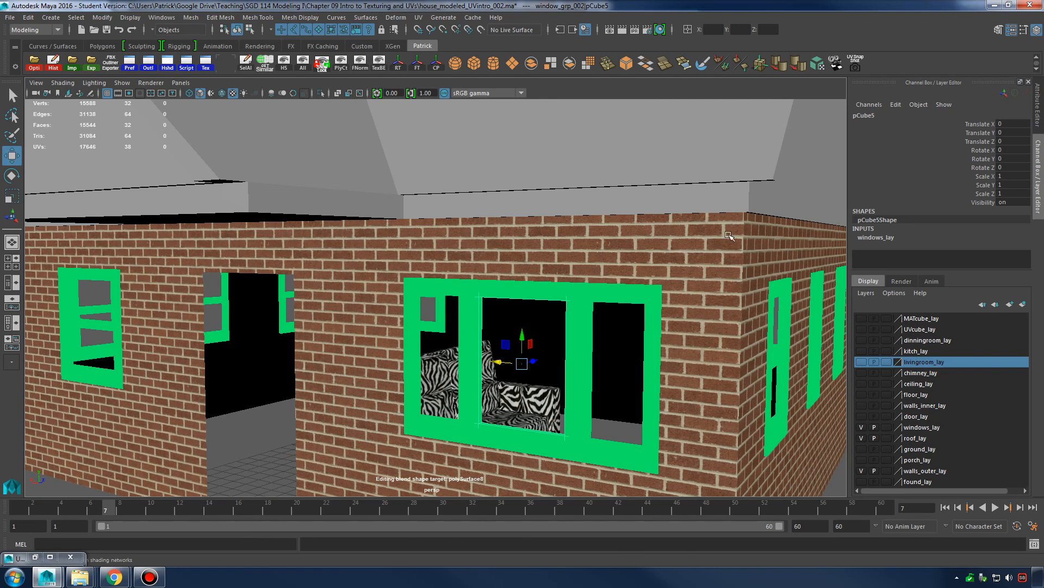
Open the Hypershade beside the house and select another frame piece of the large front window.
left_click_drag(462, 314, 873, 179)
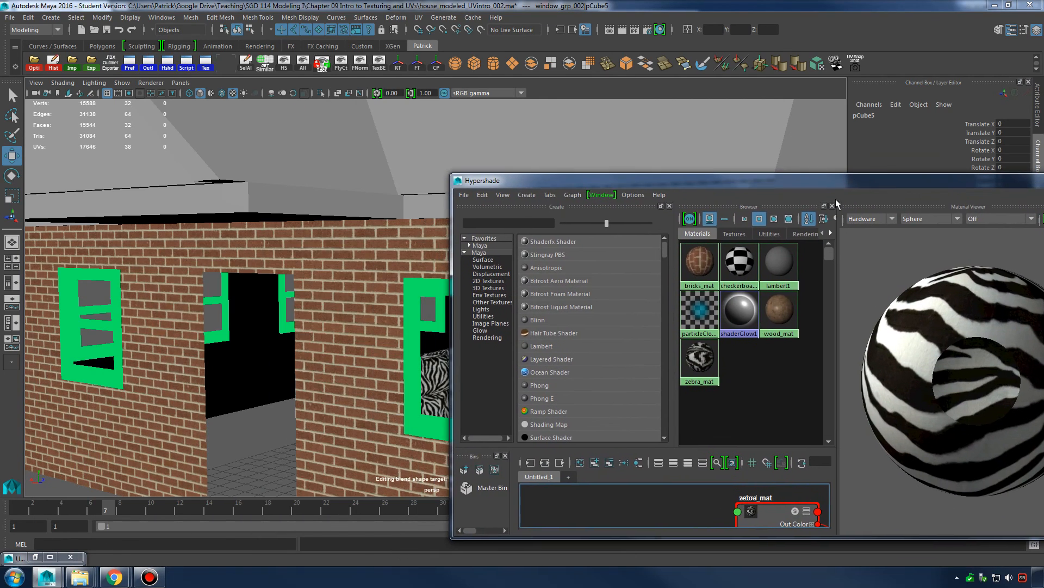
middle_click_drag(264, 322, 247, 312, "alt")
right_click_drag(247, 313, 260, 303, "alt")
left_click_drag(260, 303, 240, 299, "alt")
right_click_drag(241, 299, 342, 298, "alt")
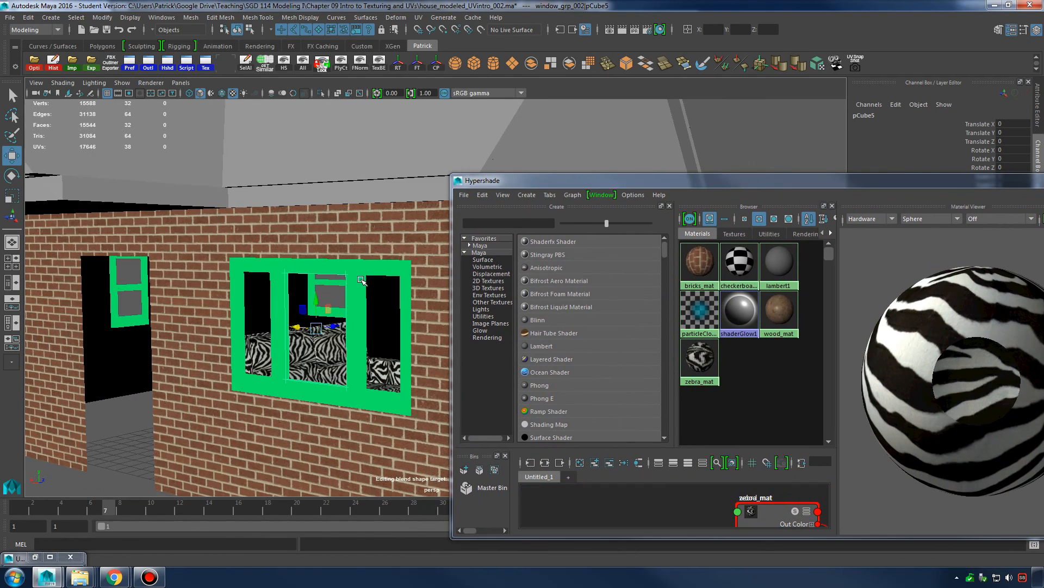
left_click(362, 280)
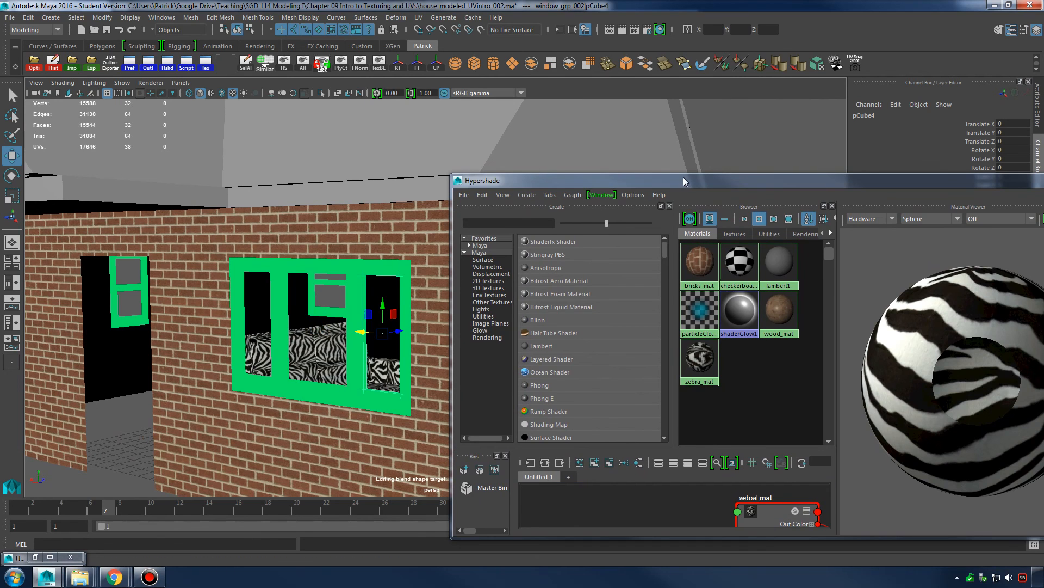
Switch to untextured shading and select windows_grp in the Outliner, covering all the window frames.
mouse_move(683, 178)
left_mouse_down()
mouse_move(681, 363)
mouse_move(673, 362)
mouse_move(688, 457)
left_mouse_up()
key("4")
key("5")
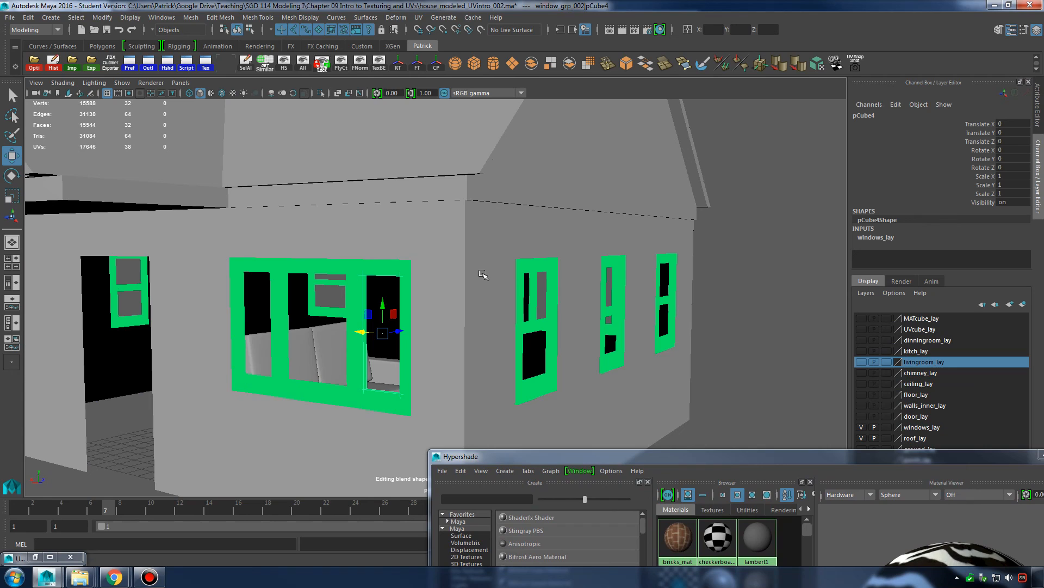
left_click(407, 279)
left_click(530, 266, "shift")
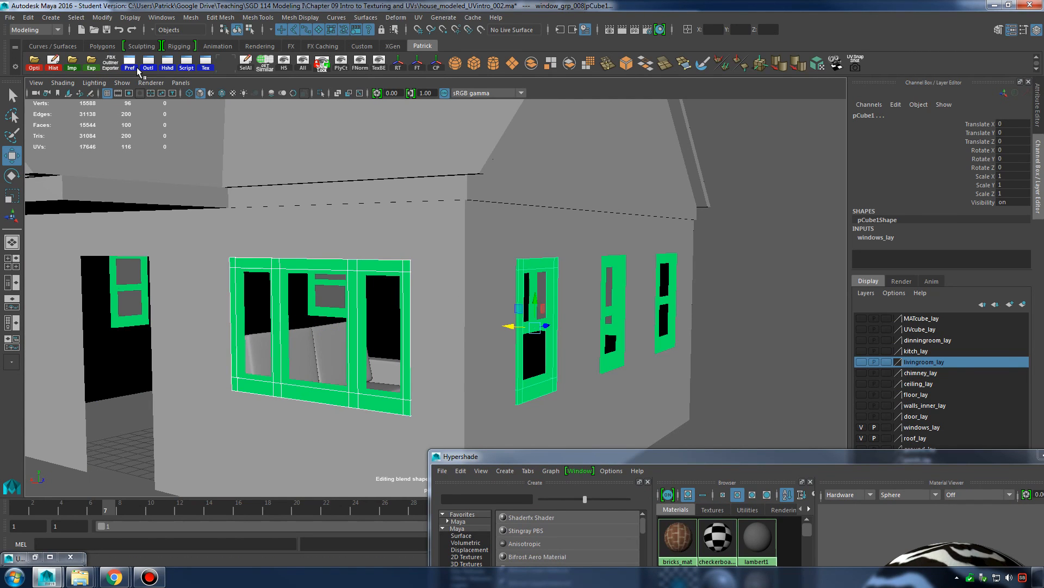
left_click(147, 63)
left_click(87, 269)
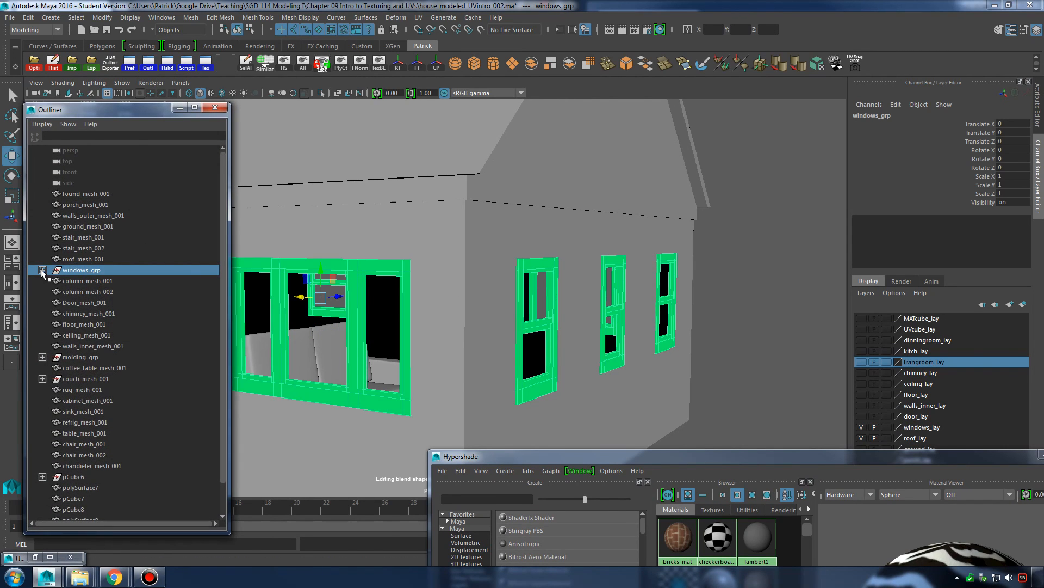
Assign the lambert1 material to the whole windows group and clear the selection.
left_click_drag(650, 457, 566, 283)
right_click(671, 369)
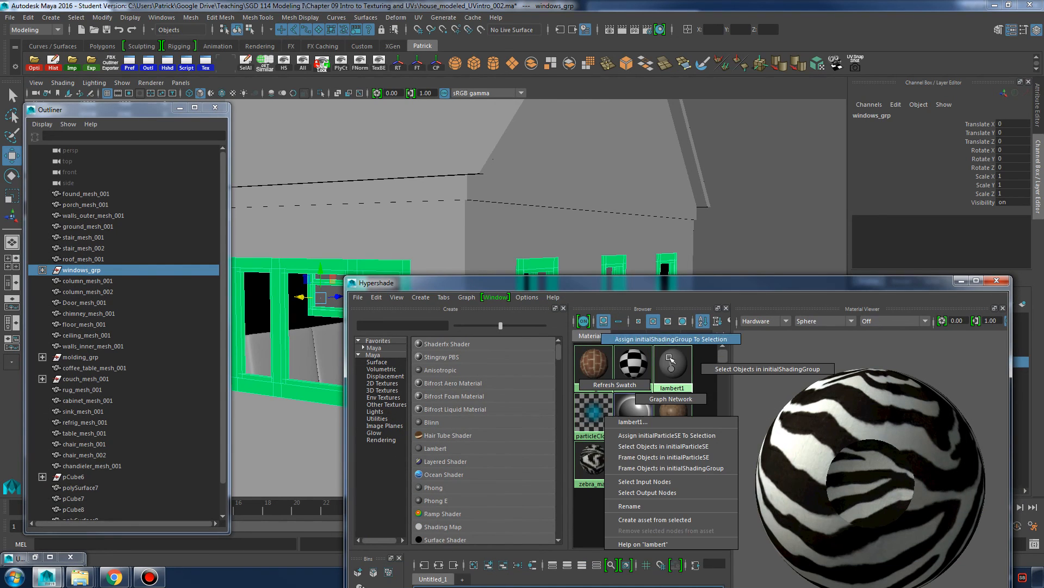
left_click(668, 339)
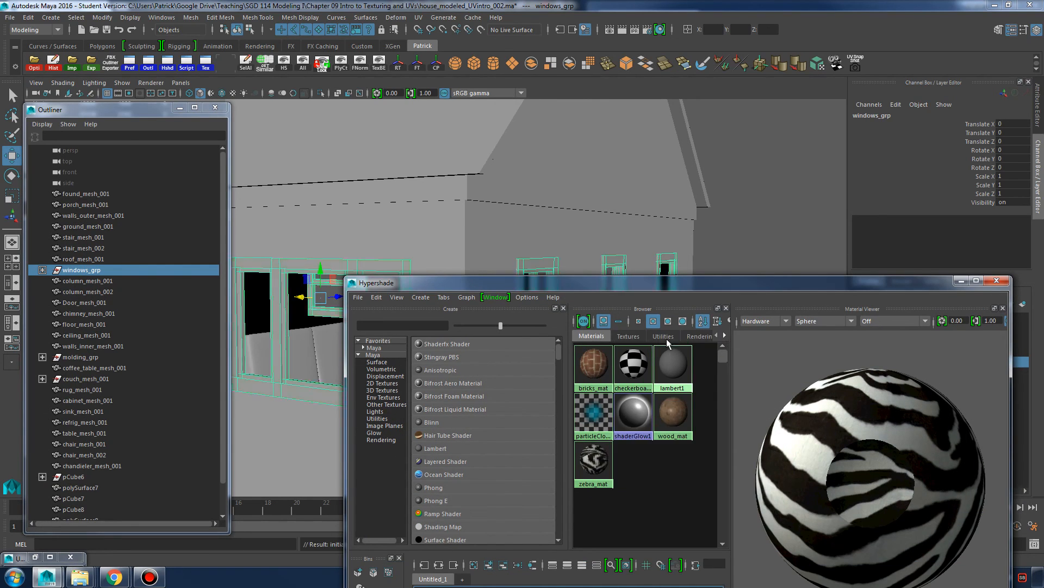
left_click_drag(662, 290, 679, 420)
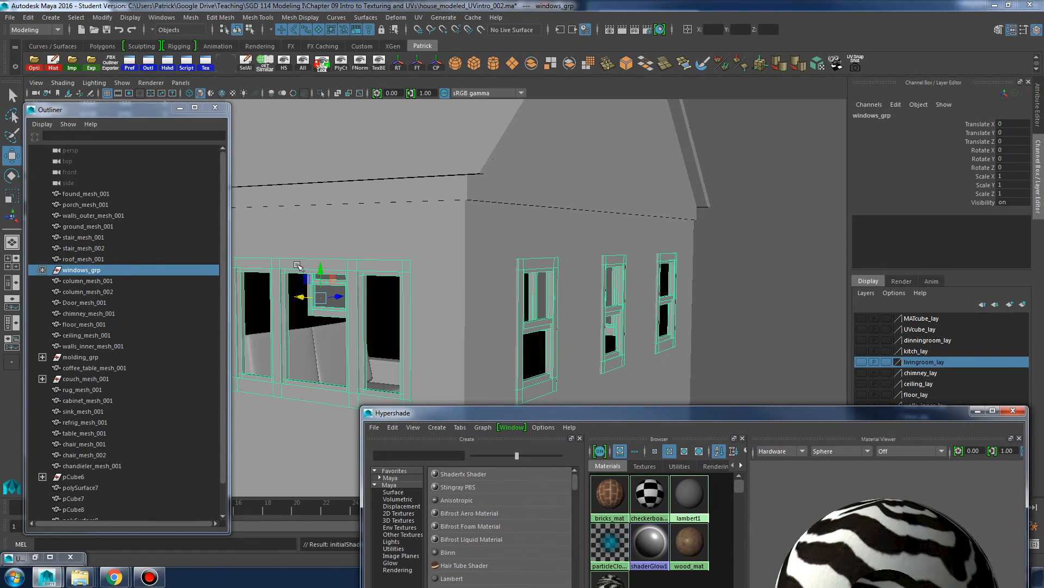
left_click(87, 273)
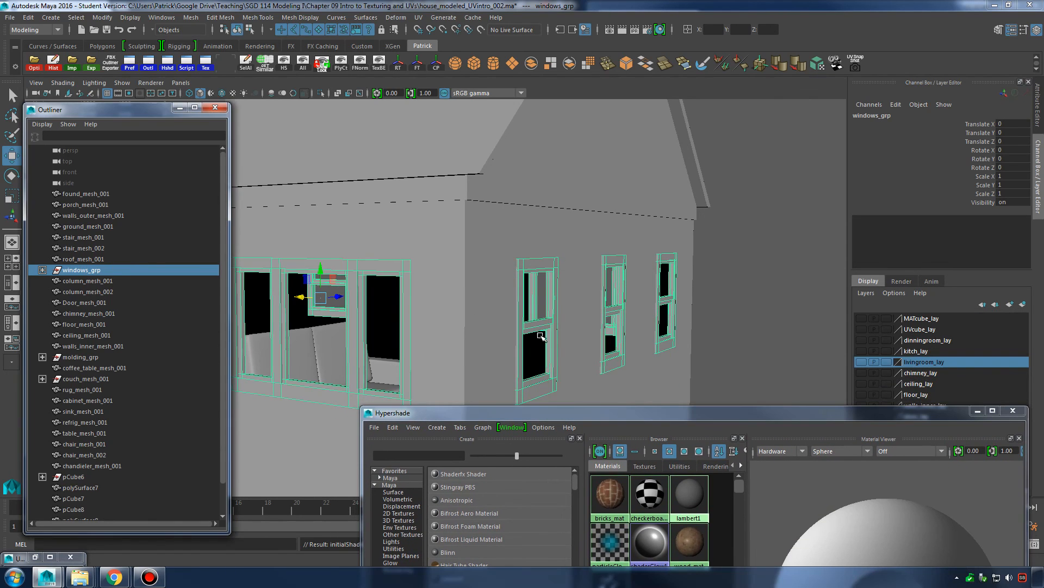
right_click_drag(697, 492, 684, 374)
left_click(724, 337)
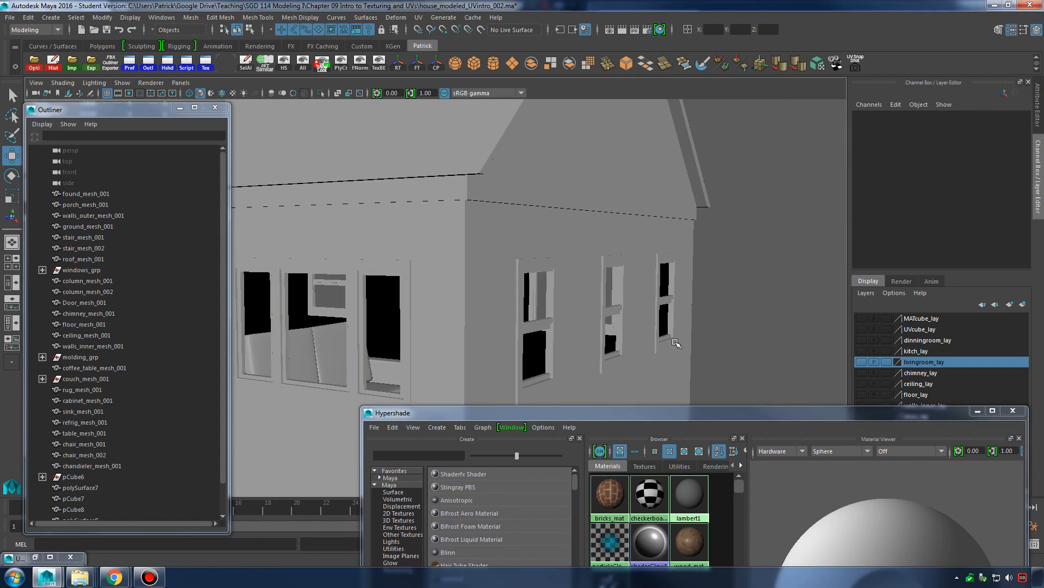
Minimize the Hypershade, turn textured display back on, and pick out the outer walls, roof and large front window.
left_click_drag(723, 337, 965, 394, "alt")
left_click(977, 413)
middle_click_drag(581, 208, 631, 258, "alt")
left_click(645, 320)
key("6")
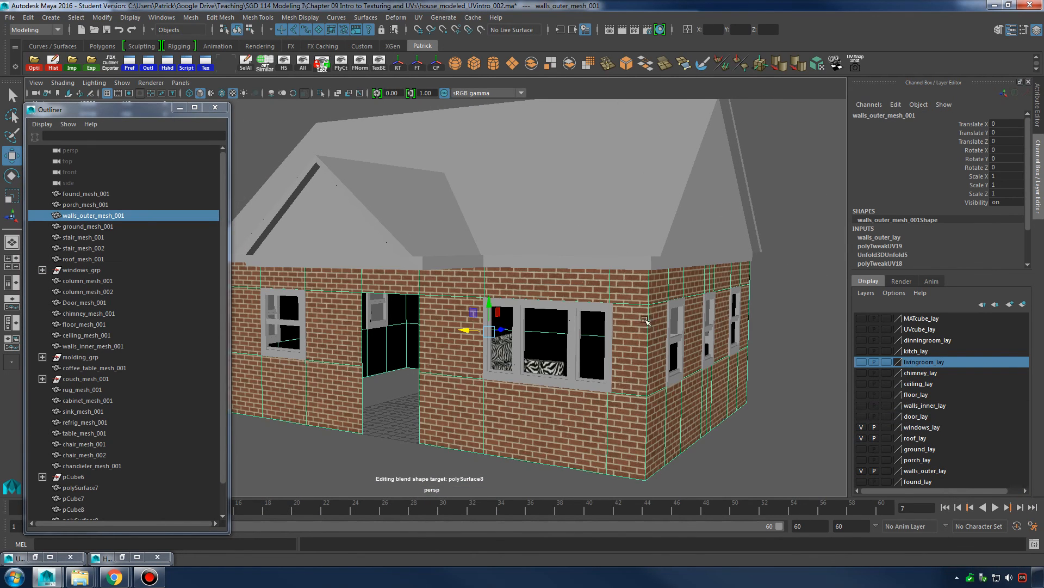
left_click(613, 198)
left_click(610, 326)
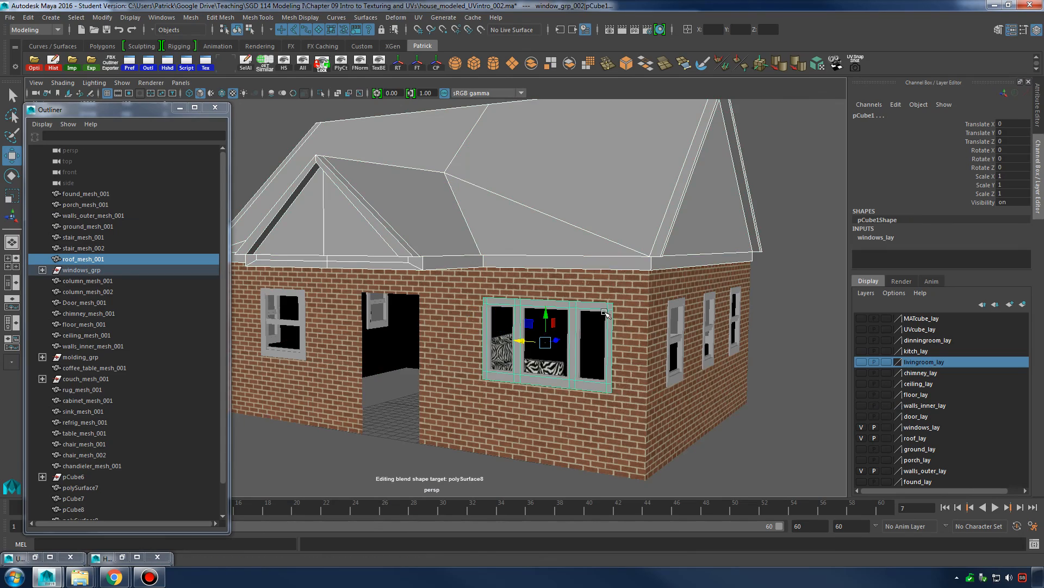
Examine the textured house exterior and the zebra sofa inside from close range.
left_click_drag(612, 325, 667, 324, "alt")
left_click_drag(674, 309, 721, 320, "alt")
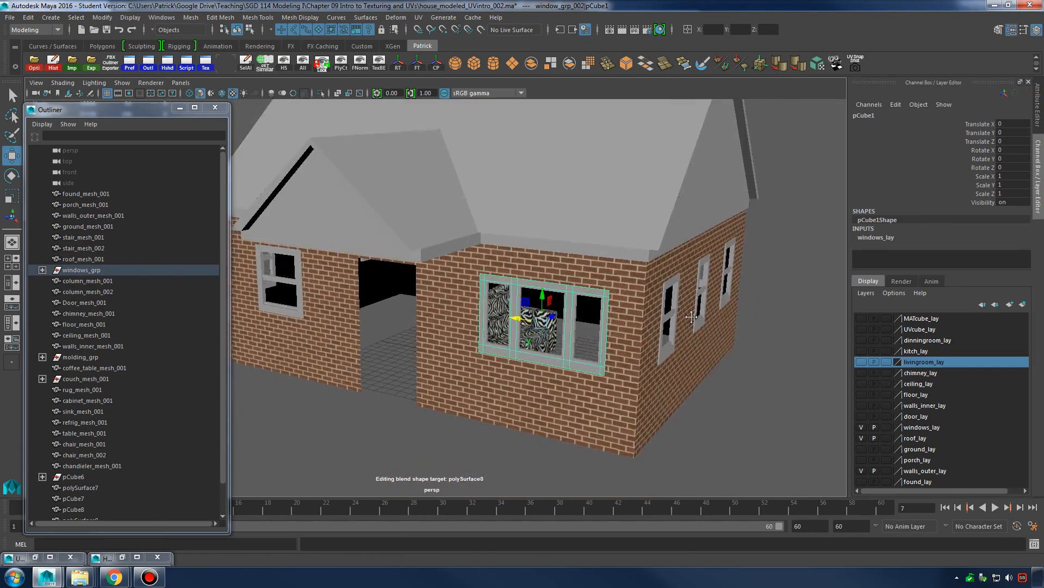
right_click_drag(721, 320, 762, 328, "alt")
left_click_drag(762, 329, 628, 325, "alt")
right_click_drag(628, 326, 754, 337, "alt")
left_click_drag(753, 338, 622, 351, "alt")
right_click_drag(700, 354, 553, 338, "alt")
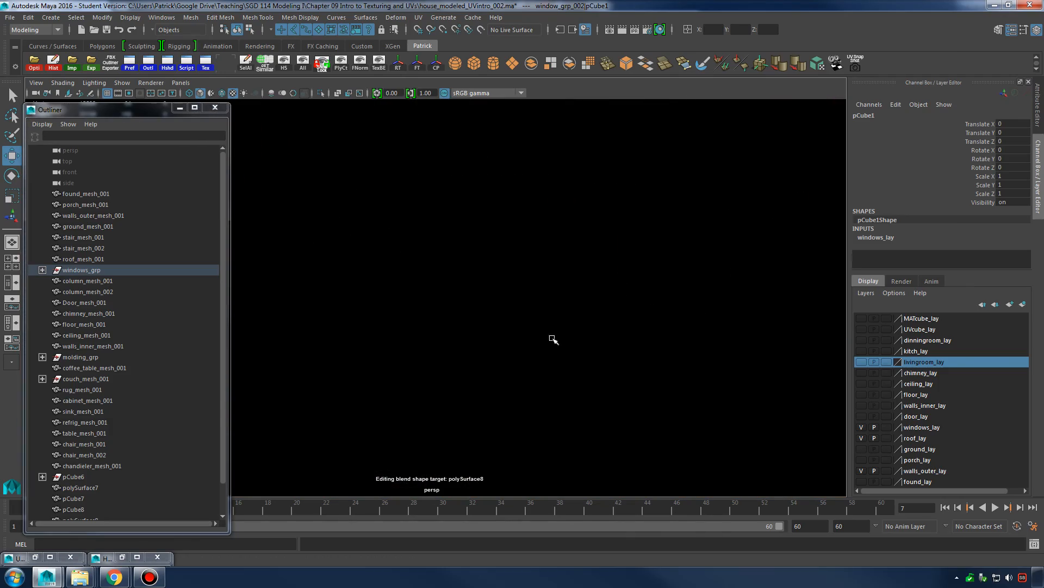
left_click_drag(552, 338, 666, 326, "alt")
right_click_drag(666, 326, 584, 333, "alt")
middle_click_drag(583, 334, 565, 341, "alt")
right_click_drag(565, 341, 549, 340, "alt")
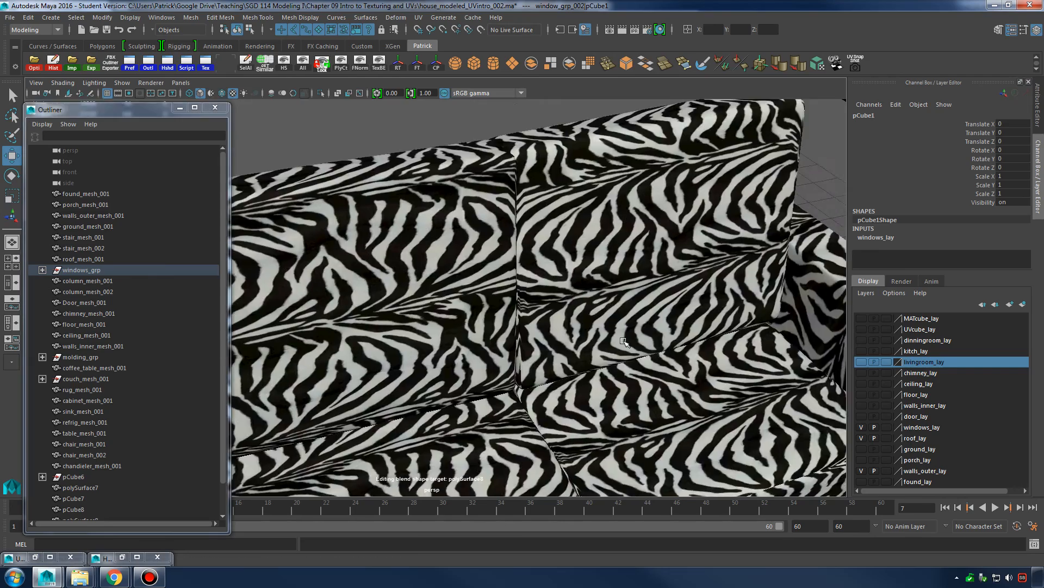
left_click_drag(550, 340, 656, 330, "alt")
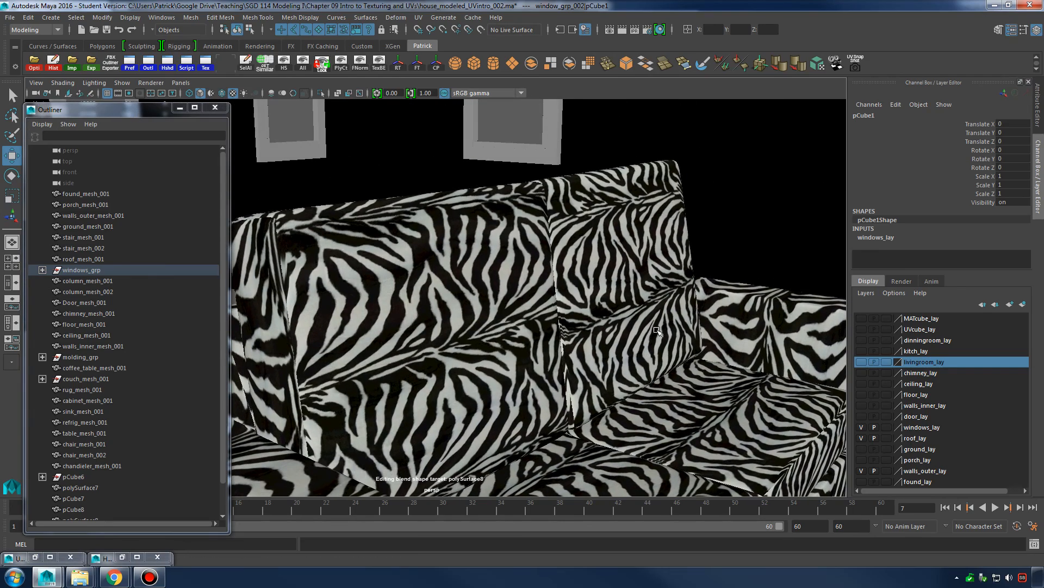
Minimize the Outliner and make the kitchen layer kitch_lay visible.
left_click(181, 109)
right_click_drag(593, 275, 645, 283, "alt")
middle_click_drag(615, 293, 762, 433, "alt")
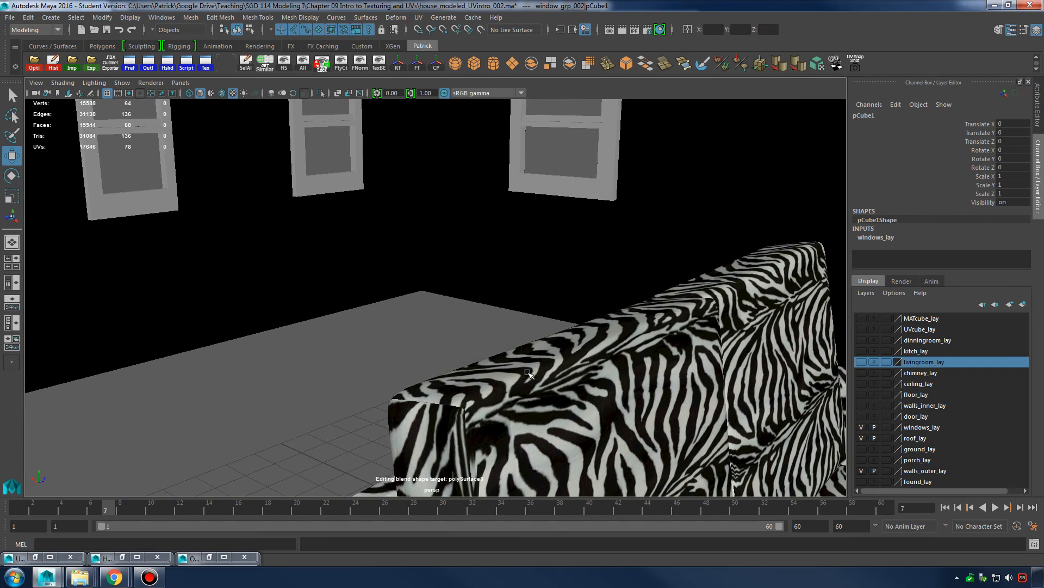
right_click_drag(761, 433, 900, 465, "alt")
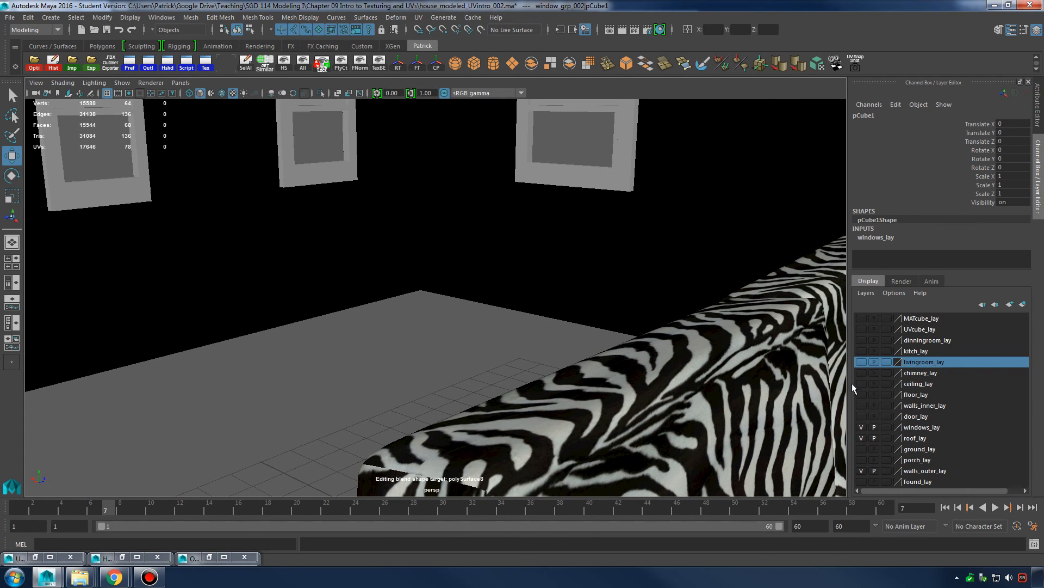
left_click(861, 351)
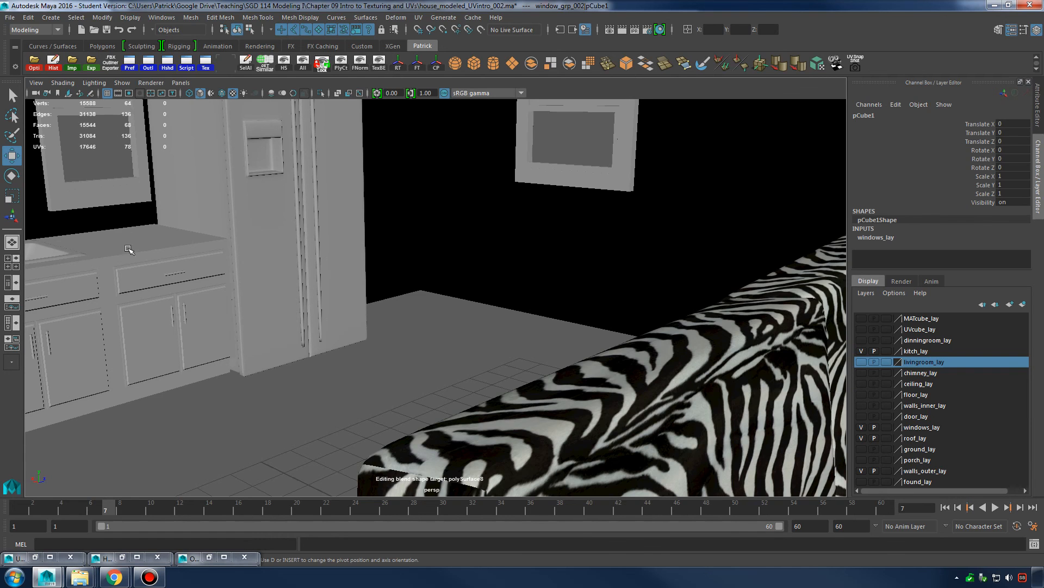
Select the kitchen sink and examine its faucet and basin up close.
left_click(50, 253)
key("f")
right_click_drag(391, 370, 590, 385, "alt")
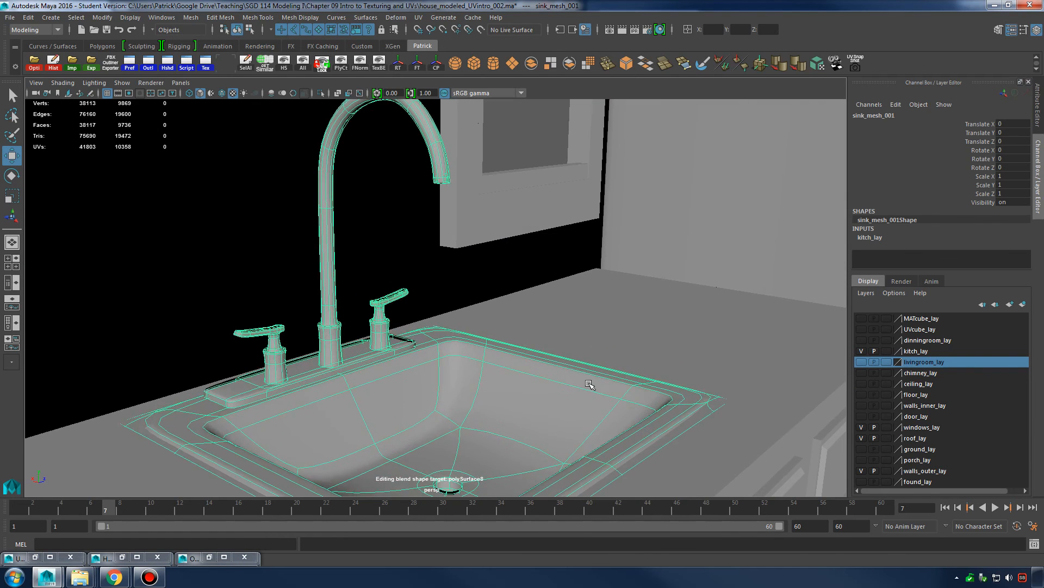
left_click_drag(589, 385, 585, 410, "alt")
left_click_drag(450, 234, 441, 210, "alt")
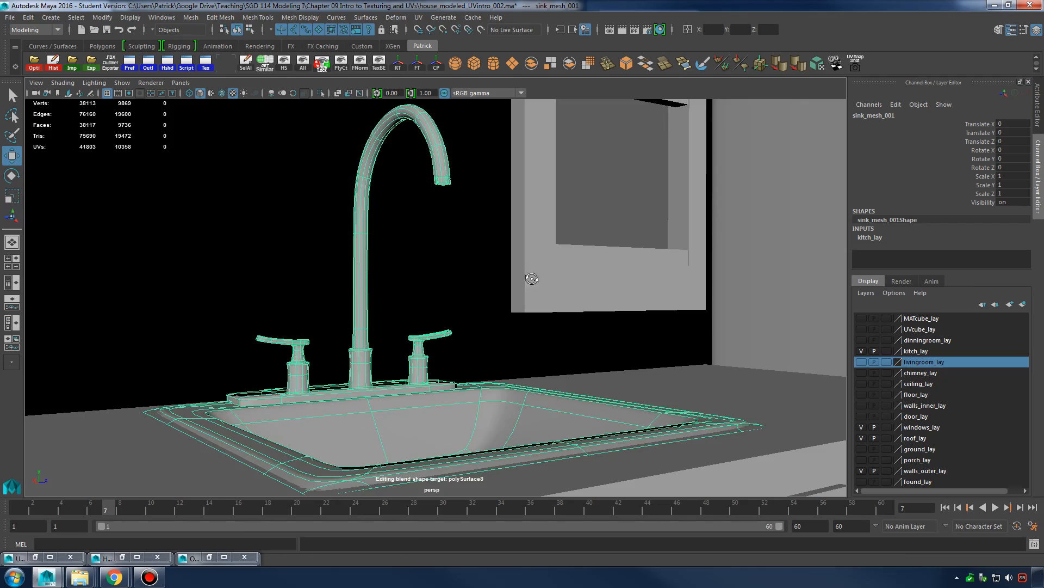
left_click_drag(532, 278, 560, 302, "alt")
Select the refrigerator beside the counter and turn off its smooth mesh preview.
left_click(652, 266)
middle_click_drag(652, 267, 573, 313, "alt")
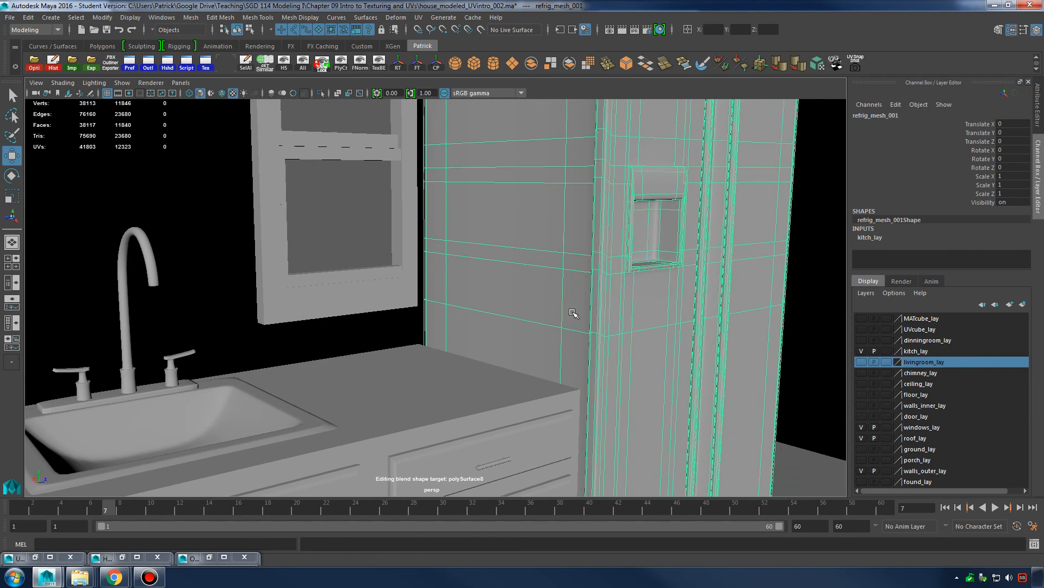
key("1")
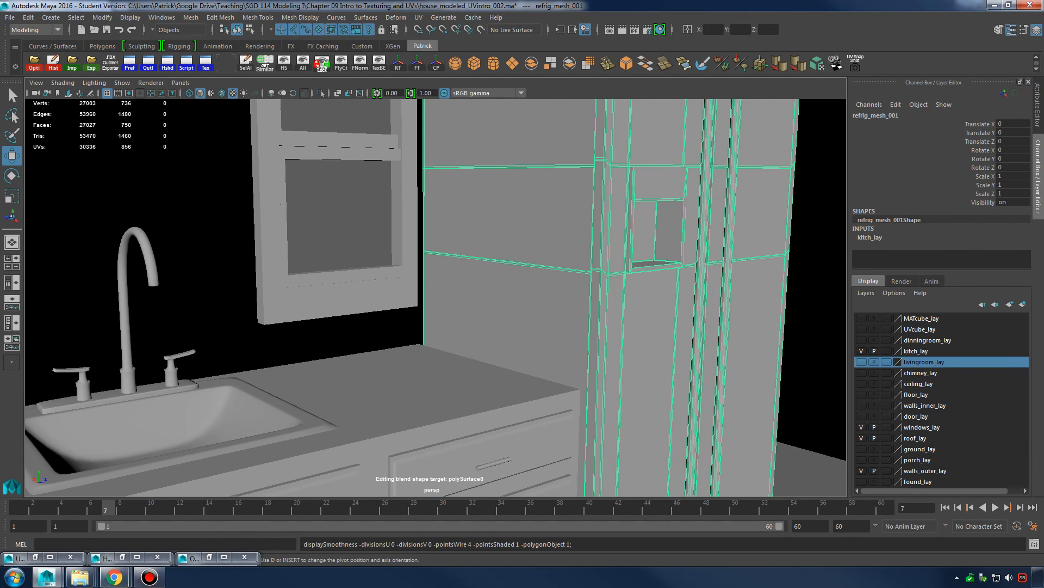
Switch to the SGD 114 Course Outline in Chrome and highlight the assignment lines on outside walls, windows and something shiny.
left_click(119, 581)
left_click(93, 524)
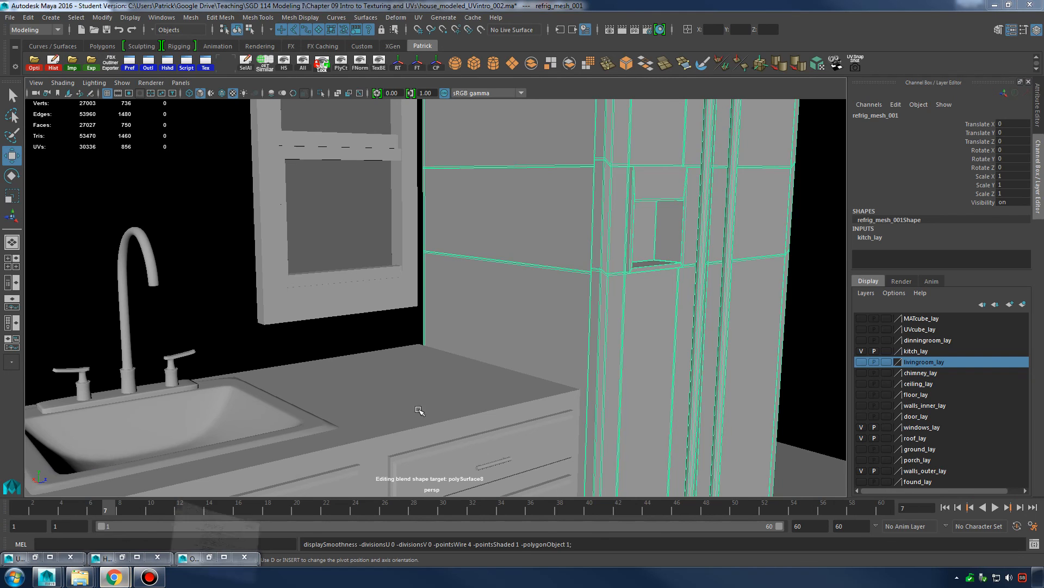
left_click_drag(864, 15, 806, 16)
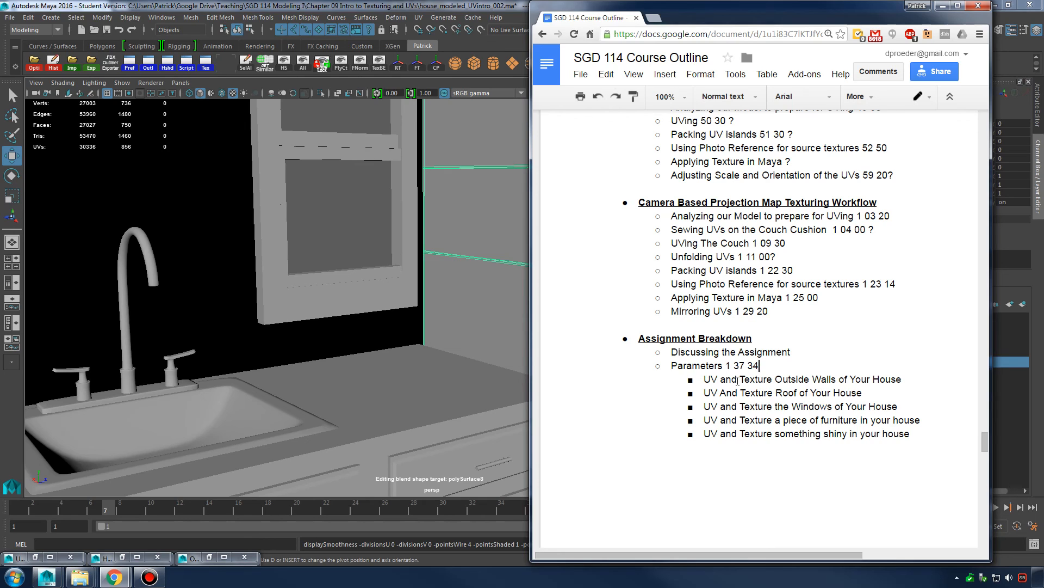
left_click_drag(744, 380, 883, 399)
key("ctrl+z")
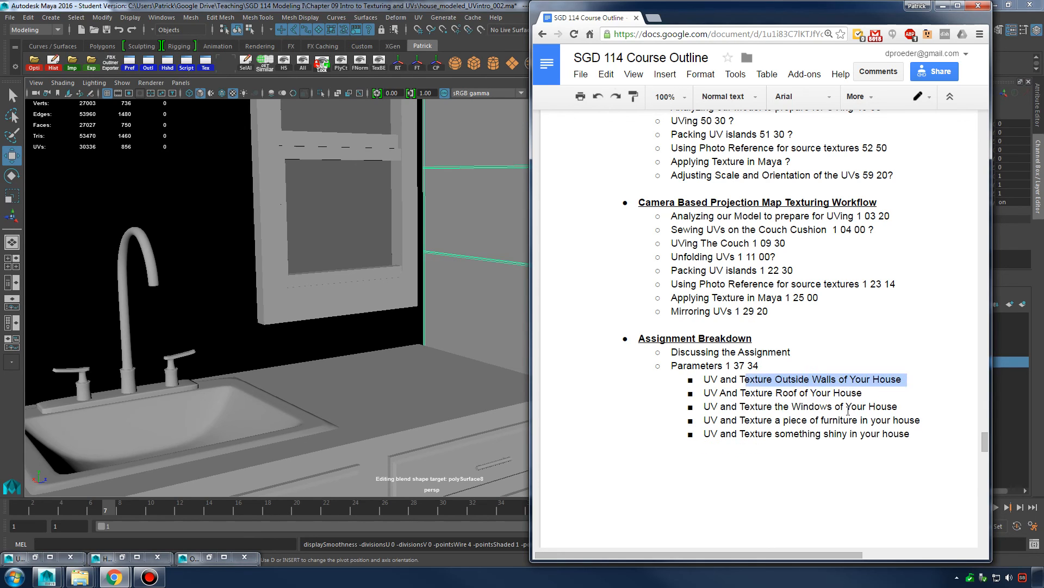
left_click(833, 406)
left_click_drag(706, 408, 911, 406)
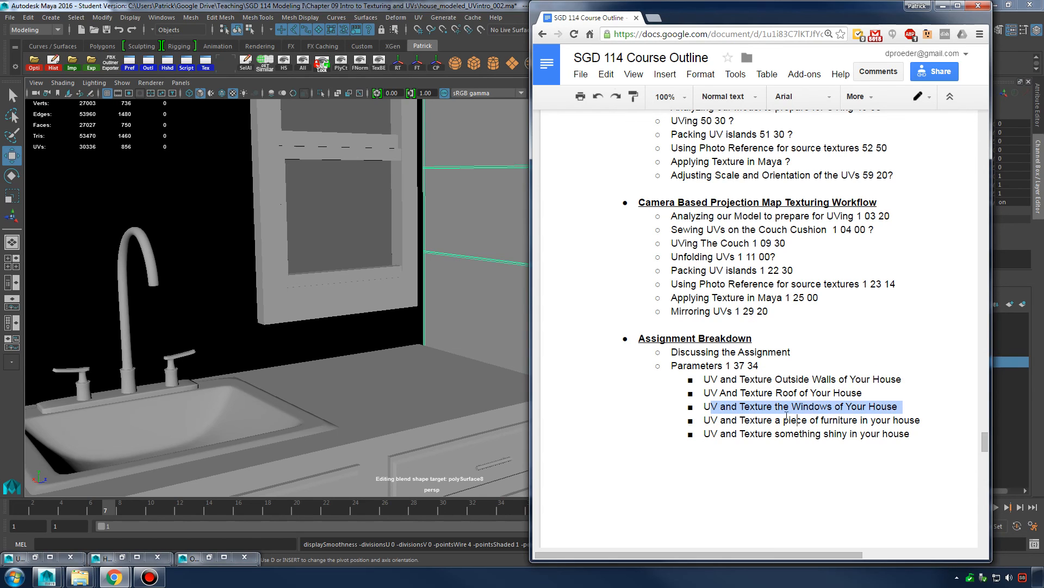
left_click_drag(704, 433, 916, 439)
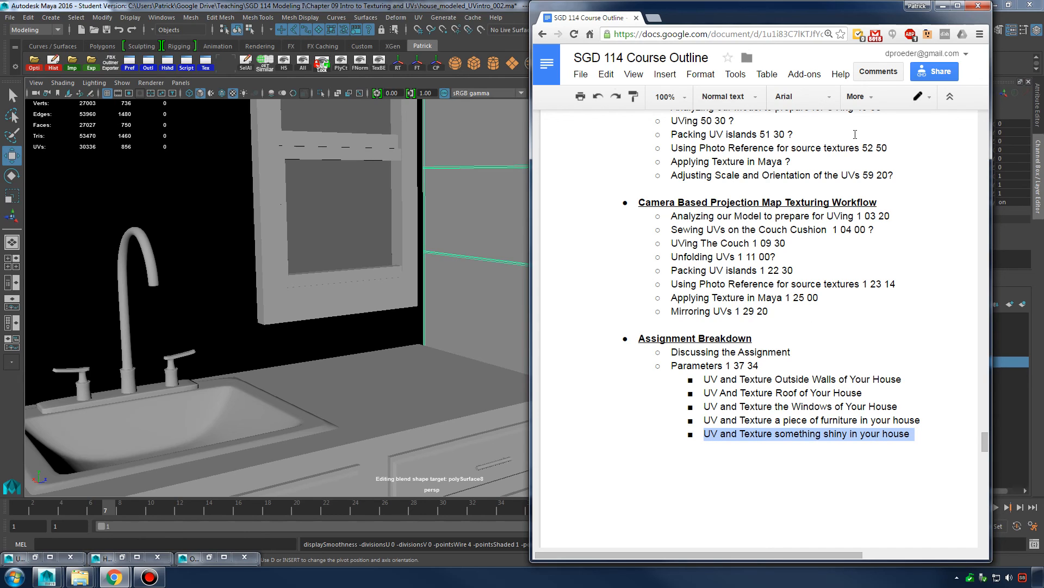
Return to Maya, clear the selection, and examine the brick exterior around the windows and door opening.
left_click(944, 6)
left_click(353, 224)
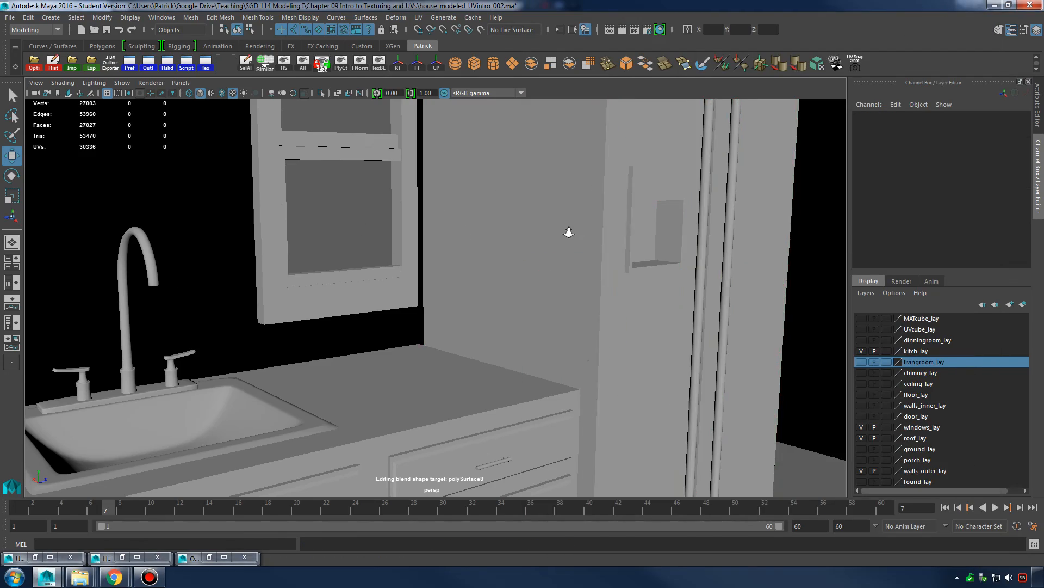
right_click_drag(567, 231, 194, 231, "alt")
left_click_drag(193, 230, 611, 257, "alt")
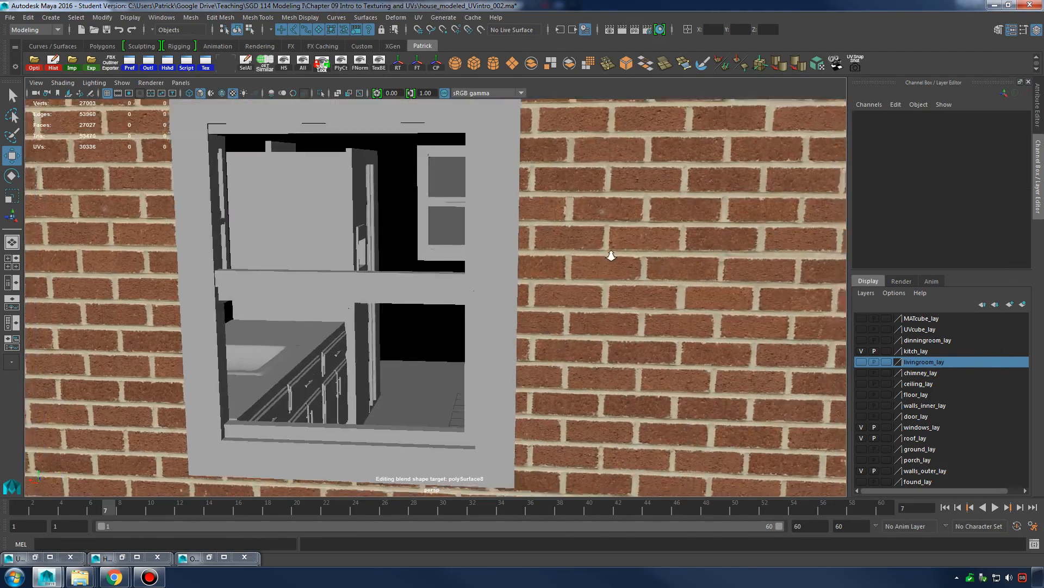
right_click_drag(611, 257, 522, 251, "alt")
mouse_move(522, 251)
left_mouse_down("alt")
mouse_move(479, 254)
mouse_move(517, 253)
left_mouse_up("alt")
right_click_drag(518, 253, 591, 254, "alt")
left_click_drag(590, 255, 566, 257, "alt")
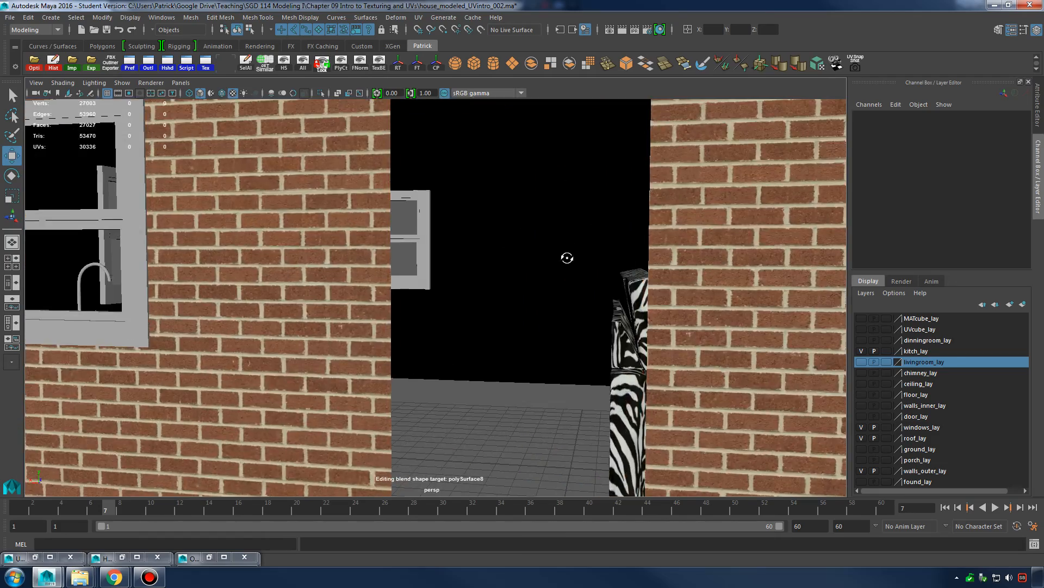
right_click_drag(566, 257, 680, 277, "alt")
middle_click_drag(681, 277, 690, 273, "alt")
left_click_drag(690, 273, 632, 257, "alt")
right_click_drag(632, 257, 472, 250, "alt")
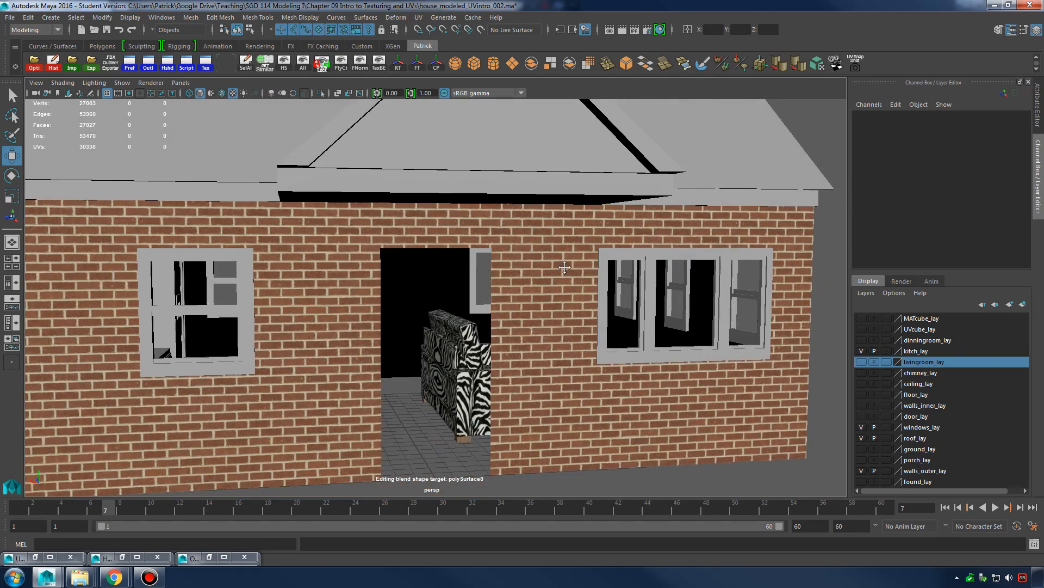
Examine the house from outside, then the zebra sofa and the kitchen behind it.
right_click_drag(565, 267, 495, 243, "alt")
left_click_drag(495, 243, 664, 264, "alt")
right_click_drag(664, 263, 441, 246, "alt")
left_click_drag(441, 246, 498, 248, "alt")
right_click_drag(497, 247, 591, 270, "alt")
left_click_drag(591, 270, 471, 272, "alt")
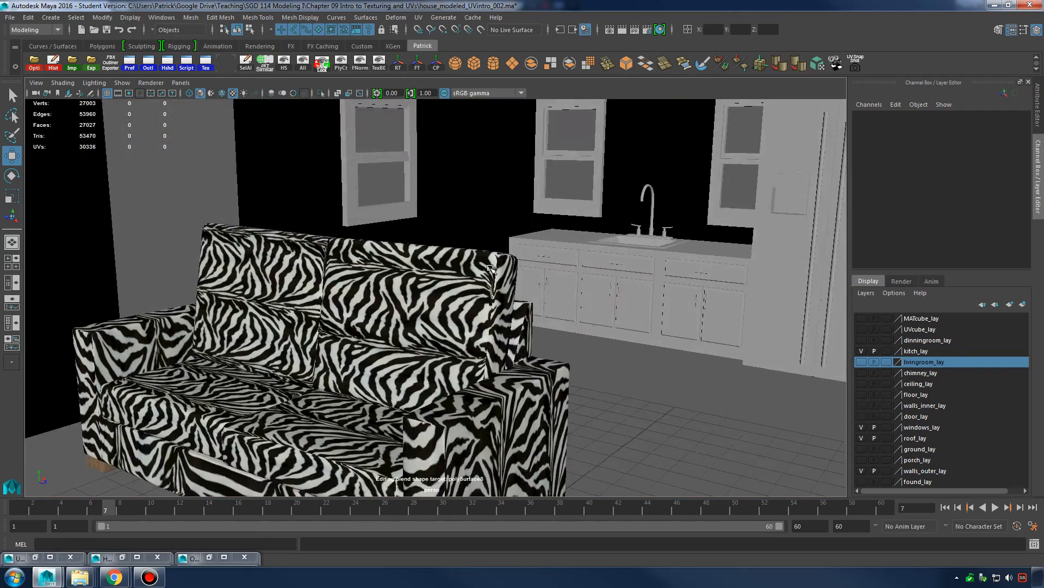
right_click_drag(471, 272, 493, 274, "alt")
middle_click_drag(492, 274, 551, 278, "alt")
left_click_drag(551, 277, 548, 273, "alt")
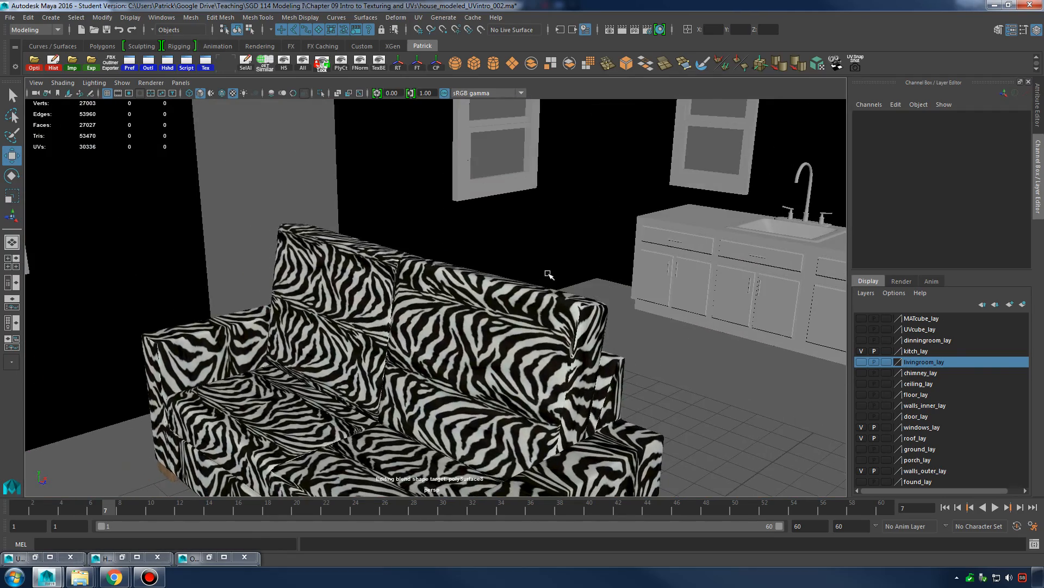